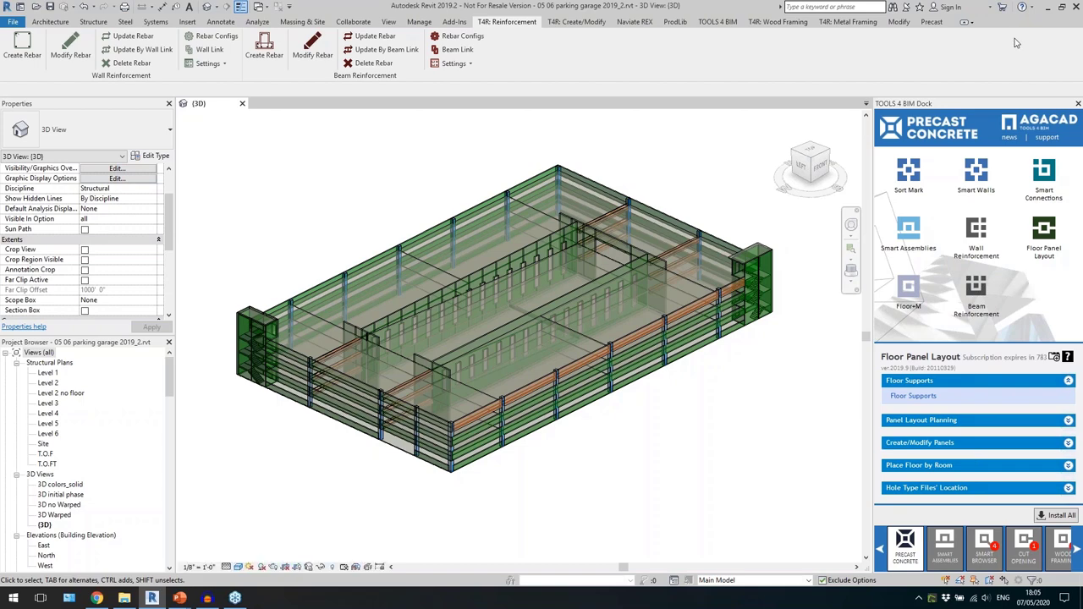
# Open the Smart Walls tools and examine the 12" walls and adjoining 10" walls at the end of the garage ramps.
pyautogui.click(969, 184)
pyautogui.keyDown('shift'); pyautogui.moveTo(717, 373); pyautogui.dragTo(636, 448, button='middle'); pyautogui.keyUp('shift')
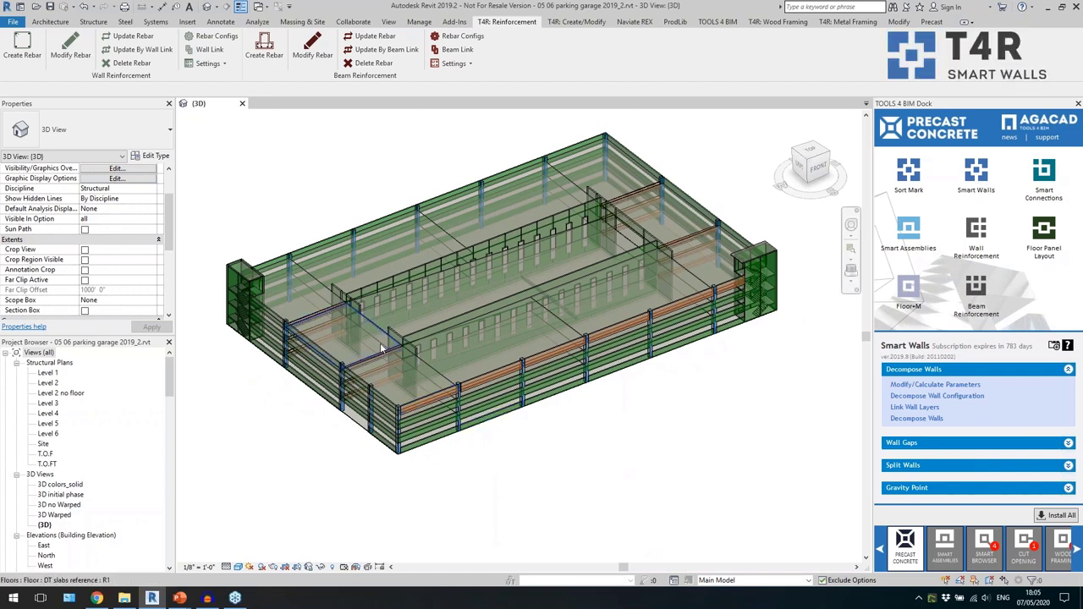
pyautogui.scroll(4, 386, 336)
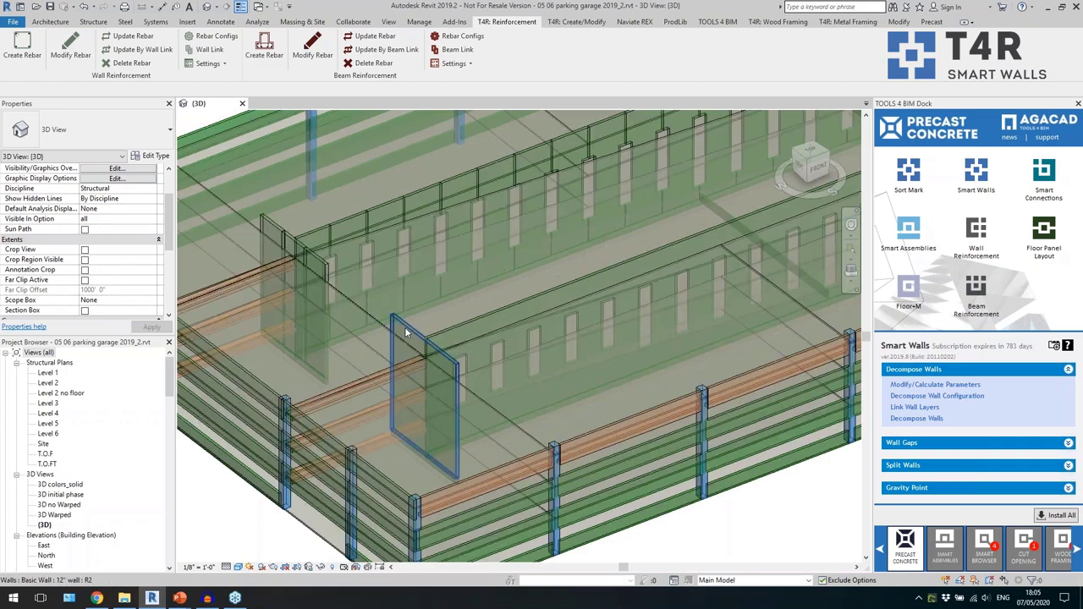
pyautogui.click(405, 326)
pyautogui.scroll(2, 271, 227)
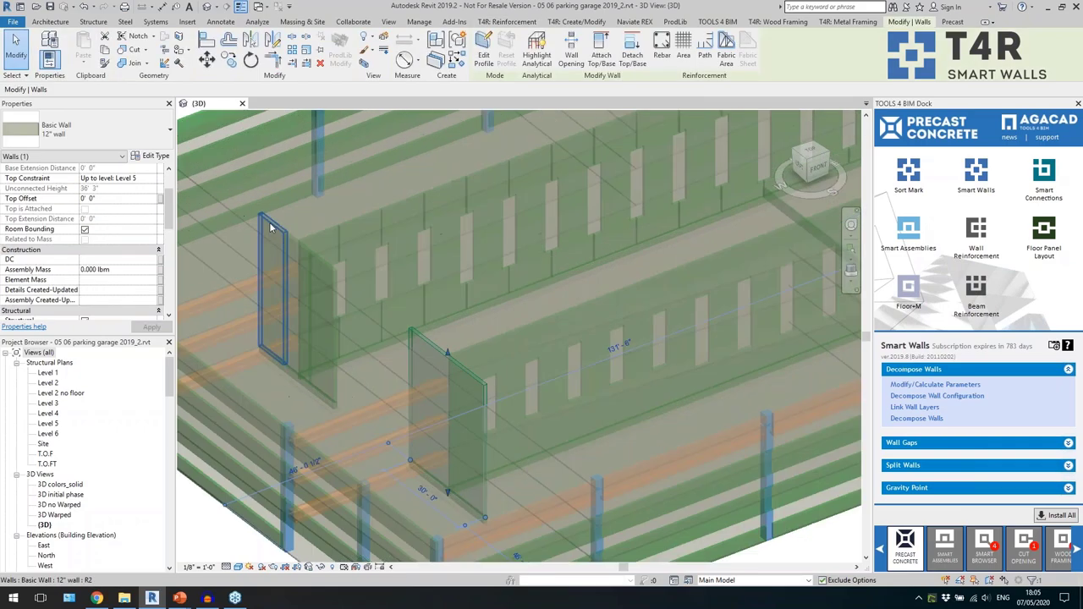
pyautogui.scroll(2, 270, 227)
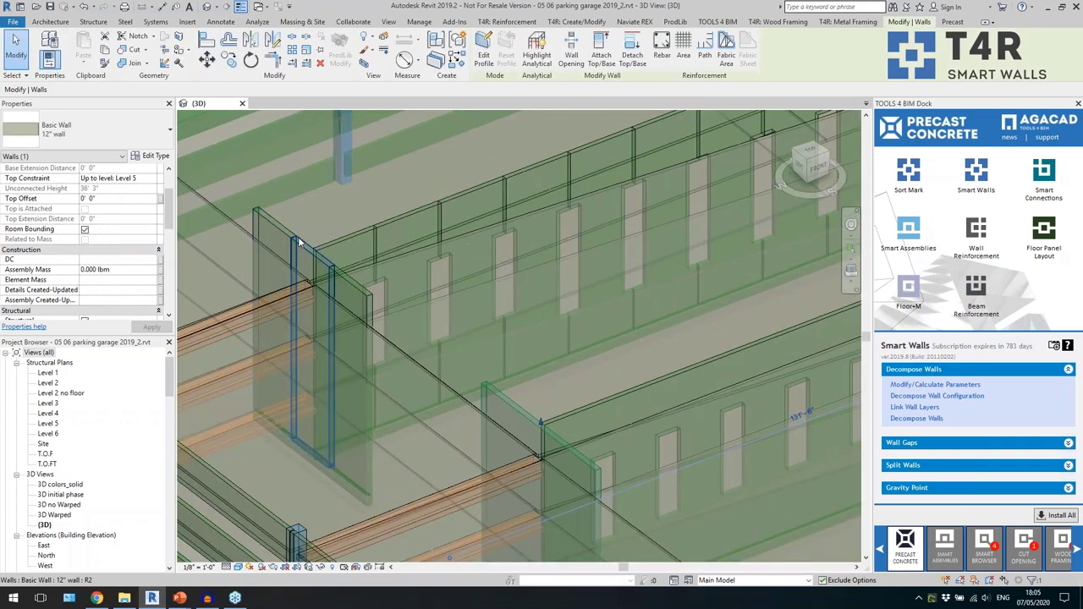
pyautogui.click(347, 235)
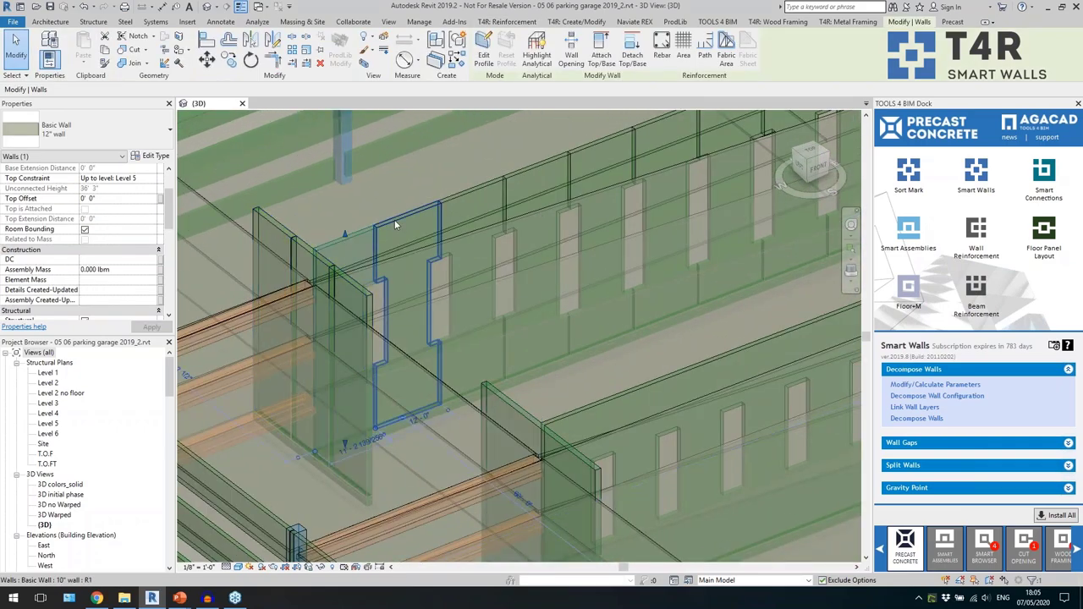
pyautogui.click(659, 386)
pyautogui.scroll(-3, 305, 368)
pyautogui.scroll(3, 464, 420)
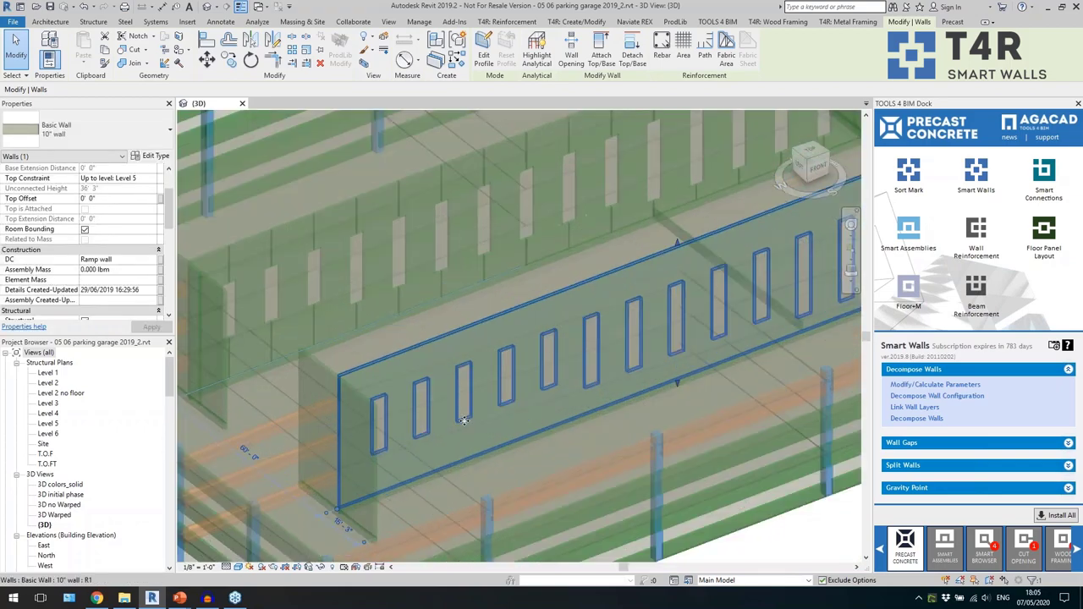
pyautogui.press('Escape')
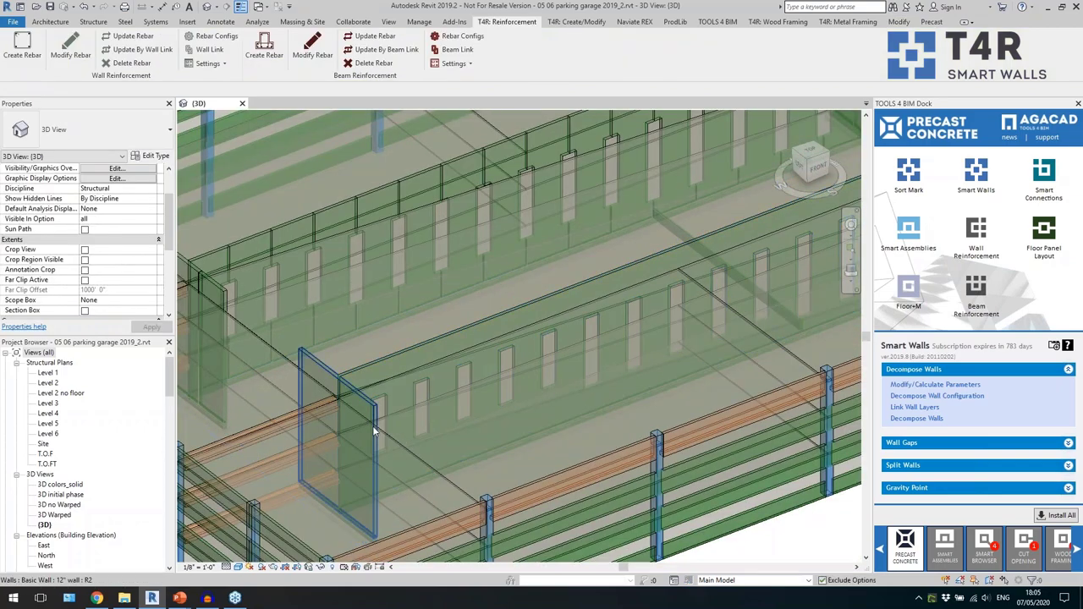
pyautogui.scroll(-5, 372, 426)
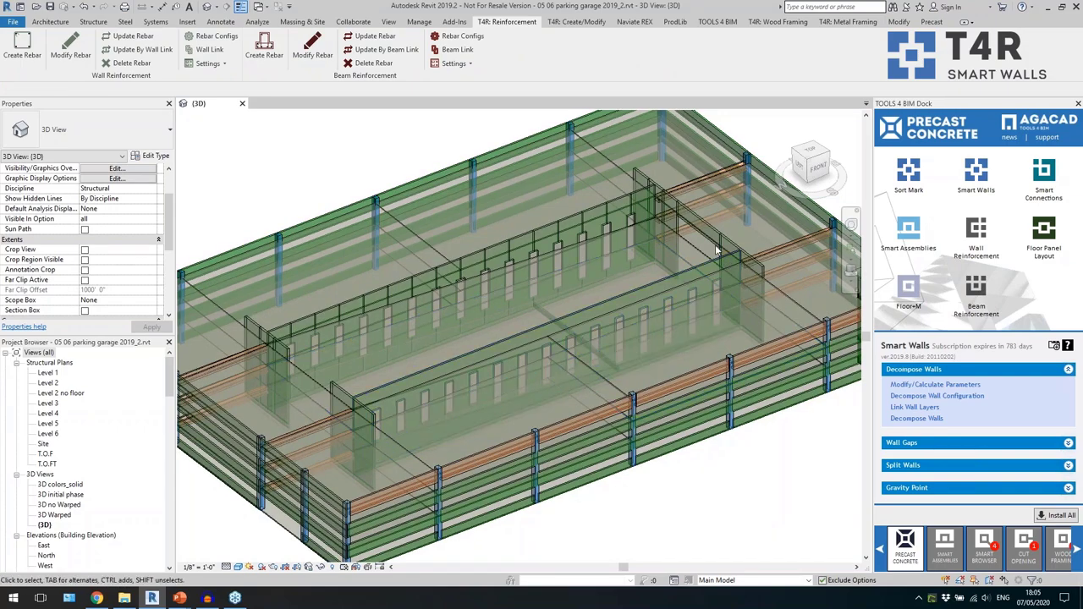
# Examine one of the split 10" ramp wall panels and the 9" spandrel walls along the garage perimeter.
pyautogui.click(481, 258)
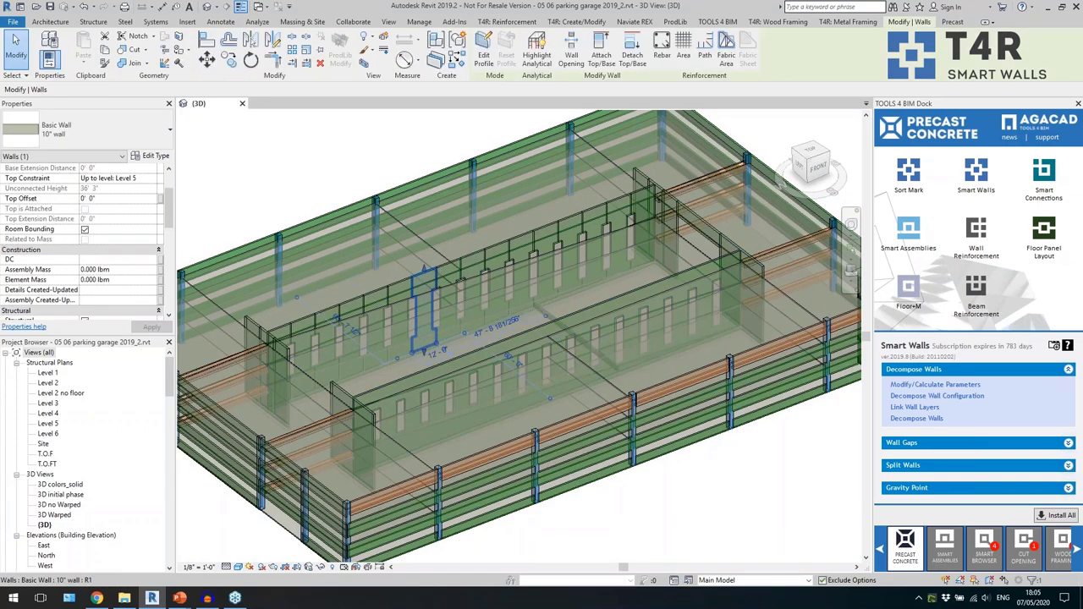
pyautogui.click(383, 197)
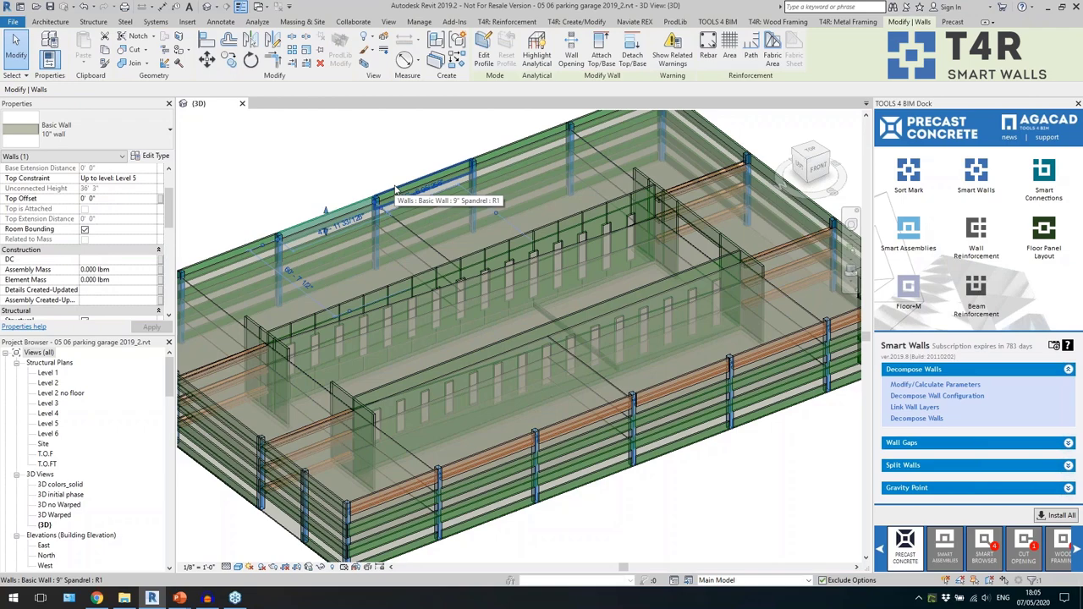
pyautogui.click(511, 507)
pyautogui.click(495, 502)
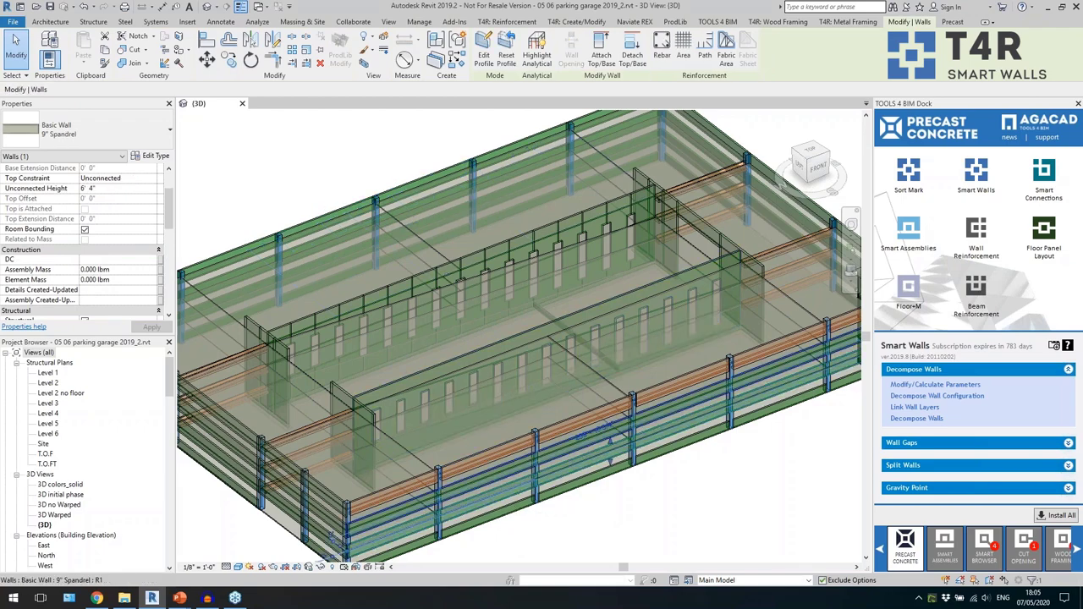
pyautogui.scroll(-3, 479, 474)
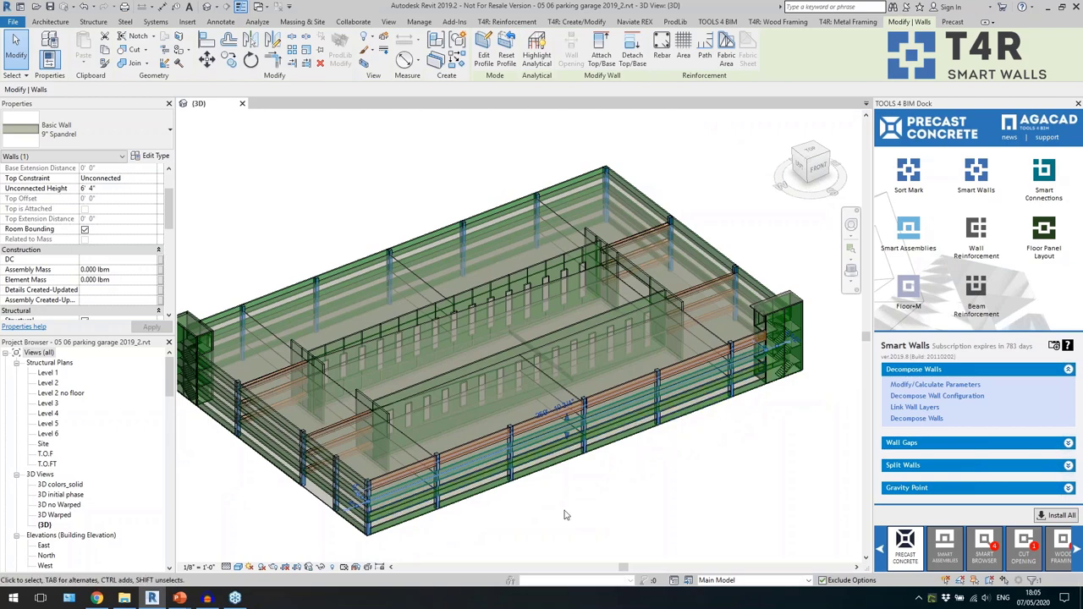
pyautogui.moveTo(566, 515); pyautogui.dragTo(584, 455, button='middle')
pyautogui.scroll(2, 515, 441)
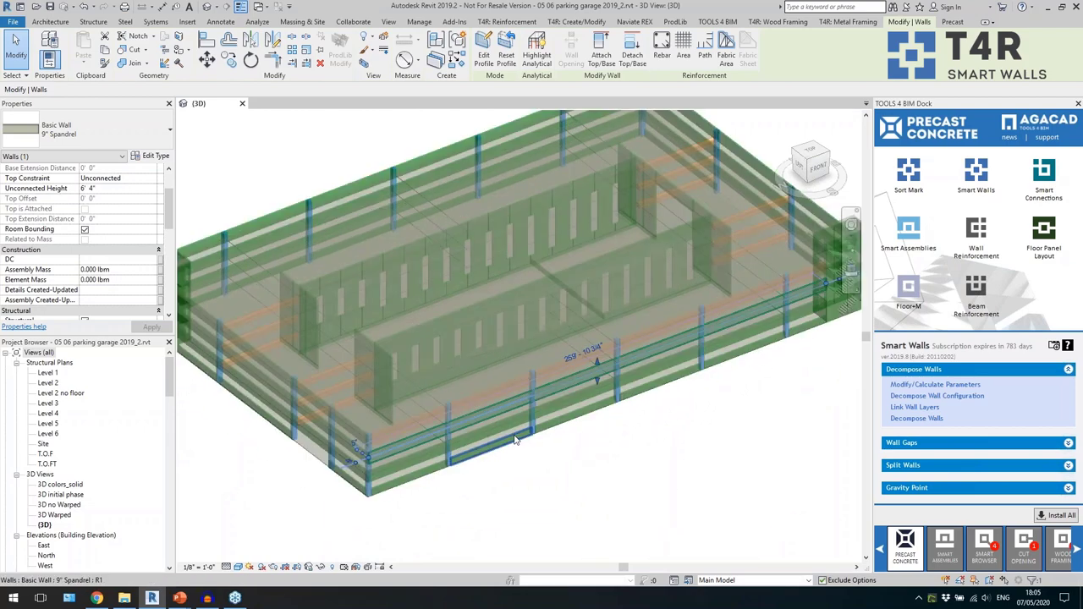
pyautogui.click(622, 444)
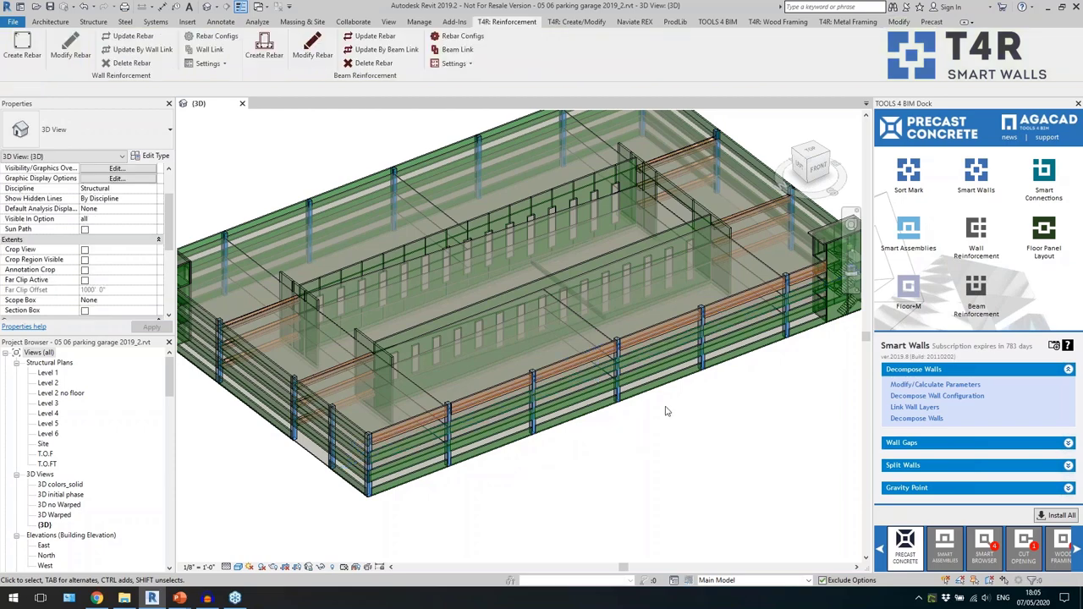
pyautogui.moveTo(655, 407); pyautogui.dragTo(630, 403, button='middle')
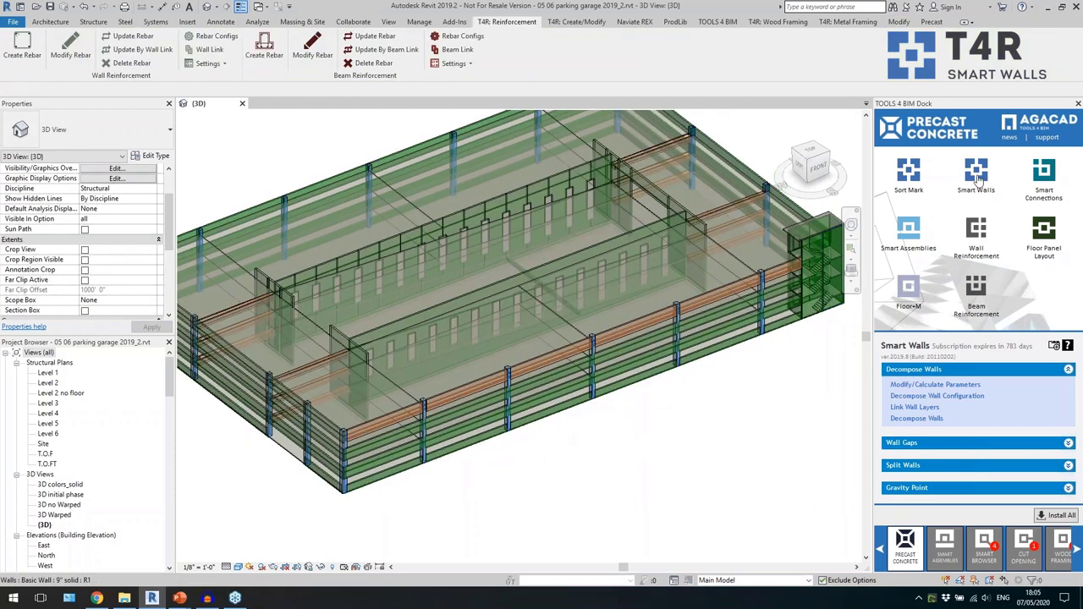
# Disallow joins on the unsplit 10" ramp wall and check its end against the intersecting 12" wall.
pyautogui.click(912, 444)
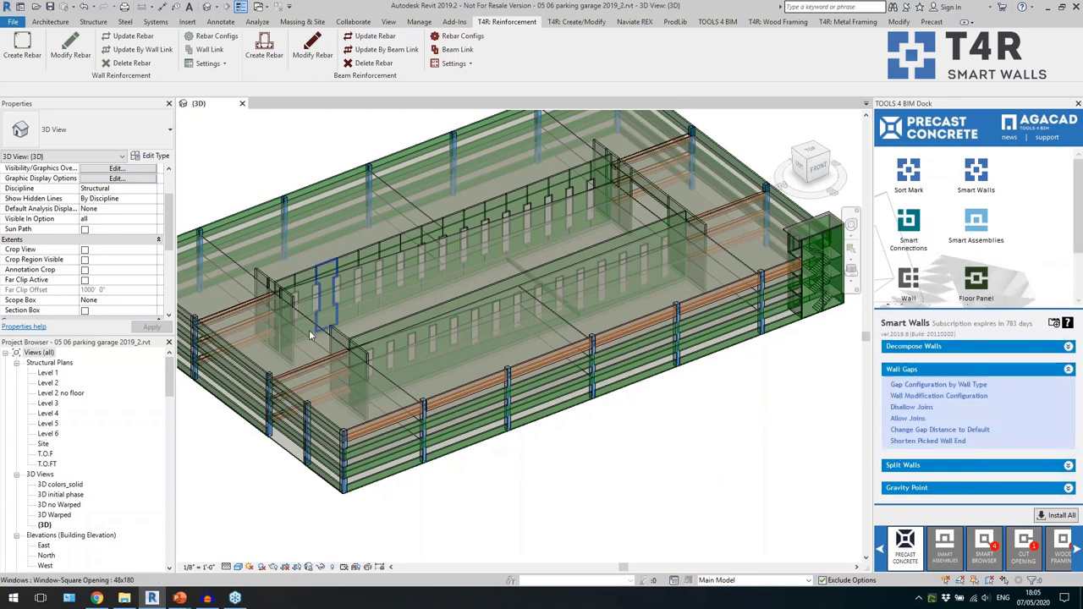
pyautogui.scroll(6, 379, 348)
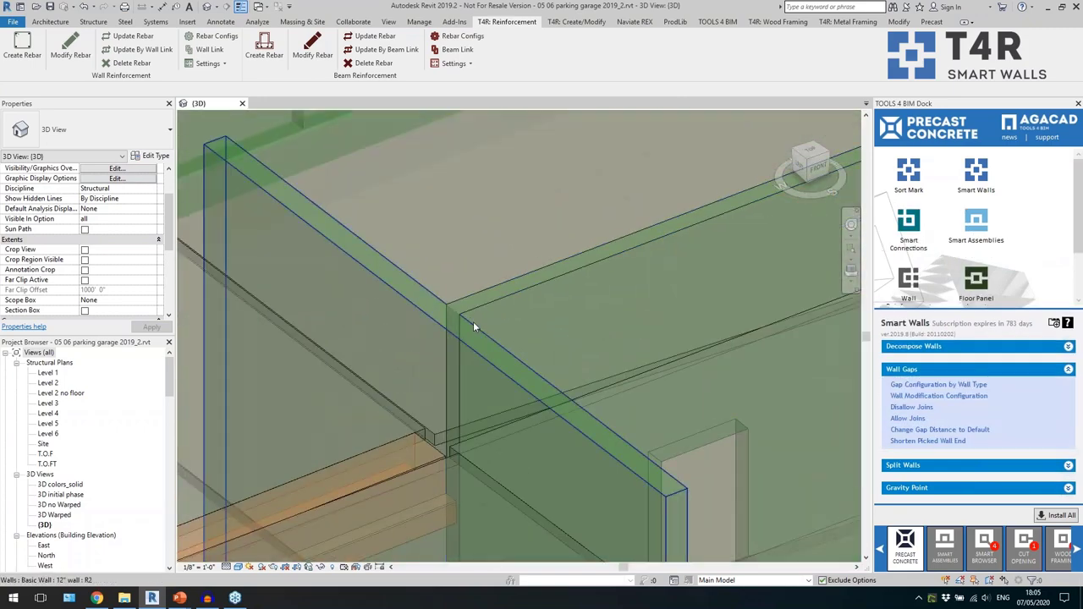
pyautogui.click(473, 322)
pyautogui.click(473, 325)
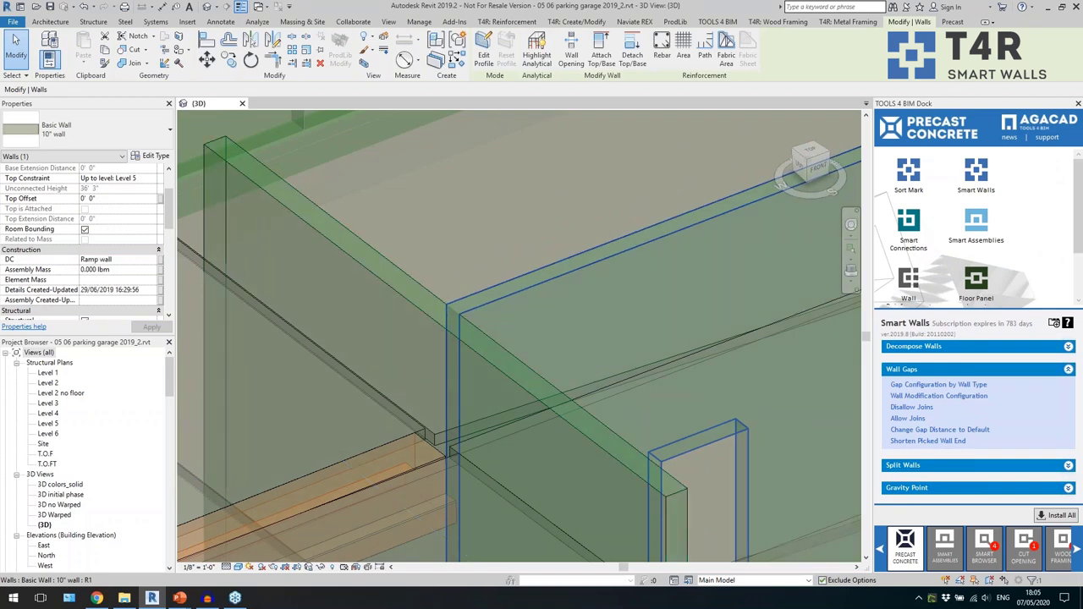
pyautogui.click(911, 407)
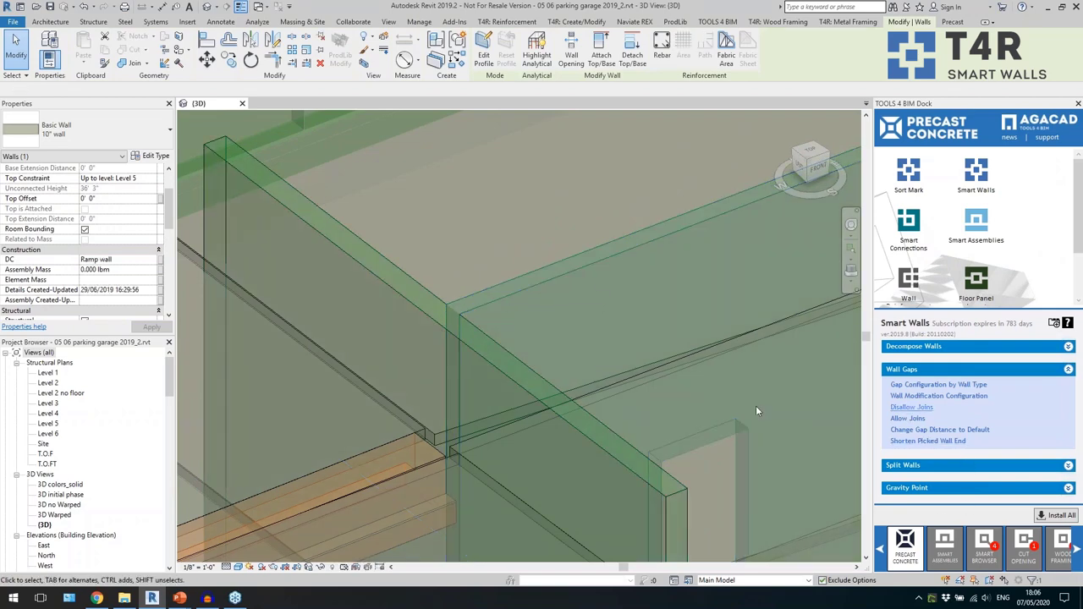
pyautogui.click(513, 350)
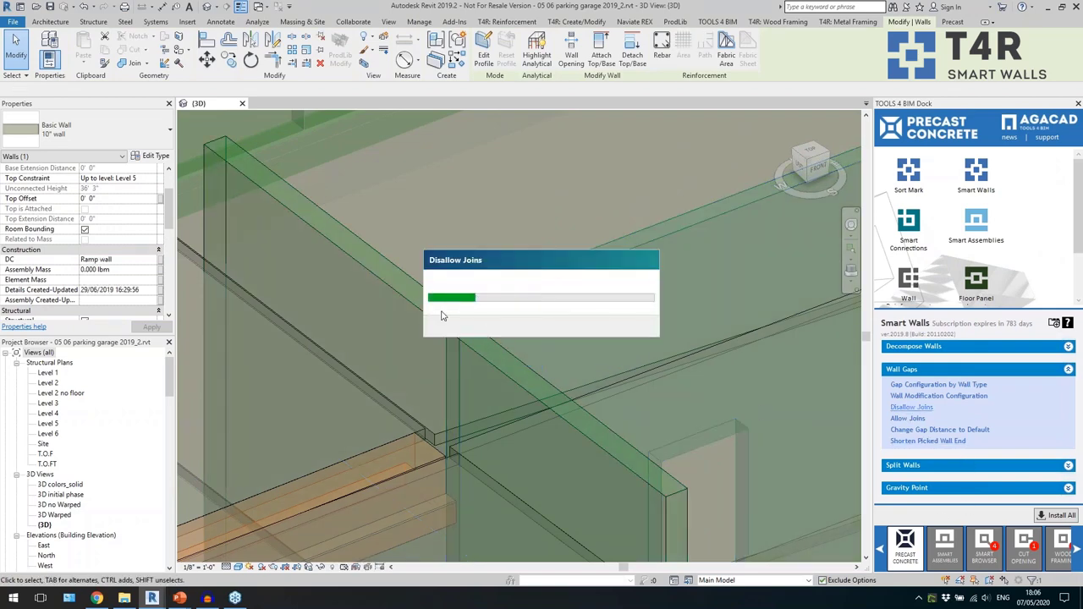
pyautogui.click(448, 323)
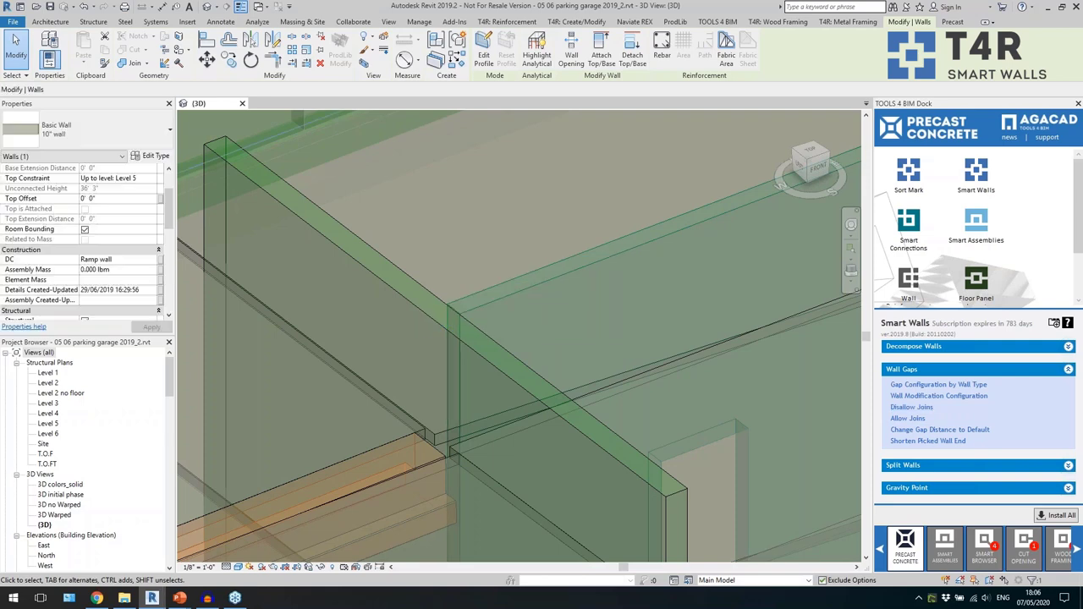
pyautogui.scroll(3, 460, 313)
pyautogui.click(462, 314)
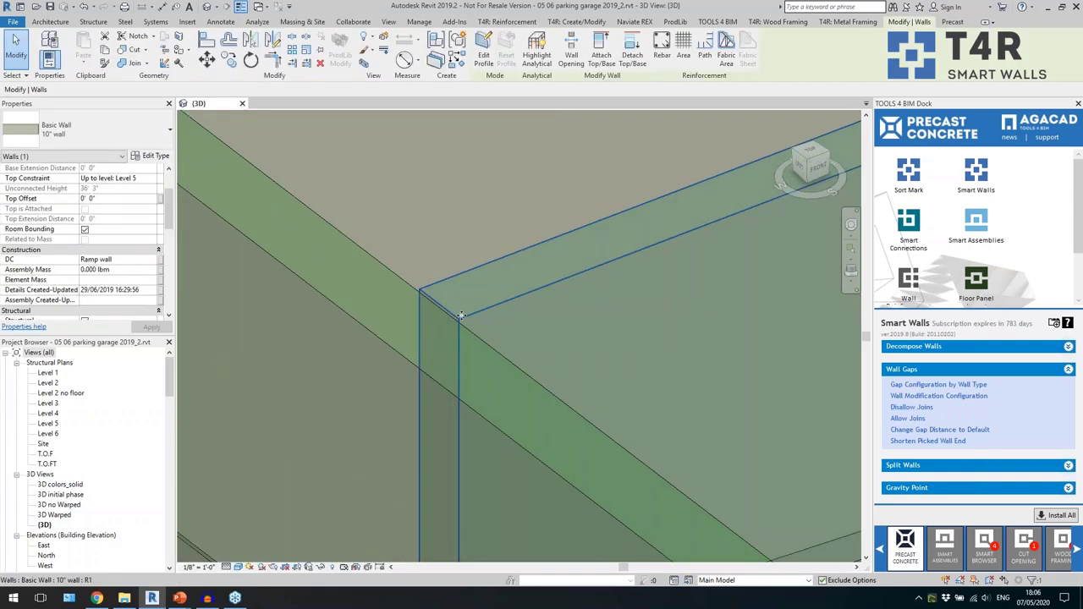
# Open the Split Wall menu for the selected 10" ramp wall and move it clear of the wall.
pyautogui.scroll(-5, 376, 331)
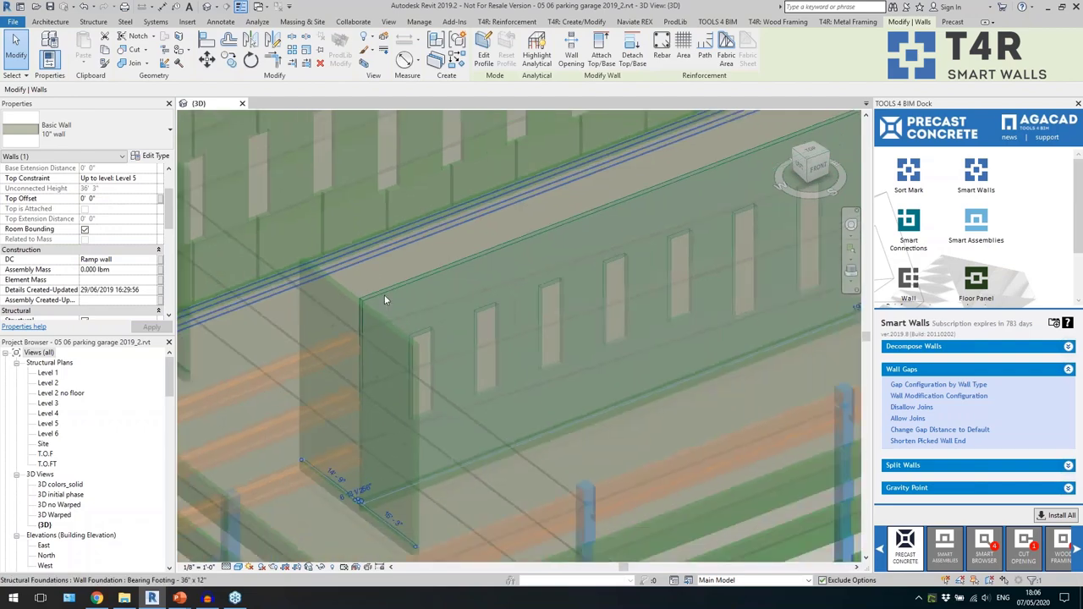
pyautogui.keyDown('shift'); pyautogui.moveTo(385, 301); pyautogui.dragTo(442, 375, button='middle'); pyautogui.keyUp('shift')
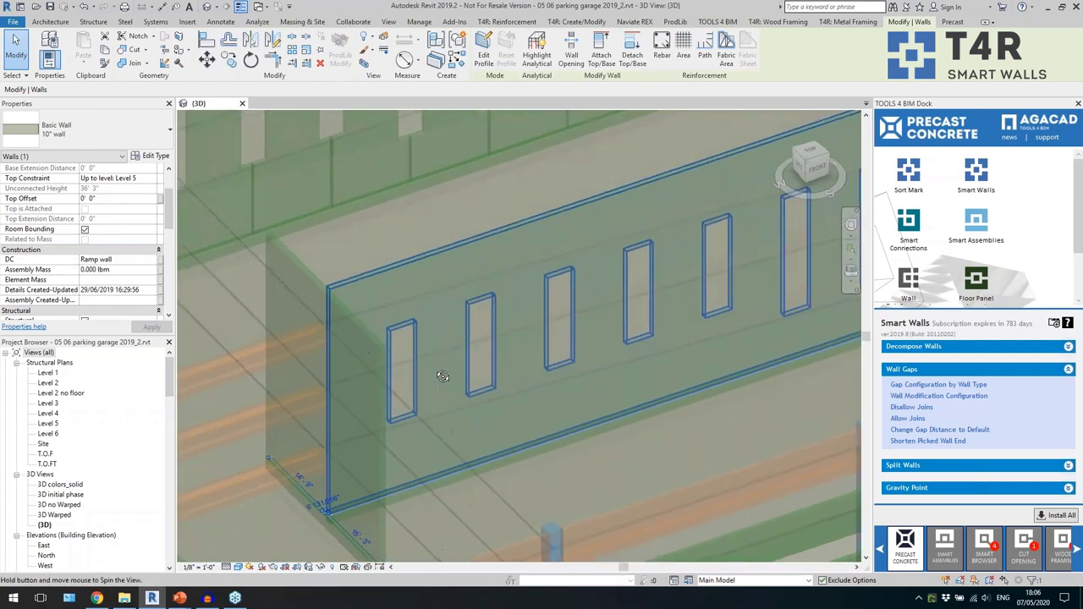
pyautogui.scroll(-5, 443, 376)
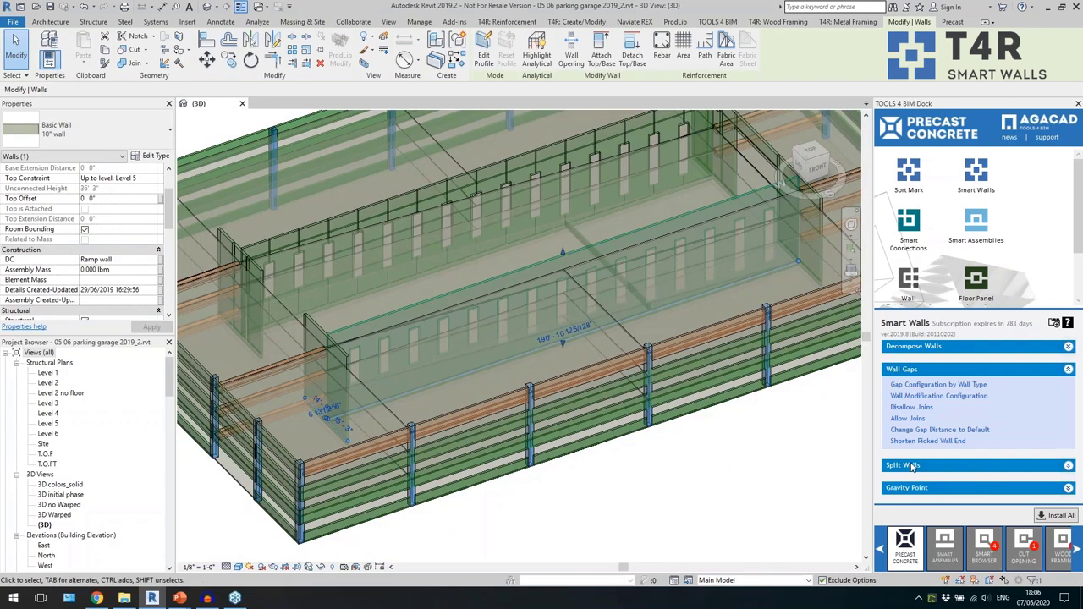
pyautogui.click(912, 466)
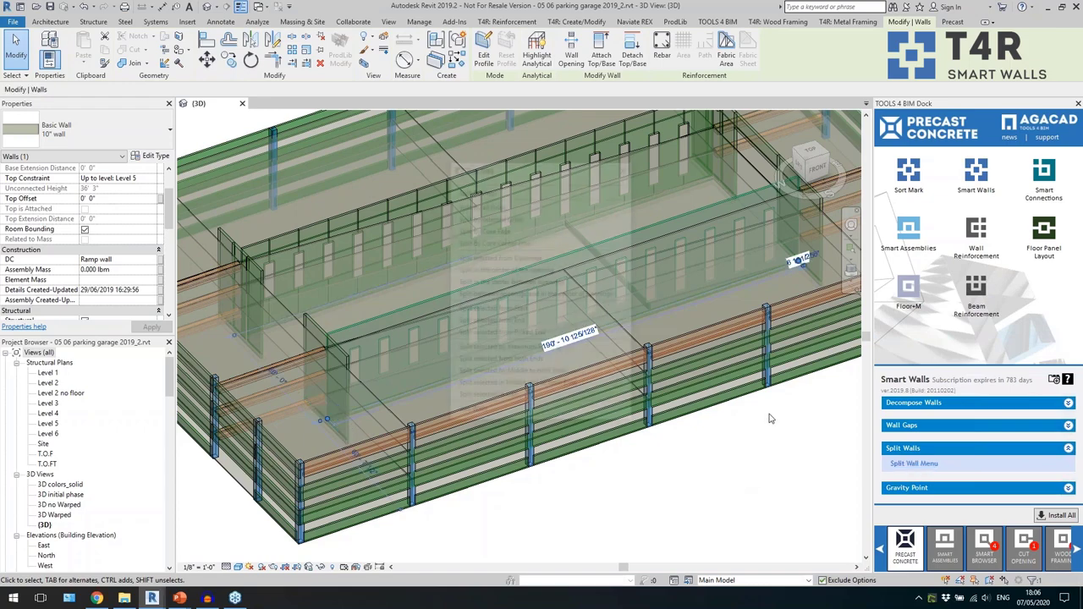
pyautogui.moveTo(480, 172); pyautogui.dragTo(662, 172)
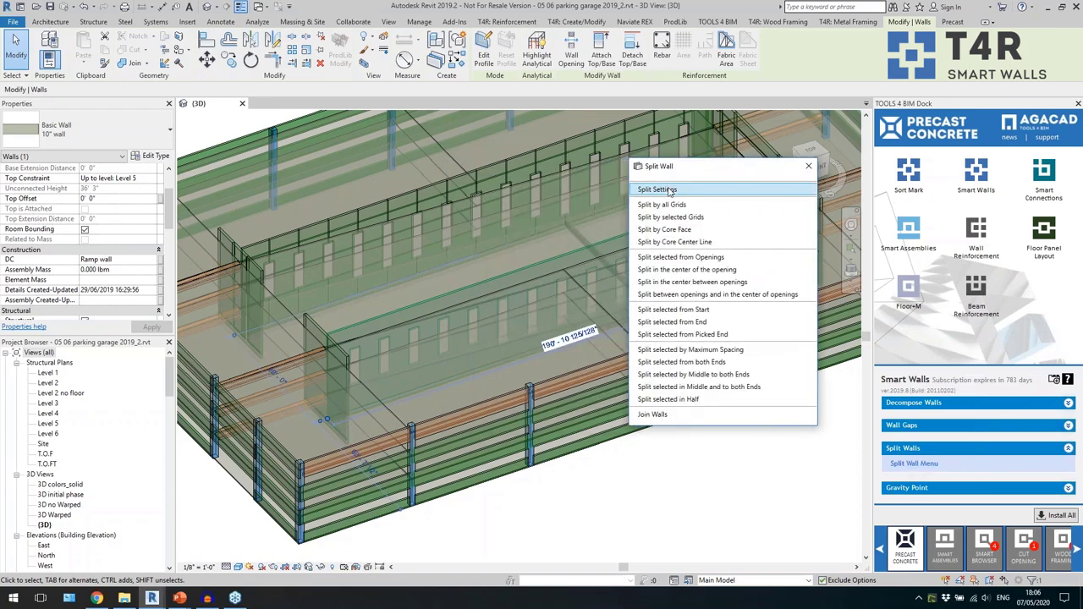
# Review the Split Settings for window and system opening distances, panel width and maximum panel width, leaving the values unchanged.
pyautogui.click(671, 190)
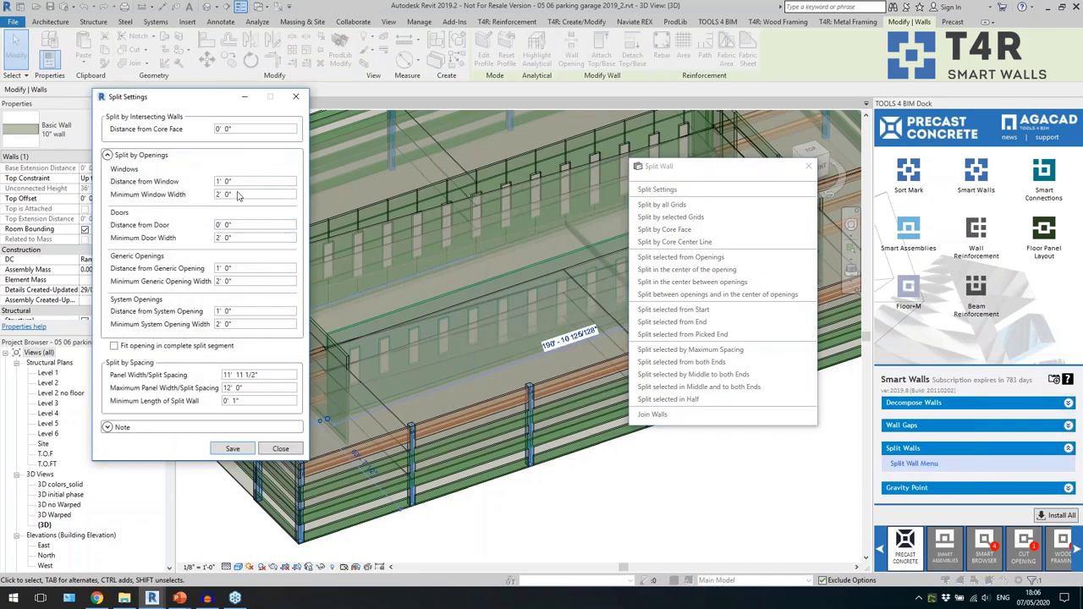
pyautogui.doubleClick(221, 181)
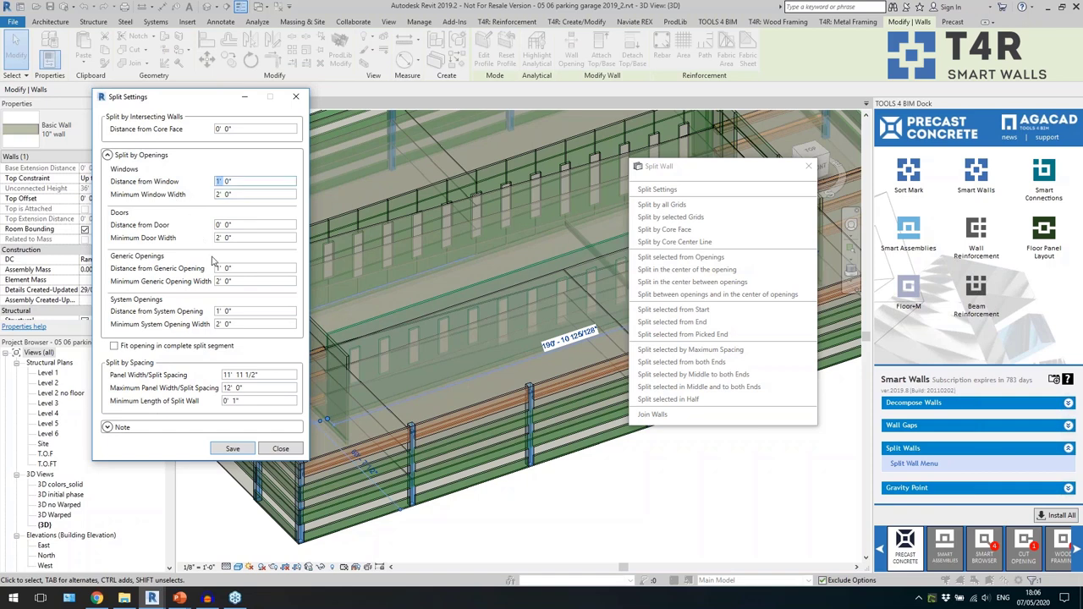
pyautogui.doubleClick(222, 310)
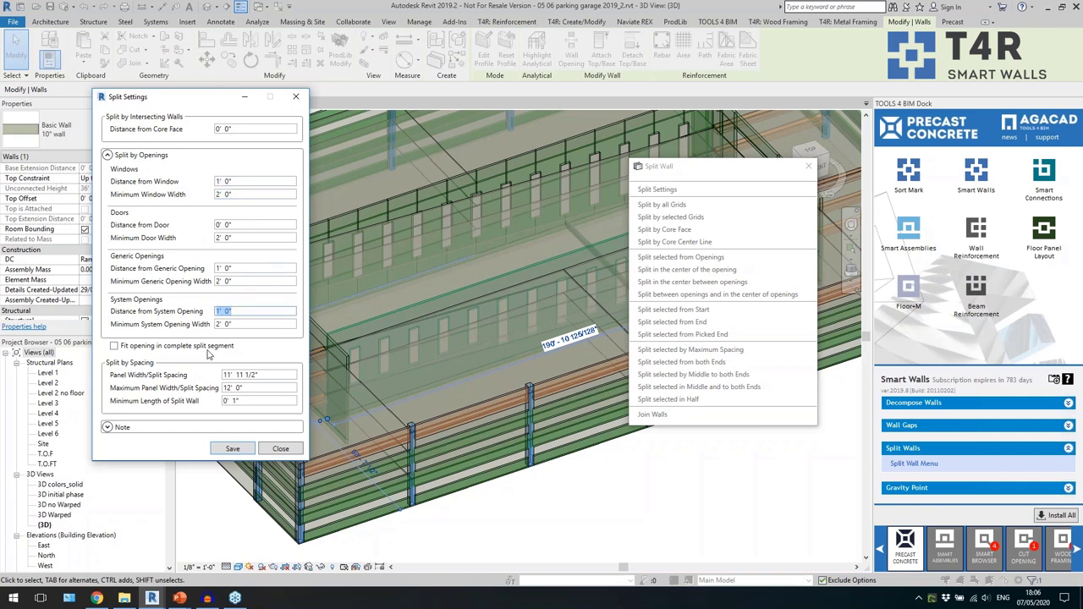
pyautogui.moveTo(261, 375); pyautogui.dragTo(182, 395)
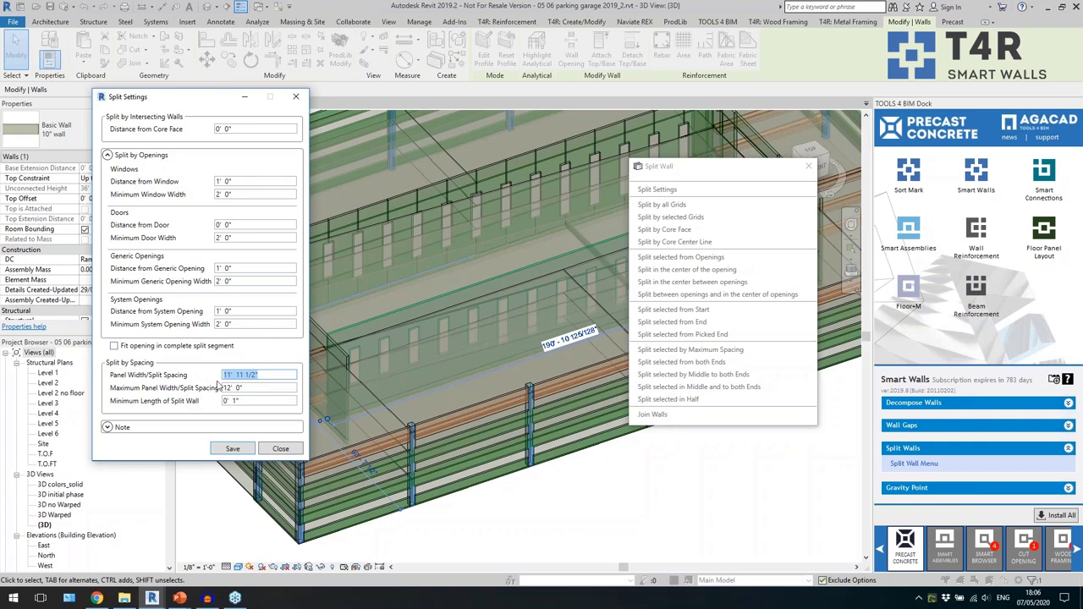
pyautogui.press('Tab')
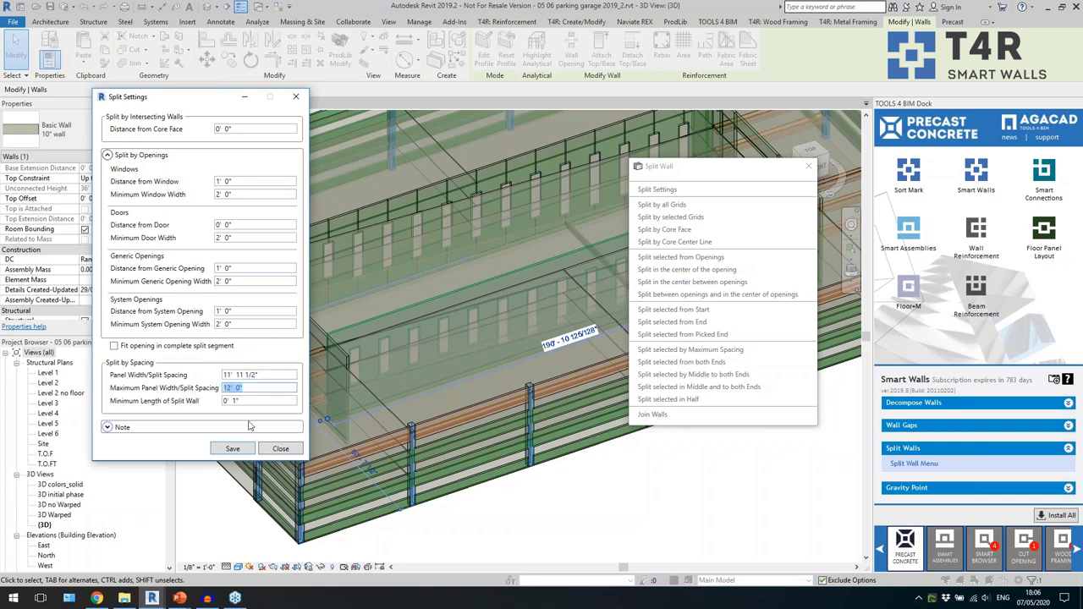
pyautogui.click(280, 450)
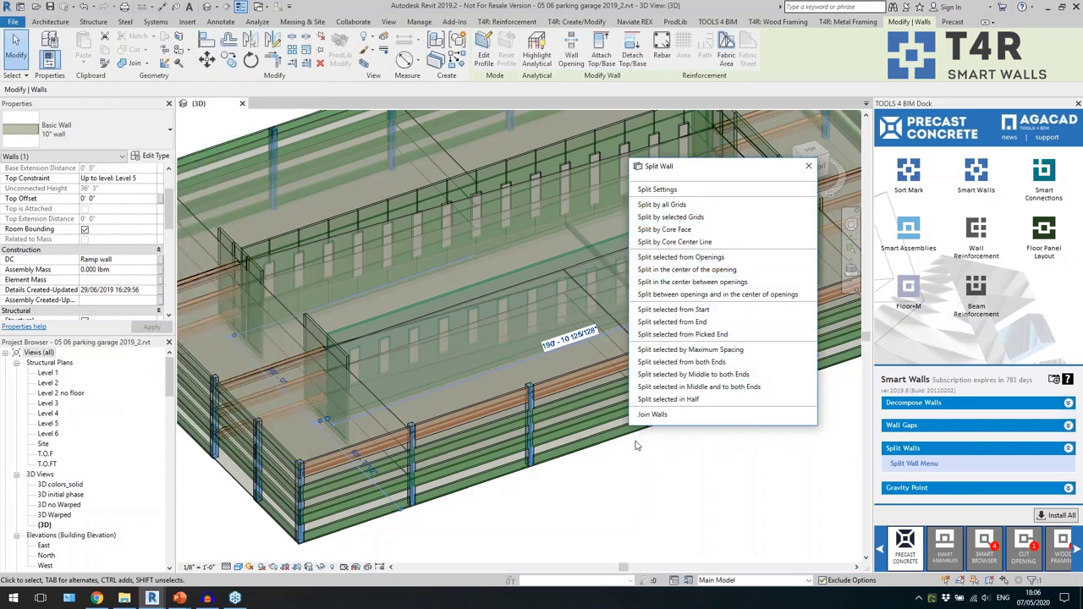
# Split the selected 10" ramp wall in the center of its openings and check one of the resulting panels near its end.
pyautogui.moveTo(693, 172); pyautogui.dragTo(763, 146)
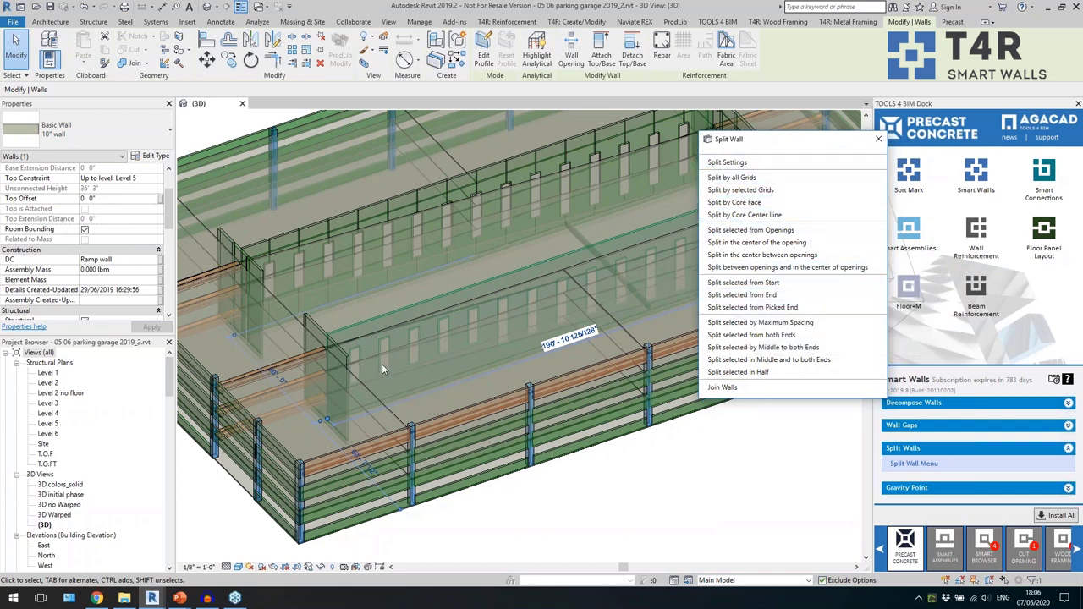
pyautogui.click(399, 309)
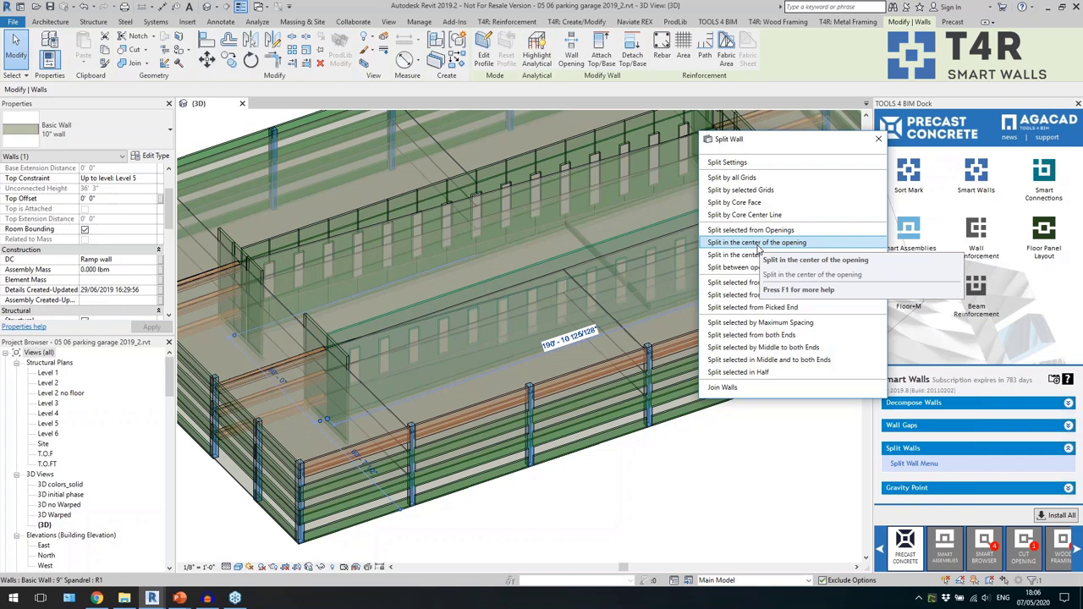
pyautogui.click(759, 242)
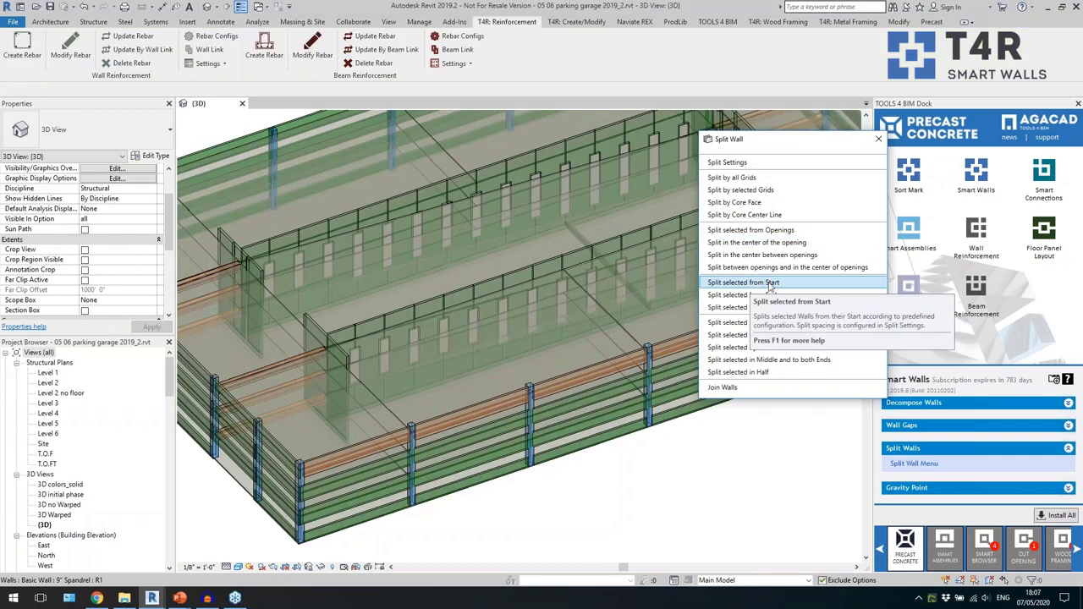
pyautogui.click(704, 493)
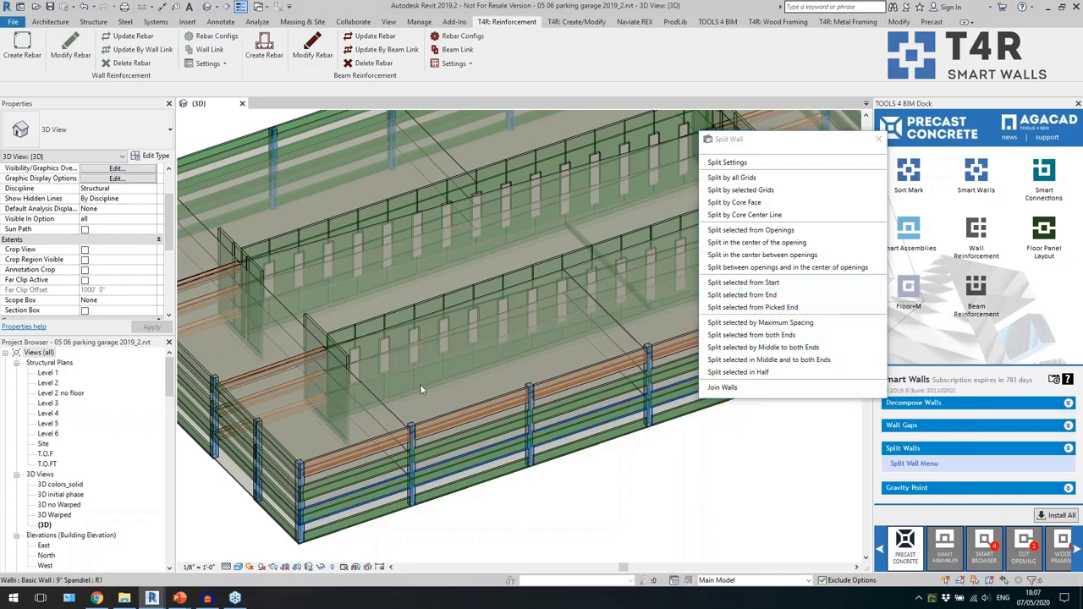
pyautogui.scroll(5, 421, 390)
pyautogui.click(428, 300)
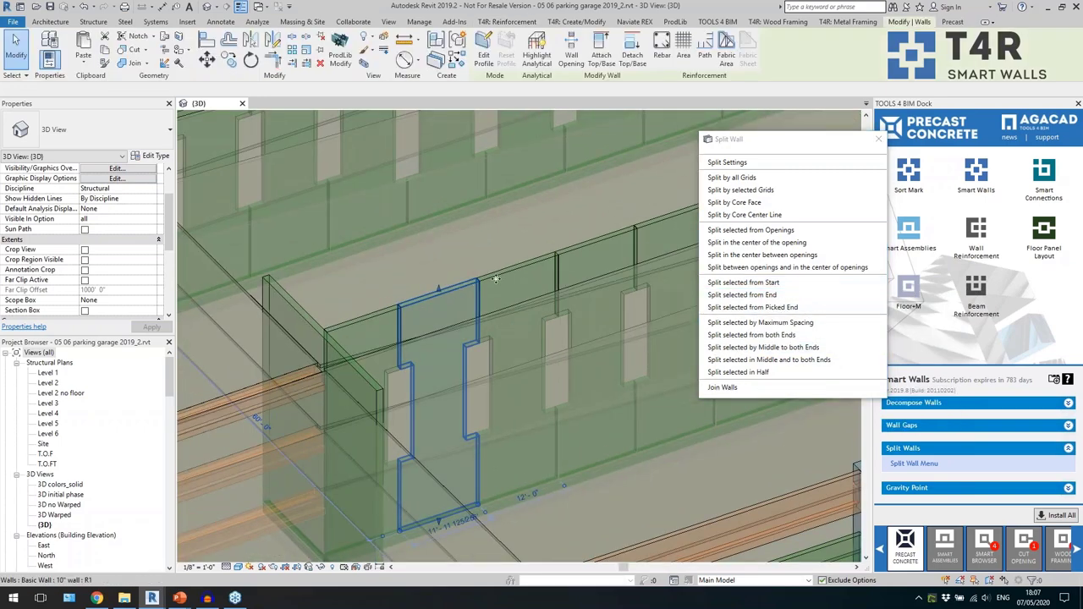
pyautogui.scroll(-5, 541, 254)
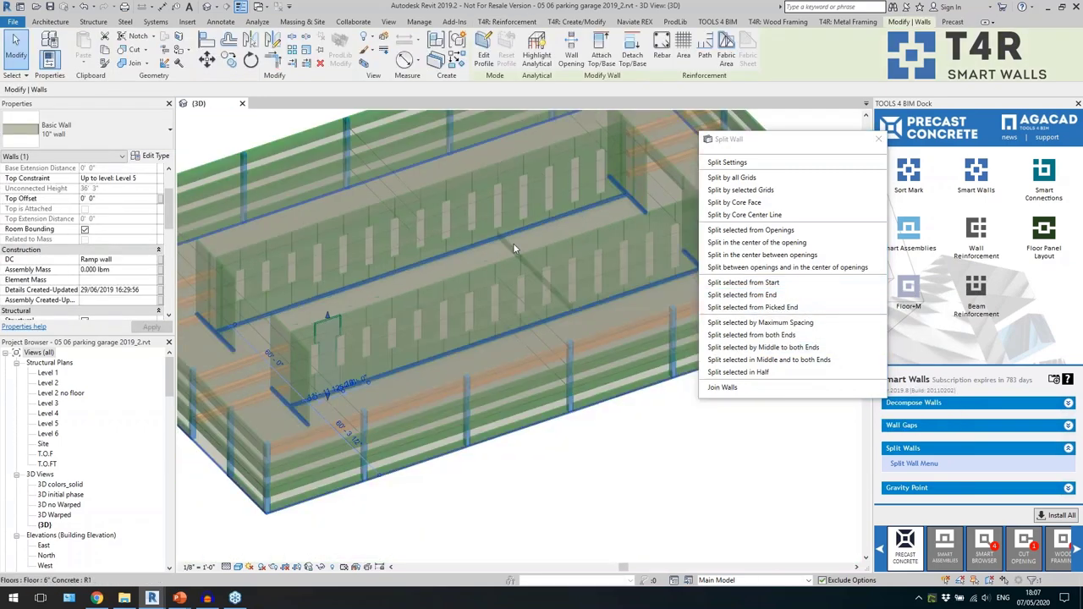
# Split the two 12" walls crossing the ends of the ramp wall by maximum spacing.
pyautogui.scroll(5, 276, 338)
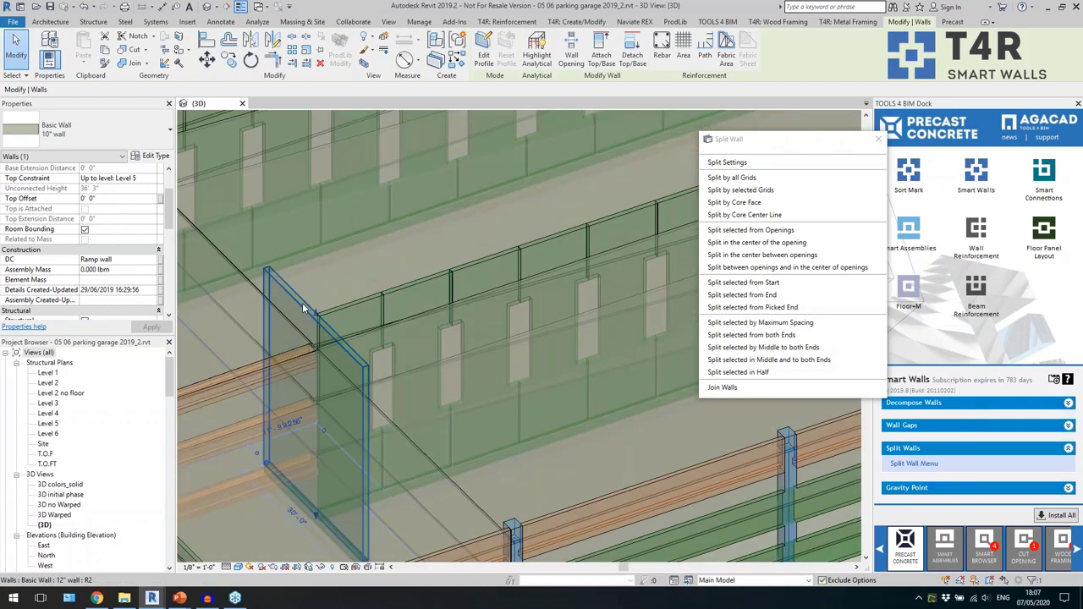
pyautogui.keyDown('shift'); pyautogui.moveTo(339, 365); pyautogui.dragTo(374, 386, button='middle'); pyautogui.keyUp('shift')
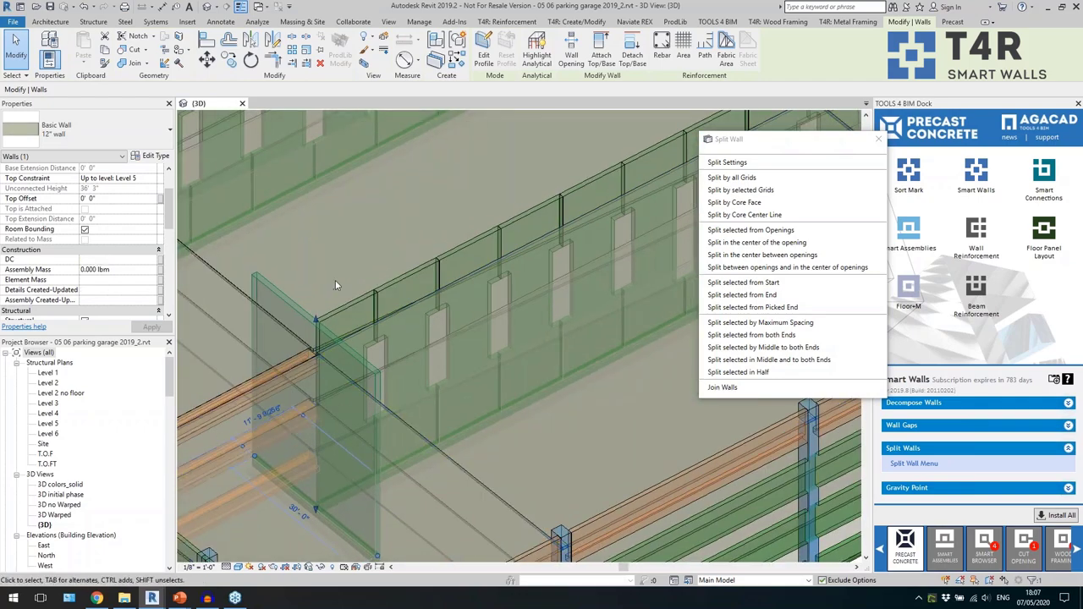
pyautogui.scroll(-3, 335, 280)
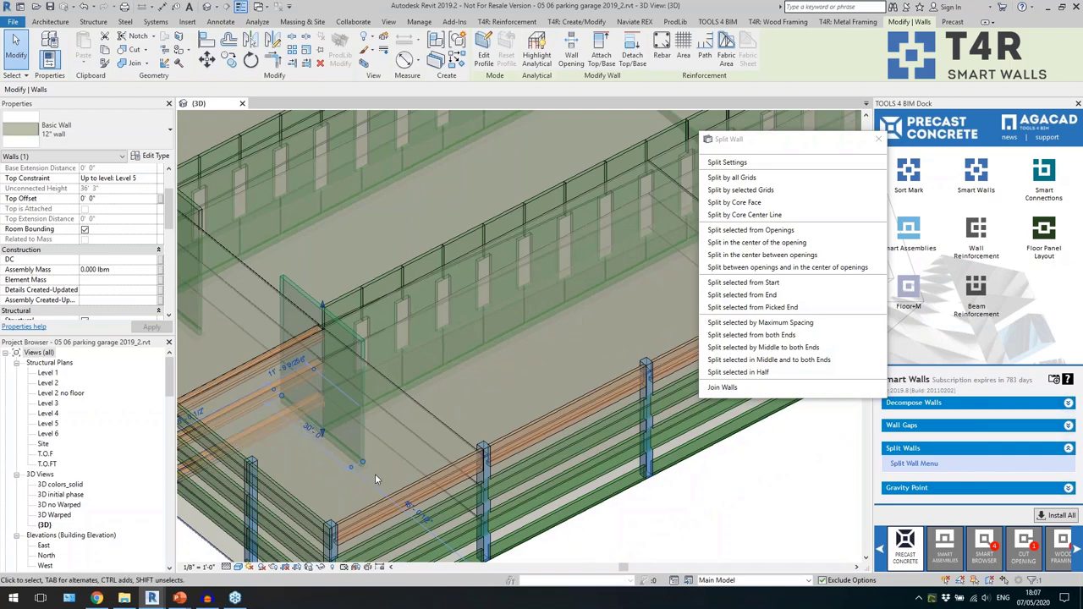
pyautogui.scroll(-5, 297, 457)
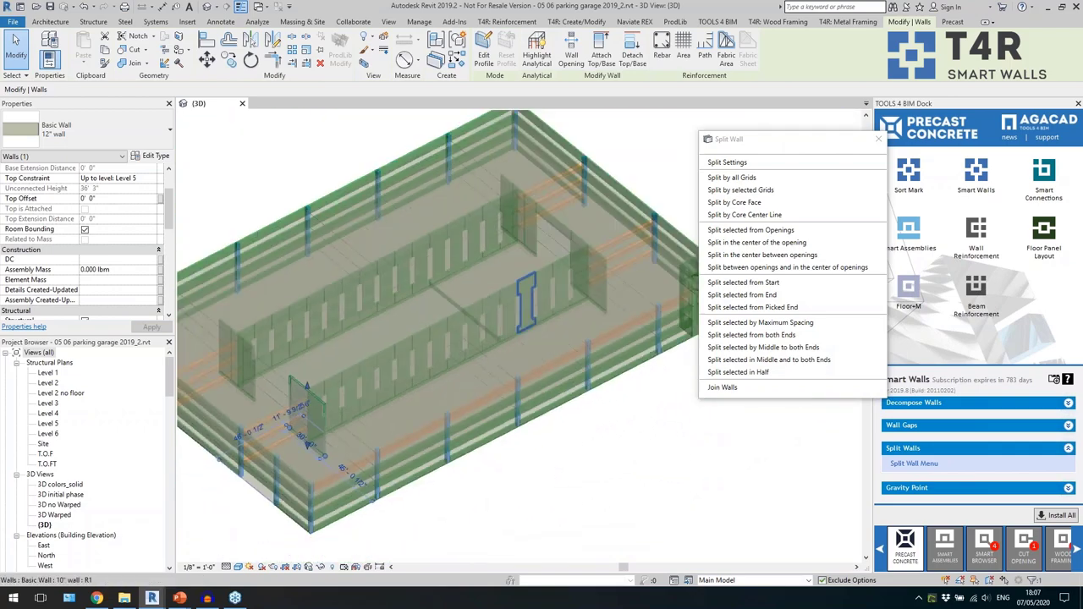
pyautogui.keyDown('ctrl'); pyautogui.click(581, 245); pyautogui.keyUp('ctrl')
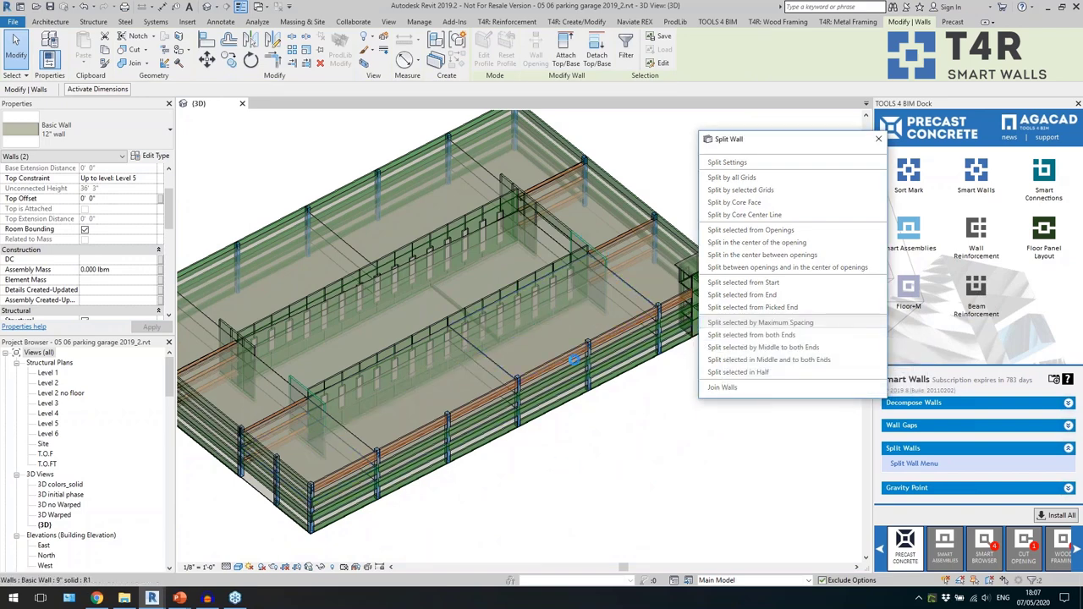
pyautogui.press('Escape')
# Examine the individual panels of the split 12" wall at the near end of the ramp wall.
pyautogui.scroll(5, 270, 447)
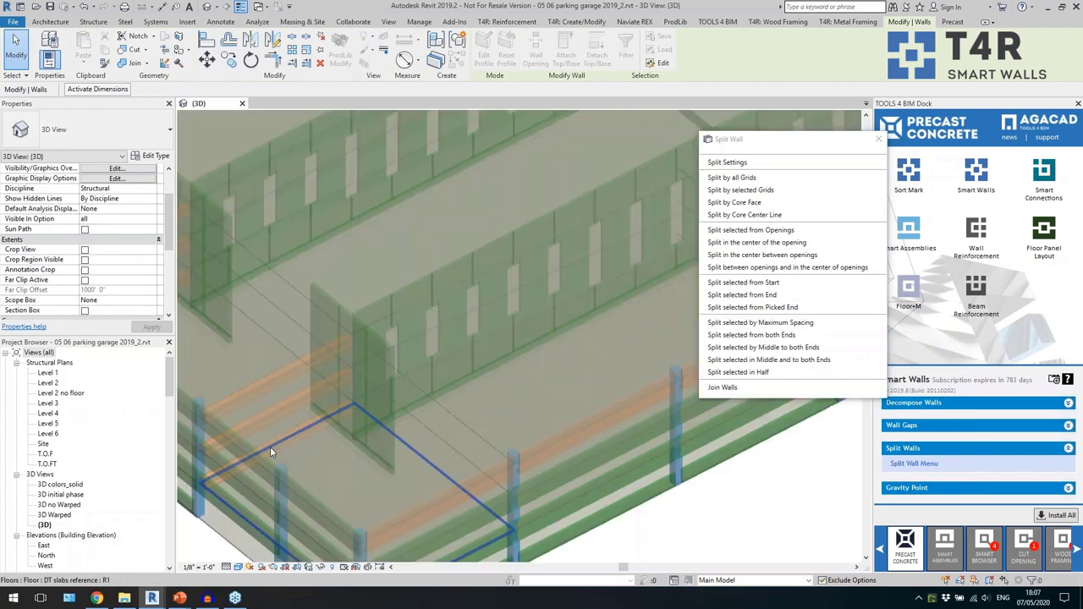
pyautogui.click(441, 315)
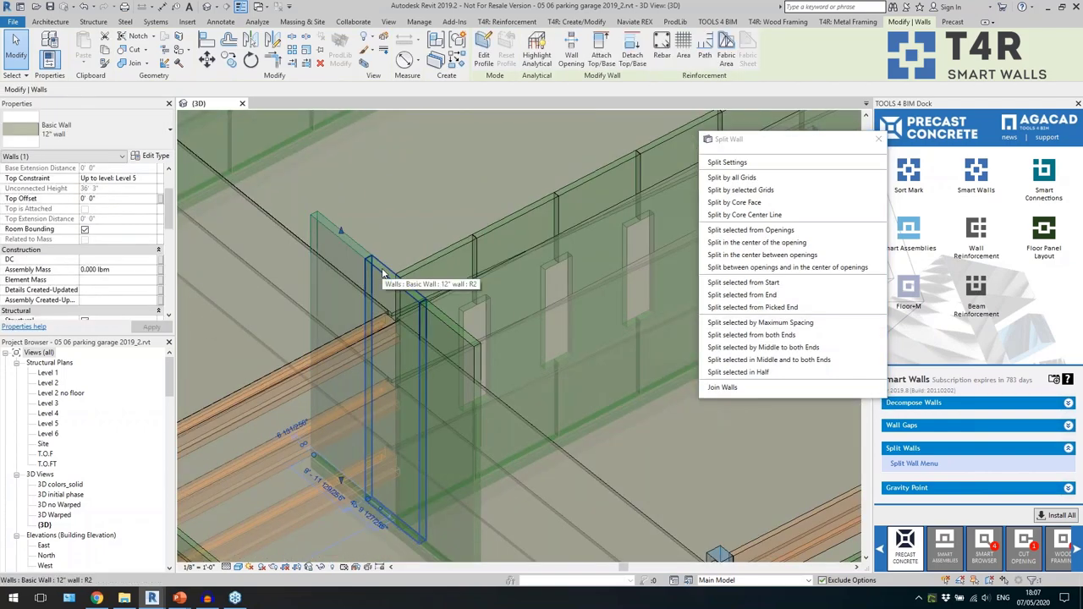
pyautogui.keyDown('shift'); pyautogui.moveTo(442, 315); pyautogui.dragTo(387, 329, button='middle'); pyautogui.keyUp('shift')
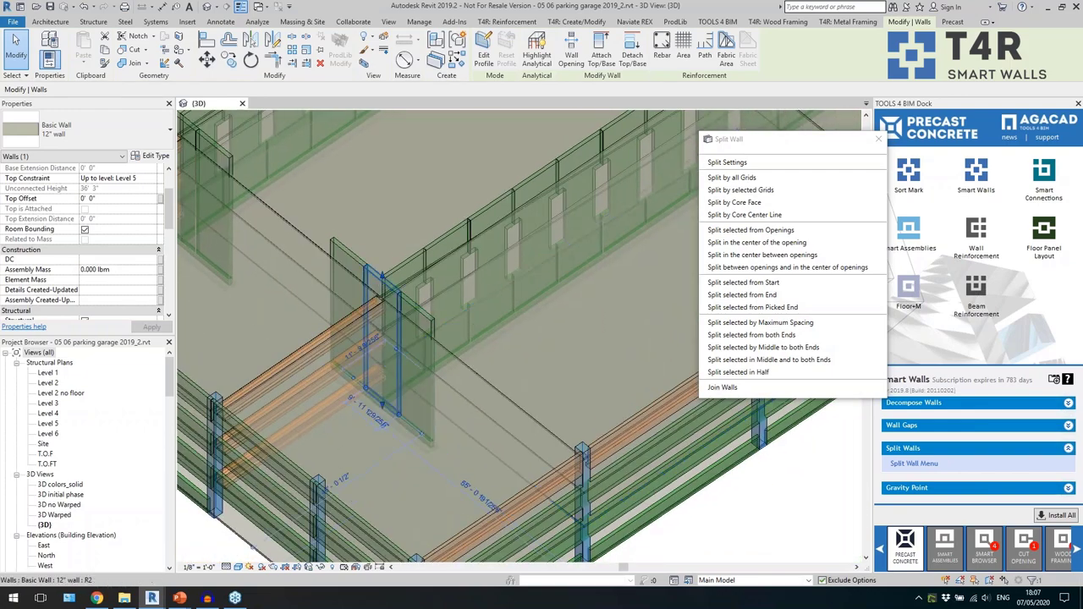
pyautogui.click(345, 257)
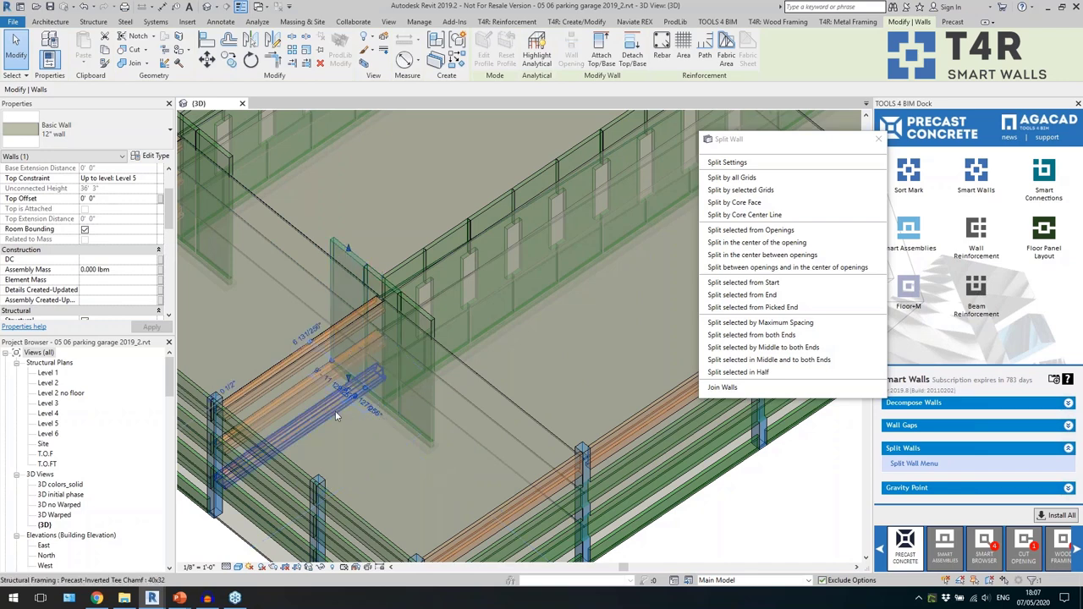
pyautogui.click(330, 386)
pyautogui.press('Escape')
pyautogui.press('Escape')
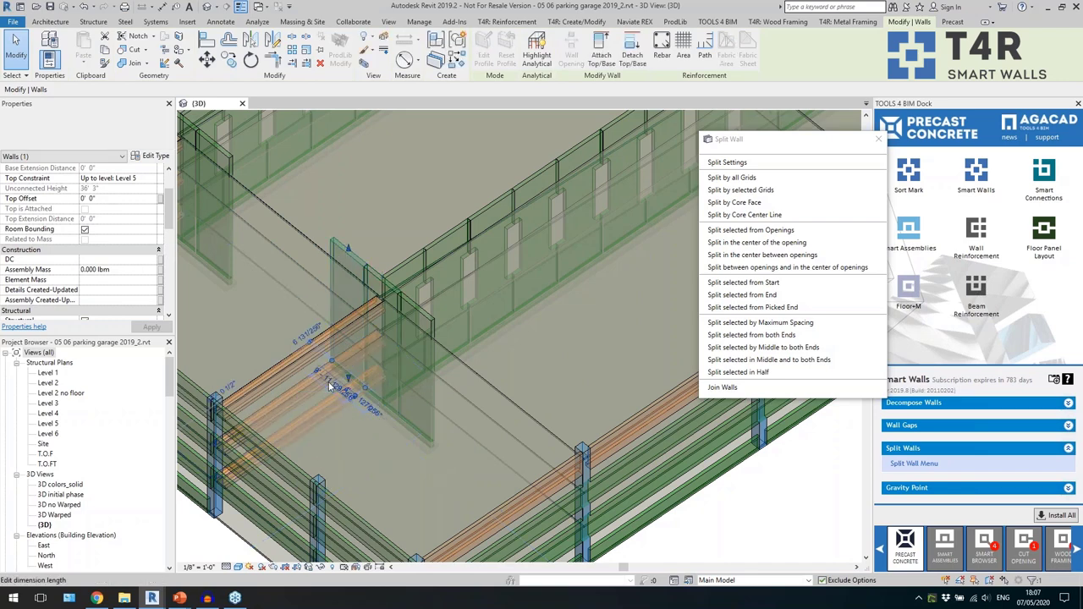
pyautogui.keyDown('shift'); pyautogui.moveTo(312, 358); pyautogui.dragTo(347, 345, button='middle'); pyautogui.keyUp('shift')
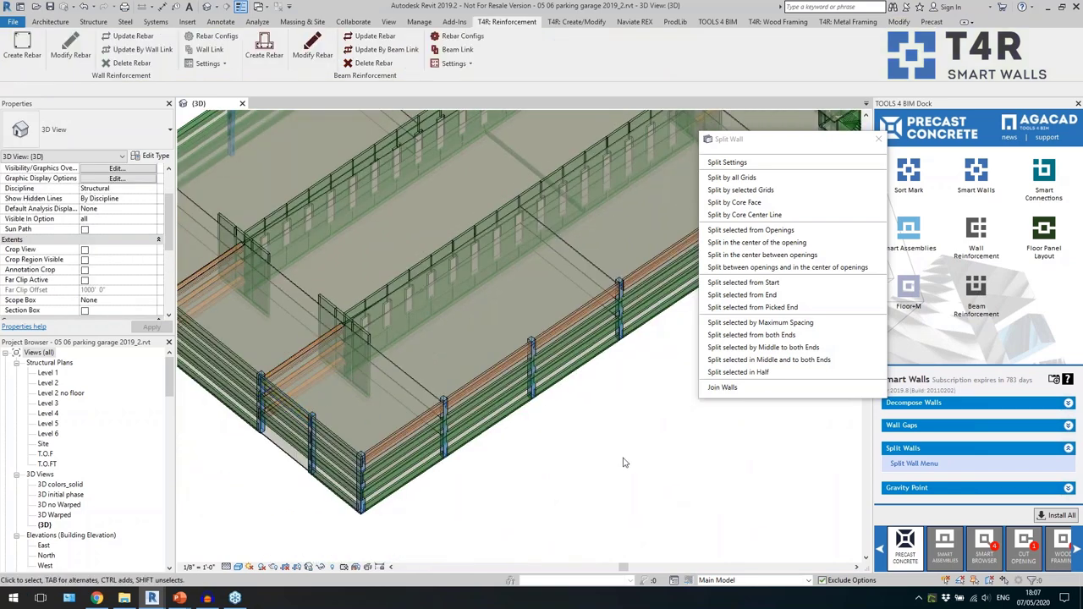
# Split the 9" spandrel walls along the long facade by selected grids 105 to 109, picking the grids in the Level 1 plan.
pyautogui.keyDown('shift'); pyautogui.moveTo(626, 463); pyautogui.dragTo(508, 440, button='middle'); pyautogui.keyUp('shift')
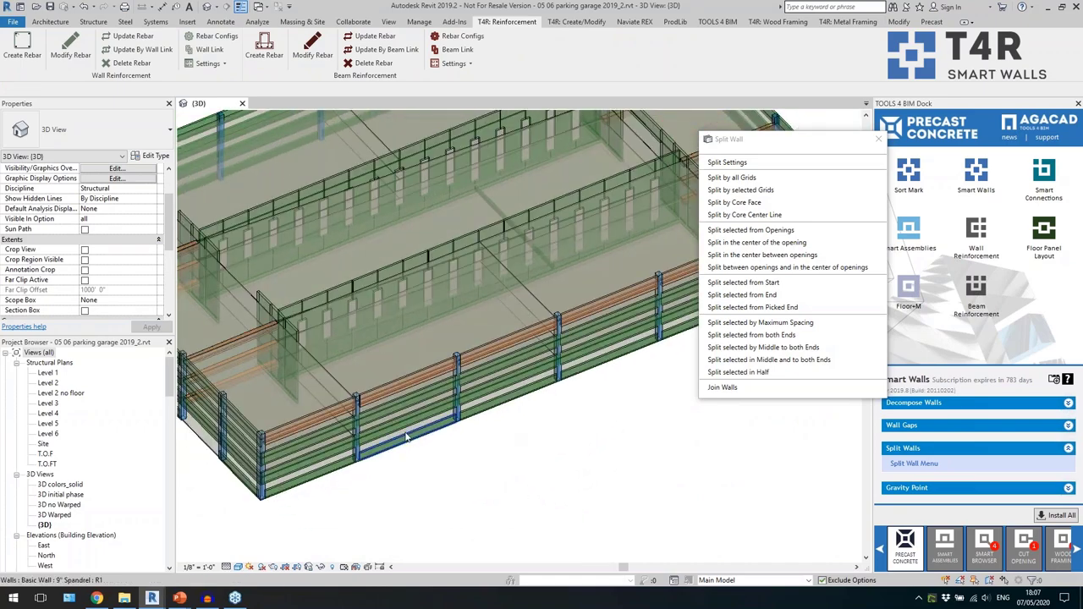
pyautogui.click(428, 461)
pyautogui.scroll(2, 440, 462)
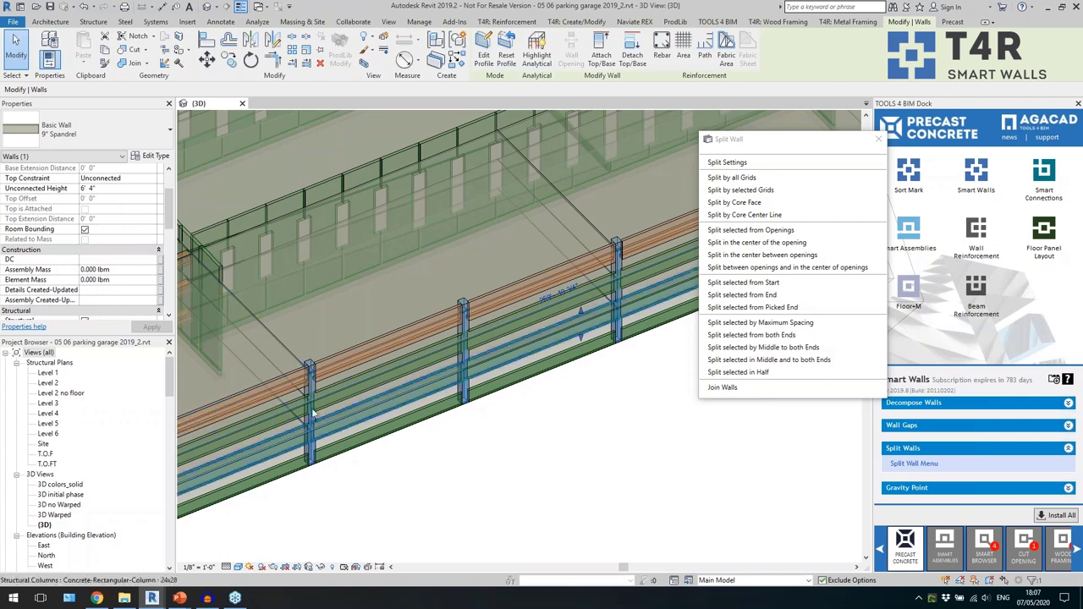
pyautogui.click(48, 373)
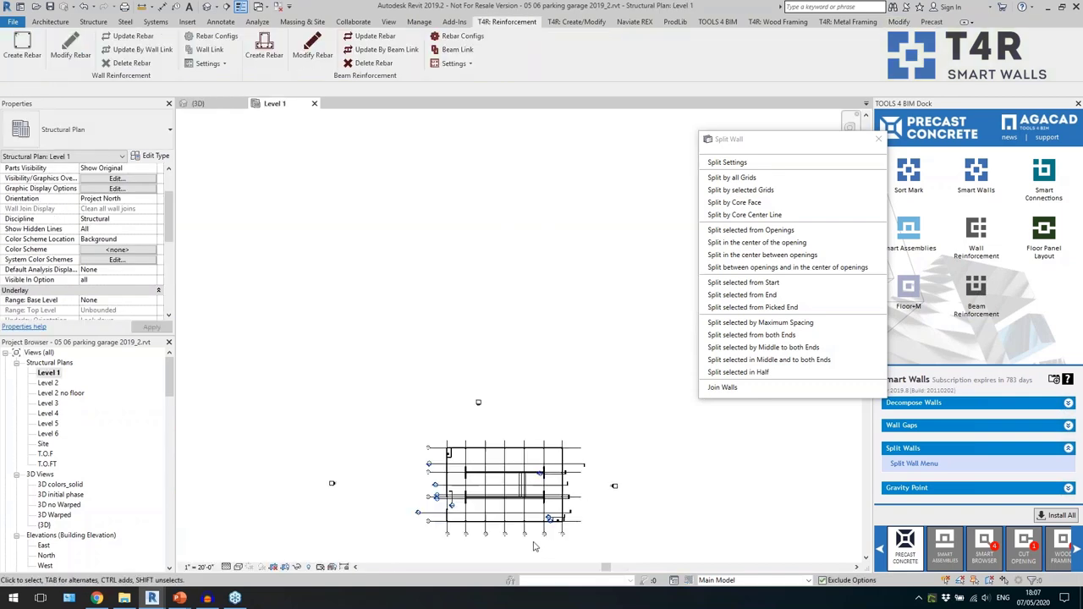
pyautogui.scroll(4, 537, 550)
pyautogui.scroll(-3, 667, 367)
pyautogui.moveTo(627, 488); pyautogui.dragTo(354, 439)
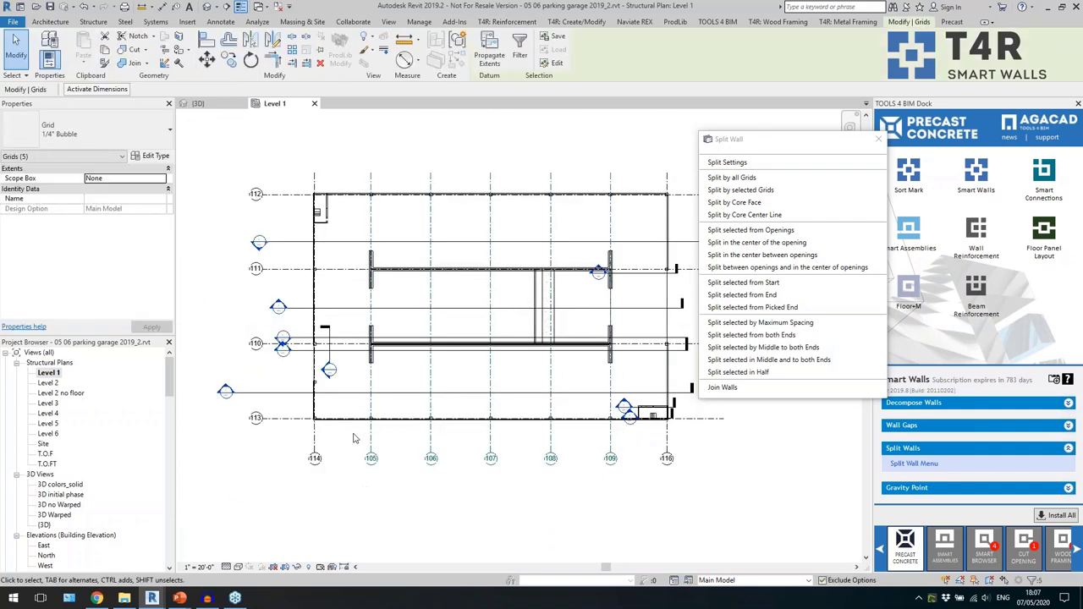
pyautogui.click(756, 190)
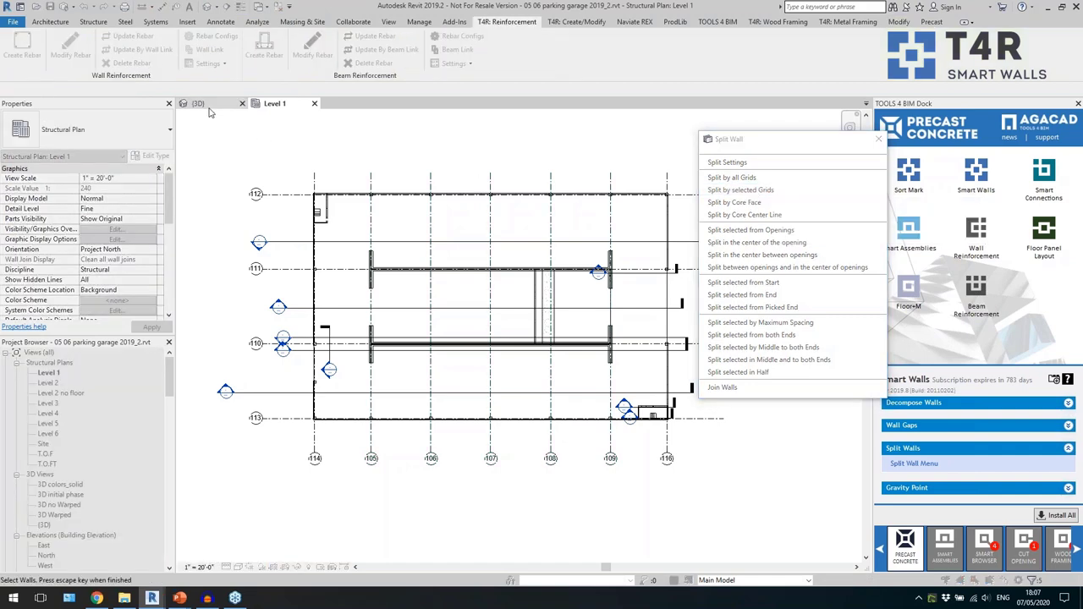
pyautogui.click(198, 104)
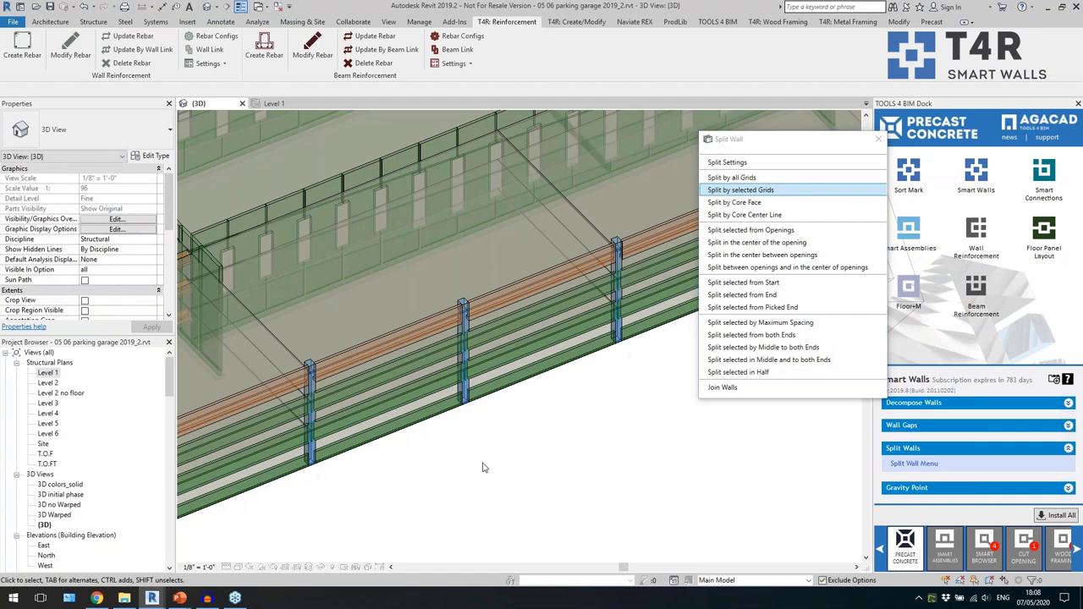
# Check a split spandrel segment at the 24x28 column on grid 106 and unjoin that column from all joined geometry.
pyautogui.scroll(5, 476, 390)
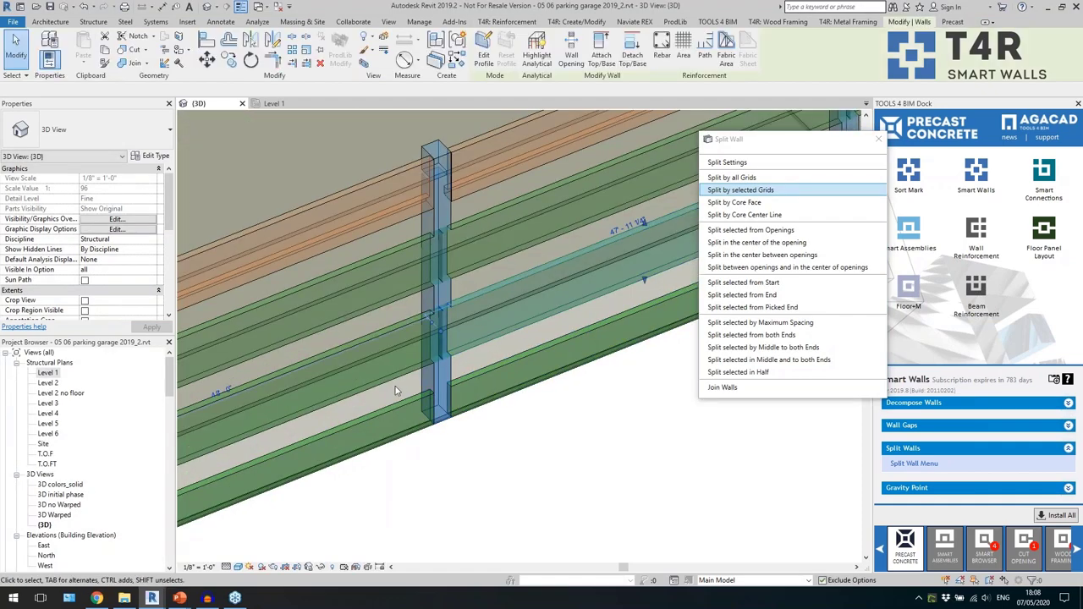
pyautogui.click(450, 362)
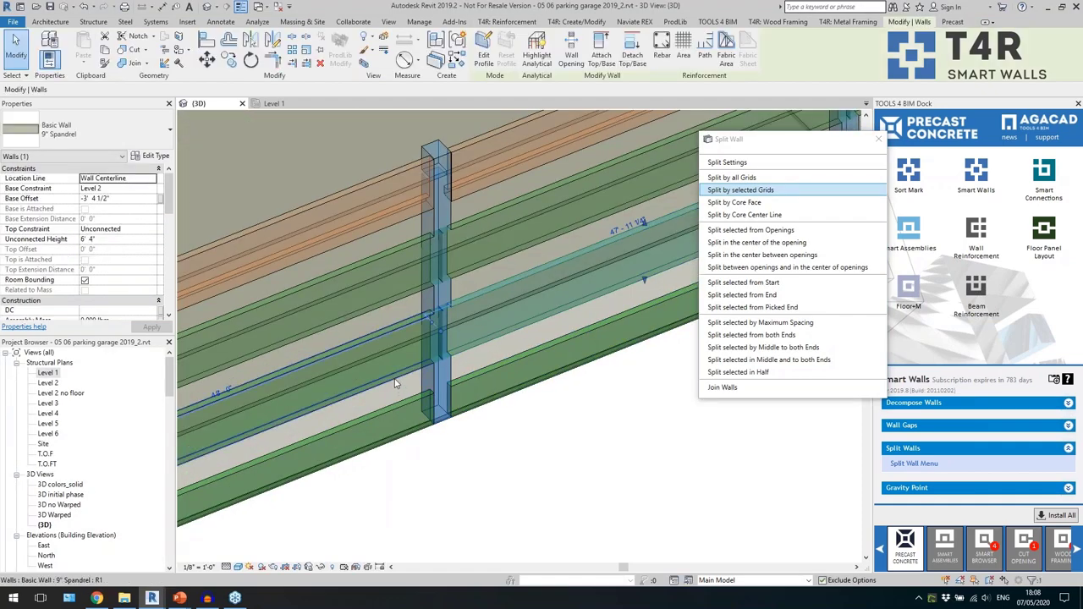
pyautogui.click(451, 369)
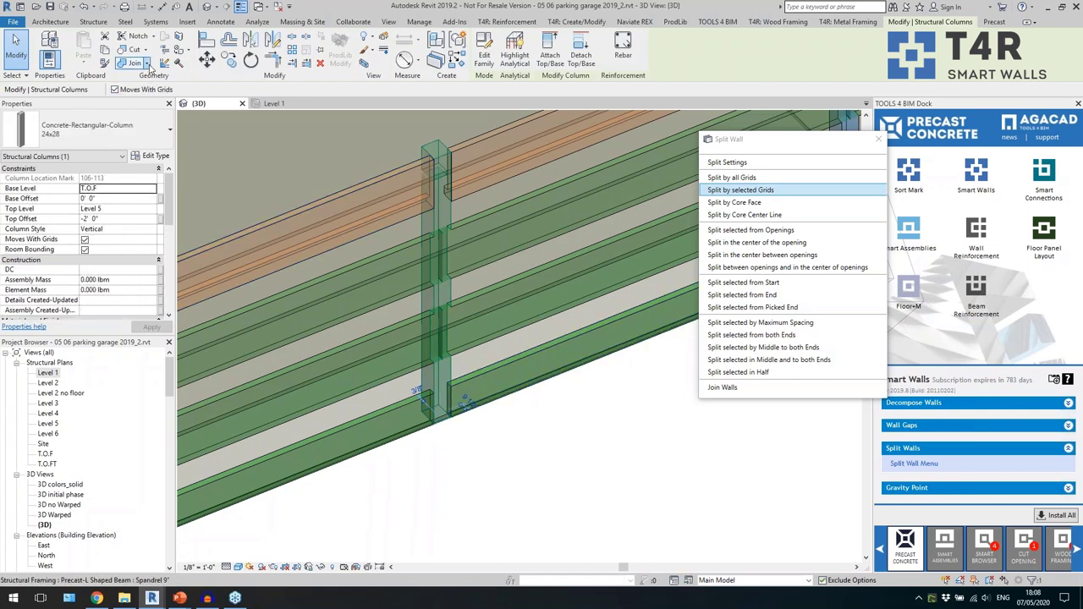
pyautogui.click(146, 63)
pyautogui.click(154, 103)
pyautogui.click(442, 378)
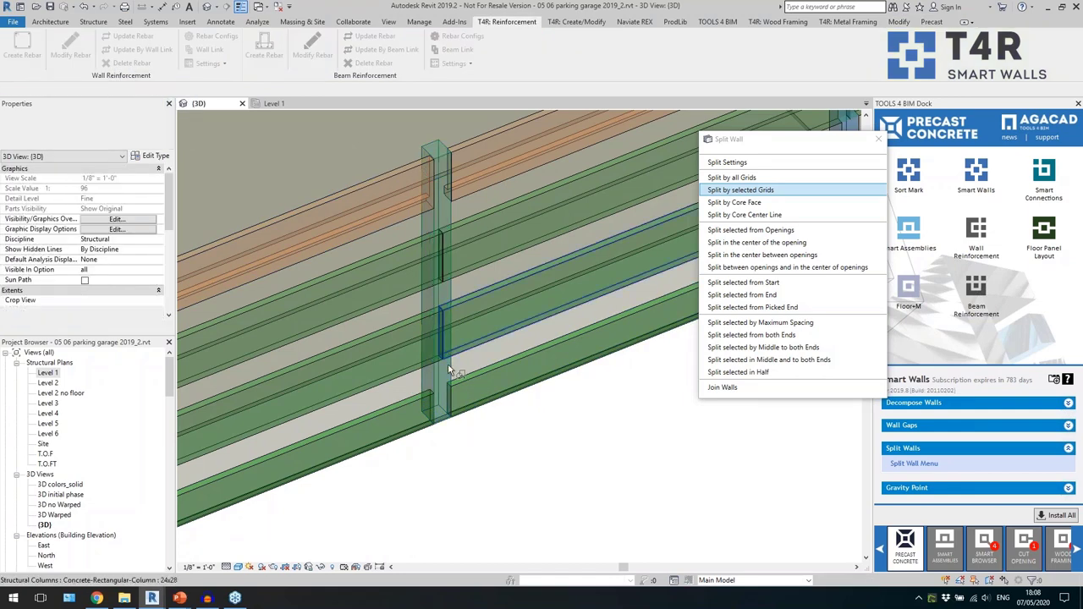
# Unjoin the other 24x28 concrete columns along the same facade from the geometry joined to them.
pyautogui.scroll(-4, 479, 398)
pyautogui.scroll(2, 330, 419)
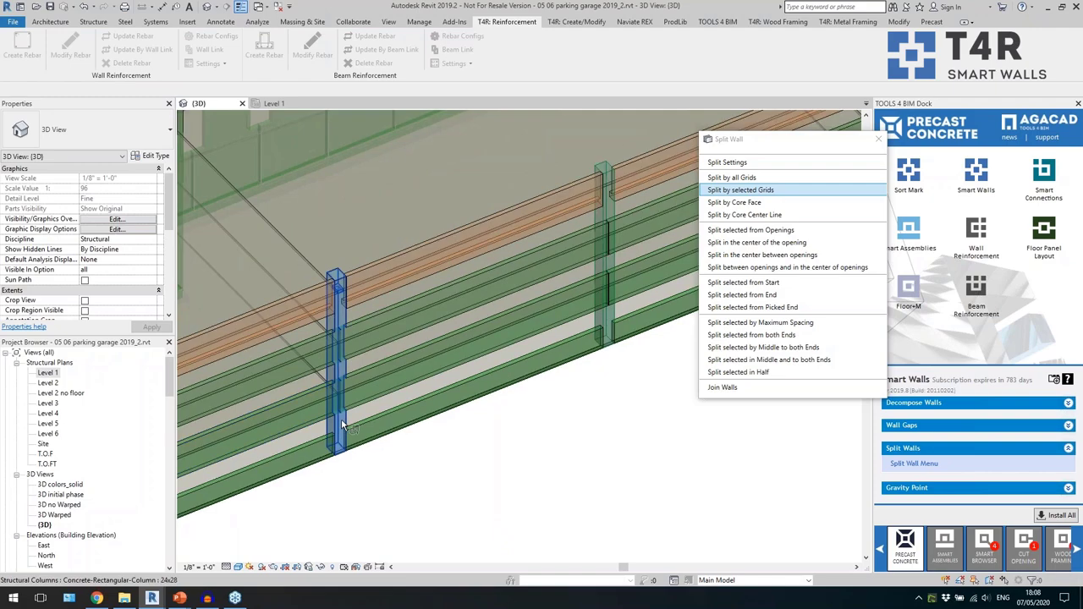
pyautogui.scroll(-3, 343, 424)
pyautogui.scroll(3, 386, 392)
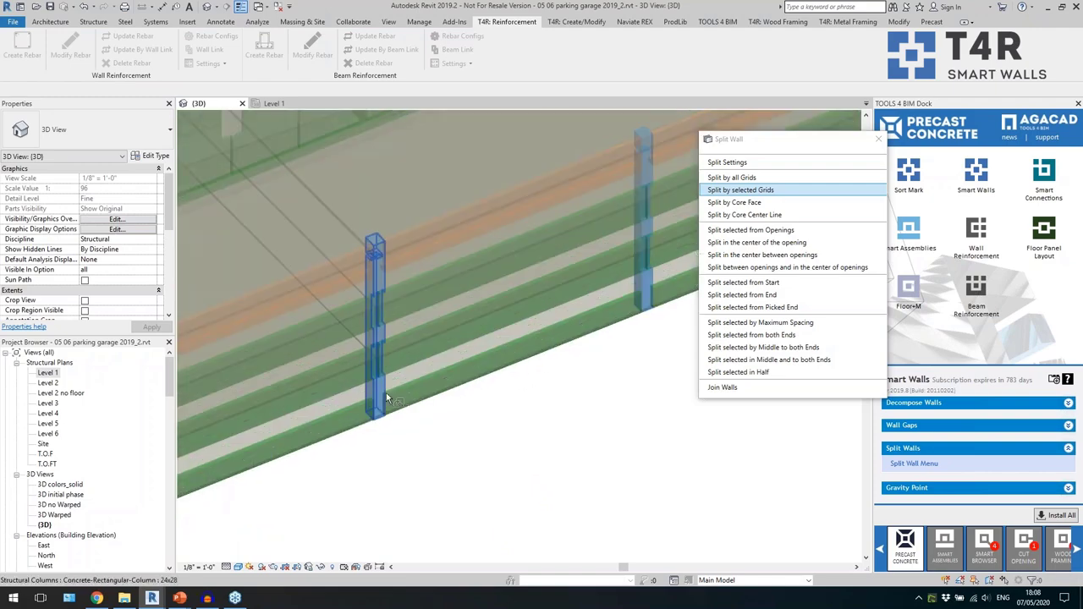
pyautogui.scroll(-3, 375, 393)
pyautogui.scroll(4, 553, 355)
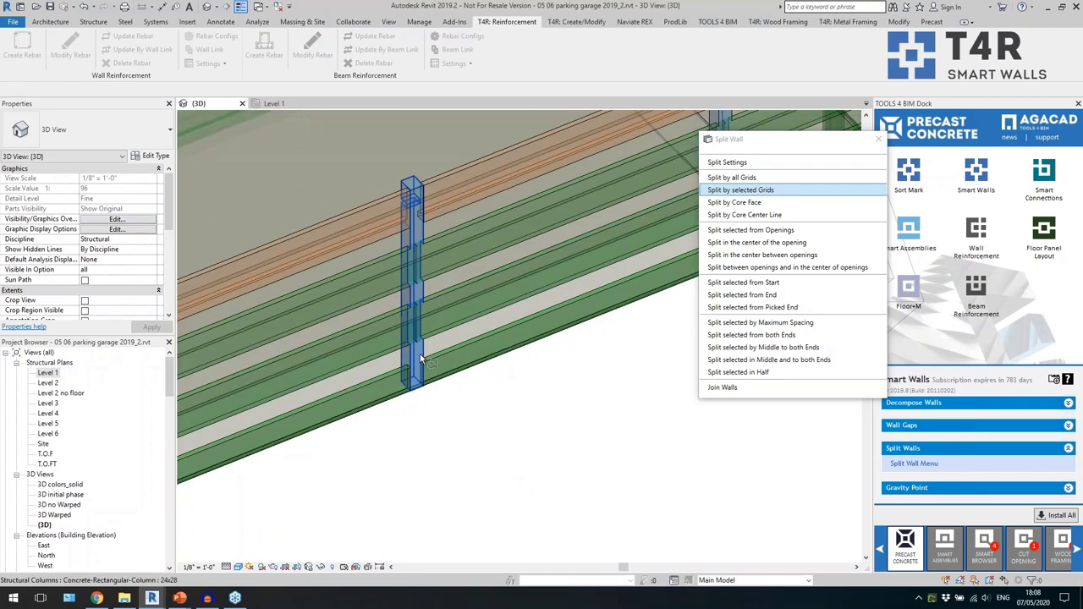
pyautogui.click(420, 354)
pyautogui.scroll(-3, 367, 387)
pyautogui.scroll(2, 584, 308)
pyautogui.click(556, 312)
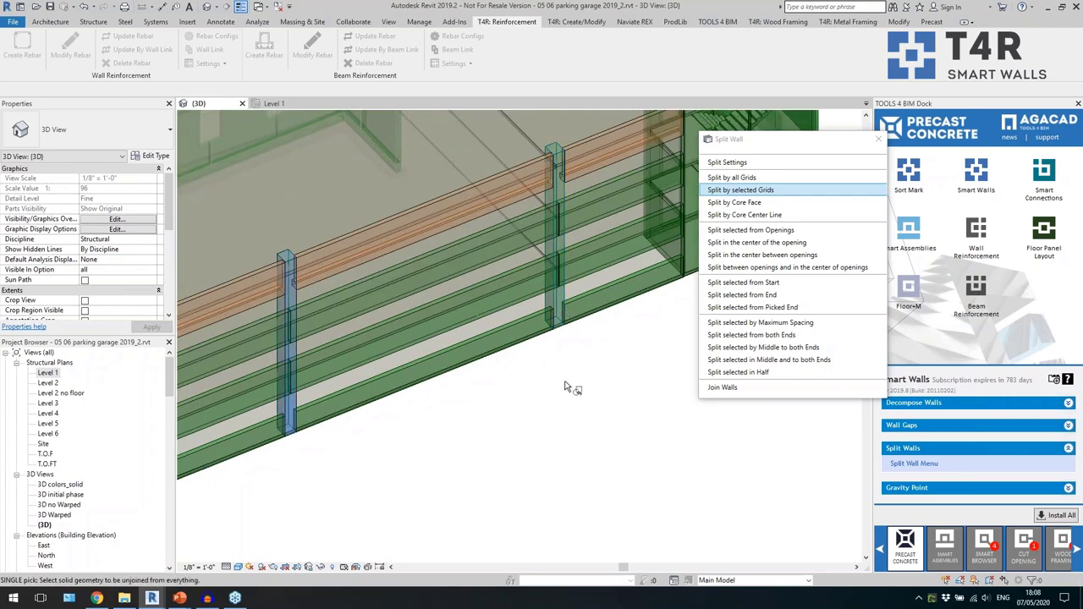
pyautogui.scroll(-3, 592, 323)
pyautogui.scroll(-5, 592, 324)
pyautogui.scroll(3, 549, 347)
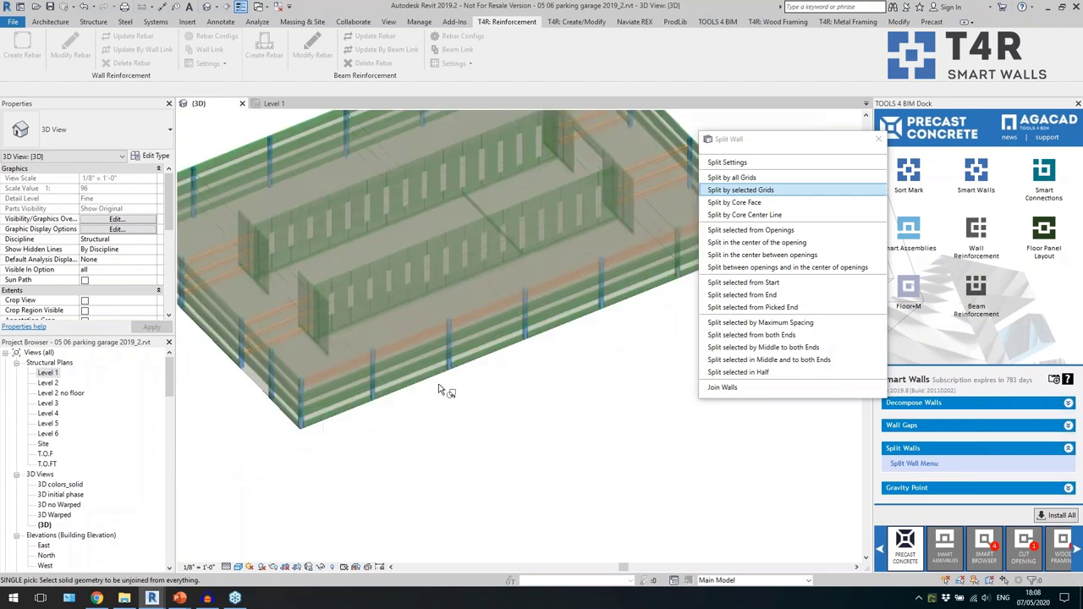
pyautogui.scroll(3, 358, 422)
pyautogui.press('Escape')
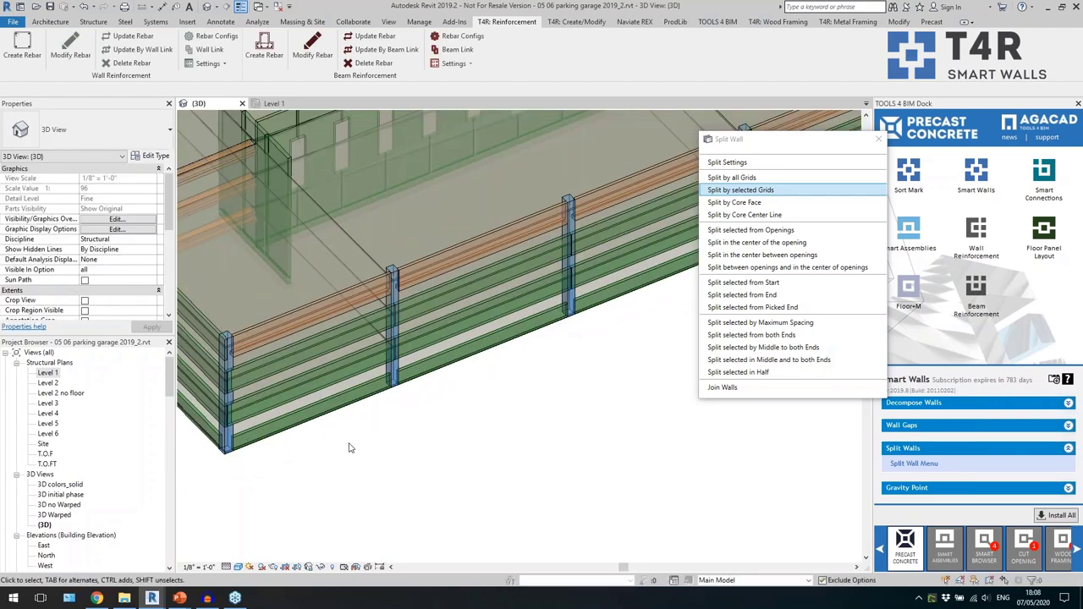
# Inspect the joint gap between two neighbouring split 10" ramp wall panels and close the Split Wall menu.
pyautogui.scroll(1, 357, 436)
pyautogui.scroll(-3, 356, 436)
pyautogui.scroll(8, 289, 279)
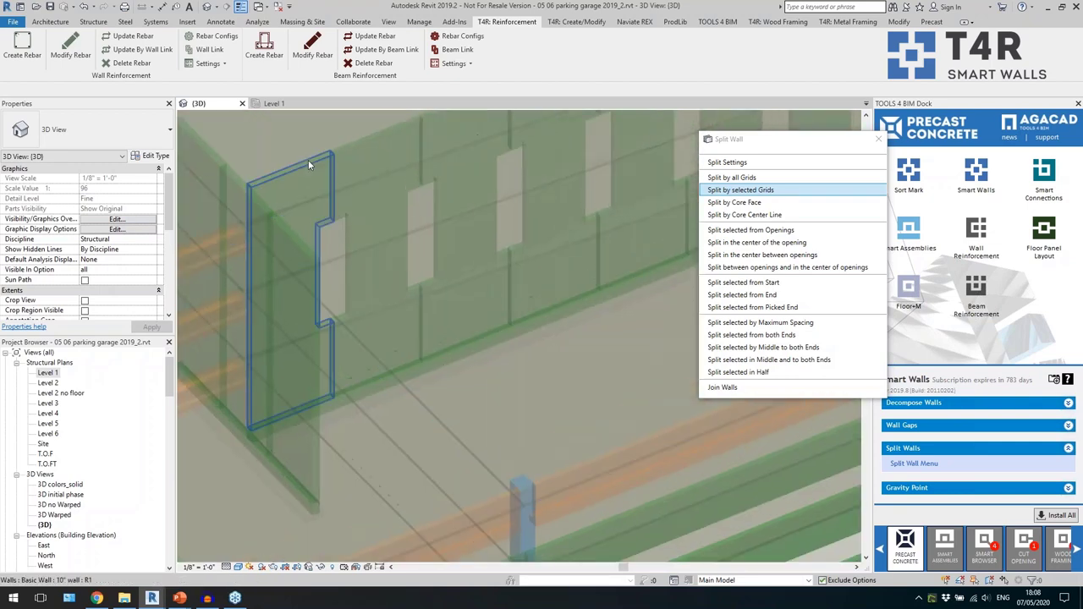
pyautogui.scroll(-3, 339, 144)
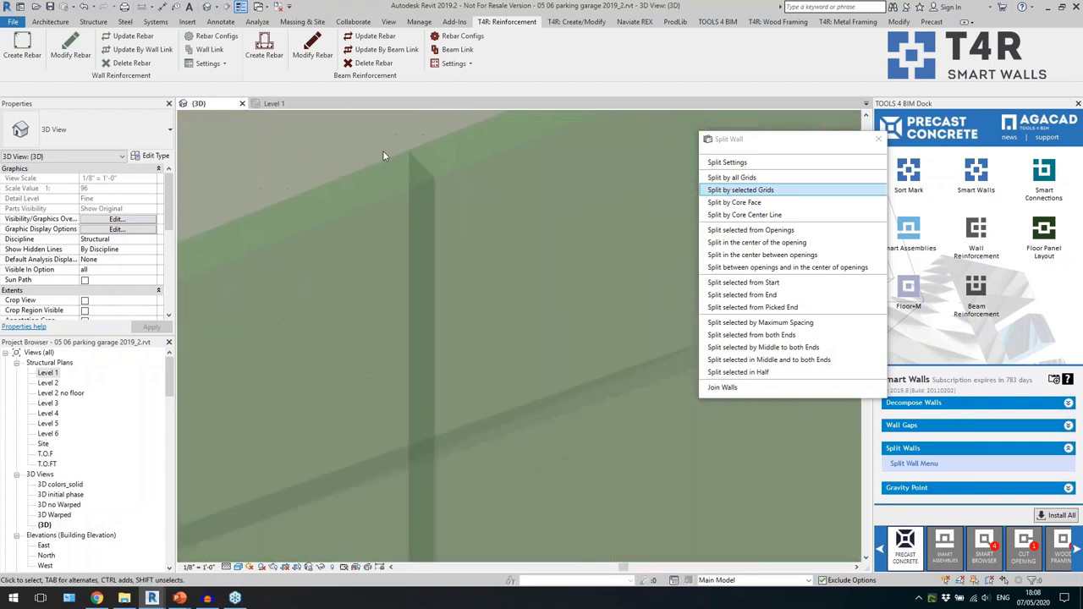
pyautogui.click(414, 183)
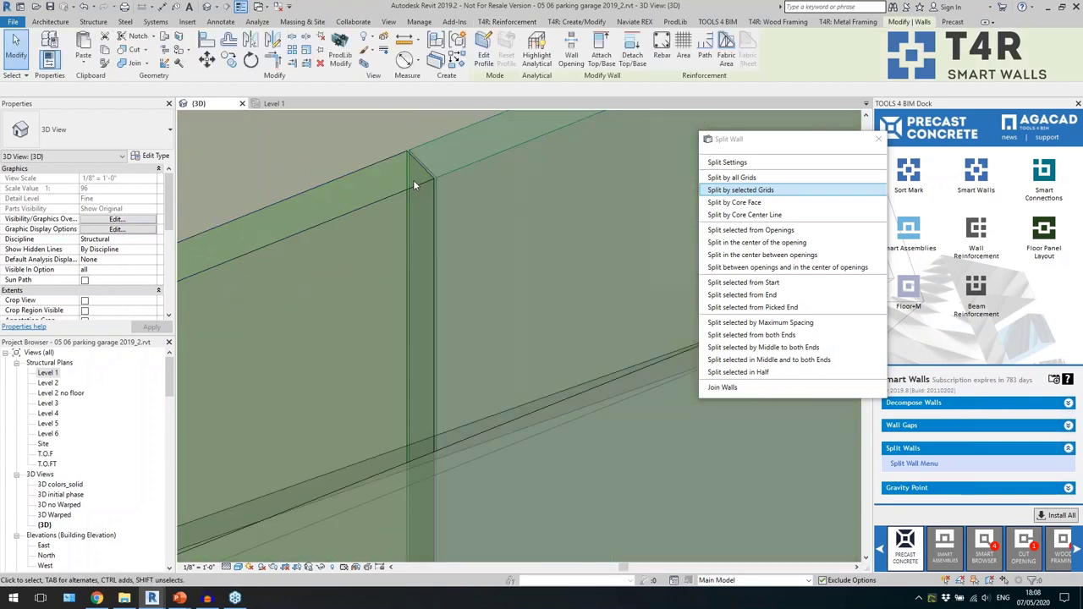
pyautogui.click(878, 140)
# Review the structural gap distances for the 10" wall, 9" stair tower and other types in Gap Configuration by Wall Type, leaving them unedited.
pyautogui.click(916, 425)
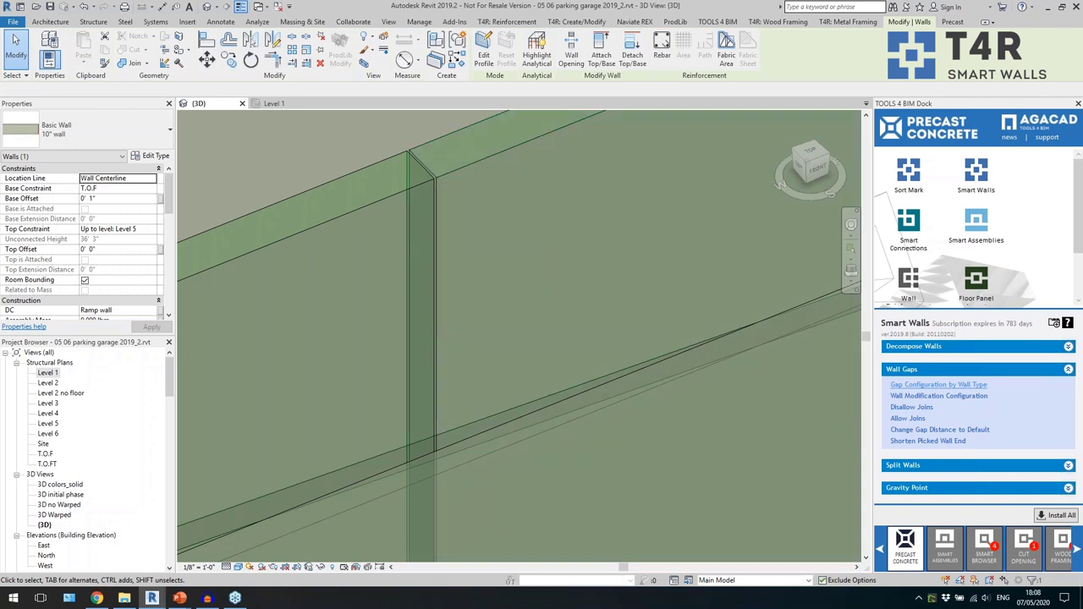
pyautogui.click(938, 384)
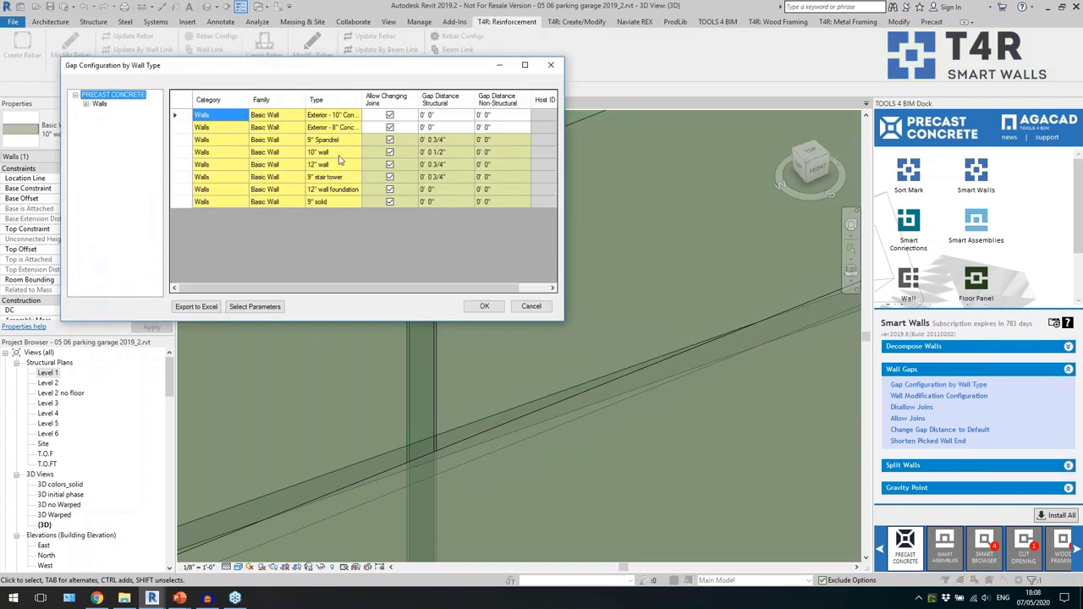
pyautogui.click(439, 151)
pyautogui.click(452, 154)
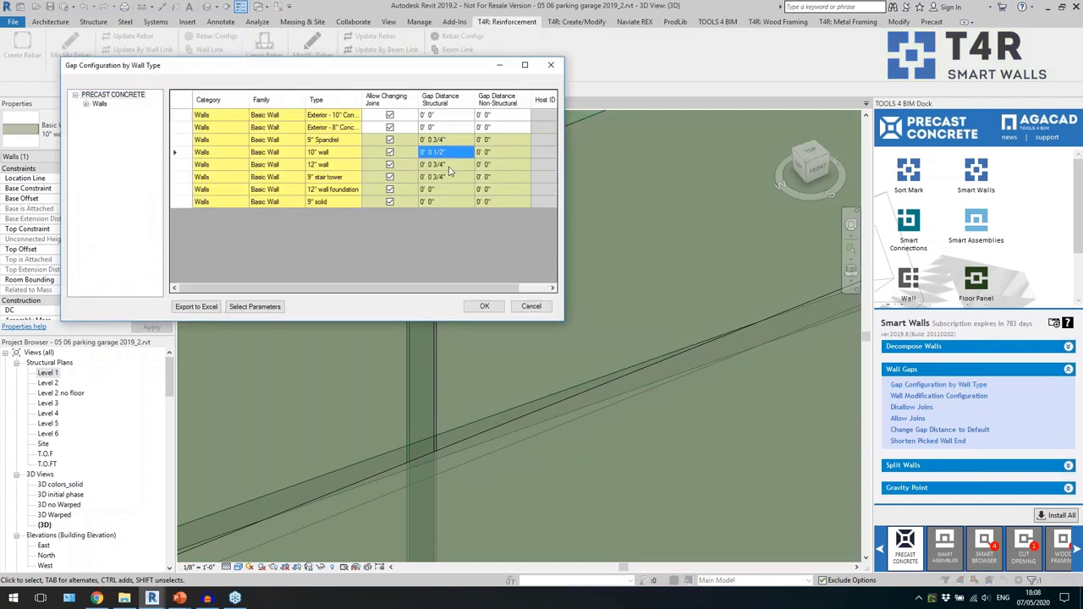
pyautogui.click(340, 153)
pyautogui.press('Down')
pyautogui.press('Down')
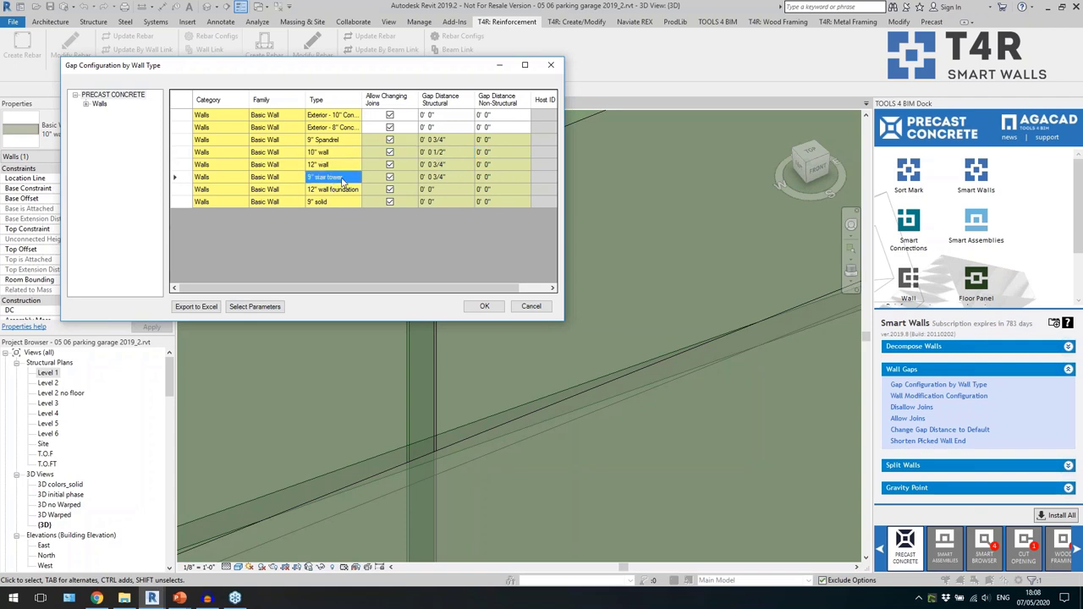
pyautogui.click(457, 142)
pyautogui.click(553, 66)
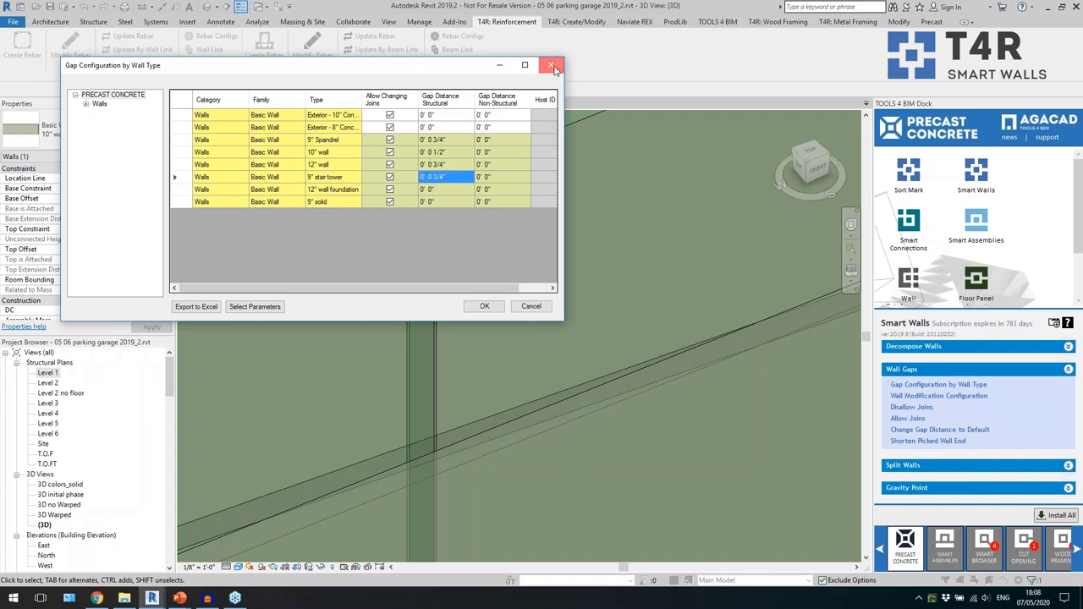
# Check individual 10" wall panels of the split ramp wall and their properties, clear the selection and collapse the Wall Gaps tools.
pyautogui.scroll(-3, 499, 293)
pyautogui.click(433, 269)
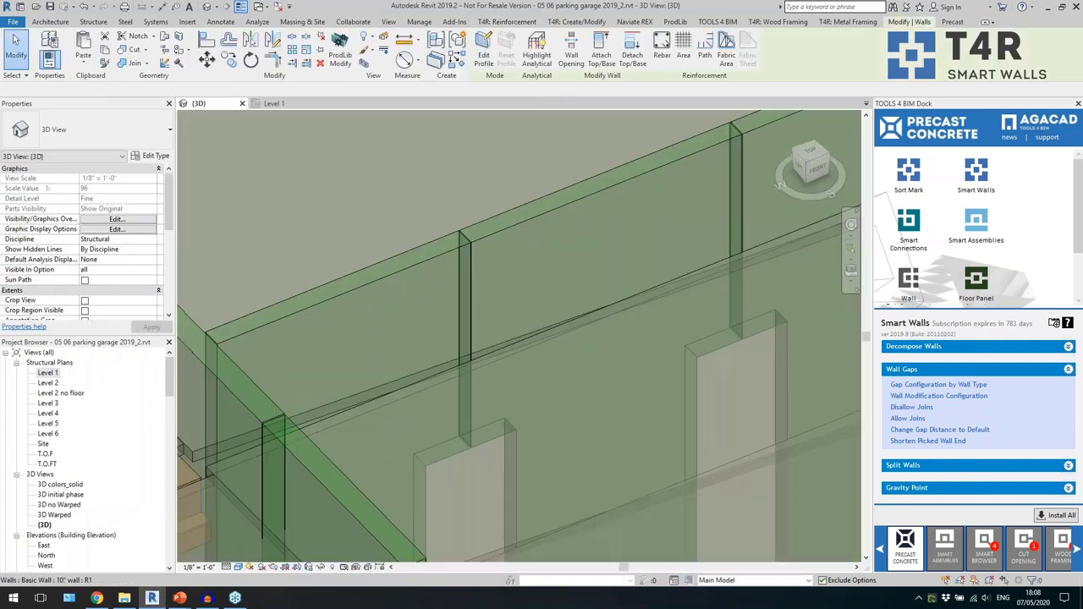
pyautogui.scroll(-2, 423, 296)
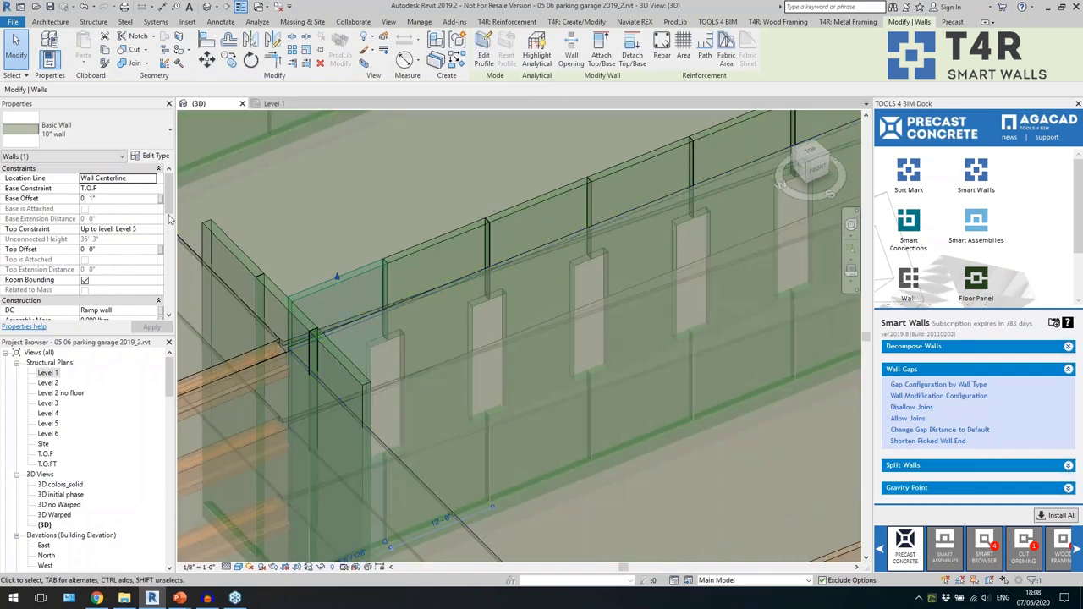
pyautogui.click(34, 157)
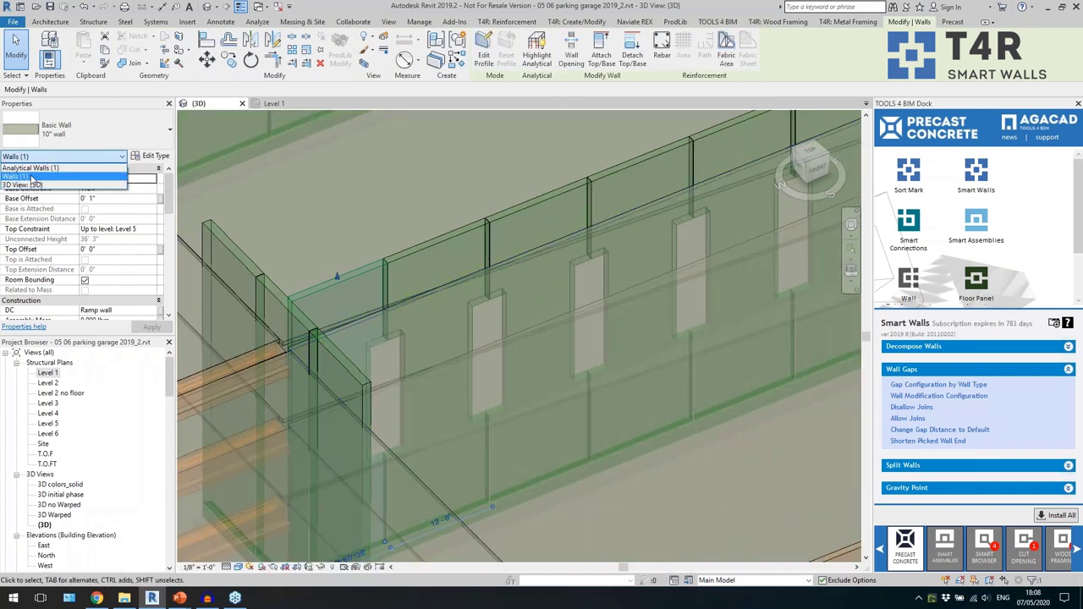
pyautogui.click(32, 177)
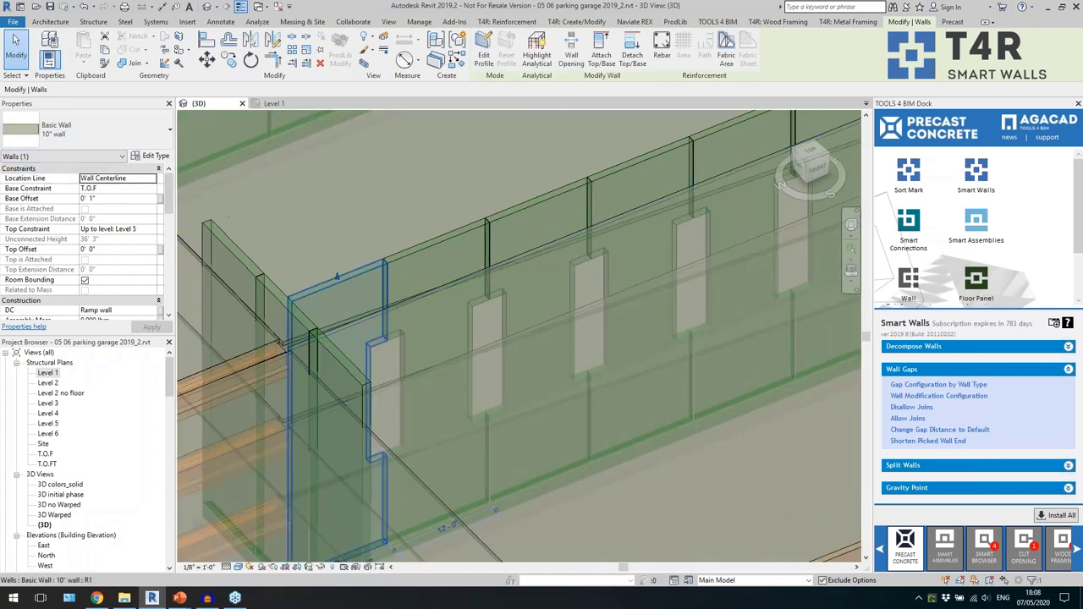
pyautogui.scroll(-8, 413, 325)
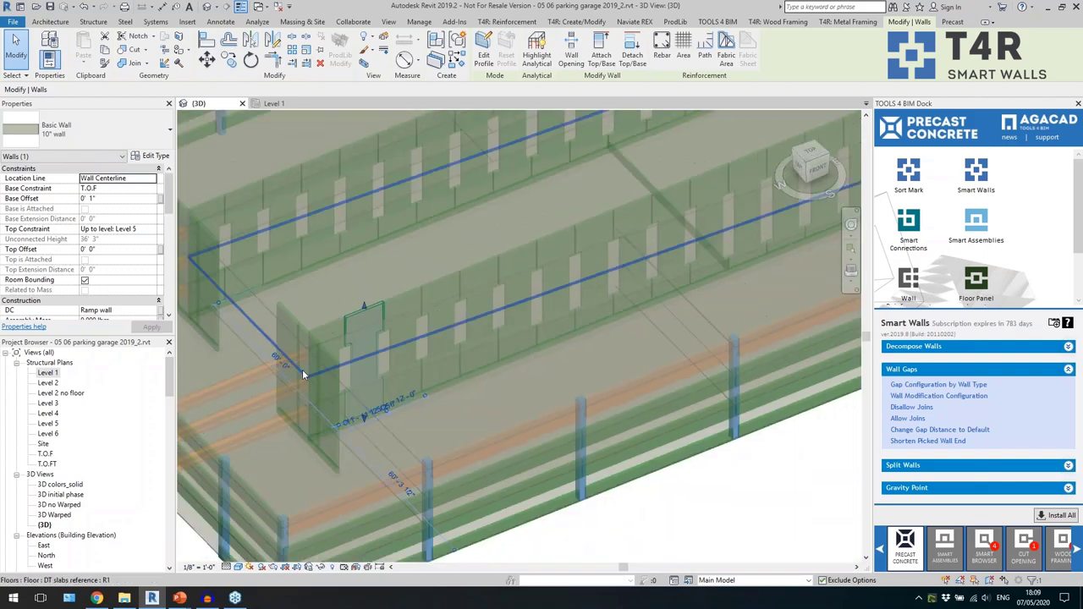
pyautogui.click(463, 476)
pyautogui.keyDown('shift'); pyautogui.moveTo(463, 476); pyautogui.dragTo(609, 461, button='middle'); pyautogui.keyUp('shift')
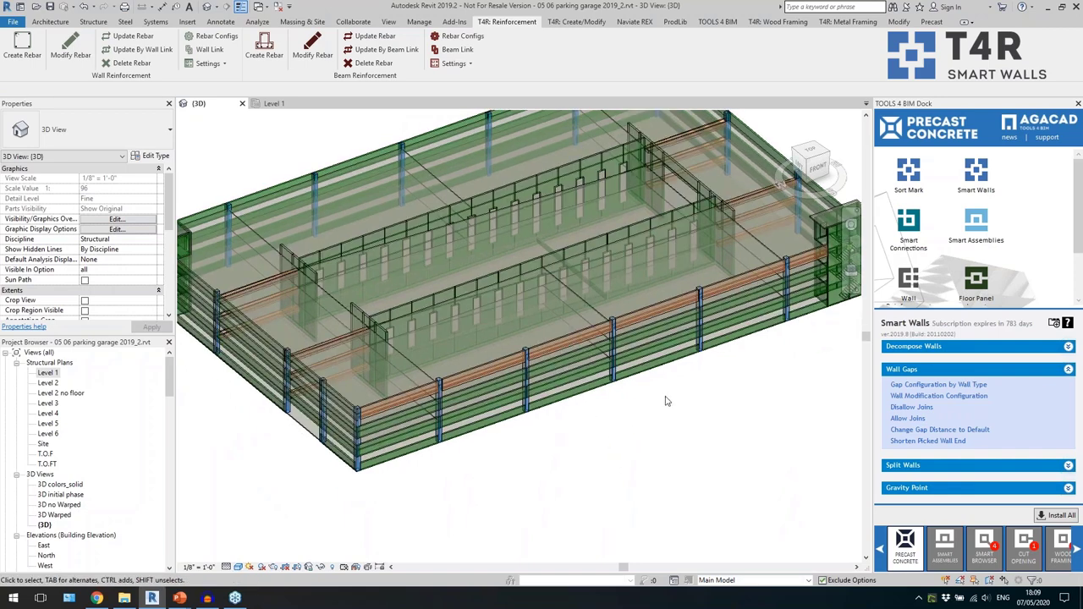
pyautogui.click(960, 373)
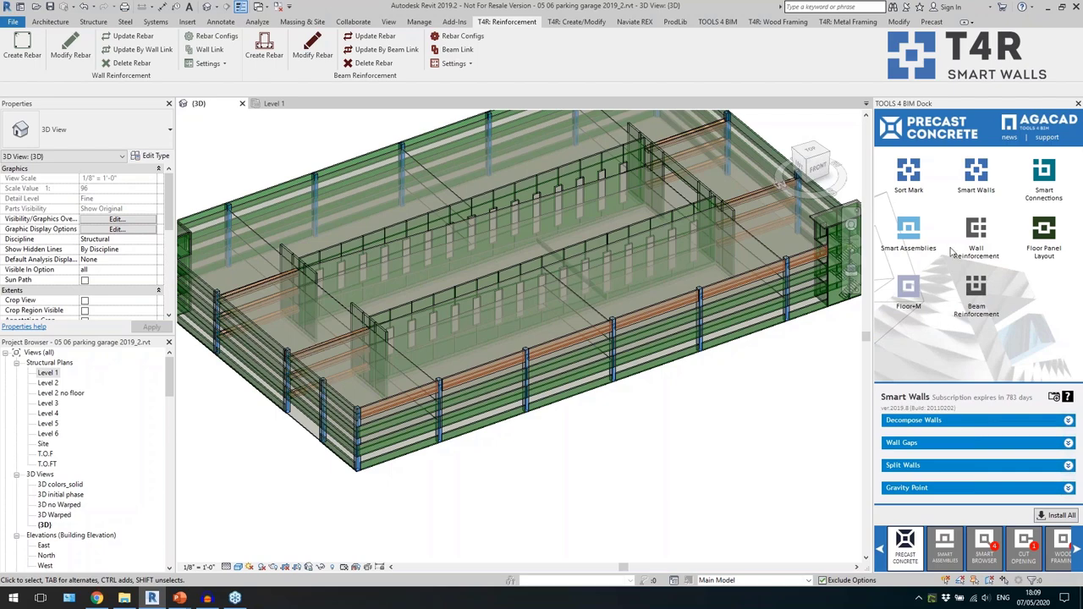
# Examine the boundary sketch and slope arrow of the Level 4 DT slabs floor beside the ramp wall, and leave the sketch without saving.
pyautogui.keyDown('shift'); pyautogui.moveTo(787, 403); pyautogui.dragTo(551, 308, button='middle'); pyautogui.keyUp('shift')
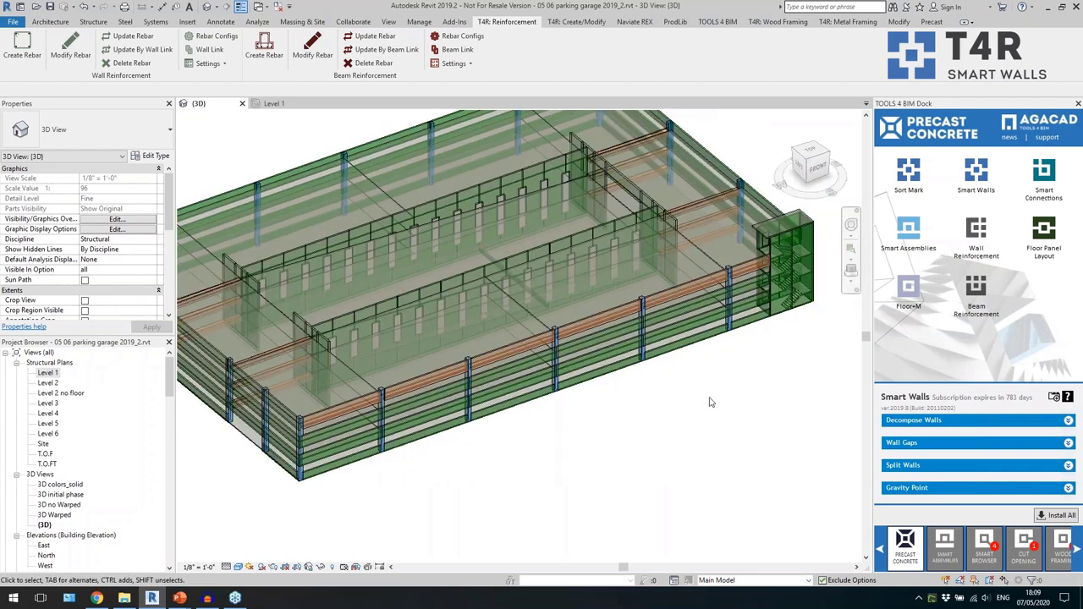
pyautogui.click(539, 316)
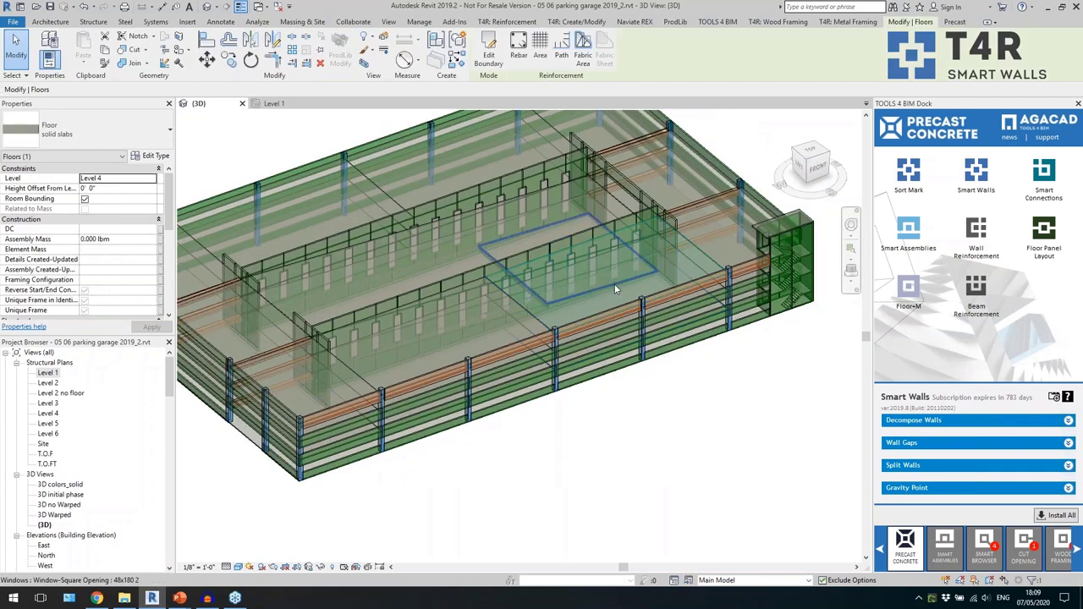
pyautogui.press('Escape')
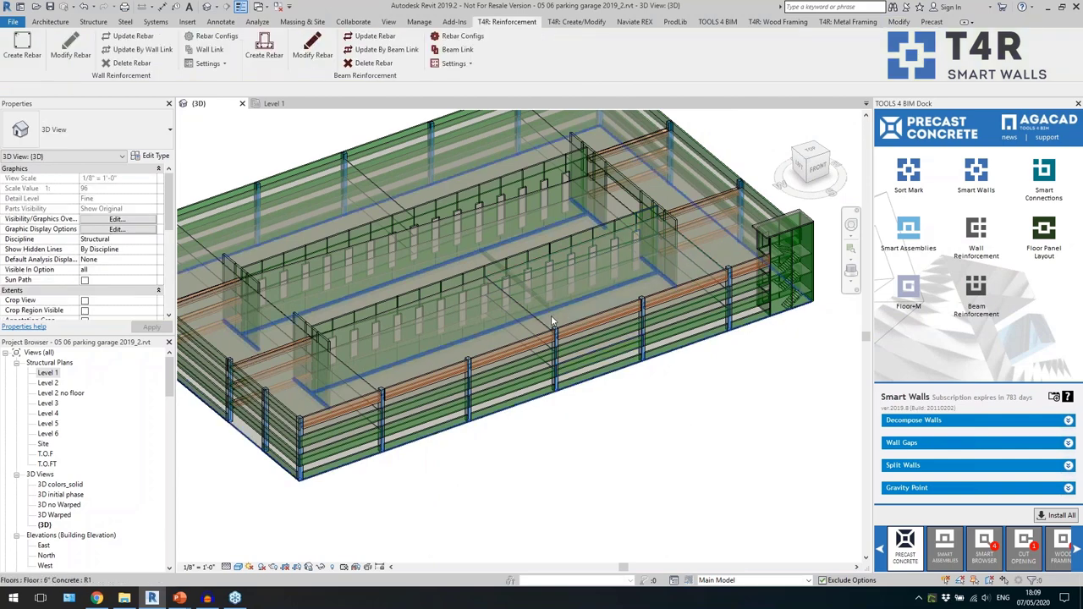
pyautogui.click(533, 319)
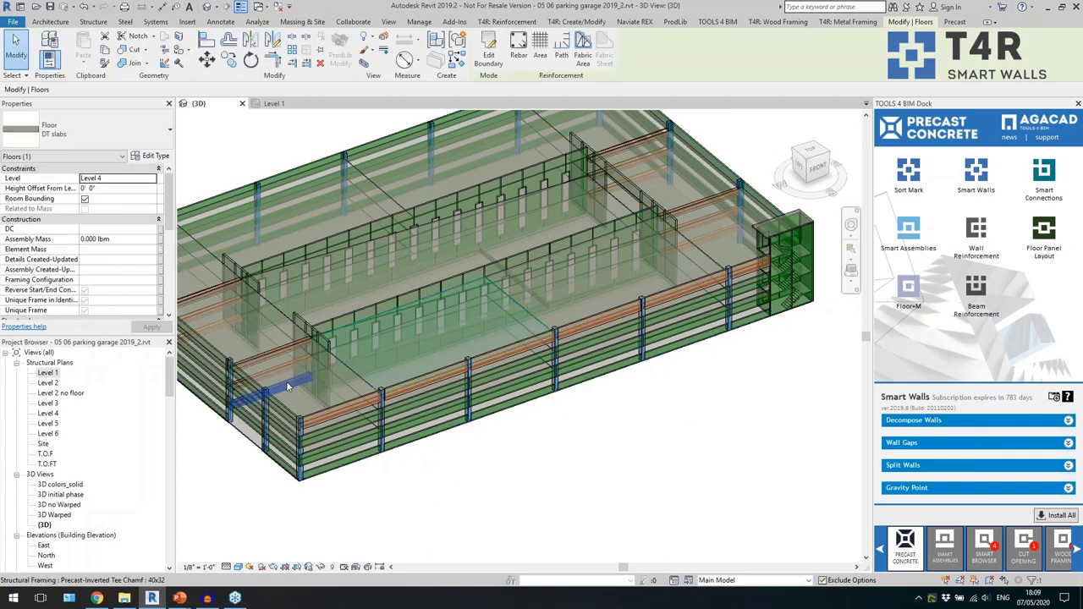
pyautogui.click(496, 50)
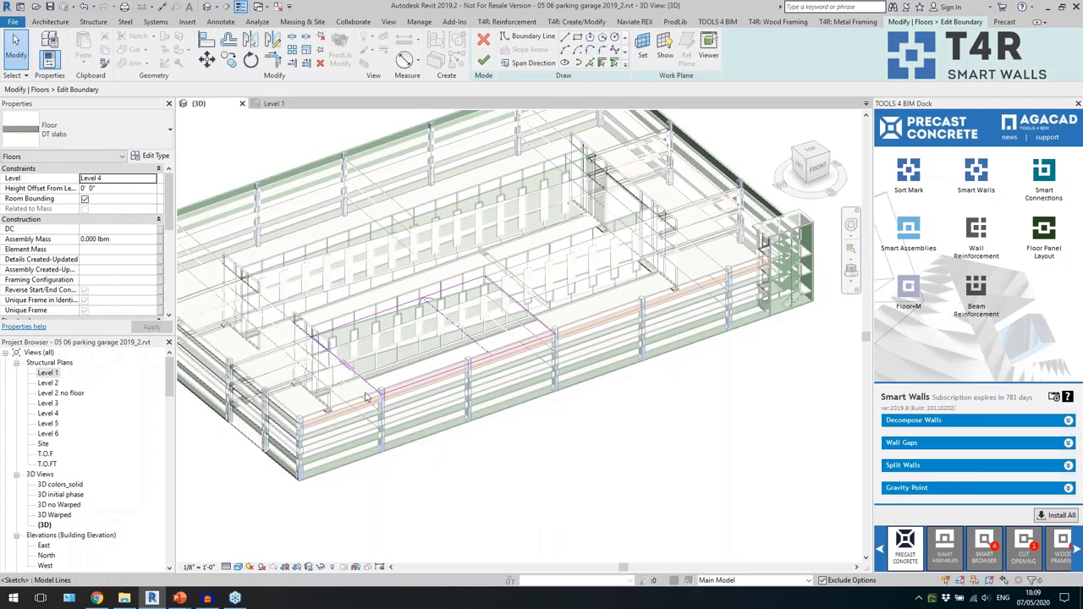
pyautogui.scroll(5, 378, 336)
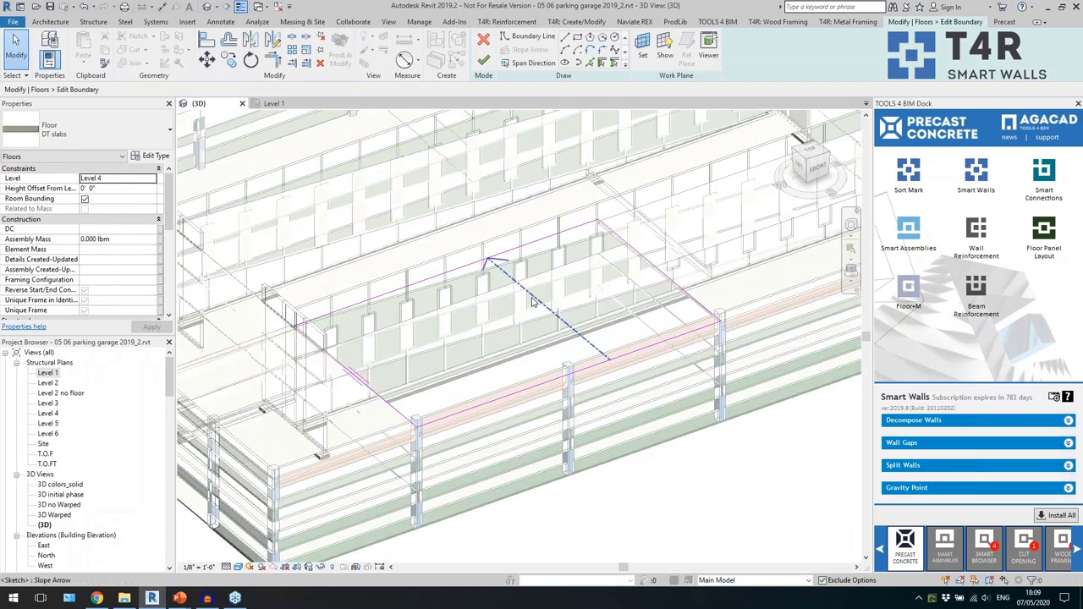
pyautogui.click(381, 406)
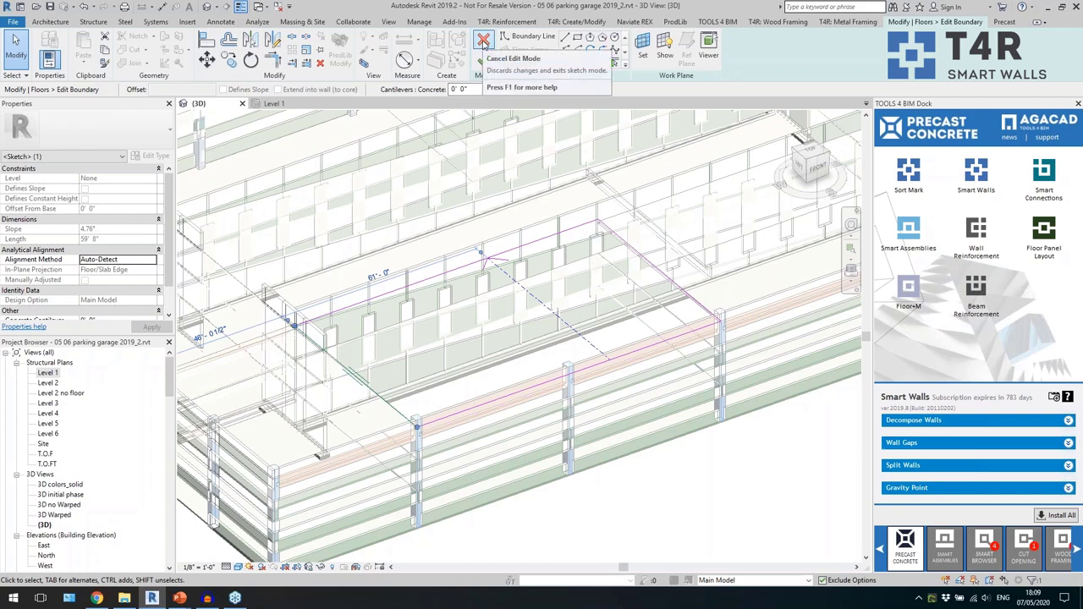
pyautogui.click(483, 41)
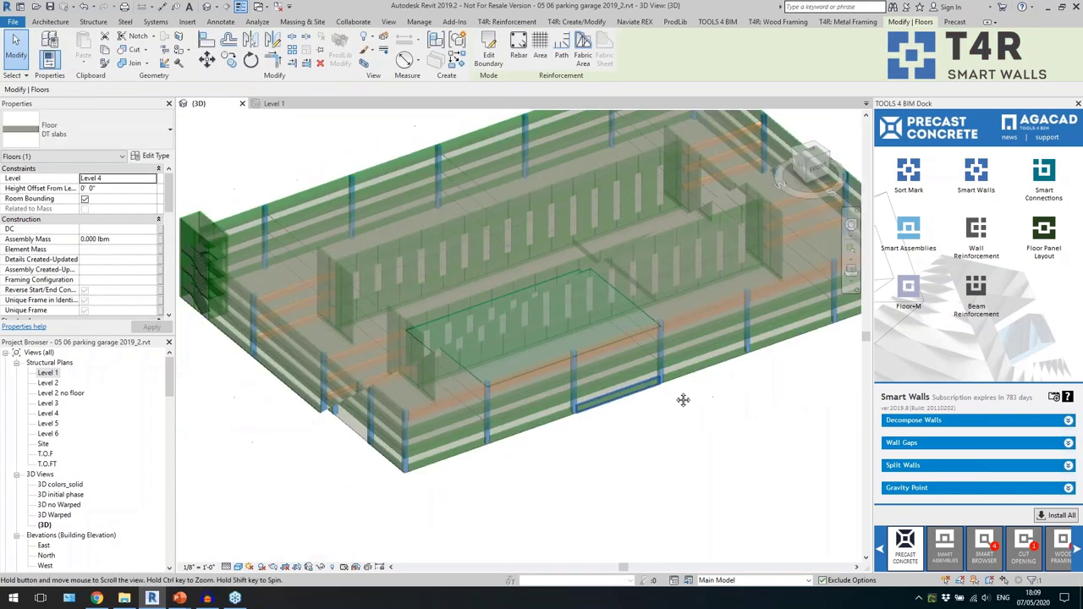
# Bring up the Smart Connections tools and try floating their tool group over the 3D view, docking it back.
pyautogui.keyDown('shift'); pyautogui.moveTo(683, 400); pyautogui.dragTo(607, 339, button='middle'); pyautogui.keyUp('shift')
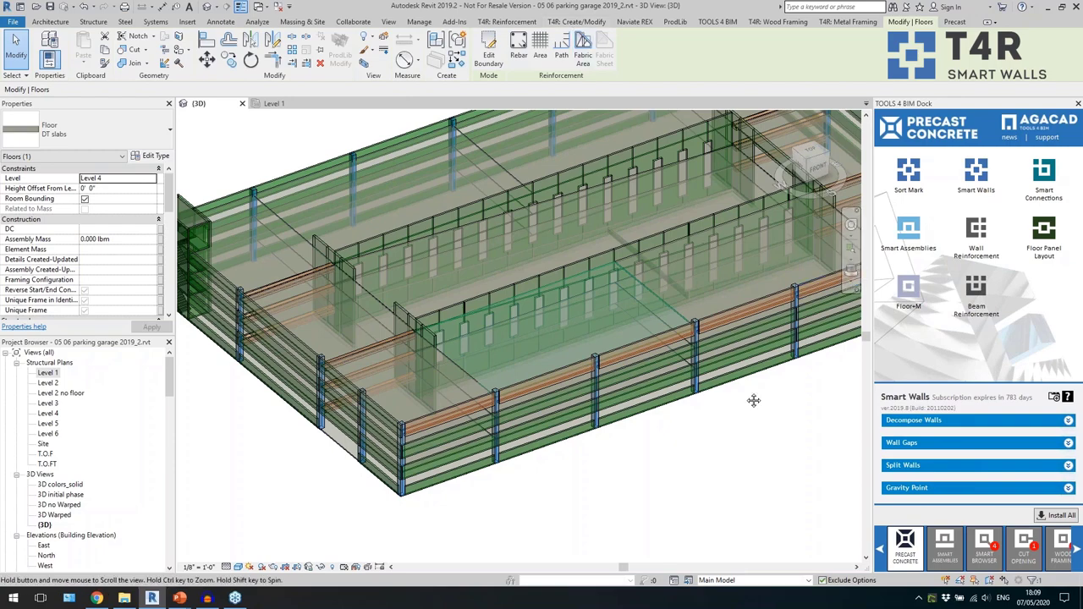
pyautogui.keyDown('shift'); pyautogui.moveTo(754, 400); pyautogui.dragTo(743, 390, button='middle'); pyautogui.keyUp('shift')
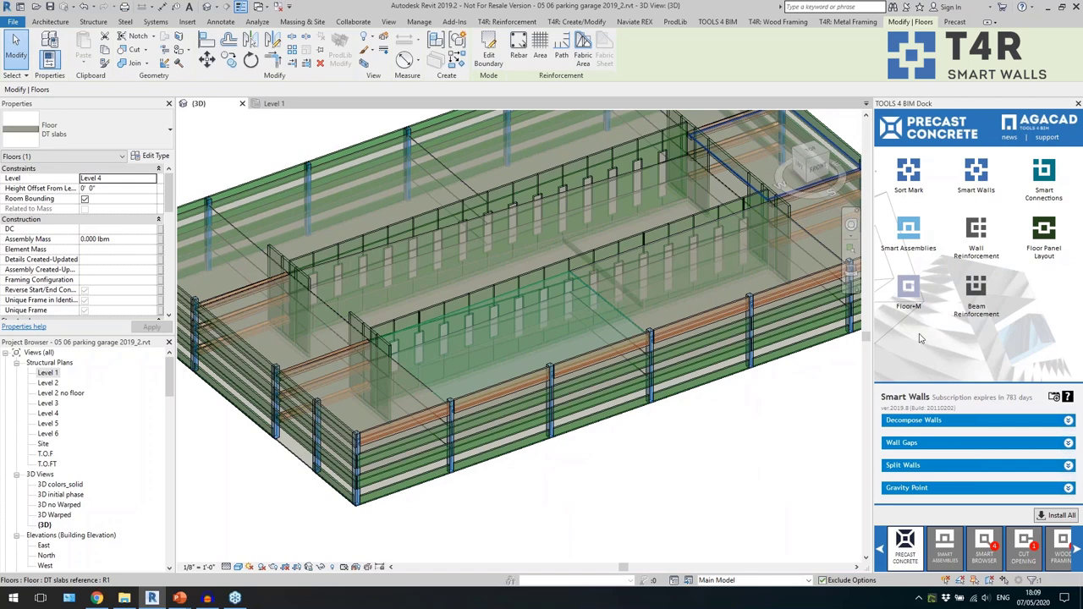
pyautogui.click(1059, 195)
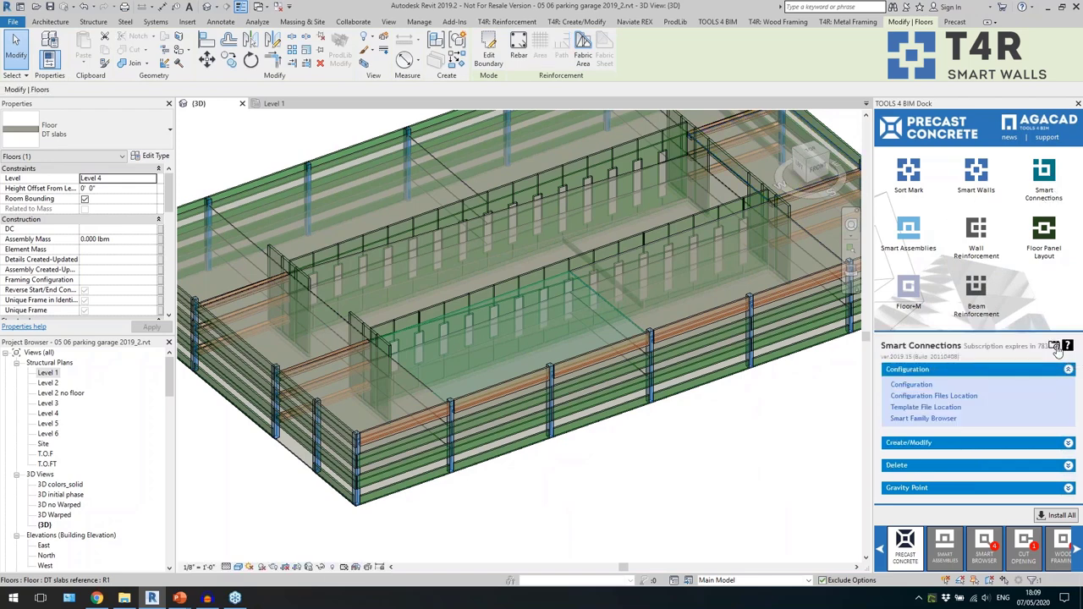
pyautogui.click(577, 22)
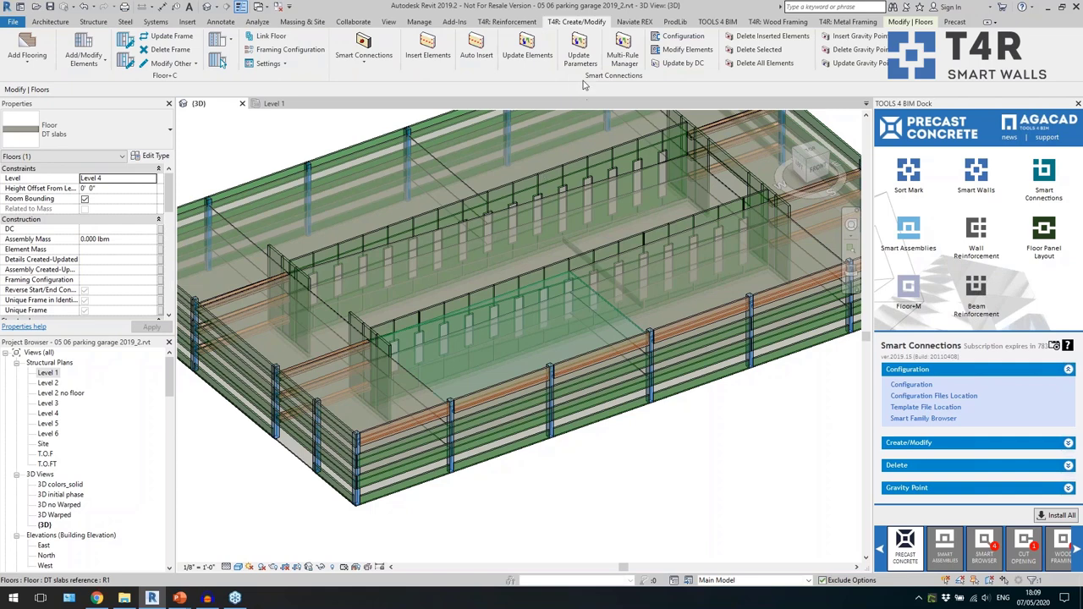
pyautogui.moveTo(584, 80); pyautogui.dragTo(538, 166)
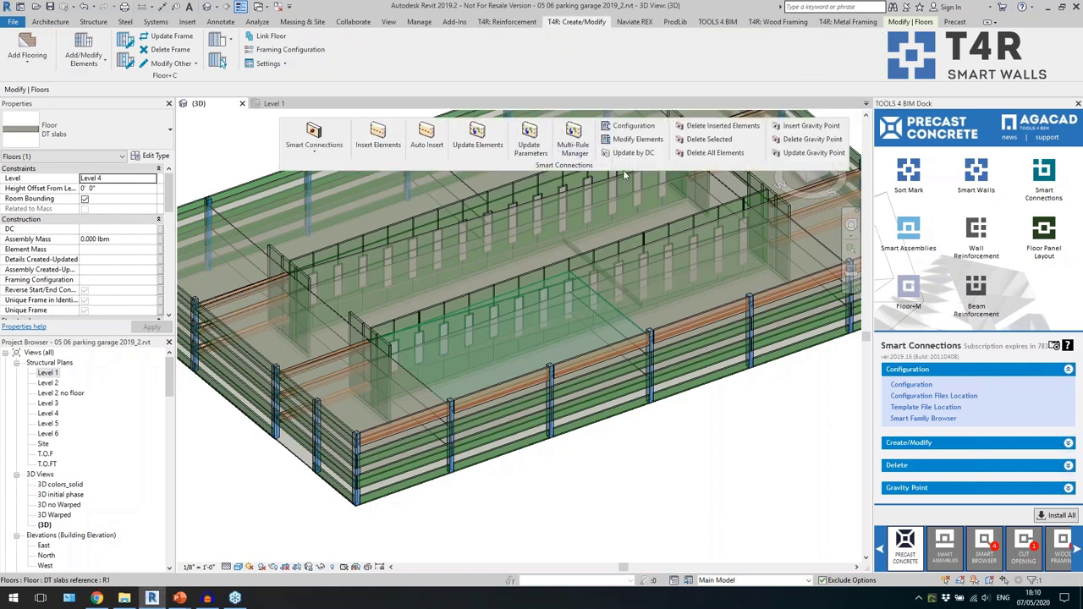
pyautogui.click(853, 127)
# Float the Floor+C tool group over the 3D view and deselect the DT slabs floor.
pyautogui.moveTo(156, 79); pyautogui.dragTo(442, 229)
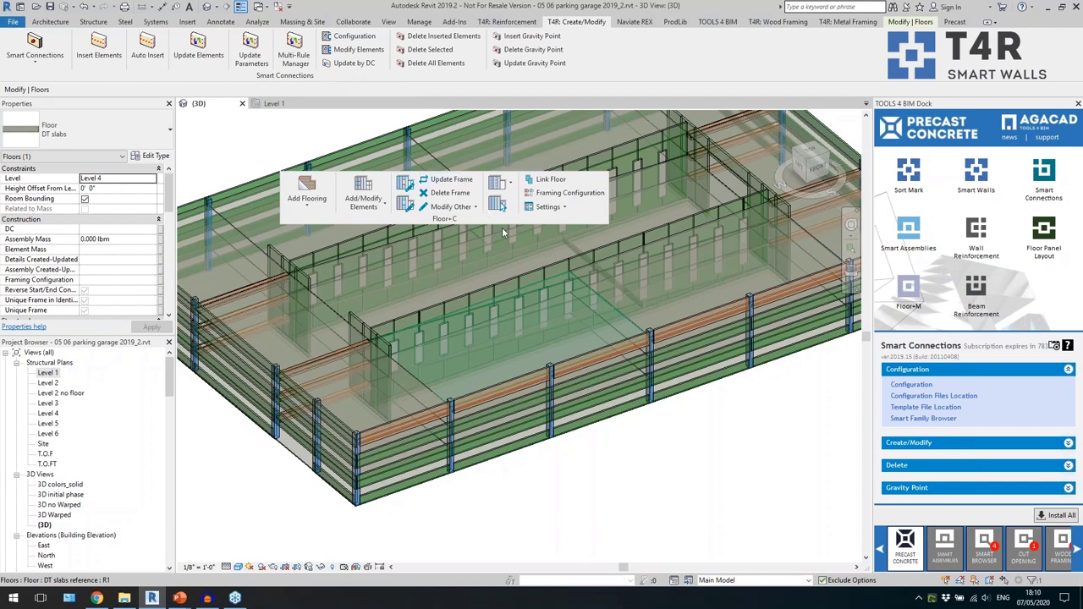
pyautogui.click(608, 465)
pyautogui.moveTo(634, 445); pyautogui.dragTo(543, 443, button='middle')
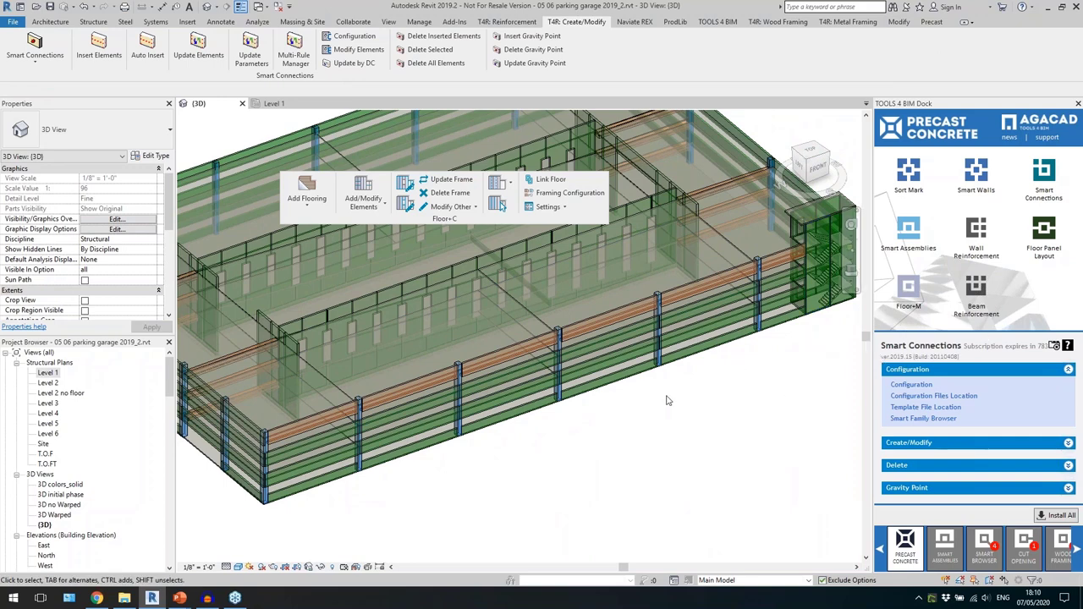
pyautogui.keyDown('shift'); pyautogui.moveTo(655, 413); pyautogui.dragTo(688, 451, button='middle'); pyautogui.keyUp('shift')
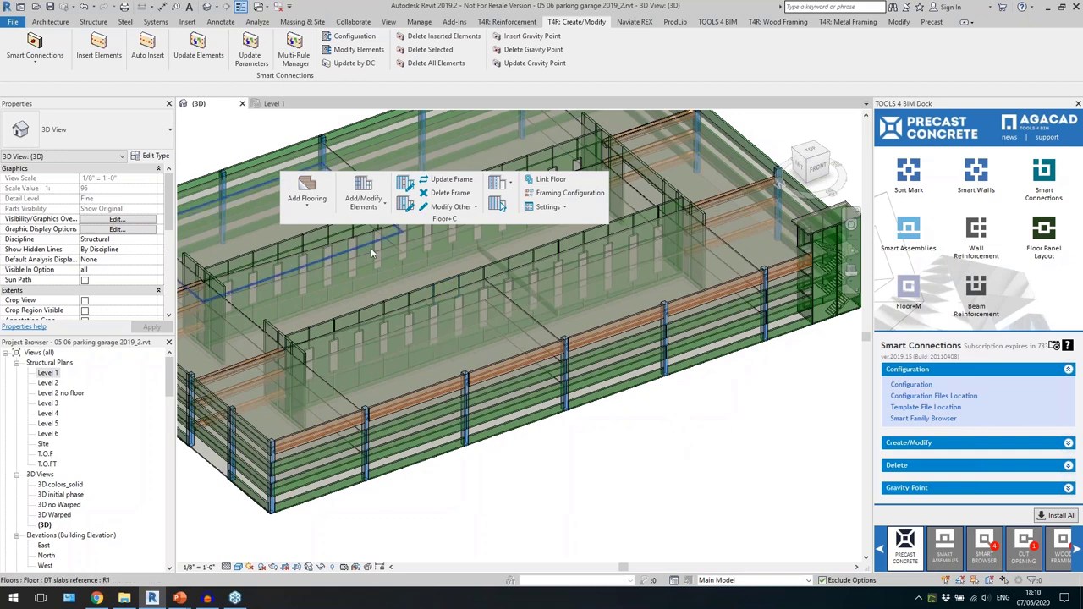
# Open the Floor+C framing configuration for I_DT slab and look through the slab types available for Longitudinal Flooring.
pyautogui.moveTo(400, 220); pyautogui.dragTo(394, 203)
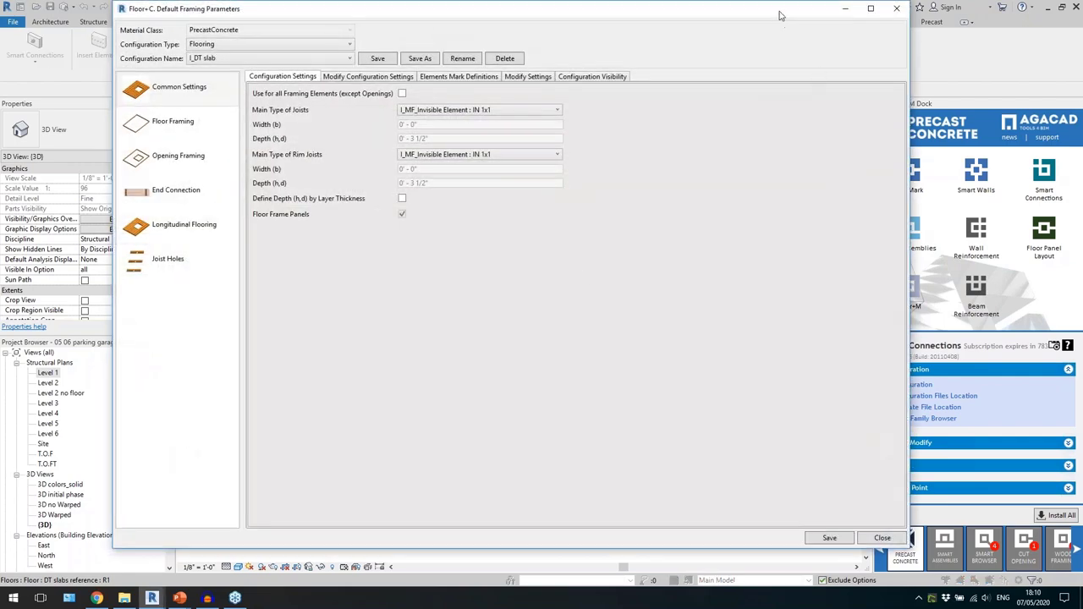
pyautogui.moveTo(780, 15); pyautogui.dragTo(807, 65)
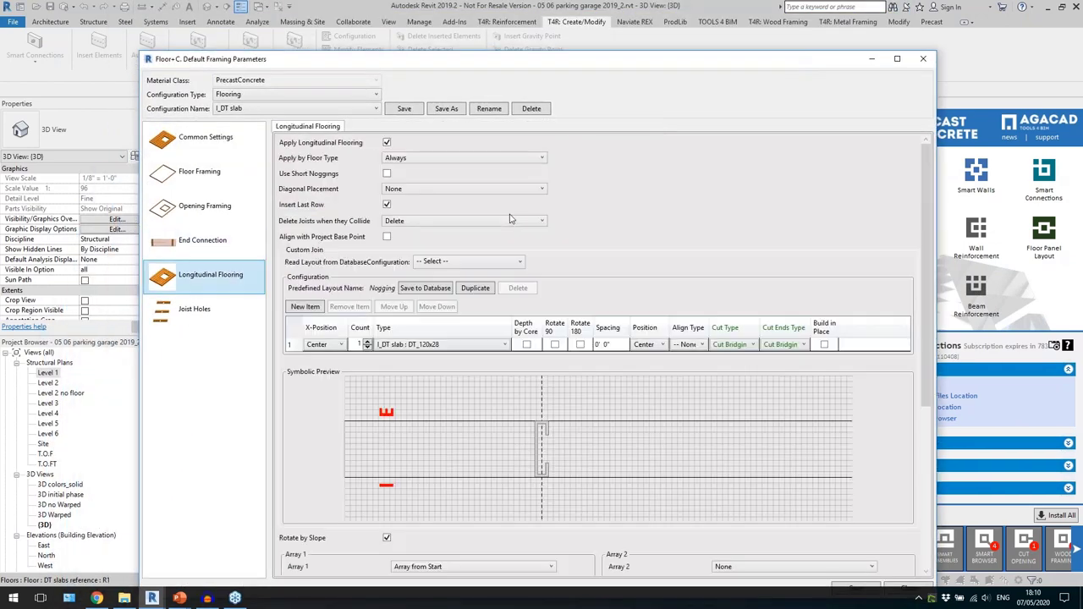
pyautogui.moveTo(505, 61); pyautogui.dragTo(506, 15)
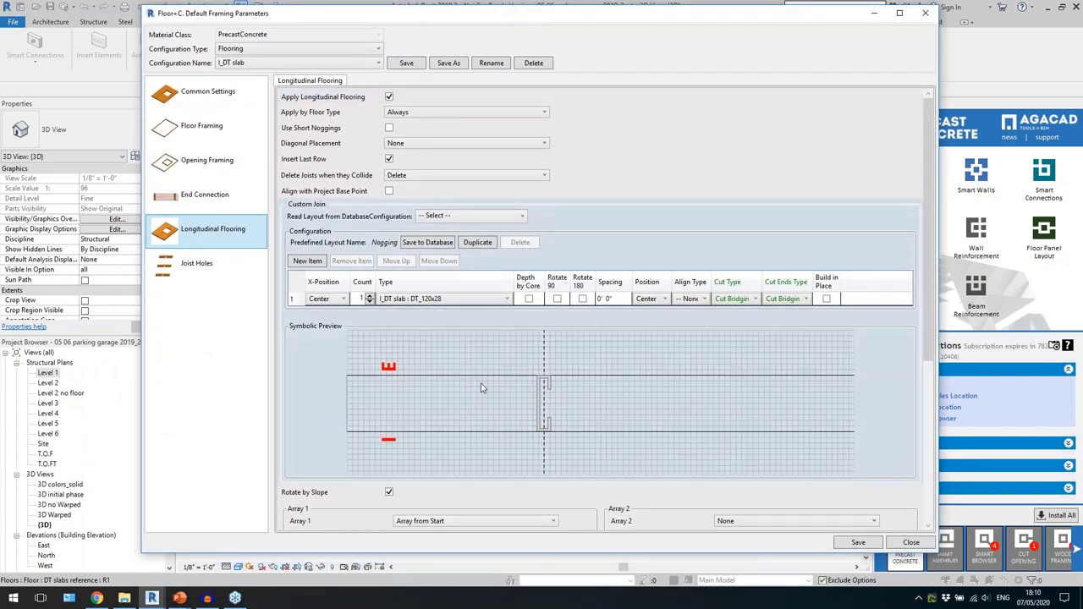
pyautogui.click(459, 299)
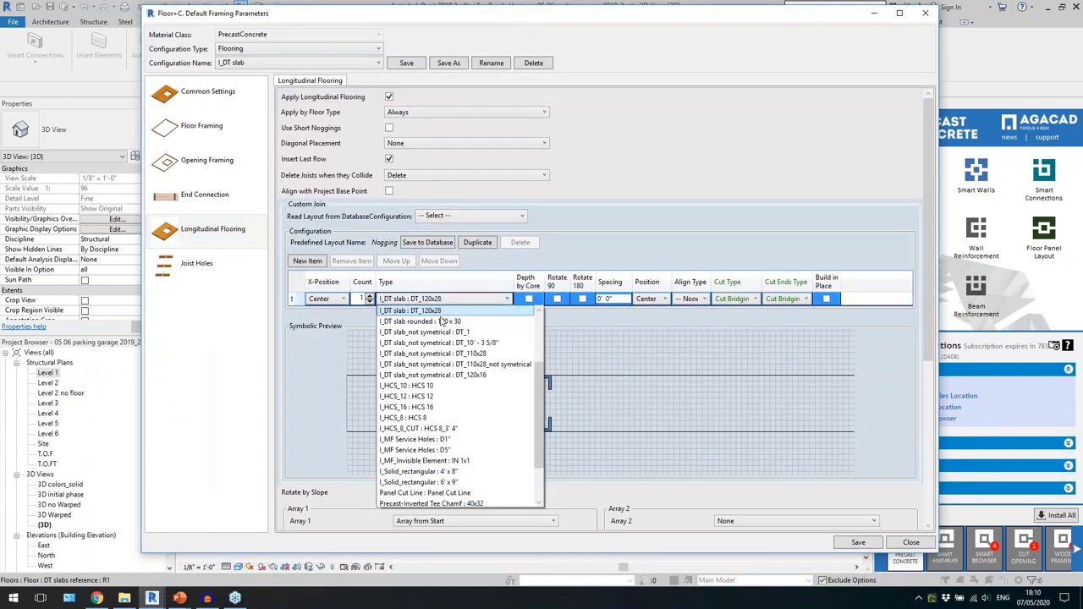
pyautogui.moveTo(539, 399); pyautogui.dragTo(546, 328)
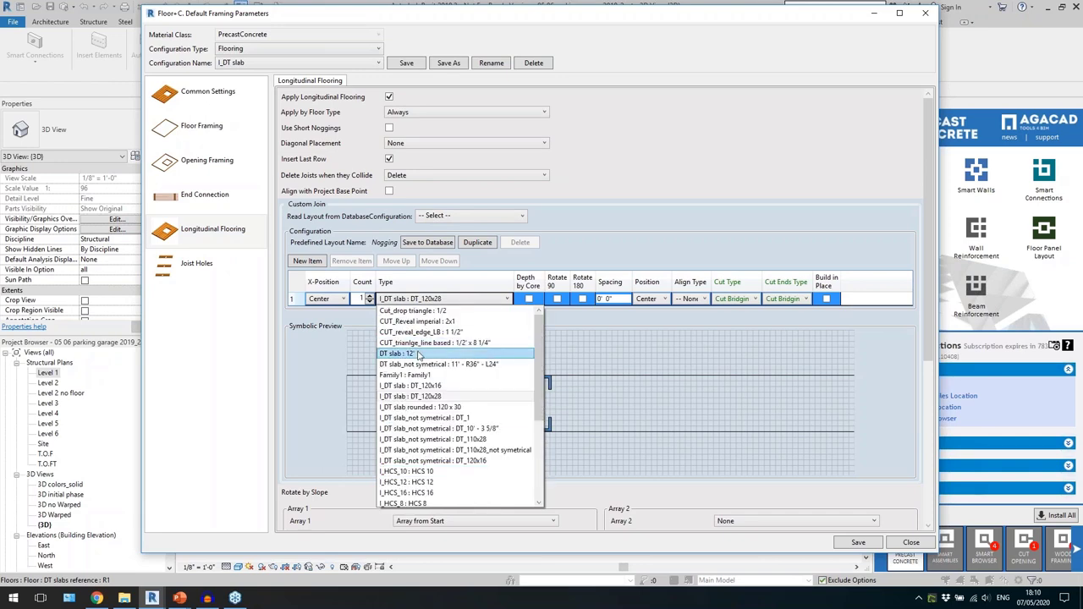
pyautogui.click(590, 255)
# Review the Array 1 settings of the I_DT slab longitudinal flooring, including array direction, offset, spacing and number.
pyautogui.scroll(-5, 924, 356)
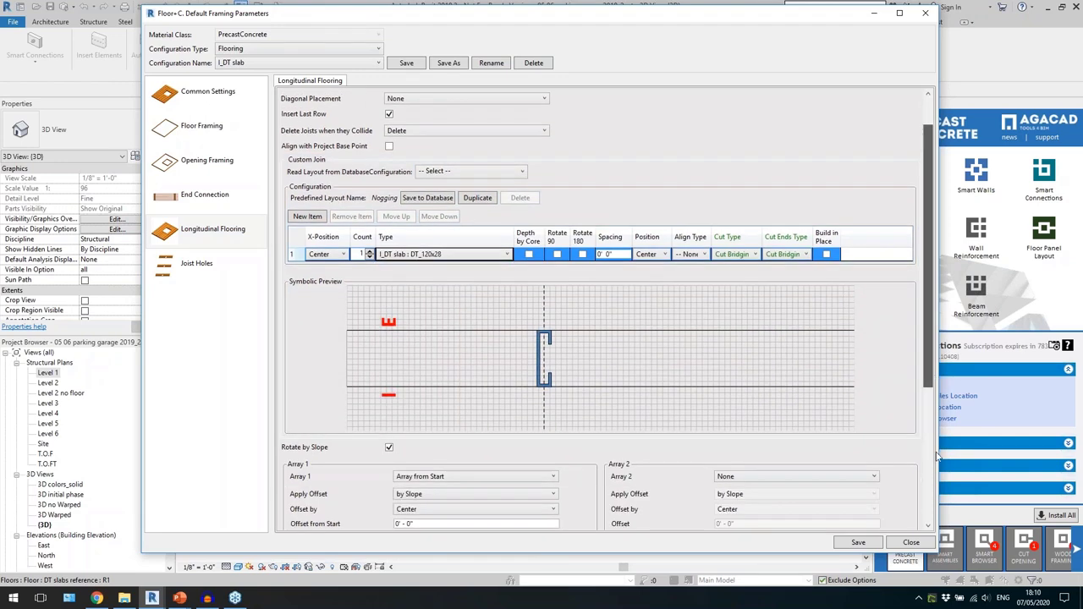
pyautogui.click(474, 252)
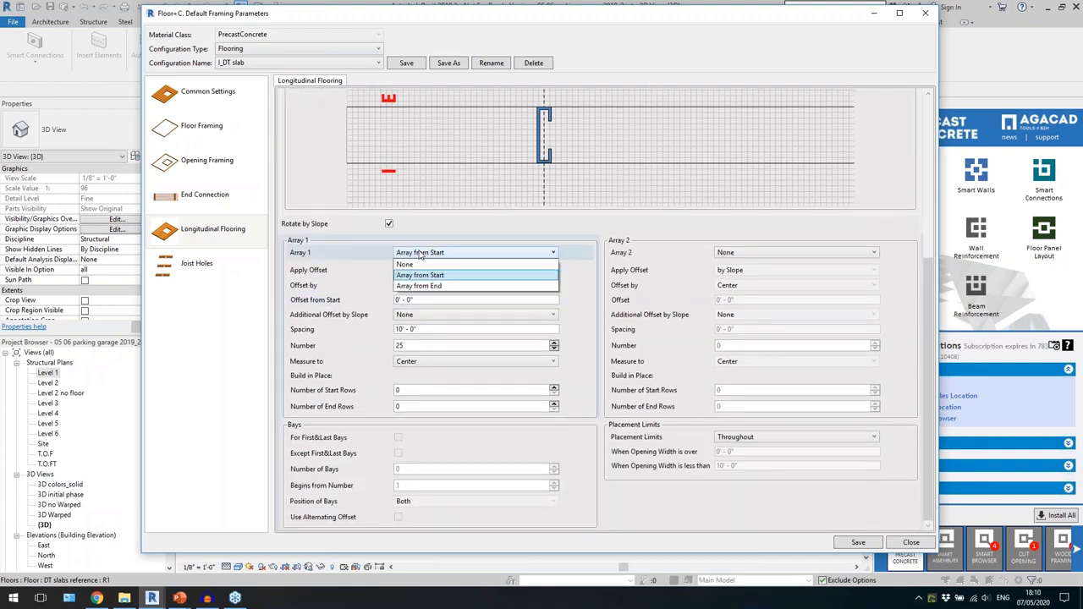
pyautogui.click(423, 272)
pyautogui.press('Tab')
pyautogui.press('Tab')
pyautogui.press('Tab')
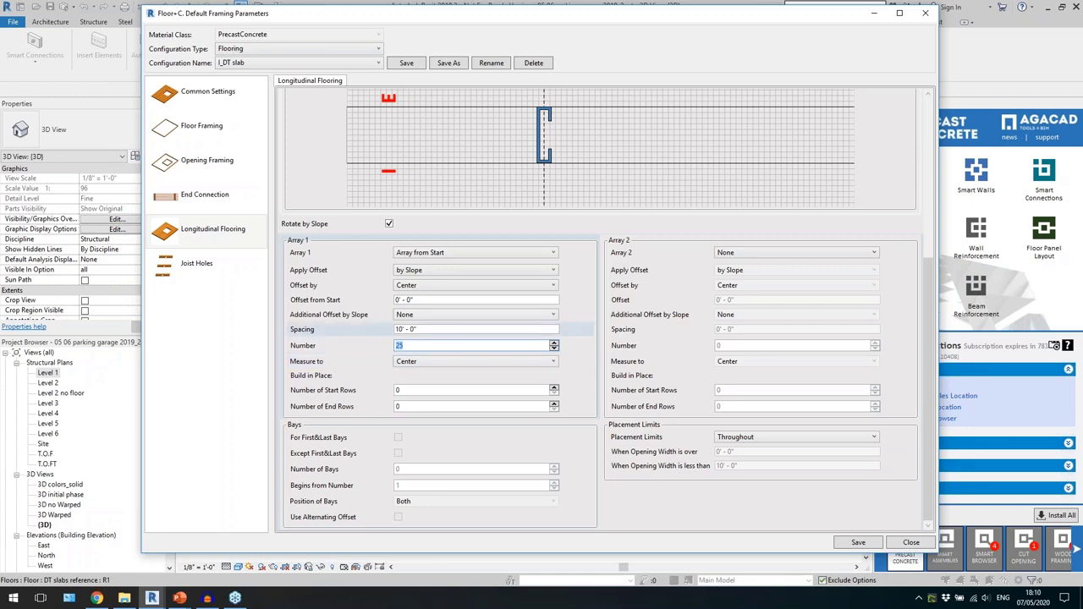
# Review the End Connection and Joist Holes settings of the I_DT slab configuration and close it without saving.
pyautogui.click(207, 191)
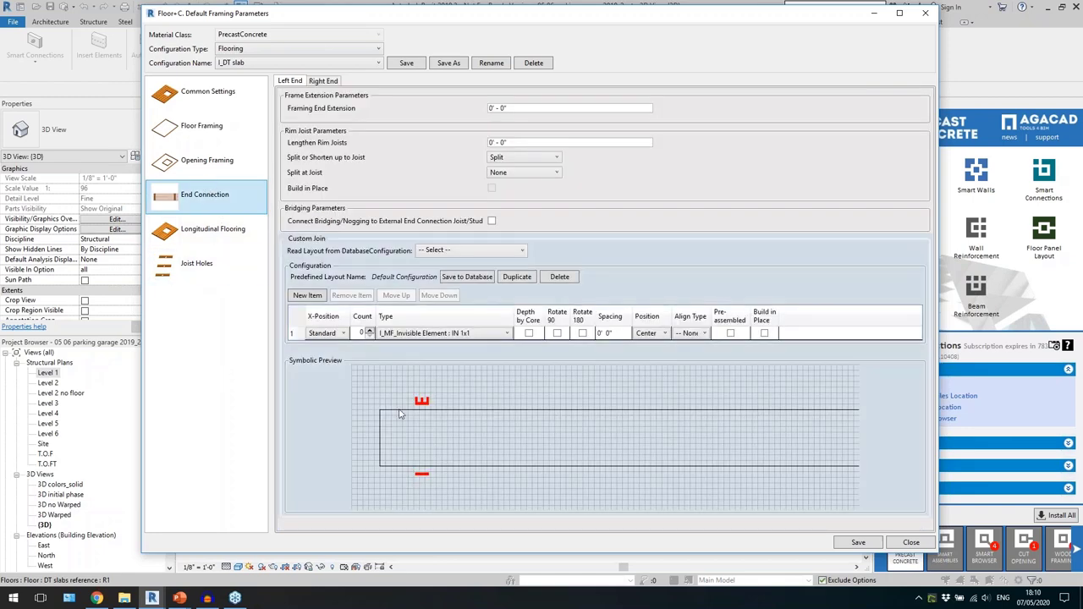
pyautogui.click(229, 268)
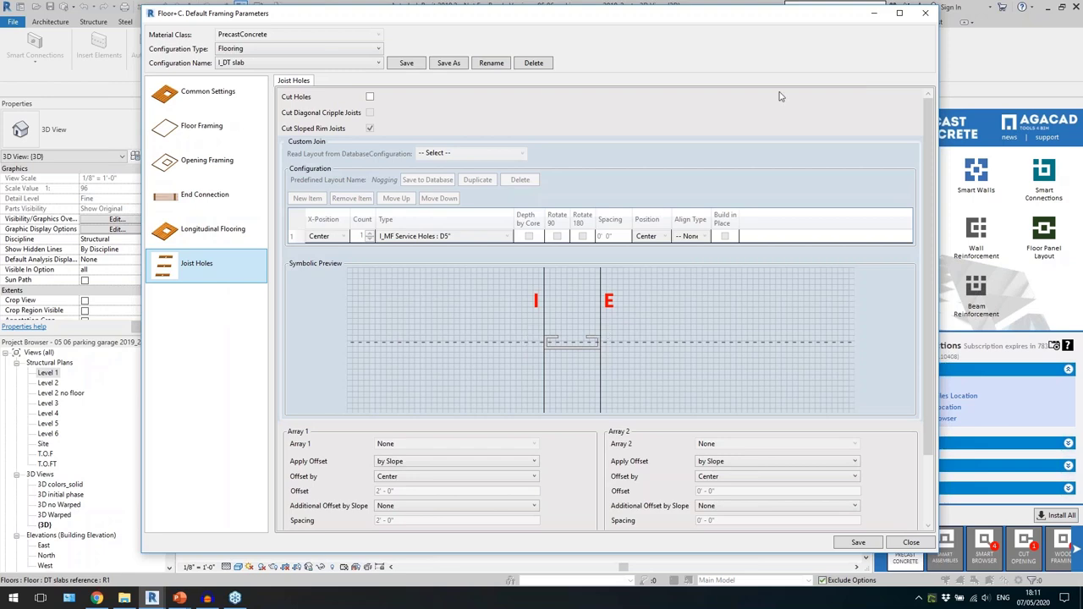
pyautogui.click(925, 14)
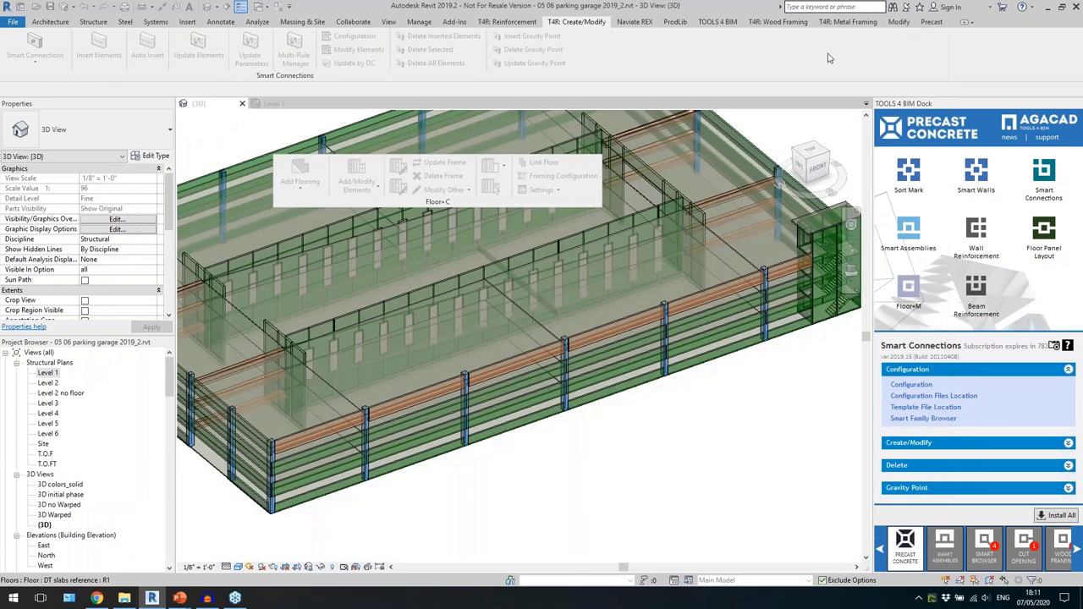
# Select the Level 4 DT slabs floor, review its framing layer and configuration options in Link Floor, and cancel without changes.
pyautogui.click(546, 328)
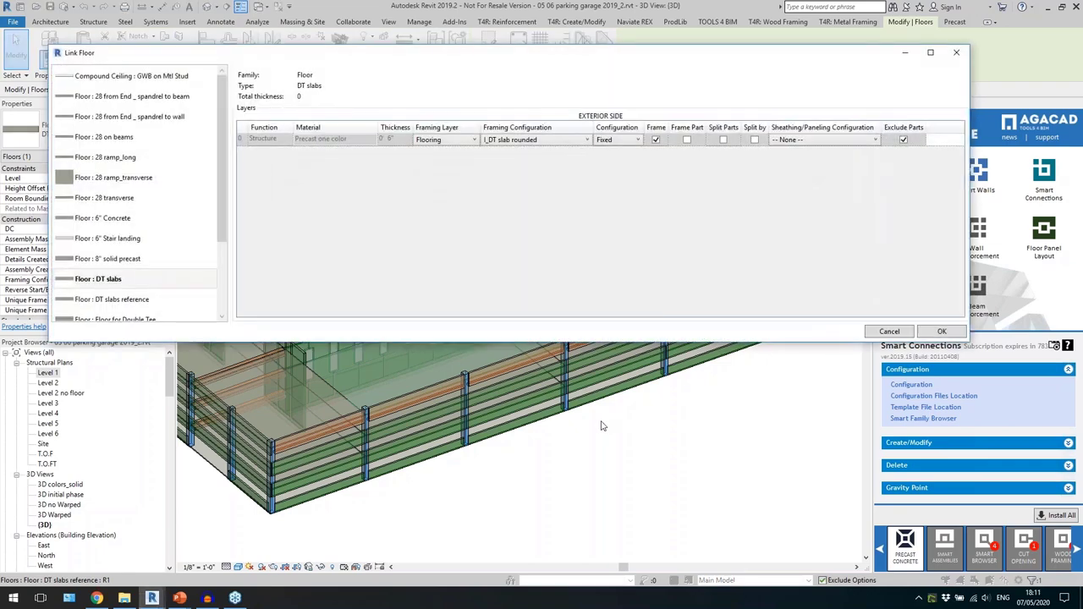
pyautogui.scroll(-2, 212, 296)
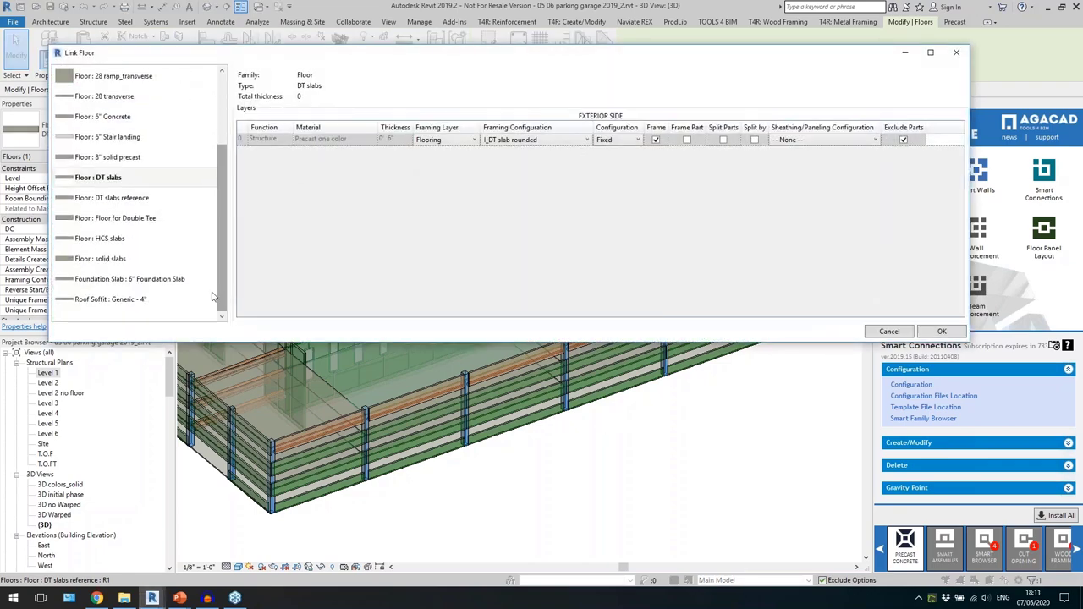
pyautogui.click(139, 180)
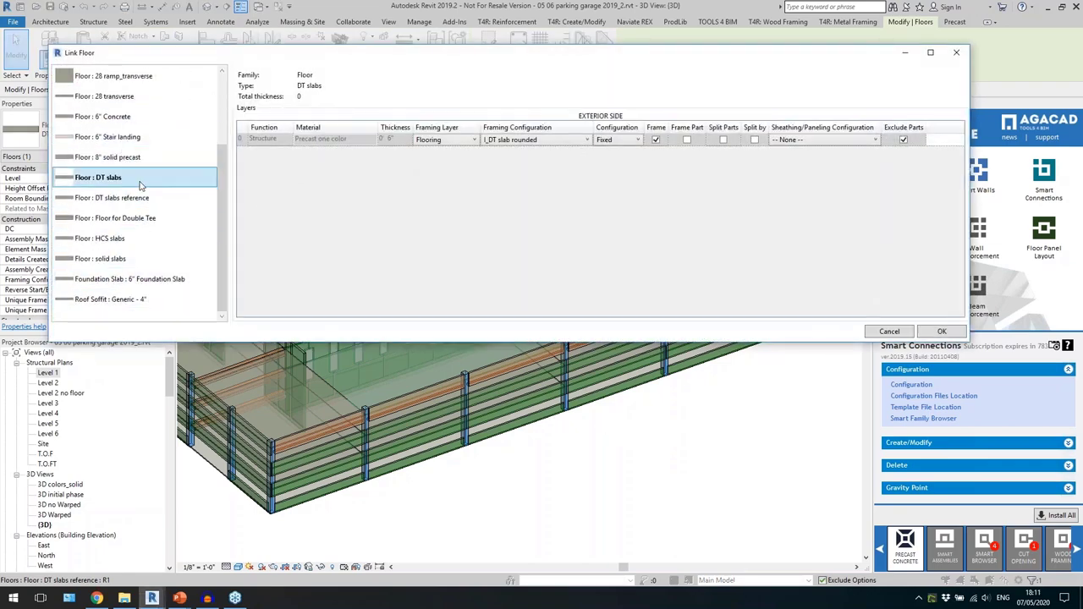
pyautogui.click(550, 142)
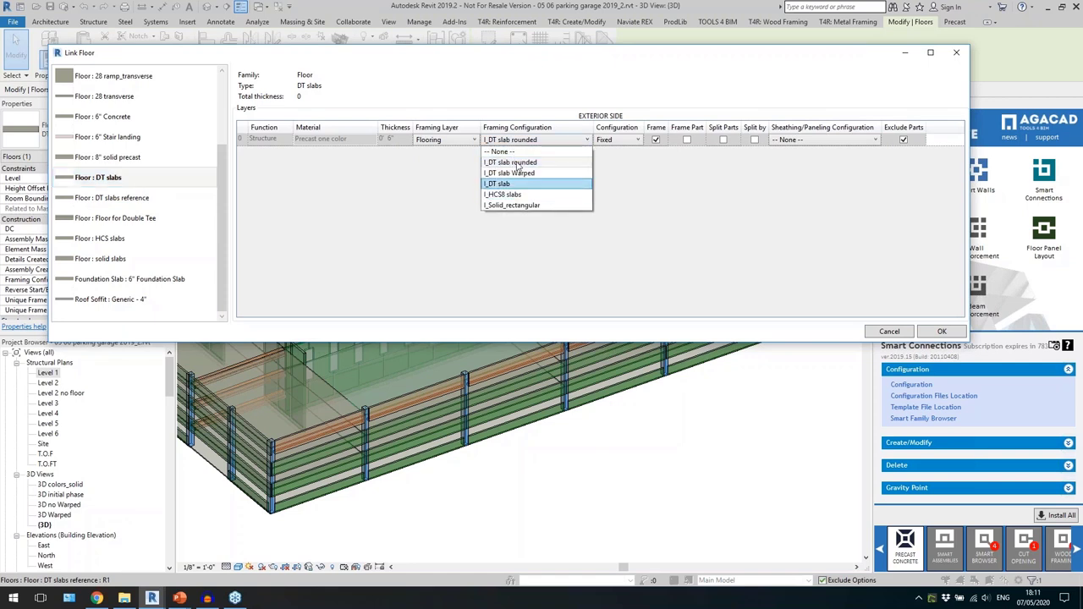
pyautogui.click(444, 172)
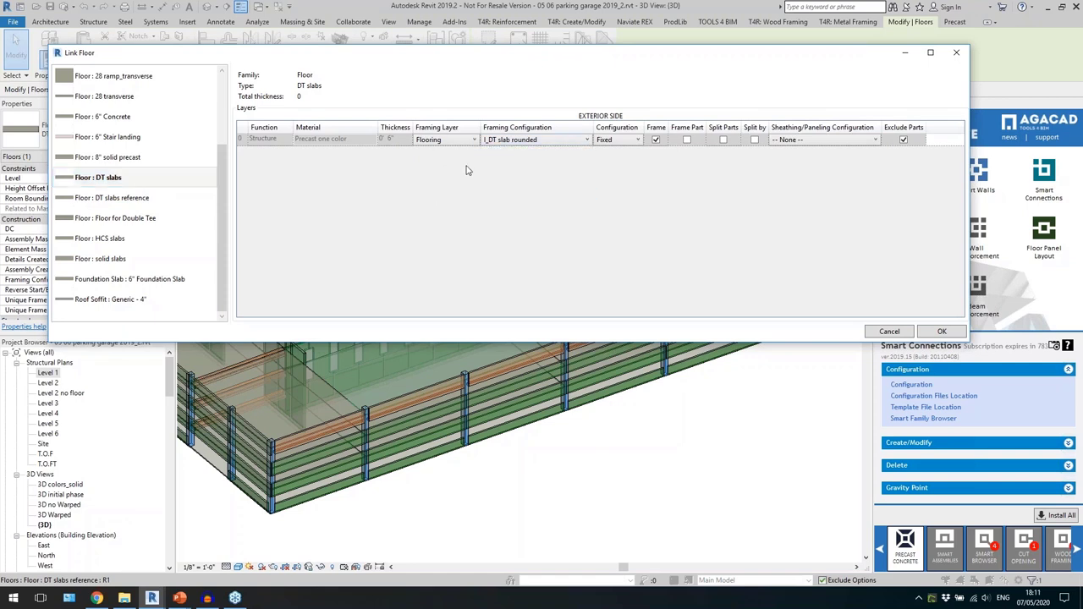
pyautogui.click(429, 141)
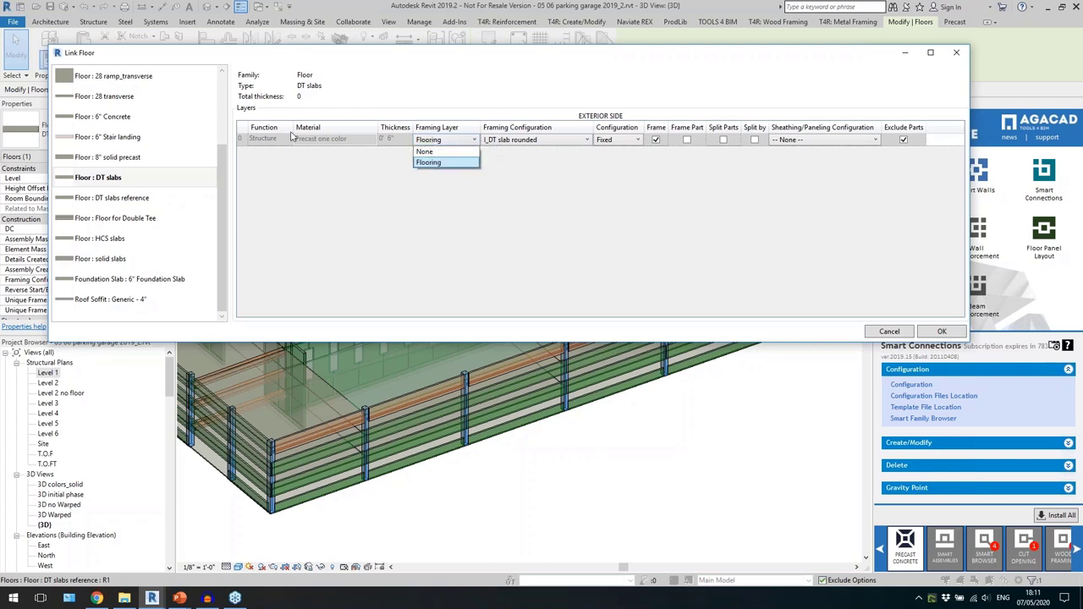
pyautogui.click(339, 201)
pyautogui.click(909, 332)
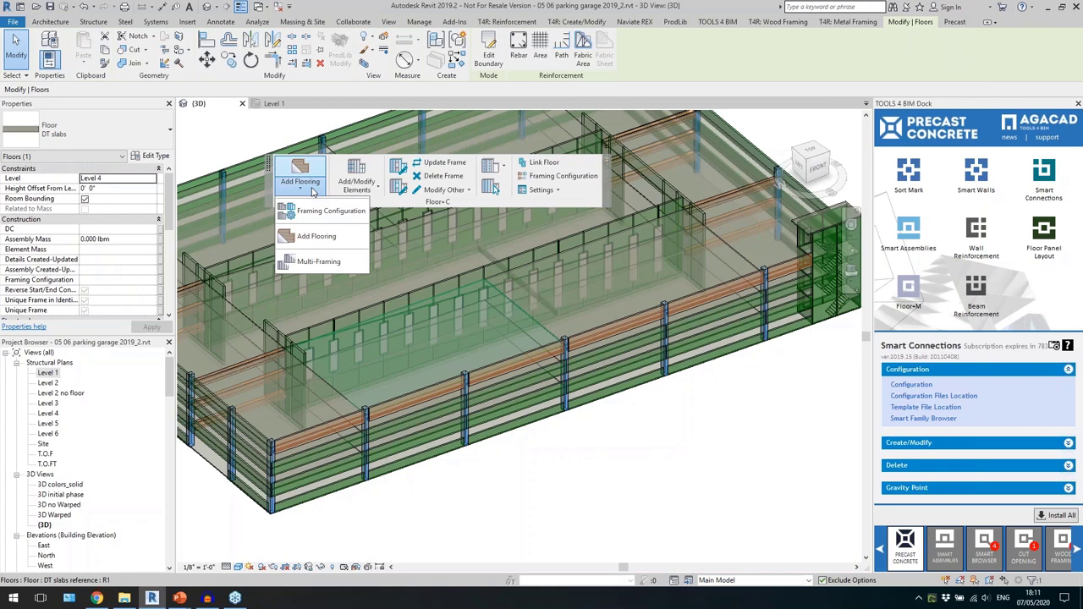
# Add flooring to the selected Level 4 DT slabs floor using its linked framing configuration.
pyautogui.click(319, 240)
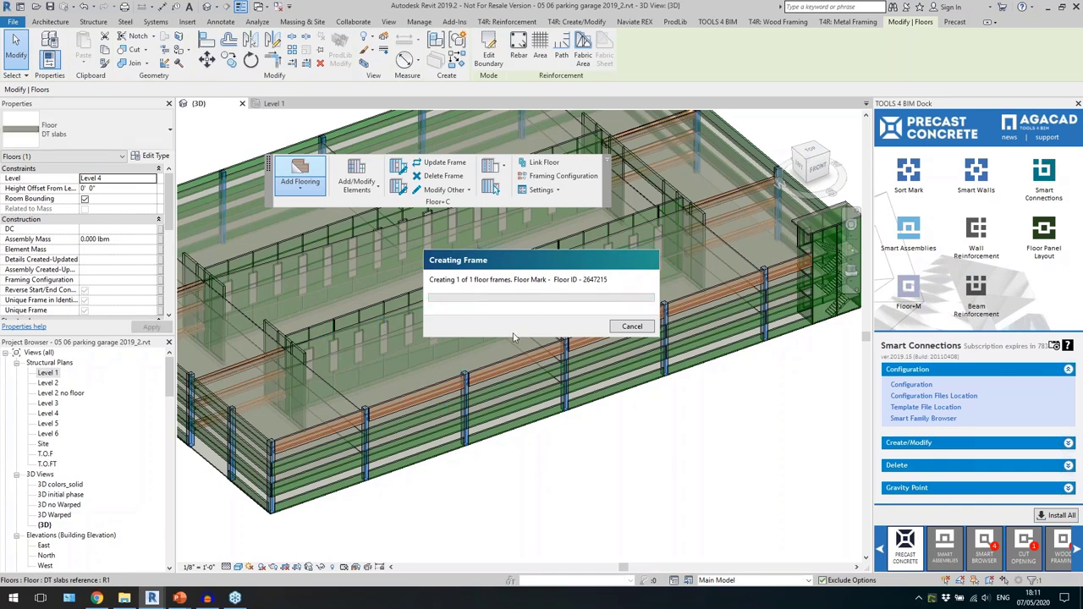
pyautogui.scroll(4, 392, 416)
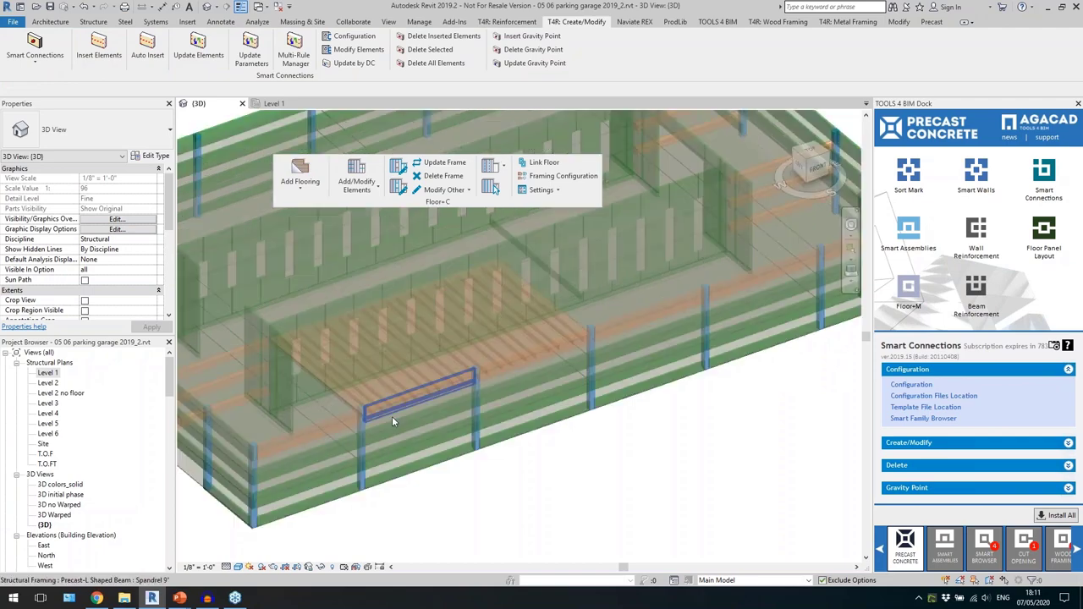
pyautogui.scroll(6, 654, 312)
# Check individual double-tee slabs along the spandrel beams at both ends of the framed floor, and clear the selection.
pyautogui.click(691, 316)
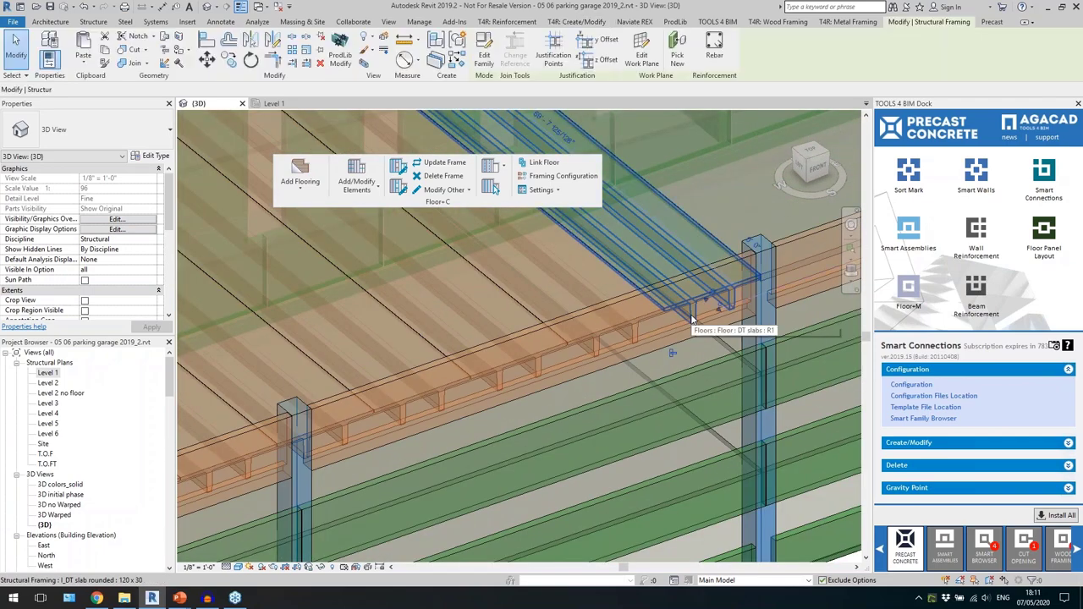
pyautogui.scroll(-3, 668, 366)
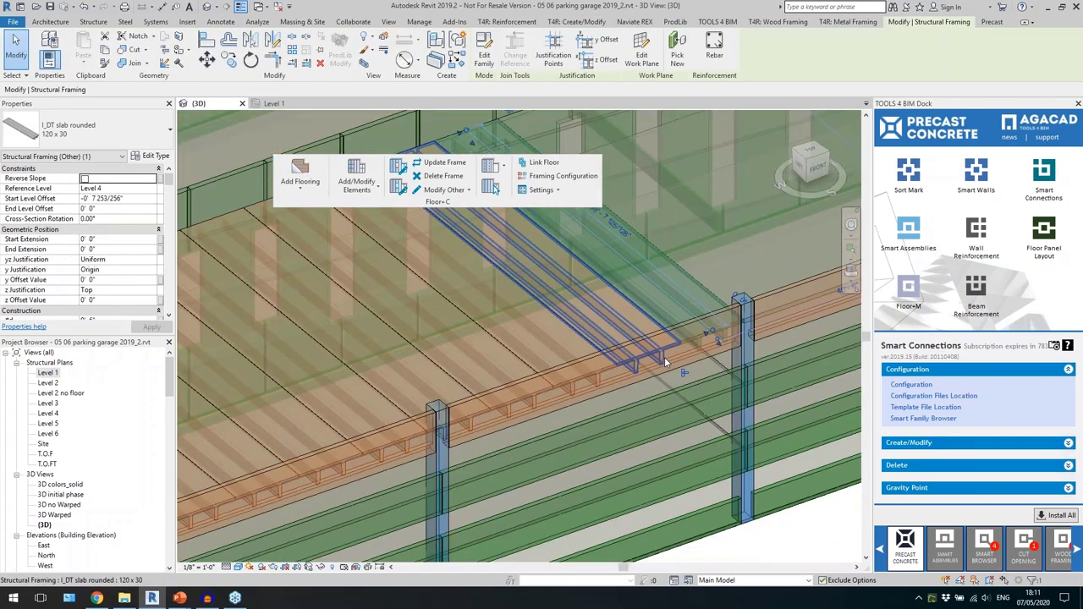
pyautogui.click(665, 357)
pyautogui.click(566, 347)
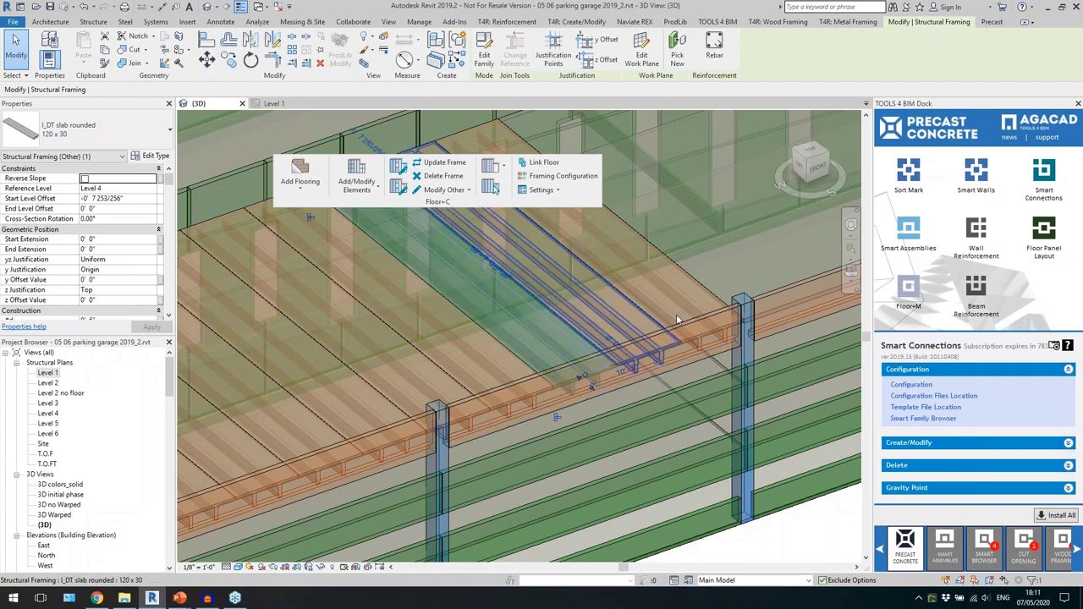
pyautogui.scroll(-3, 676, 314)
pyautogui.scroll(4, 476, 442)
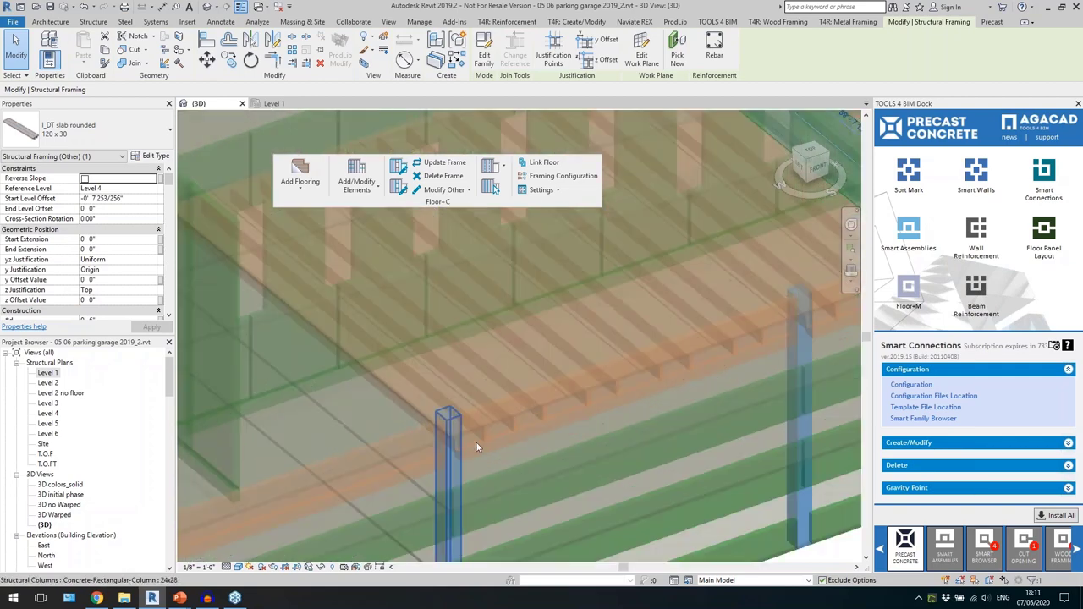
pyautogui.scroll(2, 499, 448)
pyautogui.click(479, 427)
pyautogui.keyDown('shift'); pyautogui.moveTo(560, 430); pyautogui.dragTo(527, 419, button='middle'); pyautogui.keyUp('shift')
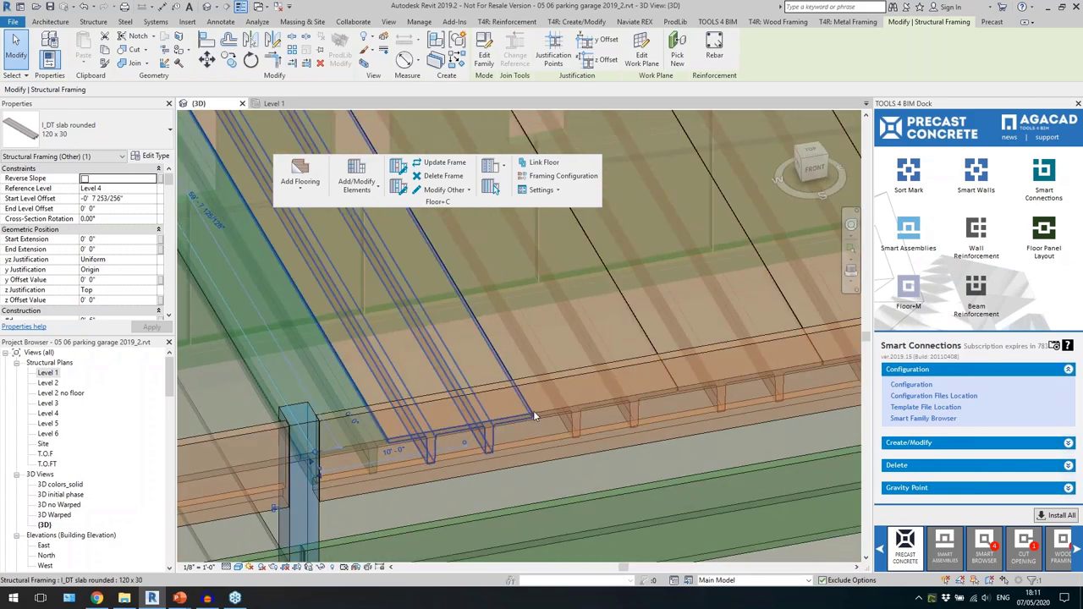
pyautogui.scroll(-1, 534, 414)
pyautogui.scroll(3, 418, 466)
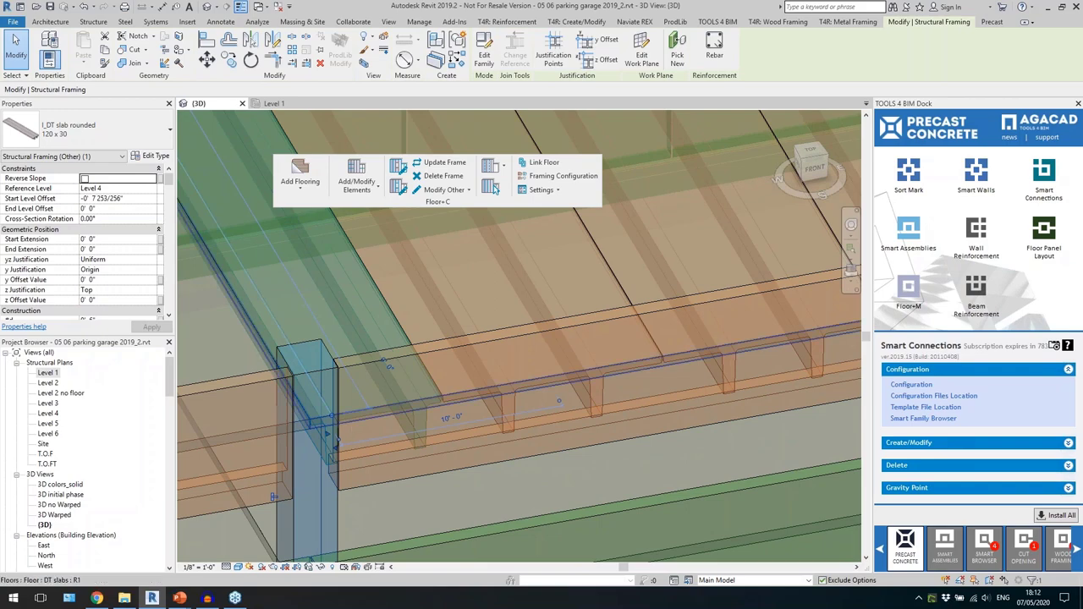
pyautogui.scroll(-2, 351, 447)
pyautogui.scroll(-2, 342, 418)
pyautogui.press('Escape')
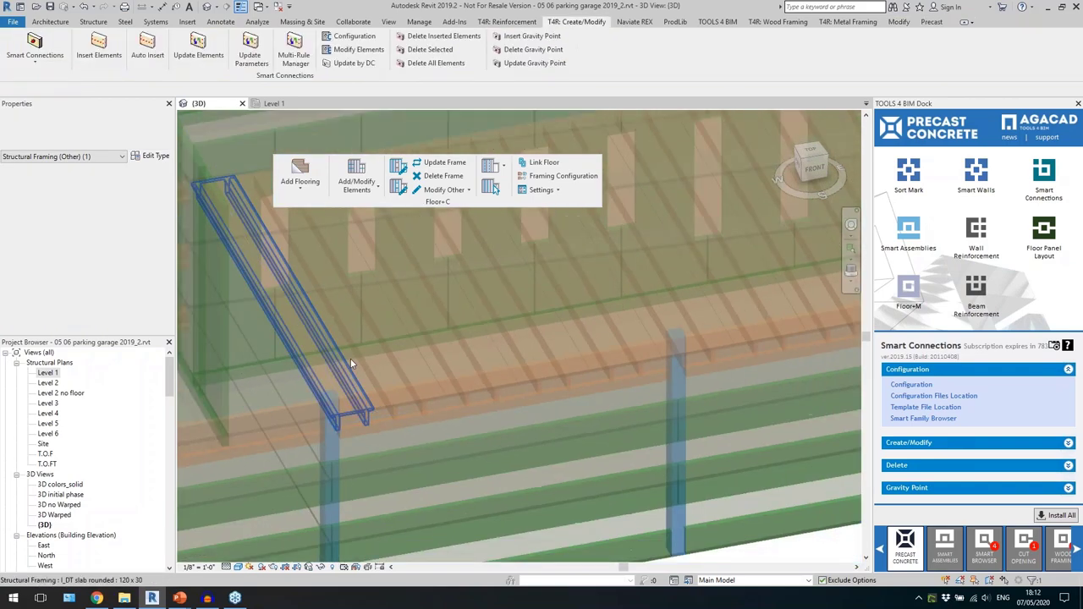
# Select the Level 4 solid slabs floor together with the adjoining floor beside the stair tower, and add flooring to both.
pyautogui.scroll(-5, 300, 392)
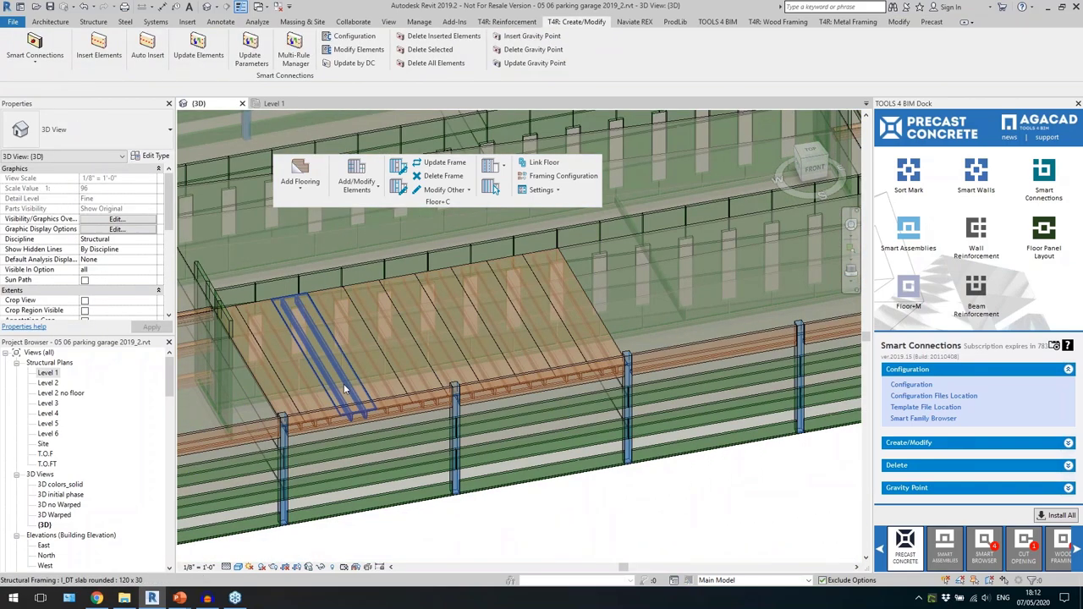
pyautogui.scroll(-2, 345, 389)
pyautogui.keyDown('shift'); pyautogui.moveTo(615, 493); pyautogui.dragTo(641, 500, button='middle'); pyautogui.keyUp('shift')
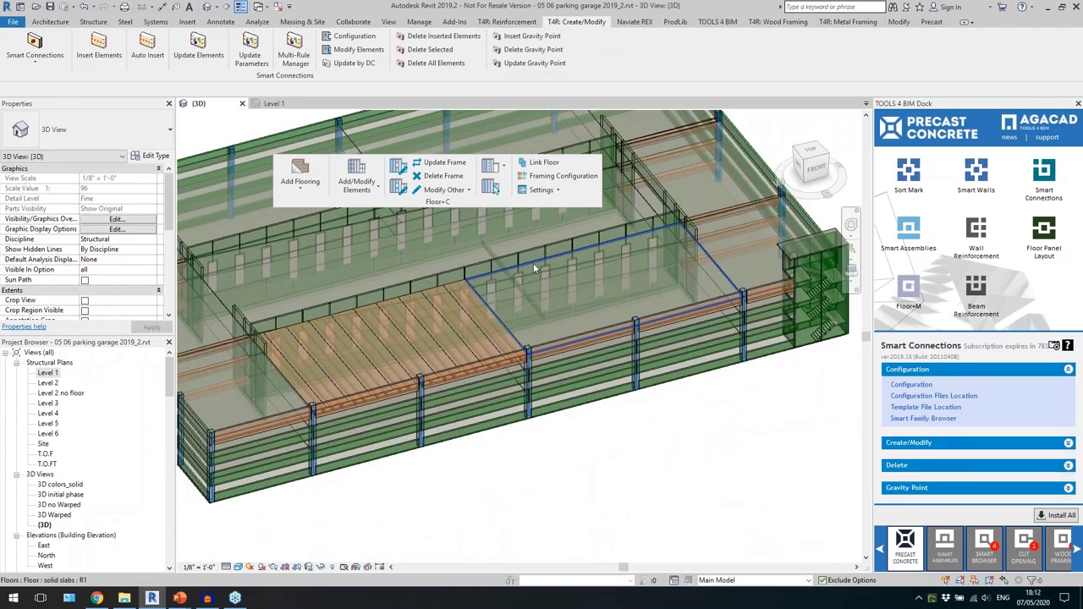
pyautogui.click(533, 264)
pyautogui.scroll(2, 754, 337)
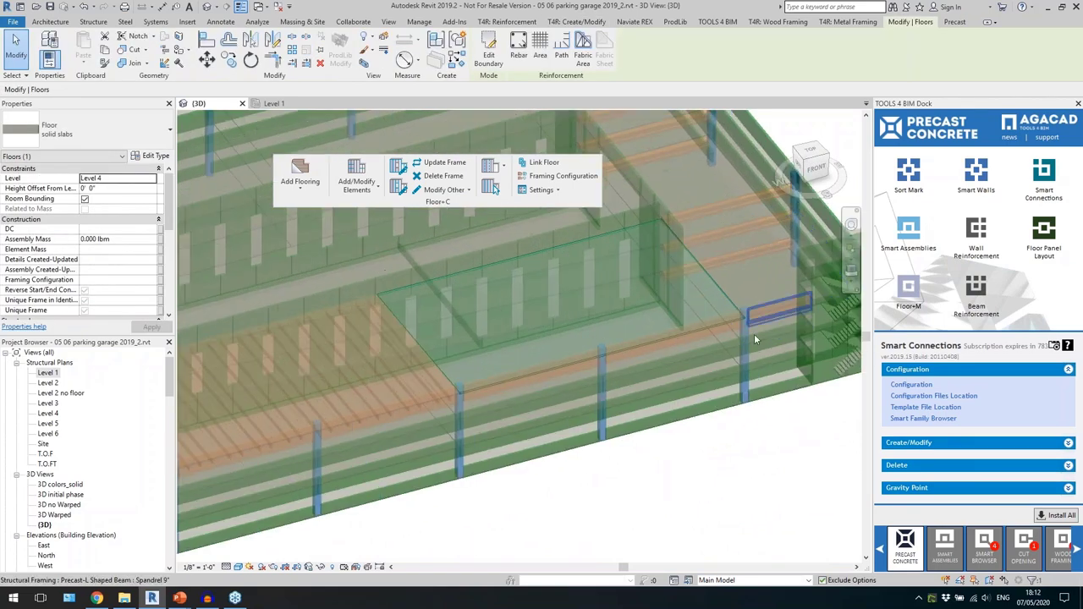
pyautogui.keyDown('ctrl'); pyautogui.click(709, 211); pyautogui.keyUp('ctrl')
pyautogui.scroll(-1, 473, 341)
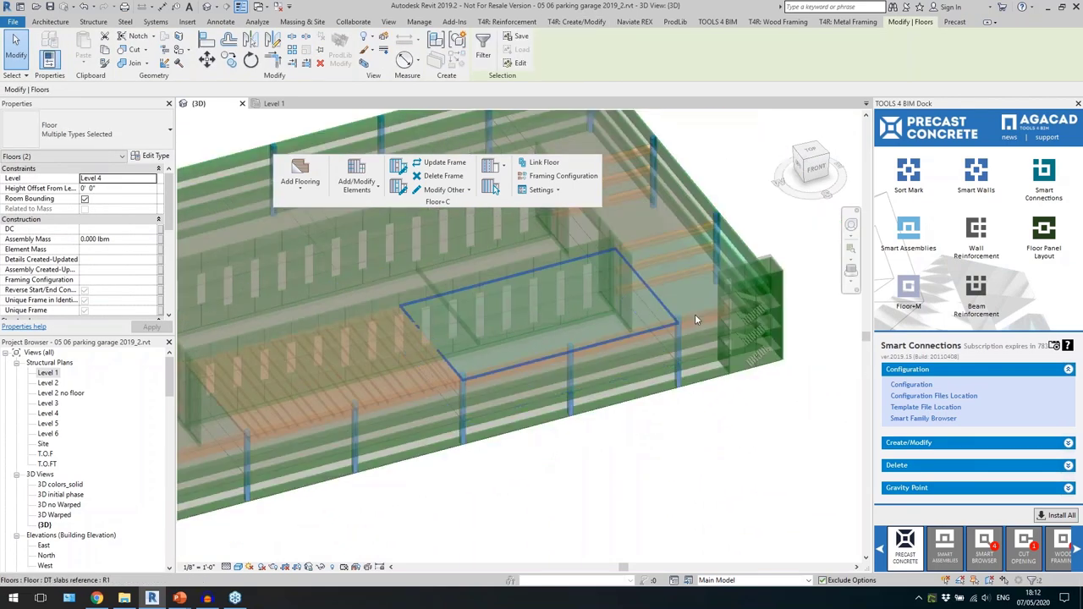
pyautogui.scroll(3, 738, 297)
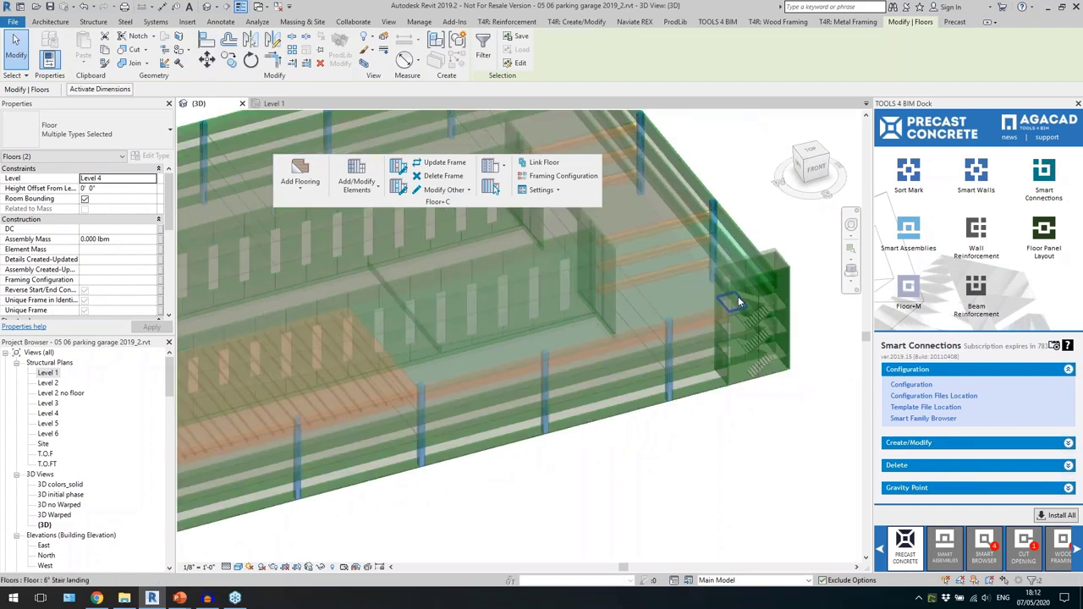
pyautogui.click(547, 194)
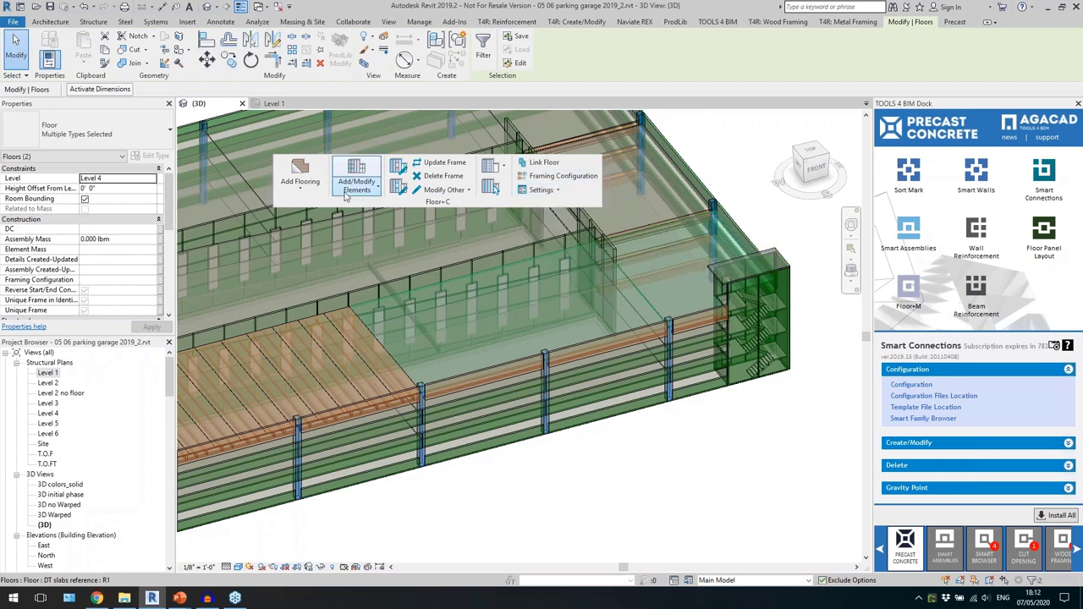
pyautogui.click(301, 191)
pyautogui.click(326, 237)
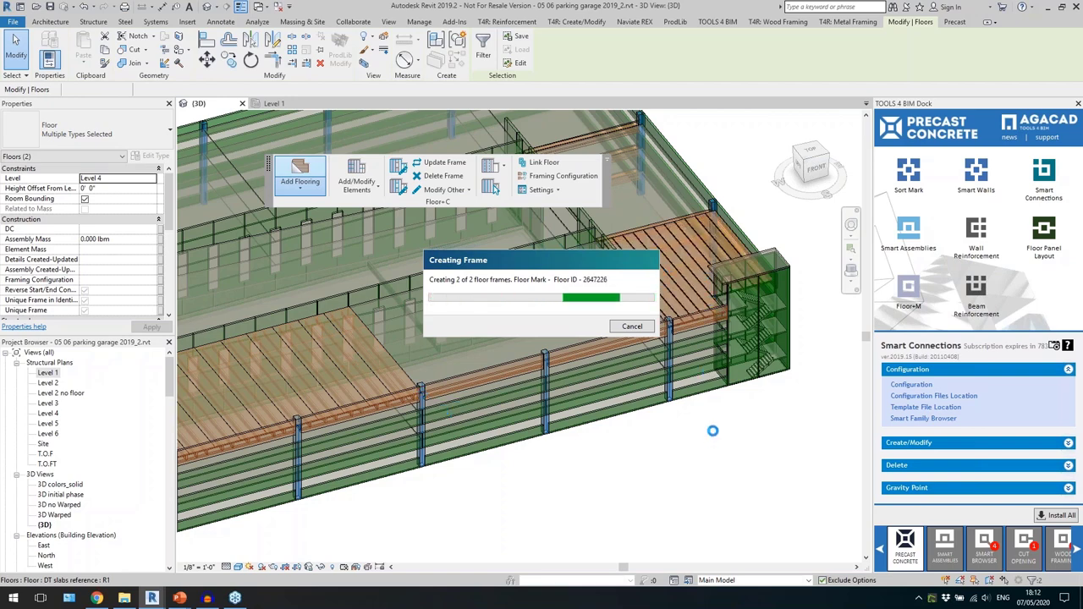
# Select one of the solid slabs resting on the spandrel beam beside the column and examine its placement in the framed floor.
pyautogui.scroll(5, 457, 398)
pyautogui.click(466, 380)
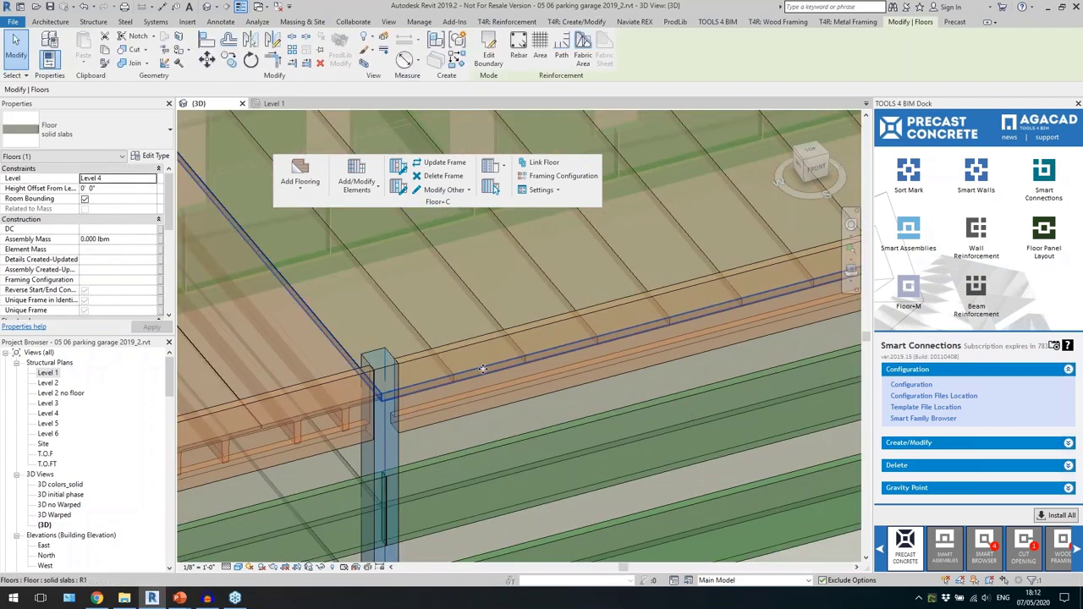
pyautogui.press('Escape')
pyautogui.click(501, 361)
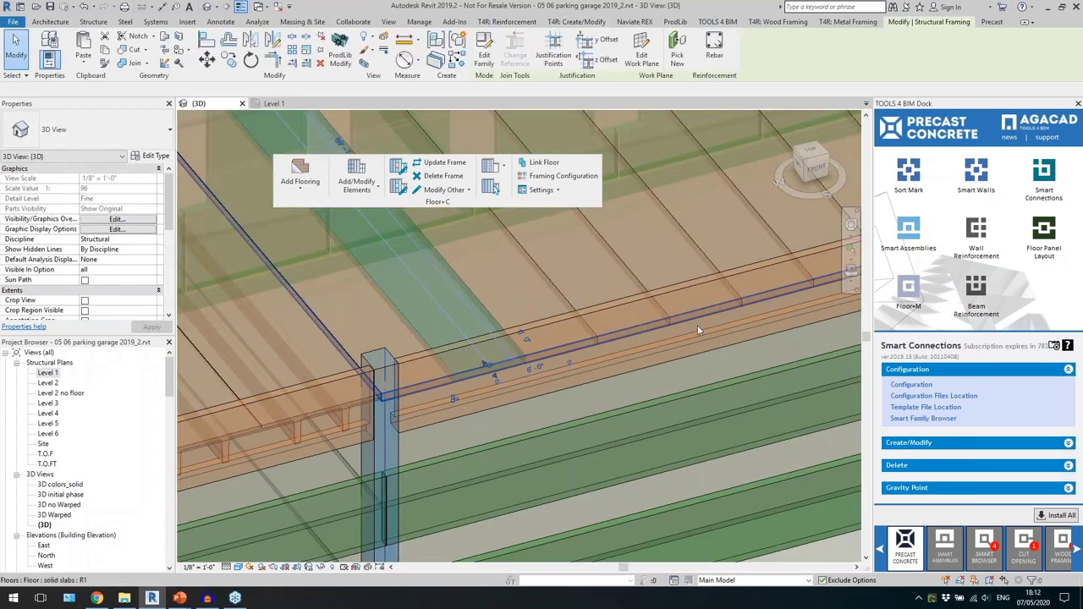
pyautogui.moveTo(638, 380); pyautogui.dragTo(463, 478, button='middle')
pyautogui.scroll(-2, 634, 378)
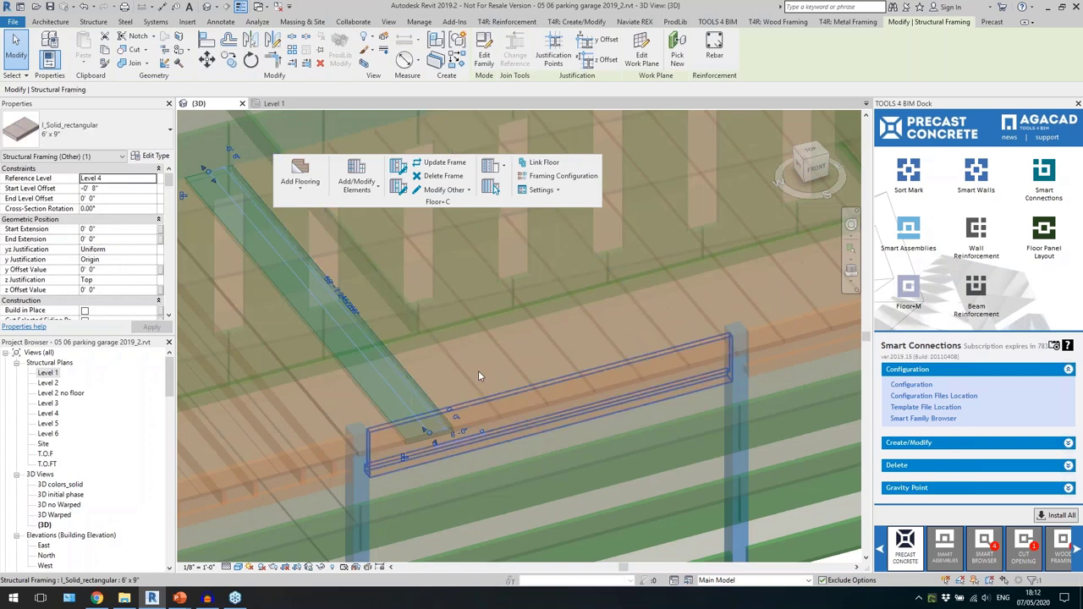
# Open the selected solid slab's family for editing, inspect its concrete and void sweeps, and close it without changes.
pyautogui.click(487, 62)
pyautogui.click(484, 51)
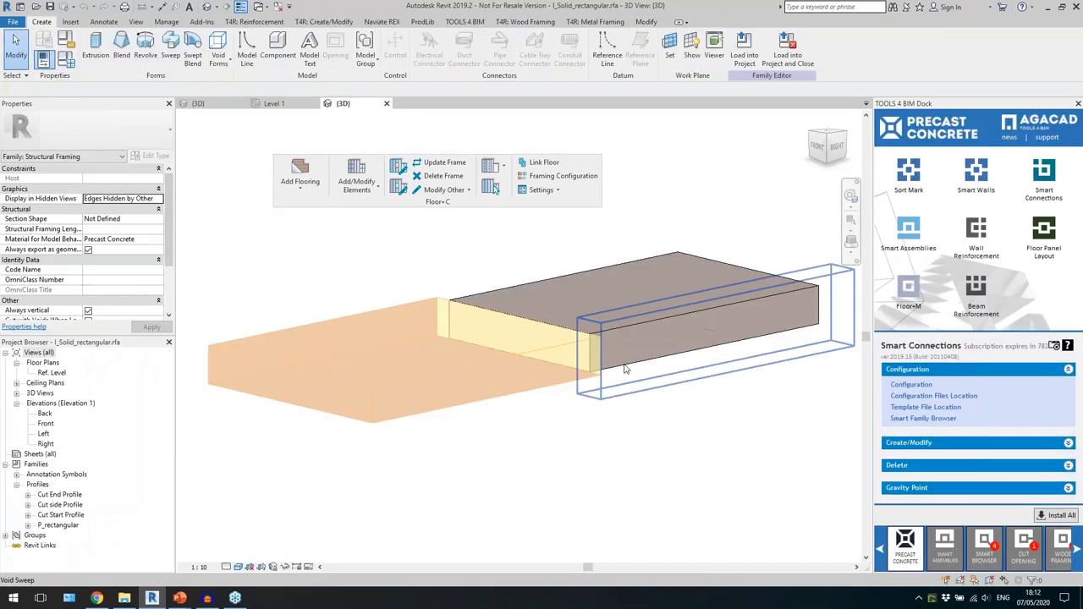
pyautogui.doubleClick(609, 265)
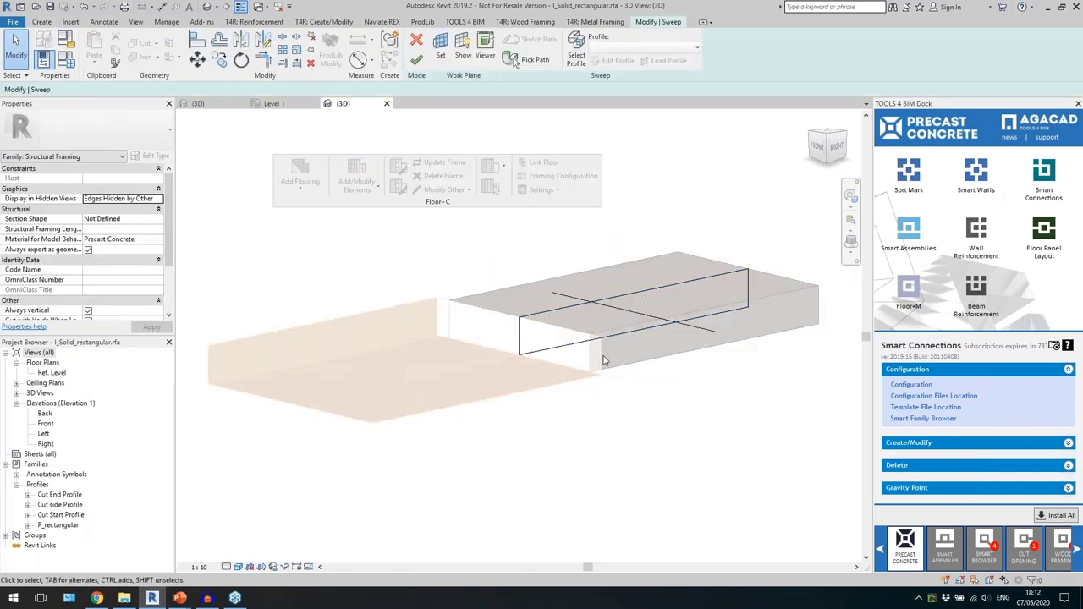
pyautogui.click(416, 60)
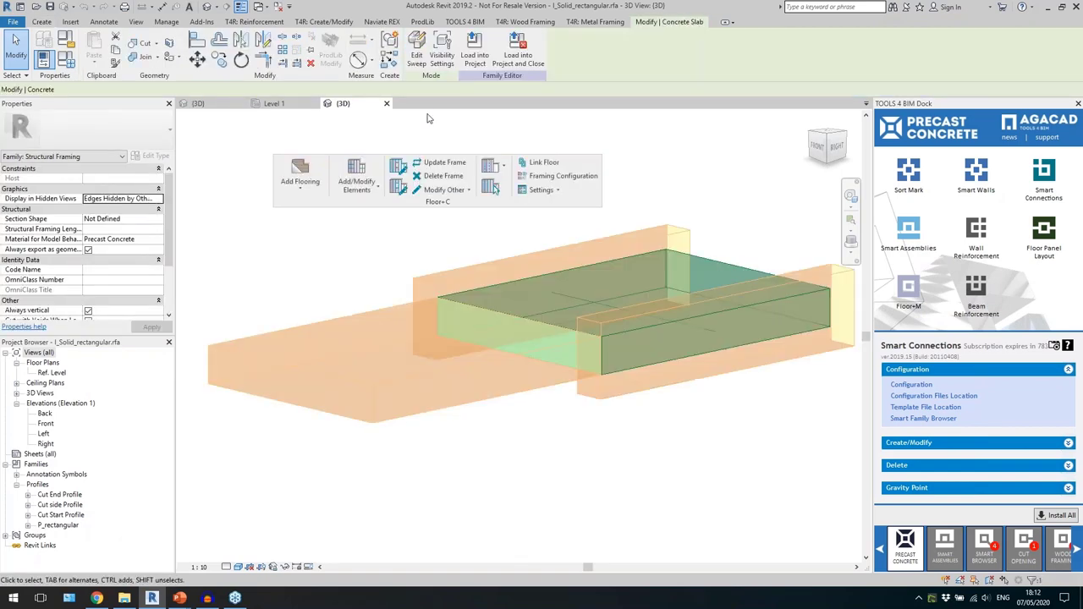
pyautogui.click(419, 55)
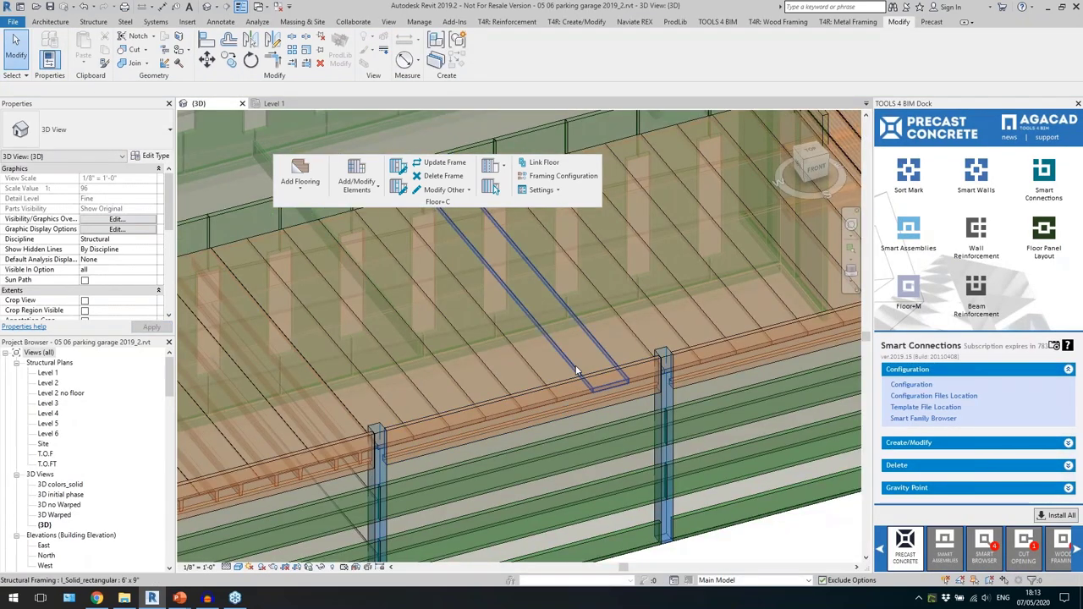
# Inspect a solid slab, and examine the cores at the end of a hollow-core slab in the adjoining floor near the stair tower.
pyautogui.click(592, 357)
pyautogui.moveTo(678, 316); pyautogui.dragTo(469, 427, button='middle')
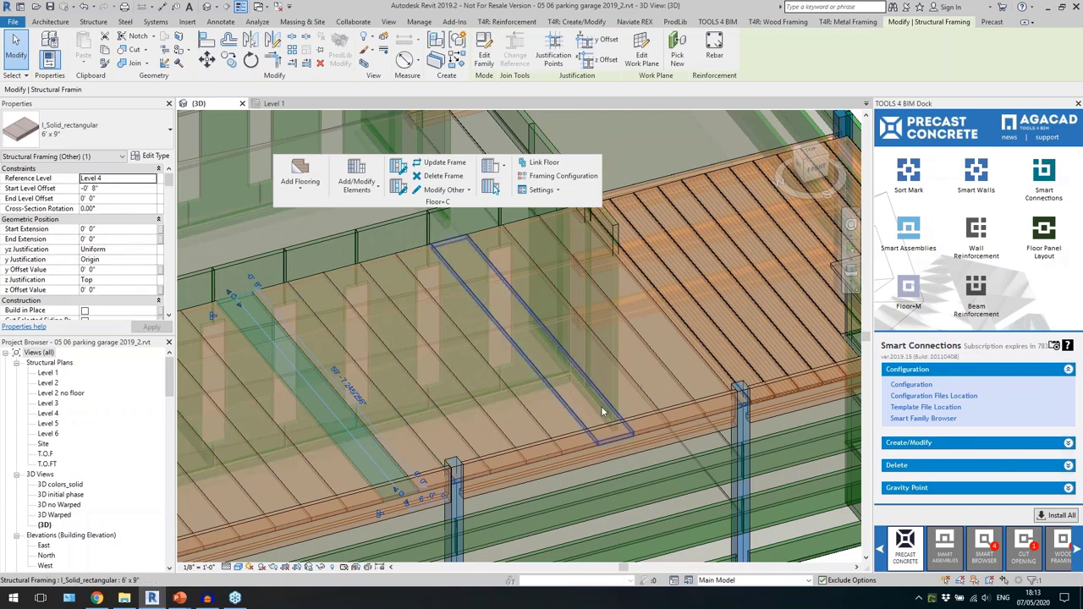
pyautogui.keyDown('shift'); pyautogui.moveTo(601, 413); pyautogui.dragTo(530, 448, button='middle'); pyautogui.keyUp('shift')
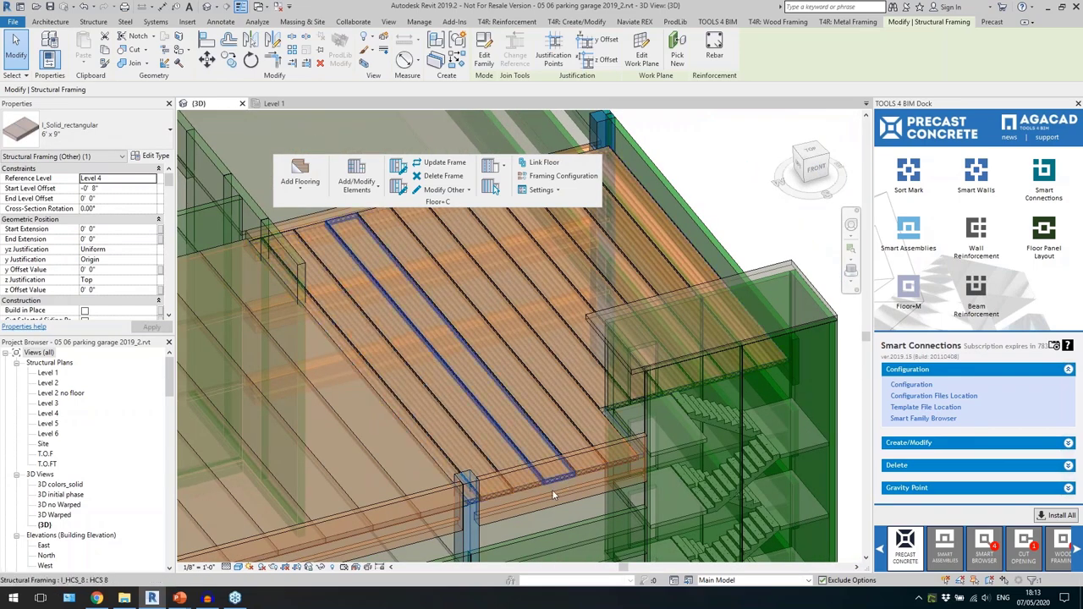
pyautogui.scroll(5, 534, 490)
pyautogui.scroll(3, 508, 468)
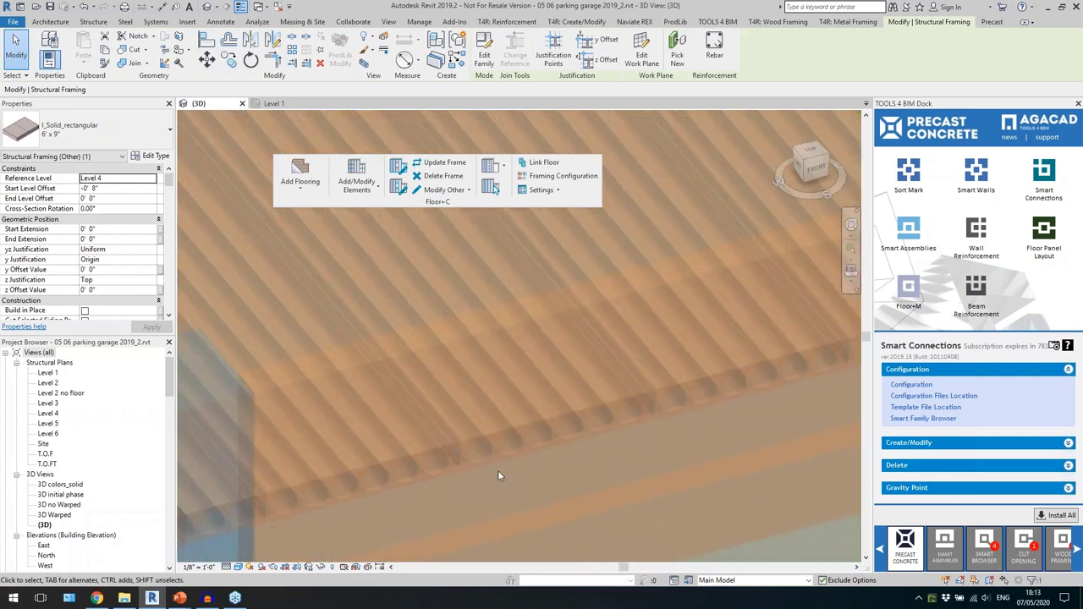
pyautogui.scroll(-3, 491, 457)
pyautogui.click(487, 443)
pyautogui.scroll(-3, 487, 442)
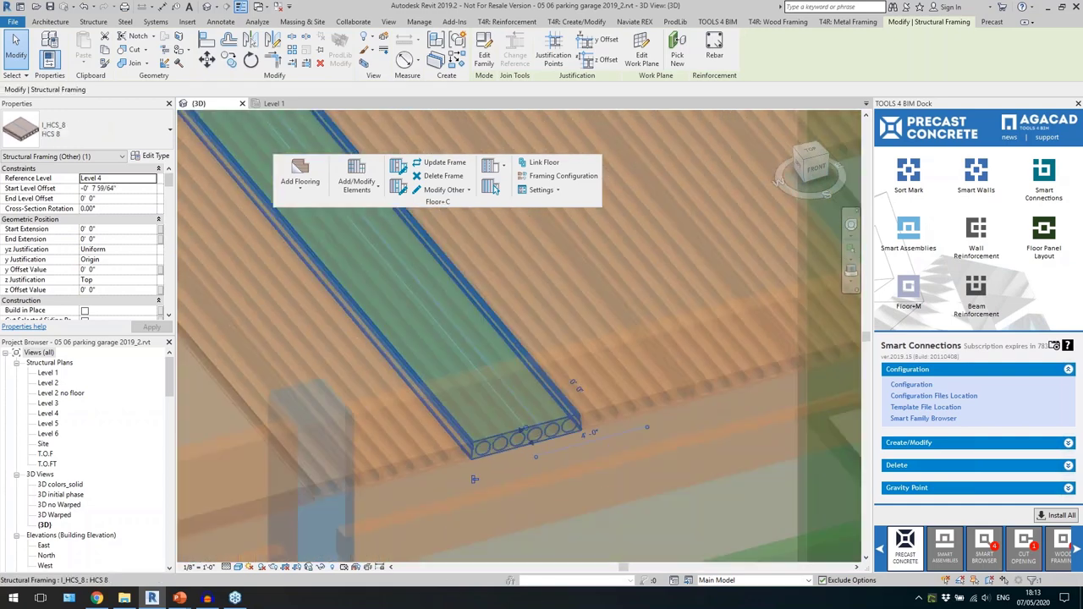
pyautogui.scroll(-3, 487, 442)
pyautogui.moveTo(520, 394); pyautogui.dragTo(515, 454, button='middle')
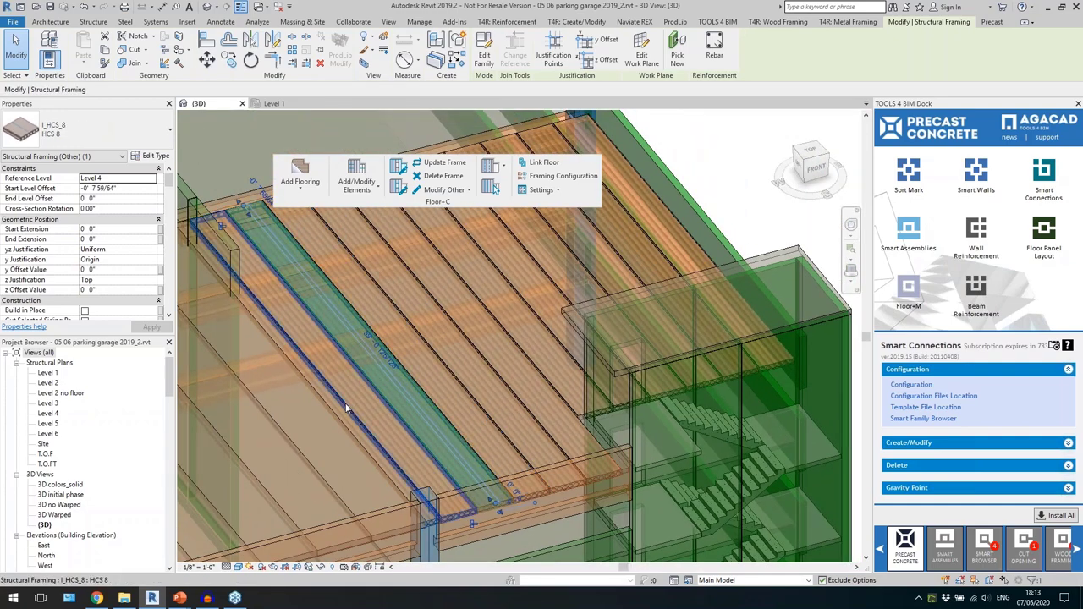
# Open the framing configuration from the narrow hollow-core slab at the column and bring up the right-end connection settings.
pyautogui.click(394, 472)
pyautogui.moveTo(398, 471); pyautogui.dragTo(467, 409, button='middle')
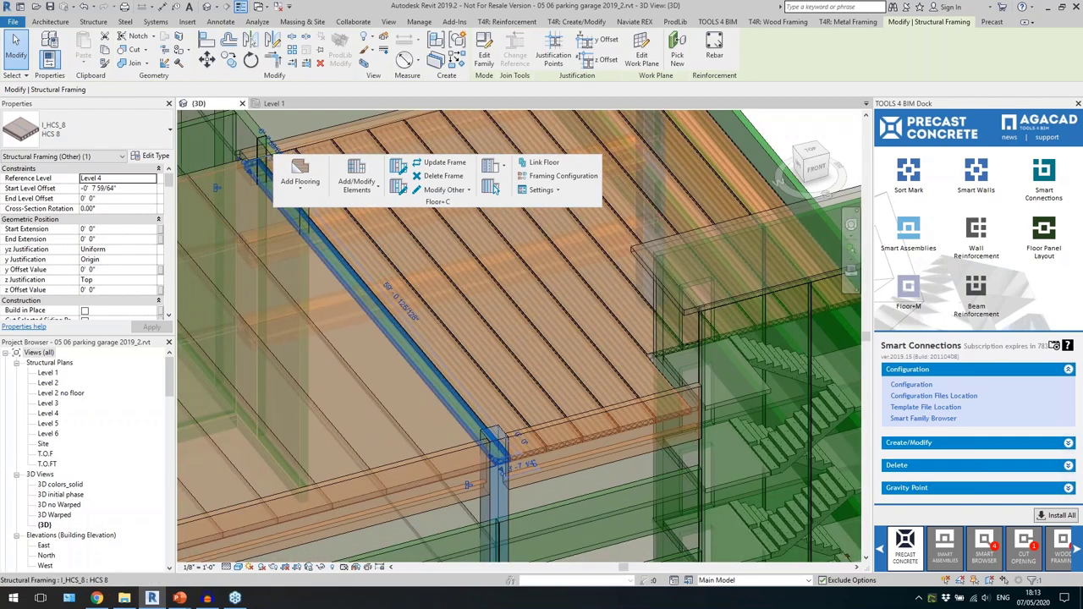
pyautogui.keyDown('shift'); pyautogui.moveTo(497, 461); pyautogui.dragTo(493, 360, button='middle'); pyautogui.keyUp('shift')
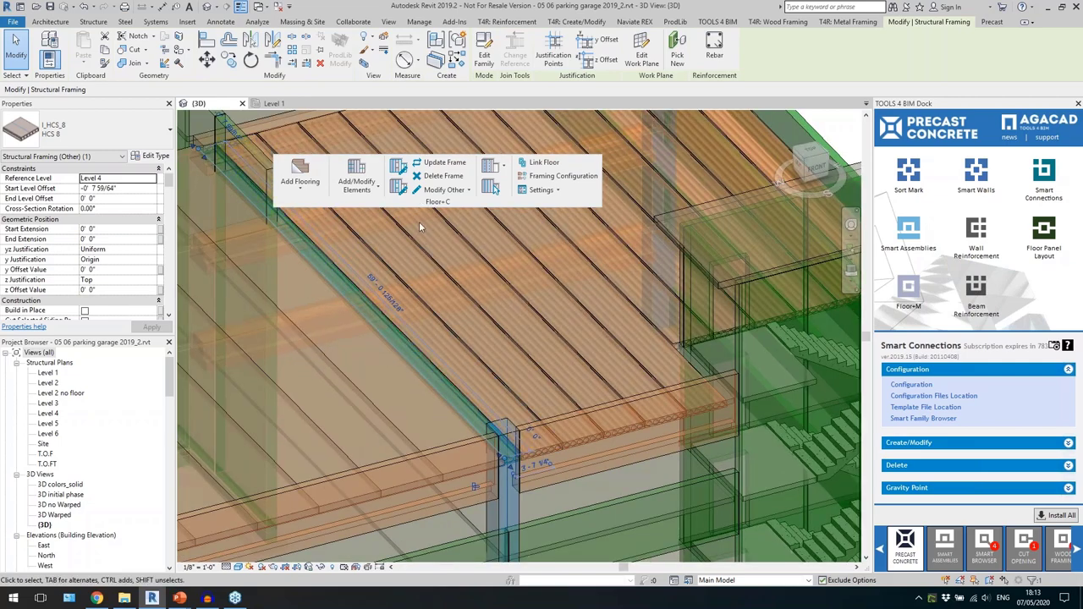
pyautogui.click(401, 170)
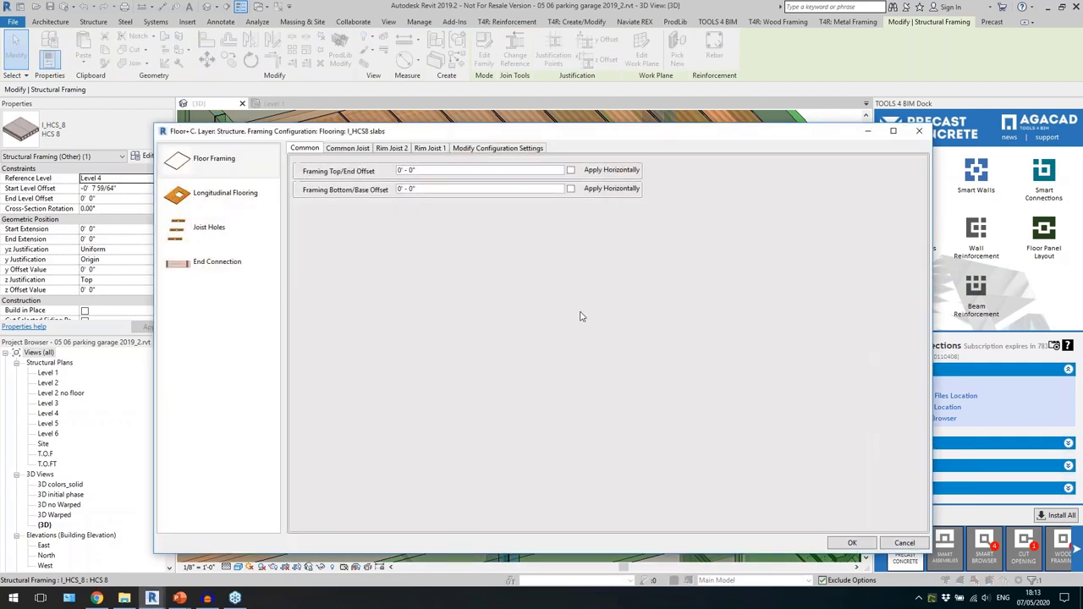
pyautogui.click(233, 206)
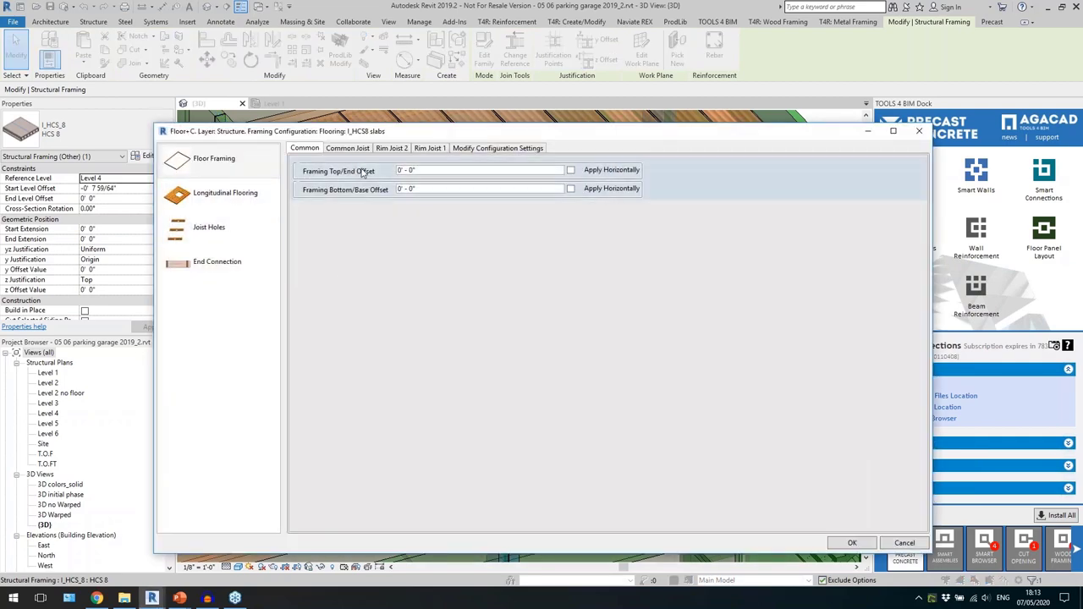
pyautogui.click(254, 222)
pyautogui.click(250, 264)
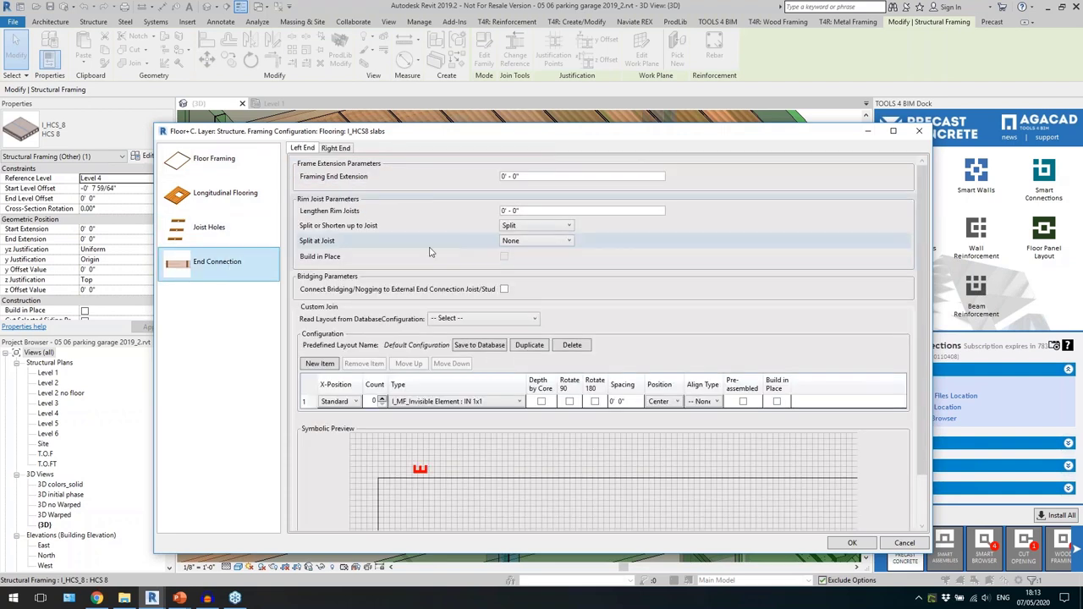
pyautogui.click(337, 149)
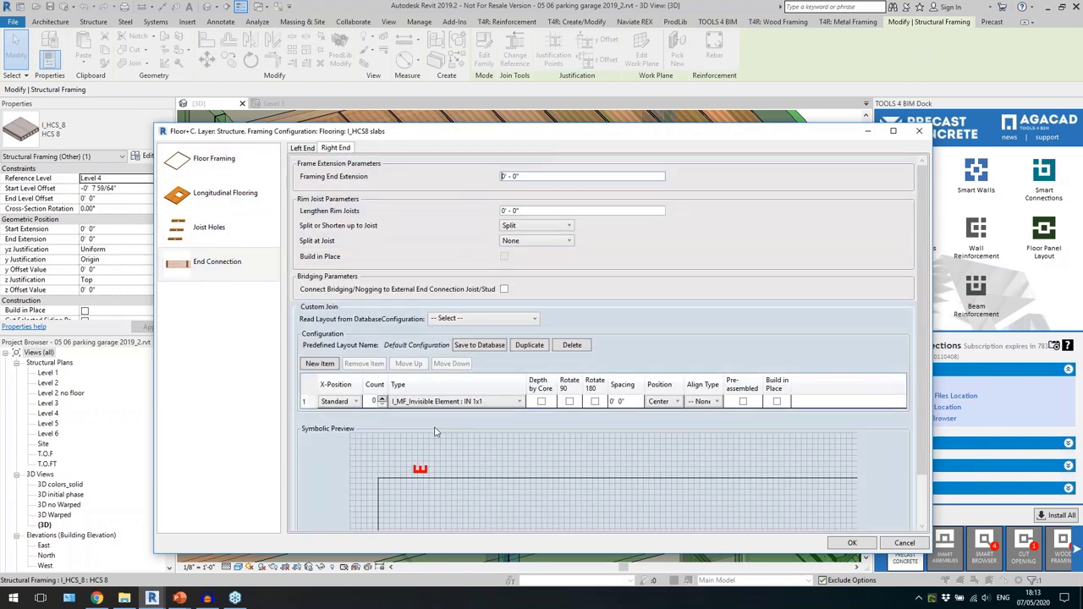
# Set the right-end custom join to two I_HCS_8 : HCS 8 elements rotated 180, and apply the configuration to the frame.
pyautogui.click(381, 400)
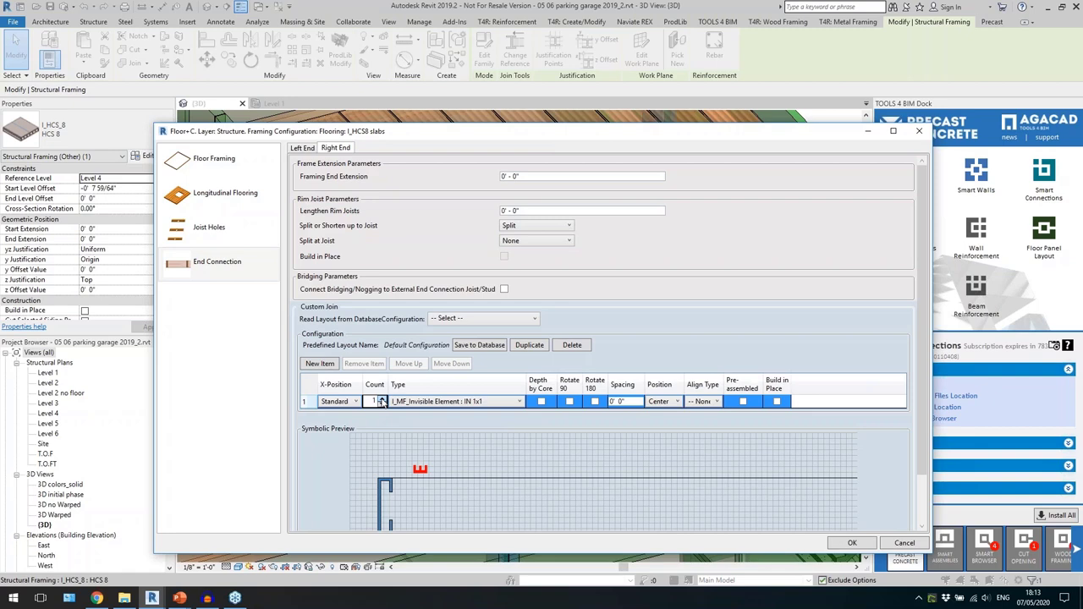
pyautogui.click(431, 402)
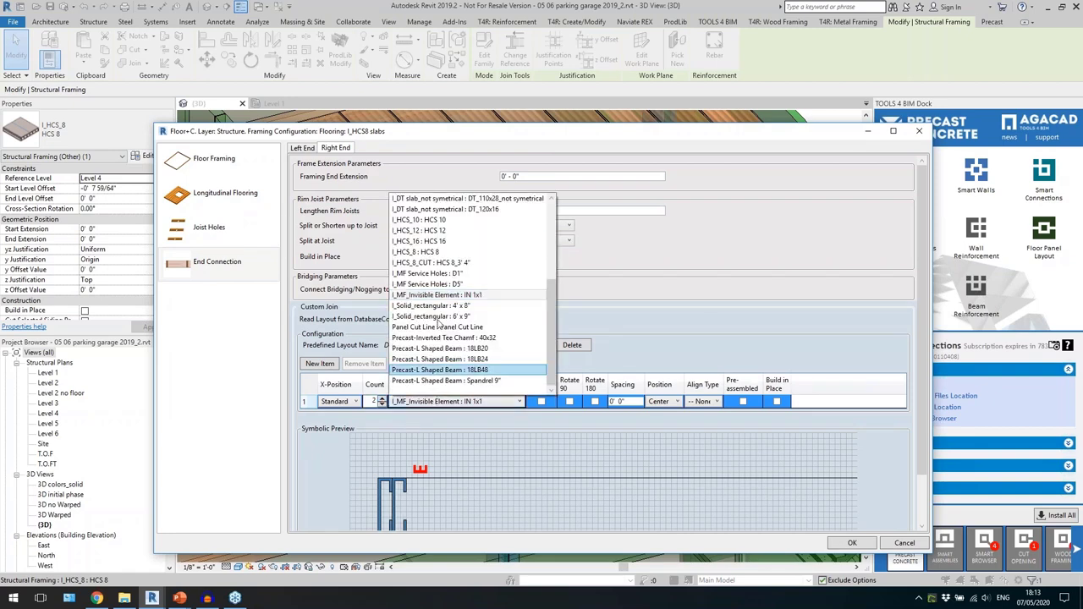
pyautogui.click(437, 251)
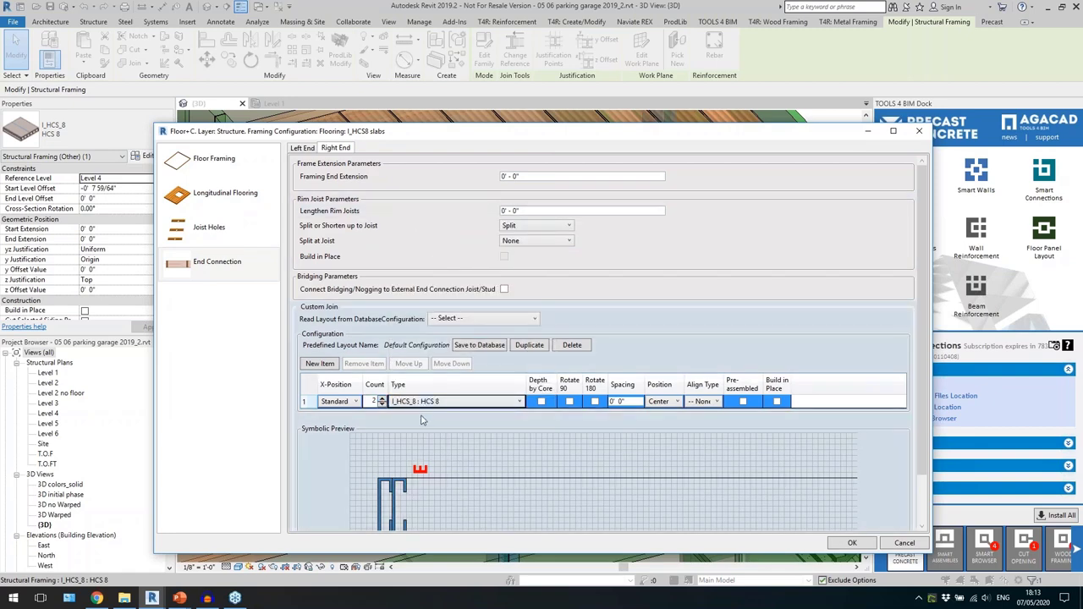
pyautogui.click(594, 402)
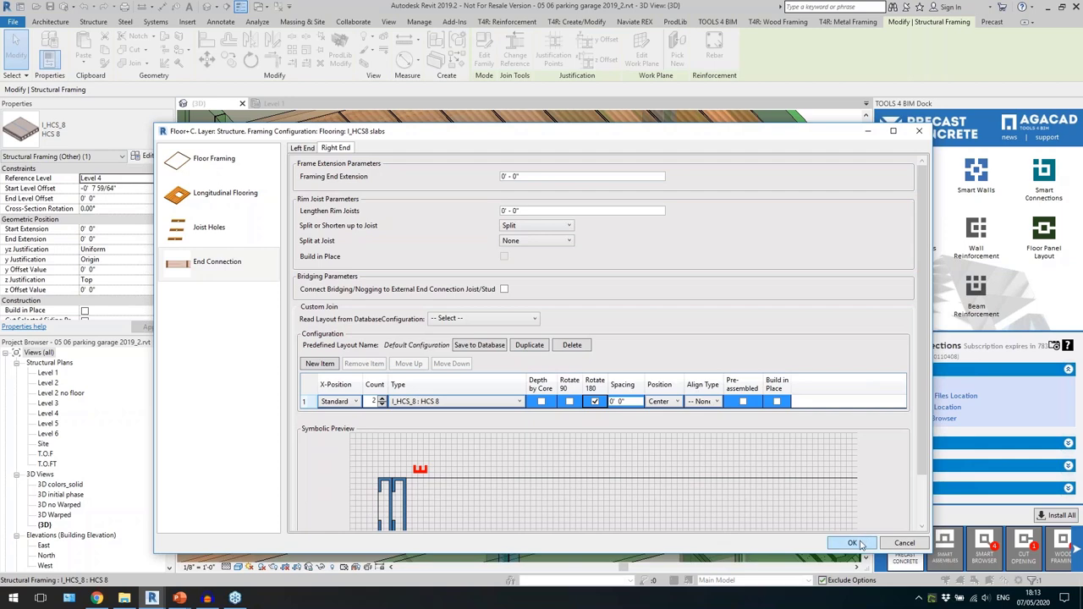
pyautogui.click(860, 543)
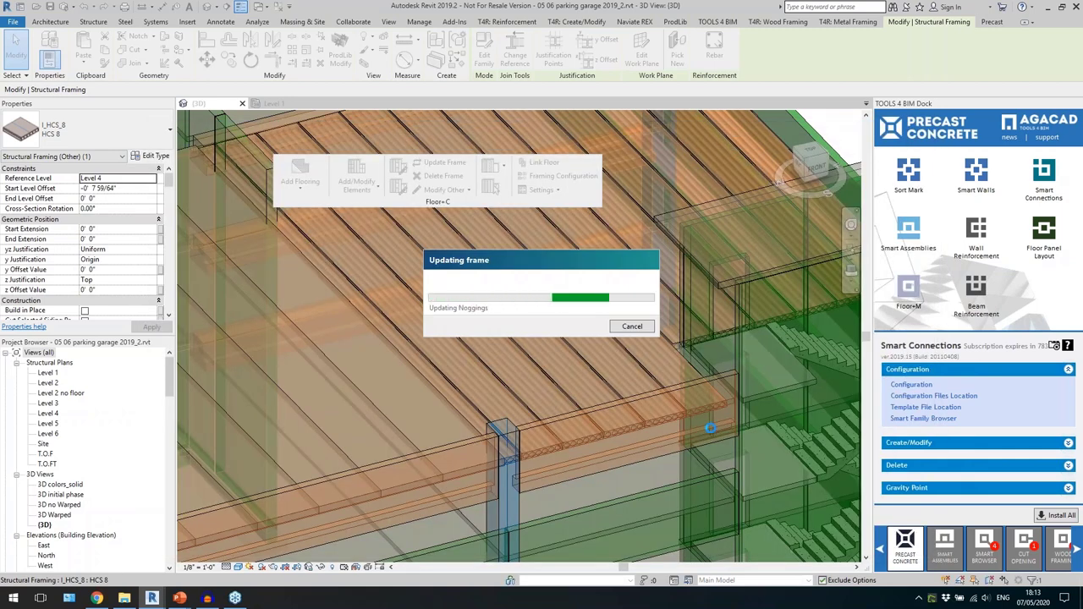
# Check the updated hollow-core slabs beside the column, including the cut profile of the narrow slab, and clear the selection.
pyautogui.click(531, 452)
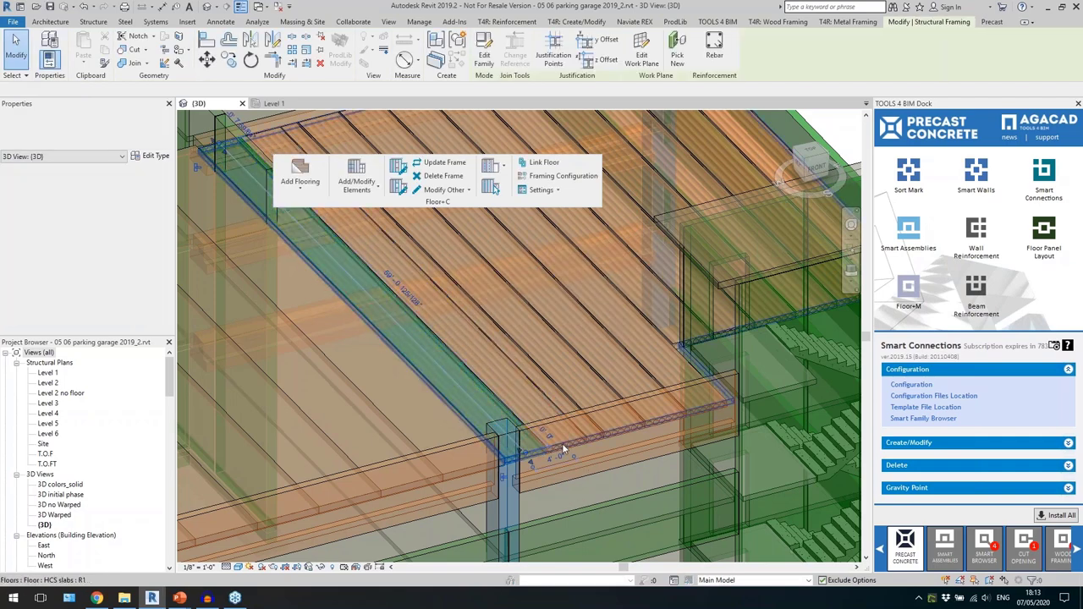
pyautogui.click(563, 448)
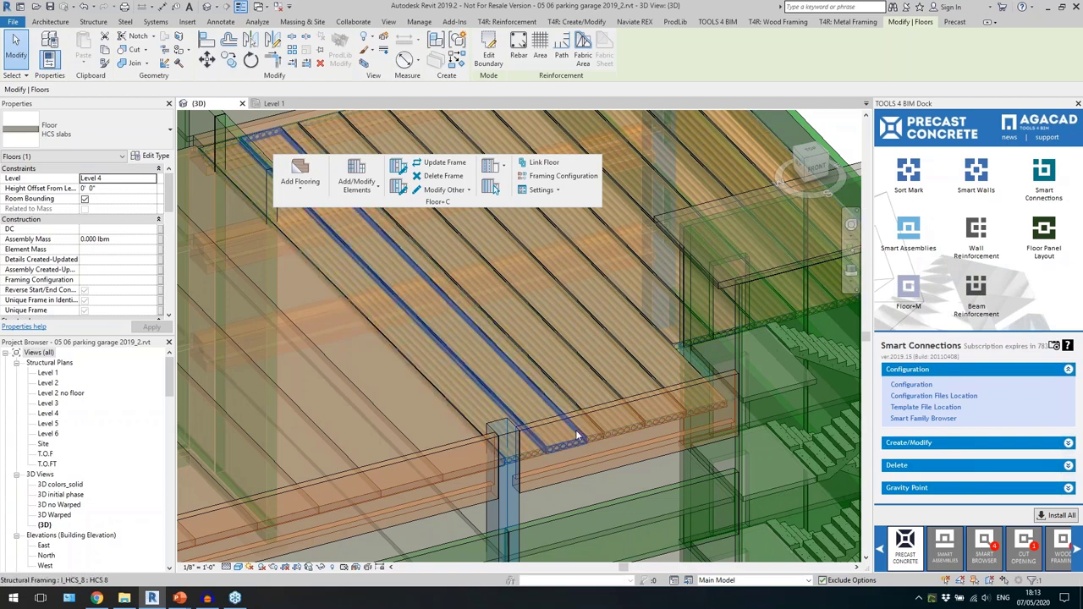
pyautogui.click(578, 436)
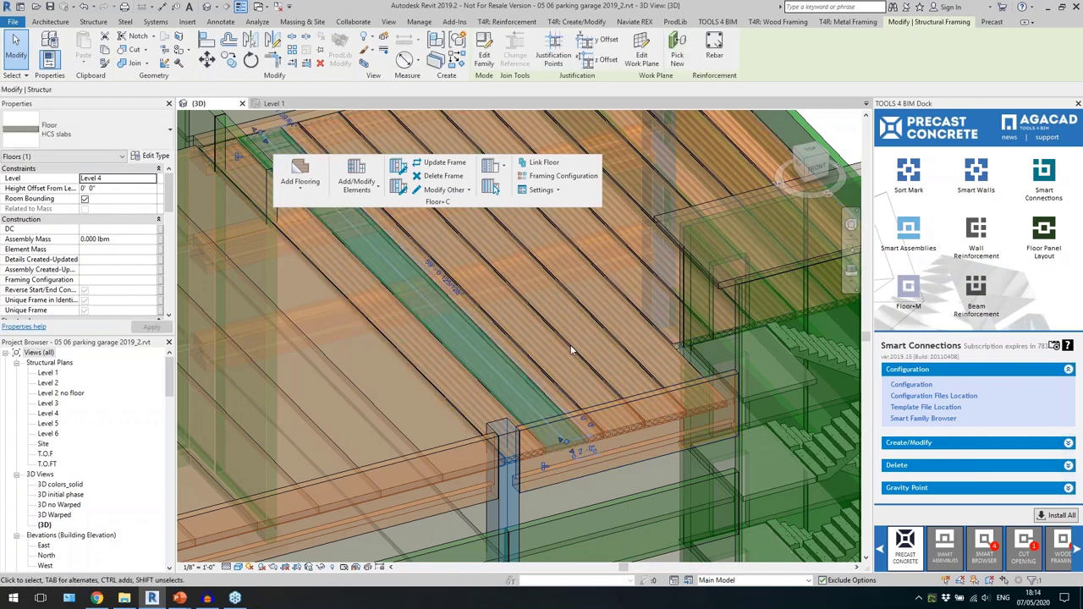
pyautogui.scroll(4, 603, 438)
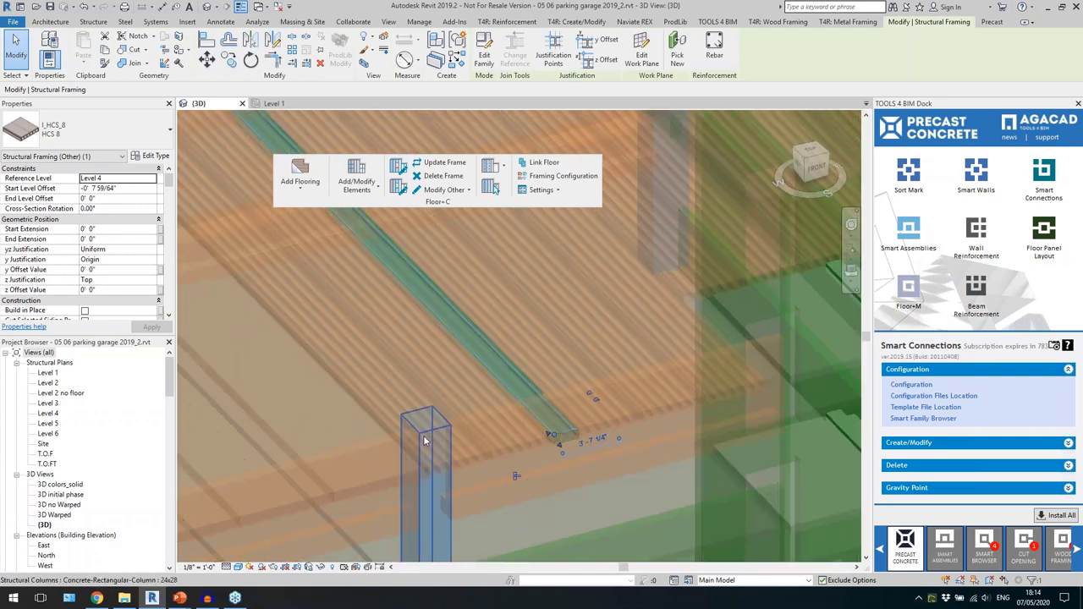
pyautogui.scroll(-2, 425, 440)
pyautogui.scroll(5, 512, 441)
pyautogui.click(525, 448)
pyautogui.scroll(2, 520, 447)
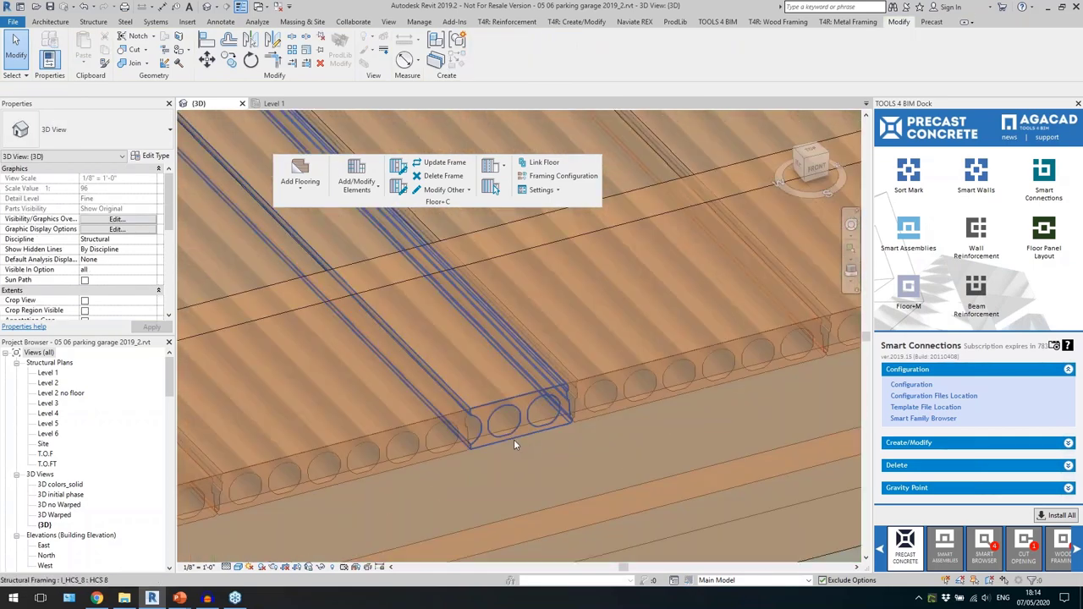
pyautogui.click(514, 441)
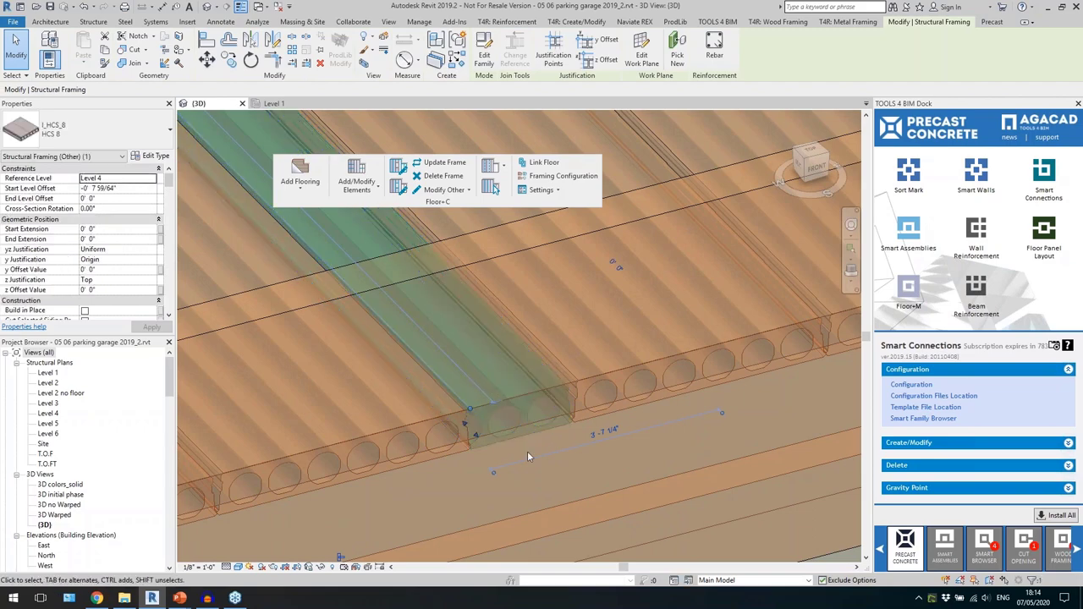
pyautogui.scroll(-5, 499, 448)
pyautogui.click(450, 455)
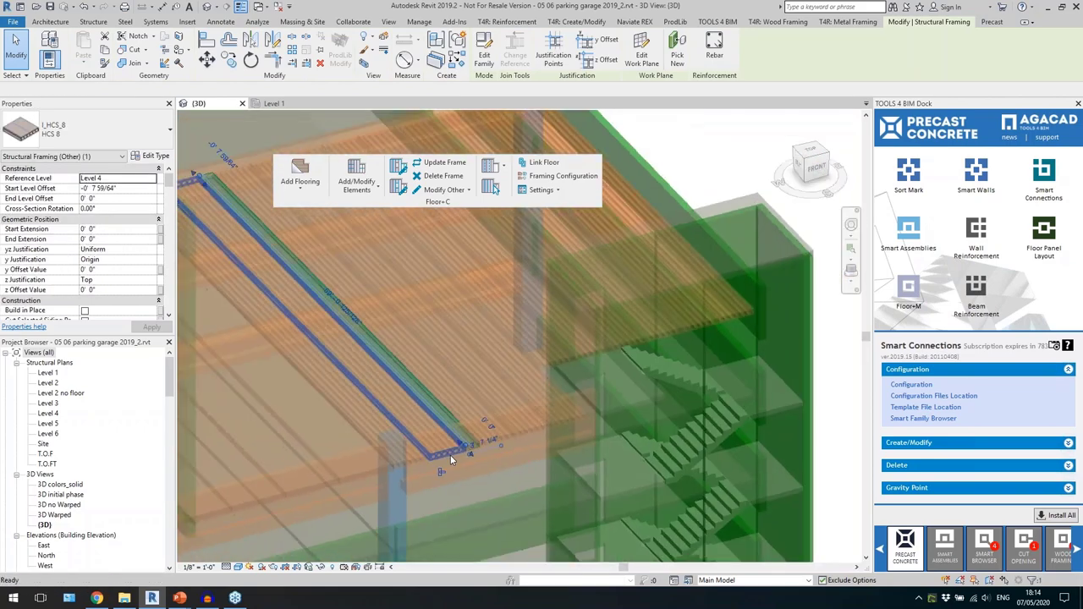
pyautogui.press('Escape')
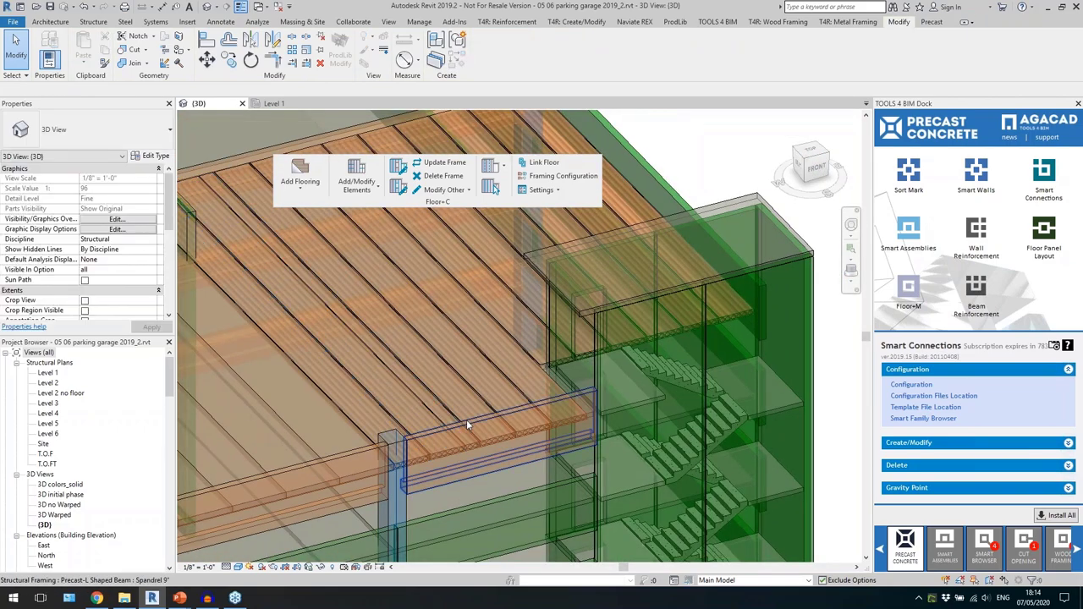
# Examine how the hollow-core slab meets the stair tower's 9" solid wall, and clear the selection.
pyautogui.click(542, 362)
pyautogui.keyDown('shift'); pyautogui.moveTo(542, 362); pyautogui.dragTo(429, 472, button='middle'); pyautogui.keyUp('shift')
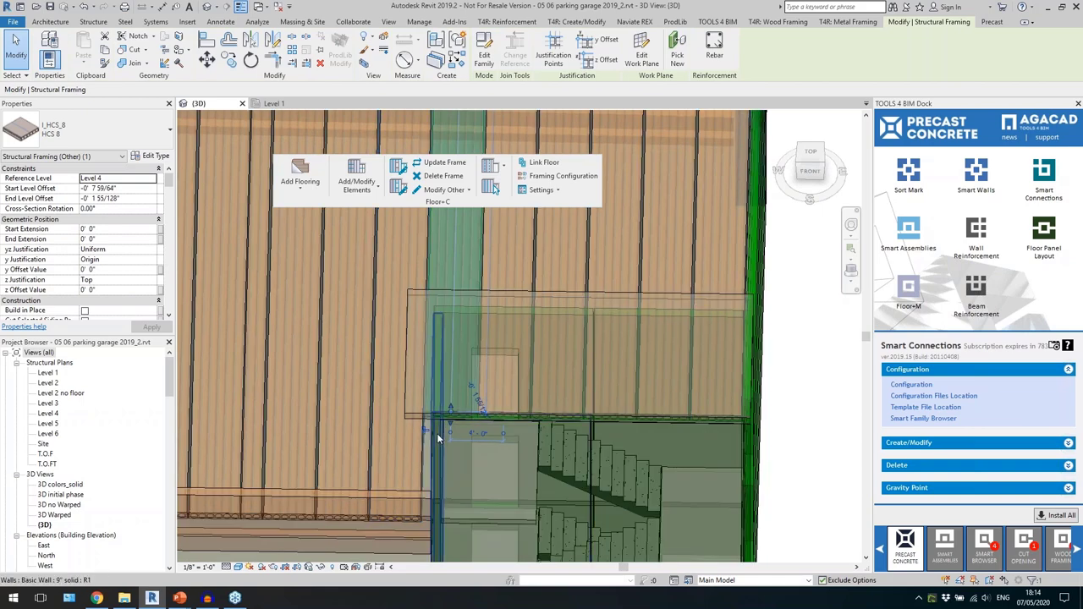
pyautogui.click(437, 433)
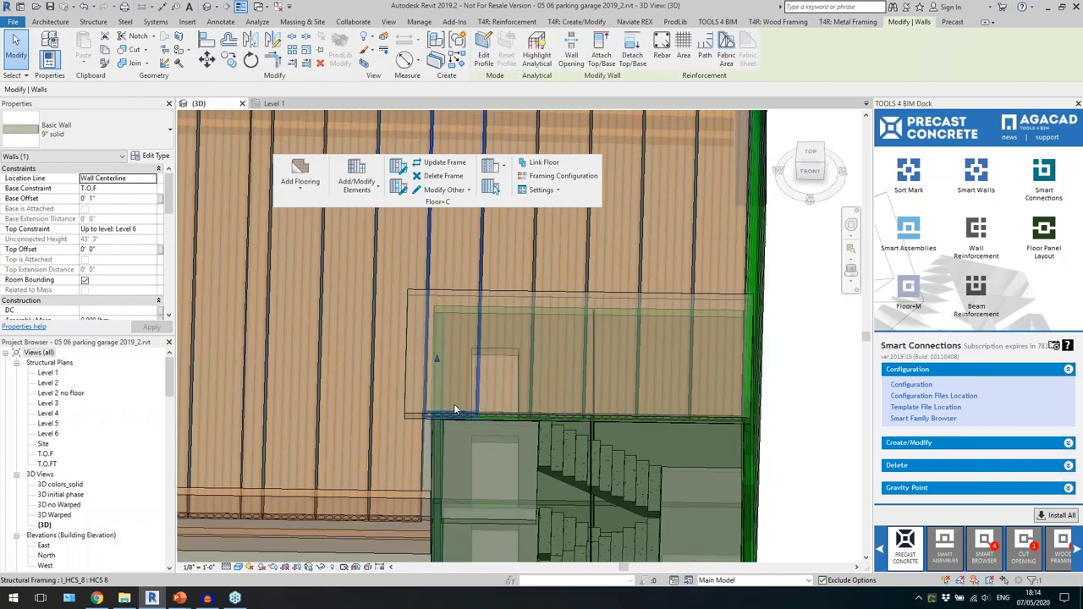
pyautogui.keyDown('shift'); pyautogui.moveTo(427, 436); pyautogui.dragTo(410, 378, button='middle'); pyautogui.keyUp('shift')
pyautogui.press('Escape')
# Open the framing configuration of the hollow-core slab by the stair tower and set its left-end custom join to three I_HCS_8 : HCS 8 elements.
pyautogui.click(410, 378)
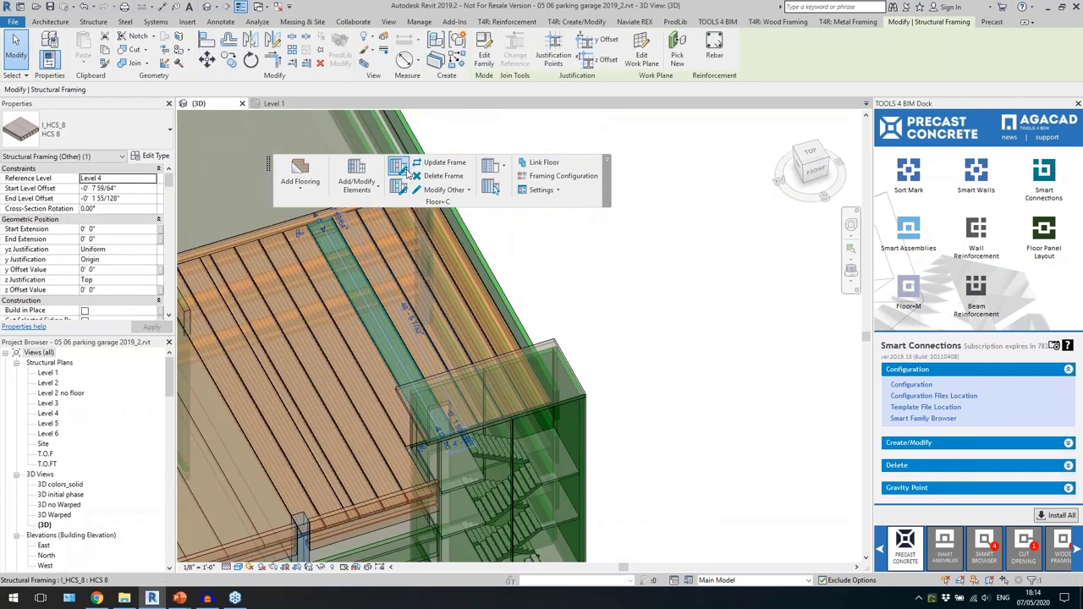
pyautogui.click(559, 175)
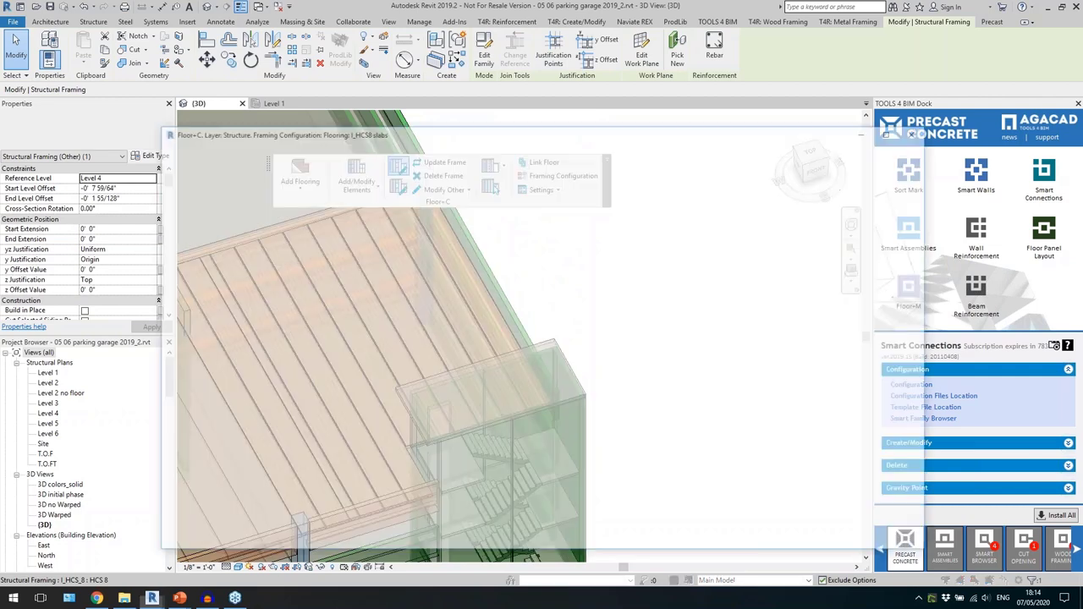
pyautogui.click(236, 271)
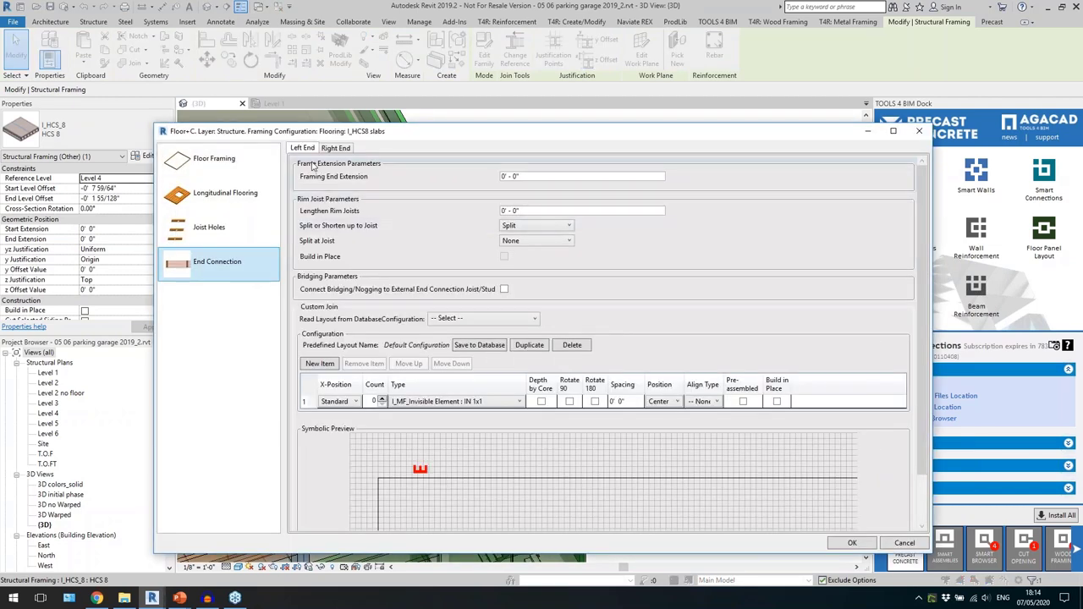
pyautogui.doubleClick(381, 398)
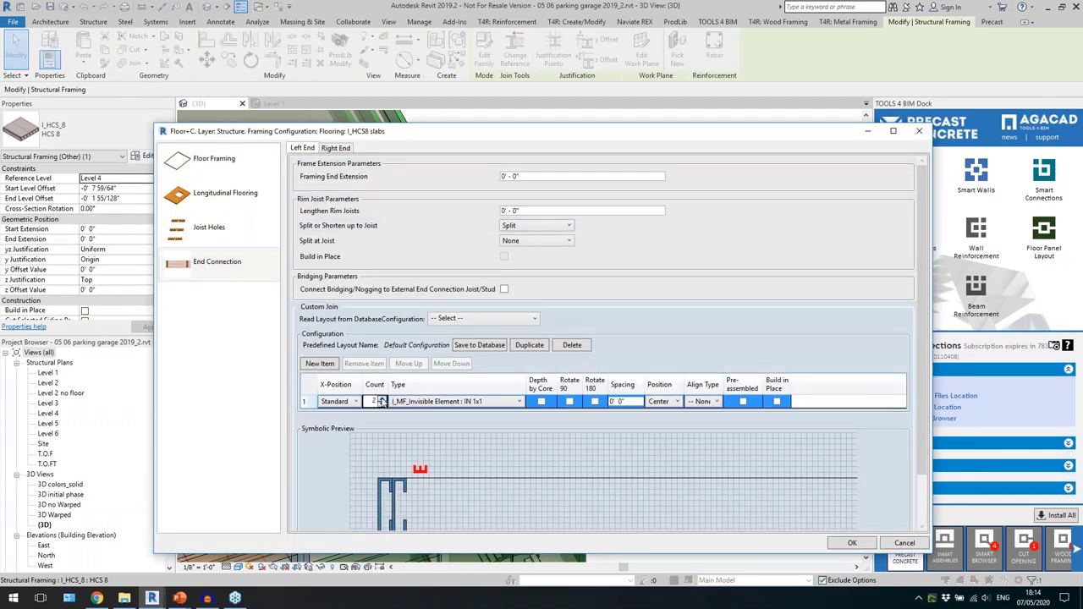
pyautogui.click(410, 403)
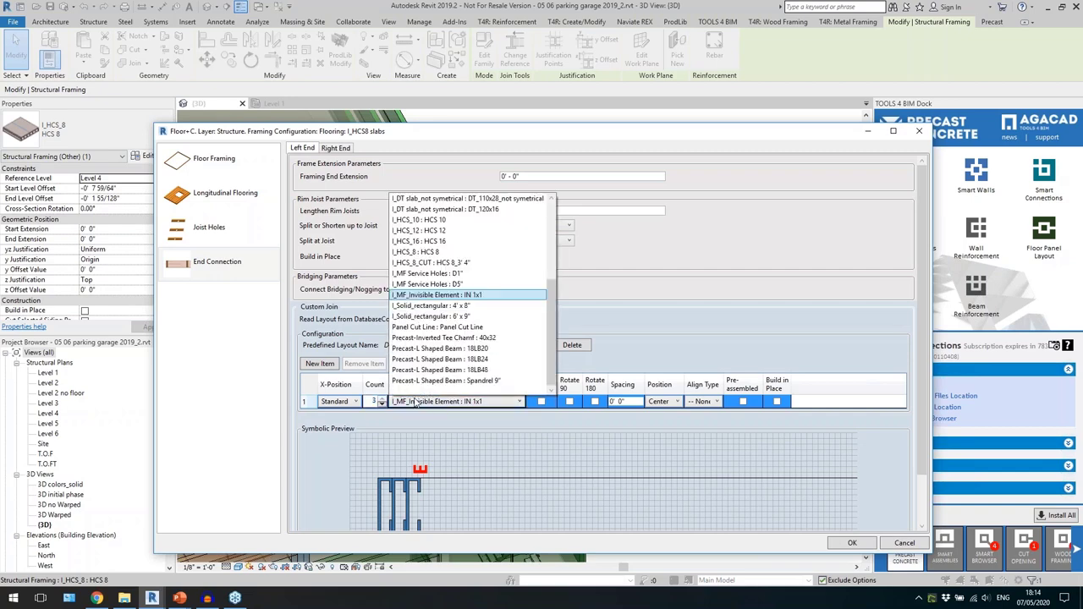
pyautogui.click(431, 252)
# Add a second left-end join item of type I_HCS_8_CUT : HCS 8_3' 4" and apply the configuration to the frame.
pyautogui.click(326, 365)
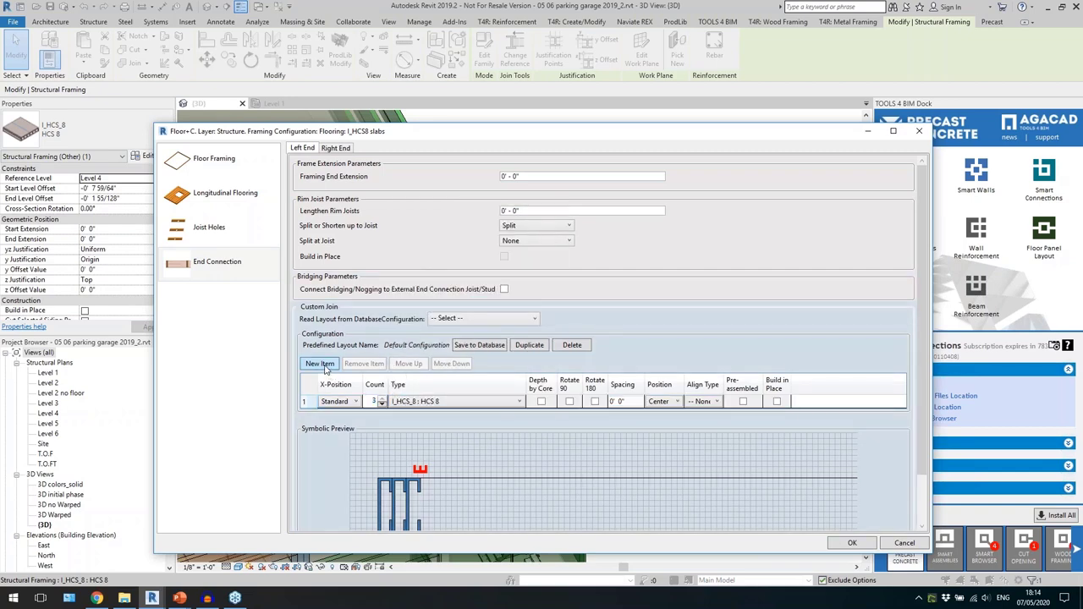
pyautogui.click(411, 415)
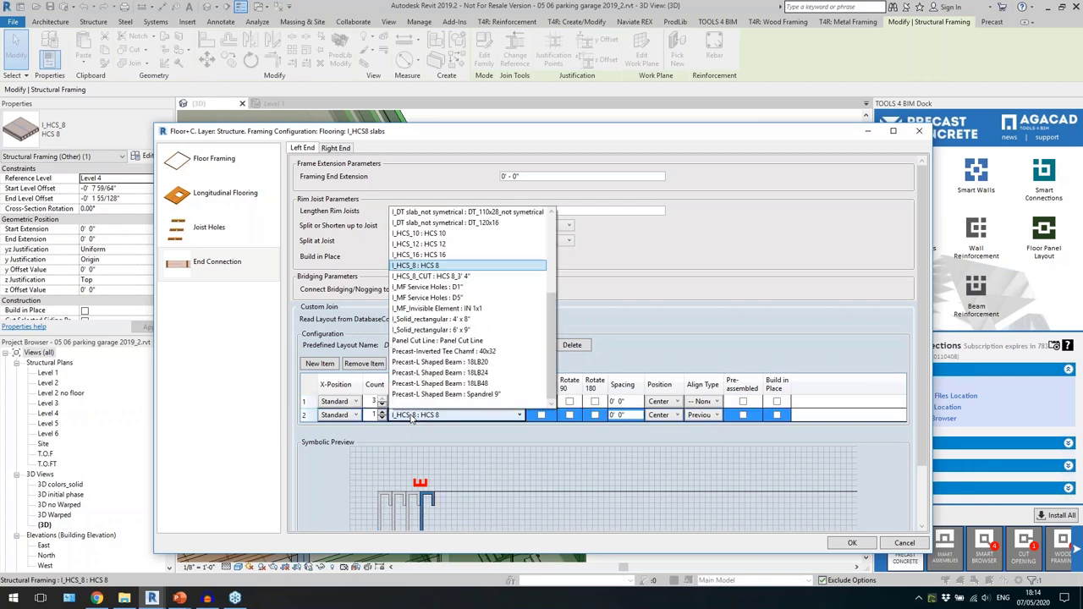
pyautogui.click(425, 277)
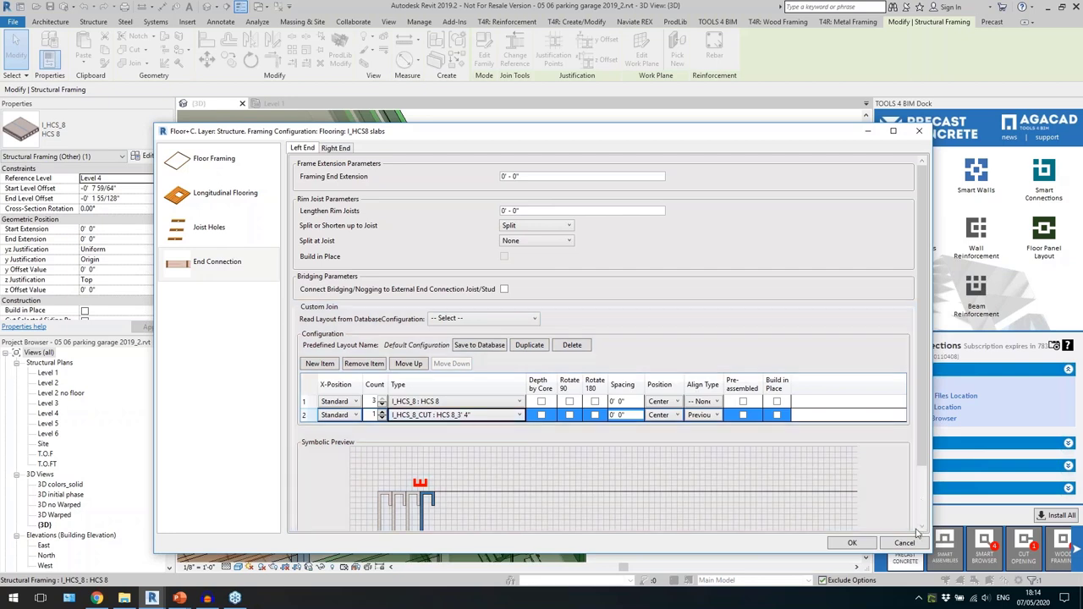
pyautogui.click(851, 543)
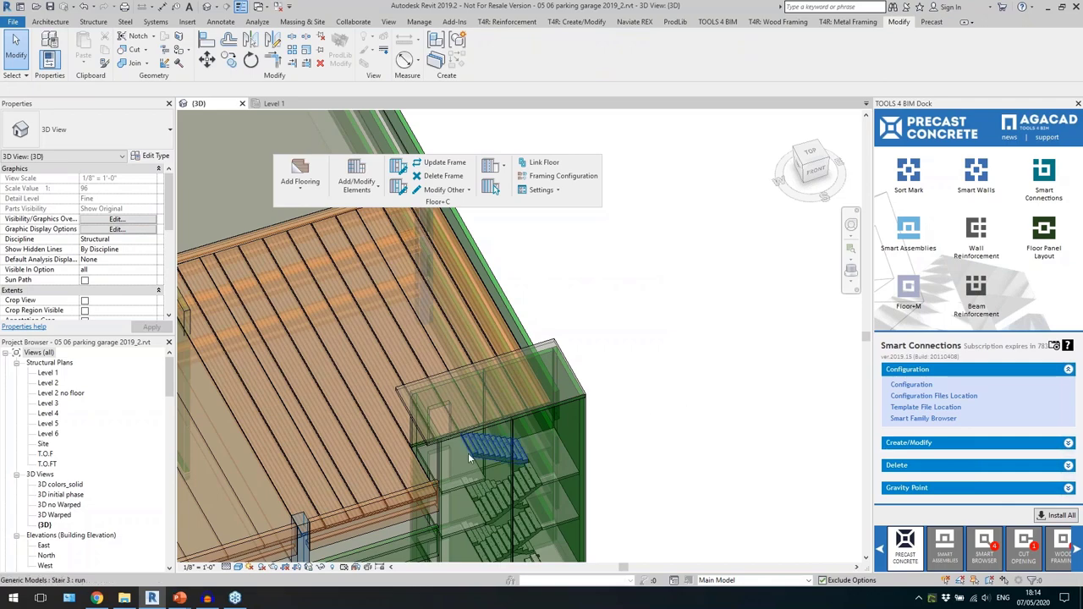
# Check the cut slab and the neighbouring hollow-core slabs around the stair tower, and clear the selection.
pyautogui.scroll(5, 468, 452)
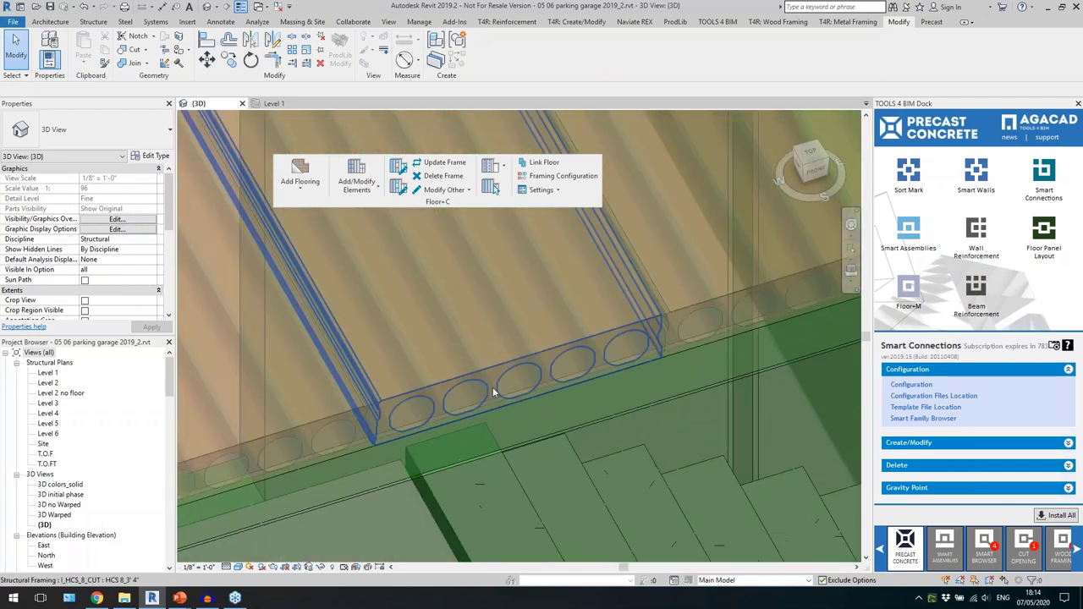
pyautogui.click(497, 389)
pyautogui.keyDown('shift'); pyautogui.moveTo(512, 441); pyautogui.dragTo(449, 447, button='middle'); pyautogui.keyUp('shift')
pyautogui.scroll(-3, 643, 314)
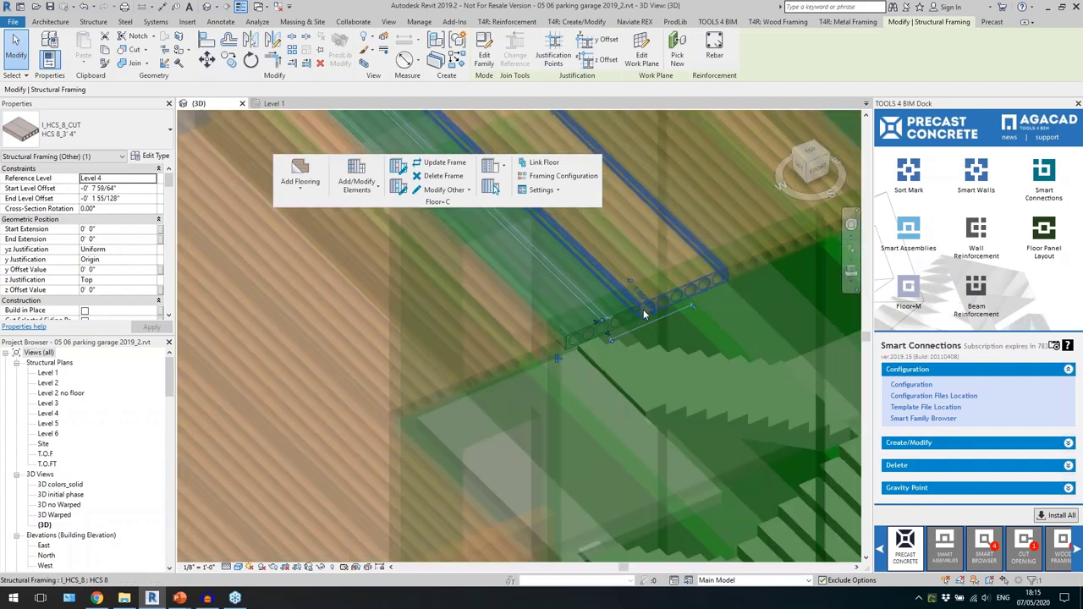
pyautogui.keyDown('shift'); pyautogui.moveTo(643, 315); pyautogui.dragTo(440, 366, button='middle'); pyautogui.keyUp('shift')
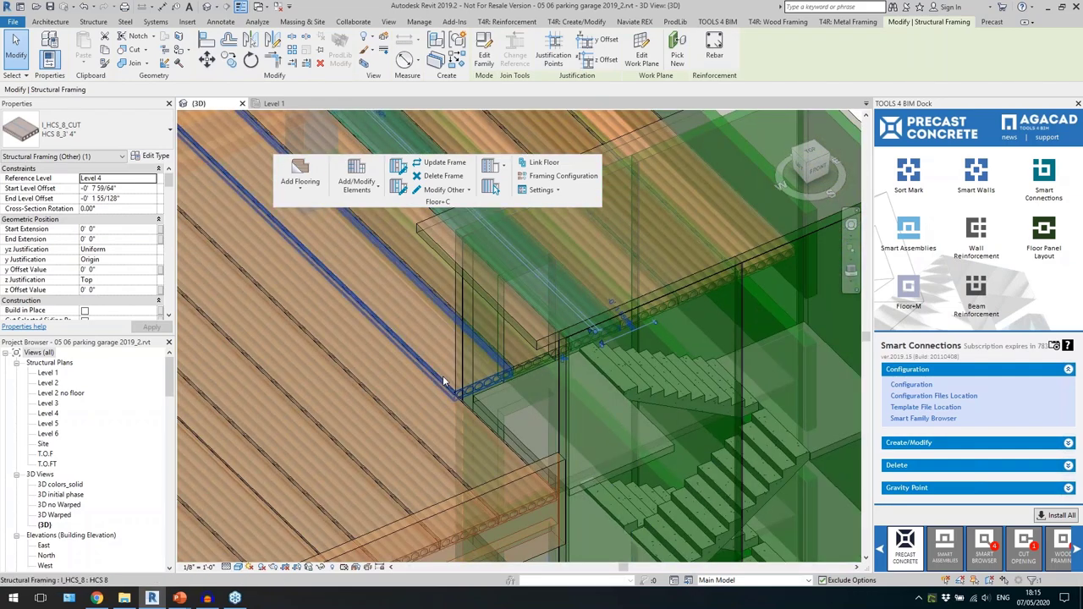
pyautogui.keyDown('shift'); pyautogui.moveTo(550, 335); pyautogui.dragTo(433, 379, button='middle'); pyautogui.keyUp('shift')
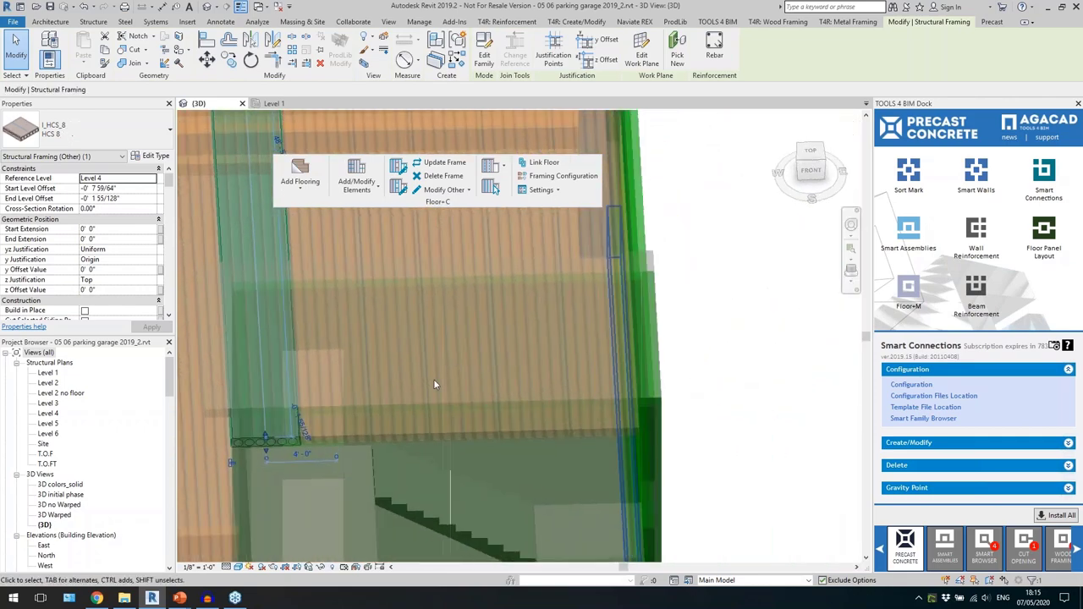
pyautogui.scroll(-2, 434, 379)
pyautogui.keyDown('shift'); pyautogui.moveTo(406, 430); pyautogui.dragTo(360, 461, button='middle'); pyautogui.keyUp('shift')
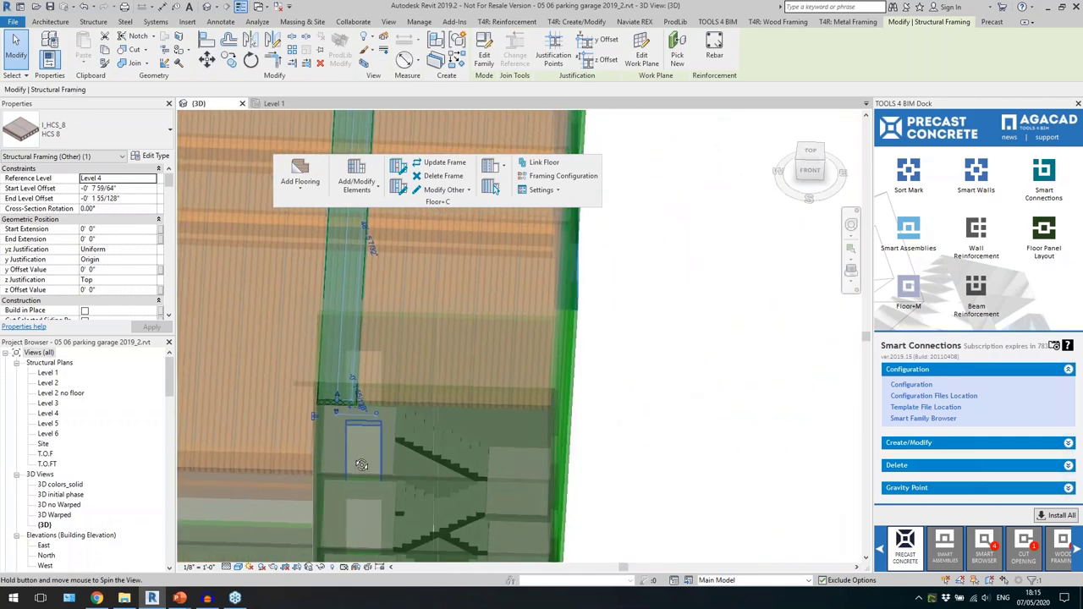
pyautogui.click(297, 444)
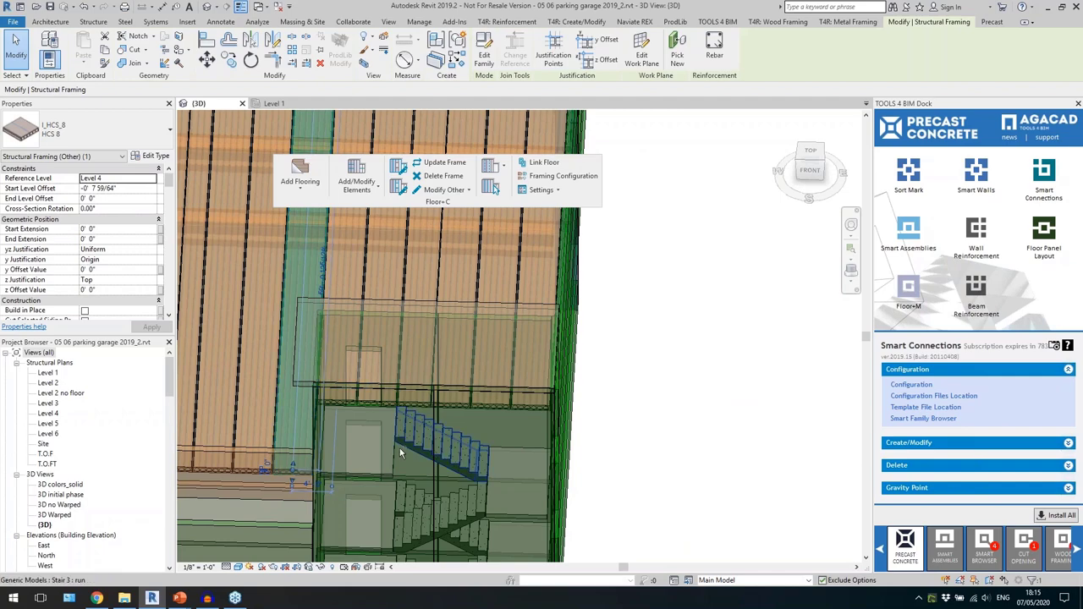
pyautogui.keyDown('shift'); pyautogui.moveTo(399, 448); pyautogui.dragTo(530, 413, button='middle'); pyautogui.keyUp('shift')
pyautogui.scroll(-2, 594, 387)
pyautogui.press('Escape')
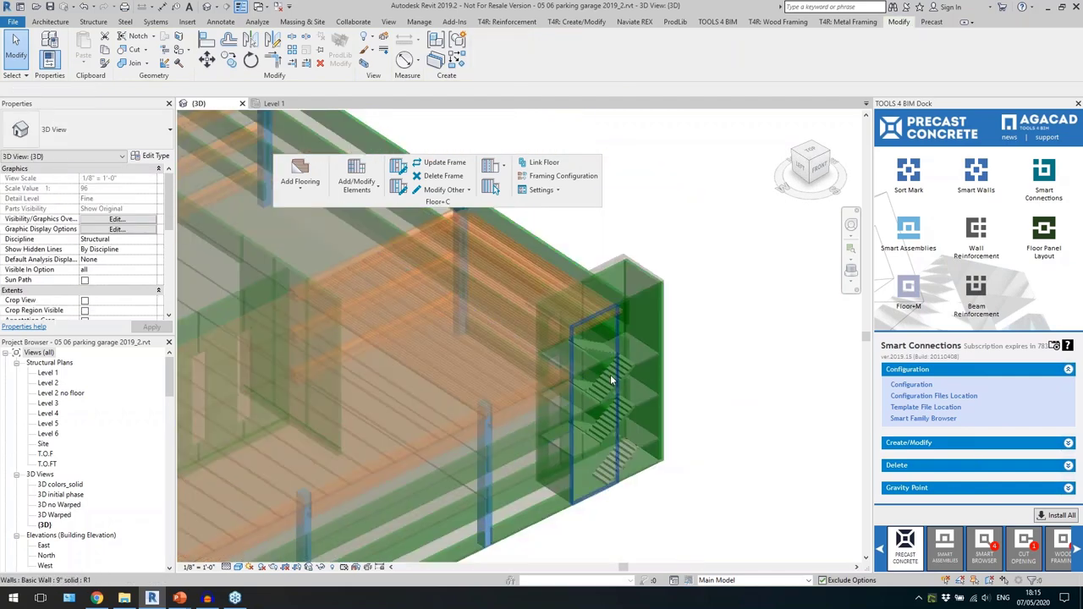
# Open the boundary of the Level 4 DT slabs floor for editing and split its long outer edge near the middle column.
pyautogui.moveTo(693, 383)
pyautogui.keyDown('shift'); pyautogui.mouseDown(button='middle')
pyautogui.moveTo(716, 386)
pyautogui.moveTo(702, 382)
pyautogui.mouseUp(button='middle'); pyautogui.keyUp('shift')
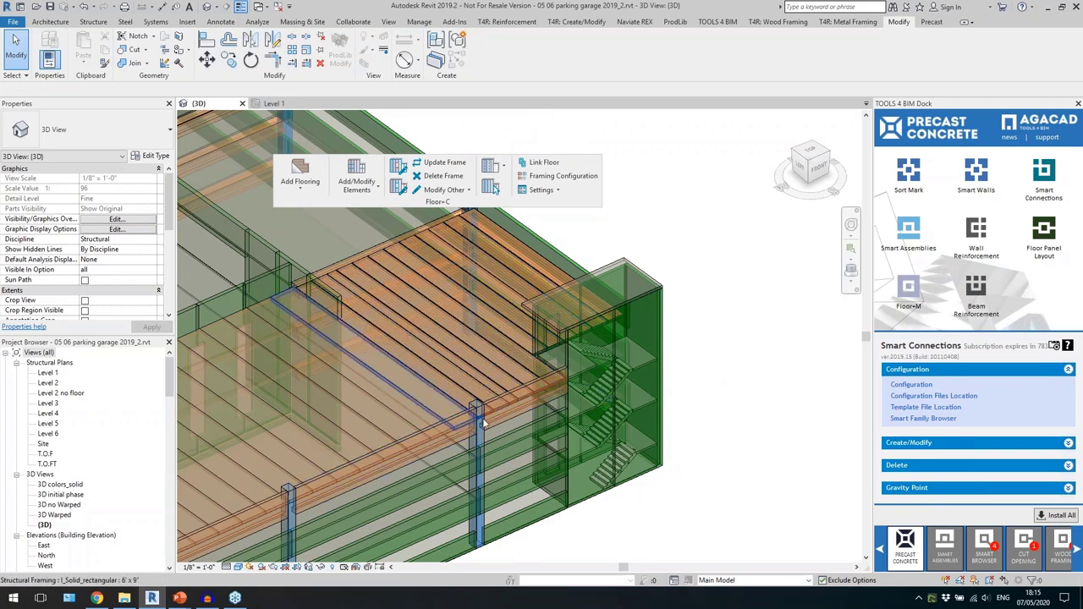
pyautogui.scroll(-2, 783, 318)
pyautogui.scroll(2, 306, 527)
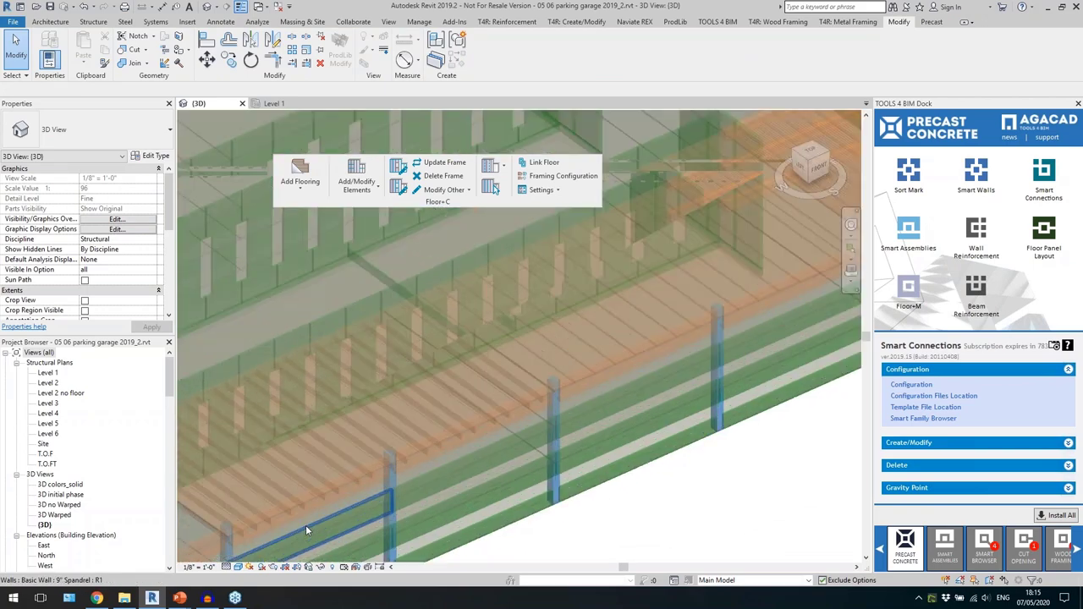
pyautogui.scroll(1, 306, 527)
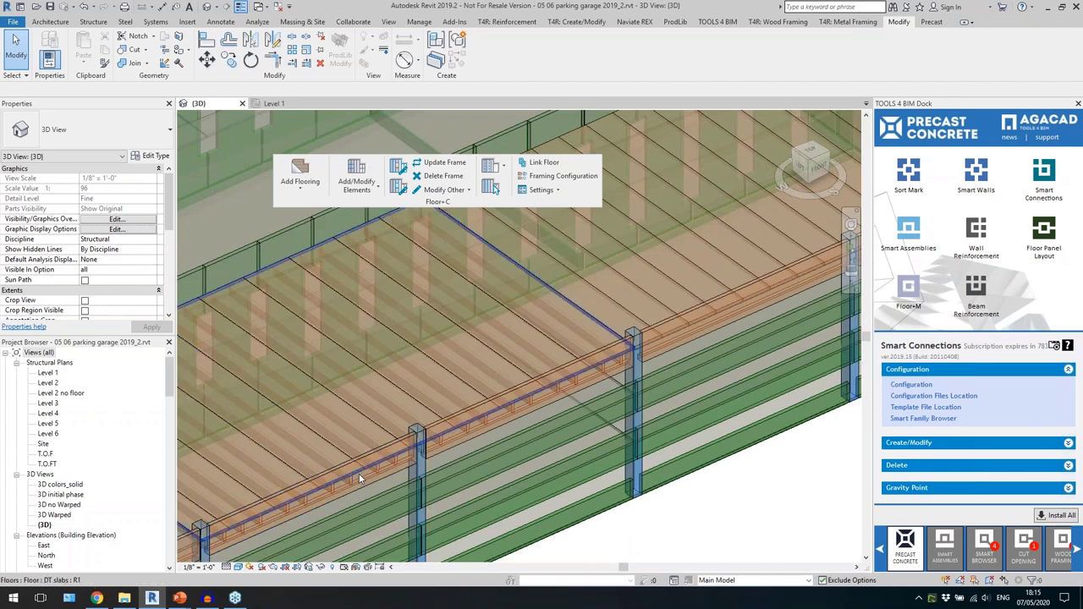
pyautogui.click(359, 474)
pyautogui.scroll(-2, 548, 399)
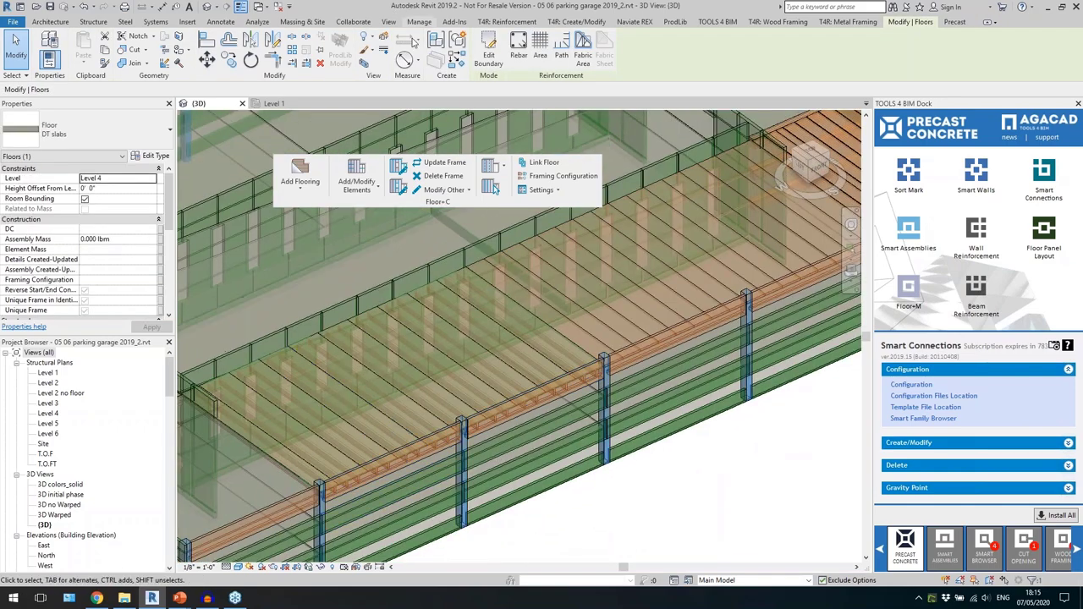
pyautogui.click(489, 58)
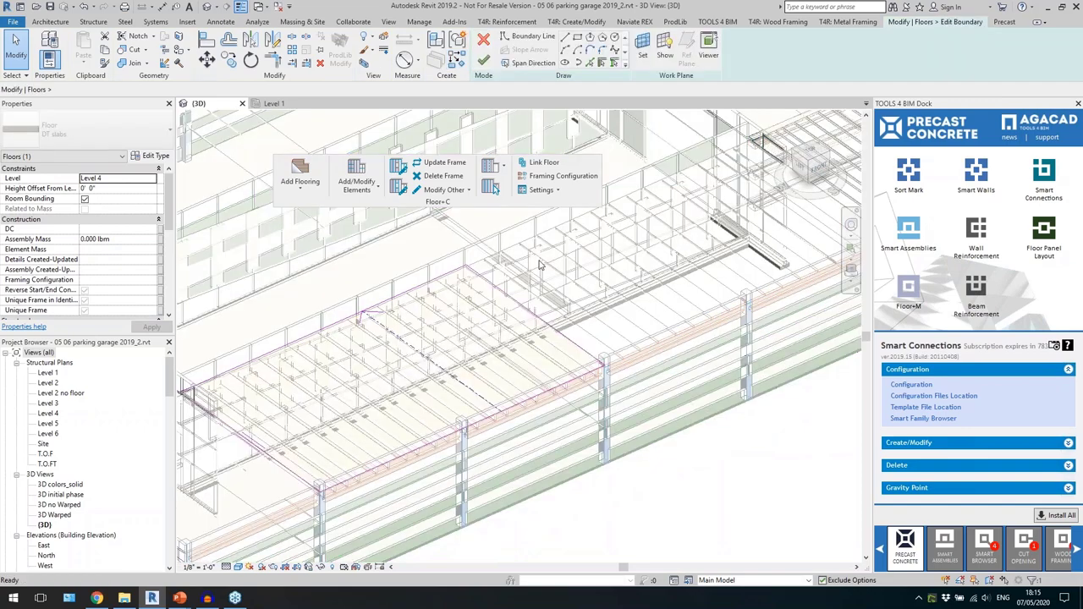
pyautogui.click(423, 447)
pyautogui.press('Escape')
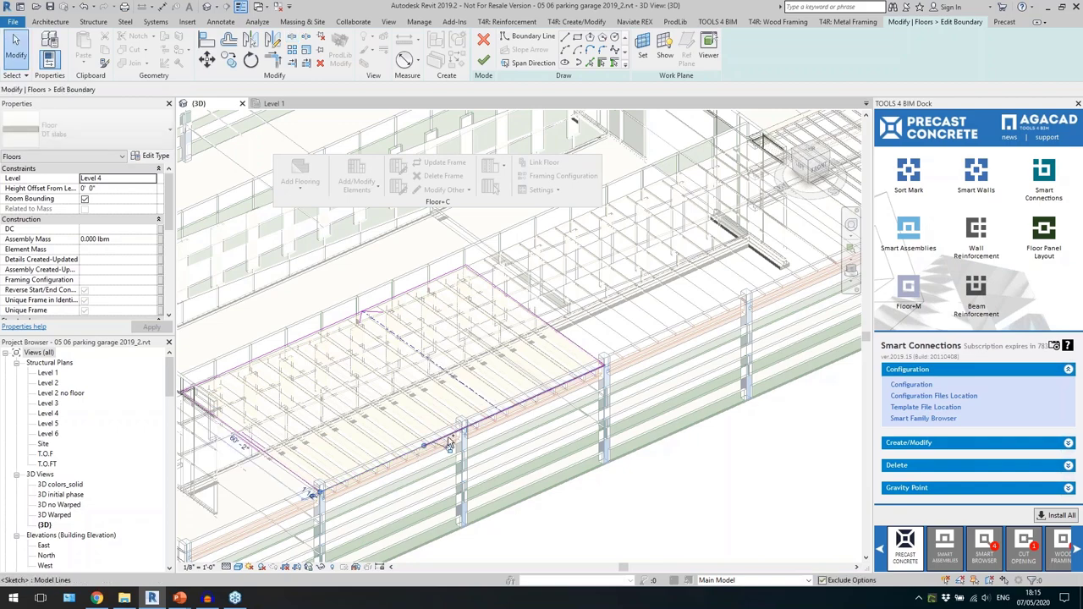
# Pull the split point of the floor's outer edge outward past the facade, finish the boundary, and update the double-tee frame.
pyautogui.click(450, 446)
pyautogui.scroll(4, 428, 448)
pyautogui.moveTo(411, 443)
pyautogui.mouseDown()
pyautogui.moveTo(404, 450)
pyautogui.moveTo(441, 465)
pyautogui.mouseUp()
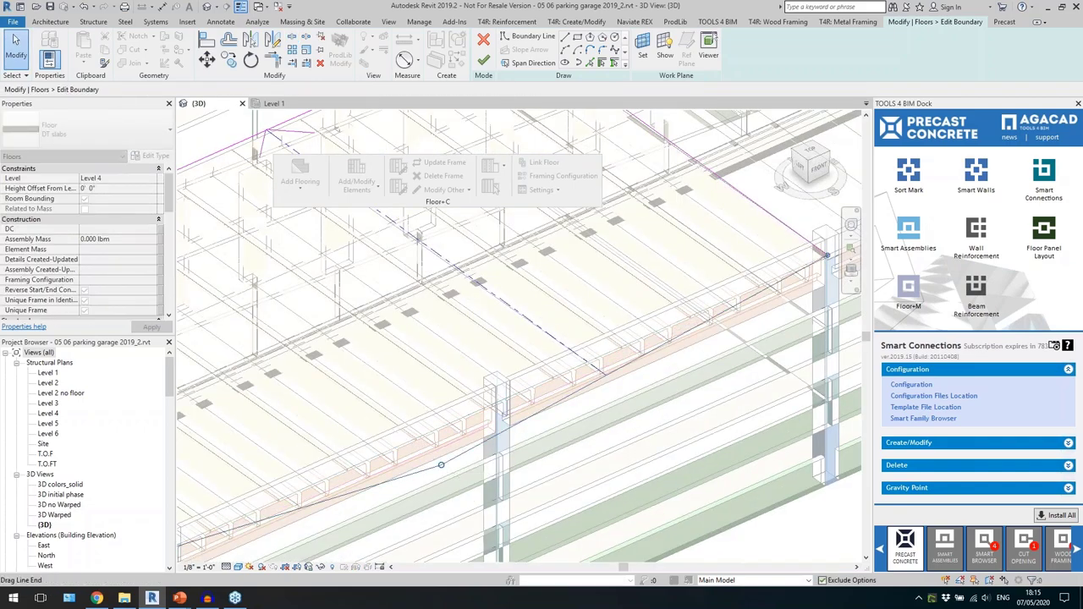
pyautogui.click(485, 62)
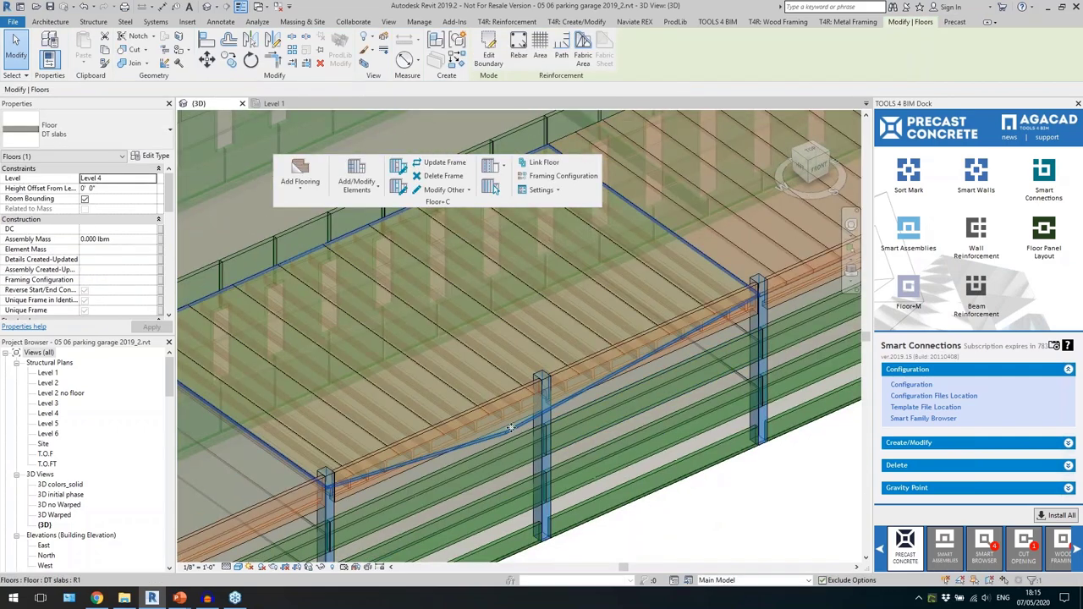
pyautogui.click(439, 162)
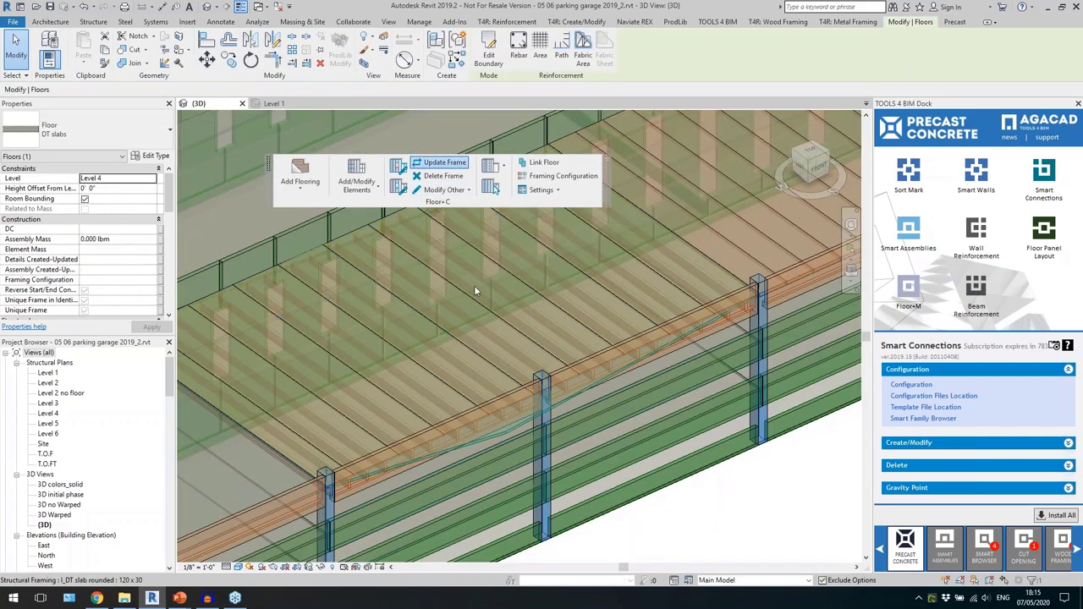
pyautogui.click(500, 364)
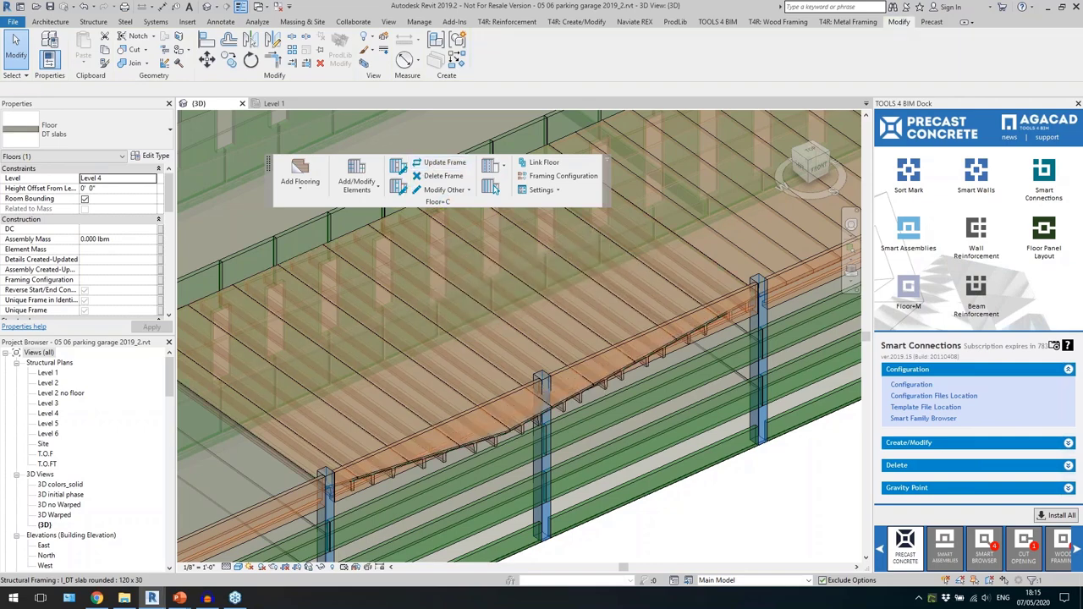
# Examine the shape of the double-tee slab ends along the bent floor edge, and clear the selection.
pyautogui.click(507, 431)
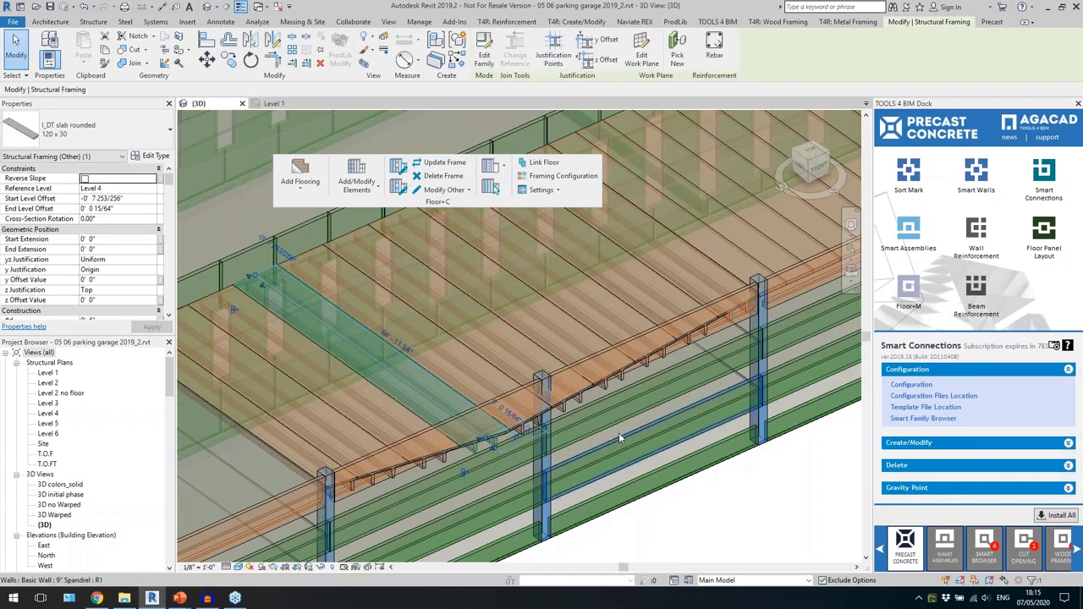
pyautogui.keyDown('shift'); pyautogui.moveTo(618, 433); pyautogui.dragTo(434, 502, button='middle'); pyautogui.keyUp('shift')
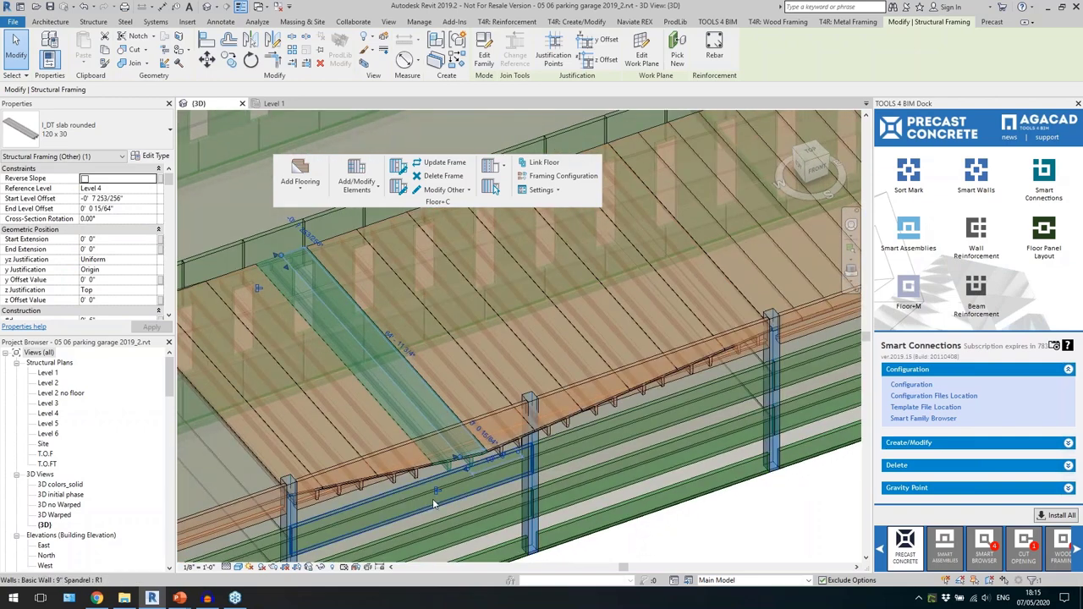
pyautogui.press('Escape')
pyautogui.scroll(3, 394, 487)
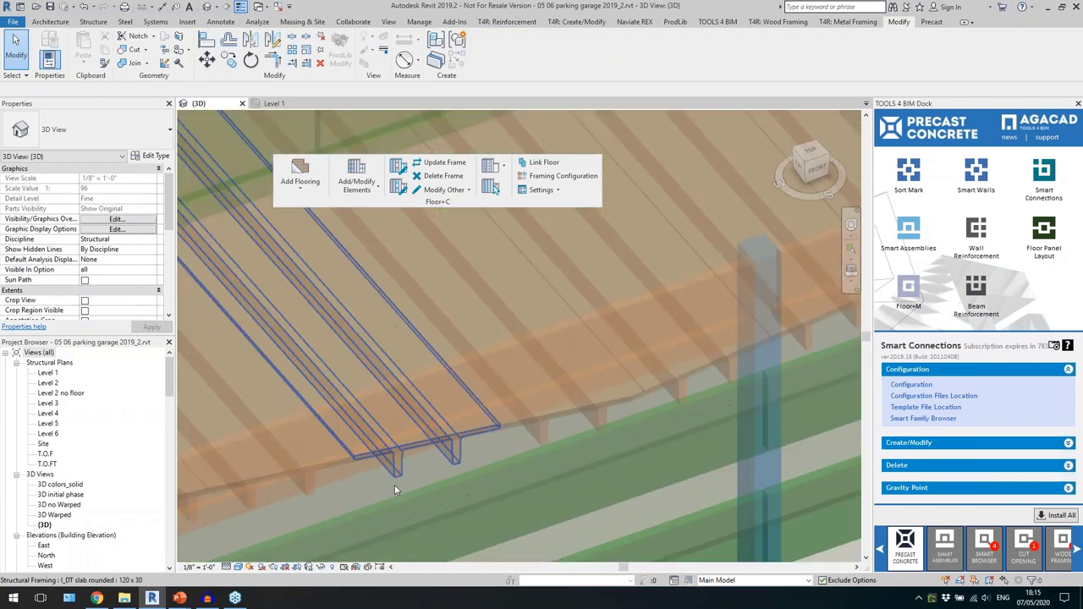
pyautogui.scroll(-3, 395, 489)
pyautogui.click(603, 426)
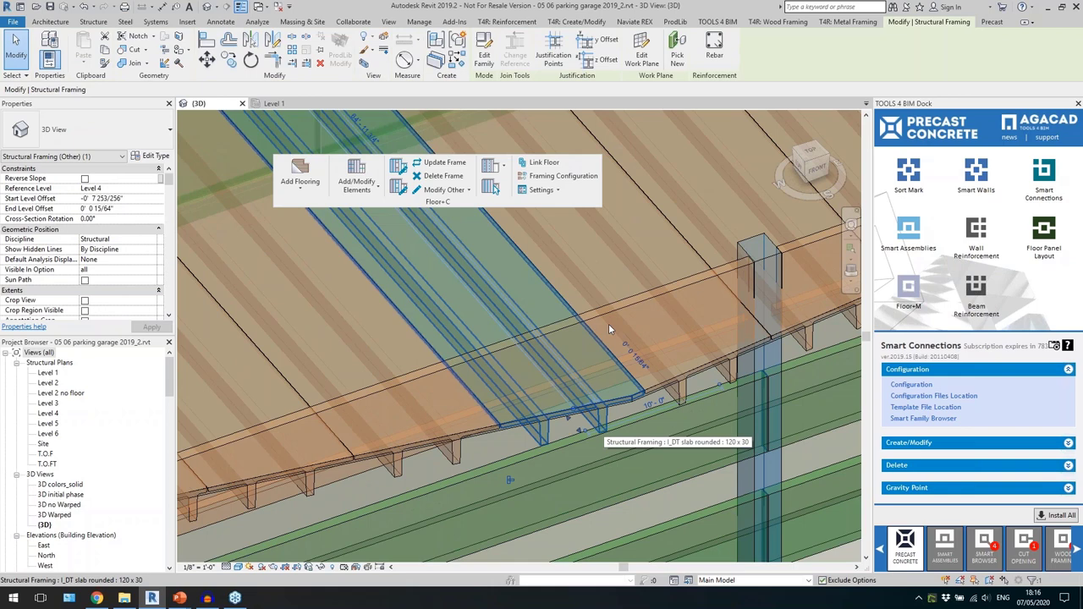
pyautogui.click(554, 190)
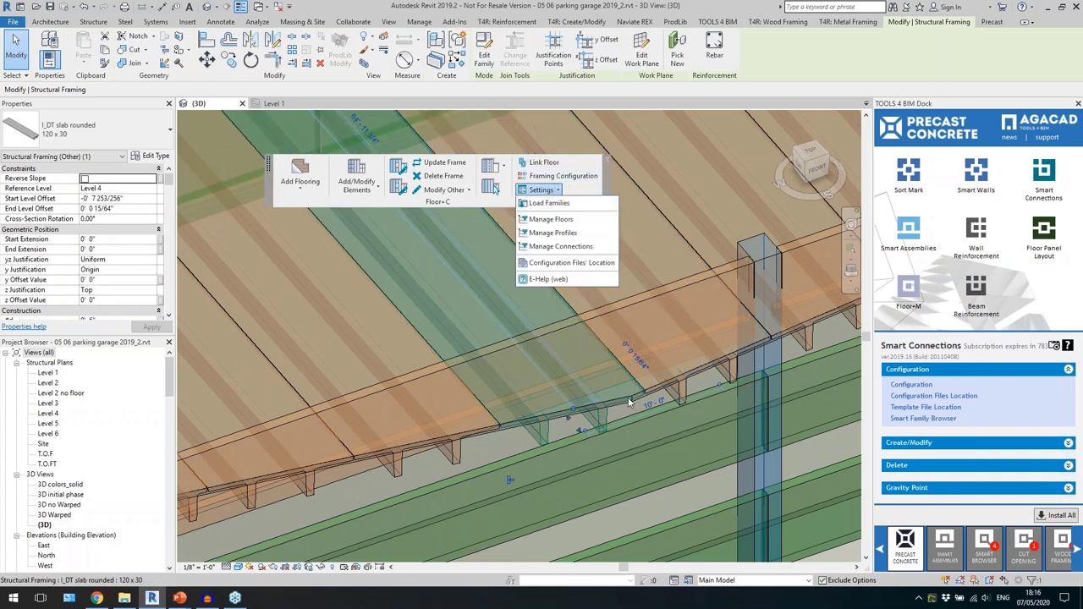
pyautogui.press('Escape')
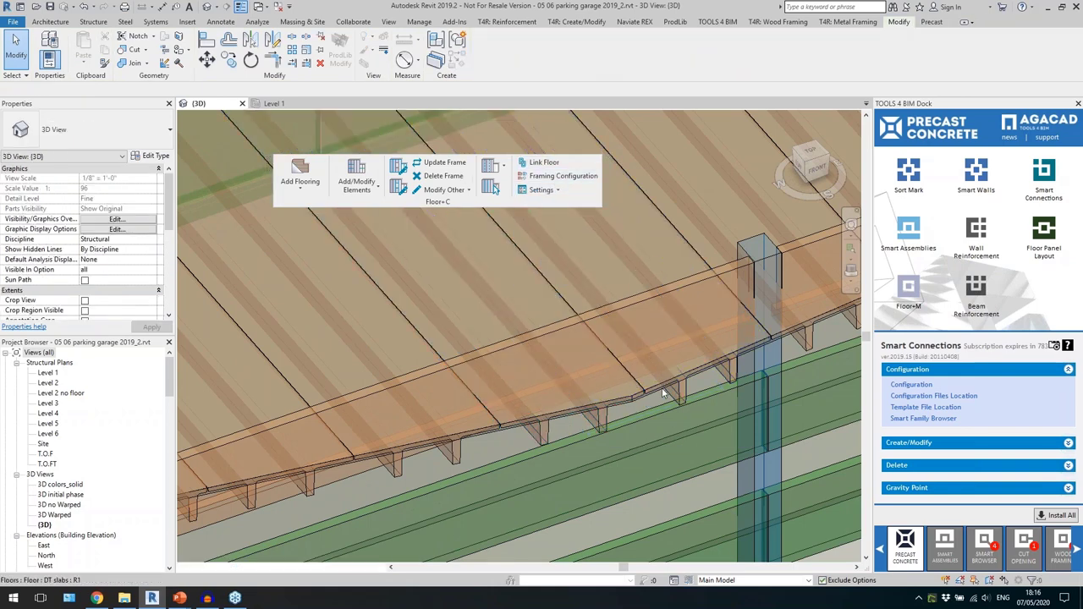
# Check the DT slabs floor and the spandrel beam at the bent edge, and select the end double-tee slab beside the column.
pyautogui.click(653, 394)
pyautogui.scroll(-1, 577, 428)
pyautogui.keyDown('shift'); pyautogui.moveTo(602, 387); pyautogui.dragTo(311, 361, button='middle'); pyautogui.keyUp('shift')
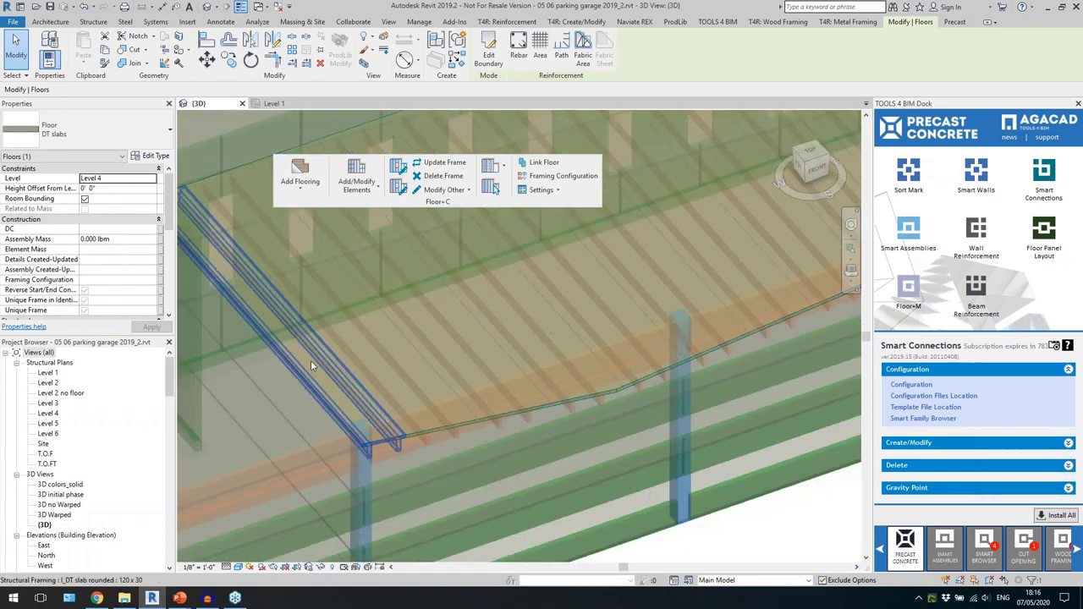
pyautogui.click(402, 456)
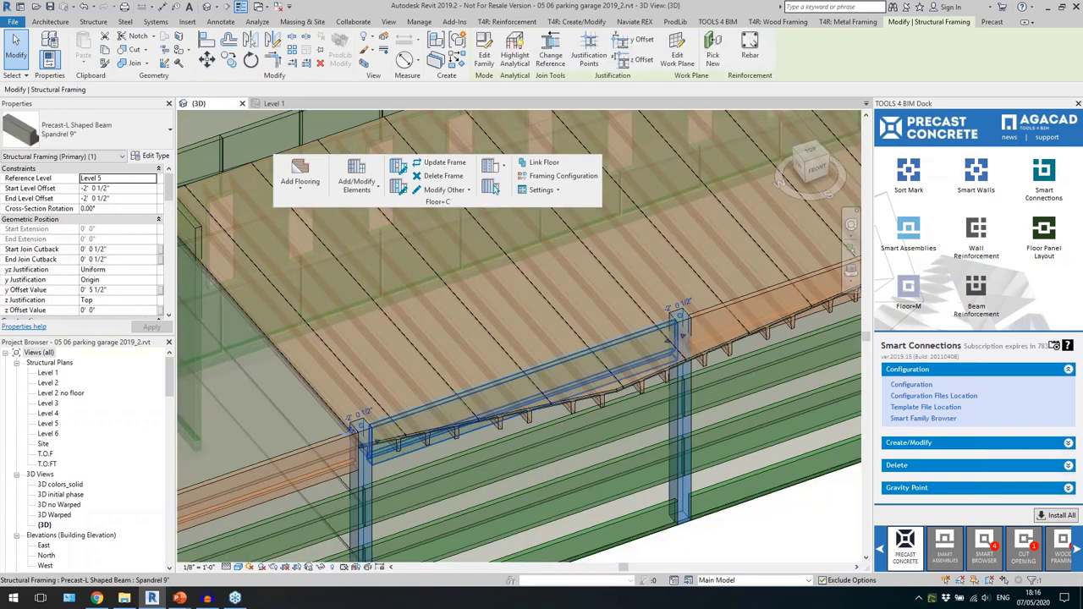
pyautogui.press('Escape')
pyautogui.click(357, 413)
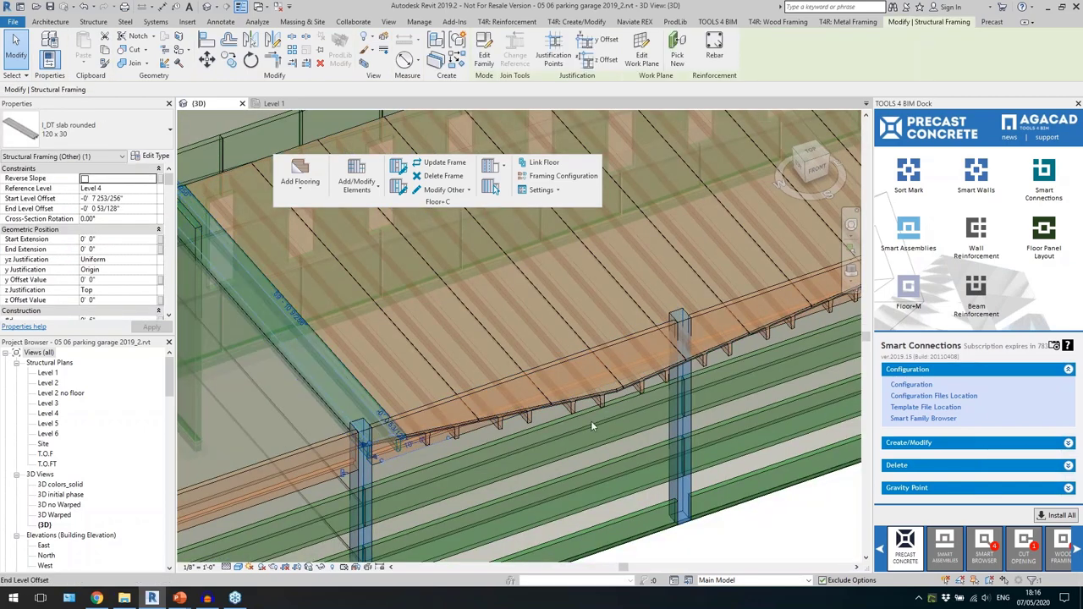
# Examine the double-tee slab ends along the bent outer edge of the Level 4 floor, and clear the selection.
pyautogui.scroll(3, 591, 396)
pyautogui.moveTo(591, 397)
pyautogui.keyDown('shift'); pyautogui.mouseDown(button='middle')
pyautogui.moveTo(612, 381)
pyautogui.moveTo(566, 440)
pyautogui.moveTo(527, 436)
pyautogui.moveTo(535, 488)
pyautogui.moveTo(532, 374)
pyautogui.moveTo(514, 425)
pyautogui.moveTo(526, 411)
pyautogui.moveTo(584, 415)
pyautogui.mouseUp(button='middle'); pyautogui.keyUp('shift')
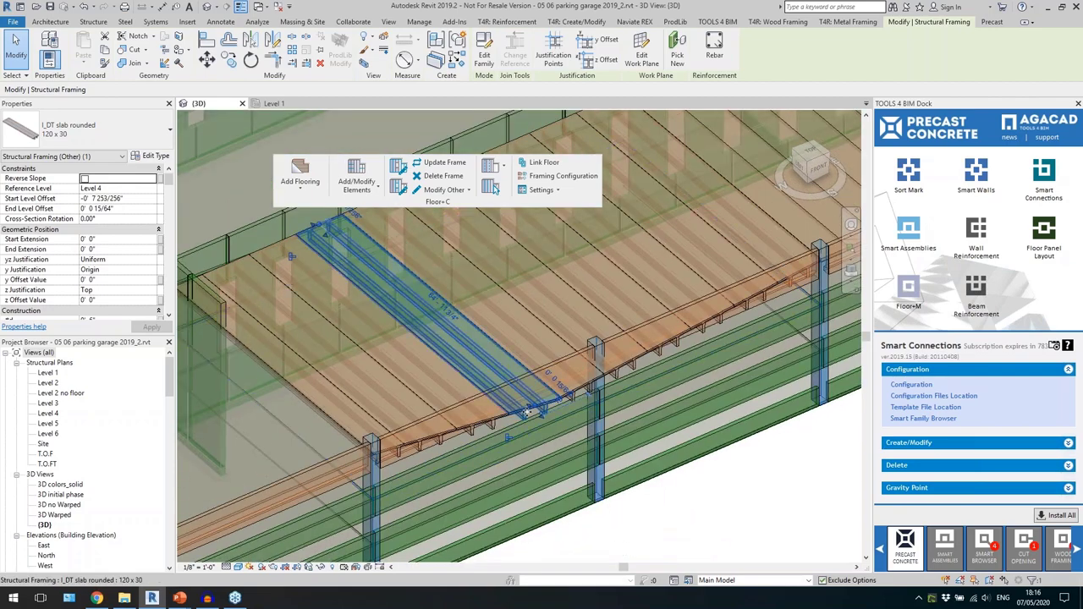
pyautogui.press('Escape')
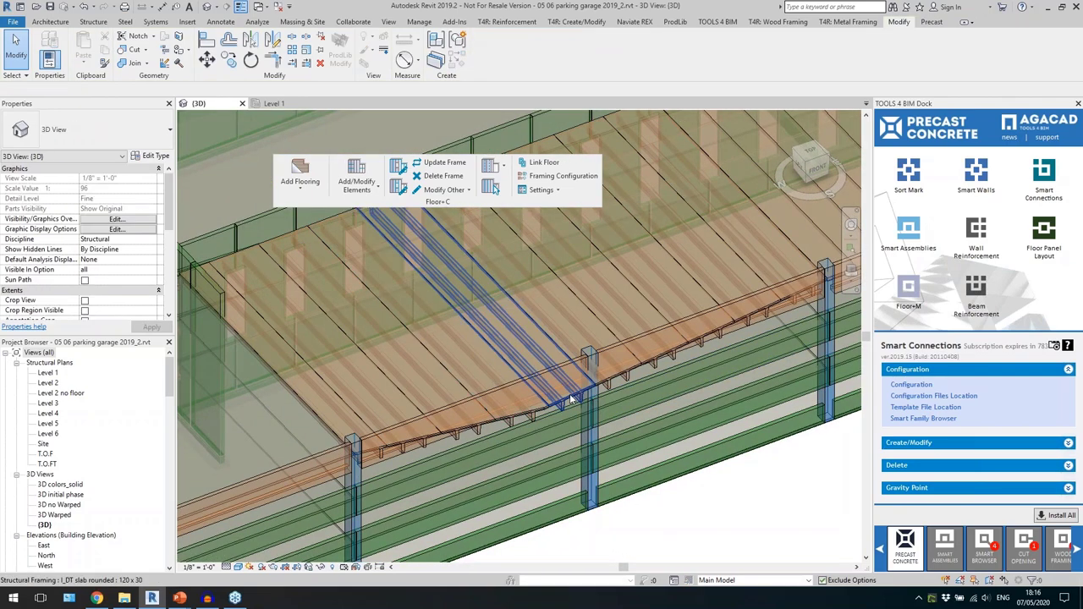
pyautogui.click(572, 397)
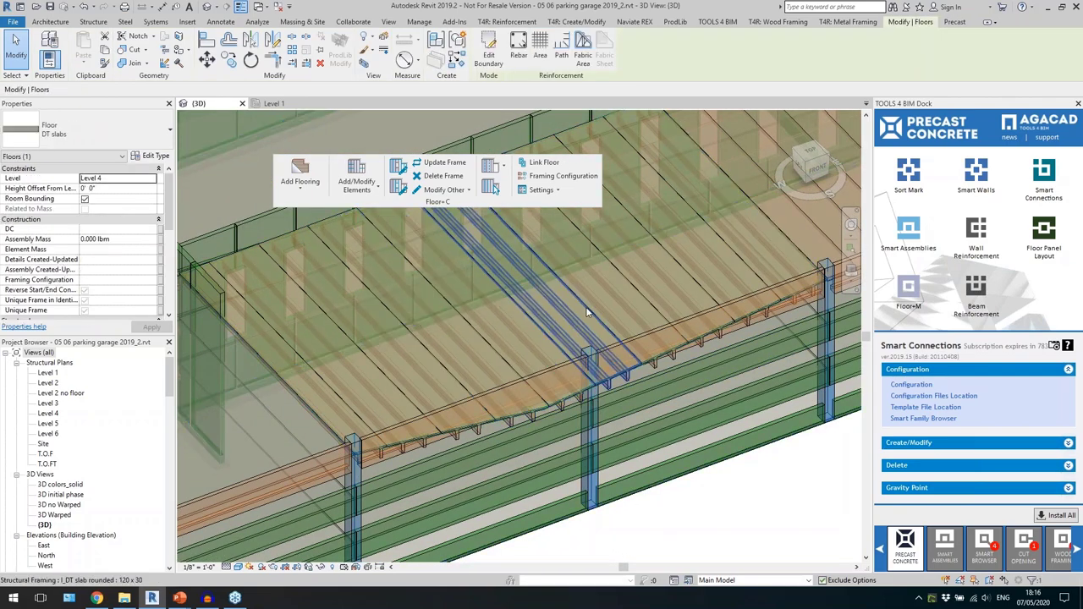
pyautogui.click(783, 504)
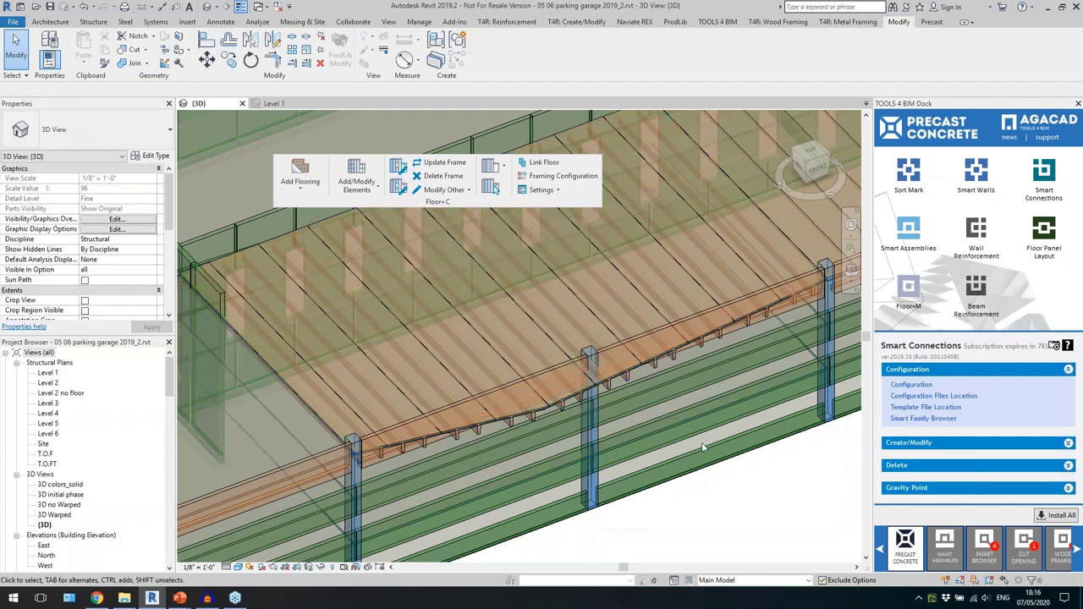
# Undo the outward bend of the Level 4 DT slabs floor's outer edge and cancel its boundary edit.
pyautogui.moveTo(701, 445); pyautogui.dragTo(644, 487, button='middle')
pyautogui.click(490, 188)
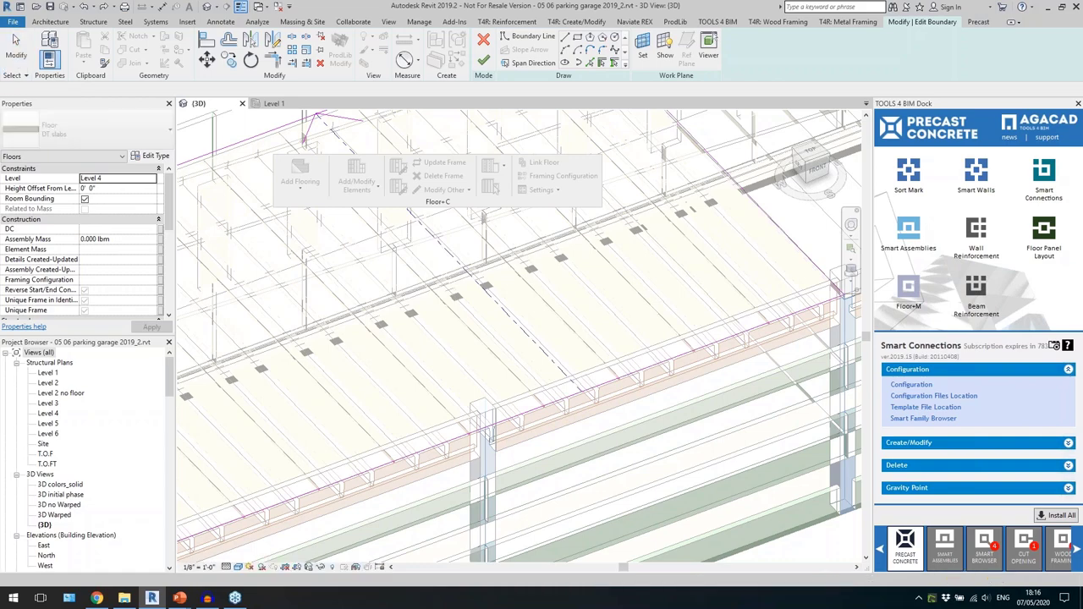
pyautogui.scroll(-3, 435, 448)
pyautogui.click(483, 39)
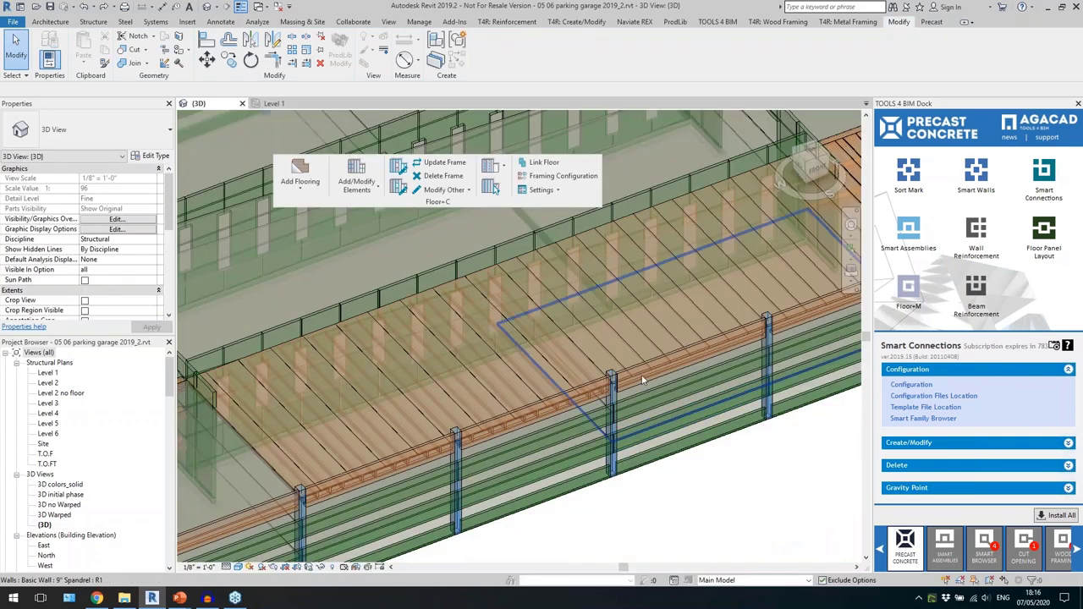
# Orient the 3D view to Structural Plan: Level 1 and tilt it to show the cropped storey in perspective from the front.
pyautogui.scroll(-3, 601, 300)
pyautogui.keyDown('shift'); pyautogui.moveTo(653, 445); pyautogui.dragTo(653, 412, button='middle'); pyautogui.keyUp('shift')
pyautogui.scroll(3, 447, 458)
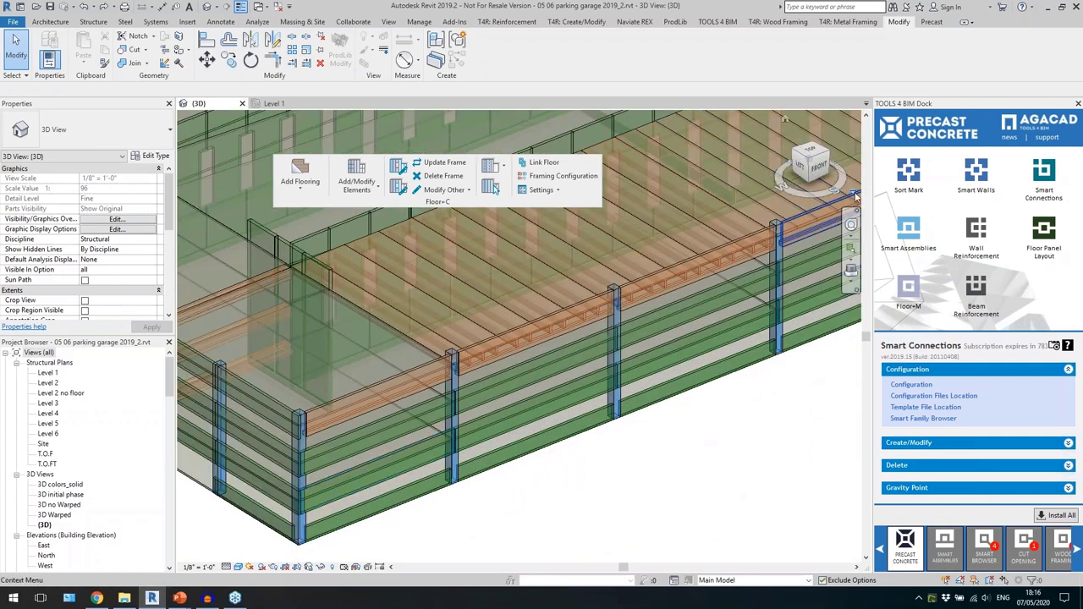
pyautogui.click(857, 197)
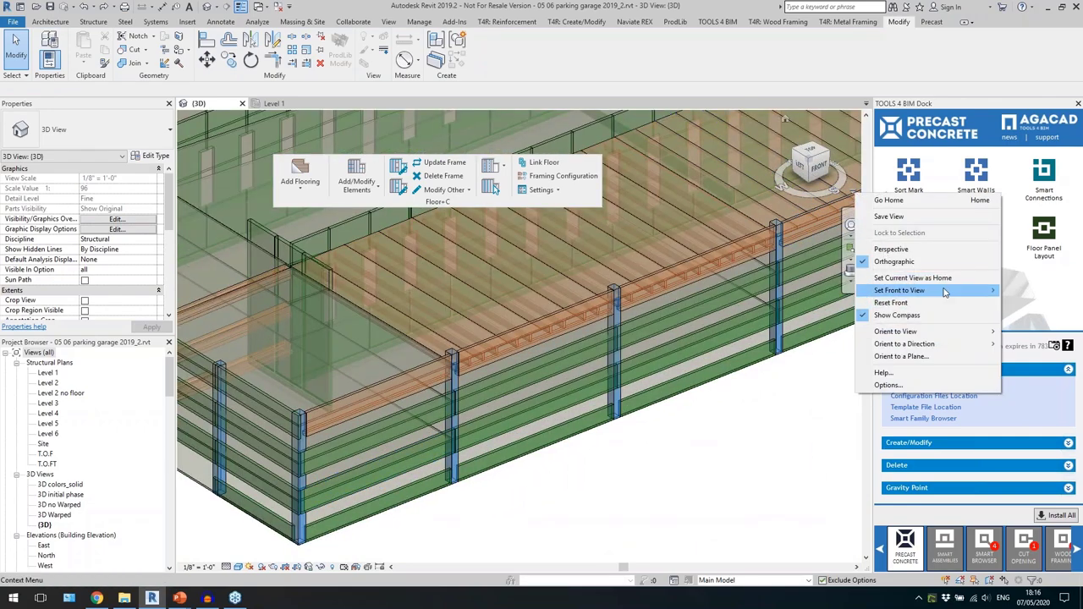
pyautogui.moveTo(946, 292)
pyautogui.moveTo(903, 335)
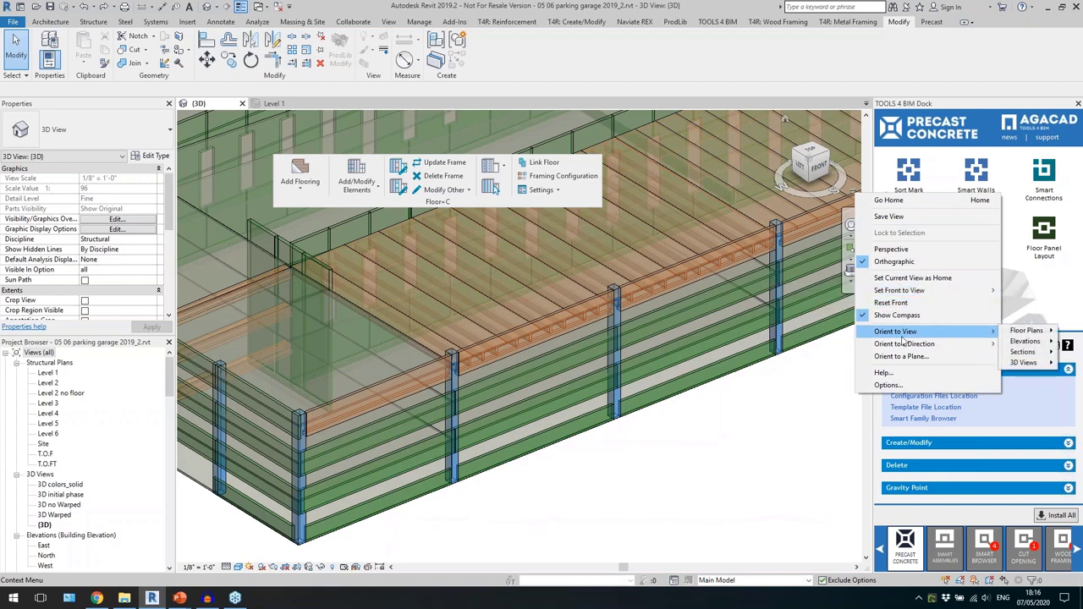
pyautogui.moveTo(1013, 332)
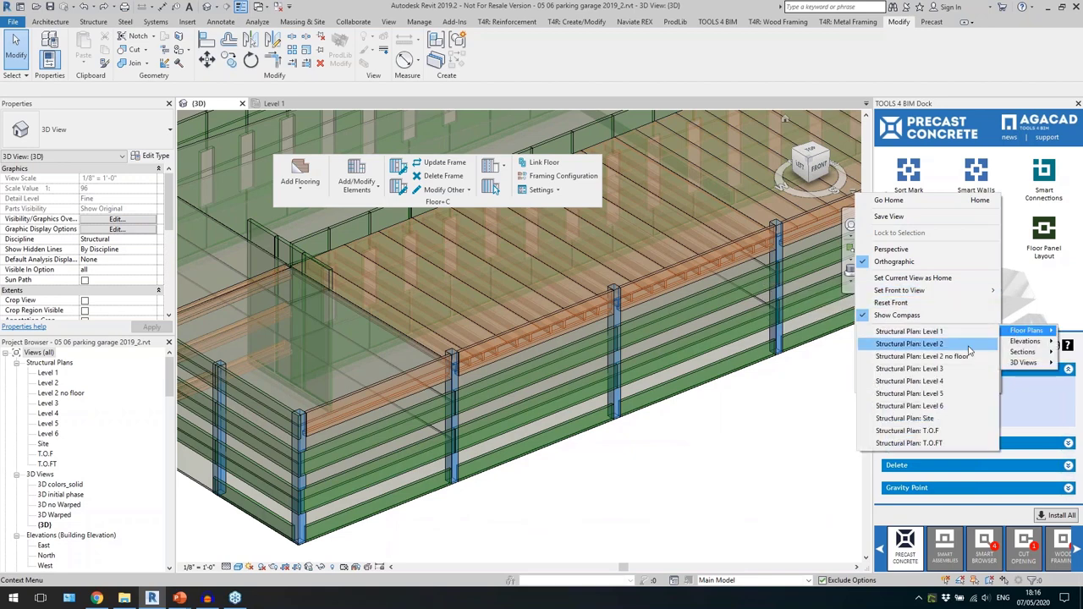
pyautogui.click(939, 332)
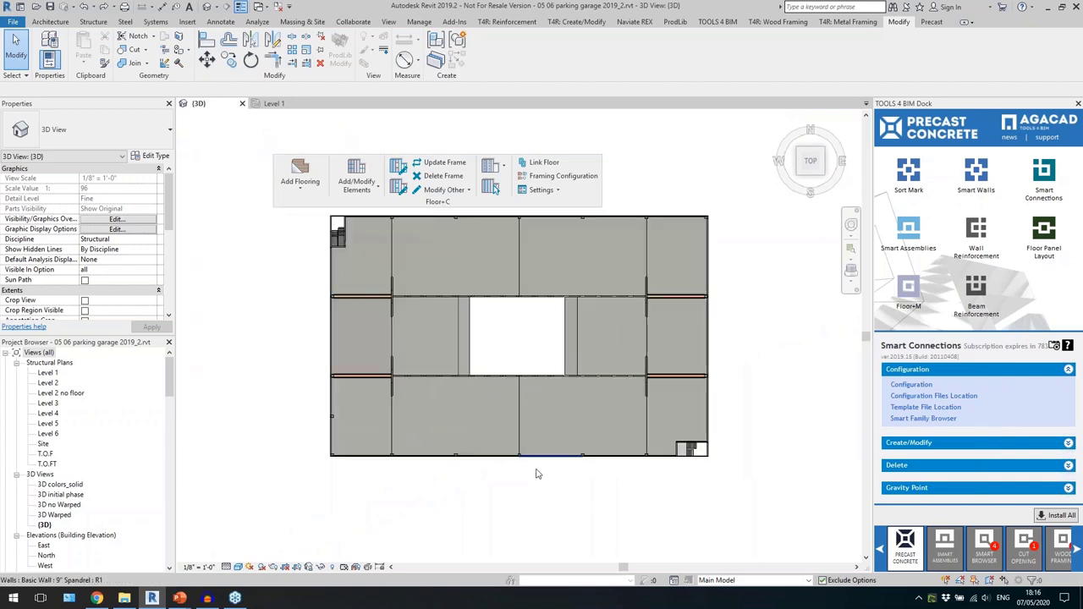
pyautogui.keyDown('shift'); pyautogui.moveTo(544, 487); pyautogui.dragTo(587, 313, button='middle'); pyautogui.keyUp('shift')
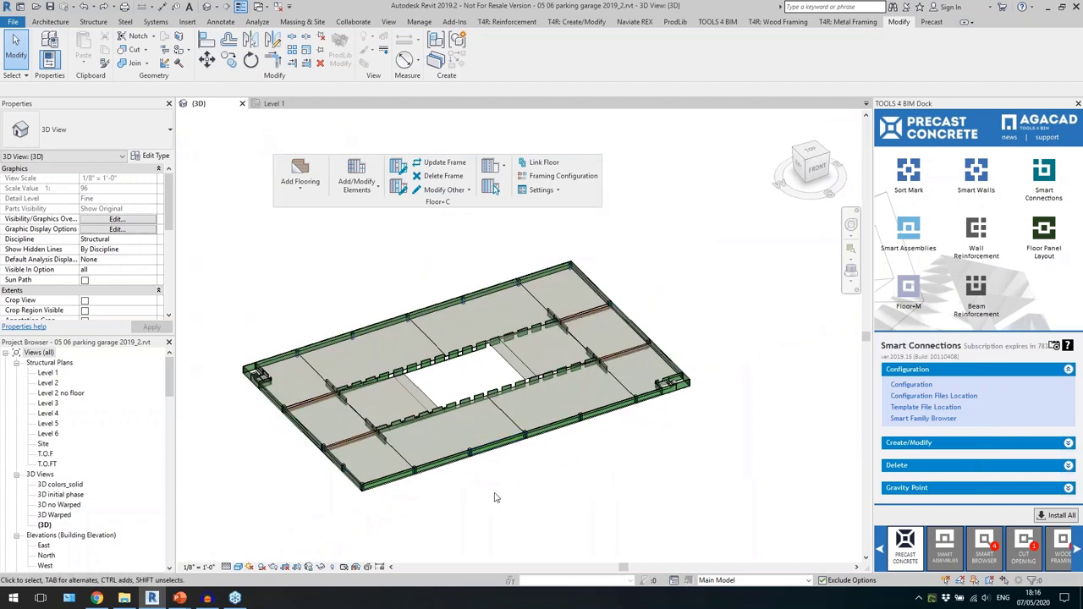
# Select the four DT slabs reference floors along the front facade and add flooring to them with Floor+C.
pyautogui.scroll(5, 495, 498)
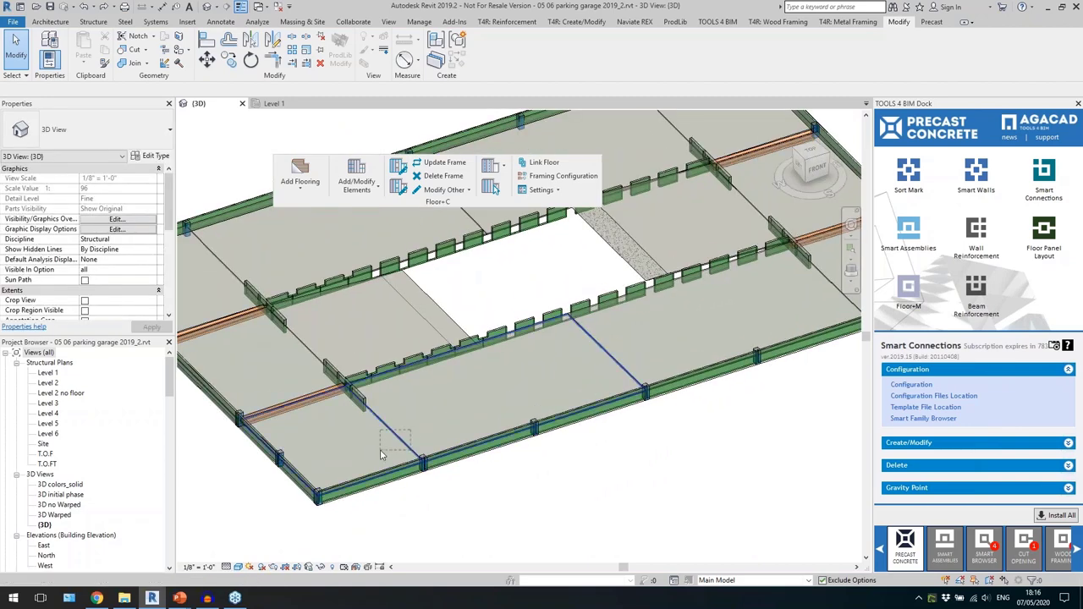
pyautogui.moveTo(380, 454); pyautogui.dragTo(377, 459)
pyautogui.scroll(-3, 527, 394)
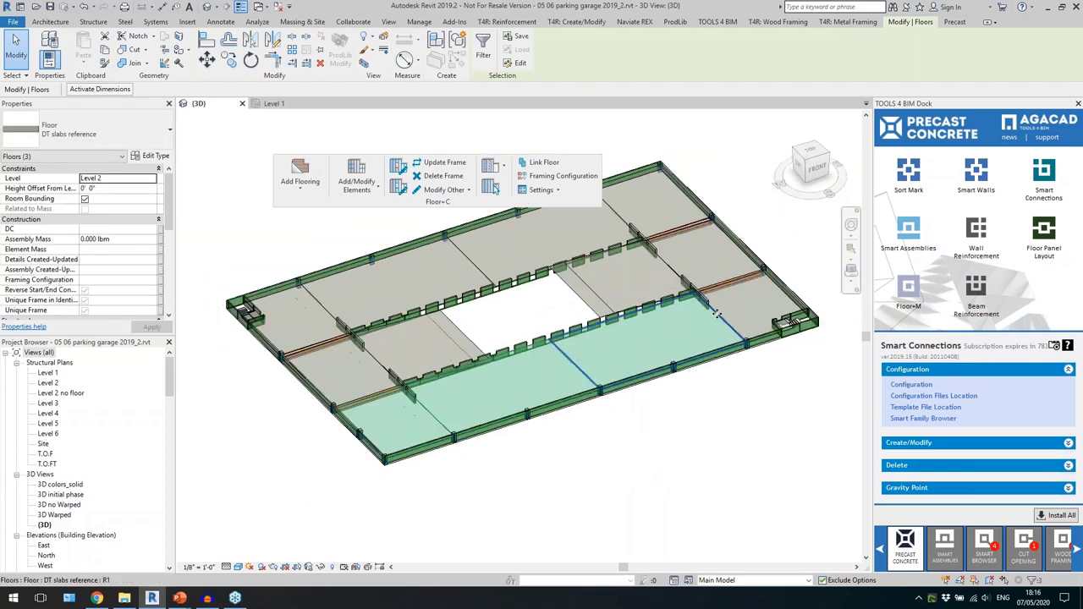
pyautogui.keyDown('ctrl'); pyautogui.click(613, 370); pyautogui.keyUp('ctrl')
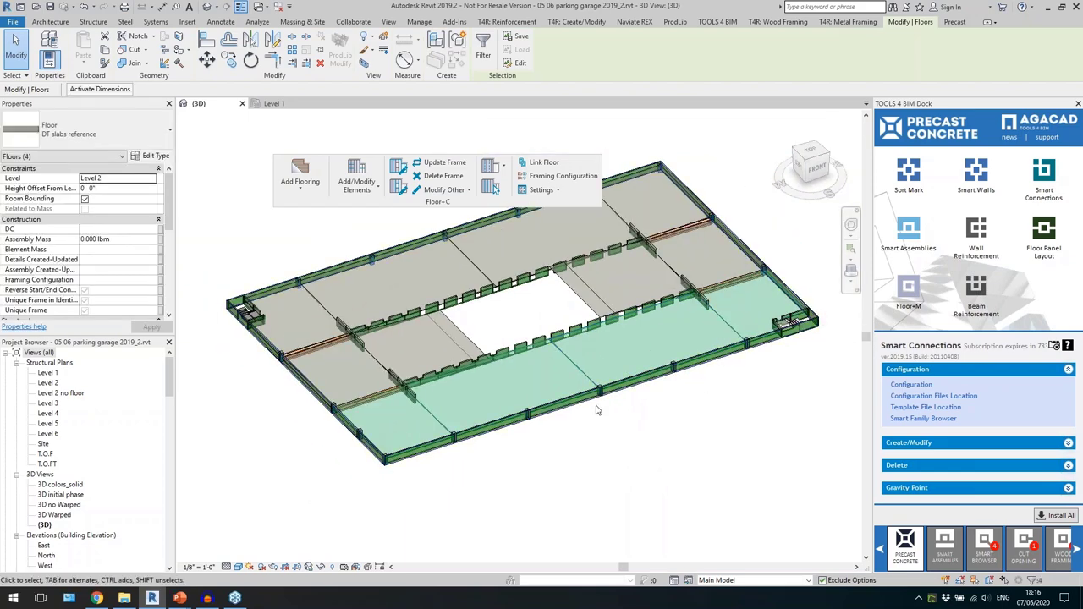
pyautogui.click(312, 189)
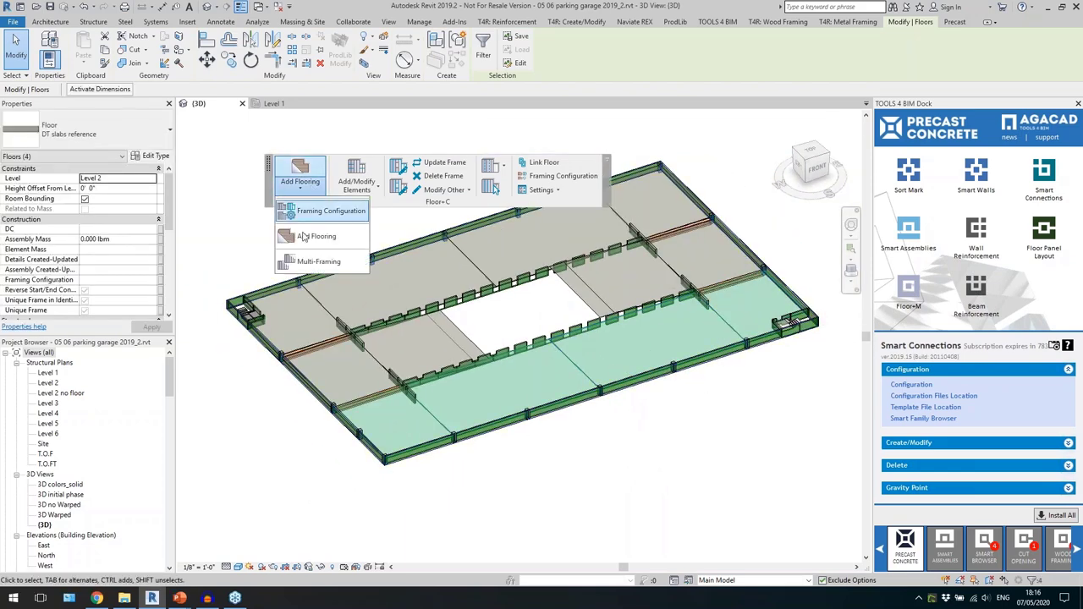
pyautogui.click(326, 240)
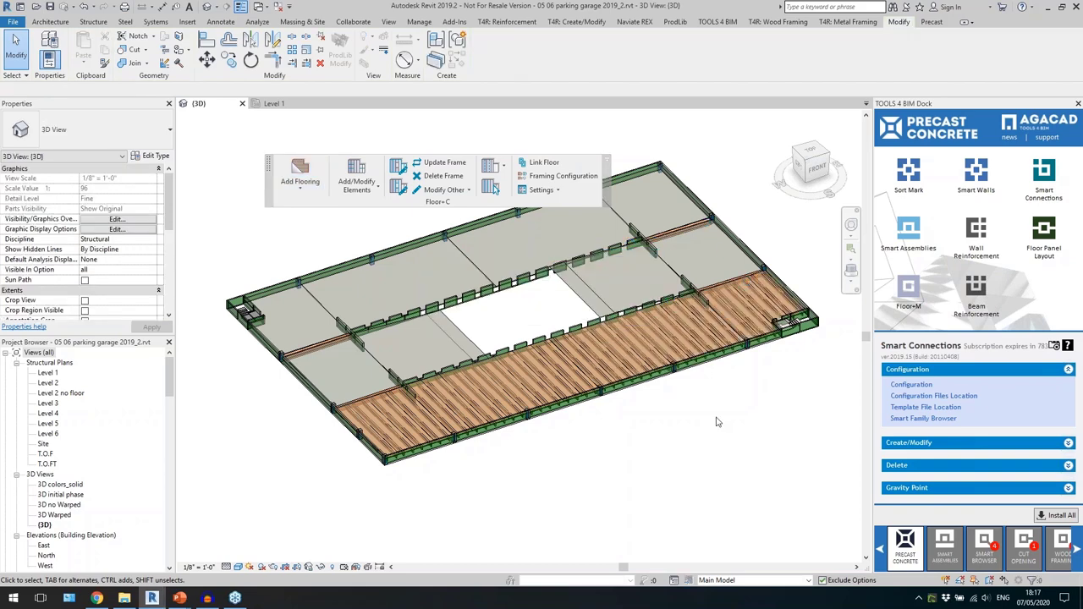
# Examine how the new double-tee slabs meet the notched interior wall, selecting the reference floor and one of the slabs.
pyautogui.scroll(5, 440, 398)
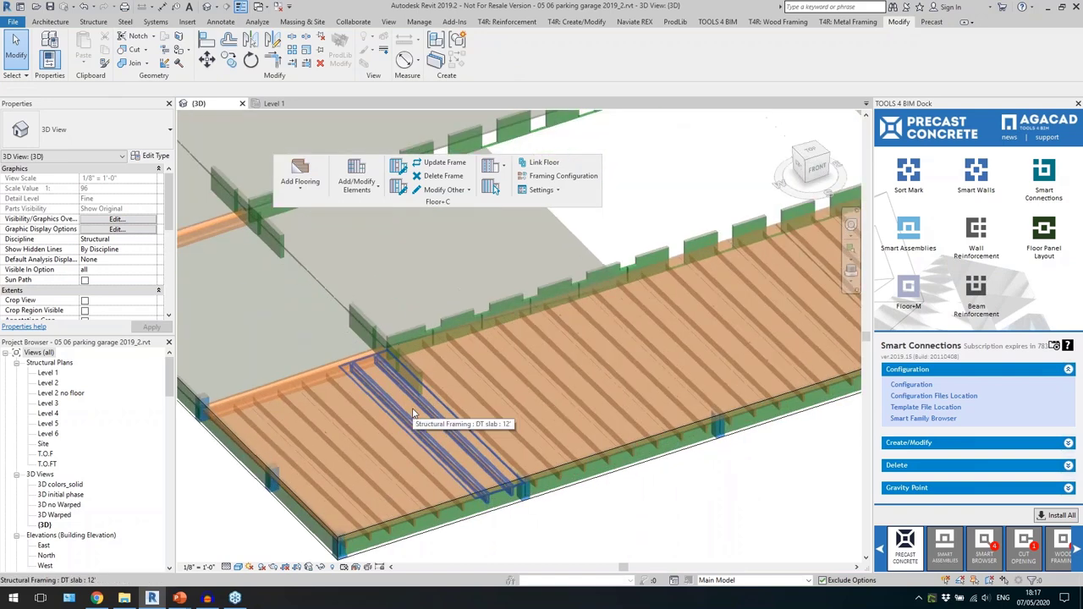
pyautogui.scroll(2, 592, 280)
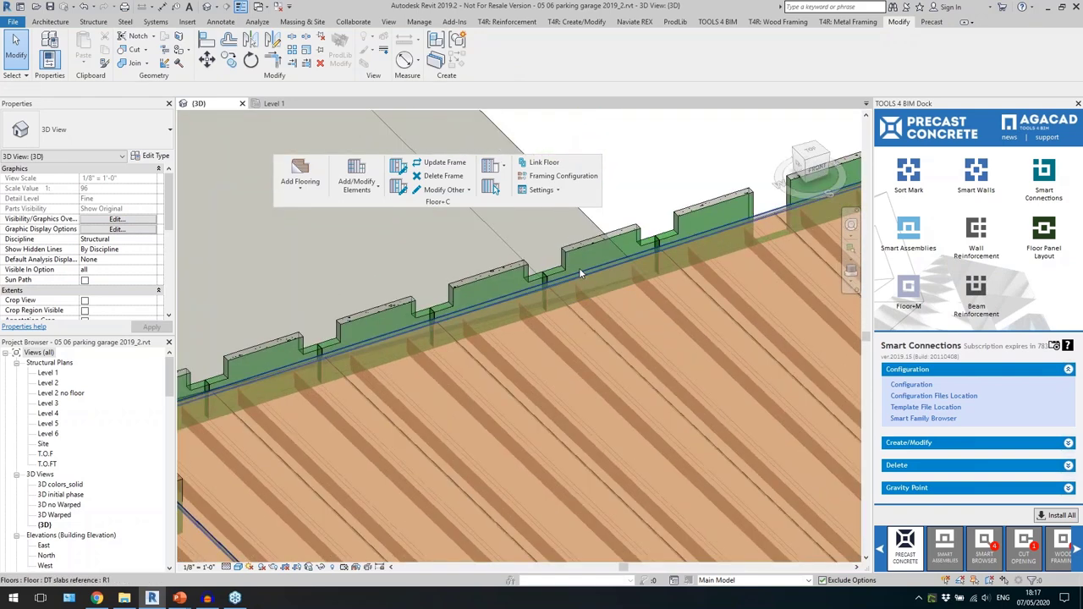
pyautogui.click(579, 268)
pyautogui.scroll(4, 491, 320)
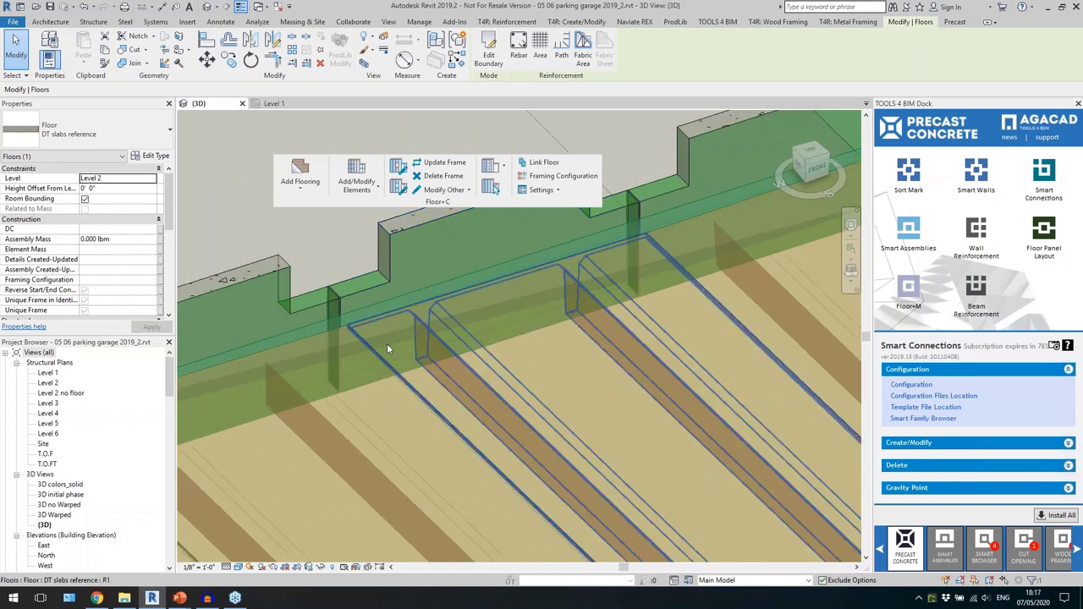
pyautogui.click(363, 336)
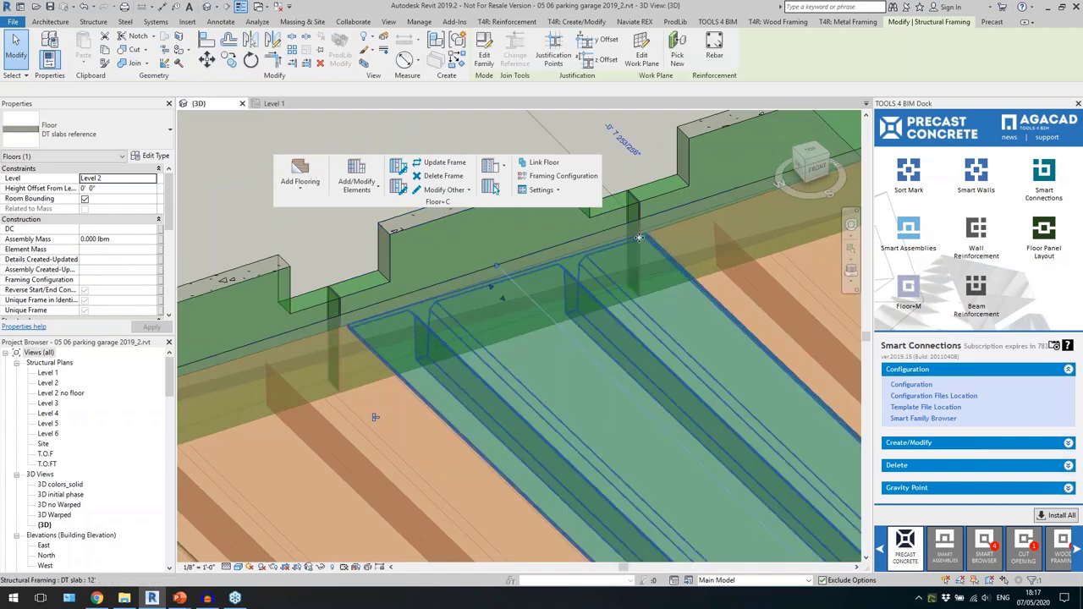
pyautogui.scroll(-3, 308, 430)
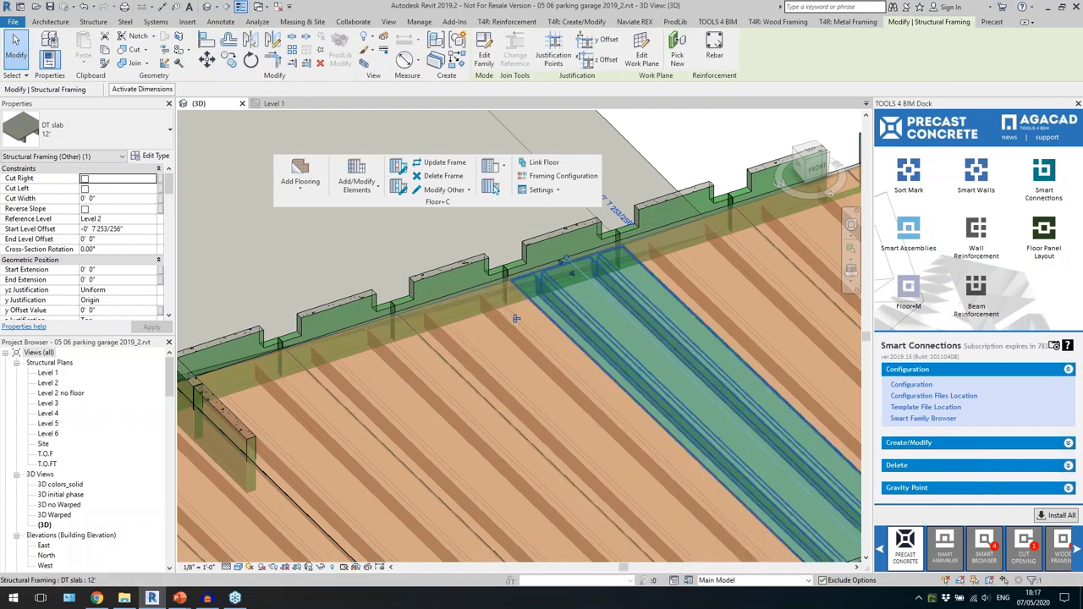
pyautogui.scroll(-3, 491, 385)
pyautogui.scroll(3, 665, 337)
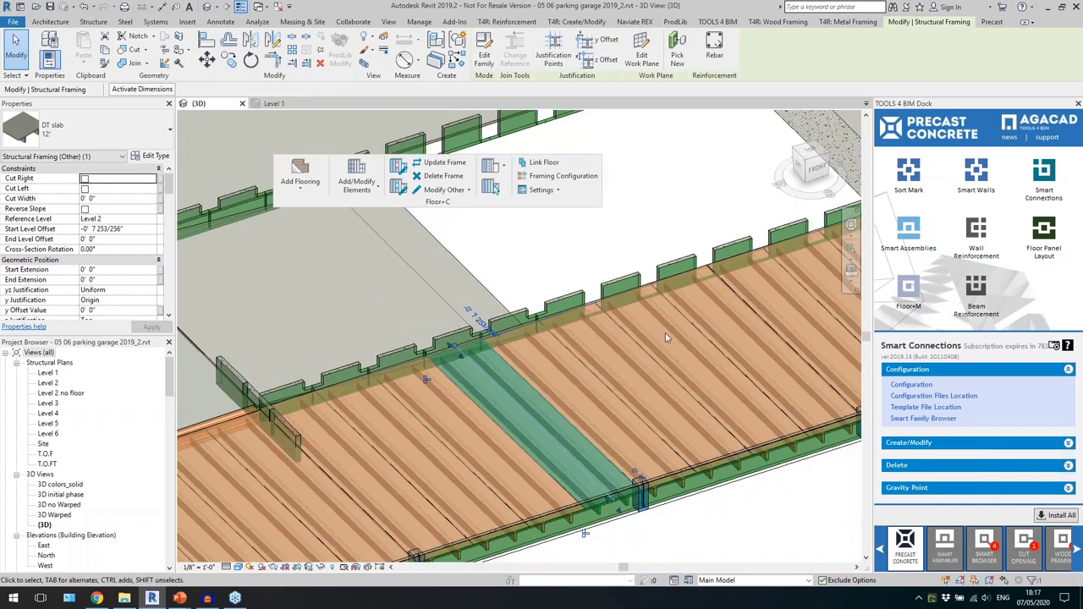
# Check the drop and blockout parameters in the type properties of the 12' DT slab beside the end wall, without changing them.
pyautogui.click(381, 488)
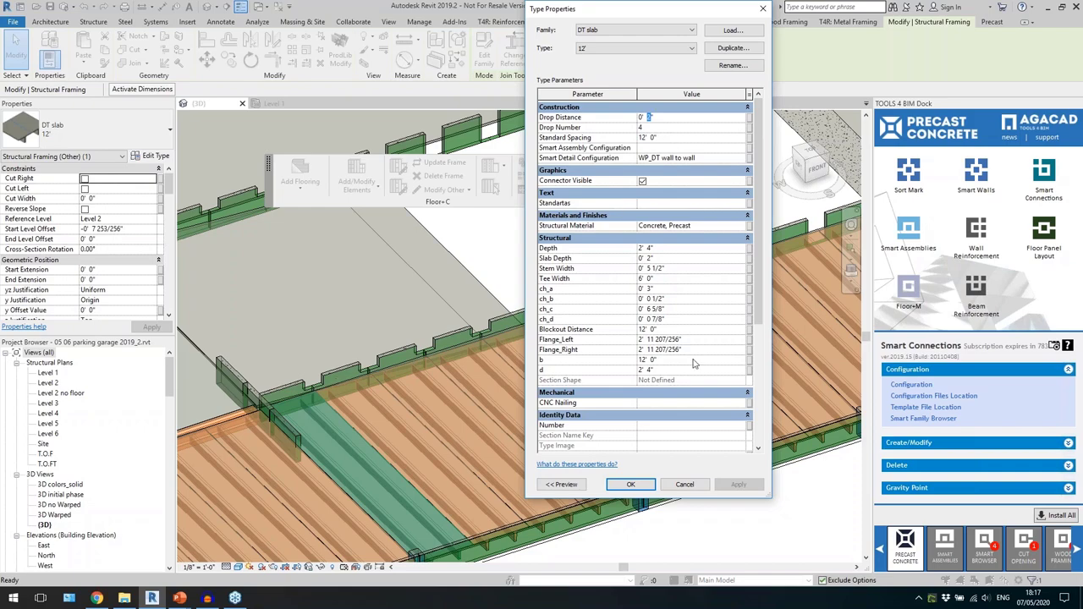
pyautogui.click(685, 485)
pyautogui.press('Escape')
# Examine the double-tee stems along the front spandrel walls, from the outer corner to the bay with the staircase.
pyautogui.scroll(5, 487, 537)
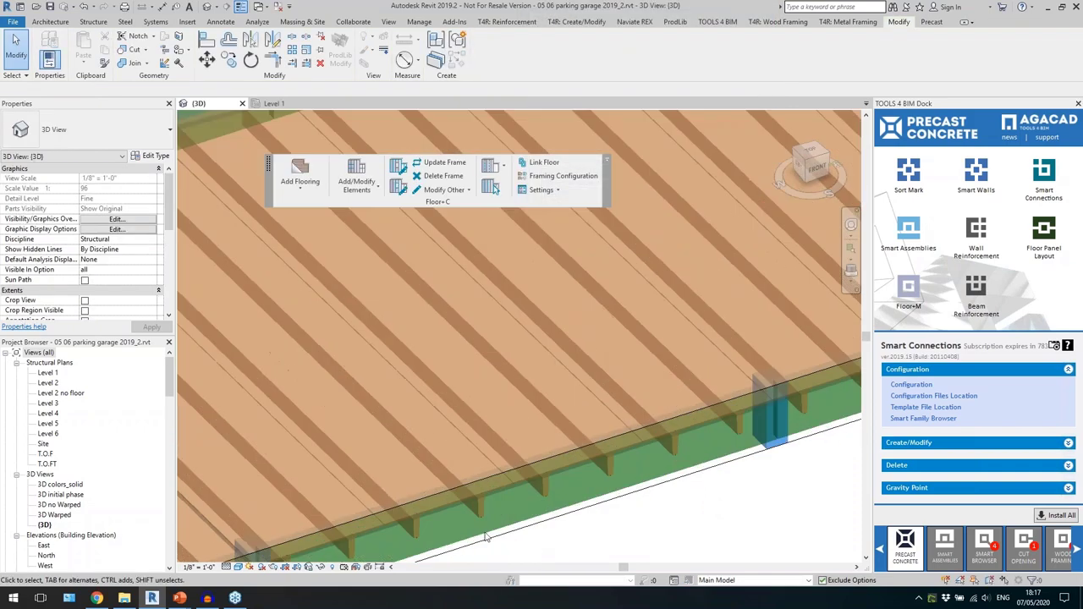
pyautogui.scroll(-3, 486, 538)
pyautogui.scroll(1, 495, 474)
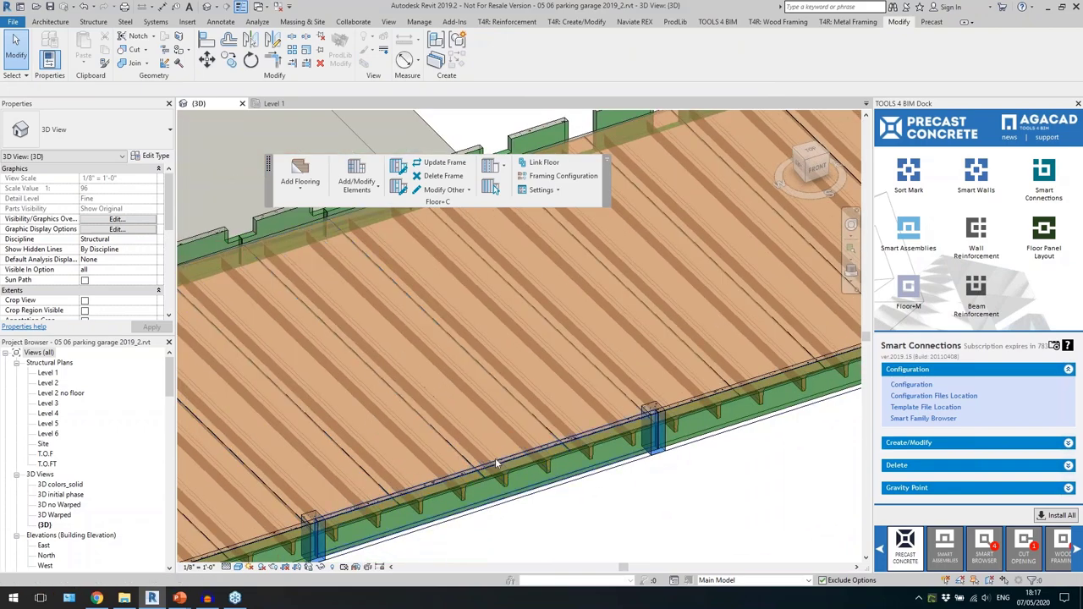
pyautogui.scroll(-3, 495, 464)
pyautogui.scroll(4, 442, 424)
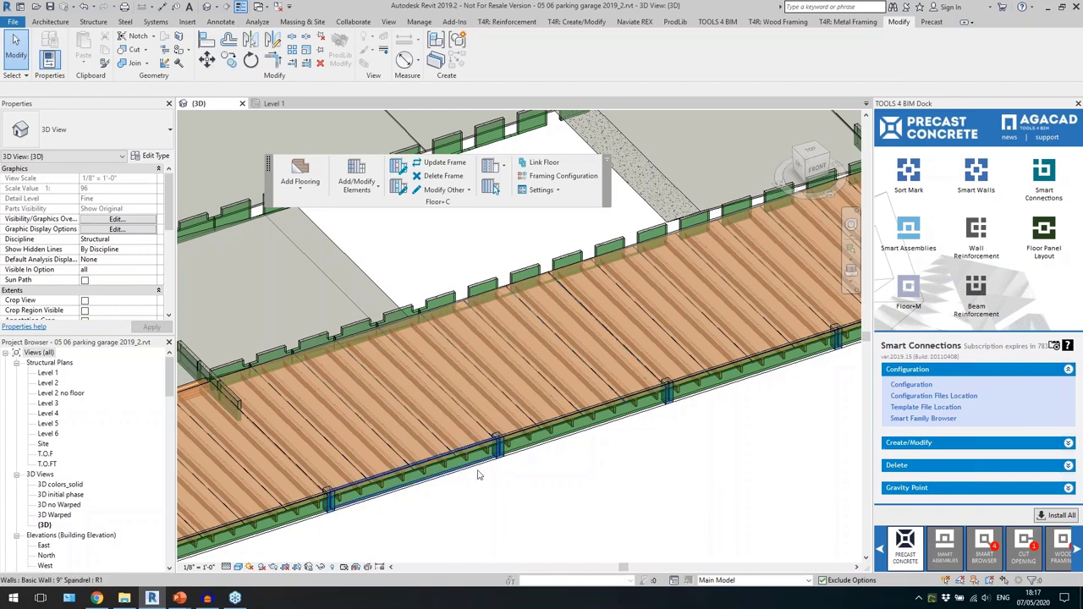
pyautogui.scroll(-3, 524, 482)
pyautogui.scroll(3, 747, 389)
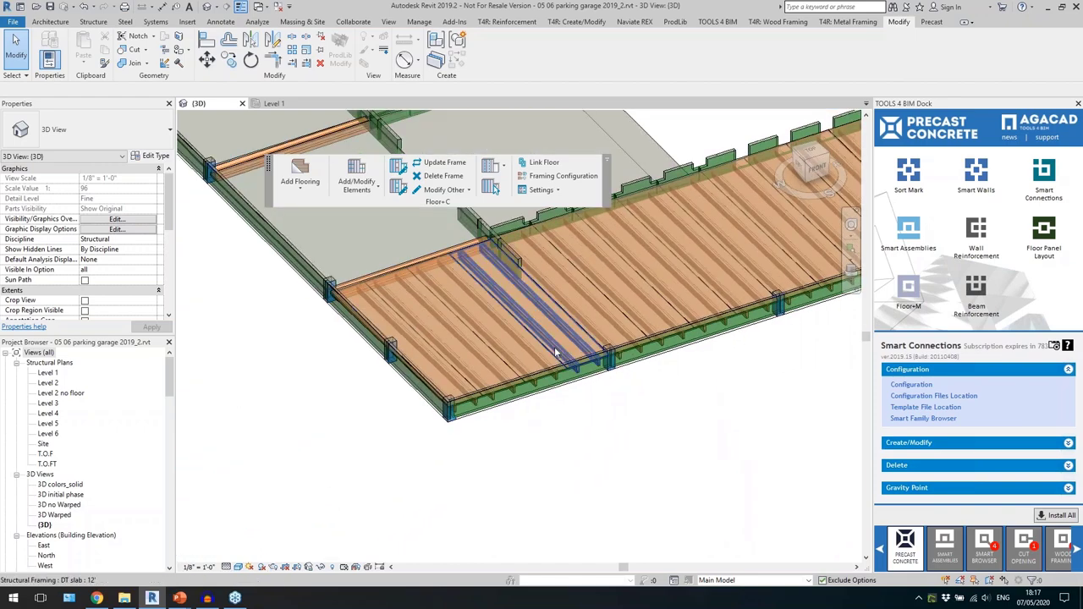
pyautogui.moveTo(759, 370); pyautogui.dragTo(322, 530, button='middle')
pyautogui.scroll(-2, 666, 387)
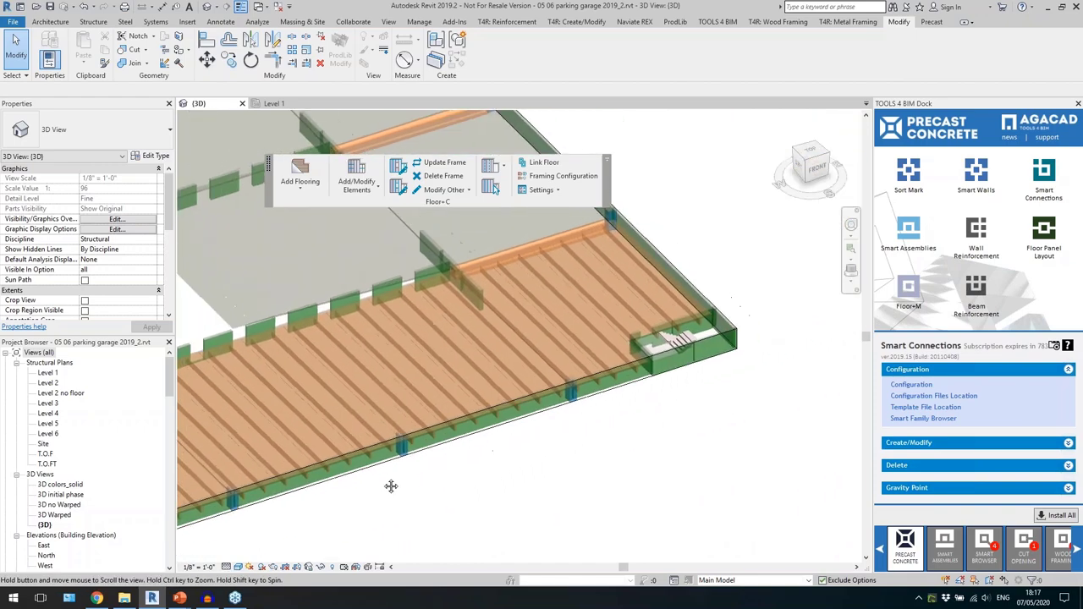
pyautogui.scroll(2, 582, 240)
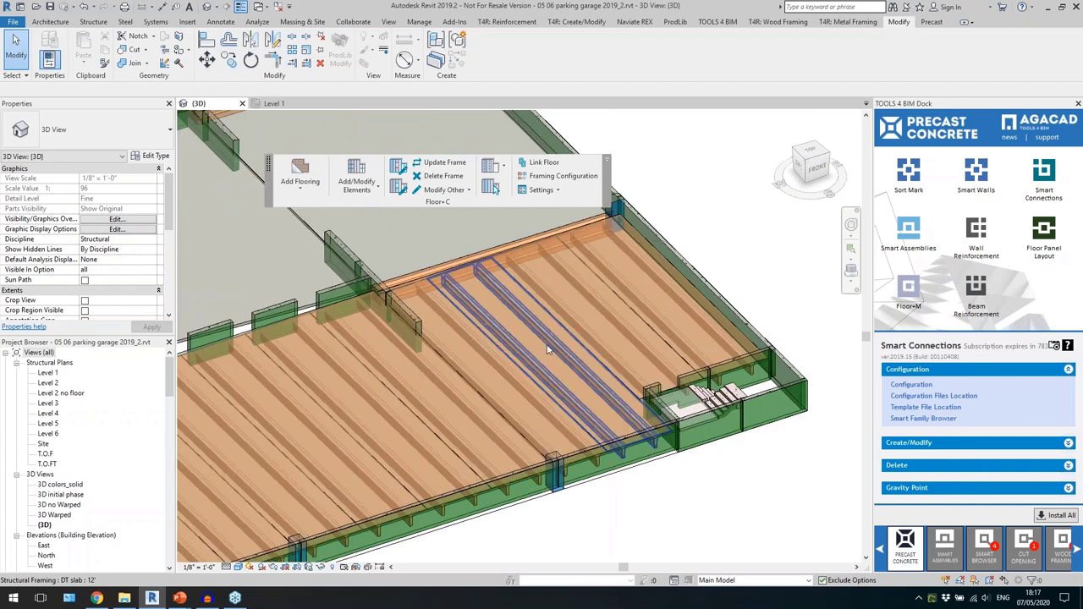
pyautogui.scroll(-1, 548, 350)
pyautogui.scroll(1, 602, 343)
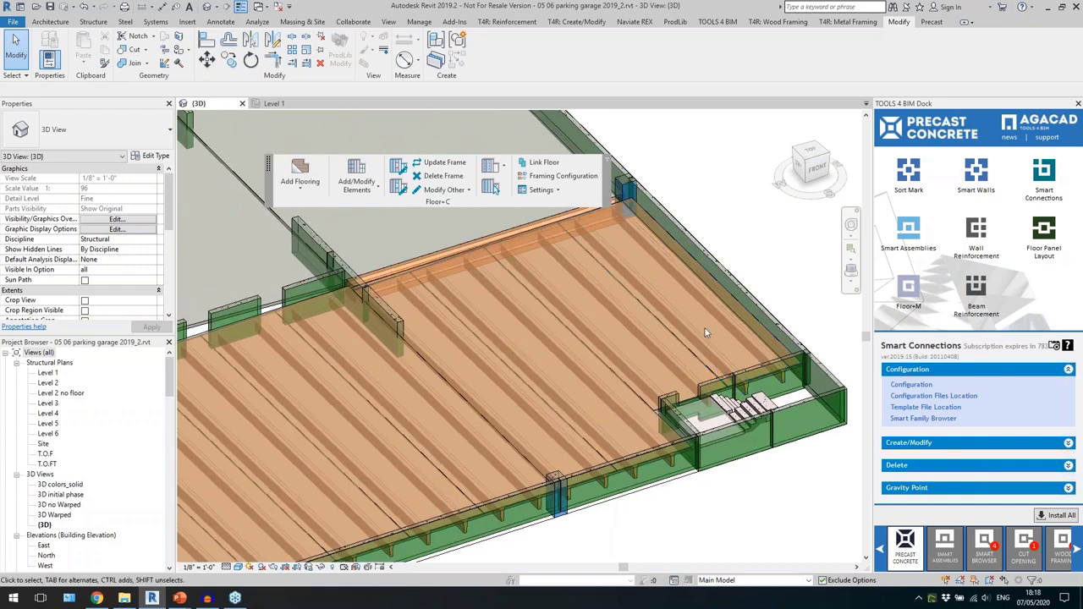
# Select the four 12' DT slabs in the bay beside the staircase and turn on Reverse Slope for them.
pyautogui.moveTo(704, 333); pyautogui.dragTo(475, 343)
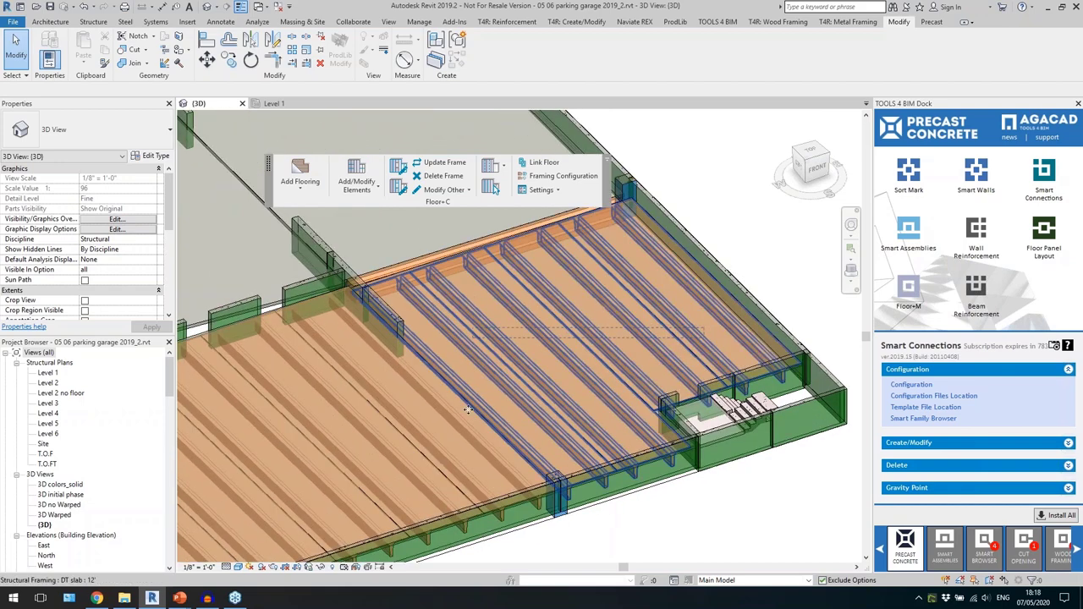
pyautogui.moveTo(468, 410); pyautogui.dragTo(470, 410)
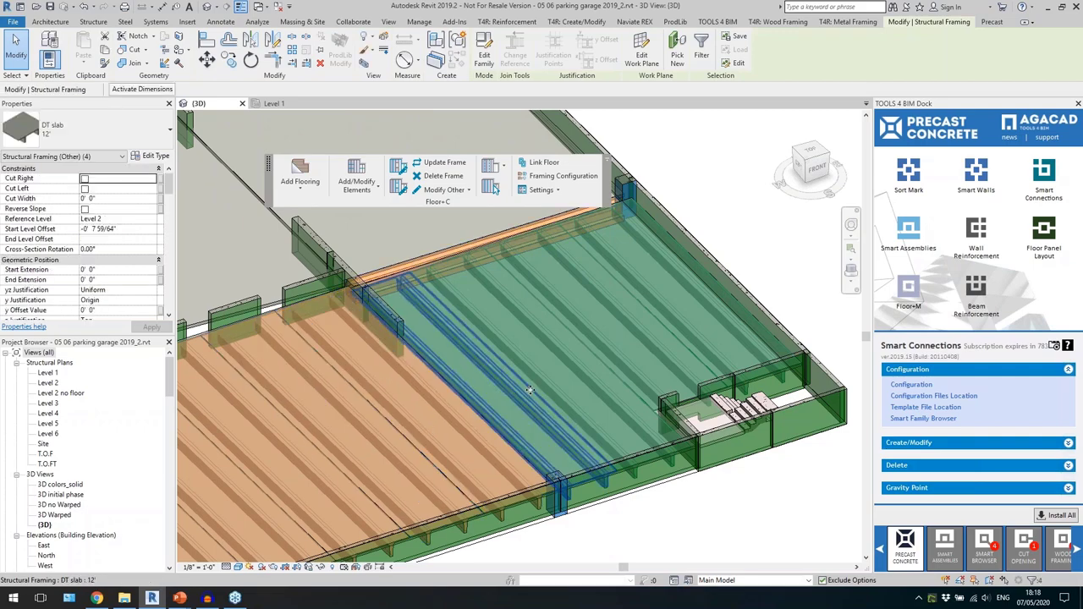
pyautogui.keyDown('shift'); pyautogui.moveTo(530, 390); pyautogui.dragTo(504, 387, button='middle'); pyautogui.keyUp('shift')
pyautogui.scroll(2, 322, 255)
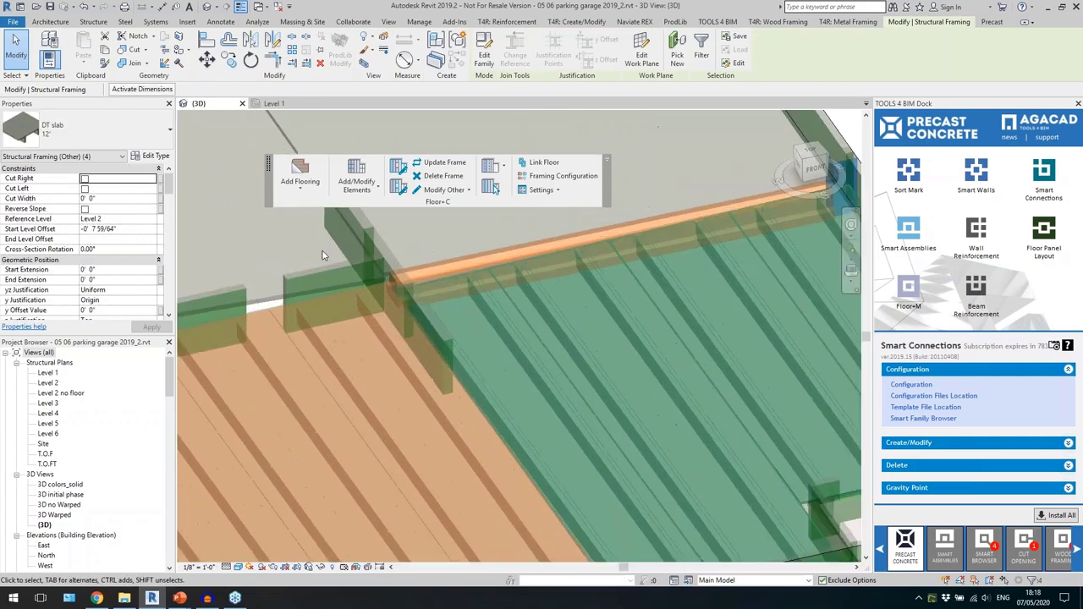
pyautogui.scroll(2, 322, 255)
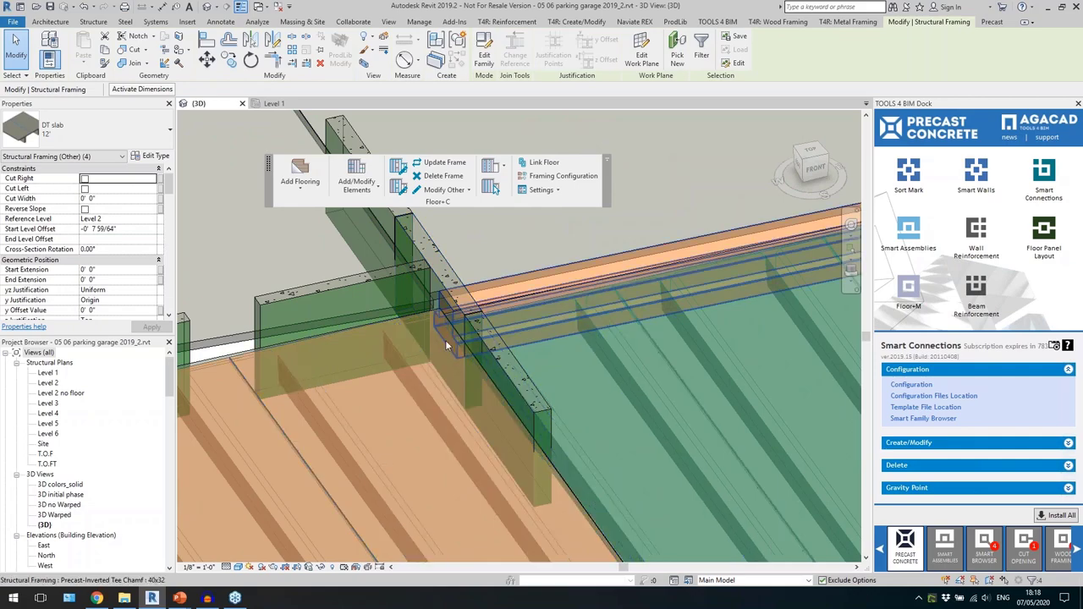
pyautogui.scroll(-5, 619, 300)
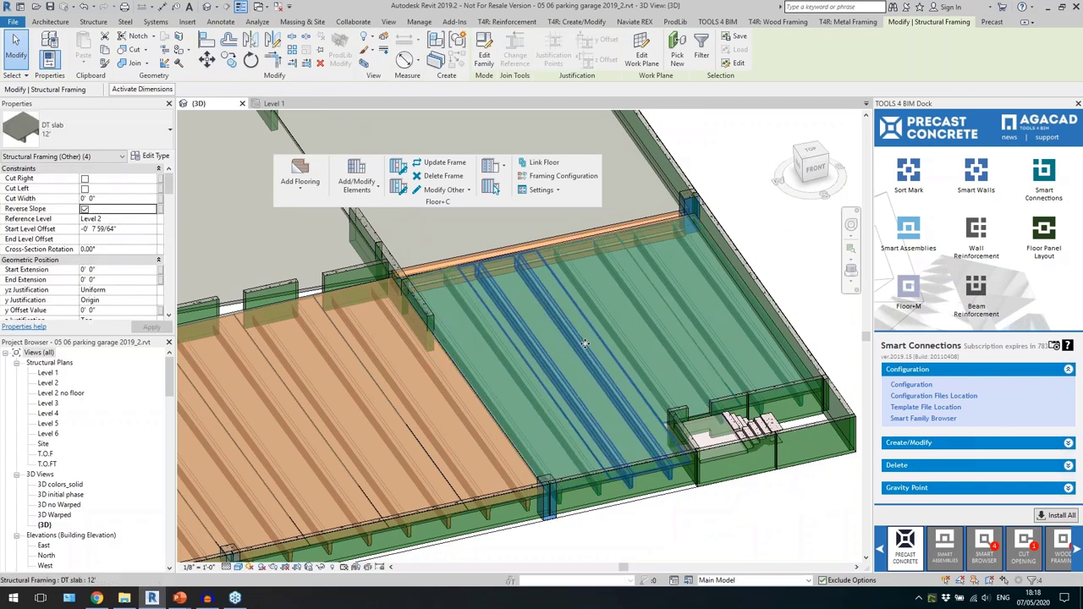
pyautogui.scroll(3, 436, 300)
pyautogui.press('Escape')
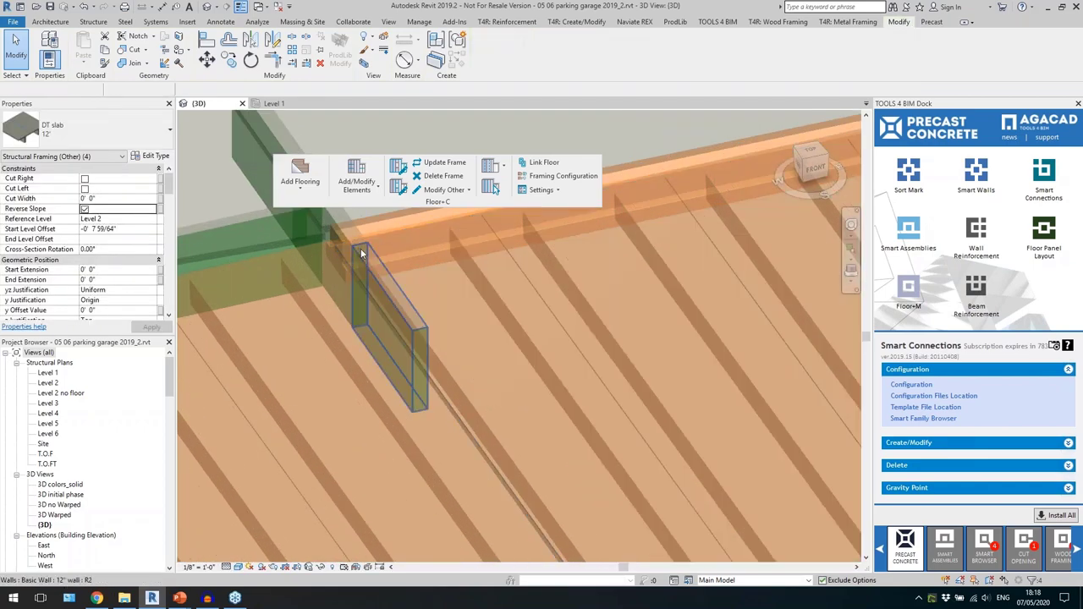
# Check the slope at both edges of the staircase bay, selecting the slabs beside the notched interior wall and the end wall.
pyautogui.click(377, 251)
pyautogui.scroll(-3, 378, 250)
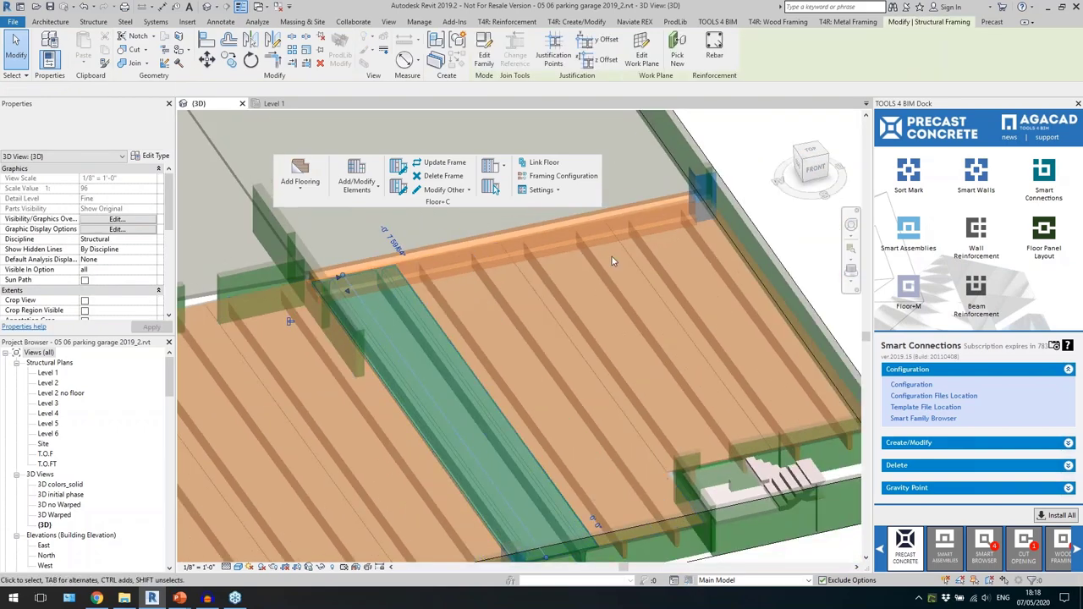
pyautogui.click(666, 268)
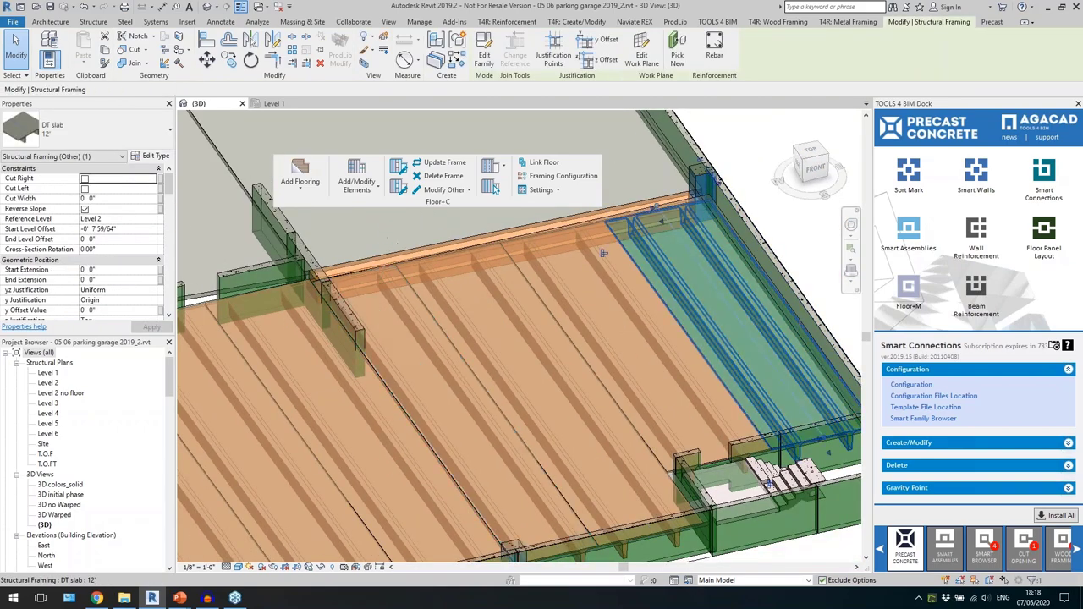
pyautogui.keyDown('shift'); pyautogui.moveTo(550, 321); pyautogui.dragTo(563, 279, button='middle'); pyautogui.keyUp('shift')
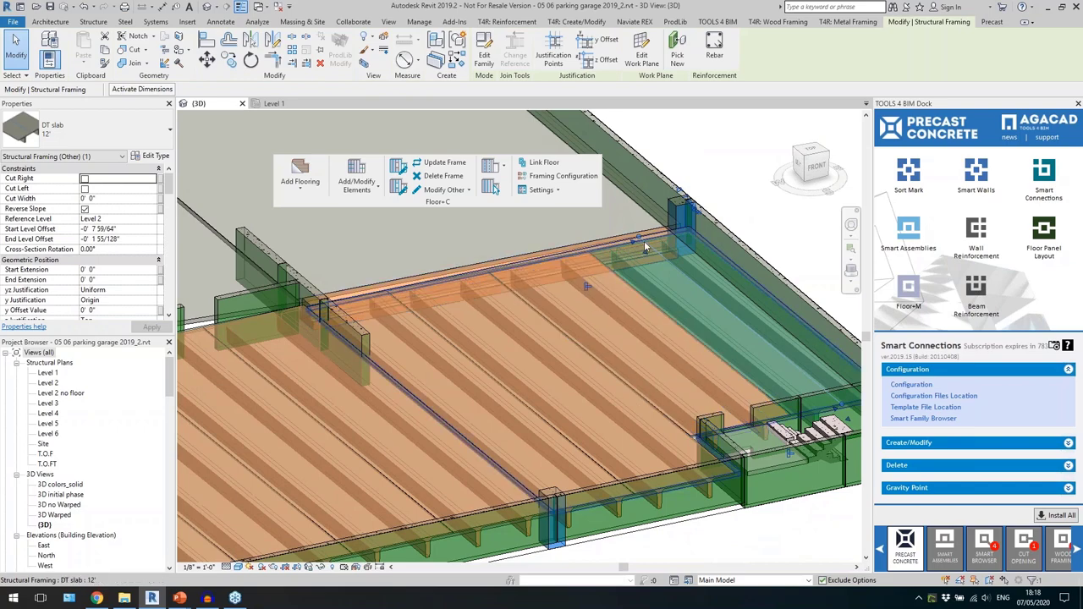
pyautogui.press('Escape')
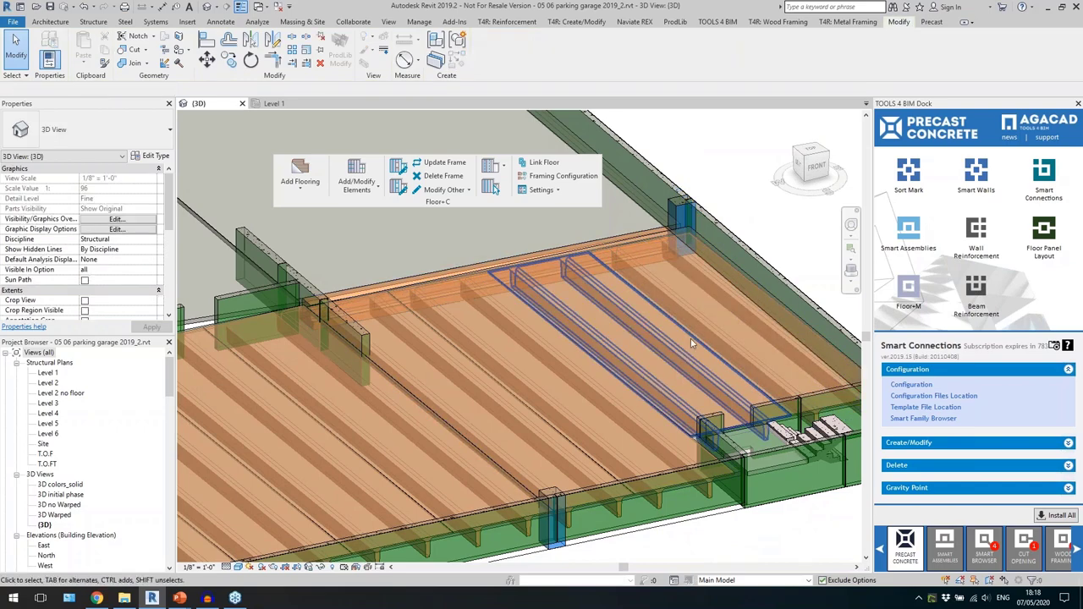
pyautogui.scroll(-3, 694, 347)
pyautogui.keyDown('shift'); pyautogui.moveTo(699, 358); pyautogui.dragTo(690, 521, button='middle'); pyautogui.keyUp('shift')
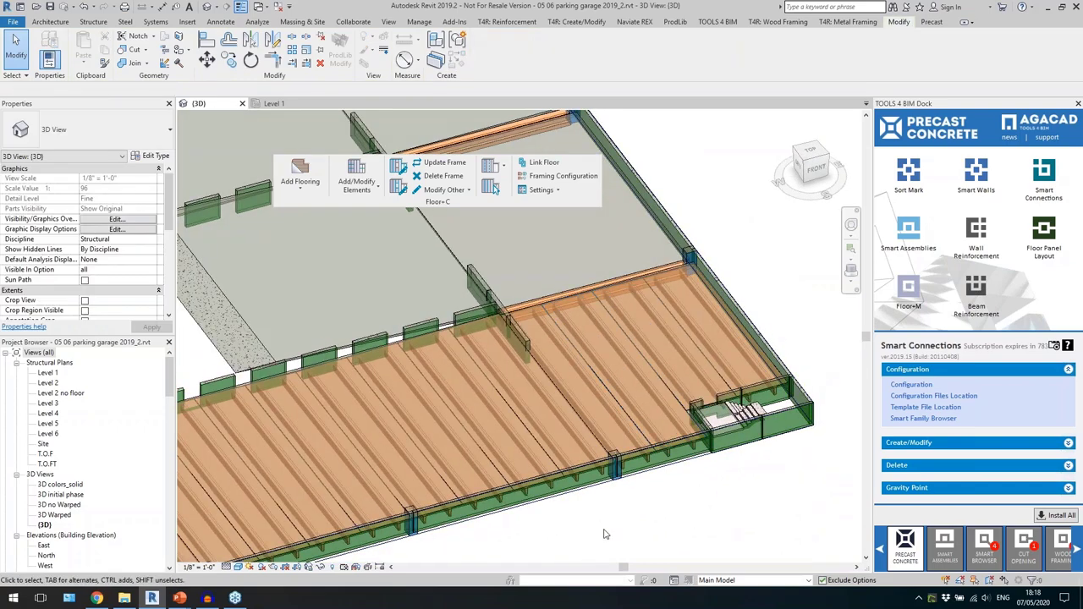
# For the flooring at the far front corner, set the right end connection to one DT slab : 12' with Rotate 180 enabled, and apply it.
pyautogui.moveTo(604, 534); pyautogui.dragTo(703, 445, button='middle')
pyautogui.scroll(-3, 726, 270)
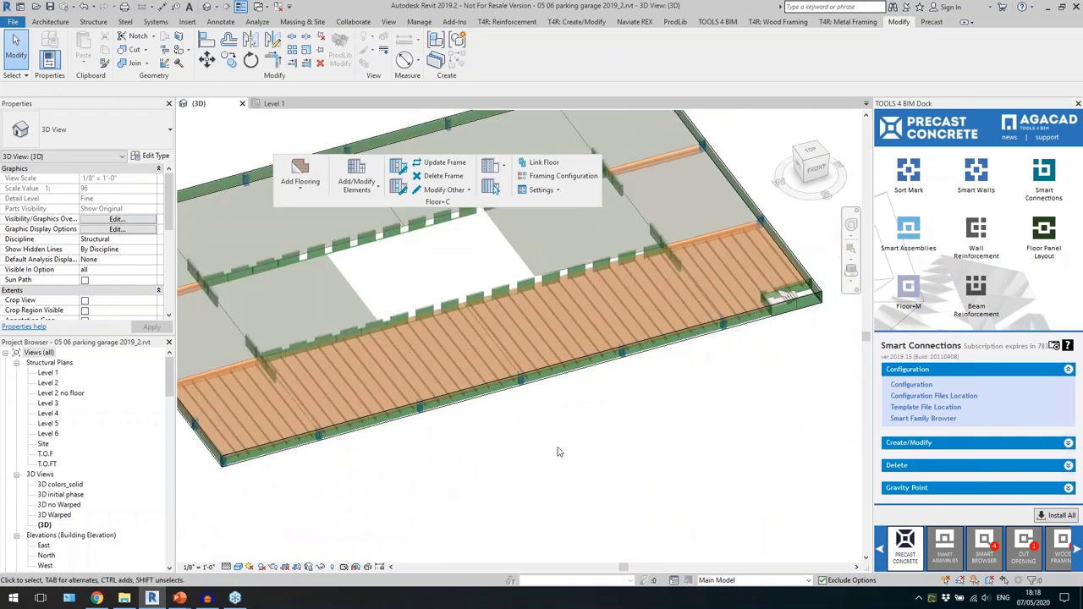
pyautogui.keyDown('shift'); pyautogui.moveTo(545, 455); pyautogui.dragTo(646, 388, button='middle'); pyautogui.keyUp('shift')
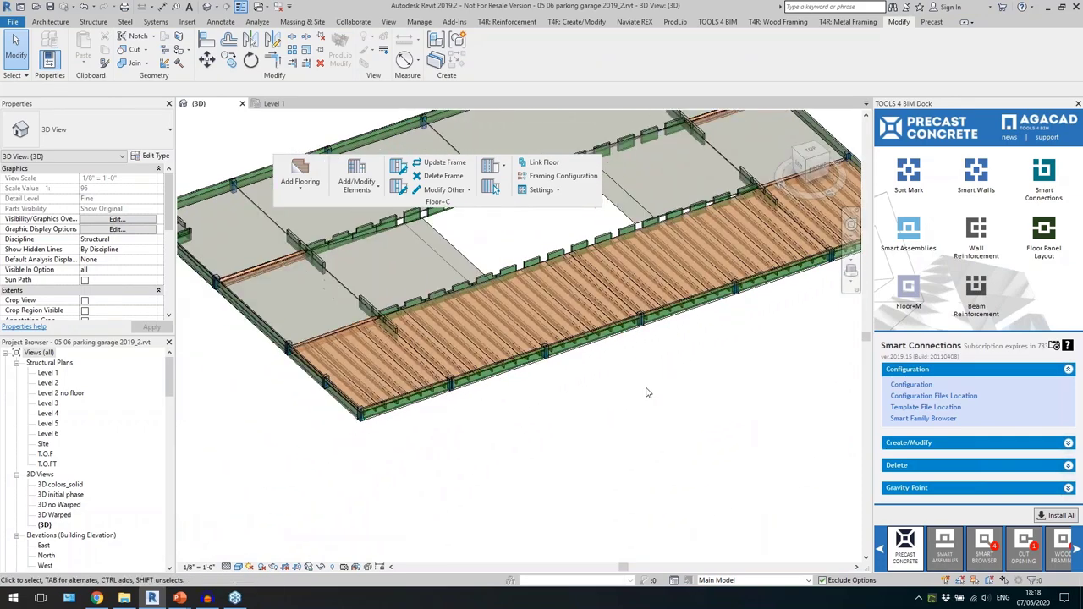
pyautogui.scroll(4, 284, 406)
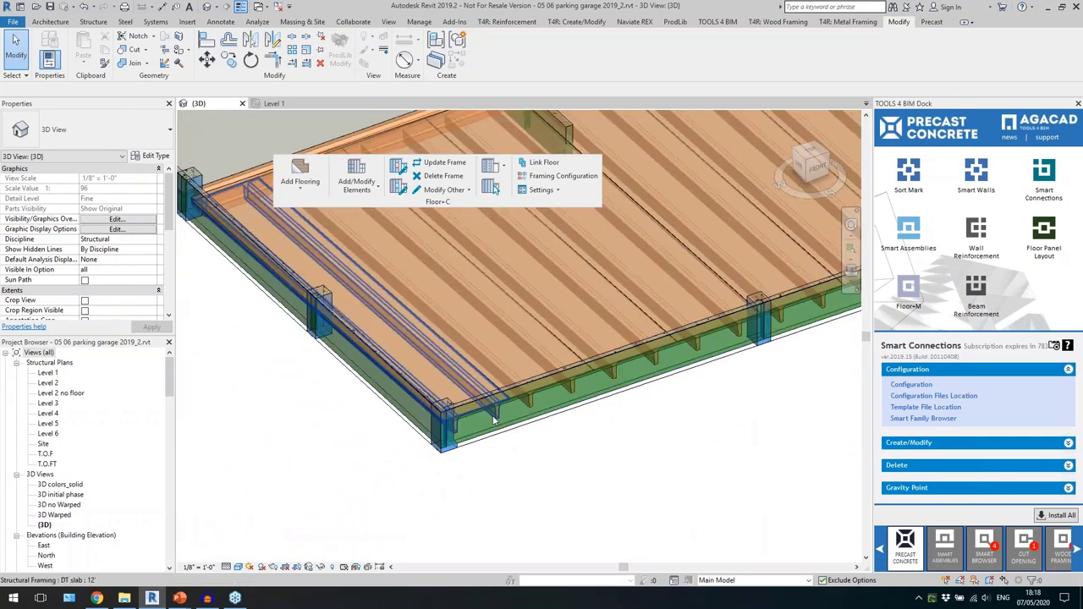
pyautogui.click(497, 416)
pyautogui.moveTo(575, 457); pyautogui.dragTo(538, 452, button='middle')
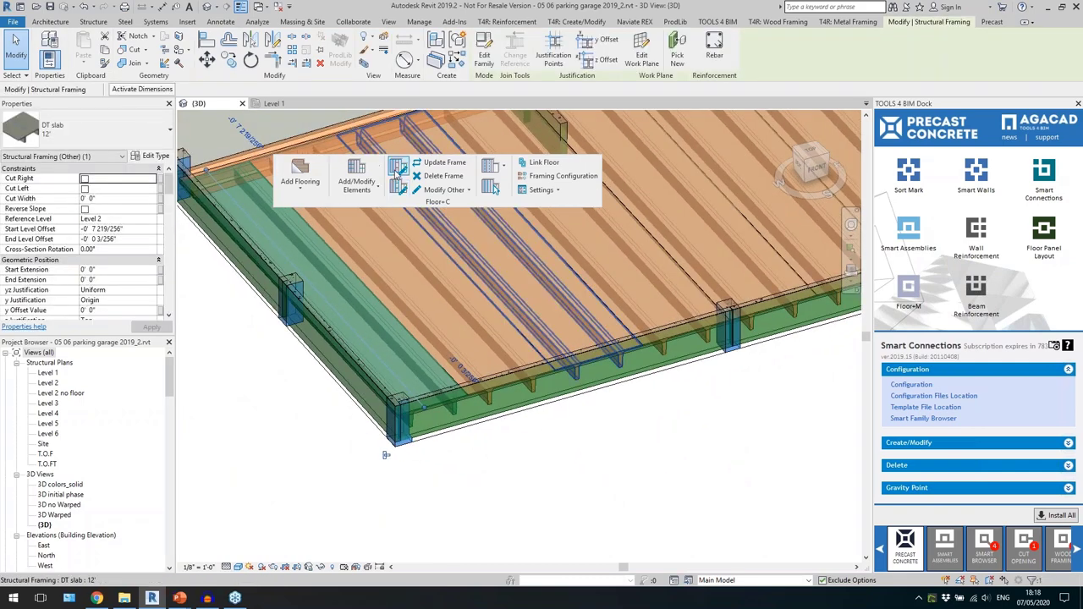
pyautogui.click(563, 176)
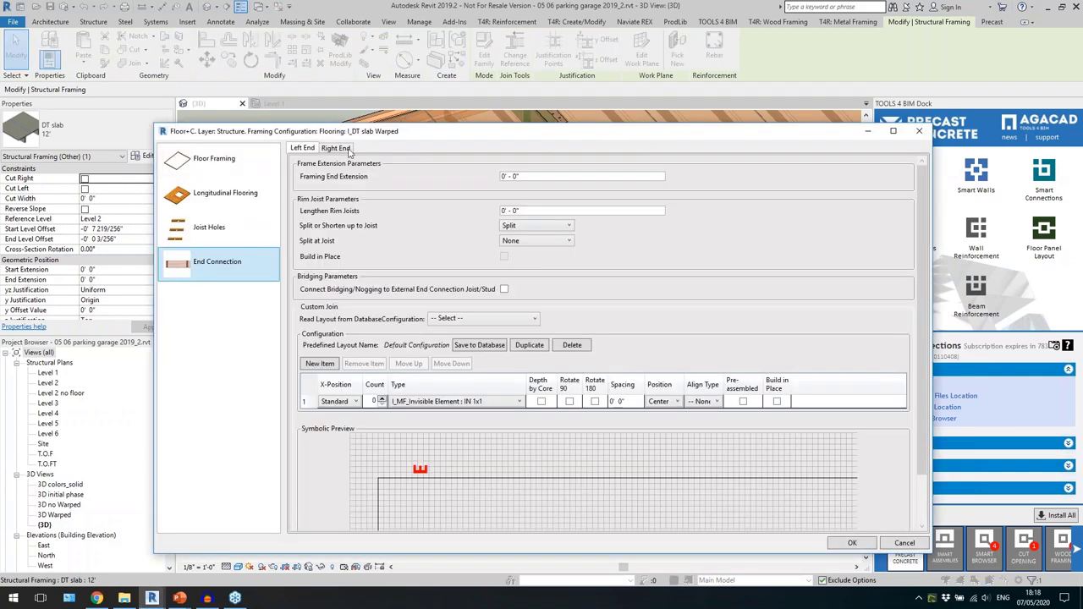
pyautogui.click(382, 398)
pyautogui.click(410, 402)
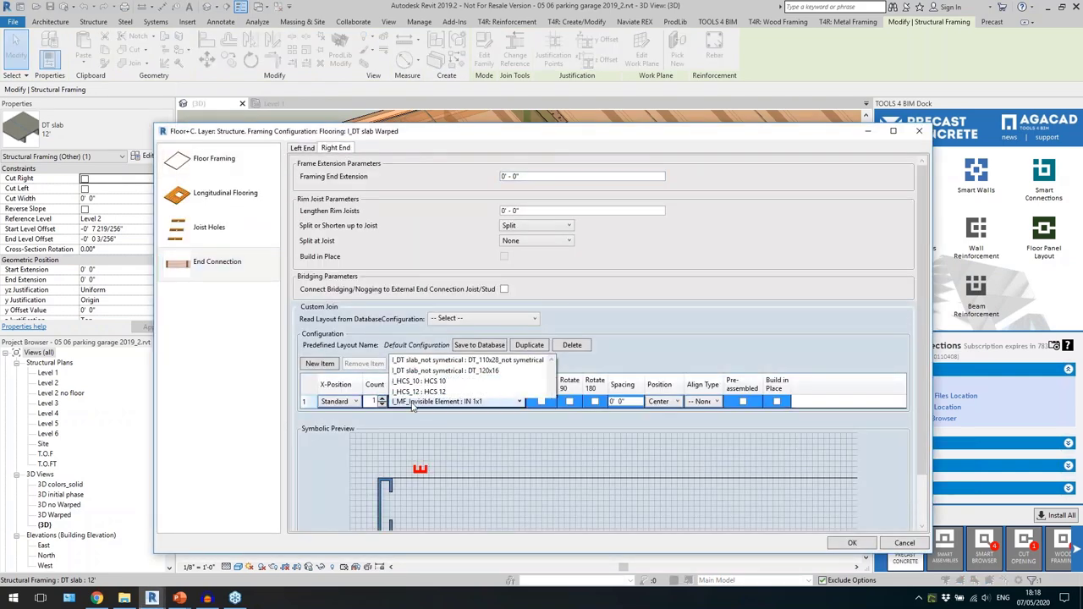
pyautogui.scroll(4, 458, 330)
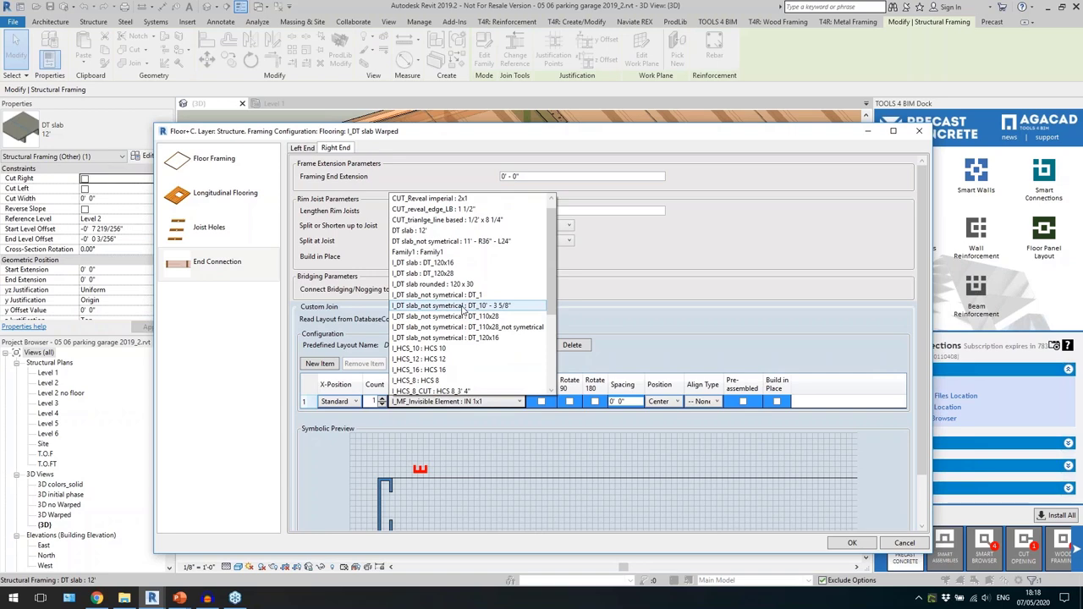
pyautogui.click(427, 231)
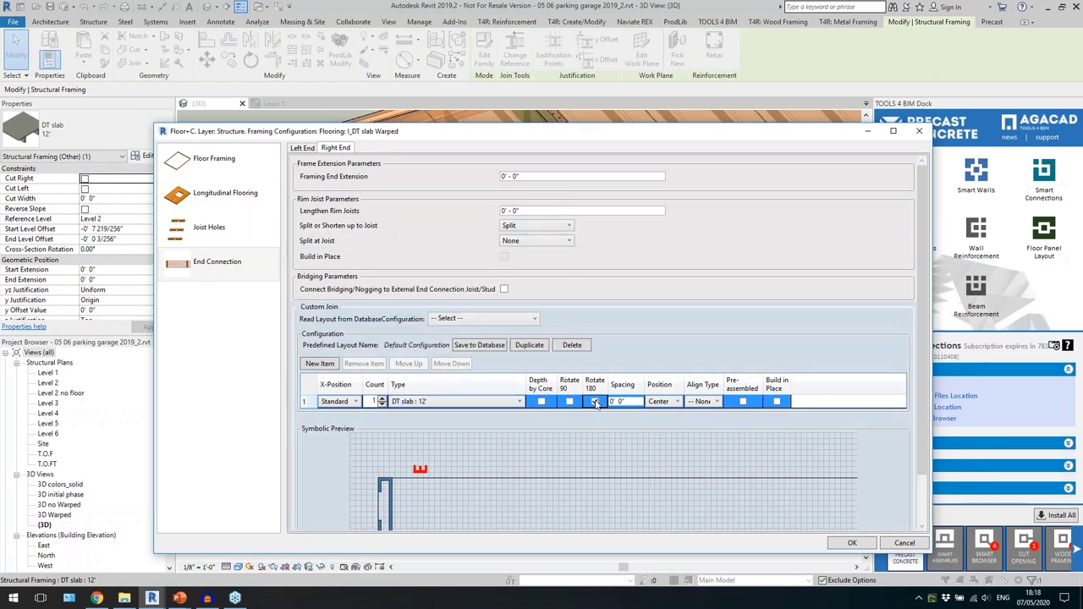
pyautogui.click(852, 543)
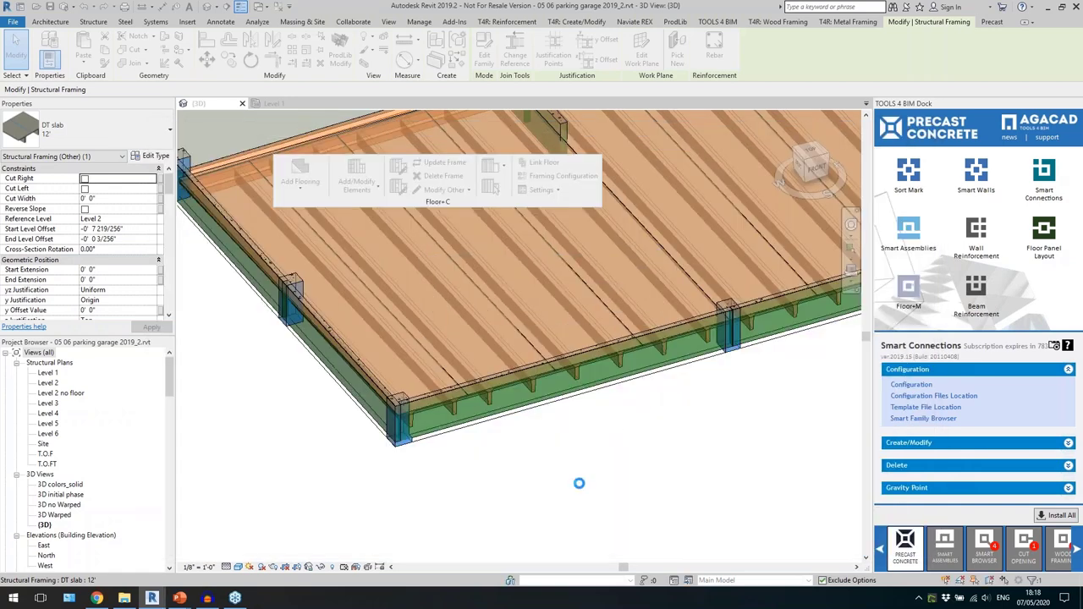
# Examine the double-tee stem positions along the front spandrel wall near the corner, selecting individual slabs.
pyautogui.scroll(2, 495, 430)
pyautogui.scroll(1, 495, 429)
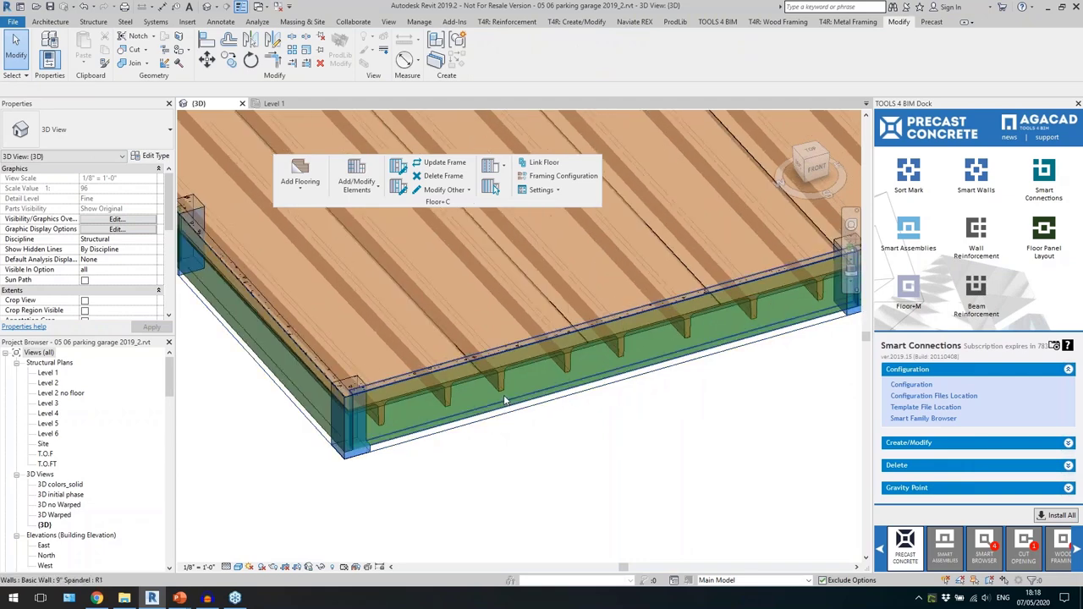
pyautogui.click(499, 383)
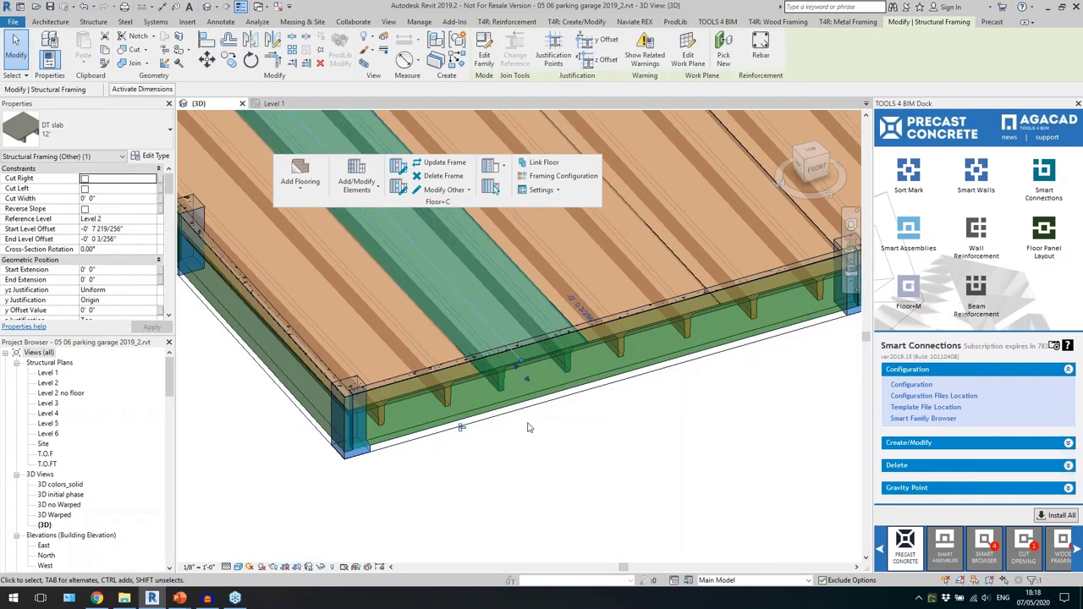
pyautogui.keyDown('shift'); pyautogui.moveTo(461, 427); pyautogui.dragTo(489, 390, button='middle'); pyautogui.keyUp('shift')
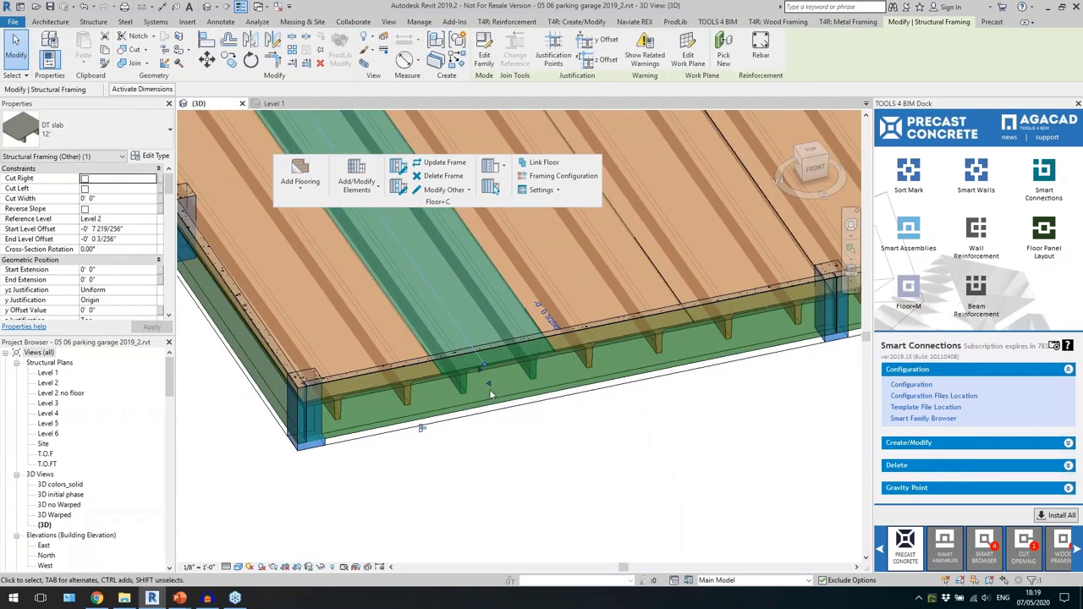
pyautogui.keyDown('shift'); pyautogui.moveTo(461, 503); pyautogui.dragTo(484, 423, button='middle'); pyautogui.keyUp('shift')
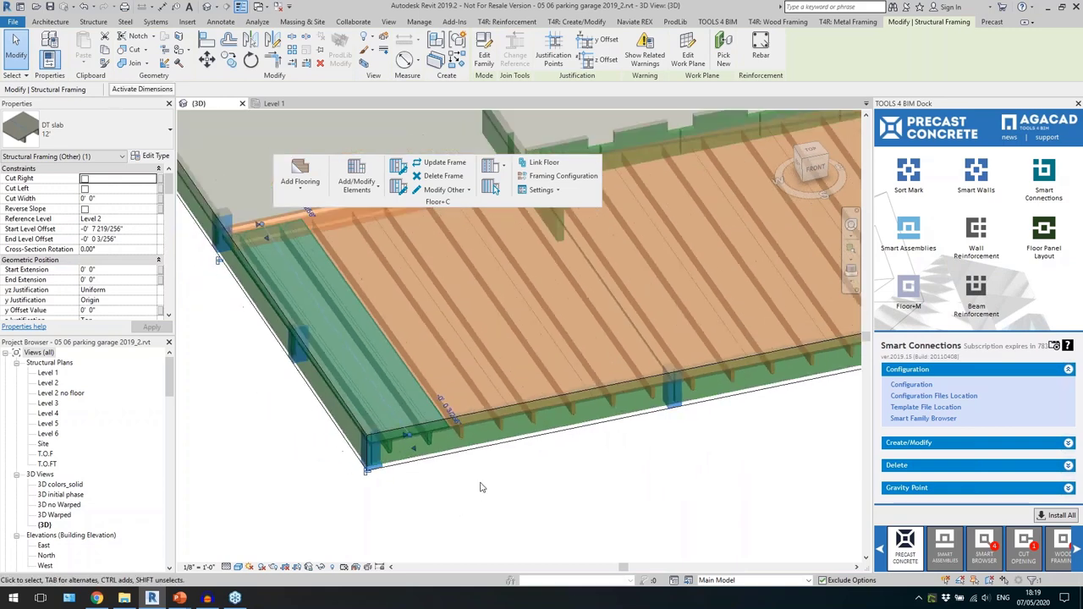
# In the corner flooring's framing configuration, set the left end connection to one DT slab : 12'.
pyautogui.click(449, 420)
pyautogui.click(398, 168)
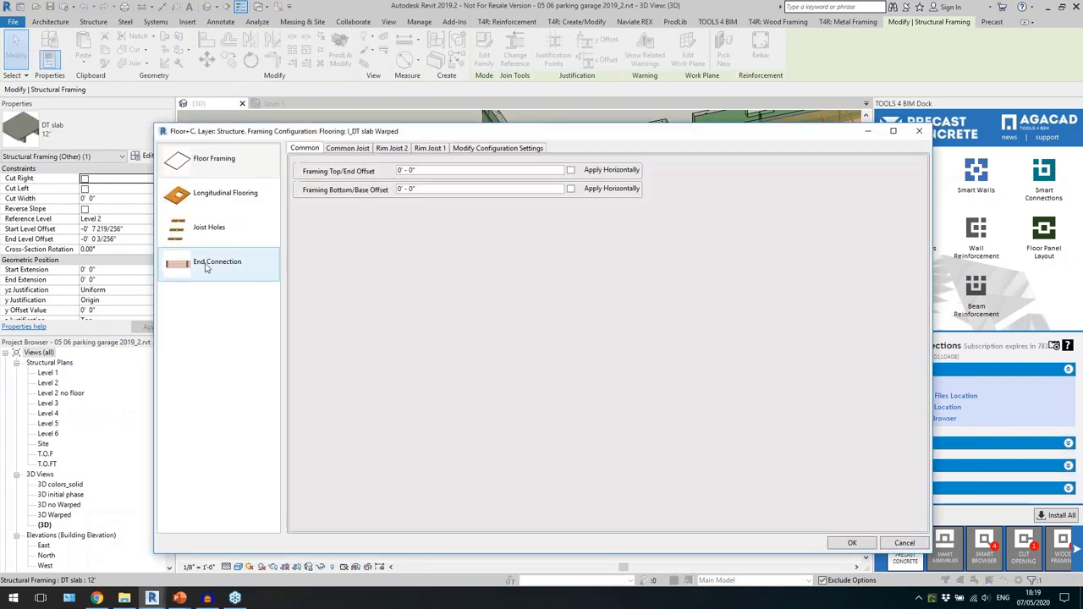
pyautogui.click(218, 208)
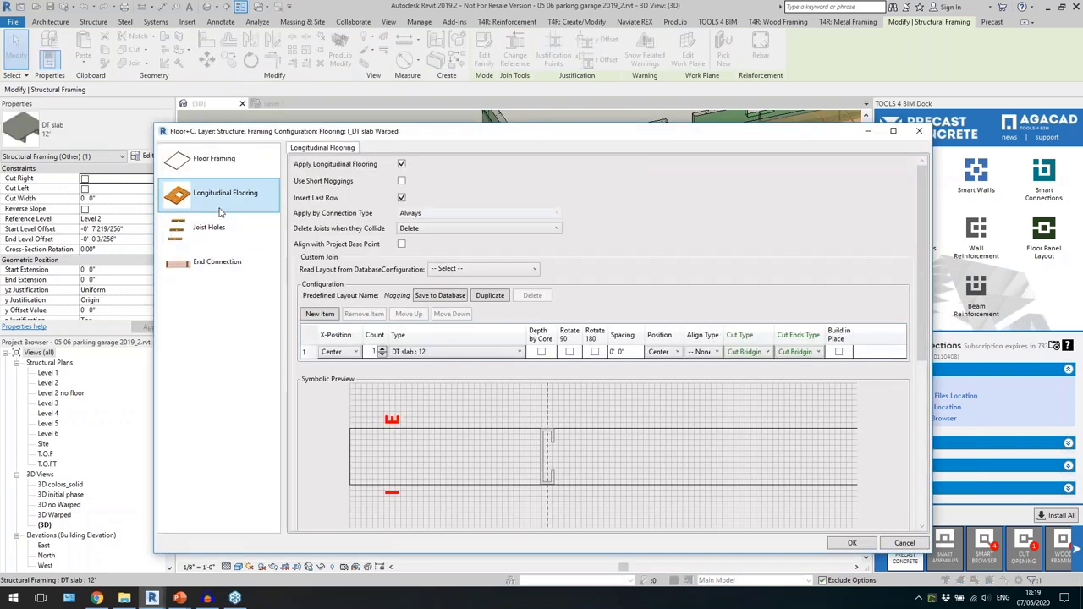
pyautogui.click(225, 265)
pyautogui.click(382, 398)
pyautogui.click(448, 401)
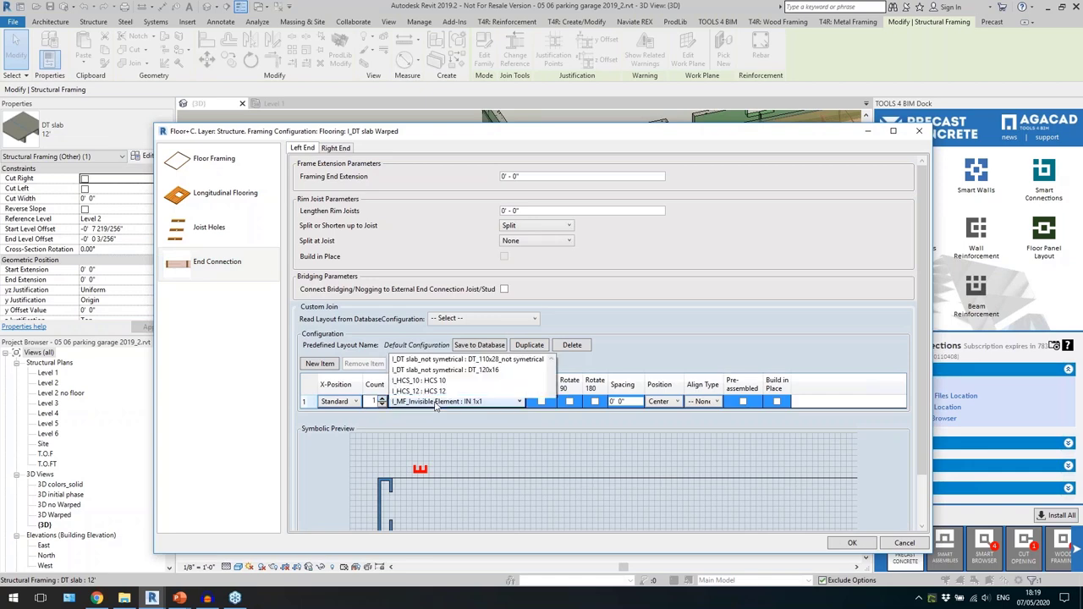
pyautogui.scroll(5, 449, 280)
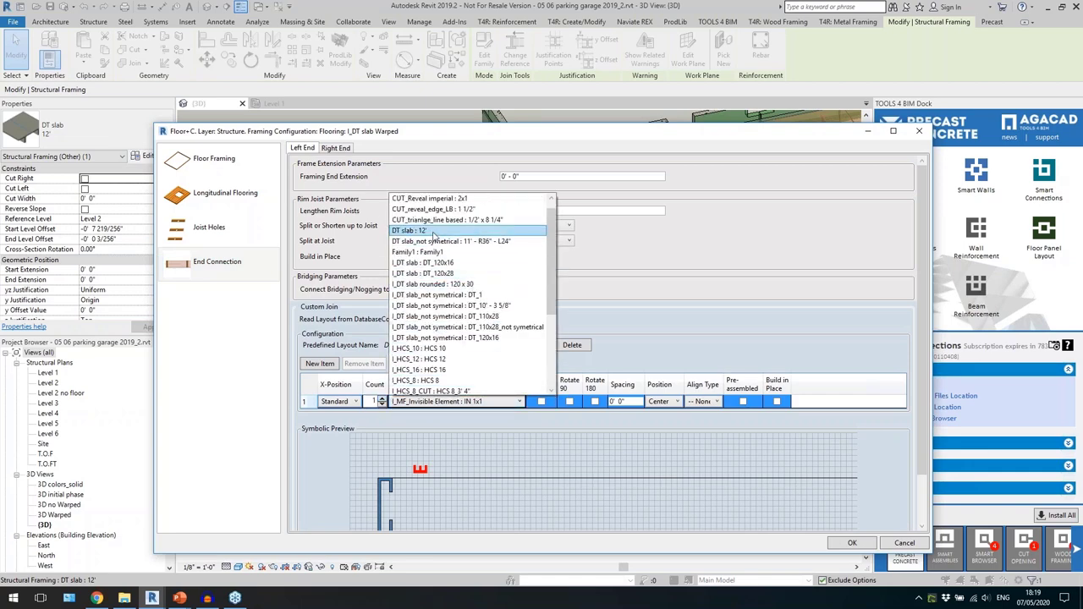
pyautogui.click(435, 231)
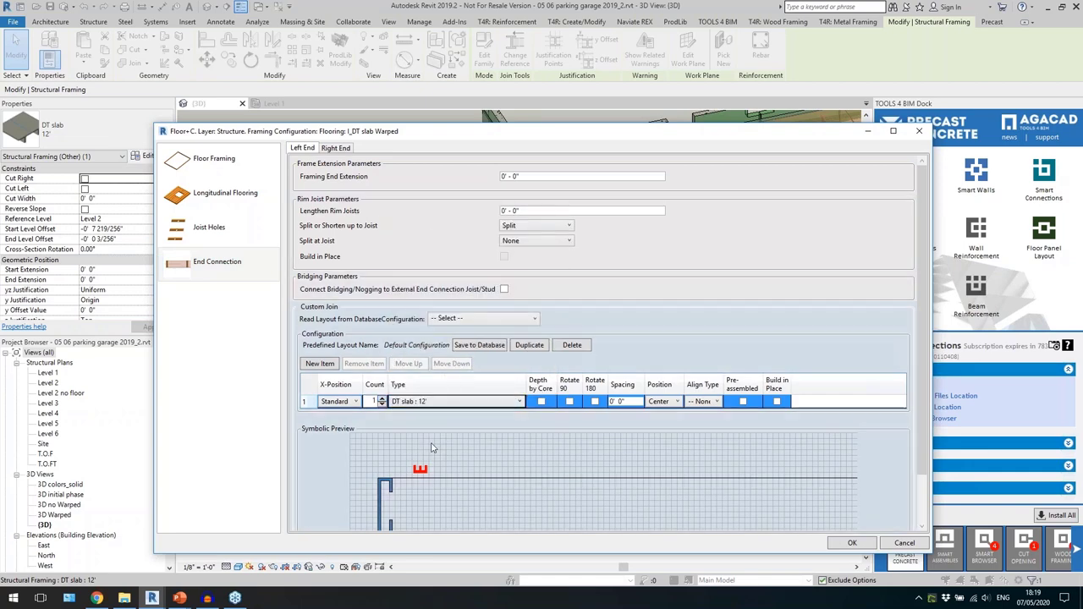
# Add a second left end item, DT slab_not symetrical : 11' - R36" - L24", apply the configuration and inspect the stems along the front wall.
pyautogui.click(320, 364)
pyautogui.click(437, 416)
pyautogui.scroll(2, 463, 292)
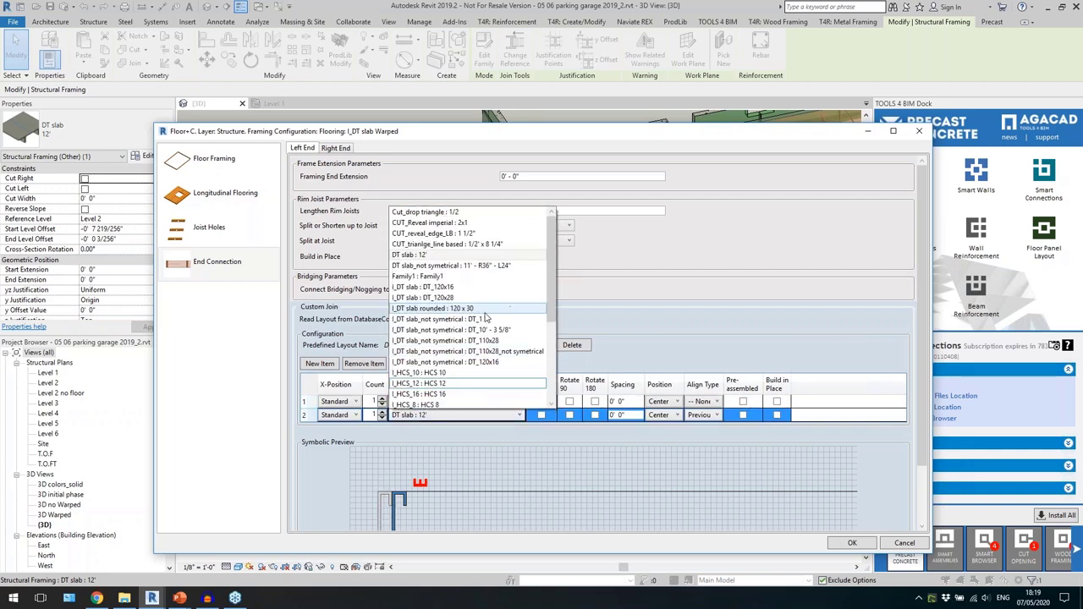
pyautogui.click(464, 267)
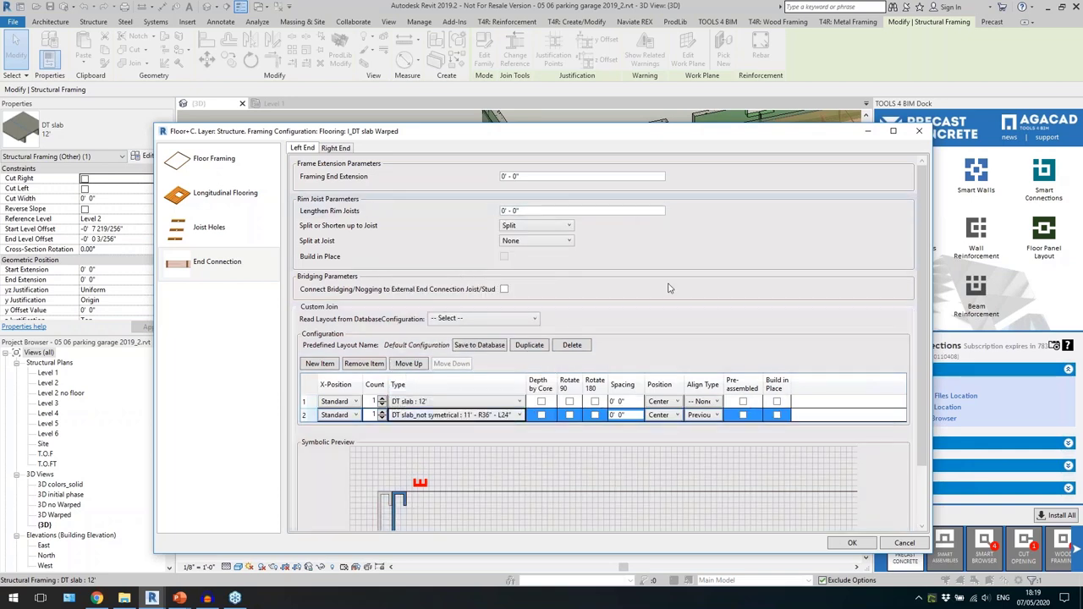
pyautogui.moveTo(611, 127); pyautogui.dragTo(584, 487)
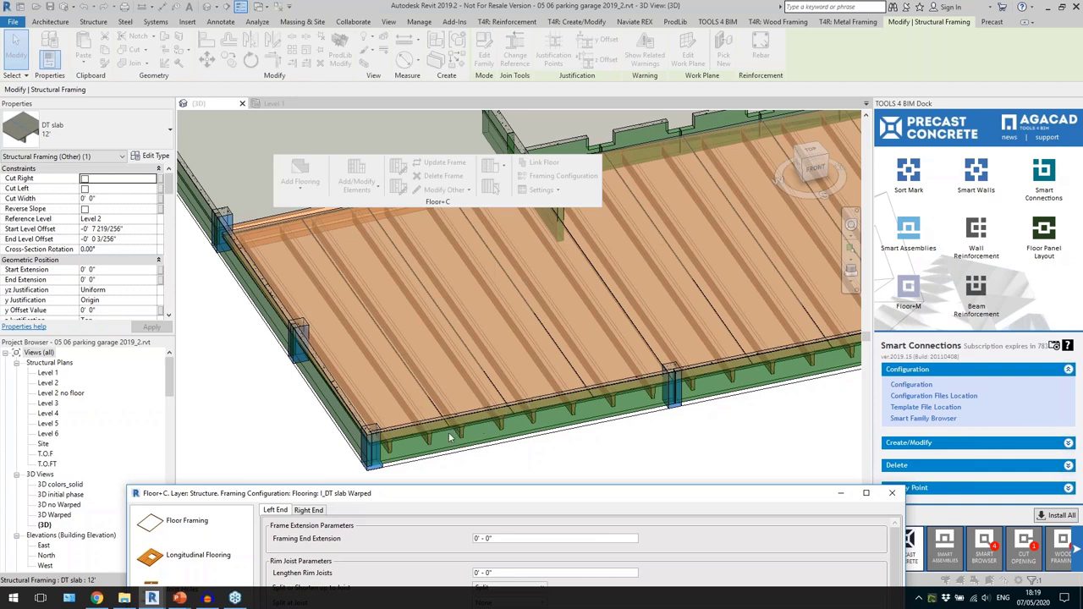
pyautogui.moveTo(504, 494); pyautogui.dragTo(506, 111)
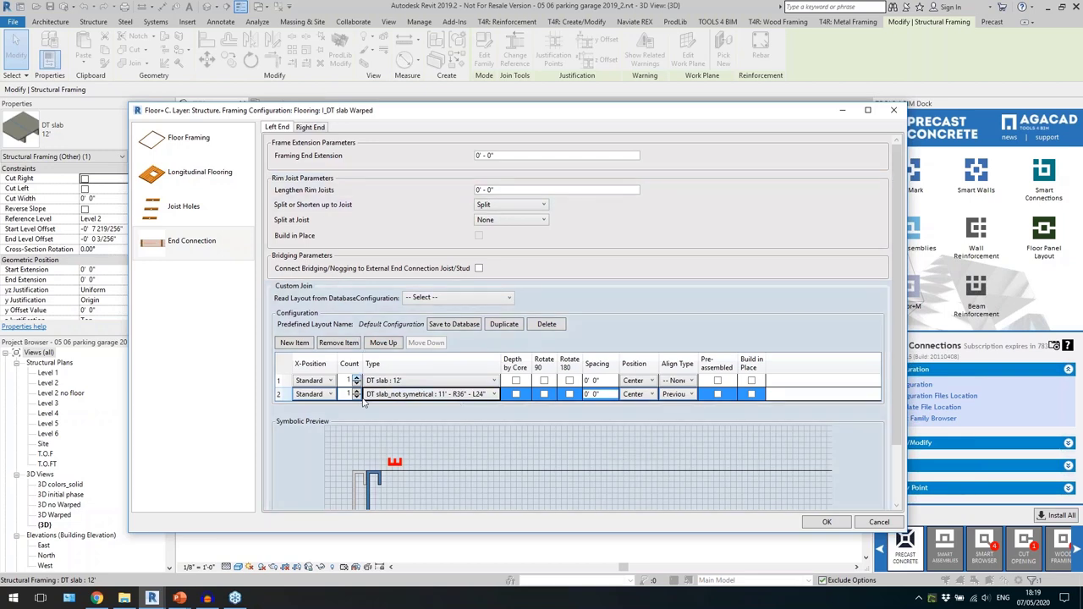
pyautogui.click(842, 523)
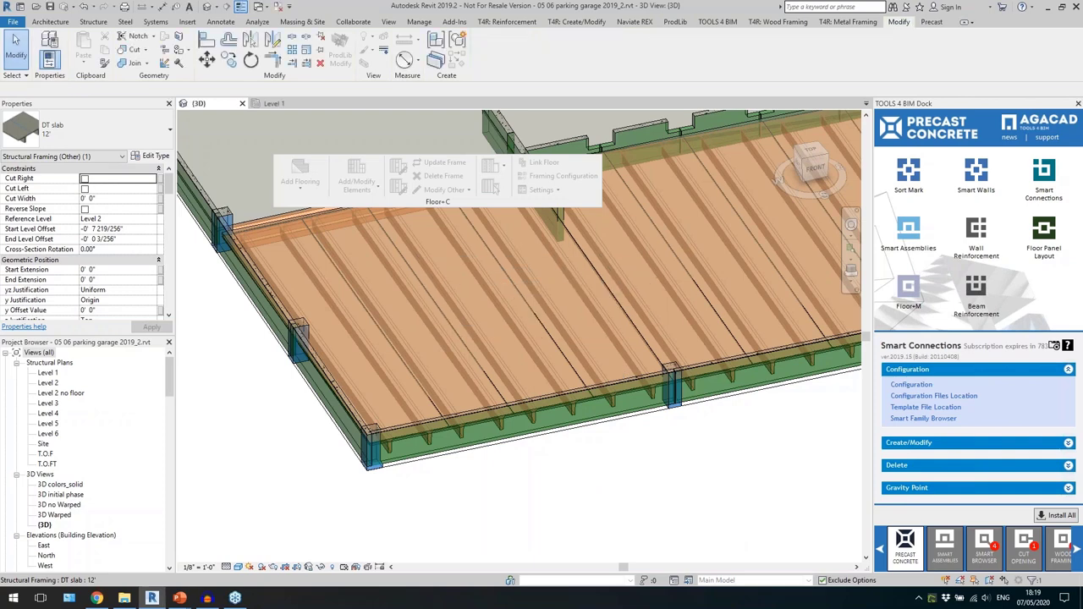
pyautogui.scroll(3, 595, 492)
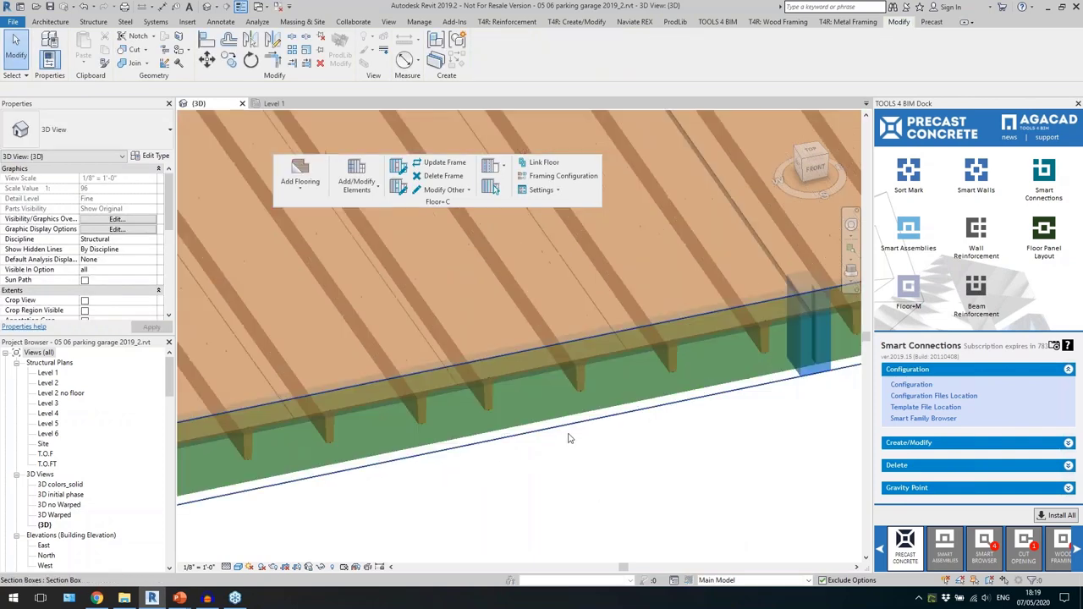
# Examine the stem positions of the corner flooring's asymmetrical and regular double tees along the front spandrel and the inverted-tee beam.
pyautogui.click(587, 384)
pyautogui.keyDown('shift'); pyautogui.moveTo(587, 385); pyautogui.dragTo(356, 398, button='middle'); pyautogui.keyUp('shift')
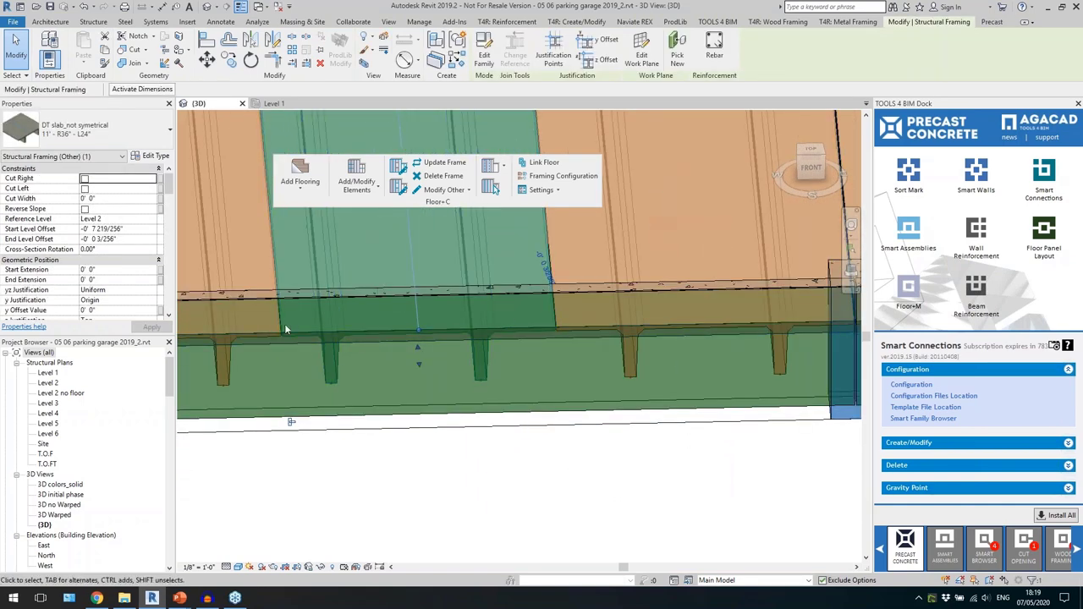
pyautogui.keyDown('shift'); pyautogui.moveTo(284, 323); pyautogui.dragTo(737, 465, button='middle'); pyautogui.keyUp('shift')
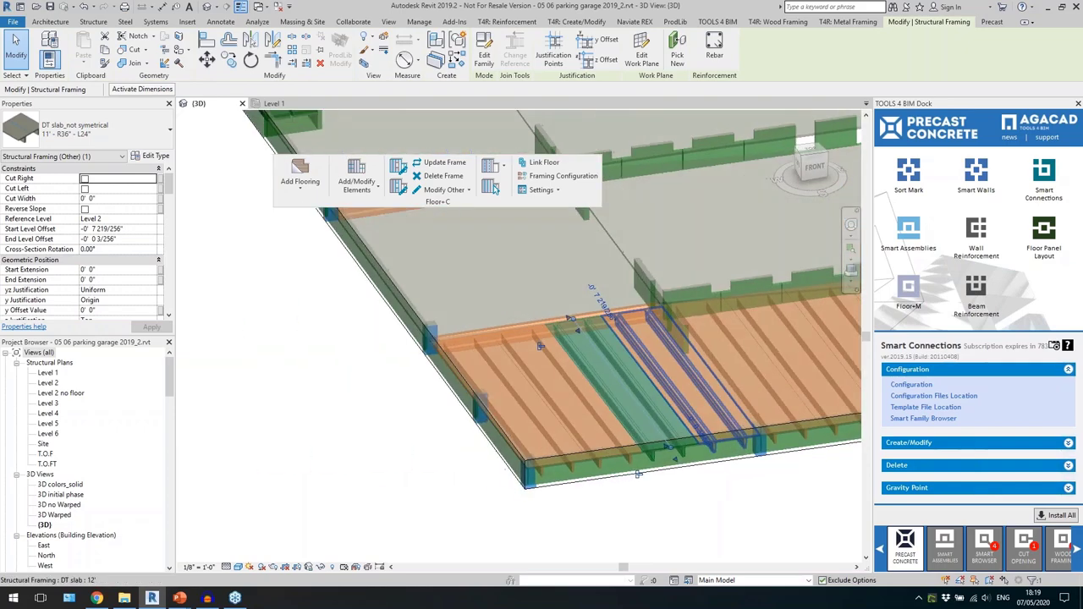
pyautogui.press('Escape')
pyautogui.scroll(4, 524, 329)
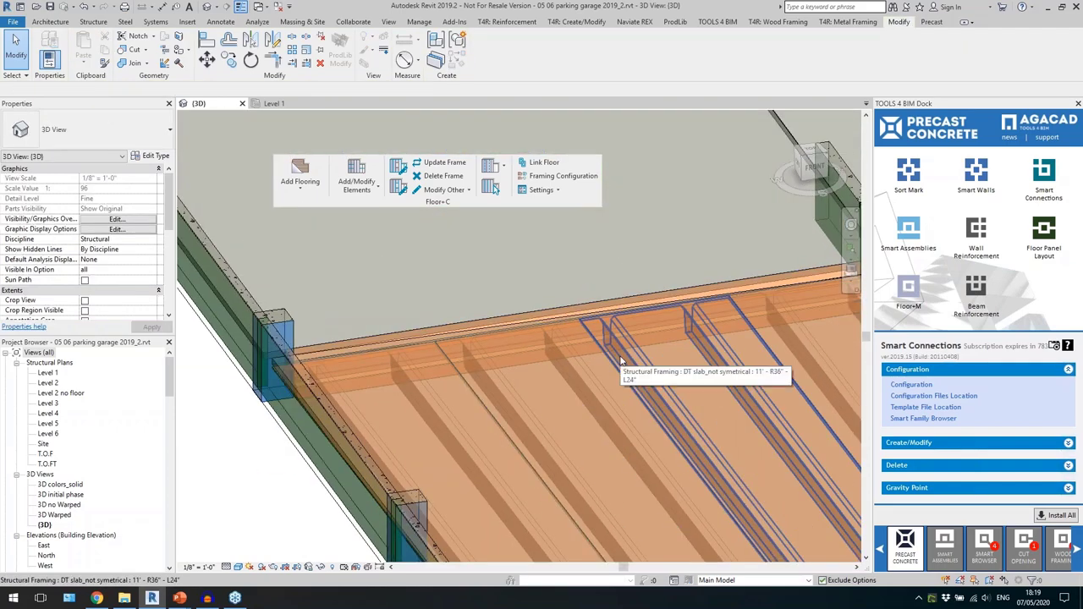
pyautogui.click(621, 357)
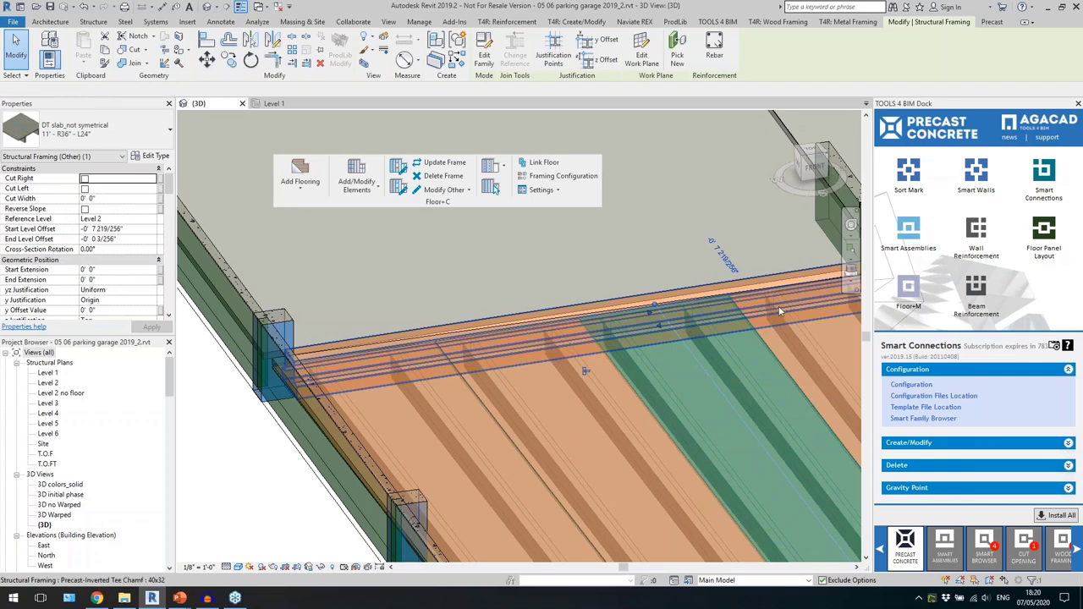
pyautogui.press('Escape')
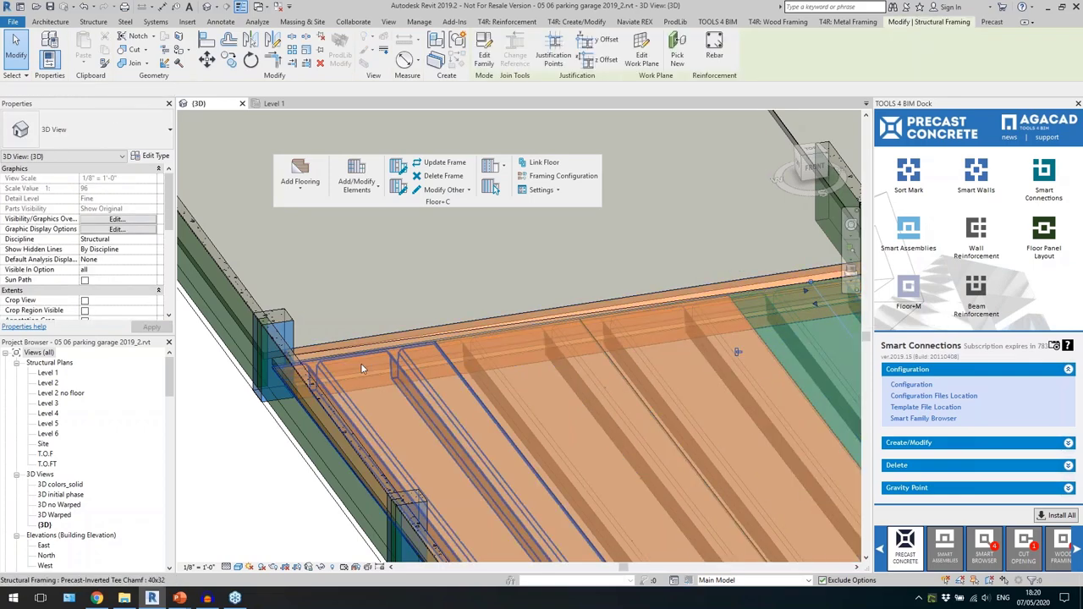
pyautogui.click(360, 370)
pyautogui.scroll(-5, 341, 334)
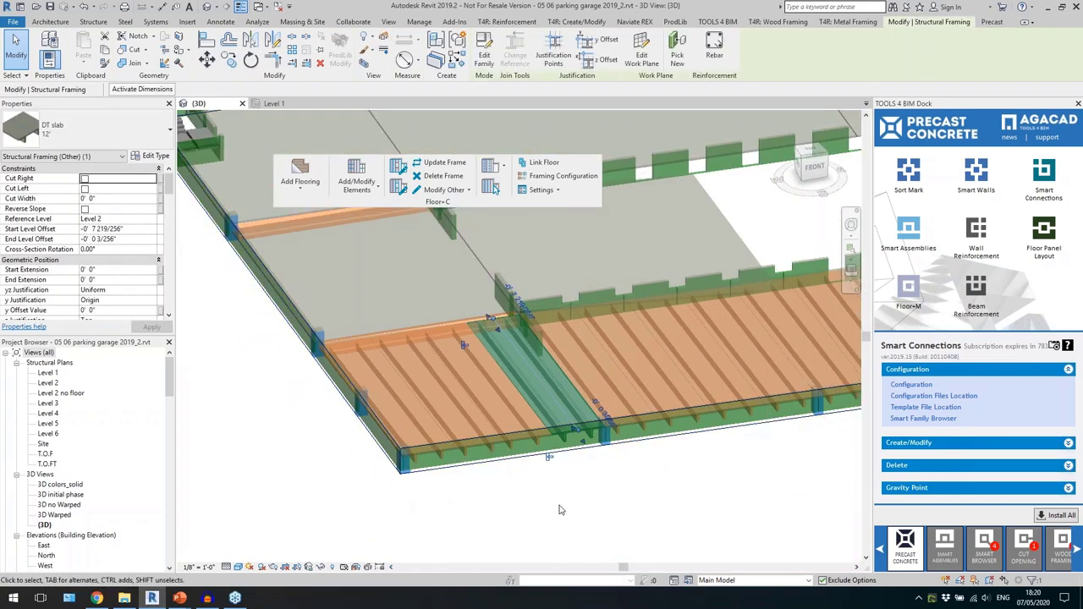
pyautogui.click(559, 509)
pyautogui.scroll(-2, 338, 435)
pyautogui.keyDown('shift'); pyautogui.moveTo(373, 472); pyautogui.dragTo(466, 462, button='middle'); pyautogui.keyUp('shift')
pyautogui.moveTo(625, 451); pyautogui.dragTo(561, 477, button='middle')
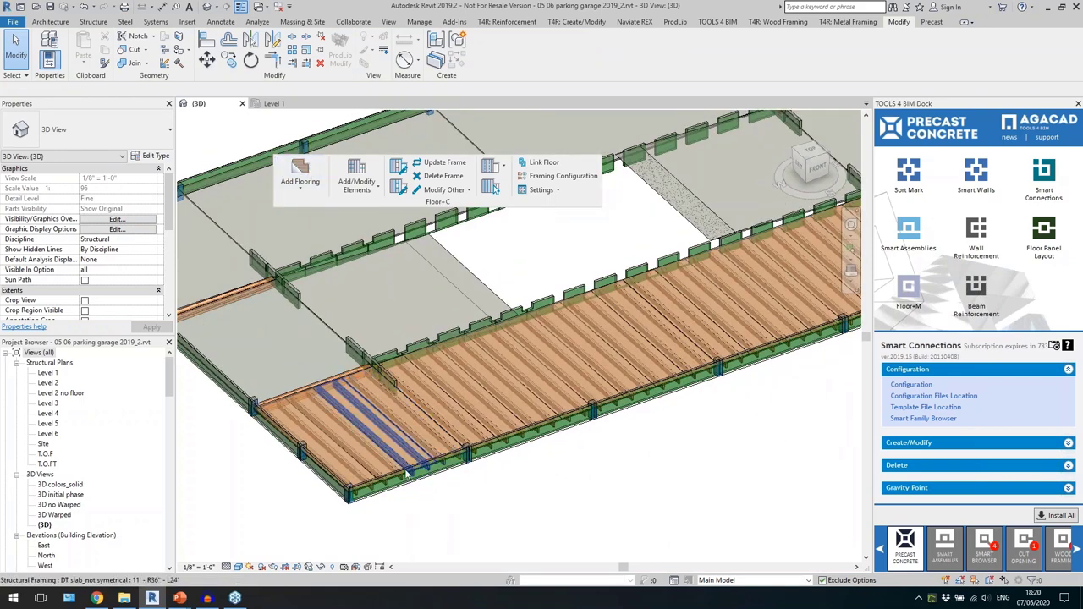
# Turn off the 3D view's section box and select a DT slab : 12' at the front corner.
pyautogui.scroll(-3, 116, 262)
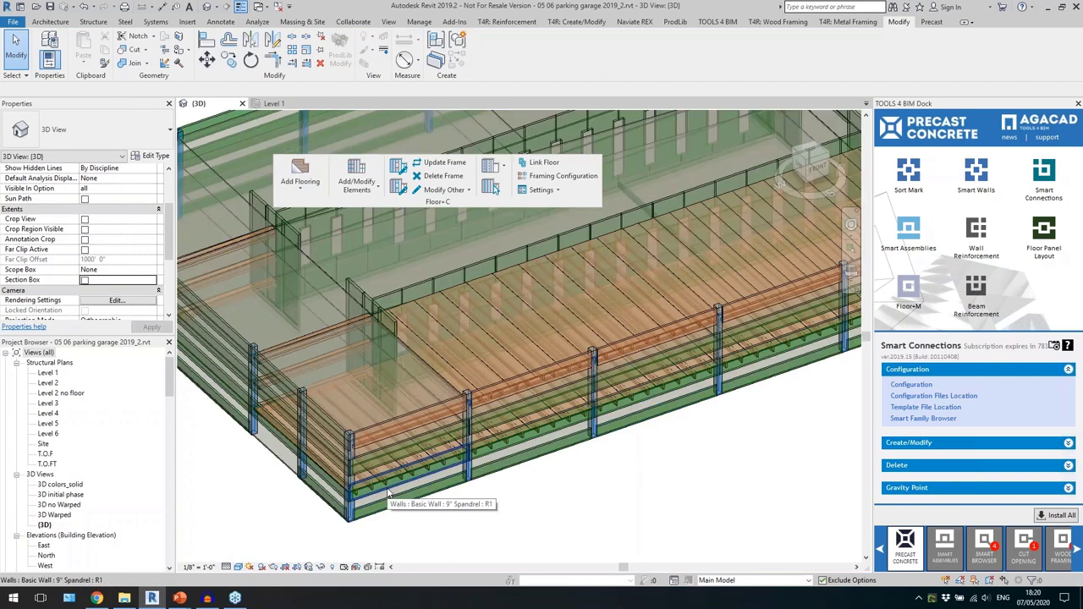
pyautogui.click(389, 485)
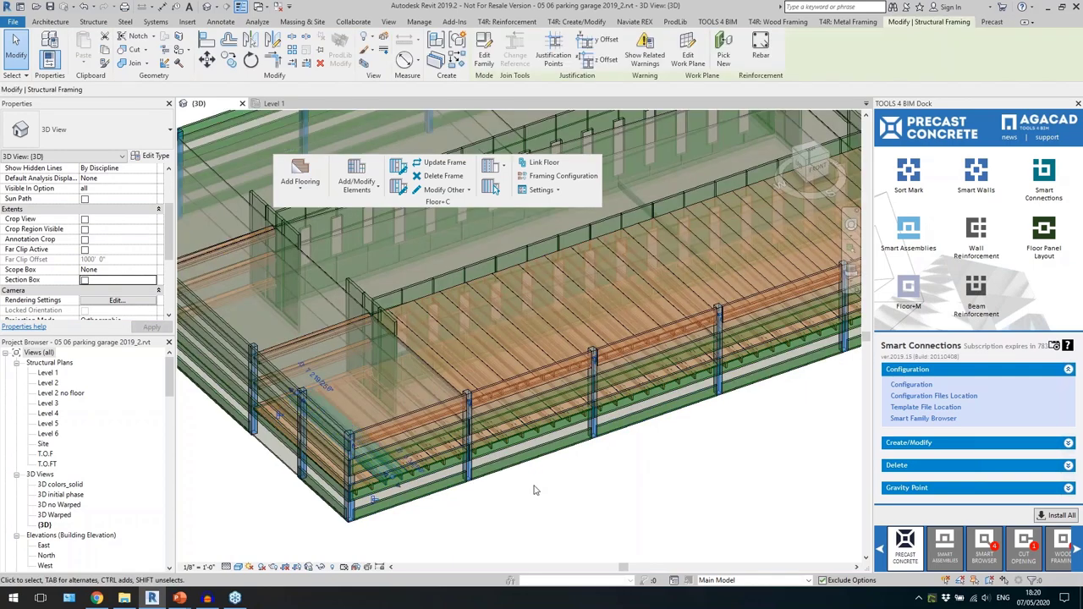
pyautogui.moveTo(540, 494); pyautogui.dragTo(659, 487, button='middle')
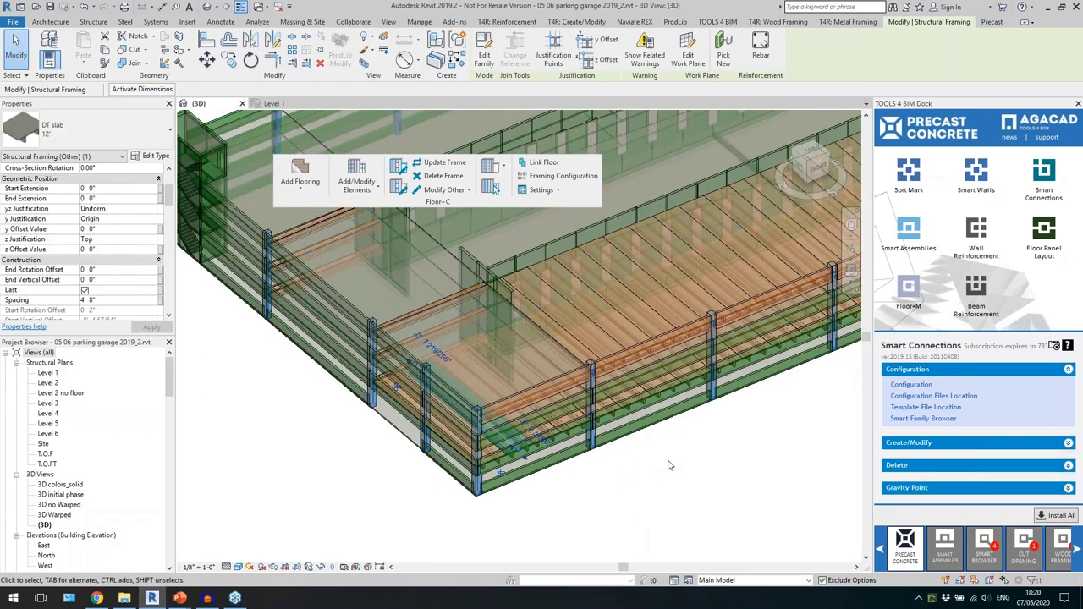
# Use Multi-Framing's Copy/Update Frames in Identical Floors to transfer the front corner floor's framing to the identical floors on other levels.
pyautogui.click(300, 187)
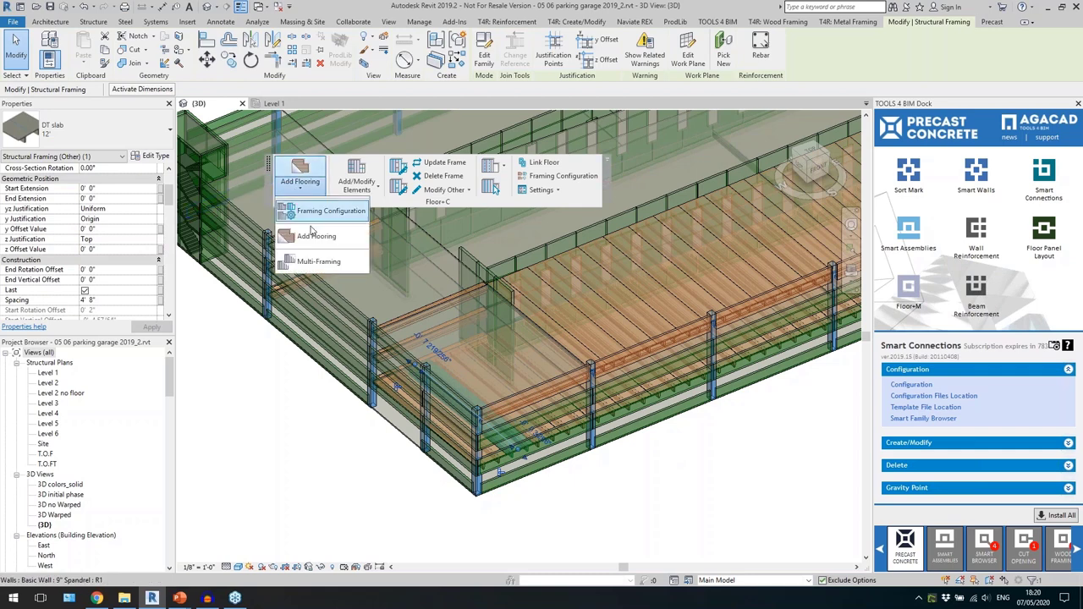
pyautogui.click(313, 262)
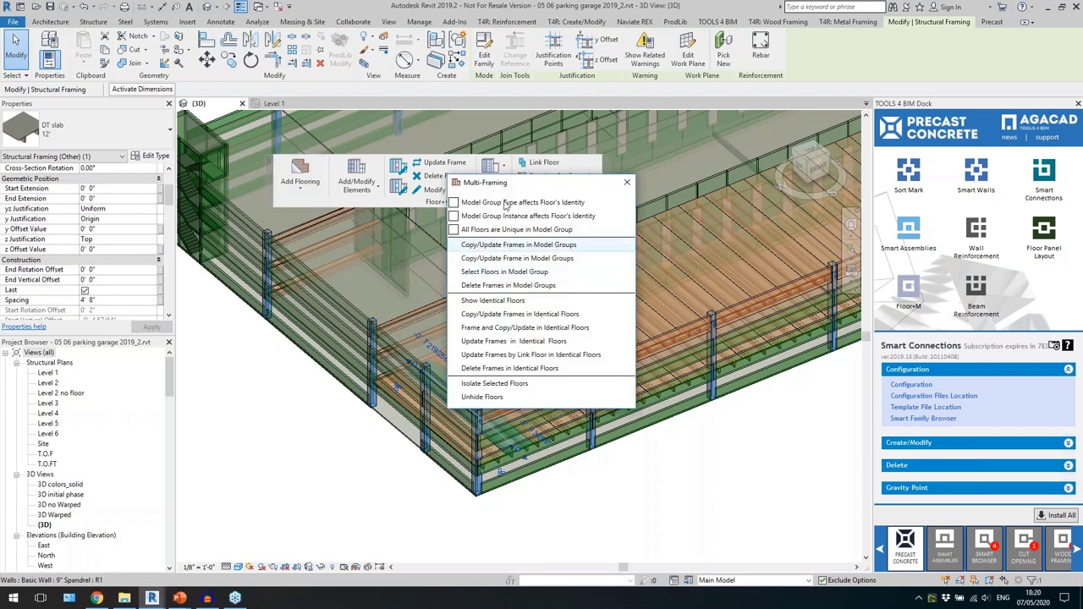
pyautogui.moveTo(506, 189); pyautogui.dragTo(768, 180)
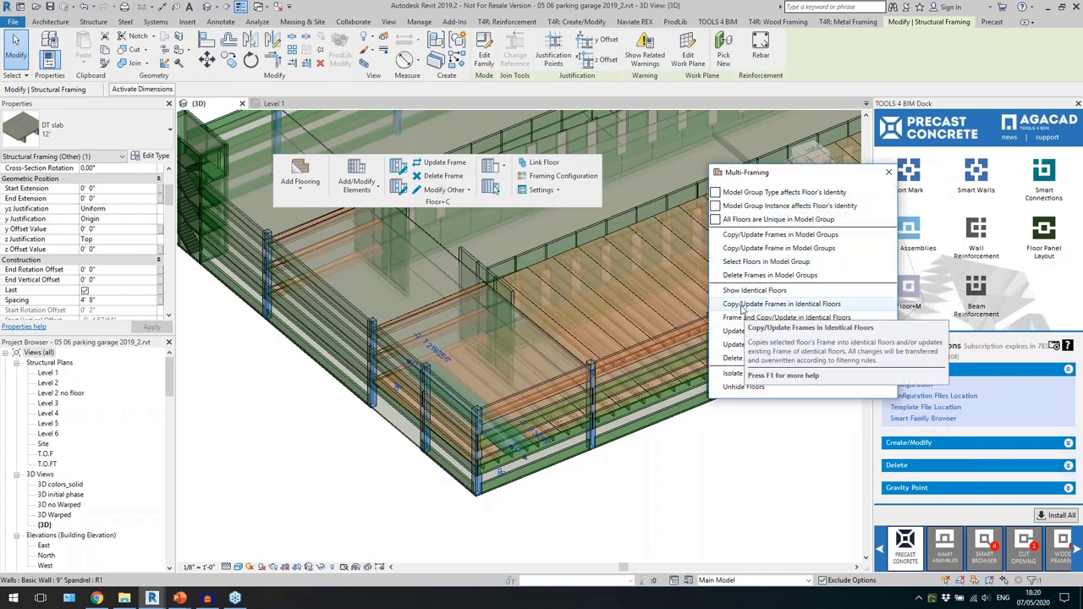
pyautogui.click(629, 500)
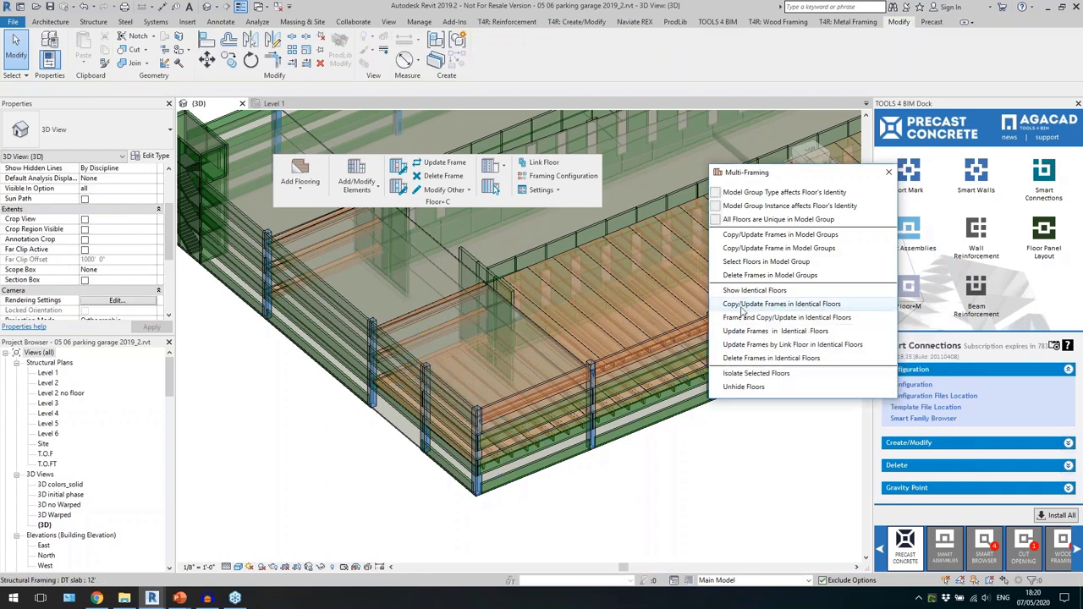
pyautogui.click(554, 445)
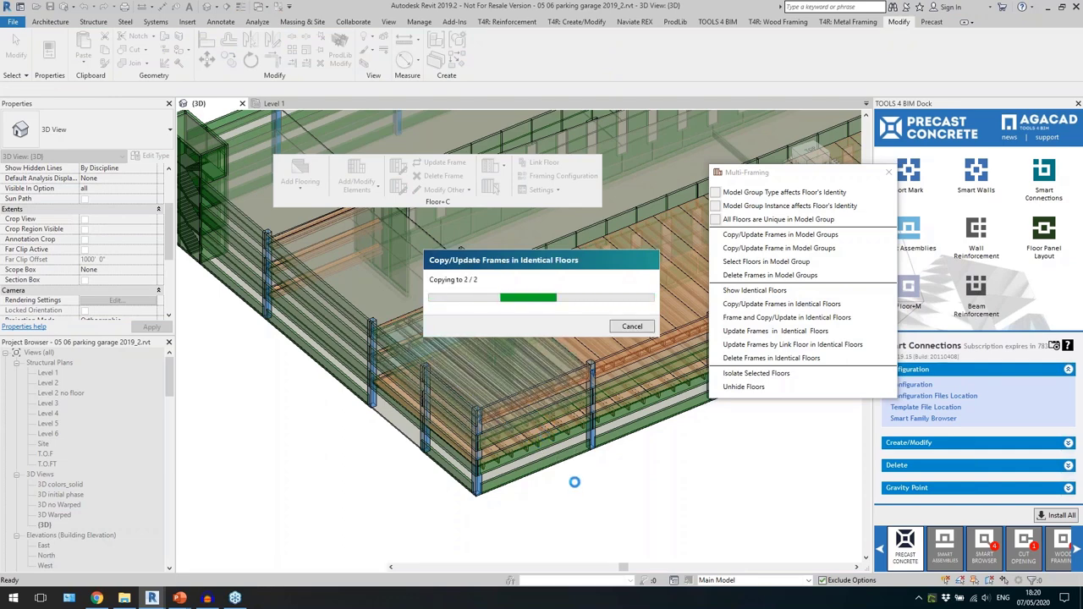
# Examine the double tees copied to the other levels at the front corner, selecting individual slabs, and close Multi-Framing.
pyautogui.click(489, 409)
pyautogui.scroll(-5, 405, 461)
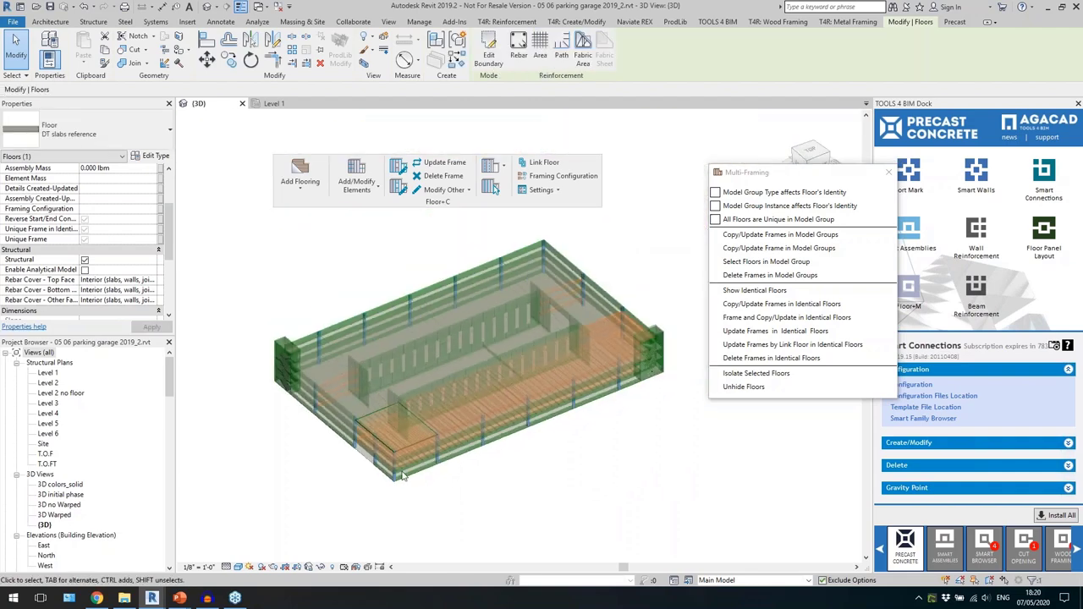
pyautogui.scroll(8, 409, 477)
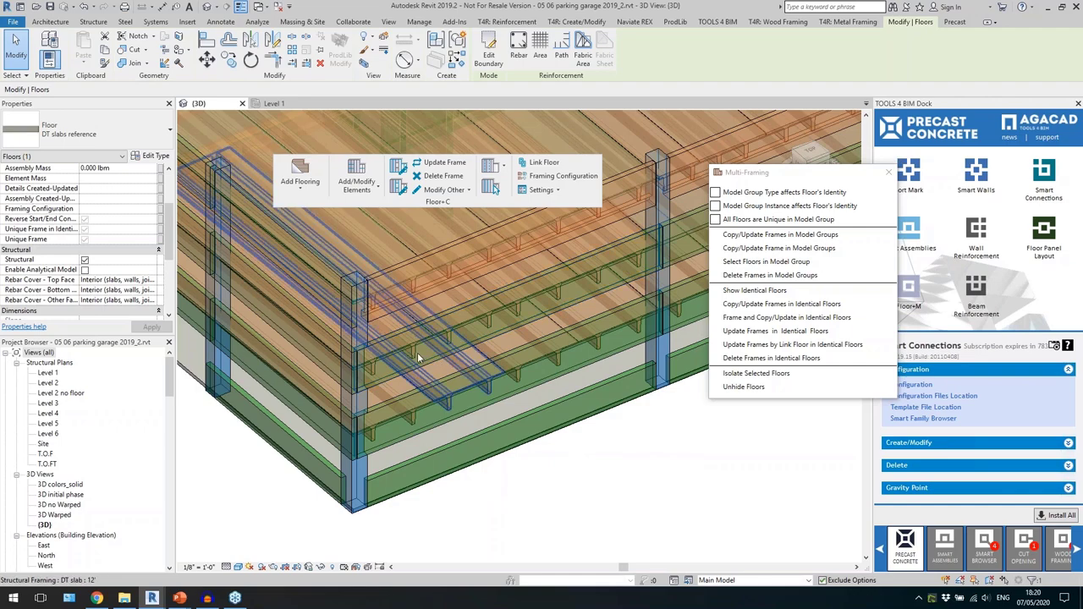
pyautogui.click(413, 287)
pyautogui.moveTo(525, 353); pyautogui.dragTo(509, 403, button='middle')
pyautogui.moveTo(563, 278); pyautogui.dragTo(533, 366, button='middle')
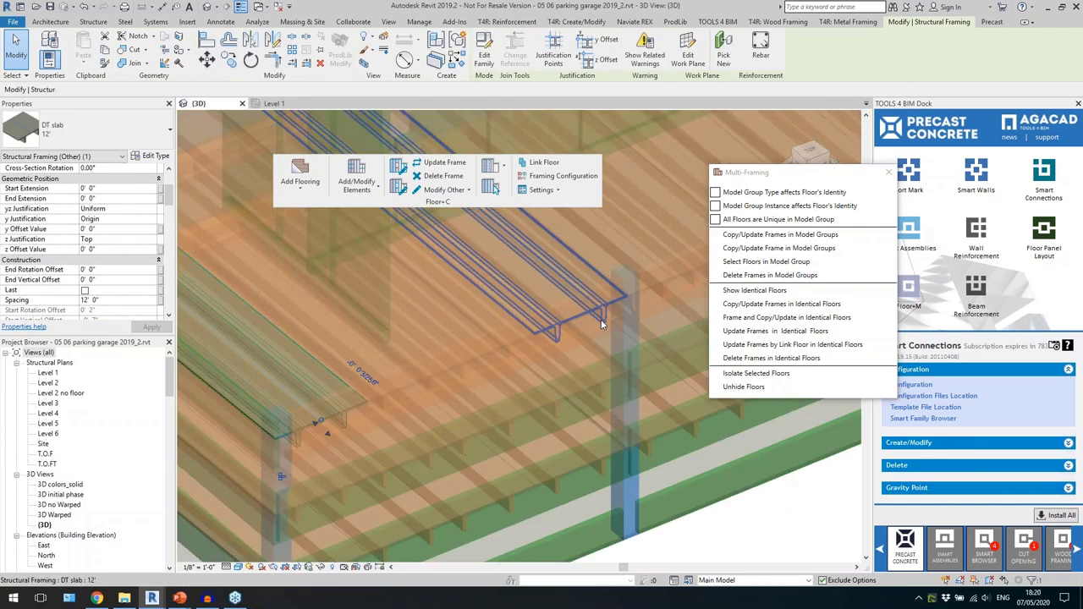
pyautogui.scroll(4, 533, 366)
pyautogui.click(363, 403)
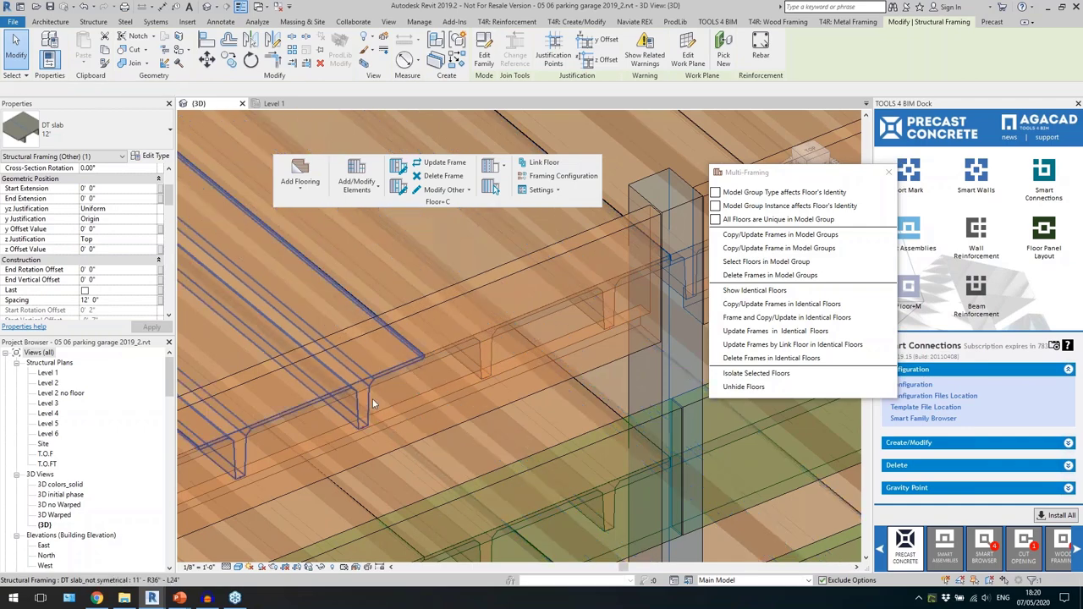
pyautogui.keyDown('shift'); pyautogui.moveTo(373, 399); pyautogui.dragTo(441, 474, button='middle'); pyautogui.keyUp('shift')
pyautogui.moveTo(286, 514); pyautogui.dragTo(630, 308, button='middle')
pyautogui.scroll(-2, 629, 307)
pyautogui.keyDown('shift'); pyautogui.moveTo(586, 342); pyautogui.dragTo(344, 413, button='middle'); pyautogui.keyUp('shift')
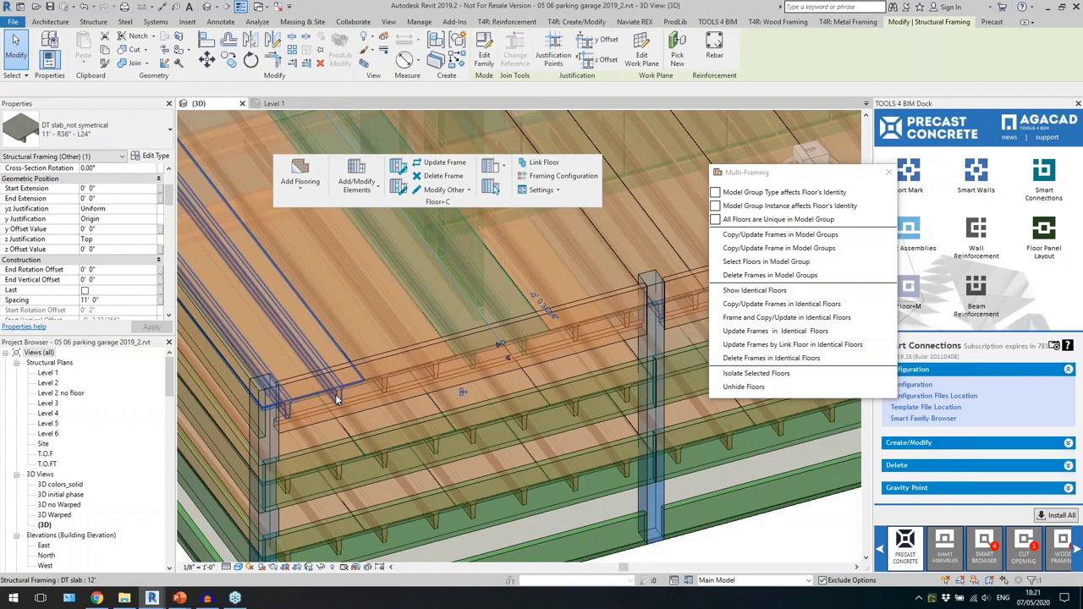
pyautogui.click(336, 401)
pyautogui.keyDown('shift'); pyautogui.moveTo(522, 341); pyautogui.dragTo(398, 389, button='middle'); pyautogui.keyUp('shift')
pyautogui.click(692, 399)
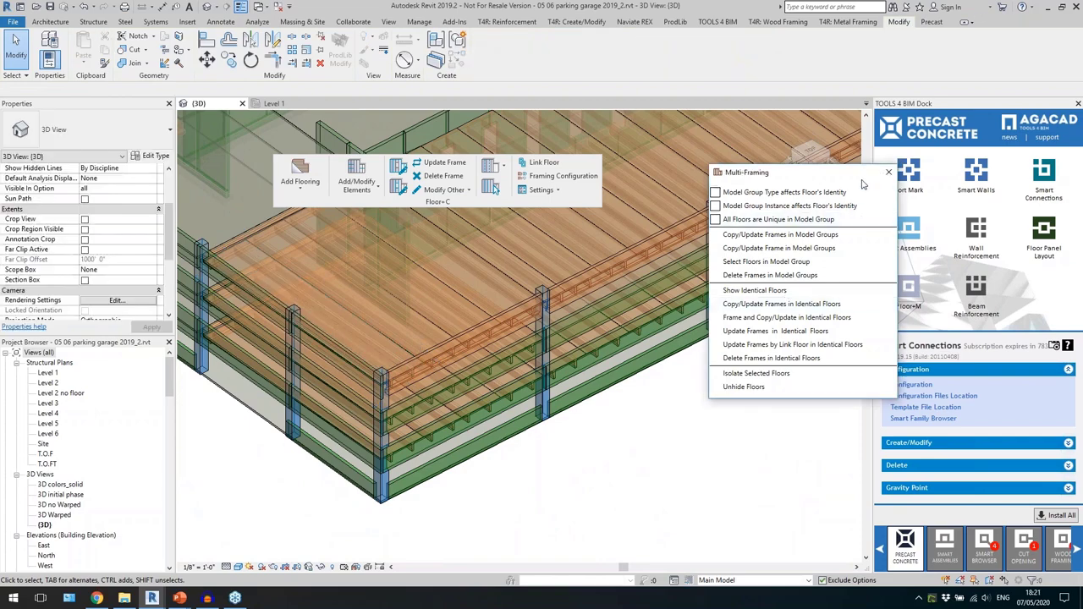
pyautogui.click(887, 175)
# Select the DT slabs reference floors across the middle bay and its two end bays, and add flooring to them.
pyautogui.scroll(-6, 576, 423)
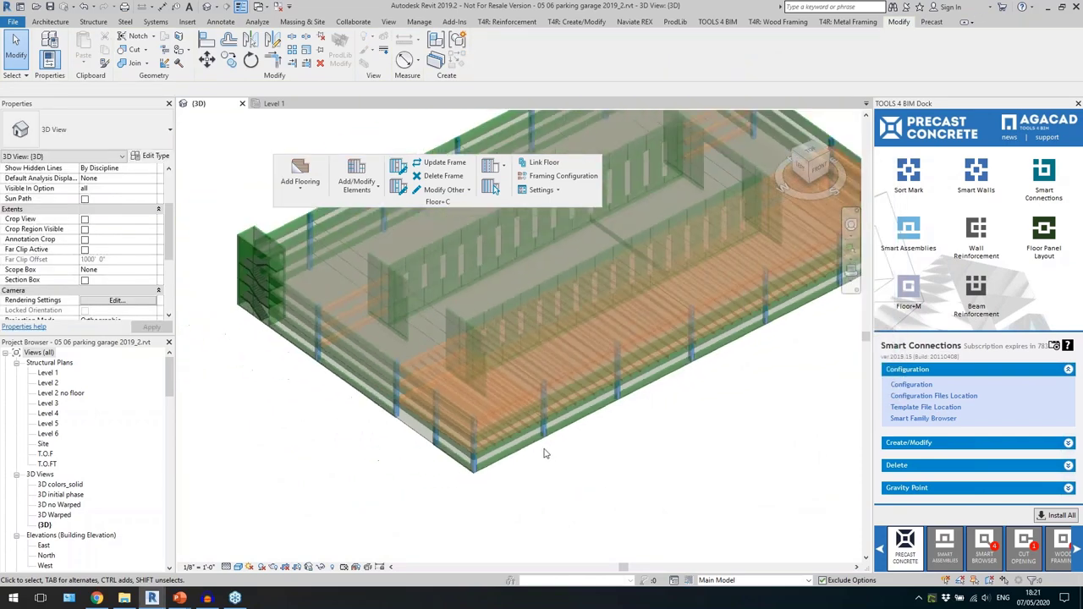
pyautogui.keyDown('shift'); pyautogui.moveTo(689, 448); pyautogui.dragTo(660, 488, button='middle'); pyautogui.keyUp('shift')
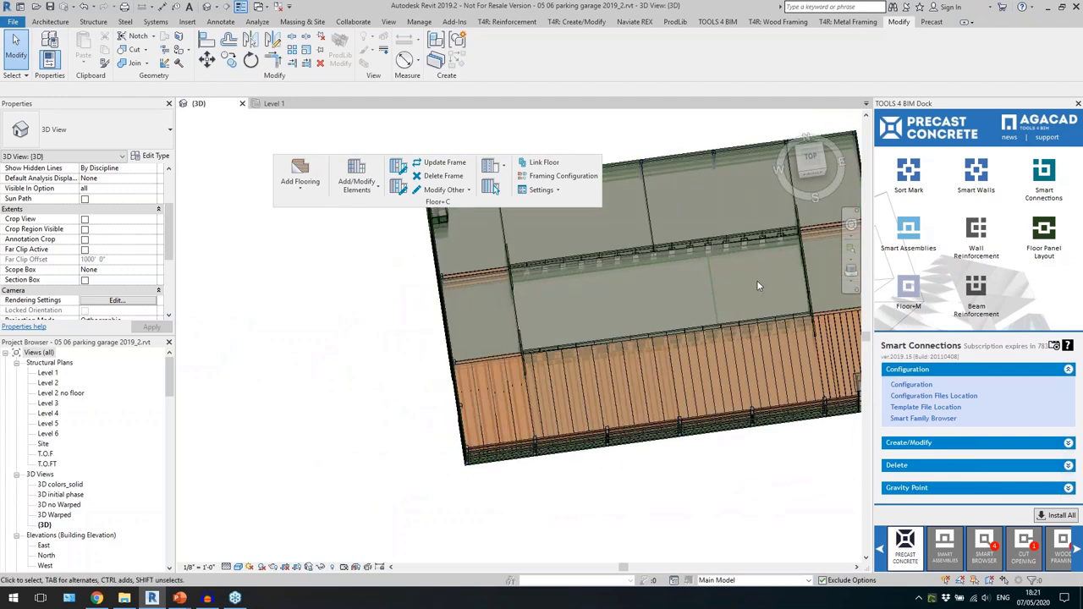
pyautogui.click(561, 306)
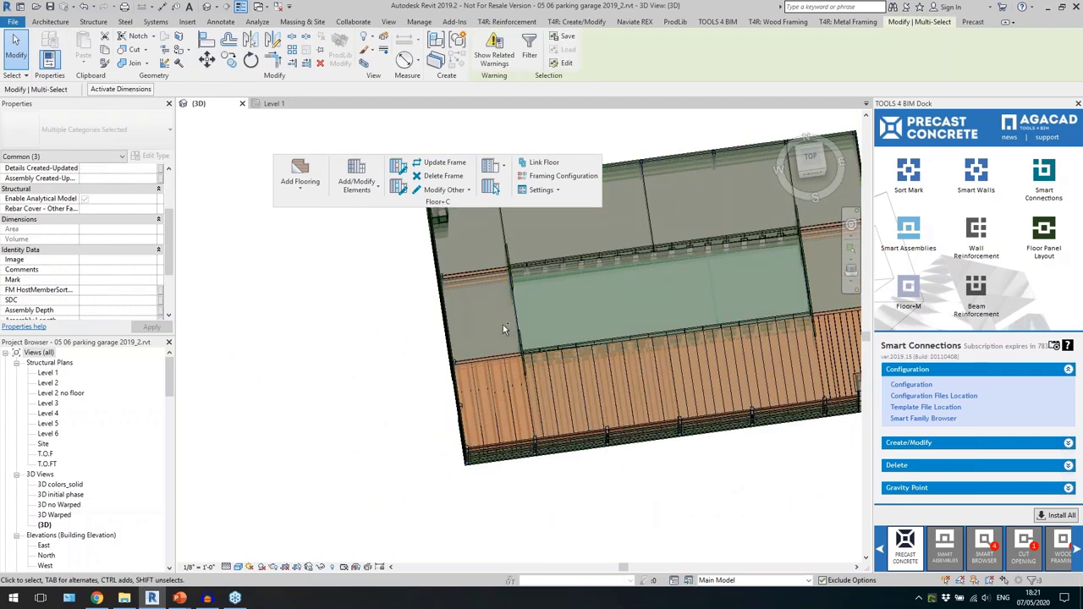
pyautogui.keyDown('ctrl'); pyautogui.moveTo(468, 318); pyautogui.dragTo(504, 313); pyautogui.keyUp('ctrl')
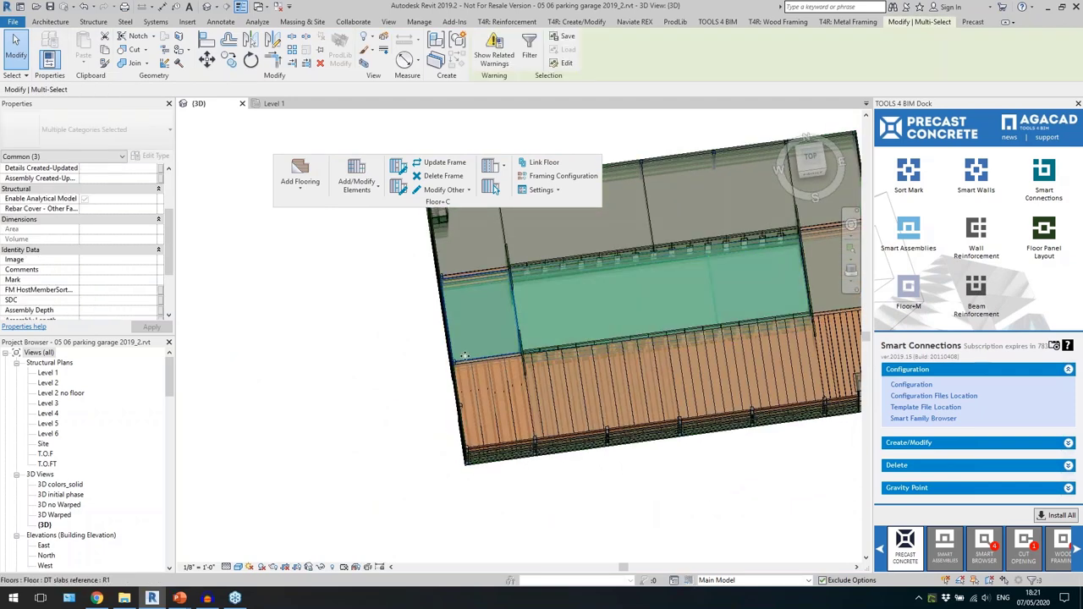
pyautogui.scroll(-2, 464, 362)
pyautogui.scroll(5, 639, 320)
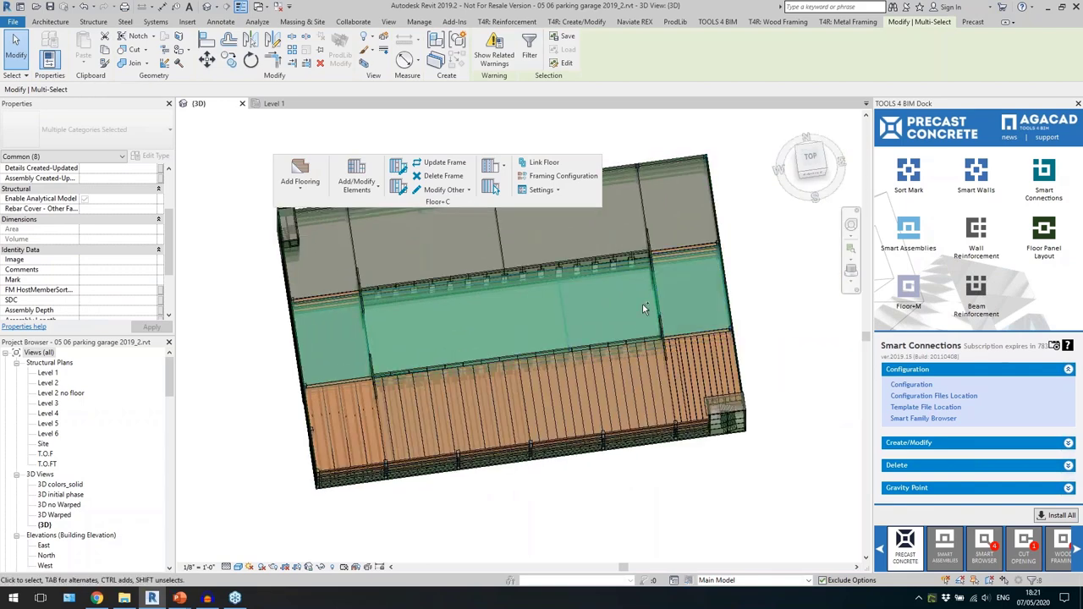
pyautogui.click(301, 179)
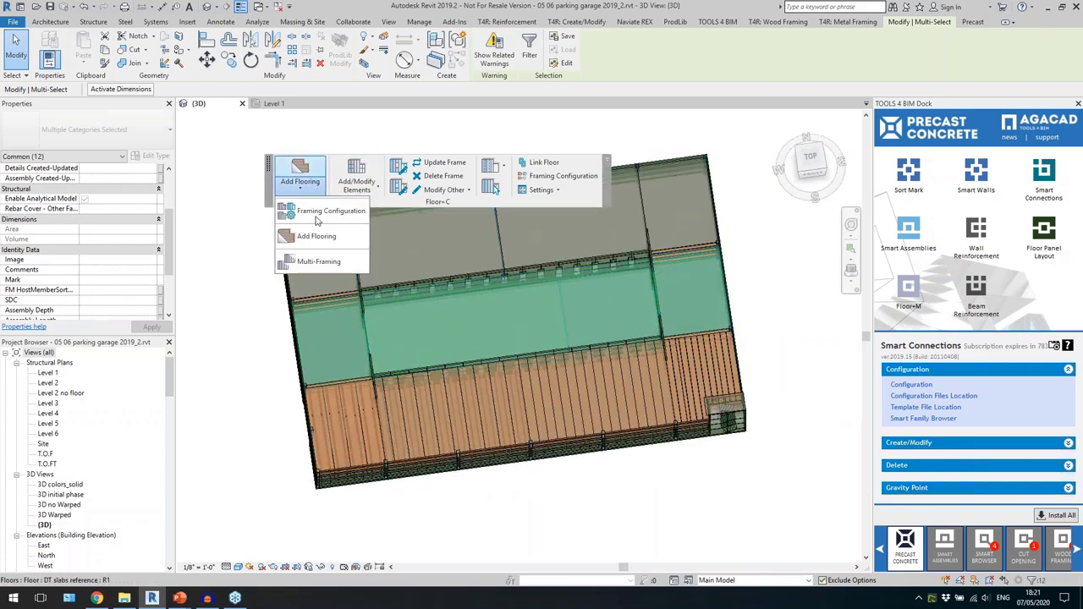
pyautogui.click(322, 237)
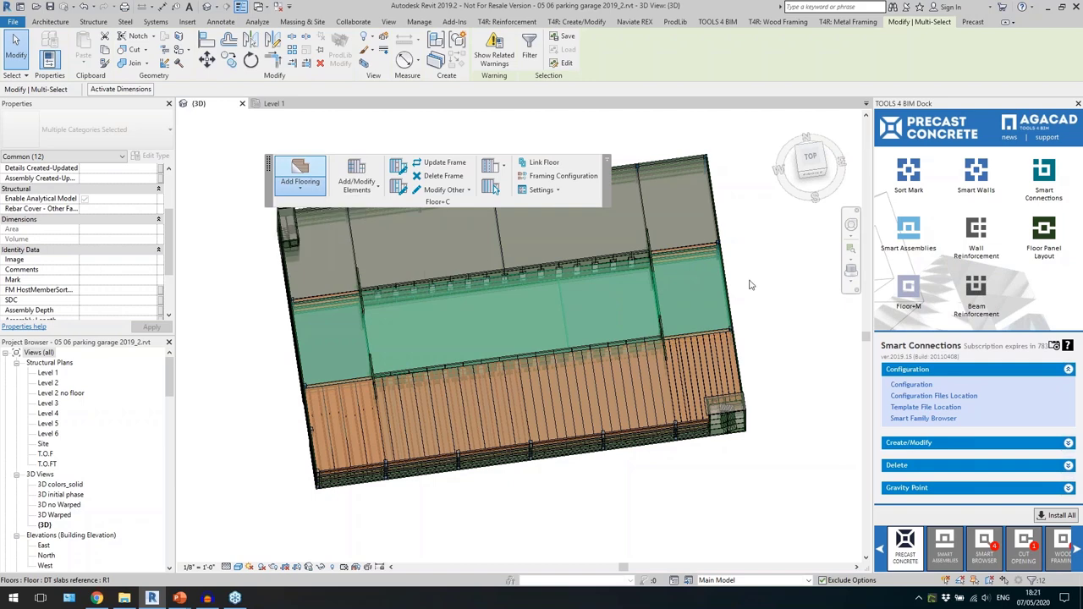
pyautogui.click(494, 190)
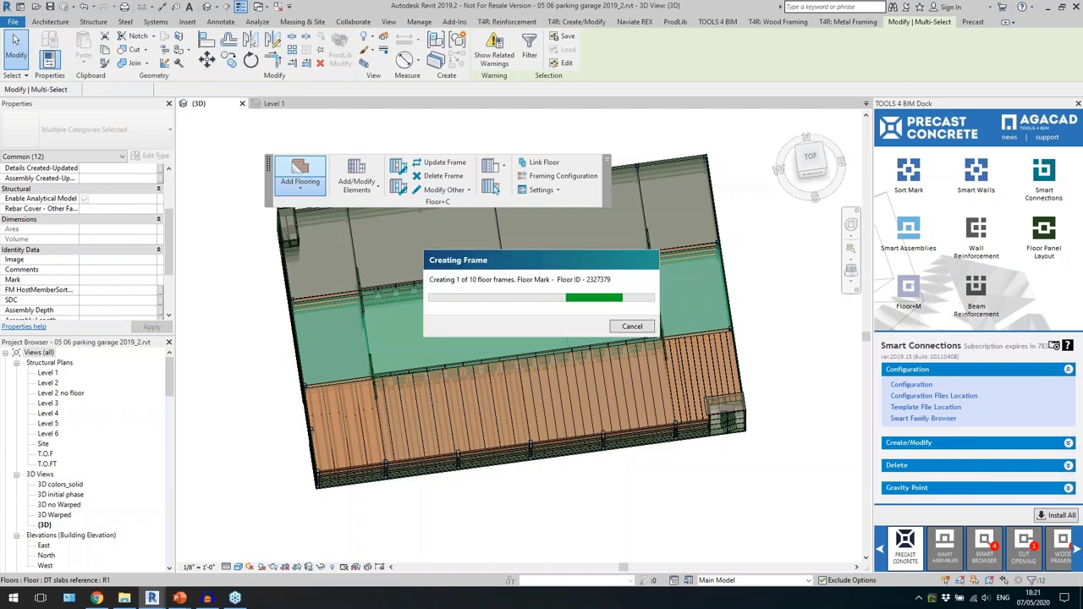
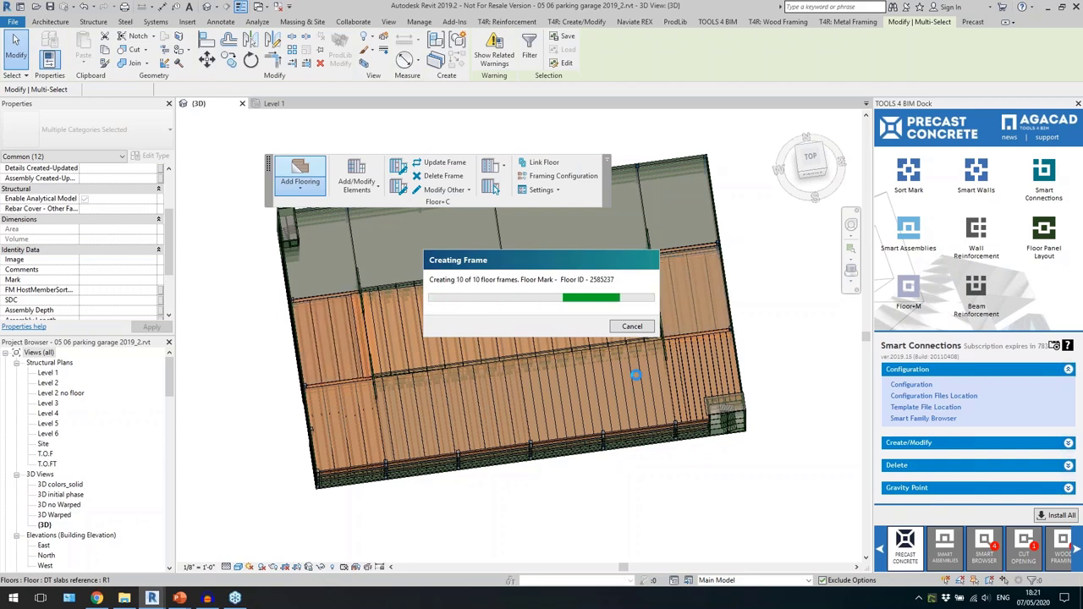
# Examine the new double tees in the sloped middle bay, selecting individual slabs where they meet the interior walls.
pyautogui.keyDown('shift'); pyautogui.moveTo(594, 495); pyautogui.dragTo(493, 384, button='middle'); pyautogui.keyUp('shift')
pyautogui.scroll(5, 504, 366)
pyautogui.scroll(3, 514, 349)
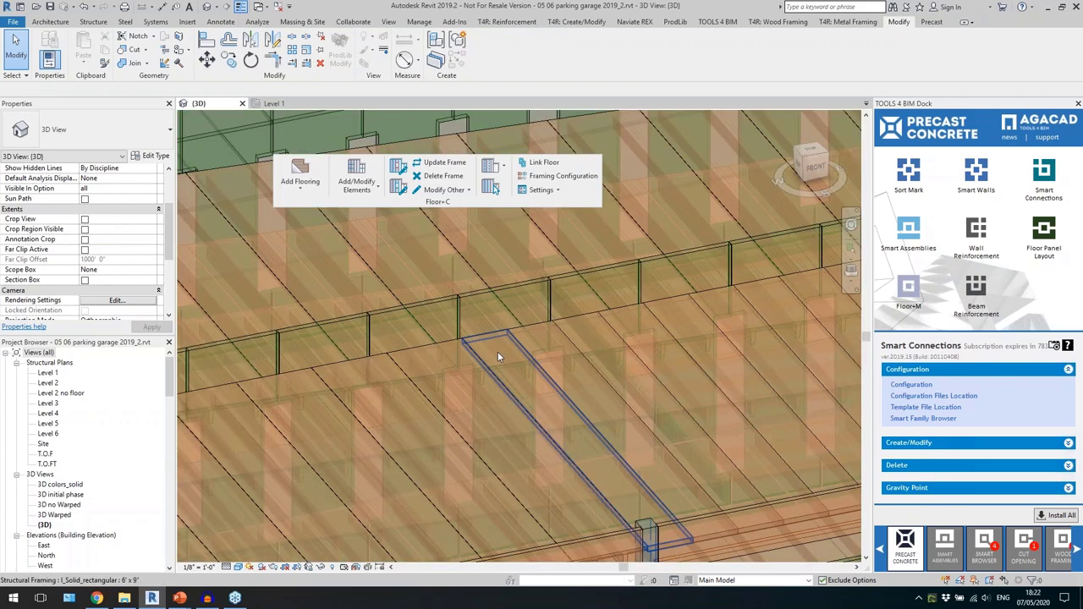
pyautogui.click(537, 368)
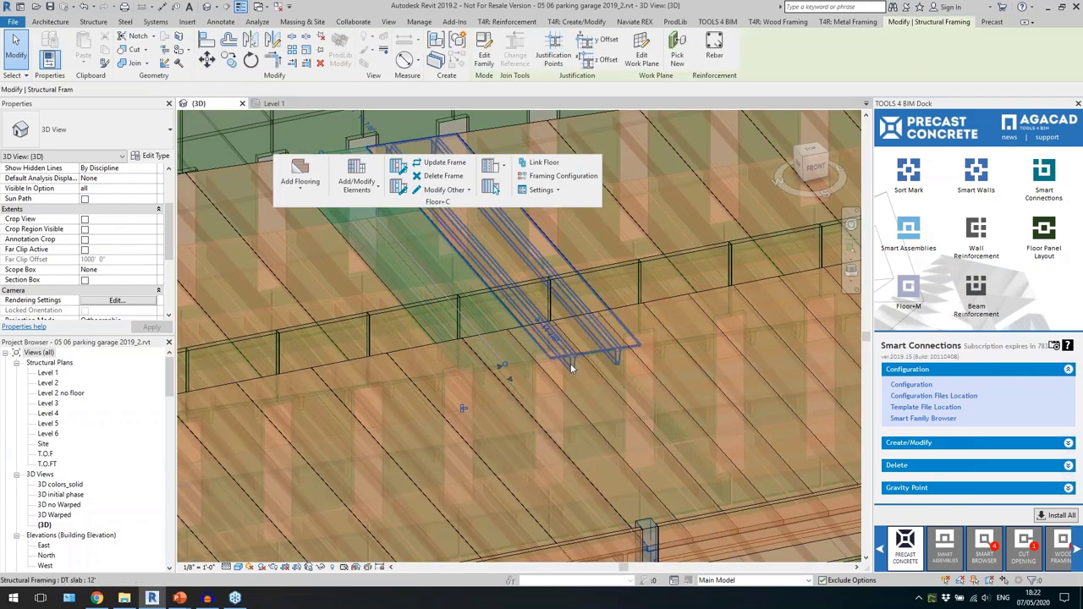
pyautogui.scroll(-6, 663, 357)
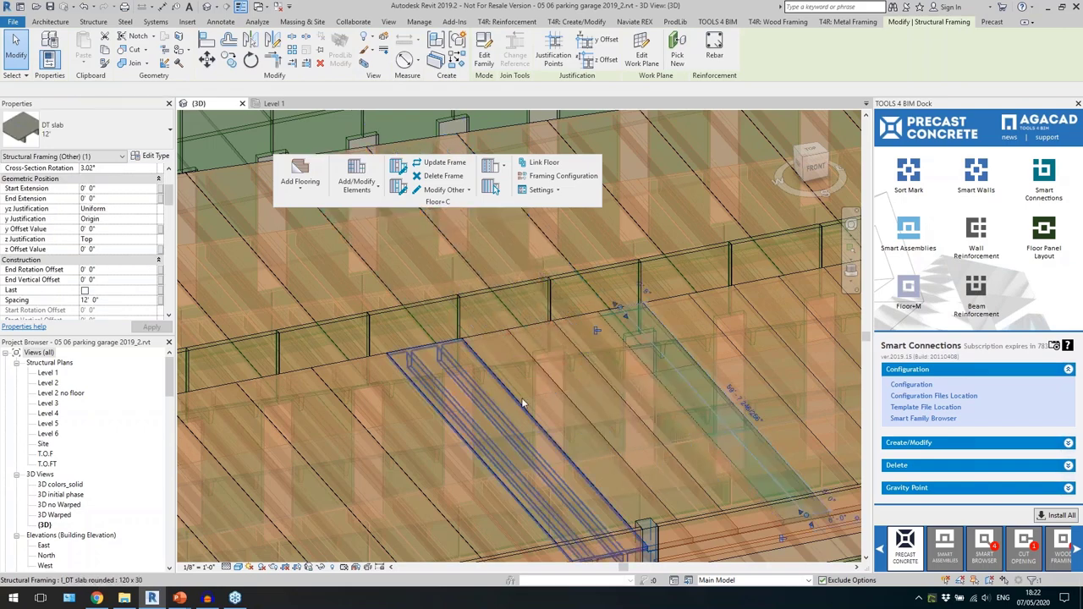
pyautogui.press('Escape')
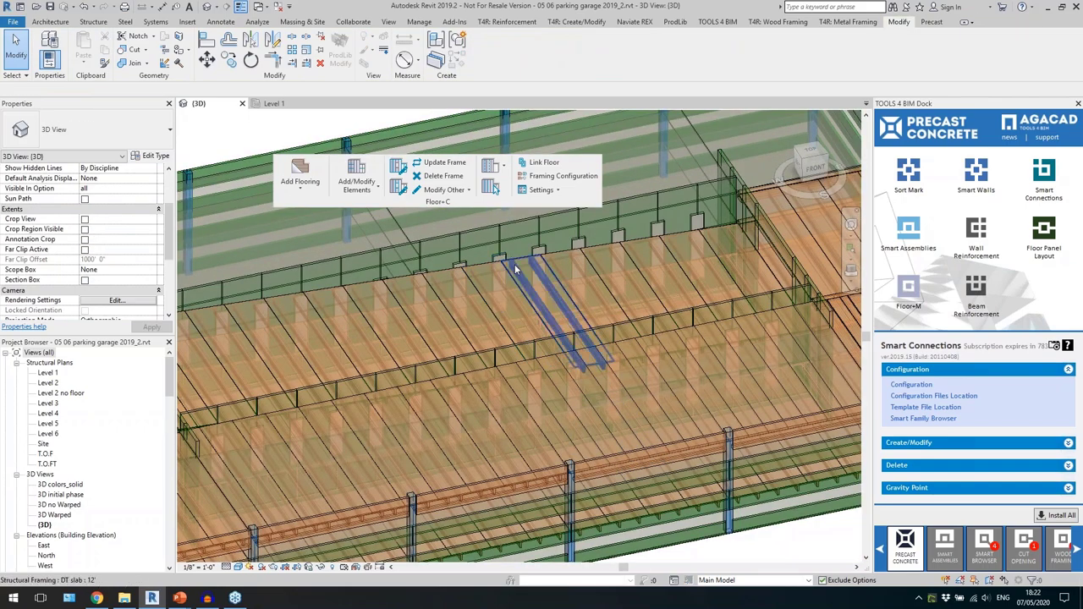
# Open the boundary sketch of the sloped middle bay's reference floor, inspect its slope arrow and end edge, and finish the sketch.
pyautogui.doubleClick(516, 263)
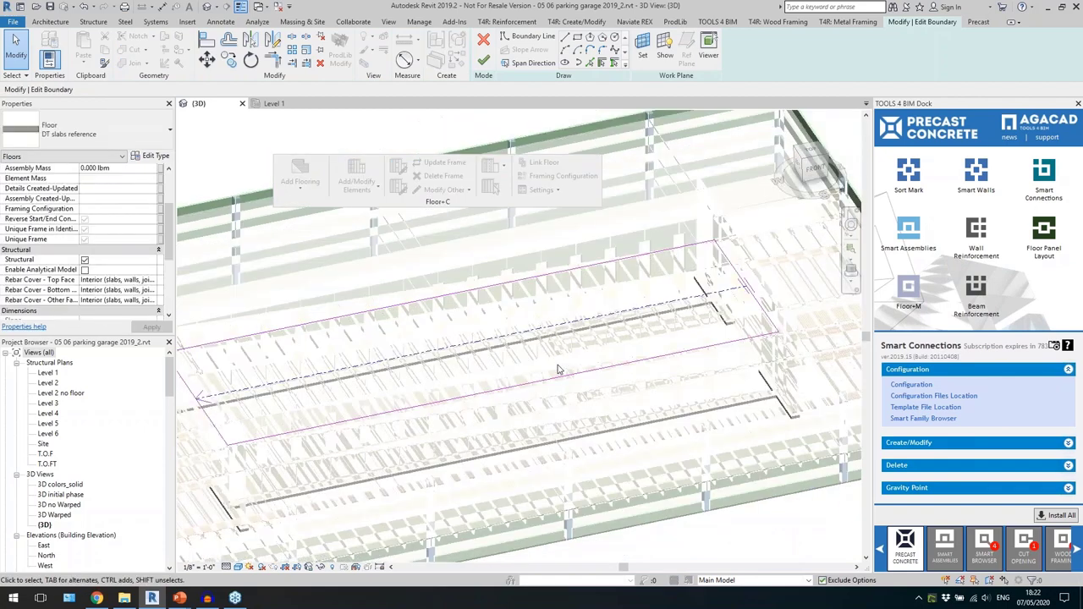
pyautogui.click(342, 374)
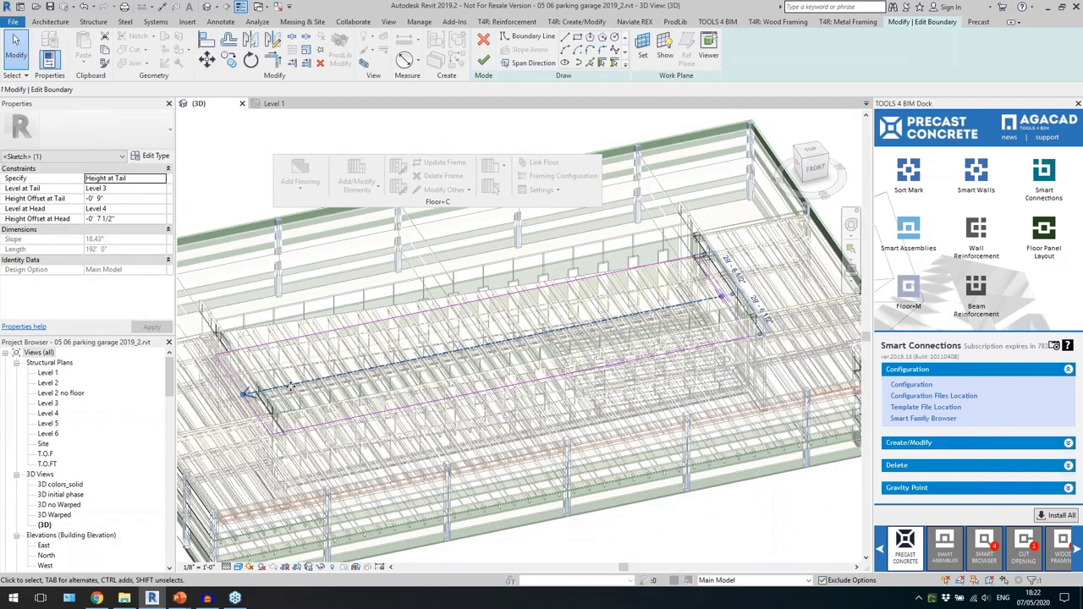
pyautogui.click(715, 283)
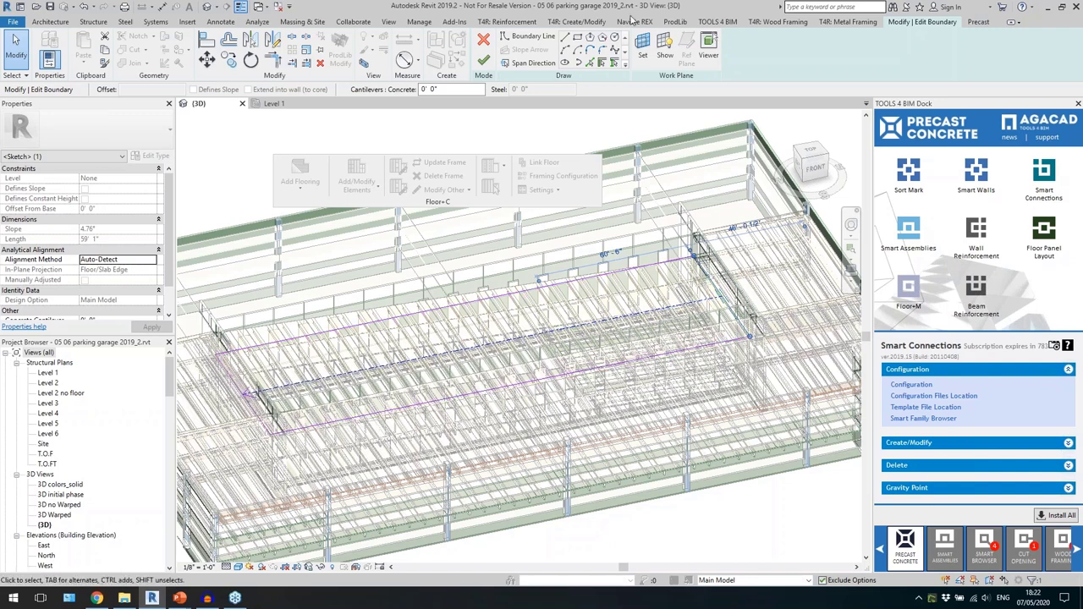
pyautogui.click(483, 61)
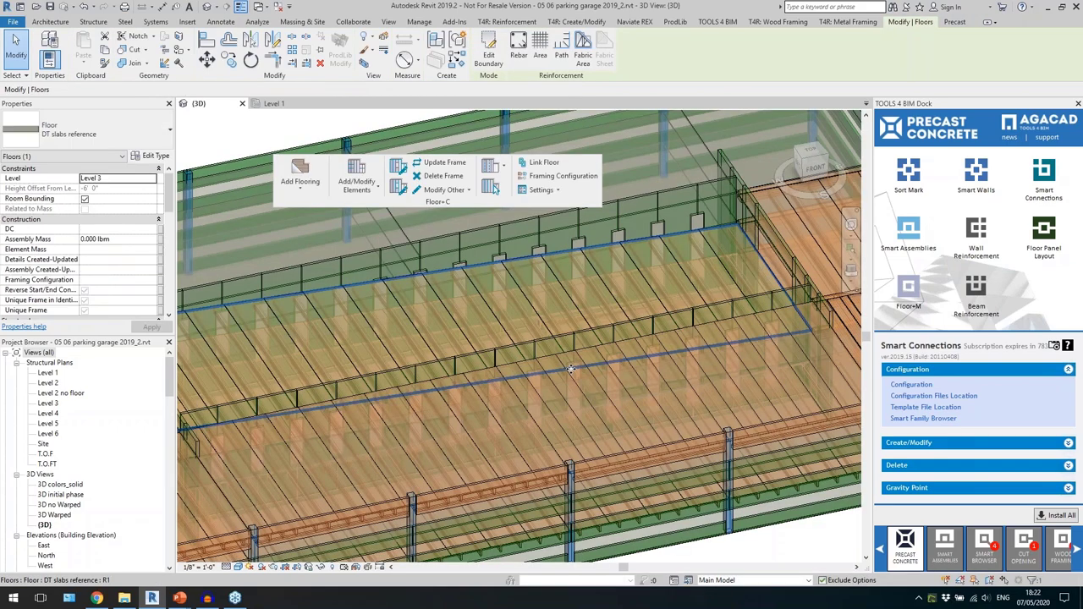
# Examine the double-tee slabs from the middle bay out to the whole garage model.
pyautogui.click(673, 281)
pyautogui.keyDown('shift'); pyautogui.moveTo(673, 281); pyautogui.dragTo(766, 339, button='middle'); pyautogui.keyUp('shift')
pyautogui.click(504, 327)
pyautogui.scroll(-4, 506, 326)
pyautogui.click(587, 469)
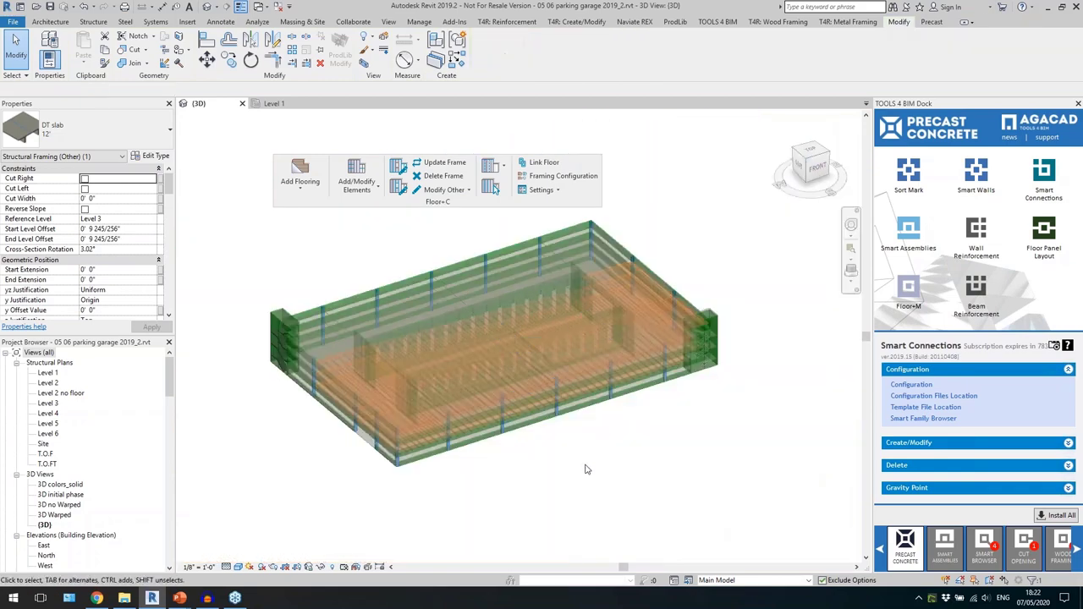
pyautogui.scroll(2, 556, 469)
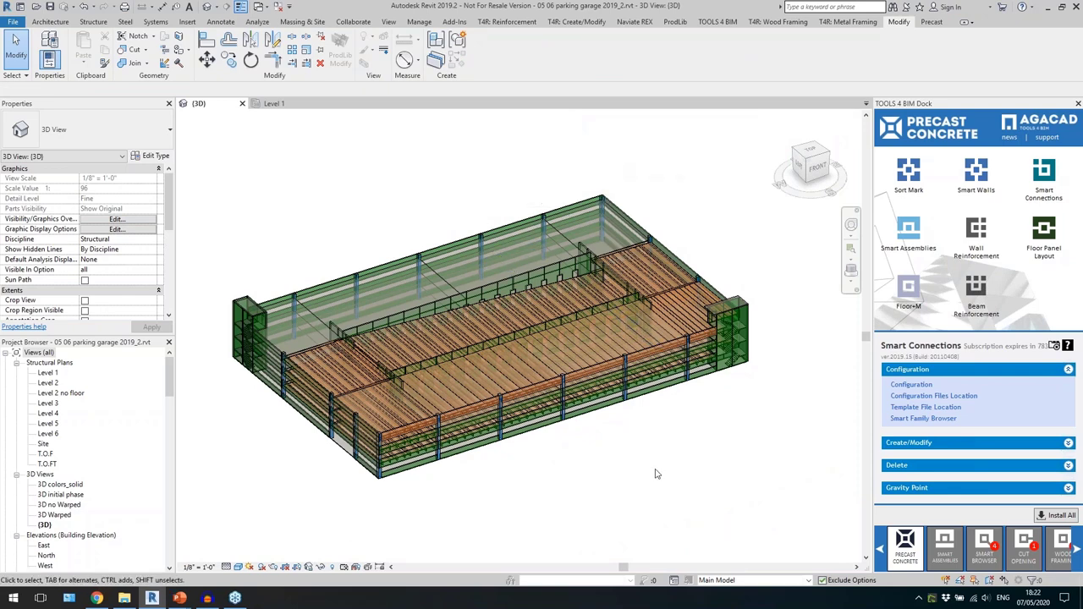
pyautogui.scroll(1, 481, 354)
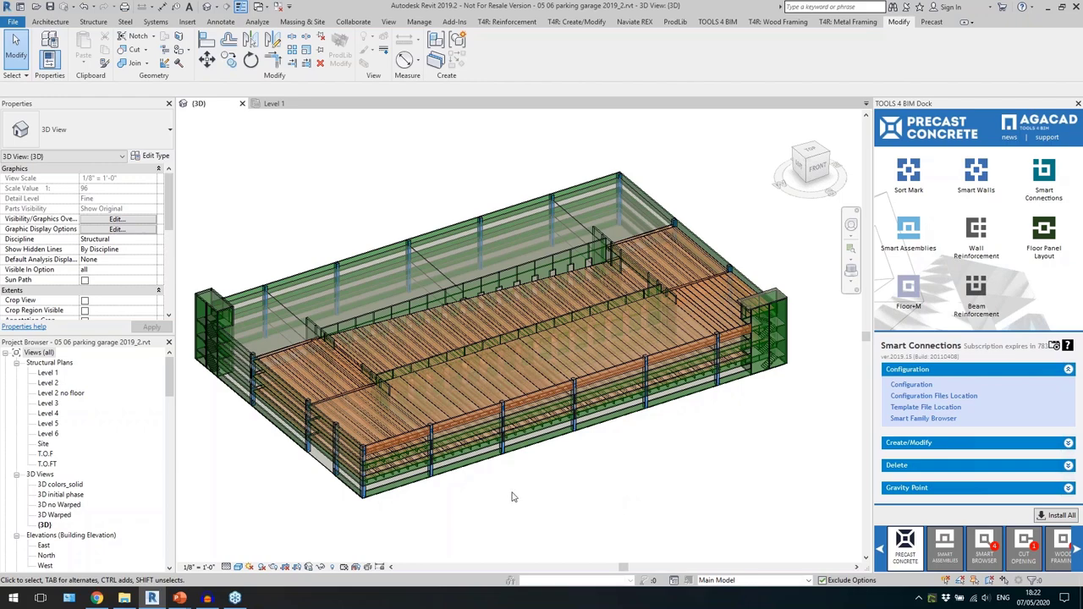
pyautogui.scroll(2, 512, 497)
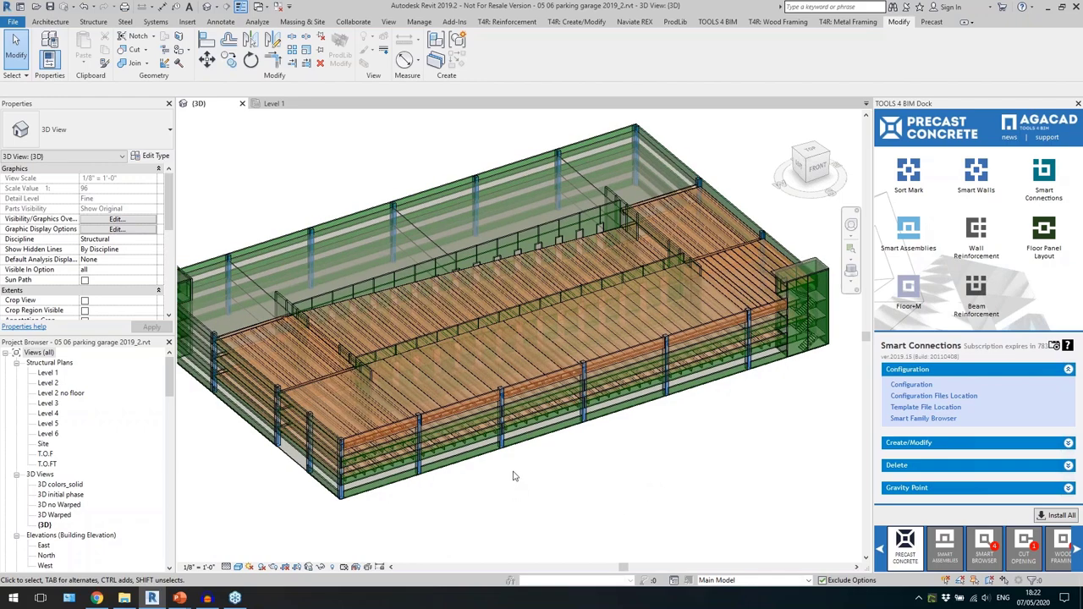
# Select six adjacent 10" ramp wall panels along the interior wall line beside the middle bay.
pyautogui.scroll(4, 428, 334)
pyautogui.click(425, 326)
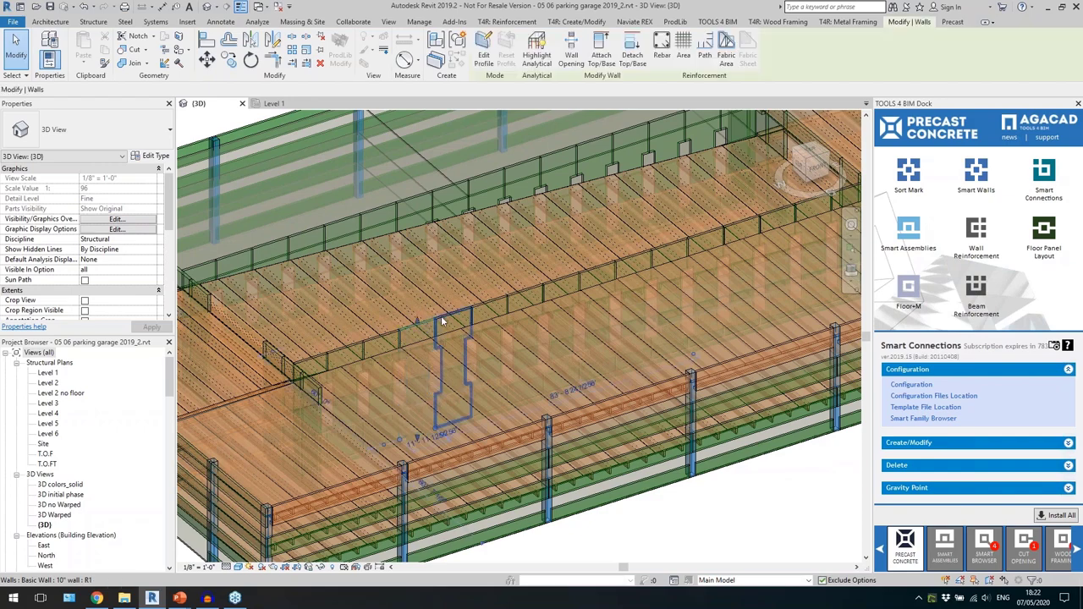
pyautogui.keyDown('ctrl'); pyautogui.click(392, 338); pyautogui.keyUp('ctrl')
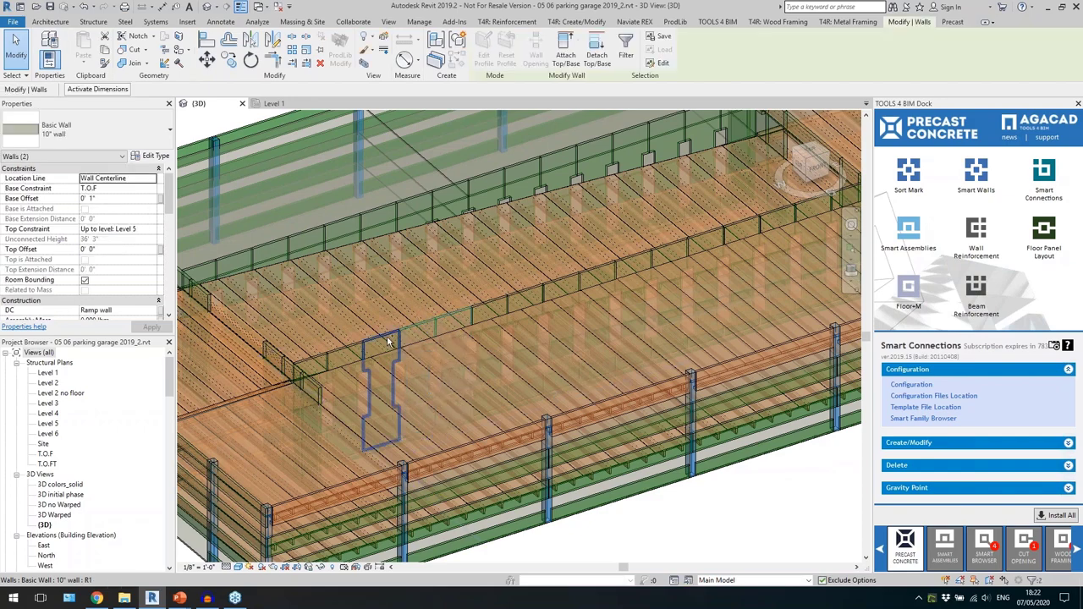
pyautogui.keyDown('ctrl'); pyautogui.click(346, 348); pyautogui.keyUp('ctrl')
pyautogui.keyDown('ctrl'); pyautogui.click(321, 357); pyautogui.keyUp('ctrl')
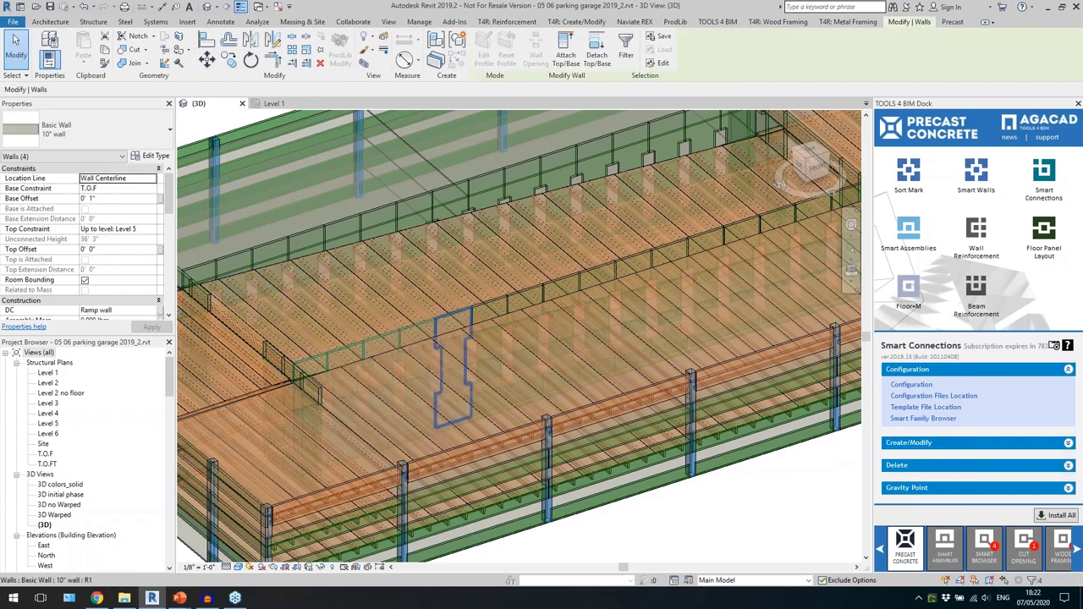
pyautogui.keyDown('ctrl'); pyautogui.click(497, 302); pyautogui.keyUp('ctrl')
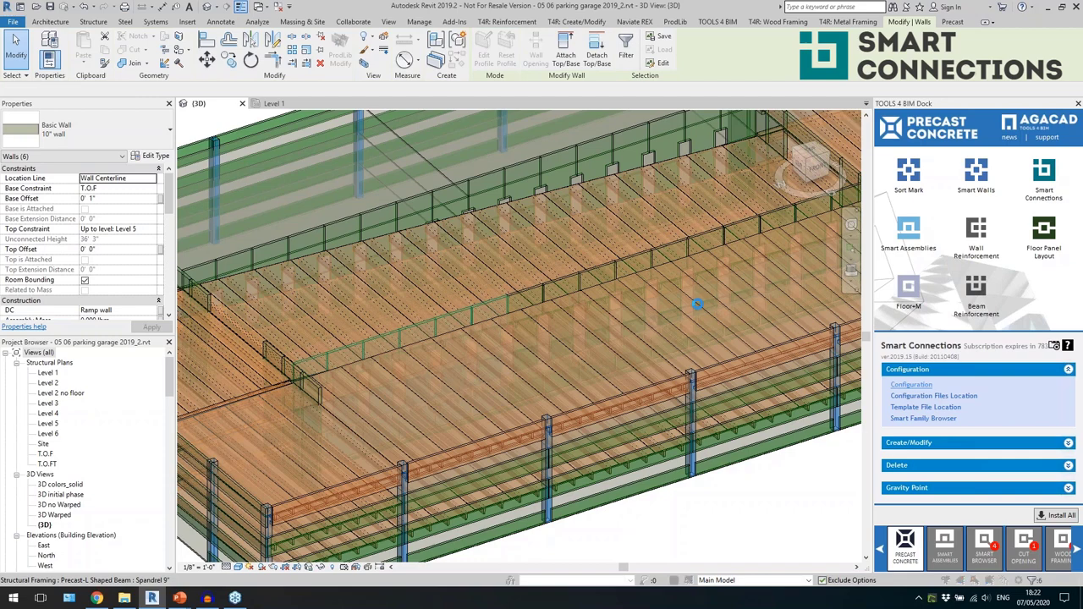
# Open the Smart Connections configuration "Walls with plates" and review its line-based and point-based rule types, configuration groups and available element categories.
pyautogui.click(911, 385)
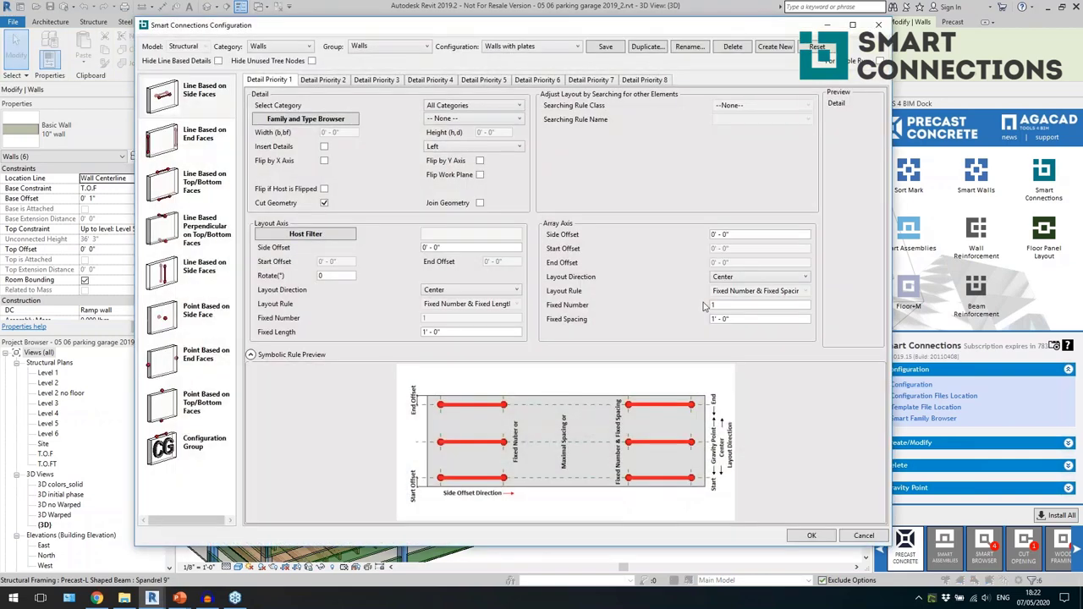
pyautogui.click(213, 148)
pyautogui.click(205, 228)
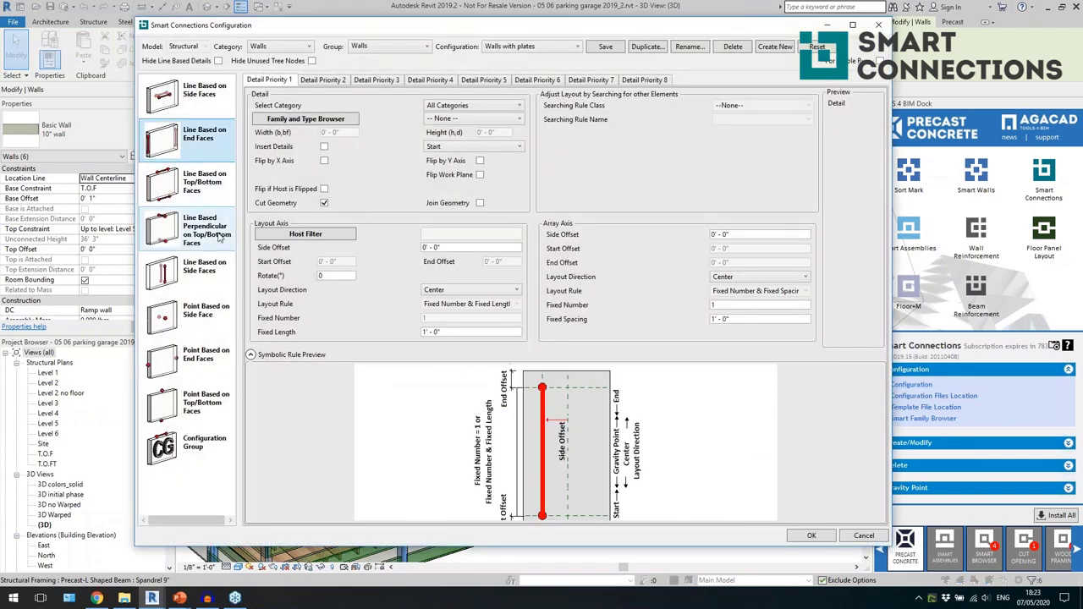
pyautogui.click(209, 359)
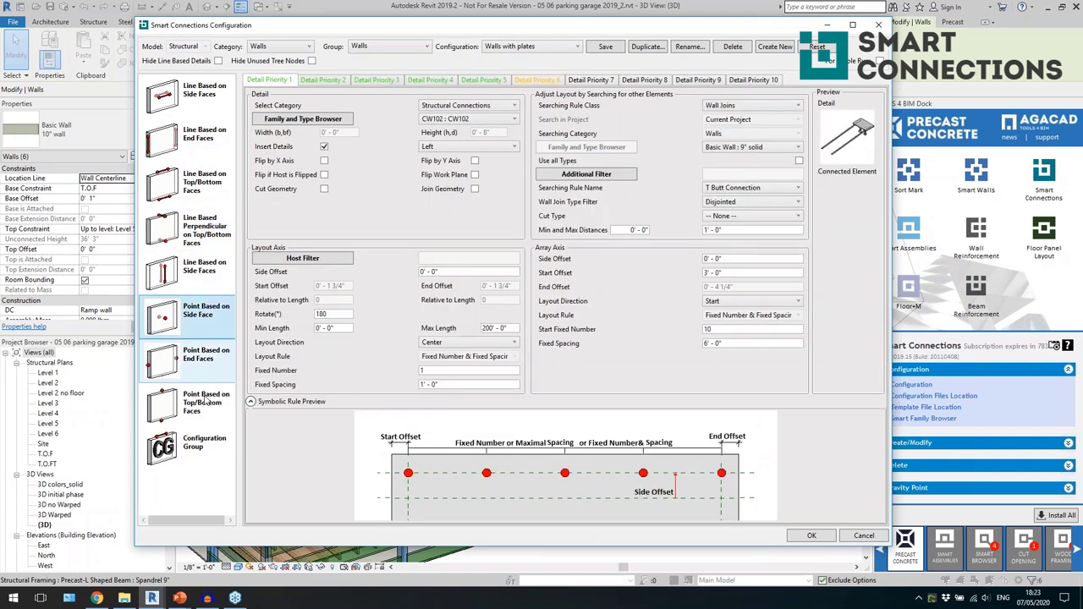
pyautogui.click(204, 446)
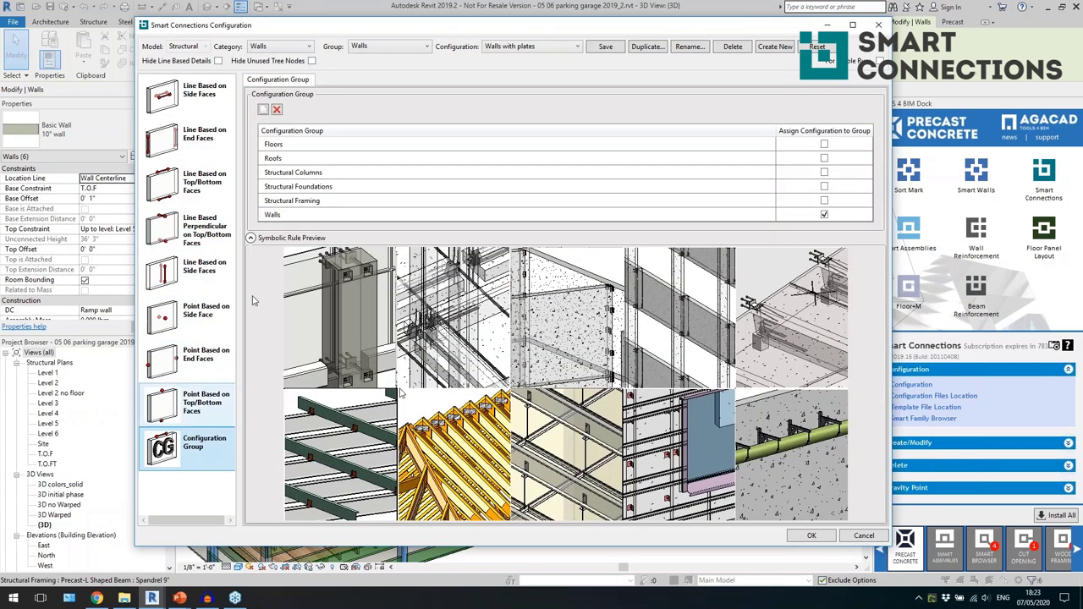
pyautogui.click(288, 46)
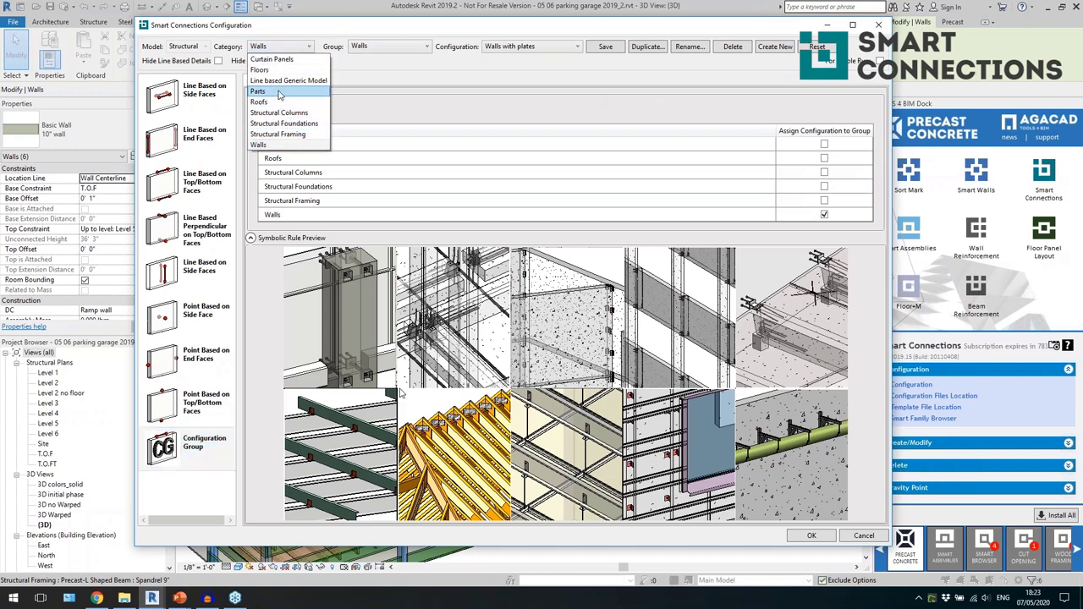
pyautogui.click(429, 67)
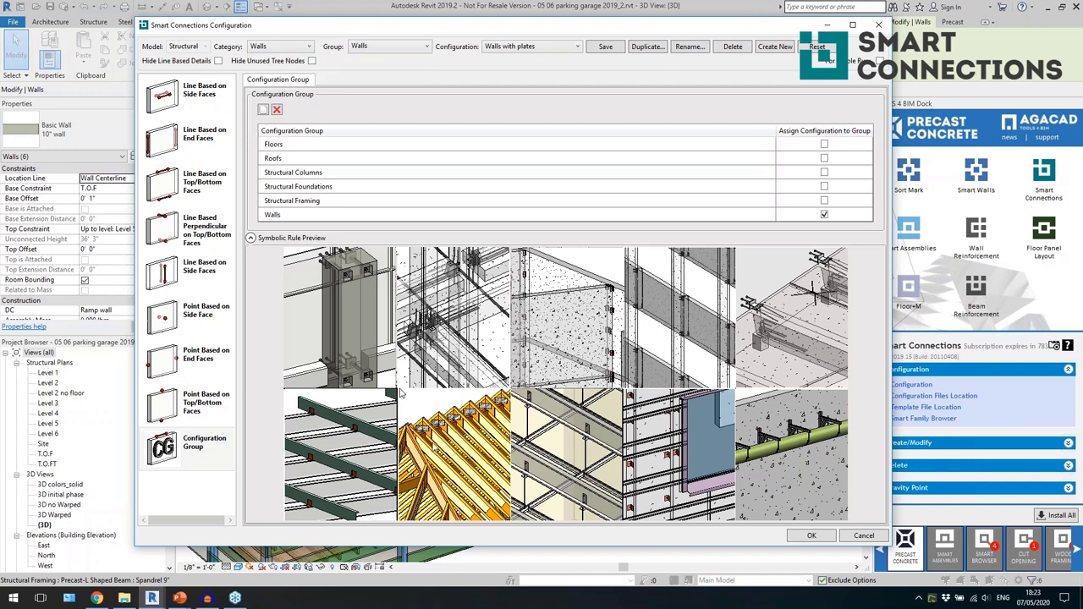
# For the Point Based on Side Face rule, review the available detail types and the Structural Connections families in the family browser.
pyautogui.click(204, 330)
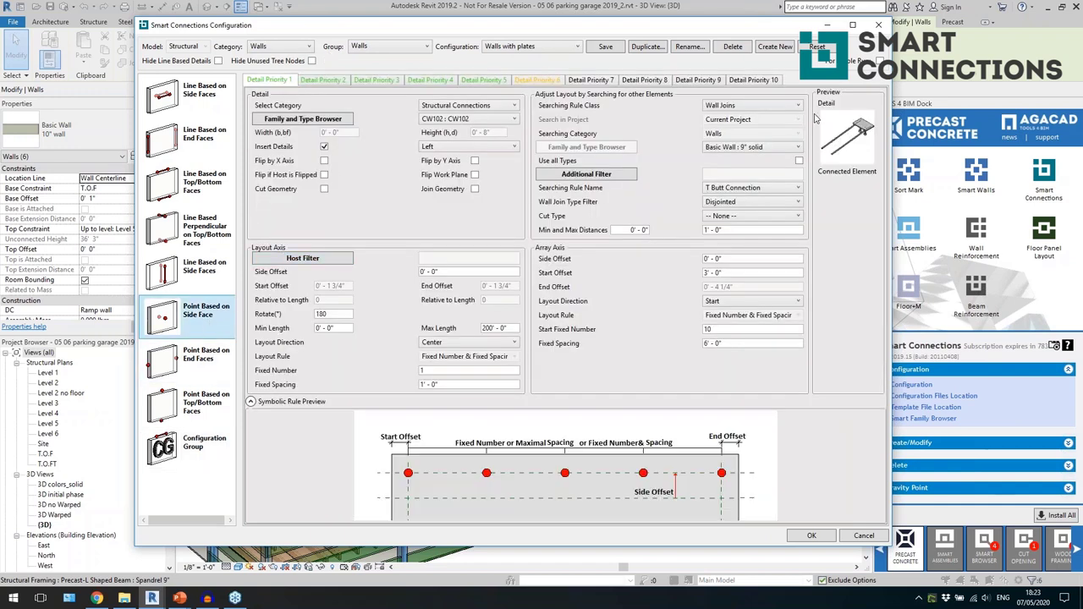
pyautogui.click(487, 120)
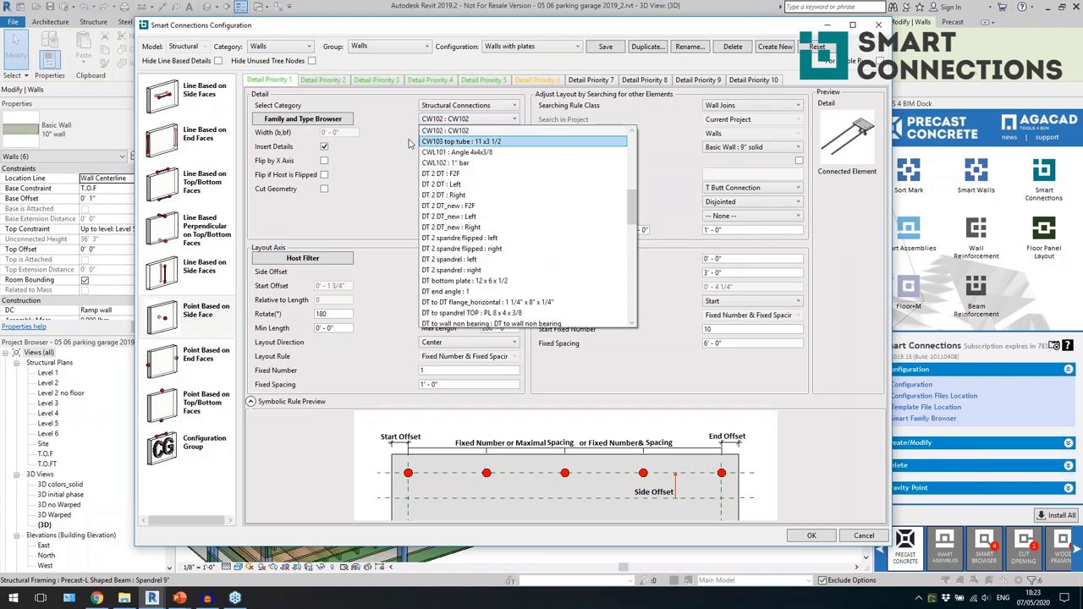
pyautogui.click(386, 143)
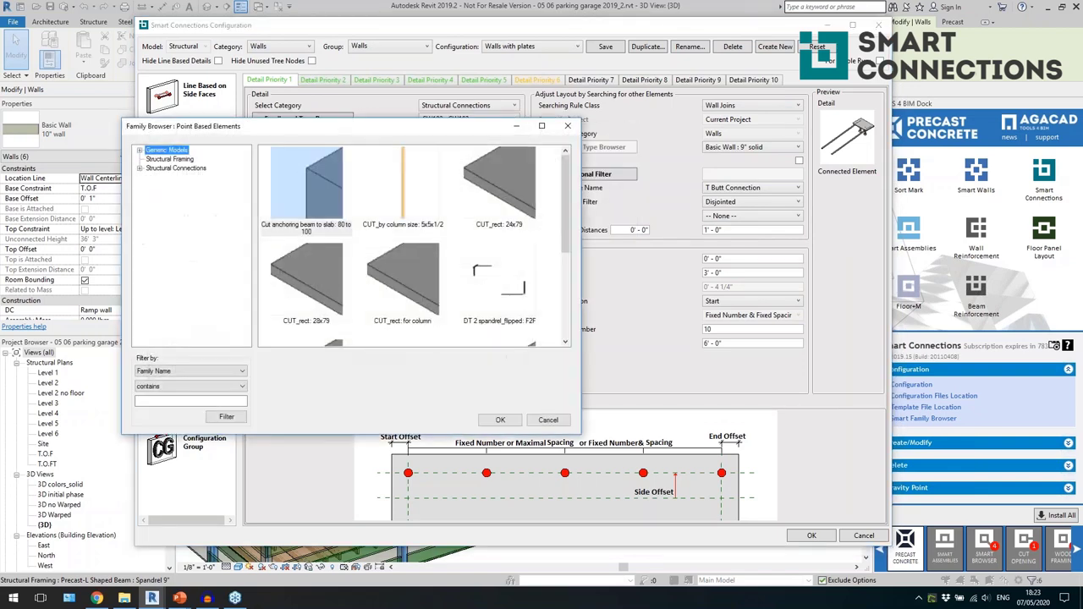
pyautogui.click(186, 168)
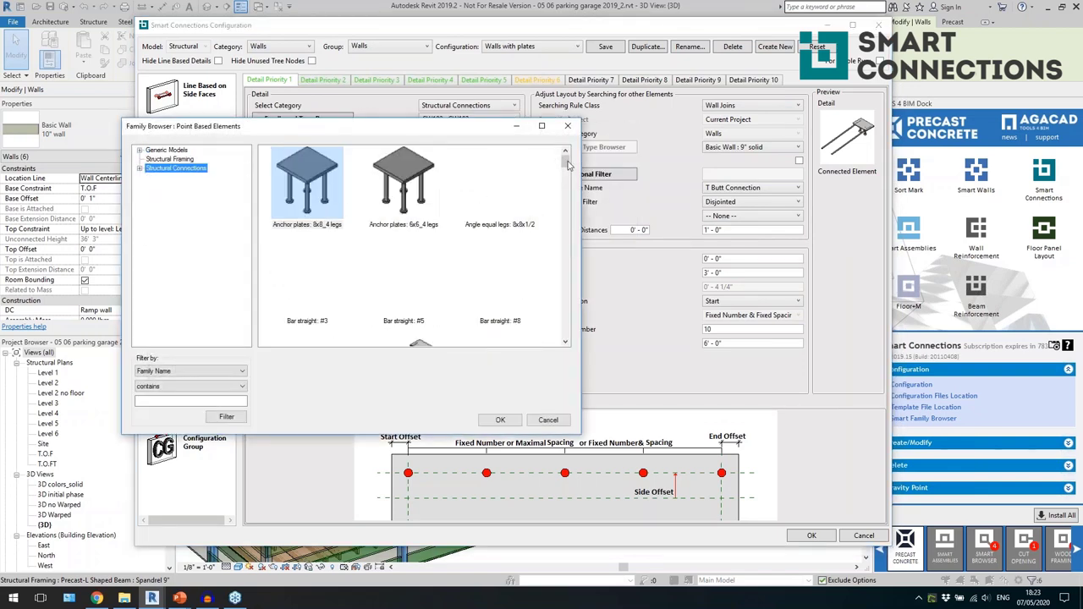
pyautogui.moveTo(569, 166); pyautogui.dragTo(568, 259)
pyautogui.click(568, 126)
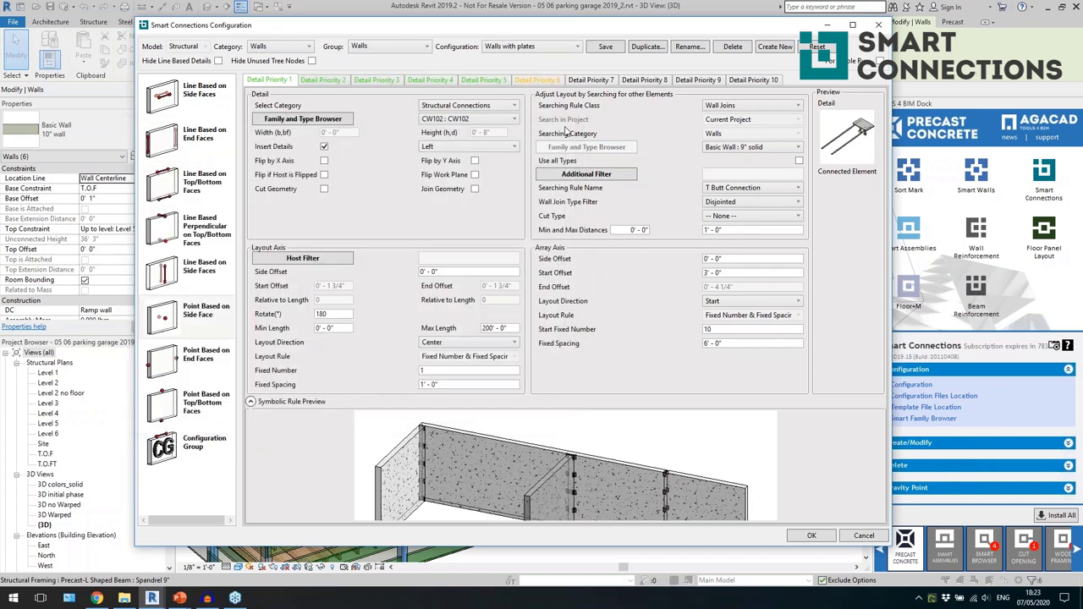
# Review the wall side and layout direction options for the CW102 detail, keeping the array direction at Start.
pyautogui.click(471, 150)
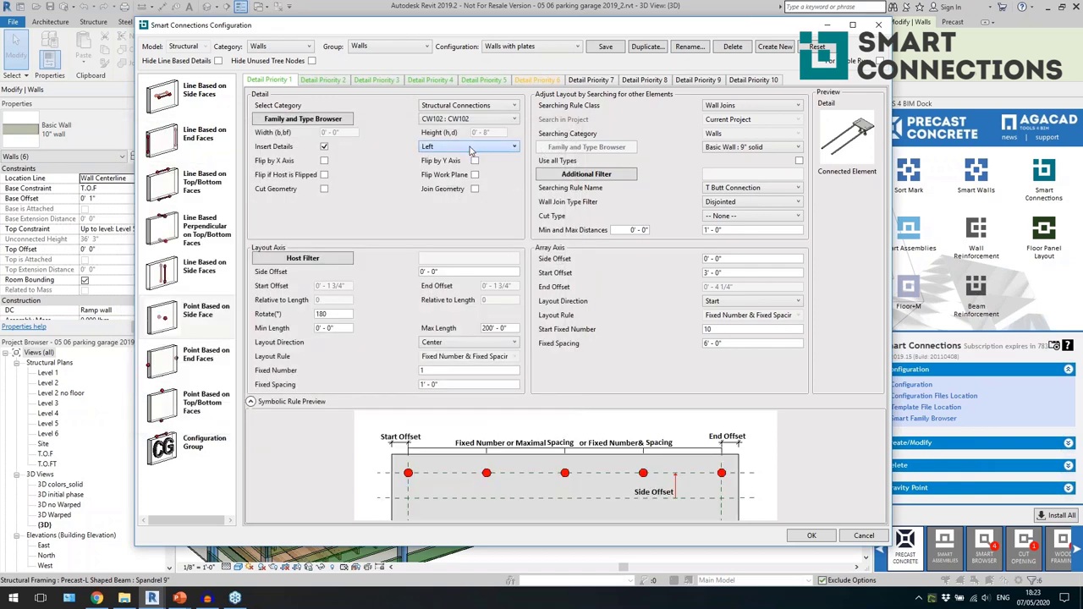
pyautogui.click(473, 155)
pyautogui.click(477, 344)
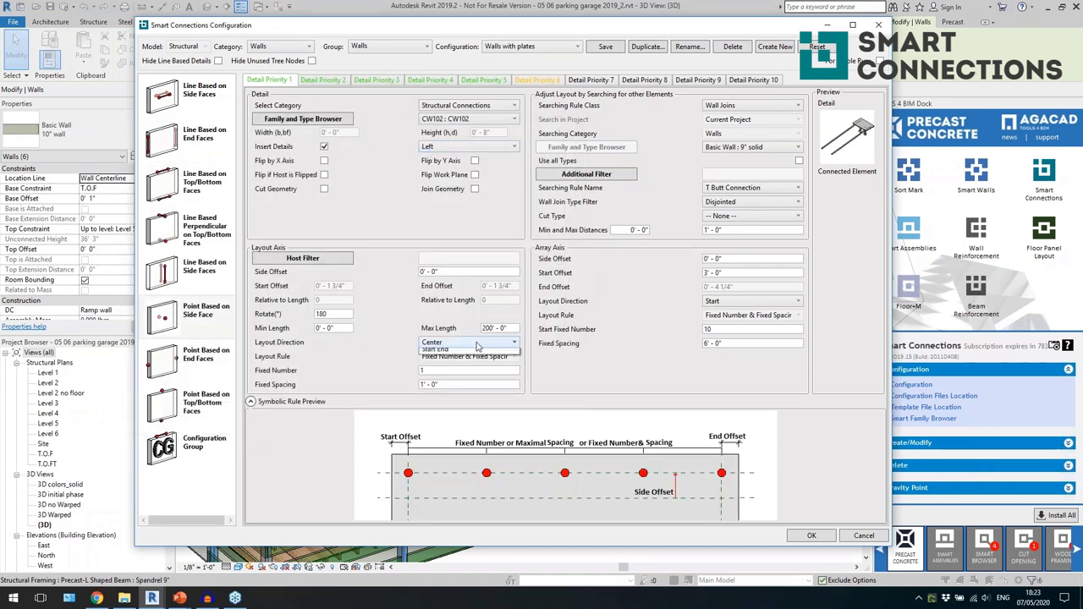
pyautogui.click(736, 302)
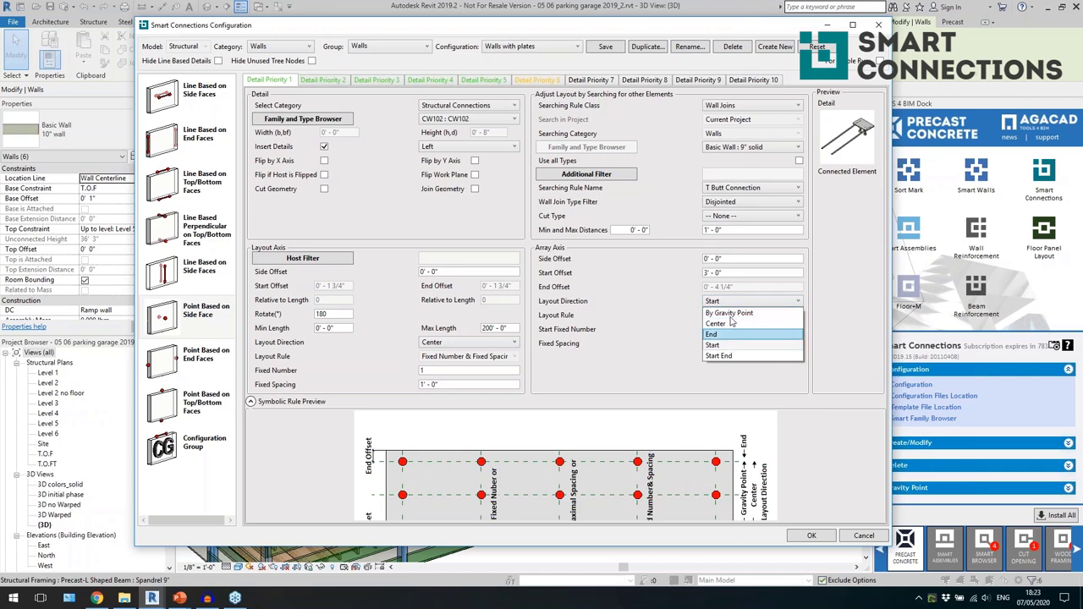
pyautogui.click(713, 344)
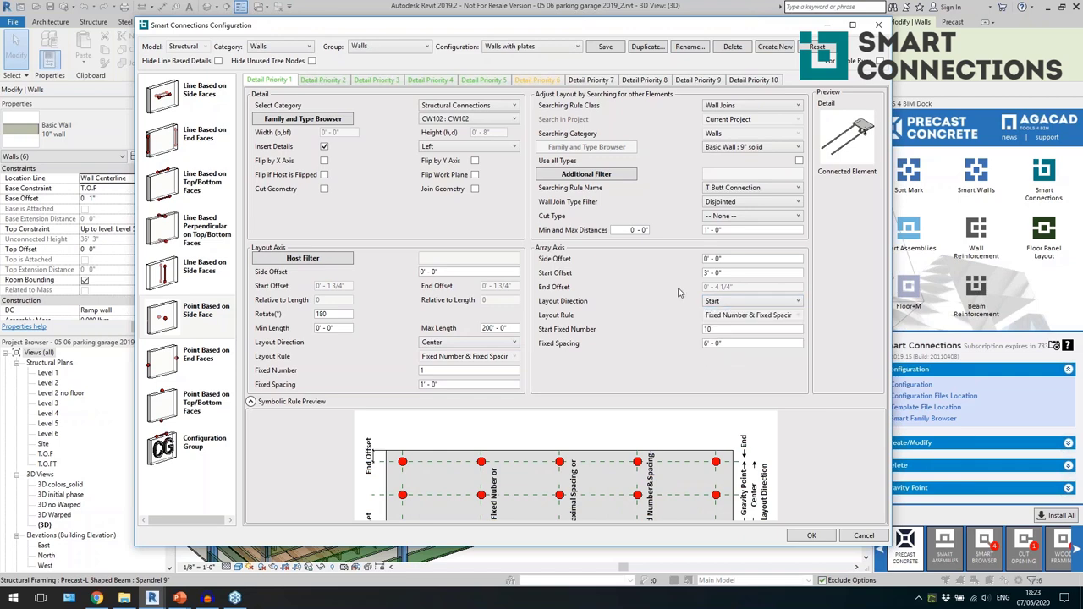
# Review the searching rule classes, wall join rule names and wall types used to adjust the layout, and close the configuration.
pyautogui.click(738, 108)
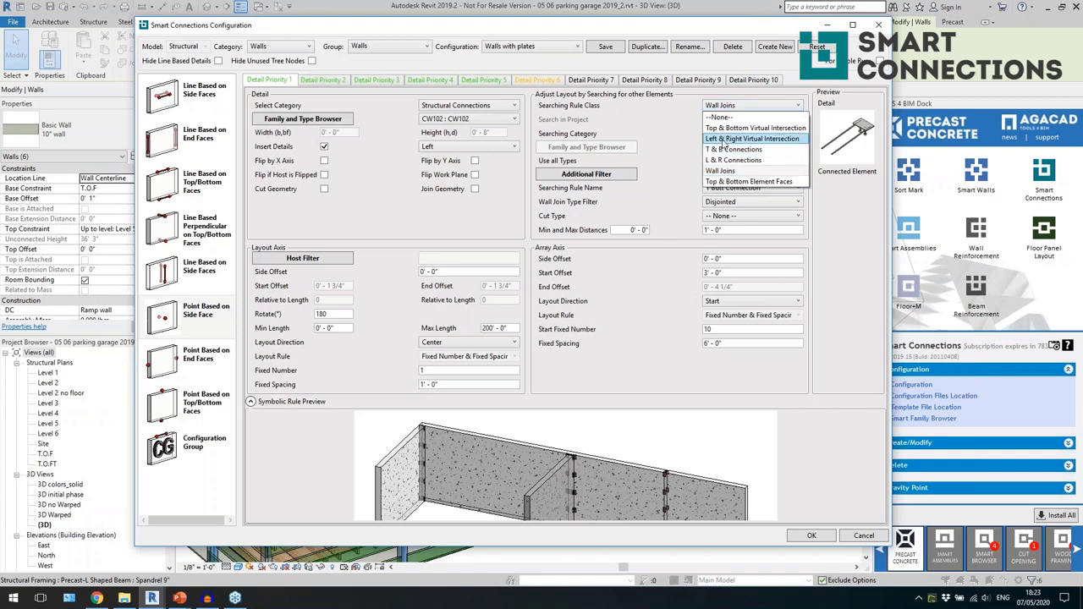
pyautogui.click(685, 181)
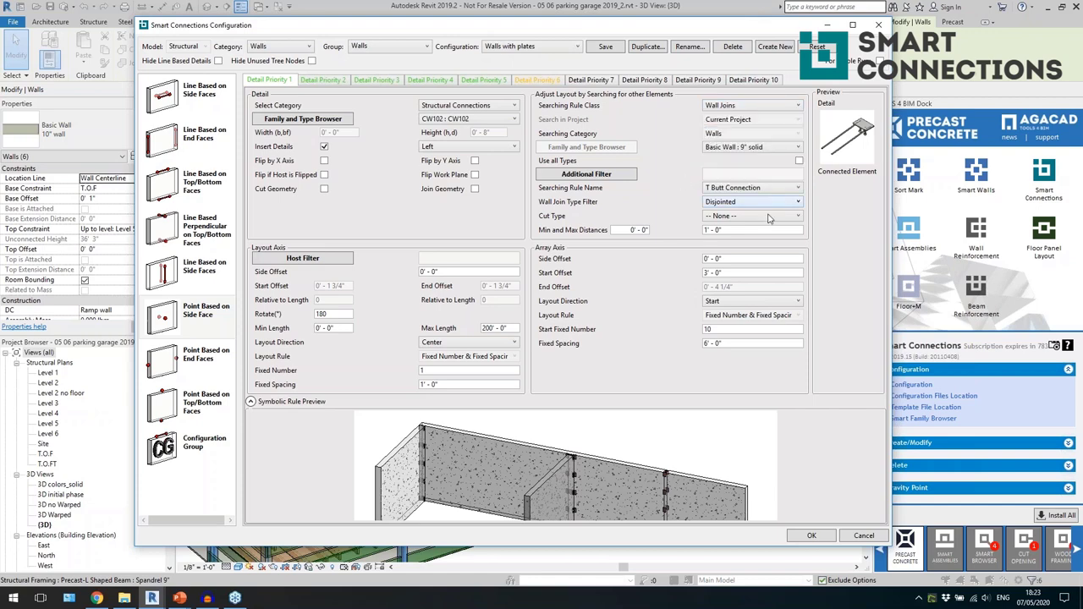
pyautogui.click(736, 189)
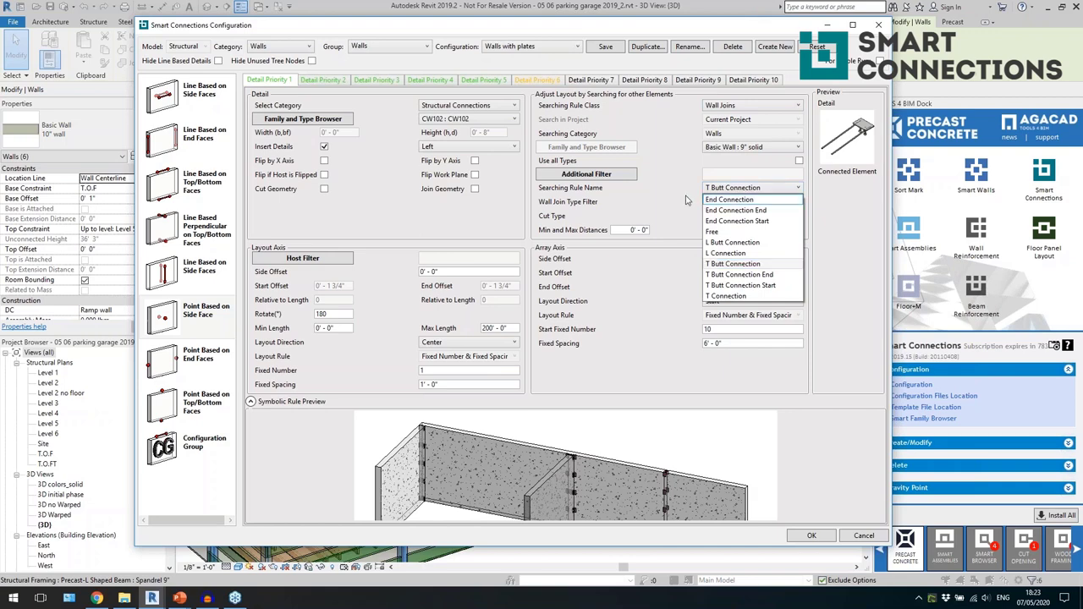
pyautogui.click(782, 150)
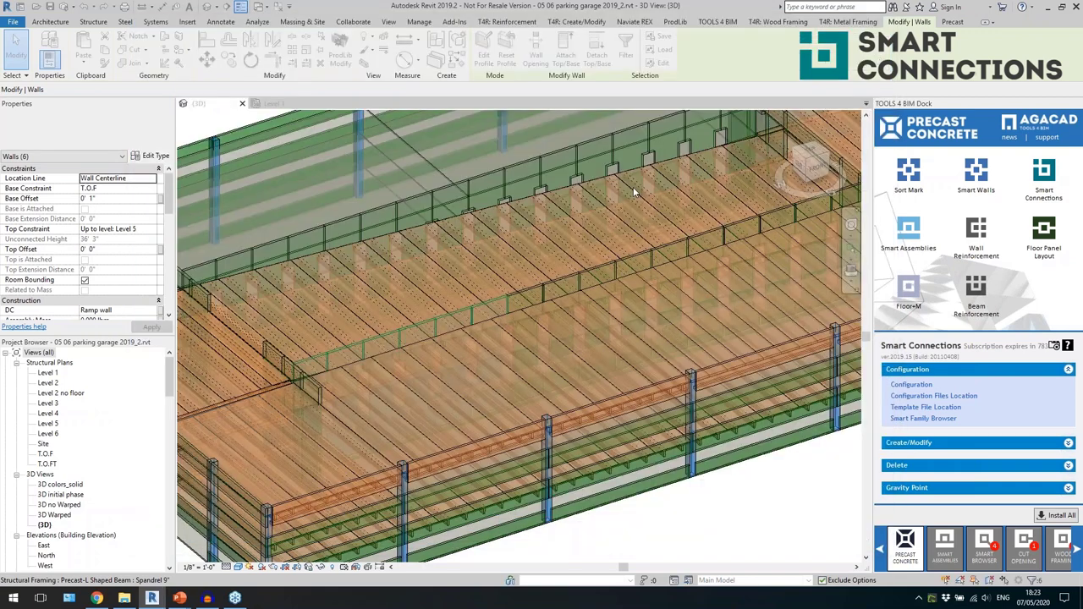
pyautogui.click(879, 24)
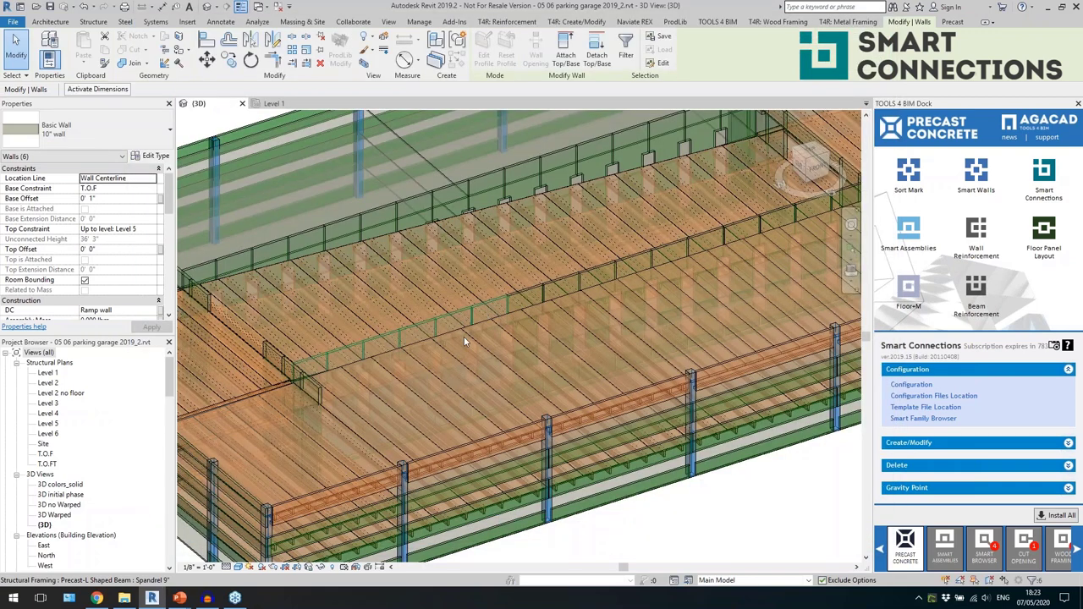
# Insert Smart Connections details into the six selected walls using the Ramp wall configuration from the Not Assigned group, and accept the report.
pyautogui.click(917, 444)
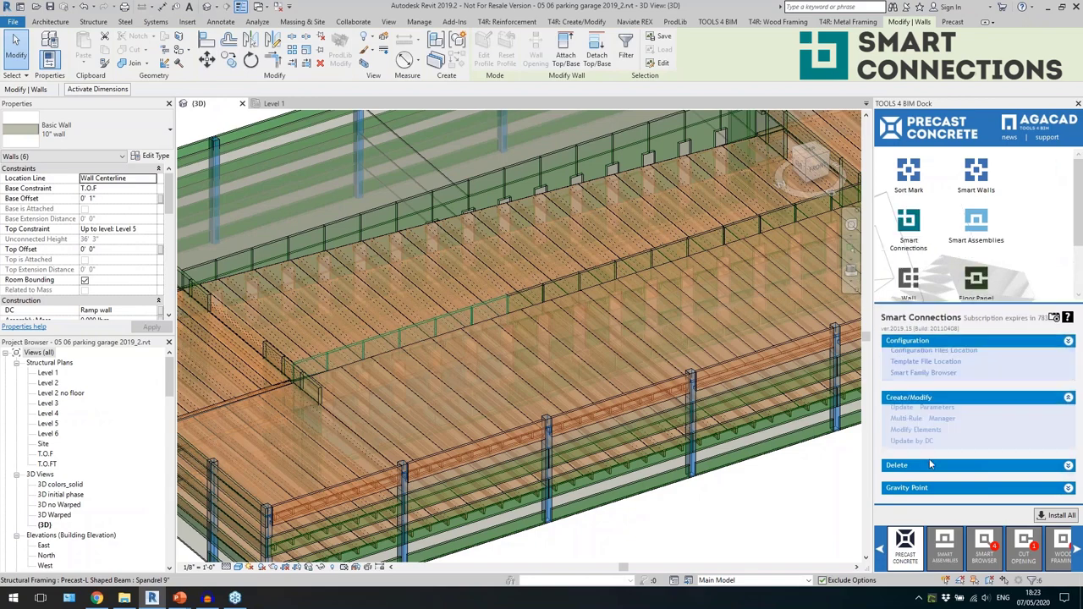
pyautogui.click(919, 375)
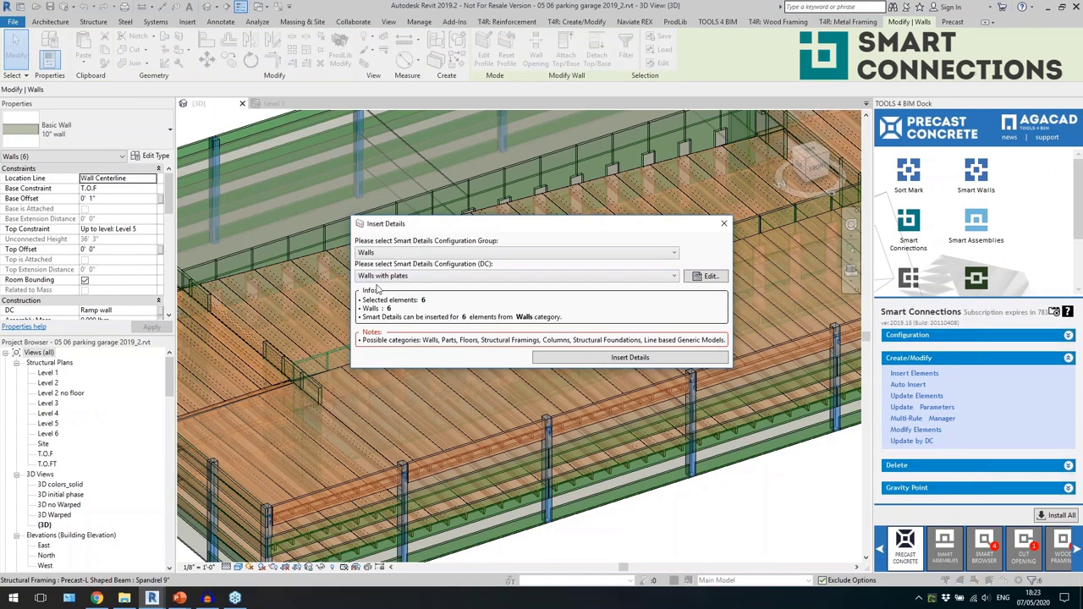
pyautogui.click(413, 276)
pyautogui.click(423, 276)
pyautogui.click(436, 254)
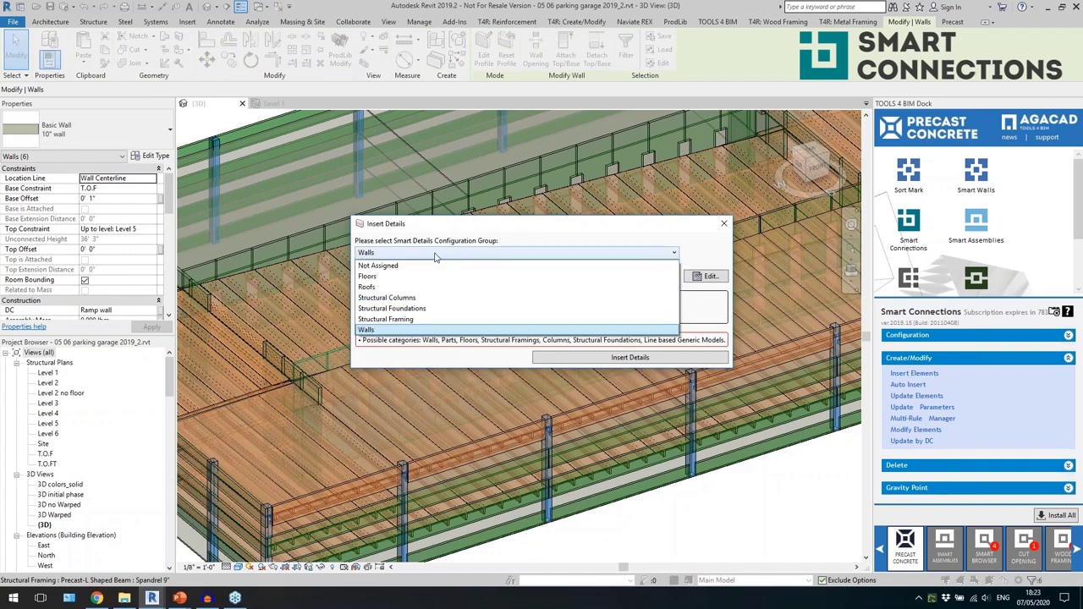
pyautogui.click(434, 267)
pyautogui.click(415, 278)
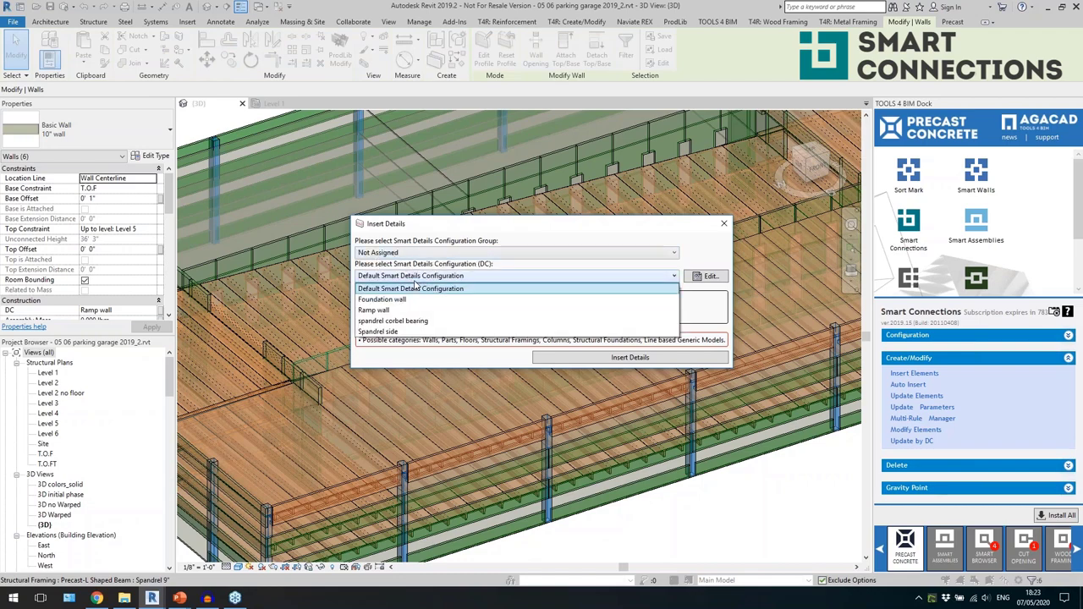
pyautogui.click(415, 310)
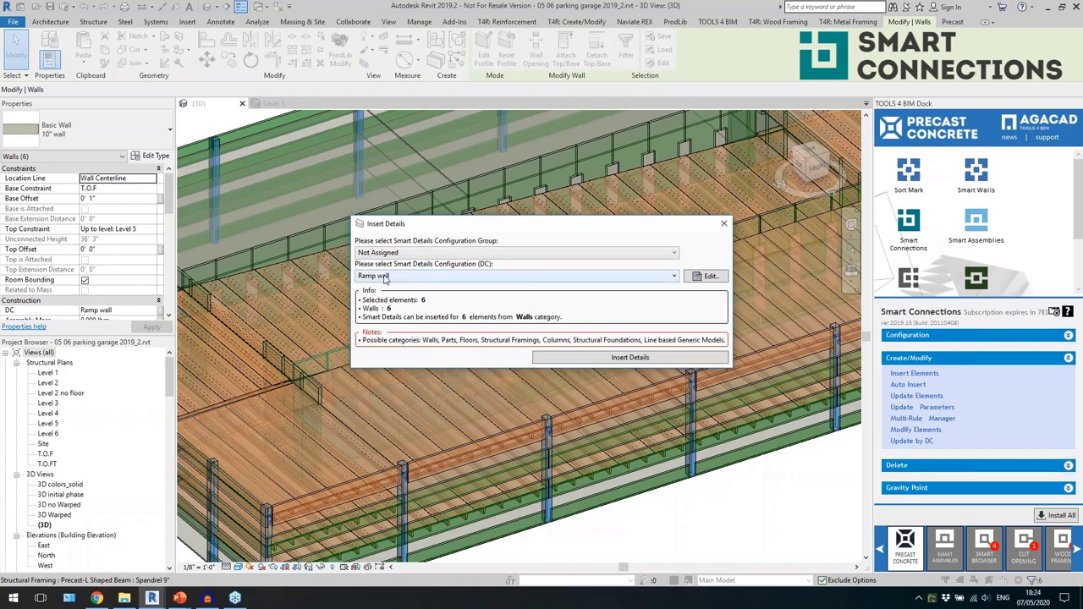
pyautogui.click(594, 357)
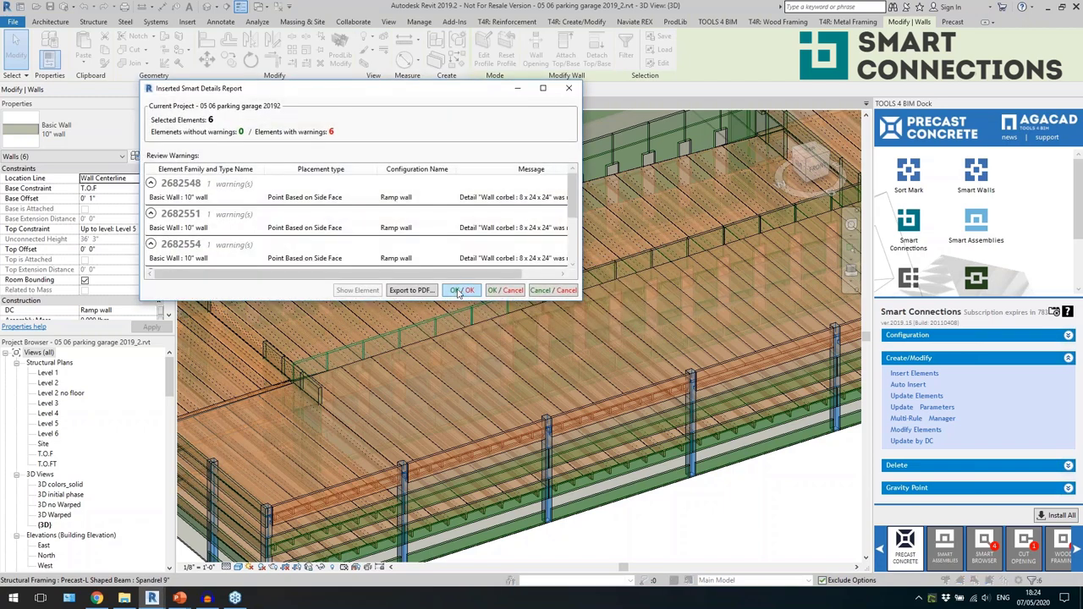
pyautogui.click(460, 290)
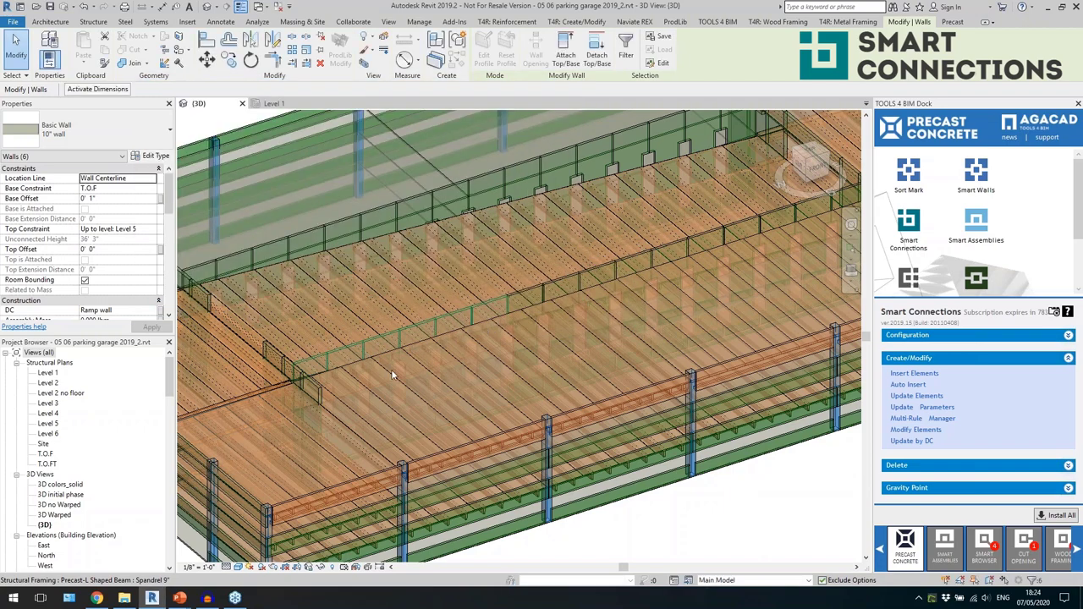
# Isolate the selected ramp walls in a section box and extend the box outward to include the adjoining double-tee slabs.
pyautogui.click(365, 65)
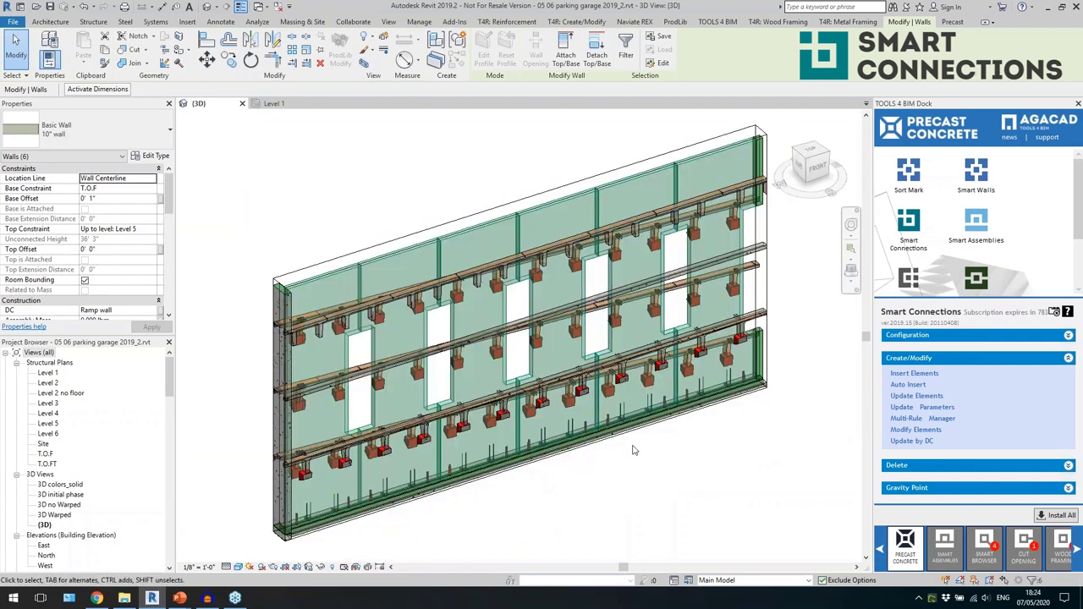
pyautogui.click(639, 476)
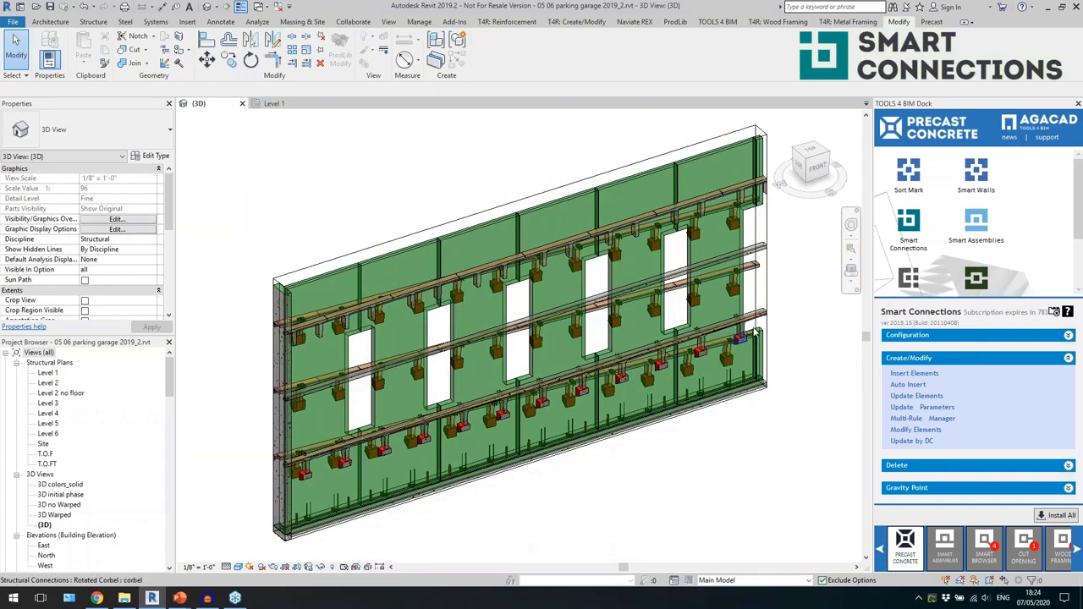
pyautogui.click(766, 290)
pyautogui.moveTo(525, 336); pyautogui.dragTo(630, 488)
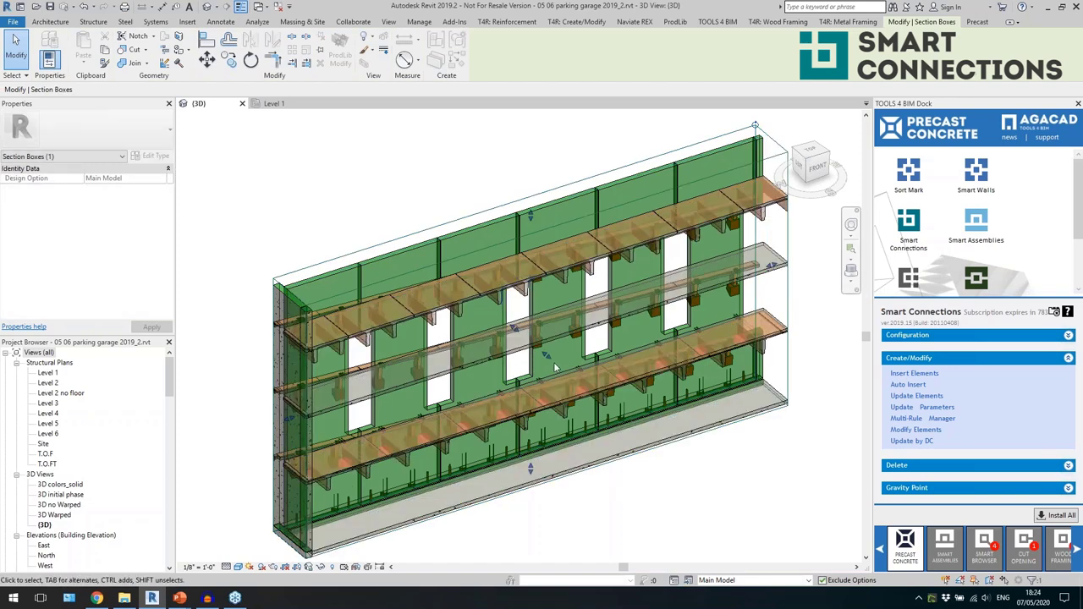
pyautogui.press('Escape')
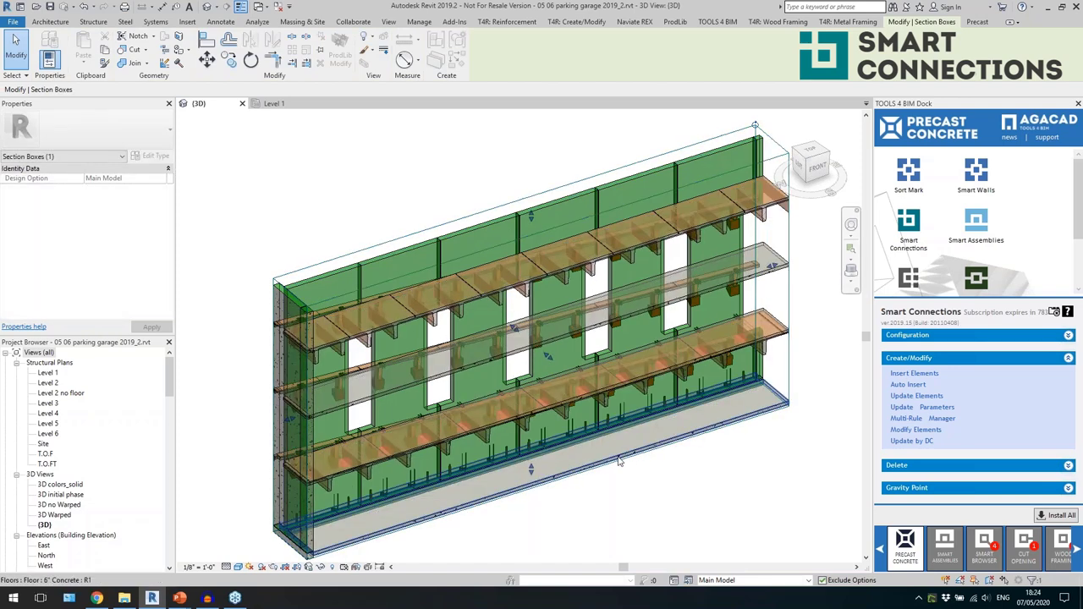
# Examine the wall-to-footing plates and wall-to-foundation tubes inserted along the base of the ramp walls.
pyautogui.scroll(4, 463, 491)
pyautogui.scroll(5, 465, 474)
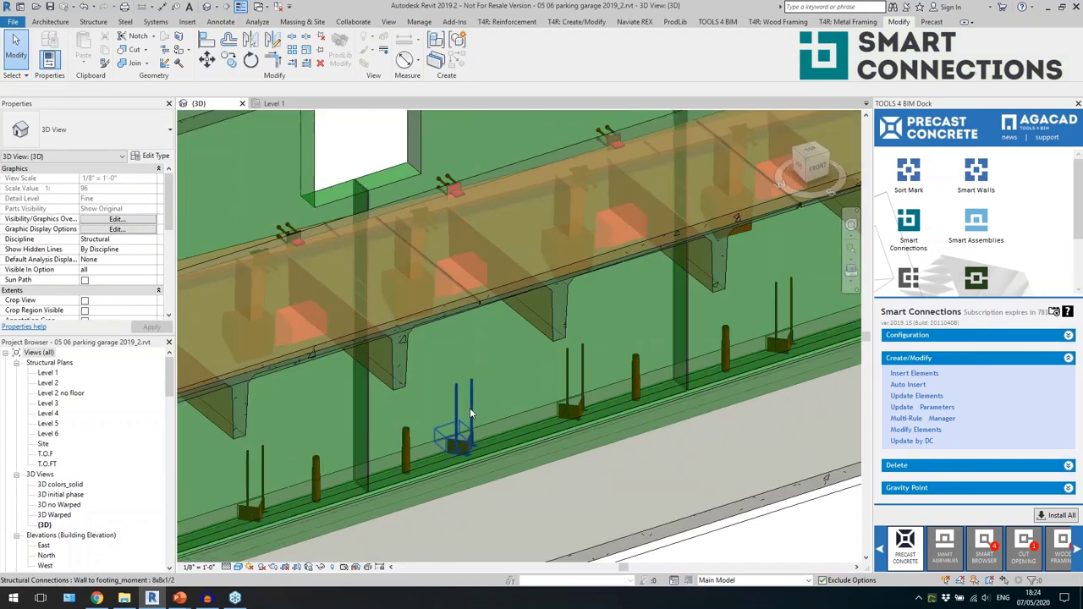
pyautogui.click(470, 407)
pyautogui.keyDown('shift'); pyautogui.moveTo(469, 408); pyautogui.dragTo(731, 465, button='middle'); pyautogui.keyUp('shift')
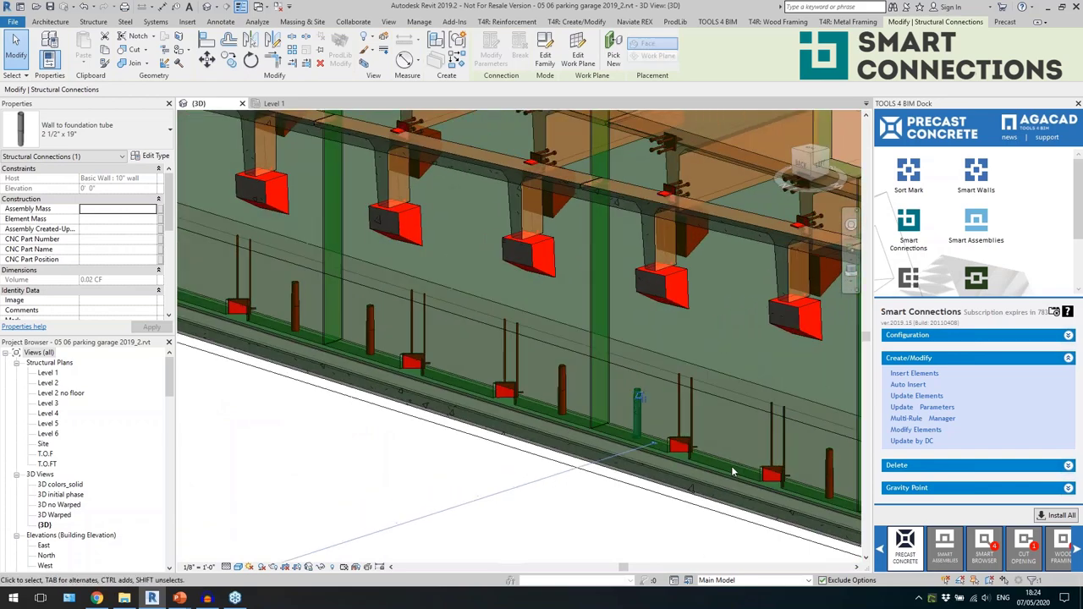
pyautogui.press('Escape')
pyautogui.scroll(3, 718, 469)
pyautogui.scroll(-4, 506, 464)
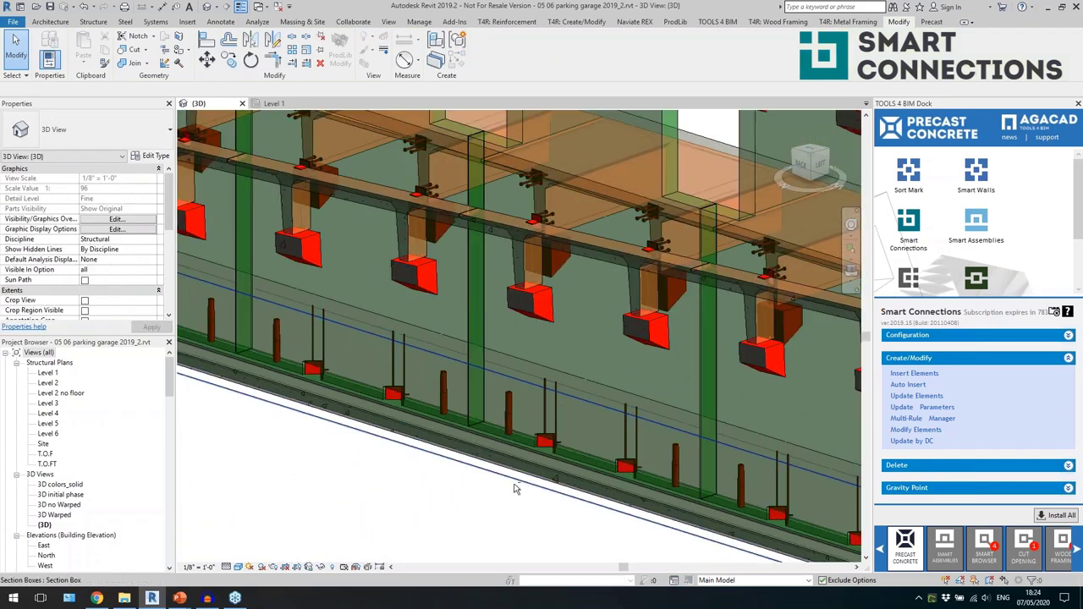
pyautogui.keyDown('shift'); pyautogui.moveTo(516, 486); pyautogui.dragTo(541, 495, button='middle'); pyautogui.keyUp('shift')
# Examine how the rotated corbels on the ramp wall sit under the stems of the sloped DT slabs.
pyautogui.click(555, 330)
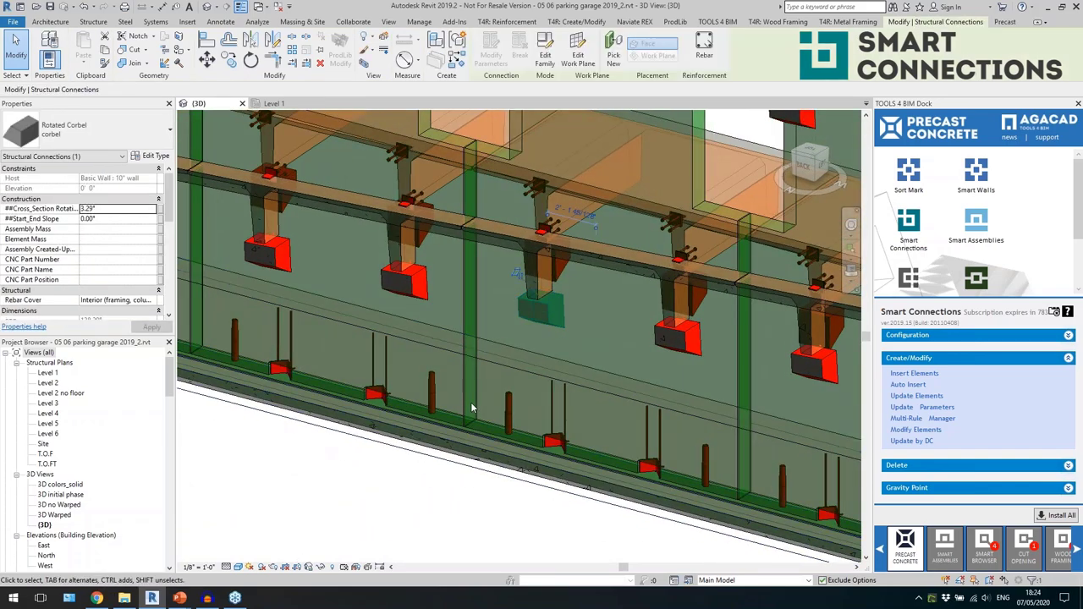
pyautogui.keyDown('shift'); pyautogui.moveTo(555, 330); pyautogui.dragTo(495, 329, button='middle'); pyautogui.keyUp('shift')
pyautogui.scroll(-5, 496, 329)
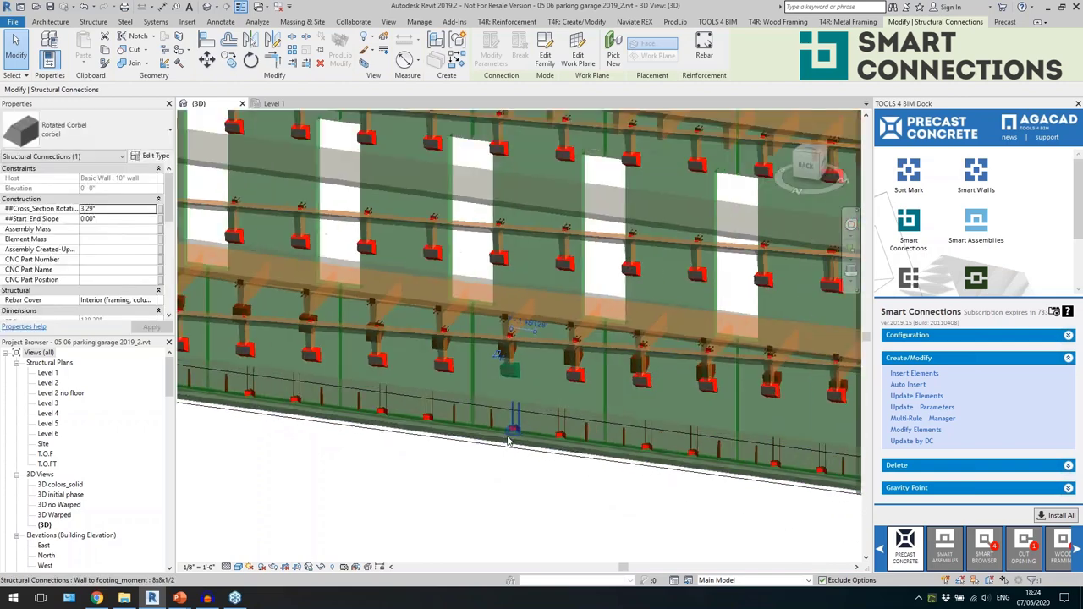
pyautogui.scroll(5, 522, 201)
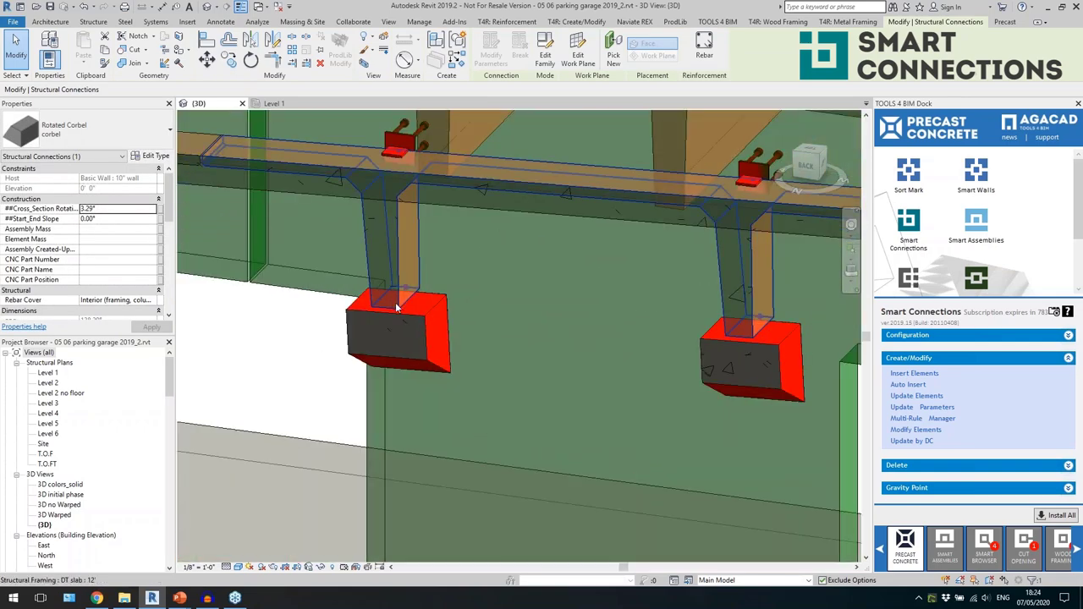
pyautogui.click(396, 307)
pyautogui.keyDown('shift'); pyautogui.moveTo(481, 349); pyautogui.dragTo(520, 254, button='middle'); pyautogui.keyUp('shift')
pyautogui.scroll(-5, 519, 251)
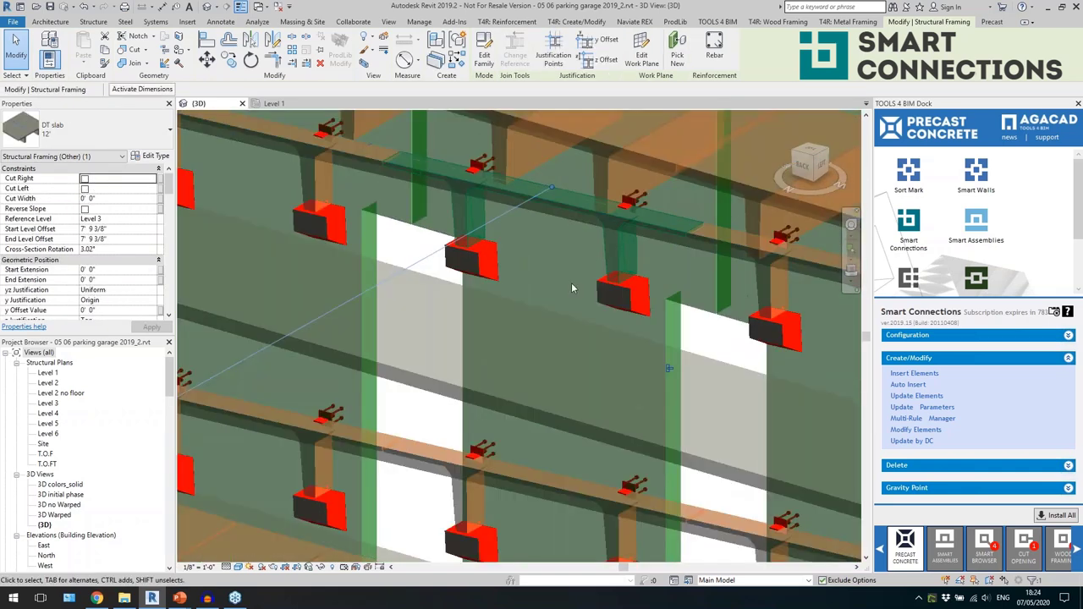
pyautogui.press('Escape')
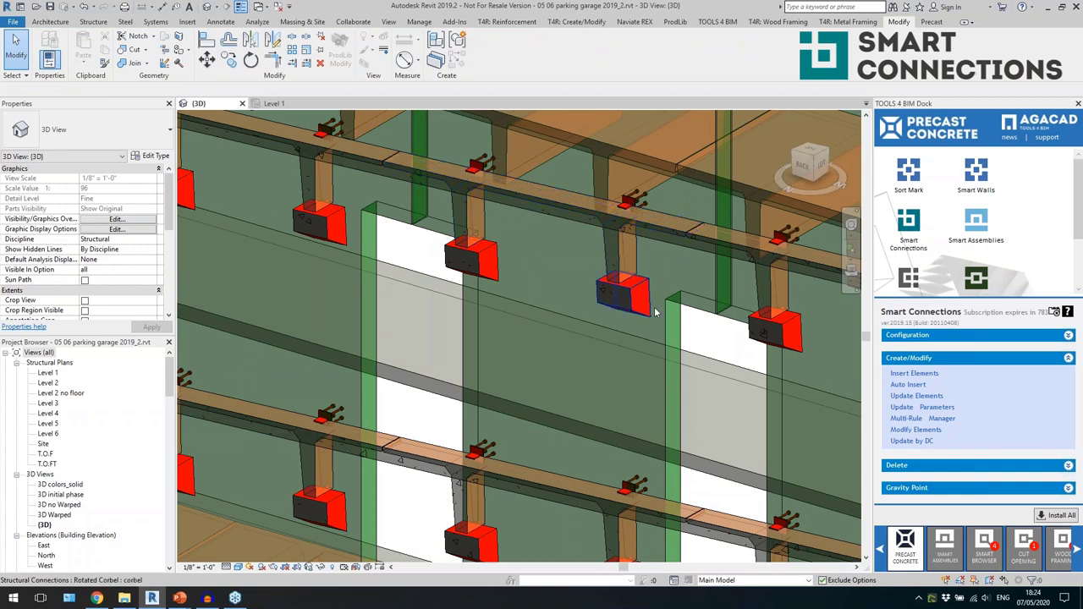
# Compare the cross-section rotation of a rotated corbel with that of the DT slab it supports.
pyautogui.click(639, 315)
pyautogui.scroll(5, 630, 296)
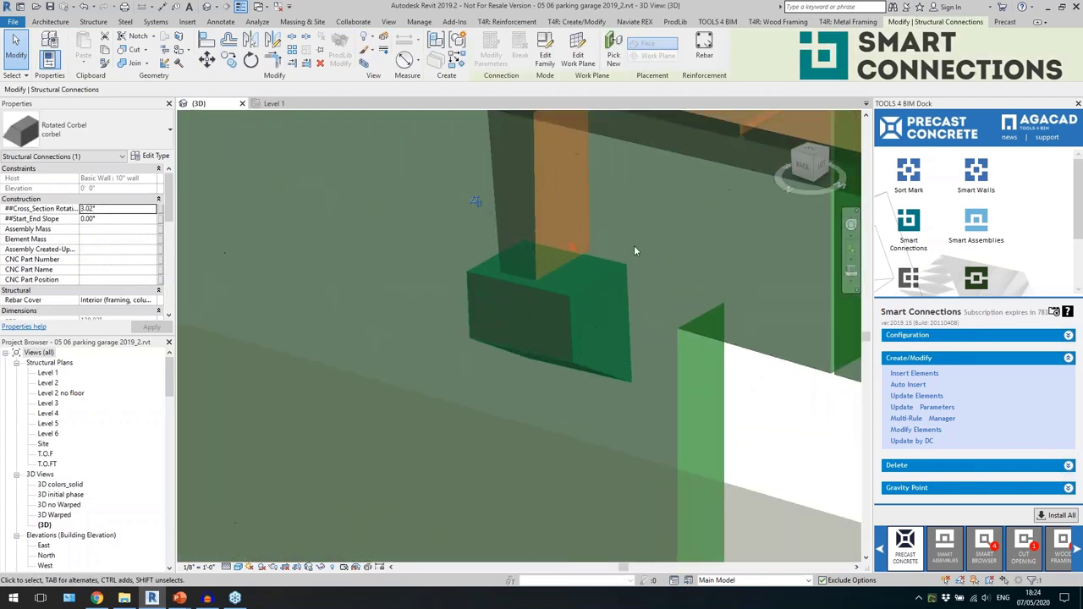
pyautogui.click(581, 250)
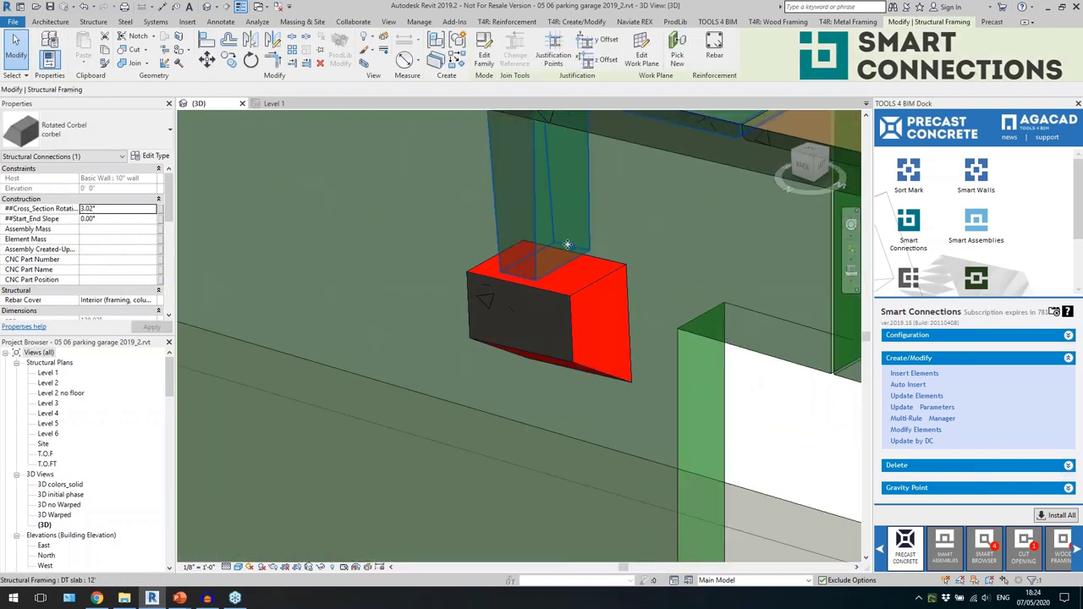
pyautogui.scroll(3, 576, 246)
pyautogui.scroll(2, 576, 246)
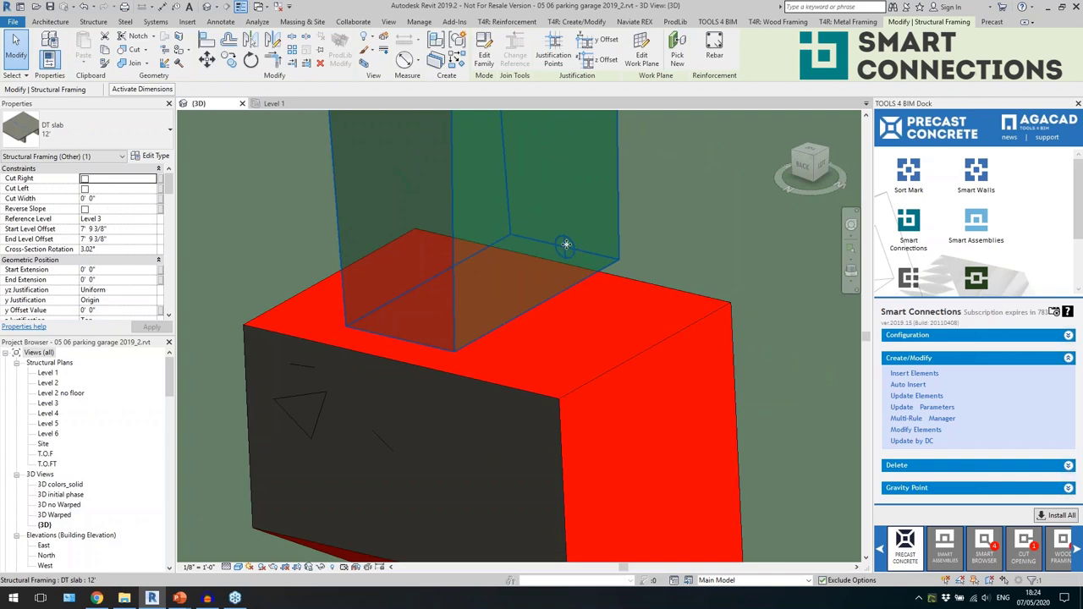
pyautogui.scroll(-3, 566, 244)
pyautogui.click(562, 323)
pyautogui.scroll(3, 535, 224)
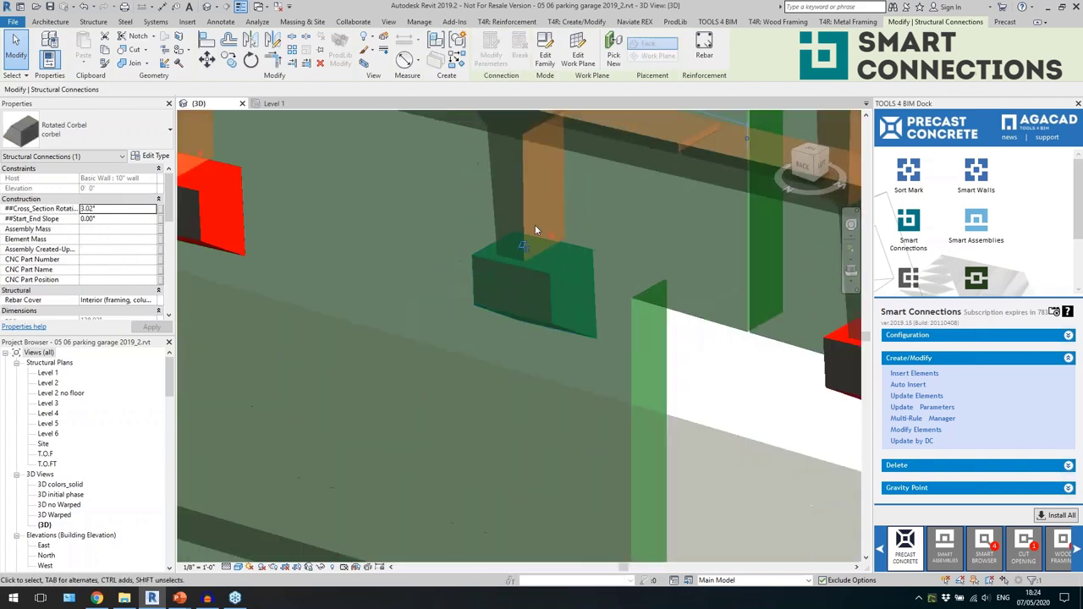
pyautogui.scroll(-2, 535, 229)
pyautogui.scroll(-2, 592, 221)
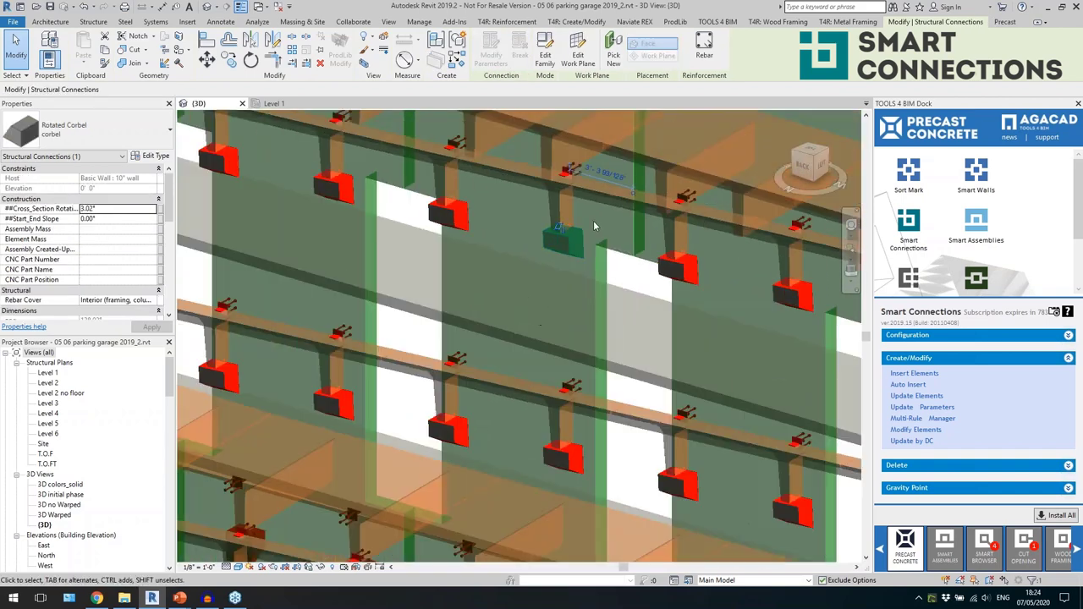
# Open the wall's Ramp wall configuration, review the Rotated Corbel detail's search for Connector_Corbel elements, and close it without updating.
pyautogui.click(893, 429)
pyautogui.click(695, 271)
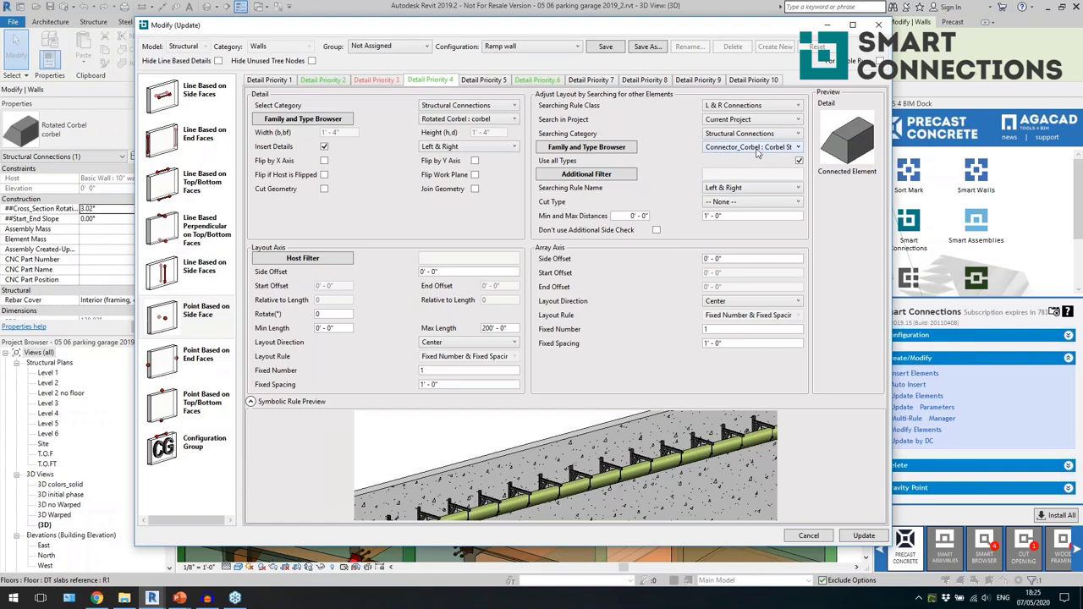
pyautogui.click(758, 149)
pyautogui.click(759, 159)
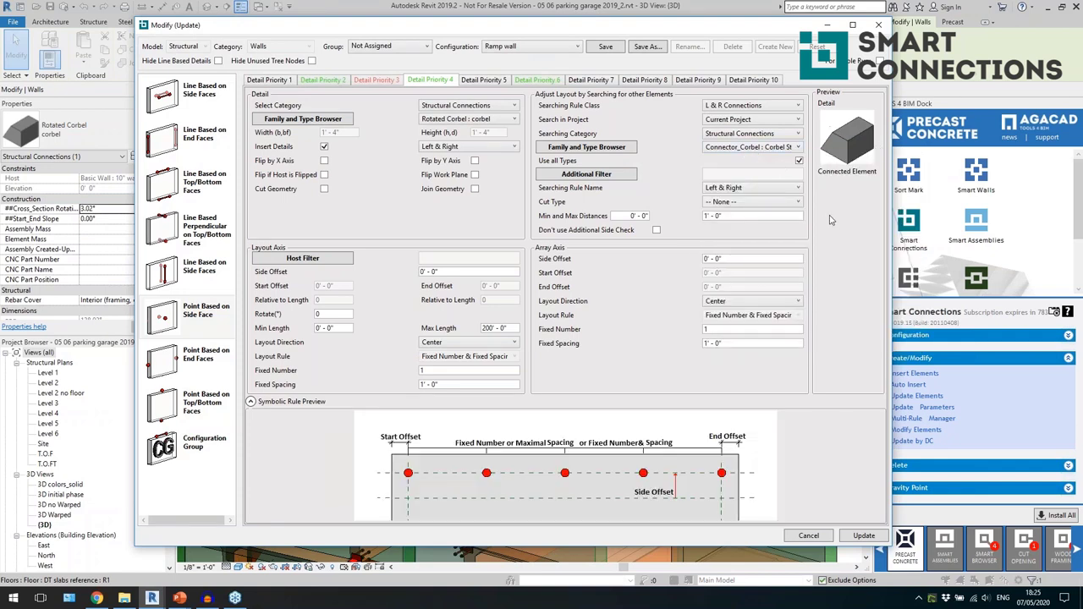
pyautogui.click(880, 26)
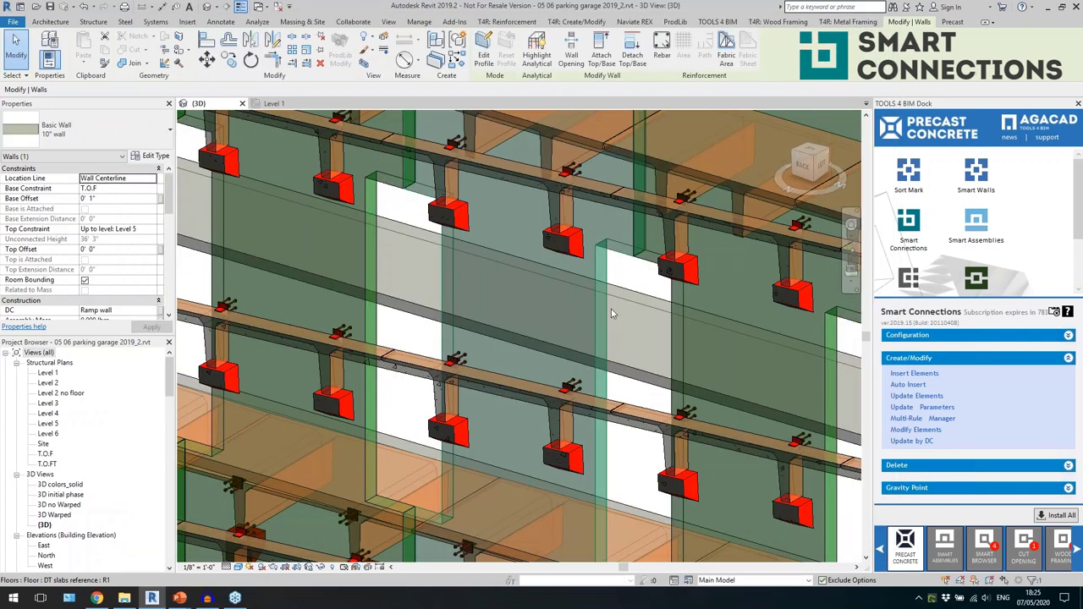
# Inspect a rotated corbel, a plate anchor and a loose plate at the joints between the ramp wall and DT slabs.
pyautogui.scroll(-2, 582, 461)
pyautogui.scroll(2, 594, 360)
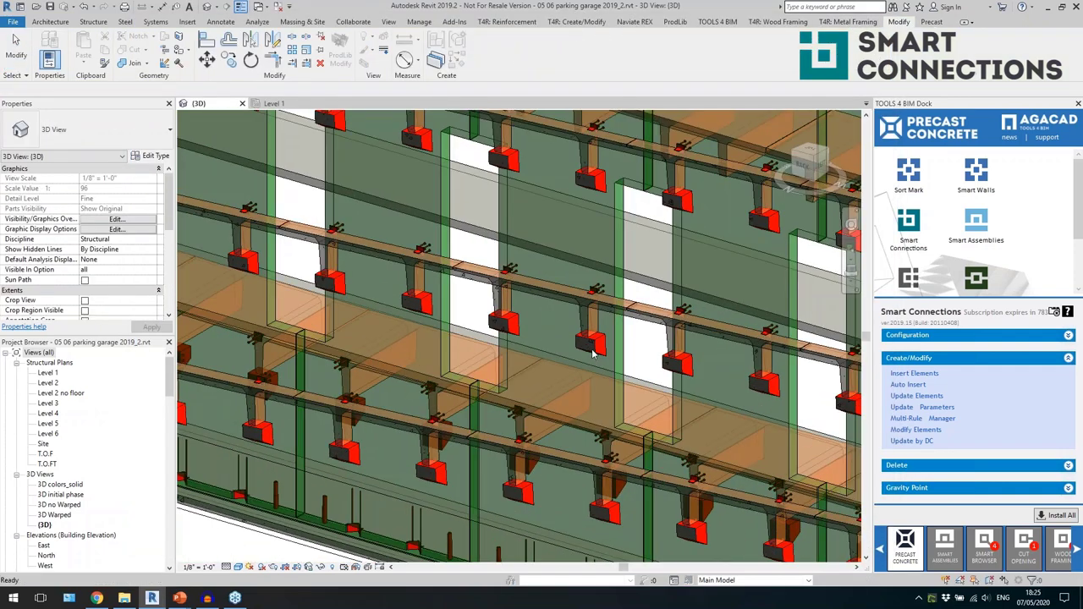
pyautogui.click(601, 353)
pyautogui.keyDown('shift'); pyautogui.moveTo(576, 418); pyautogui.dragTo(654, 357, button='middle'); pyautogui.keyUp('shift')
pyautogui.keyDown('shift'); pyautogui.moveTo(677, 307); pyautogui.dragTo(626, 337, button='middle'); pyautogui.keyUp('shift')
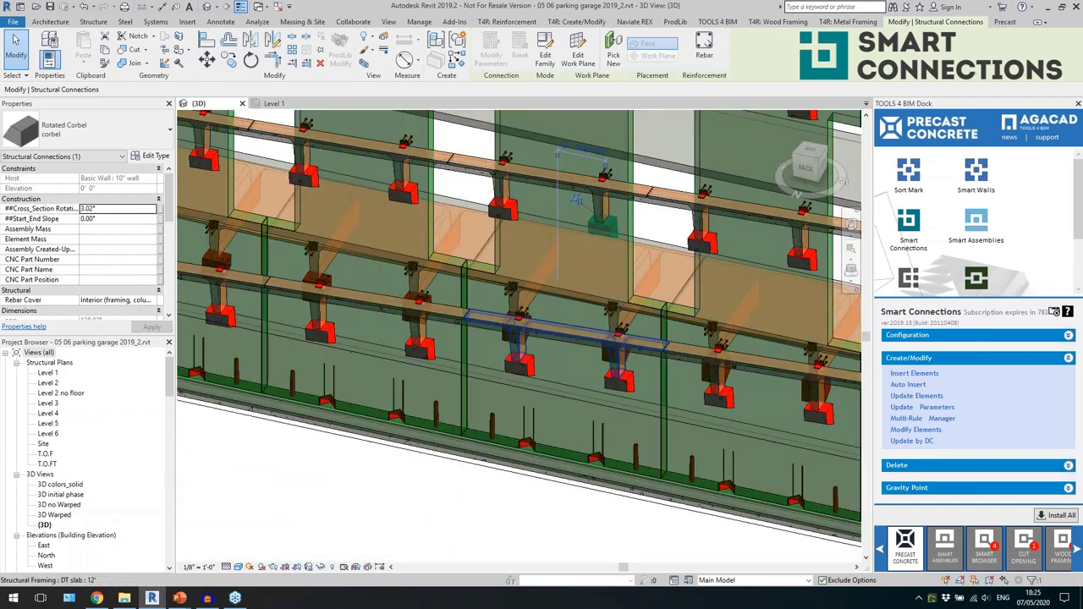
pyautogui.scroll(4, 606, 171)
pyautogui.click(594, 172)
pyautogui.click(573, 185)
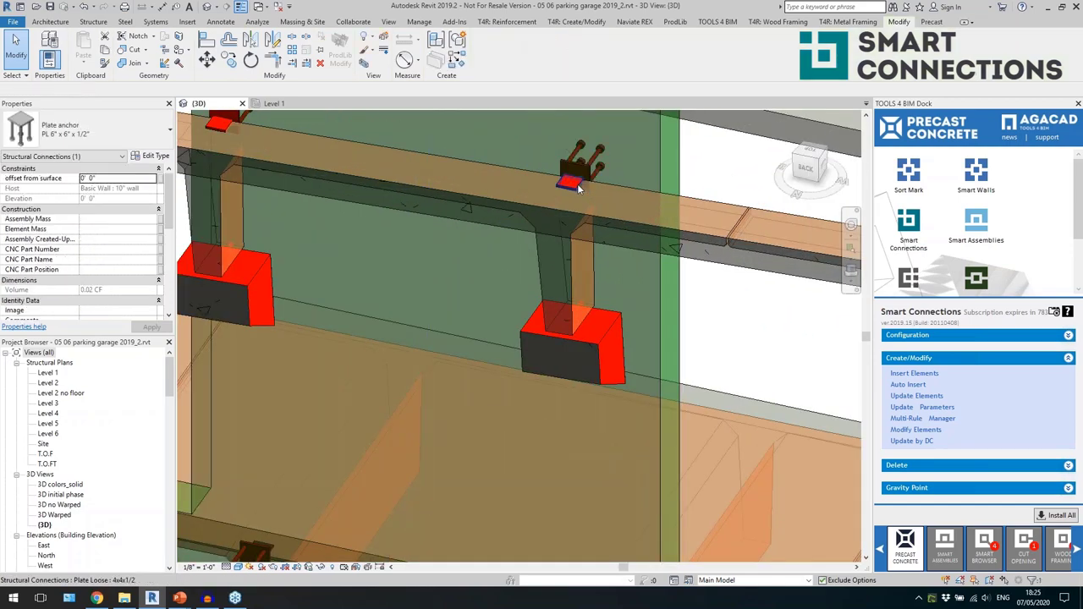
pyautogui.keyDown('shift'); pyautogui.moveTo(636, 337); pyautogui.dragTo(621, 288, button='middle'); pyautogui.keyUp('shift')
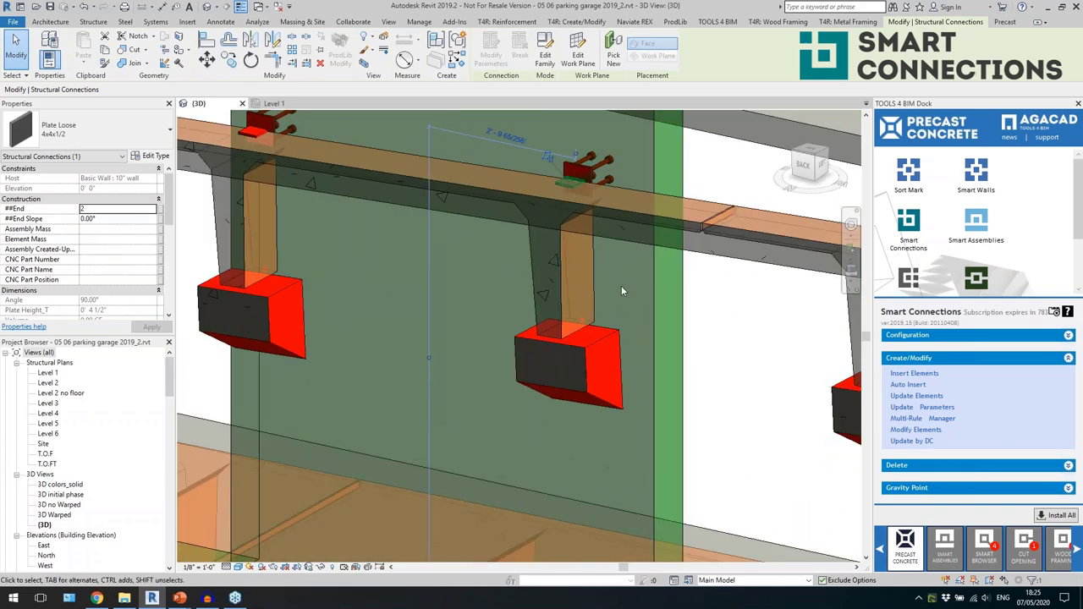
pyautogui.scroll(-4, 621, 288)
pyautogui.click(573, 313)
# Turn off the 3D view's section box to display the whole garage model.
pyautogui.scroll(-2, 573, 314)
pyautogui.keyDown('shift'); pyautogui.moveTo(609, 430); pyautogui.dragTo(703, 385, button='middle'); pyautogui.keyUp('shift')
pyautogui.scroll(-3, 577, 369)
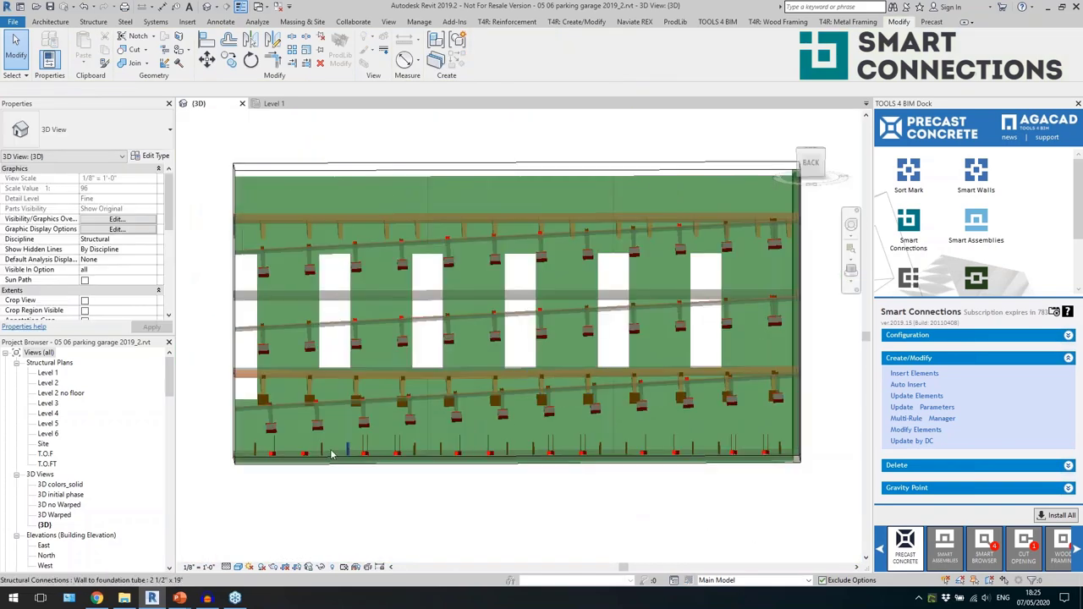
pyautogui.keyDown('shift'); pyautogui.moveTo(579, 192); pyautogui.dragTo(389, 477, button='middle'); pyautogui.keyUp('shift')
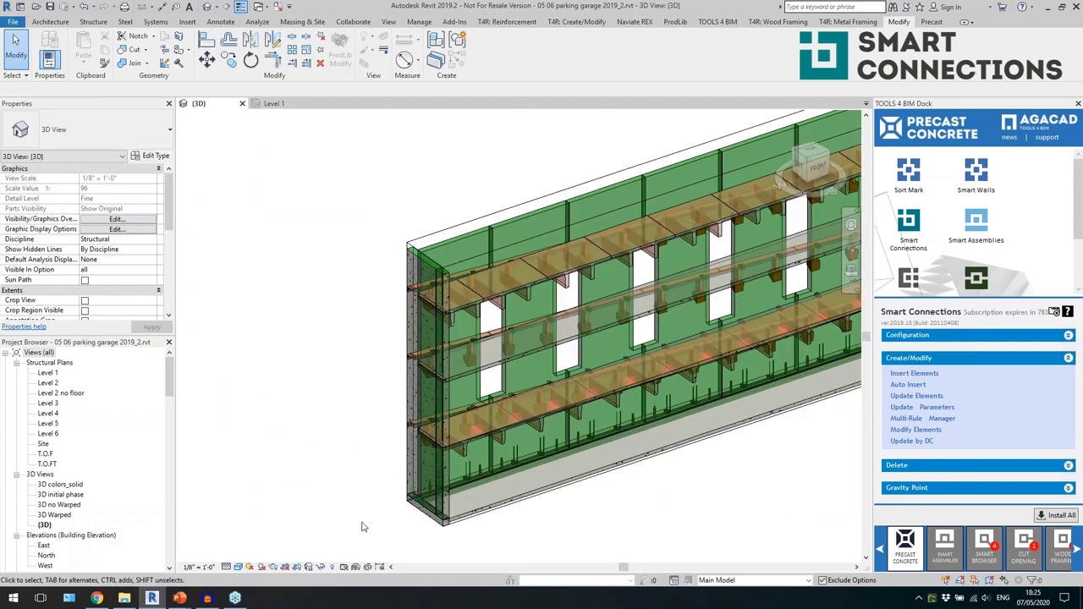
pyautogui.scroll(-2, 320, 403)
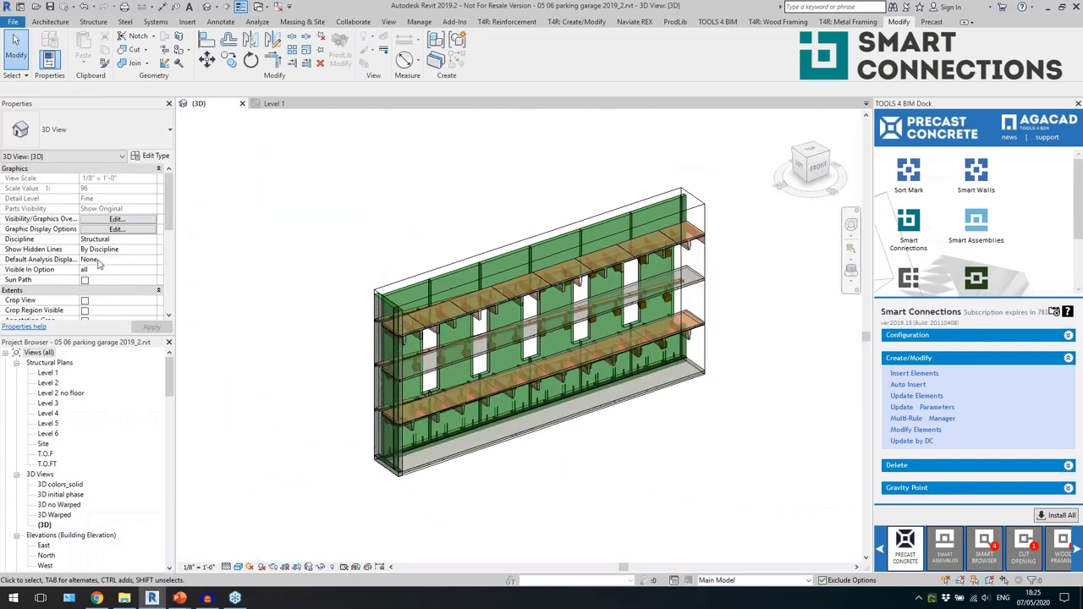
pyautogui.scroll(-4, 98, 265)
pyautogui.click(85, 249)
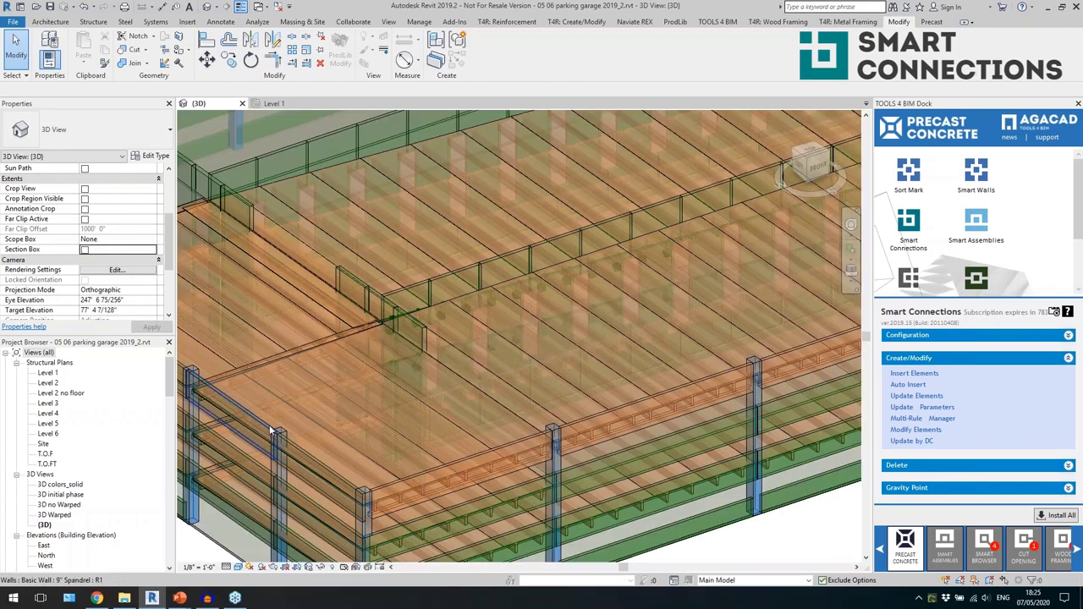
# Auto-insert Smart Connections details on the six 9" solid walls enclosing the stair tower at the garage's corner.
pyautogui.scroll(-3, 395, 397)
pyautogui.moveTo(698, 427); pyautogui.dragTo(465, 504, button='middle')
pyautogui.scroll(2, 550, 380)
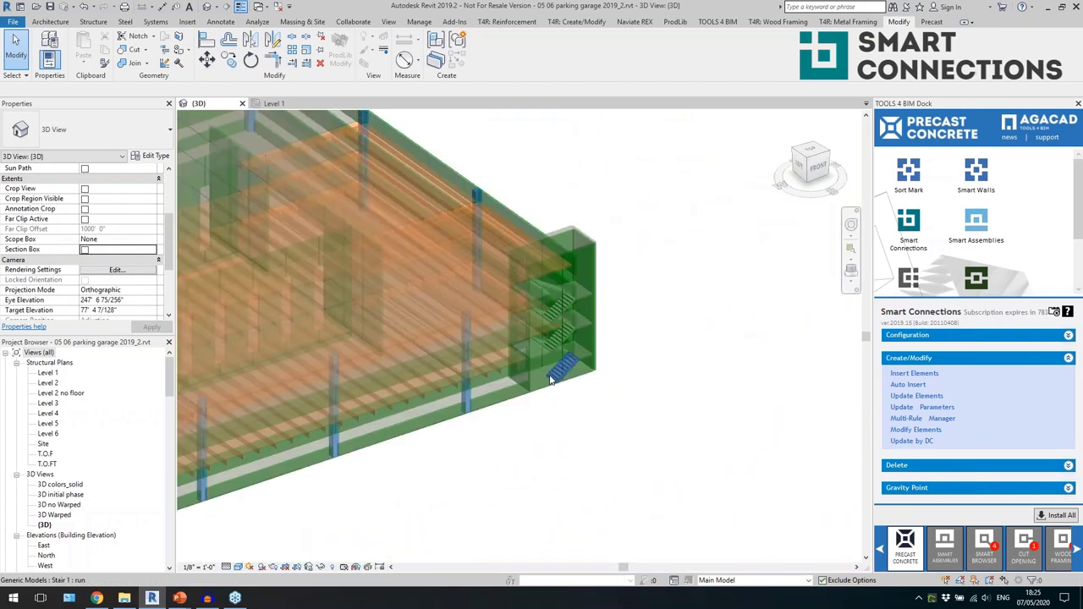
pyautogui.scroll(4, 550, 379)
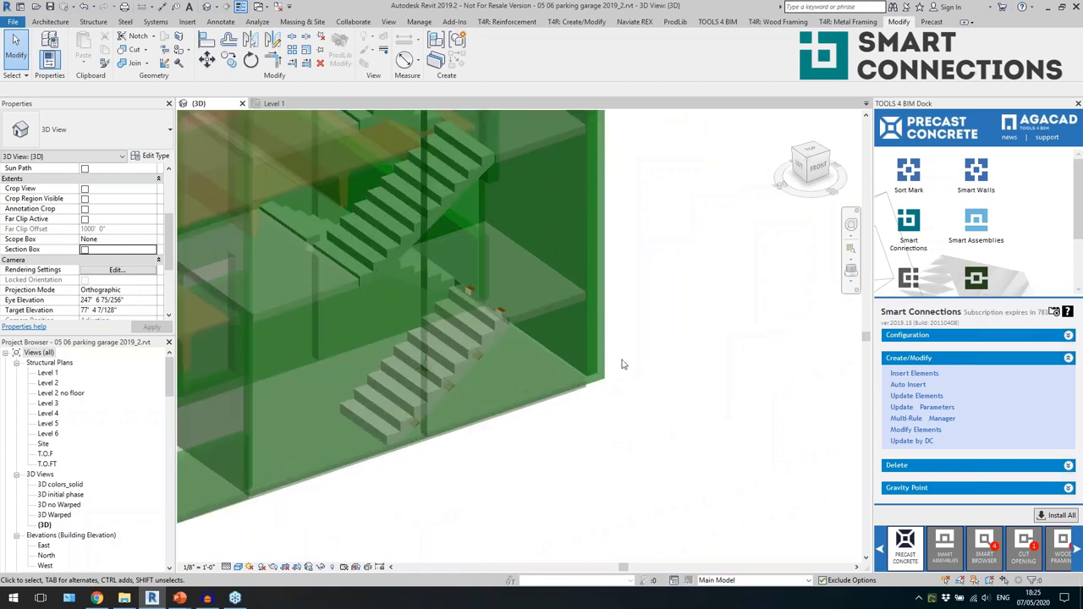
pyautogui.click(587, 343)
pyautogui.keyDown('ctrl'); pyautogui.click(326, 364); pyautogui.keyUp('ctrl')
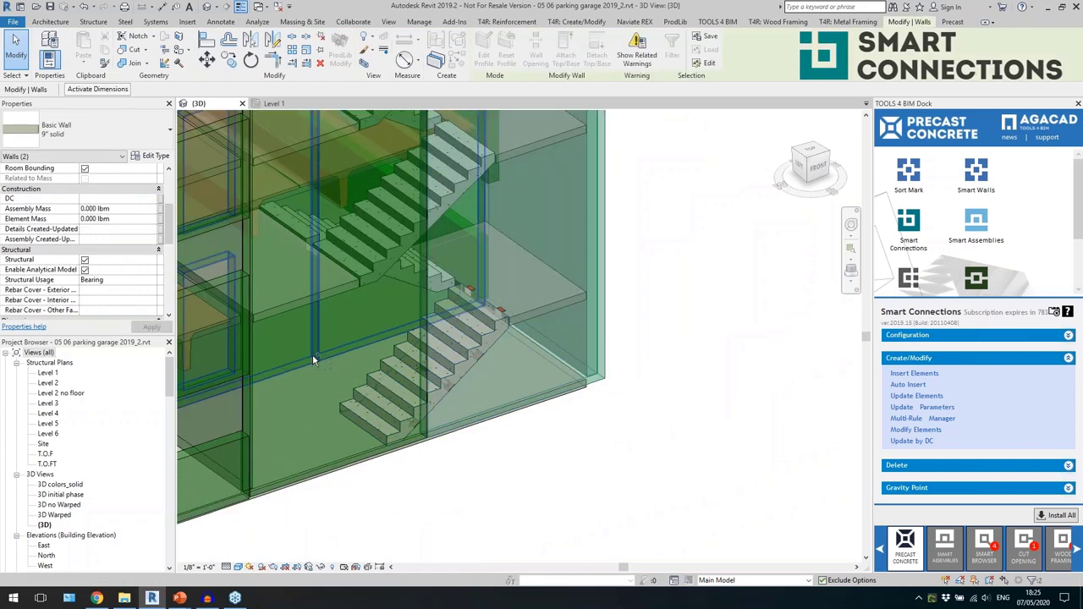
pyautogui.keyDown('ctrl'); pyautogui.click(595, 380); pyautogui.keyUp('ctrl')
pyautogui.scroll(-2, 610, 381)
pyautogui.scroll(3, 339, 468)
pyautogui.keyDown('ctrl'); pyautogui.click(423, 394); pyautogui.keyUp('ctrl')
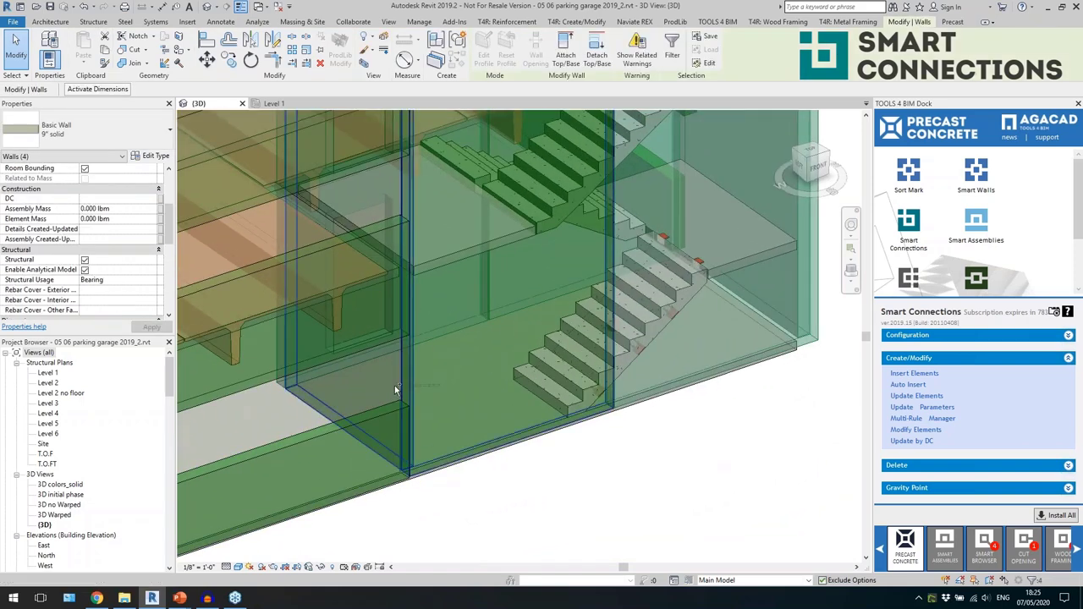
pyautogui.keyDown('ctrl'); pyautogui.click(395, 390); pyautogui.keyUp('ctrl')
pyautogui.keyDown('ctrl'); pyautogui.click(541, 368); pyautogui.keyUp('ctrl')
pyautogui.scroll(-3, 575, 505)
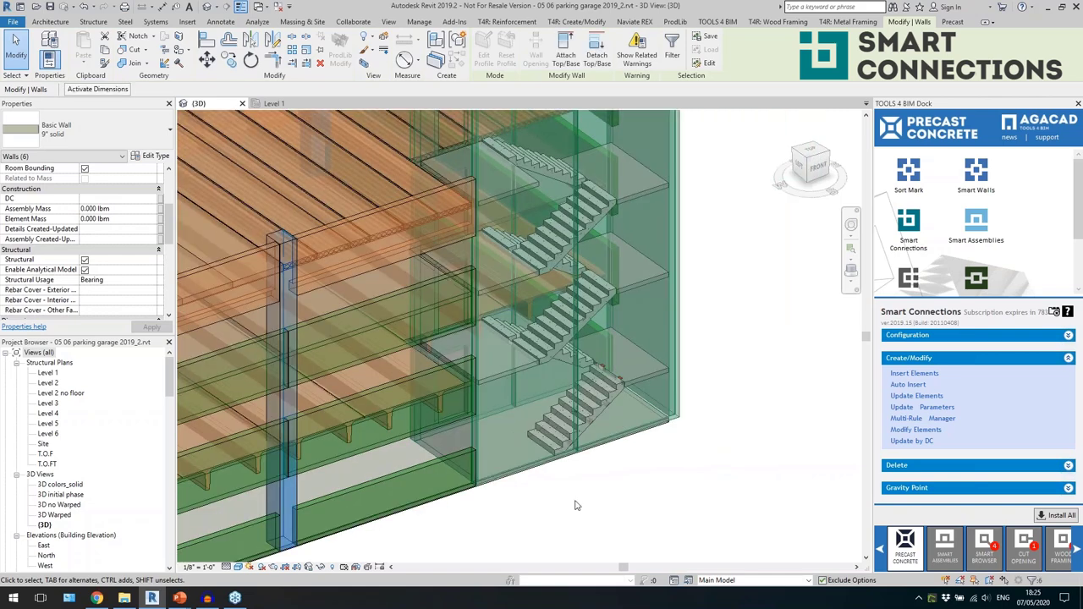
pyautogui.click(920, 385)
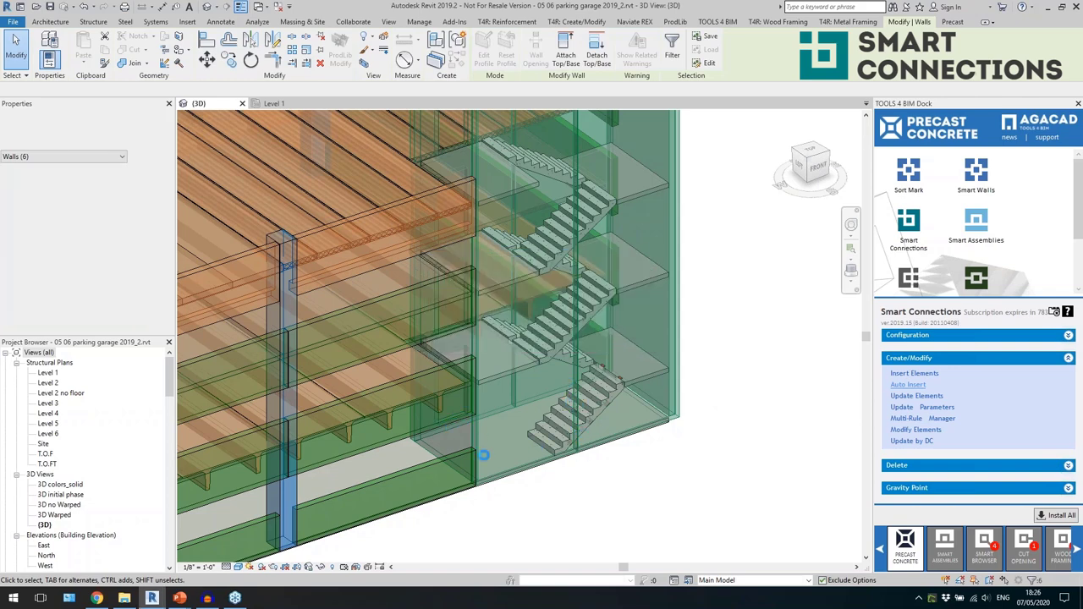
pyautogui.click(537, 513)
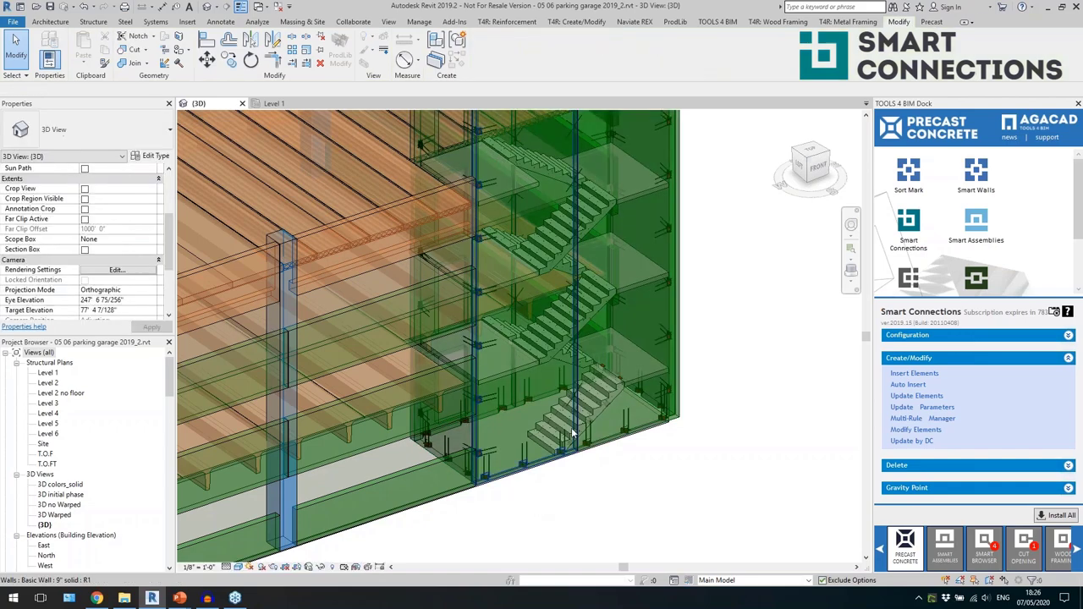
# Inspect the CW101 wall-to-wall connection beside the lower stair and the CW102 connection at the stair tower's corner.
pyautogui.scroll(5, 572, 396)
pyautogui.click(569, 385)
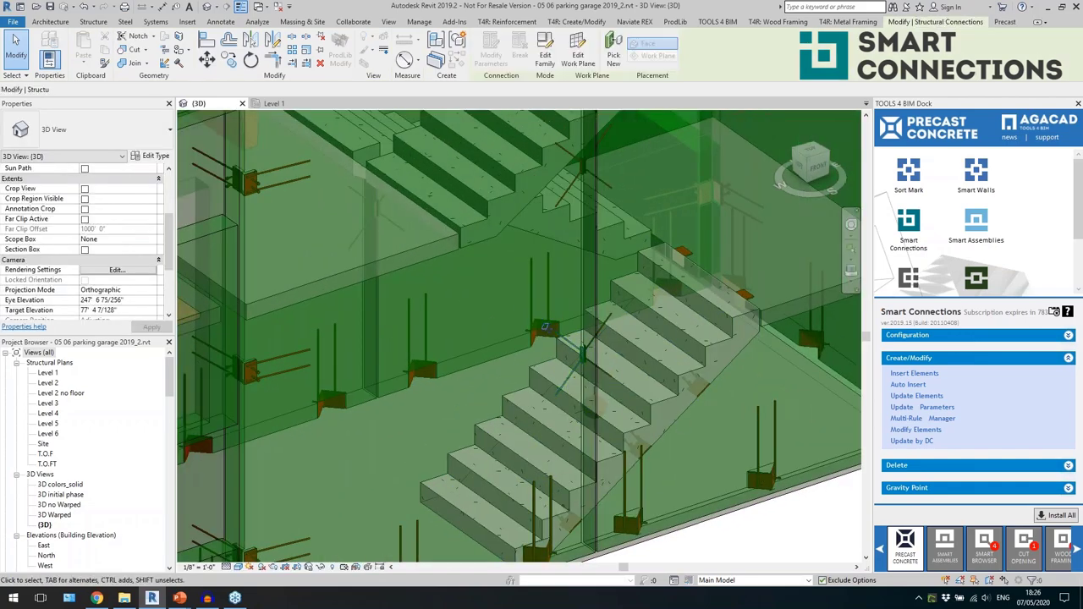
pyautogui.keyDown('shift'); pyautogui.moveTo(608, 395); pyautogui.dragTo(634, 416, button='middle'); pyautogui.keyUp('shift')
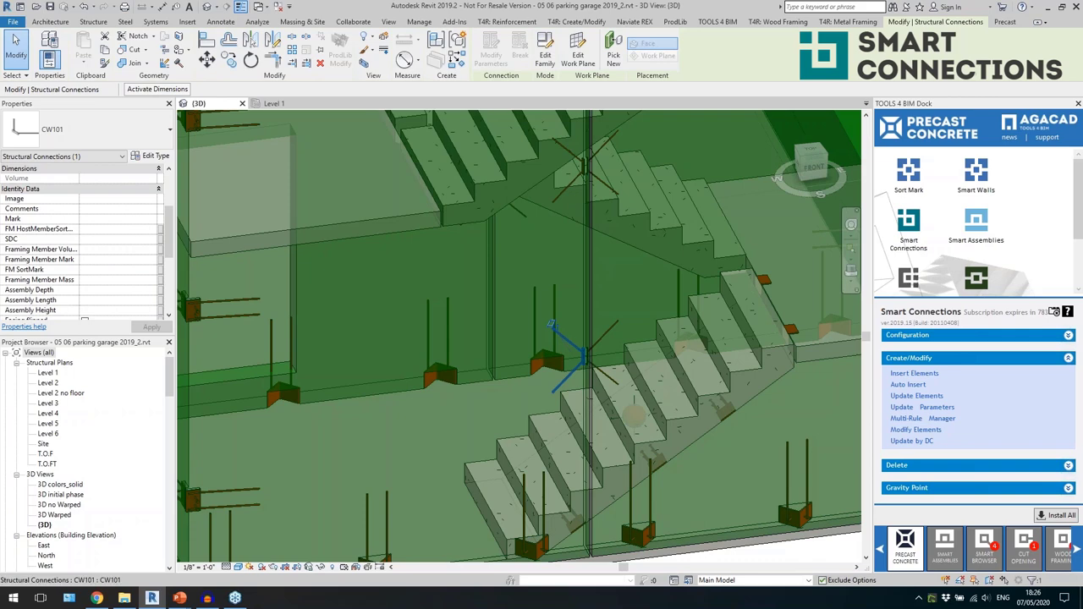
pyautogui.scroll(5, 596, 368)
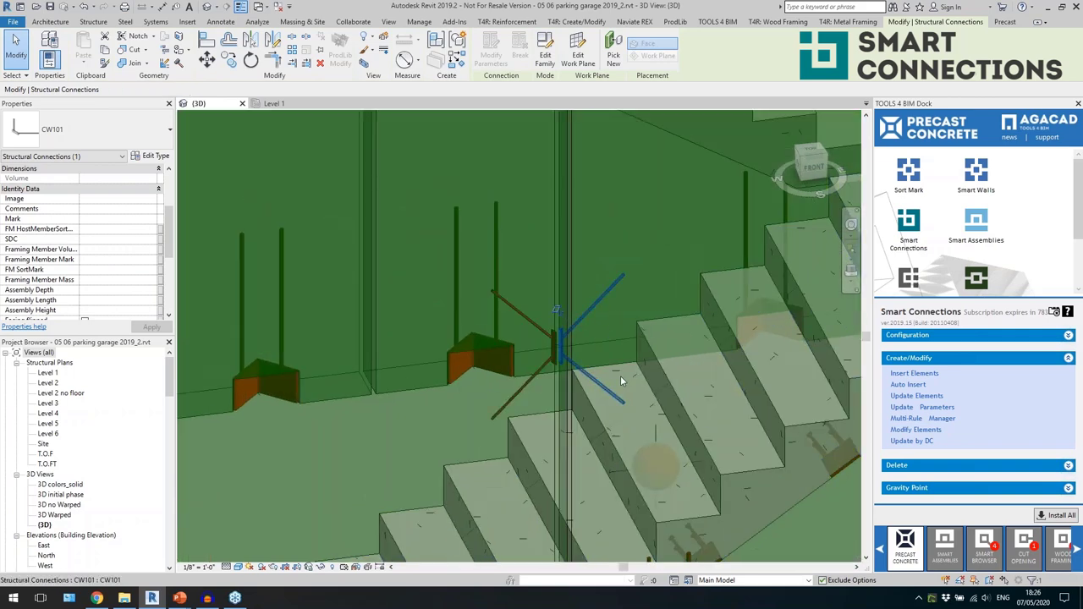
pyautogui.keyDown('shift'); pyautogui.moveTo(621, 375); pyautogui.dragTo(667, 389, button='middle'); pyautogui.keyUp('shift')
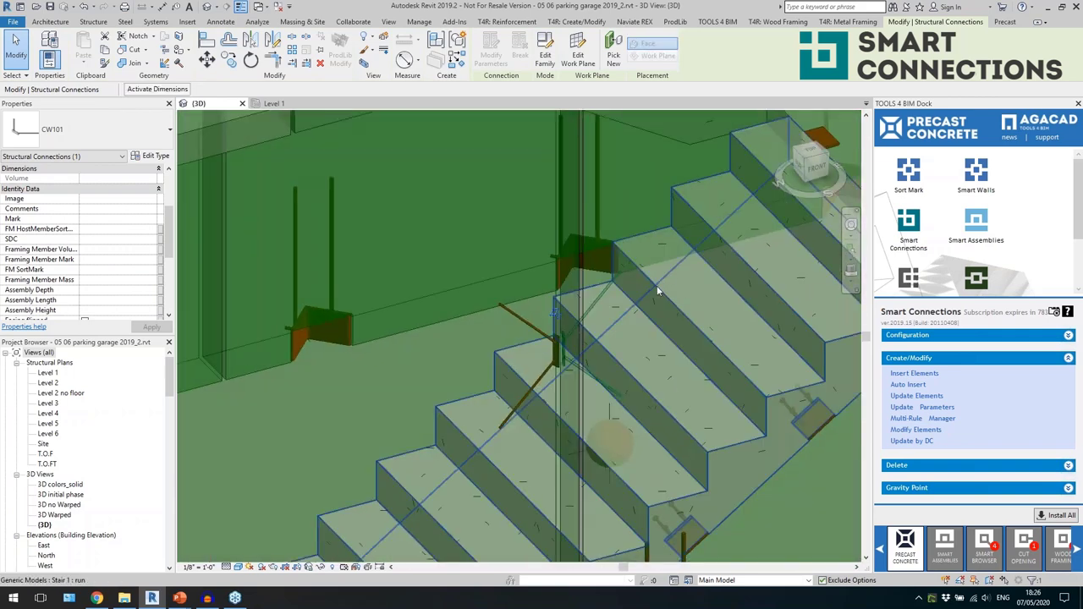
pyautogui.scroll(-5, 658, 290)
pyautogui.scroll(4, 374, 449)
pyautogui.click(366, 405)
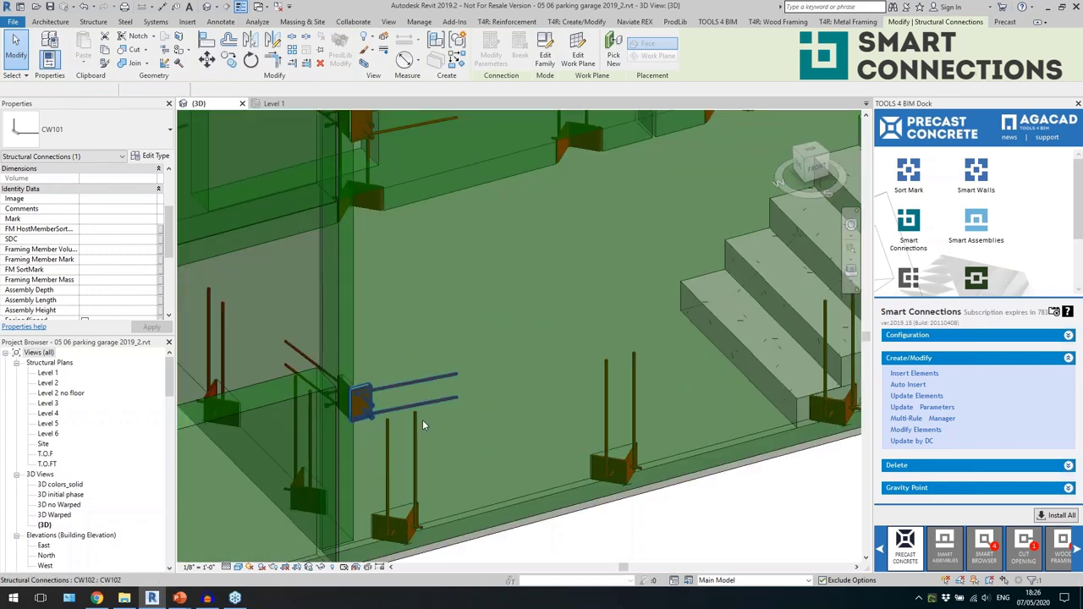
pyautogui.keyDown('shift'); pyautogui.moveTo(422, 419); pyautogui.dragTo(461, 362, button='middle'); pyautogui.keyUp('shift')
pyautogui.press('Escape')
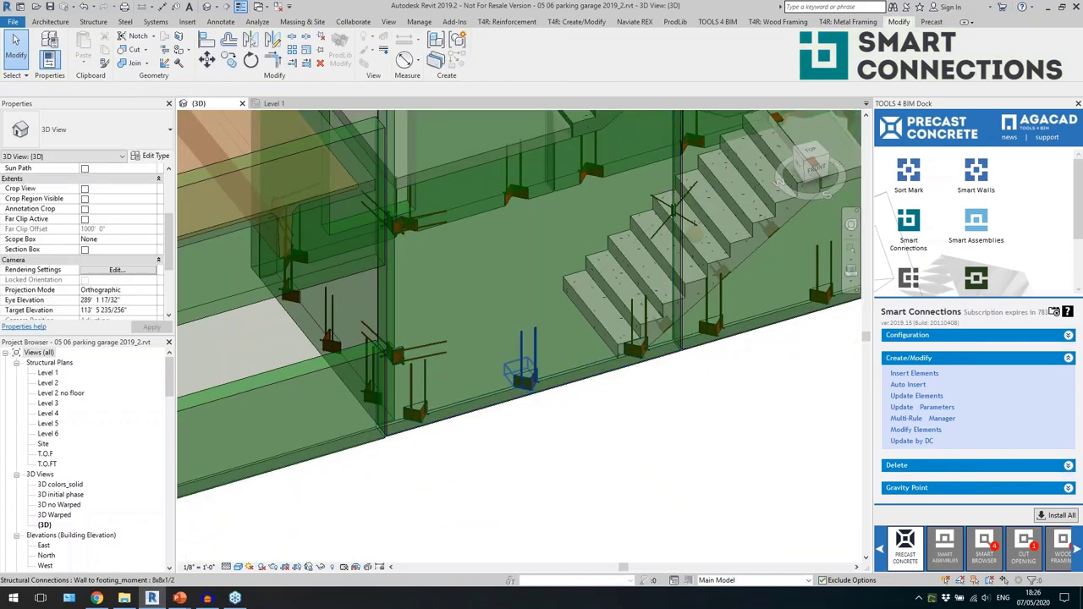
# Inspect the wall-to-footing moment connection at the wall base and the CW103 top tube connection at the wall top.
pyautogui.click(518, 378)
pyautogui.scroll(-4, 532, 448)
pyautogui.press('Escape')
pyautogui.press('Escape')
pyautogui.scroll(10, 532, 451)
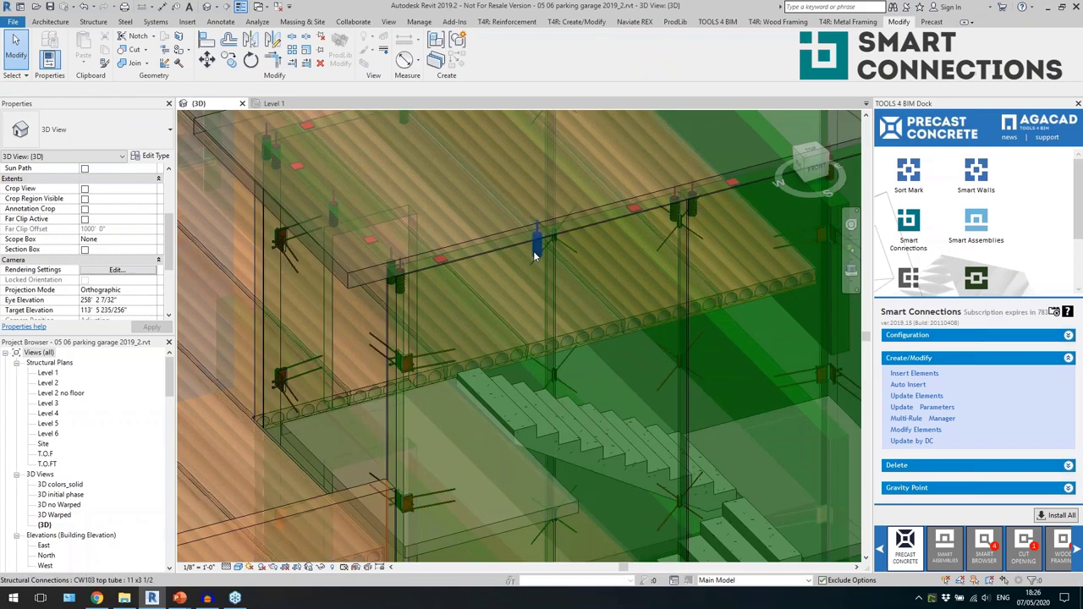
pyautogui.click(537, 236)
pyautogui.scroll(4, 445, 258)
pyautogui.press('Escape')
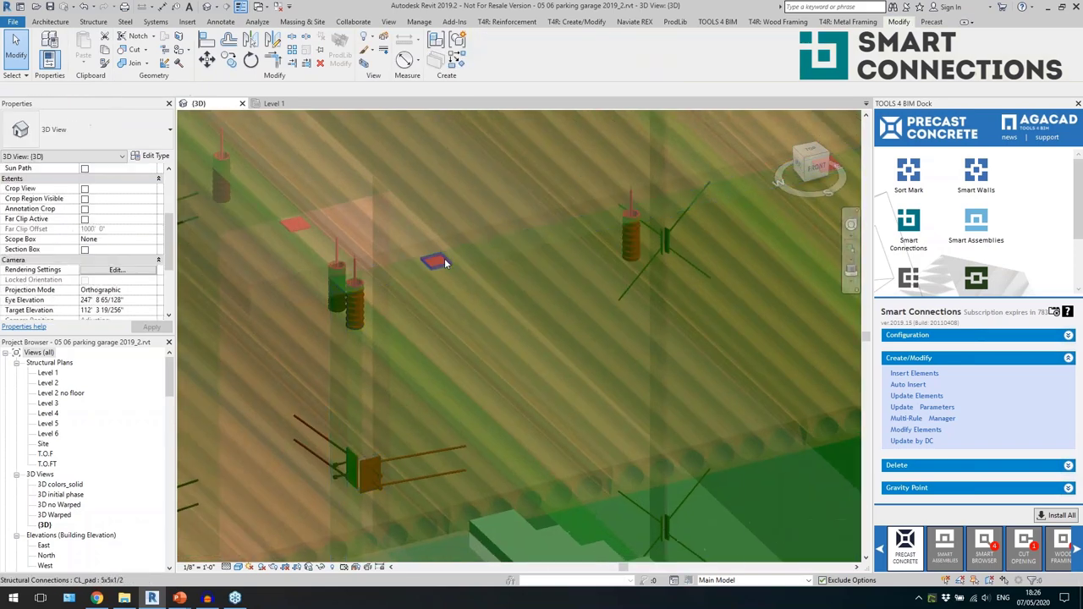
# Examine the CL_pad bearing pads along the tops of the stair tower walls.
pyautogui.click(444, 260)
pyautogui.keyDown('shift'); pyautogui.moveTo(473, 356); pyautogui.dragTo(427, 293, button='middle'); pyautogui.keyUp('shift')
pyautogui.scroll(-3, 427, 294)
pyautogui.press('Escape')
pyautogui.scroll(-2, 409, 273)
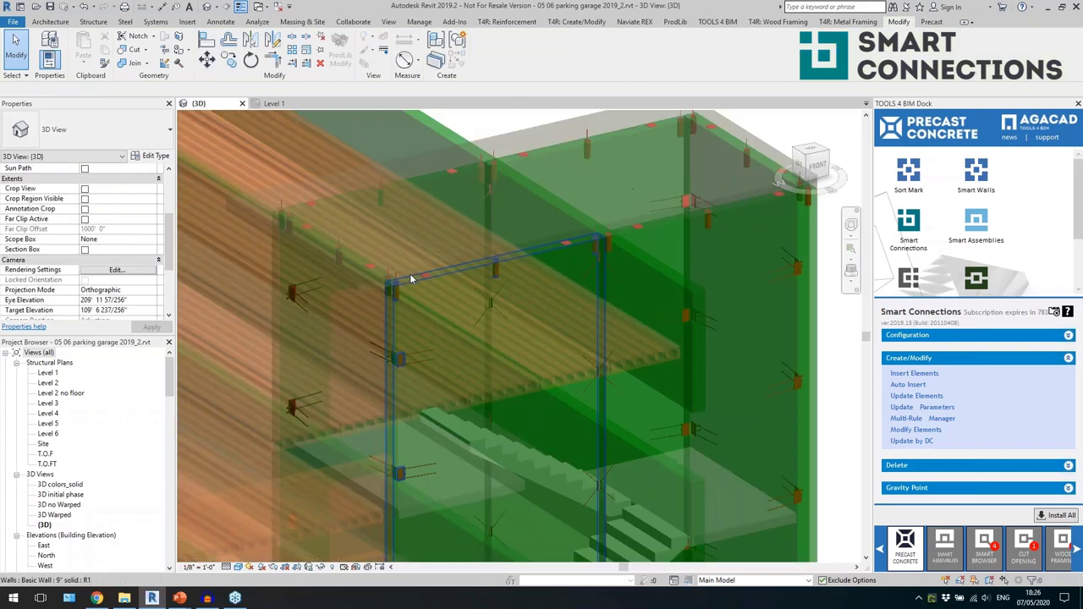
pyautogui.scroll(2, 475, 259)
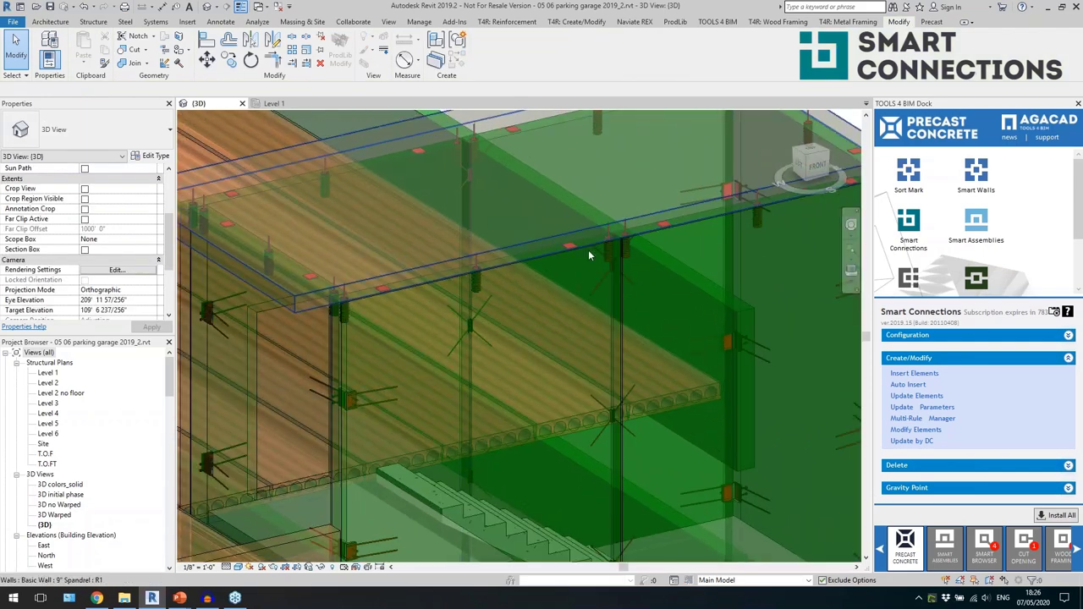
pyautogui.scroll(3, 558, 243)
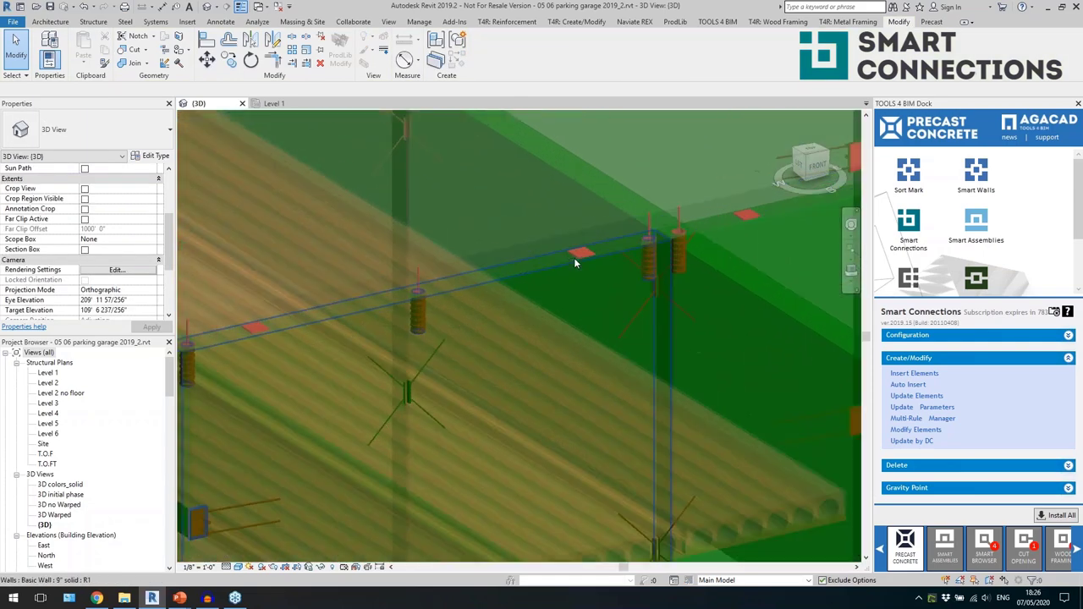
# Open the CL_pad family for editing and stretch the pad extrusion's height to 11 9/64", removing the conflicting constraints.
pyautogui.click(580, 257)
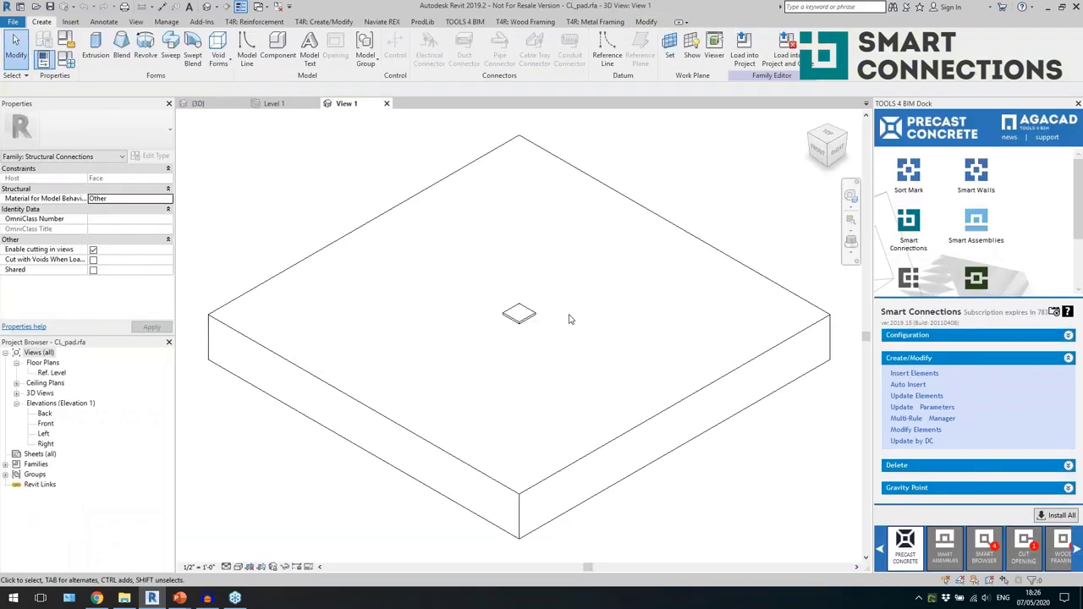
pyautogui.click(518, 315)
pyautogui.scroll(3, 512, 305)
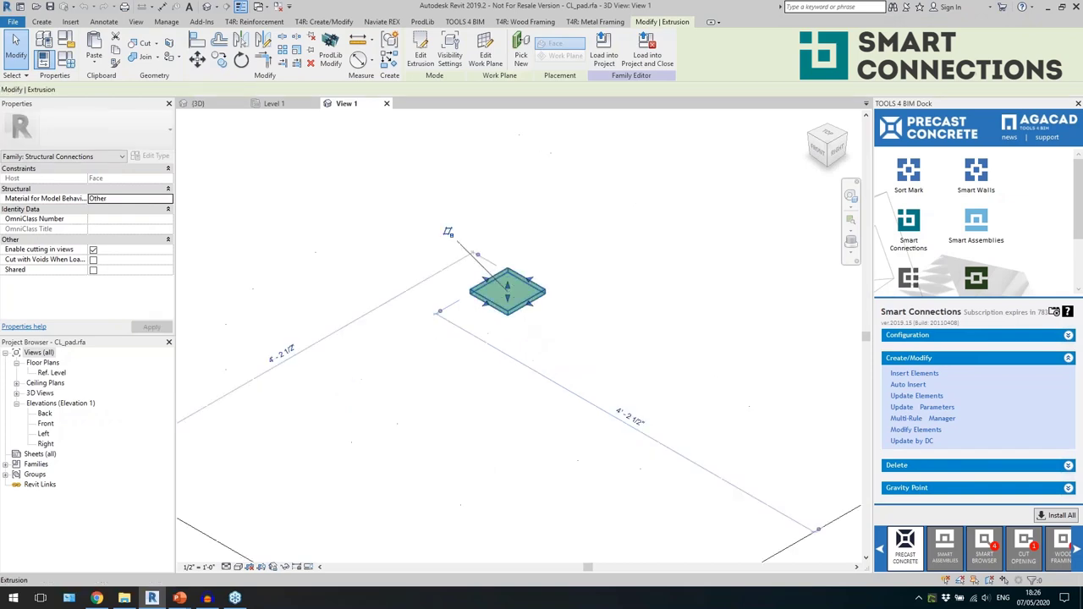
pyautogui.moveTo(508, 290); pyautogui.dragTo(508, 127)
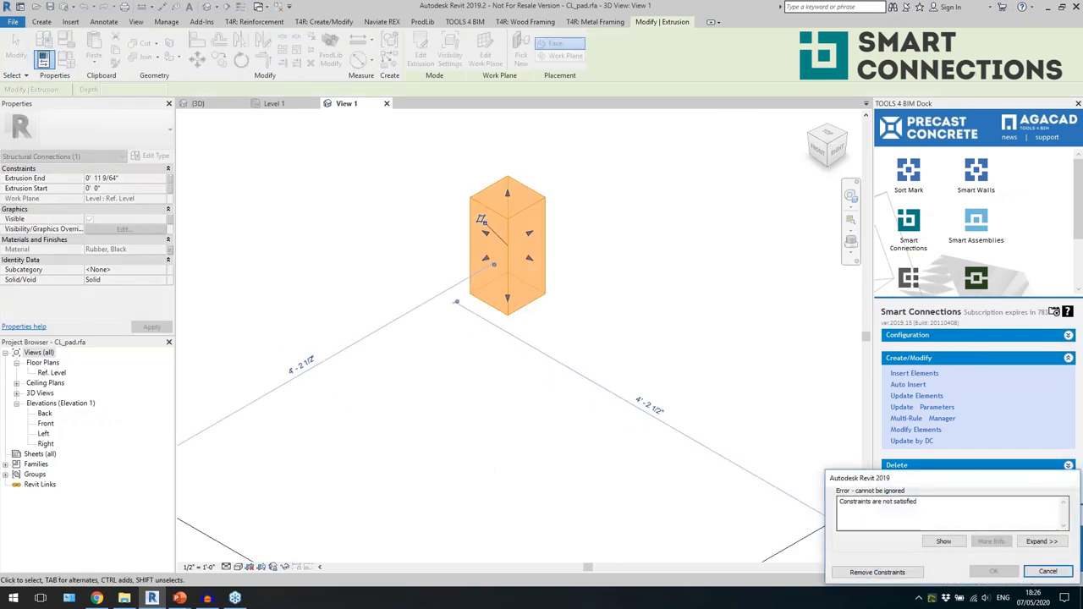
pyautogui.click(853, 573)
pyautogui.scroll(-4, 546, 321)
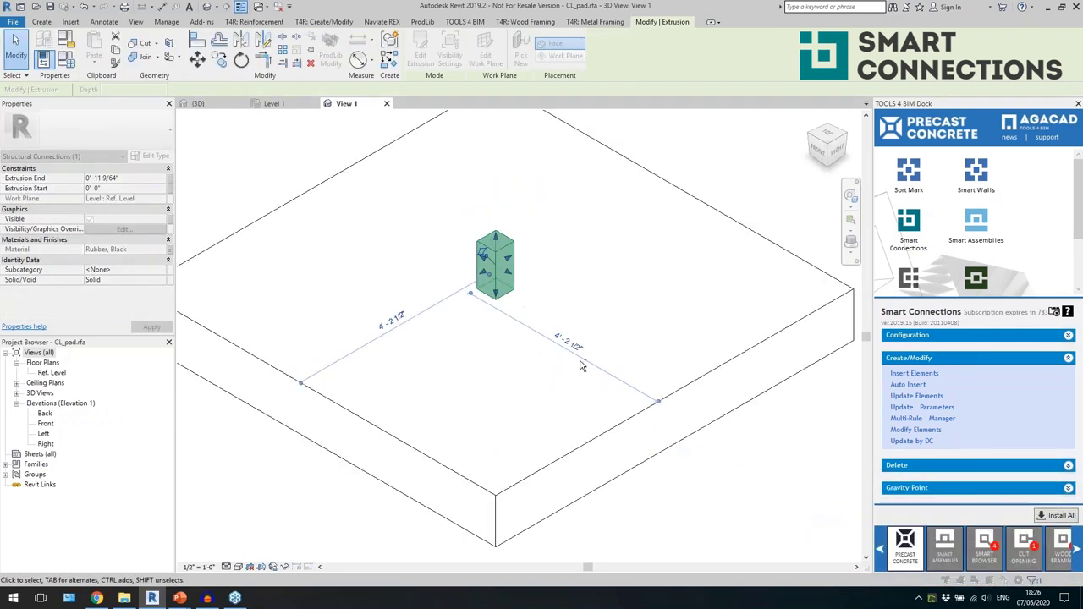
# Try to delete the stretched extrusion, and close the CL_pad family without saving changes.
pyautogui.keyDown('shift'); pyautogui.moveTo(583, 367); pyautogui.dragTo(575, 335, button='middle'); pyautogui.keyUp('shift')
pyautogui.press('Delete')
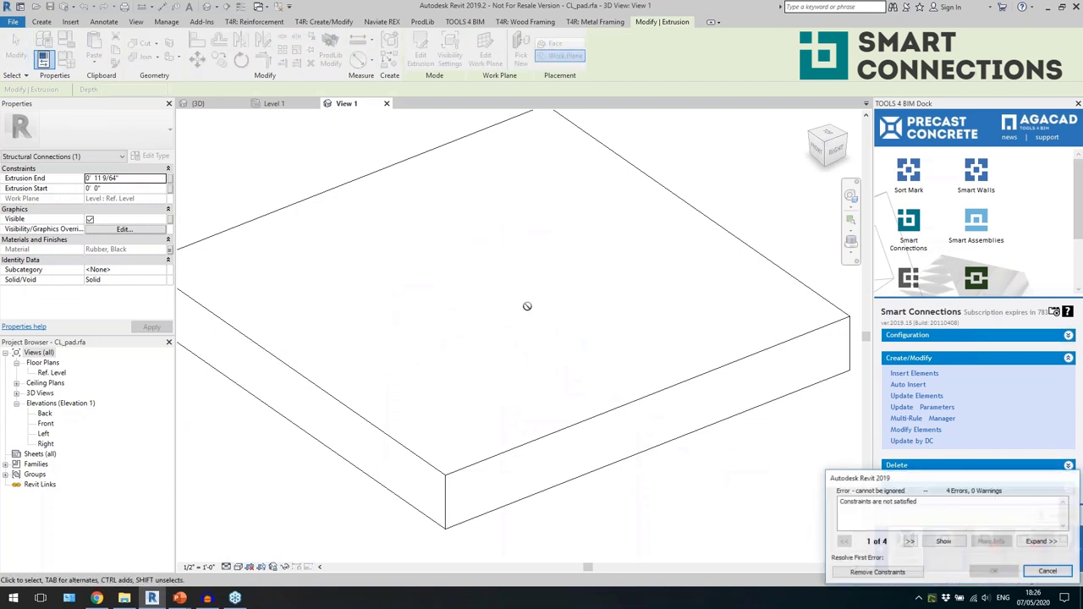
pyautogui.press('Escape')
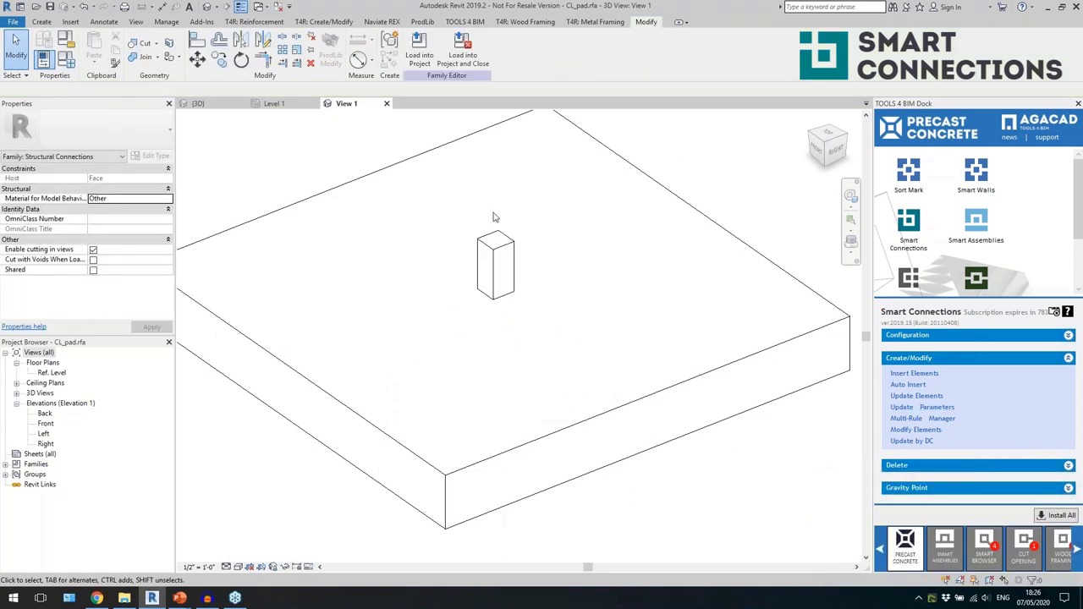
pyautogui.click(387, 105)
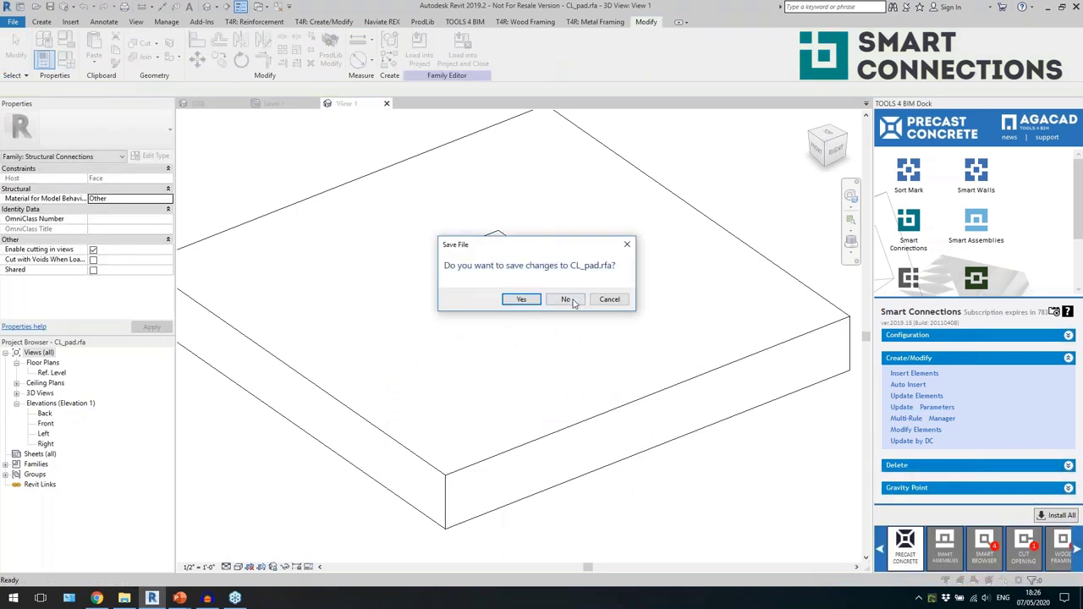
pyautogui.click(565, 300)
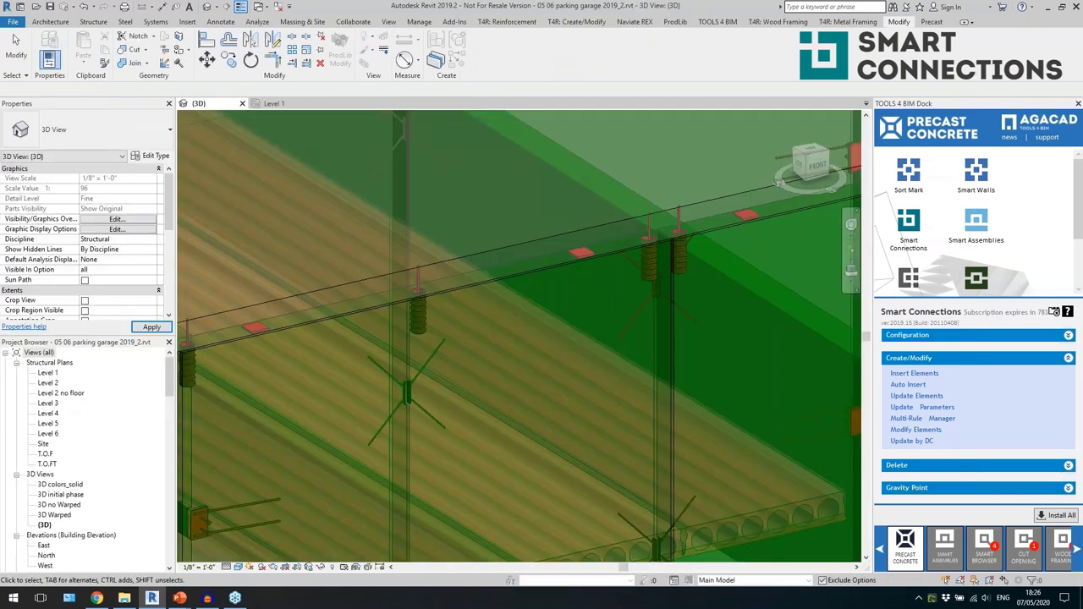
# Insert the Stair landing details configuration from the Floors group into five 6" stair landing floors of the stair tower.
pyautogui.scroll(-6, 544, 275)
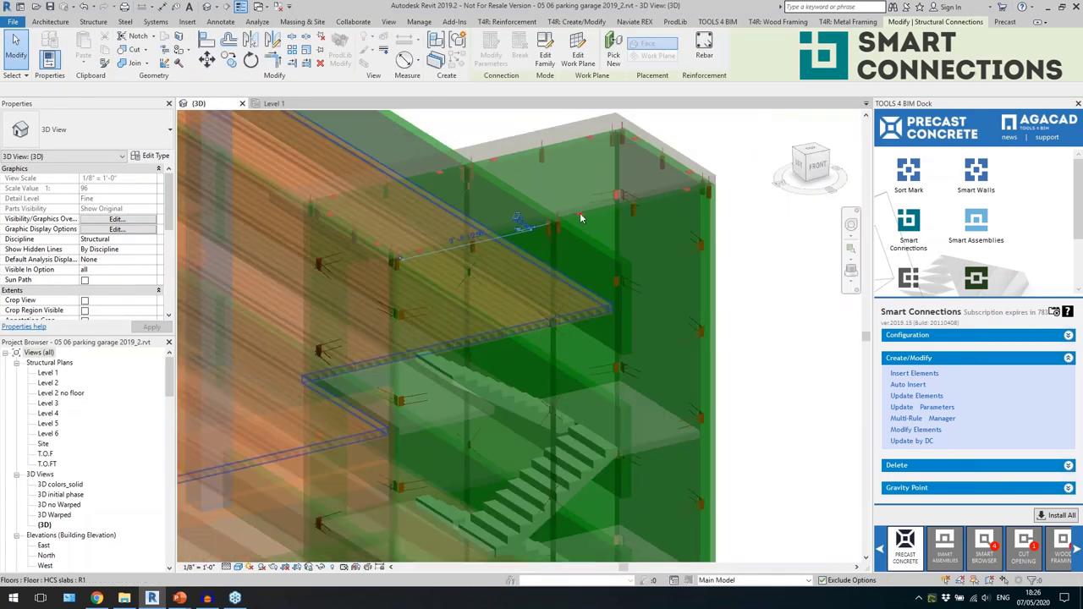
pyautogui.moveTo(743, 429); pyautogui.dragTo(749, 298, button='middle')
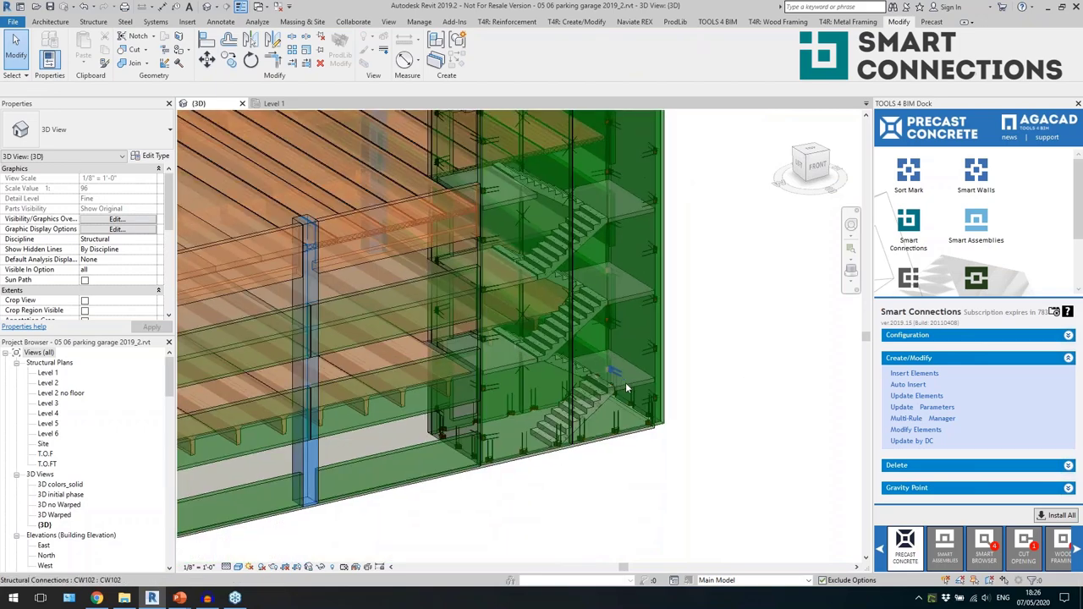
pyautogui.click(634, 386)
pyautogui.keyDown('ctrl'); pyautogui.click(512, 362); pyautogui.keyUp('ctrl')
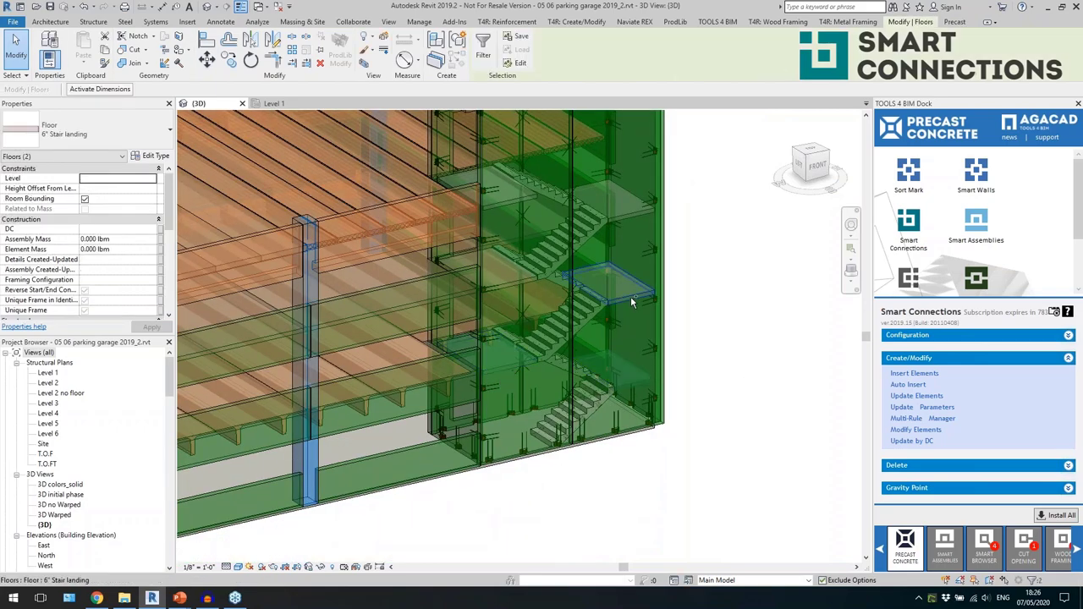
pyautogui.keyDown('ctrl'); pyautogui.click(631, 296); pyautogui.keyUp('ctrl')
pyautogui.keyDown('ctrl'); pyautogui.click(525, 277); pyautogui.keyUp('ctrl')
pyautogui.keyDown('ctrl'); pyautogui.click(624, 218); pyautogui.keyUp('ctrl')
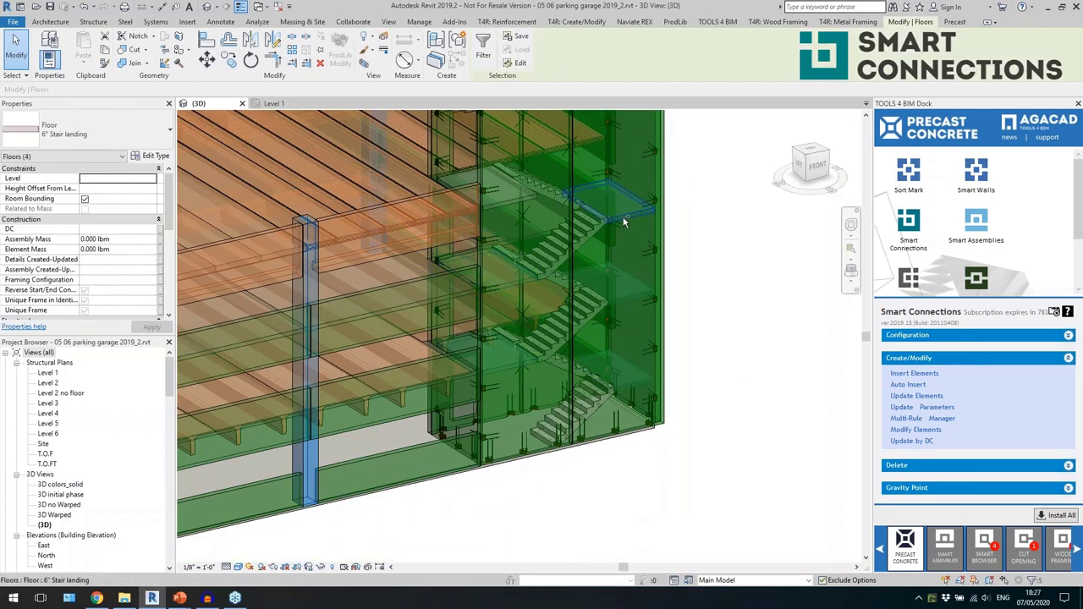
pyautogui.click(922, 373)
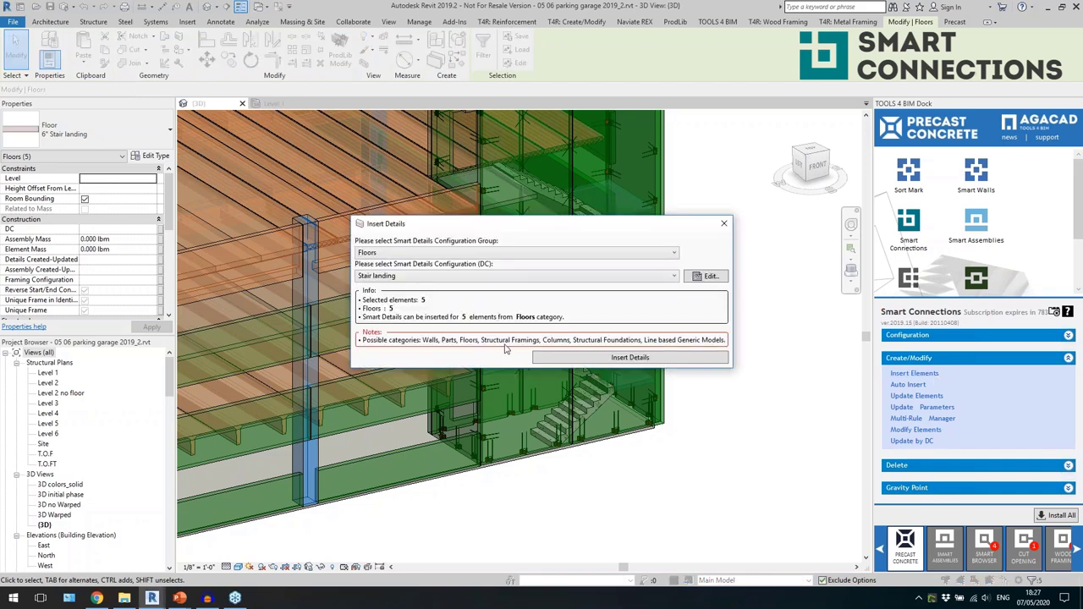
pyautogui.click(564, 355)
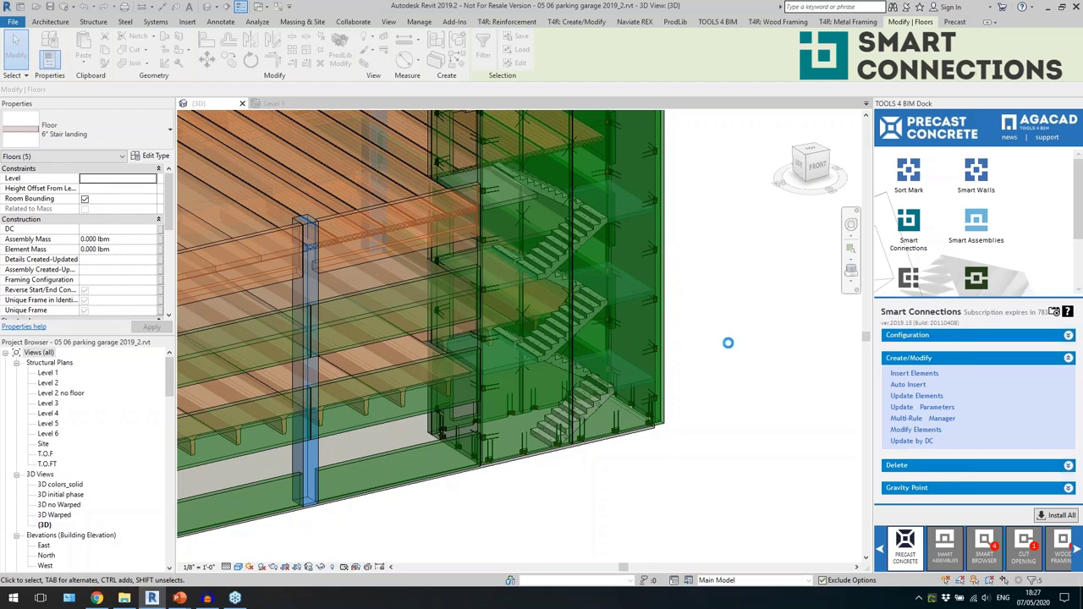
# Inspect the anchor plates inserted around the edges of the stair landings.
pyautogui.scroll(5, 644, 343)
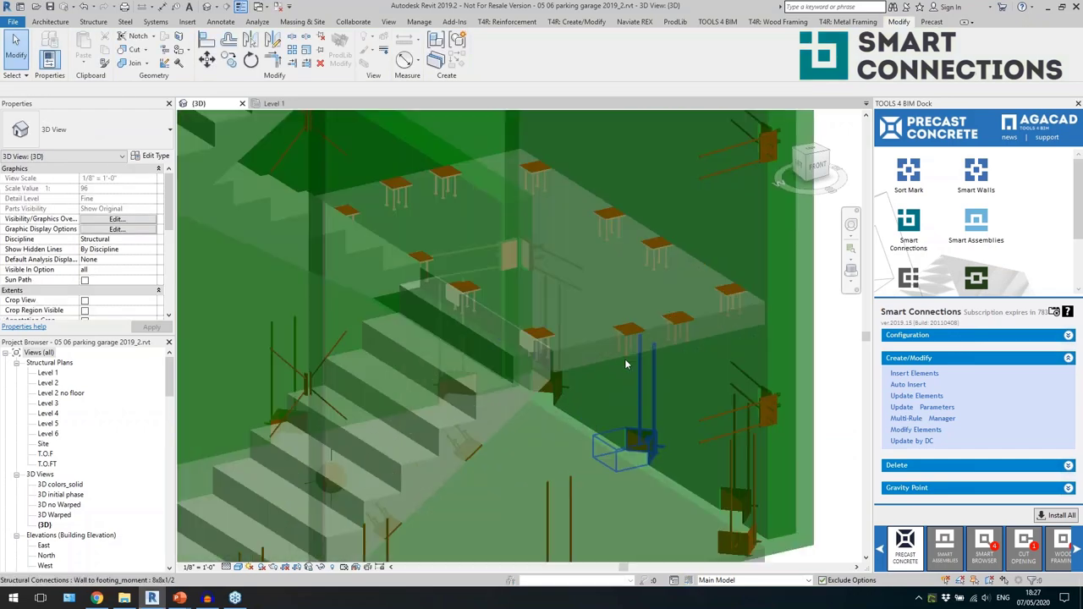
pyautogui.click(629, 340)
pyautogui.moveTo(694, 346)
pyautogui.keyDown('shift'); pyautogui.mouseDown(button='middle')
pyautogui.moveTo(669, 360)
pyautogui.moveTo(685, 366)
pyautogui.mouseUp(button='middle'); pyautogui.keyUp('shift')
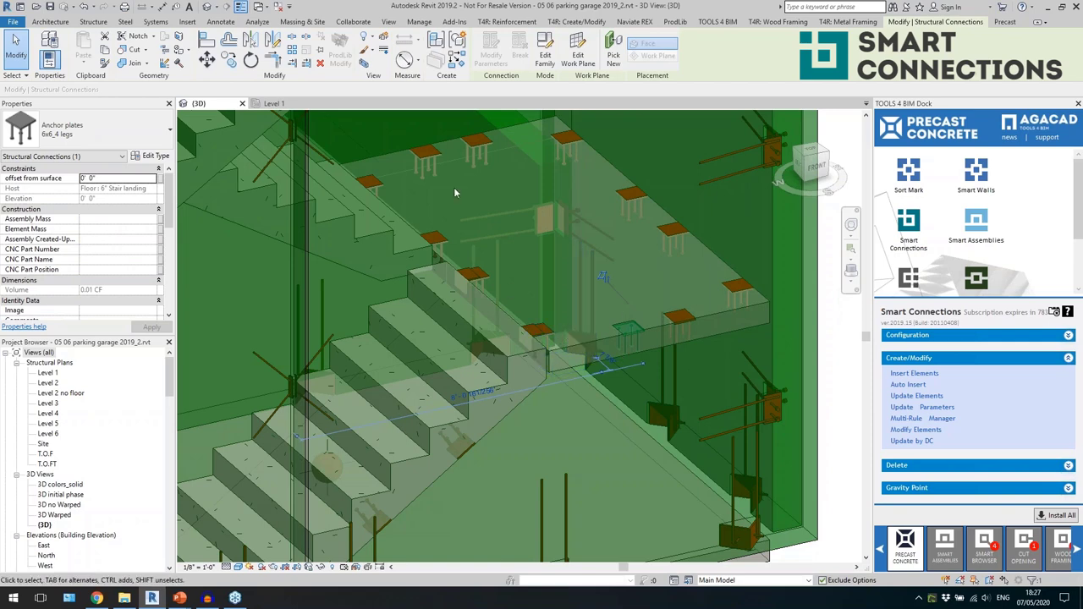
pyautogui.press('Escape')
pyautogui.scroll(-5, 624, 387)
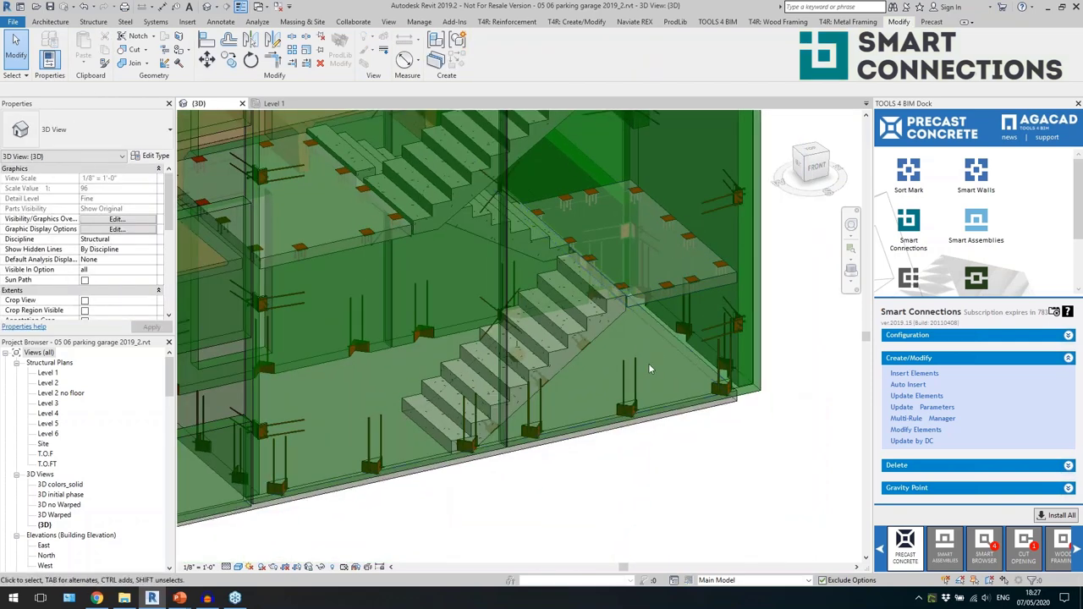
pyautogui.scroll(4, 727, 356)
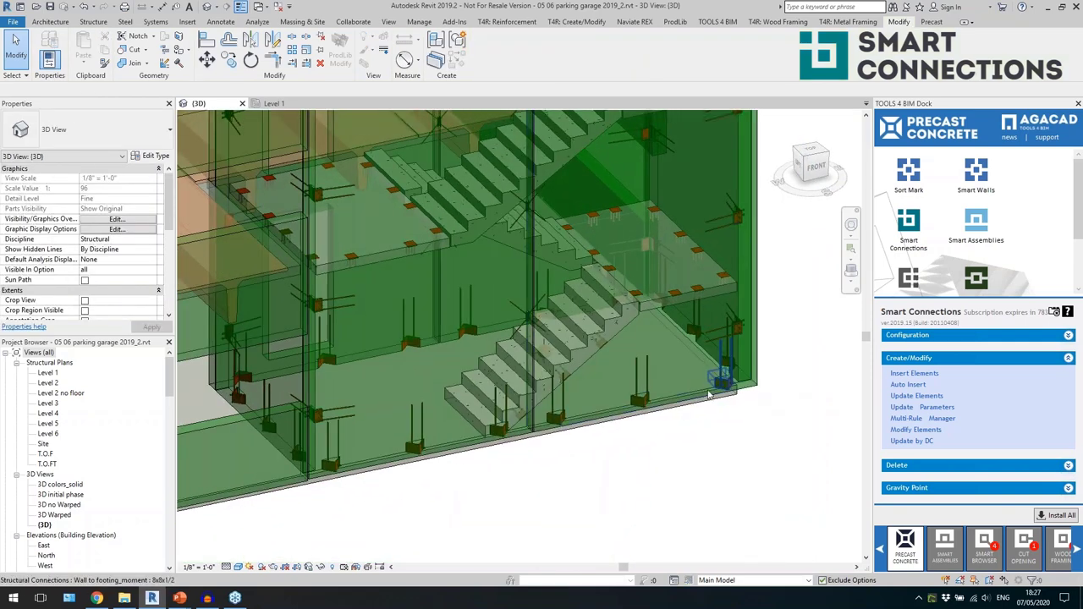
# Open the Walls with plates configuration of the 9" solid corner wall and review Point Based on Side Face detail priorities 1 to 4.
pyautogui.click(750, 391)
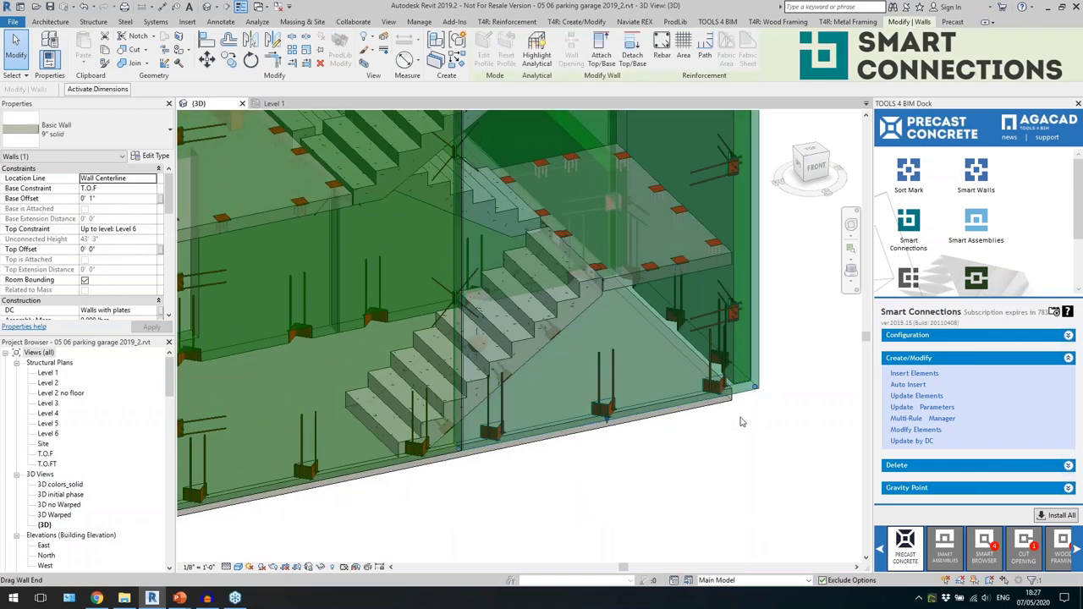
pyautogui.keyDown('shift'); pyautogui.moveTo(655, 488); pyautogui.dragTo(688, 478, button='middle'); pyautogui.keyUp('shift')
pyautogui.click(907, 430)
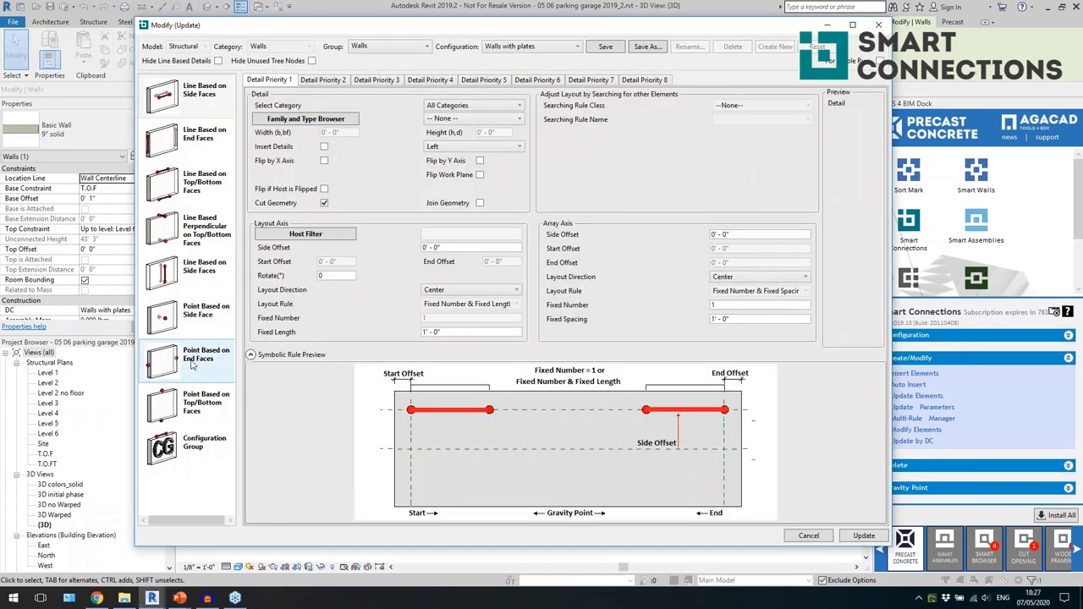
pyautogui.click(161, 325)
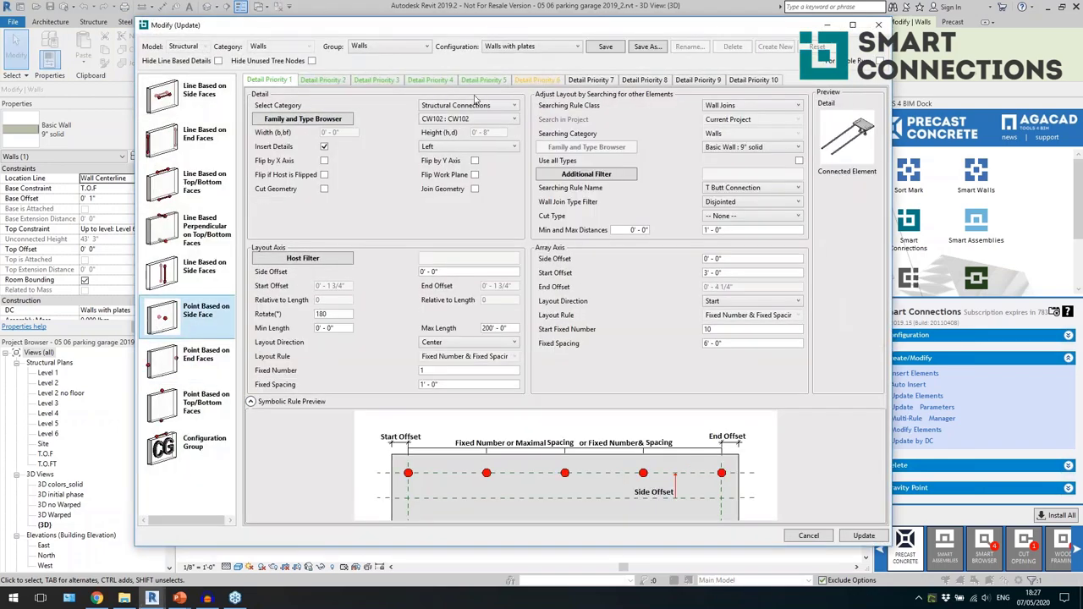
pyautogui.click(326, 79)
pyautogui.click(387, 82)
pyautogui.click(427, 84)
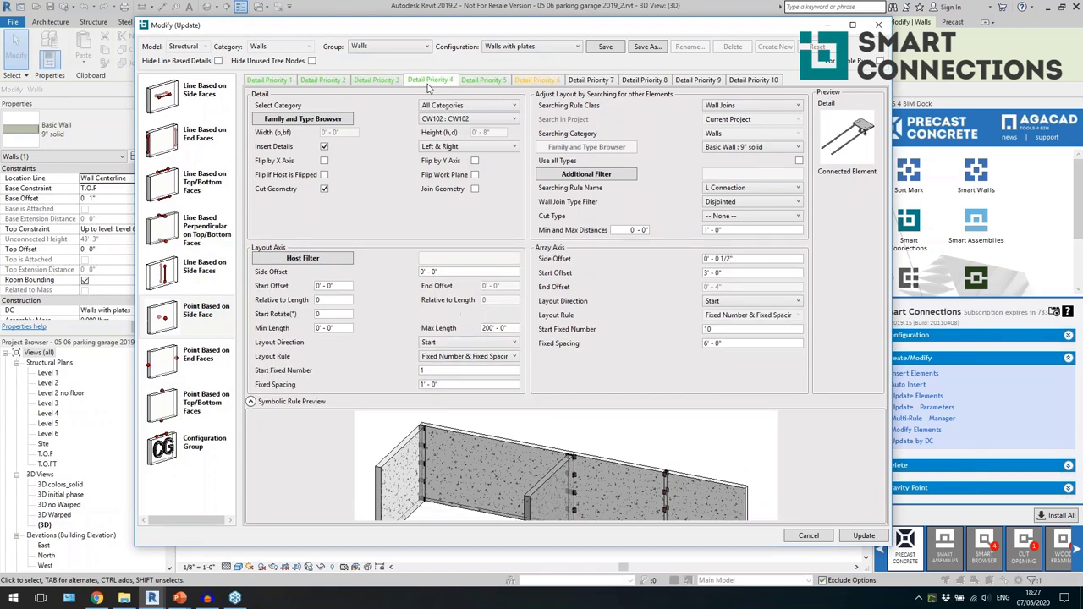
# Choose the searching rule class for the 8x8_4 legs anchor plates in Detail Priority 6 and update the wall's connections.
pyautogui.click(549, 81)
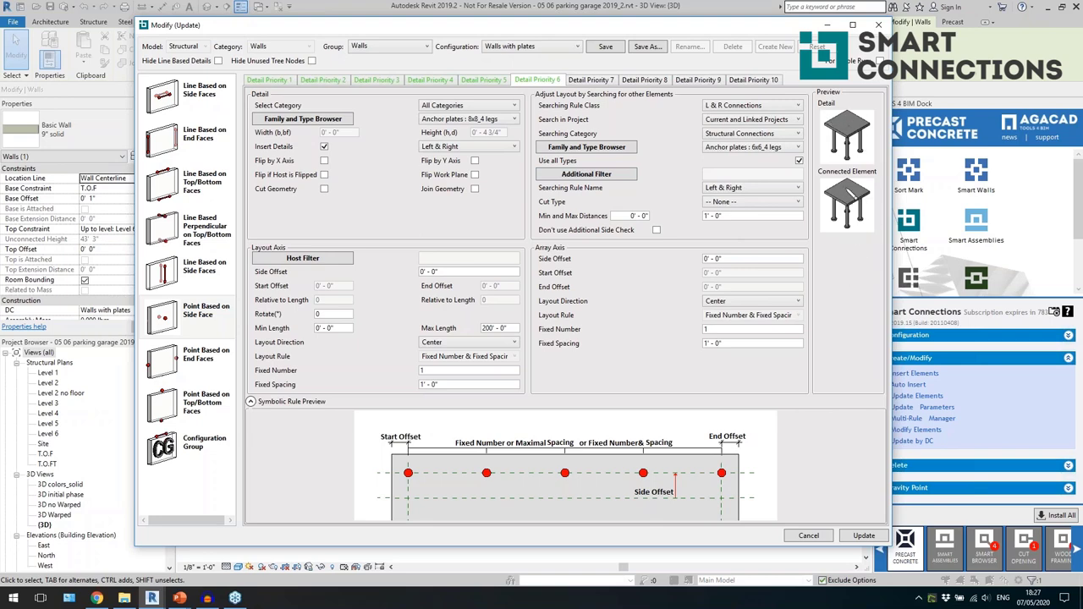
pyautogui.click(749, 106)
pyautogui.click(733, 160)
pyautogui.click(863, 536)
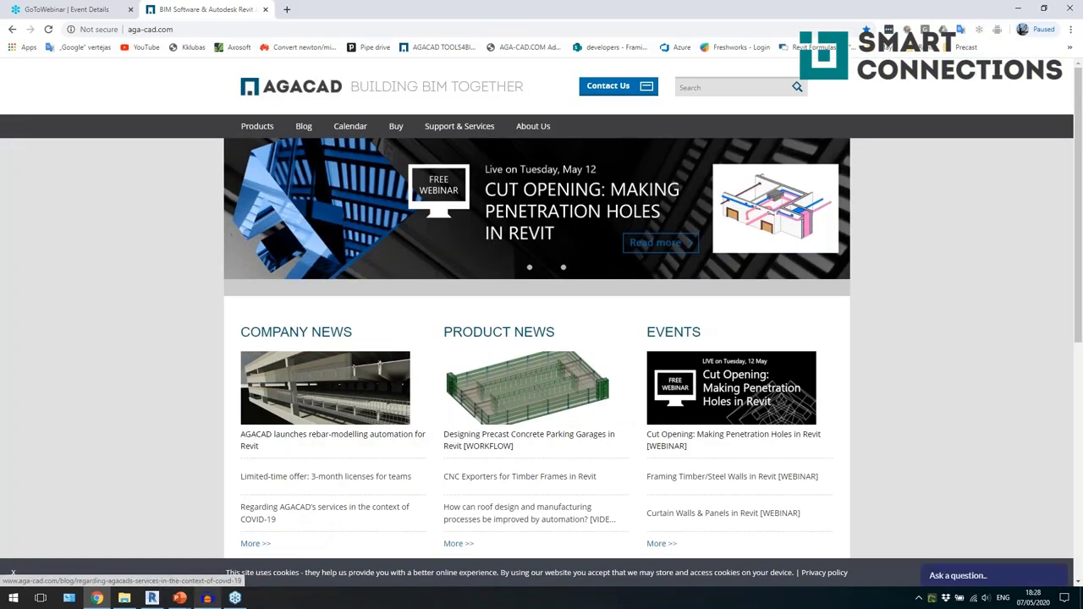
# Switch back to Revit and examine how the 9" solid wall's anchor plates line up with the 6x6_4 legs plates of the stair landing.
pyautogui.click(151, 597)
pyautogui.click(152, 598)
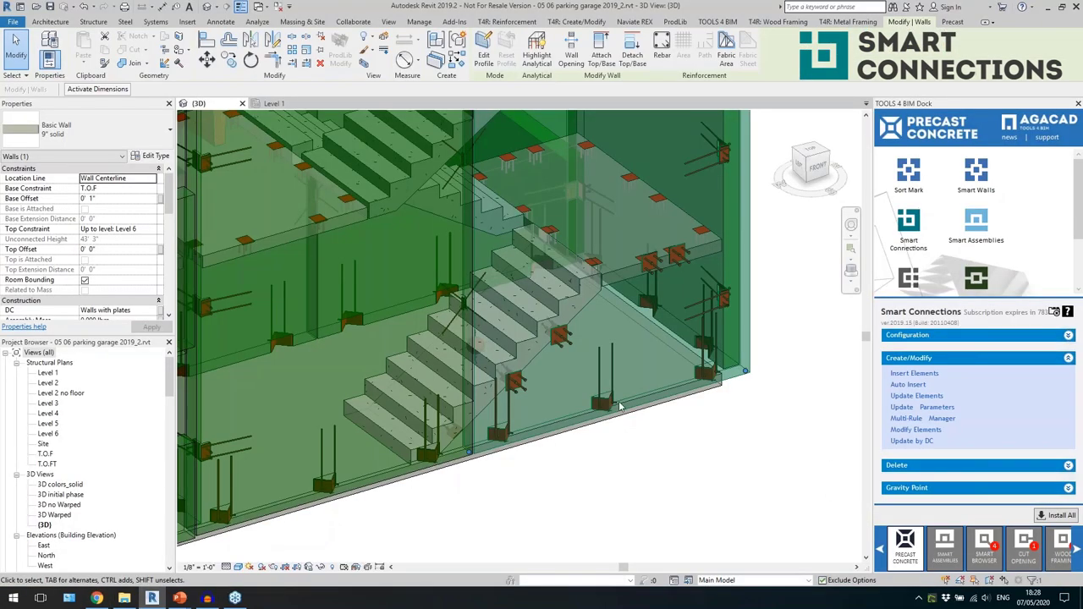
pyautogui.click(752, 313)
pyautogui.scroll(2, 753, 281)
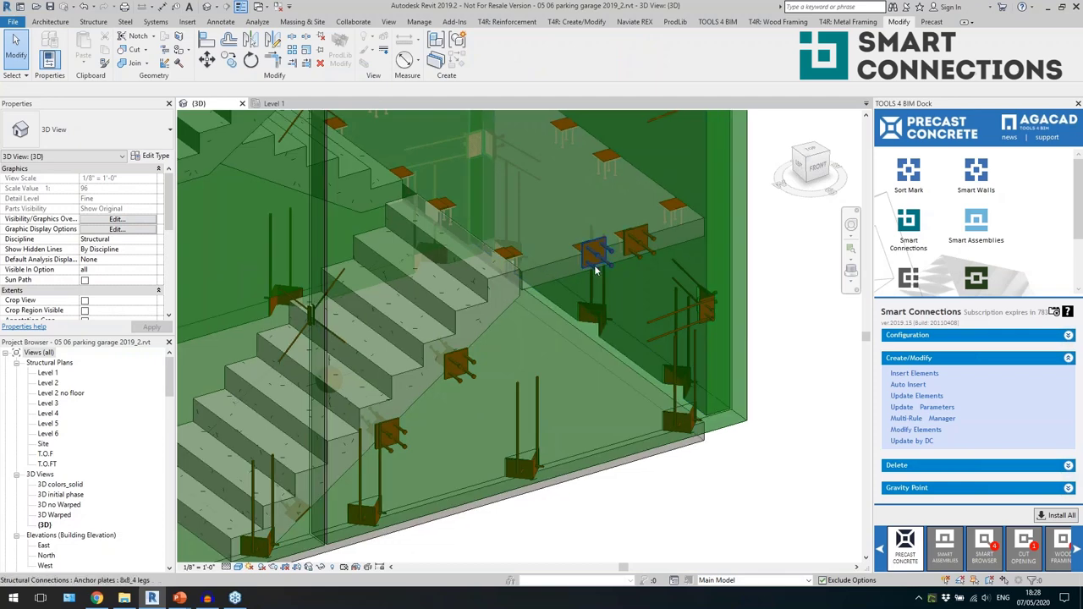
pyautogui.click(597, 288)
pyautogui.keyDown('shift'); pyautogui.moveTo(621, 281); pyautogui.dragTo(620, 224, button='middle'); pyautogui.keyUp('shift')
pyautogui.scroll(4, 620, 224)
pyautogui.click(545, 292)
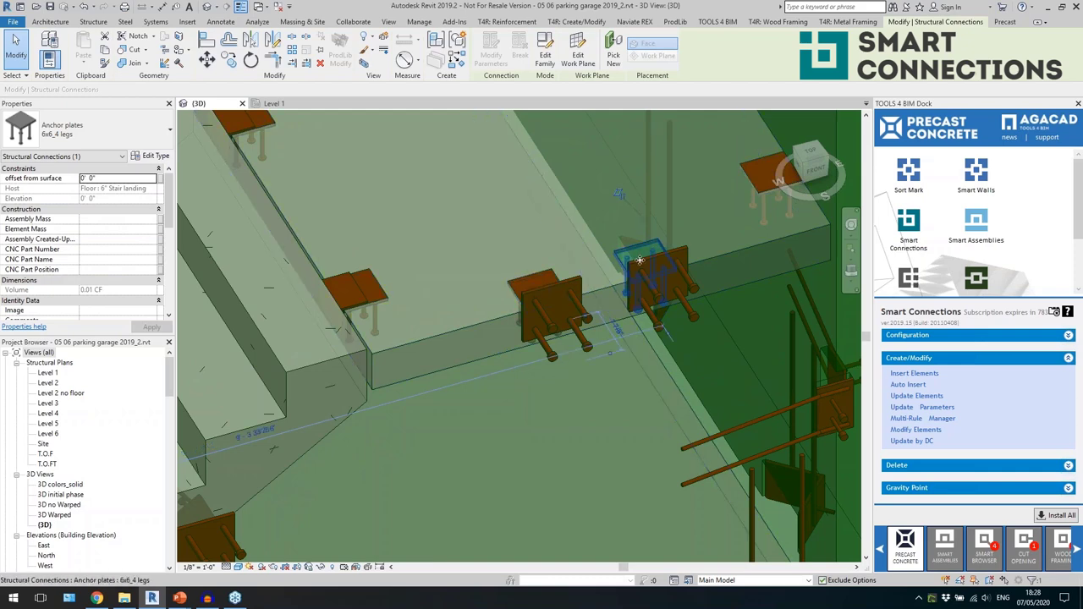
# Inspect the 8x8_4 legs anchor plates on the 9" solid wall beside the lowest stair flight from several angles.
pyautogui.keyDown('shift'); pyautogui.moveTo(640, 254); pyautogui.dragTo(508, 337, button='middle'); pyautogui.keyUp('shift')
pyautogui.click(370, 352)
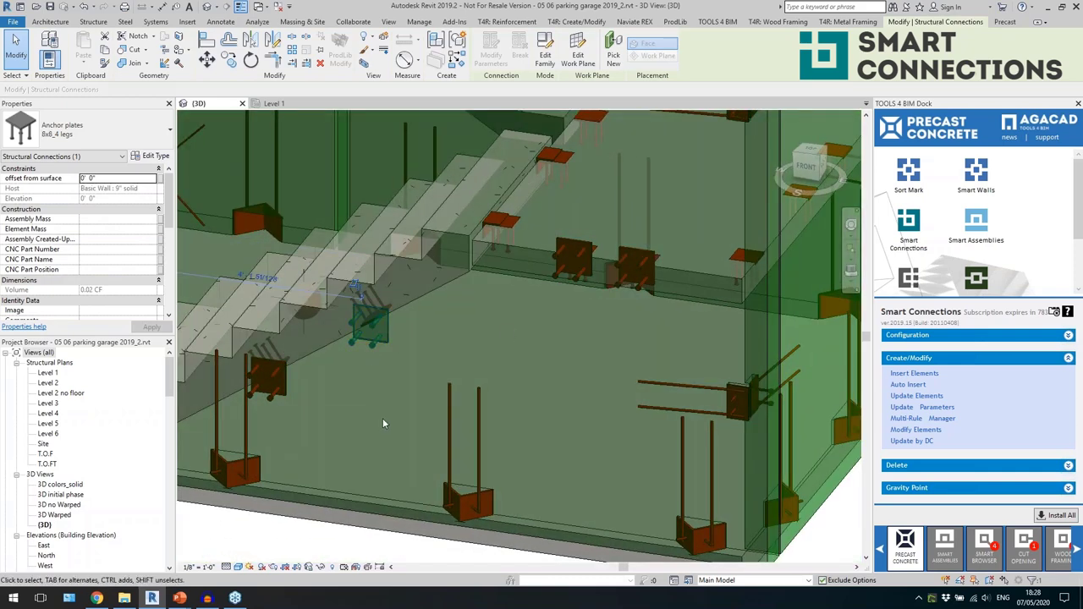
pyautogui.moveTo(296, 375); pyautogui.dragTo(508, 303, button='middle')
pyautogui.click(496, 322)
pyautogui.scroll(-2, 493, 367)
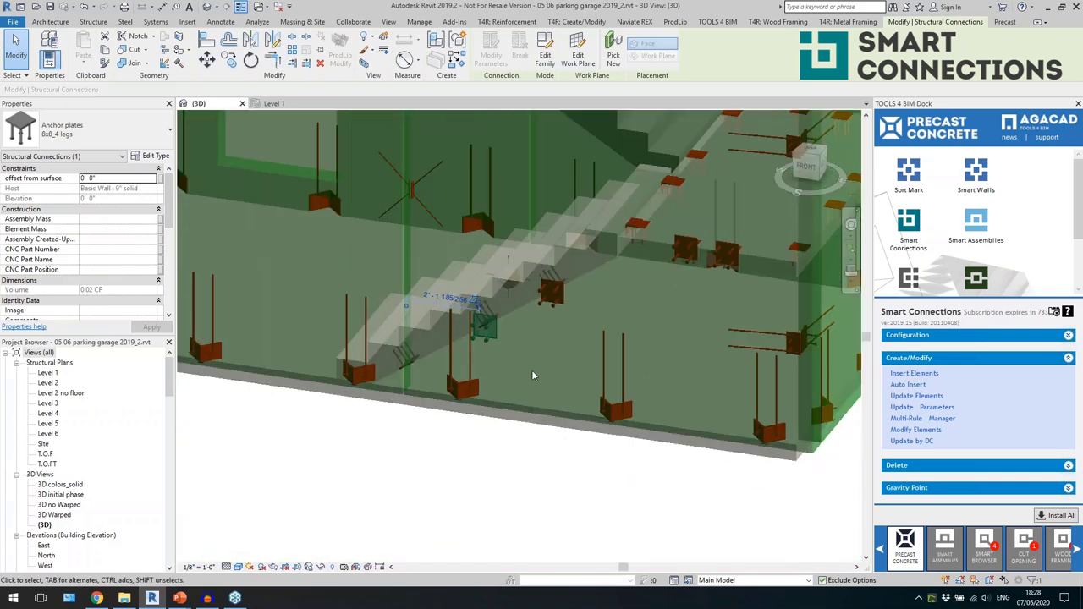
pyautogui.keyDown('shift'); pyautogui.moveTo(532, 370); pyautogui.dragTo(596, 335, button='middle'); pyautogui.keyUp('shift')
pyautogui.scroll(1, 613, 308)
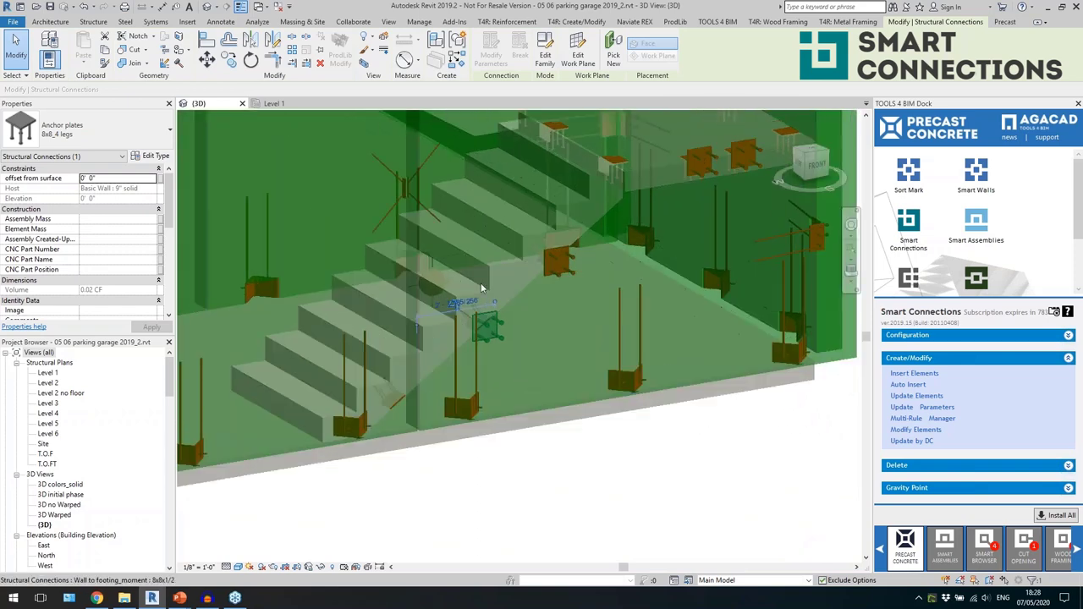
# Copy the lower 8x8_4 legs anchor plate beside the lowest stair flight to a spot between the two existing wall plates.
pyautogui.scroll(1, 502, 339)
pyautogui.click(503, 339)
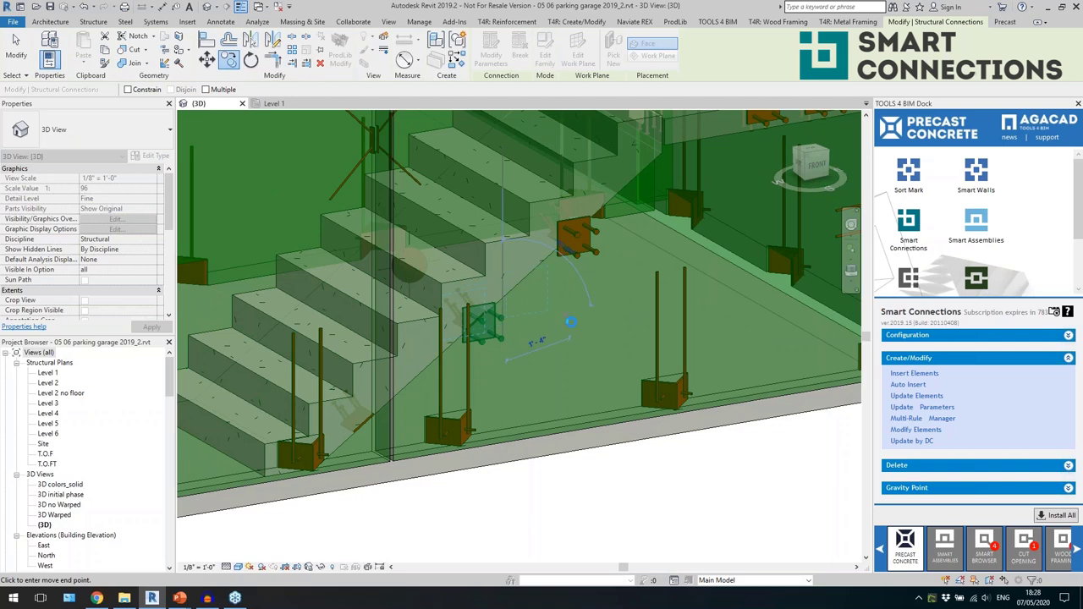
pyautogui.click(566, 313)
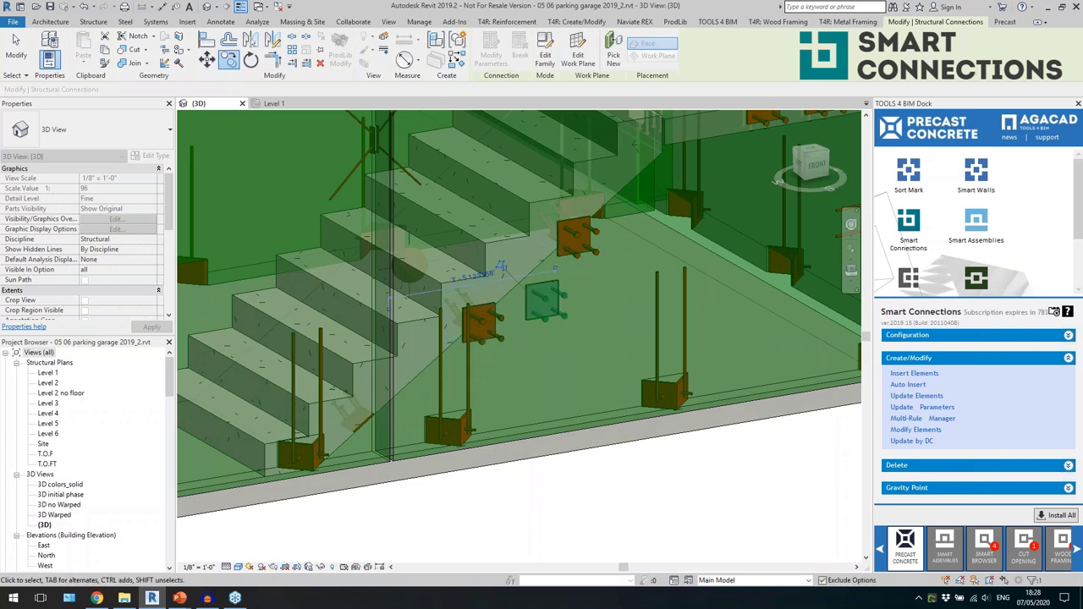
pyautogui.press('Escape')
# Place another 8x8_4 legs anchor plate on the 9" solid wall face below the stair landing, using the copied plate as the template.
pyautogui.scroll(-3, 582, 440)
pyautogui.keyDown('shift'); pyautogui.moveTo(613, 396); pyautogui.dragTo(578, 394, button='middle'); pyautogui.keyUp('shift')
pyautogui.click(569, 383)
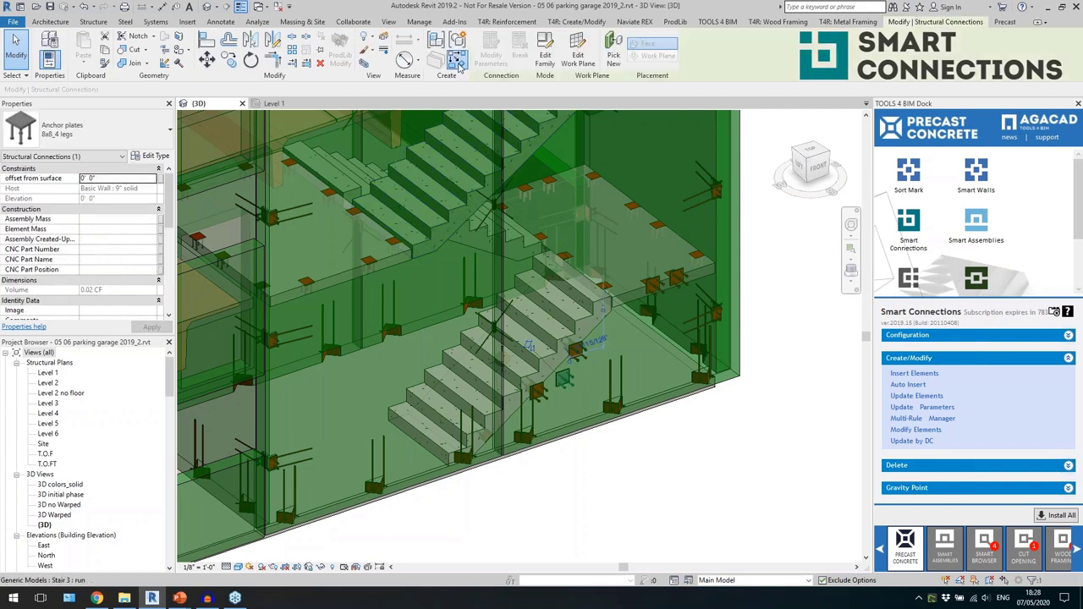
pyautogui.press('c')
pyautogui.press('s')
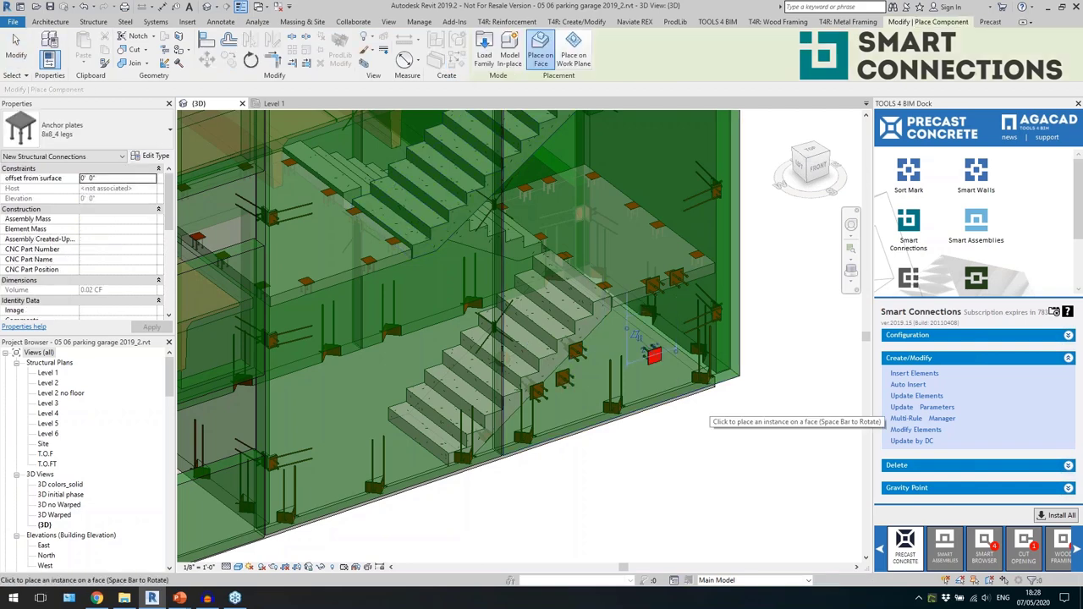
pyautogui.press('Escape')
pyautogui.scroll(-3, 686, 451)
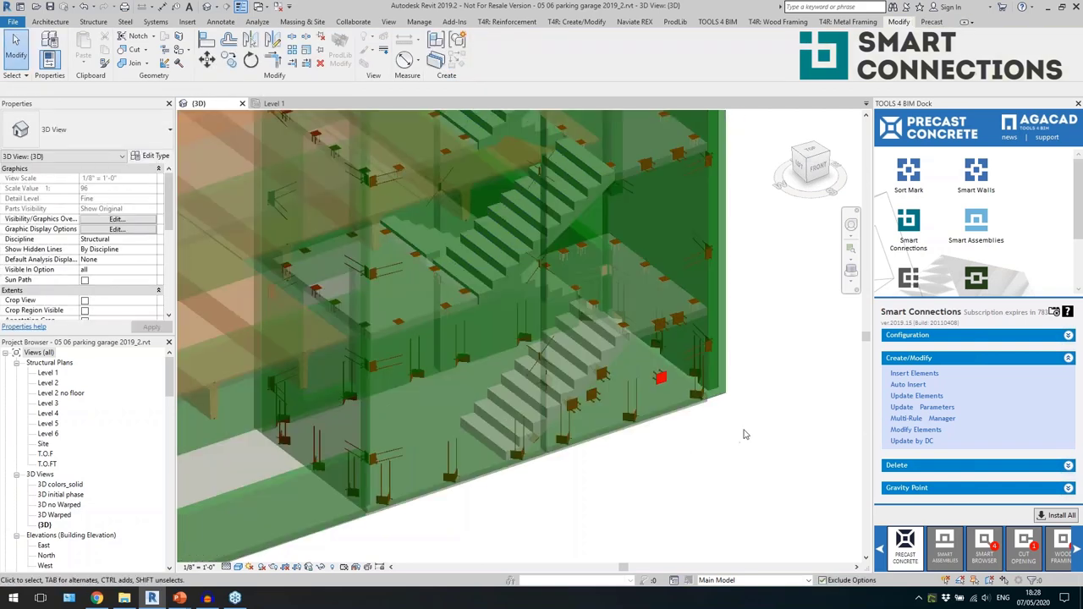
pyautogui.click(649, 369)
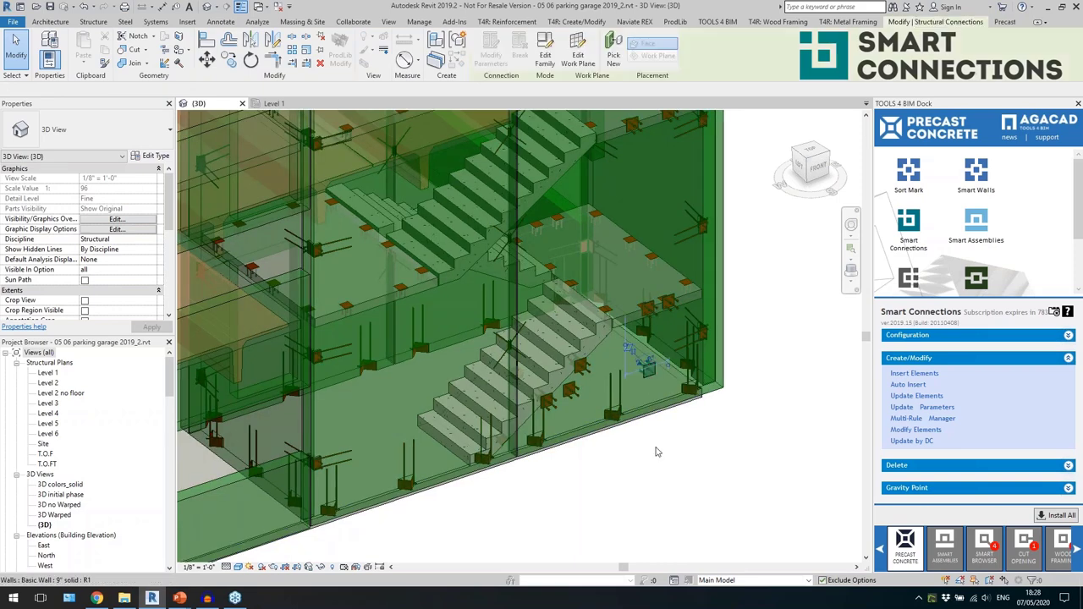
# Examine the 8" solid precast roof slab on top of the stair tower and the wall tubes beneath it.
pyautogui.scroll(-2, 657, 459)
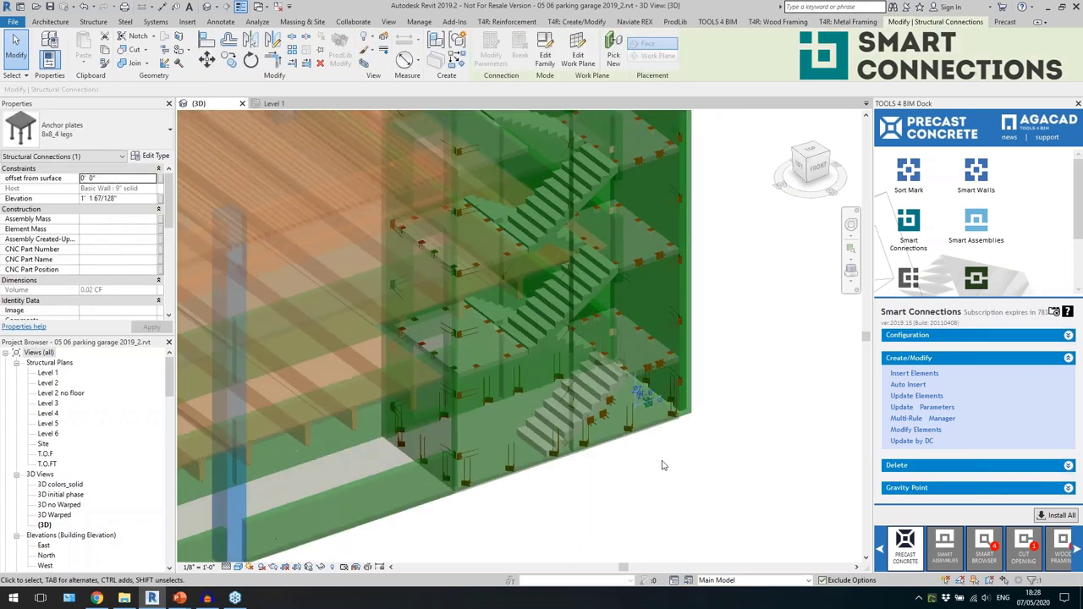
pyautogui.moveTo(714, 231); pyautogui.dragTo(733, 306, button='middle')
pyautogui.scroll(-2, 708, 374)
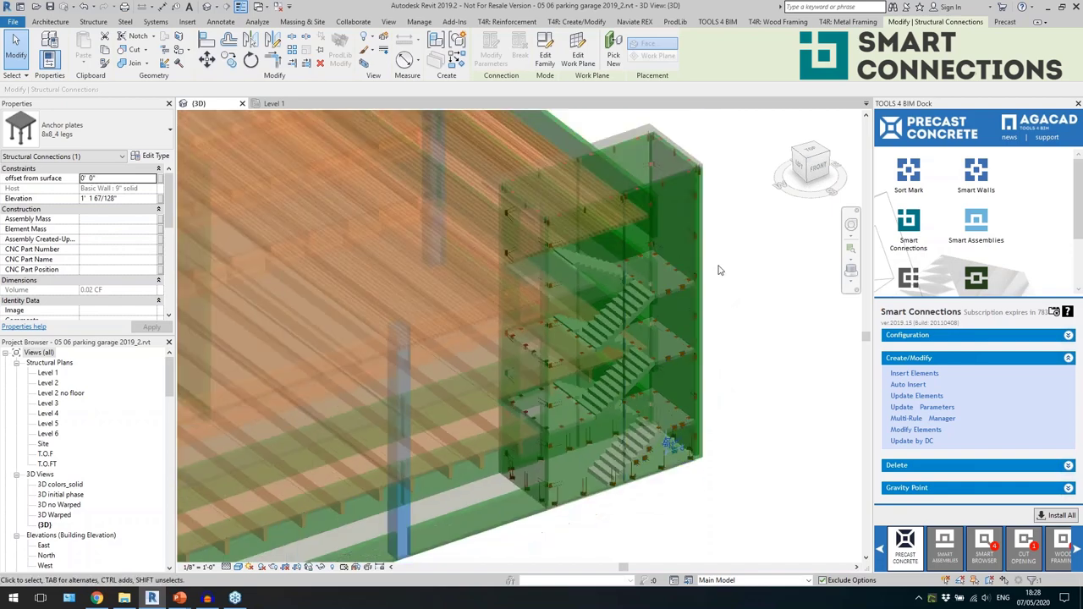
pyautogui.moveTo(718, 188); pyautogui.dragTo(729, 211, button='middle')
pyautogui.click(707, 157)
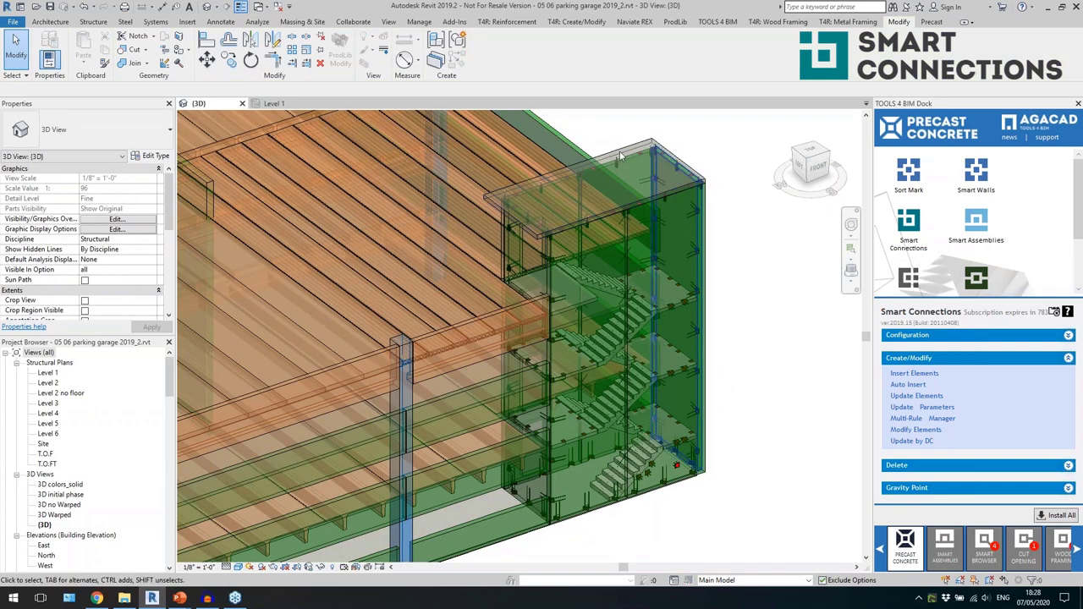
pyautogui.click(685, 171)
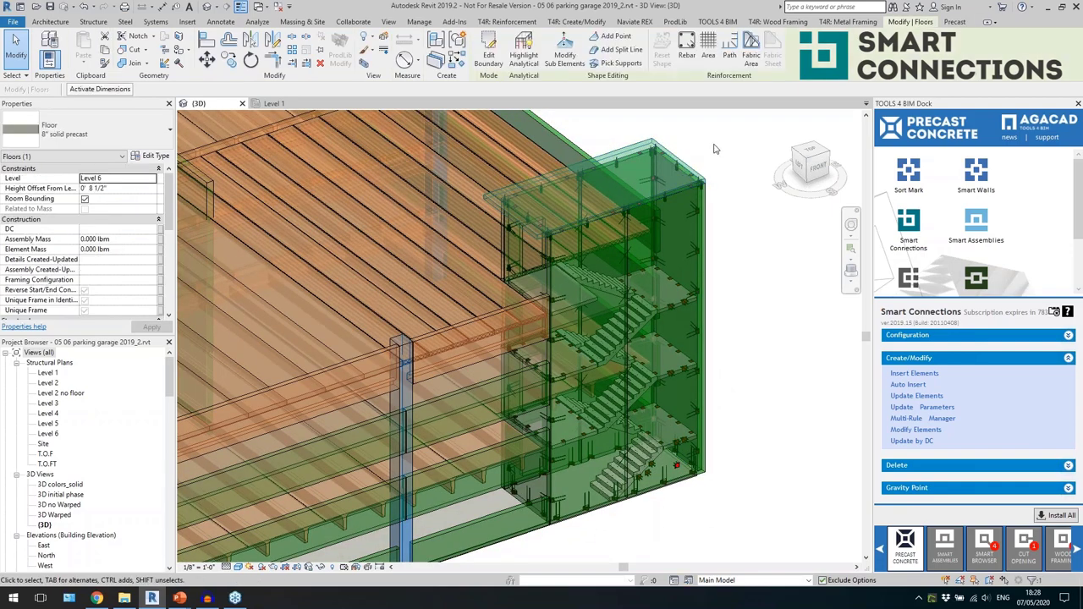
pyautogui.scroll(2, 713, 148)
pyautogui.moveTo(712, 147); pyautogui.dragTo(721, 159, button='middle')
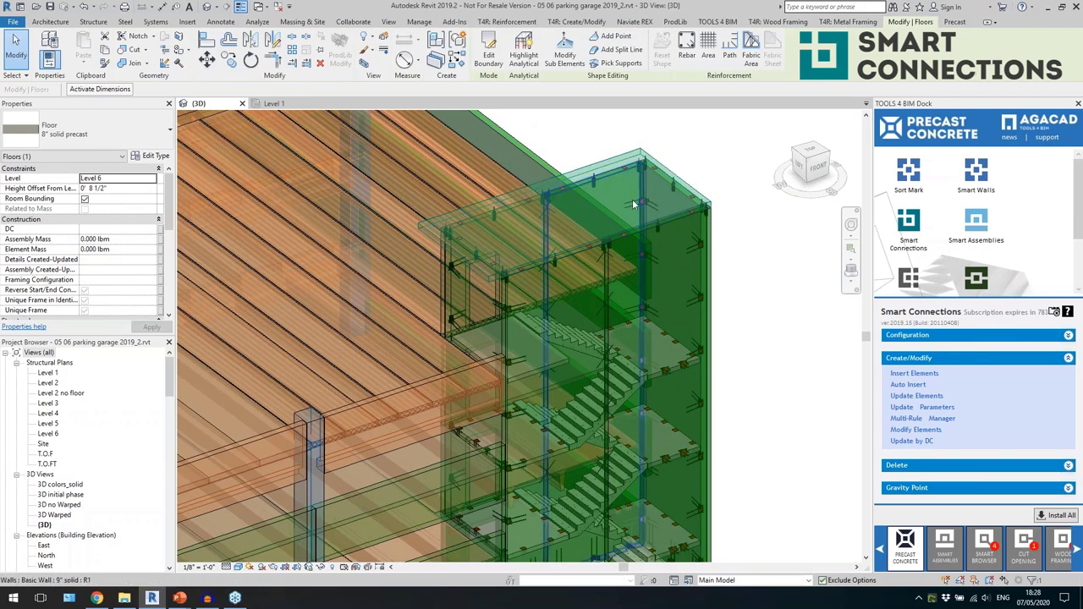
pyautogui.scroll(4, 556, 158)
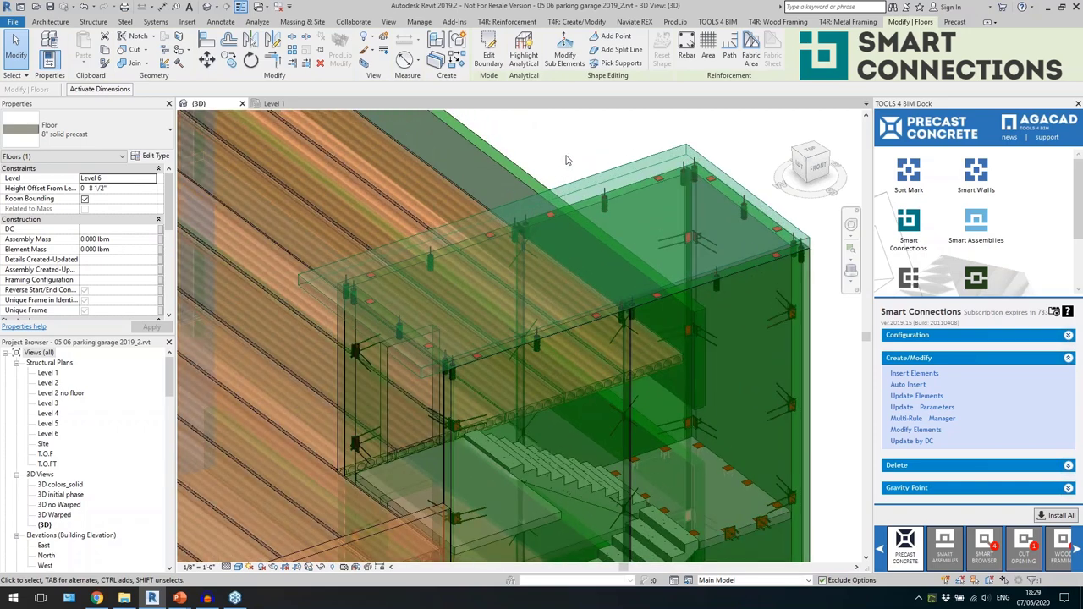
# Insert the Stair roof slab details configuration from the Floors group into the 8" solid precast roof slab.
pyautogui.click(571, 160)
pyautogui.click(596, 182)
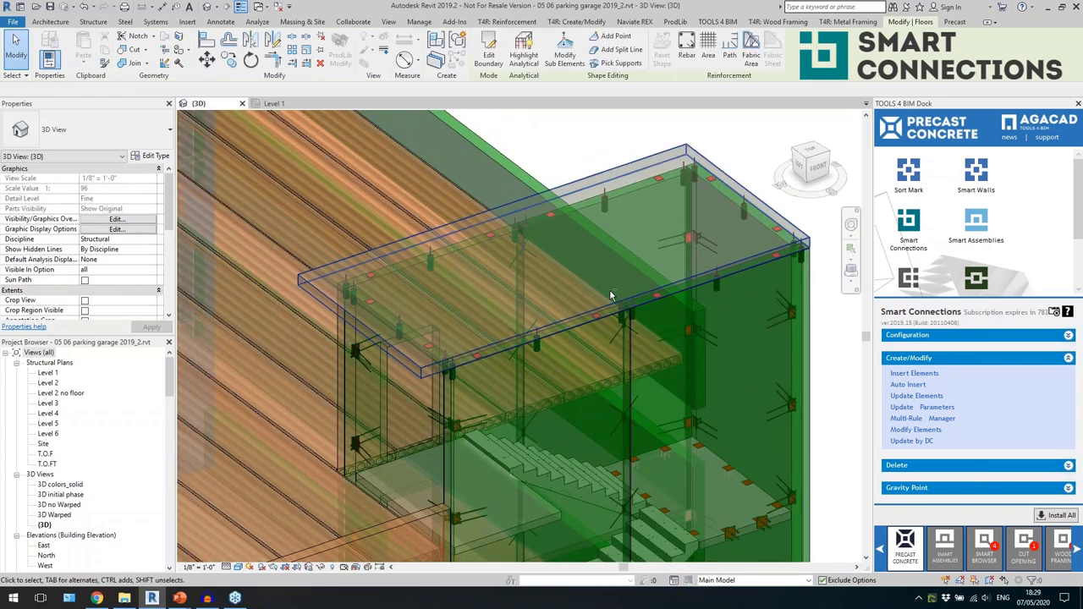
pyautogui.keyDown('shift'); pyautogui.moveTo(596, 182); pyautogui.dragTo(659, 212, button='middle'); pyautogui.keyUp('shift')
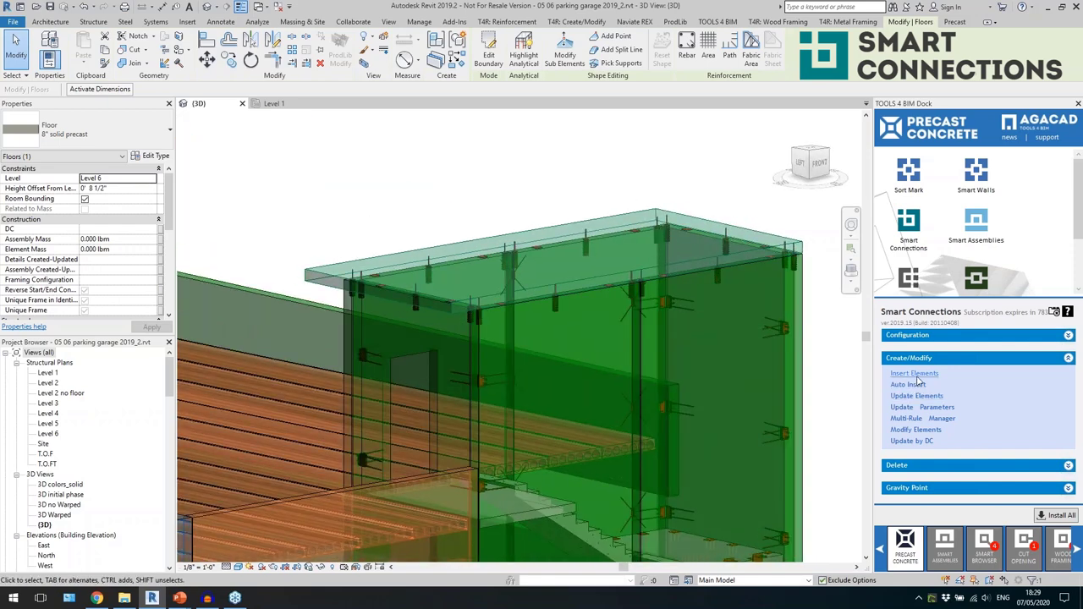
pyautogui.click(914, 374)
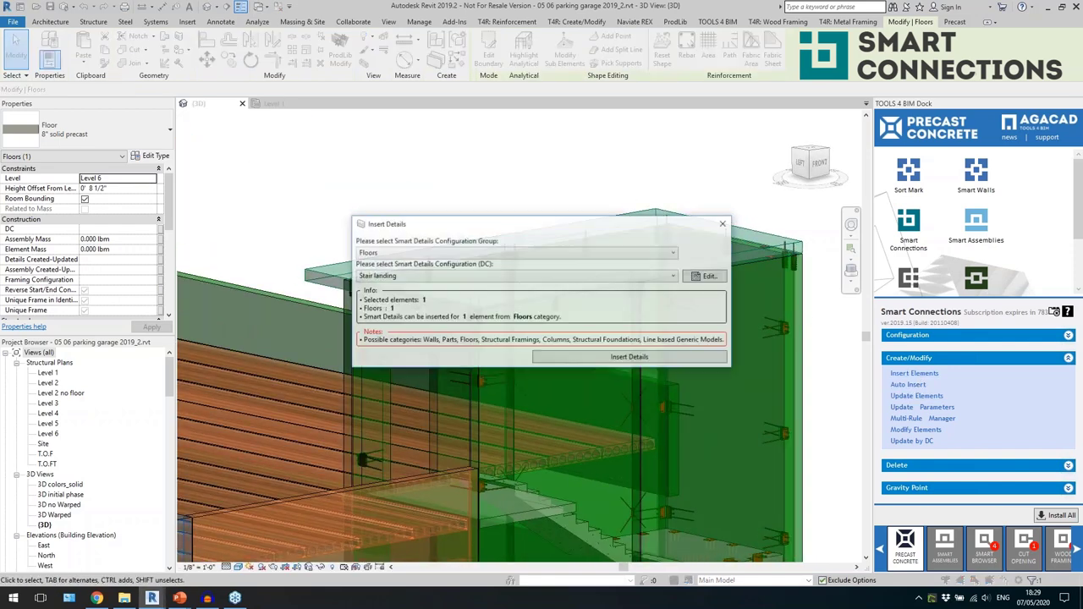
pyautogui.click(428, 277)
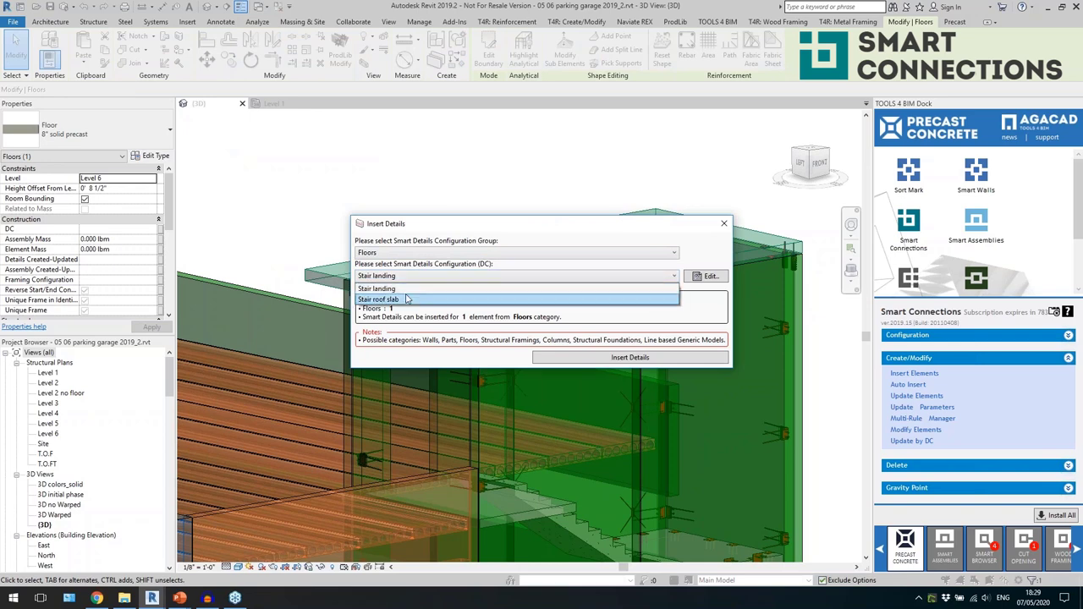
pyautogui.click(410, 295)
pyautogui.click(572, 358)
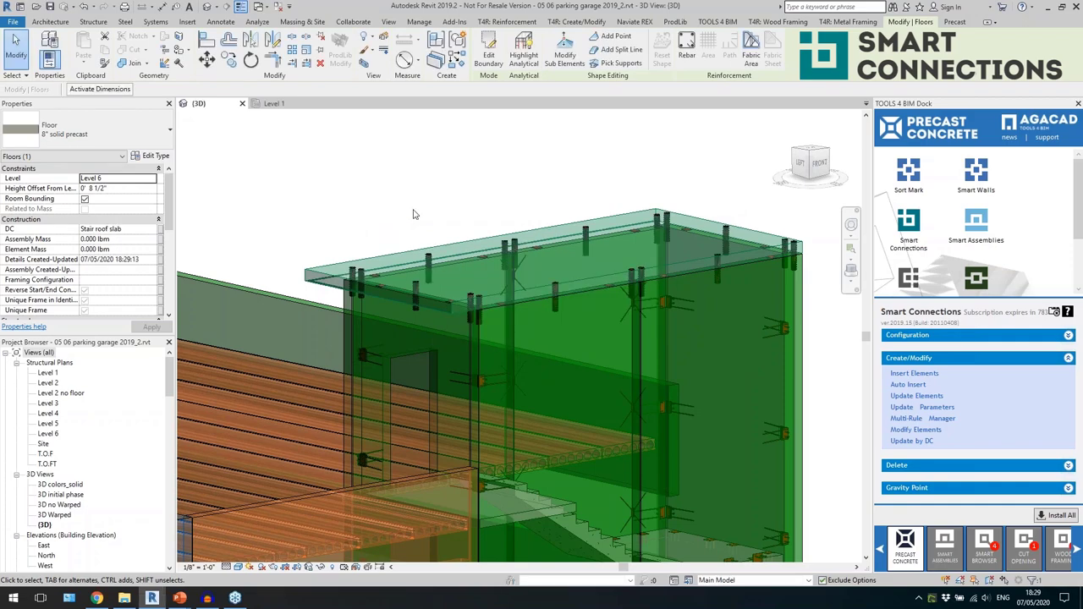
# Inspect the Cut_drop triangle elements inserted along the underside edges of the roof slab.
pyautogui.press('Escape')
pyautogui.scroll(5, 282, 242)
pyautogui.scroll(-3, 658, 314)
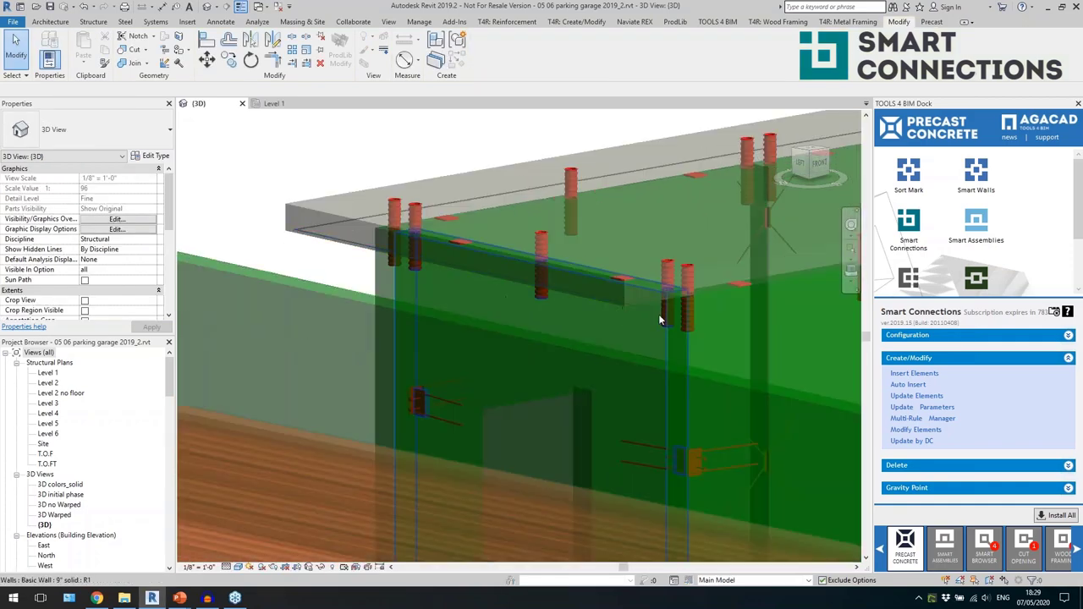
pyautogui.scroll(4, 631, 291)
pyautogui.click(633, 282)
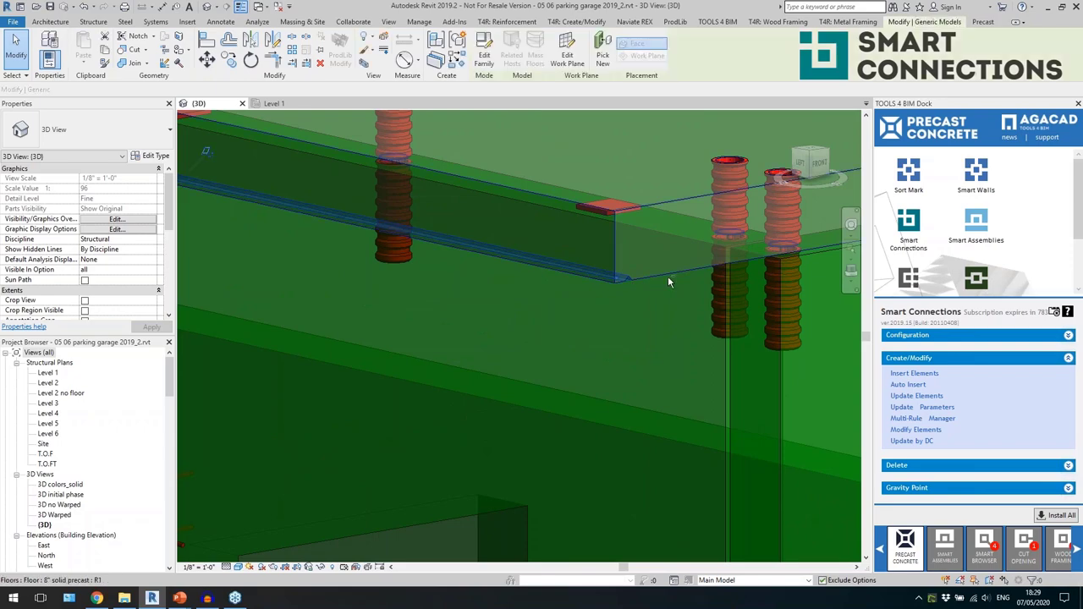
pyautogui.keyDown('shift'); pyautogui.moveTo(648, 285); pyautogui.dragTo(587, 348, button='middle'); pyautogui.keyUp('shift')
pyautogui.scroll(-5, 587, 349)
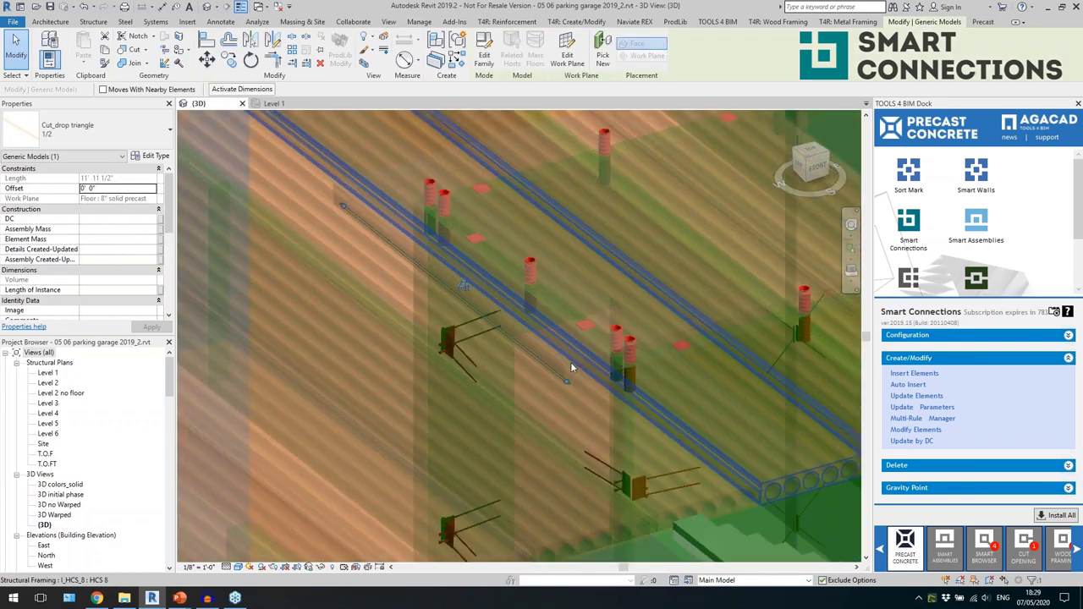
pyautogui.scroll(7, 437, 236)
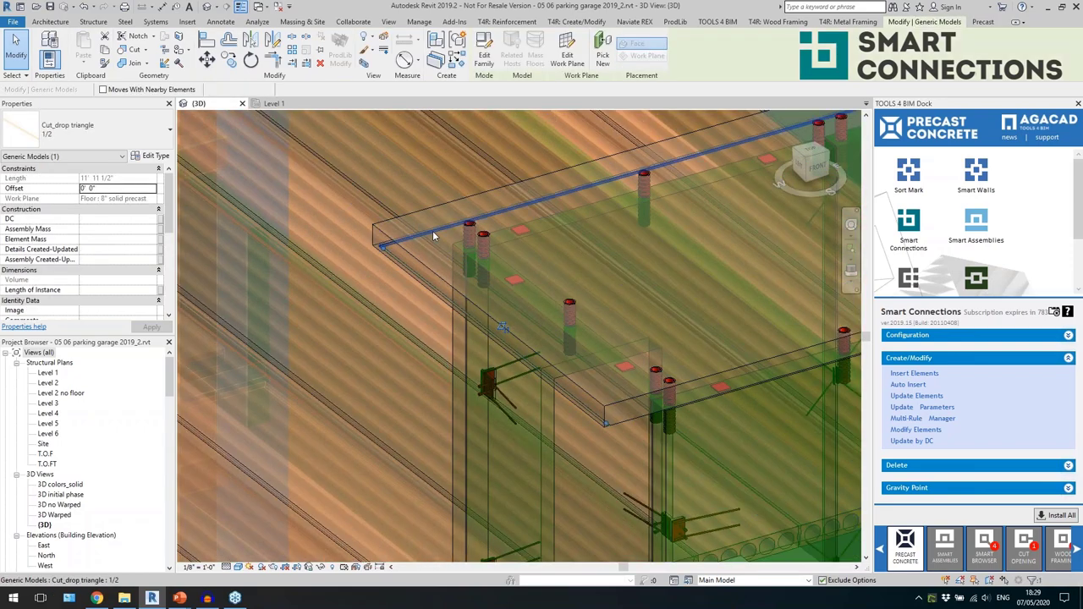
pyautogui.click(434, 236)
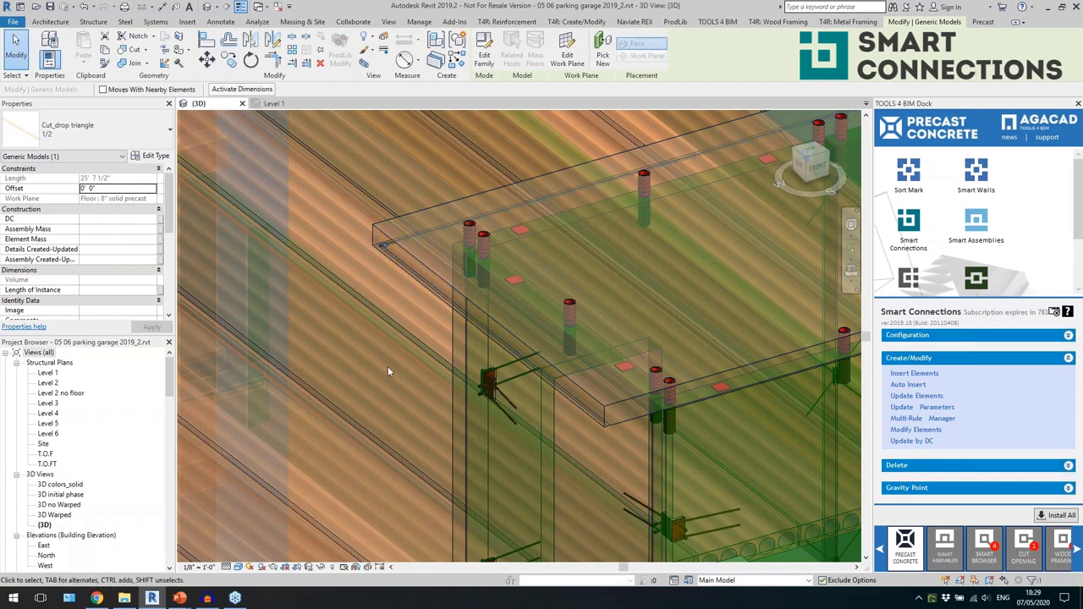
pyautogui.scroll(-3, 389, 364)
pyautogui.press('Escape')
# Check the foundation tube inserted at the roof slab's corner above the matching wall tube.
pyautogui.scroll(5, 528, 388)
pyautogui.scroll(-2, 479, 353)
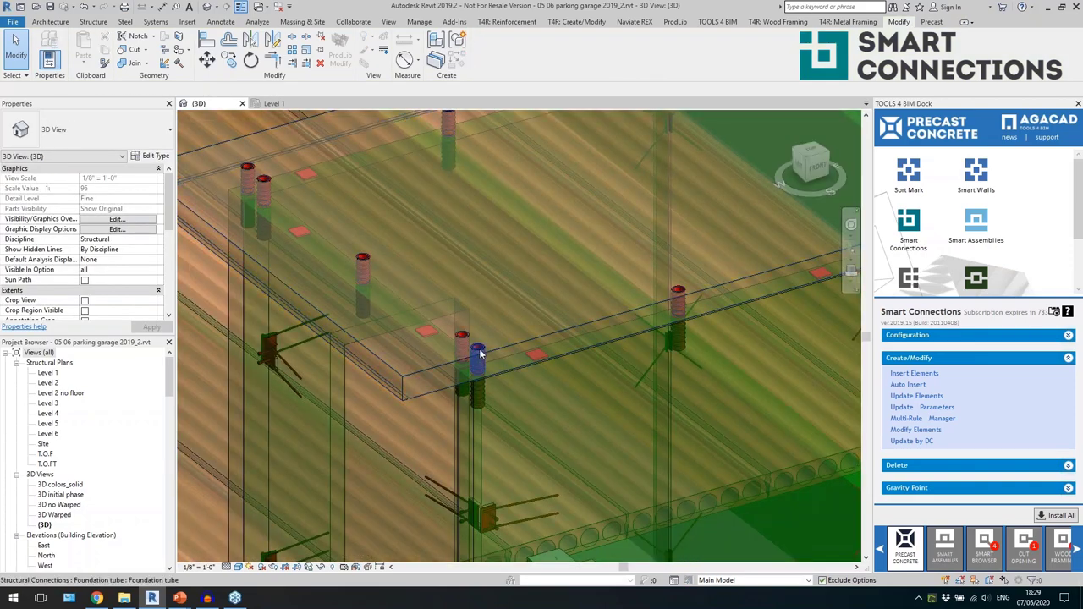
pyautogui.keyDown('shift'); pyautogui.moveTo(633, 347); pyautogui.dragTo(504, 369, button='middle'); pyautogui.keyUp('shift')
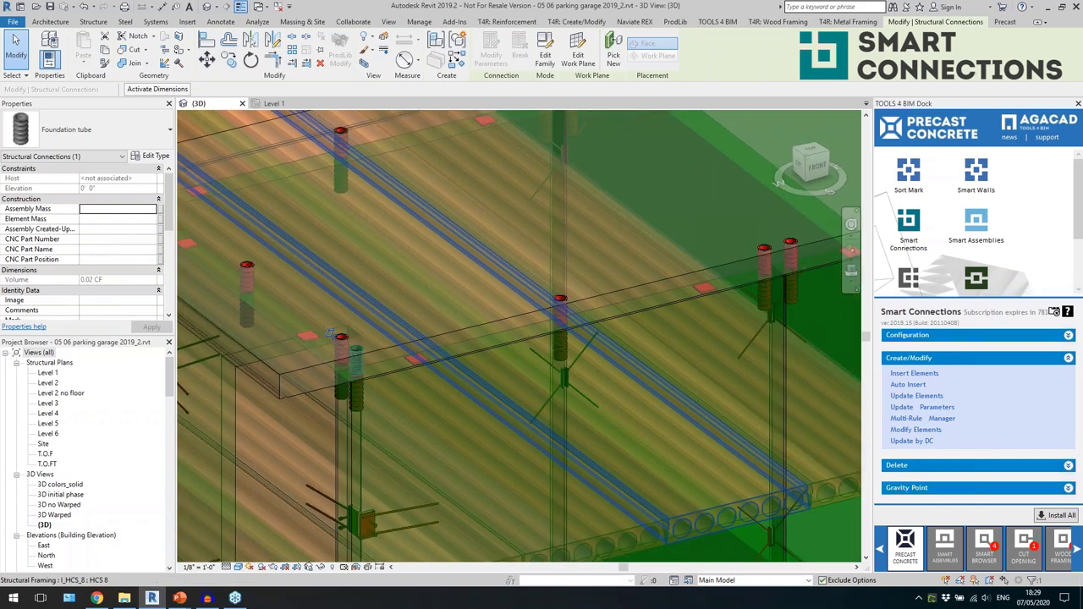
# Copy the CW103 top tube beneath the roof slab's long edge twice in a row along the 9" solid wall.
pyautogui.click(362, 412)
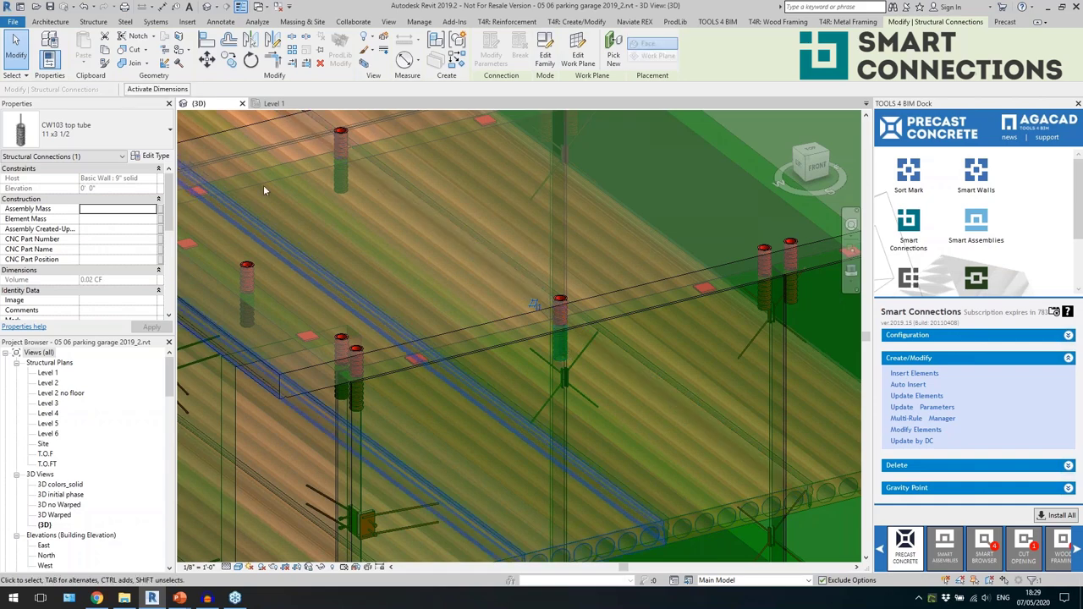
pyautogui.click(232, 64)
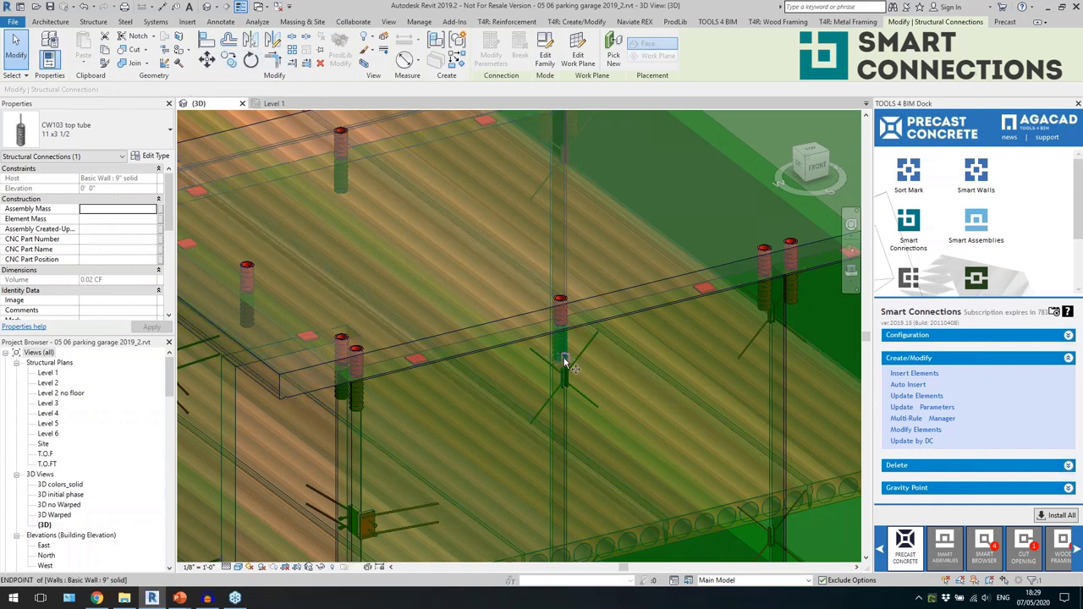
pyautogui.click(564, 360)
pyautogui.click(613, 347)
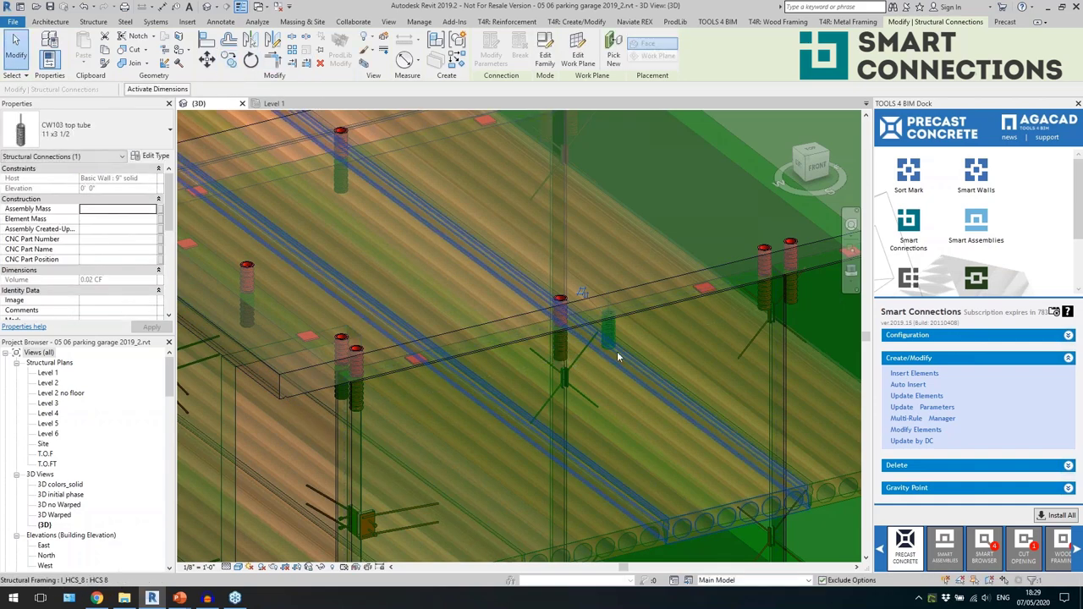
pyautogui.click(232, 65)
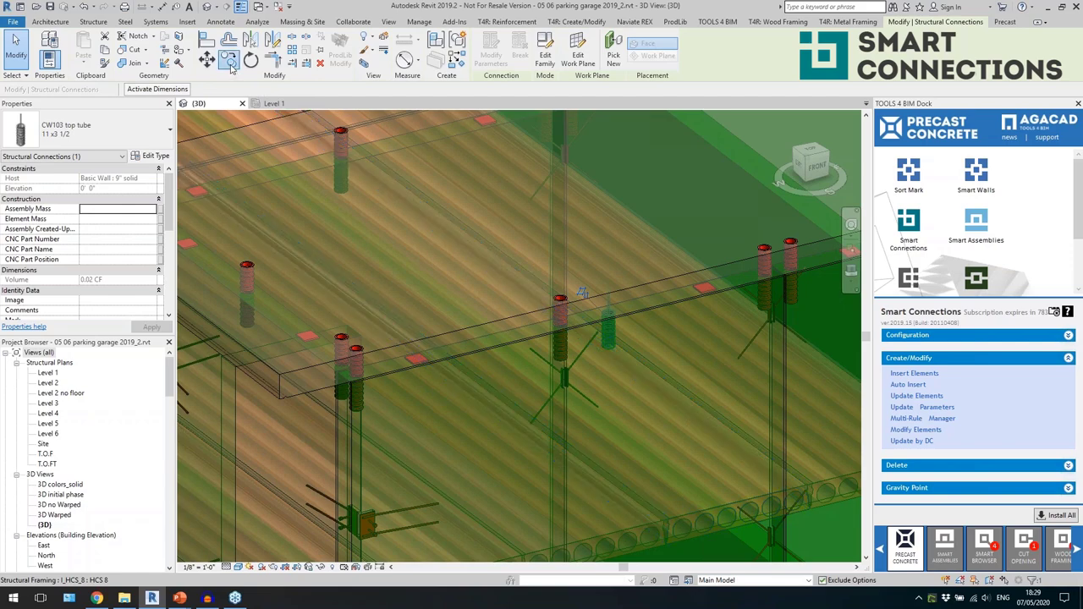
pyautogui.click(614, 349)
pyautogui.click(655, 342)
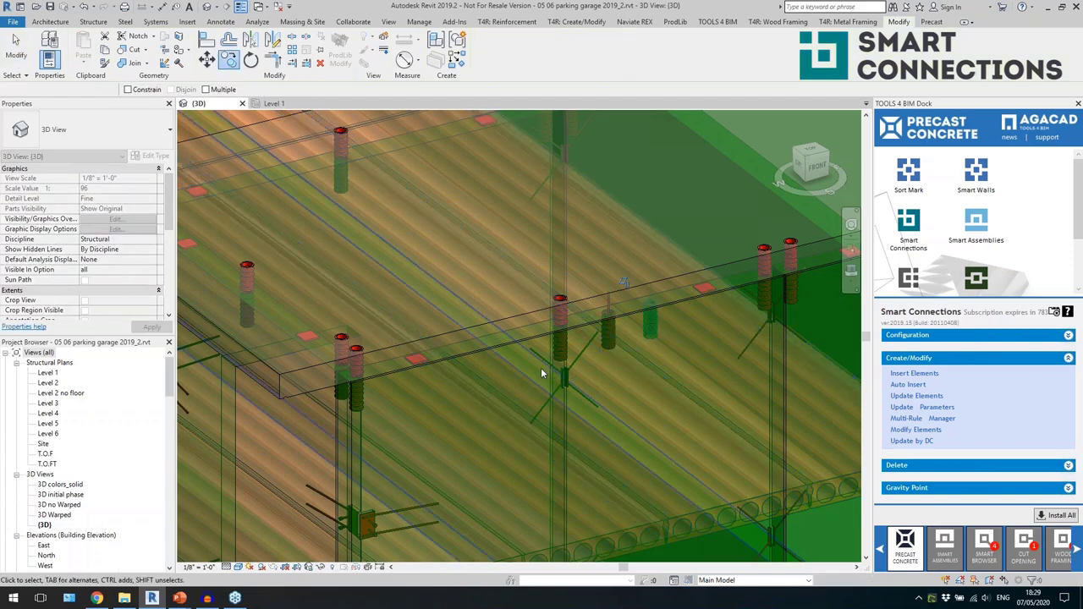
# Shift the CW103 top tube at the wall joint slightly along the 9" solid wall and update the roof slab's elements accordingly.
pyautogui.click(561, 359)
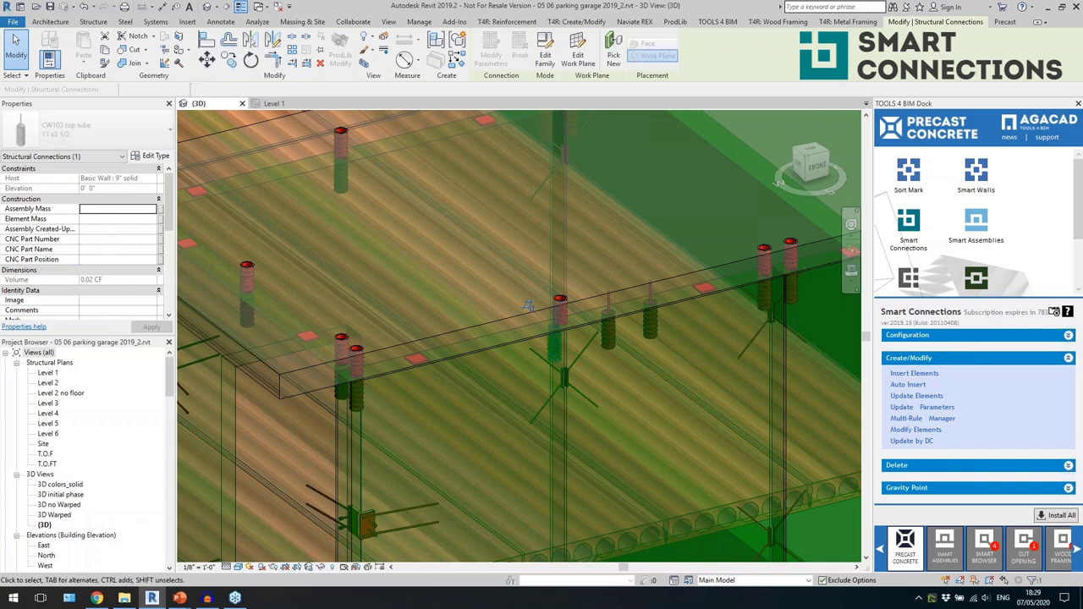
pyautogui.press('Escape')
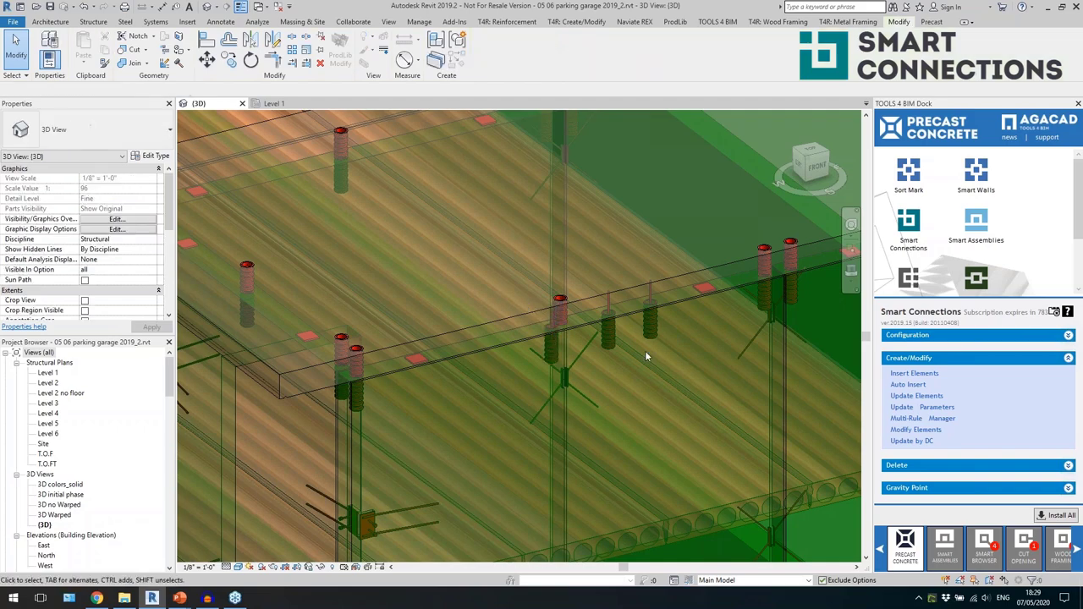
pyautogui.click(586, 296)
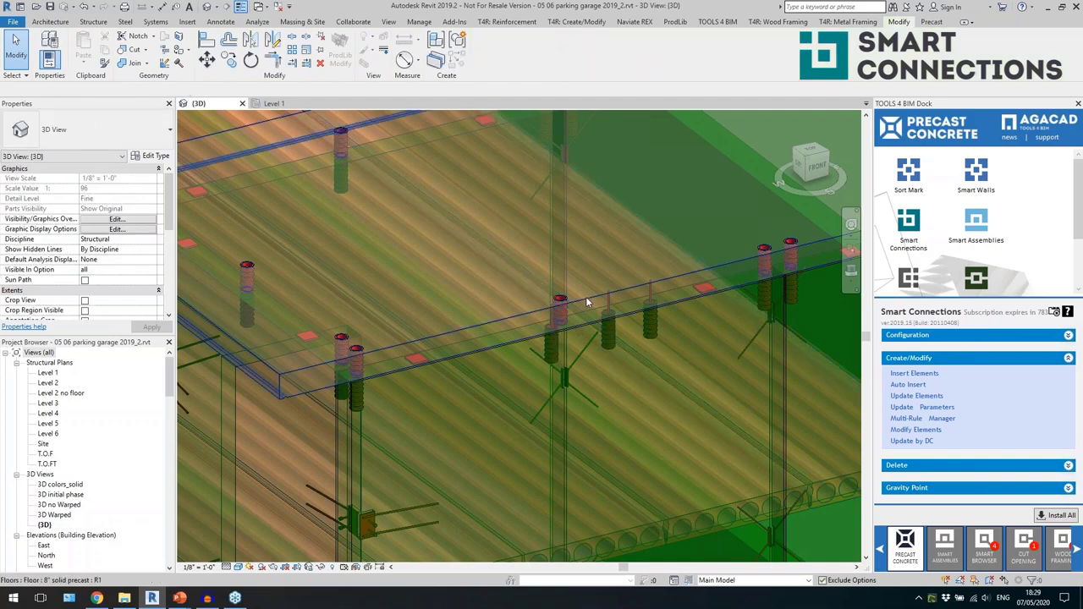
pyautogui.click(916, 396)
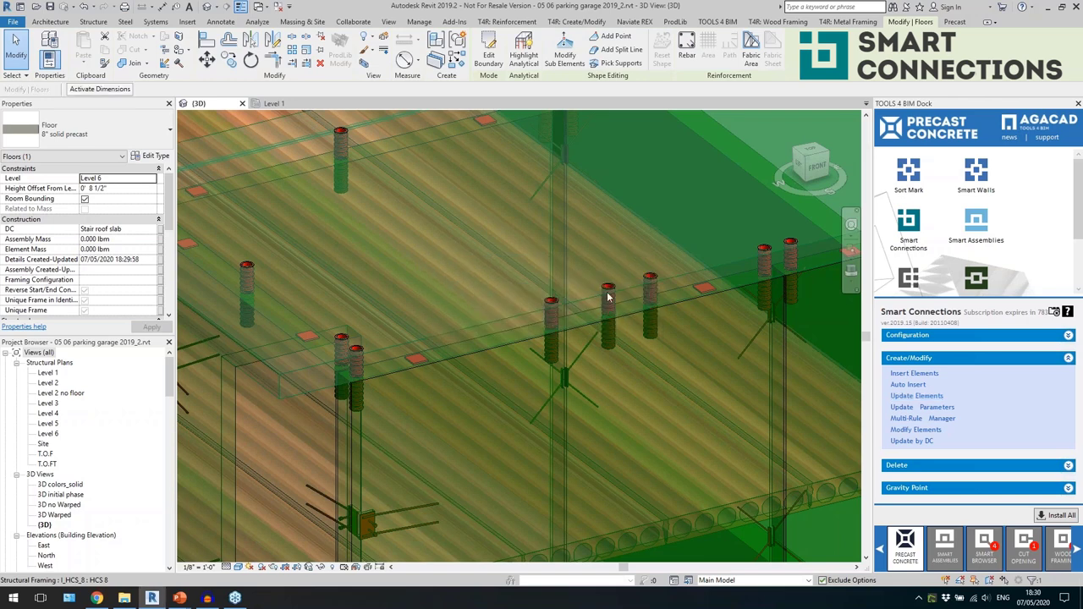
# Review the Searching Rule Class options in the foundation tube's Stair roof slab configuration, keeping T & B Connections, and close without updating.
pyautogui.click(533, 314)
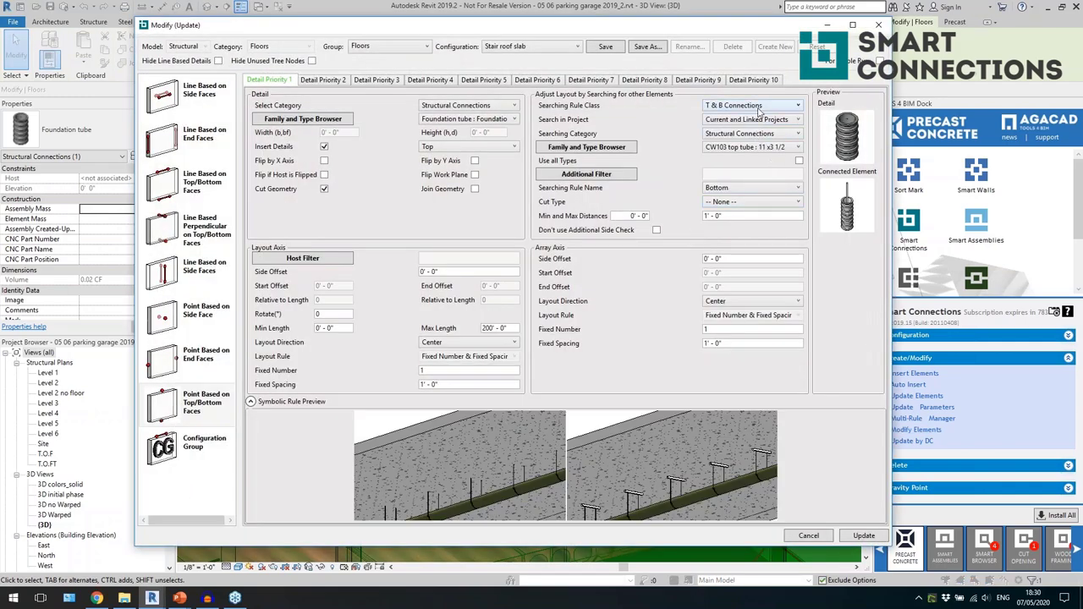
pyautogui.click(758, 107)
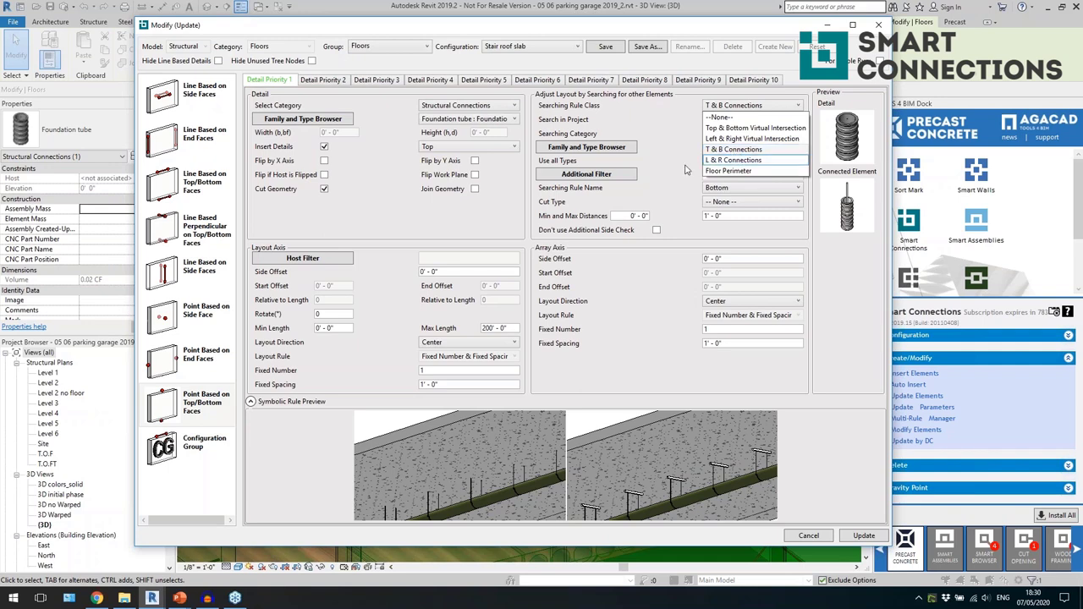
pyautogui.click(732, 149)
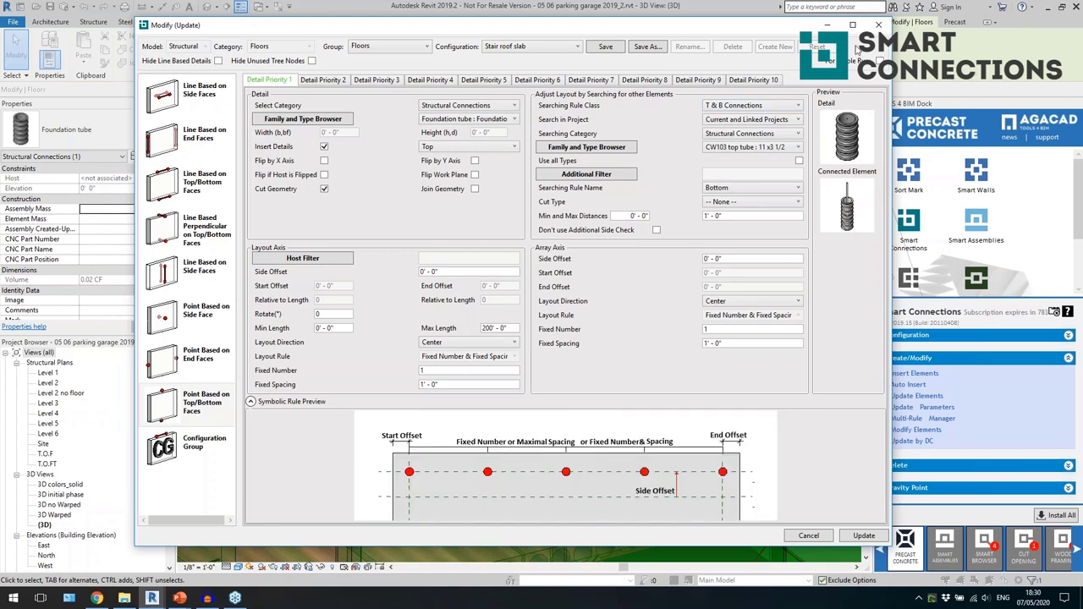
pyautogui.click(880, 26)
pyautogui.keyDown('shift'); pyautogui.moveTo(620, 292); pyautogui.dragTo(599, 424, button='middle'); pyautogui.keyUp('shift')
pyautogui.press('Escape')
# Auto-insert connection details into four 24x28 concrete columns along the long facade and accept the reported elements.
pyautogui.scroll(-3, 634, 288)
pyautogui.moveTo(372, 514); pyautogui.dragTo(639, 435, button='middle')
pyautogui.keyDown('shift'); pyautogui.moveTo(504, 475); pyautogui.dragTo(694, 399, button='middle'); pyautogui.keyUp('shift')
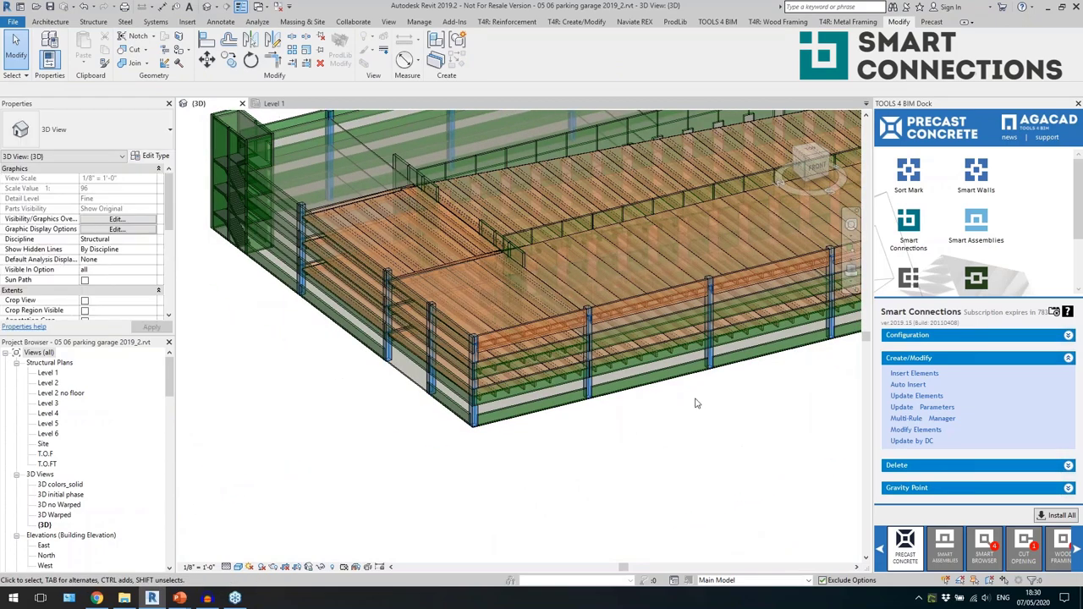
pyautogui.scroll(3, 702, 345)
pyautogui.click(694, 347)
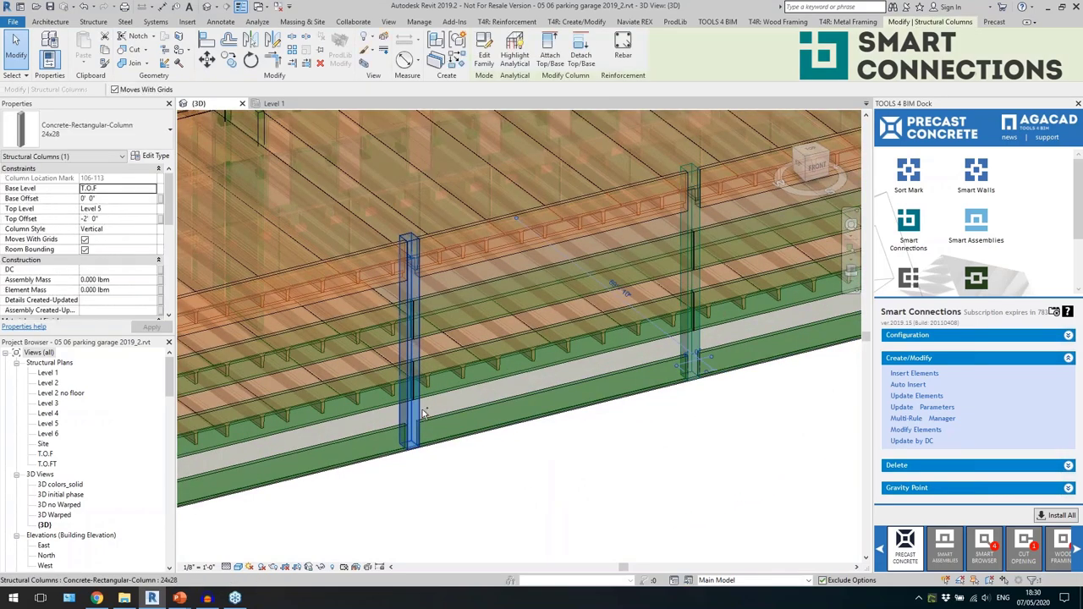
pyautogui.keyDown('ctrl'); pyautogui.click(422, 415); pyautogui.keyUp('ctrl')
pyautogui.keyDown('shift'); pyautogui.moveTo(422, 415); pyautogui.dragTo(512, 416, button='middle'); pyautogui.keyUp('shift')
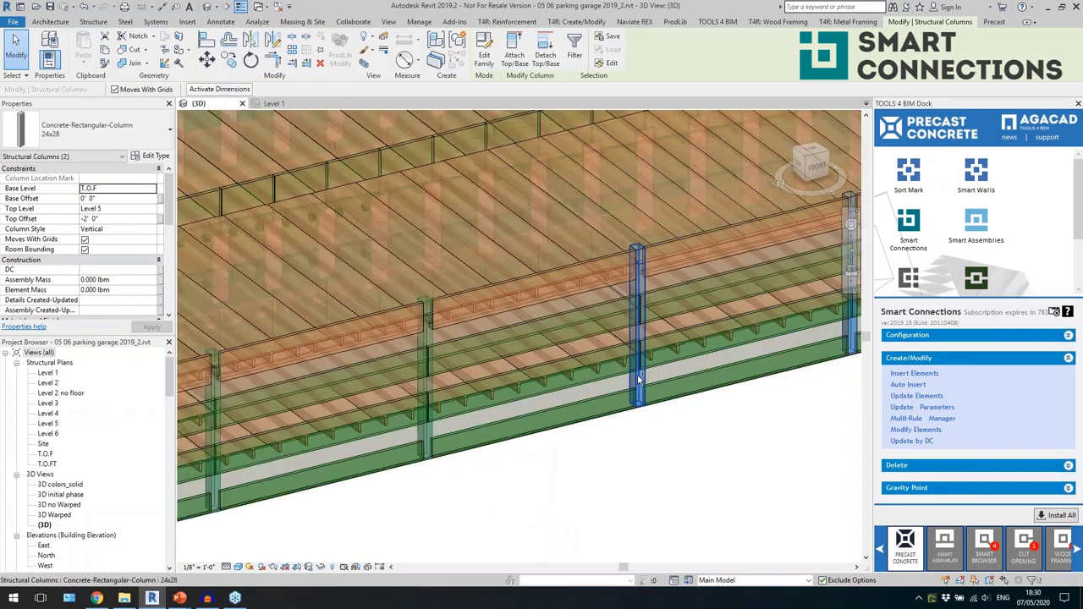
pyautogui.scroll(-3, 512, 418)
pyautogui.keyDown('ctrl'); pyautogui.click(706, 362); pyautogui.keyUp('ctrl')
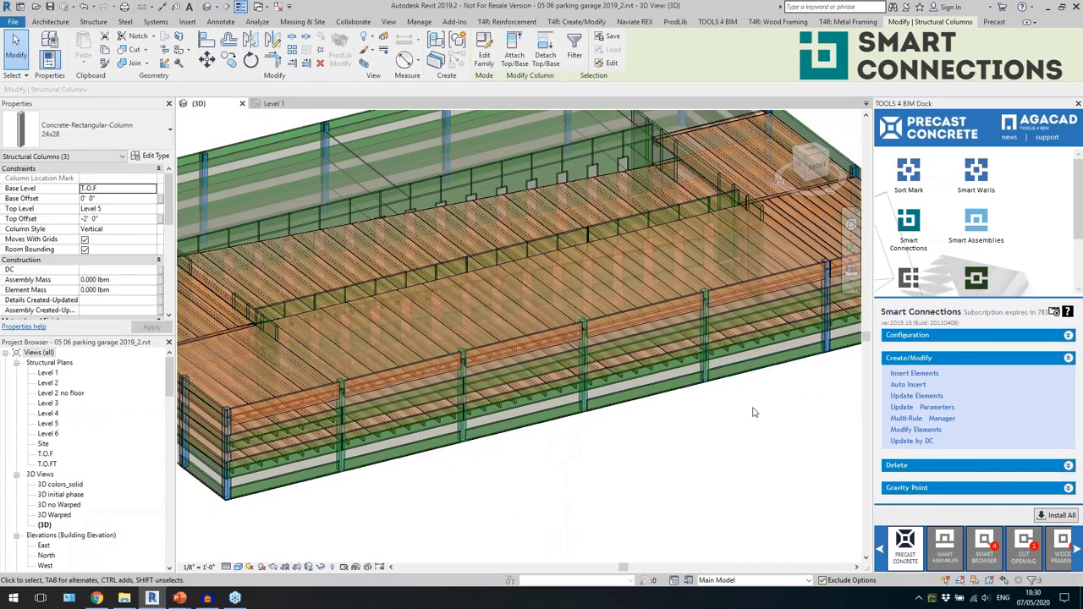
pyautogui.click(894, 385)
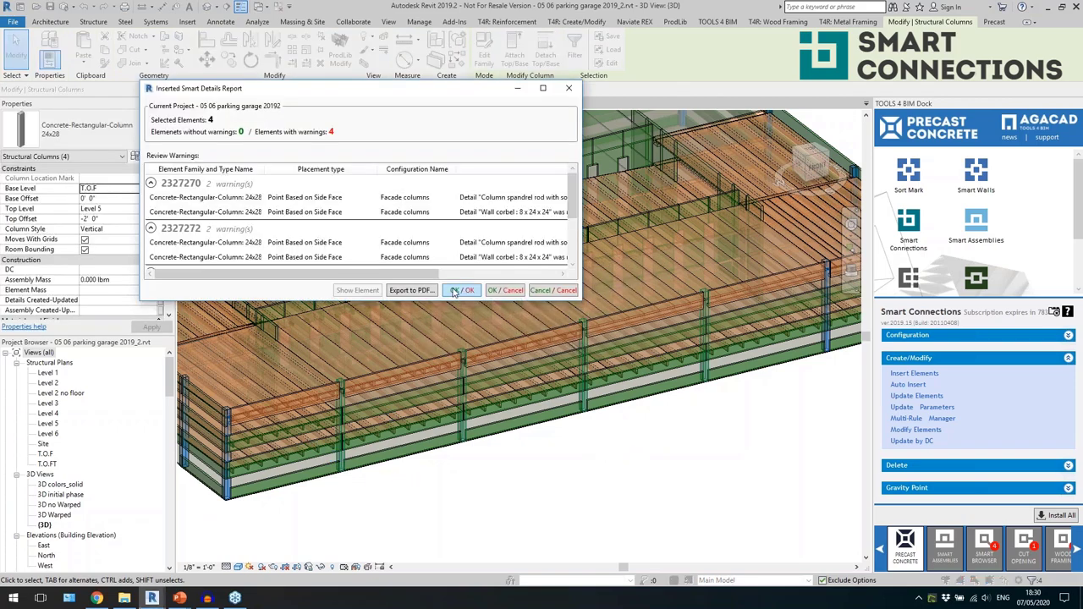
pyautogui.click(454, 292)
pyautogui.click(401, 524)
# Inspect the column-to-footing connection inserted at the base of a facade column.
pyautogui.scroll(6, 316, 483)
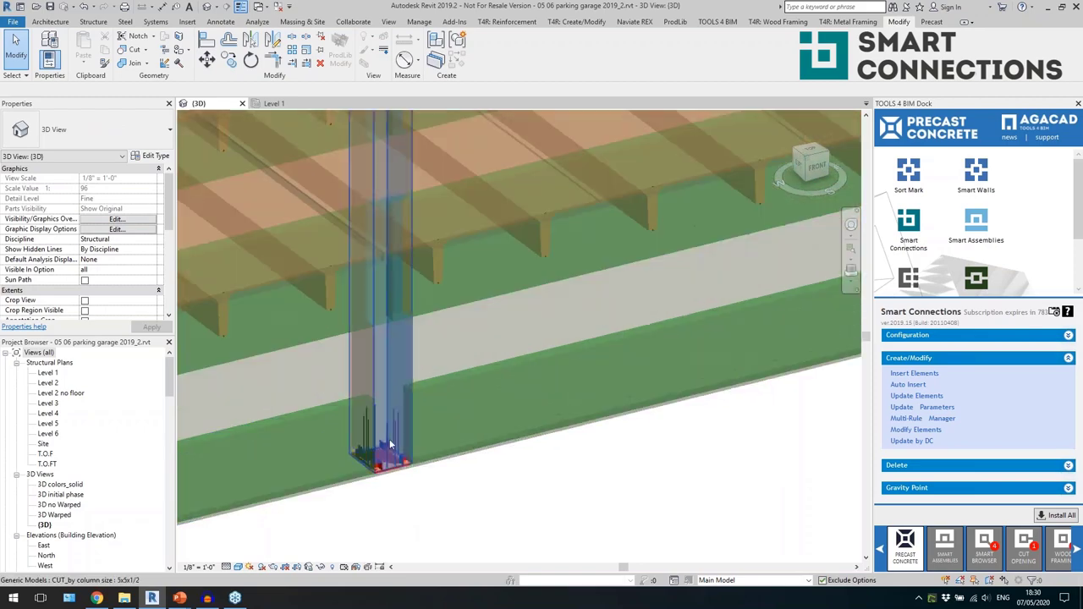
pyautogui.click(410, 457)
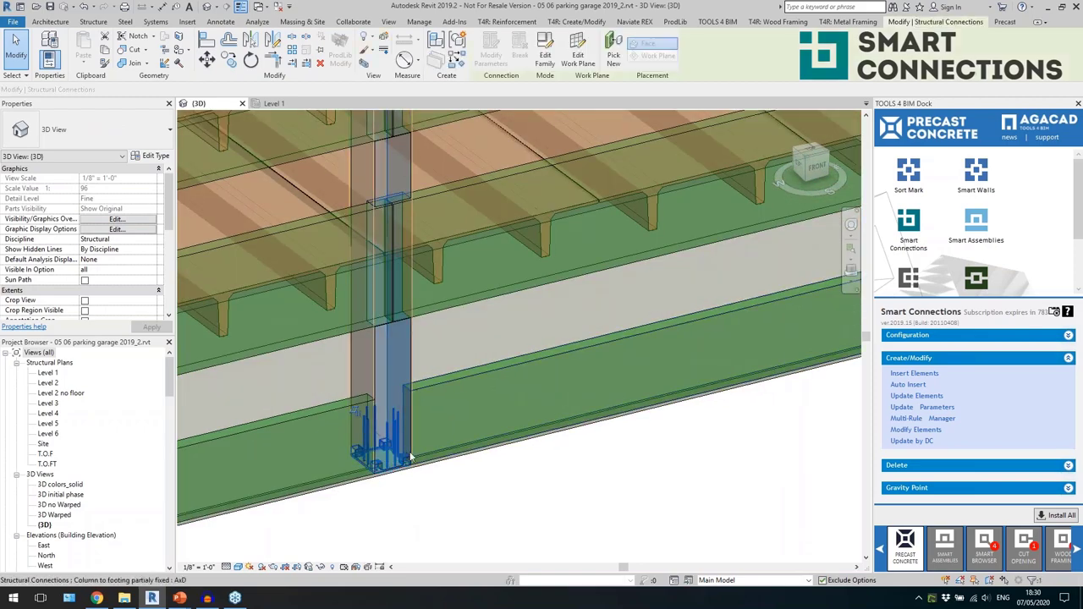
pyautogui.keyDown('shift'); pyautogui.moveTo(410, 457); pyautogui.dragTo(555, 447, button='middle'); pyautogui.keyUp('shift')
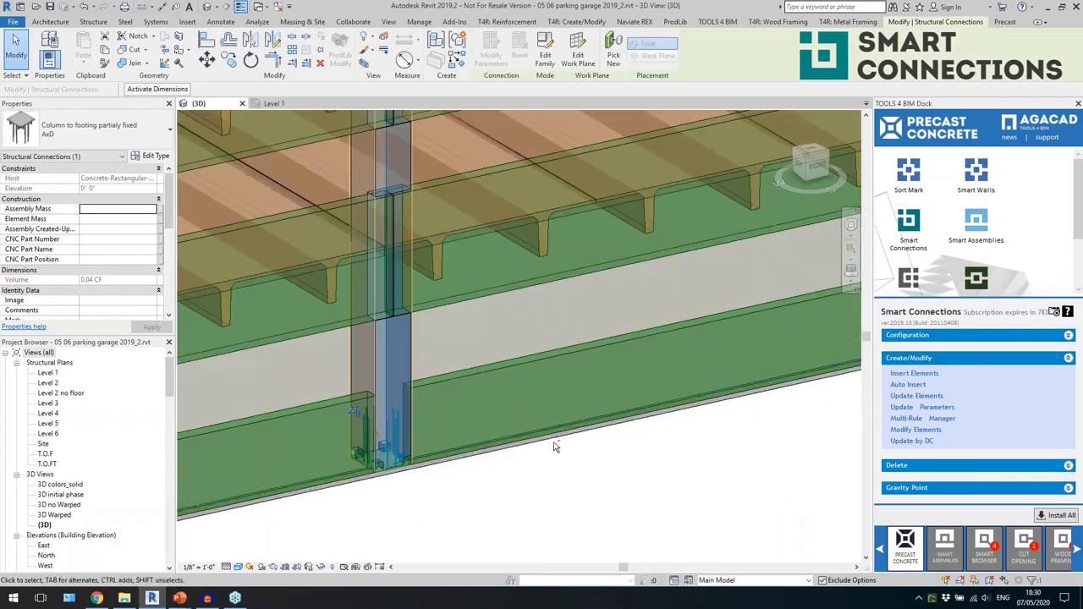
pyautogui.scroll(-2, 554, 443)
pyautogui.press('Escape')
pyautogui.scroll(-1, 373, 433)
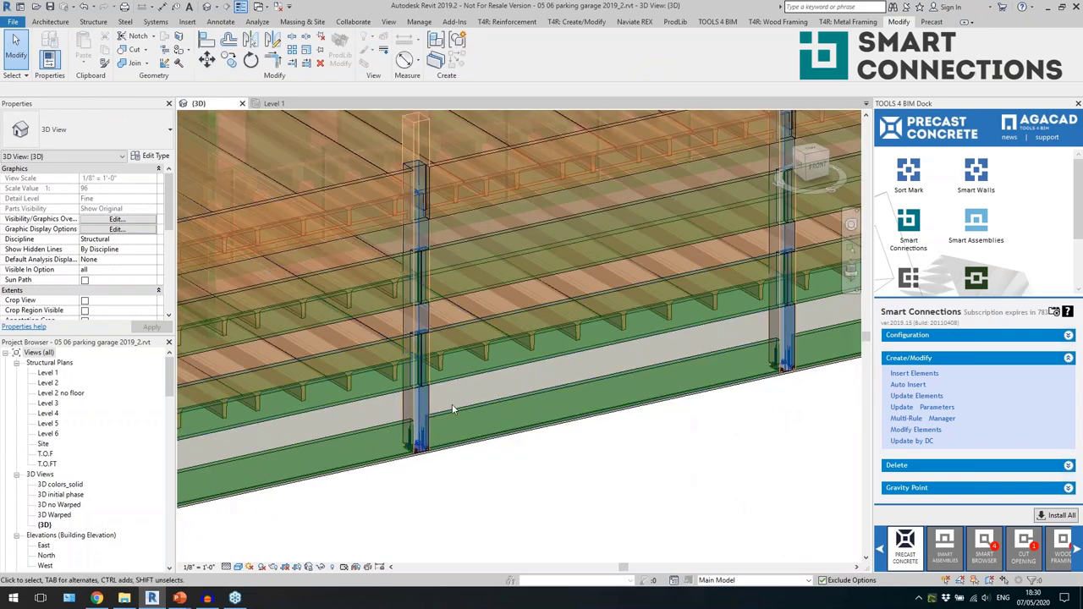
# Insert Smart Connections details into six 9" Spandrel walls, three on each facade around the corner, and accept the reported elements.
pyautogui.keyDown('shift'); pyautogui.moveTo(447, 414); pyautogui.dragTo(627, 341, button='middle'); pyautogui.keyUp('shift')
pyautogui.click(488, 343)
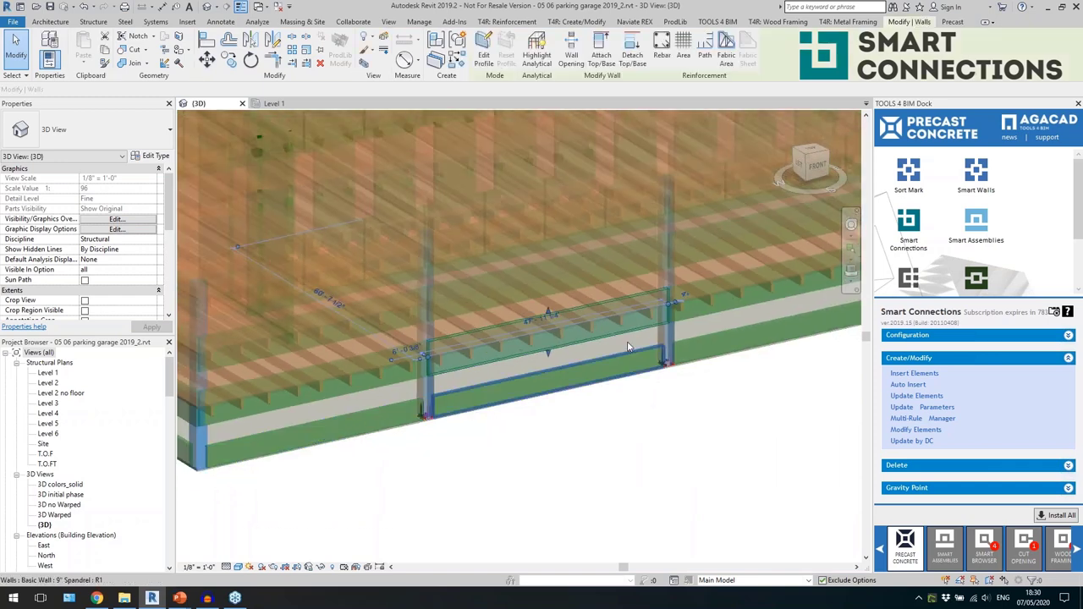
pyautogui.keyDown('ctrl'); pyautogui.click(690, 322); pyautogui.keyUp('ctrl')
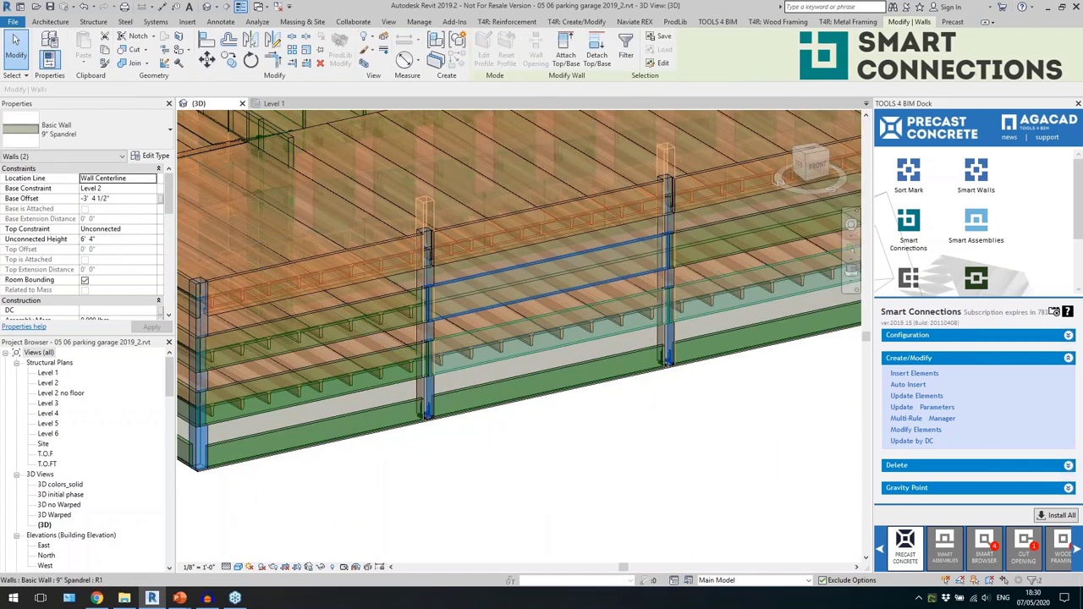
pyautogui.keyDown('ctrl'); pyautogui.click(404, 348); pyautogui.keyUp('ctrl')
pyautogui.keyDown('shift'); pyautogui.moveTo(421, 368); pyautogui.dragTo(316, 448, button='middle'); pyautogui.keyUp('shift')
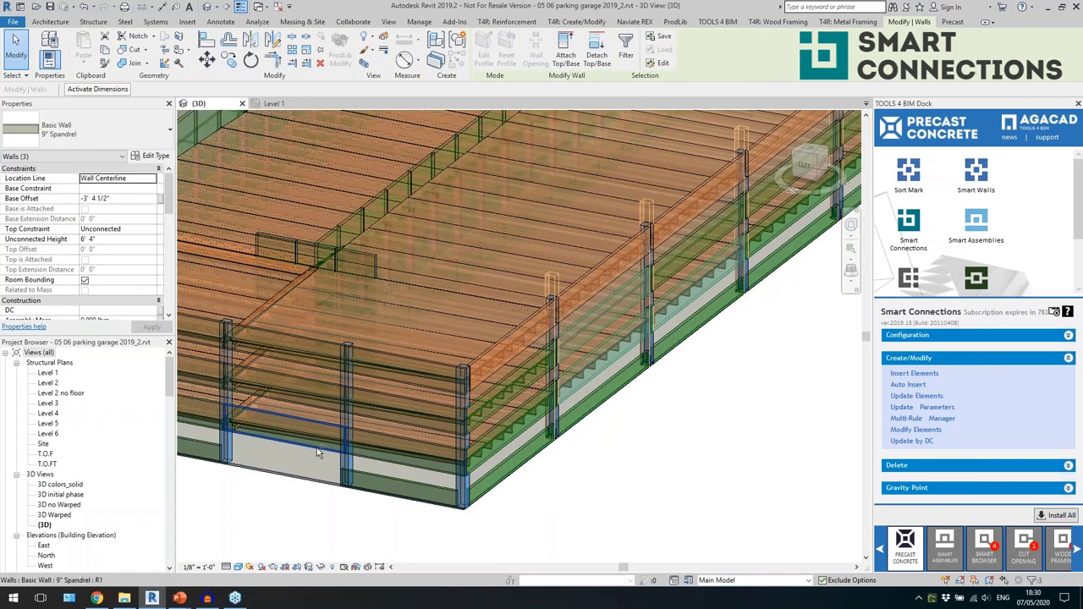
pyautogui.keyDown('ctrl'); pyautogui.click(349, 463); pyautogui.keyUp('ctrl')
pyautogui.keyDown('ctrl'); pyautogui.click(356, 465); pyautogui.keyUp('ctrl')
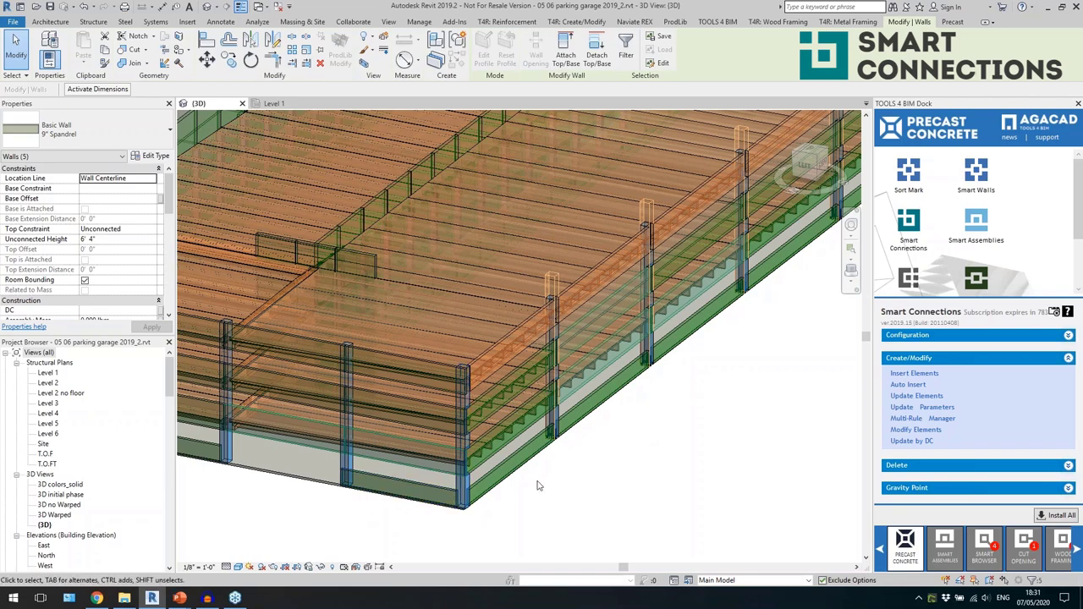
pyautogui.keyDown('ctrl'); pyautogui.click(212, 434); pyautogui.keyUp('ctrl')
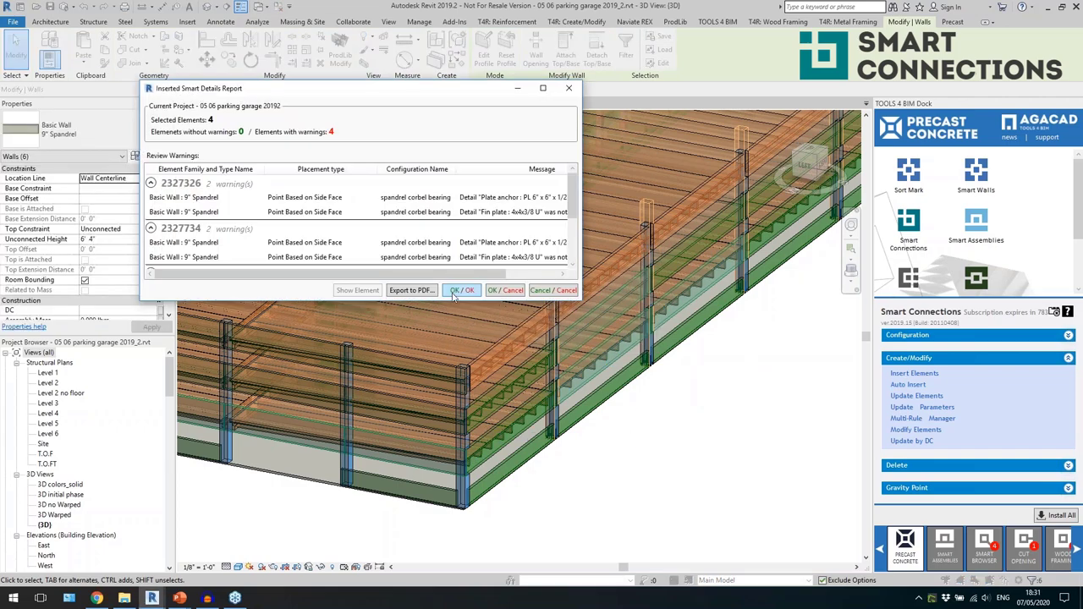
pyautogui.click(461, 290)
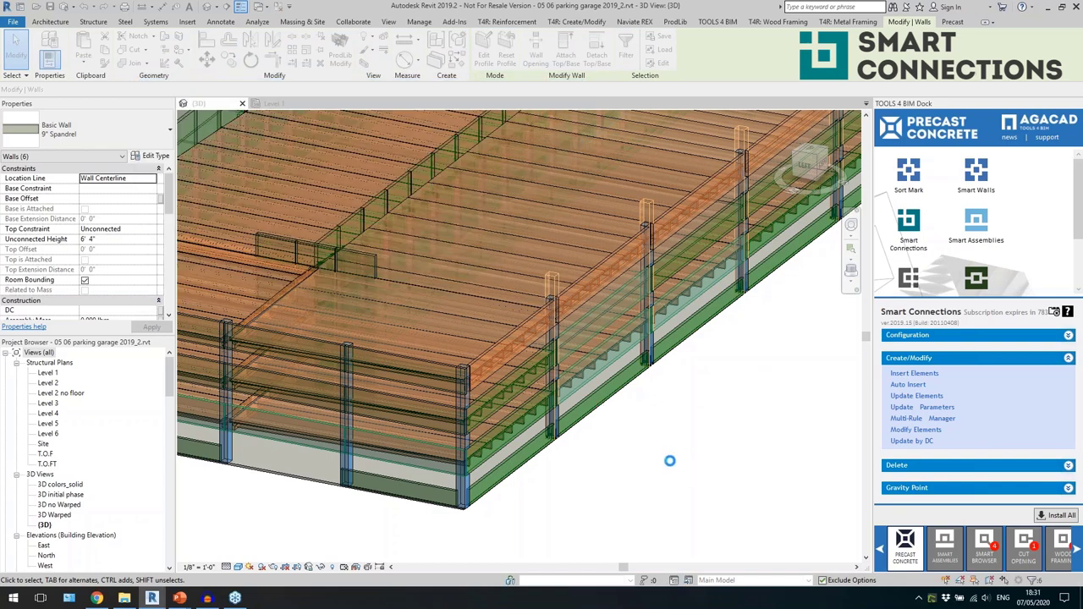
pyautogui.click(663, 469)
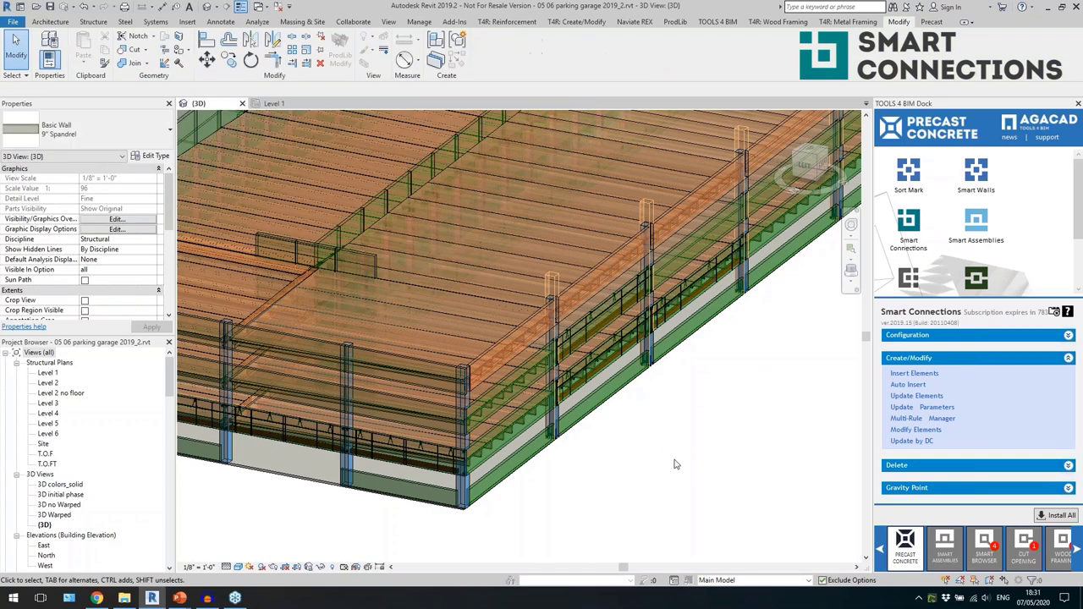
# Delete the 1' x 8" Spandrel corbel elements from the three spandrel walls on the short facade.
pyautogui.keyDown('shift'); pyautogui.moveTo(663, 469); pyautogui.dragTo(633, 468, button='middle'); pyautogui.keyUp('shift')
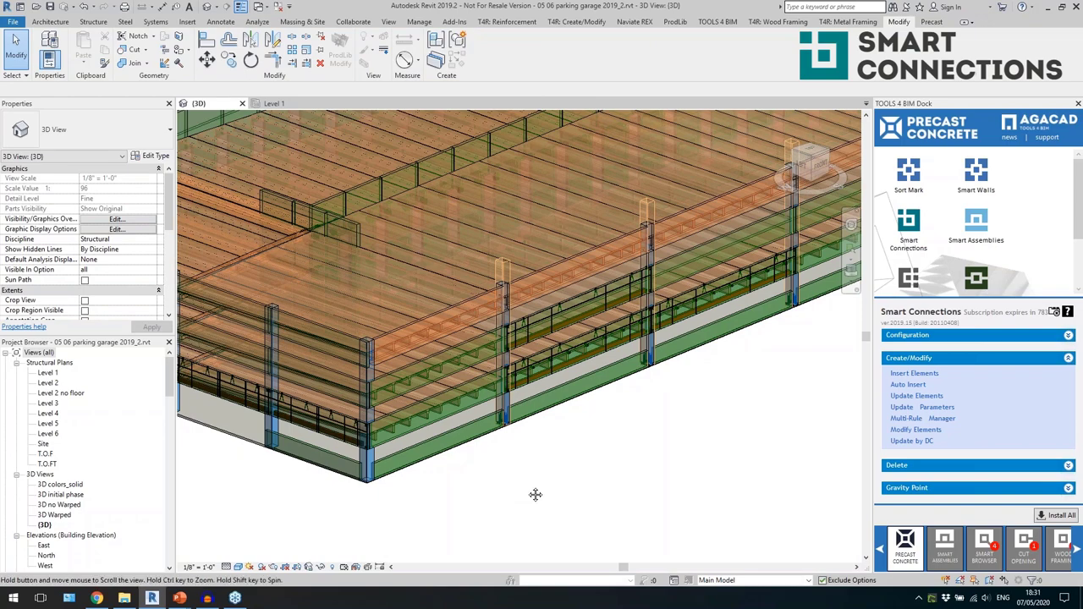
pyautogui.keyDown('shift'); pyautogui.moveTo(535, 494); pyautogui.dragTo(581, 446, button='middle'); pyautogui.keyUp('shift')
pyautogui.scroll(5, 462, 390)
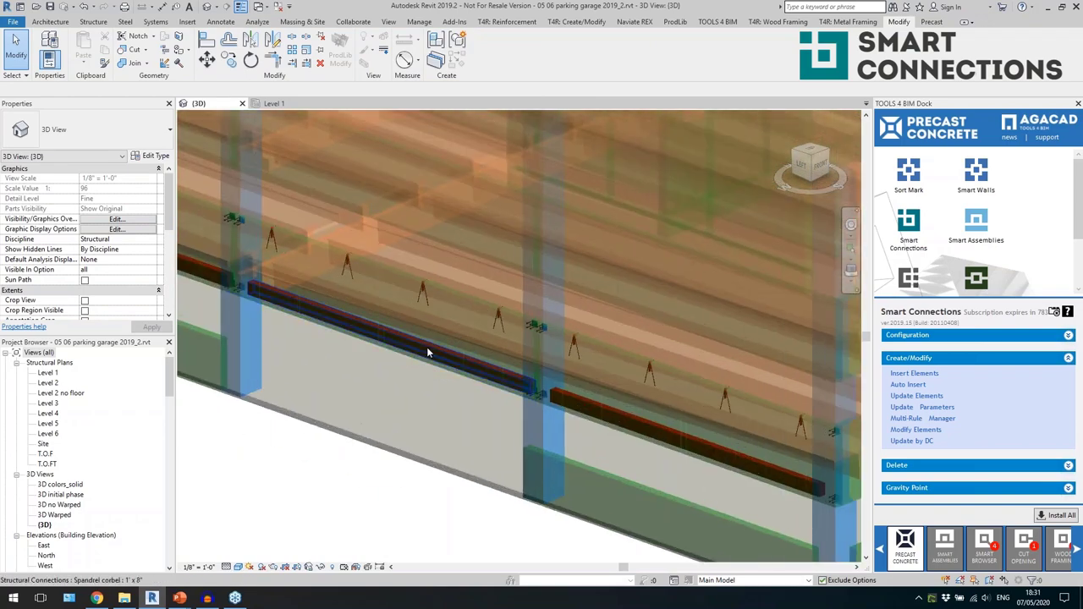
pyautogui.click(607, 413)
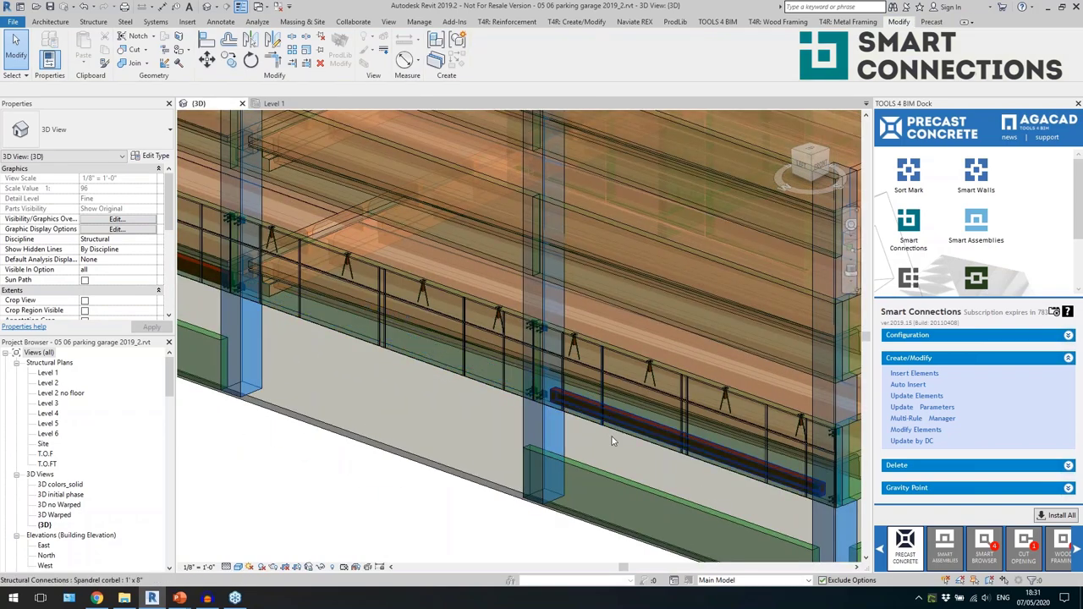
pyautogui.press('Escape')
pyautogui.scroll(-2, 388, 389)
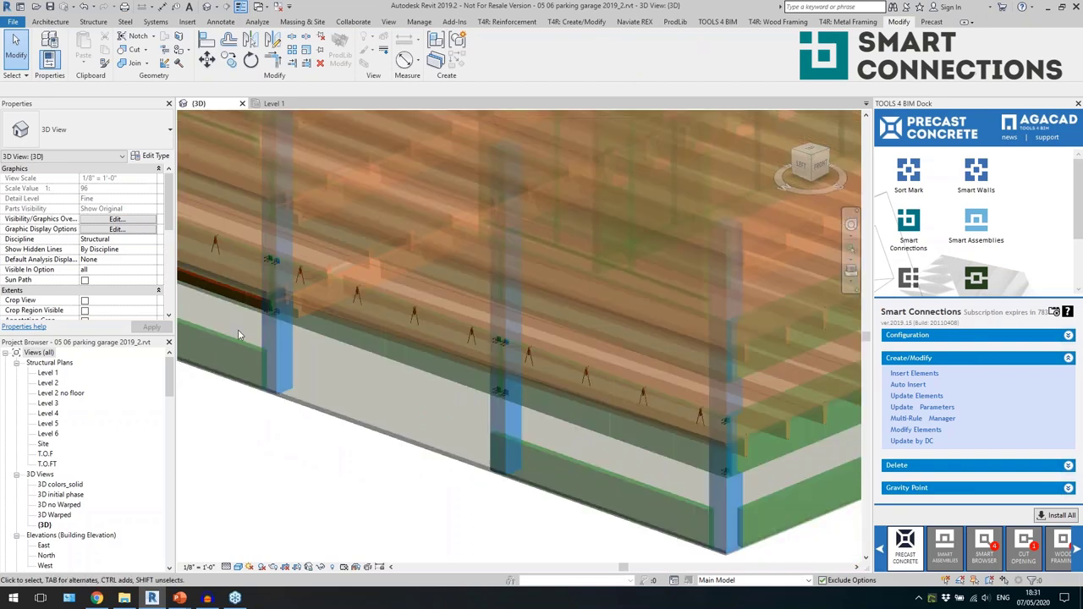
pyautogui.scroll(3, 237, 330)
pyautogui.click(258, 298)
pyautogui.press('Escape')
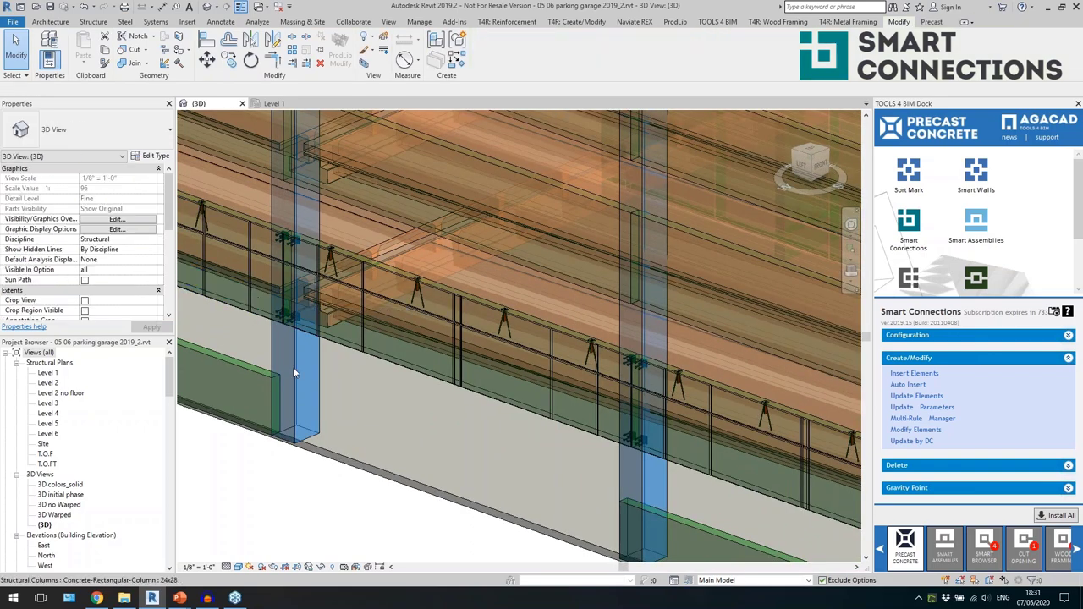
# Inspect the Spandrel corbel running along the lower edge of a spandrel wall on the long facade.
pyautogui.scroll(-5, 296, 381)
pyautogui.scroll(5, 688, 334)
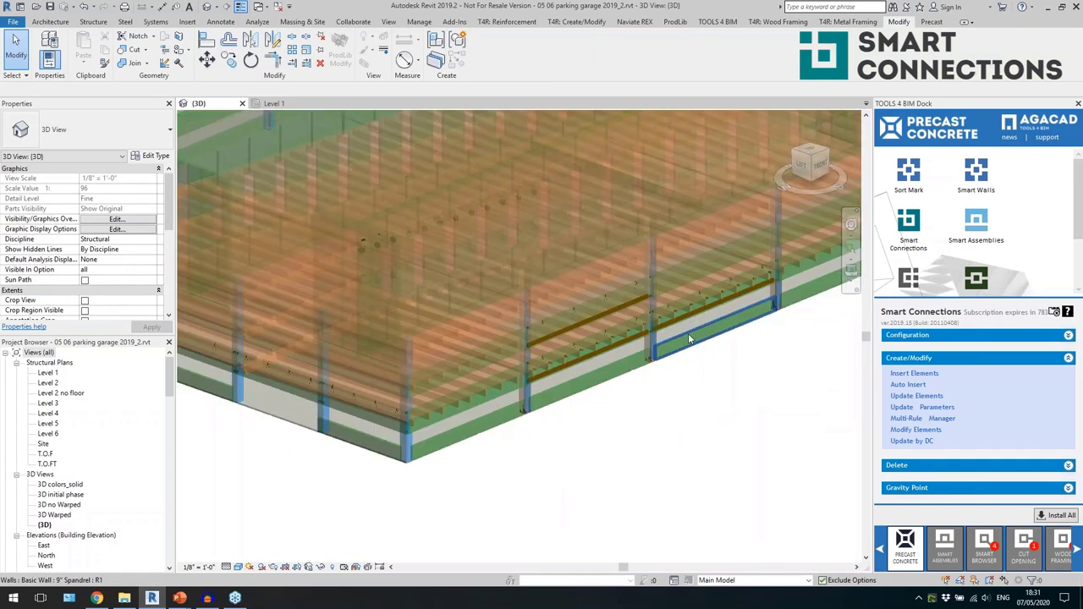
pyautogui.moveTo(689, 335); pyautogui.dragTo(410, 403, button='middle')
pyautogui.click(318, 441)
pyautogui.scroll(3, 317, 441)
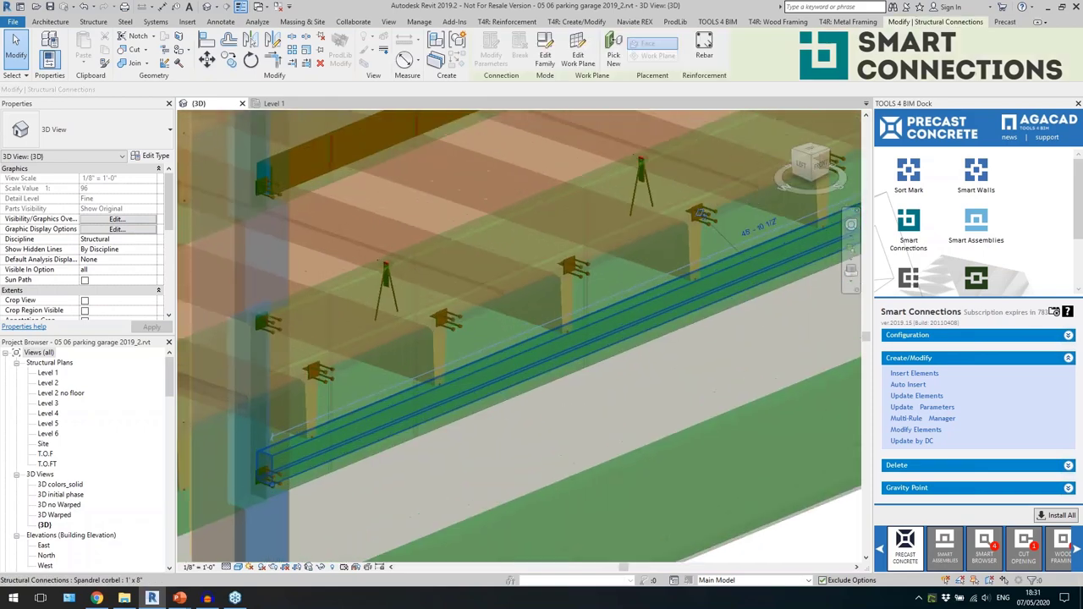
pyautogui.keyDown('shift'); pyautogui.moveTo(494, 442); pyautogui.dragTo(474, 442, button='middle'); pyautogui.keyUp('shift')
pyautogui.press('Escape')
# Inspect a vertical CUT_reveal_LB element and the surrounding corbel and plate connections on the long facade's spandrel wall.
pyautogui.click(396, 362)
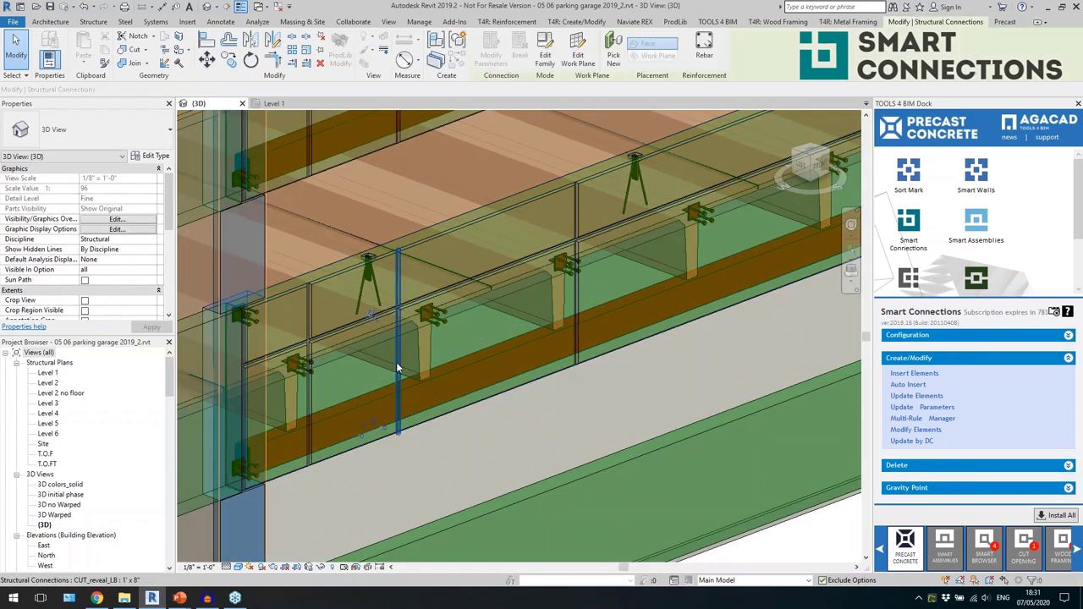
pyautogui.keyDown('shift'); pyautogui.moveTo(370, 314); pyautogui.dragTo(404, 317, button='middle'); pyautogui.keyUp('shift')
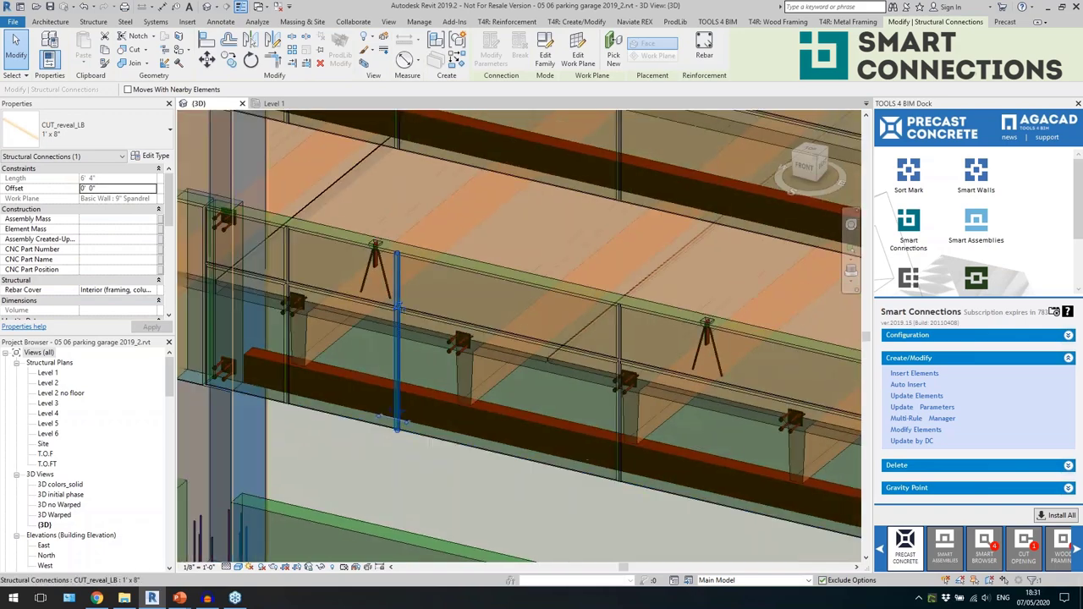
pyautogui.press('Escape')
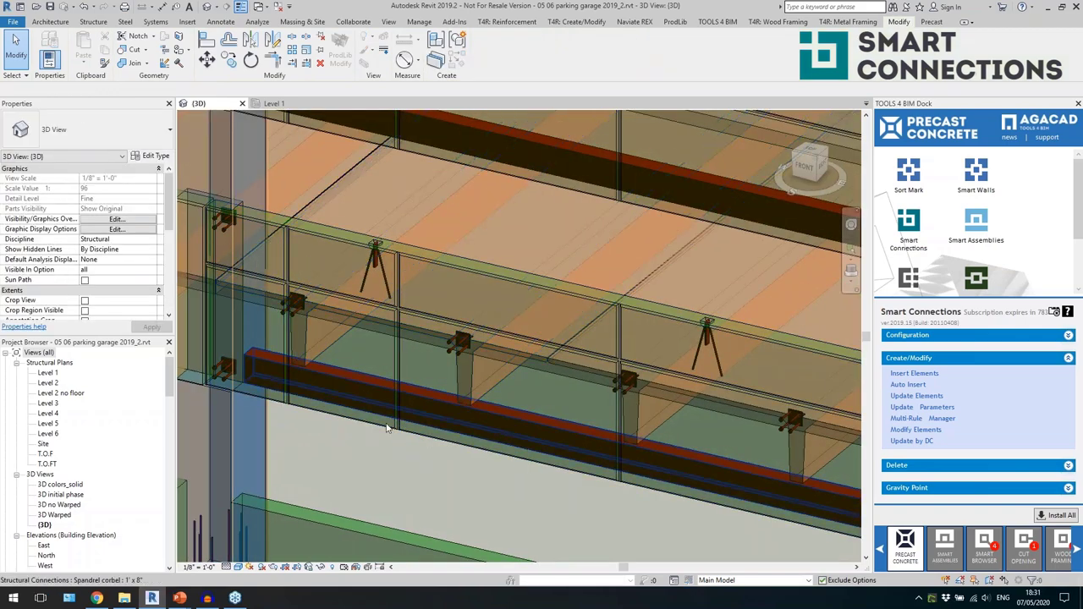
pyautogui.keyDown('shift'); pyautogui.moveTo(437, 473); pyautogui.dragTo(405, 460, button='middle'); pyautogui.keyUp('shift')
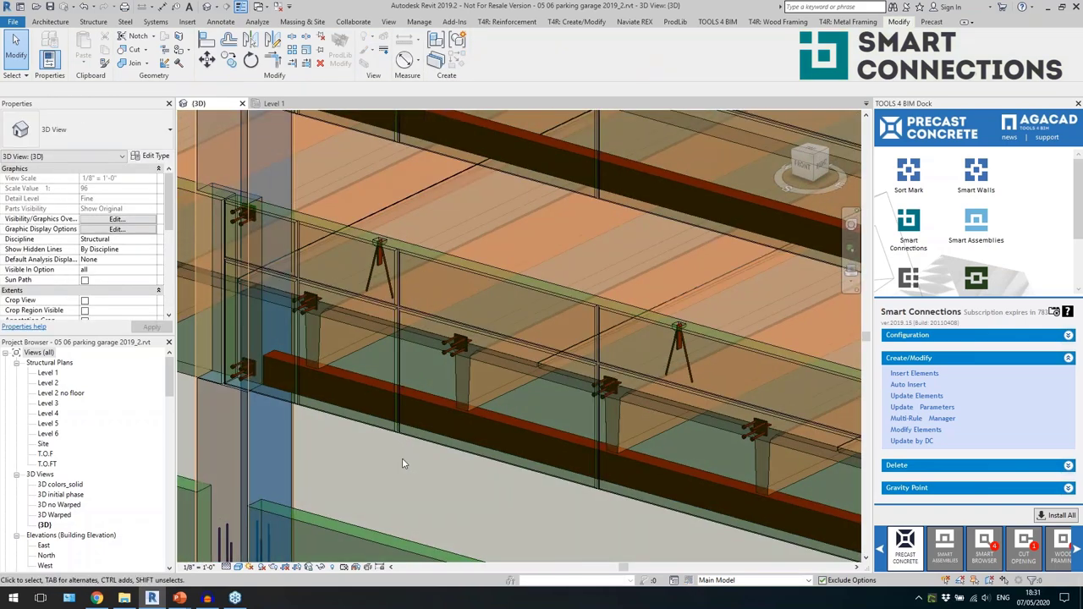
pyautogui.keyDown('shift'); pyautogui.moveTo(324, 338); pyautogui.dragTo(540, 376, button='middle'); pyautogui.keyUp('shift')
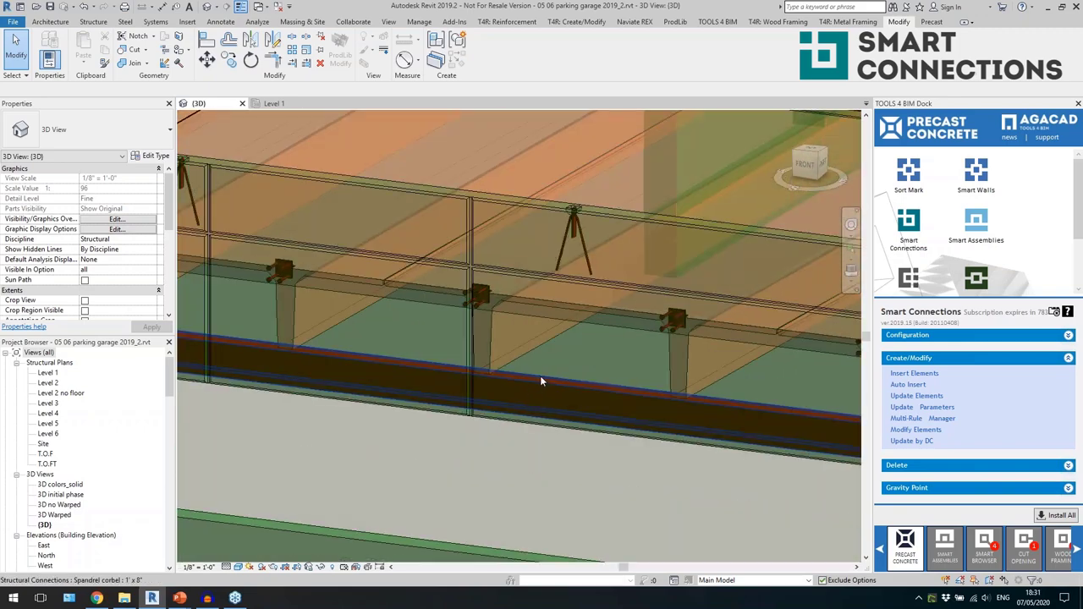
# Examine the front-face lifting anchor and a nearby plate anchor on the long facade's spandrel wall.
pyautogui.click(528, 204)
pyautogui.click(571, 235)
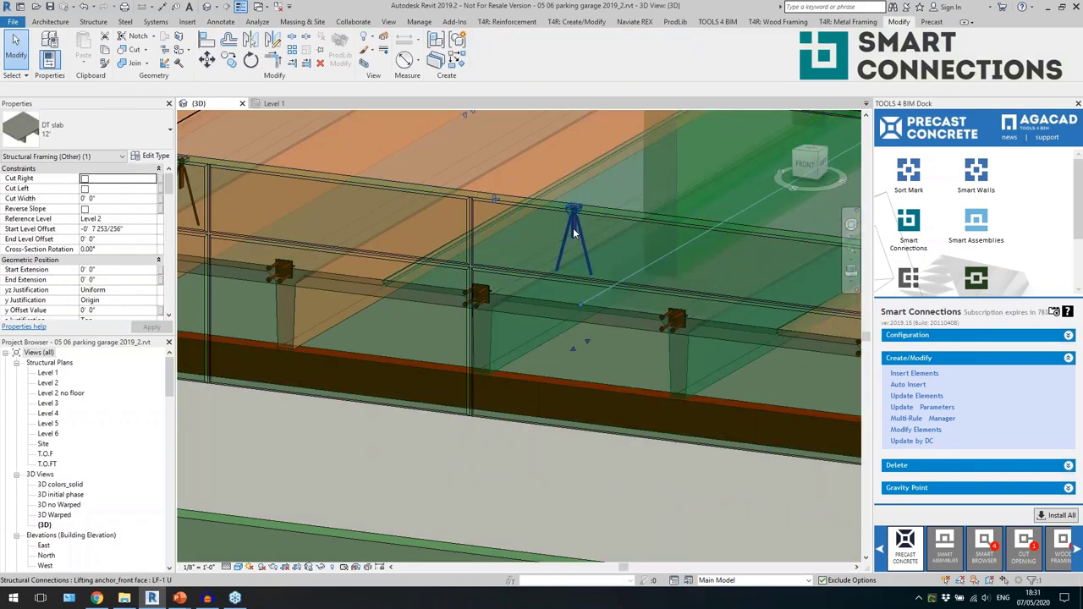
pyautogui.click(574, 233)
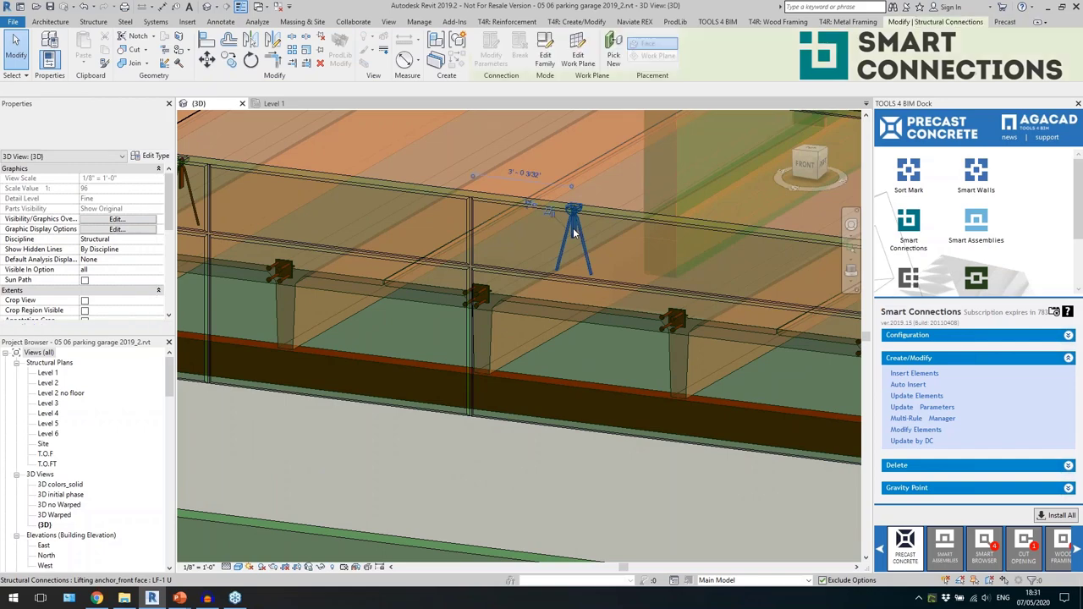
pyautogui.click(488, 296)
pyautogui.keyDown('shift'); pyautogui.moveTo(490, 253); pyautogui.dragTo(602, 408, button='middle'); pyautogui.keyUp('shift')
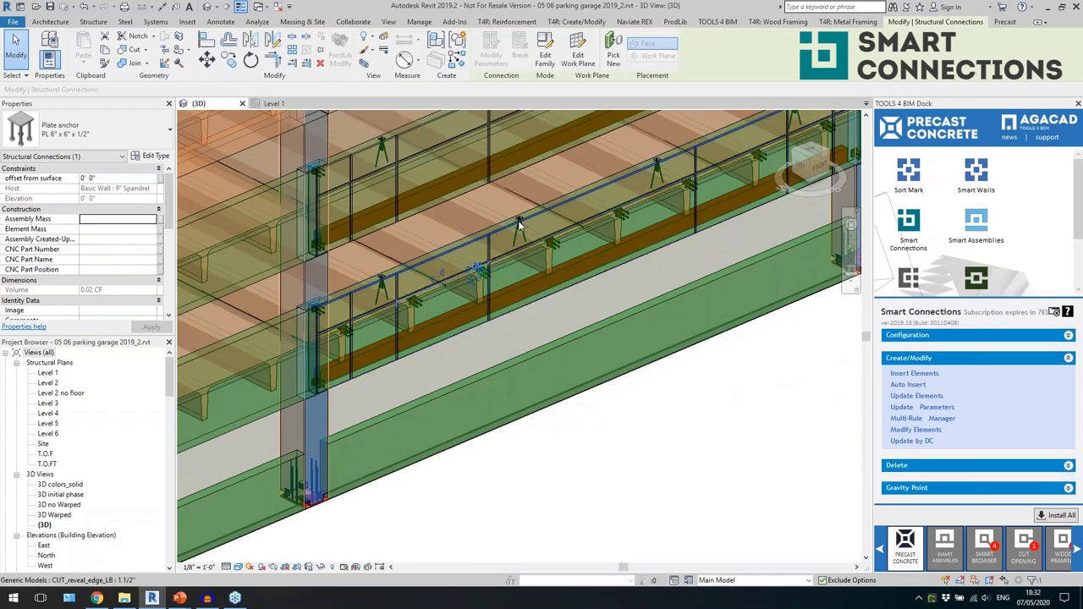
pyautogui.press('Escape')
# Examine the PL 6" x 6" x 1/2" plate anchor near the end column and the 12' DT slab it connects.
pyautogui.scroll(4, 336, 334)
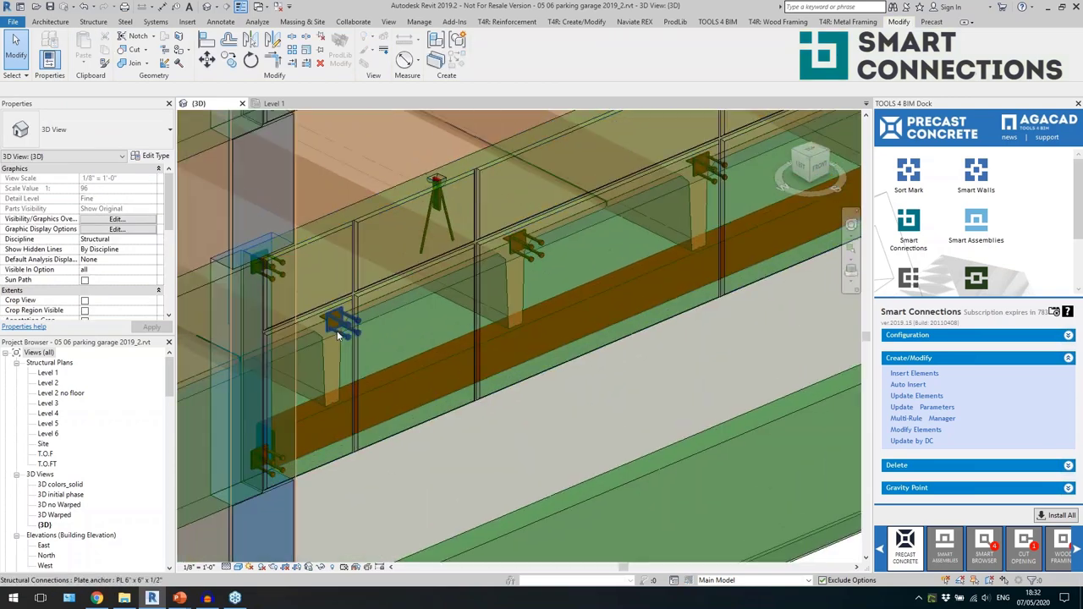
pyautogui.click(337, 334)
pyautogui.scroll(4, 329, 336)
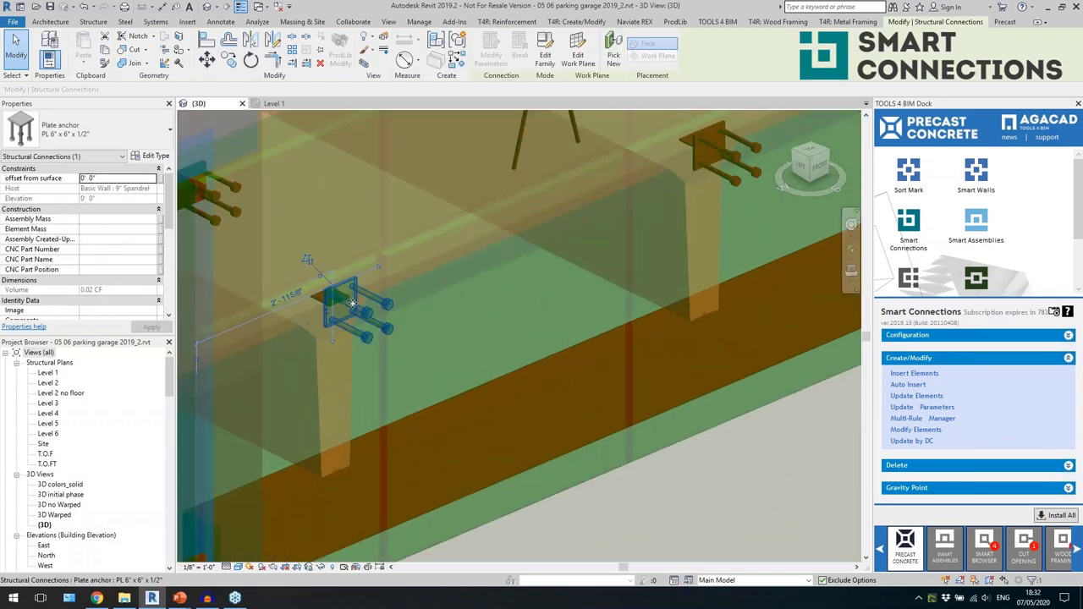
pyautogui.click(314, 383)
pyautogui.scroll(-3, 312, 309)
pyautogui.keyDown('shift'); pyautogui.moveTo(455, 392); pyautogui.dragTo(423, 387, button='middle'); pyautogui.keyUp('shift')
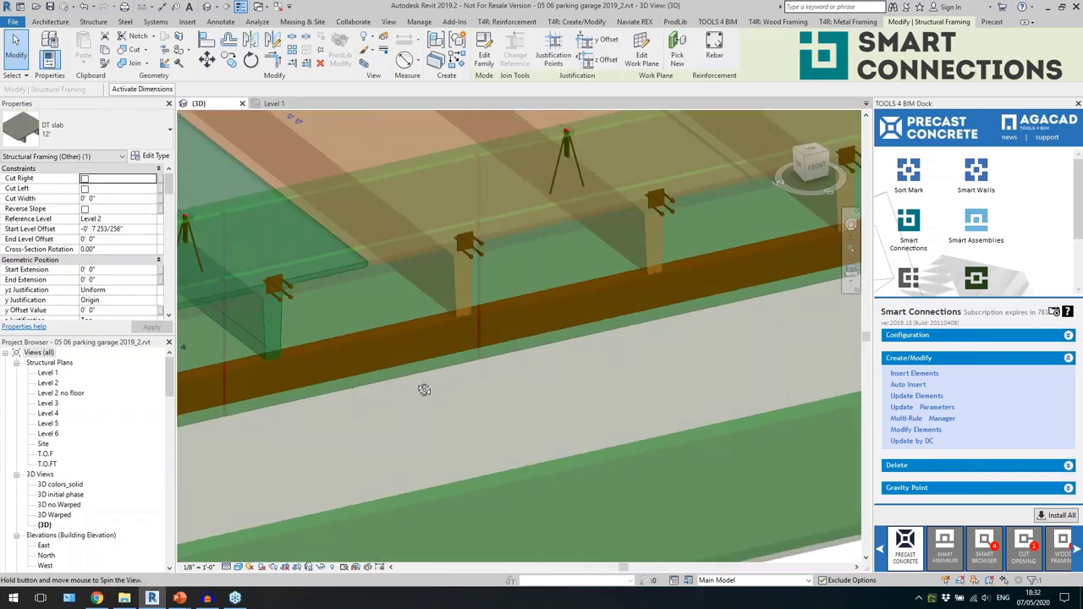
pyautogui.scroll(-3, 494, 330)
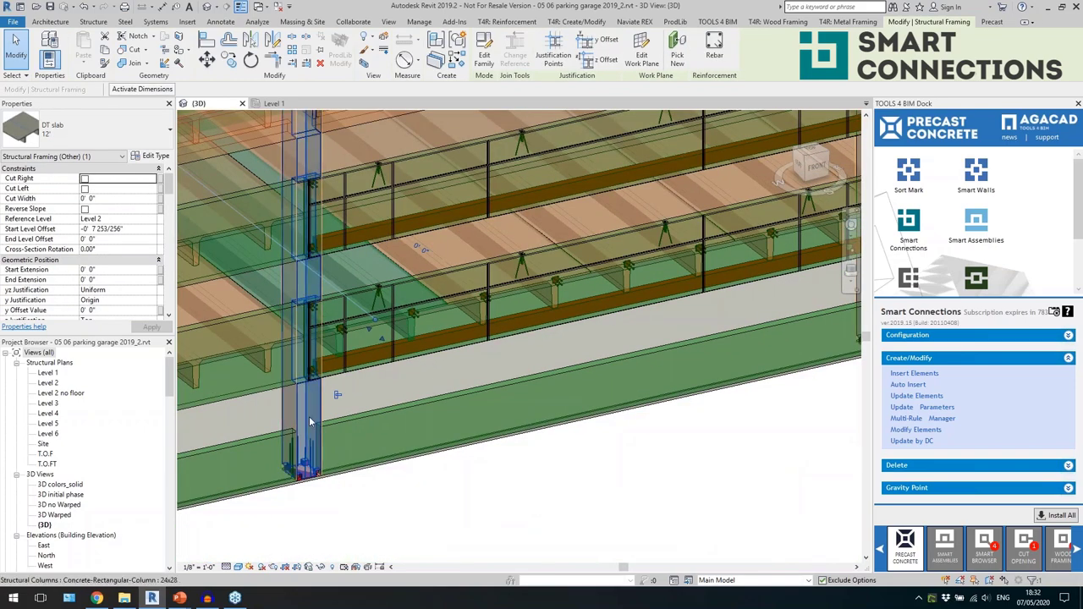
pyautogui.keyDown('shift'); pyautogui.moveTo(310, 420); pyautogui.dragTo(300, 312, button='middle'); pyautogui.keyUp('shift')
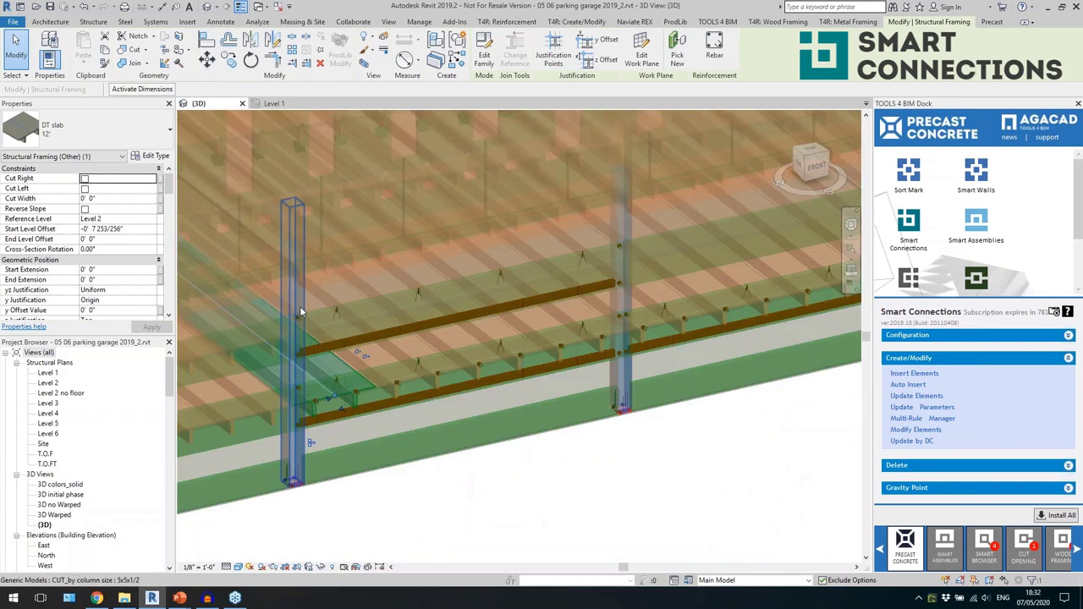
# Insert the Facade columns Smart Connections details into three 24x28 columns along the long facade and accept the reported elements.
pyautogui.click(301, 312)
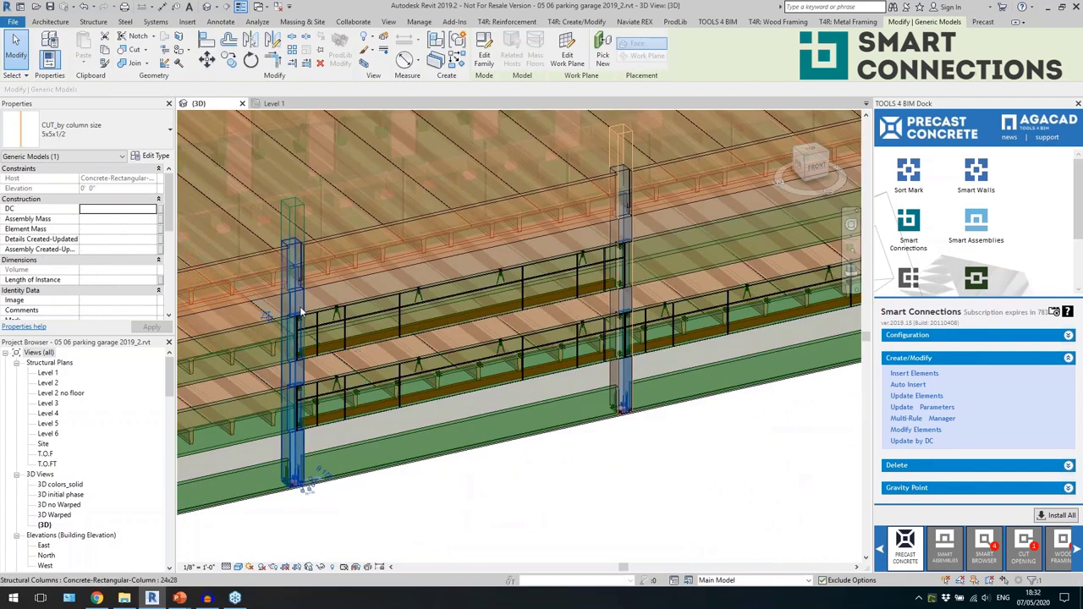
pyautogui.click(627, 237)
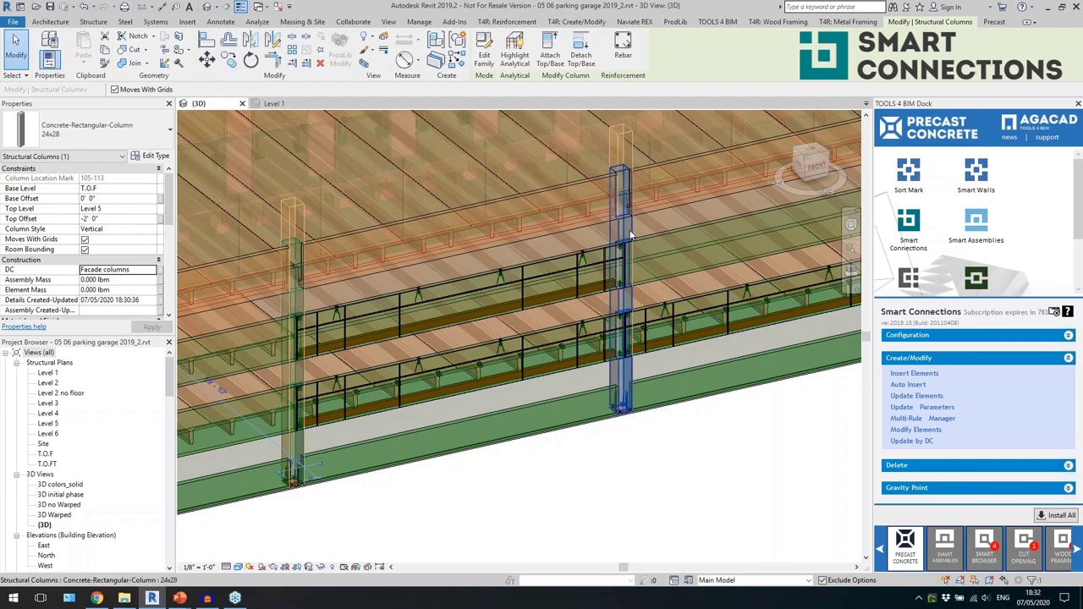
pyautogui.moveTo(745, 326); pyautogui.dragTo(611, 373, button='middle')
pyautogui.keyDown('ctrl'); pyautogui.click(817, 253); pyautogui.keyUp('ctrl')
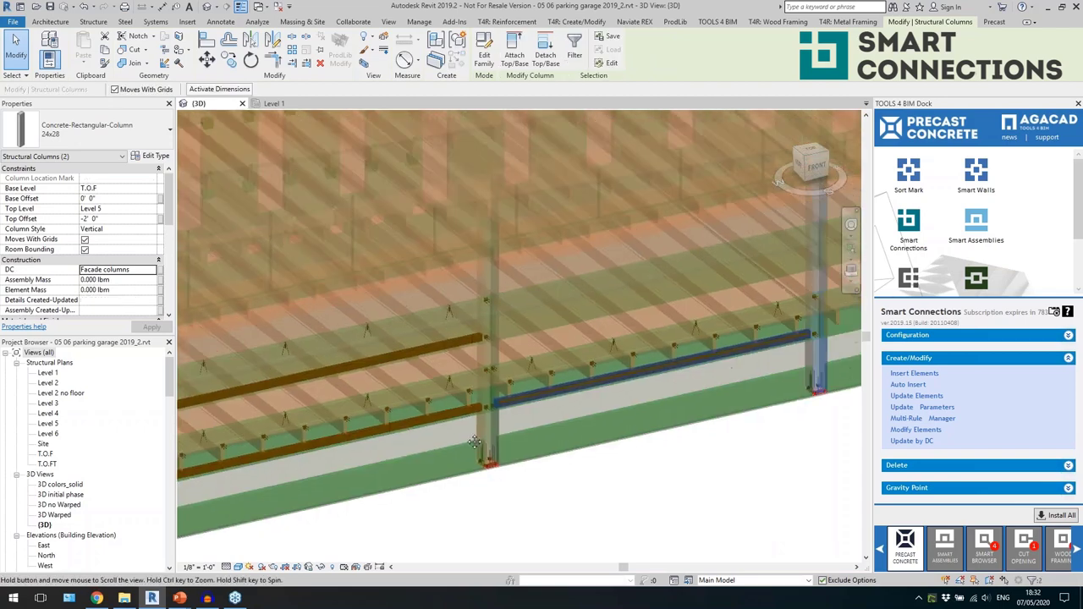
pyautogui.moveTo(851, 196); pyautogui.dragTo(683, 274, button='middle')
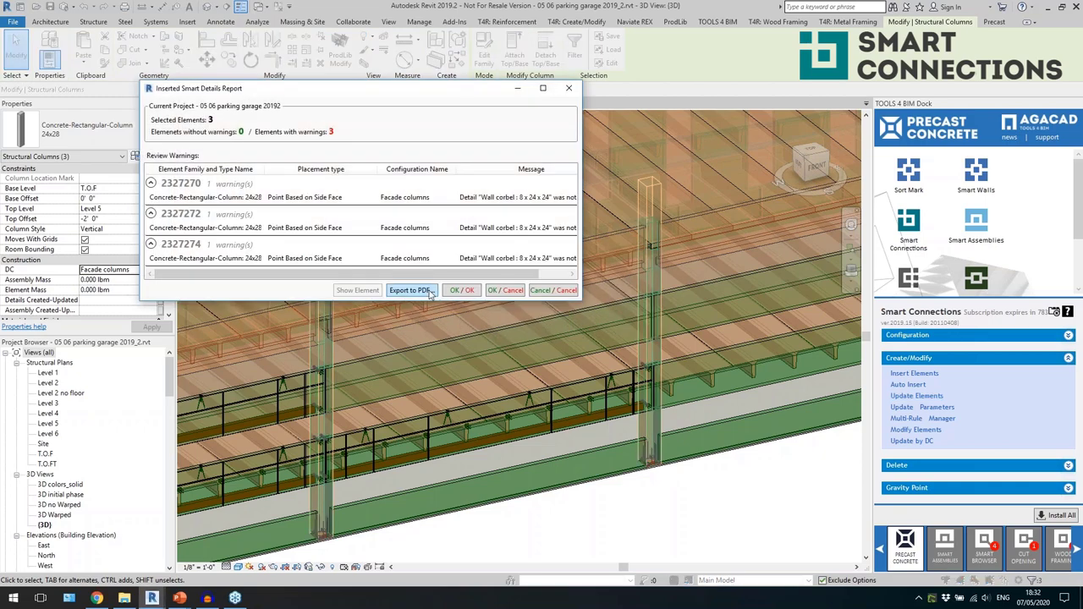
pyautogui.click(461, 290)
pyautogui.click(290, 517)
# Examine the column-to-spandrel connection, checking the threaded spandrel plate and the column spandrel rod with socket.
pyautogui.scroll(6, 300, 481)
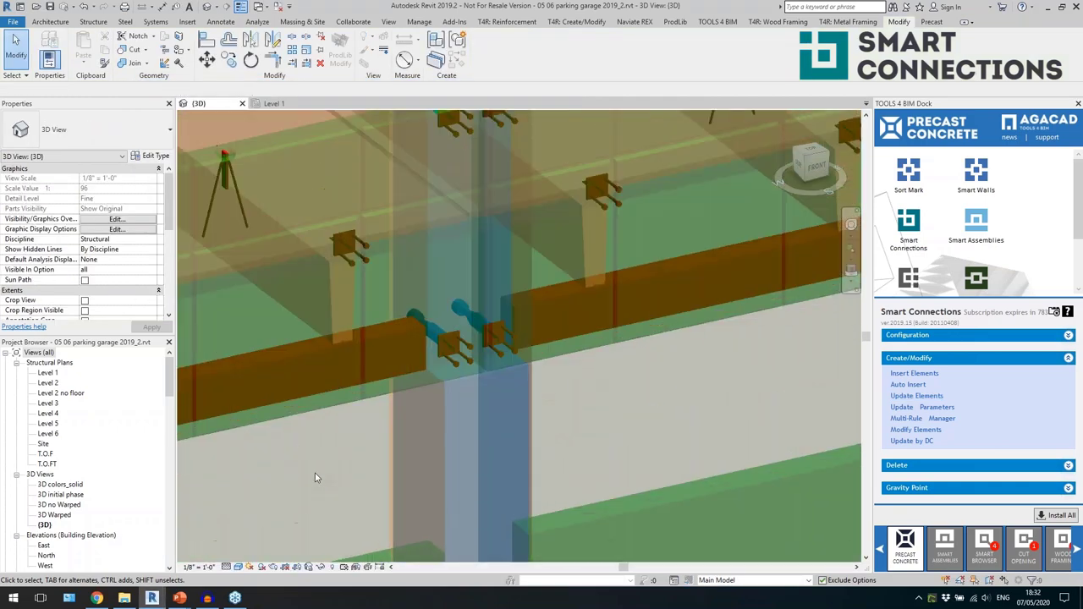
pyautogui.click(435, 327)
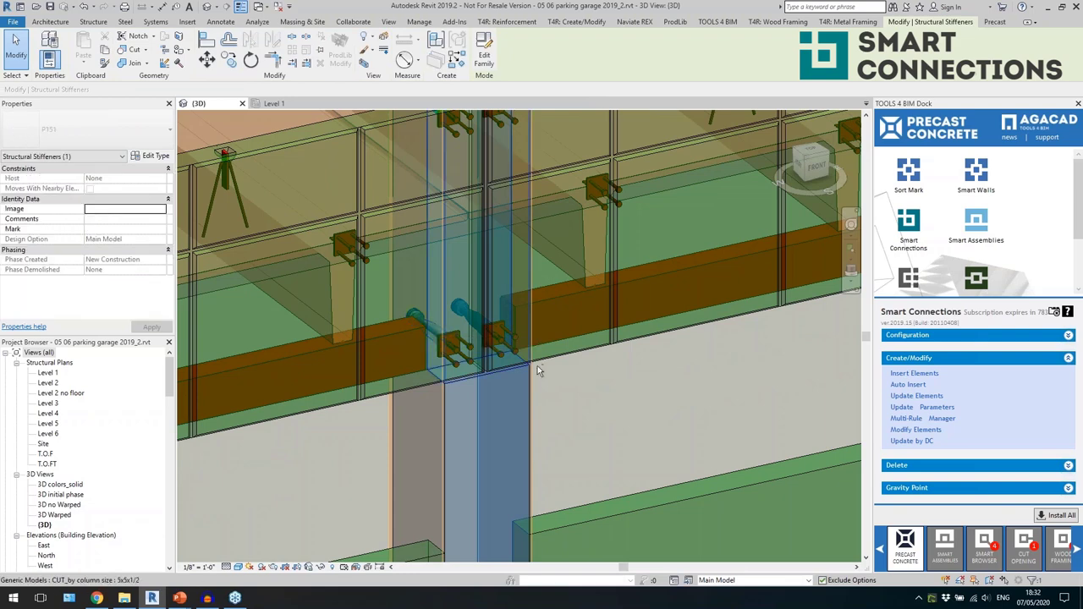
pyautogui.keyDown('shift'); pyautogui.moveTo(537, 366); pyautogui.dragTo(518, 395, button='middle'); pyautogui.keyUp('shift')
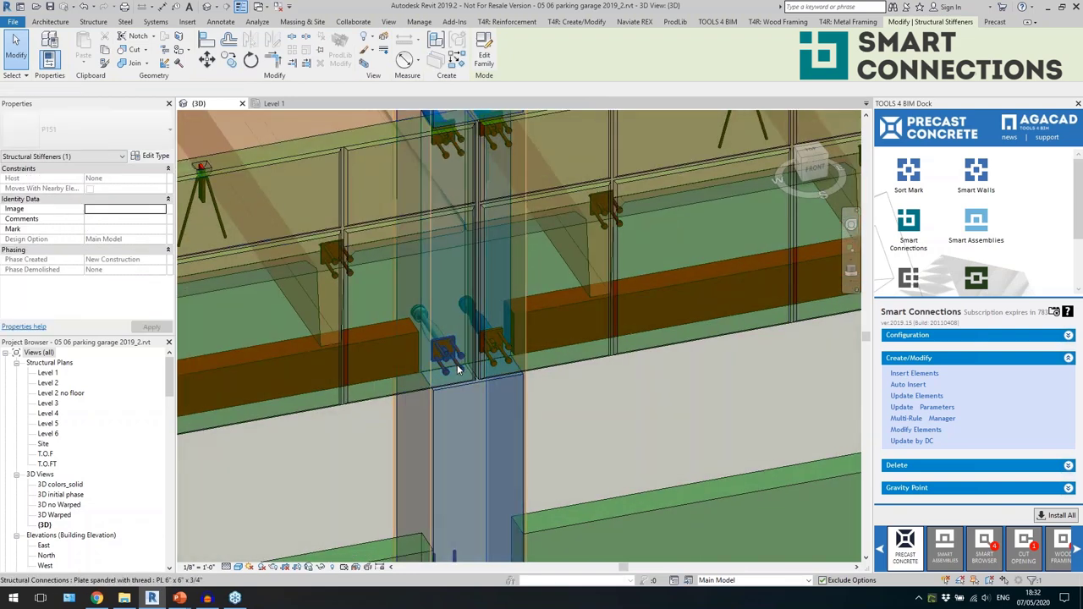
pyautogui.click(458, 370)
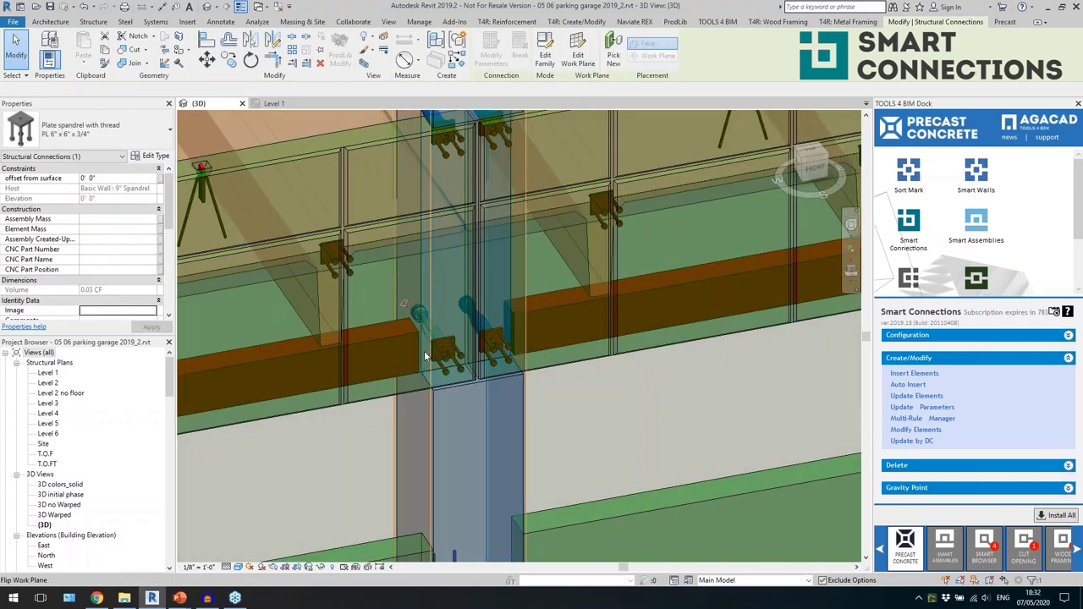
pyautogui.click(423, 320)
pyautogui.keyDown('shift'); pyautogui.moveTo(474, 321); pyautogui.dragTo(563, 316, button='middle'); pyautogui.keyUp('shift')
pyautogui.scroll(-3, 564, 317)
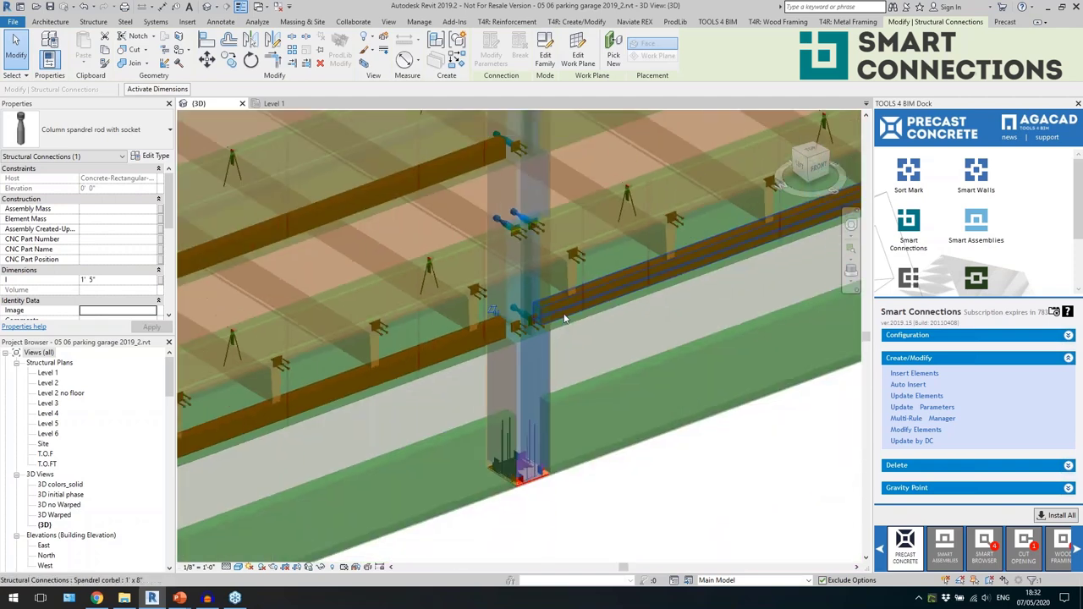
pyautogui.press('Escape')
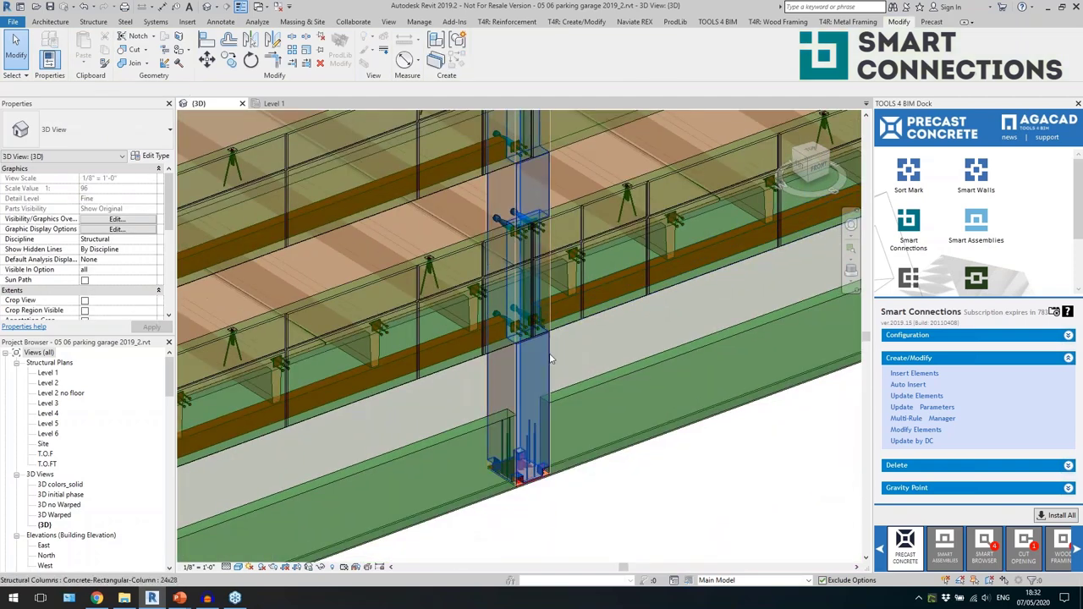
# Temporarily isolate a 24x28 facade column to examine its shape, including the recesses at the spandrels, and restore the full model view.
pyautogui.click(549, 362)
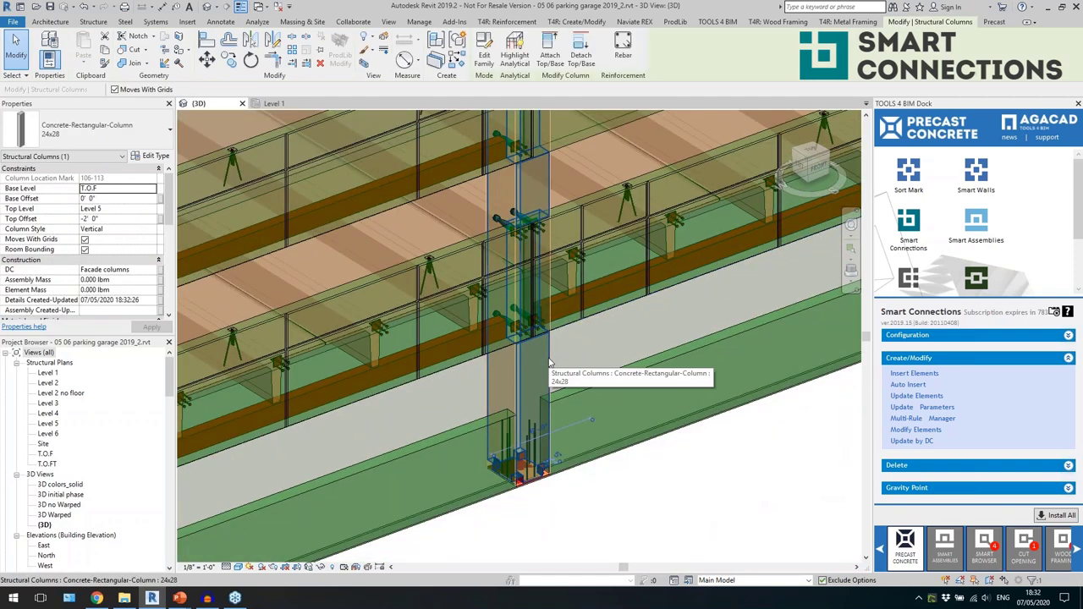
pyautogui.press('h')
pyautogui.press('i')
pyautogui.scroll(-3, 576, 411)
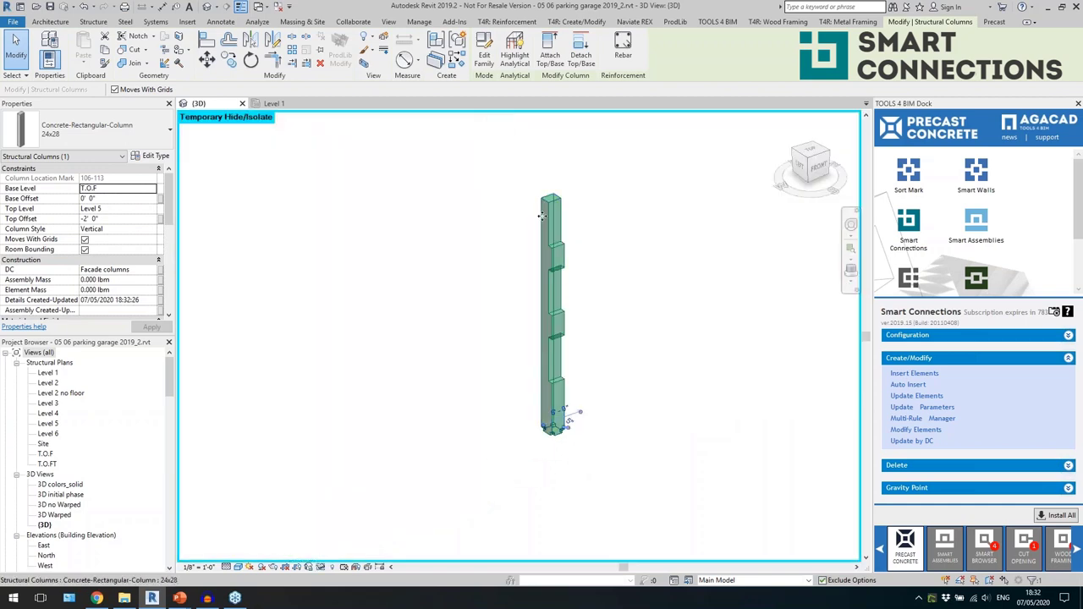
pyautogui.scroll(3, 576, 419)
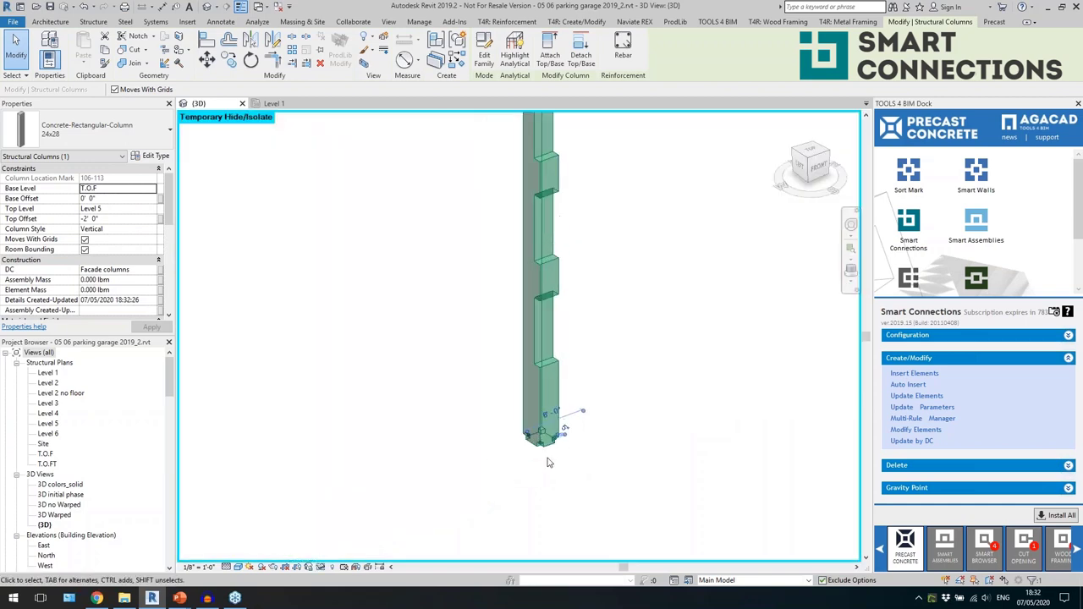
pyautogui.click(321, 567)
pyautogui.click(347, 554)
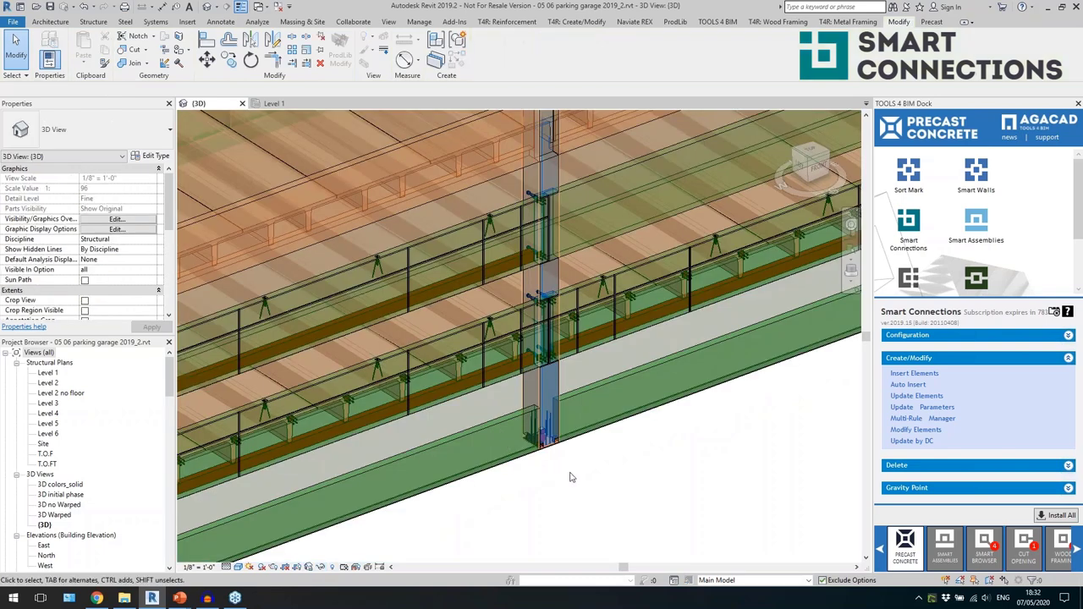
# Examine the CUT_by column size void on the facade column and the surrounding spandrel connections.
pyautogui.scroll(3, 584, 432)
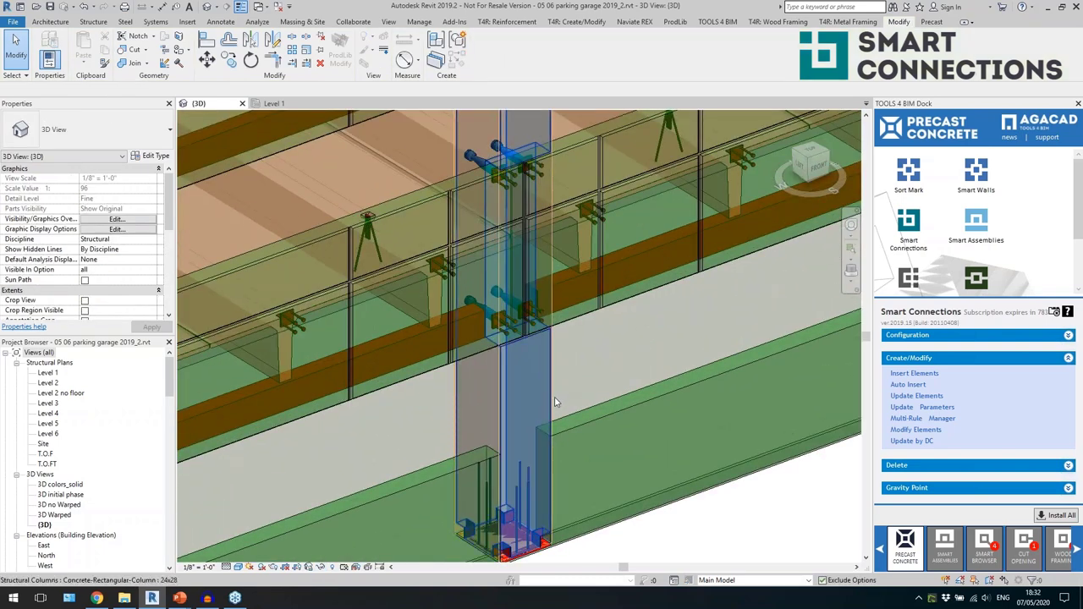
pyautogui.click(558, 400)
pyautogui.keyDown('shift'); pyautogui.moveTo(558, 400); pyautogui.dragTo(526, 380, button='middle'); pyautogui.keyUp('shift')
pyautogui.scroll(-5, 532, 461)
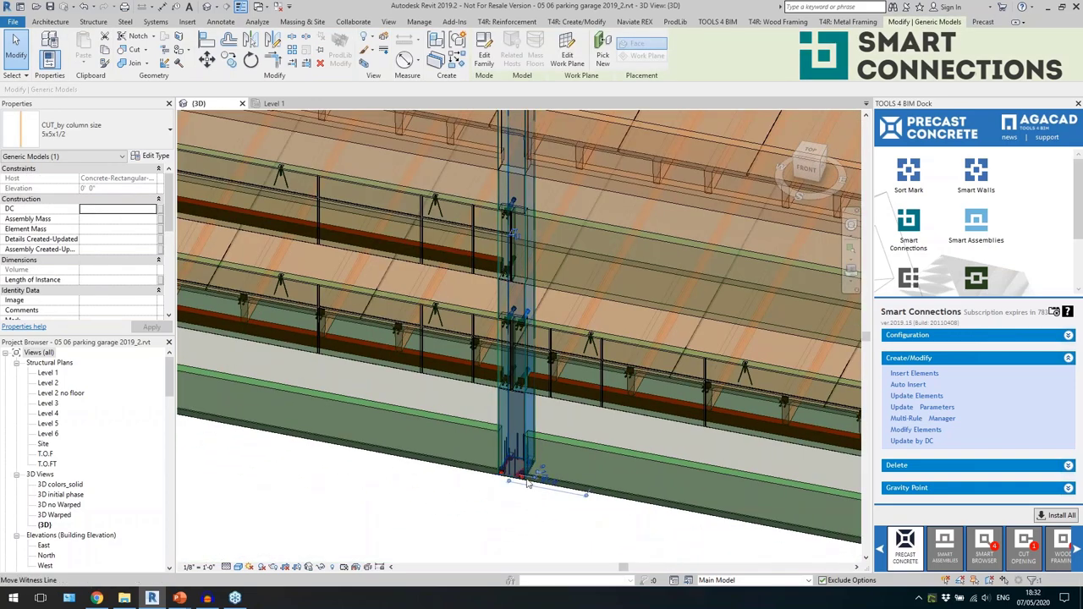
pyautogui.keyDown('shift'); pyautogui.moveTo(477, 503); pyautogui.dragTo(475, 492, button='middle'); pyautogui.keyUp('shift')
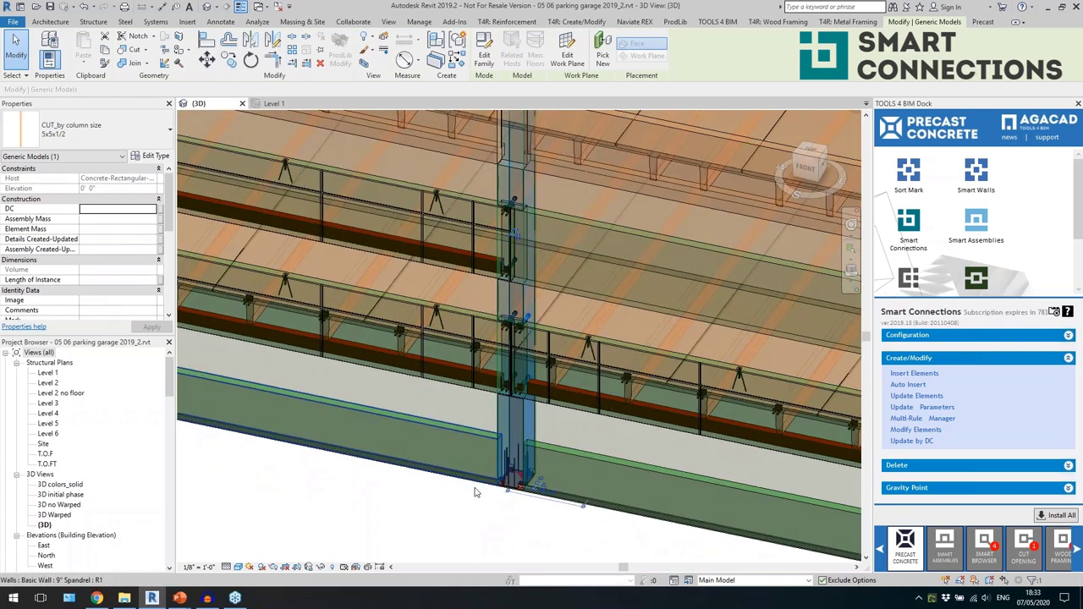
pyautogui.scroll(2, 518, 526)
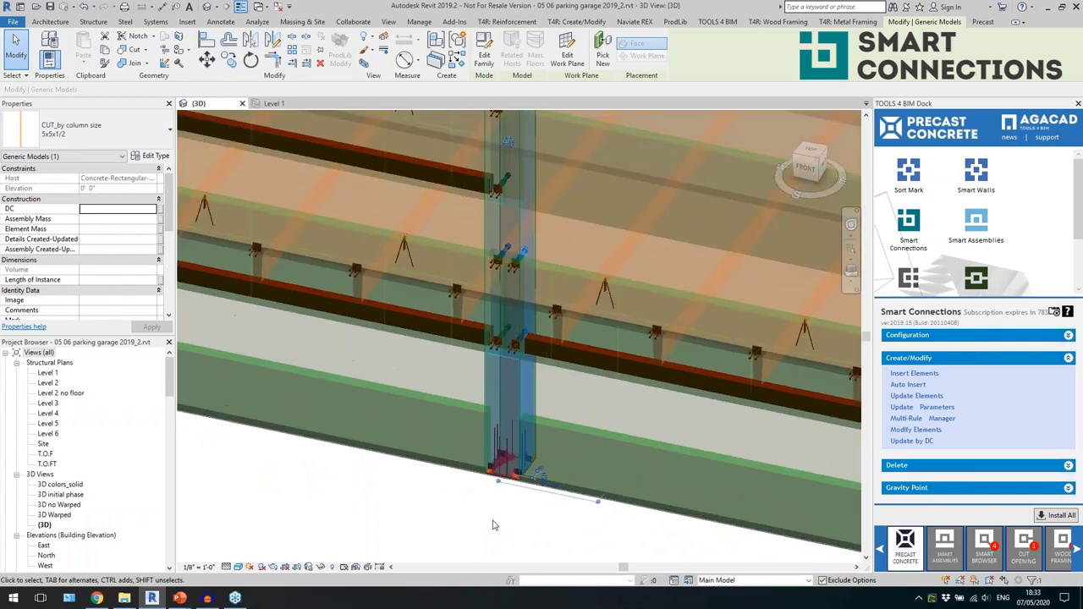
pyautogui.scroll(4, 507, 304)
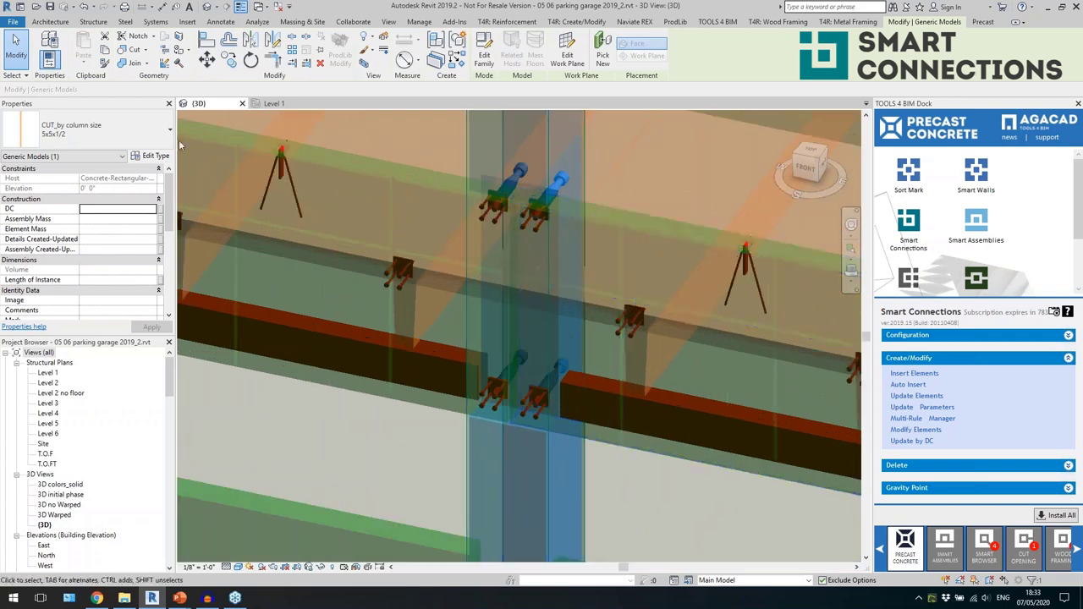
# Cut the 12' DT slab beside the facade column with the column's CUT_by column size void.
pyautogui.click(133, 51)
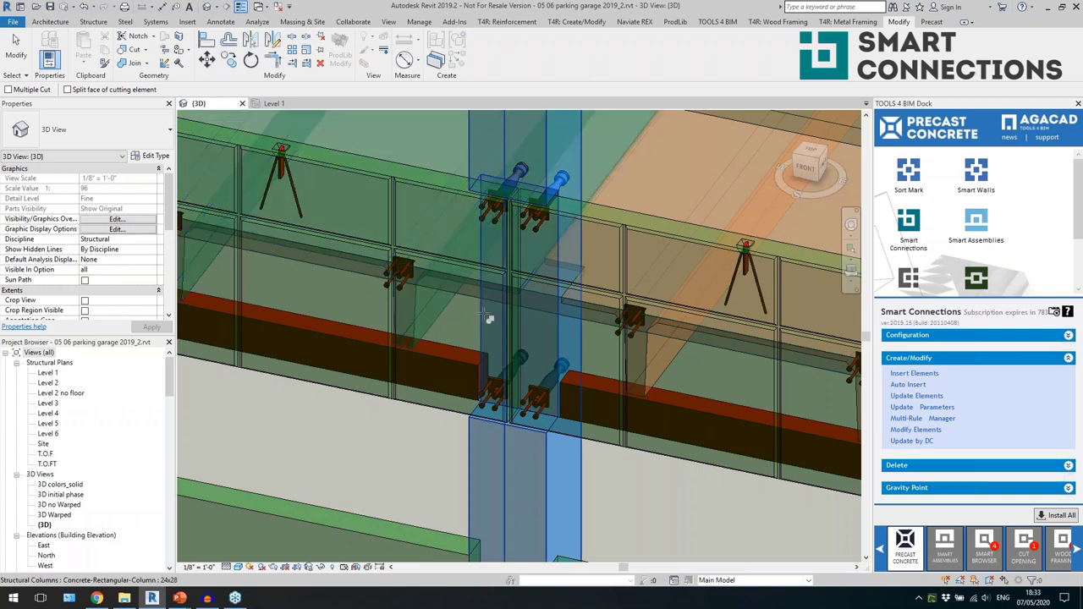
pyautogui.click(468, 434)
pyautogui.press('Escape')
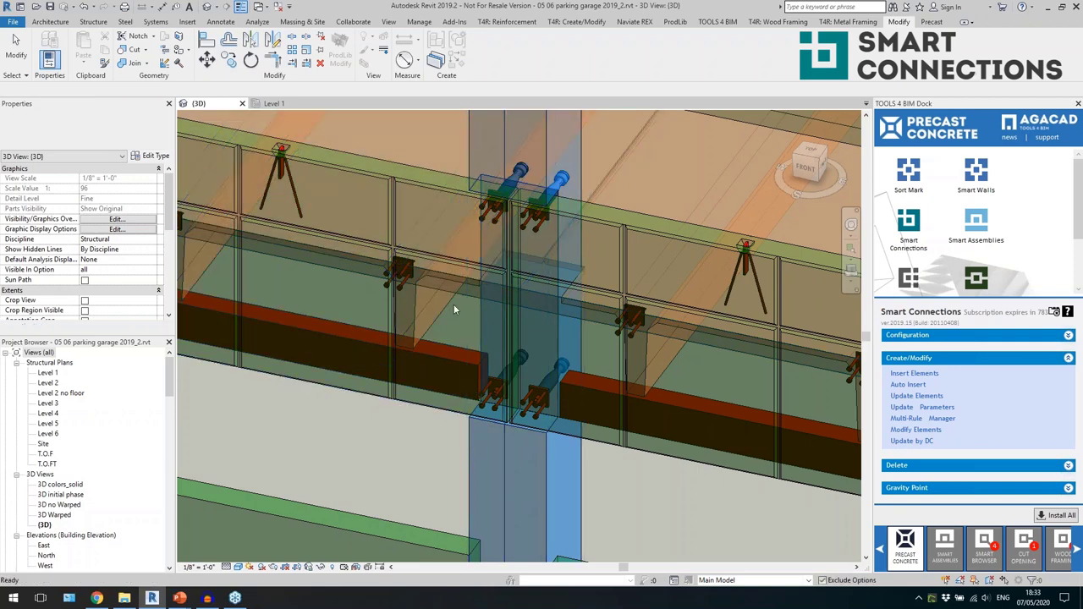
# Open the Level 2 structural plan and examine the DT slab edge and the CUT_by column size void around the facade column.
pyautogui.click(457, 278)
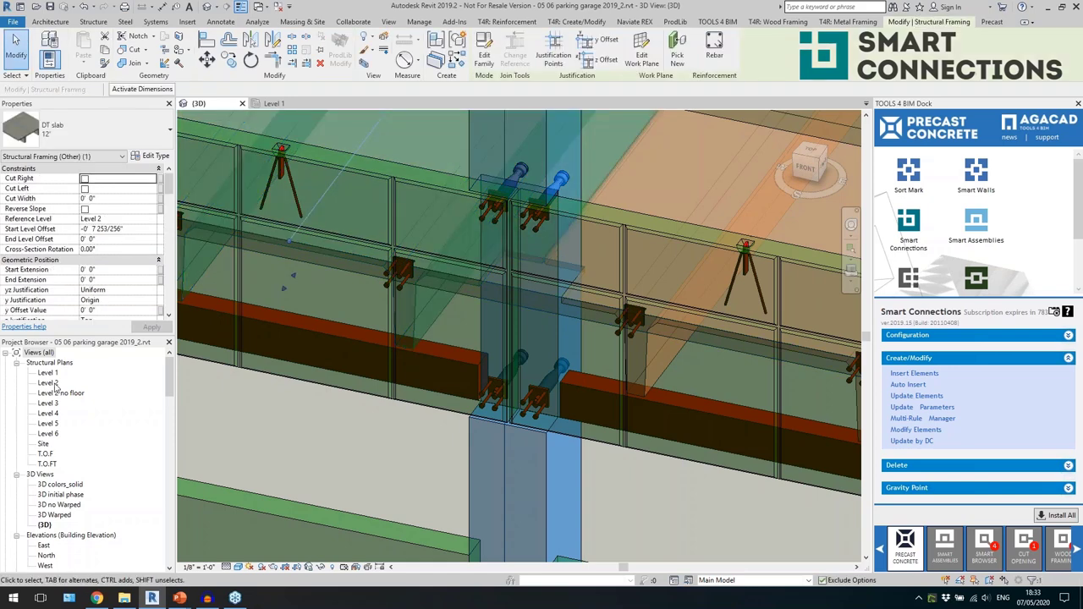
pyautogui.doubleClick(48, 382)
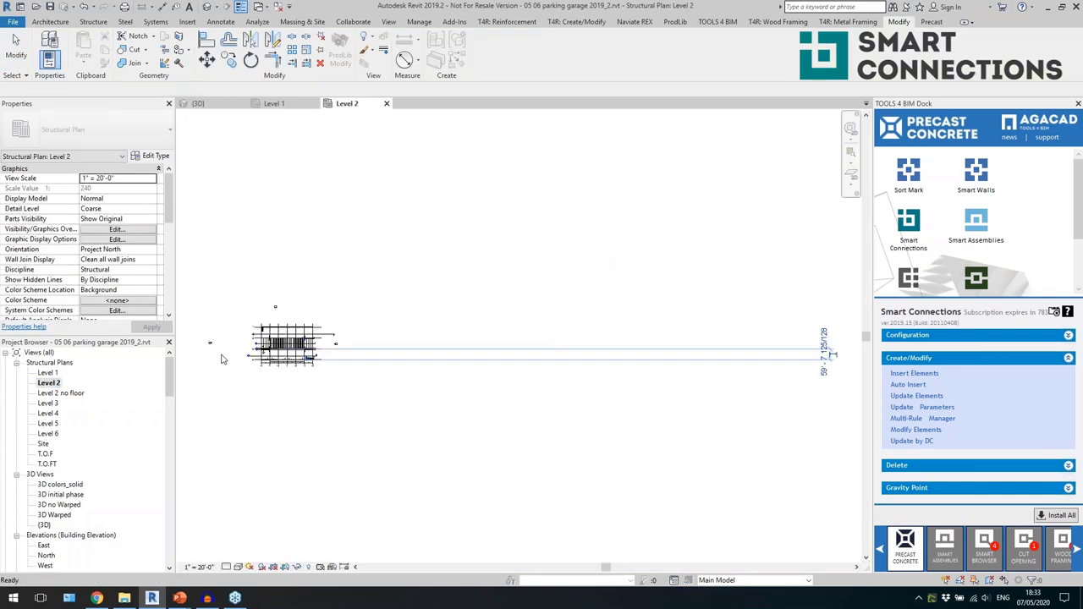
pyautogui.scroll(13, 455, 310)
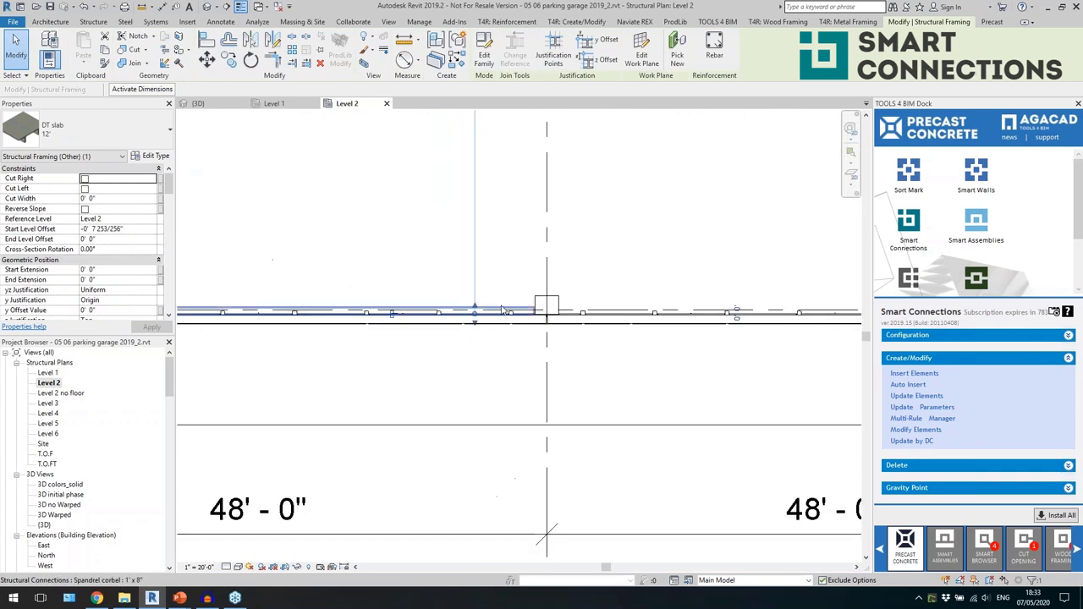
pyautogui.press('Escape')
pyautogui.click(572, 317)
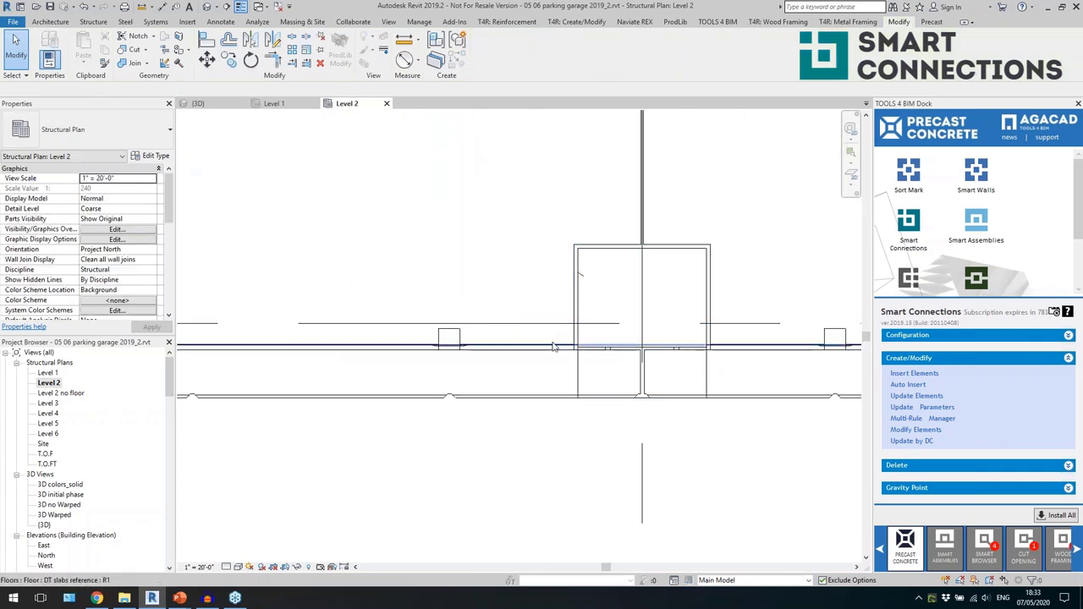
pyautogui.click(572, 343)
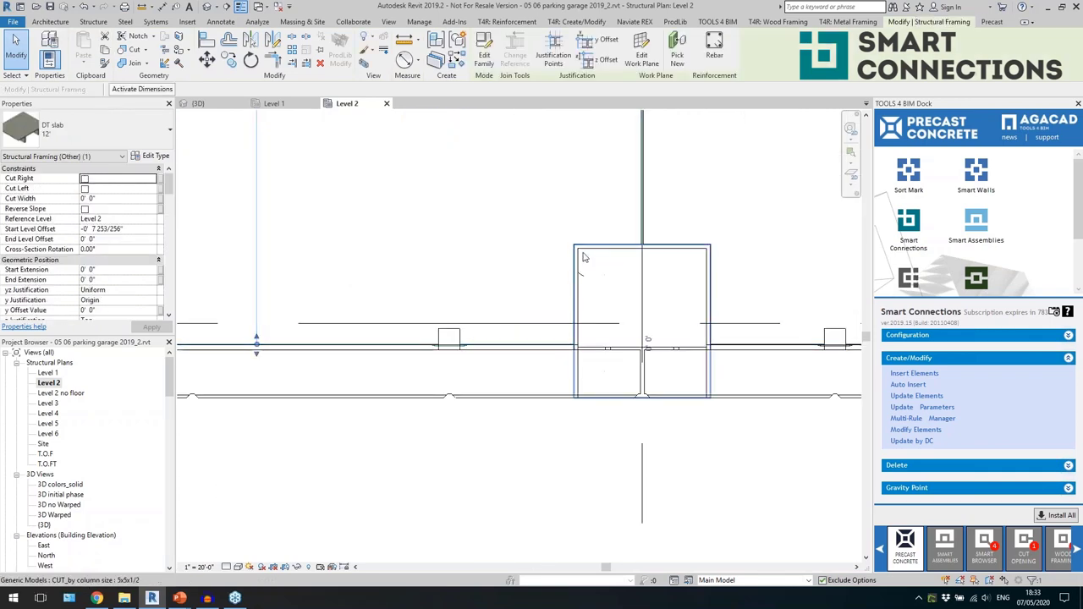
pyautogui.click(580, 303)
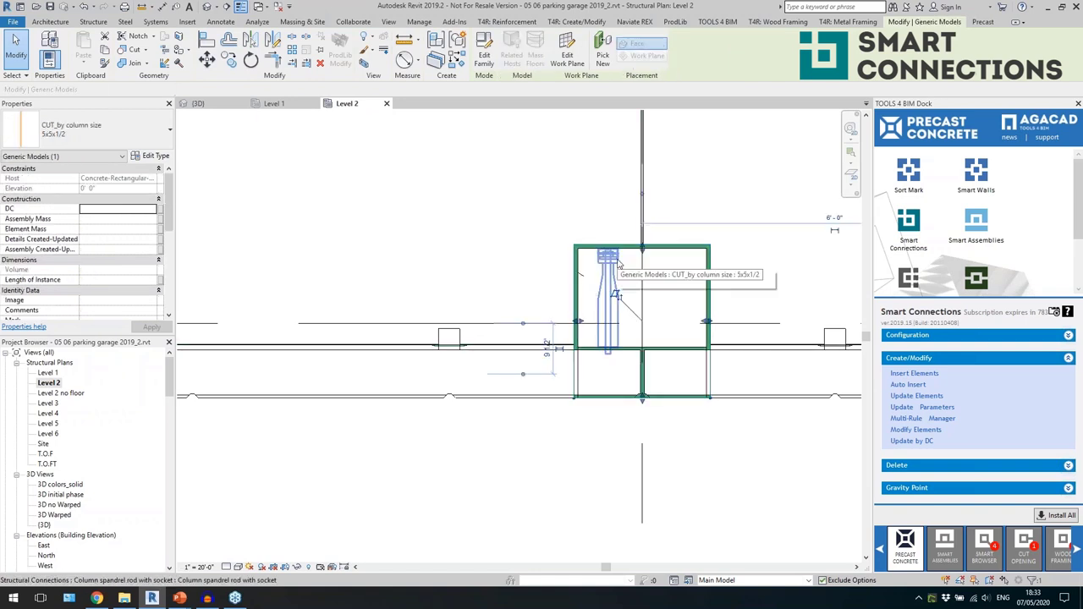
# Examine the CUT_by column size void's #b and #h model properties and the dimension parameters of its 5x5x1/2 type.
pyautogui.scroll(-5, 122, 267)
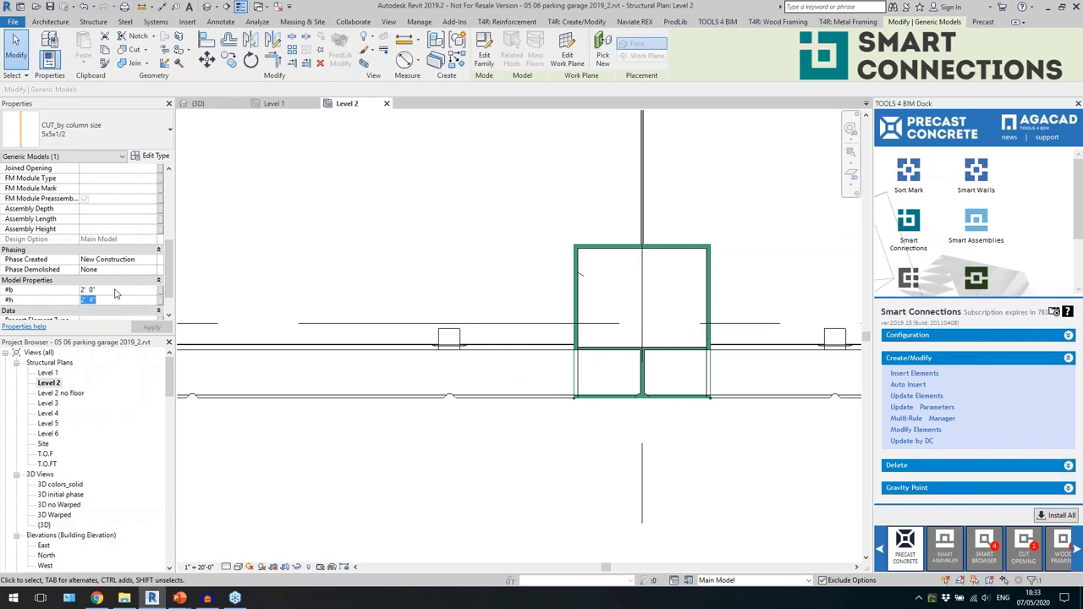
pyautogui.click(148, 135)
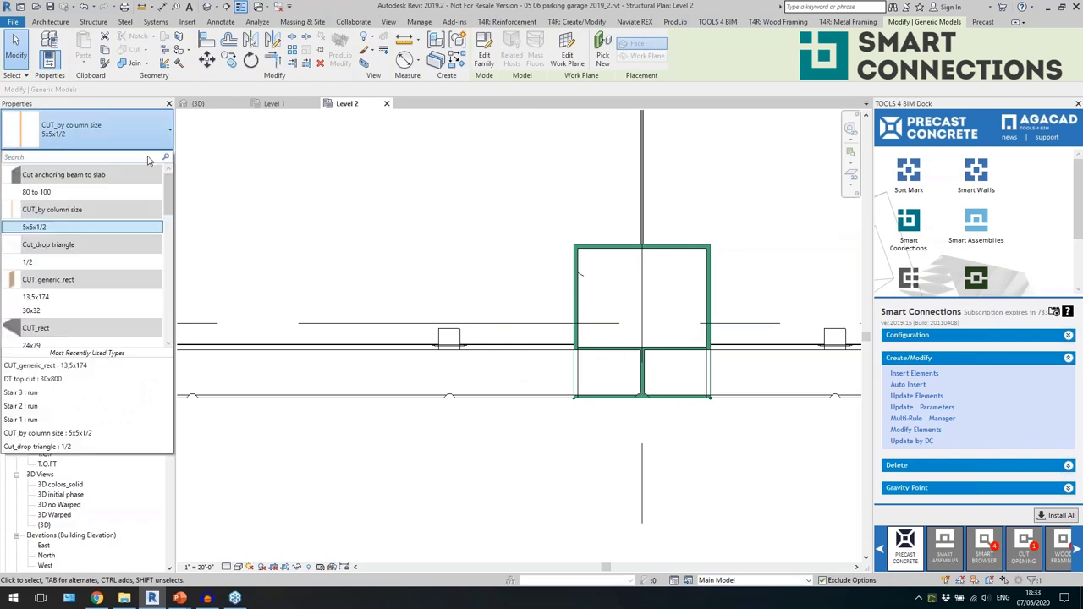
pyautogui.press('Escape')
pyautogui.click(153, 156)
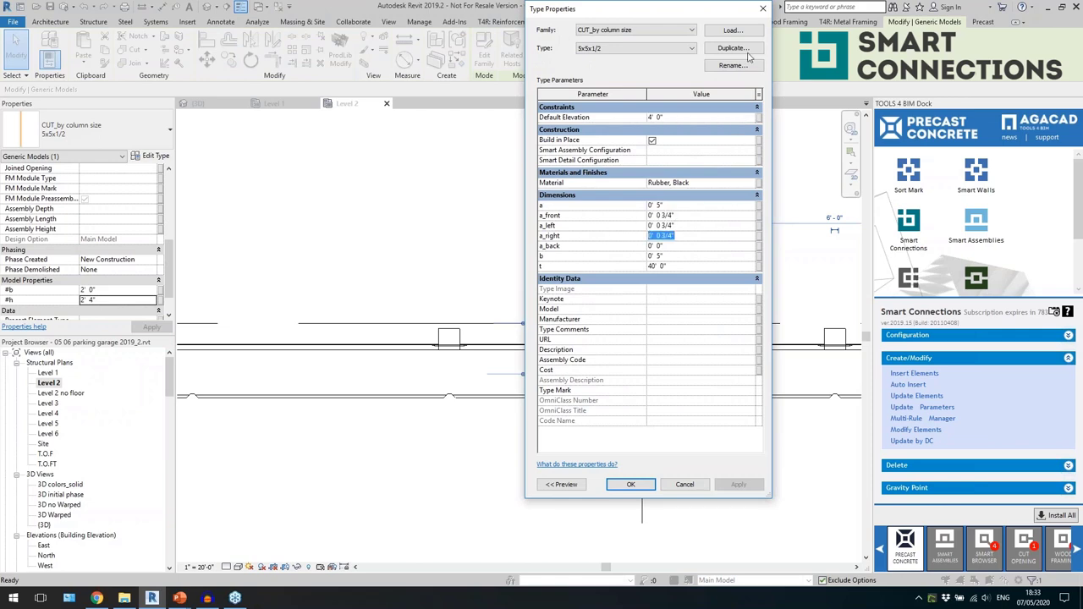
pyautogui.click(761, 12)
pyautogui.click(650, 459)
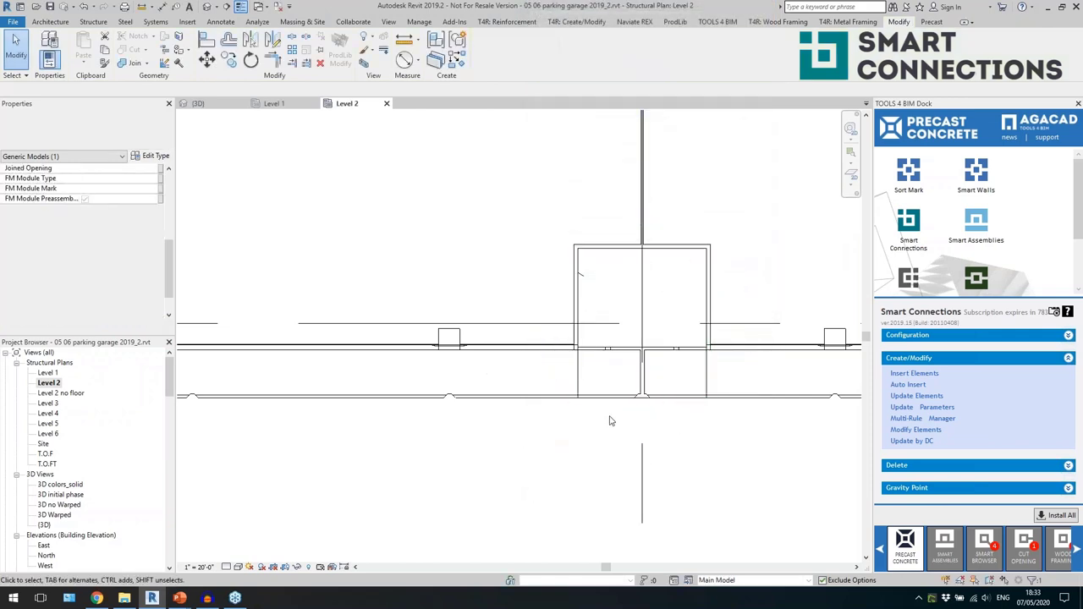
# Open the Level 1 structural plan at the free end of the interior wall that crosses the DT slab support line.
pyautogui.scroll(-7, 612, 420)
pyautogui.scroll(-3, 605, 430)
pyautogui.scroll(4, 467, 275)
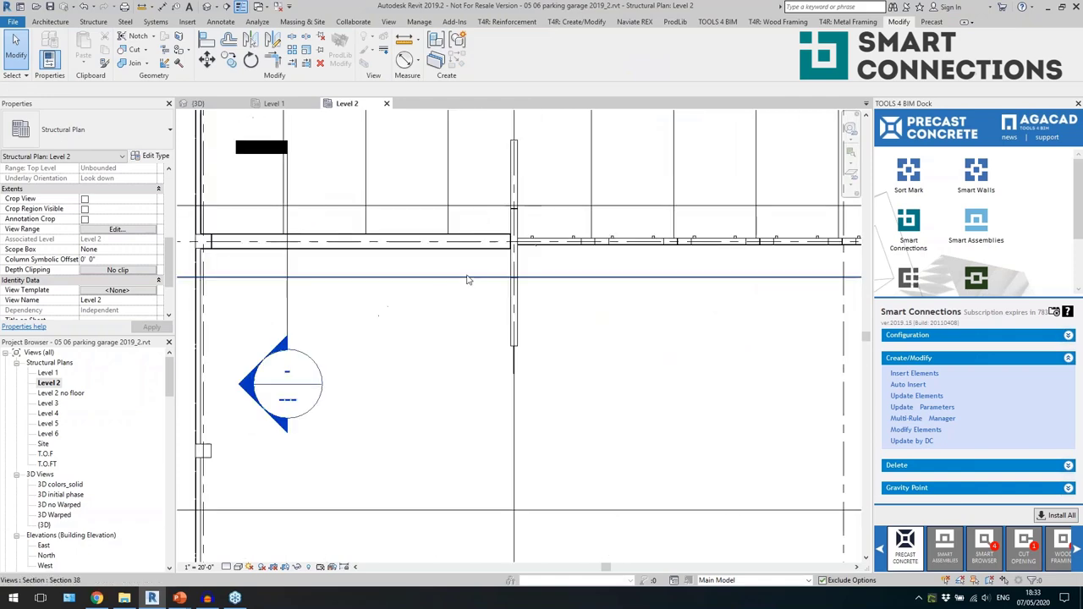
pyautogui.doubleClick(47, 373)
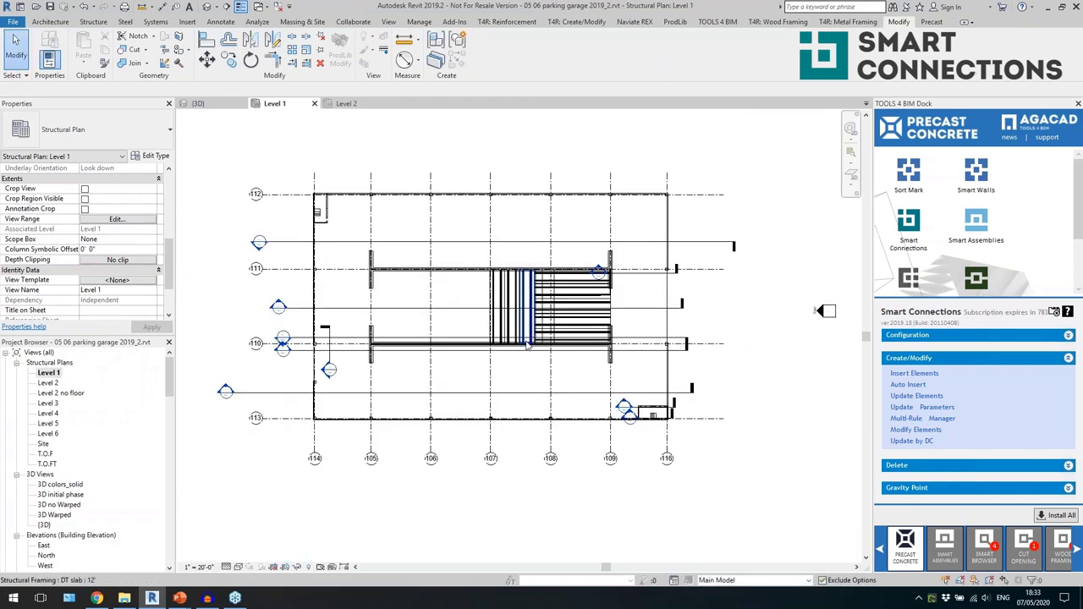
pyautogui.scroll(5, 419, 366)
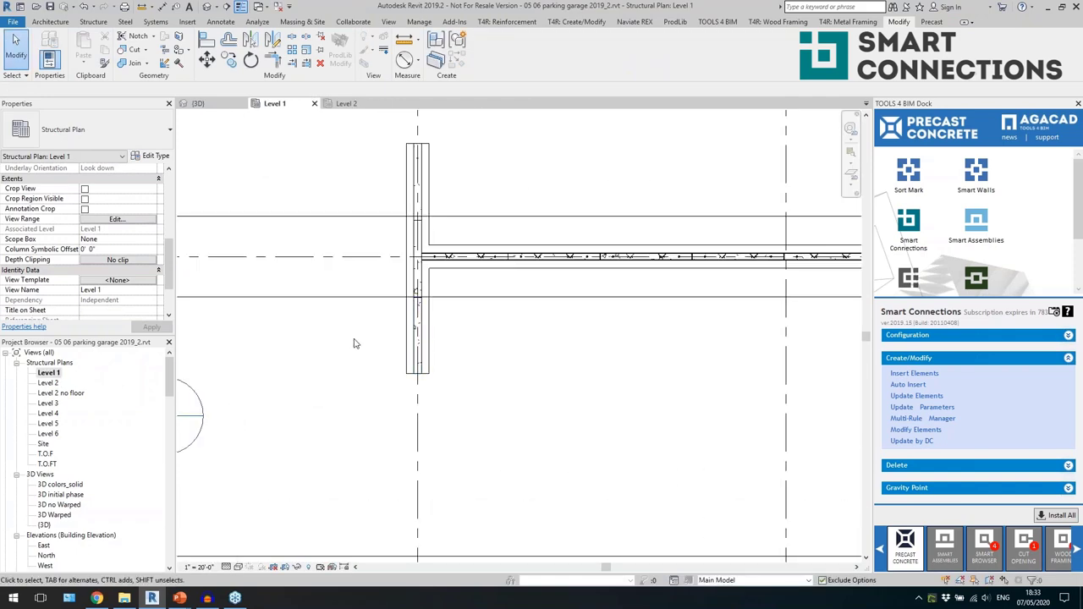
pyautogui.scroll(3, 355, 343)
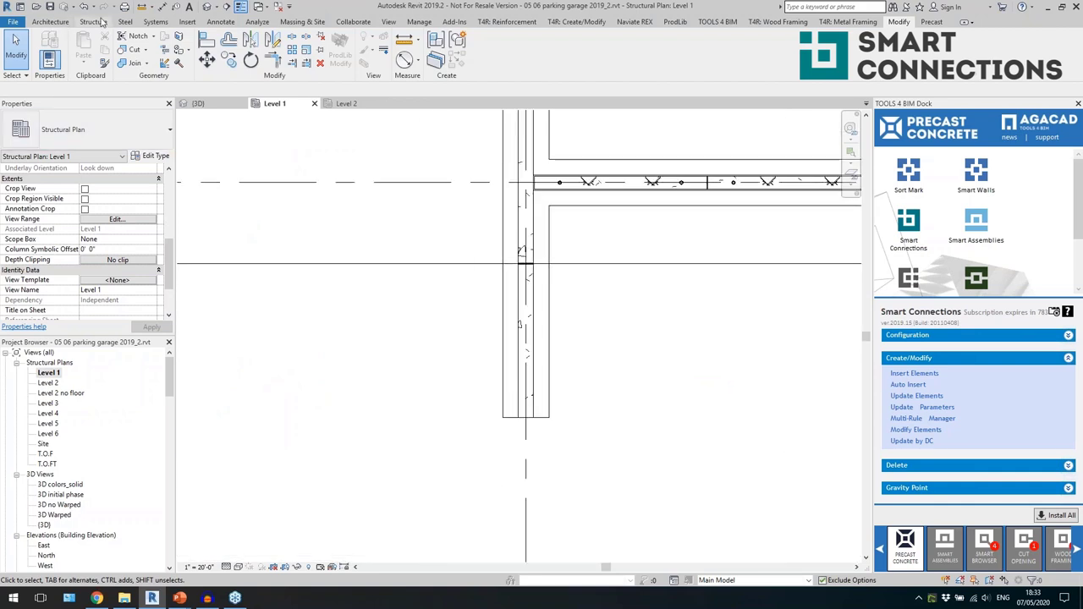
# Place a CUT_generic_rect 13,5x174 void component along the interior wall, with its end at the wall's free end.
pyautogui.press('Escape')
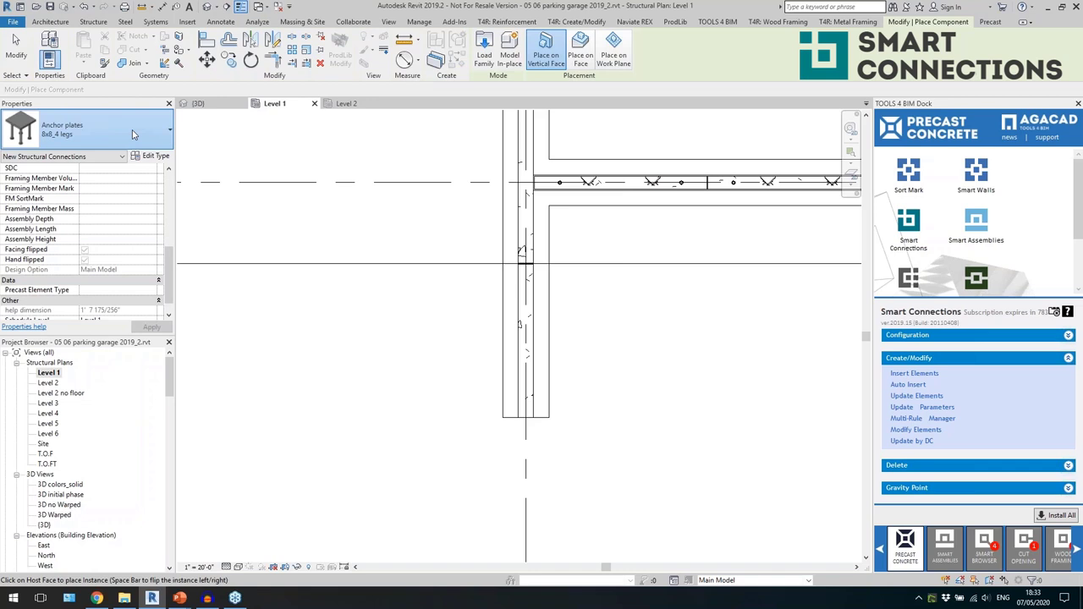
pyautogui.click(132, 134)
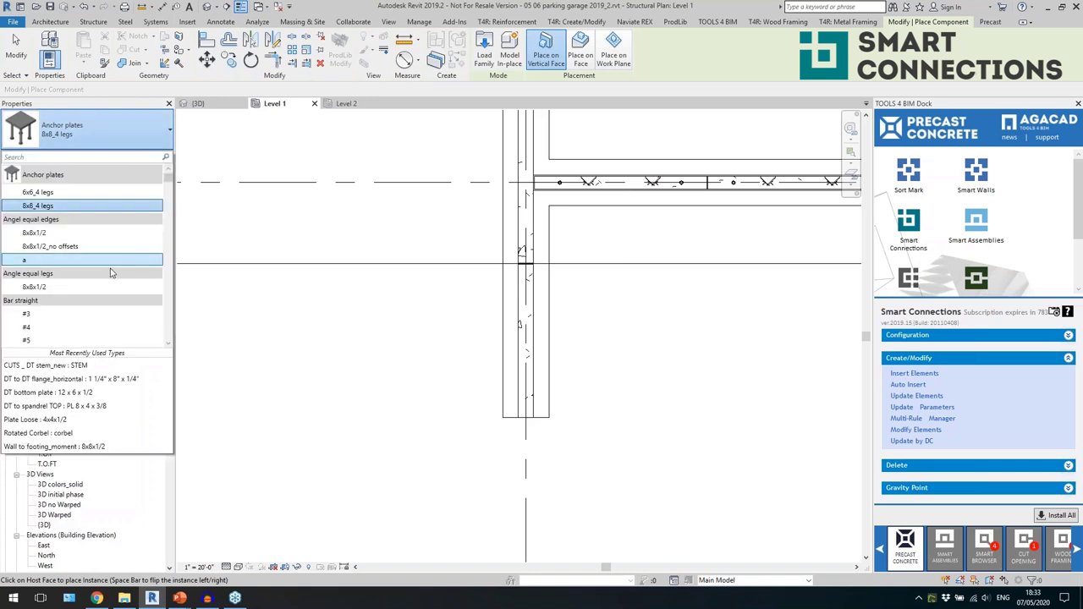
pyautogui.write('cut')
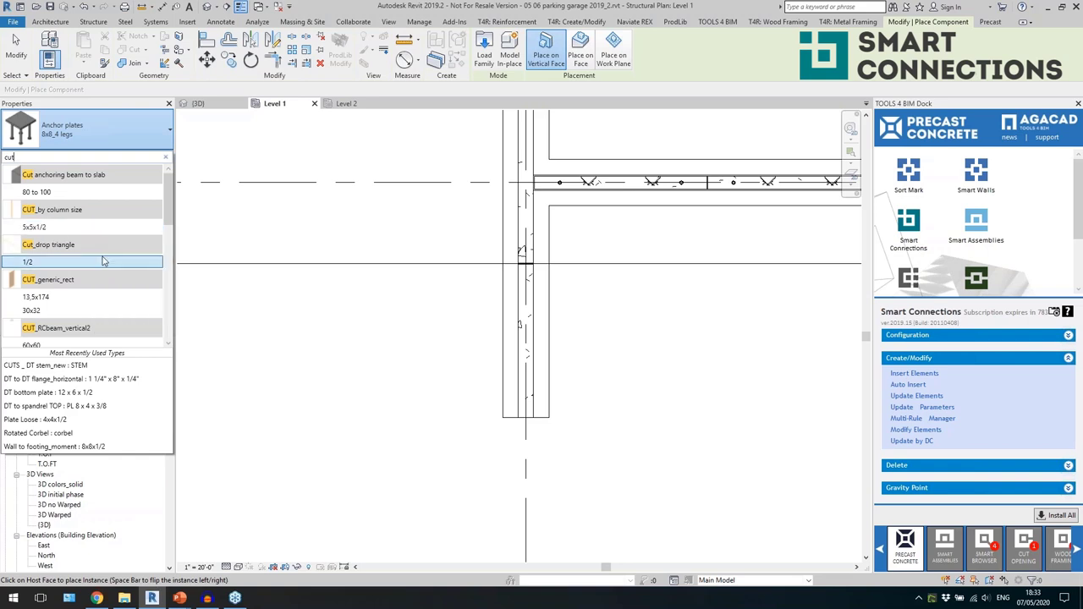
pyautogui.click(105, 296)
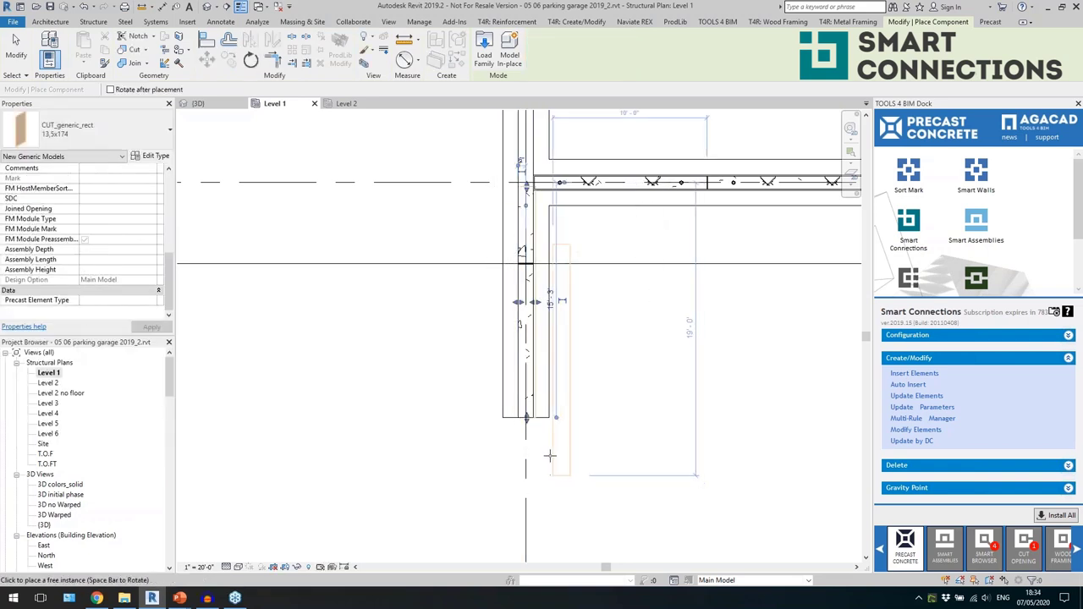
pyautogui.press('Escape')
pyautogui.press('Escape')
pyautogui.scroll(5, 537, 415)
pyautogui.click(536, 412)
pyautogui.click(536, 416)
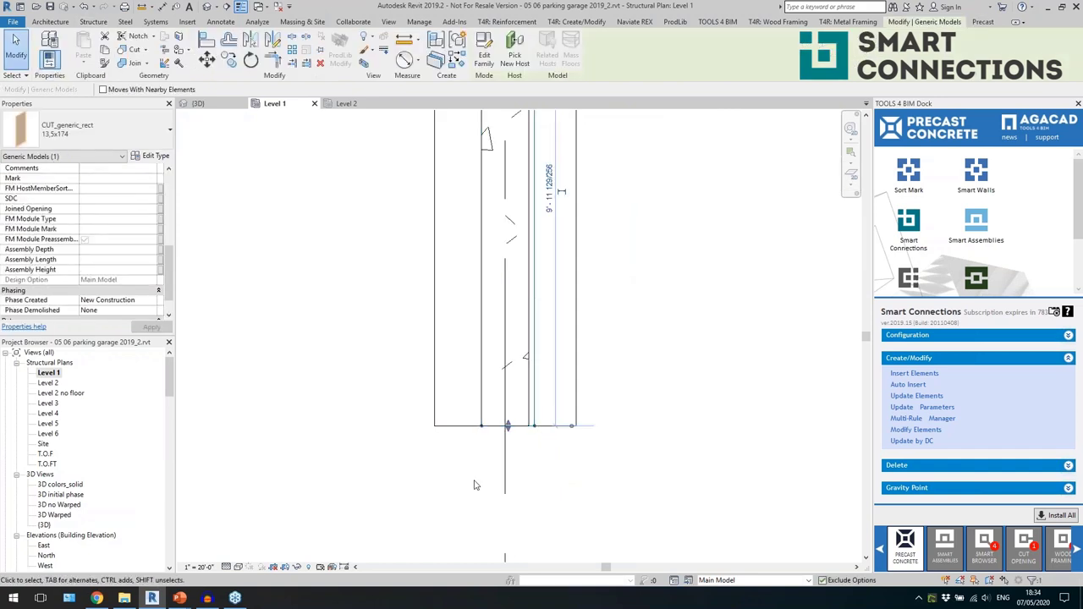
# Move the CUT_generic_rect void sideways so that it extends beyond both faces of the interior wall.
pyautogui.scroll(-3, 474, 481)
pyautogui.scroll(2, 544, 453)
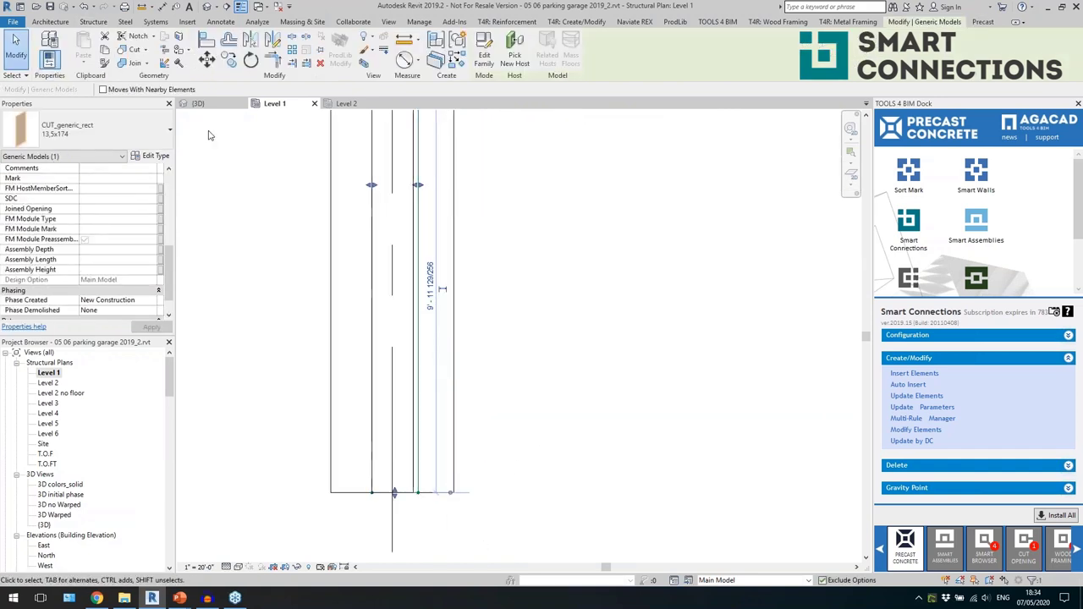
pyautogui.click(206, 59)
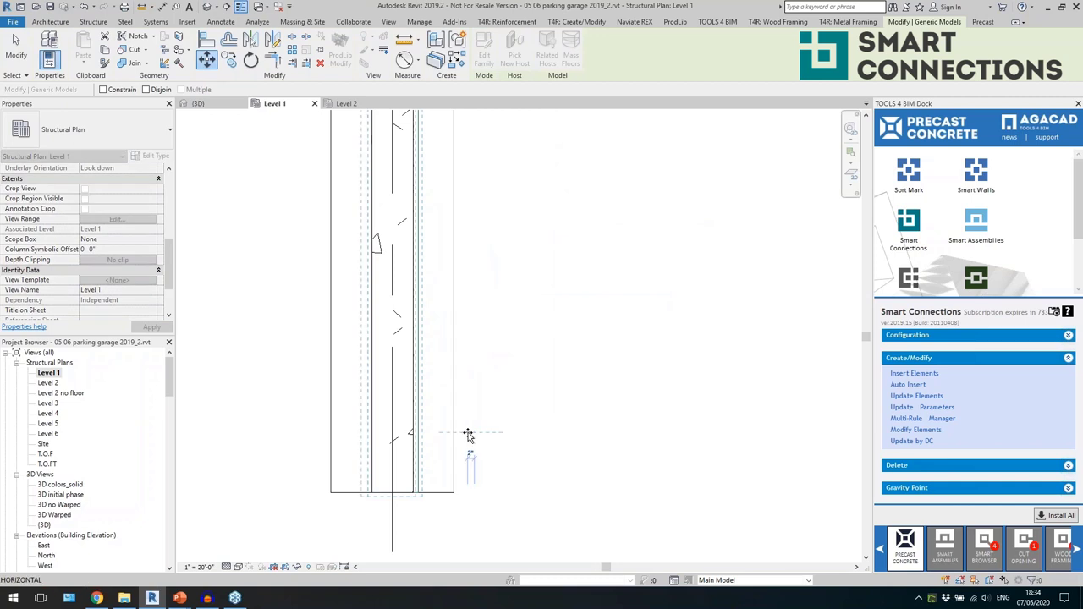
pyautogui.click(513, 496)
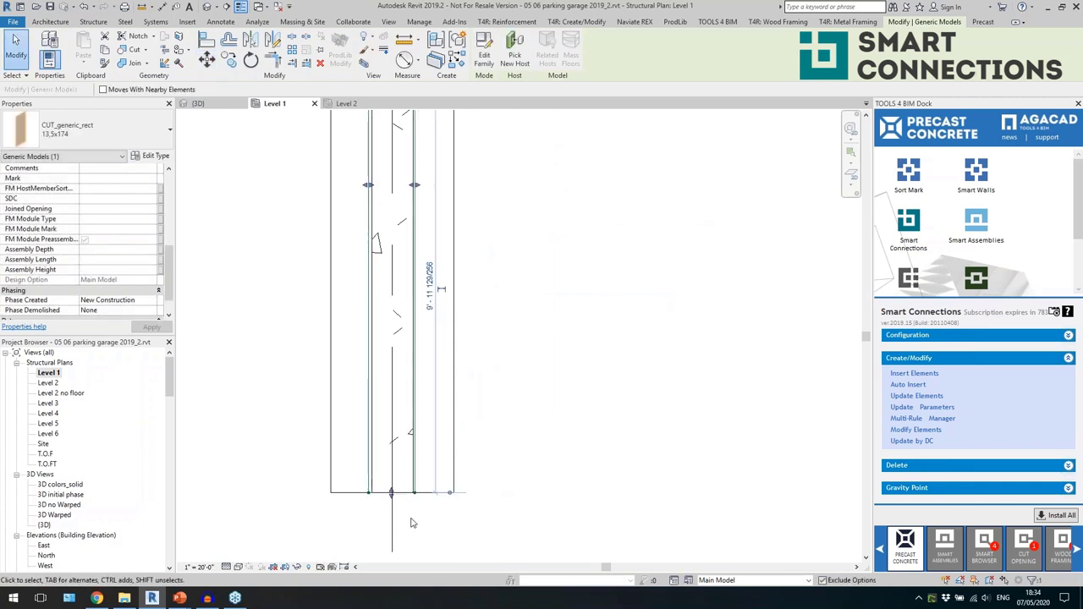
pyautogui.scroll(2, 409, 523)
pyautogui.press('Escape')
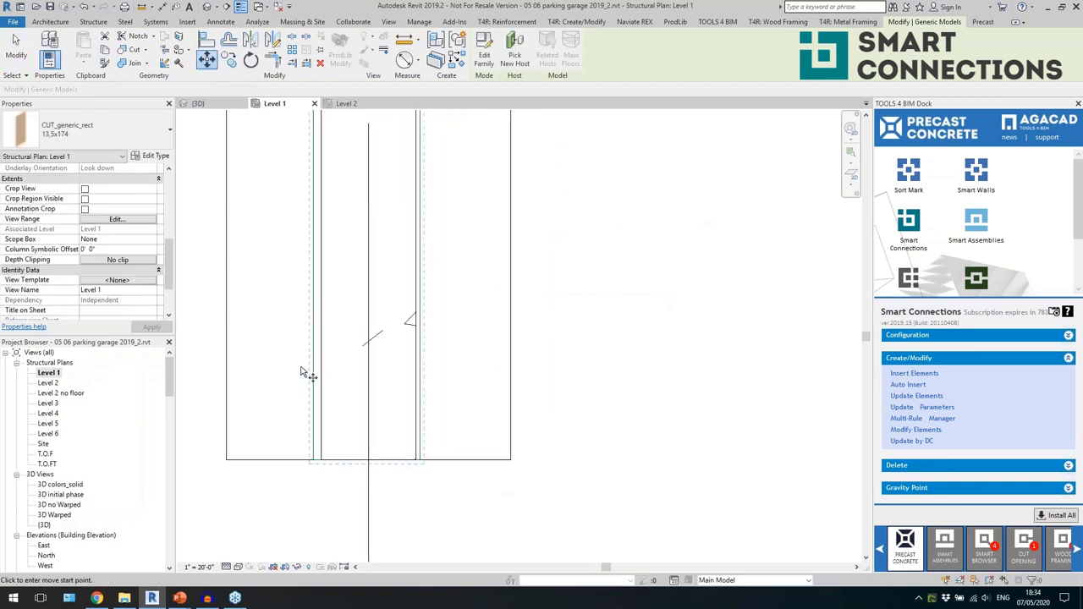
pyautogui.click(315, 411)
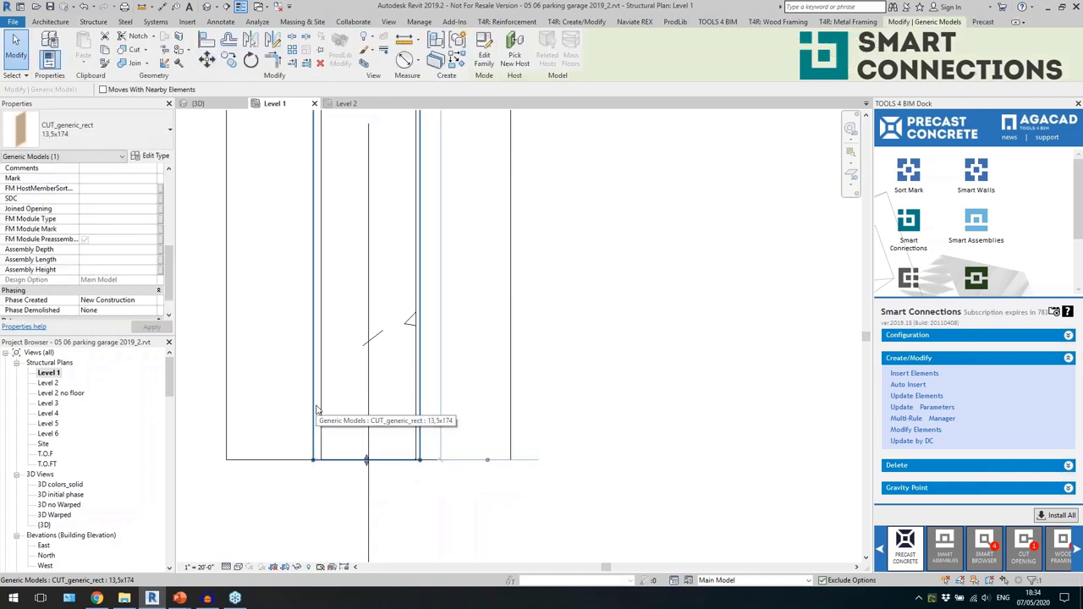
# Set the void's dimension a to 1' 2" and move the void slightly past the wall's free end.
pyautogui.scroll(-1, 100, 260)
pyautogui.scroll(6, 110, 259)
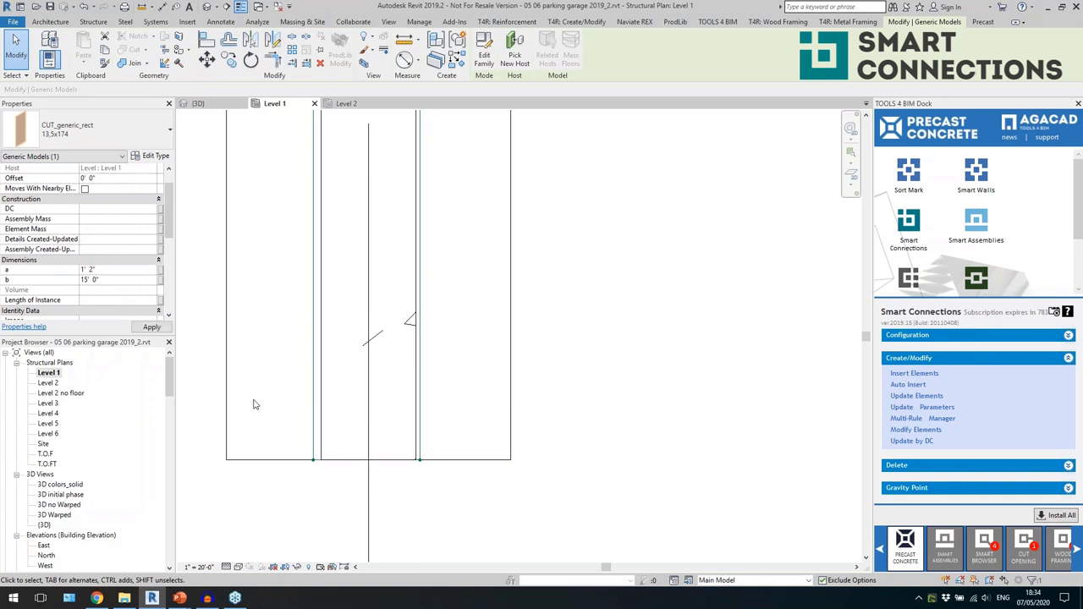
pyautogui.click(329, 450)
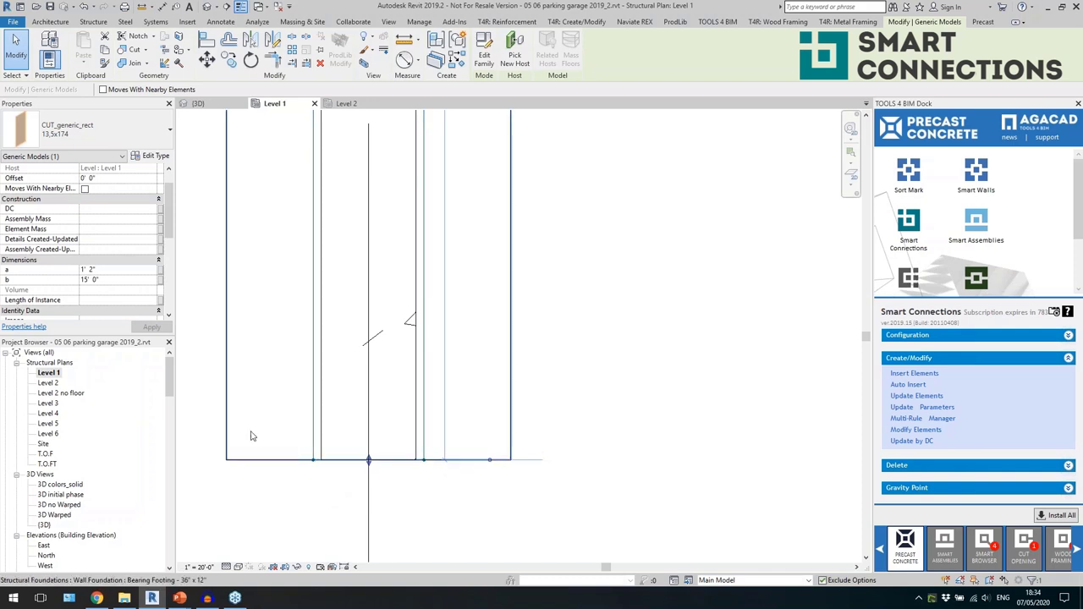
pyautogui.click(265, 274)
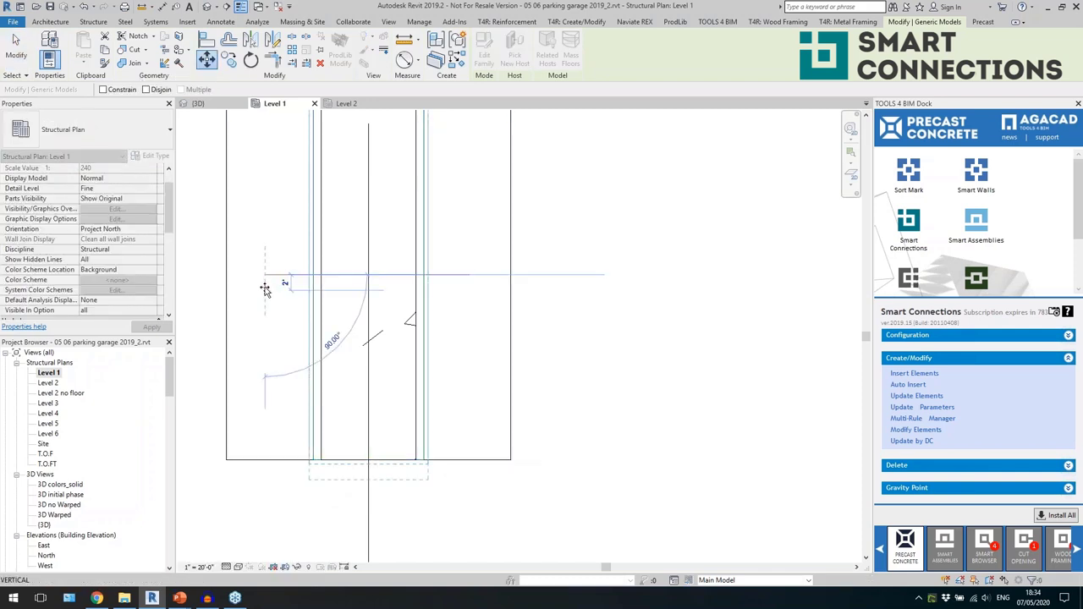
pyautogui.click(264, 286)
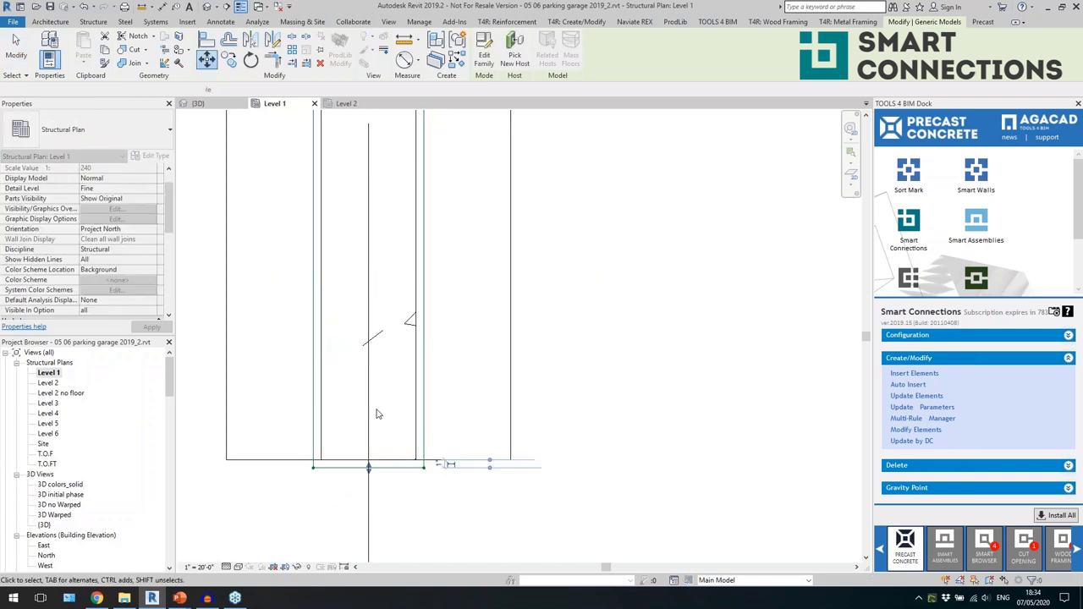
pyautogui.scroll(-3, 380, 415)
pyautogui.click(394, 446)
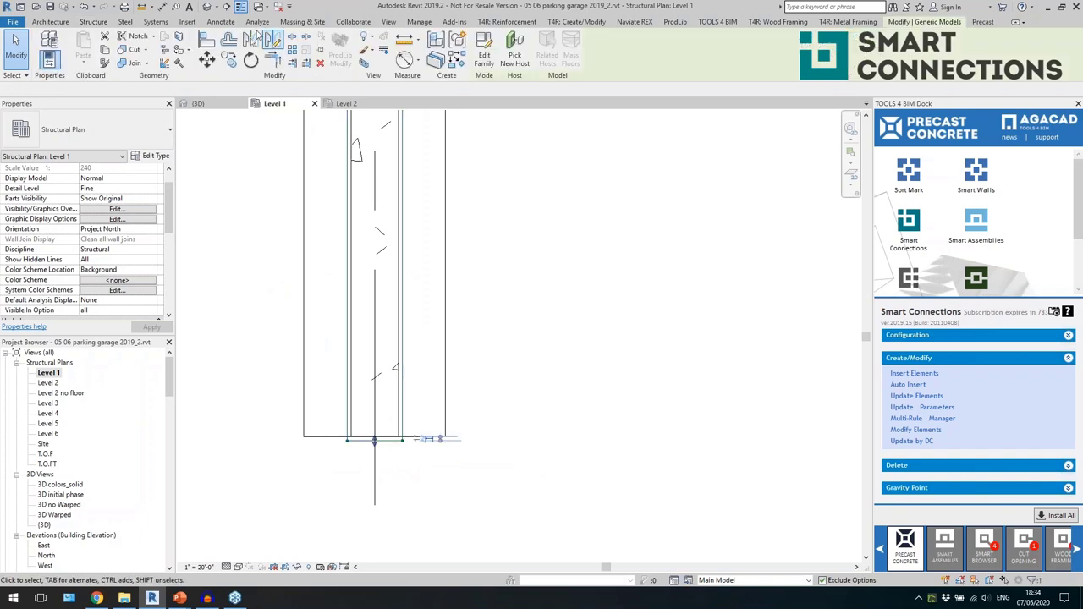
# Open the 3D view, select the CUT_generic_rect void at the interior wall, and examine its position among the DT slabs.
pyautogui.click(206, 7)
pyautogui.scroll(-5, 501, 336)
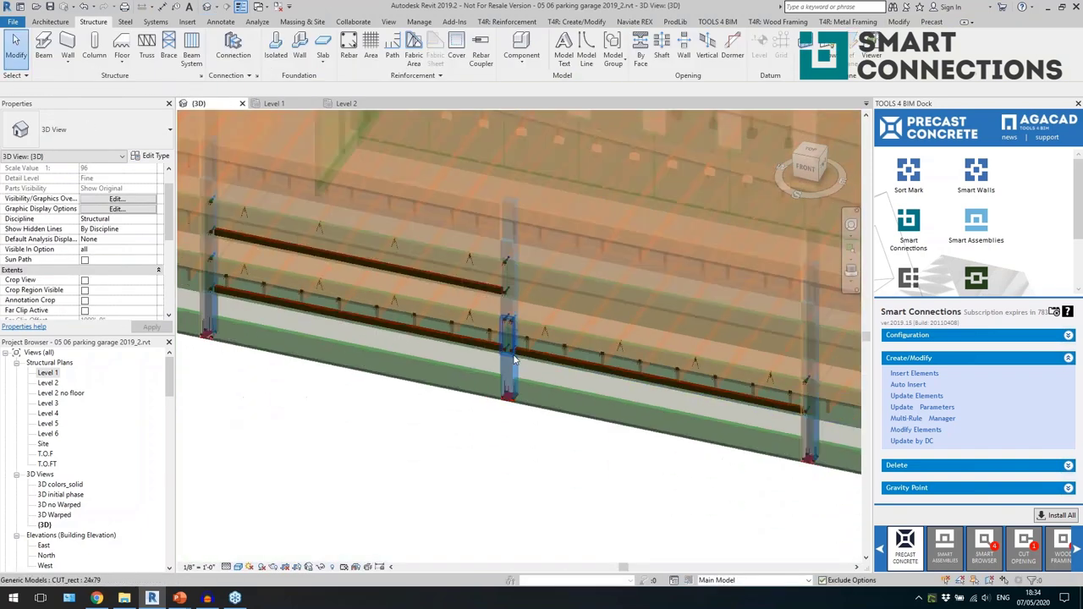
pyautogui.scroll(-3, 432, 341)
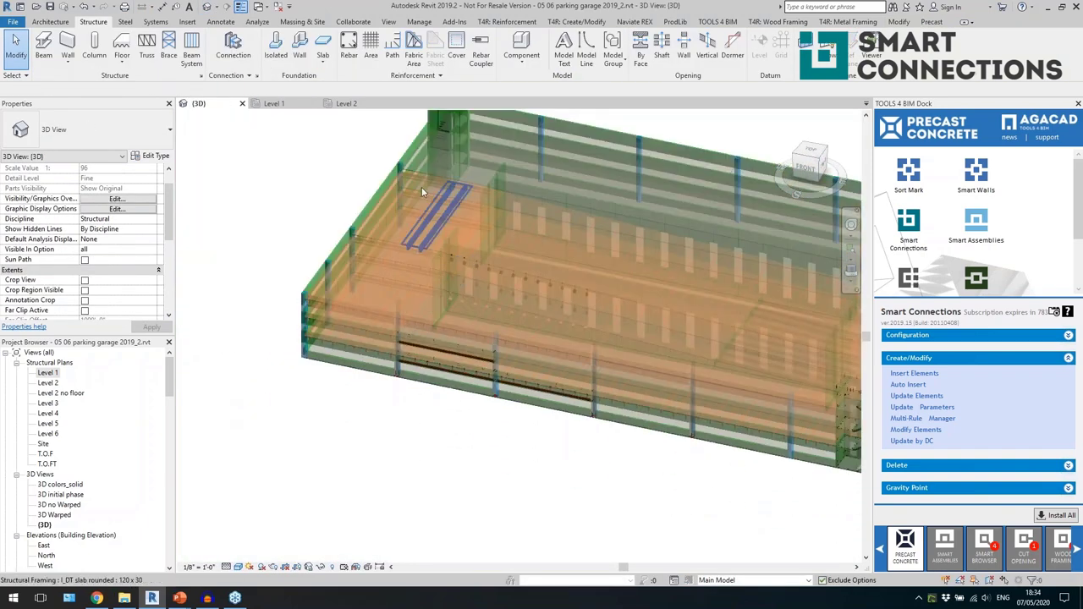
pyautogui.scroll(8, 465, 293)
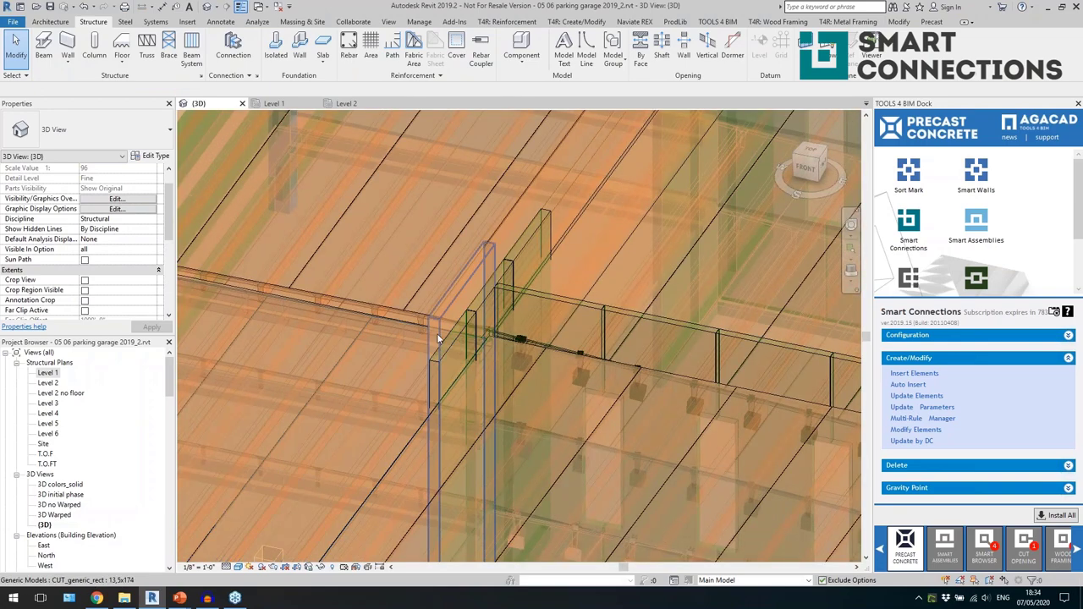
pyautogui.click(439, 339)
pyautogui.keyDown('shift'); pyautogui.moveTo(438, 338); pyautogui.dragTo(519, 392, button='middle'); pyautogui.keyUp('shift')
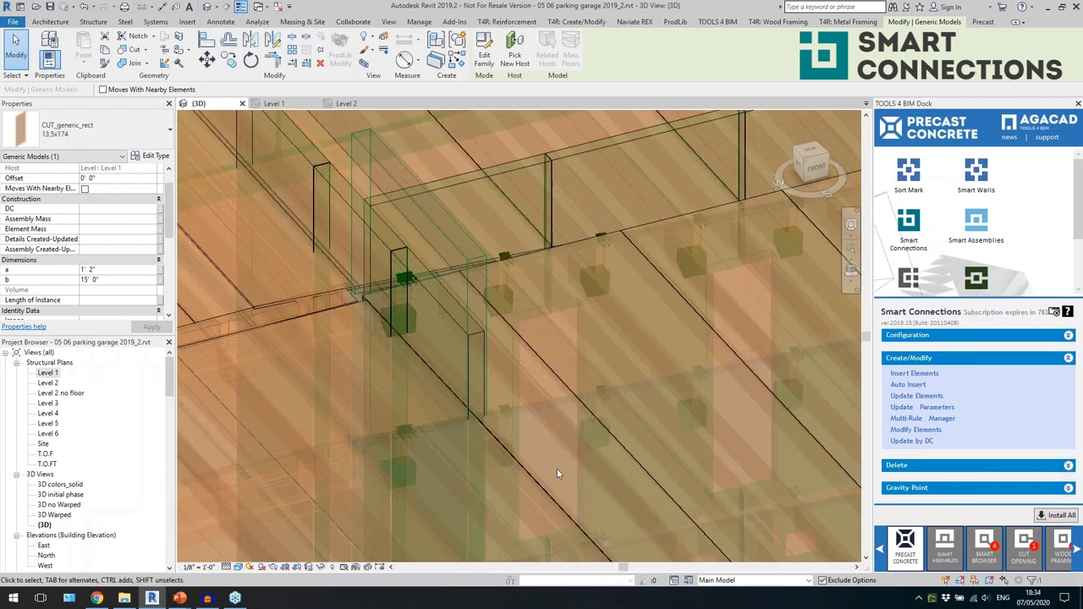
pyautogui.scroll(-5, 442, 224)
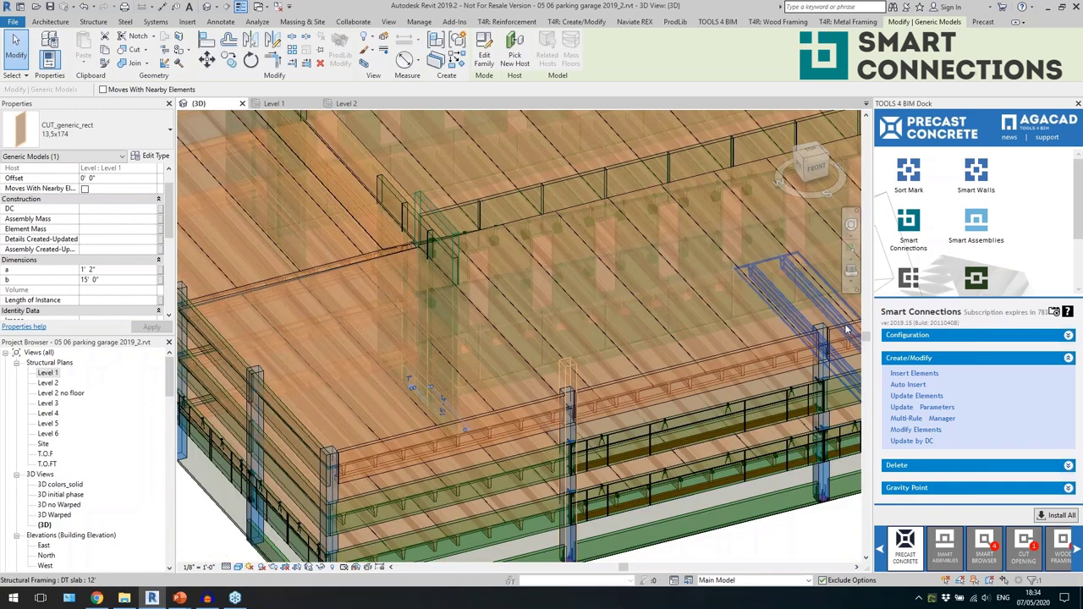
# Orient the 3D view to a floor plan and show the wall and its void from an angled view.
pyautogui.rightClick(851, 196)
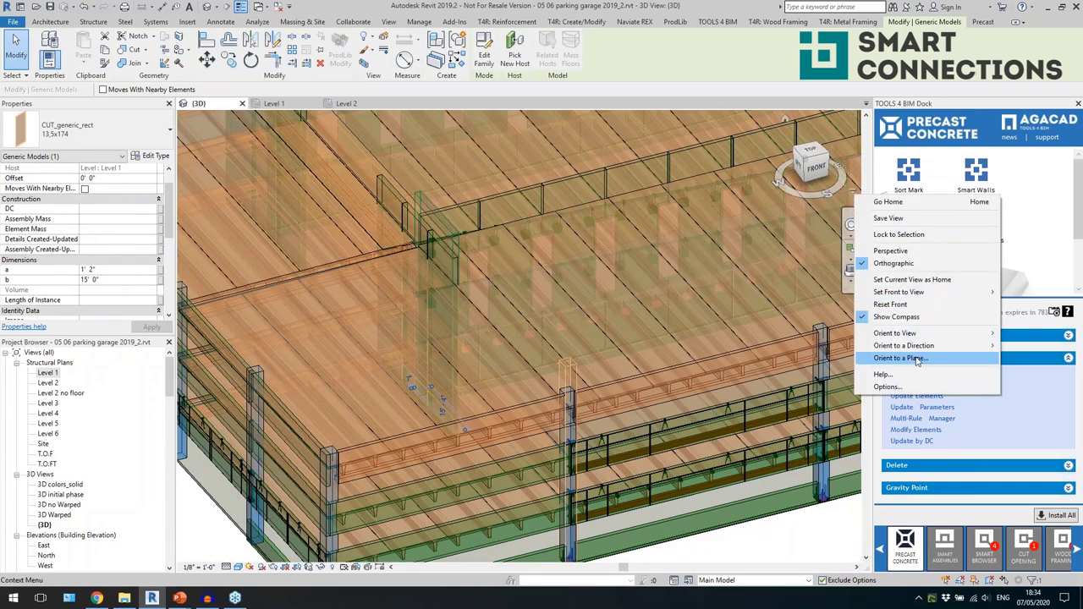
pyautogui.moveTo(962, 337)
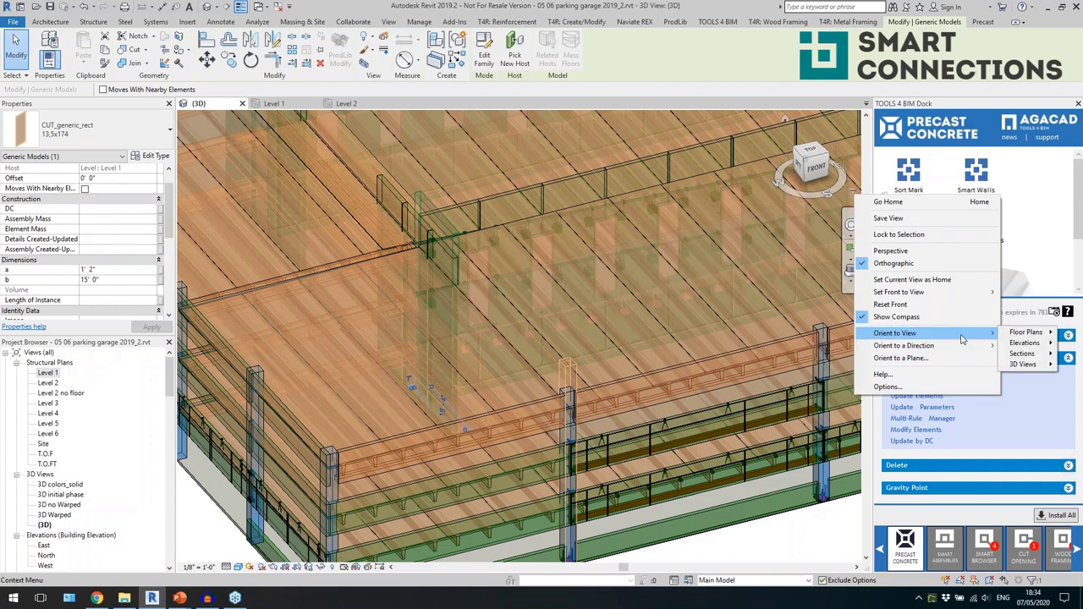
pyautogui.moveTo(1012, 339)
pyautogui.click(956, 347)
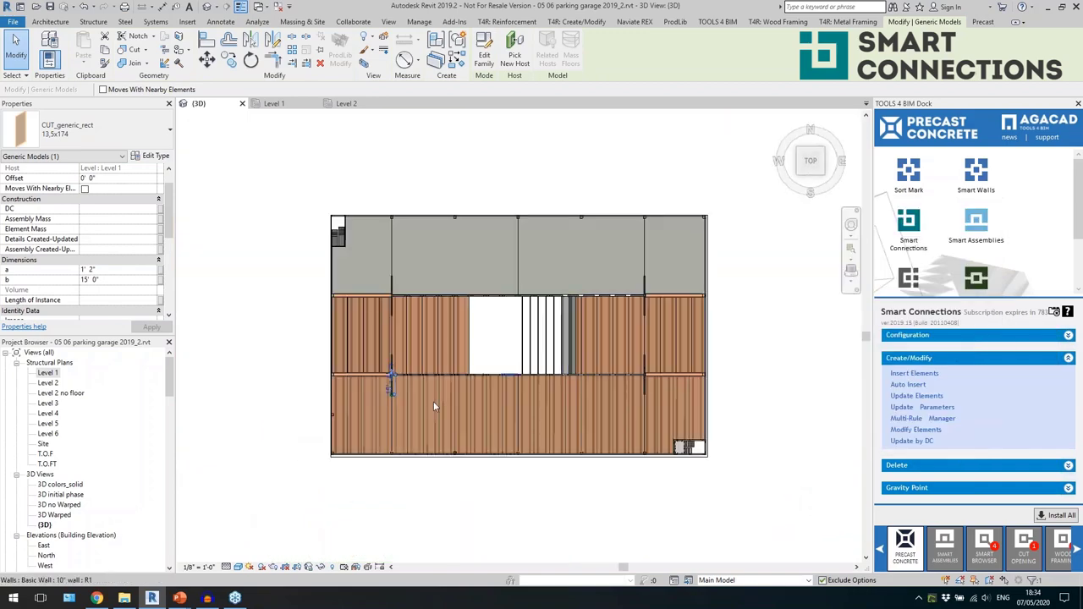
pyautogui.keyDown('shift'); pyautogui.moveTo(366, 427); pyautogui.dragTo(457, 293, button='middle'); pyautogui.keyUp('shift')
pyautogui.scroll(4, 377, 405)
pyautogui.scroll(4, 403, 387)
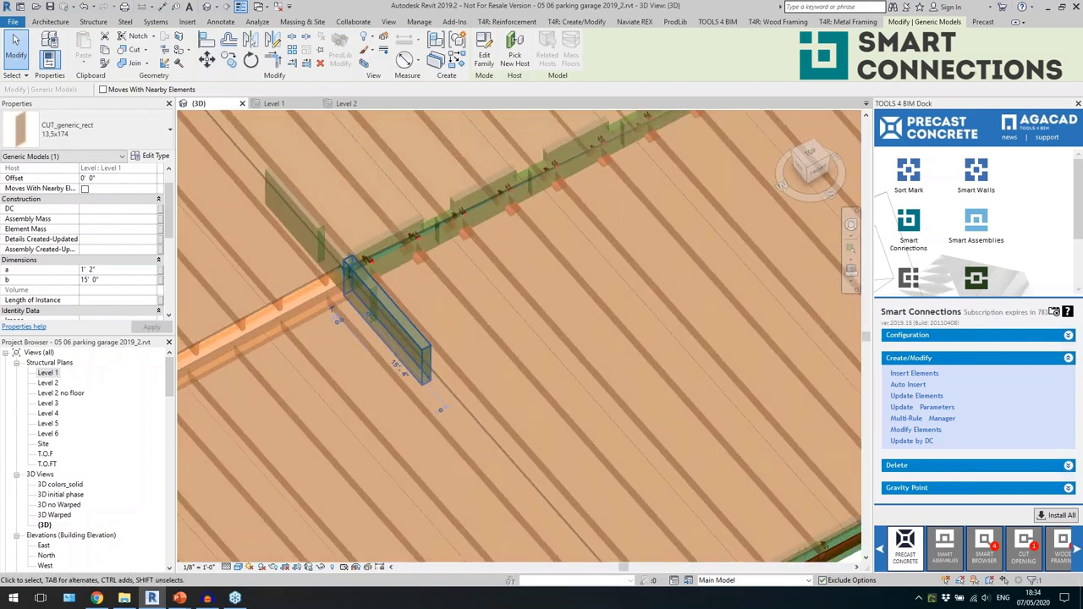
# Cut the 12' DT slab beside the interior wall with the CUT_generic_rect void and check the slab edge around the wall.
pyautogui.click(133, 49)
pyautogui.click(391, 356)
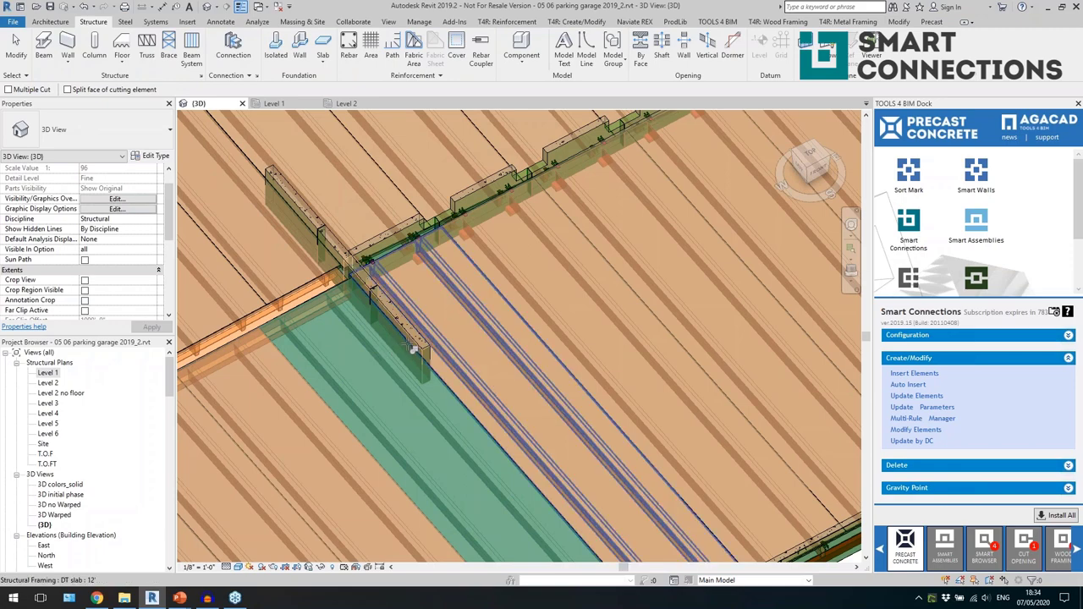
pyautogui.scroll(5, 414, 356)
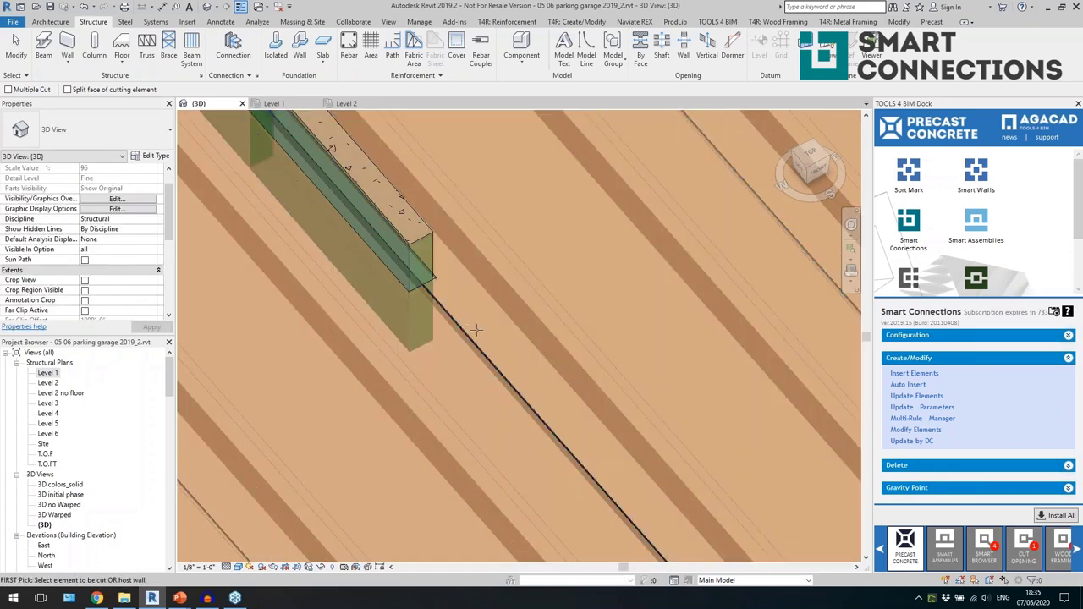
pyautogui.press('Escape')
pyautogui.scroll(1, 416, 294)
pyautogui.click(411, 287)
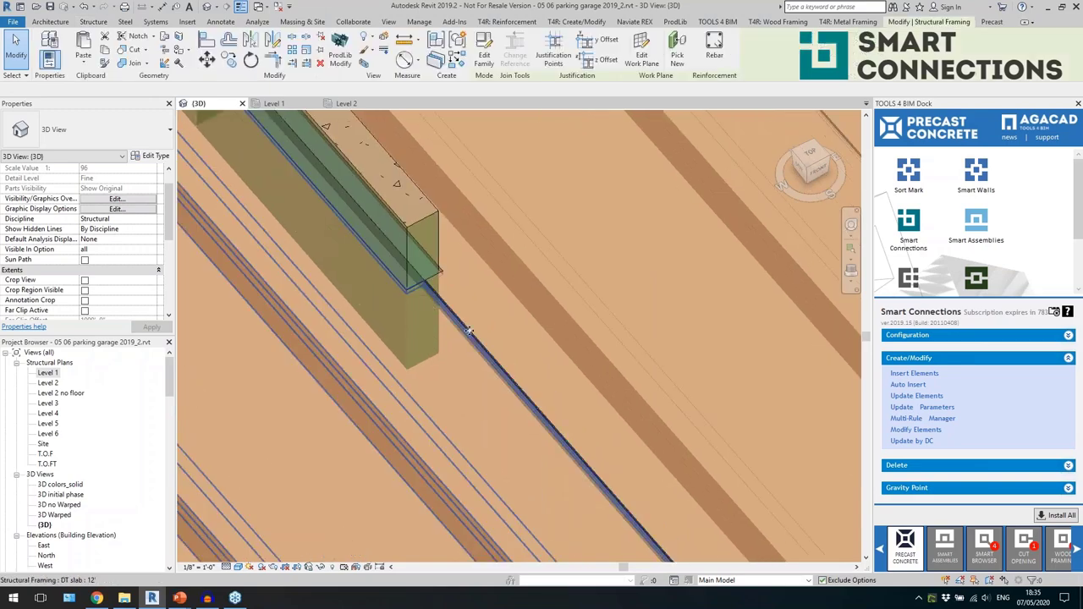
# Clear the slab selection and turn off the 3D view's section box to show the whole garage.
pyautogui.scroll(-6, 469, 331)
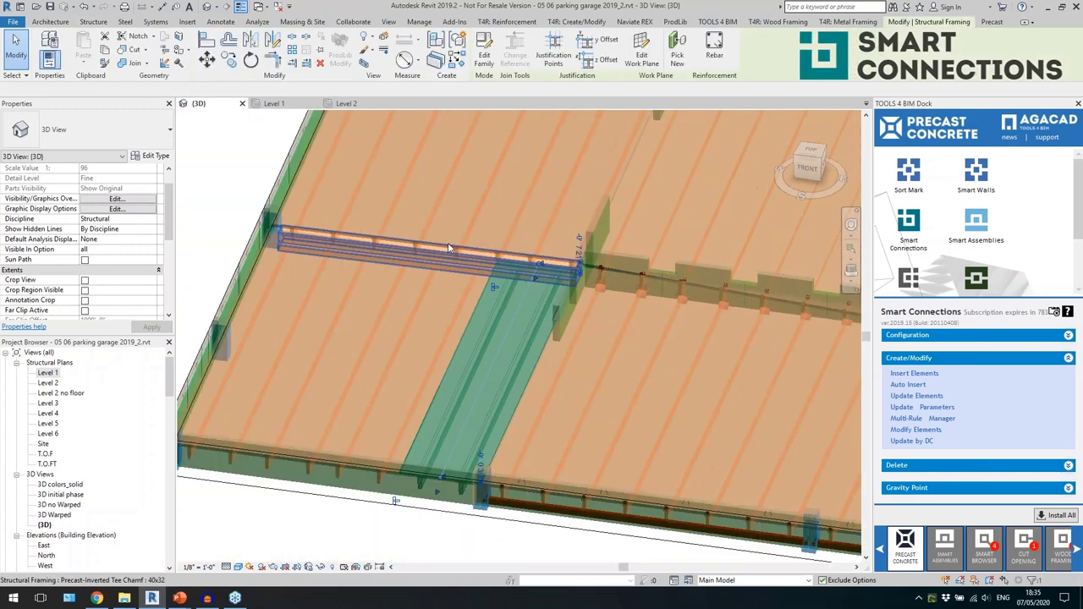
pyautogui.scroll(-3, 449, 248)
pyautogui.click(489, 460)
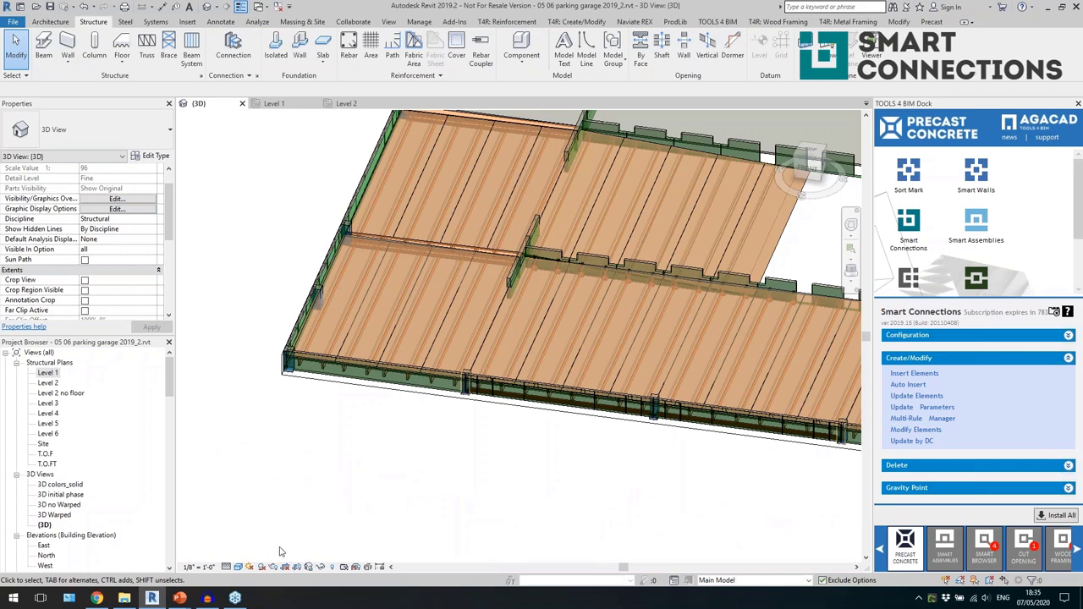
pyautogui.scroll(-4, 94, 269)
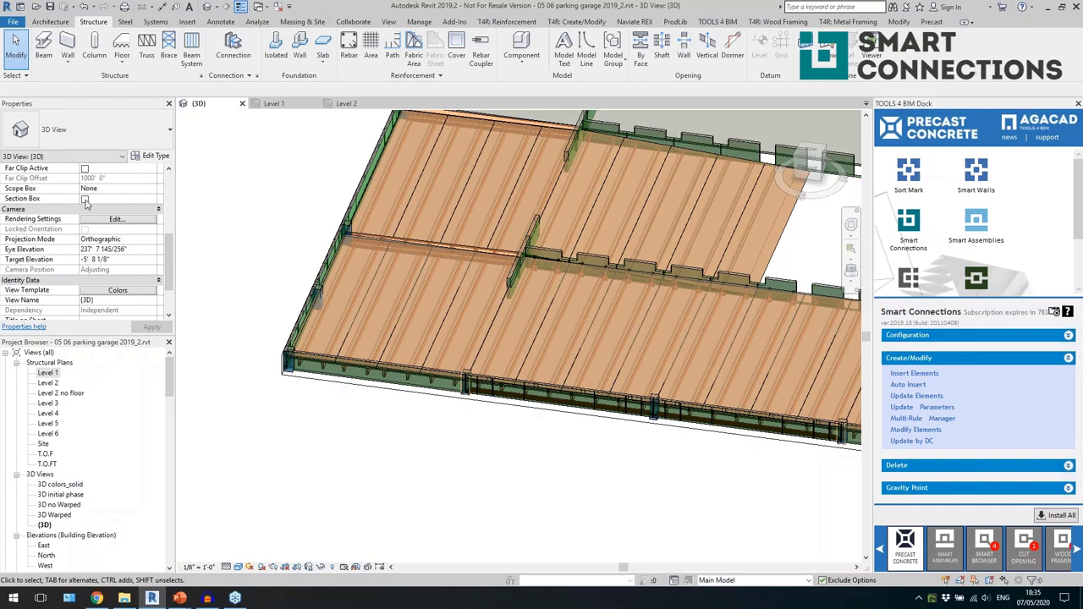
pyautogui.click(85, 198)
# Select six DT slabs across the upper deck and the level below along the front facade, and auto-insert their connections.
pyautogui.scroll(-4, 262, 430)
pyautogui.keyDown('shift'); pyautogui.moveTo(373, 460); pyautogui.dragTo(488, 456, button='middle'); pyautogui.keyUp('shift')
pyautogui.scroll(5, 625, 274)
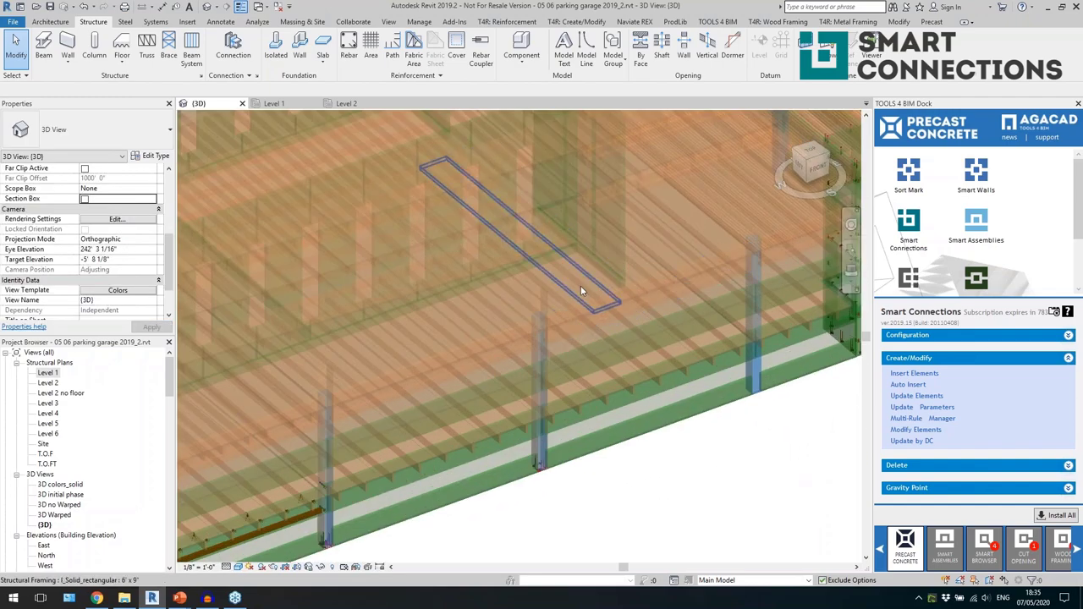
pyautogui.scroll(-3, 598, 288)
pyautogui.scroll(2, 322, 380)
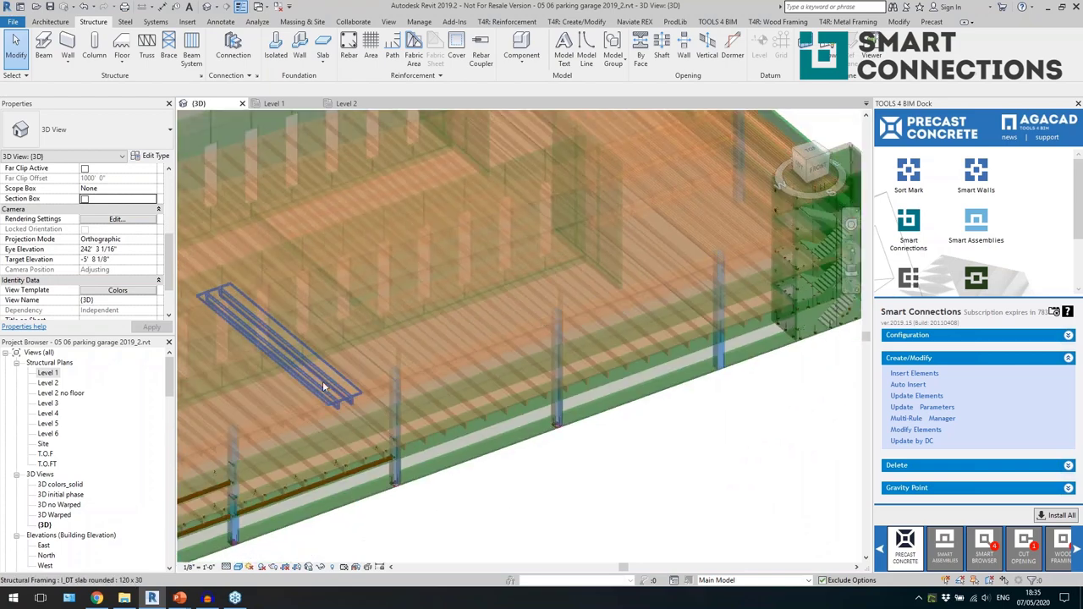
pyautogui.click(329, 383)
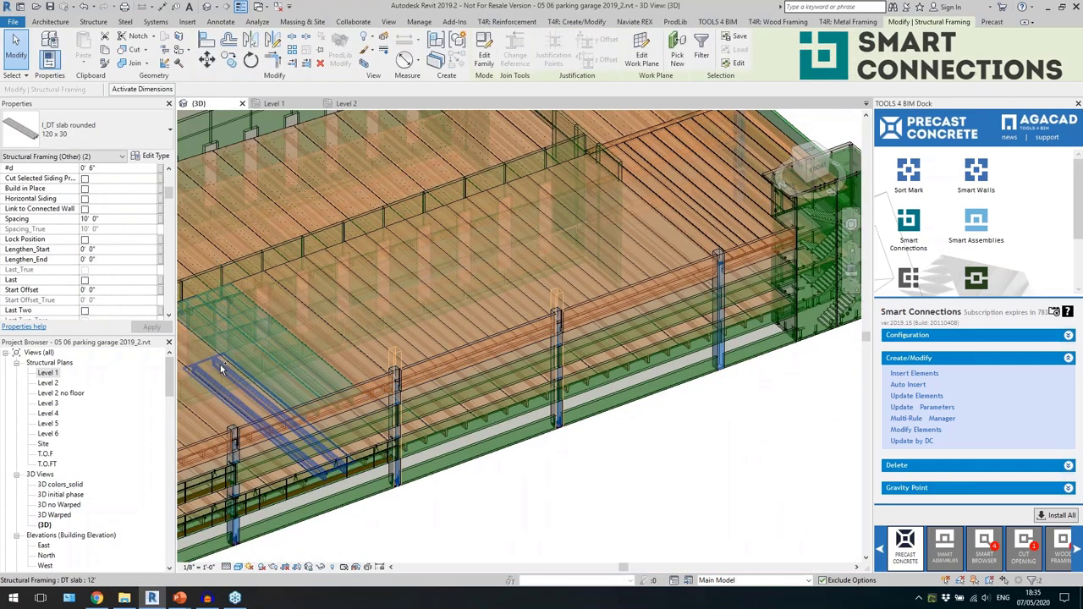
pyautogui.keyDown('ctrl'); pyautogui.click(436, 413); pyautogui.keyUp('ctrl')
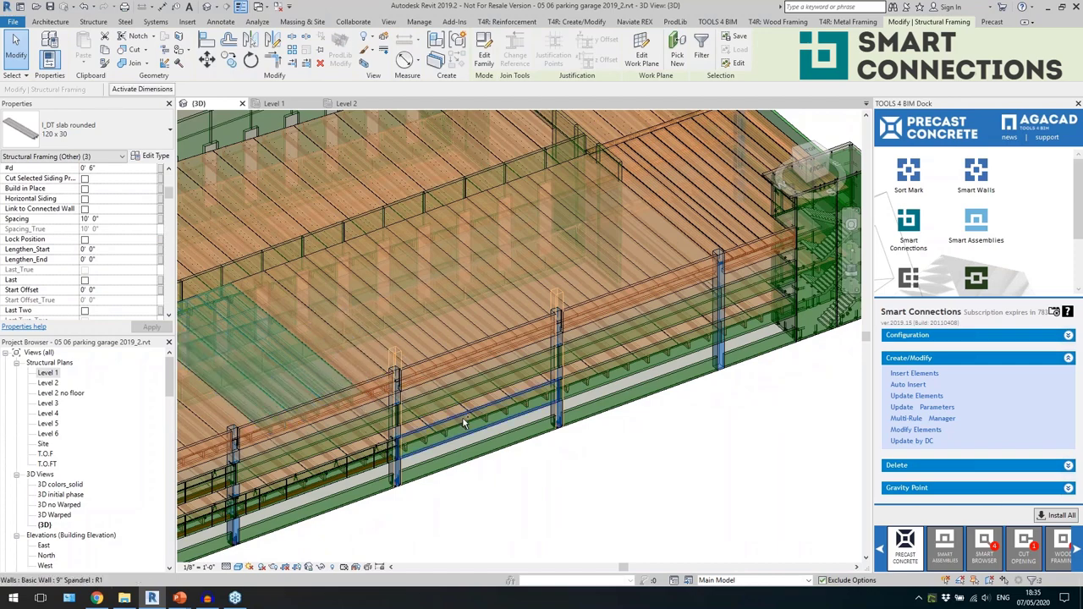
pyautogui.keyDown('ctrl'); pyautogui.click(473, 429); pyautogui.keyUp('ctrl')
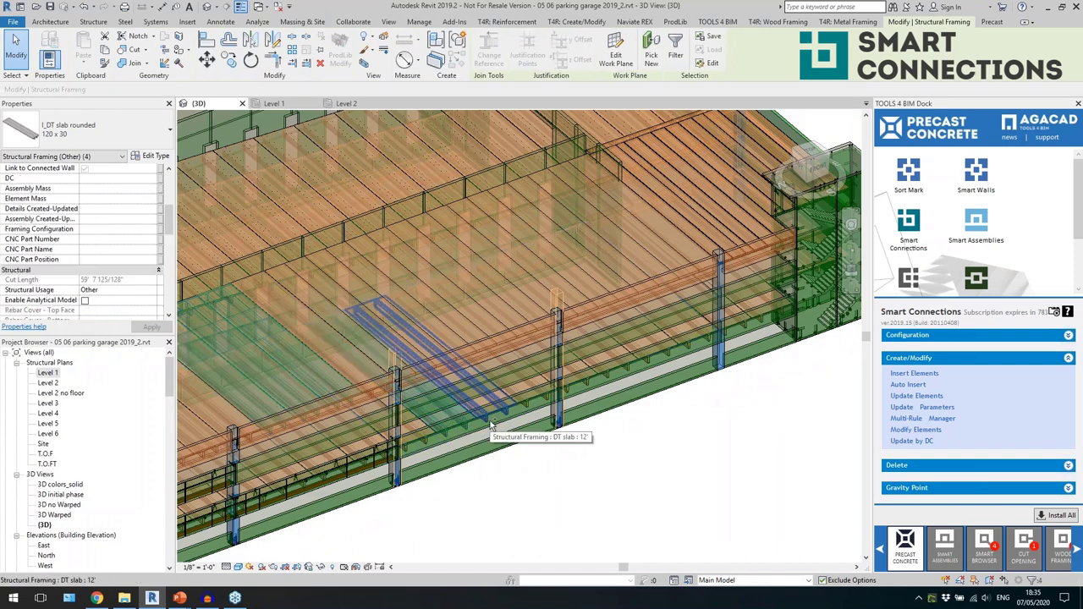
pyautogui.keyDown('ctrl'); pyautogui.click(527, 405); pyautogui.keyUp('ctrl')
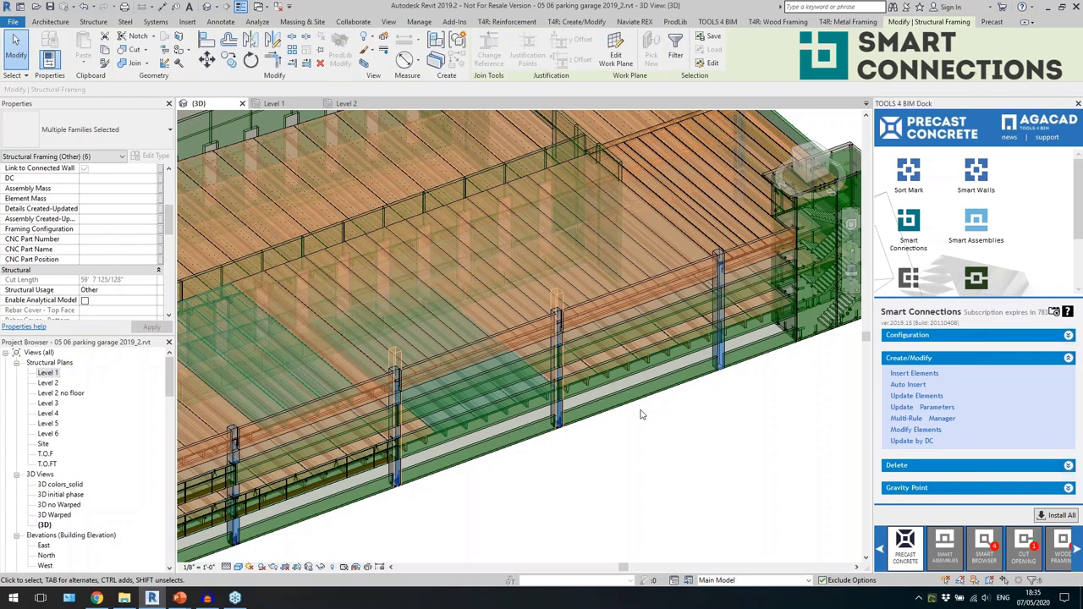
pyautogui.scroll(-3, 718, 381)
pyautogui.scroll(1, 746, 476)
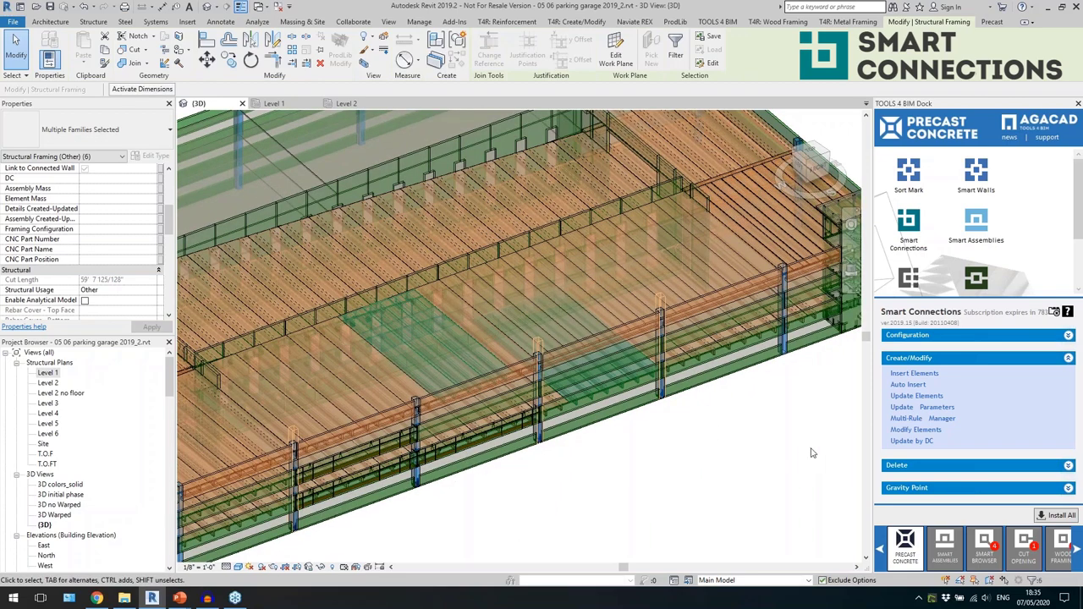
pyautogui.click(908, 385)
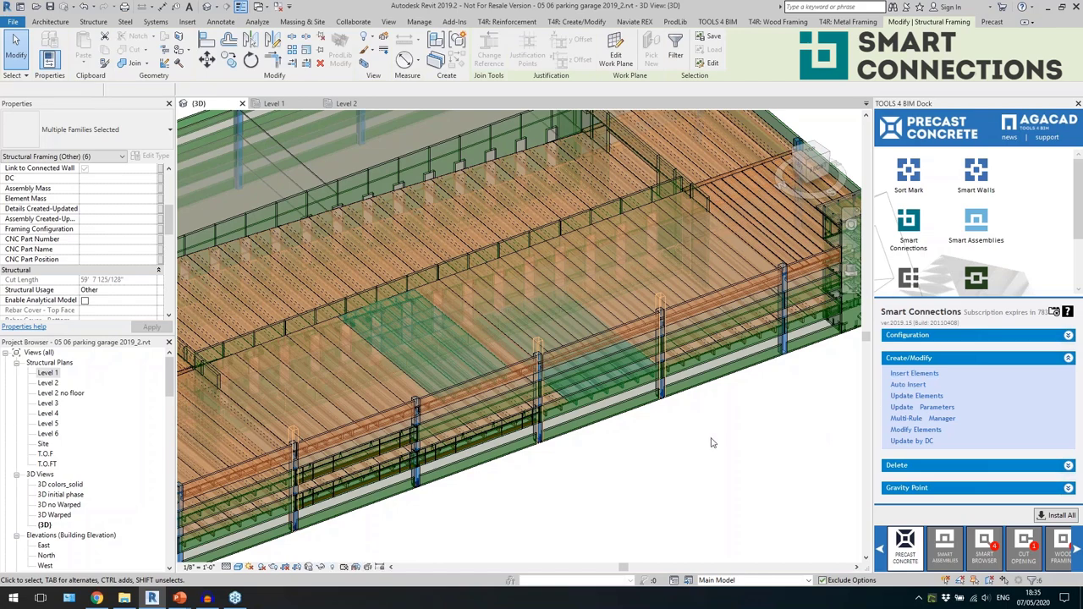
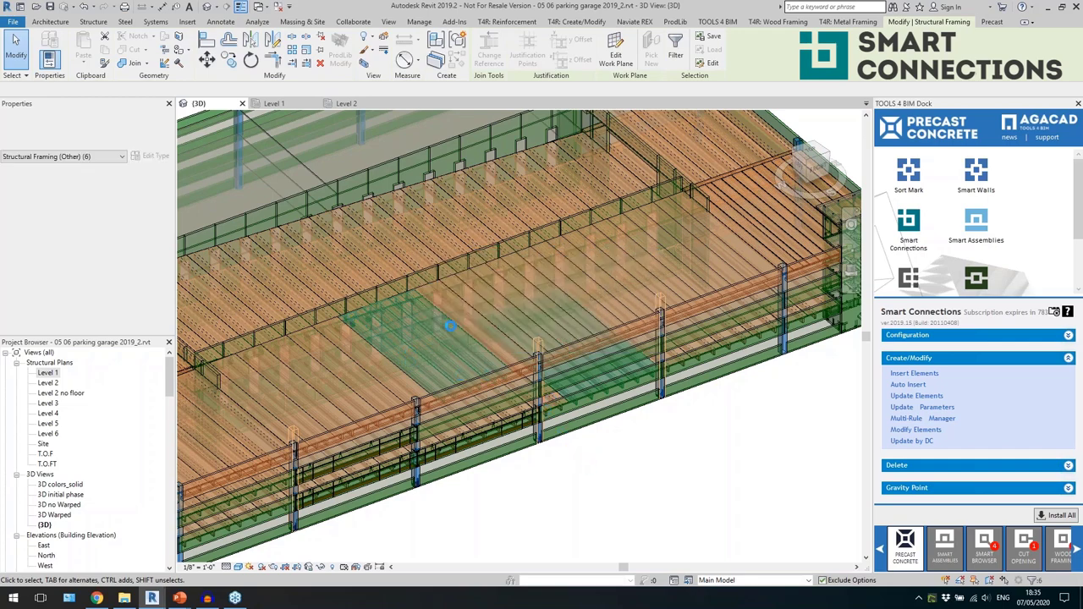
pyautogui.click(544, 482)
# Examine the connections inserted along the DT slab joints and at the slab stem ends on both levels.
pyautogui.scroll(7, 440, 383)
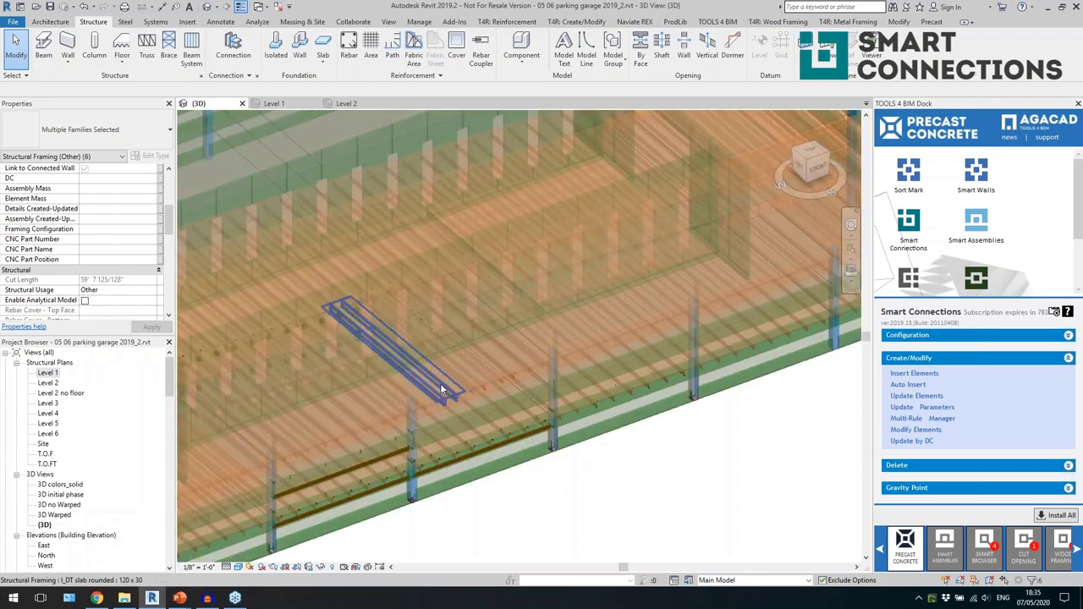
pyautogui.scroll(4, 513, 403)
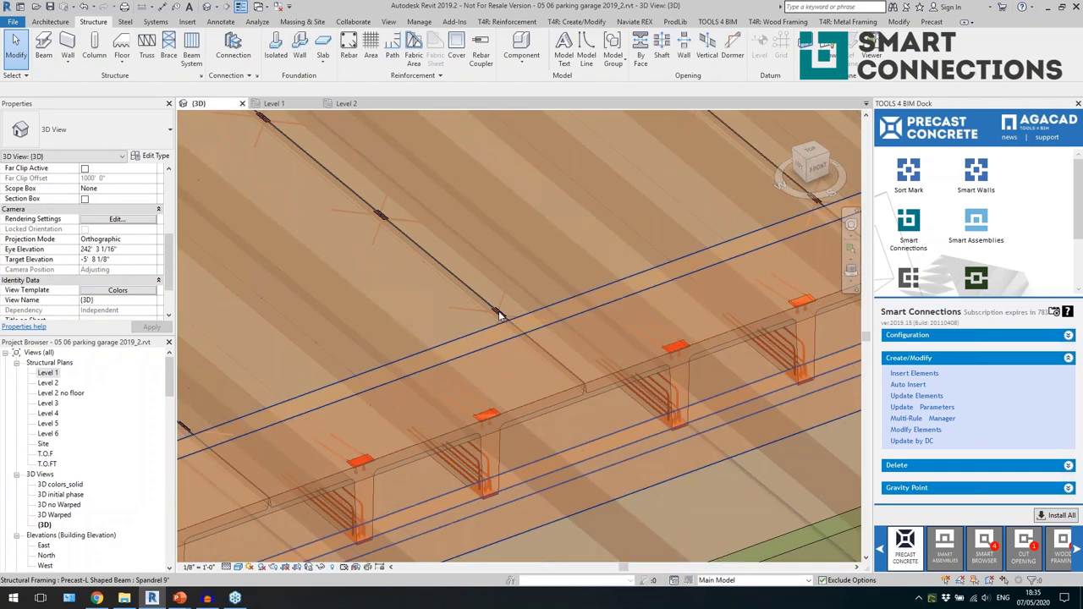
pyautogui.scroll(-10, 400, 383)
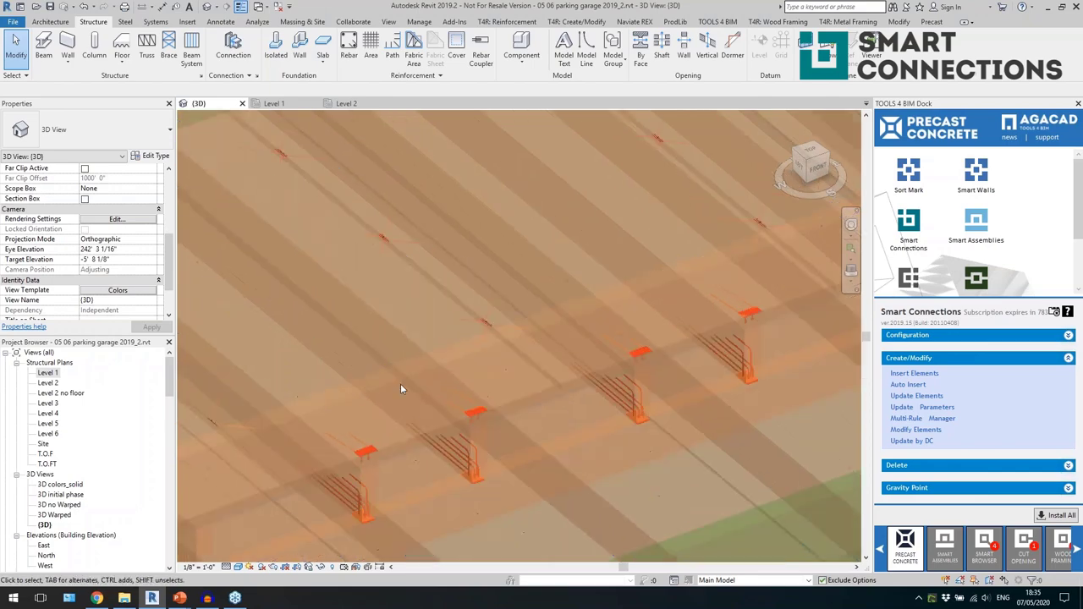
pyautogui.scroll(1, 632, 408)
pyautogui.scroll(5, 539, 388)
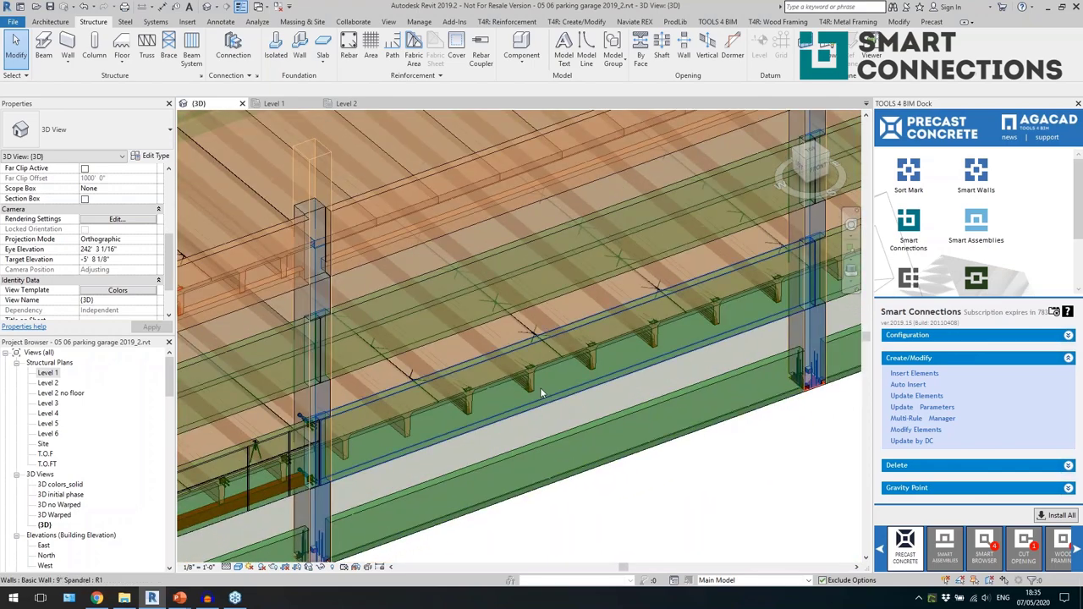
pyautogui.click(560, 385)
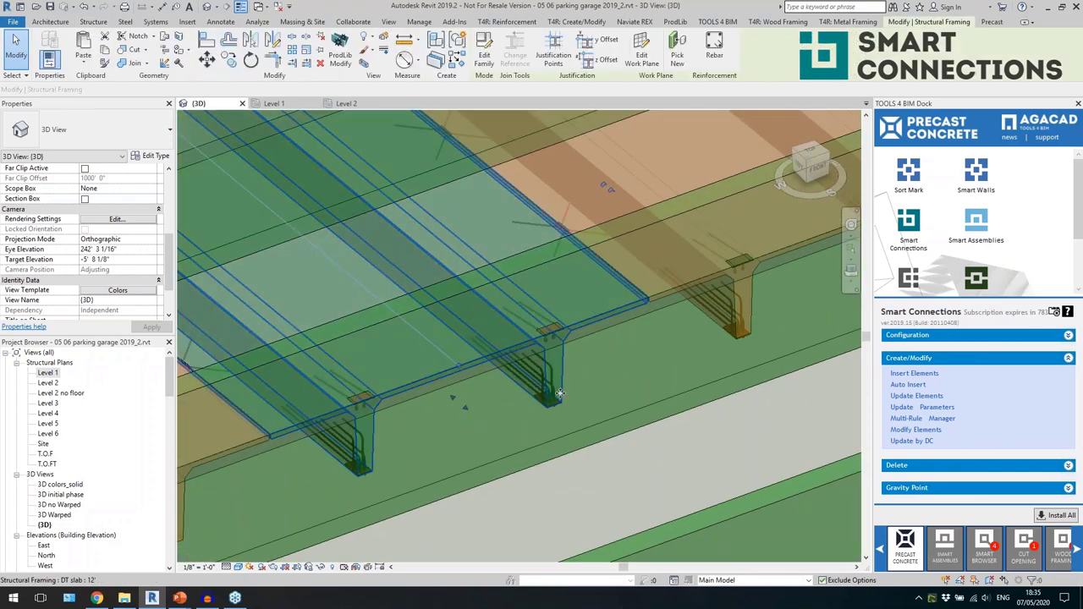
pyautogui.keyDown('shift'); pyautogui.moveTo(560, 385); pyautogui.dragTo(610, 474, button='middle'); pyautogui.keyUp('shift')
pyautogui.press('Escape')
pyautogui.scroll(-4, 651, 375)
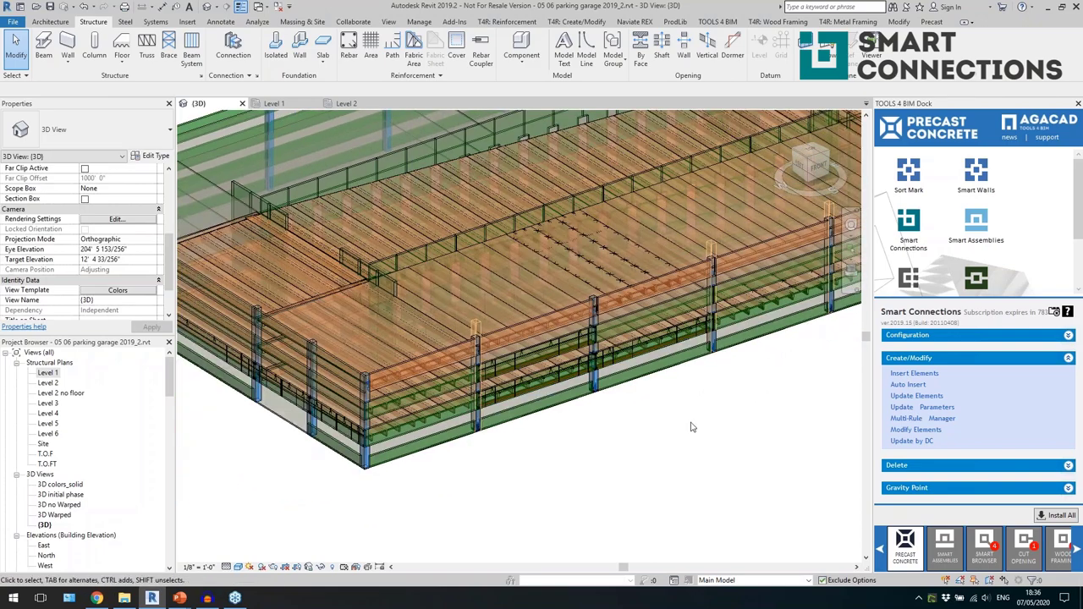
# Insert connection details for the 24x28 column on the garage's short side using the Facade columns configuration.
pyautogui.keyDown('shift'); pyautogui.moveTo(690, 427); pyautogui.dragTo(593, 457, button='middle'); pyautogui.keyUp('shift')
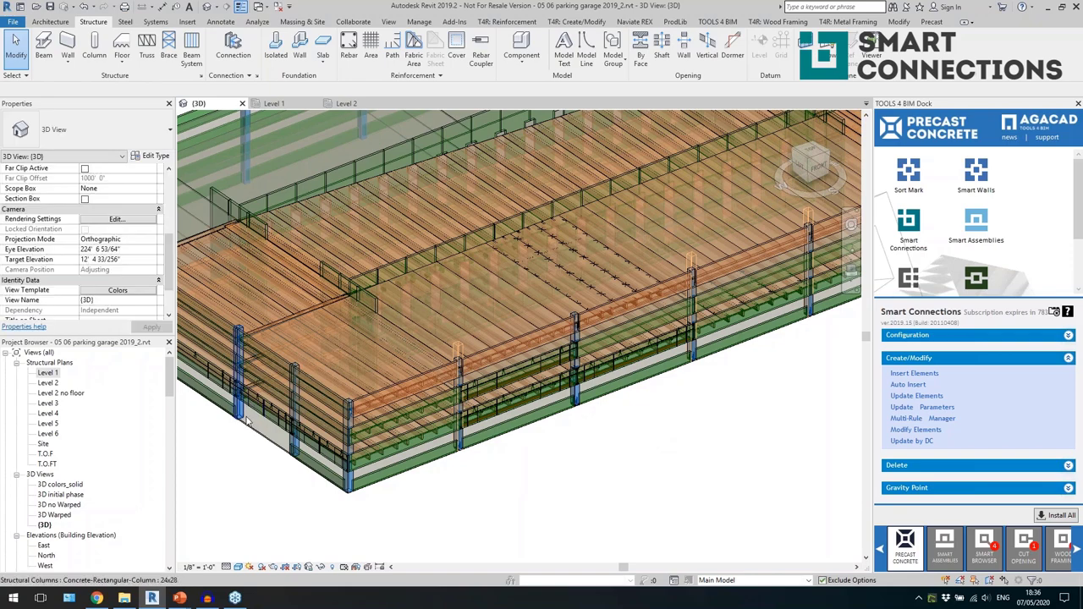
pyautogui.click(246, 420)
pyautogui.click(904, 375)
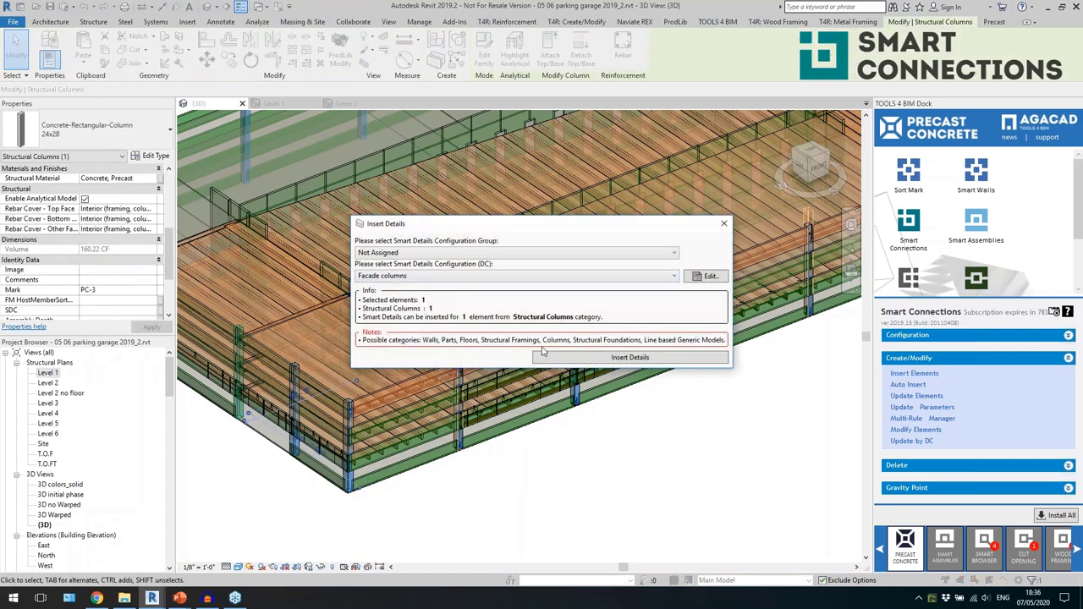
pyautogui.click(559, 359)
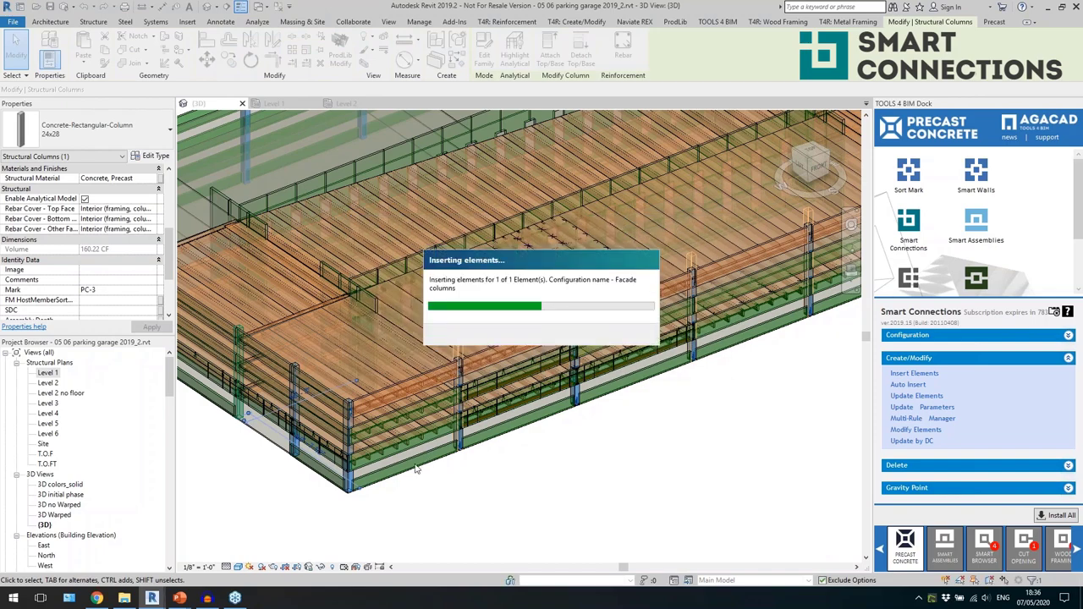
pyautogui.click(457, 291)
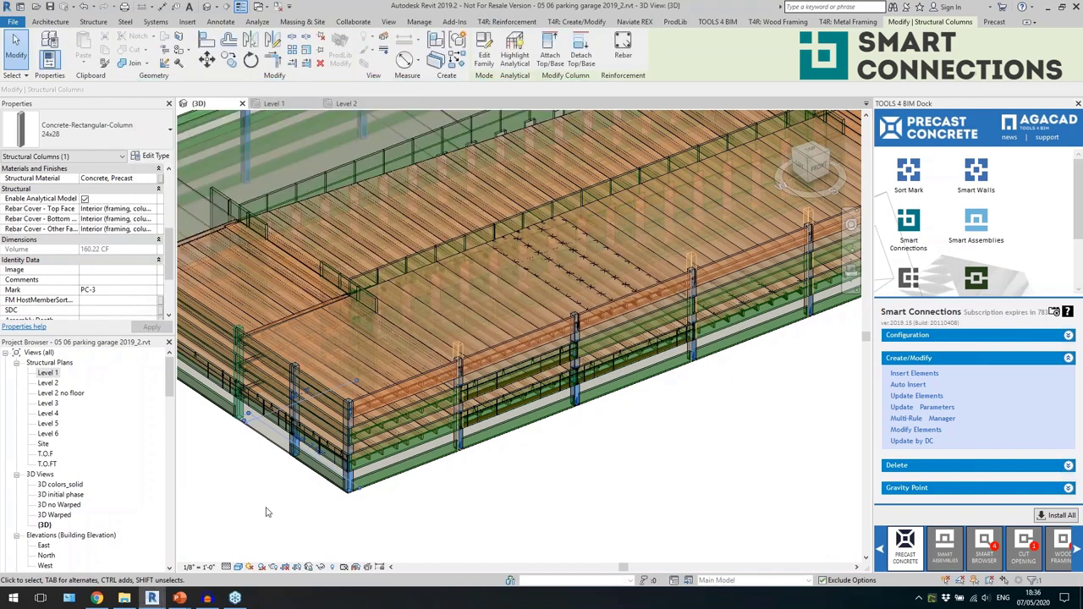
# Examine the new column's base connection, spandrel connections and the CUT_by column size void, and return to the whole building.
pyautogui.scroll(3, 402, 502)
pyautogui.keyDown('shift'); pyautogui.moveTo(402, 502); pyautogui.dragTo(447, 410, button='middle'); pyautogui.keyUp('shift')
pyautogui.scroll(5, 446, 409)
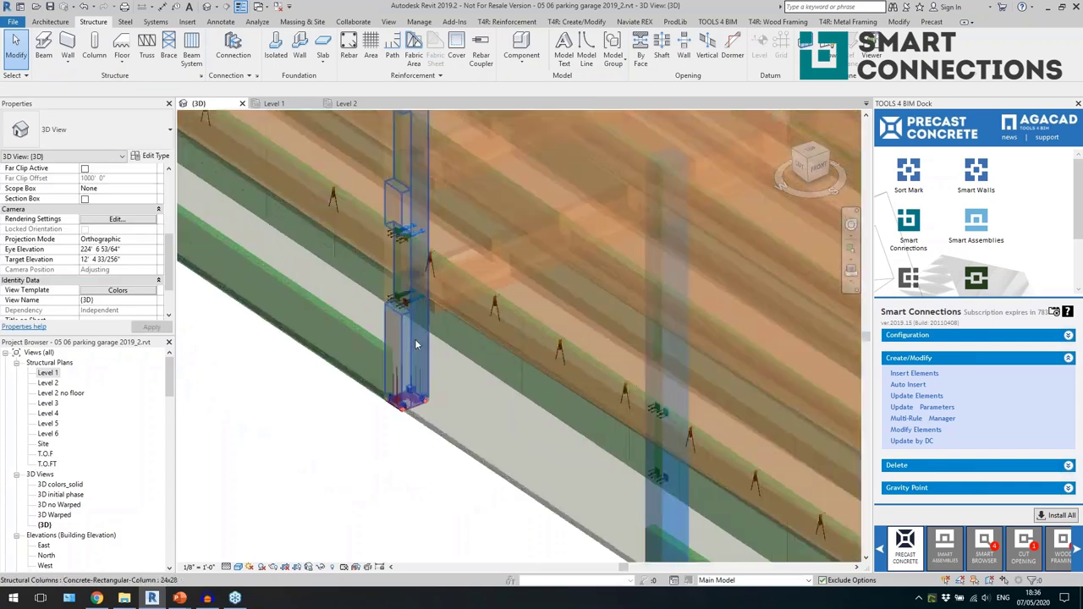
pyautogui.click(472, 449)
pyautogui.keyDown('shift'); pyautogui.moveTo(473, 450); pyautogui.dragTo(449, 419, button='middle'); pyautogui.keyUp('shift')
pyautogui.press('Escape')
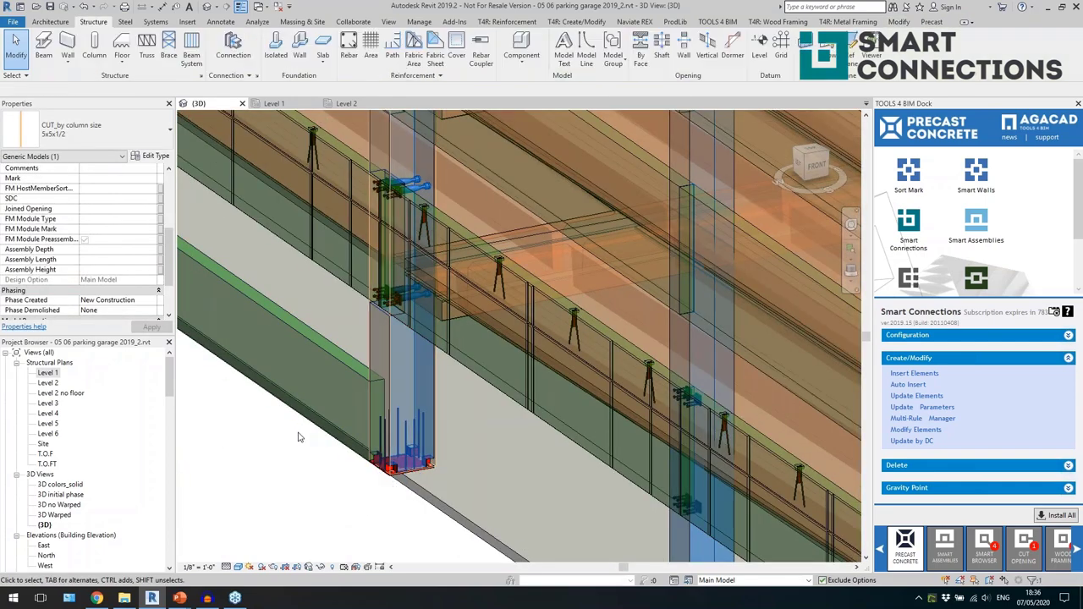
pyautogui.scroll(-5, 281, 480)
pyautogui.scroll(-5, 499, 431)
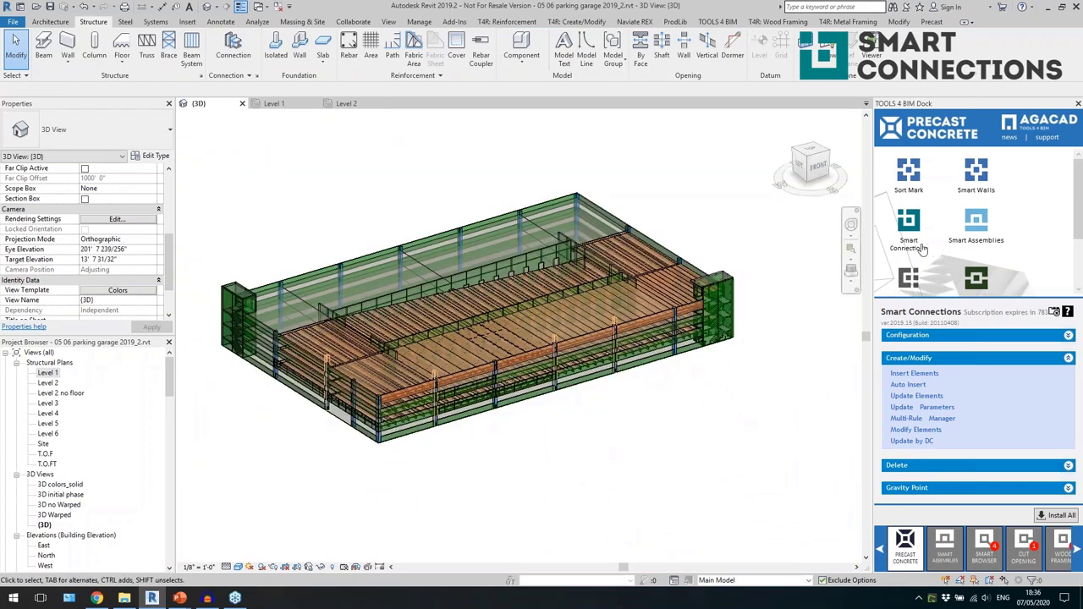
# Bring up the T4R reinforcement tools and float the Wall Reinforcement commands over the 3D view near the front facade spandrels.
pyautogui.scroll(5, 476, 435)
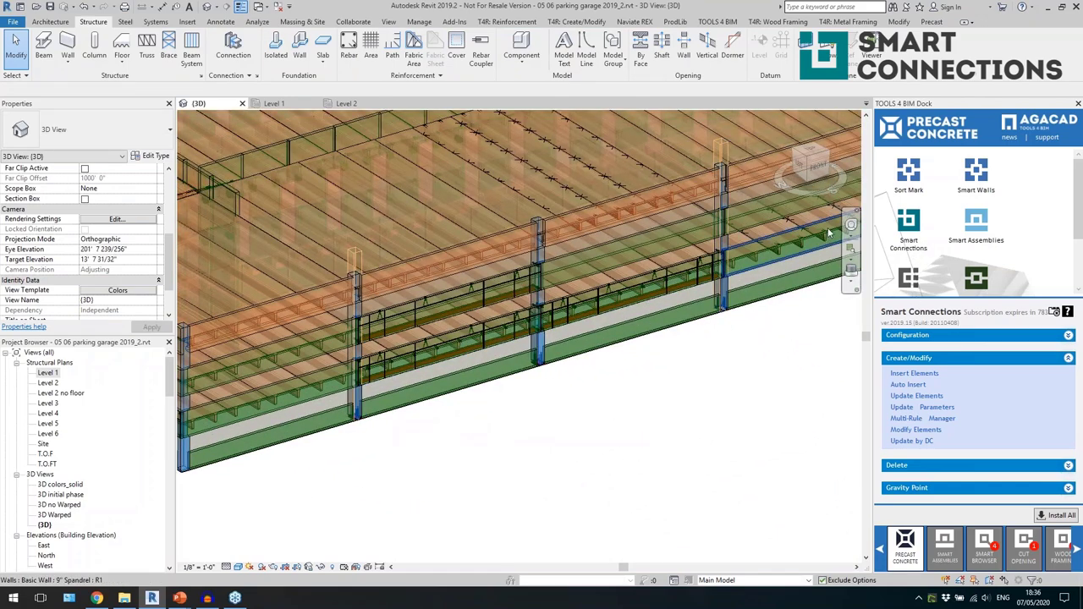
pyautogui.click(525, 23)
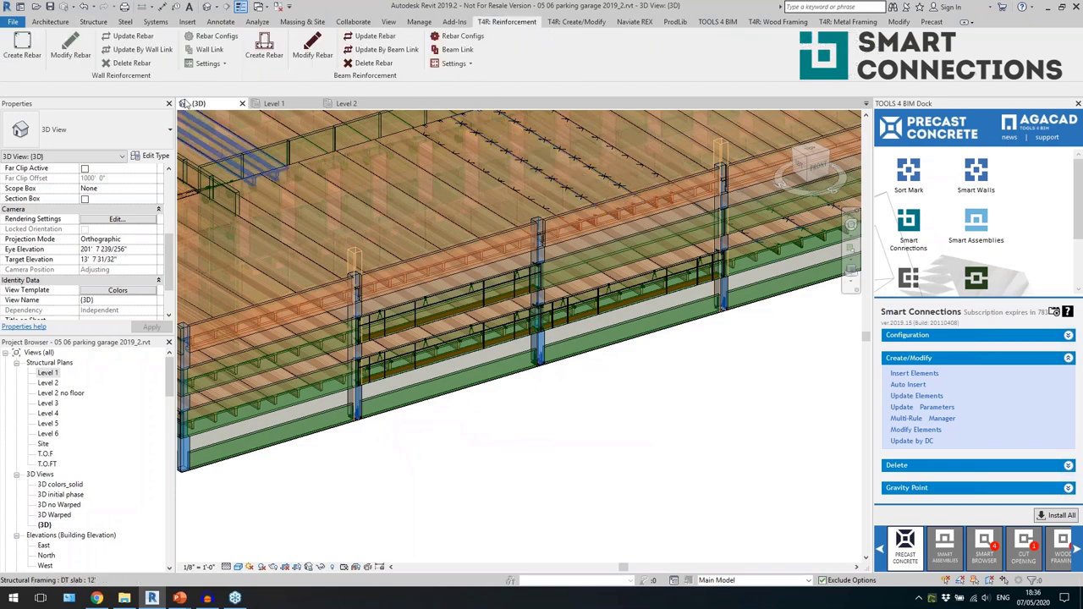
pyautogui.moveTo(144, 80); pyautogui.dragTo(385, 227)
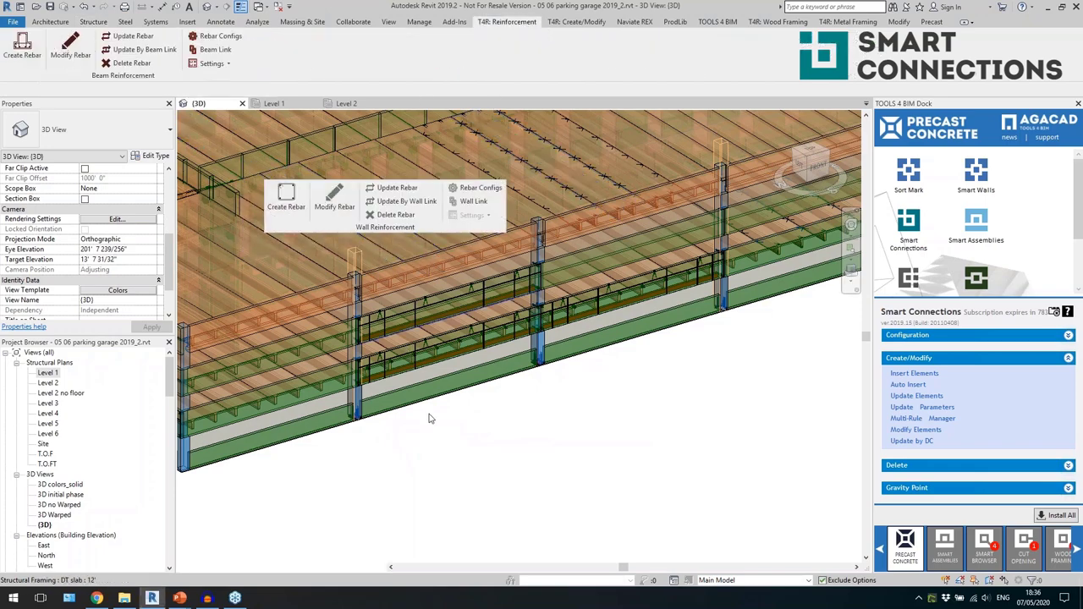
pyautogui.scroll(3, 436, 483)
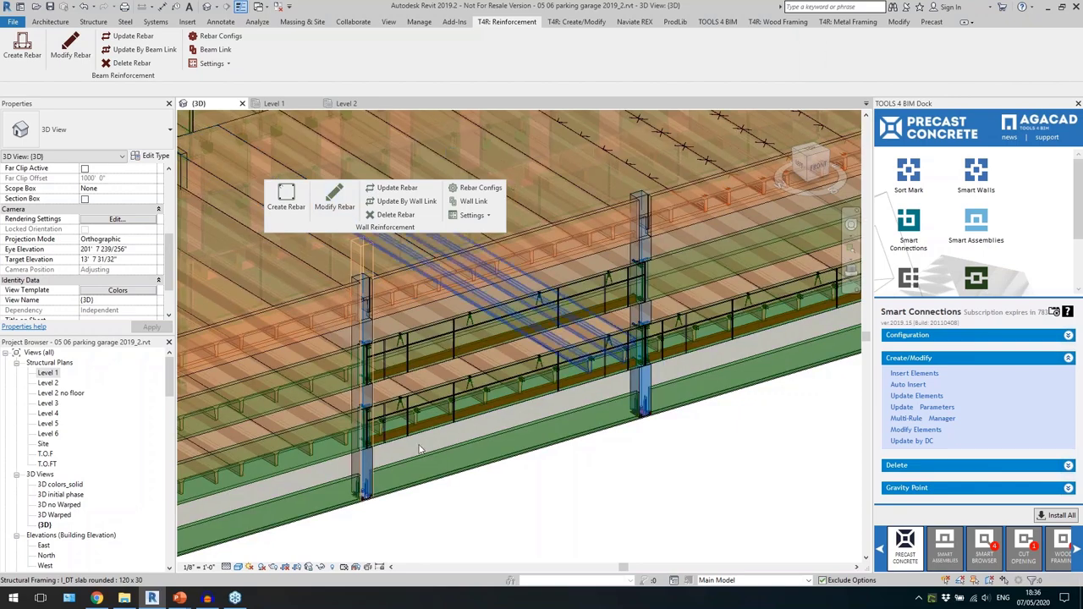
pyautogui.scroll(2, 406, 508)
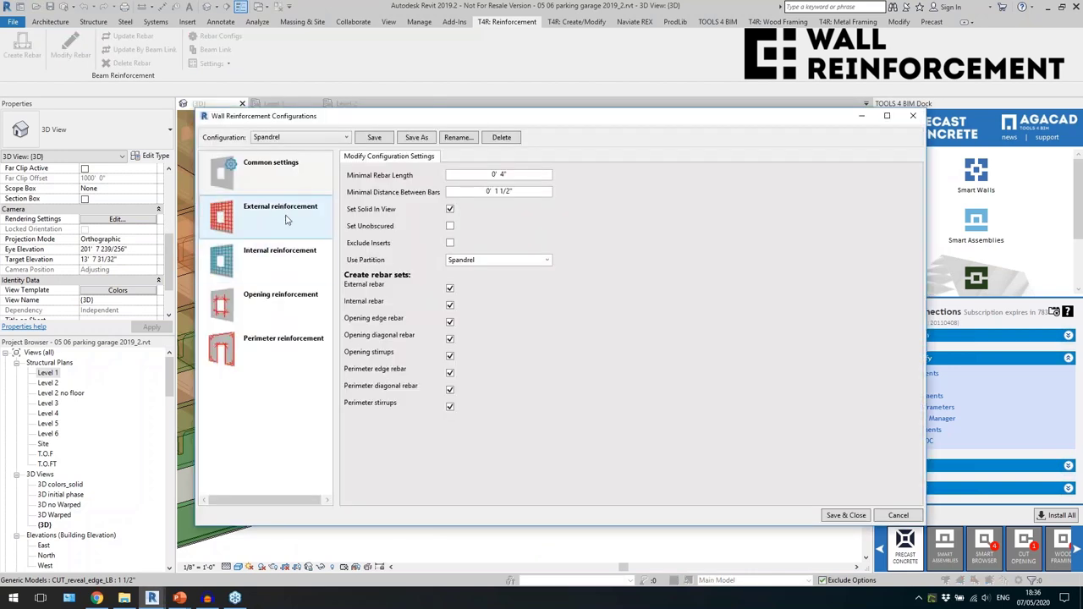
# Review the external, internal, opening and perimeter reinforcement settings of the Spandrel wall configuration, and leave them without saving.
pyautogui.click(286, 218)
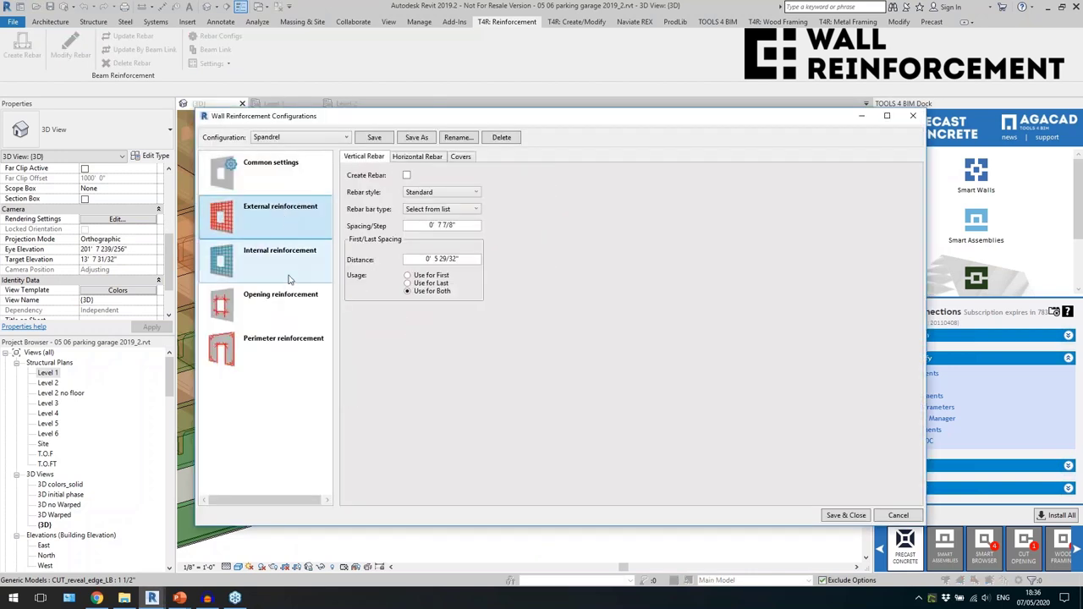
pyautogui.click(288, 279)
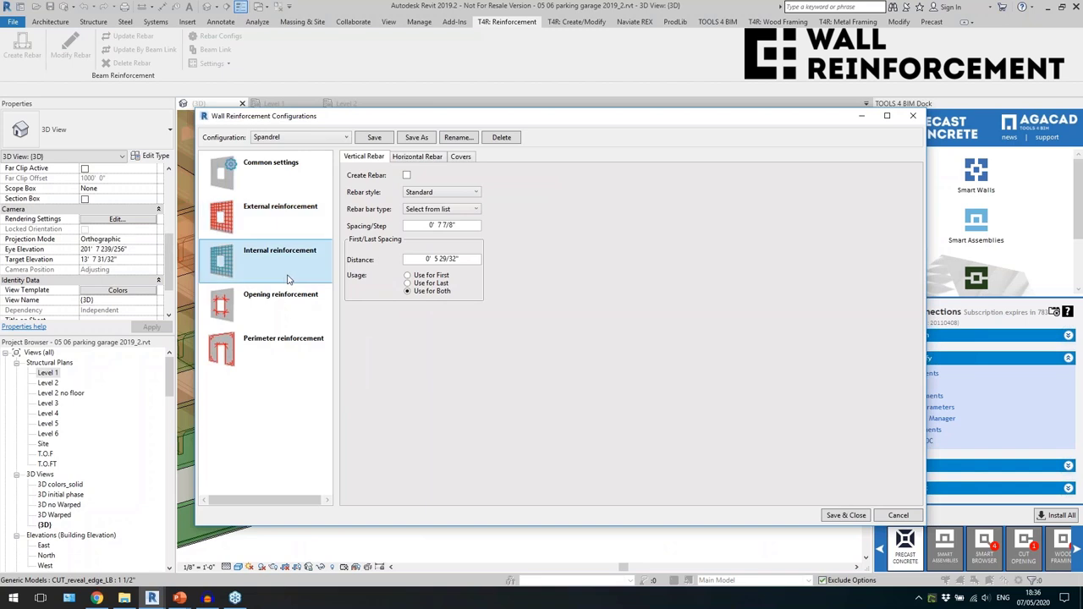
pyautogui.click(283, 323)
pyautogui.click(268, 345)
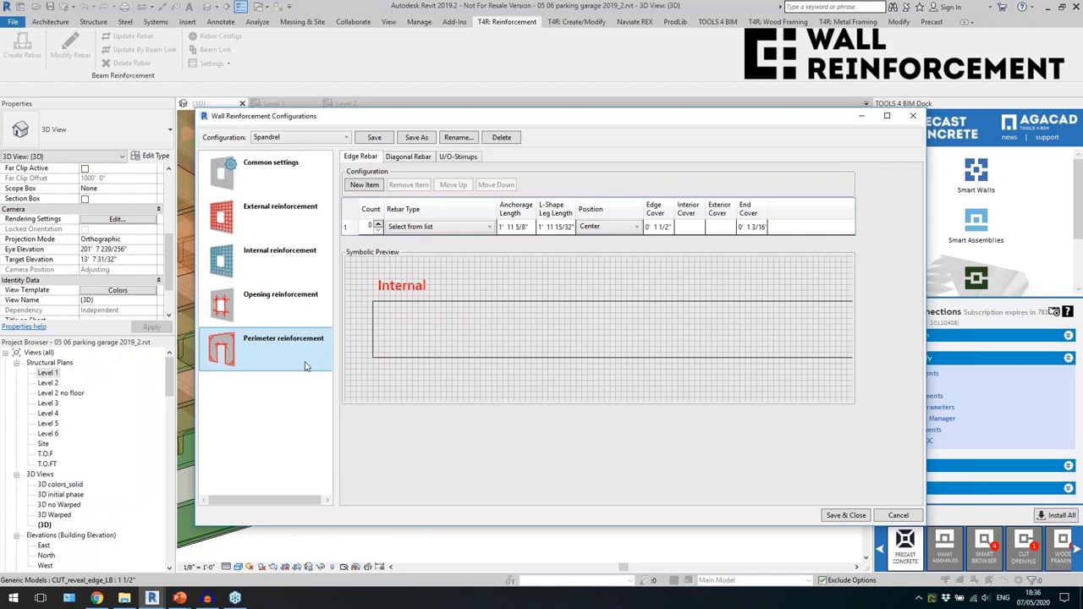
pyautogui.click(913, 119)
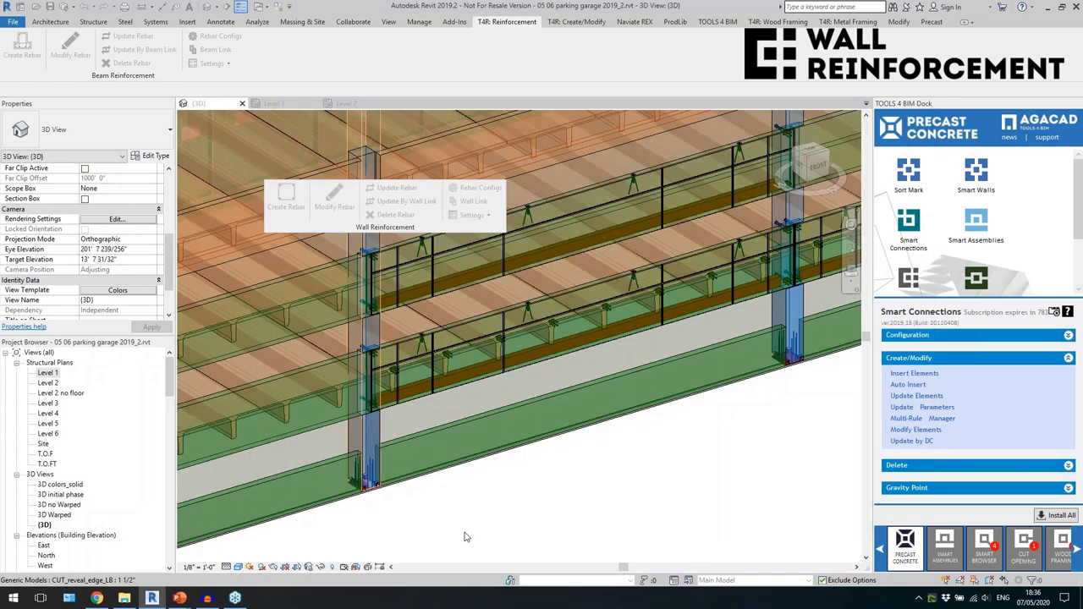
# Link the Structure layer of the 9" Spandrel wall type to the Spandrel reinforcement configuration and save the wall link.
pyautogui.click(420, 404)
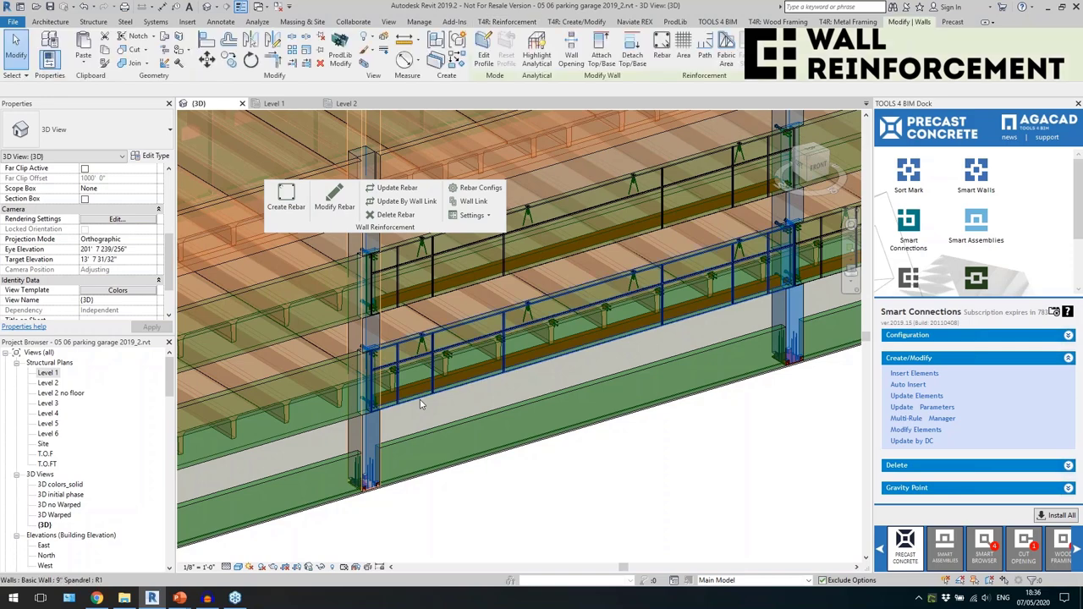
pyautogui.click(420, 399)
pyautogui.click(472, 203)
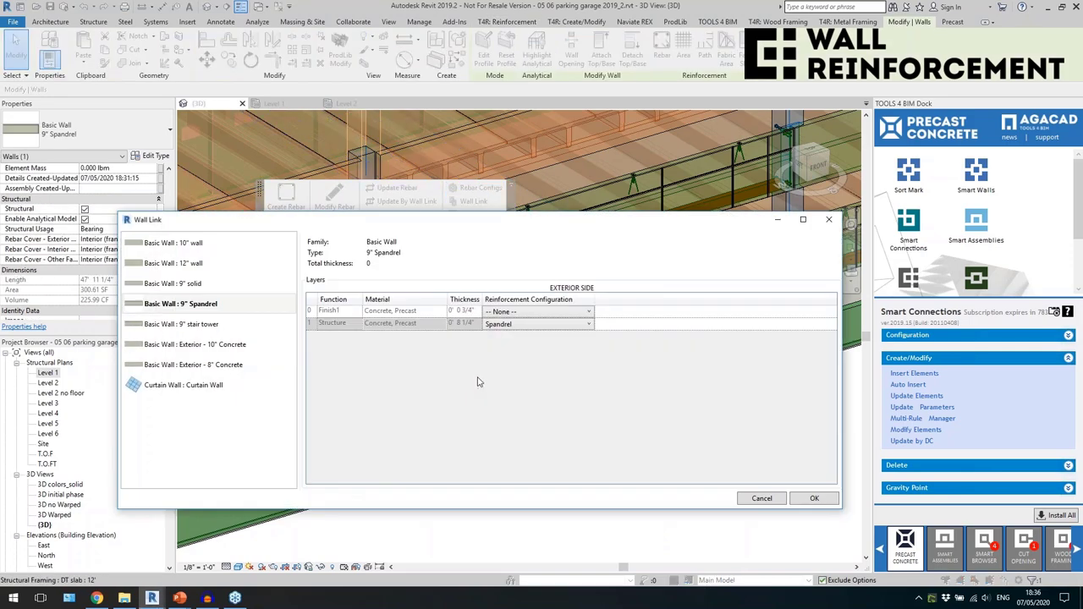
pyautogui.click(244, 308)
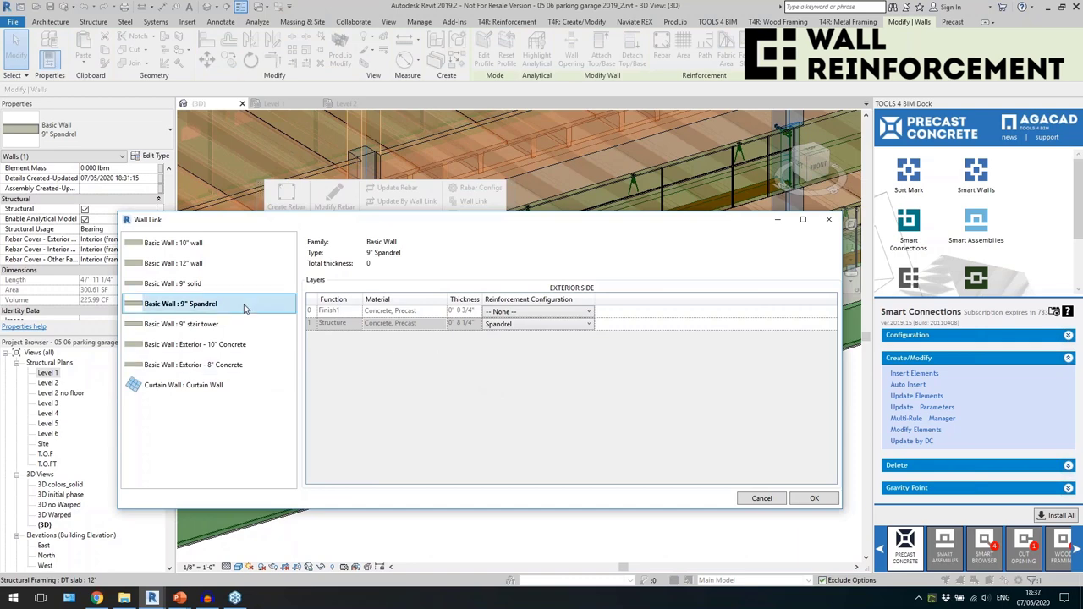
pyautogui.click(514, 331)
pyautogui.click(518, 329)
pyautogui.click(523, 328)
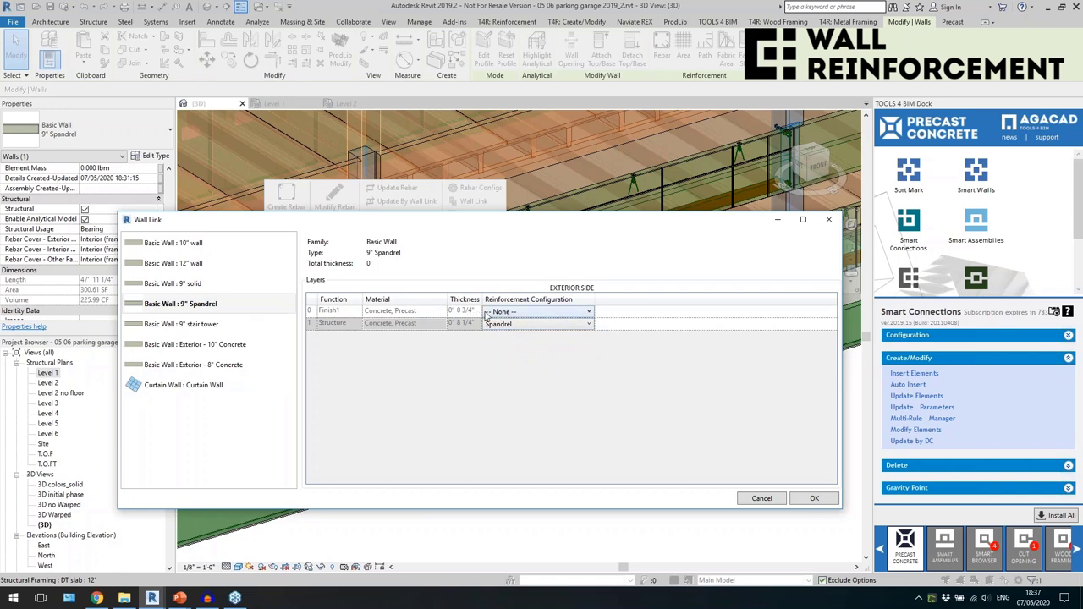
pyautogui.click(499, 330)
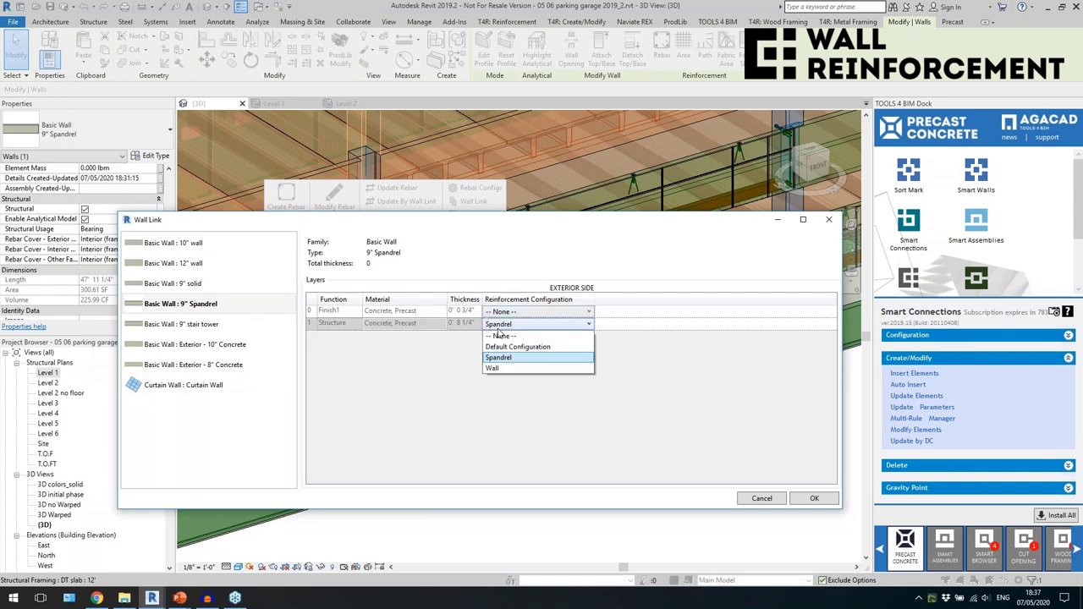
pyautogui.click(459, 354)
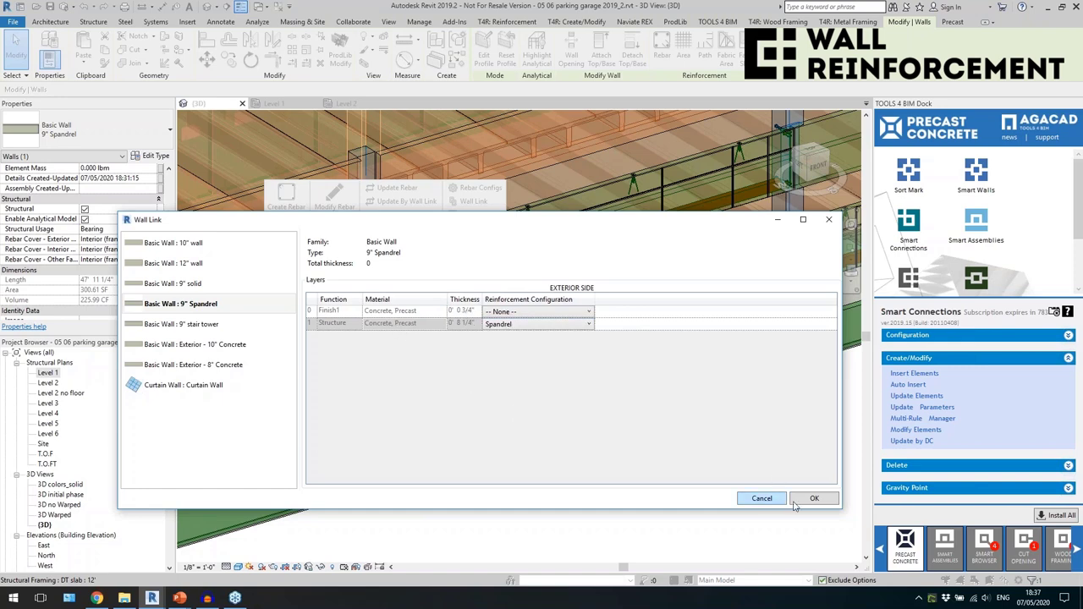
pyautogui.click(540, 324)
pyautogui.click(525, 356)
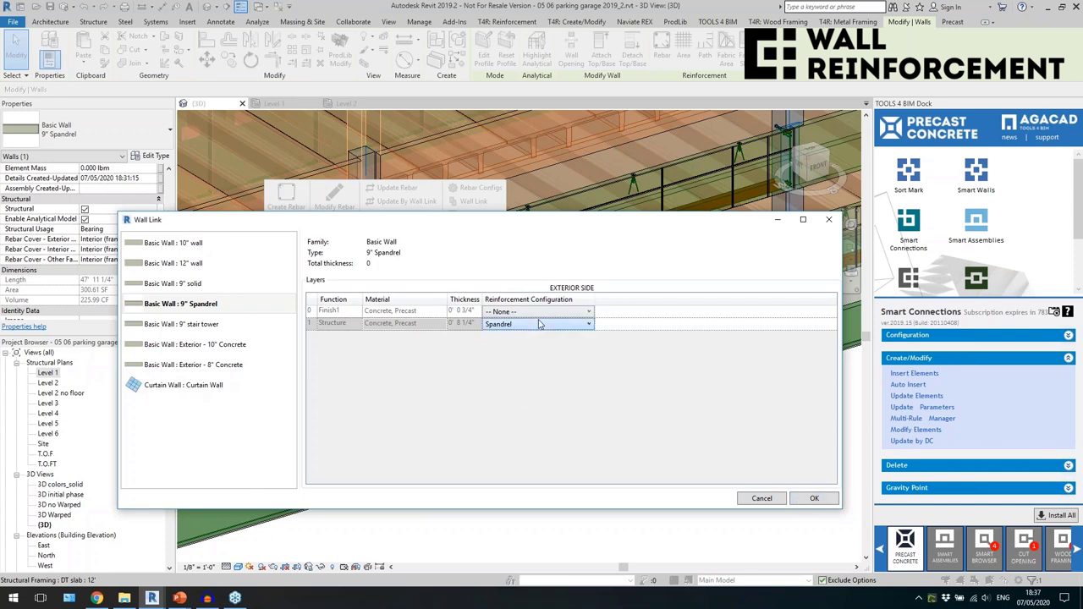
pyautogui.click(802, 499)
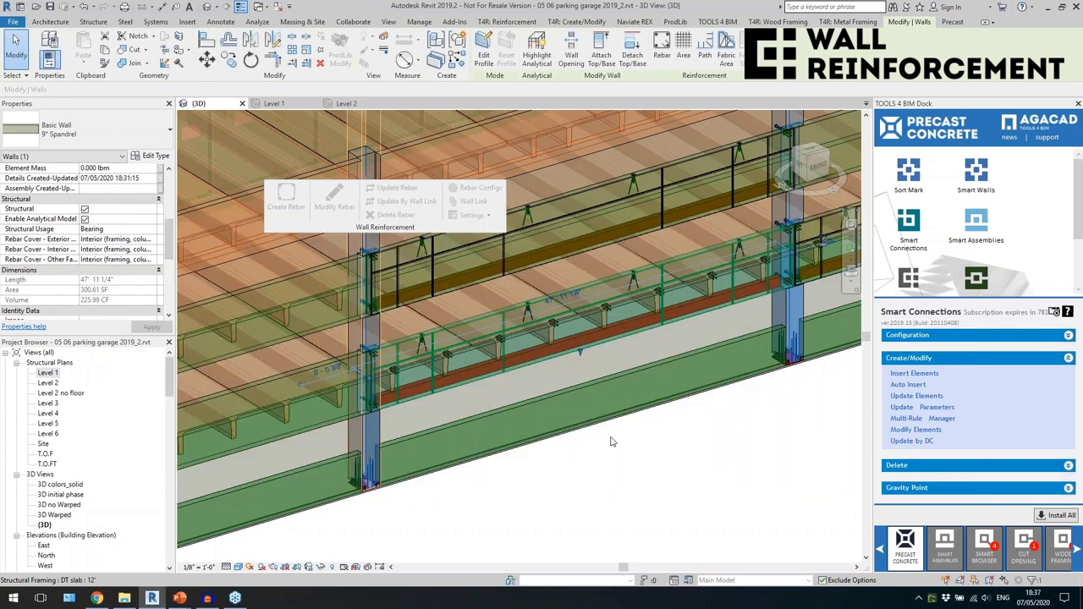
# Add the spandrel above and a neighbouring spandrel beyond the column to the selection, and create wall rebar in all three.
pyautogui.rightClick(471, 287)
pyautogui.press('Escape')
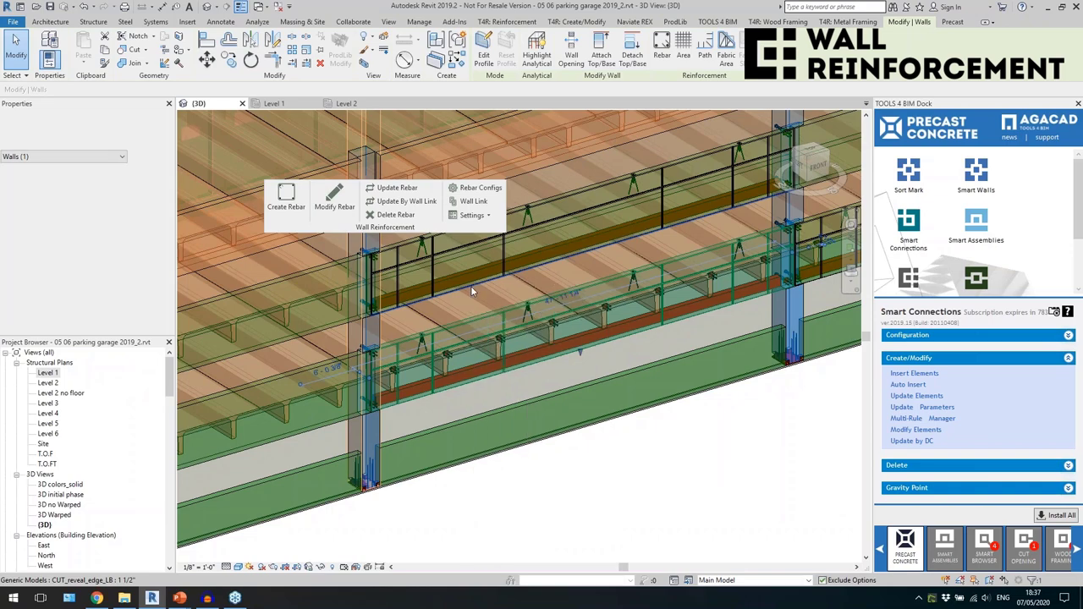
pyautogui.press('Tab')
pyautogui.press('Tab')
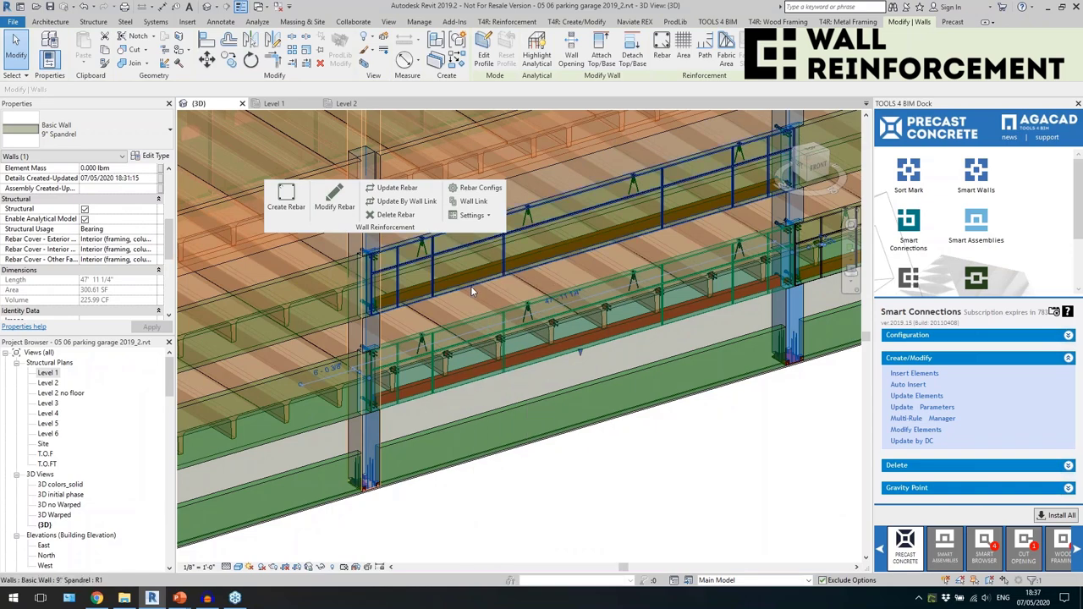
pyautogui.keyDown('ctrl'); pyautogui.click(471, 287); pyautogui.keyUp('ctrl')
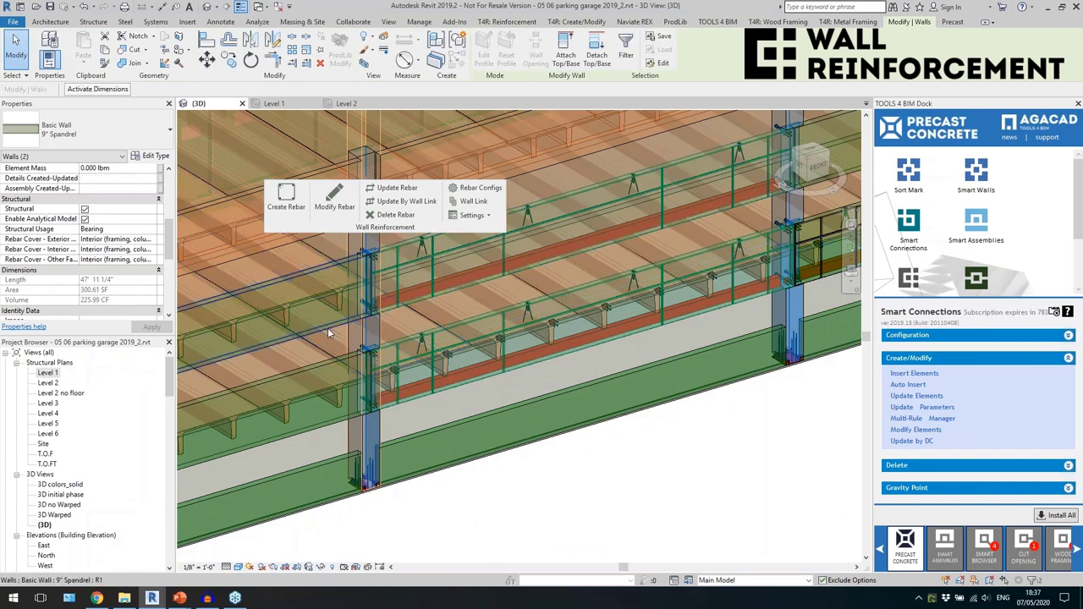
pyautogui.keyDown('ctrl'); pyautogui.click(328, 327); pyautogui.keyUp('ctrl')
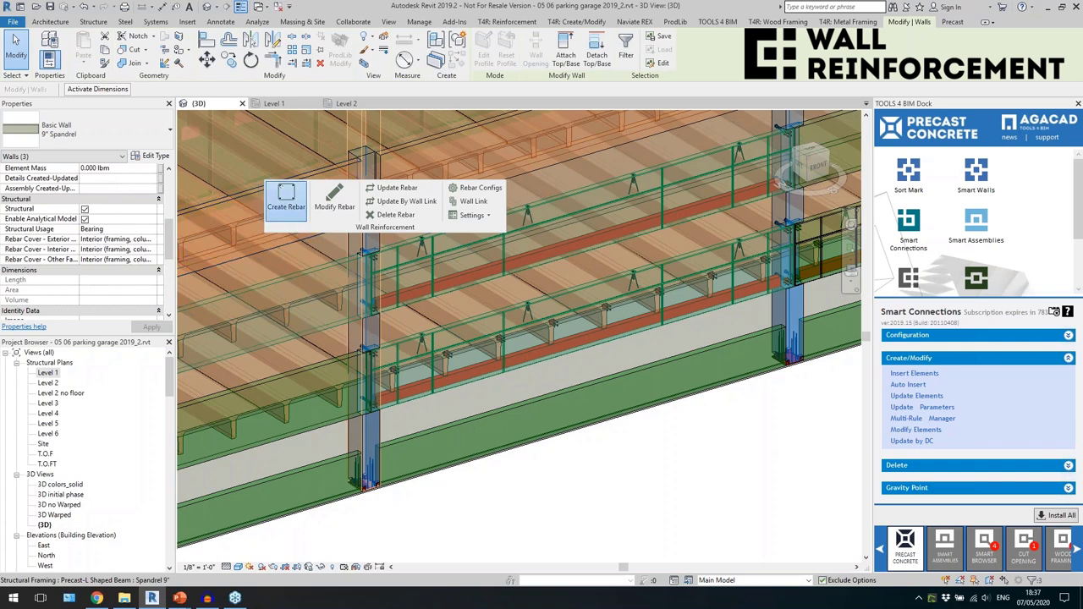
pyautogui.click(286, 196)
pyautogui.click(565, 535)
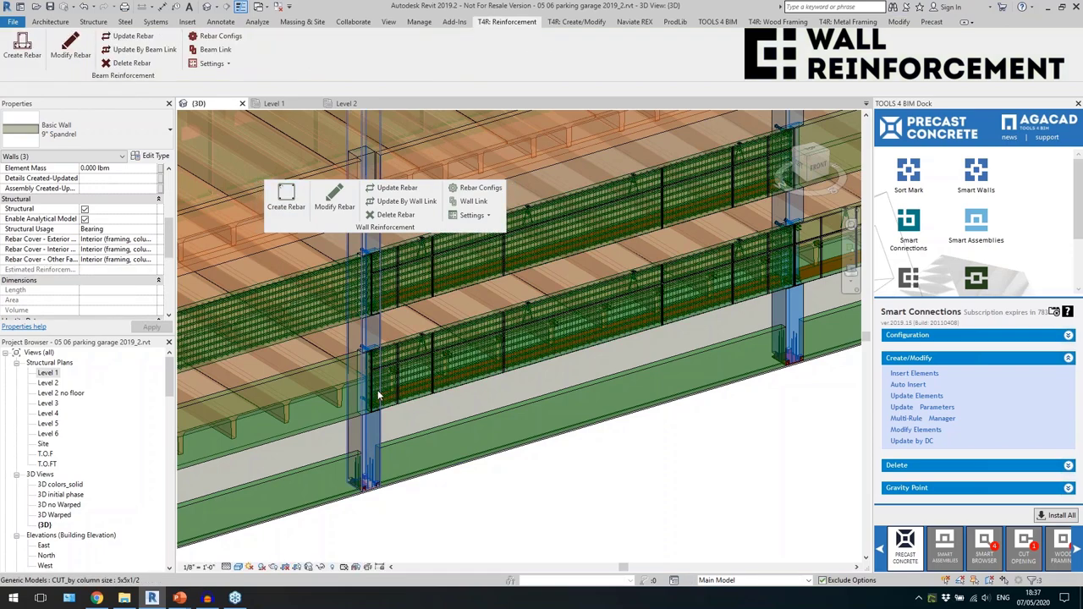
# Examine the lower spandrel's new reinforcement near the column: the stirrups, the longitudinal #6 bars and the U-shaped end bars.
pyautogui.scroll(5, 414, 414)
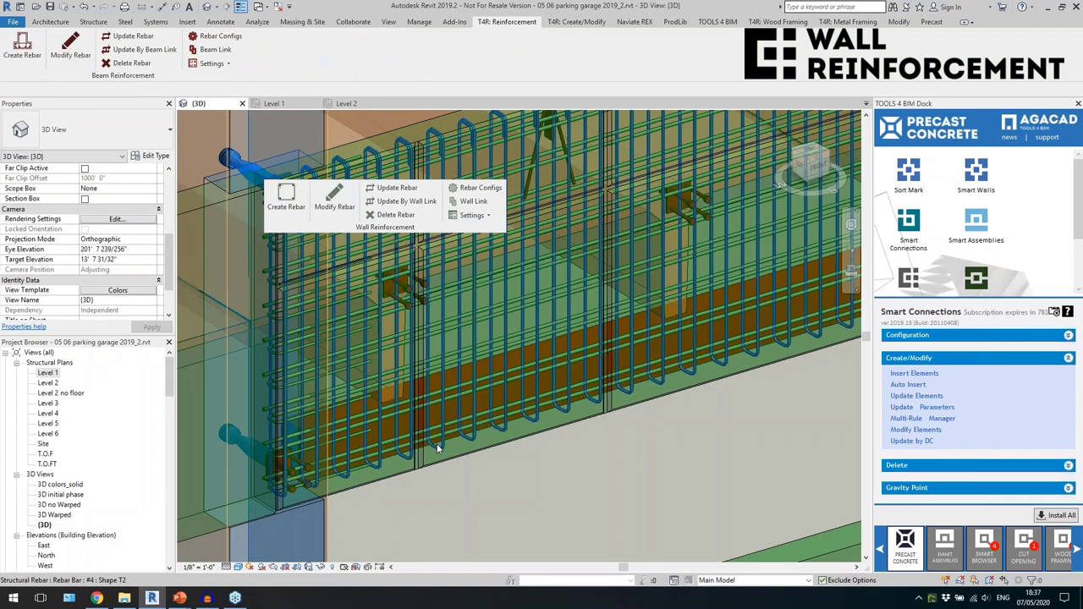
pyautogui.click(425, 458)
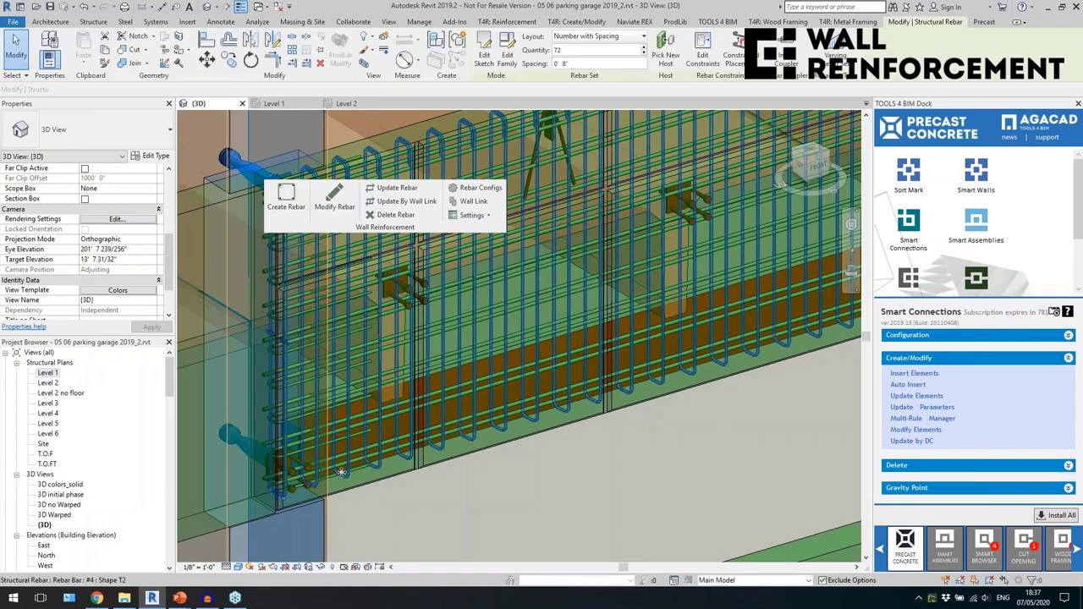
pyautogui.click(482, 345)
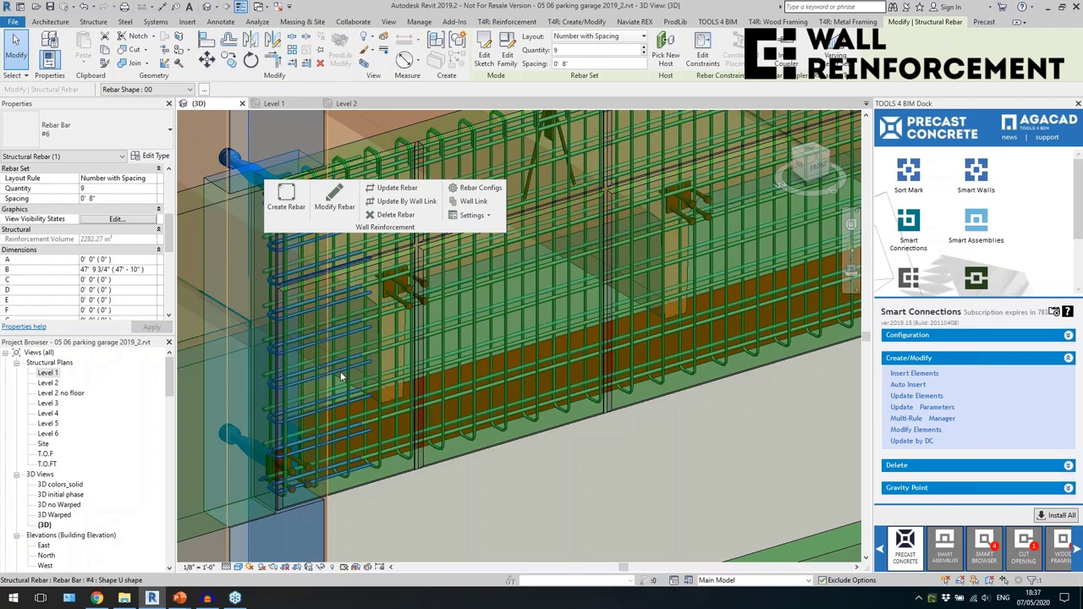
pyautogui.click(291, 385)
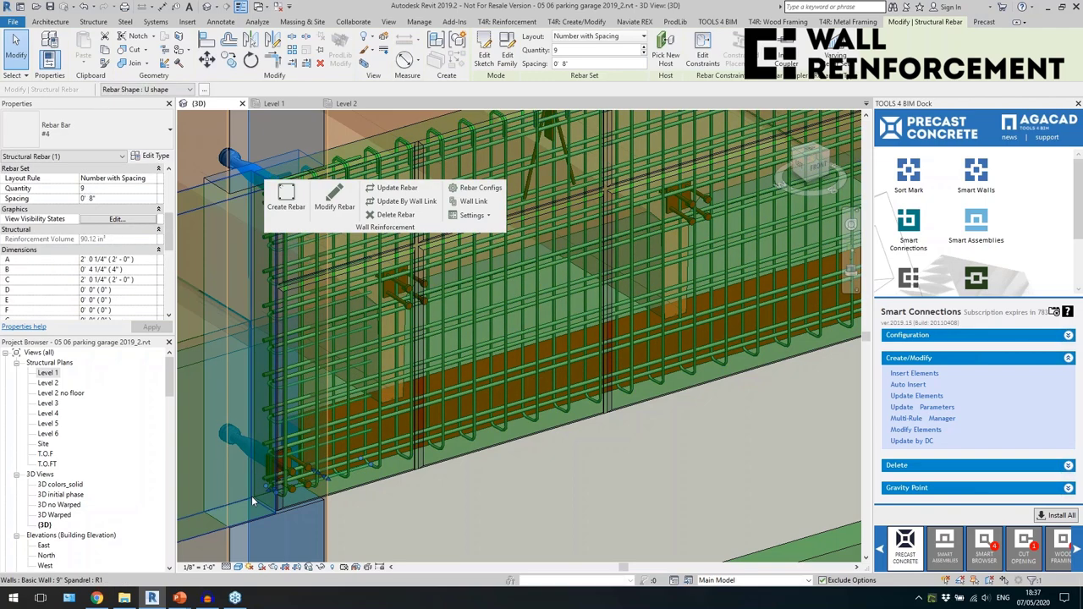
pyautogui.scroll(-4, 250, 486)
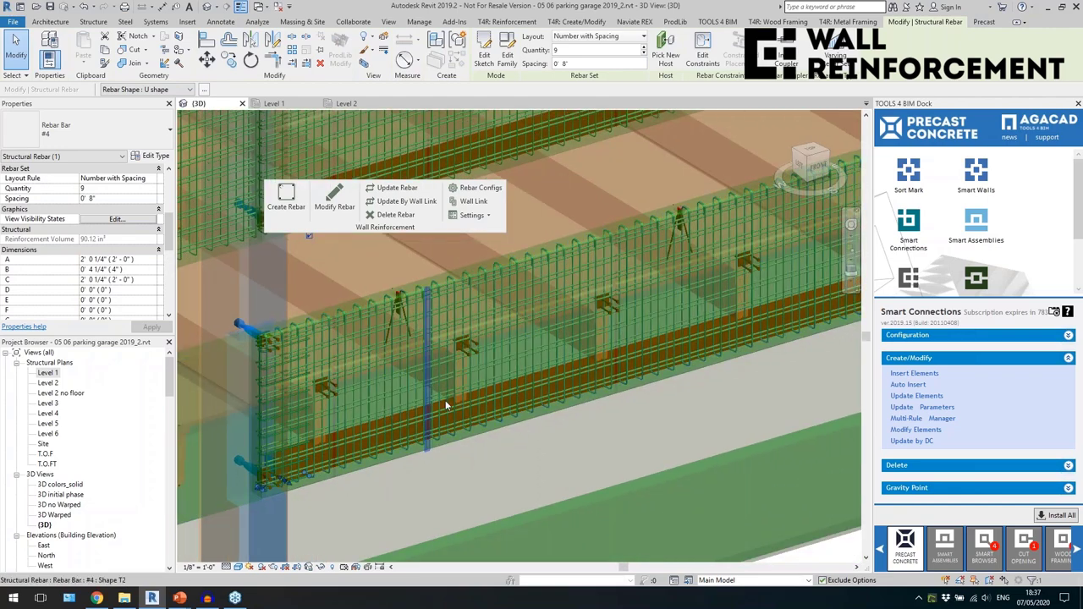
pyautogui.press('Escape')
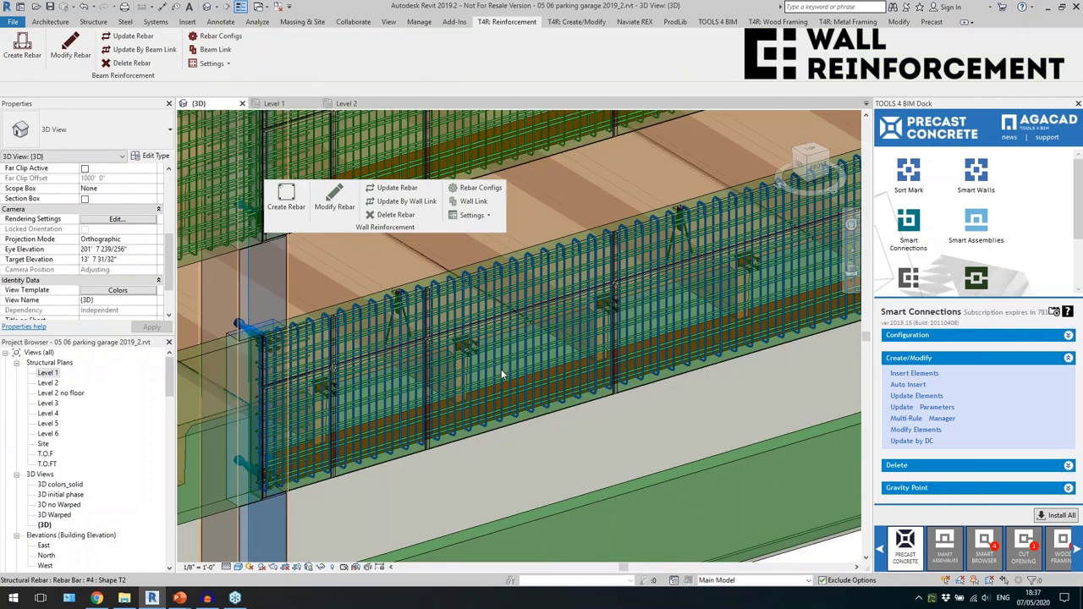
pyautogui.click(501, 369)
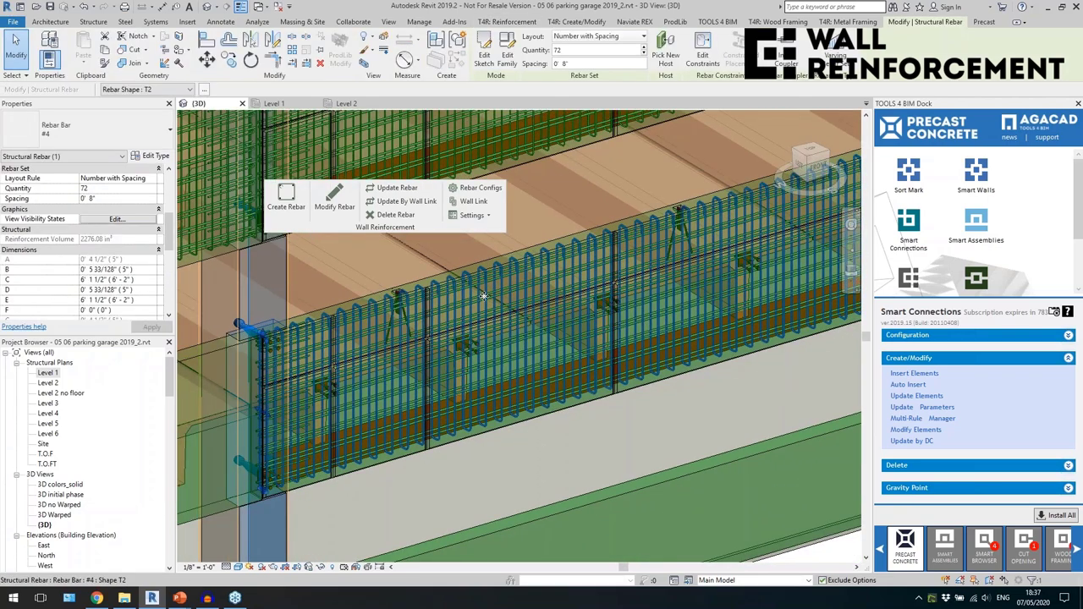
pyautogui.scroll(2, 617, 271)
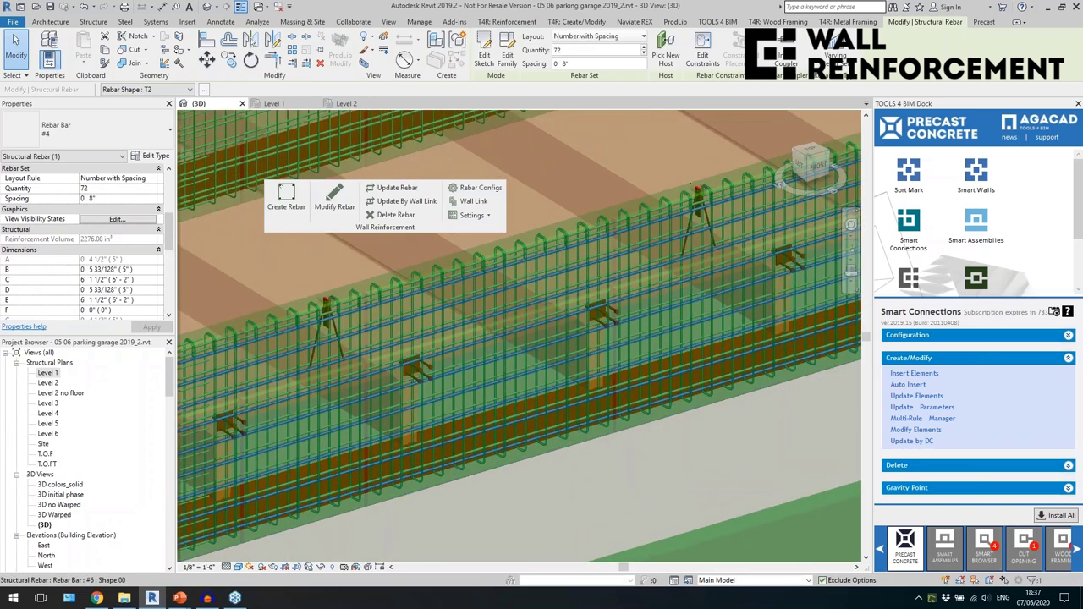
pyautogui.scroll(-5, 537, 310)
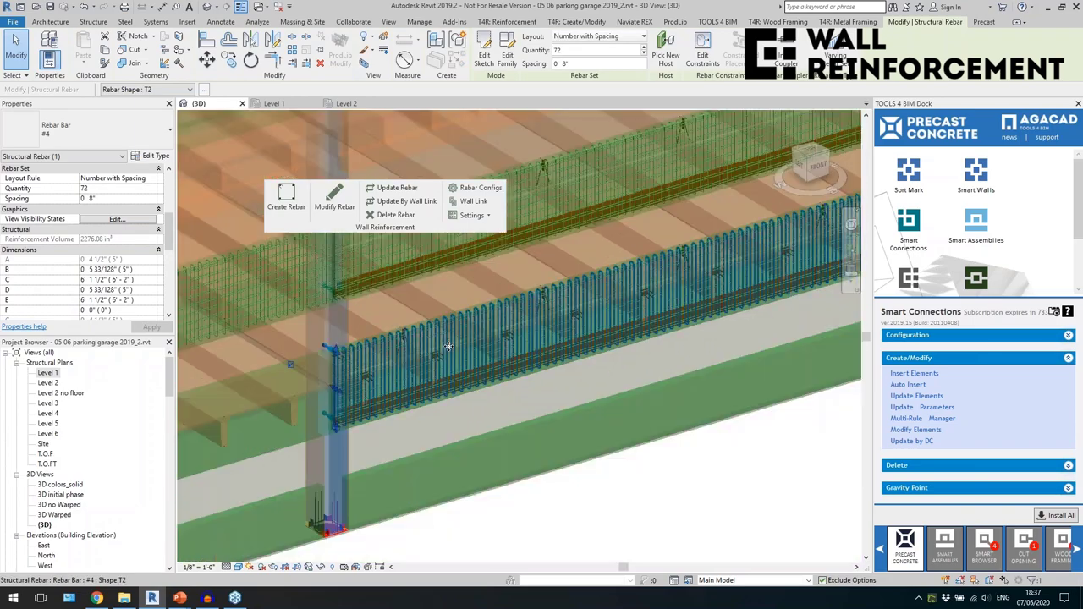
pyautogui.click(564, 457)
# Select two Precast-Inverted Tee Chamf 40x32 beams at the facade column and float the Beam Reinforcement commands over the 3D view.
pyautogui.scroll(-6, 590, 472)
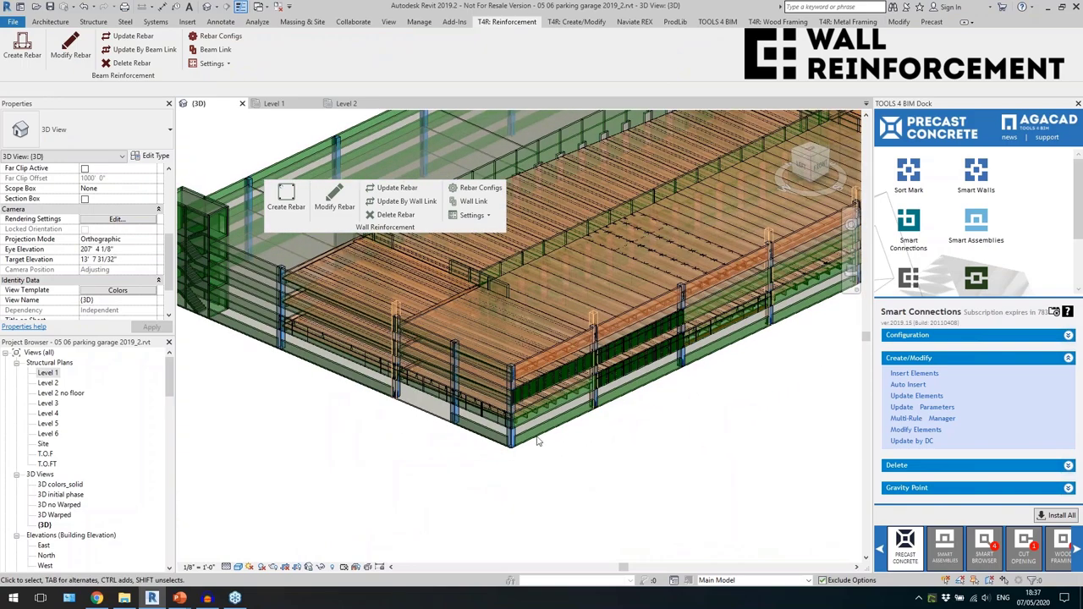
pyautogui.scroll(8, 537, 441)
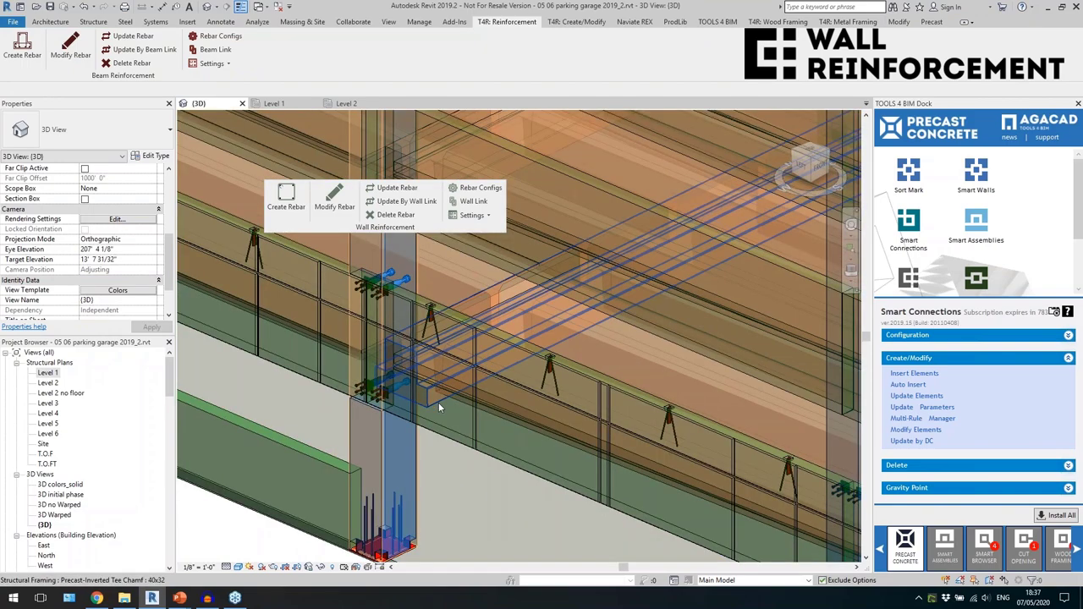
pyautogui.click(438, 404)
pyautogui.keyDown('shift'); pyautogui.moveTo(393, 454); pyautogui.dragTo(419, 306, button='middle'); pyautogui.keyUp('shift')
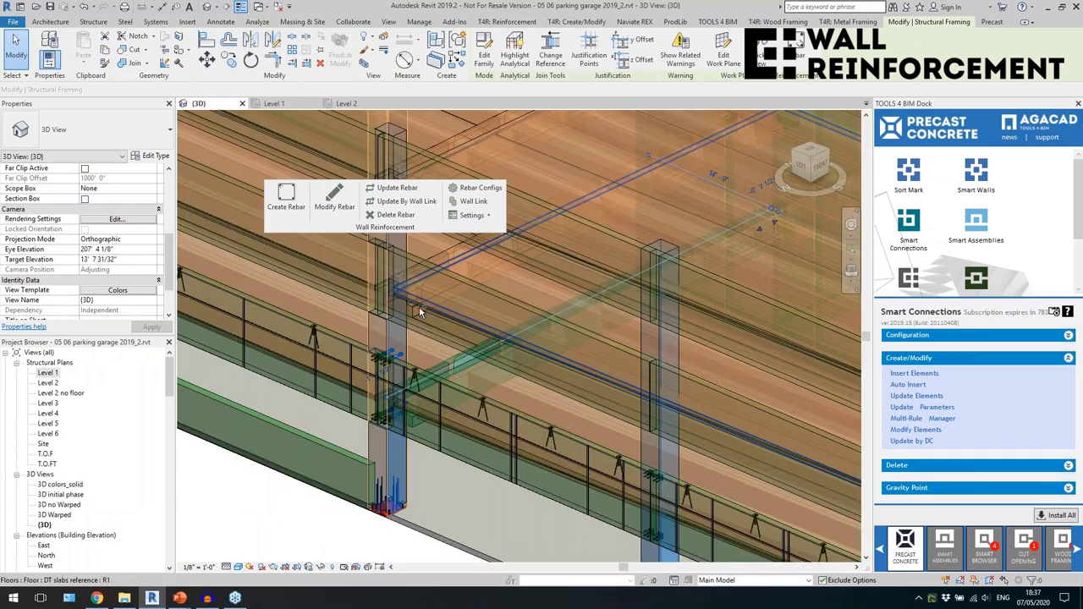
pyautogui.click(419, 310)
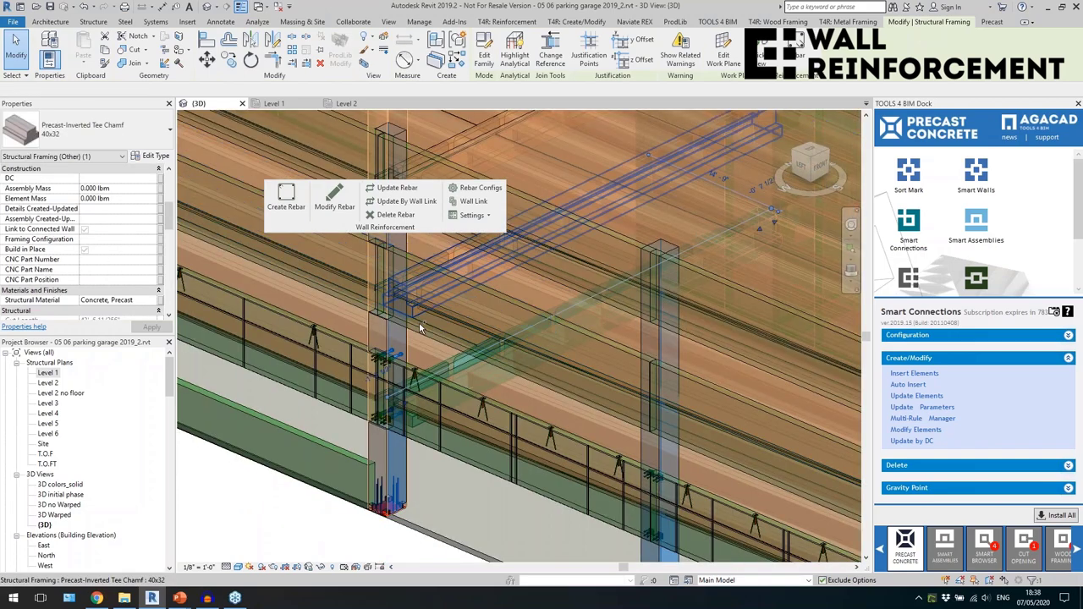
pyautogui.keyDown('ctrl'); pyautogui.click(420, 322); pyautogui.keyUp('ctrl')
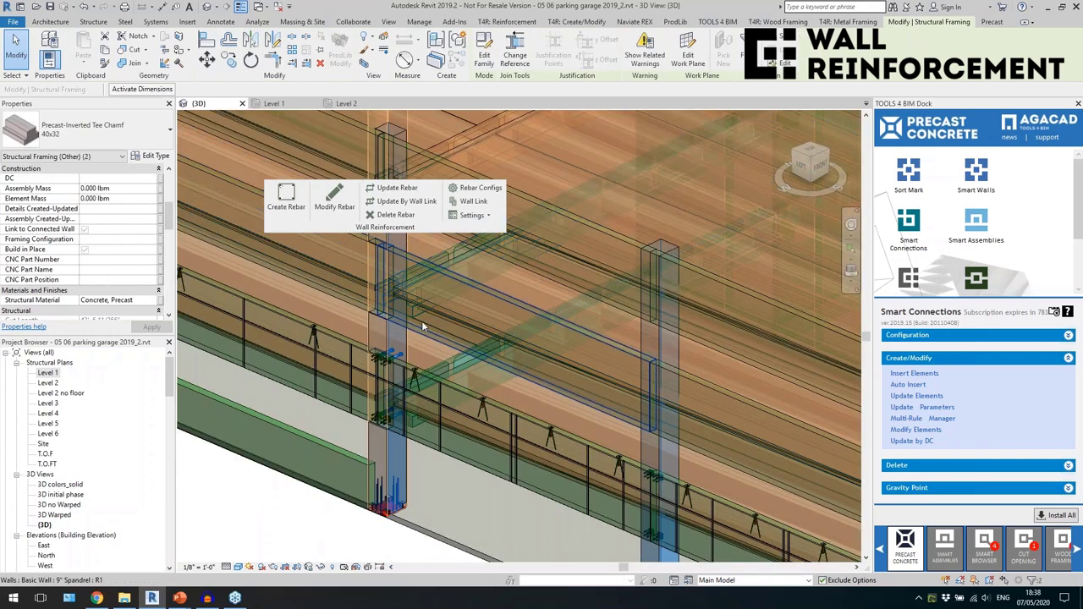
pyautogui.click(576, 22)
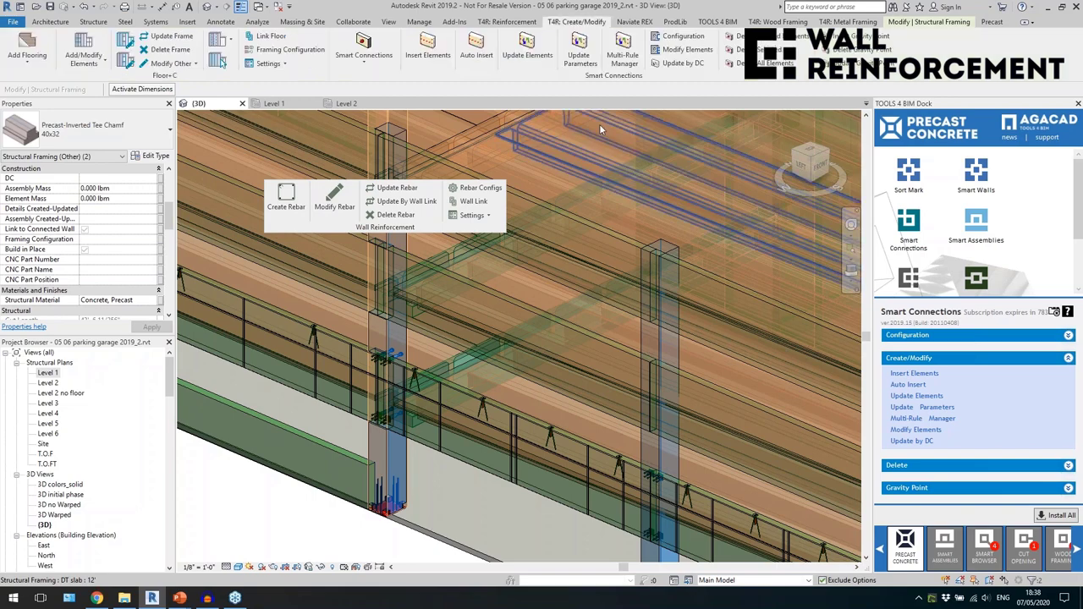
pyautogui.click(506, 22)
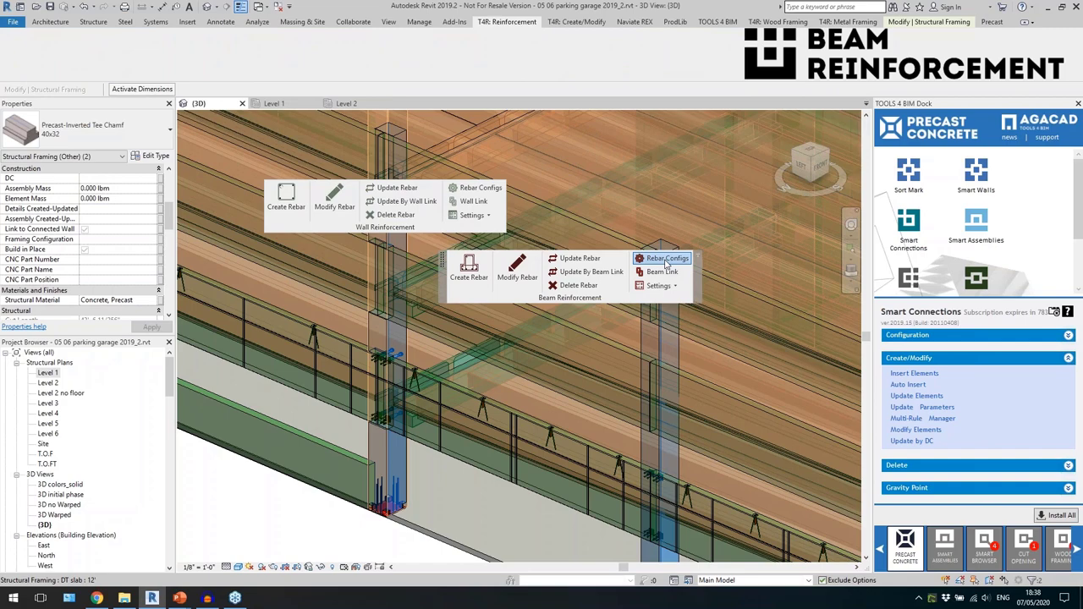
# Review the beam reinforcement configurations for Rectangular, L Shape and IT Shape sections, including the IT Shape main rebar layout.
pyautogui.click(666, 259)
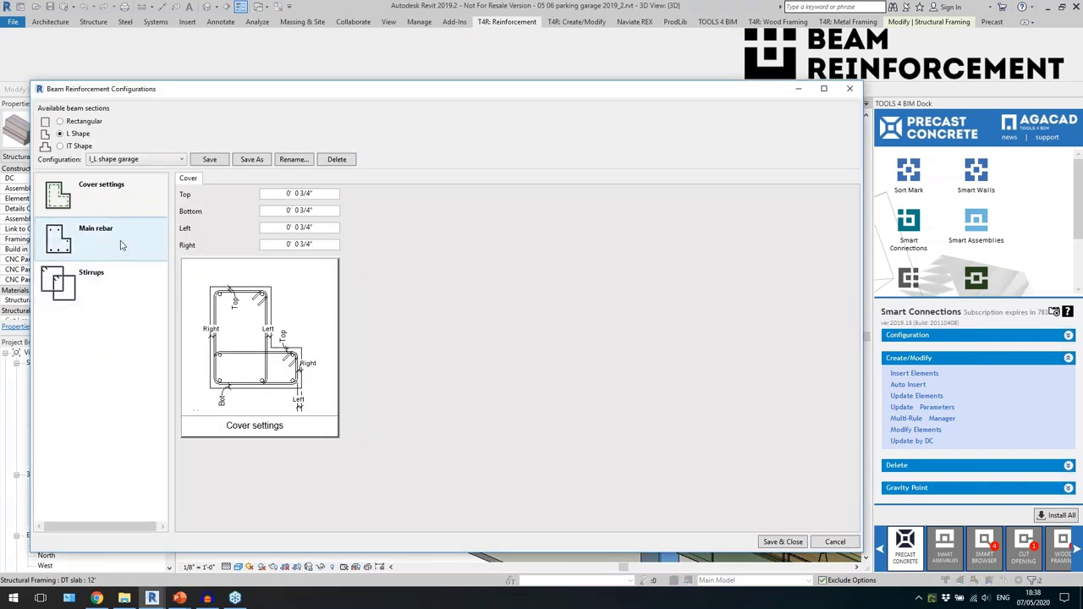
pyautogui.click(62, 147)
pyautogui.click(60, 133)
pyautogui.click(60, 122)
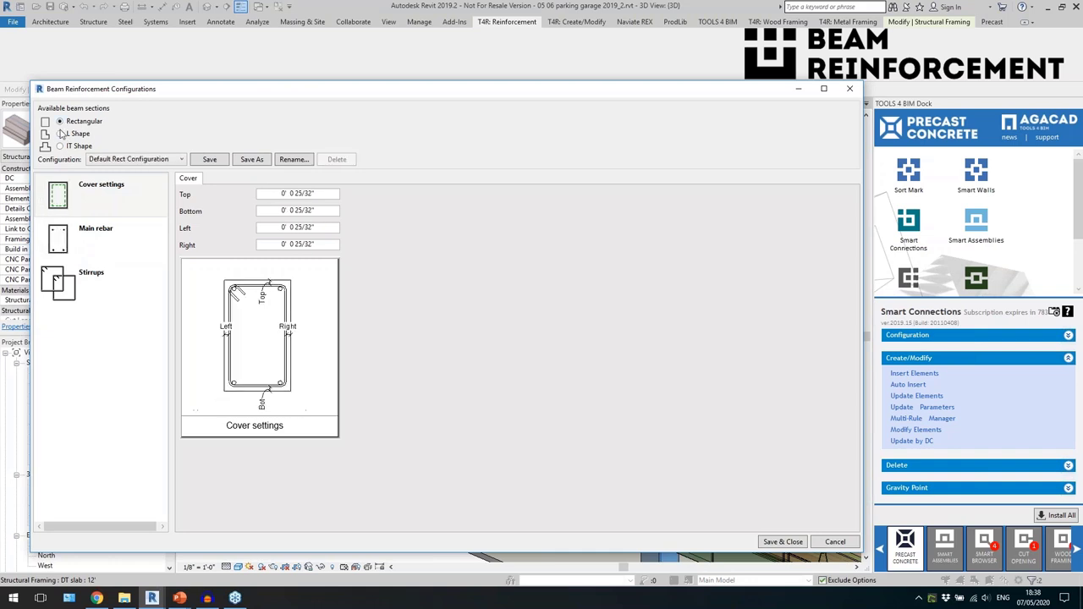
pyautogui.click(61, 146)
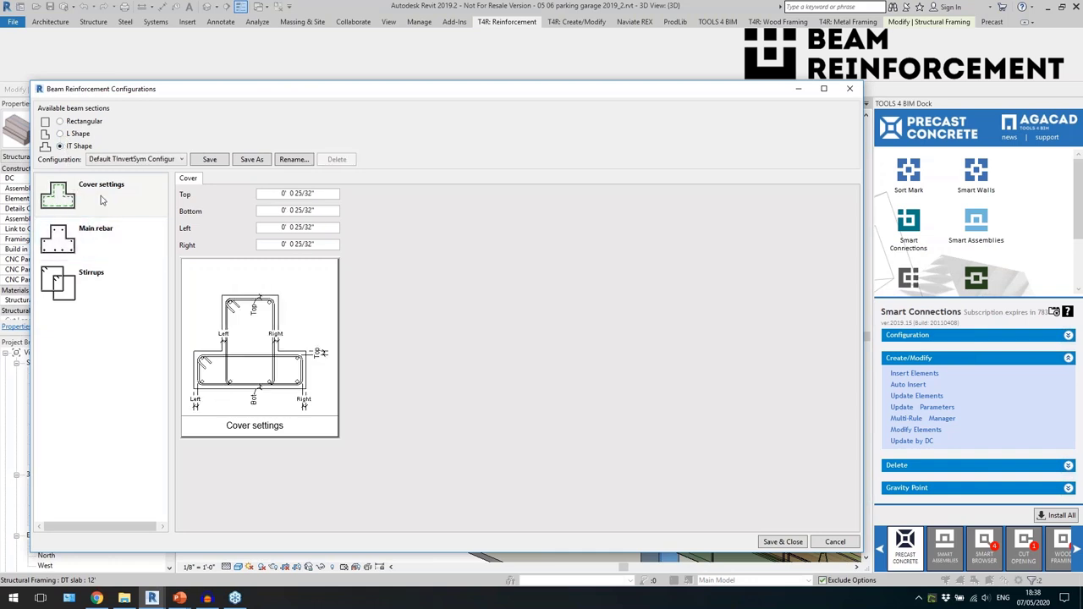
pyautogui.click(99, 237)
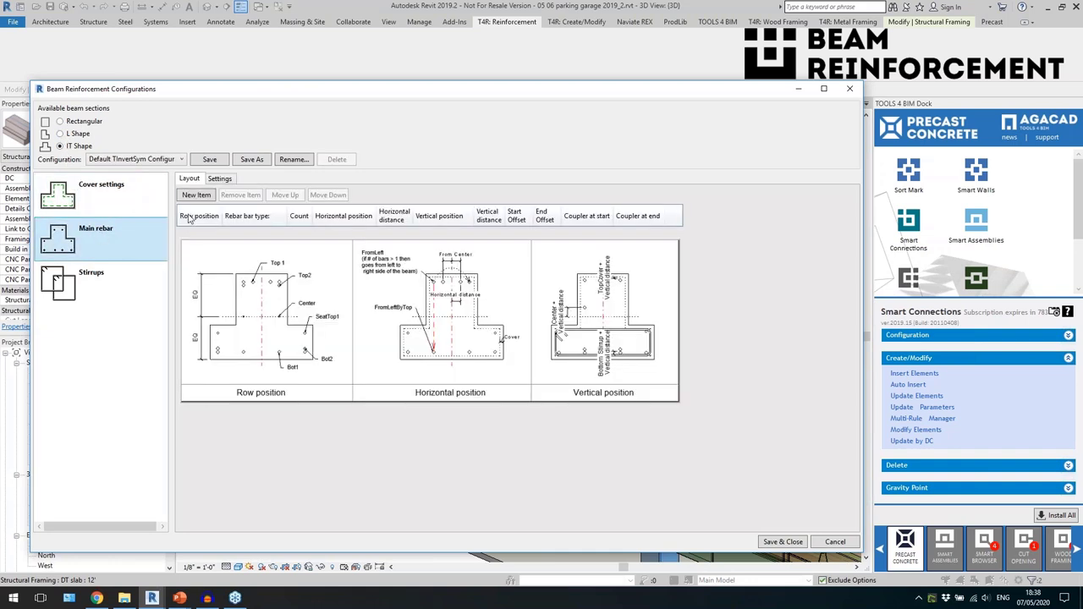
pyautogui.click(135, 160)
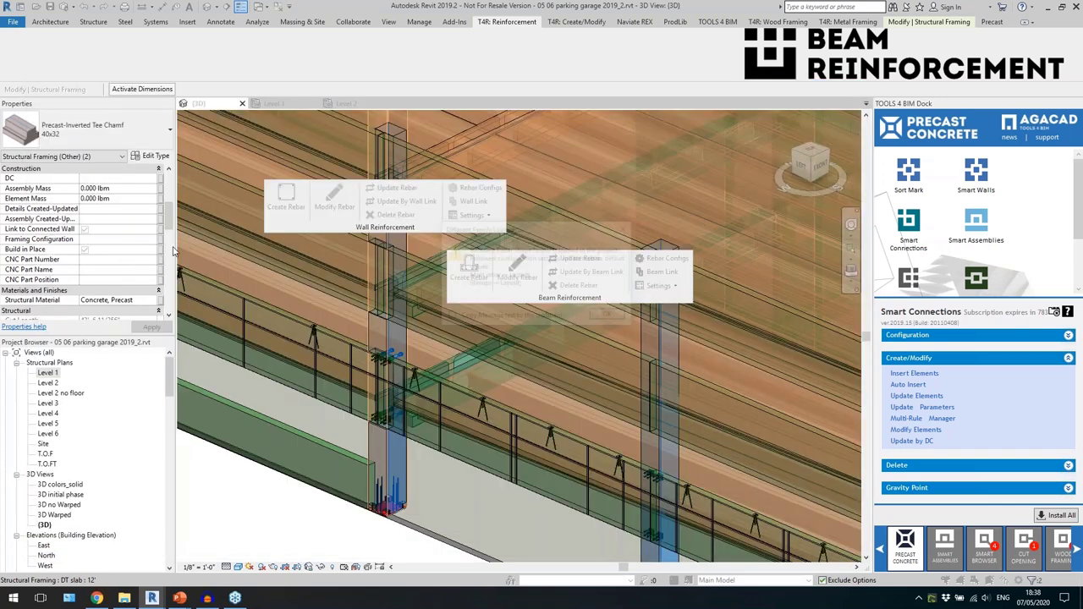
pyautogui.click(610, 316)
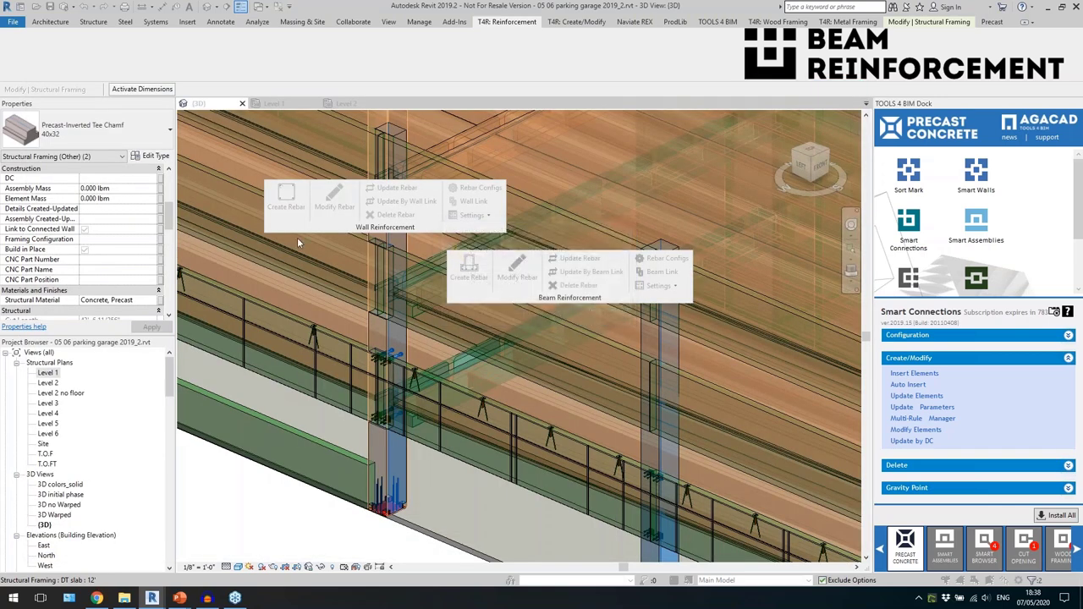
# Switch the IT Shape beam configuration to I_IT with strands v3 and review its stirrup layout tables and layout rule diagrams.
pyautogui.moveTo(185, 599)
pyautogui.click(212, 549)
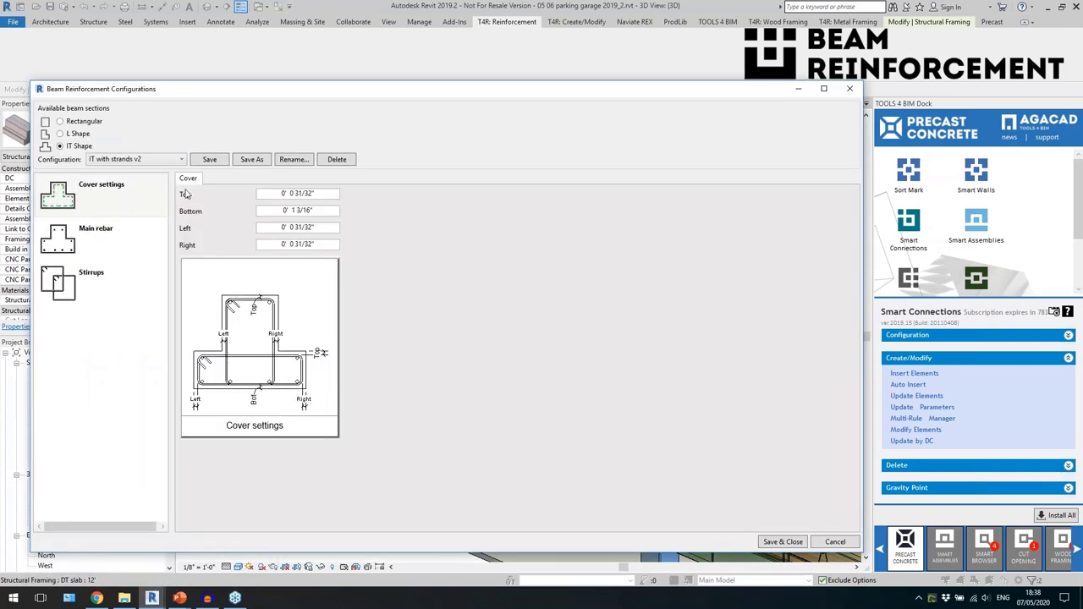
pyautogui.click(149, 160)
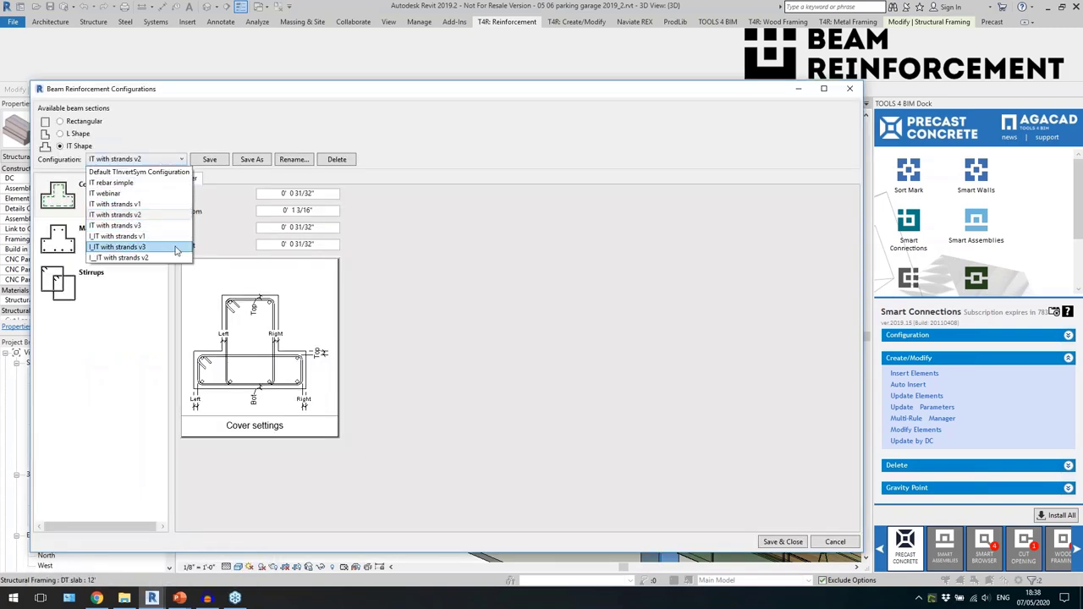
pyautogui.click(176, 247)
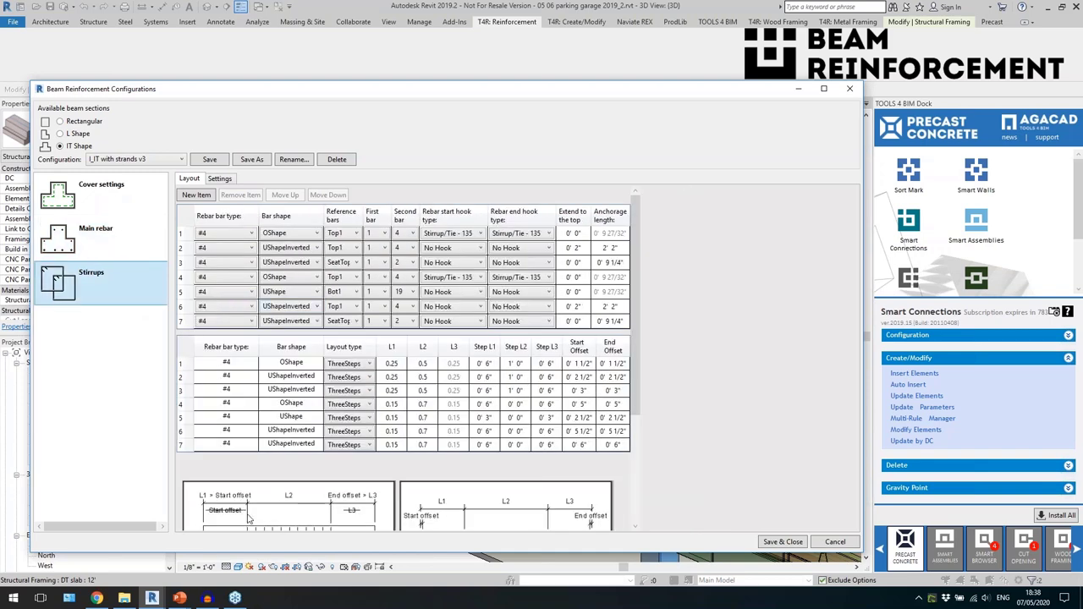
pyautogui.click(435, 378)
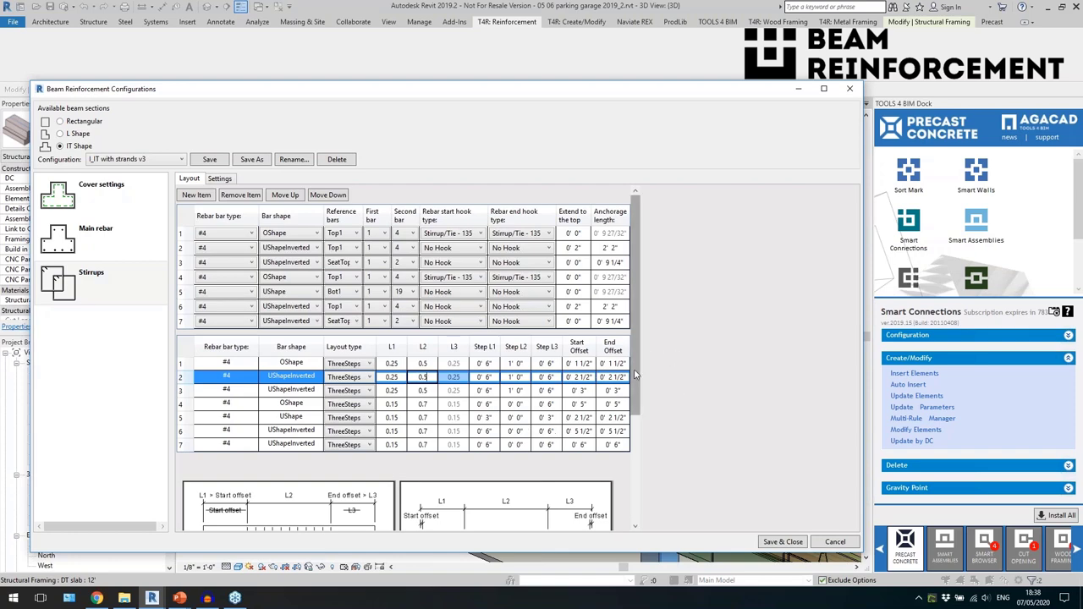
pyautogui.scroll(-4, 392, 360)
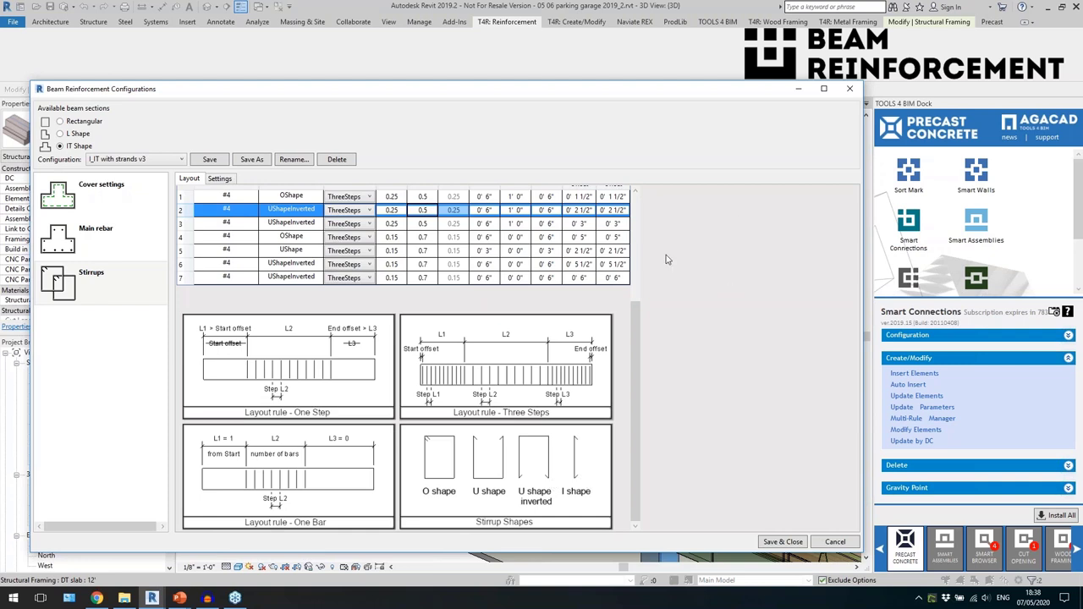
pyautogui.scroll(1, 591, 302)
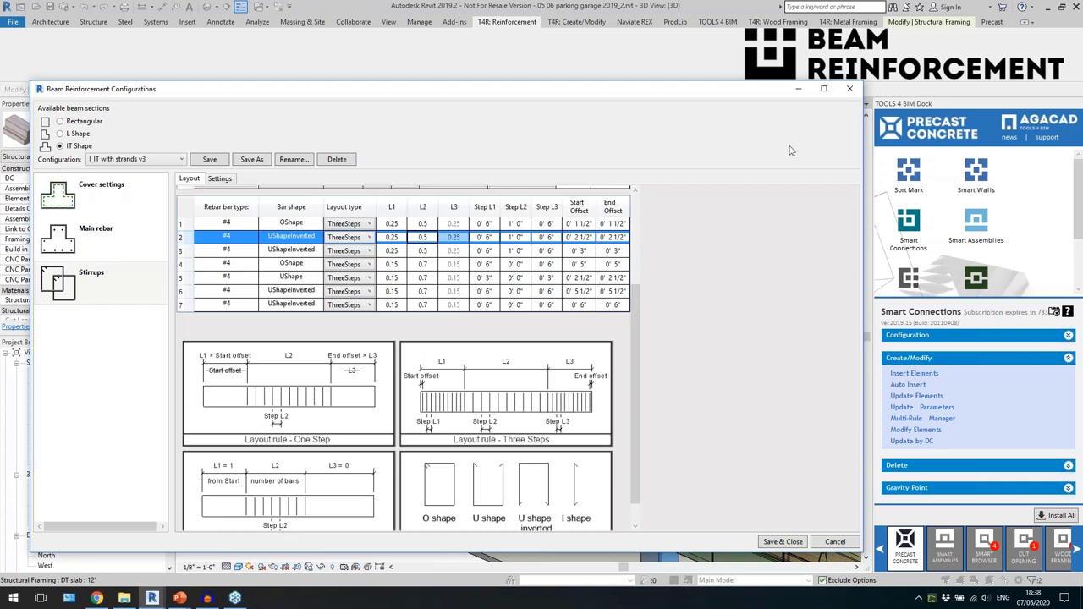
pyautogui.click(851, 90)
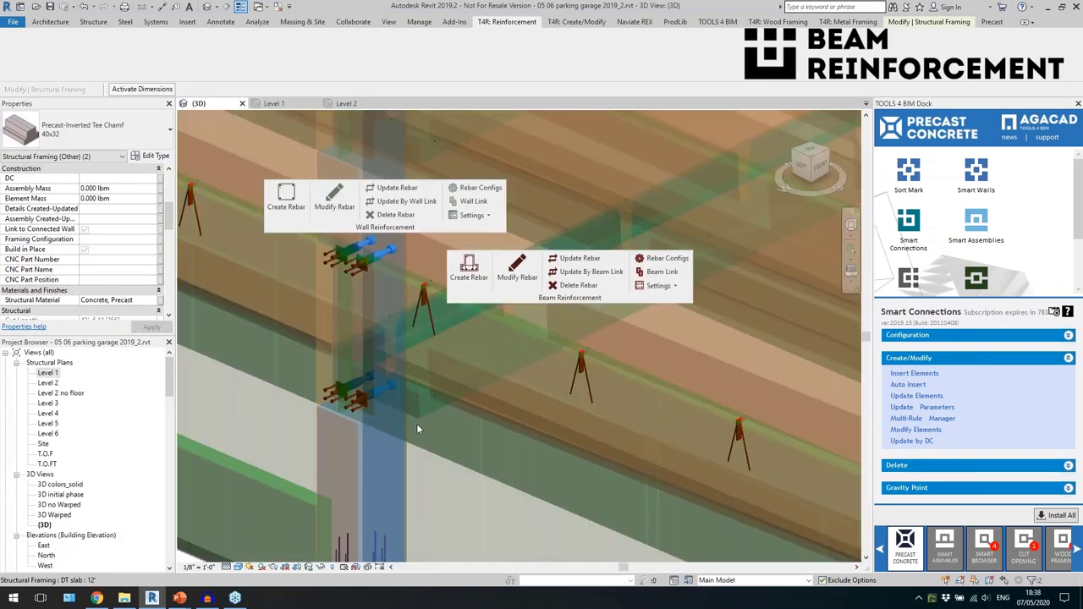
# Isolate one Precast-Inverted Tee Chamf 40x32 beam at the facade column and create its beam reinforcement.
pyautogui.press('Escape')
pyautogui.click(421, 417)
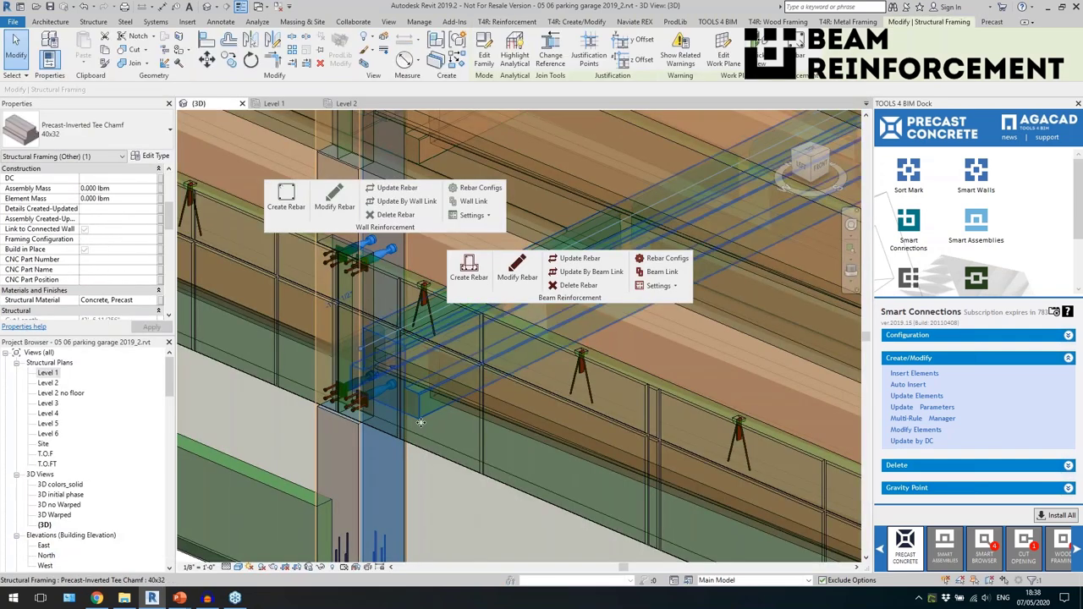
pyautogui.scroll(-2, 418, 465)
pyautogui.press('h')
pyautogui.press('i')
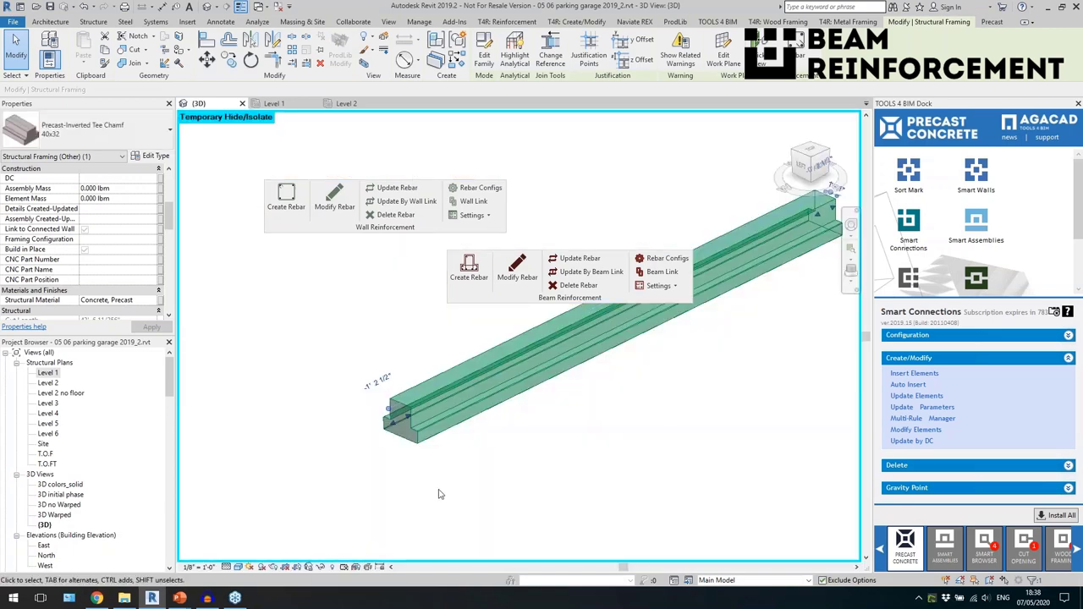
pyautogui.click(468, 285)
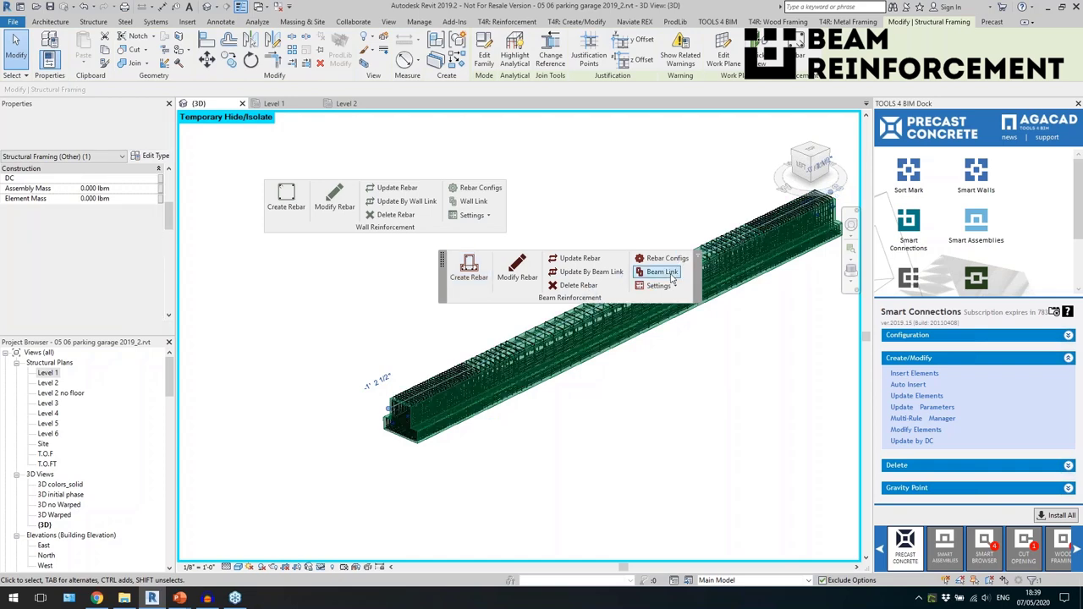
# Check which beam section and configuration the Beam Link assigns to the Precast-L Shaped Beam types 18LB24 and Spandrel 9".
pyautogui.scroll(3, 459, 434)
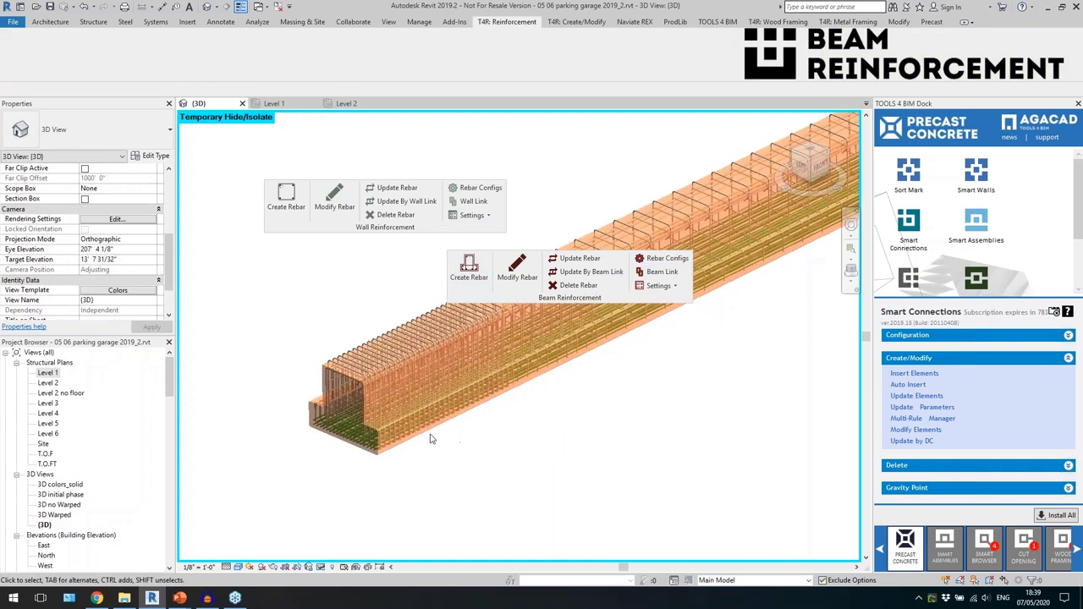
pyautogui.click(428, 430)
pyautogui.click(658, 271)
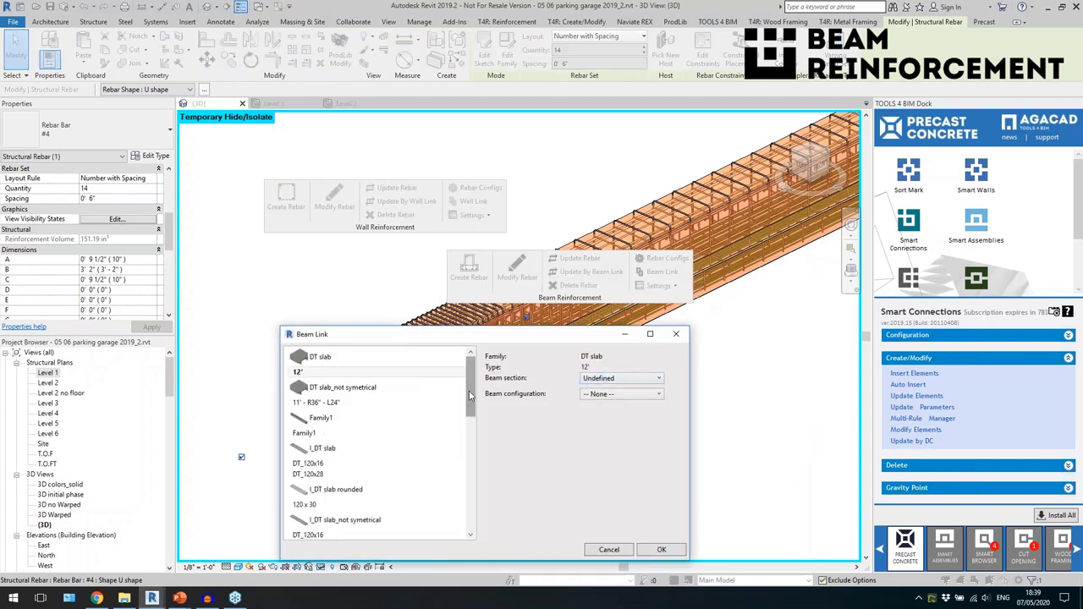
pyautogui.moveTo(471, 395); pyautogui.dragTo(470, 507)
pyautogui.click(314, 512)
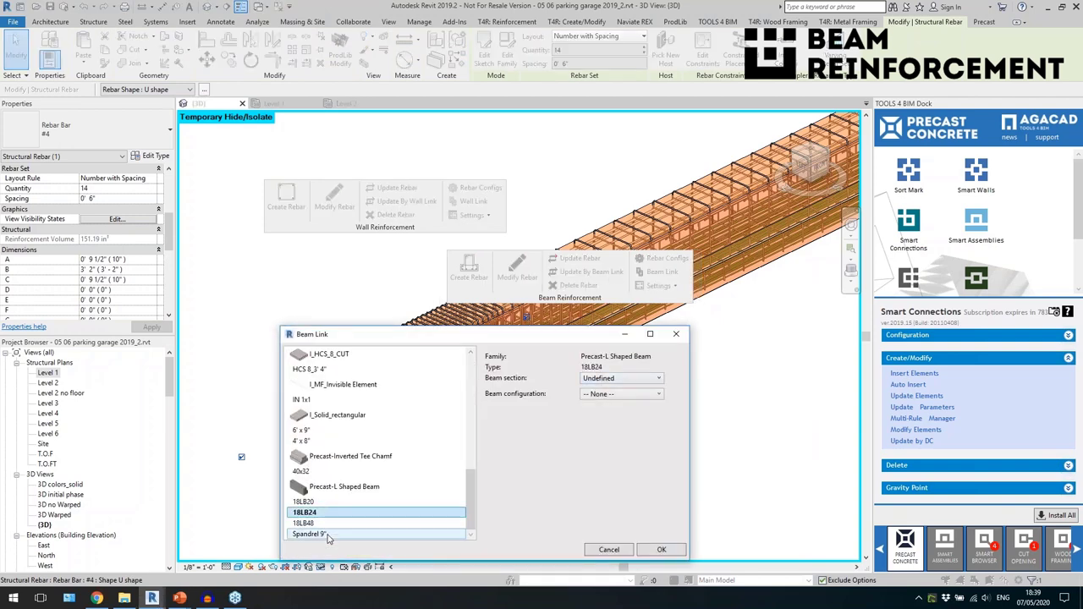
pyautogui.click(328, 535)
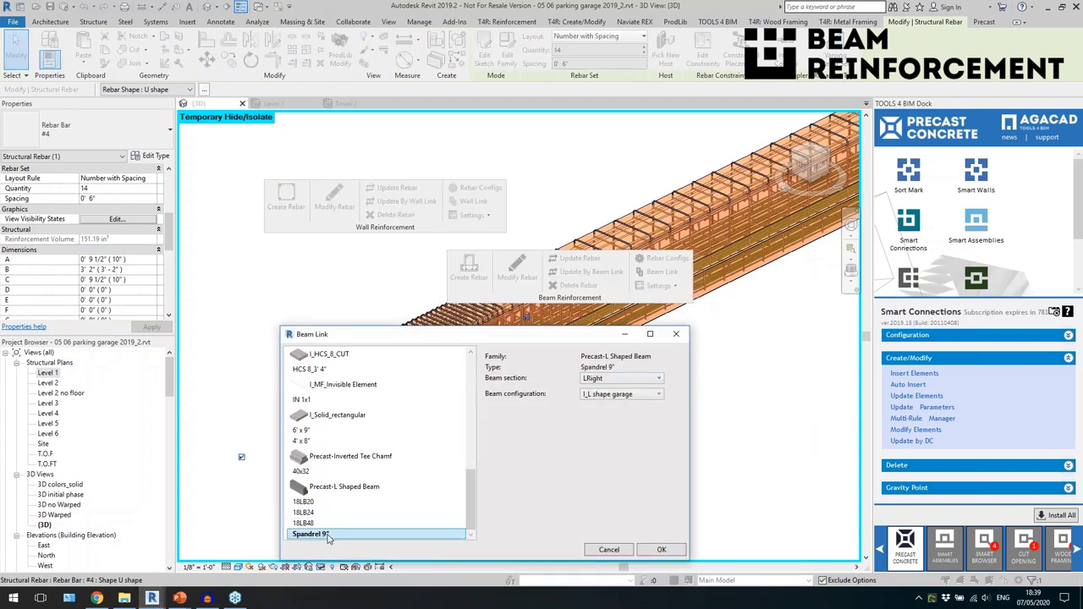
pyautogui.click(607, 395)
pyautogui.click(546, 439)
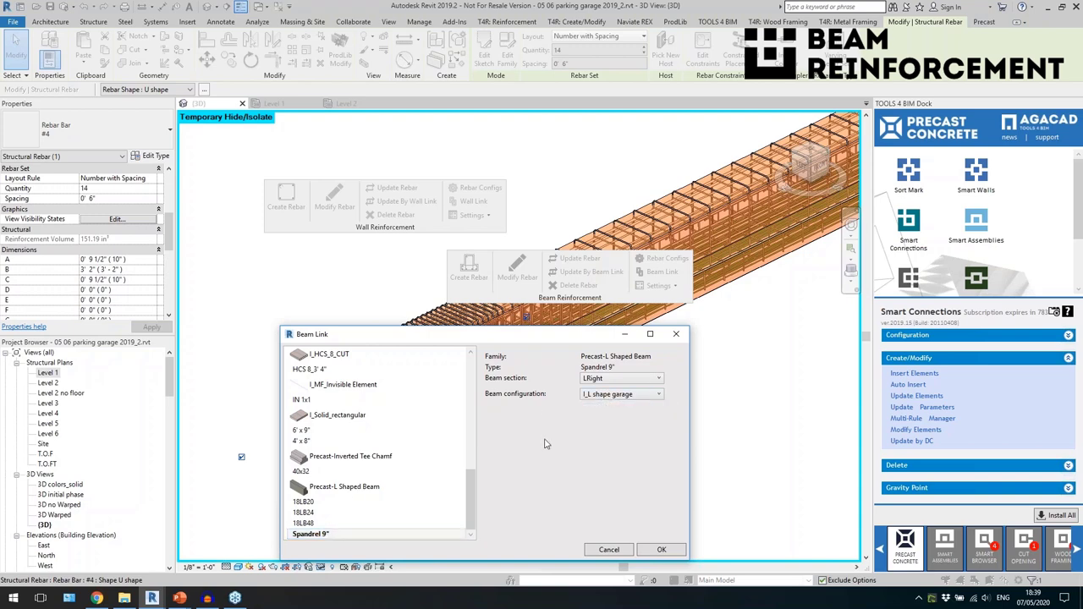
pyautogui.click(675, 335)
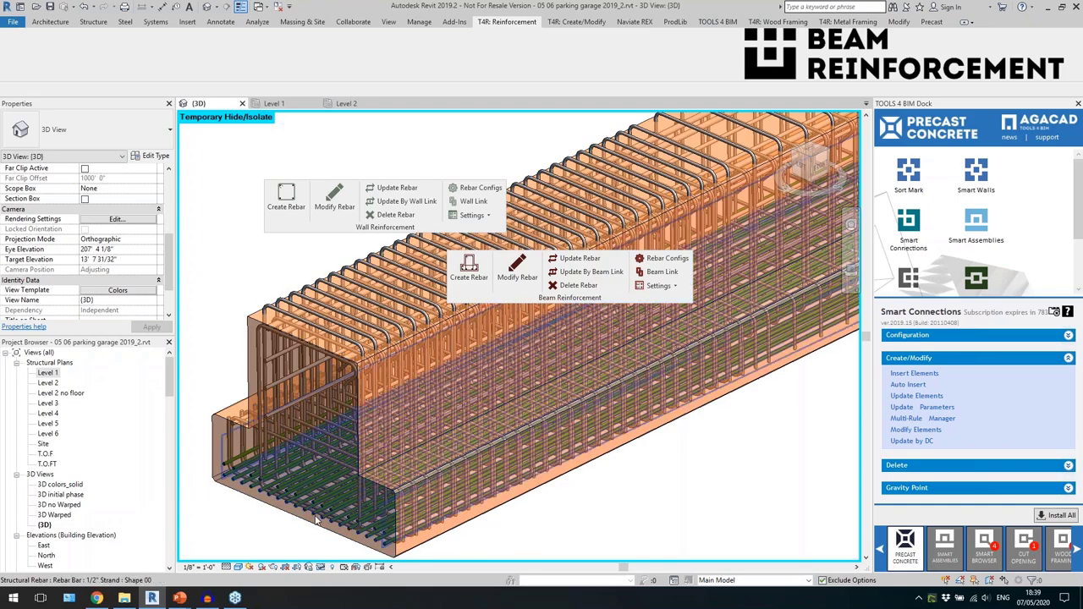
# Examine the 1/2" strands and U-shaped stirrups at the bottom of the isolated inverted tee beam's end.
pyautogui.scroll(4, 328, 484)
pyautogui.click(327, 473)
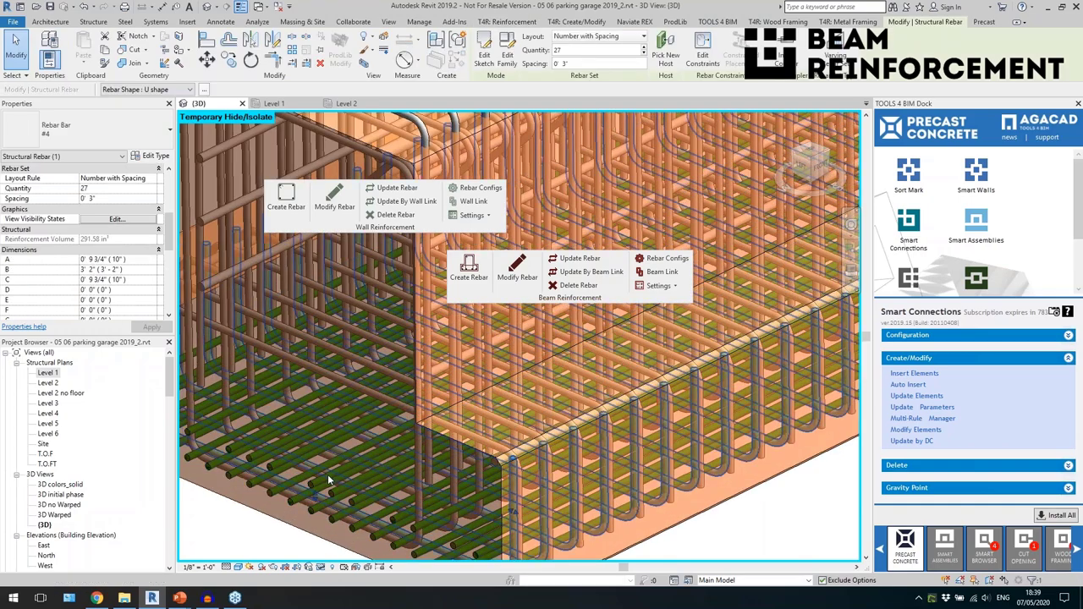
pyautogui.click(327, 480)
pyautogui.scroll(-3, 461, 435)
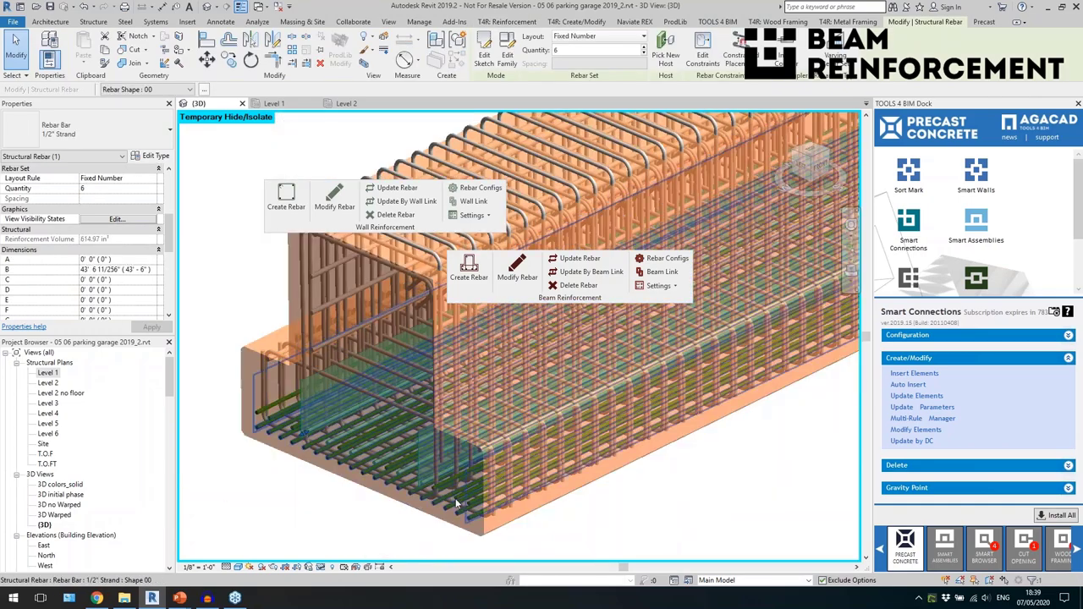
pyautogui.keyDown('shift'); pyautogui.moveTo(431, 505); pyautogui.dragTo(305, 547, button='middle'); pyautogui.keyUp('shift')
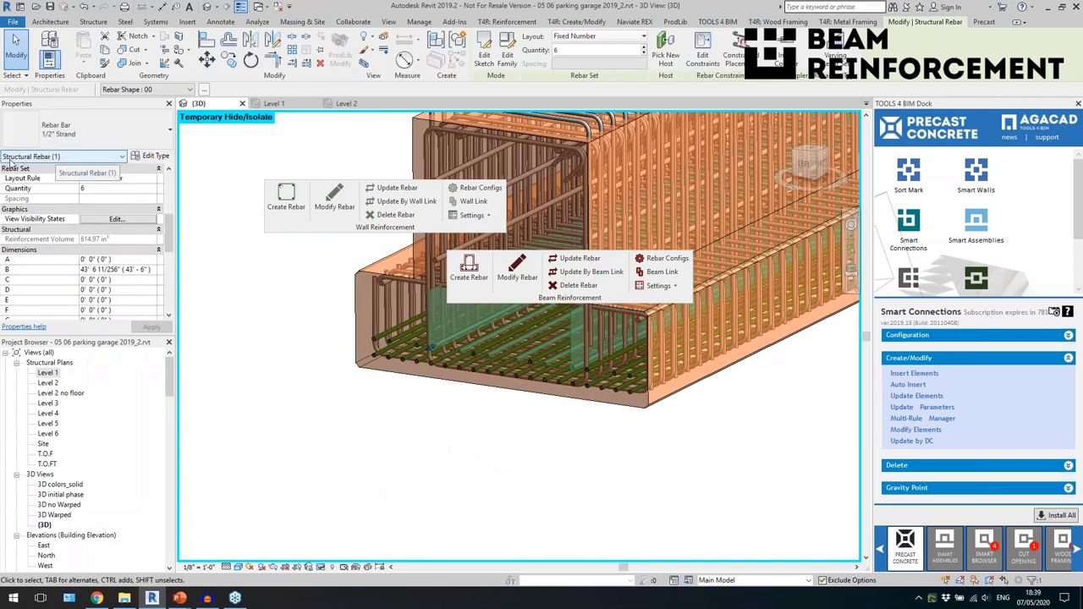
pyautogui.moveTo(356, 405); pyautogui.dragTo(226, 460, button='middle')
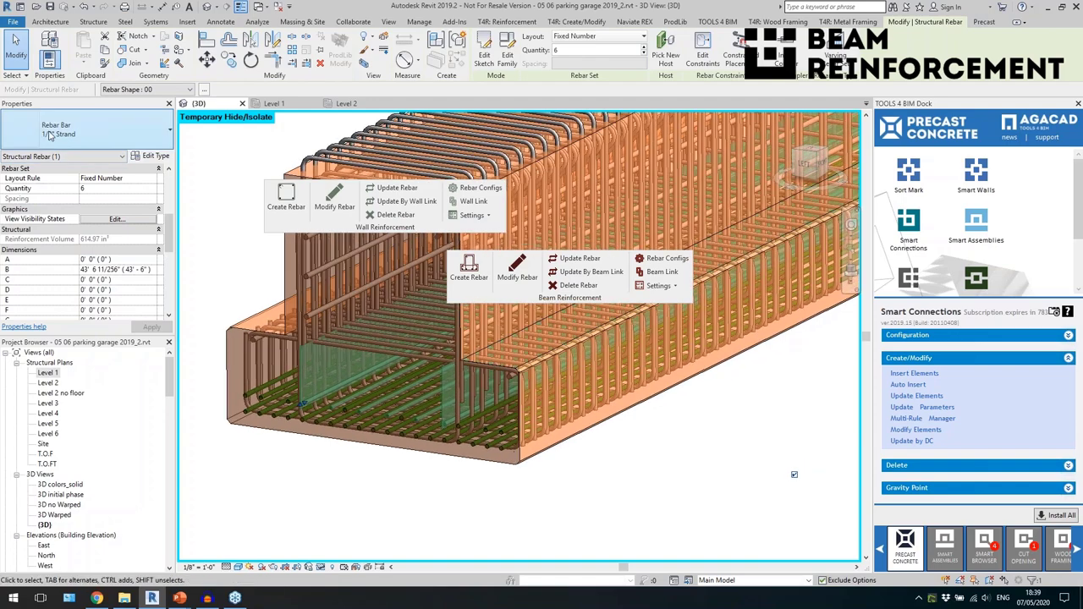
pyautogui.press('Escape')
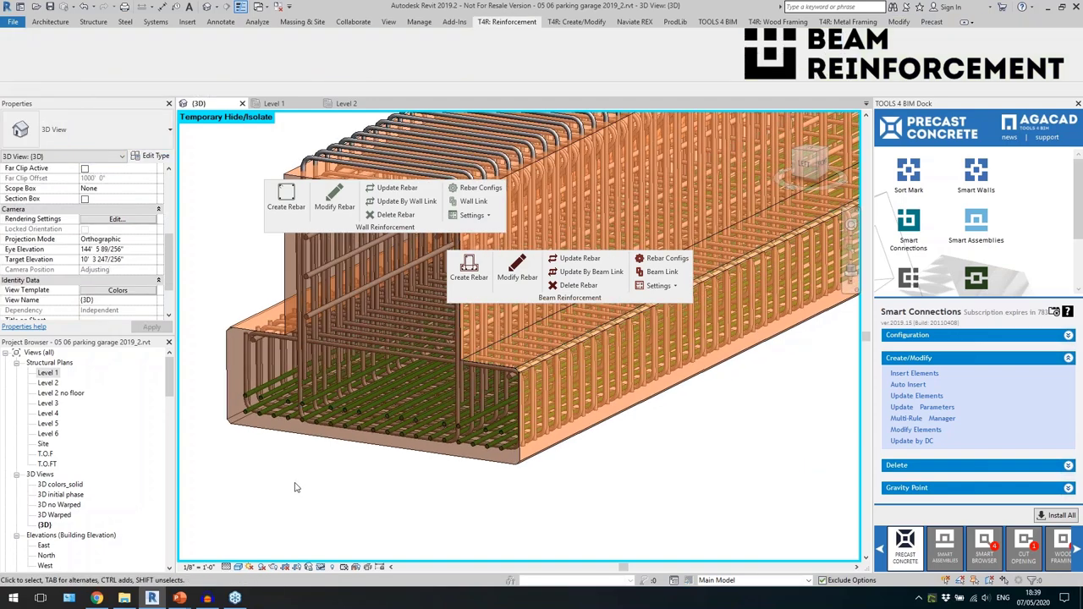
pyautogui.click(366, 420)
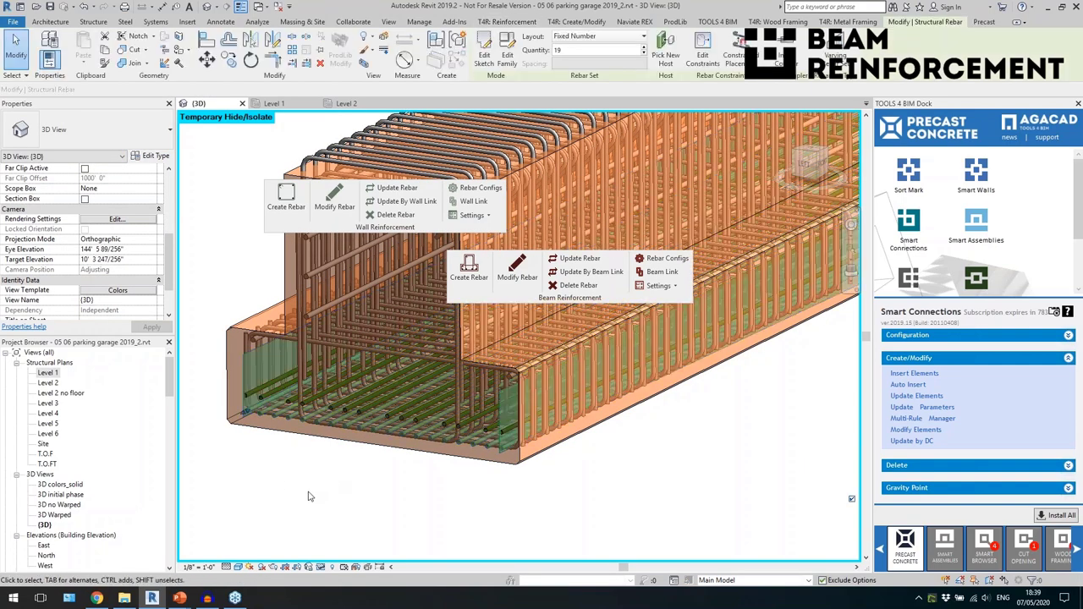
pyautogui.scroll(-2, 288, 485)
pyautogui.press('Escape')
pyautogui.click(287, 488)
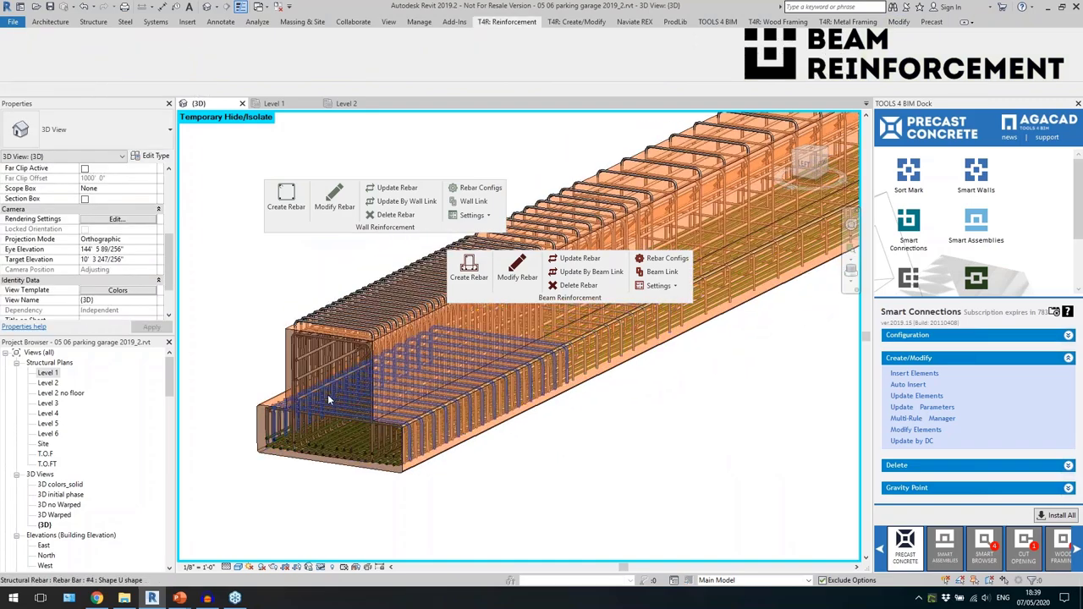
# Inspect the #4 inverted-U stirrup sets at the beam's end and midspan to compare their spacing along its length.
pyautogui.scroll(2, 296, 342)
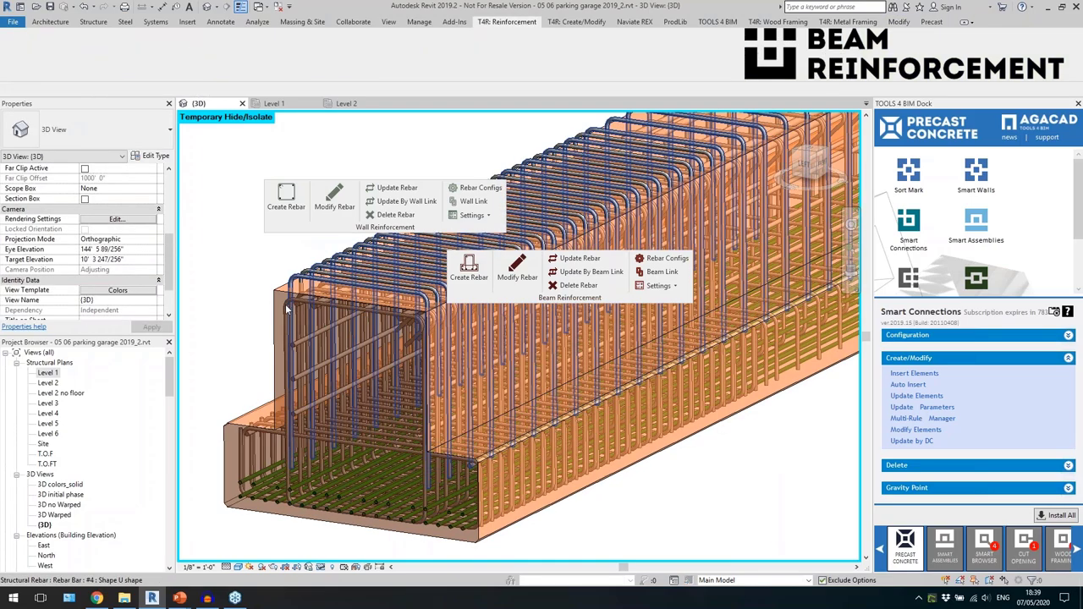
pyautogui.click(287, 310)
pyautogui.scroll(-3, 293, 457)
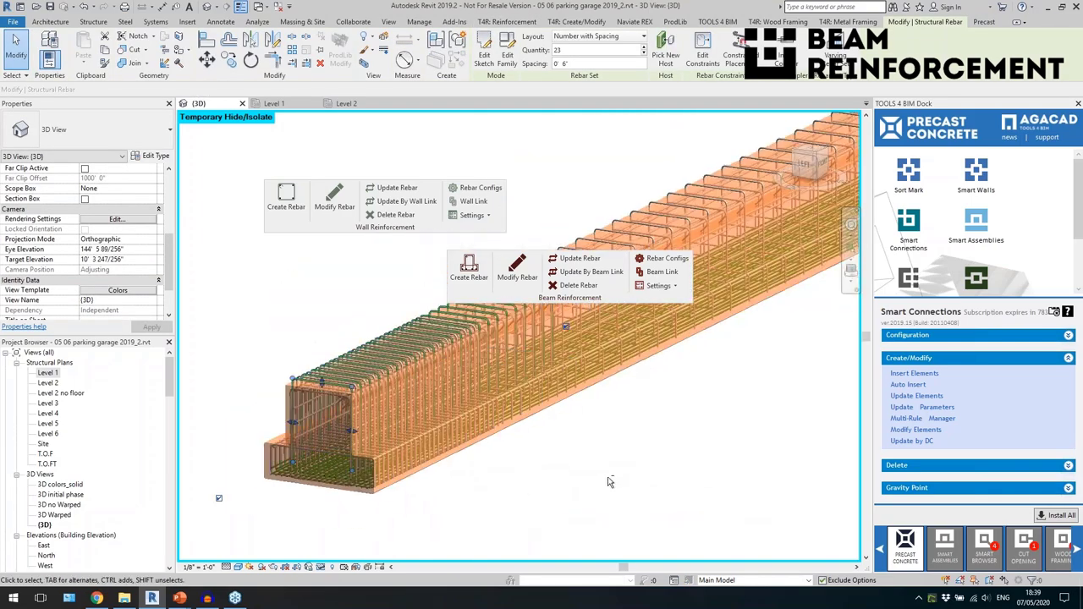
pyautogui.keyDown('shift'); pyautogui.moveTo(609, 482); pyautogui.dragTo(373, 427, button='middle'); pyautogui.keyUp('shift')
pyautogui.scroll(-3, 369, 425)
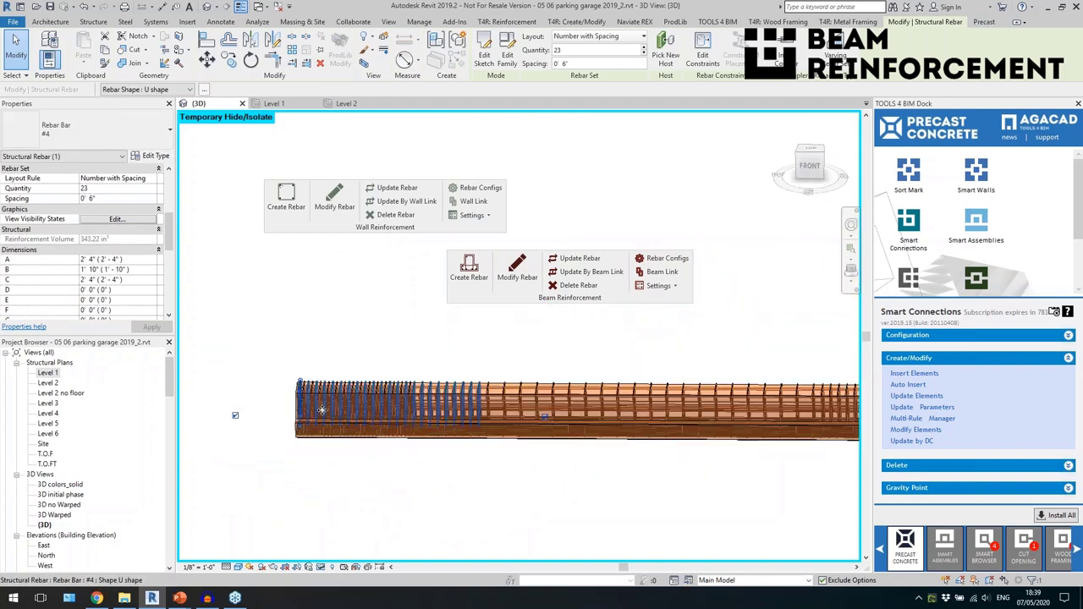
pyautogui.scroll(-3, 322, 410)
pyautogui.keyDown('shift'); pyautogui.moveTo(554, 479); pyautogui.dragTo(578, 479, button='middle'); pyautogui.keyUp('shift')
pyautogui.scroll(4, 487, 425)
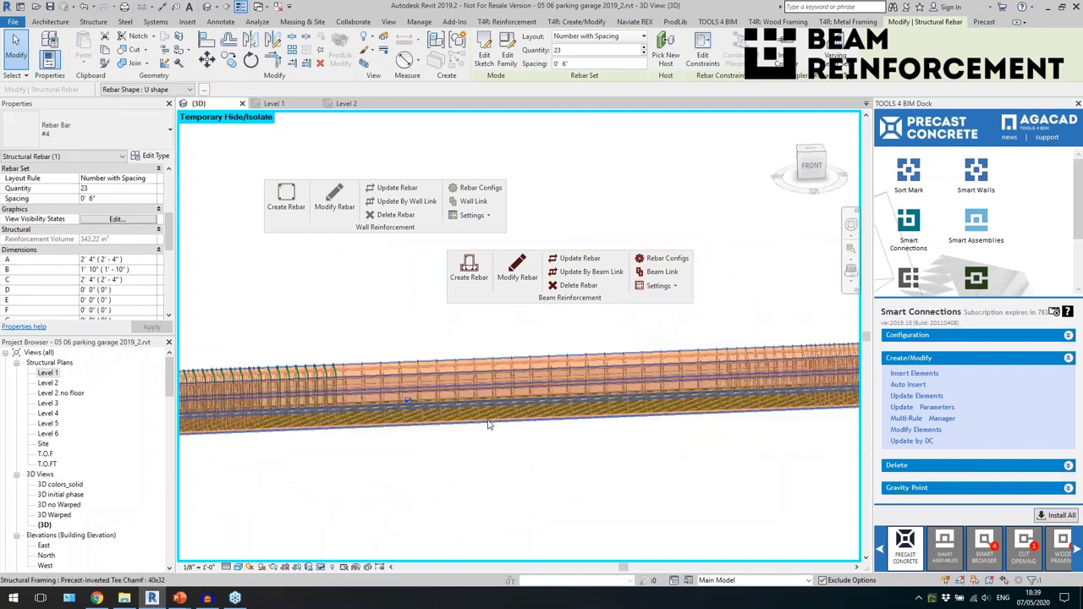
pyautogui.keyDown('shift'); pyautogui.moveTo(488, 425); pyautogui.dragTo(475, 371, button='middle'); pyautogui.keyUp('shift')
pyautogui.click(473, 372)
pyautogui.keyDown('shift'); pyautogui.moveTo(486, 447); pyautogui.dragTo(660, 423, button='middle'); pyautogui.keyUp('shift')
# Reset the temporary isolation to bring back the whole parking garage model.
pyautogui.click(319, 567)
pyautogui.click(327, 554)
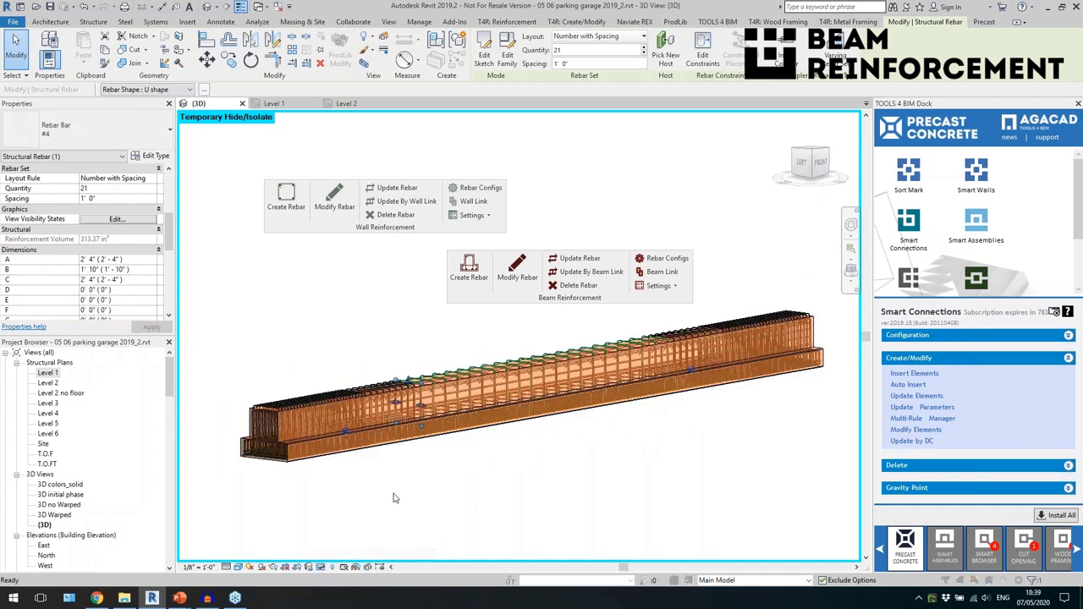
pyautogui.click(628, 341)
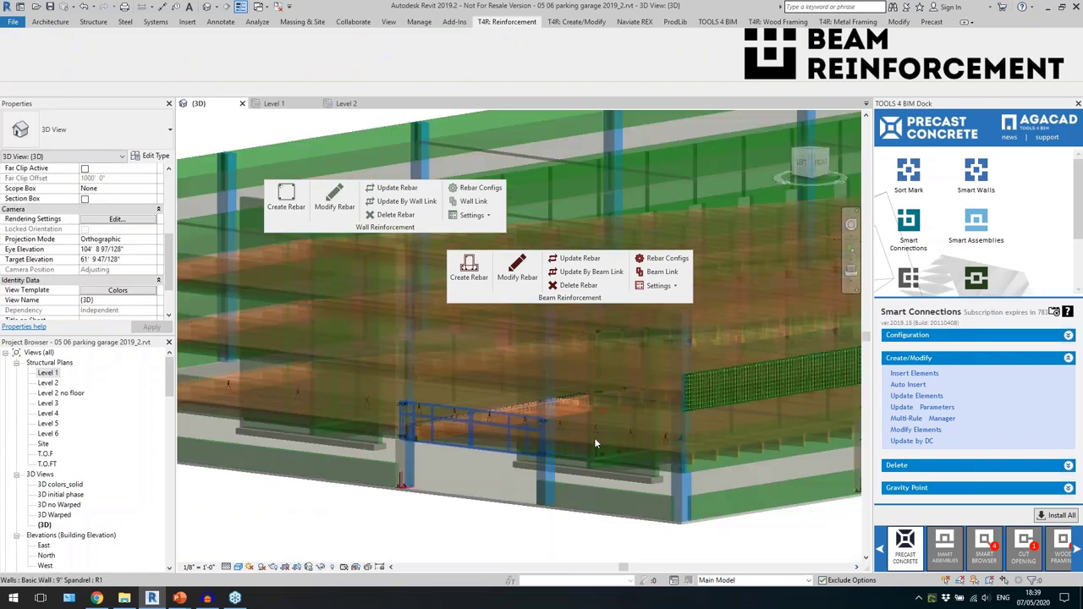
# Check the Beam Link assignment of the unreinforced Spandrel 9" L-shaped beam above the reinforced spandrels, and create the beam's rebar.
pyautogui.scroll(-2, 594, 438)
pyautogui.keyDown('shift'); pyautogui.moveTo(594, 437); pyautogui.dragTo(596, 513, button='middle'); pyautogui.keyUp('shift')
pyautogui.moveTo(711, 400); pyautogui.dragTo(547, 414, button='middle')
pyautogui.scroll(4, 534, 443)
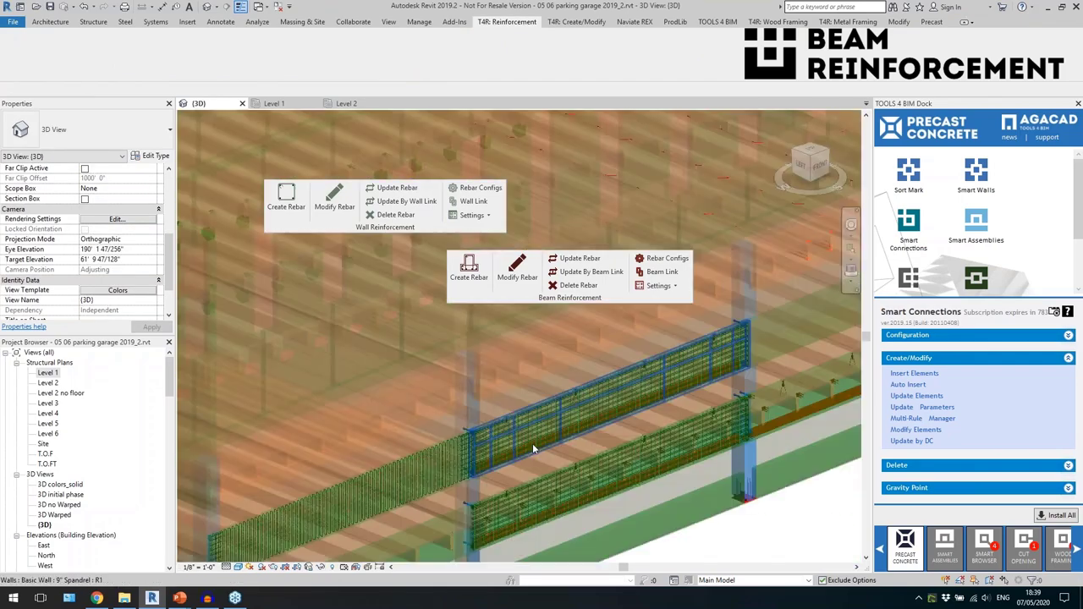
pyautogui.scroll(3, 535, 462)
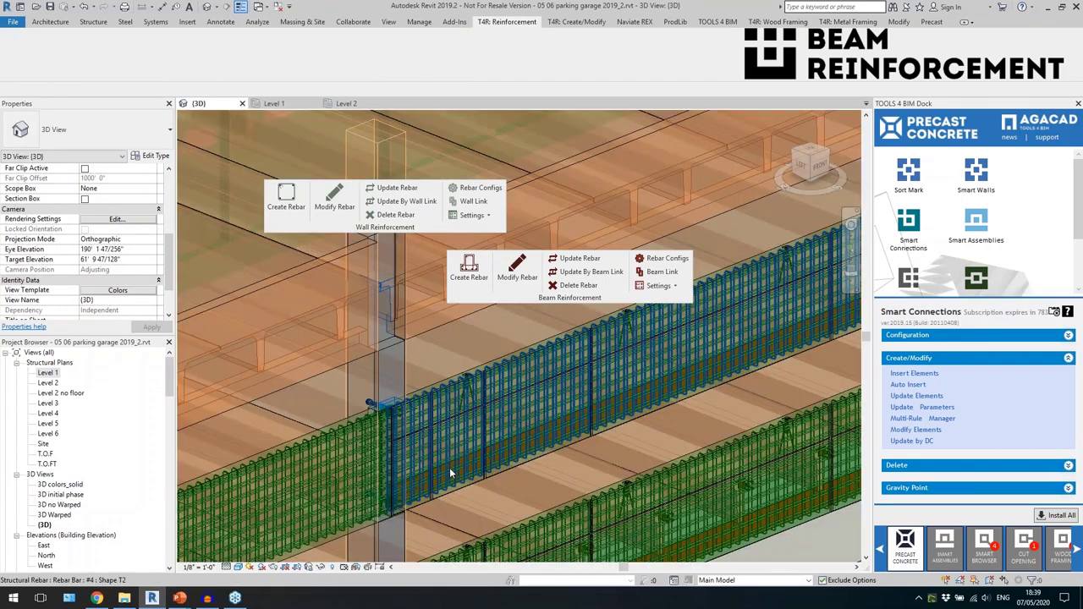
pyautogui.keyDown('shift'); pyautogui.moveTo(450, 467); pyautogui.dragTo(436, 369, button='middle'); pyautogui.keyUp('shift')
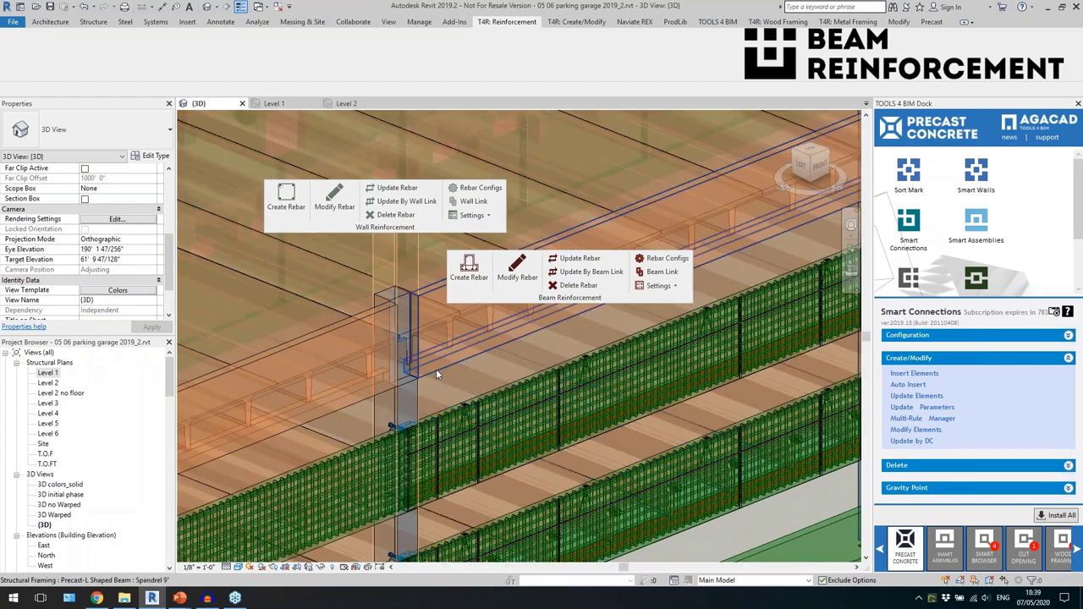
pyautogui.click(436, 370)
pyautogui.keyDown('shift'); pyautogui.moveTo(552, 386); pyautogui.dragTo(542, 397, button='middle'); pyautogui.keyUp('shift')
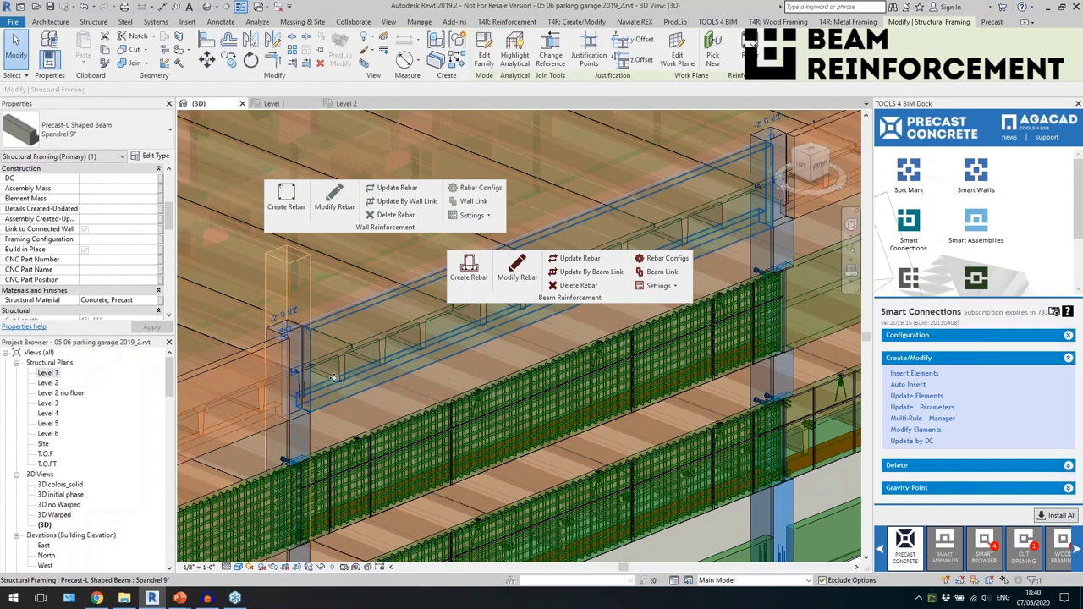
pyautogui.scroll(1, 325, 356)
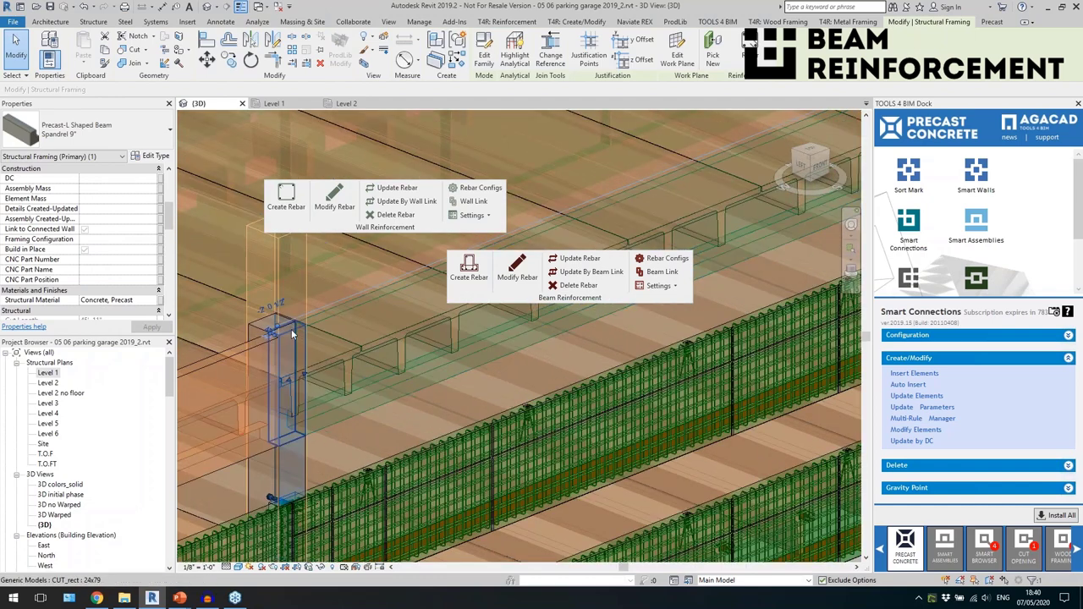
pyautogui.click(639, 271)
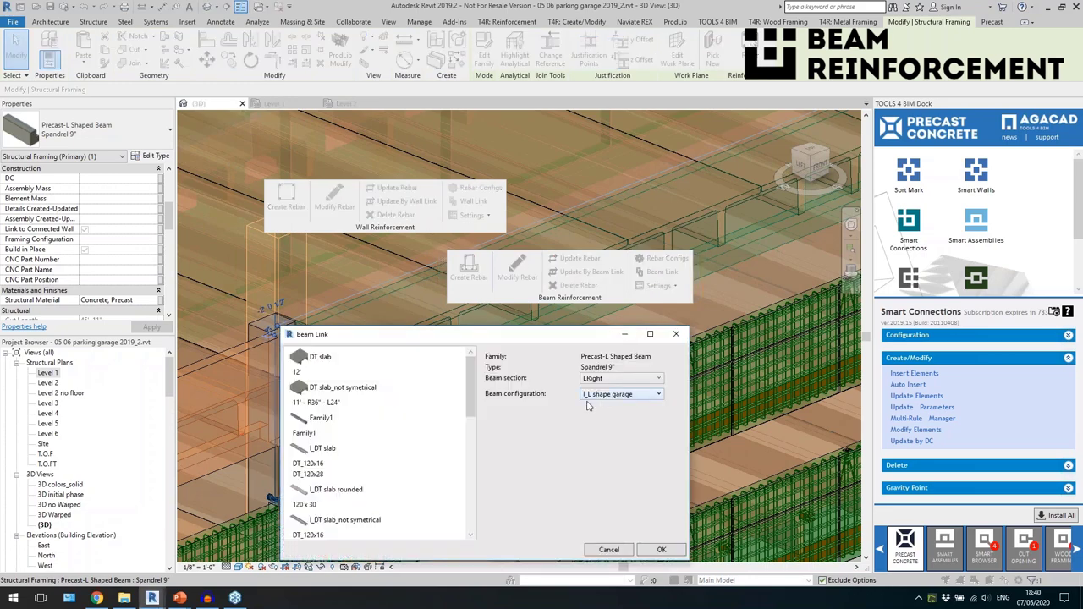
pyautogui.click(676, 334)
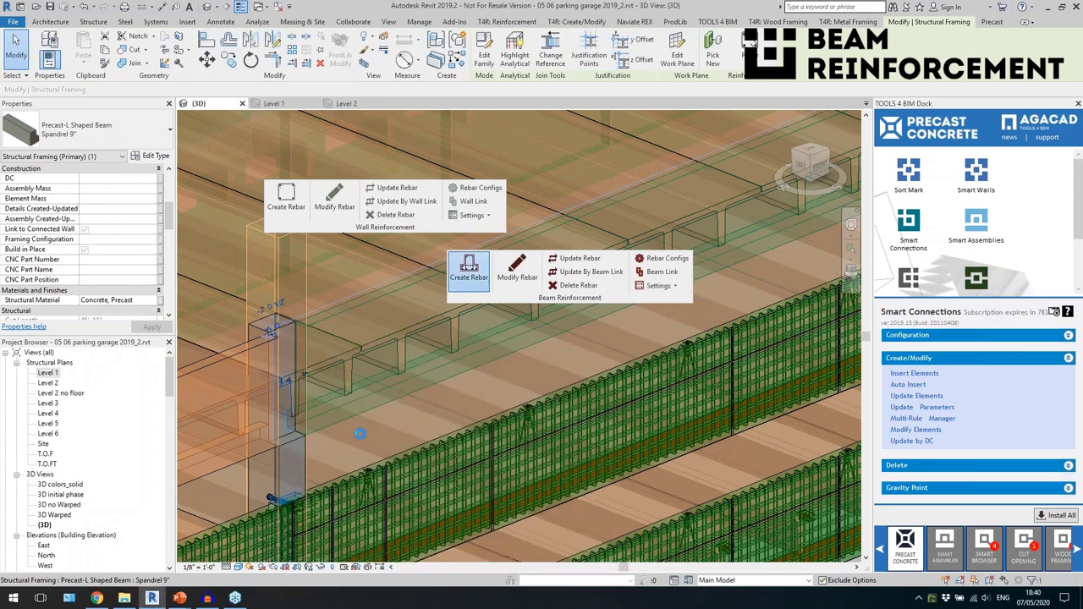
# Inspect the #4 T2 stirrup set and the #6 longitudinal bars at the top of the L-shaped beam's end.
pyautogui.scroll(3, 321, 411)
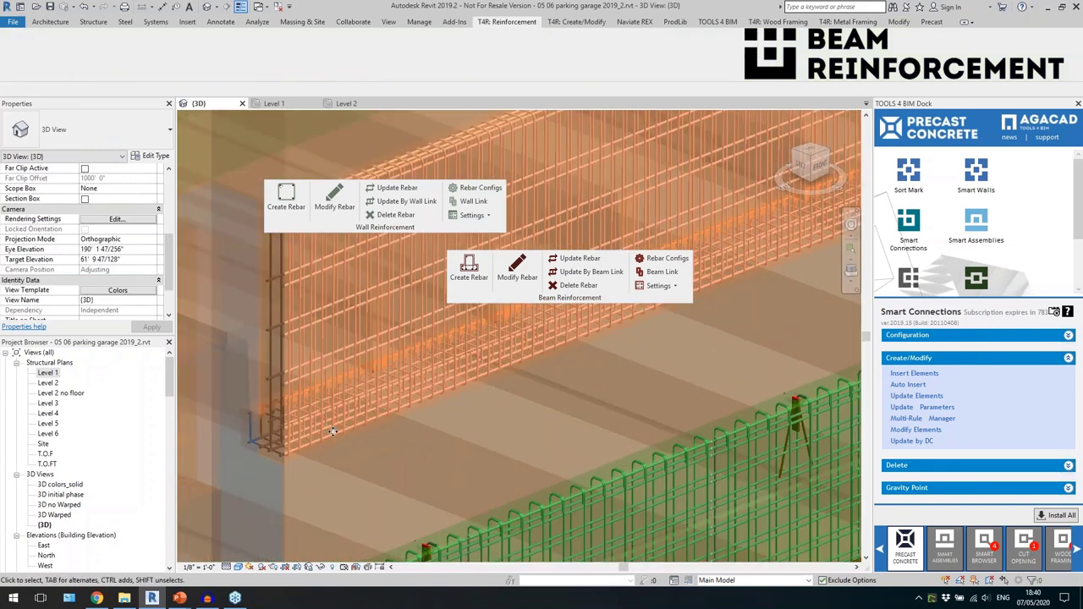
pyautogui.click(339, 379)
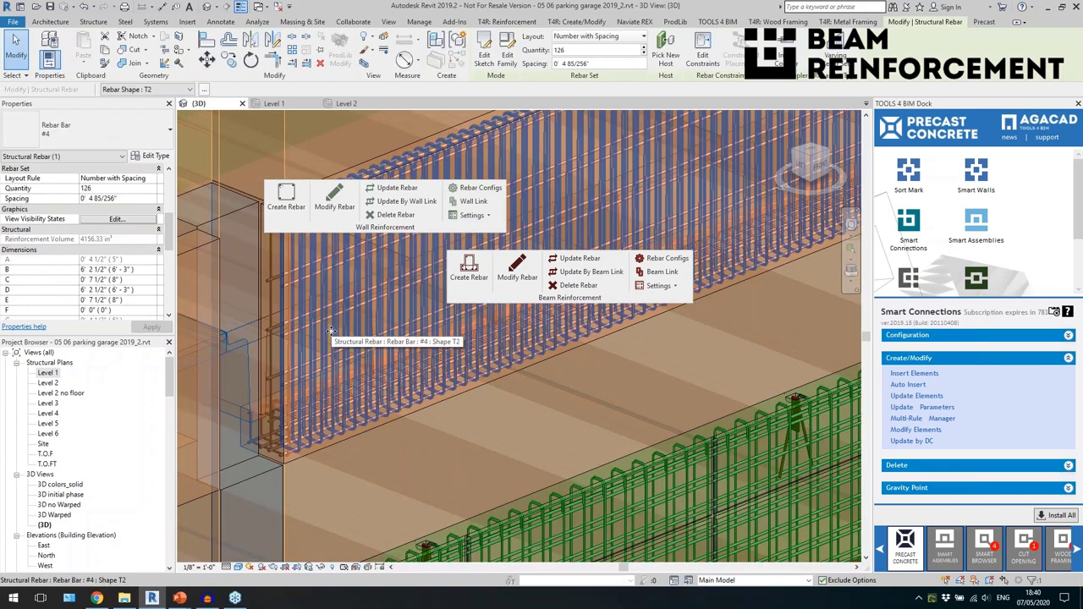
pyautogui.scroll(-1, 343, 472)
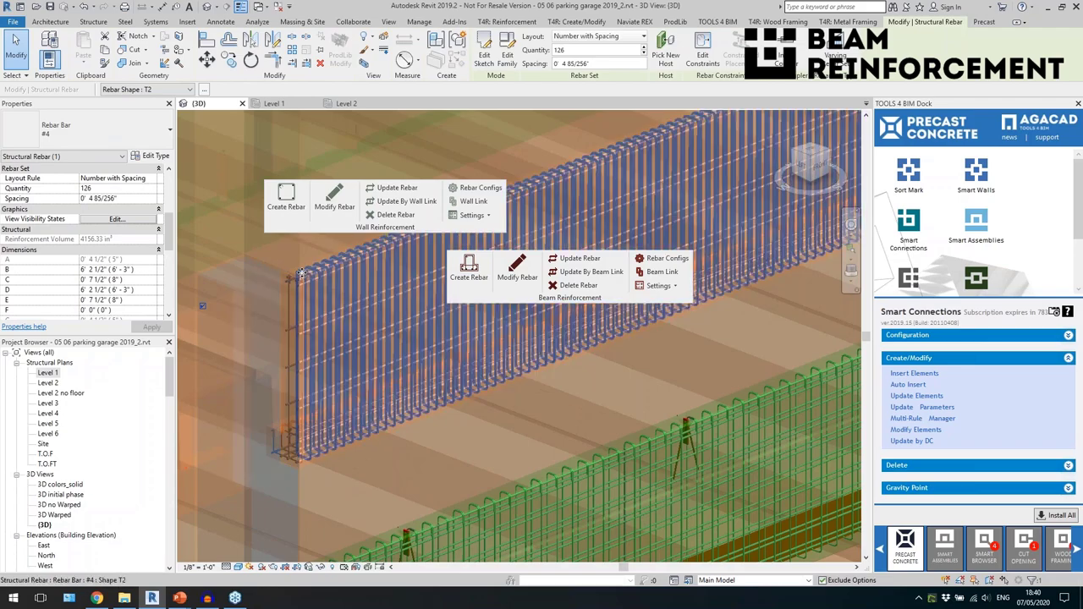
pyautogui.scroll(3, 314, 301)
pyautogui.moveTo(316, 302); pyautogui.dragTo(317, 313, button='middle')
pyautogui.click(303, 307)
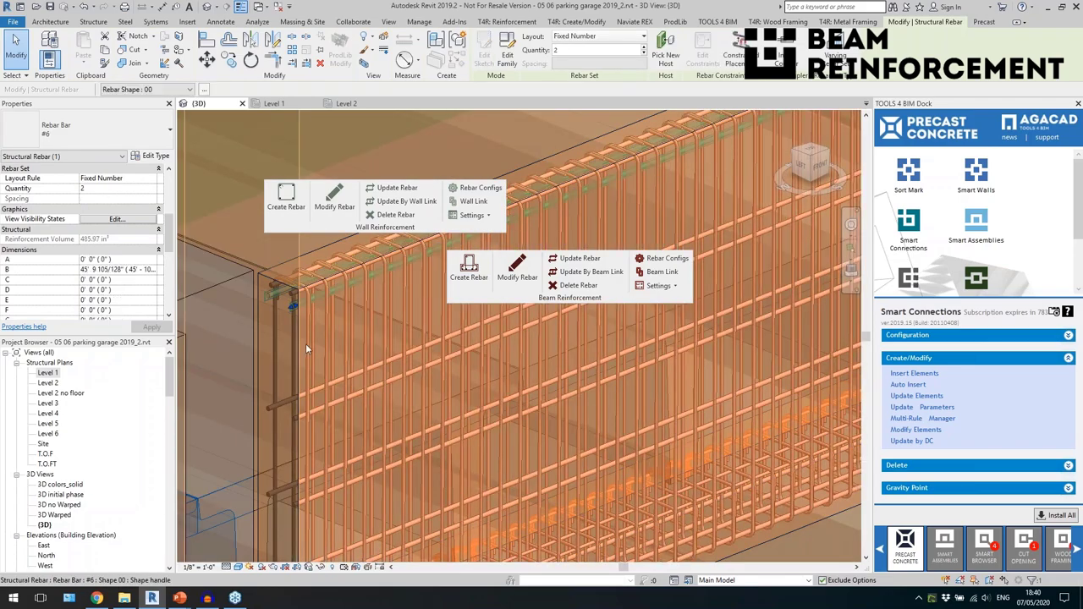
pyautogui.scroll(-2, 314, 358)
pyautogui.press('Escape')
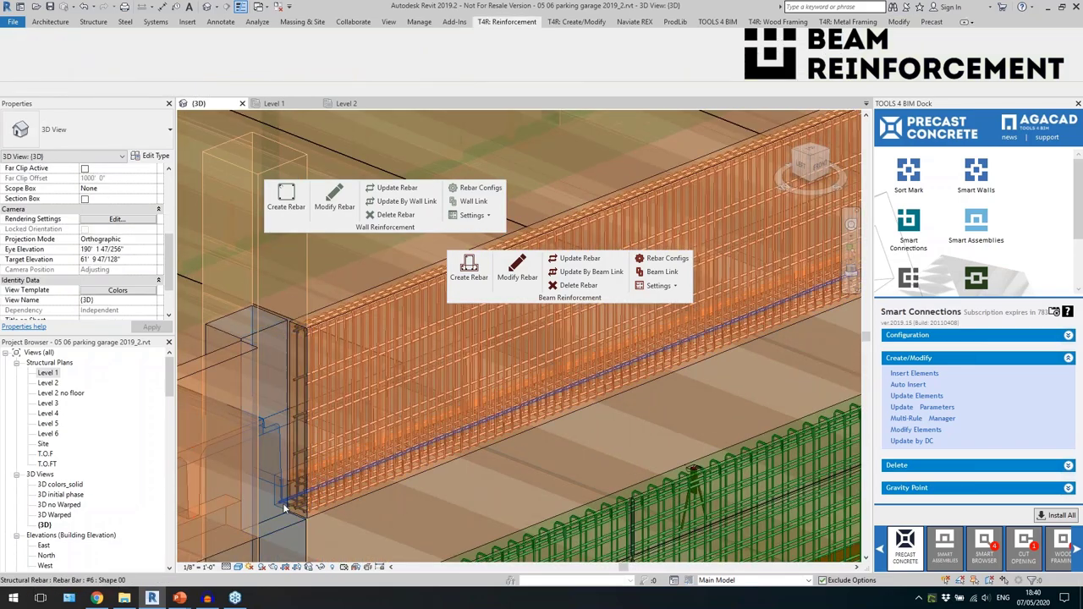
# Examine the stirrups and longitudinal bars in the ledge at the bottom of the L-shaped beam, along its full length.
pyautogui.scroll(3, 275, 491)
pyautogui.click(274, 474)
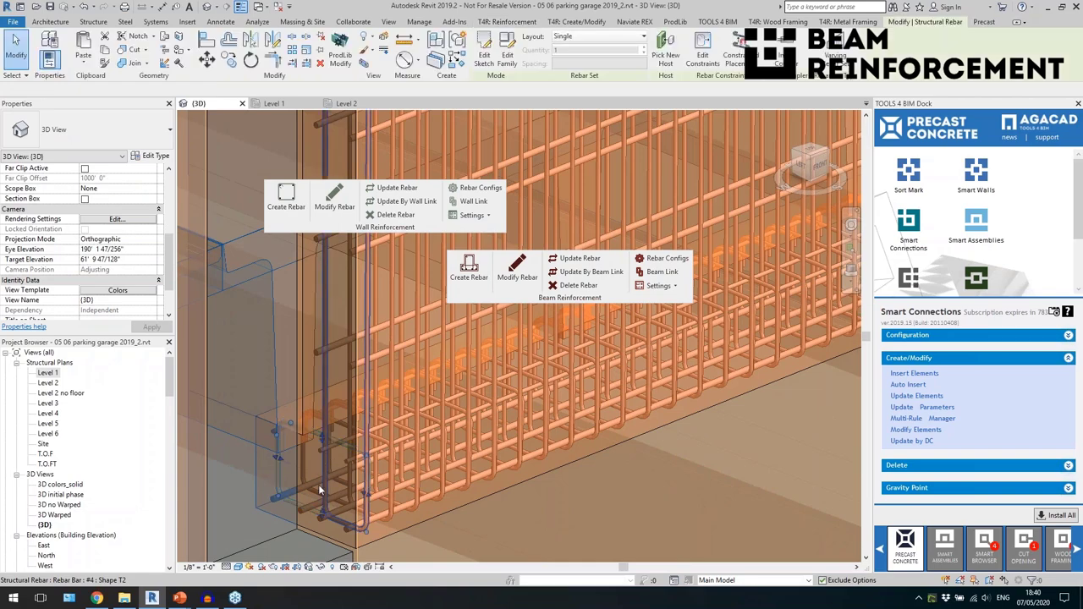
pyautogui.scroll(-3, 316, 434)
pyautogui.press('Escape')
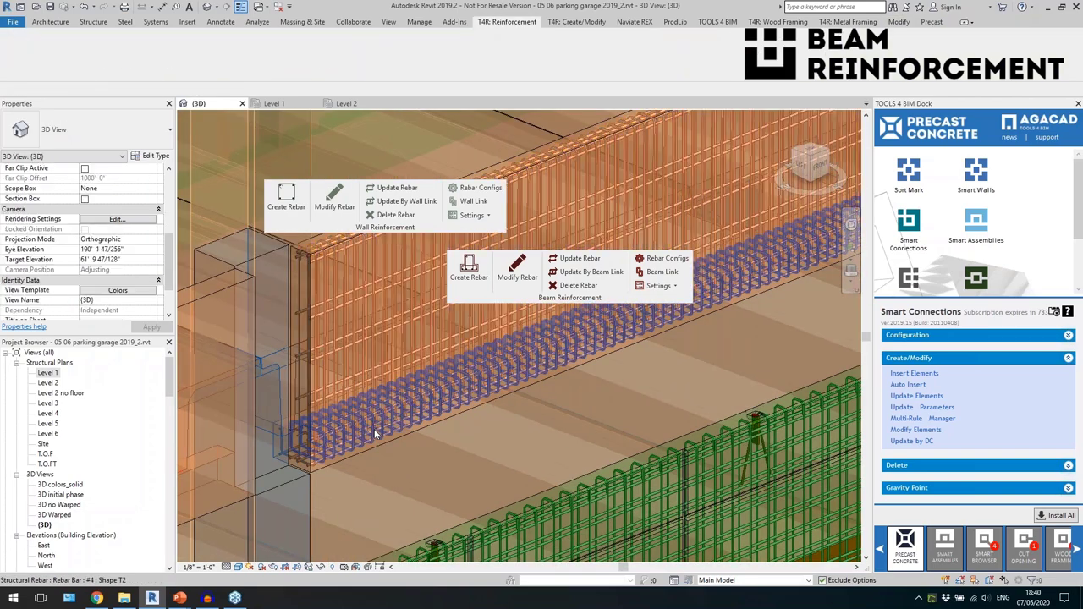
pyautogui.scroll(-2, 361, 427)
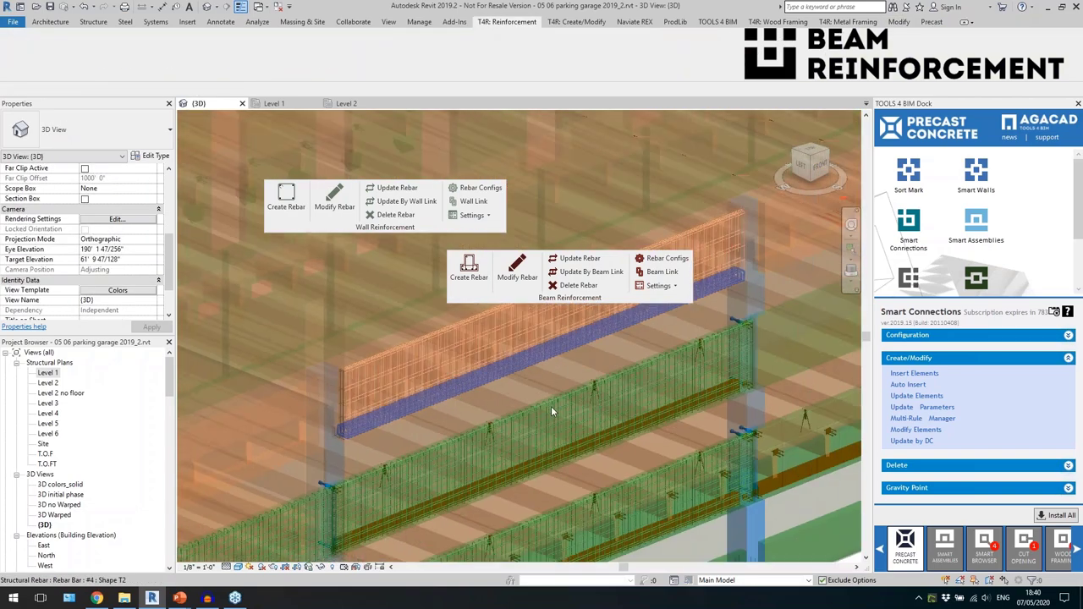
pyautogui.scroll(-2, 546, 403)
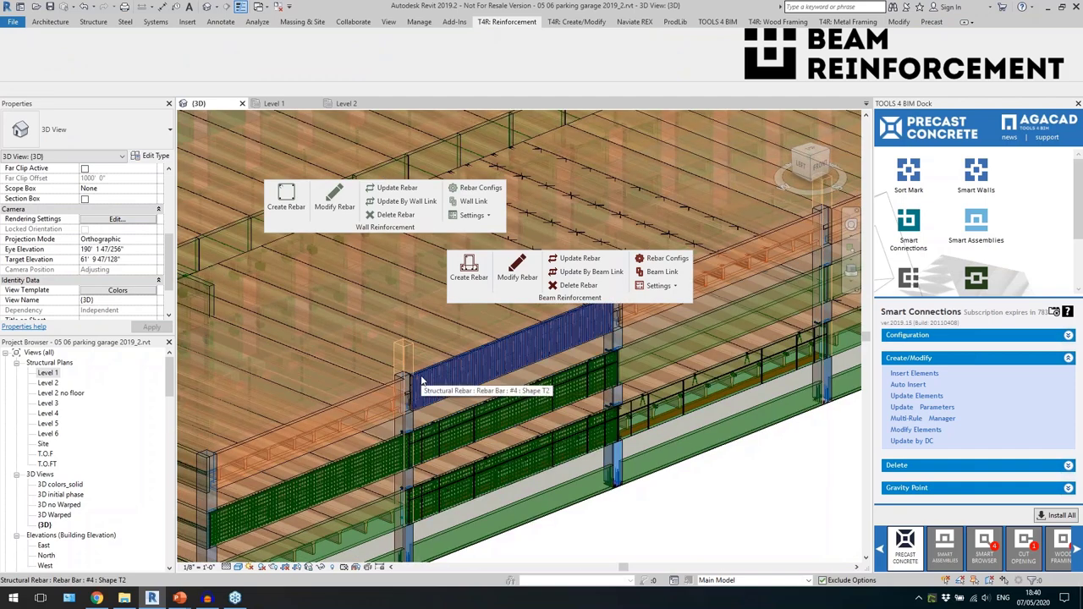
# Look over the garage facade to compare the reinforced L-shaped beam and spandrels with the surrounding structure.
pyautogui.keyDown('shift'); pyautogui.moveTo(477, 437); pyautogui.dragTo(585, 481, button='middle'); pyautogui.keyUp('shift')
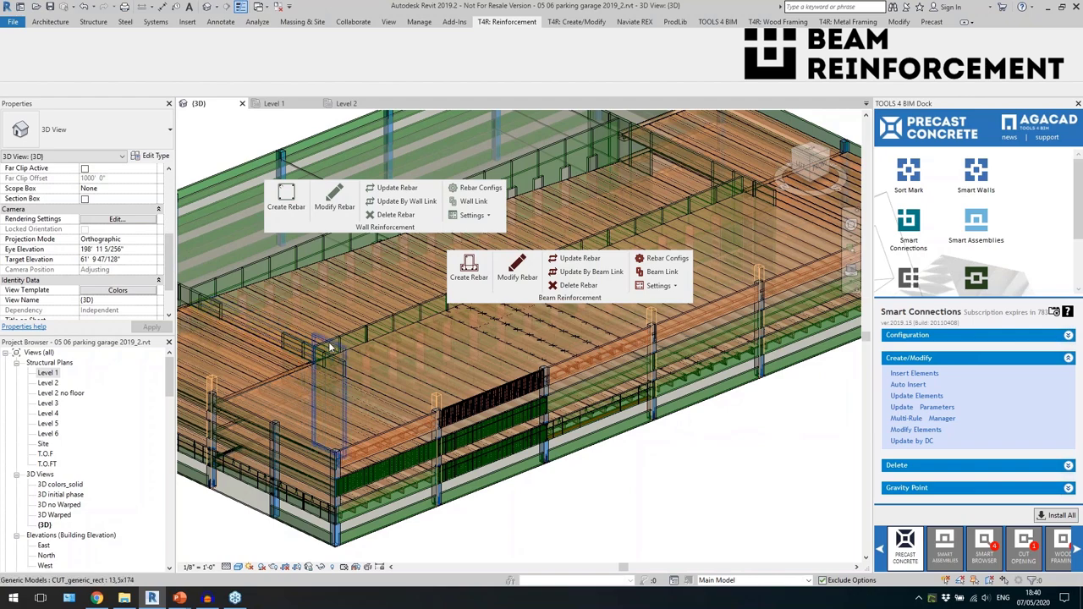
pyautogui.click(256, 269)
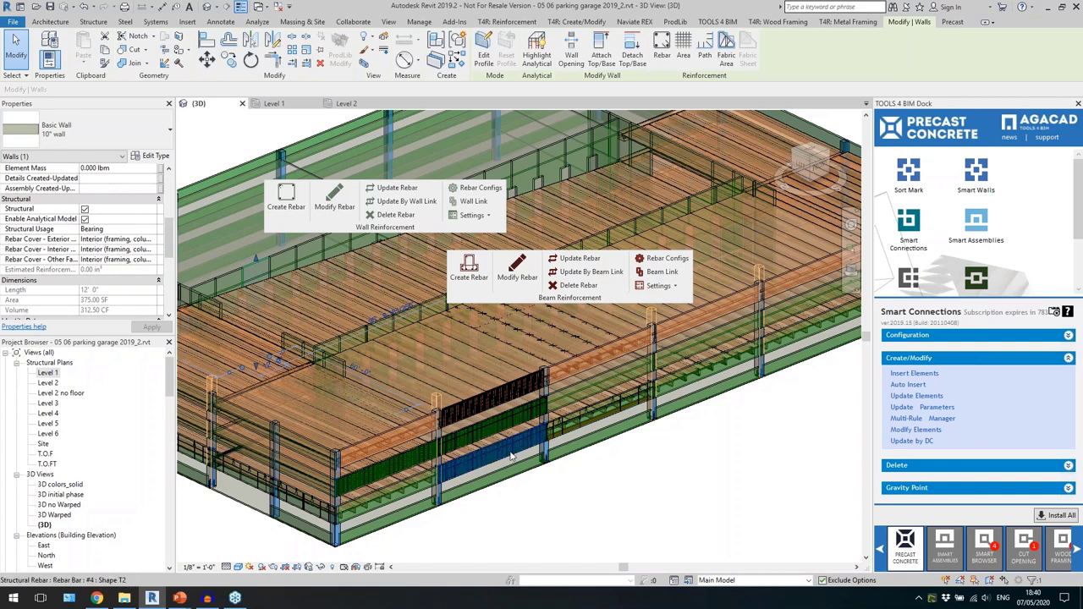
pyautogui.scroll(4, 512, 453)
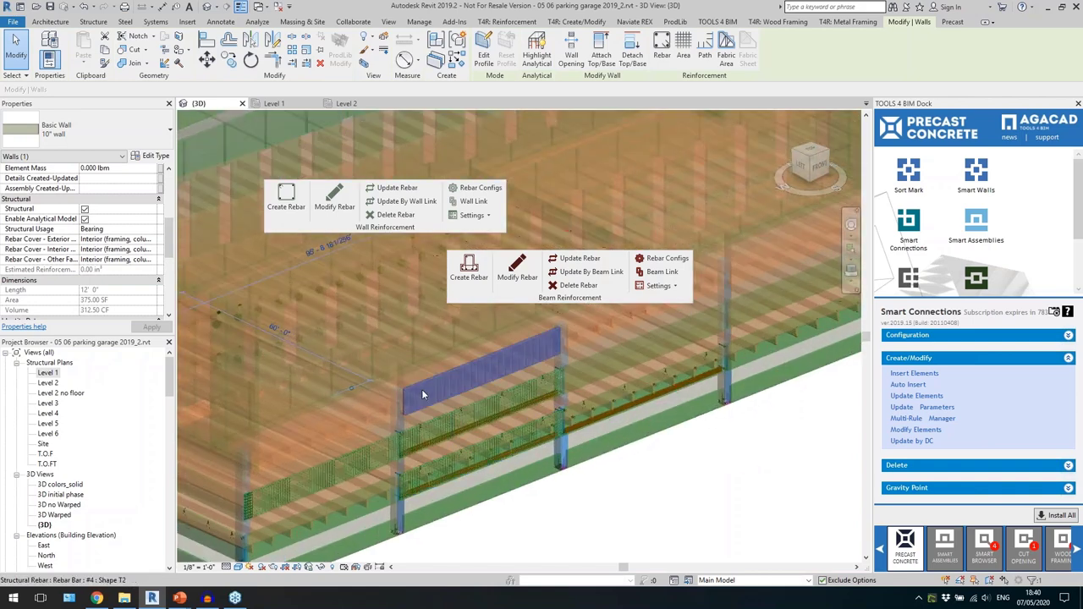
pyautogui.press('Escape')
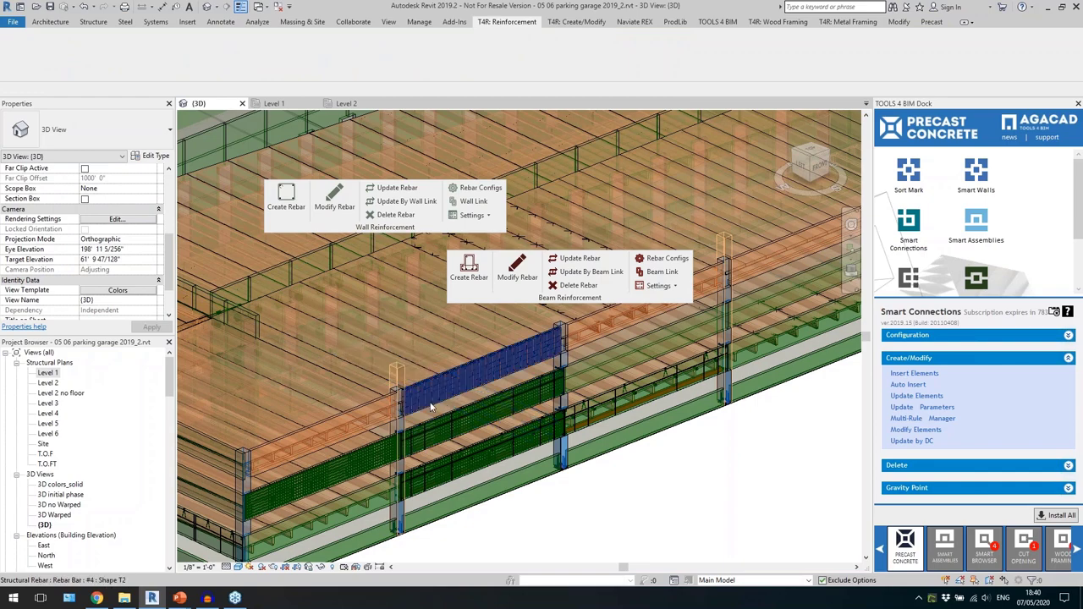
pyautogui.scroll(5, 430, 407)
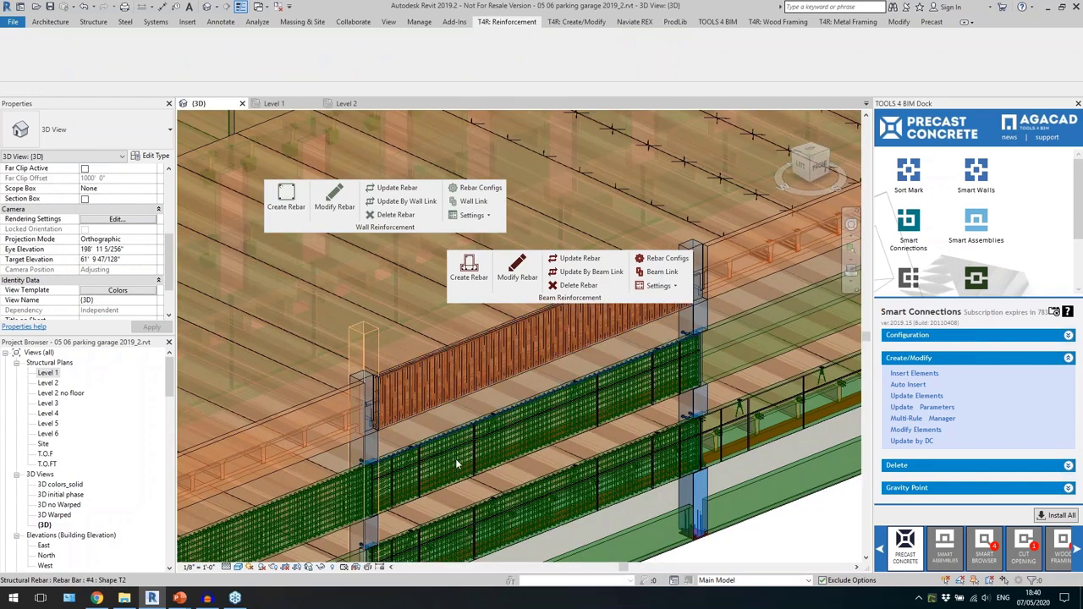
pyautogui.scroll(-10, 414, 430)
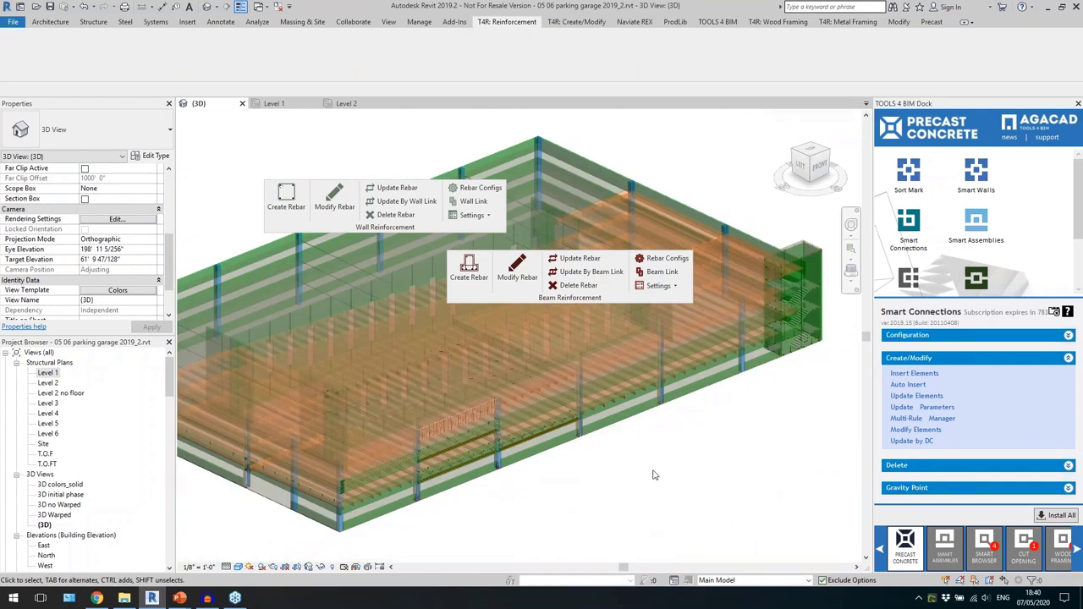
pyautogui.keyDown('shift'); pyautogui.moveTo(640, 483); pyautogui.dragTo(546, 308, button='middle'); pyautogui.keyUp('shift')
pyautogui.keyDown('shift'); pyautogui.moveTo(534, 477); pyautogui.dragTo(569, 500, button='middle'); pyautogui.keyUp('shift')
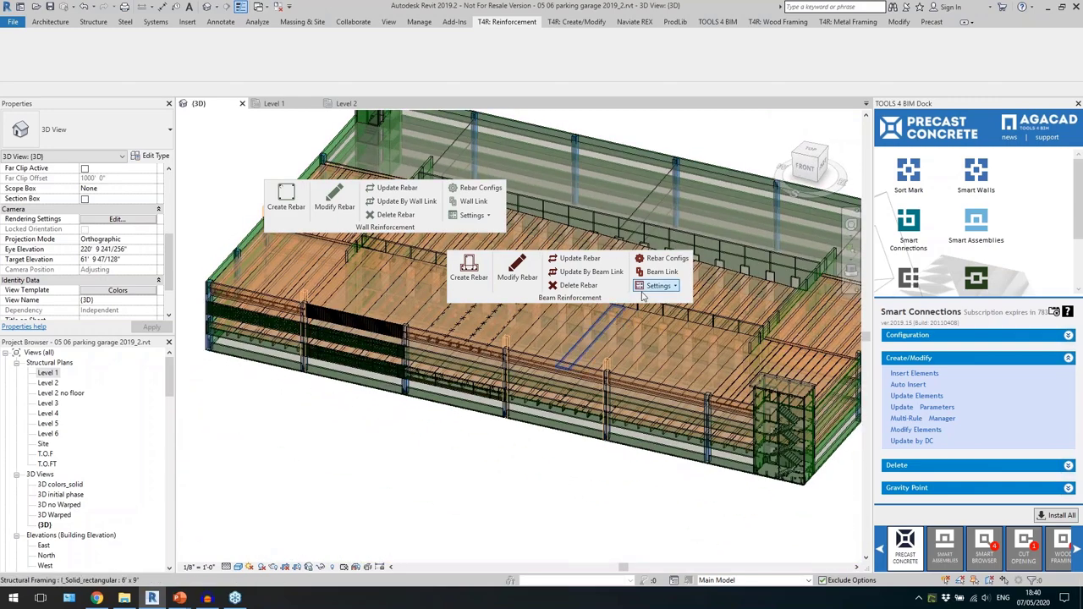
# Put the floating Beam Reinforcement tools back in the ribbon and create wall rebar for three adjacent interior 10" walls.
pyautogui.click(699, 256)
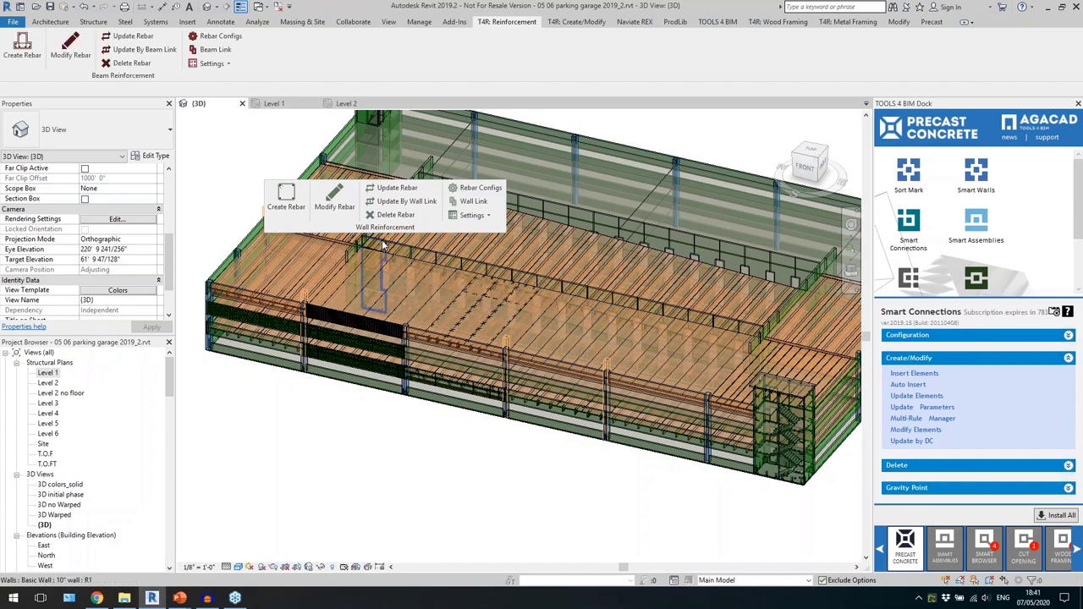
pyautogui.scroll(4, 382, 241)
pyautogui.click(420, 243)
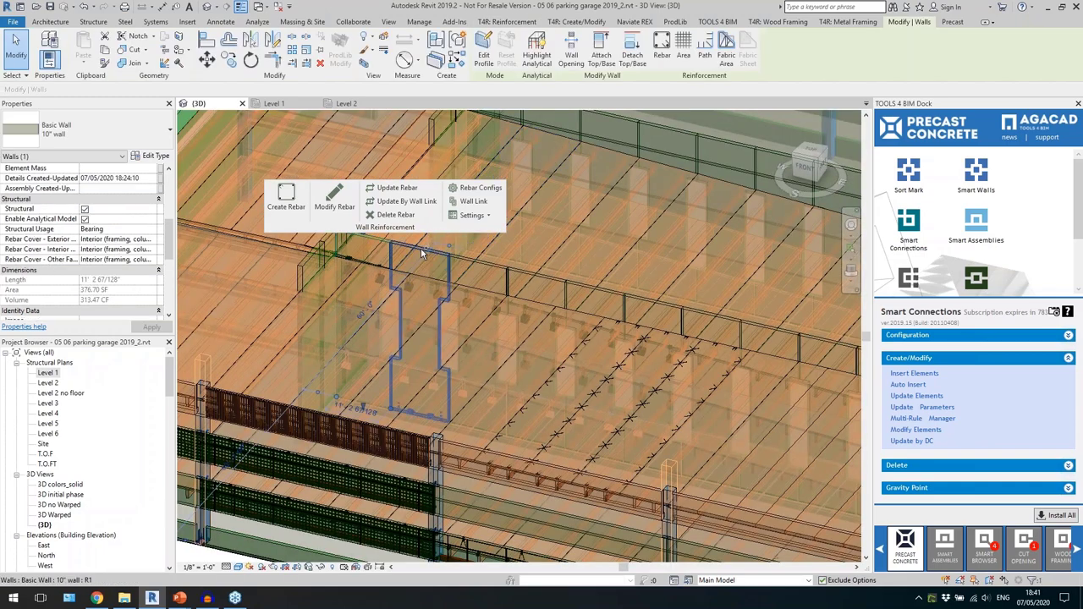
pyautogui.keyDown('ctrl'); pyautogui.click(501, 271); pyautogui.keyUp('ctrl')
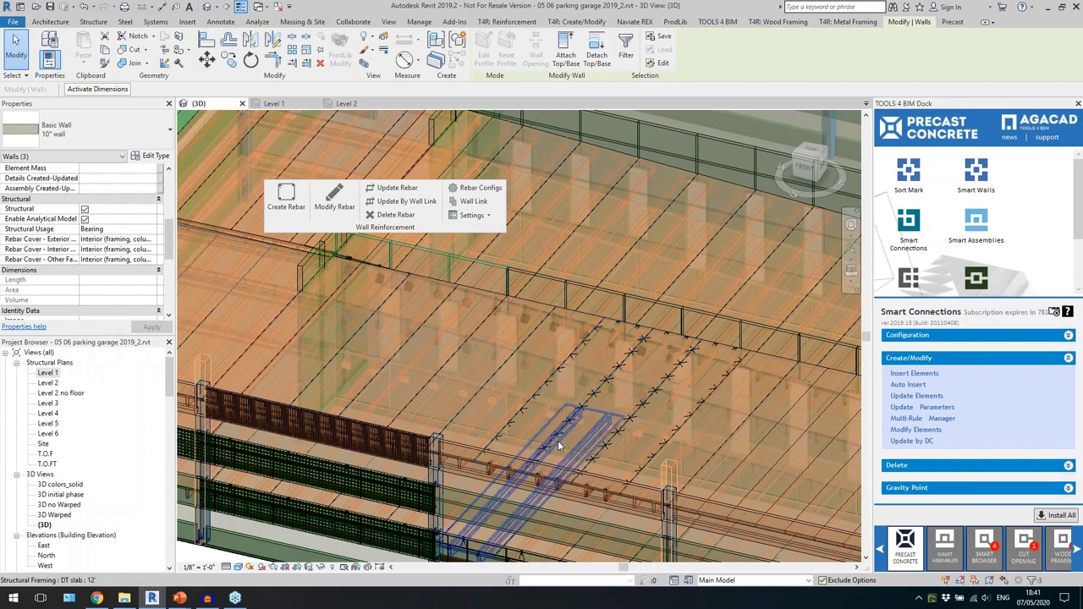
pyautogui.keyDown('ctrl'); pyautogui.click(348, 303); pyautogui.keyUp('ctrl')
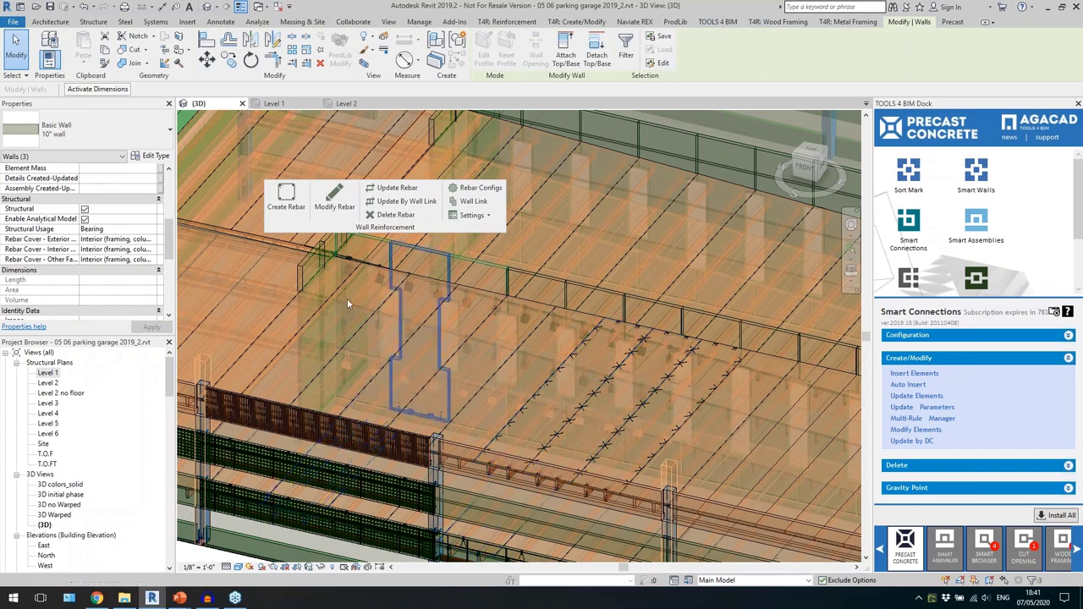
pyautogui.click(288, 211)
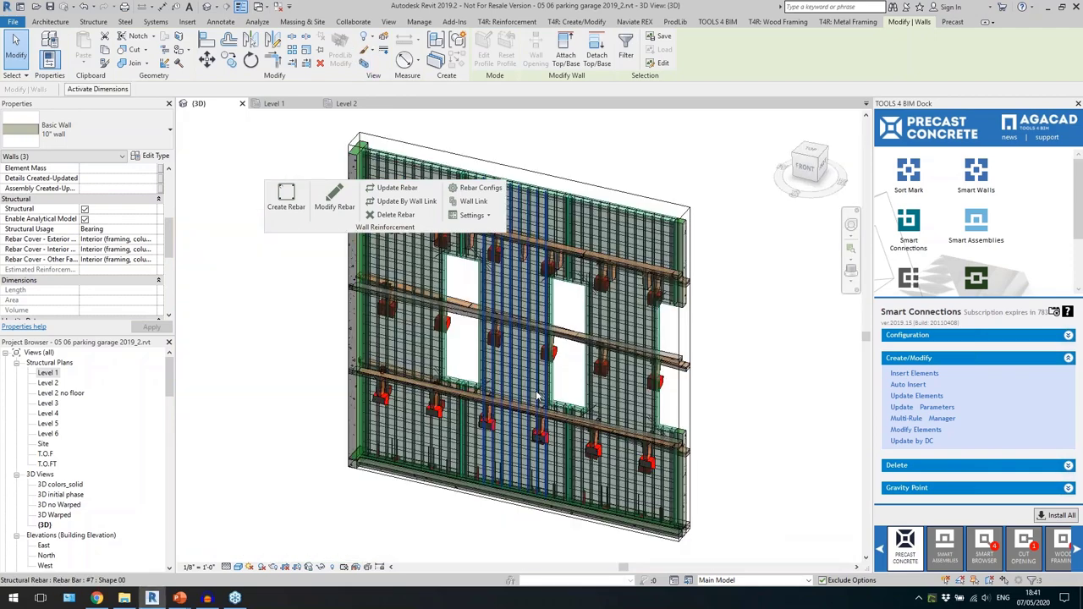
# Inspect the #4 bars beside and below the wall opening in the isolated walls.
pyautogui.scroll(6, 405, 322)
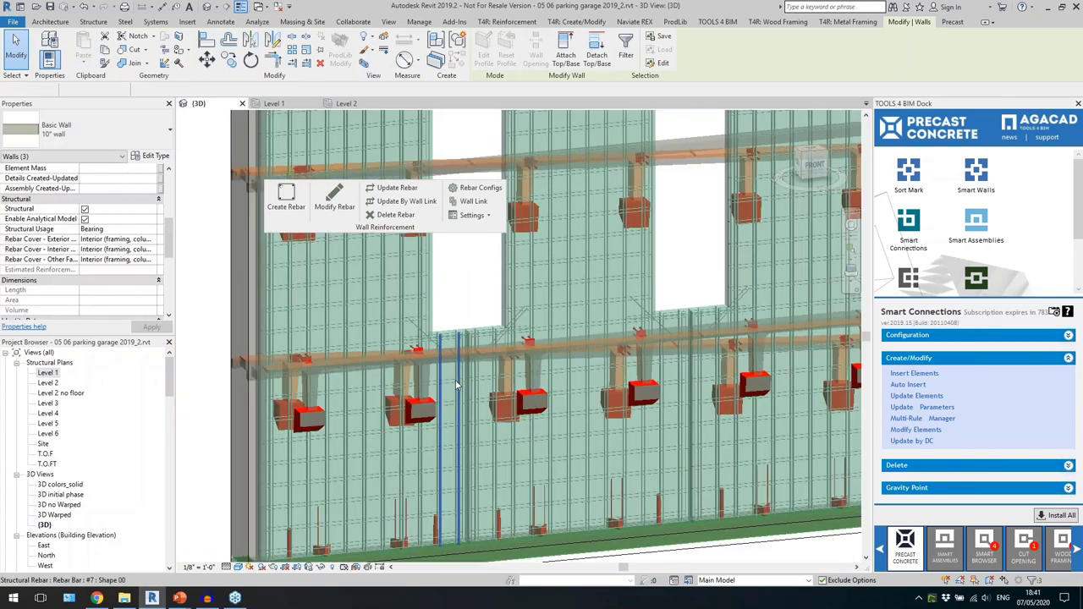
pyautogui.click(463, 325)
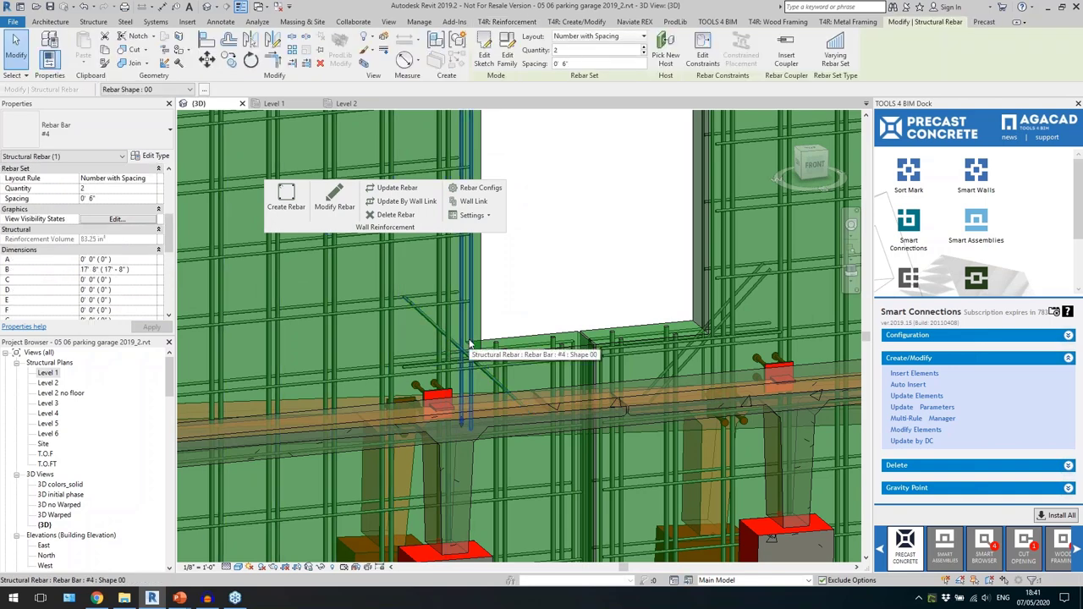
pyautogui.click(527, 358)
pyautogui.scroll(-4, 486, 310)
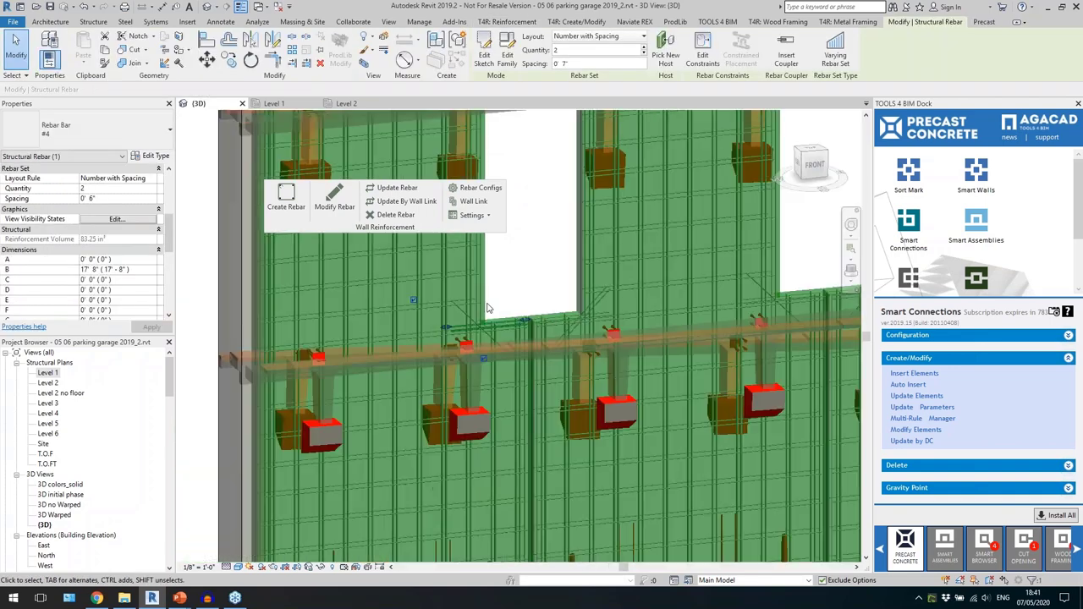
# Examine the #4 edge bars and #7 vertical bar set at the base of the 10" walls and over their full height.
pyautogui.scroll(4, 518, 532)
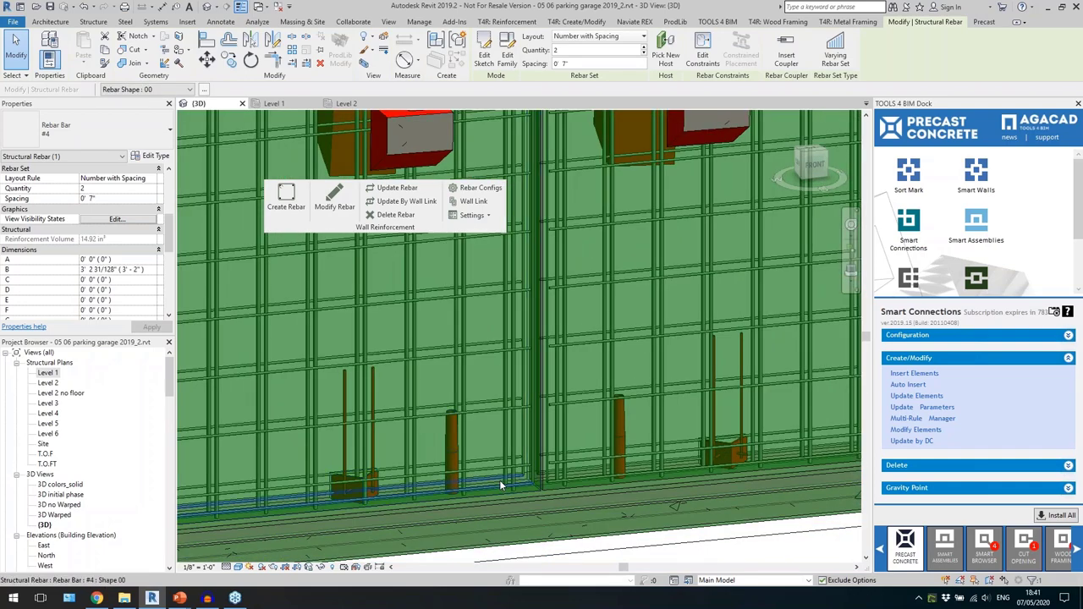
pyautogui.click(525, 457)
pyautogui.click(407, 385)
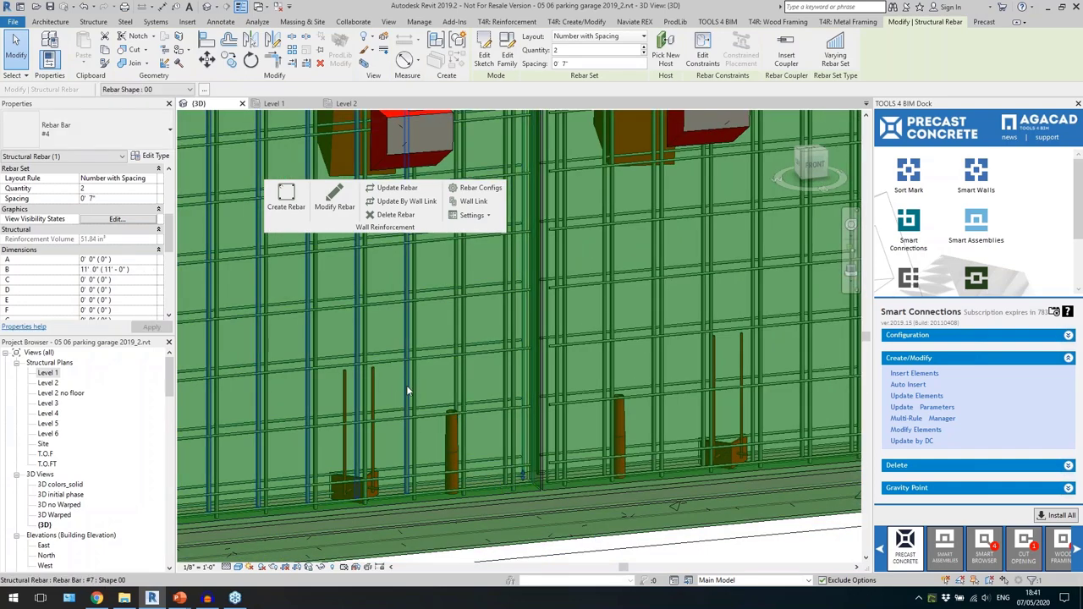
pyautogui.click(446, 467)
pyautogui.scroll(-4, 448, 470)
pyautogui.scroll(-5, 448, 472)
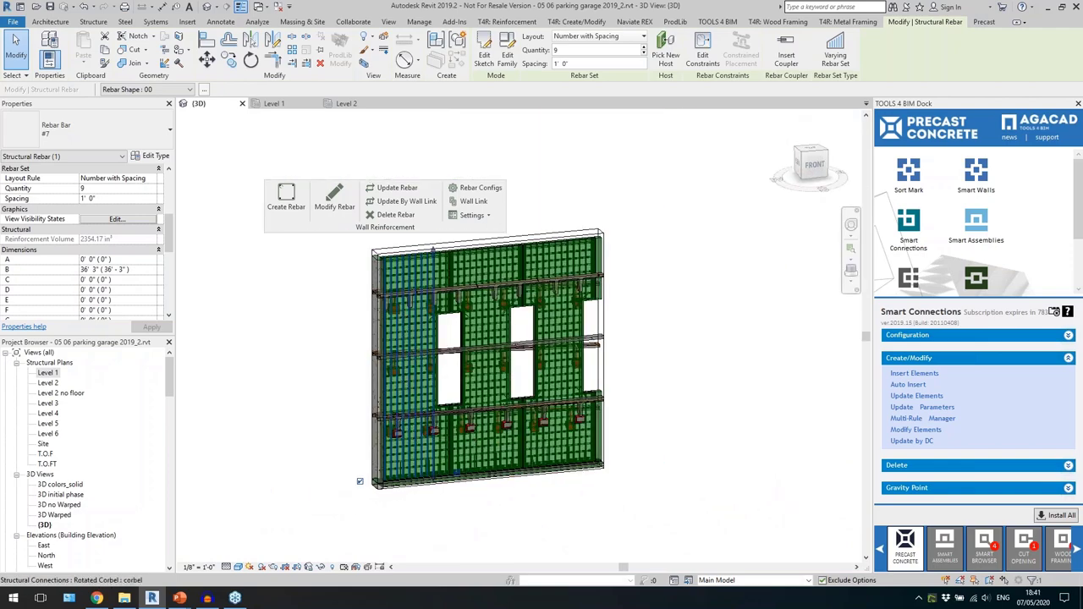
pyautogui.keyDown('shift'); pyautogui.moveTo(406, 428); pyautogui.dragTo(421, 433, button='middle'); pyautogui.keyUp('shift')
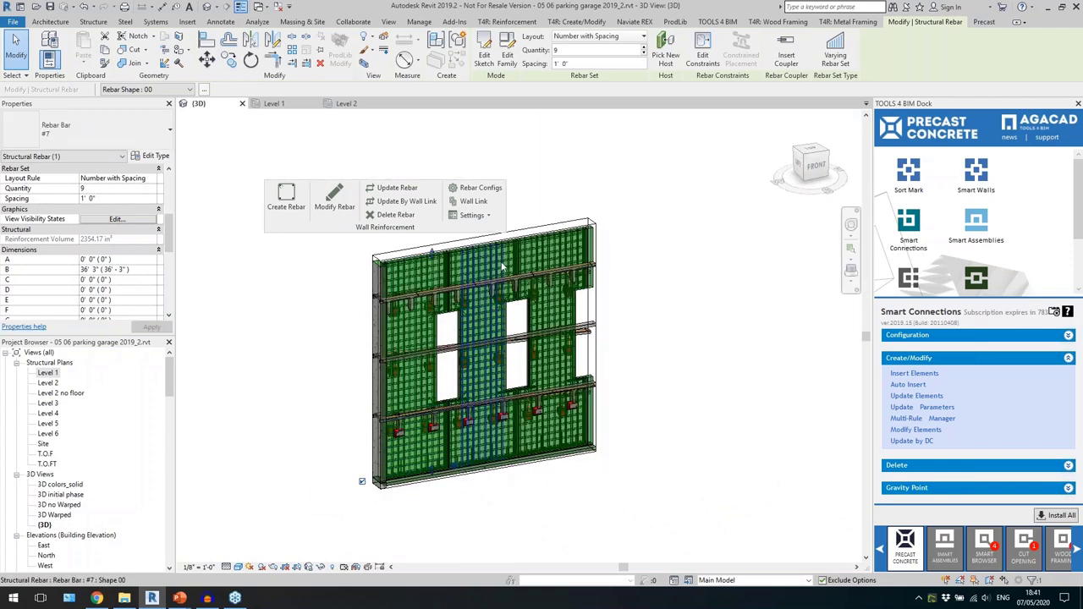
# Examine the horizontal #4 bar set at the top of the isolated 10" walls from close up and at full height.
pyautogui.scroll(5, 432, 251)
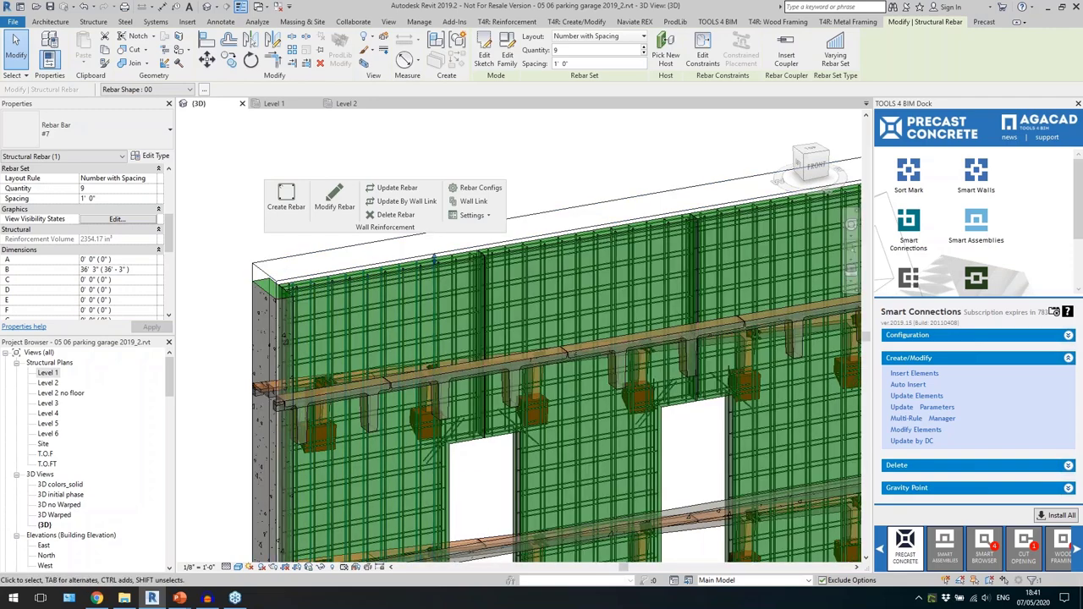
pyautogui.click(392, 307)
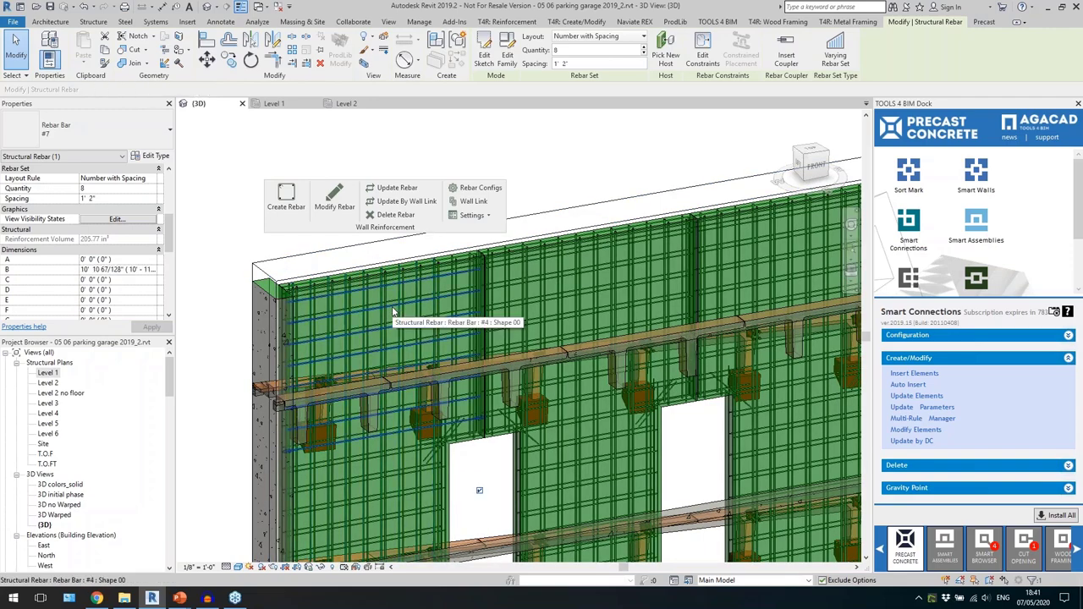
pyautogui.keyDown('shift'); pyautogui.moveTo(457, 376); pyautogui.dragTo(362, 362, button='middle'); pyautogui.keyUp('shift')
pyautogui.scroll(-5, 363, 364)
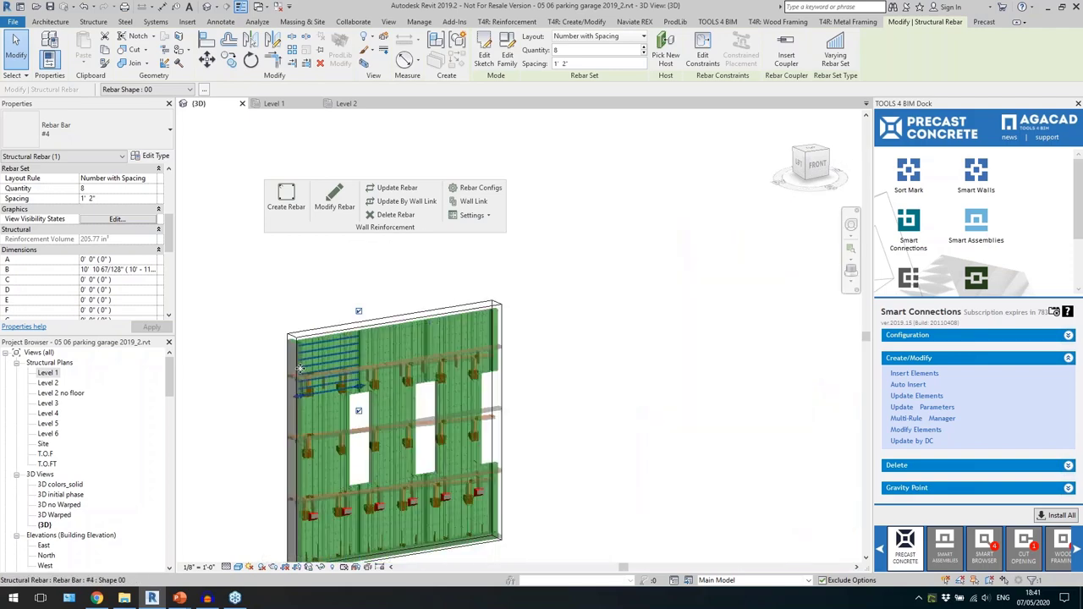
pyautogui.moveTo(355, 406); pyautogui.dragTo(463, 324, button='middle')
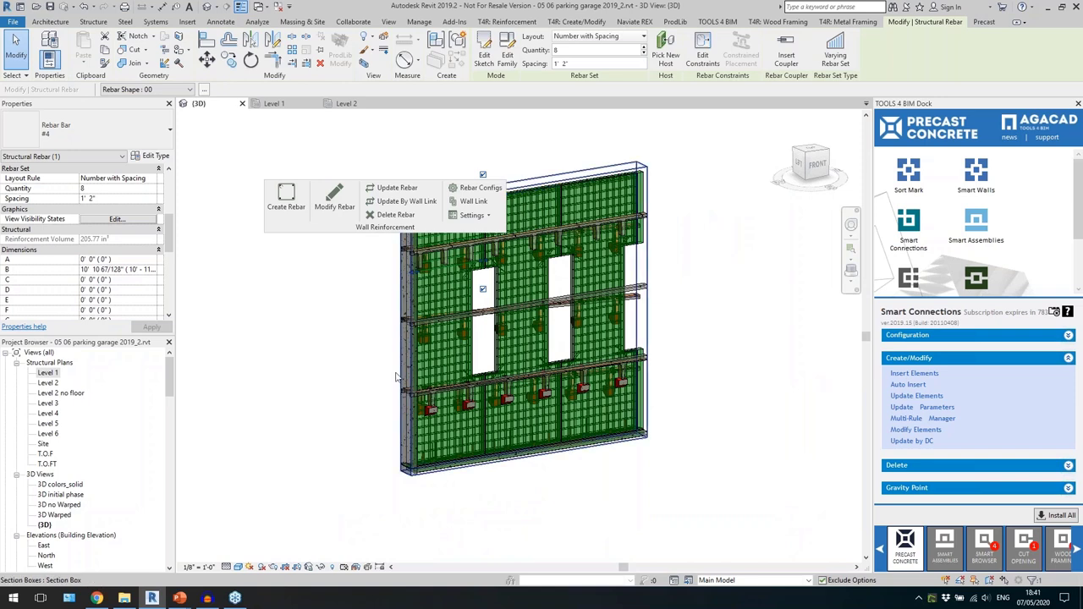
pyautogui.press('Escape')
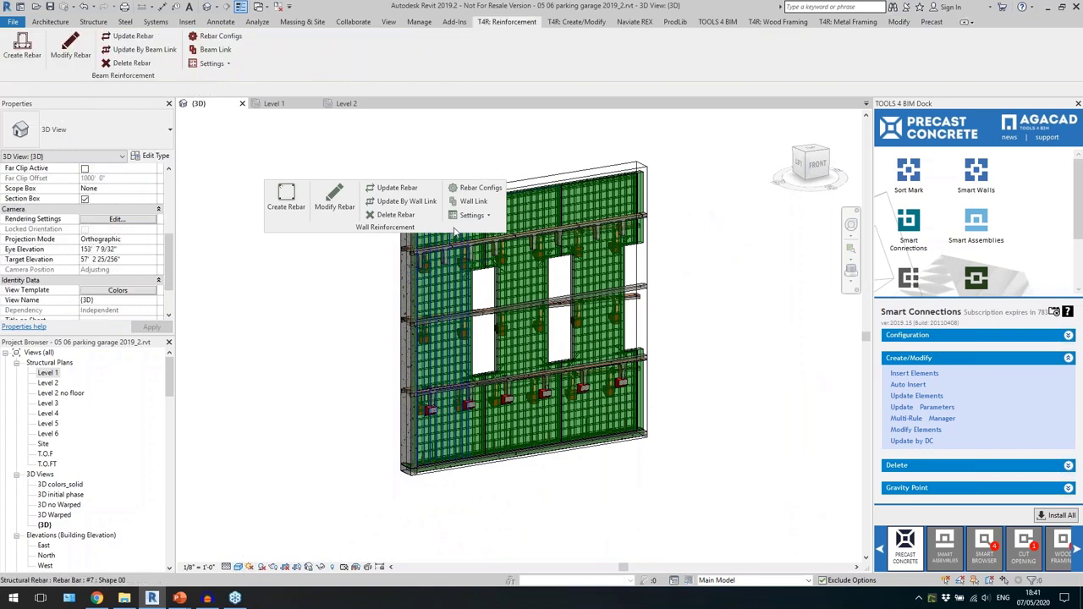
# Put the floating Wall Reinforcement tools back in the ribbon and turn off the 3D view's section box to show the whole garage.
pyautogui.click(511, 188)
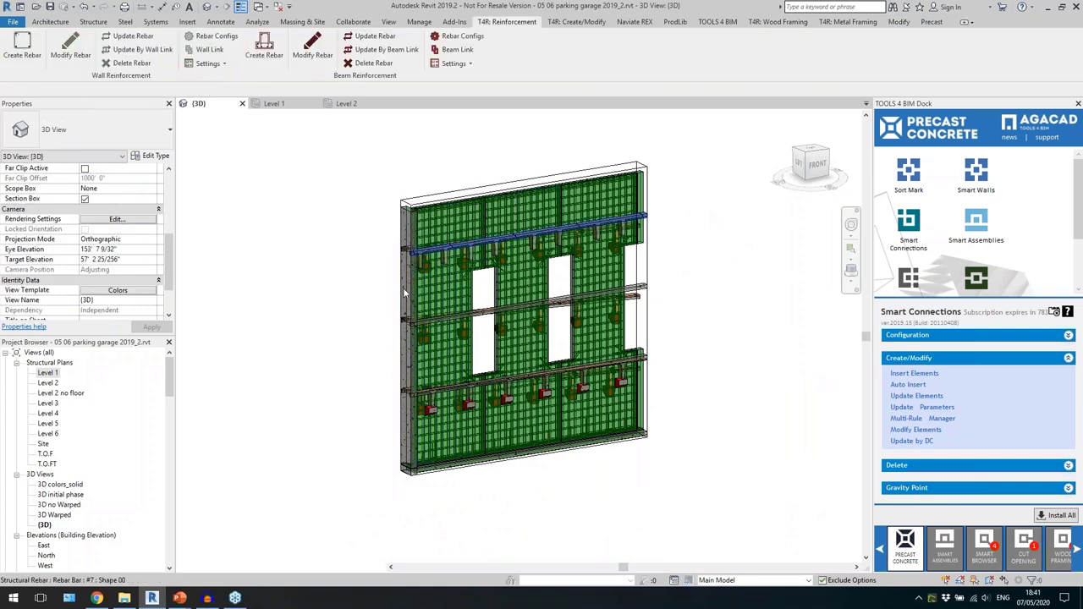
pyautogui.keyDown('shift'); pyautogui.moveTo(355, 344); pyautogui.dragTo(361, 344, button='middle'); pyautogui.keyUp('shift')
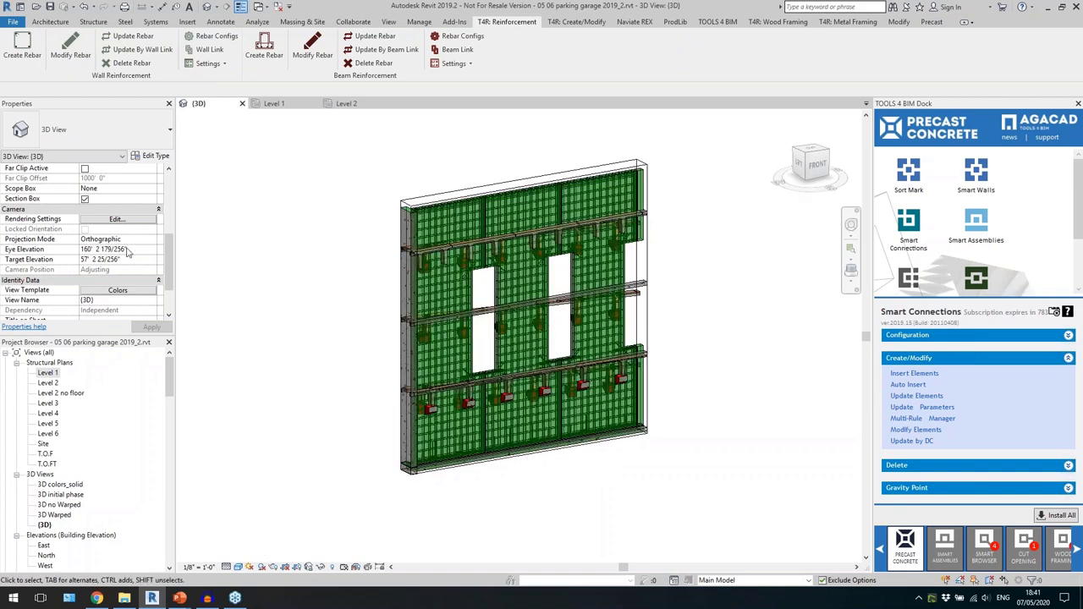
pyautogui.scroll(-2, 119, 232)
pyautogui.scroll(4, 116, 229)
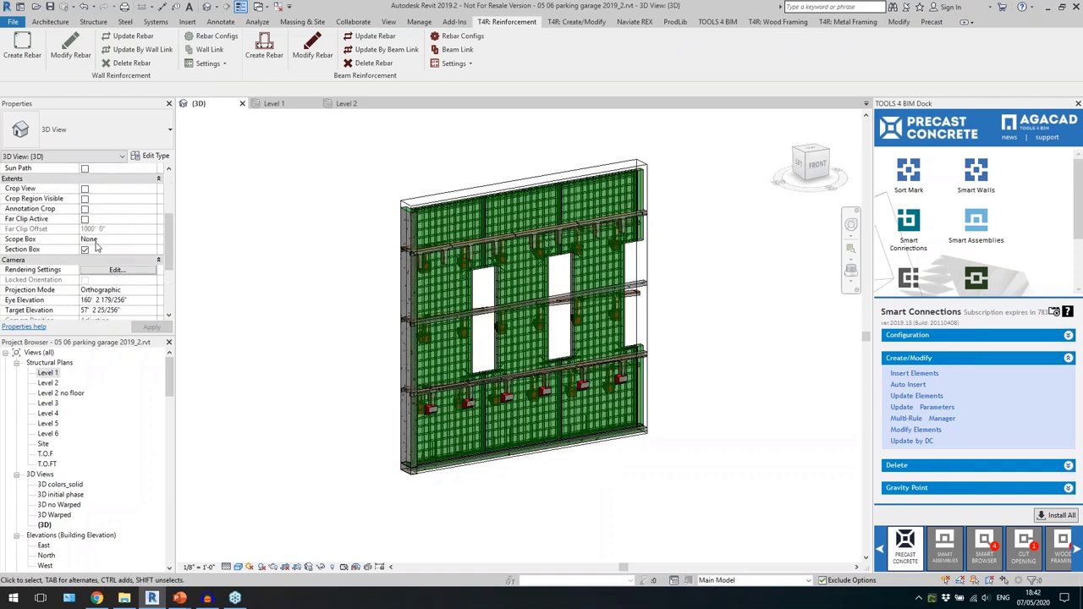
pyautogui.click(84, 249)
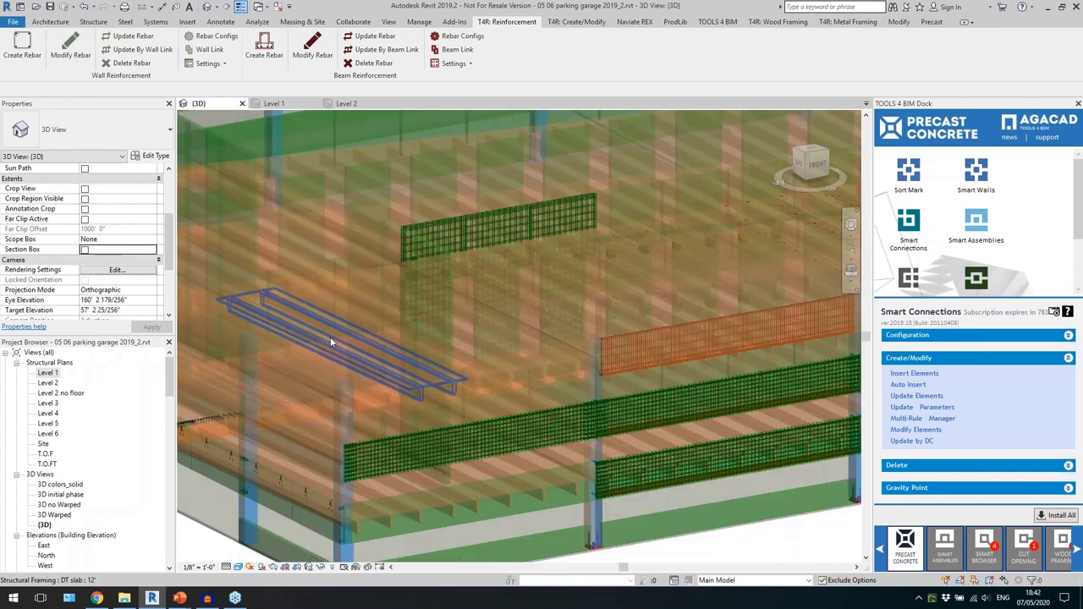
pyautogui.scroll(-5, 330, 337)
pyautogui.keyDown('shift'); pyautogui.moveTo(326, 333); pyautogui.dragTo(503, 429, button='middle'); pyautogui.keyUp('shift')
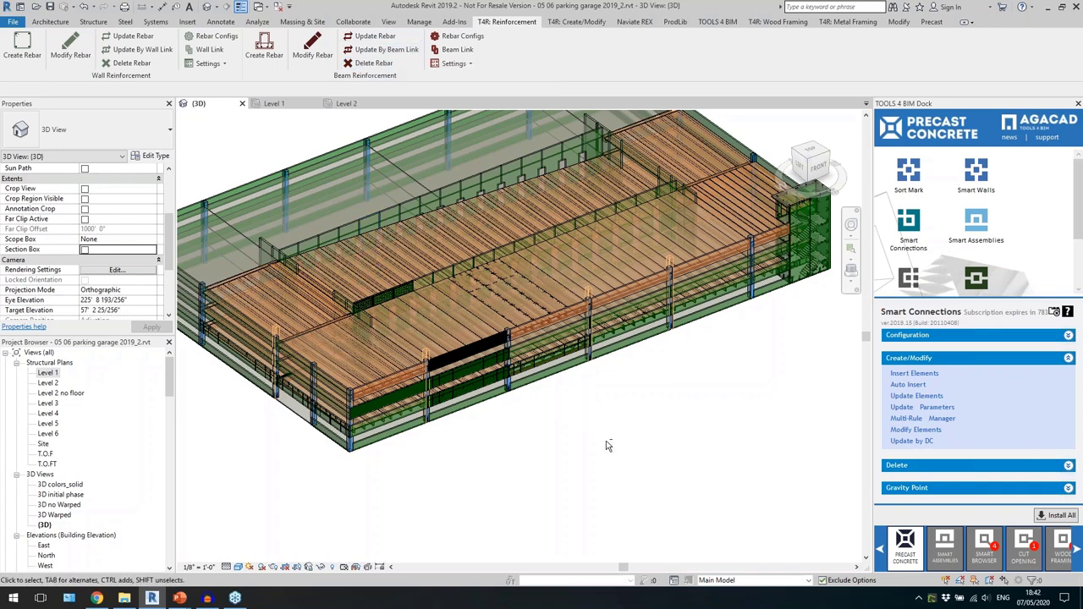
# Select the 9" Spandrel wall without rebar beside the reinforced spandrels on the front facade and check its Mark parameter.
pyautogui.keyDown('shift'); pyautogui.moveTo(605, 446); pyautogui.dragTo(600, 448, button='middle'); pyautogui.keyUp('shift')
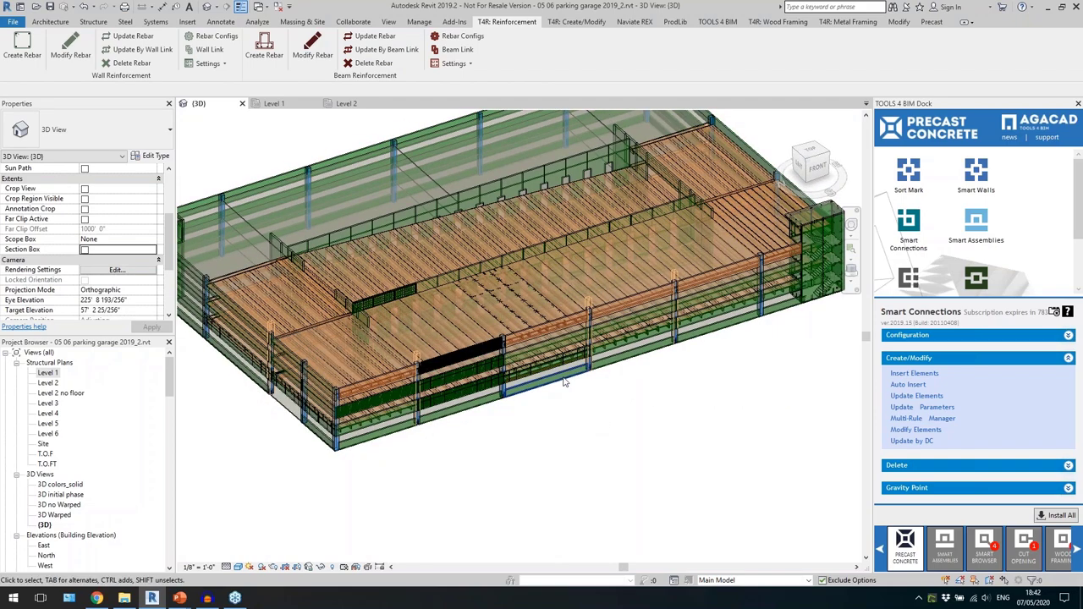
pyautogui.scroll(5, 567, 366)
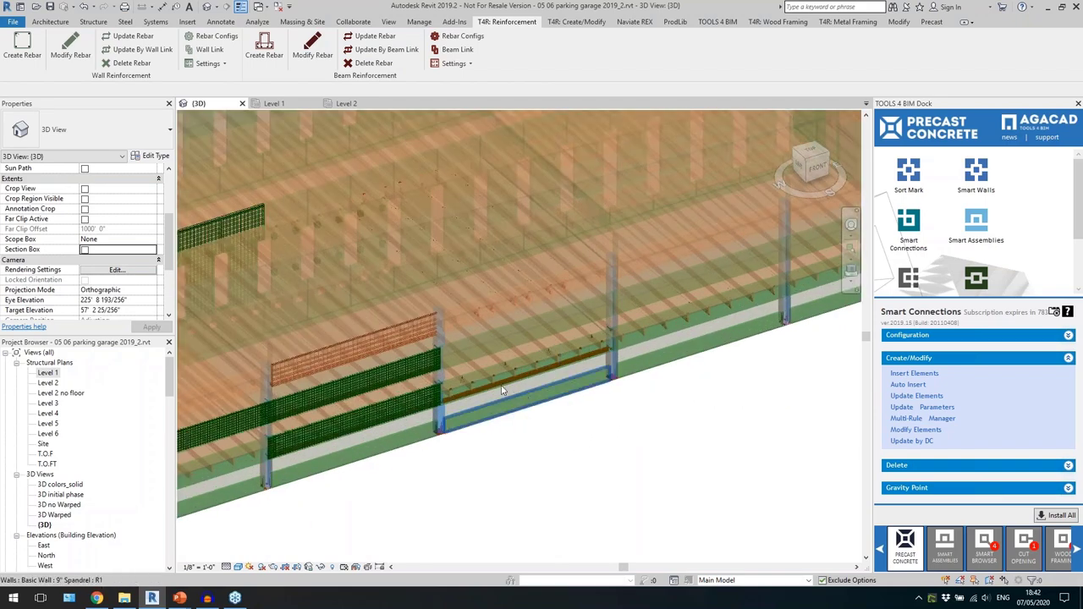
pyautogui.press('Tab')
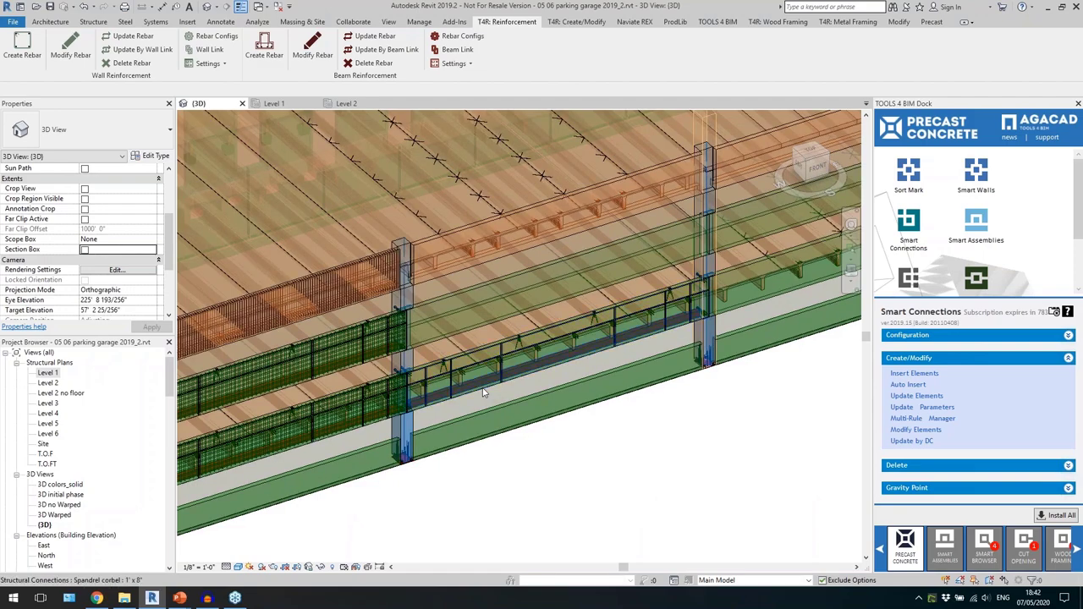
pyautogui.scroll(3, 474, 355)
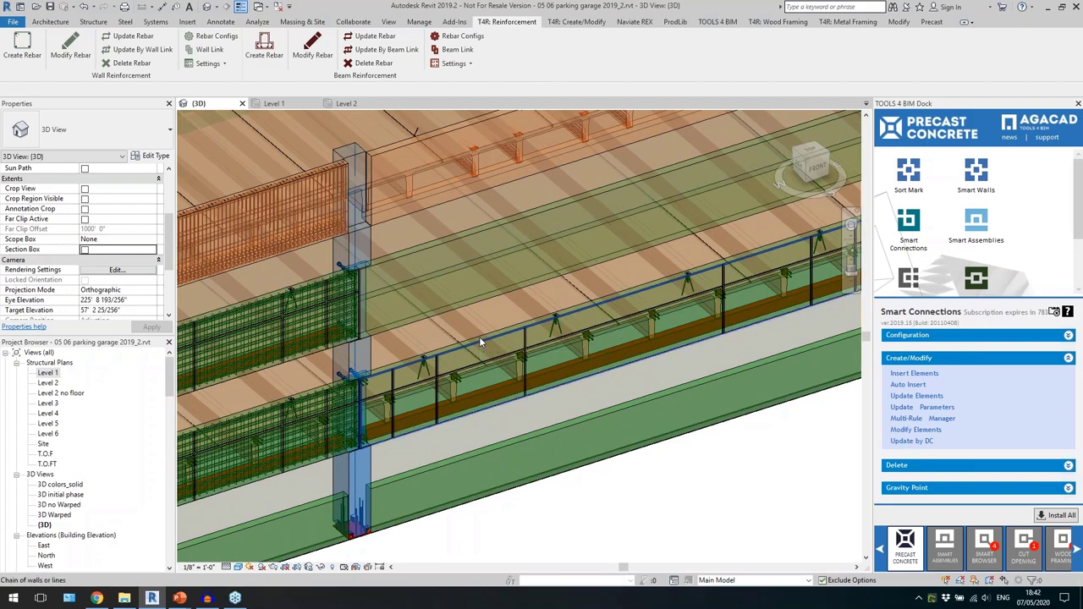
pyautogui.press('Tab')
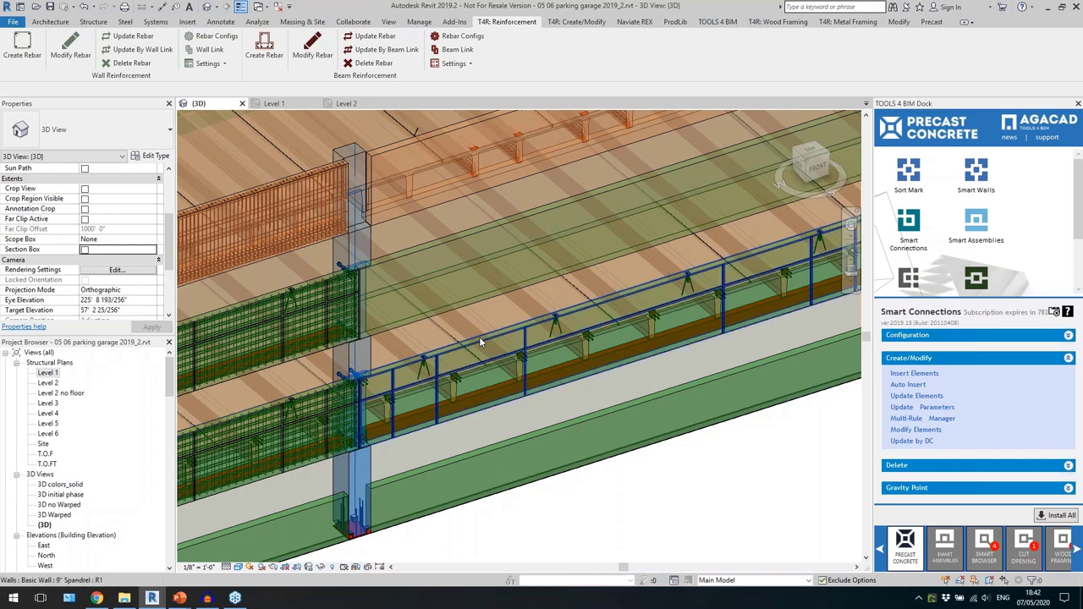
pyautogui.click(479, 337)
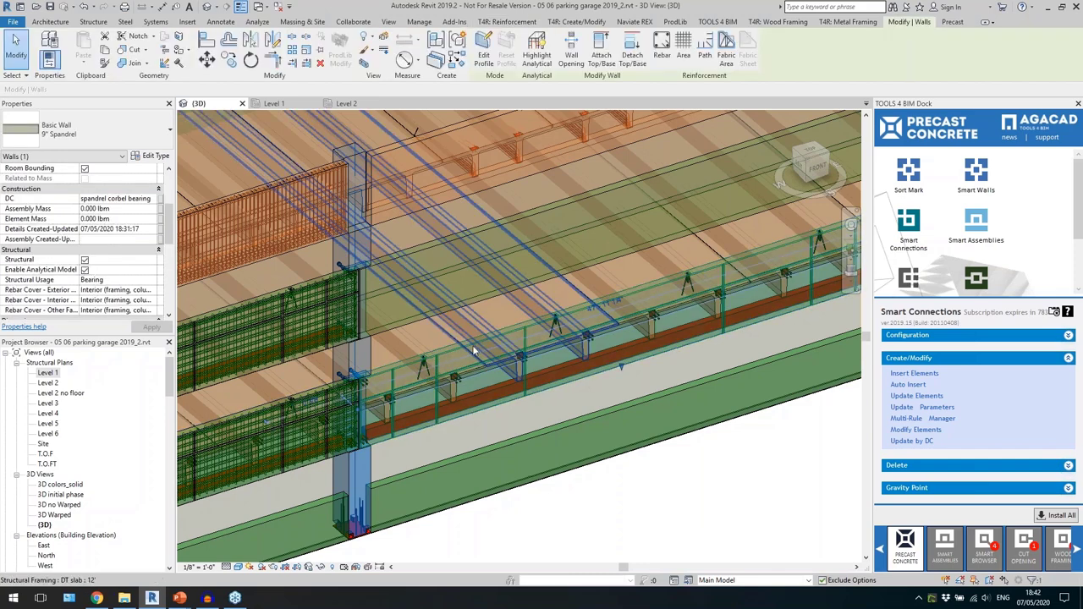
pyautogui.scroll(-5, 115, 282)
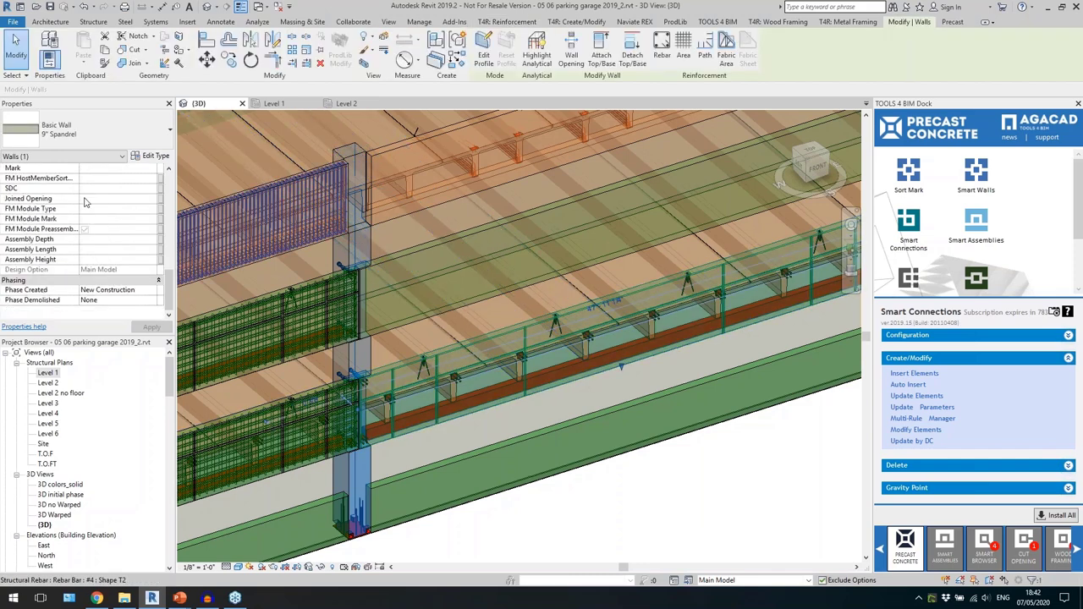
pyautogui.scroll(2, 94, 213)
pyautogui.click(89, 204)
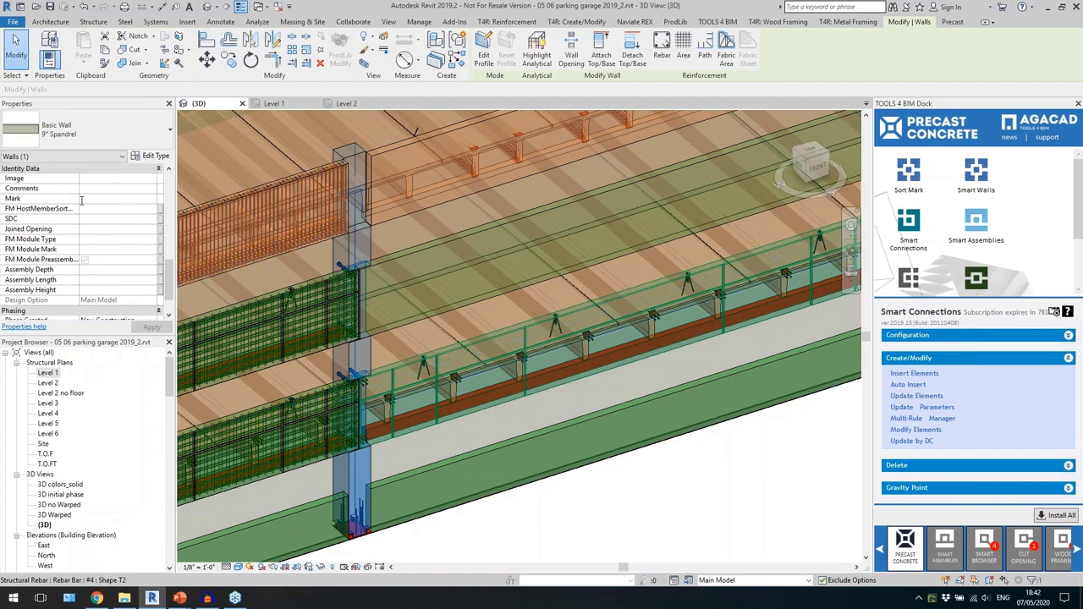
pyautogui.scroll(-4, 596, 511)
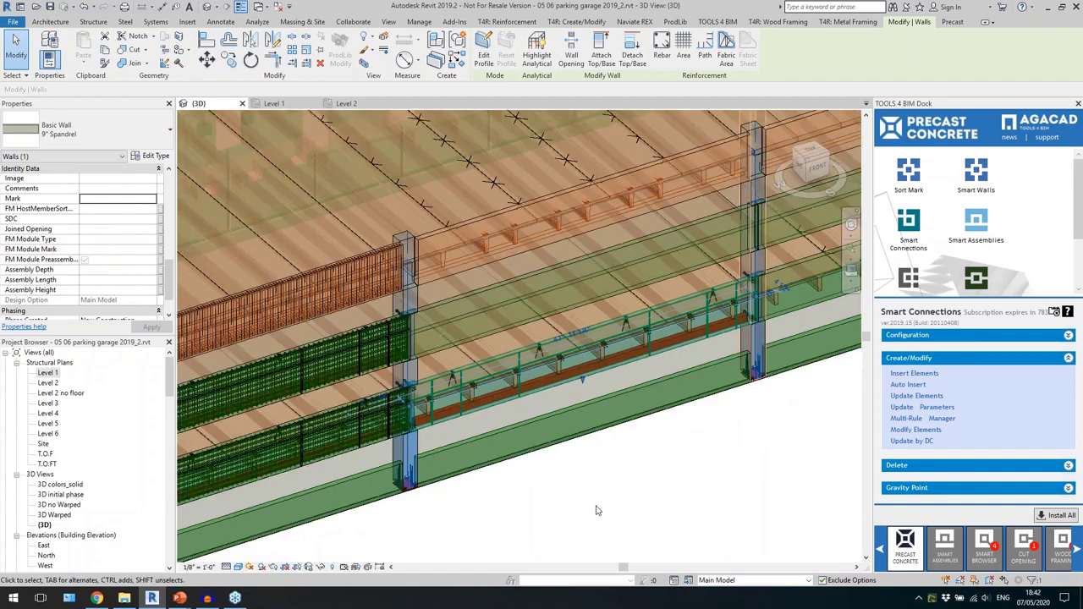
# Extend the selection to all instances of the 9" Spandrel wall visible in the view.
pyautogui.rightClick(596, 510)
pyautogui.click(770, 345)
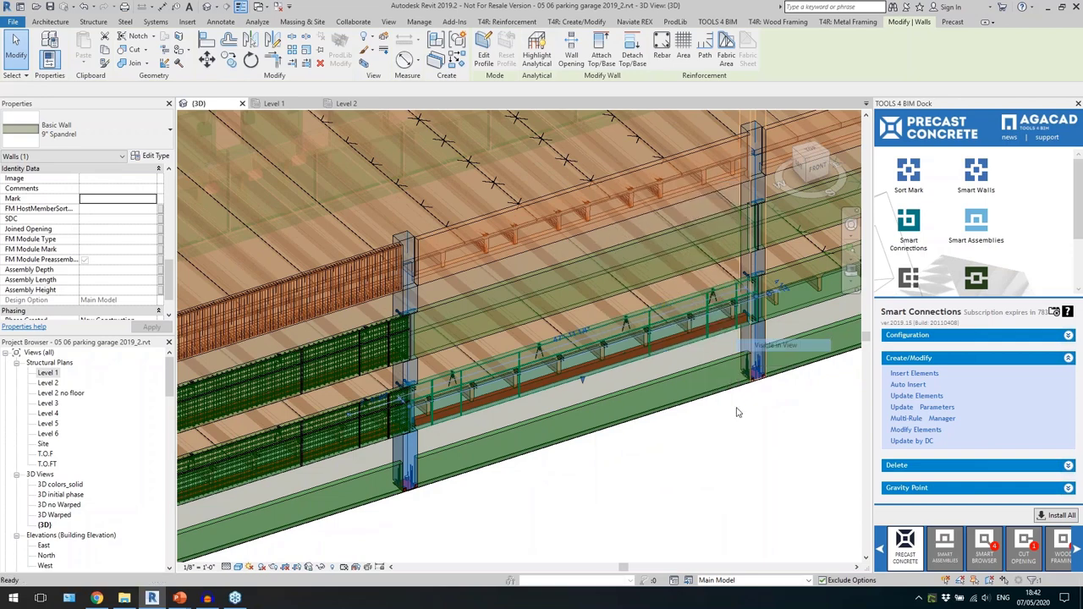
pyautogui.scroll(-6, 624, 404)
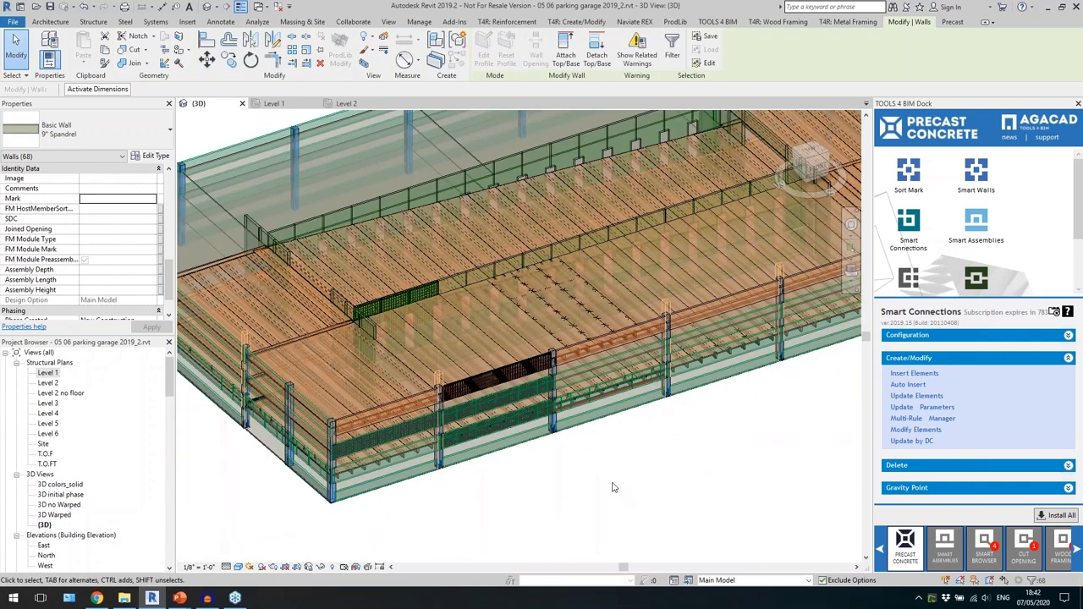
# Start Sort Mark's Element Numbering for the selected spandrels, with Mark as the parameter that receives the calculated values.
pyautogui.click(909, 173)
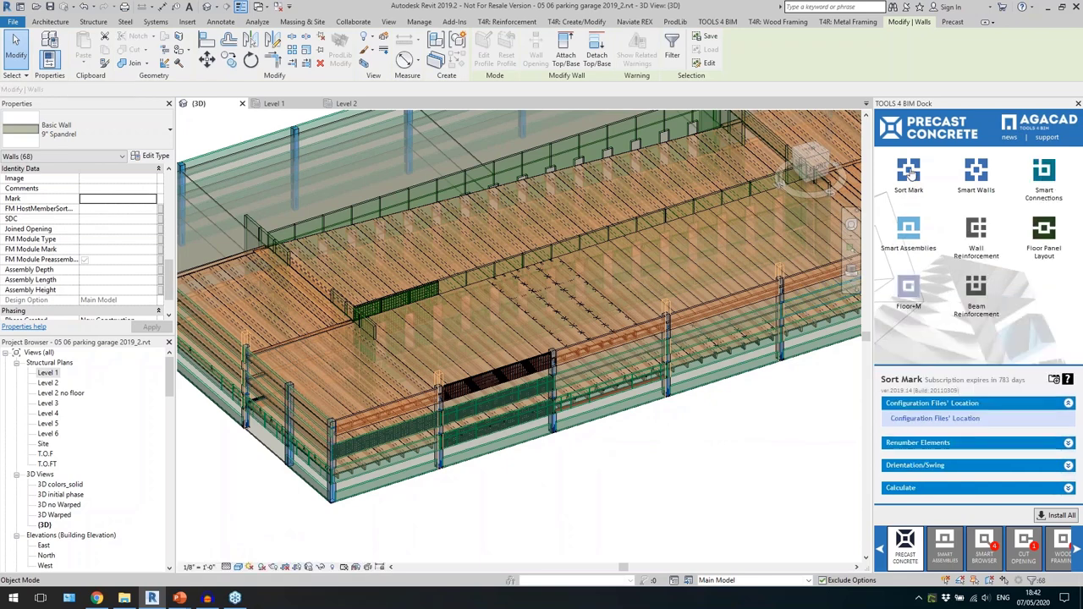
pyautogui.click(931, 441)
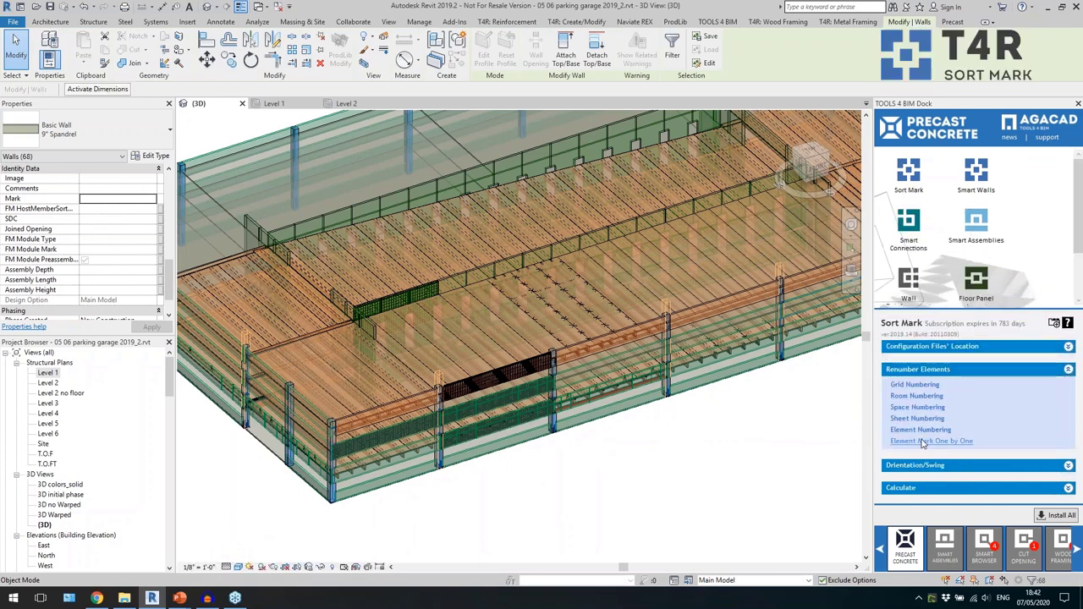
pyautogui.click(920, 430)
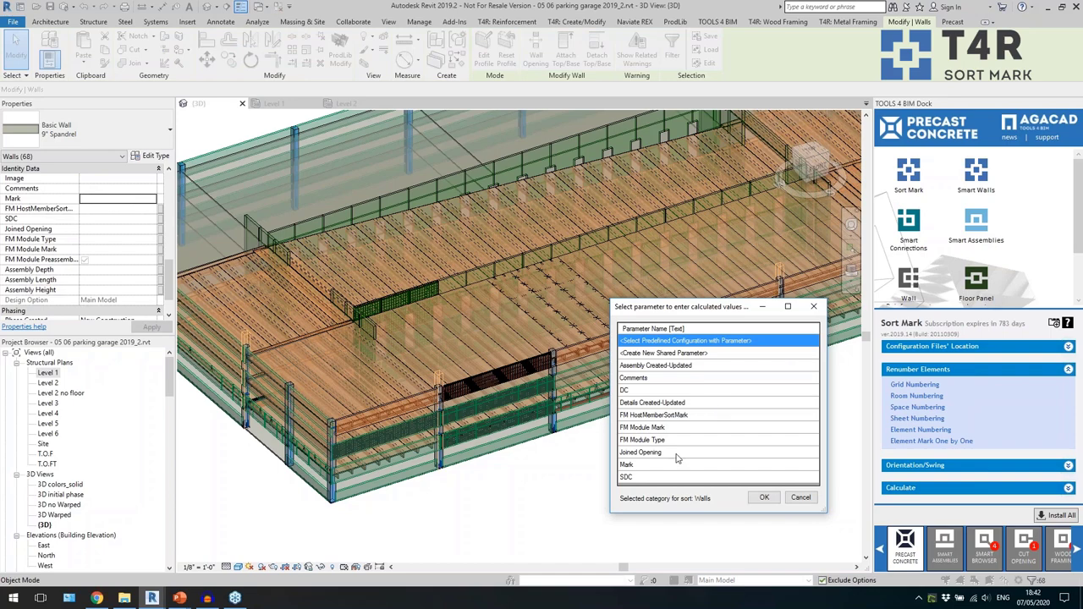
pyautogui.click(658, 467)
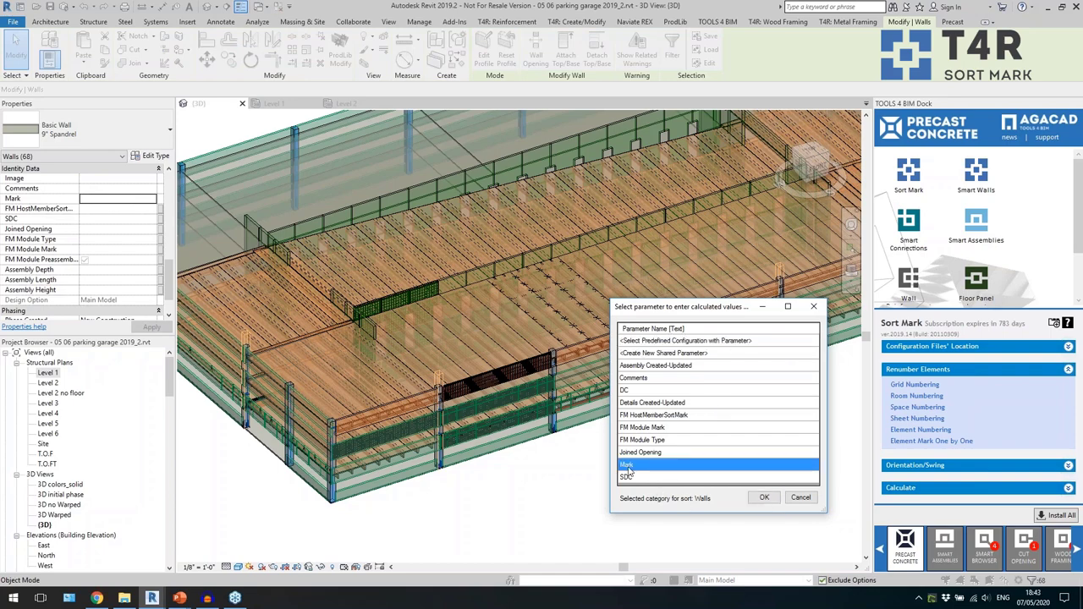
pyautogui.click(760, 501)
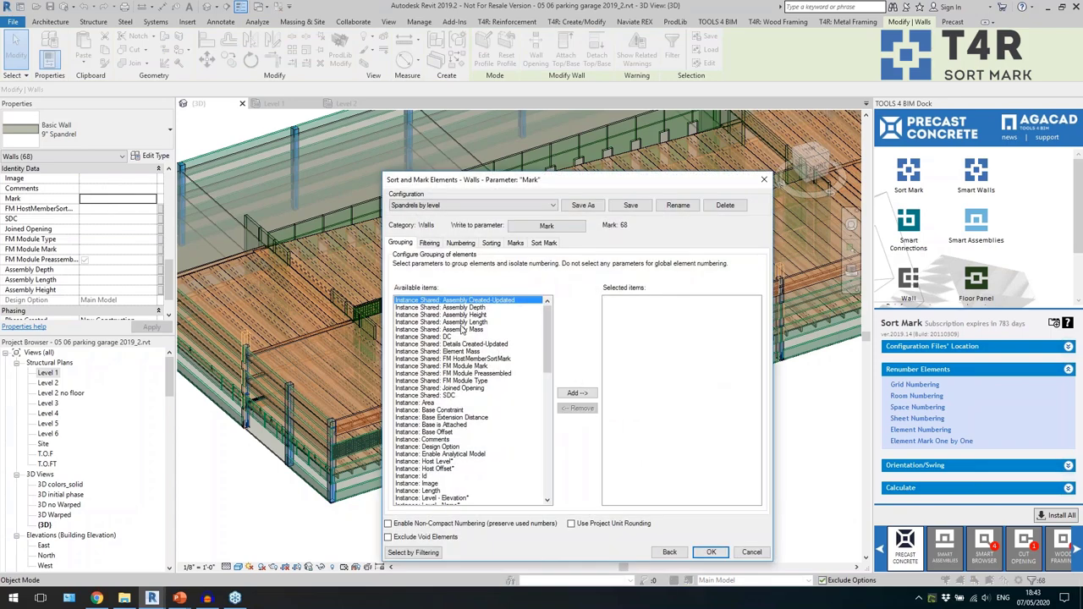
# Review the numbering and sorting parameters of the "Spandrels by level" configuration.
pyautogui.click(462, 243)
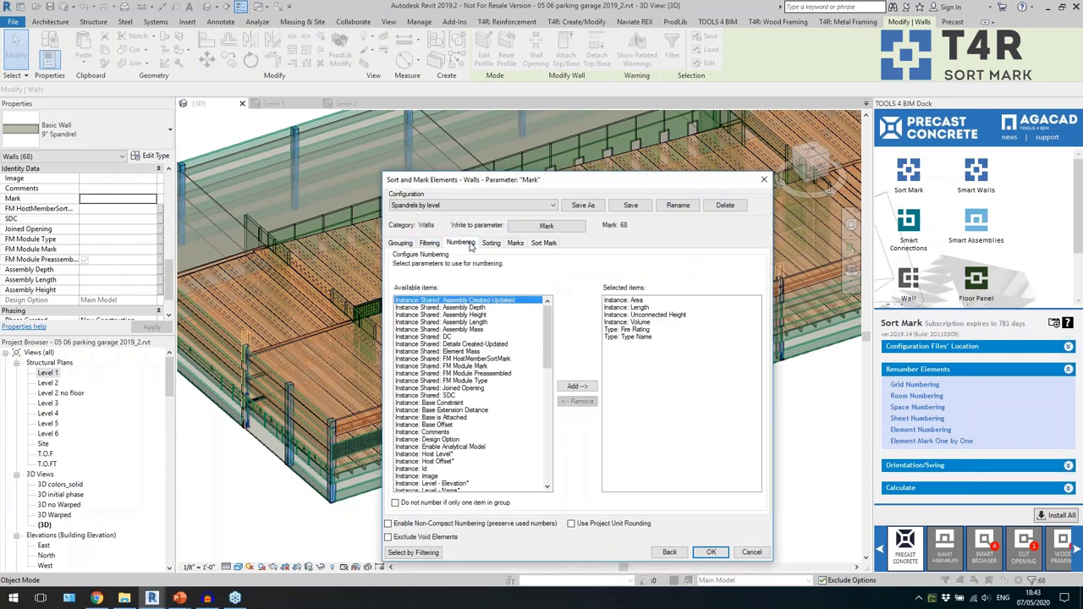
pyautogui.moveTo(643, 315); pyautogui.dragTo(644, 343)
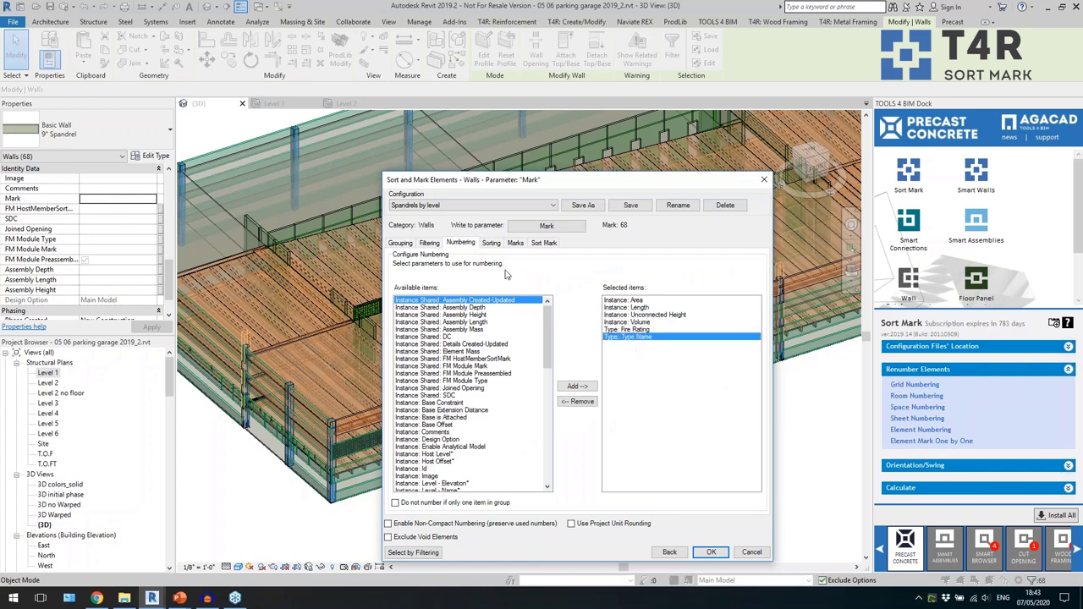
pyautogui.click(492, 247)
pyautogui.moveTo(644, 303); pyautogui.dragTo(645, 312)
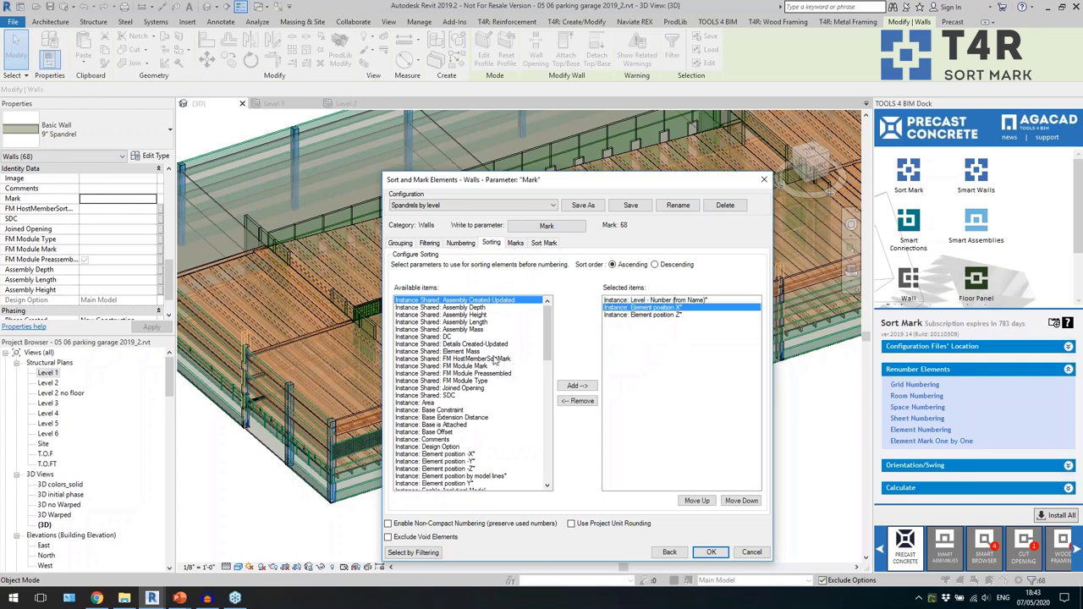
pyautogui.scroll(-8, 493, 339)
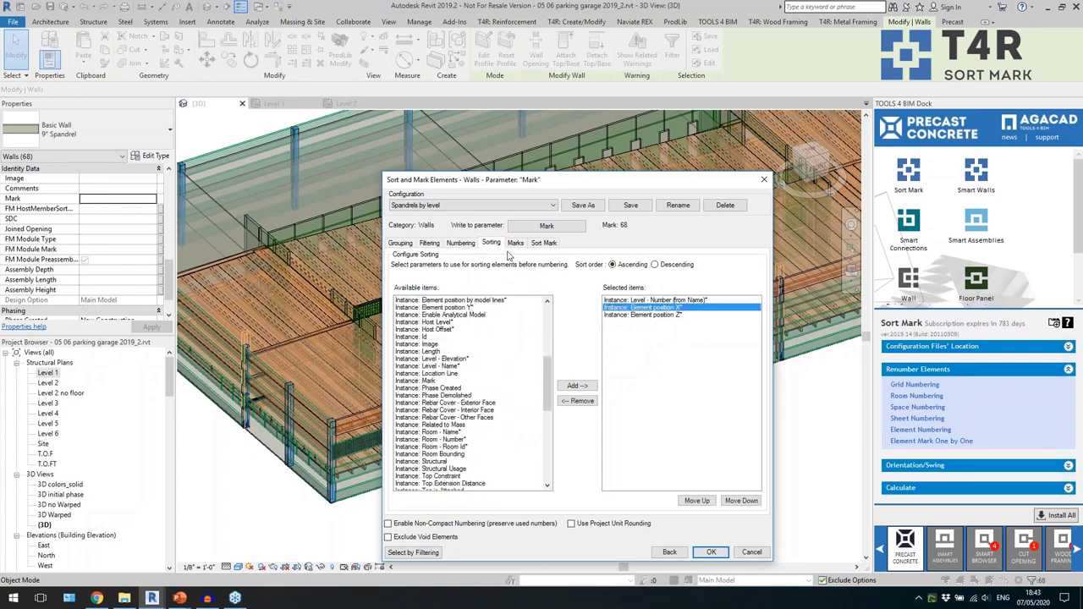
# Check how the mark value is composed, including the prefixes for the level number and the sort mark number.
pyautogui.click(537, 244)
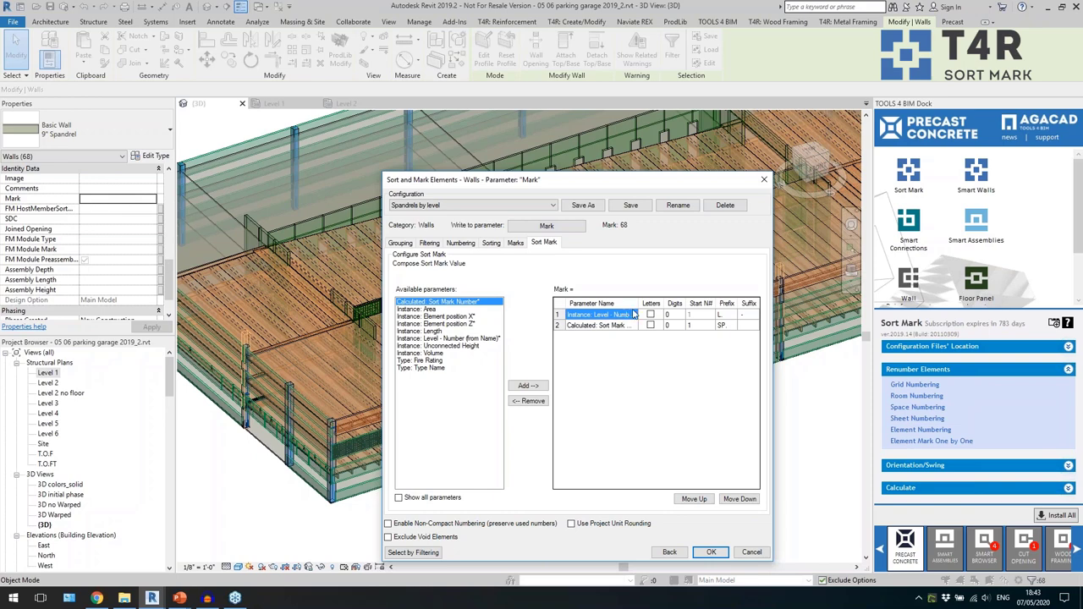
pyautogui.click(724, 314)
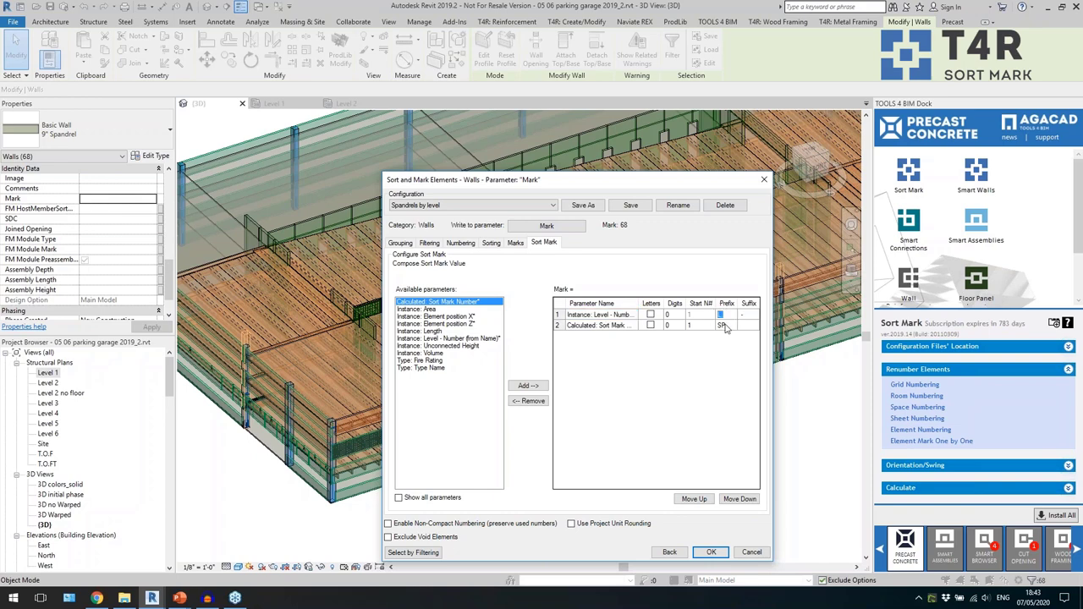
pyautogui.click(729, 327)
# Keep the "Spandrels by level" configuration and run the numbering to fill in the Mark of the selected spandrels.
pyautogui.click(493, 213)
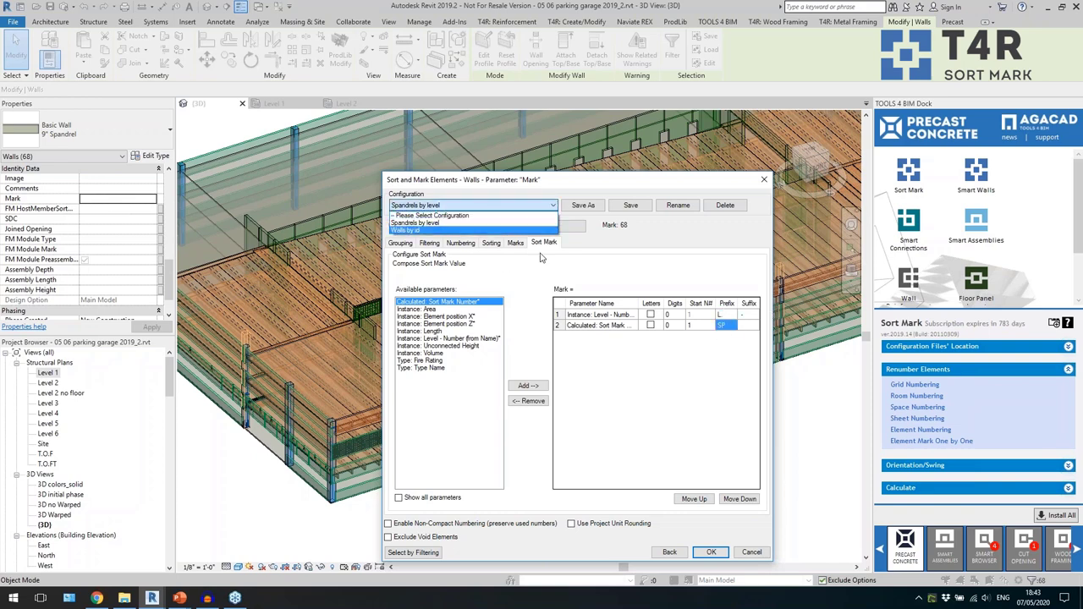
pyautogui.click(615, 265)
pyautogui.click(711, 552)
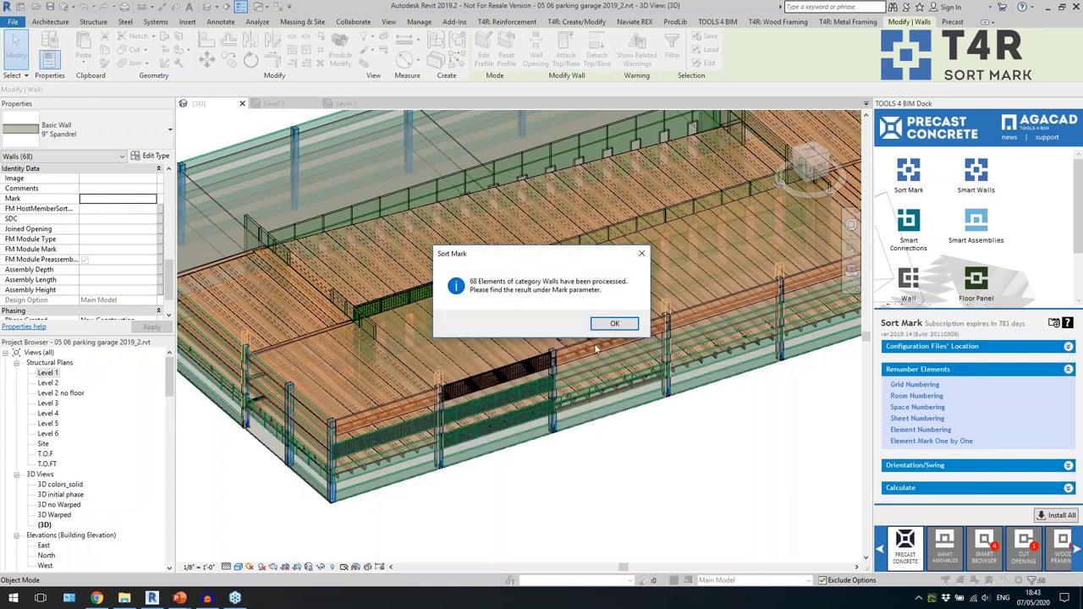
pyautogui.click(602, 327)
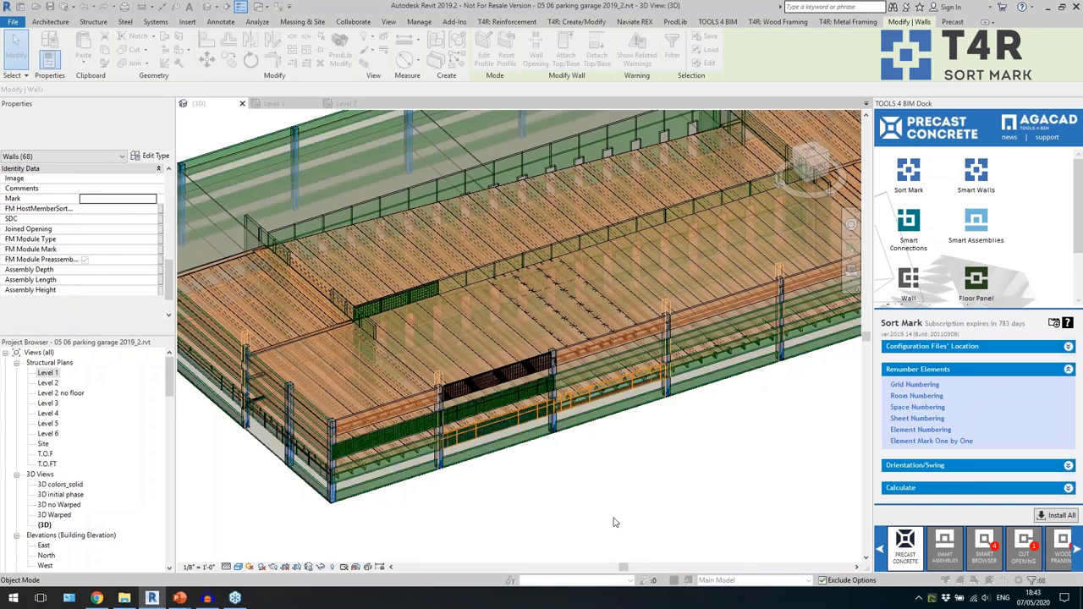
# Clear the wall selection and check the Mark value of the upper unreinforced spandrel in the front facade bay beside the reinforced panels.
pyautogui.click(582, 336)
pyautogui.click(605, 451)
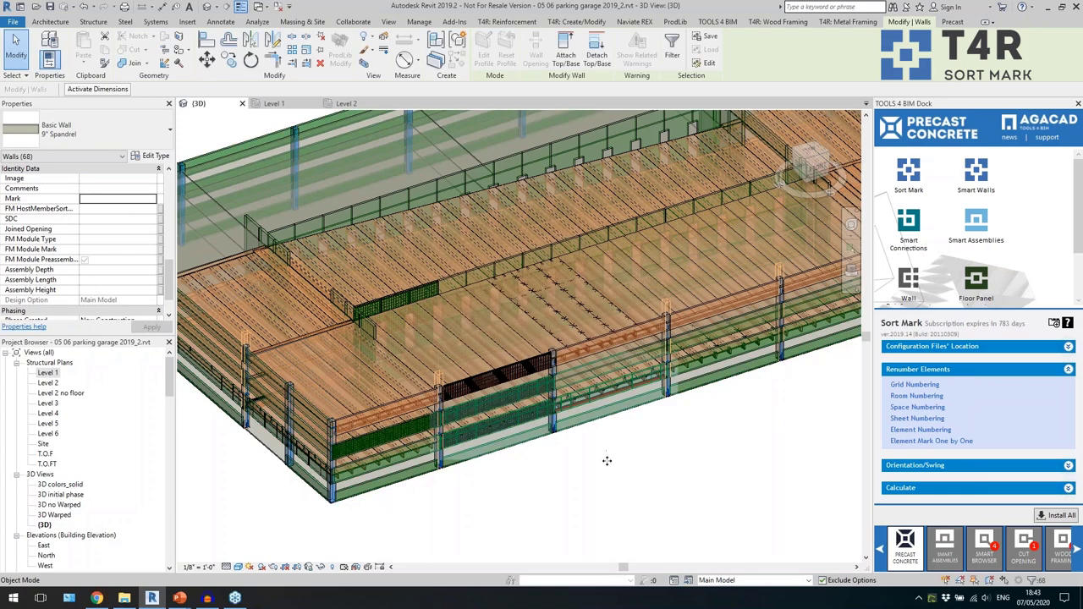
pyautogui.scroll(3, 662, 429)
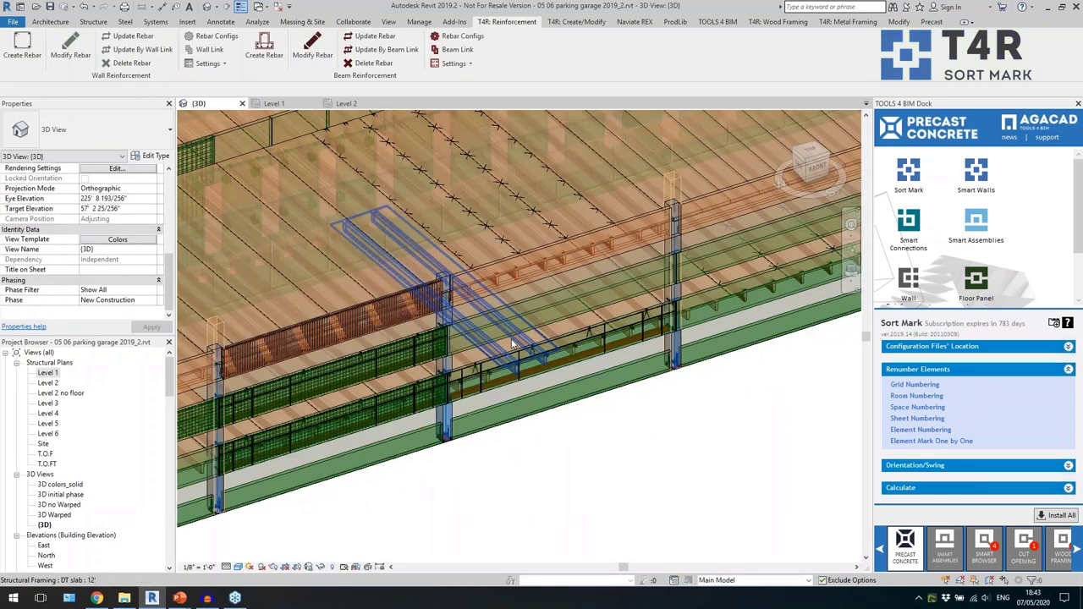
pyautogui.click(522, 337)
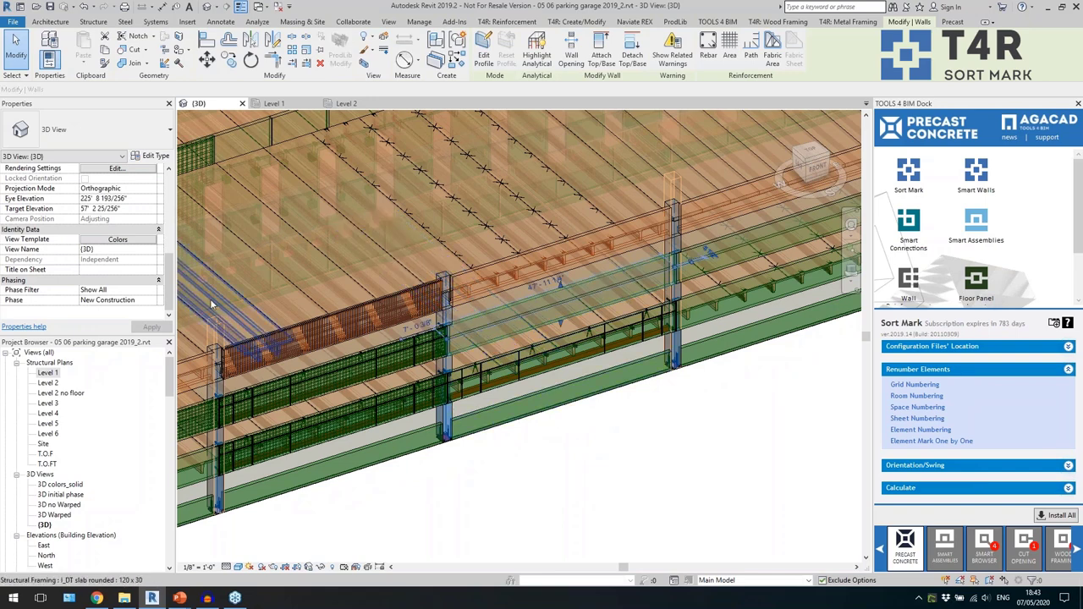
pyautogui.click(82, 291)
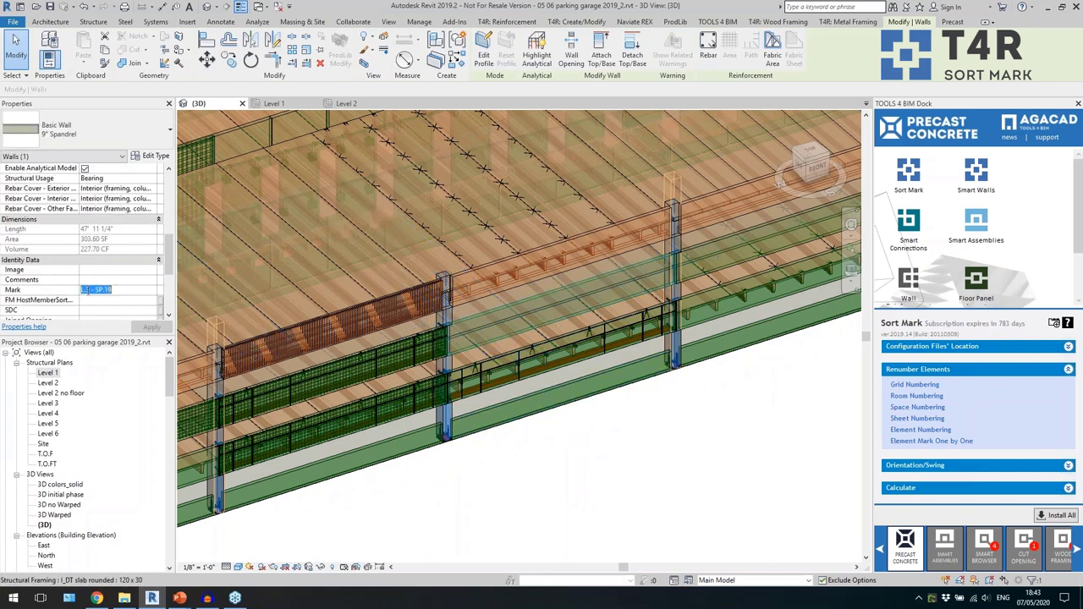
pyautogui.moveTo(80, 290); pyautogui.dragTo(97, 288)
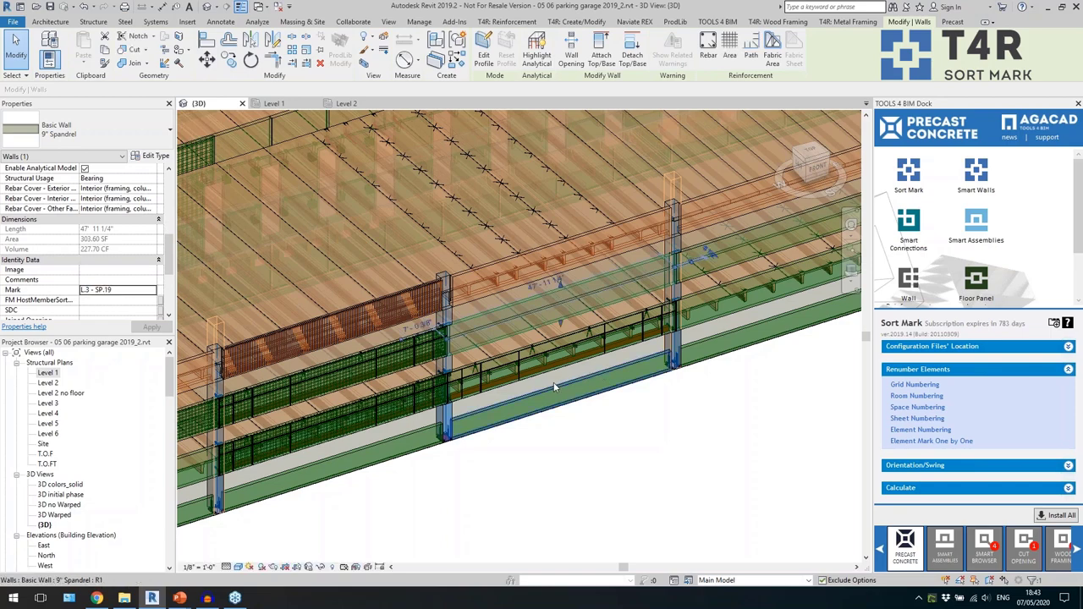
# Select the 9" spandrel one level lower in the same front bay and check its Mark value.
pyautogui.scroll(3, 534, 375)
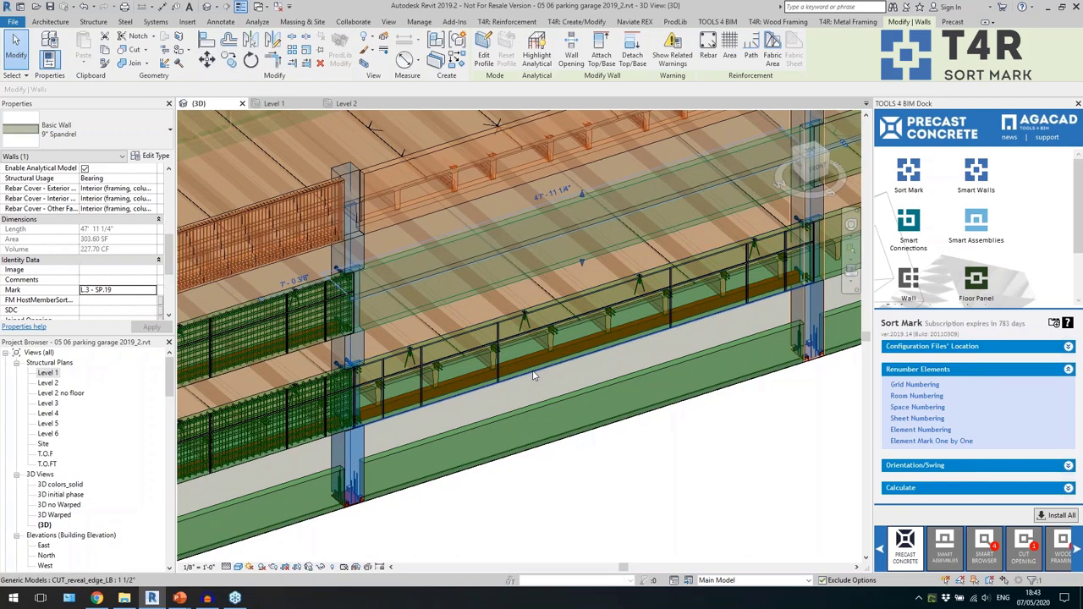
pyautogui.press('Tab')
pyautogui.press('Tab')
pyautogui.press('Tab')
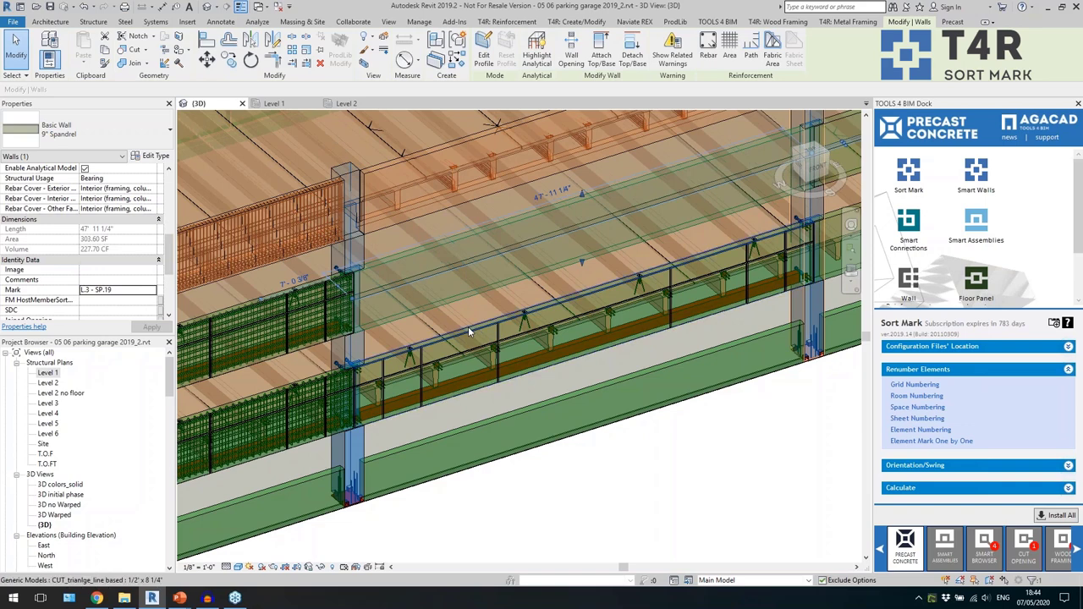
pyautogui.press('Tab')
pyautogui.press('Tab')
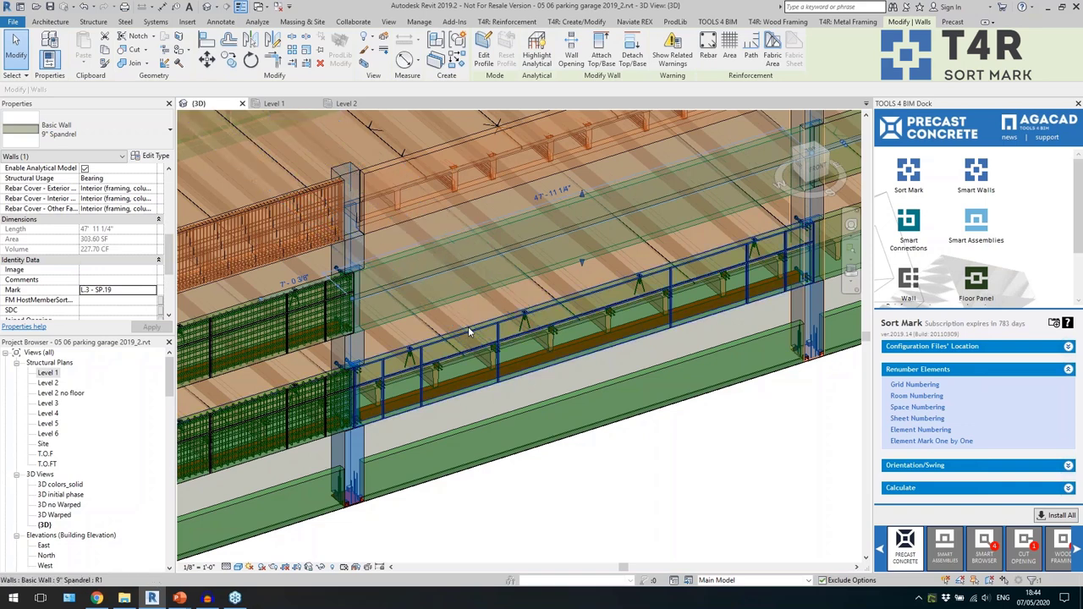
pyautogui.click(468, 326)
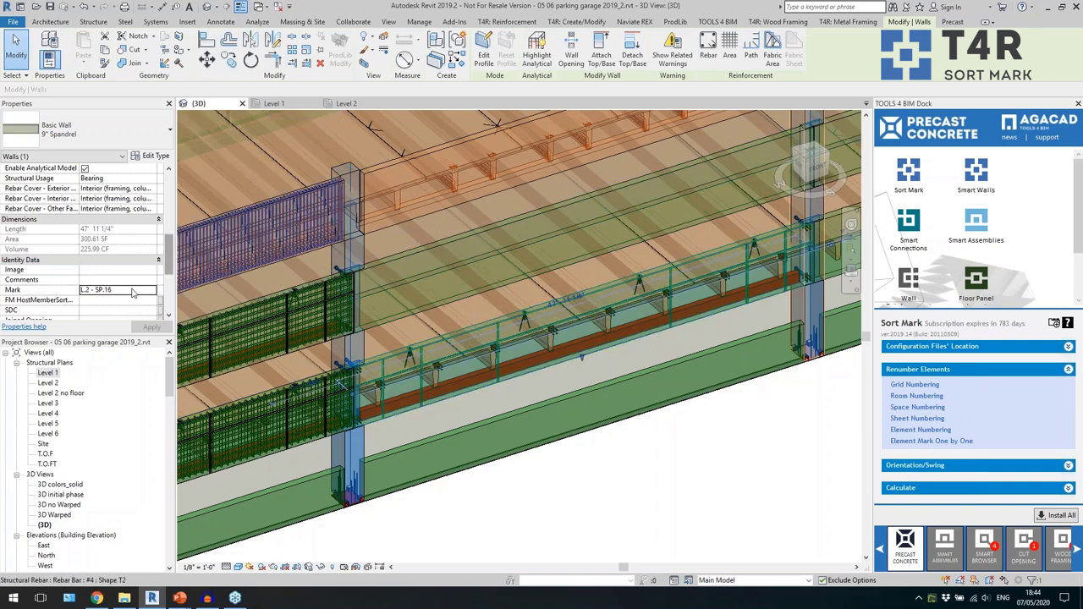
pyautogui.click(88, 291)
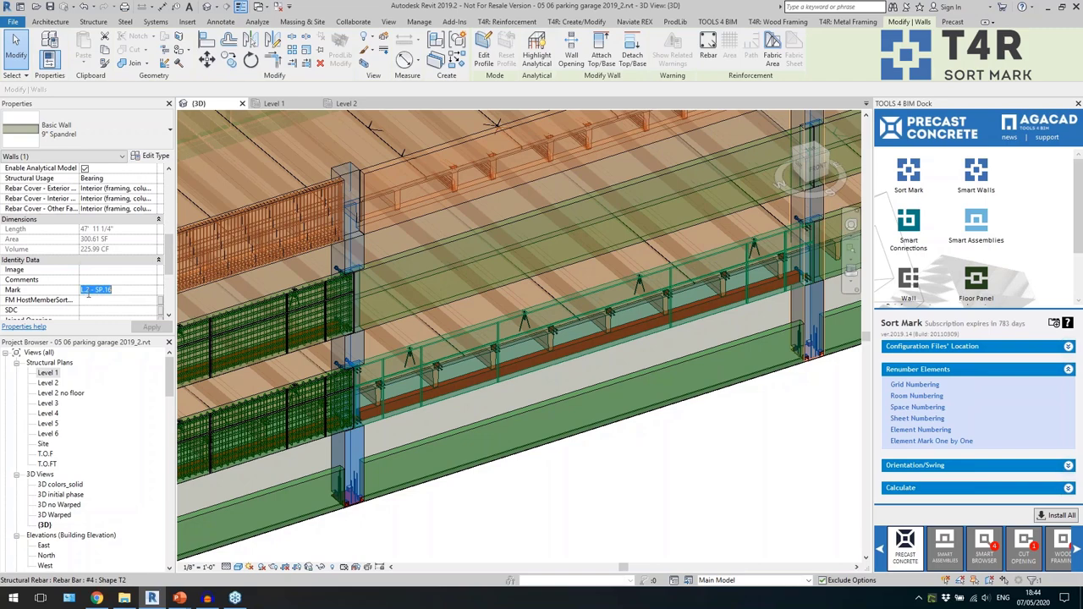
# Check the Mark value of a top-level 9" spandrel on the far side of the garage, and clear the selection.
pyautogui.click(385, 172)
pyautogui.scroll(-8, 453, 380)
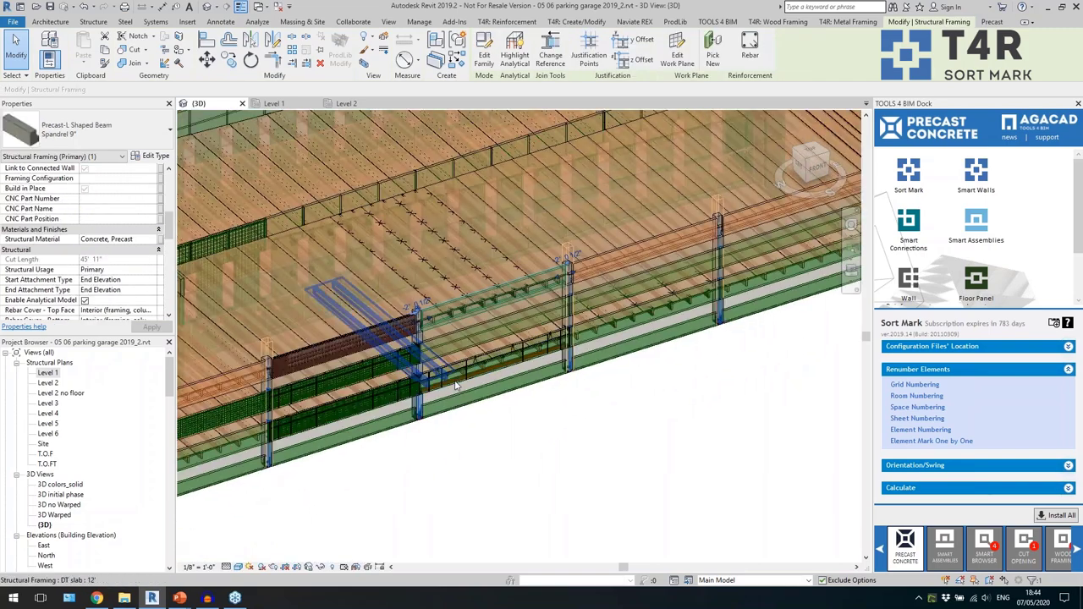
pyautogui.click(356, 176)
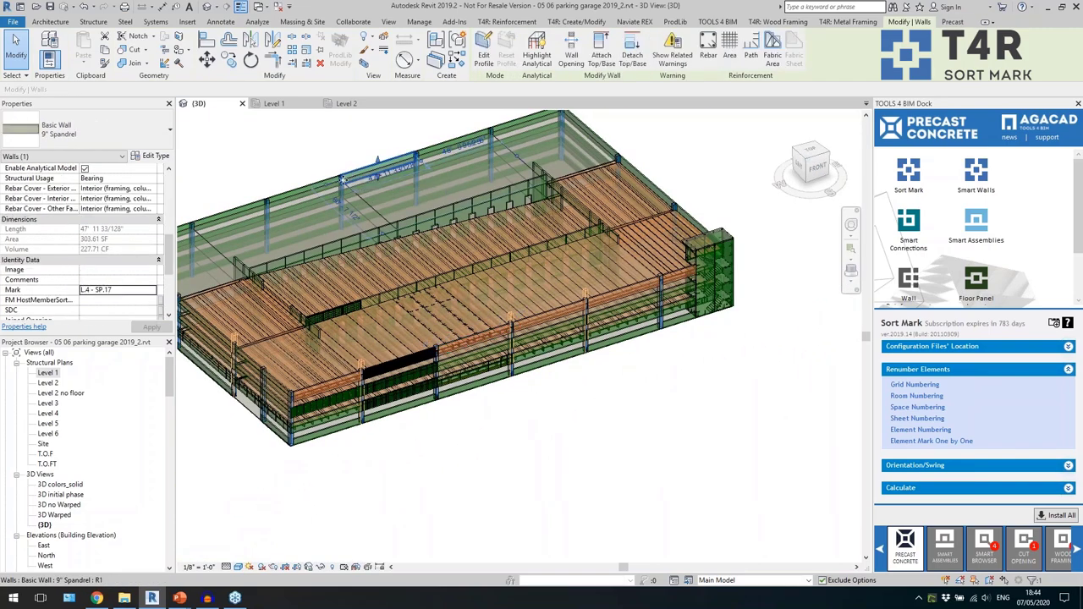
pyautogui.click(84, 290)
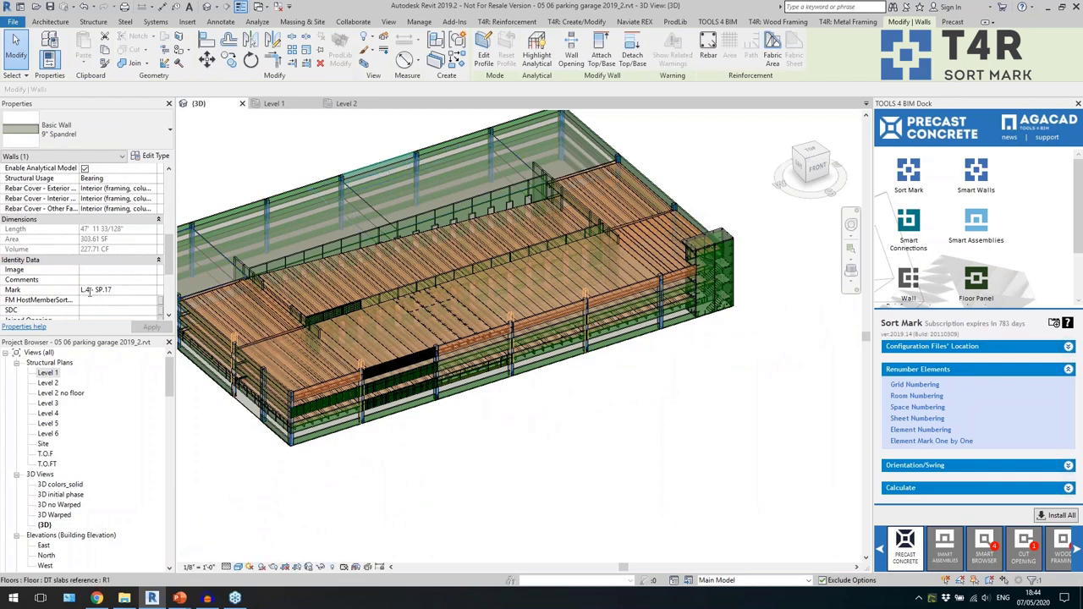
pyautogui.click(503, 455)
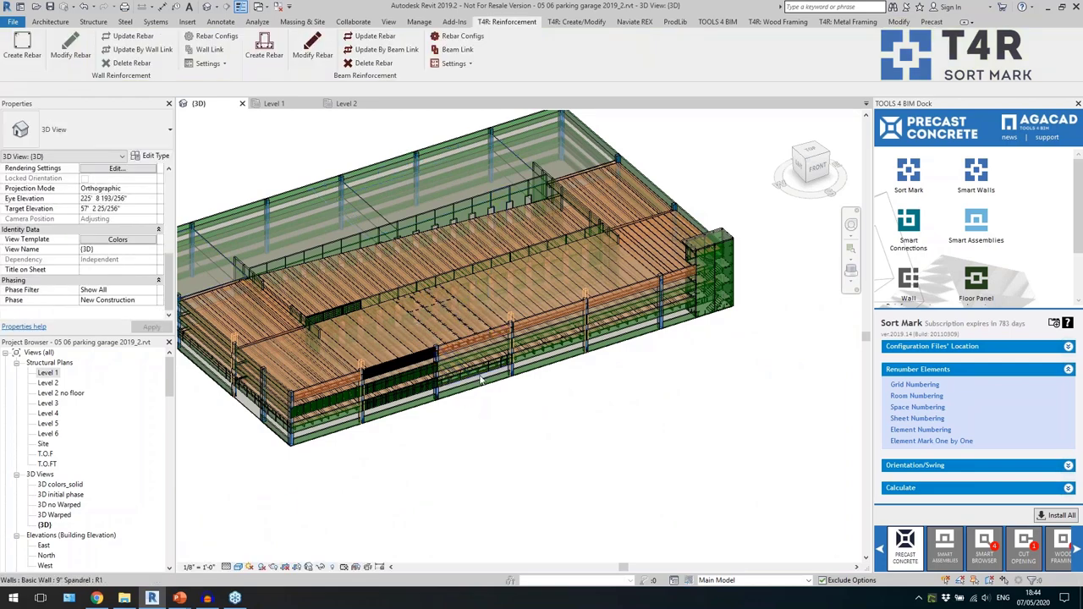
# Select the lower reinforced 9" spandrel on the front facade and review its Mark and assembly parameters.
pyautogui.scroll(7, 480, 380)
pyautogui.moveTo(664, 429); pyautogui.dragTo(1020, 311, button='middle')
pyautogui.scroll(3, 286, 419)
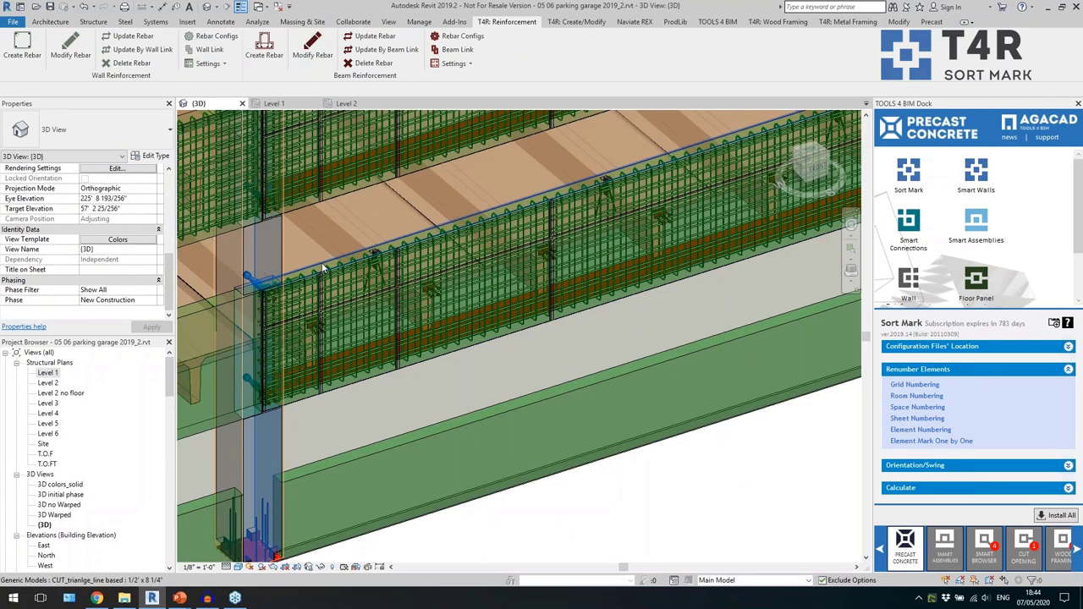
pyautogui.press('Tab')
pyautogui.press('Tab')
pyautogui.press('Tab')
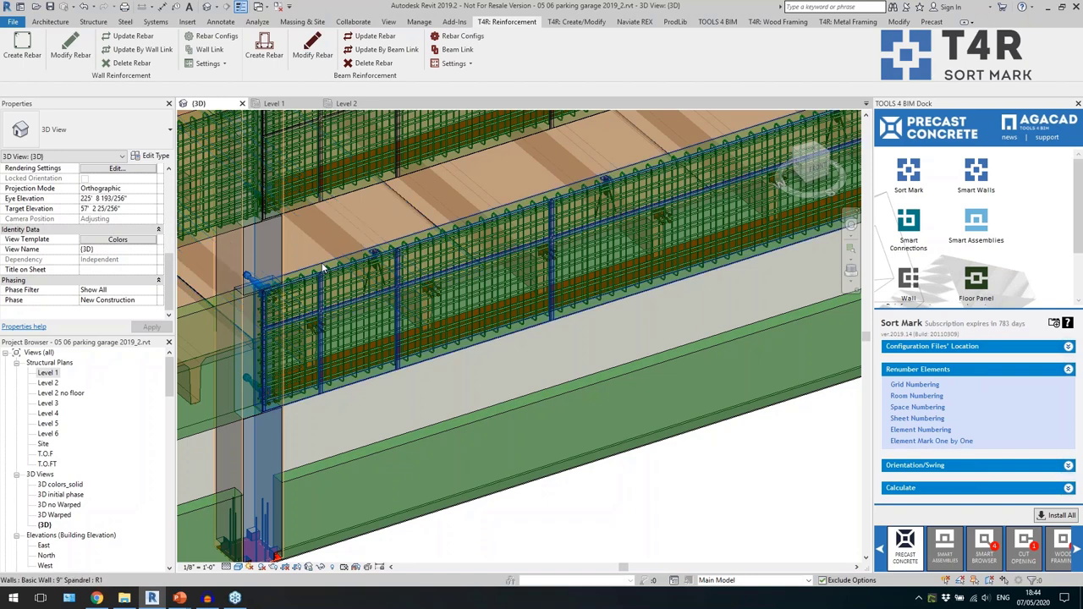
pyautogui.click(322, 262)
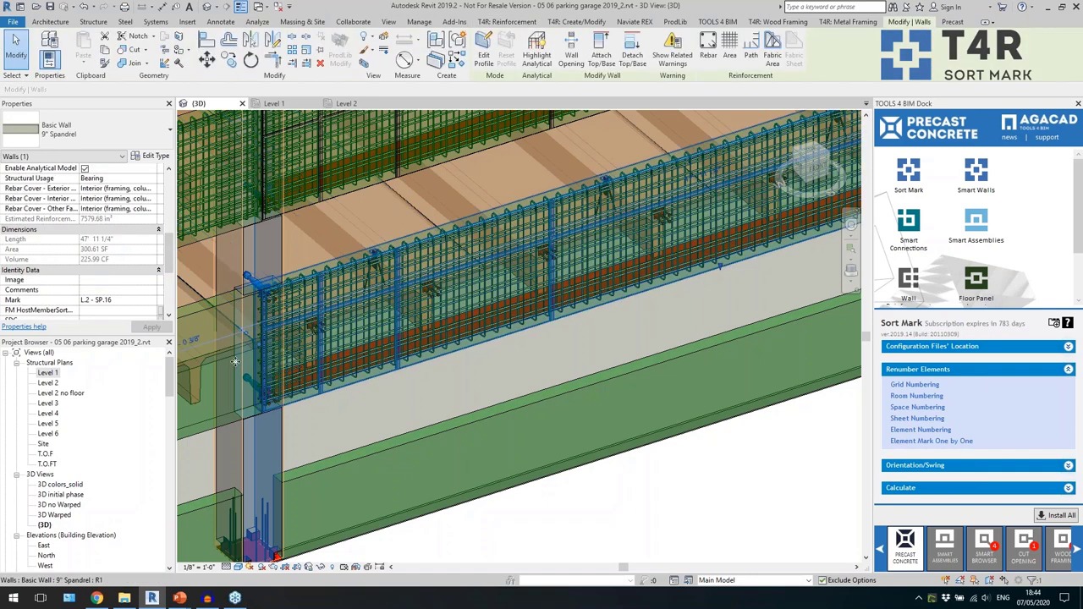
pyautogui.scroll(-4, 115, 285)
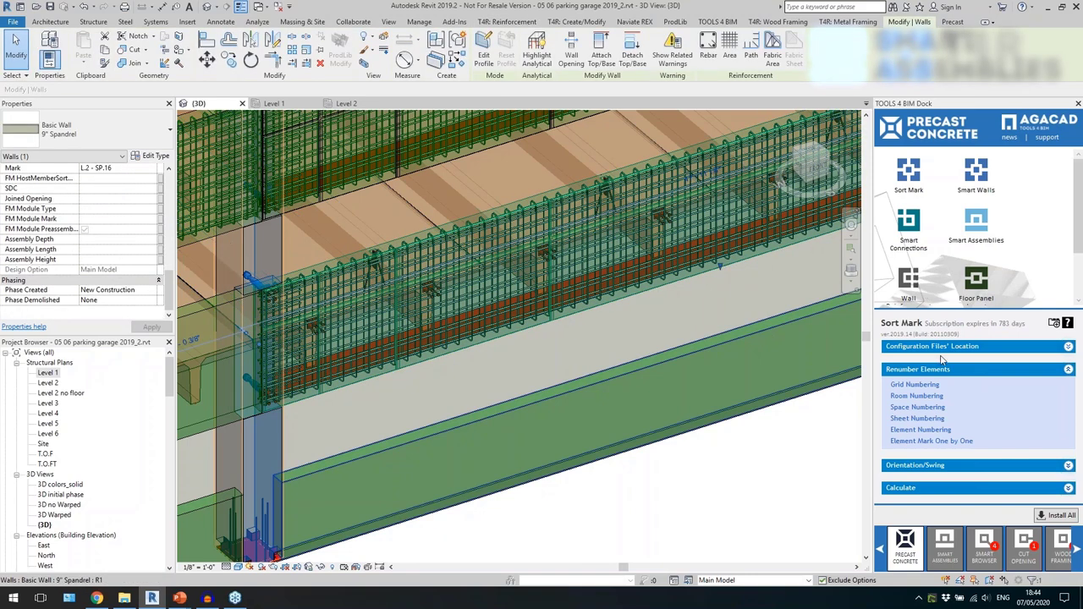
# Open the Shop Drawing Configurations (SDC) of Smart Assemblies and look through the saved configurations, keeping Ramp wall.
pyautogui.click(976, 225)
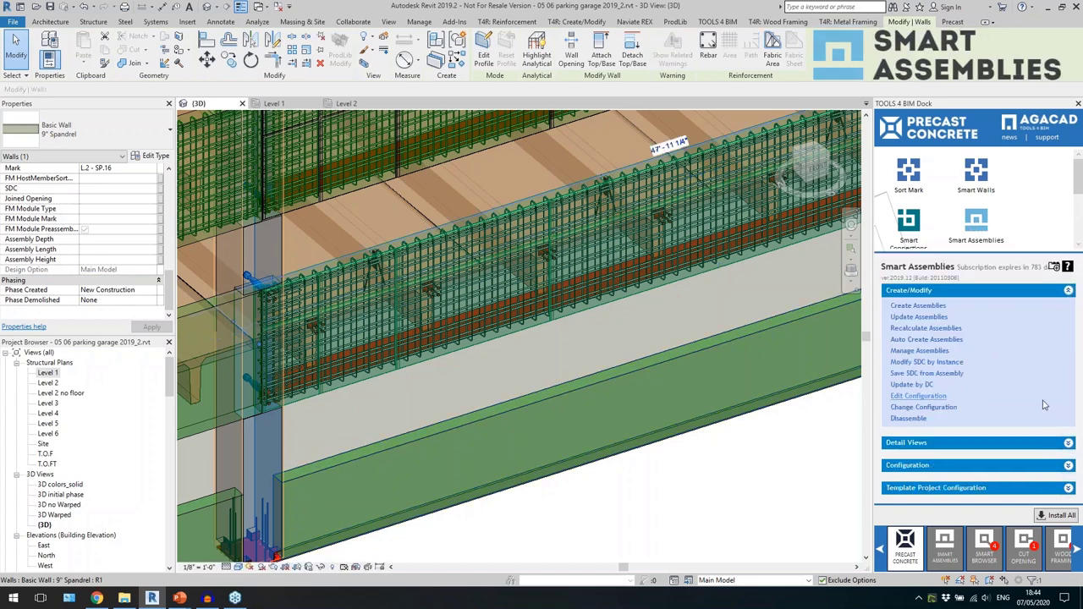
pyautogui.click(941, 470)
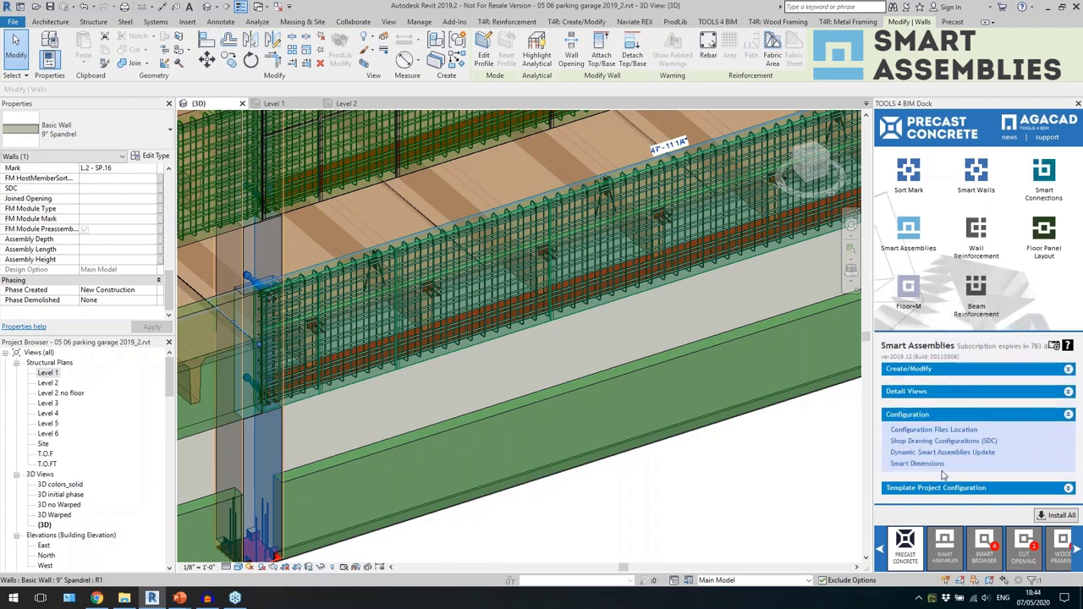
pyautogui.click(940, 441)
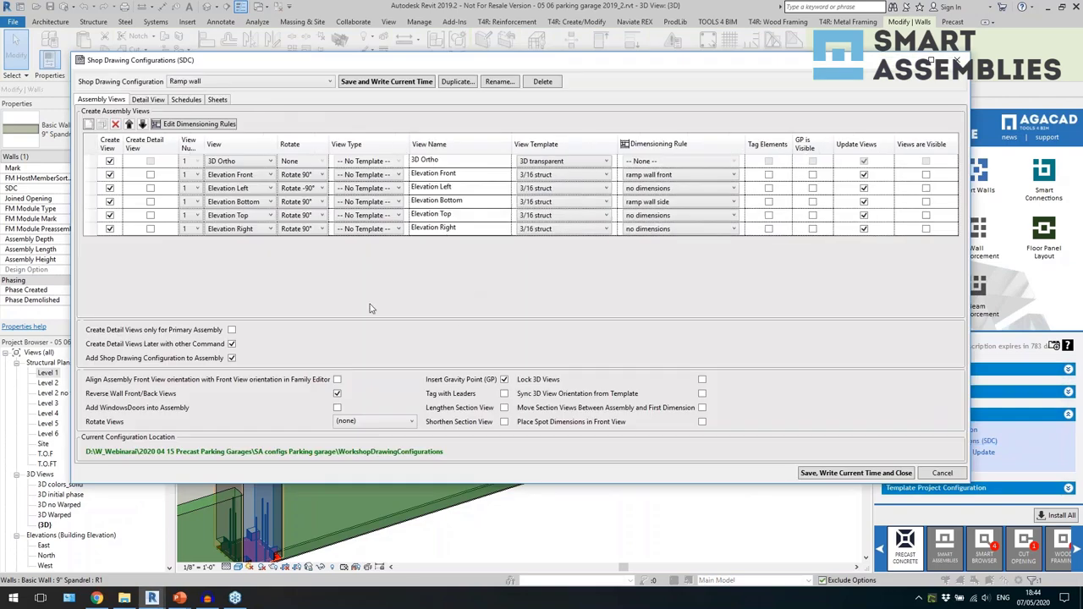
pyautogui.click(250, 82)
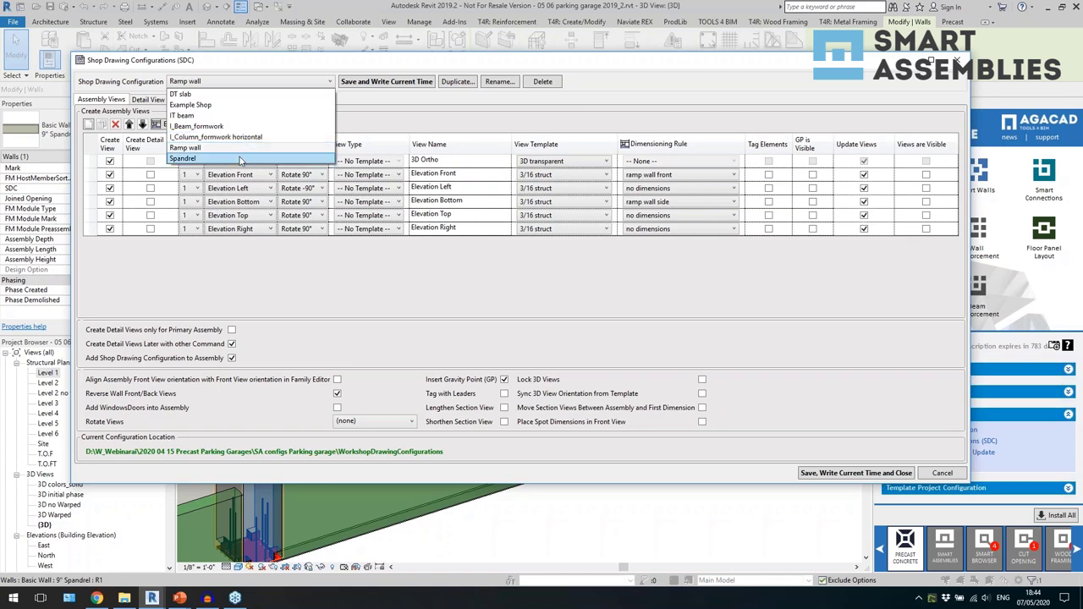
pyautogui.click(378, 120)
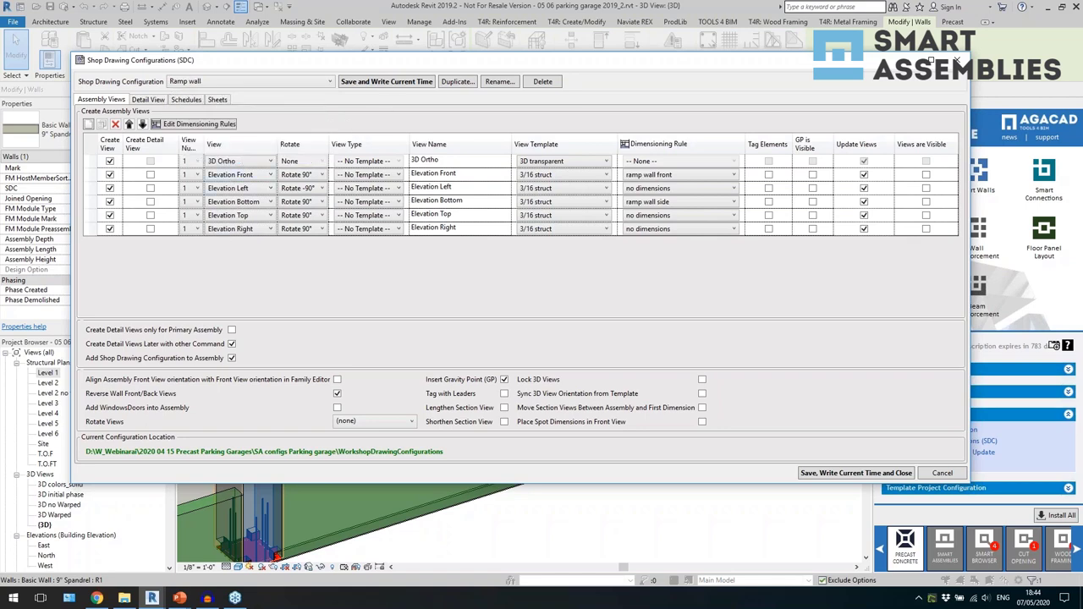
# Add a Plan Detail assembly view named "adfe" to the Ramp wall configuration.
pyautogui.click(242, 216)
pyautogui.click(88, 124)
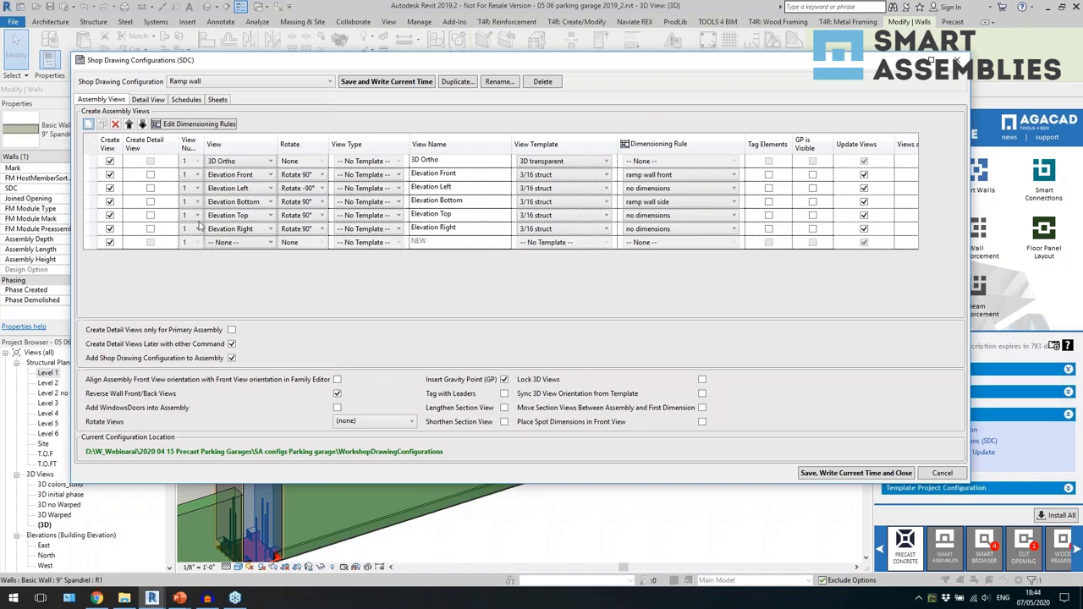
pyautogui.click(245, 244)
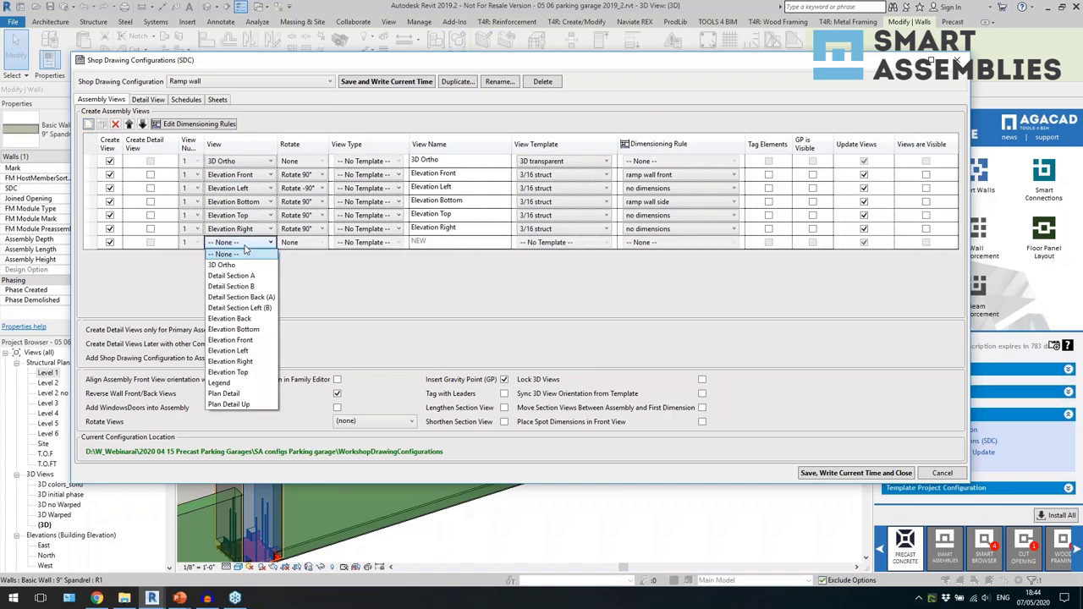
pyautogui.click(248, 393)
pyautogui.click(453, 244)
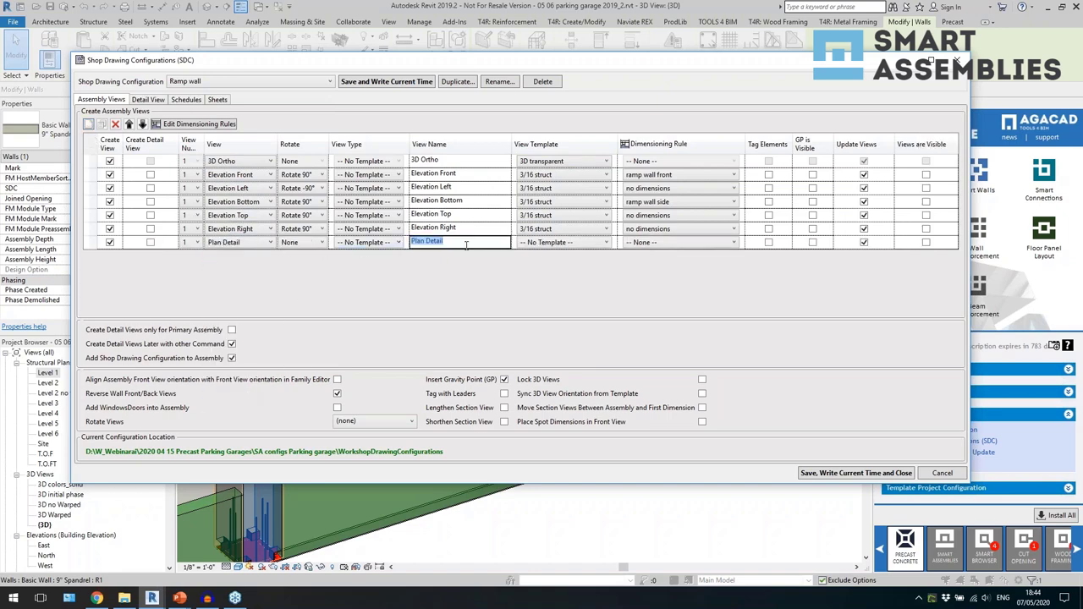
pyautogui.write('adfe')
# Assign the 3/16 struct view template and the DT Section dimensioning rule to the "adfe" view.
pyautogui.click(558, 243)
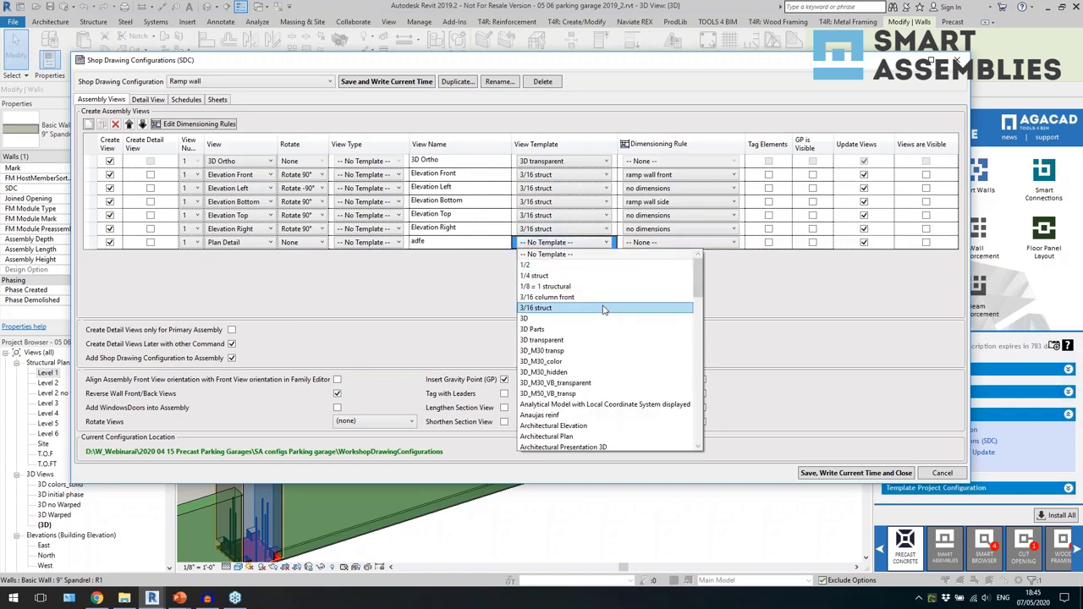
pyautogui.click(604, 308)
pyautogui.click(661, 246)
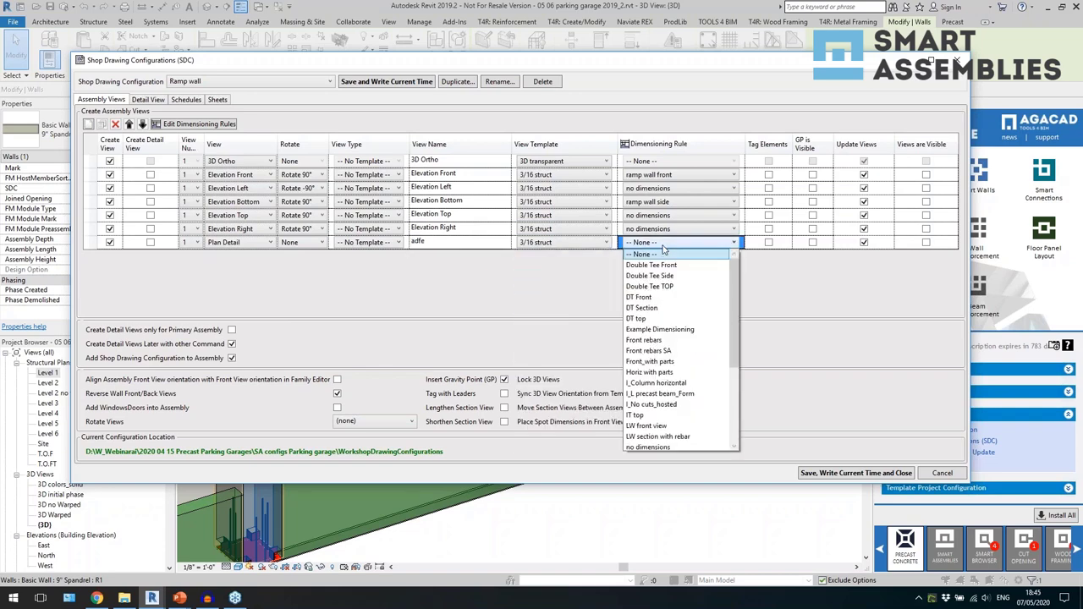
pyautogui.click(684, 308)
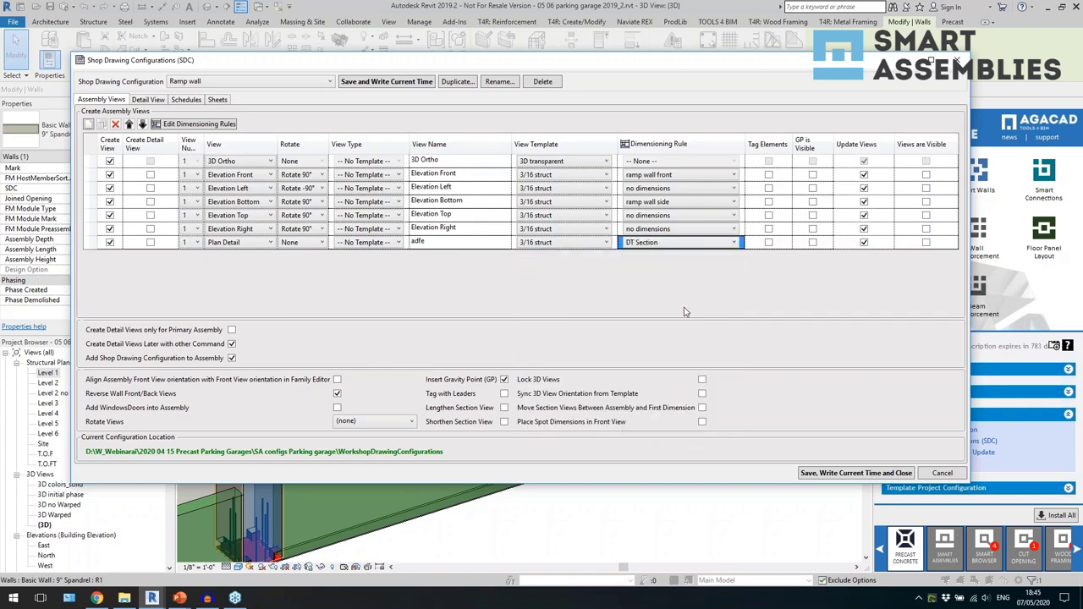
# Open the dimensioning rules for editing and examine the main element geometry settings for non-standard and standard cuts.
pyautogui.click(214, 128)
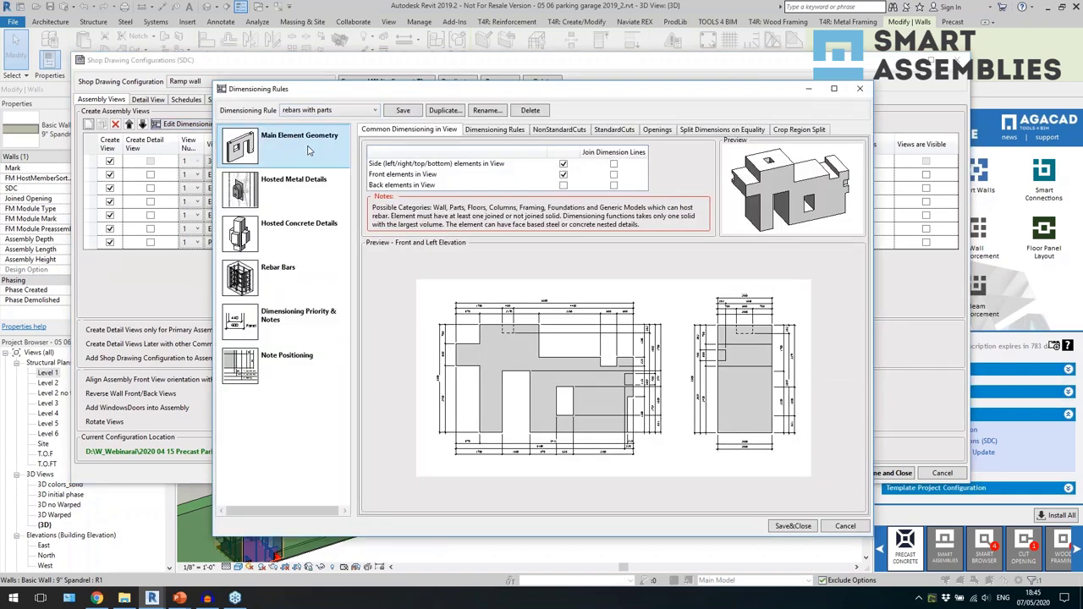
pyautogui.click(579, 132)
pyautogui.click(613, 132)
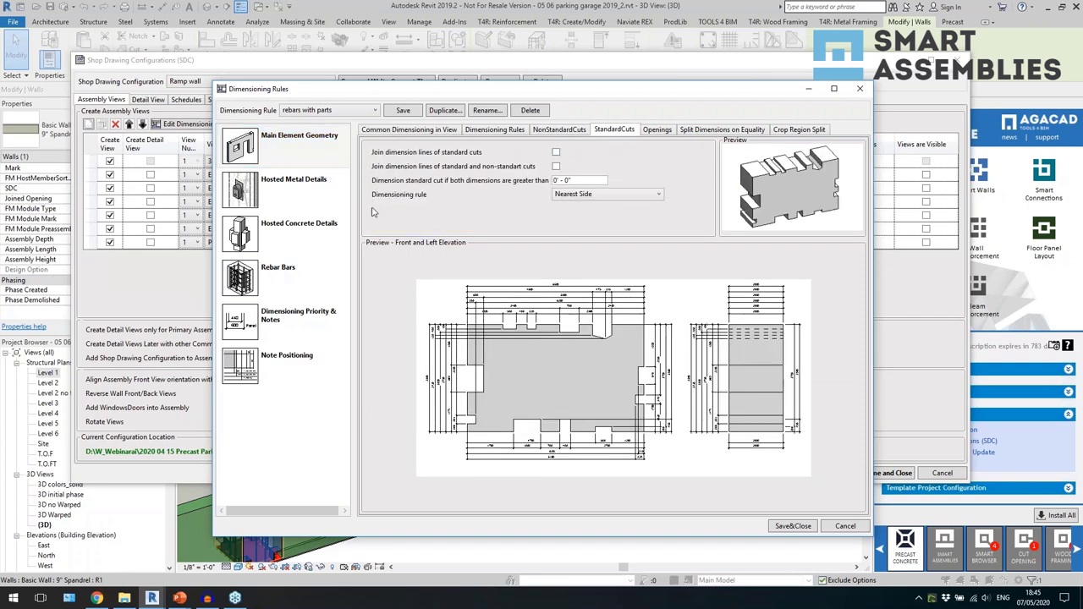
# Review the hosted details, rebar and Dimensioning Priority & Notes settings of the dimensioning rule, including its Standard Cut entry.
pyautogui.click(298, 235)
pyautogui.click(305, 198)
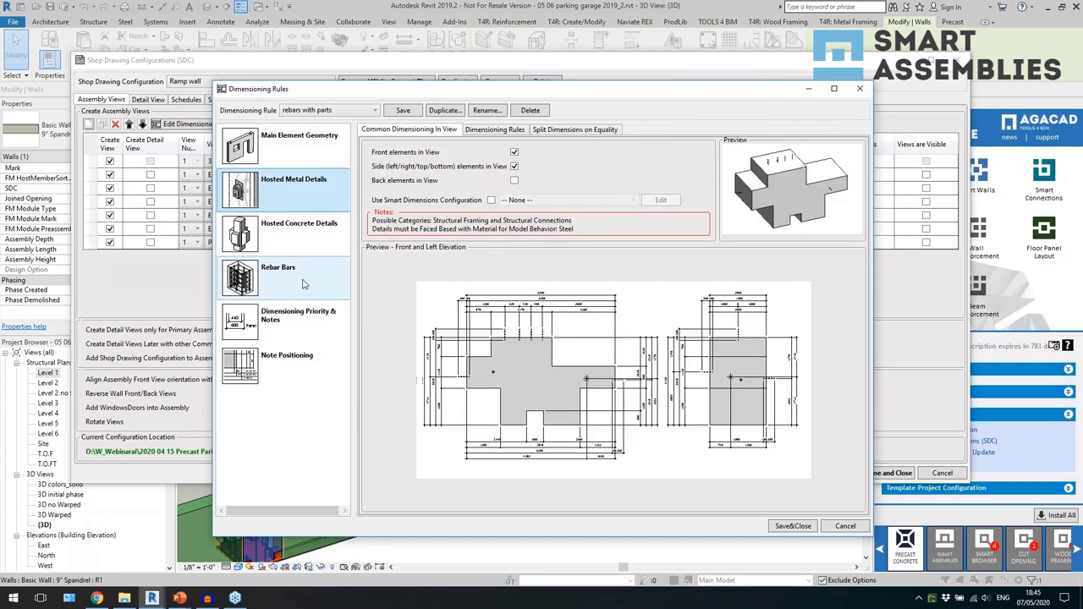
pyautogui.click(303, 285)
pyautogui.click(309, 326)
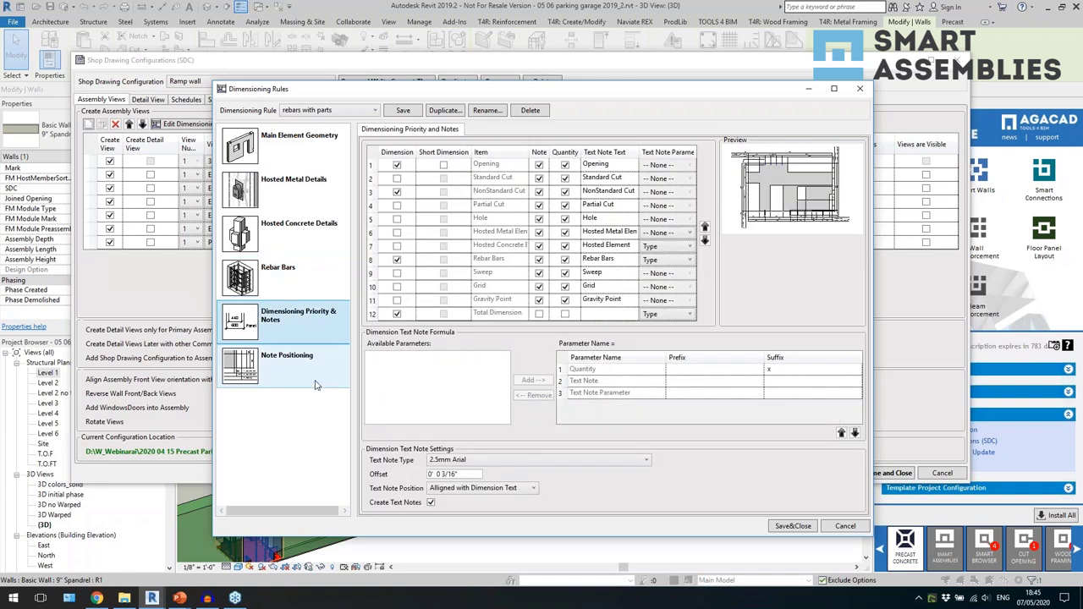
pyautogui.click(500, 179)
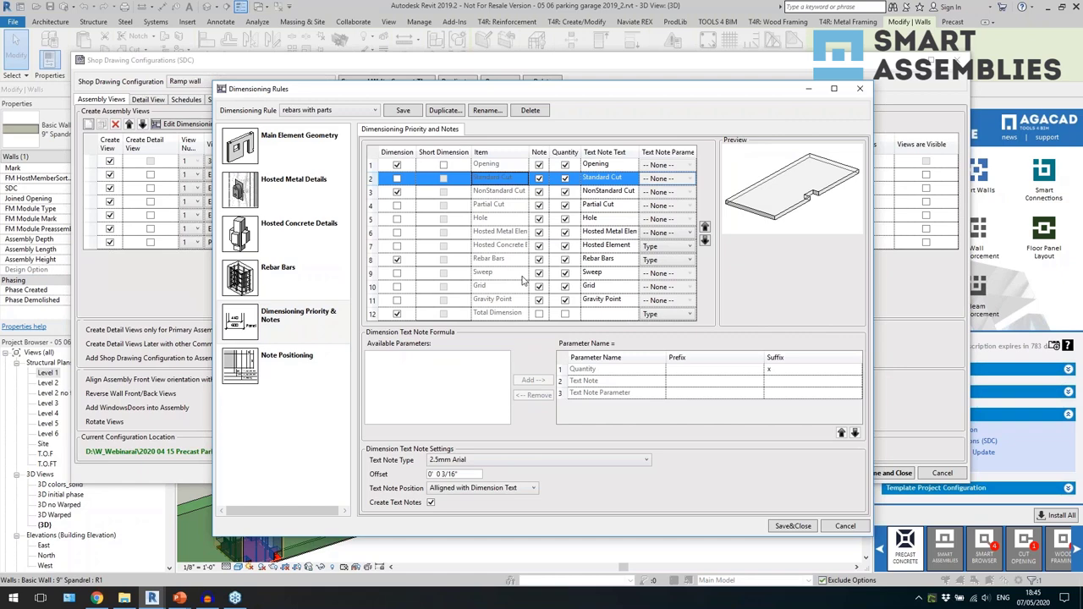
# Turn on Connect dimension lines in the Note Positioning settings of the dimensioning rule.
pyautogui.click(323, 374)
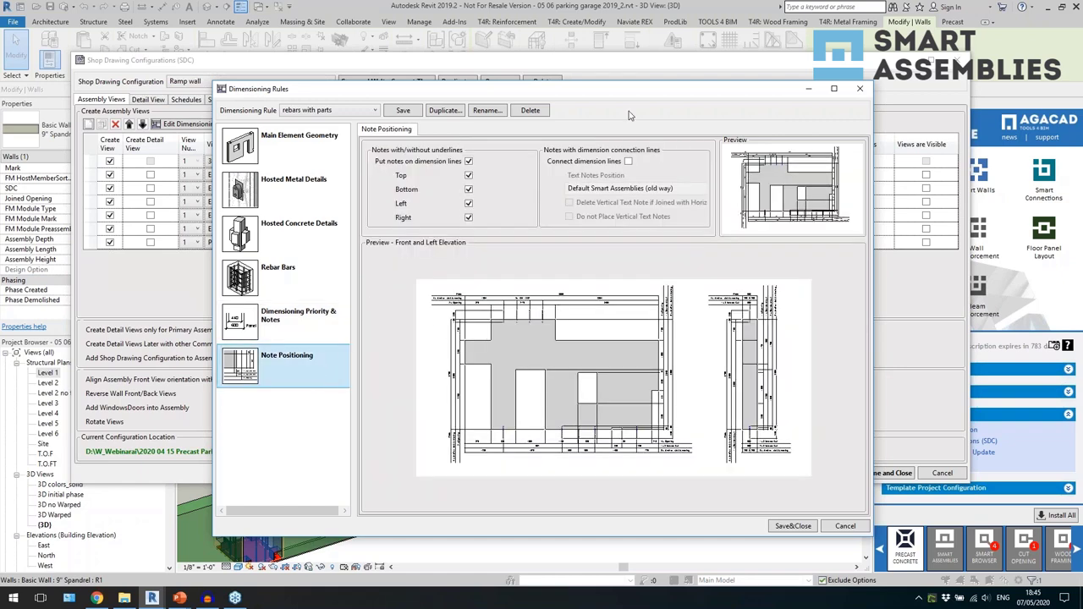
pyautogui.click(627, 161)
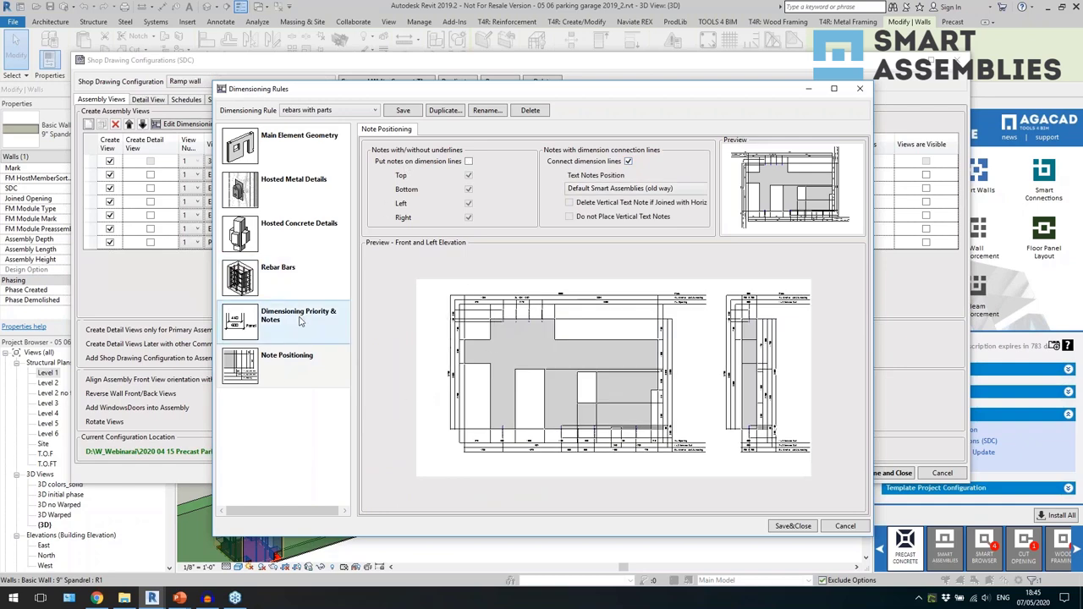
# Enable Use Smart Dimensions Configuration for Hosted Metal Details and choose the DT top configuration.
pyautogui.click(300, 185)
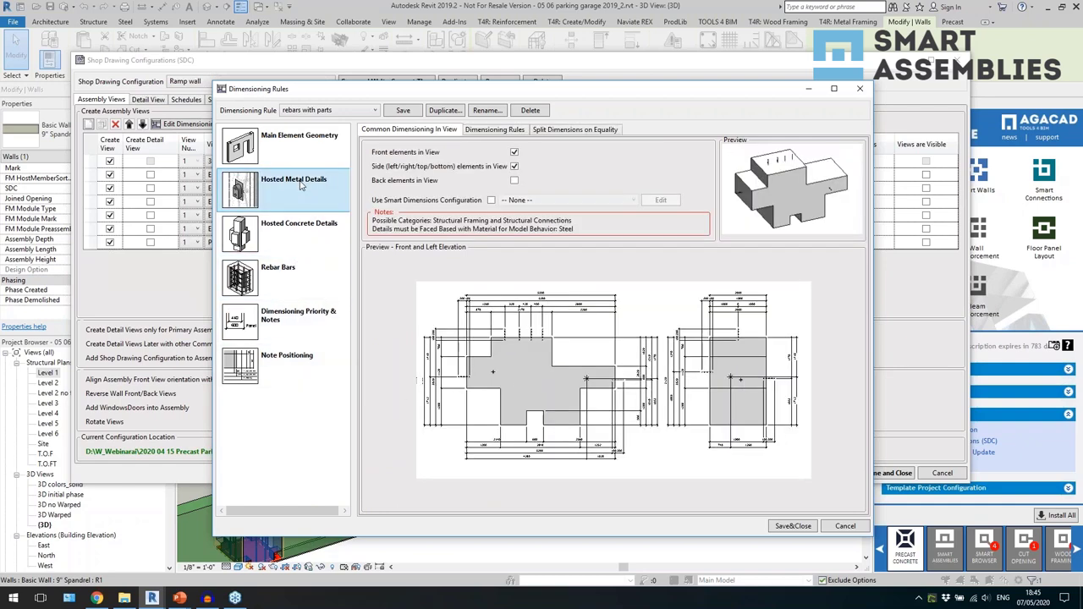
pyautogui.click(492, 201)
pyautogui.click(507, 203)
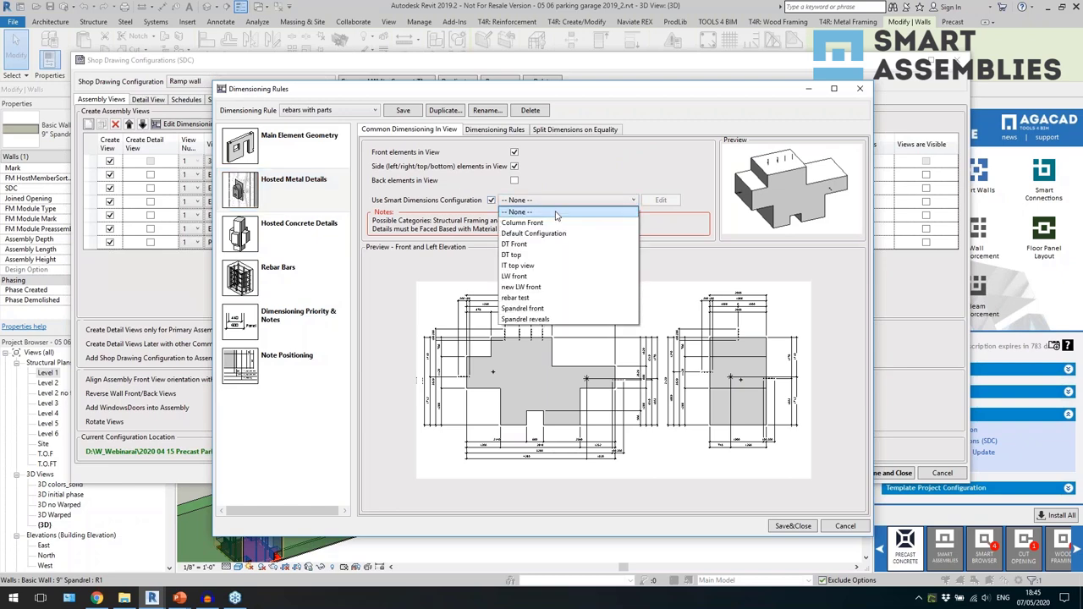
pyautogui.click(569, 252)
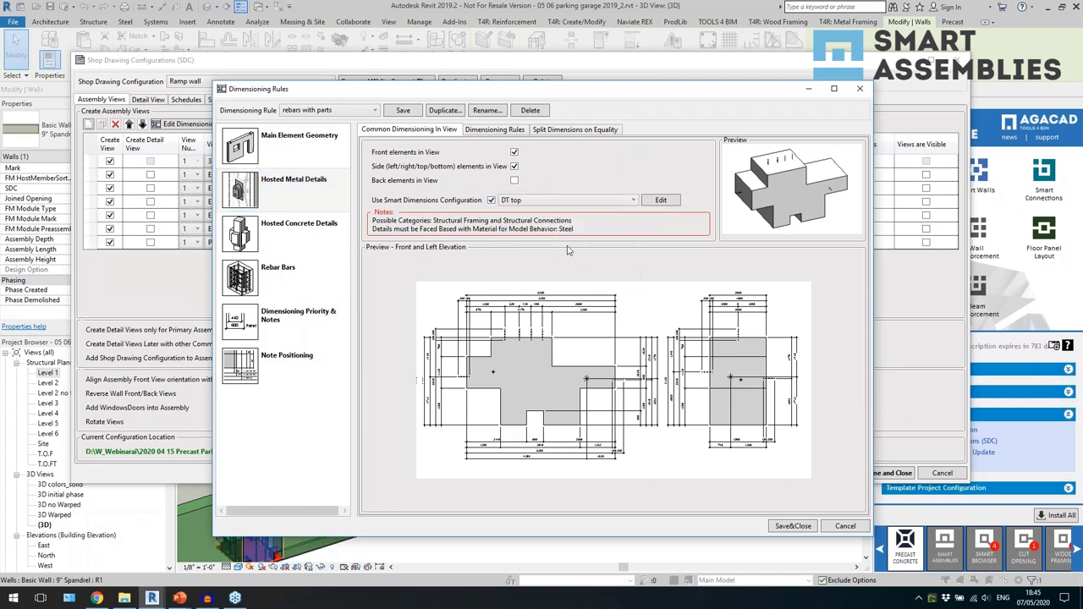
# Open the smart dimensions configuration editor, enlarge its window and display the settings for Point & Face Based Details (Dim 1).
pyautogui.click(660, 201)
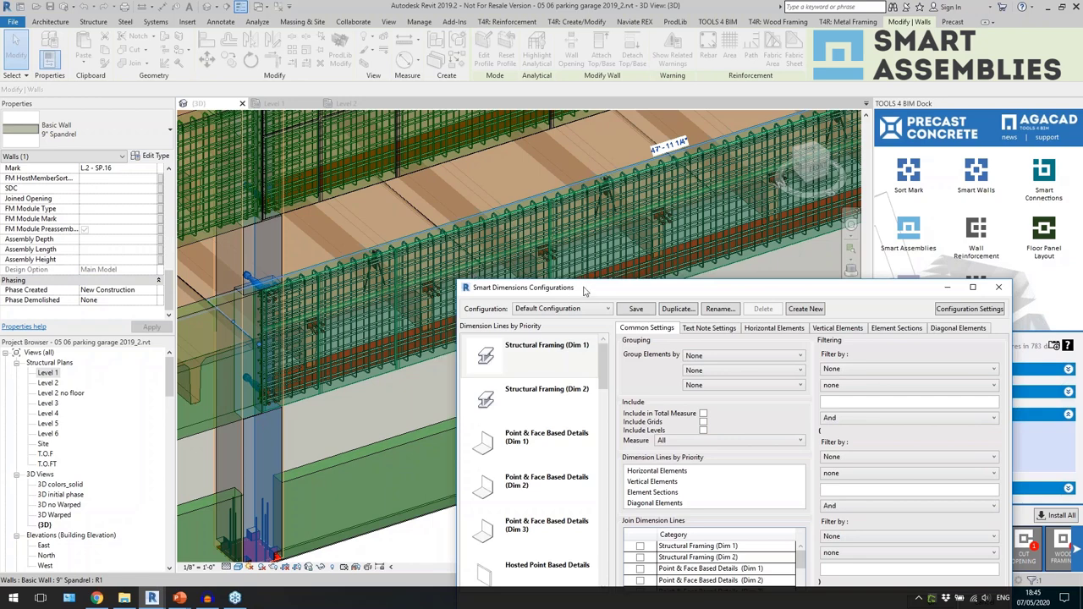
pyautogui.moveTo(584, 291); pyautogui.dragTo(510, 116)
pyautogui.click(474, 260)
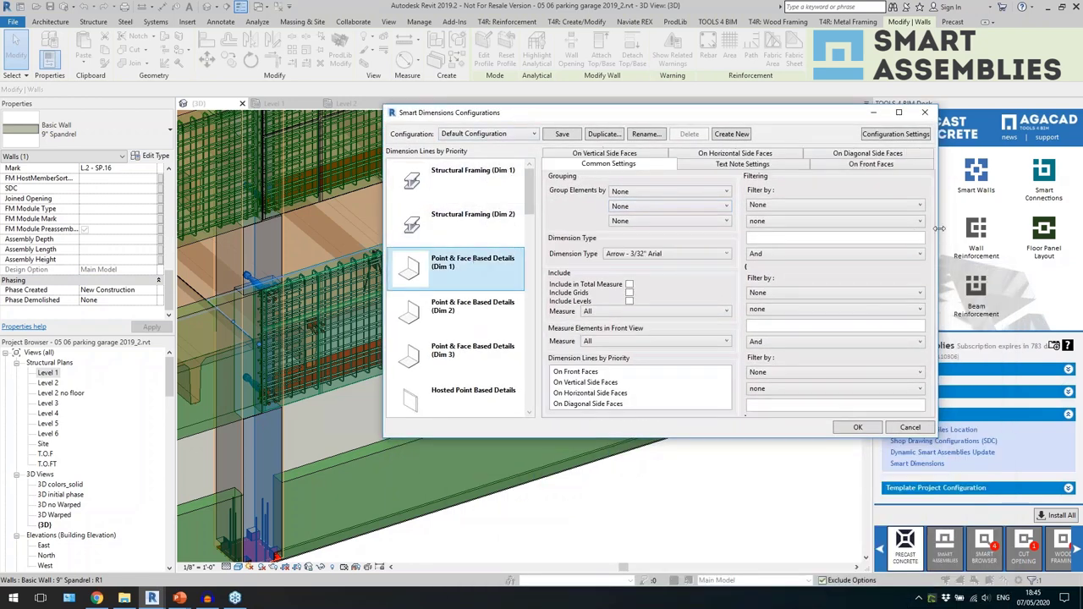
pyautogui.moveTo(939, 228); pyautogui.dragTo(1046, 227)
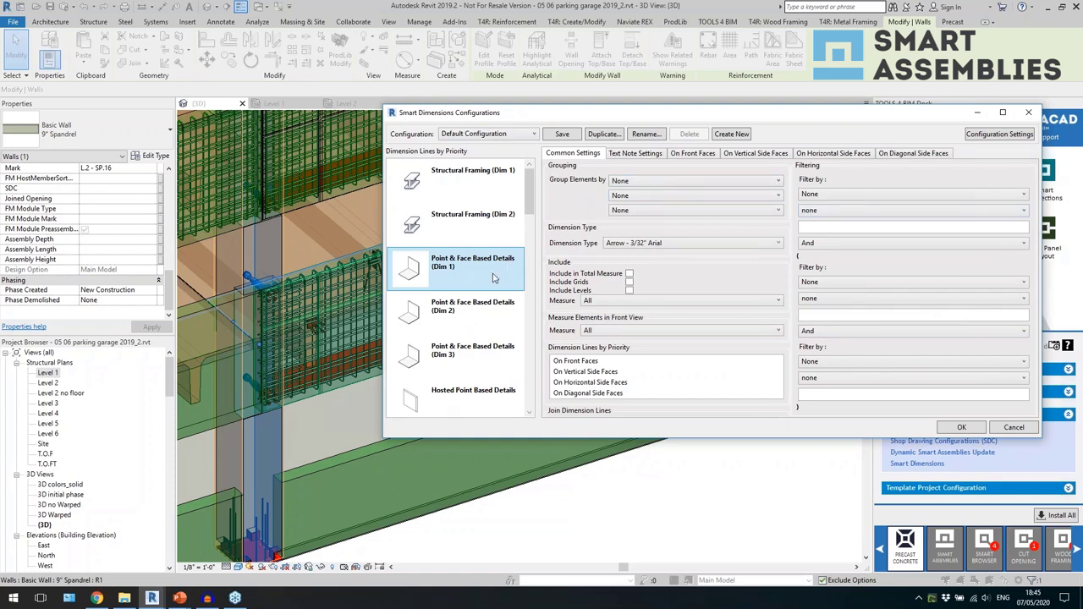
pyautogui.moveTo(532, 192)
pyautogui.mouseDown()
pyautogui.moveTo(533, 325)
pyautogui.moveTo(532, 188)
pyautogui.mouseUp()
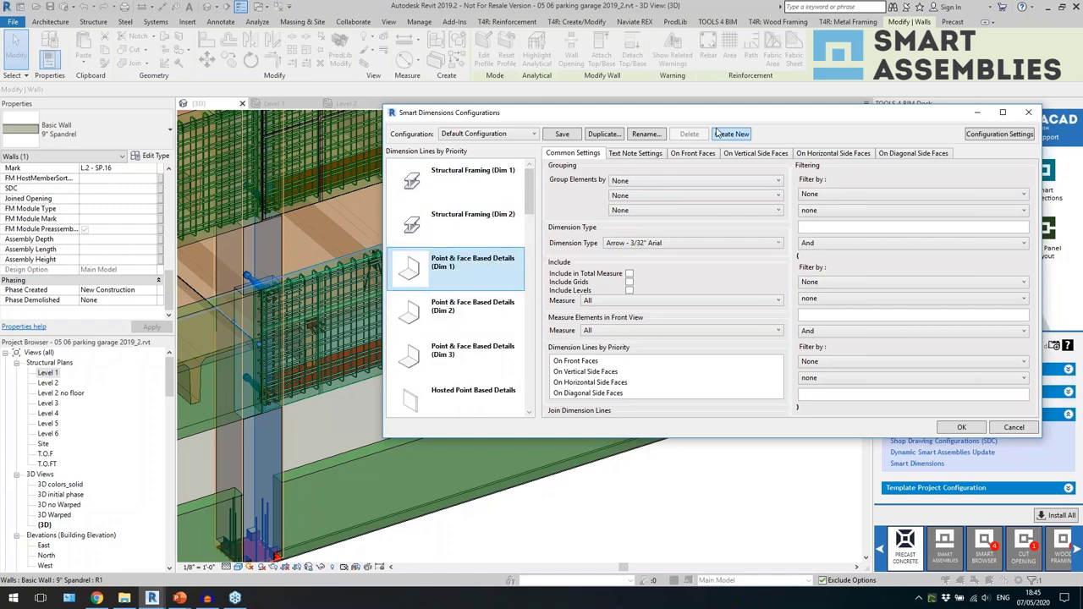
# Enable Measure Width/Position for horizontal dimensions on front faces and set their Dimension Position to By Element.
pyautogui.click(696, 154)
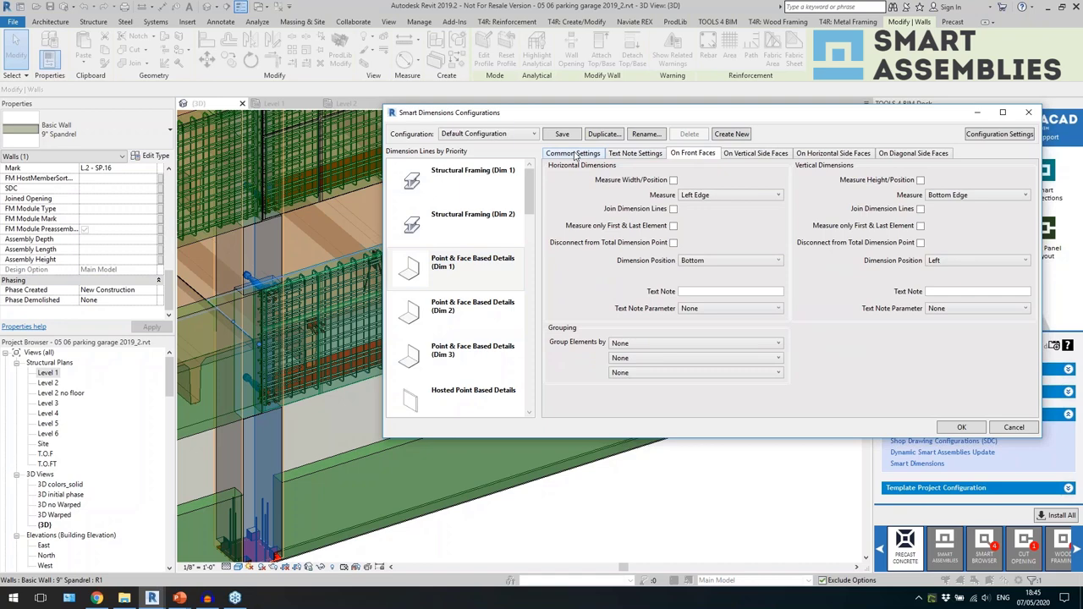
pyautogui.click(703, 195)
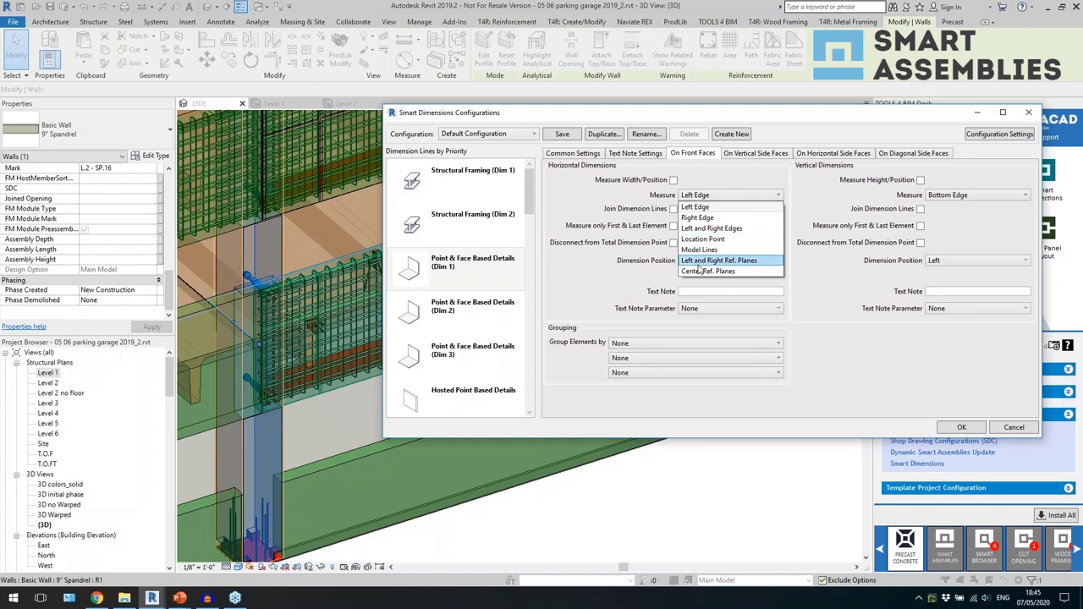
pyautogui.click(674, 181)
pyautogui.click(673, 181)
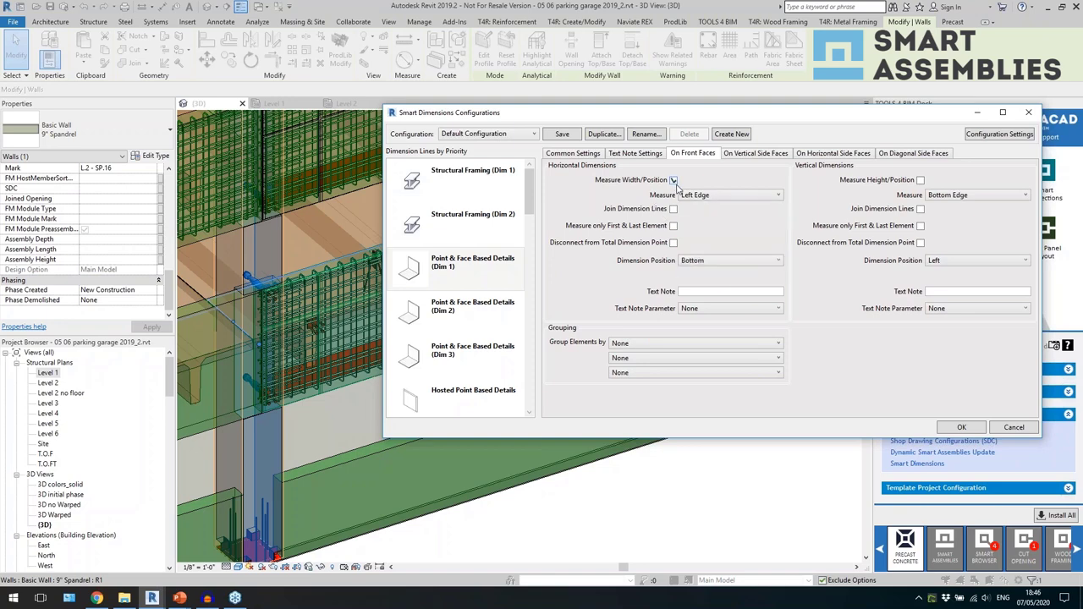
pyautogui.click(701, 261)
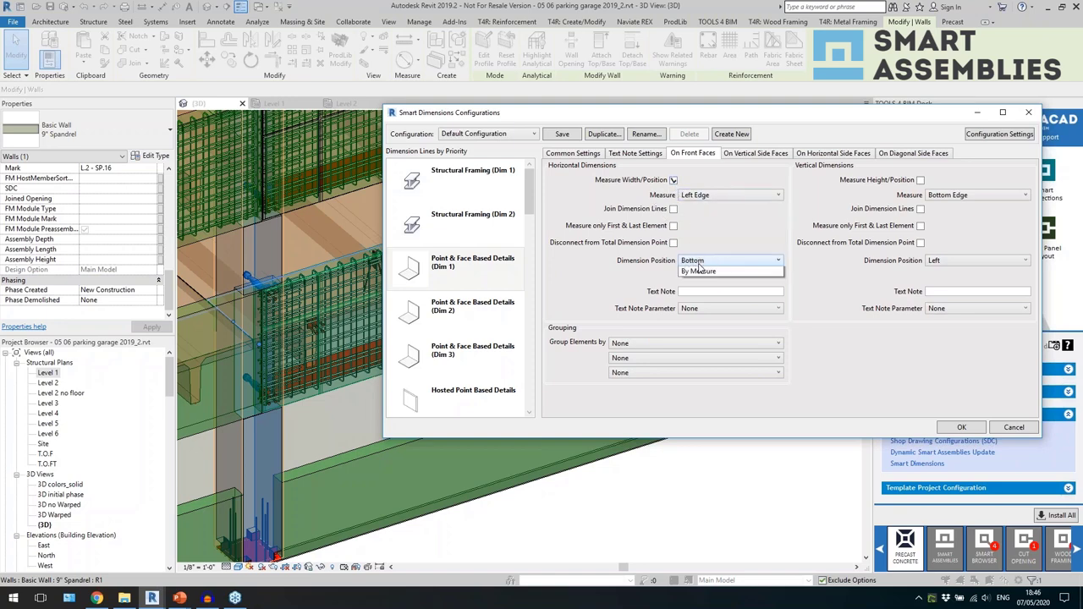
pyautogui.click(709, 297)
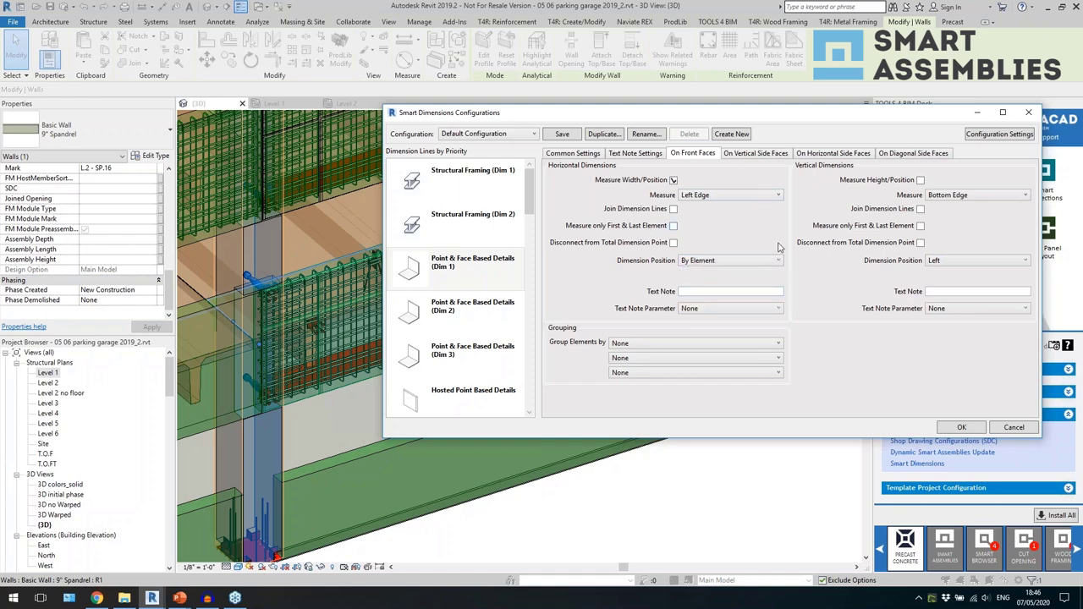
# Examine the vertical Measure options on front faces and the available dimension types for Point & Face Based Details (Dim 1).
pyautogui.click(964, 197)
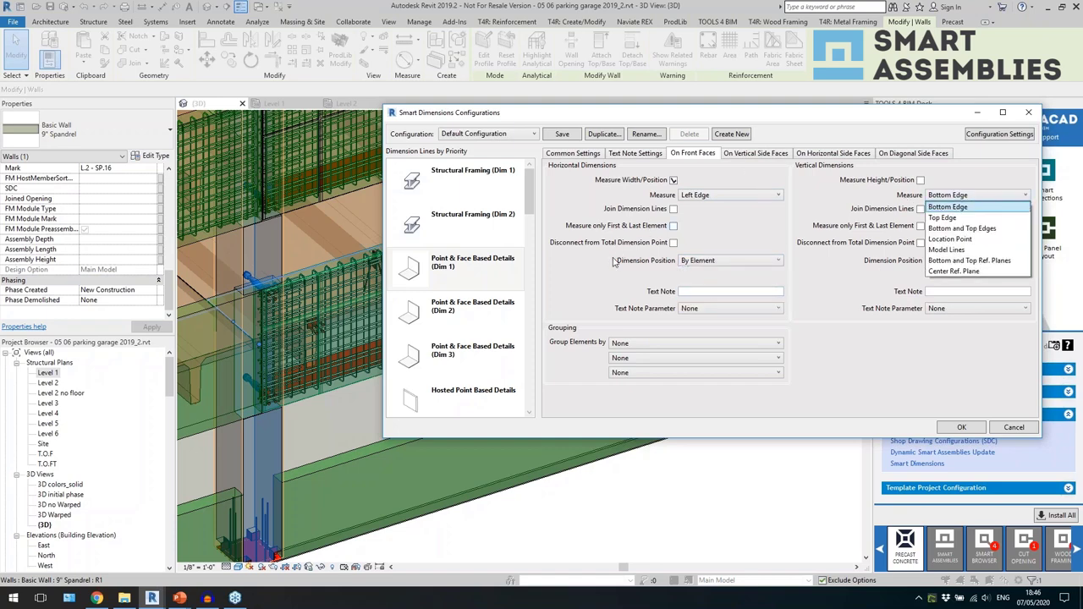
pyautogui.click(718, 234)
pyautogui.click(581, 156)
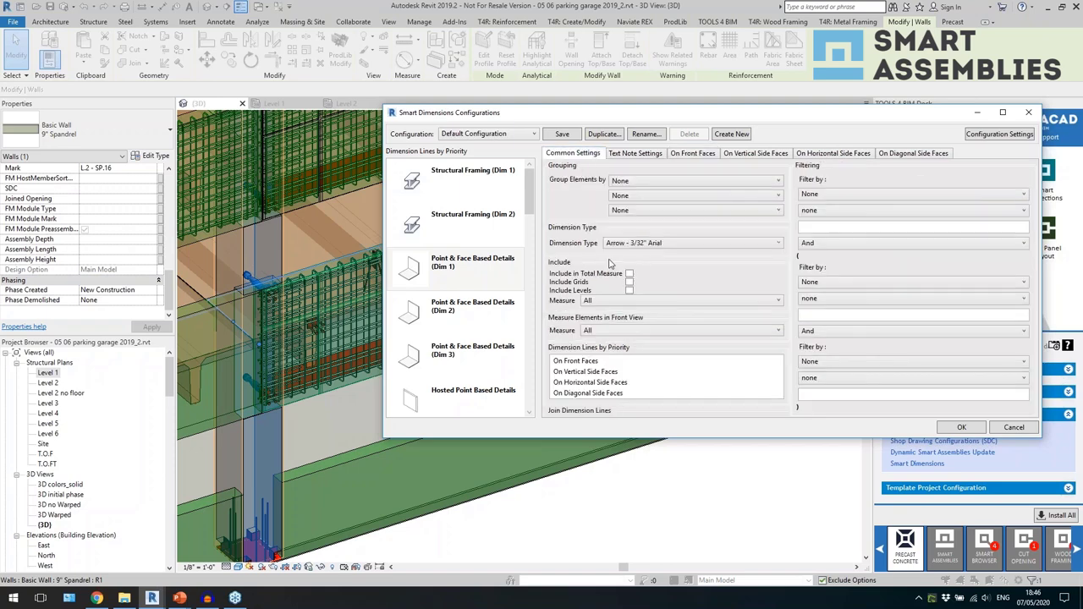
pyautogui.click(677, 243)
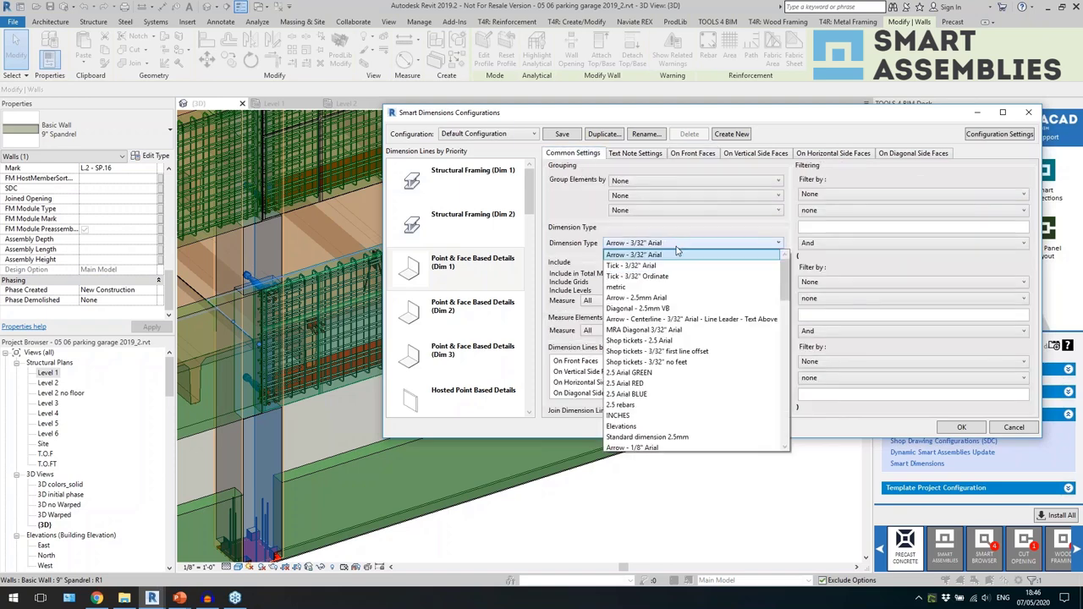
pyautogui.click(581, 224)
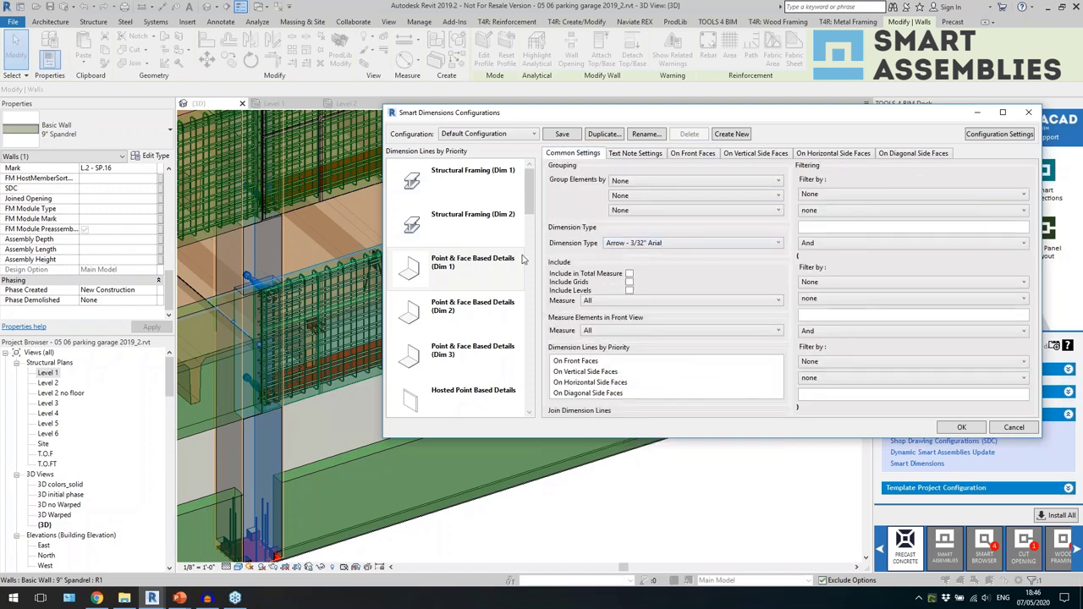
# Review the Horizontal Elements settings of Structural Framing (Dim 2) and close the smart dimensions configurations.
pyautogui.click(457, 231)
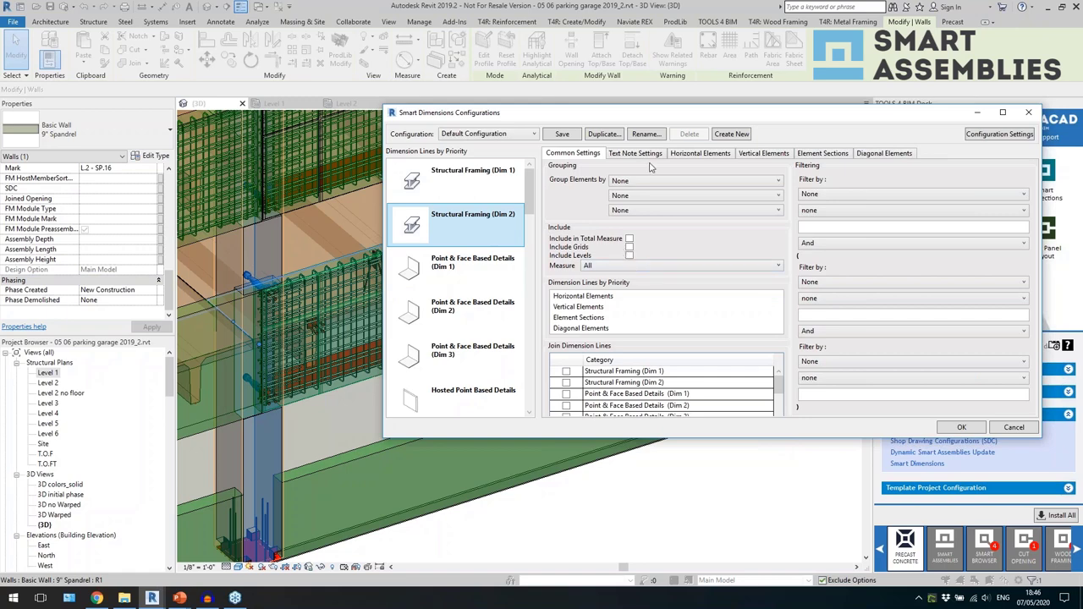
pyautogui.click(694, 156)
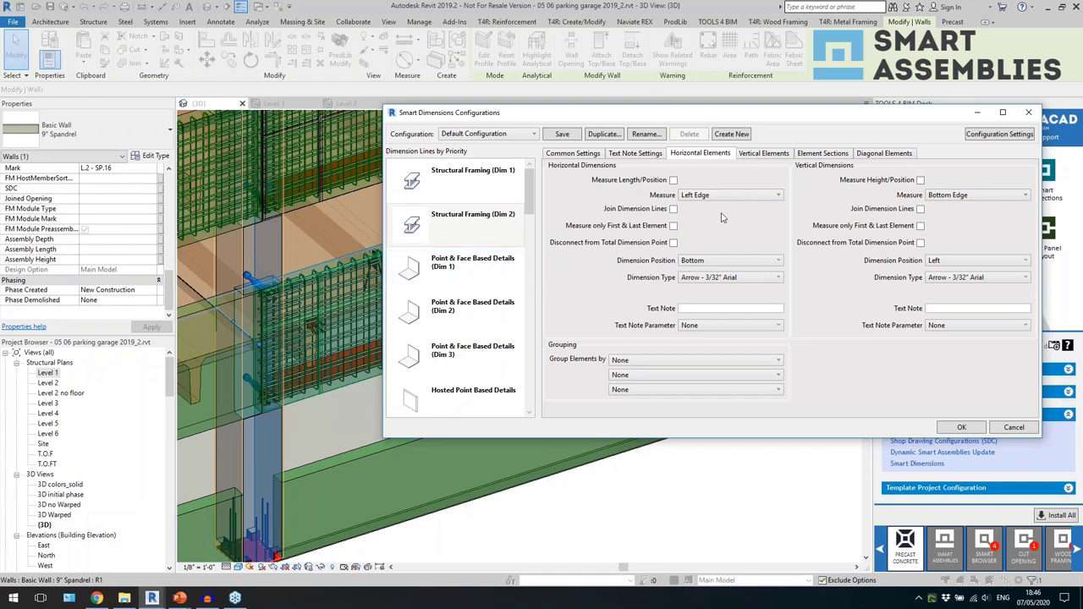
pyautogui.click(1029, 114)
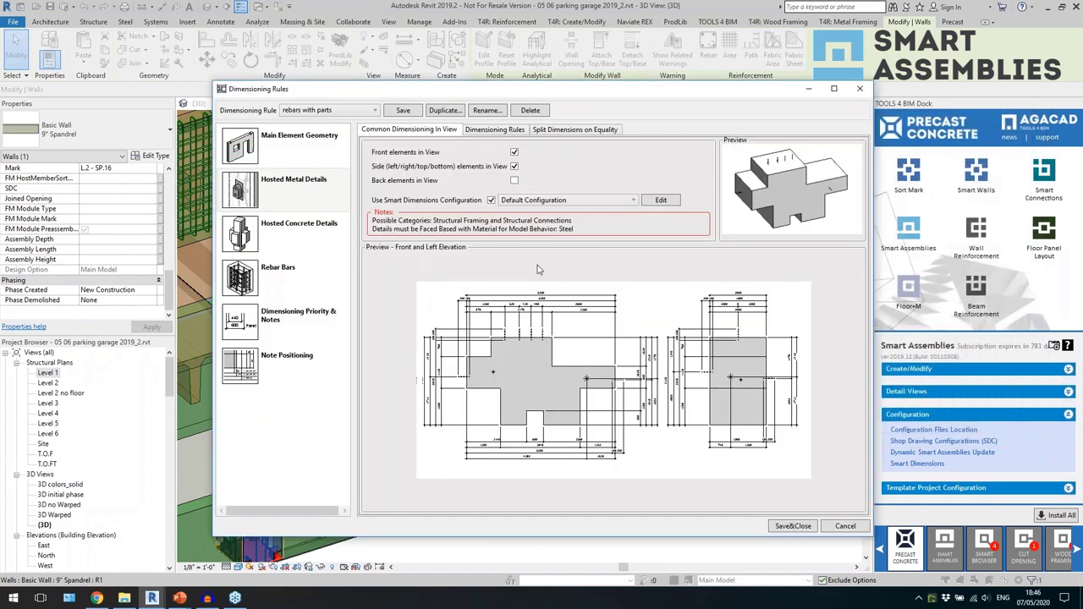
# Turn off Use Smart Dimensions Configuration for Hosted Metal Details and close the dimensioning rules without saving.
pyautogui.click(492, 201)
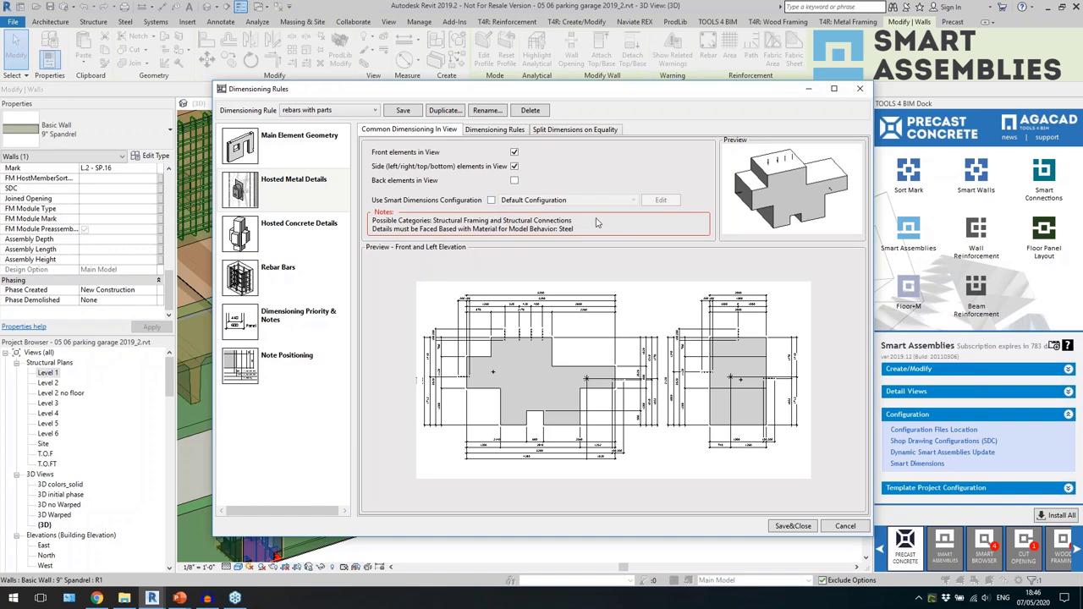
pyautogui.click(860, 88)
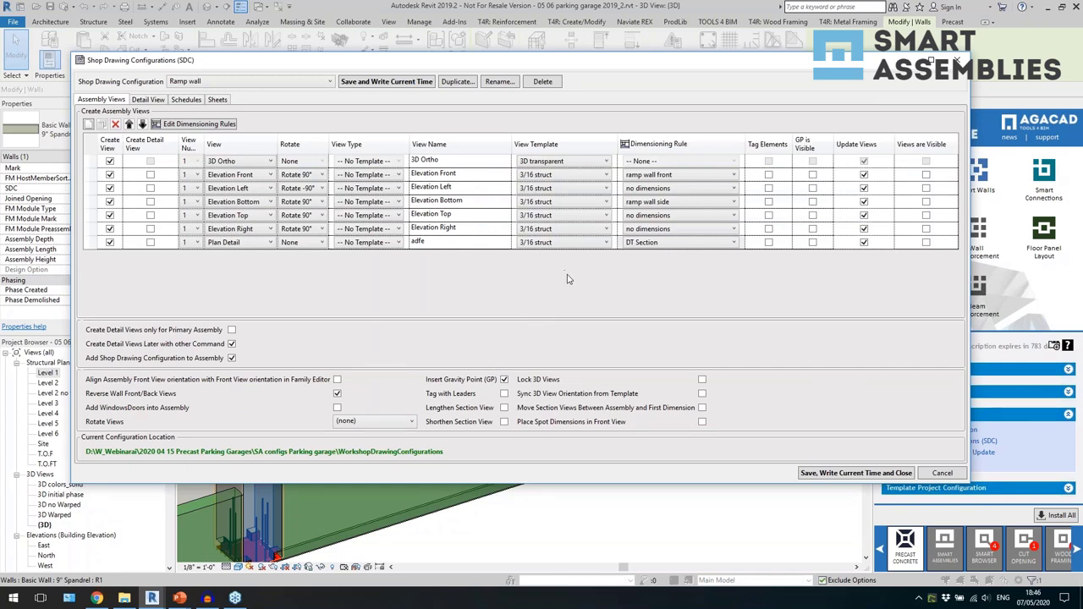
# Examine the template types and schedule templates offered for the Volume material takeoff in the Ramp wall configuration.
pyautogui.click(188, 100)
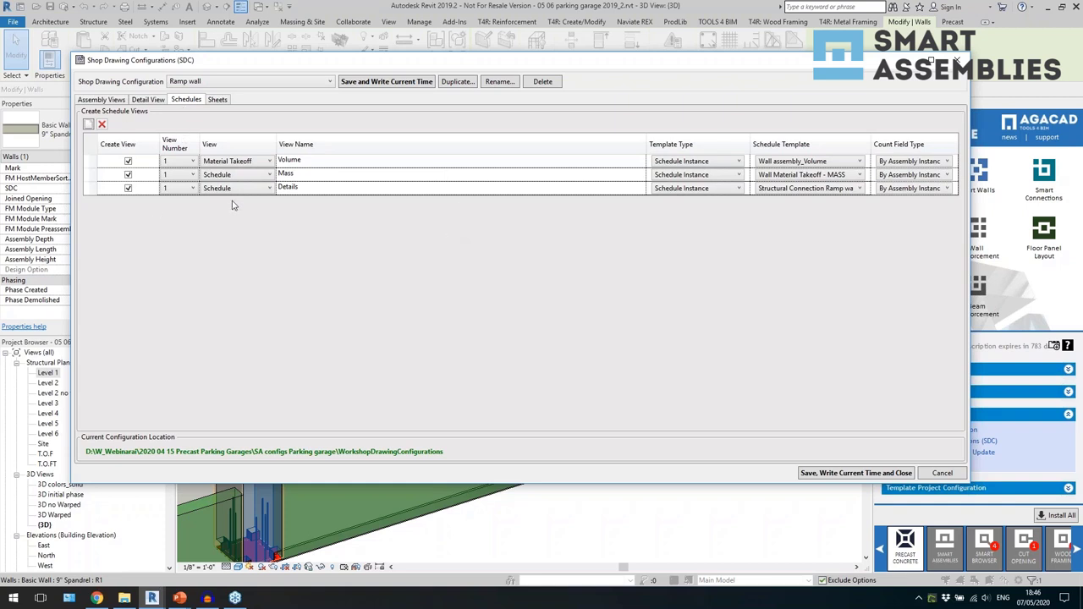
pyautogui.click(717, 164)
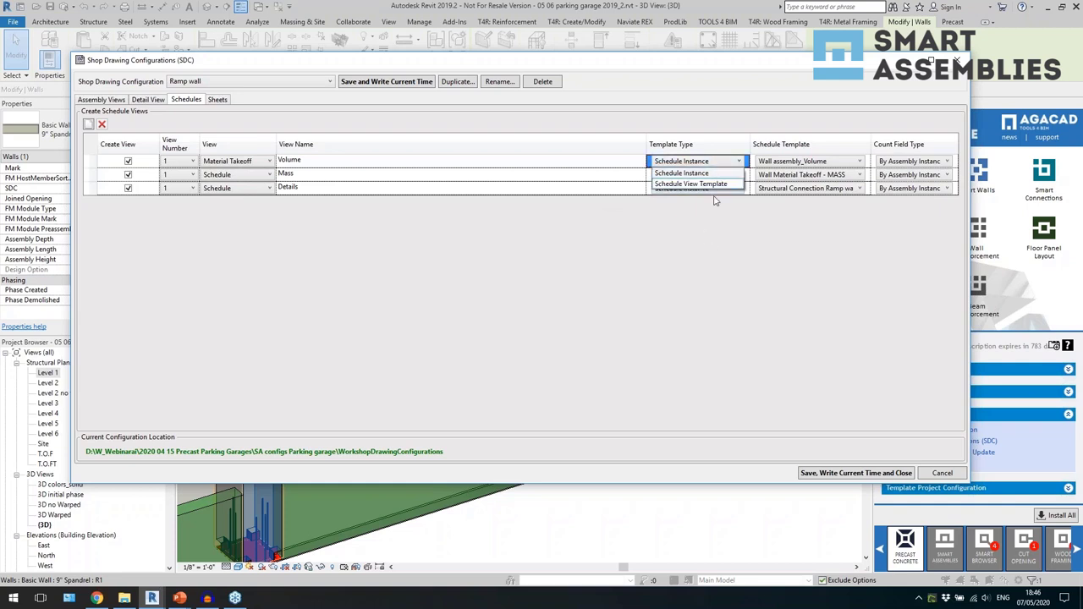
pyautogui.click(796, 162)
pyautogui.click(800, 162)
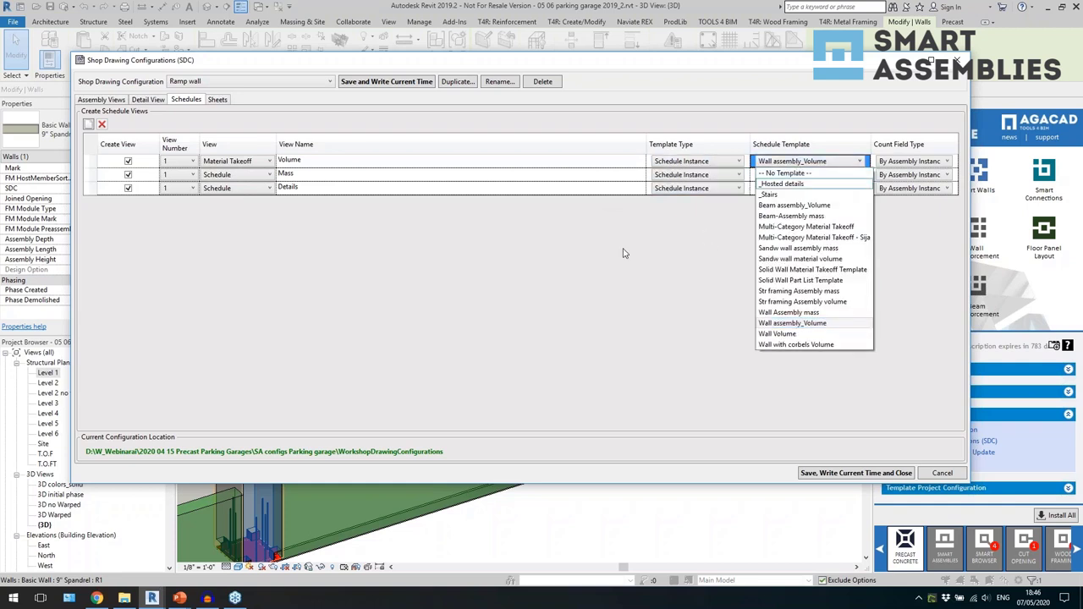
pyautogui.click(808, 184)
# Examine the titleblock and sheet template options for the sheet view in the Ramp wall configuration.
pyautogui.click(219, 100)
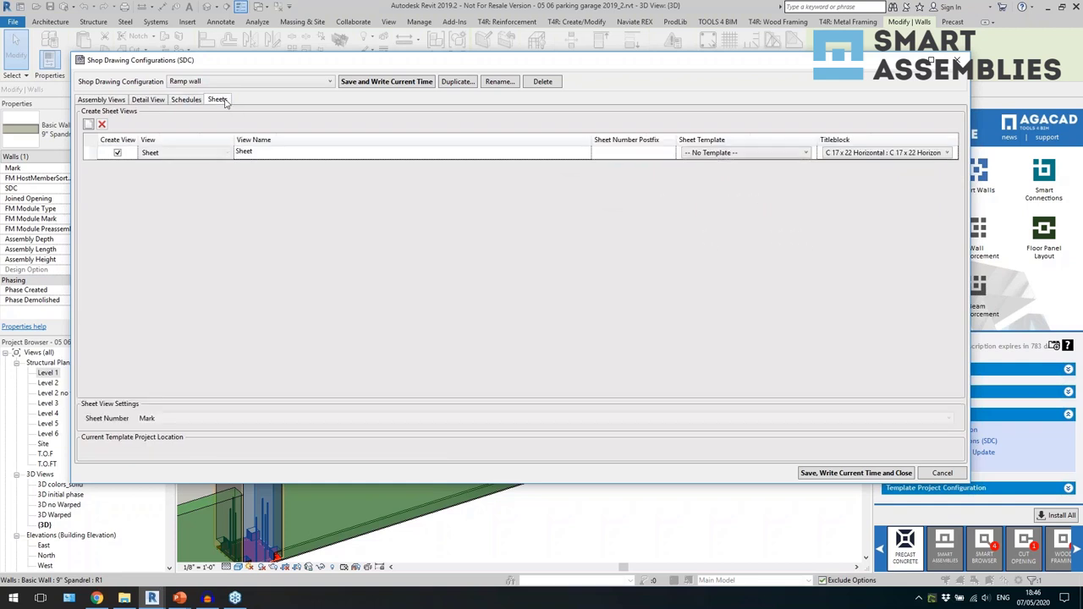
pyautogui.click(857, 153)
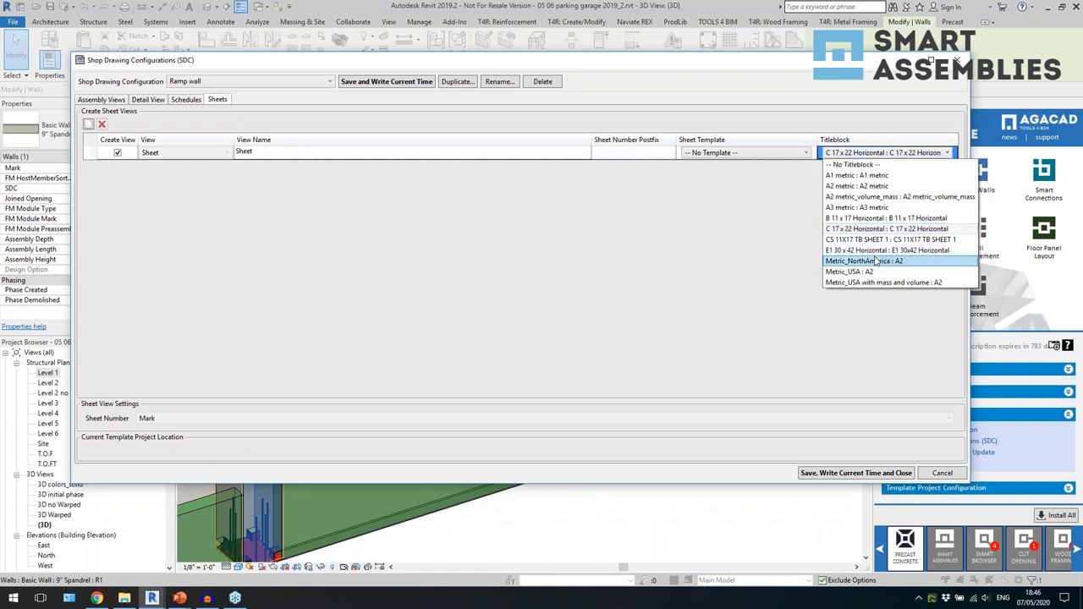
pyautogui.click(749, 231)
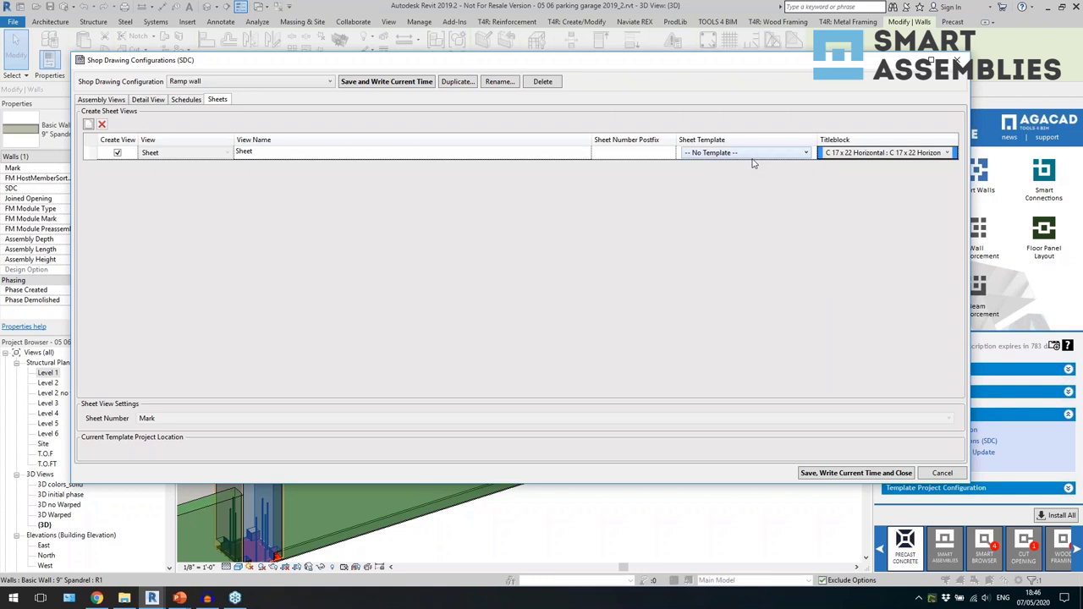
pyautogui.click(753, 158)
pyautogui.click(753, 172)
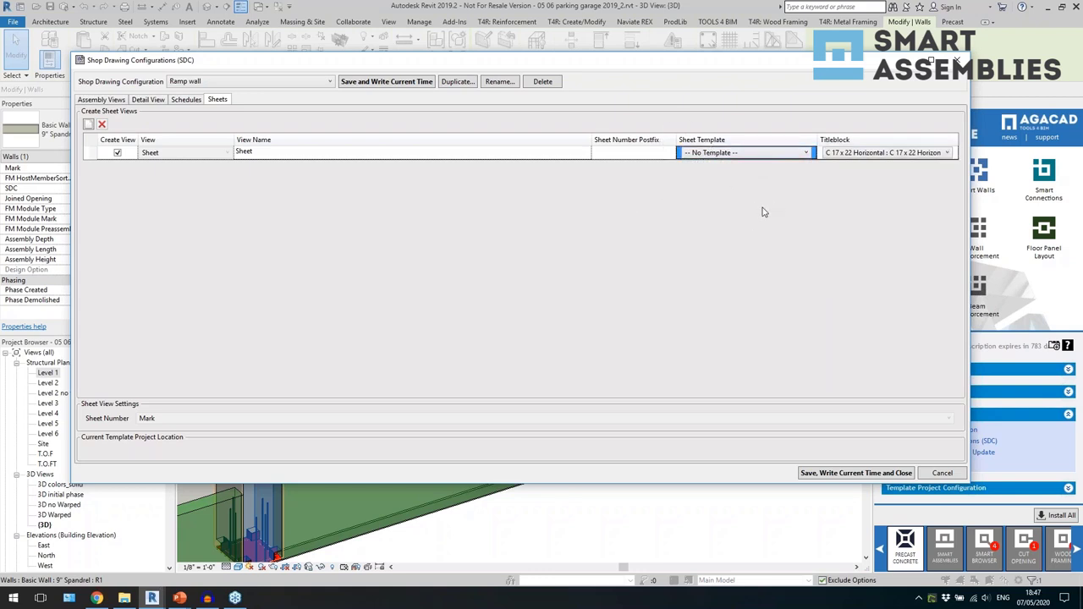
# Close the shop drawing configurations without saving and show the Create/Modify commands of Smart Assemblies.
pyautogui.click(958, 60)
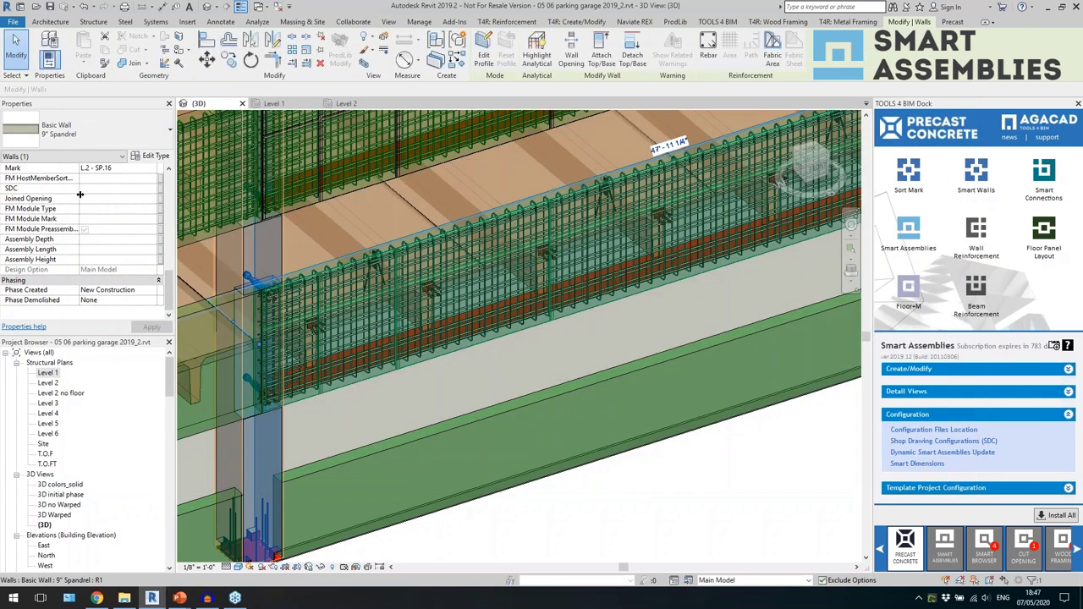
pyautogui.click(902, 369)
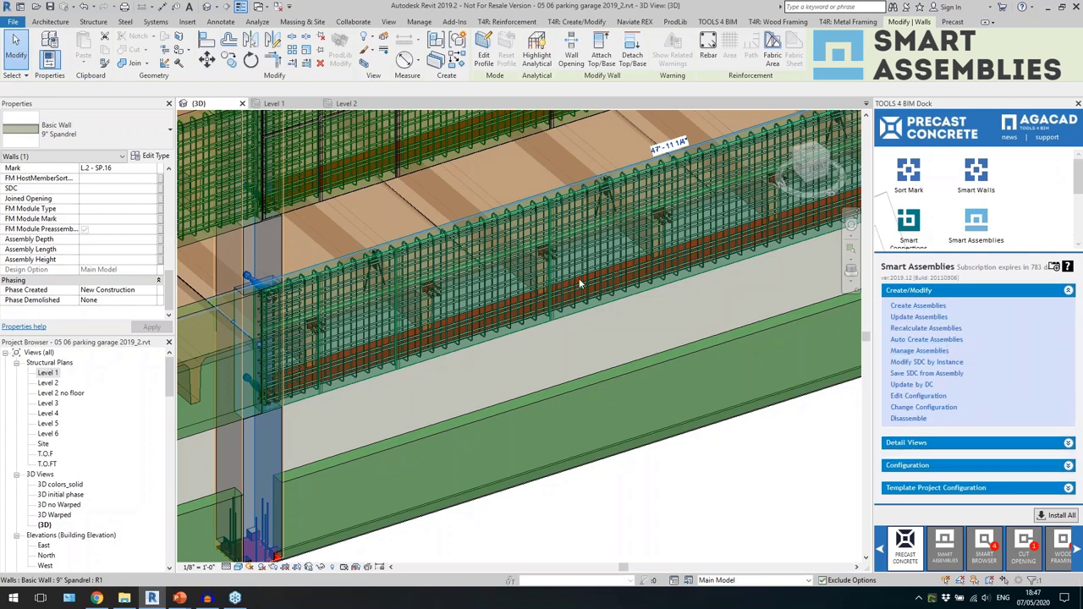
# Create an assembly from the selected 9" Spandrel wall L.2 - SP.16 using the Spandrel shop drawing configuration and close the report.
pyautogui.click(474, 265)
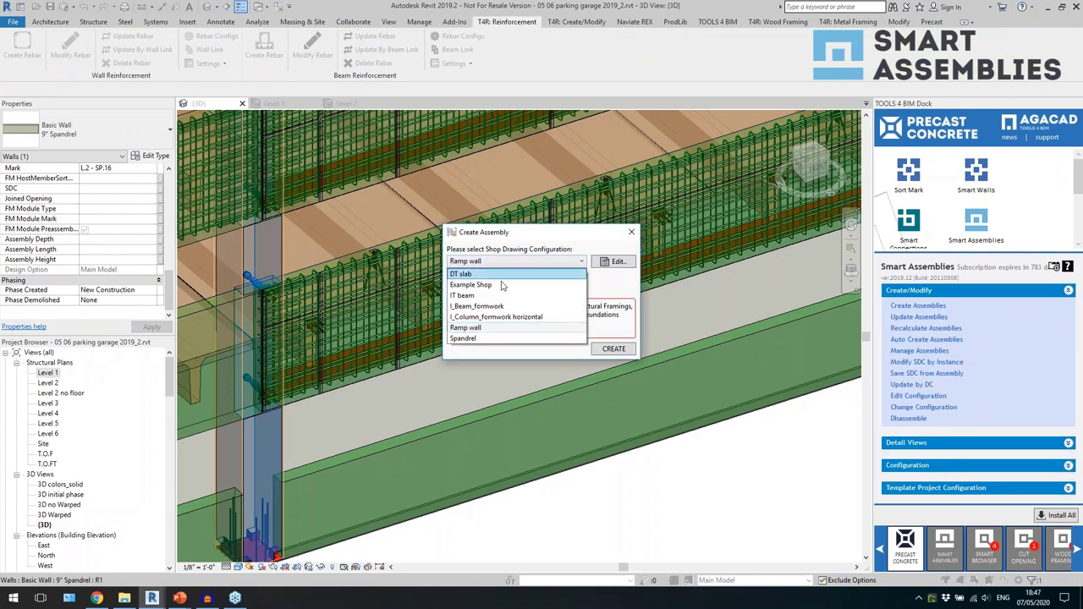
pyautogui.click(483, 339)
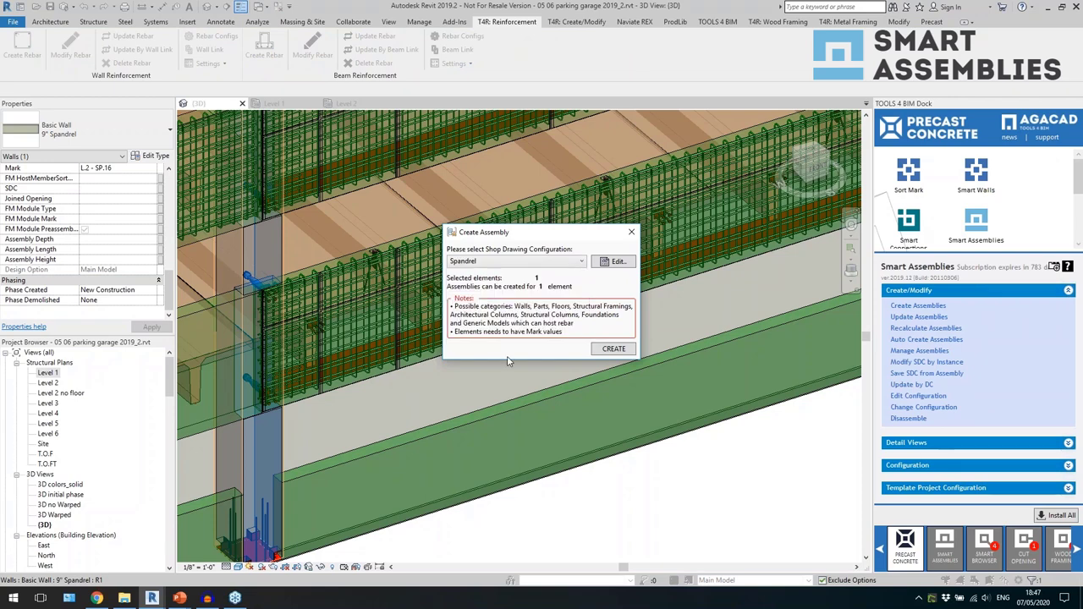
pyautogui.click(616, 348)
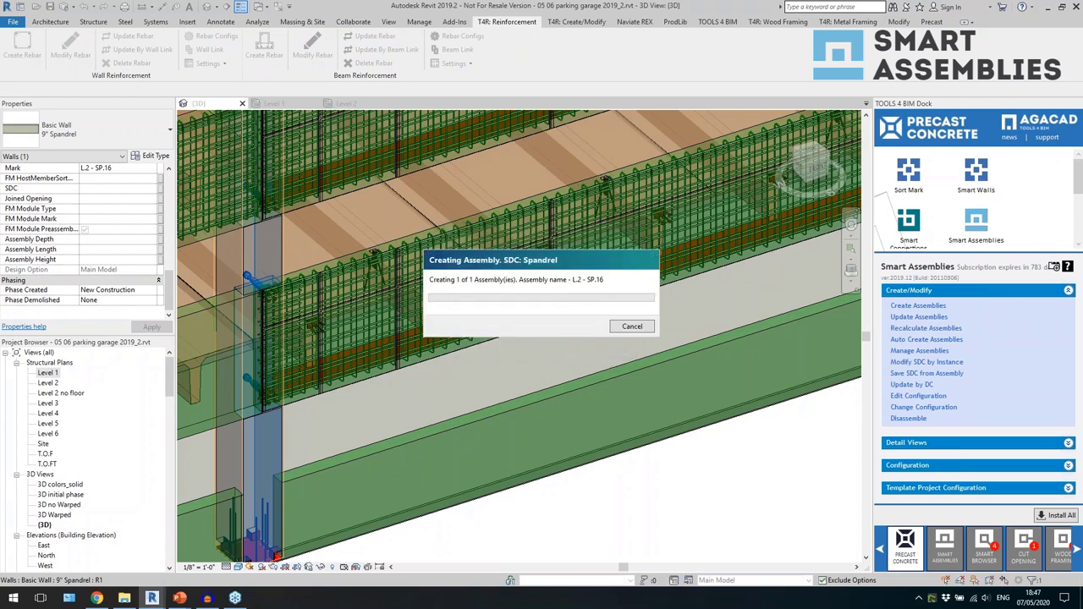
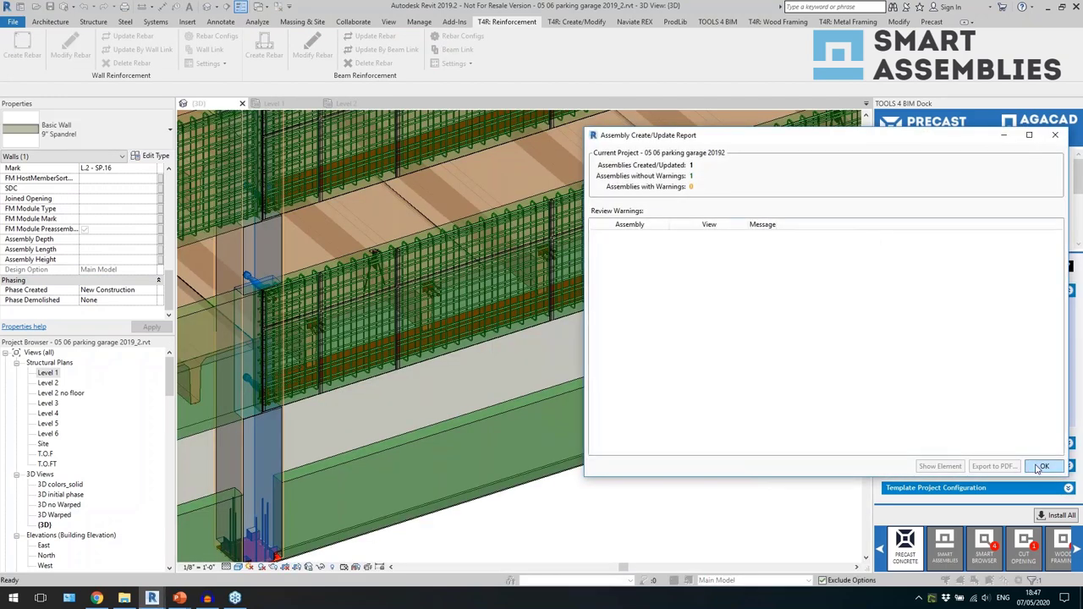
pyautogui.click(1042, 467)
# Examine the spandrel wall assembly with its rebar and embedded parts in the 3D view, including its assembly mass property.
pyautogui.scroll(3, 721, 212)
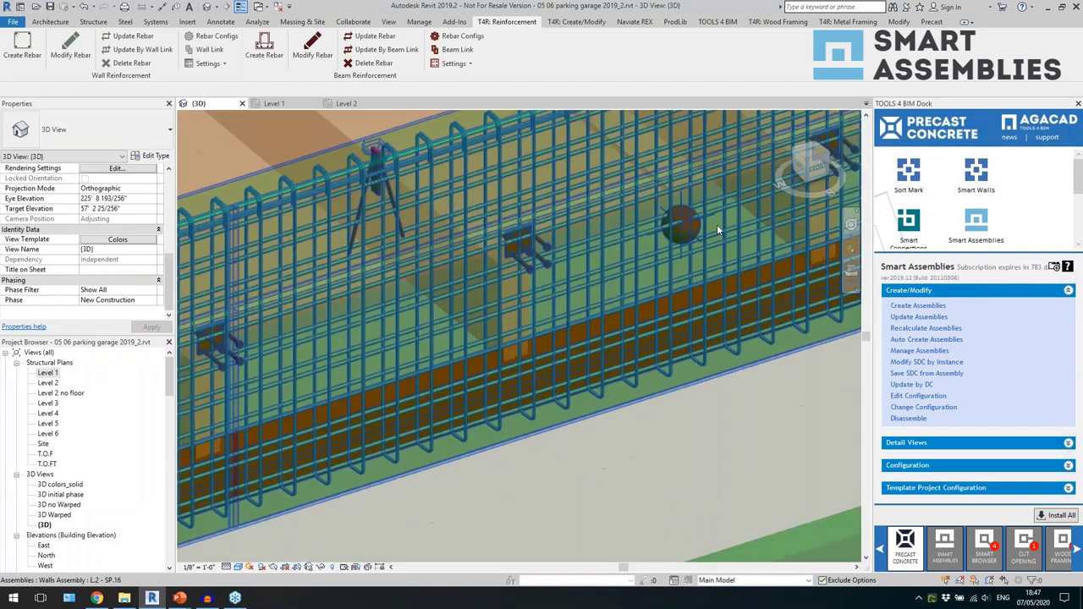
pyautogui.scroll(2, 694, 236)
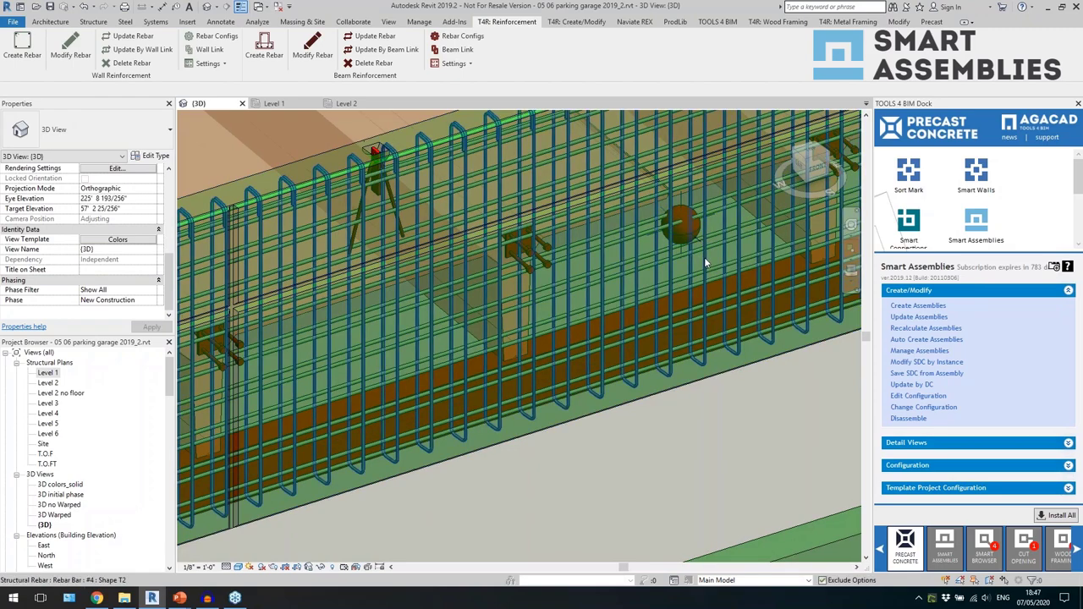
pyautogui.click(704, 257)
pyautogui.click(742, 438)
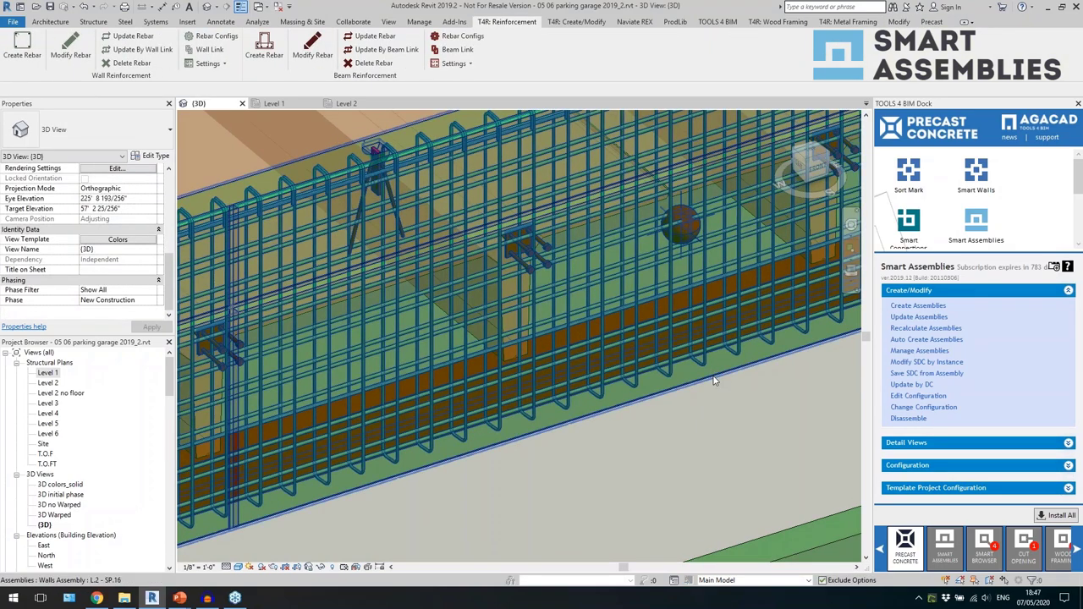
pyautogui.click(713, 380)
pyautogui.scroll(5, 120, 266)
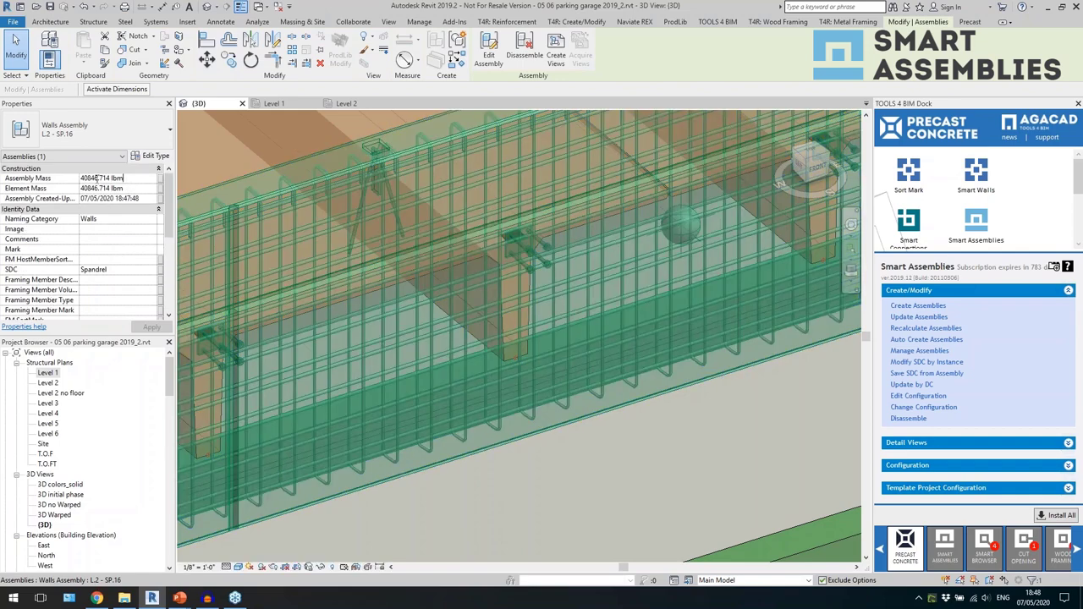
pyautogui.click(513, 482)
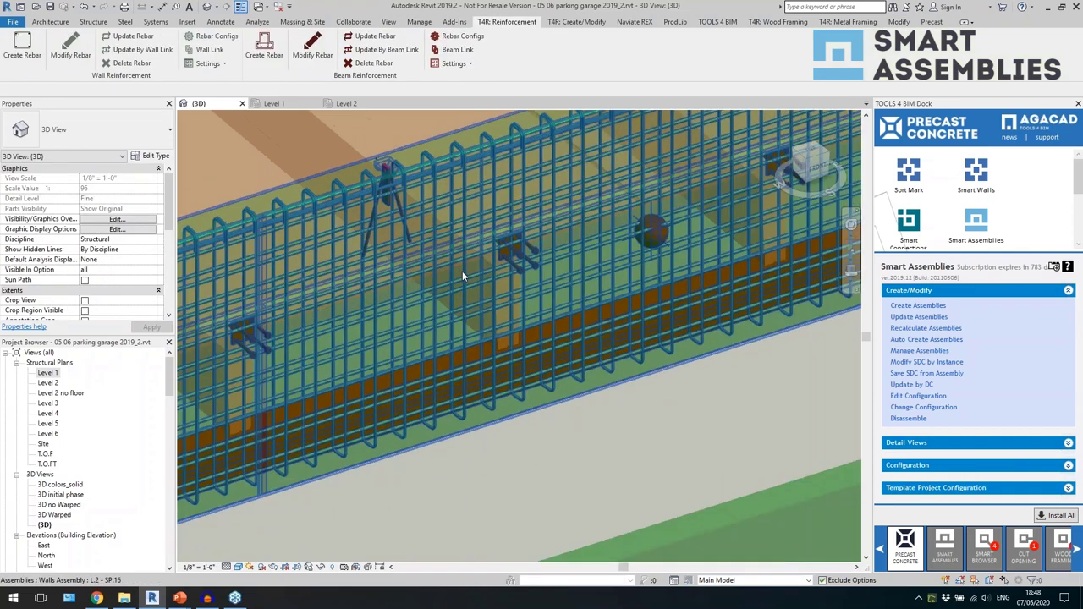
pyautogui.scroll(-3, 590, 345)
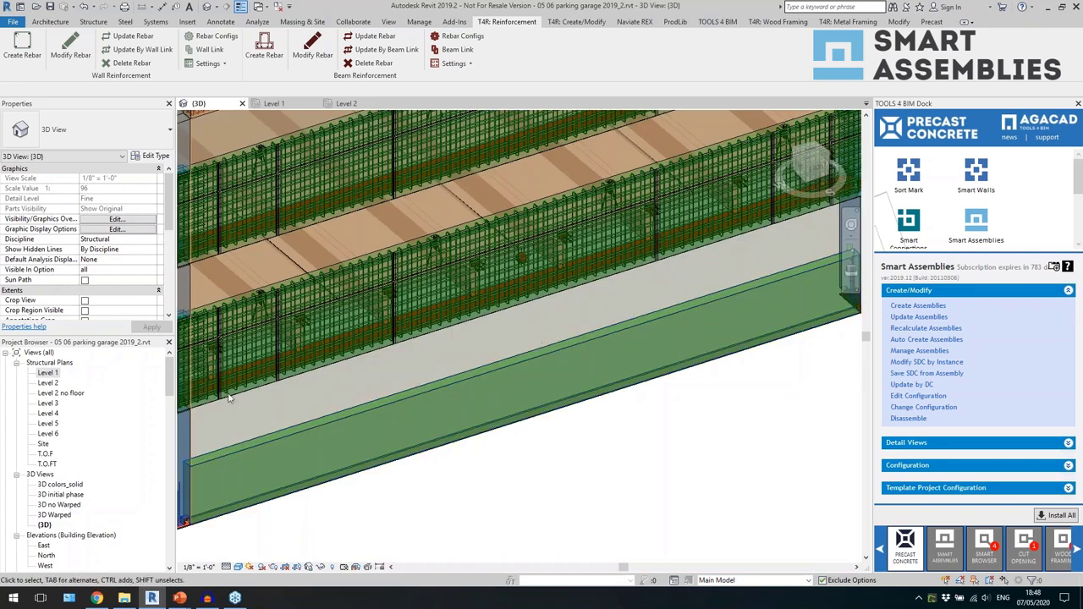
# List the views, schedules and sheets of assembly L.2 - SP.16 and open its 3D Ortho view.
pyautogui.moveTo(171, 390); pyautogui.dragTo(167, 529)
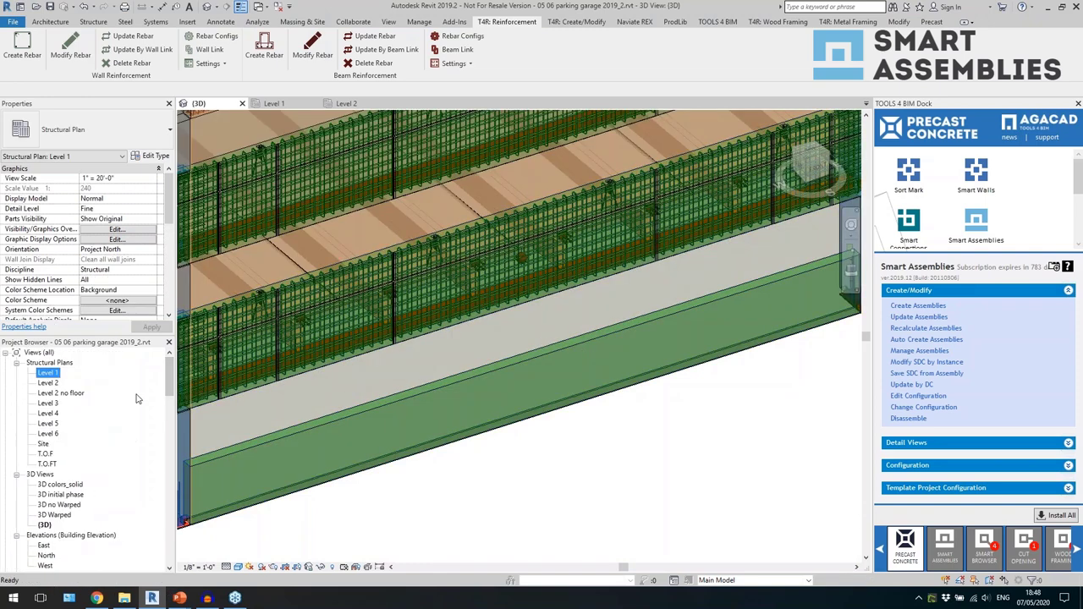
pyautogui.moveTo(168, 385); pyautogui.dragTo(169, 546)
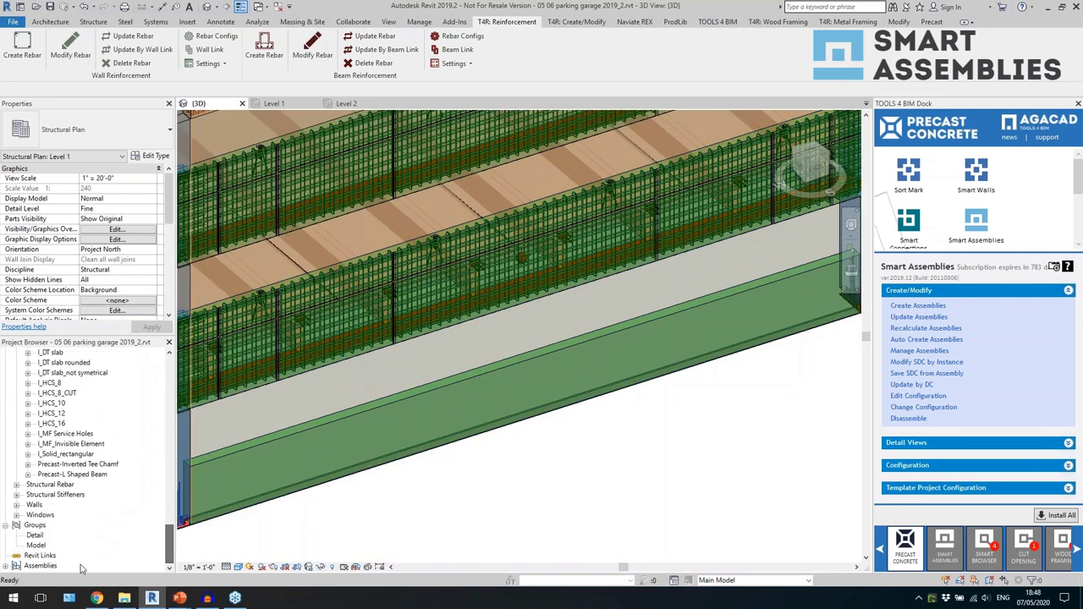
pyautogui.click(49, 573)
pyautogui.doubleClick(49, 569)
pyautogui.doubleClick(49, 565)
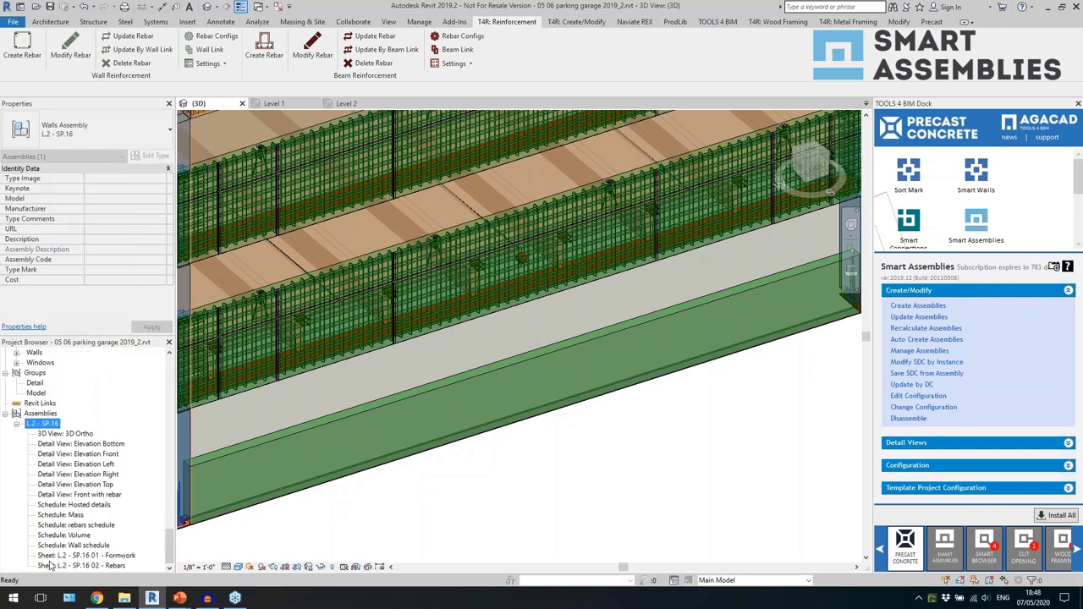
pyautogui.doubleClick(80, 433)
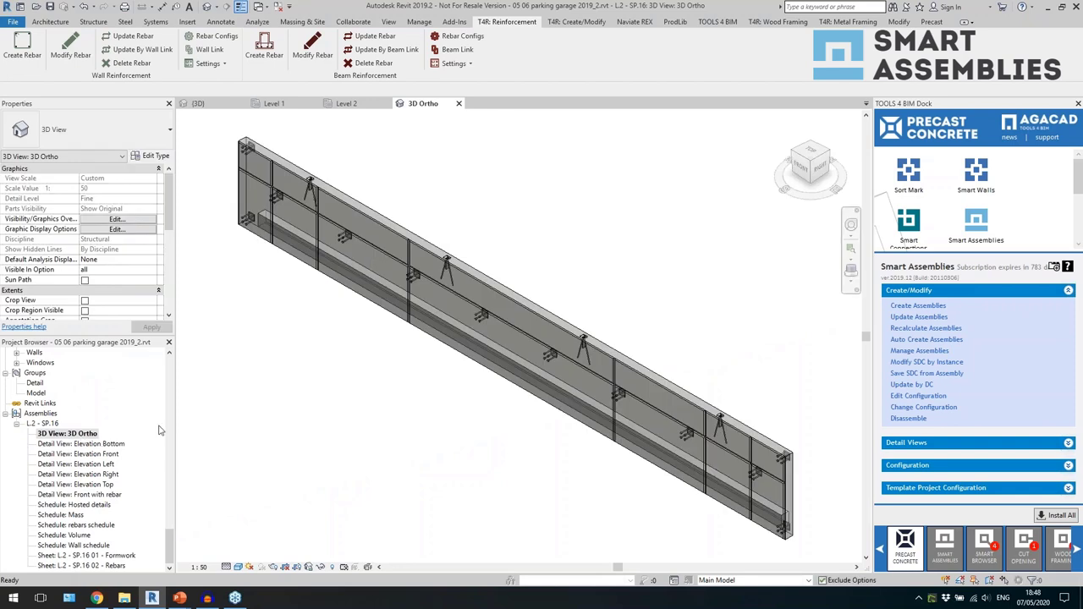
# Examine the assembly's Elevation Bottom, Front and Left detail views, including the front view's dimension lines and their labels.
pyautogui.doubleClick(110, 444)
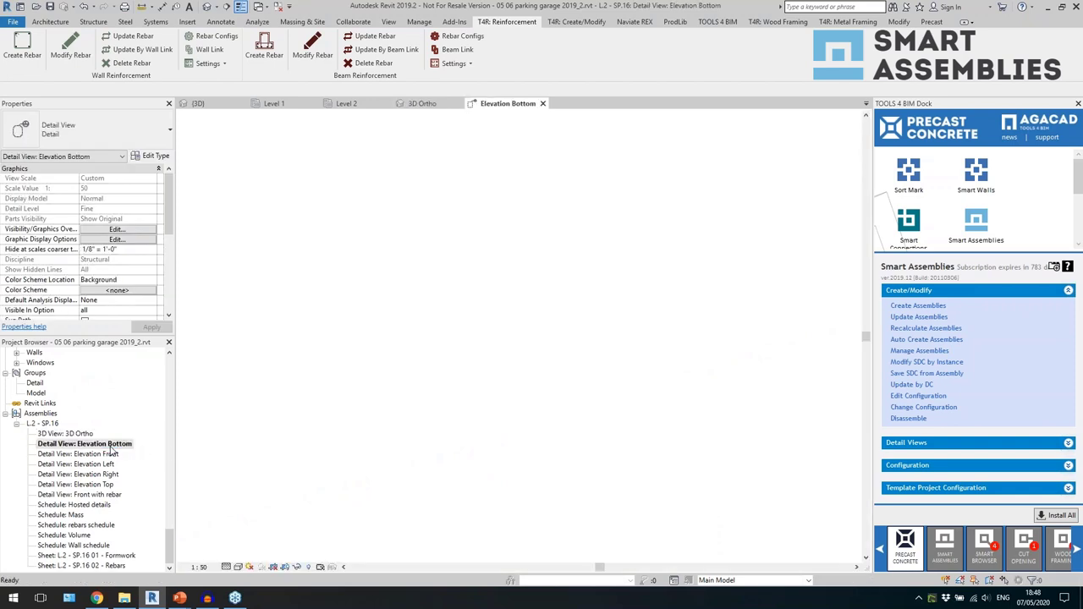
pyautogui.click(111, 459)
pyautogui.doubleClick(111, 459)
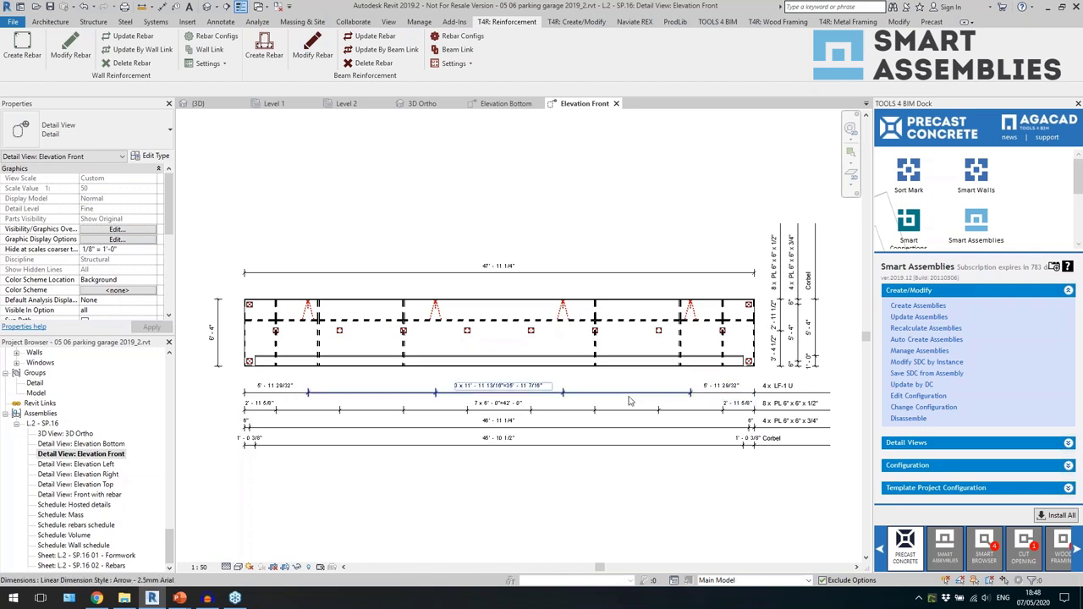
pyautogui.click(499, 392)
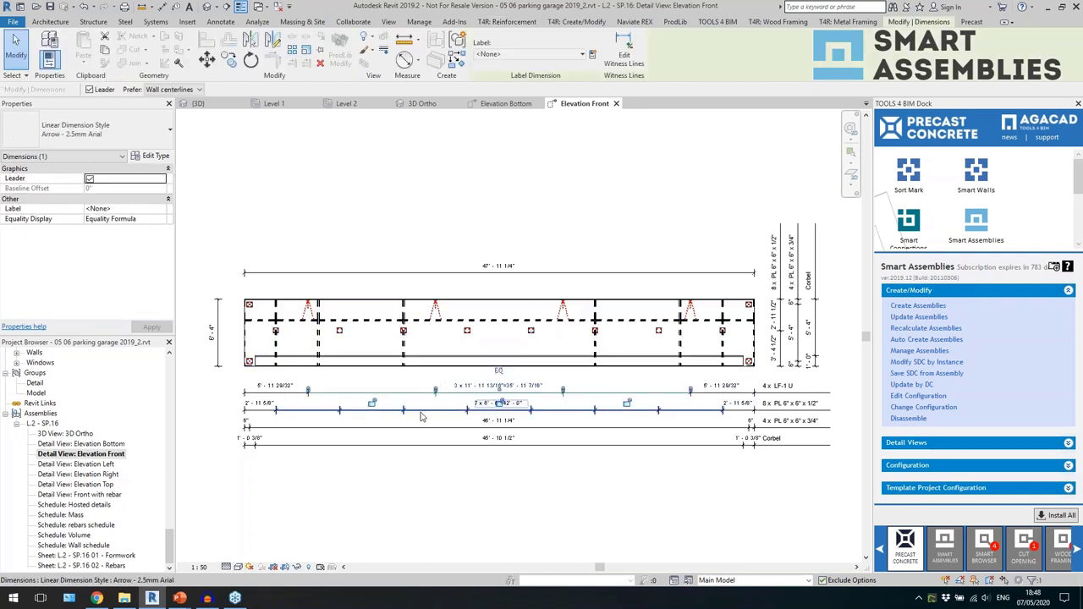
pyautogui.click(355, 430)
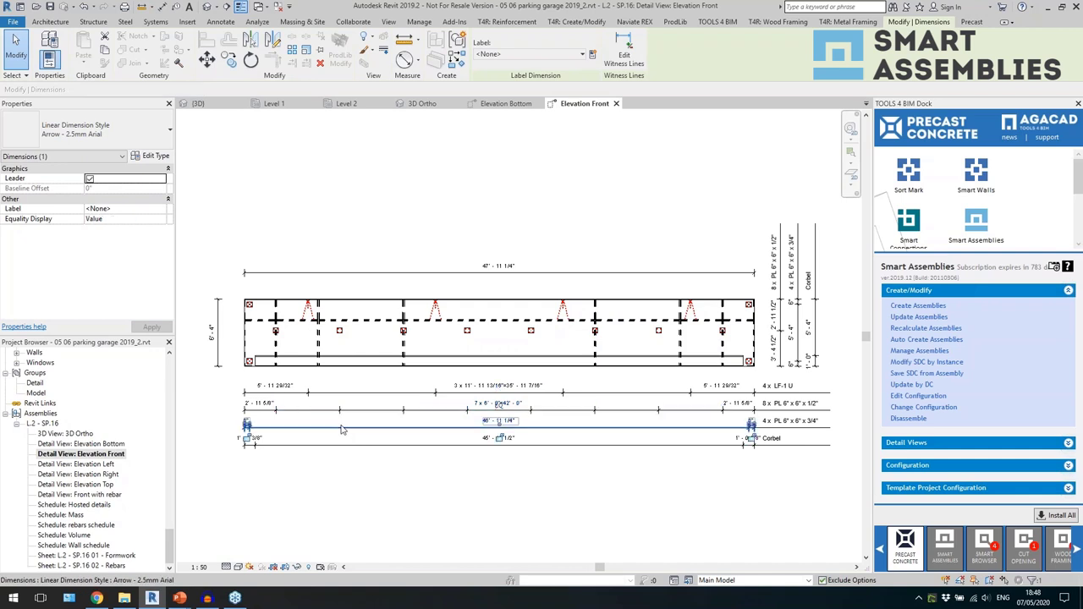
pyautogui.click(316, 456)
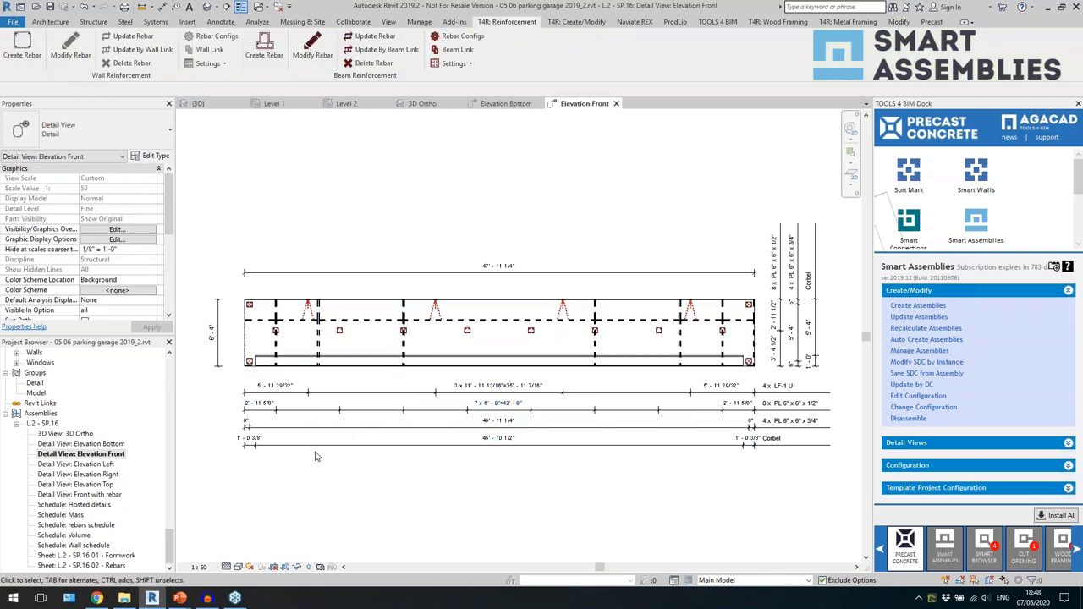
pyautogui.click(316, 445)
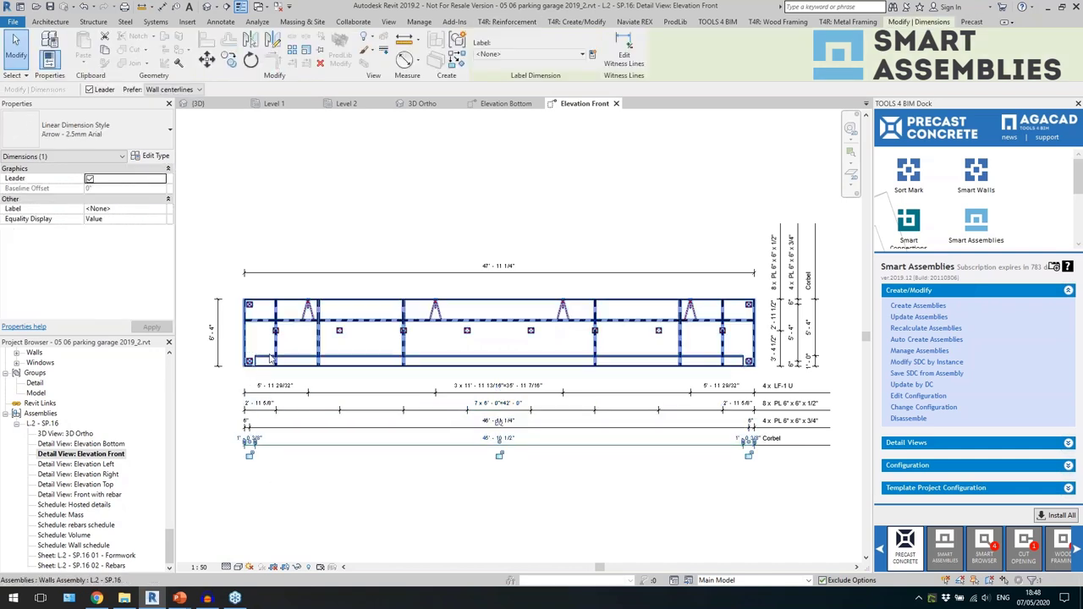
pyautogui.click(367, 549)
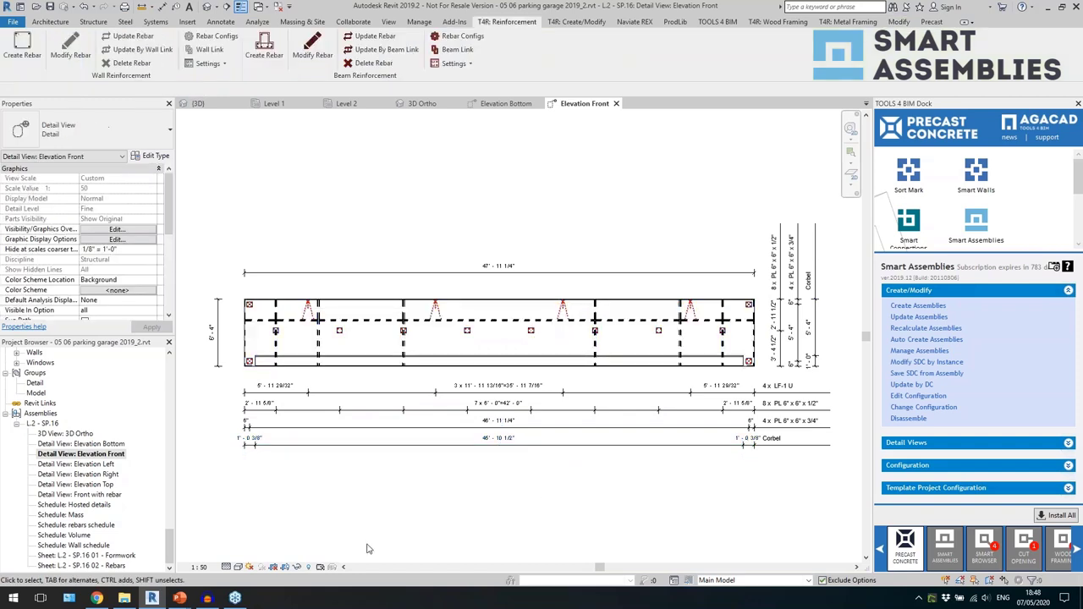
pyautogui.scroll(4, 774, 449)
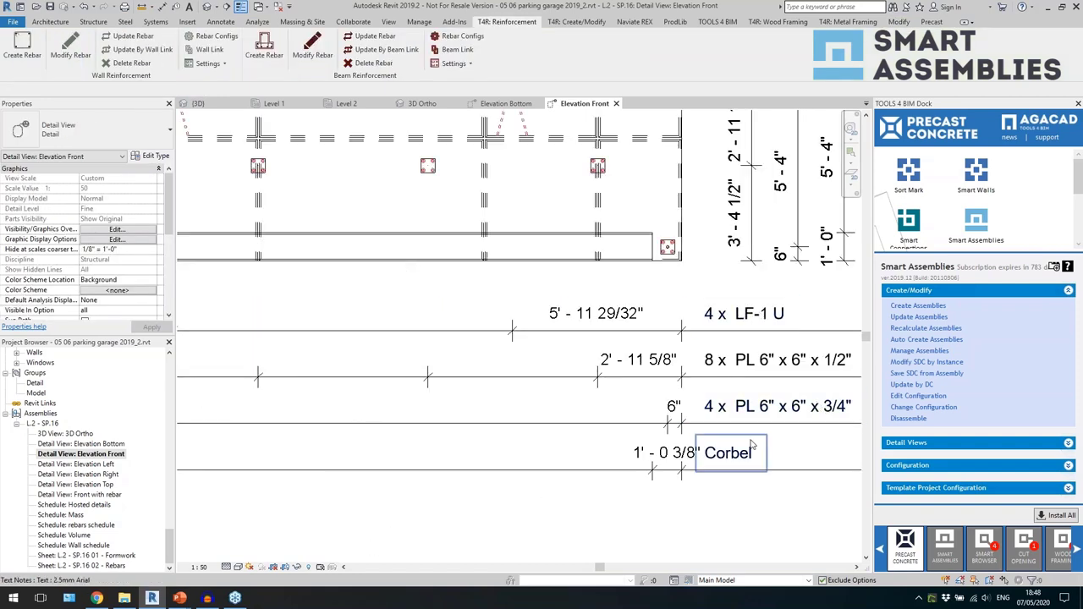
pyautogui.scroll(-5, 766, 390)
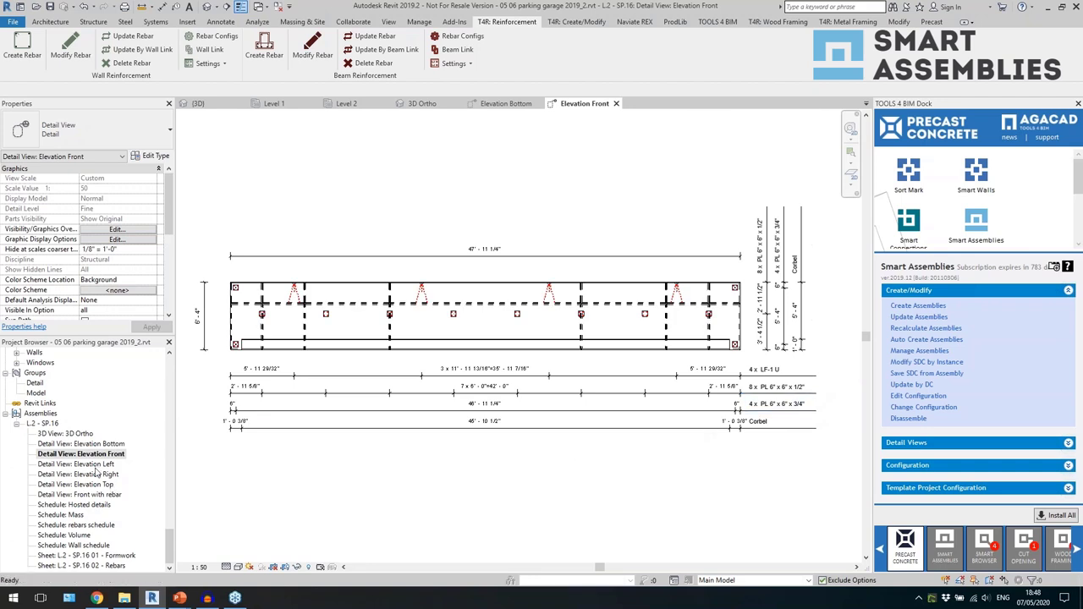
pyautogui.doubleClick(100, 464)
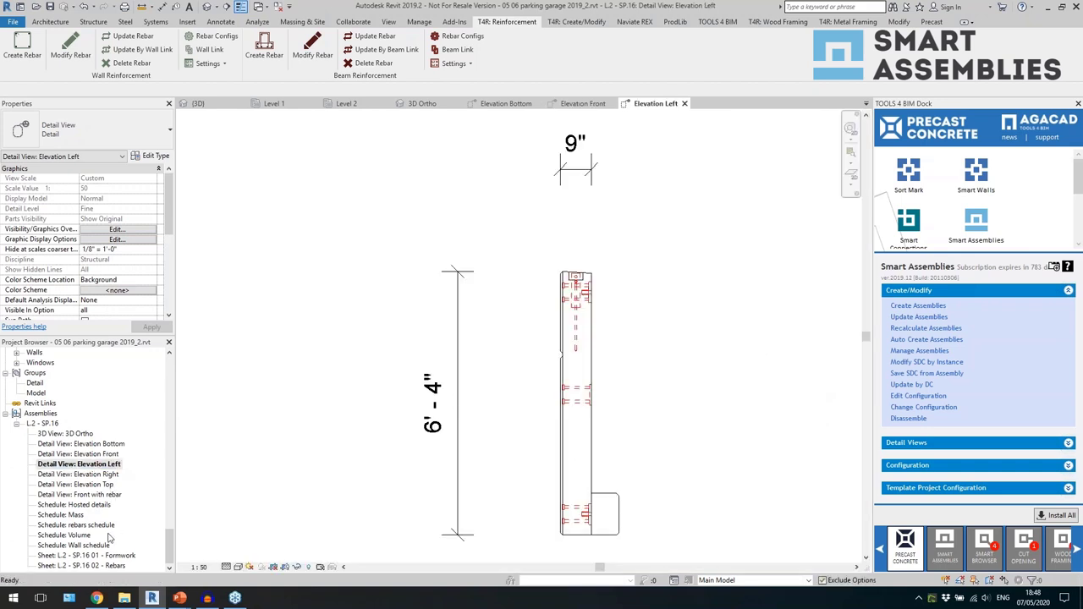
# Open the L.2 - SP.16 01 - Formwork sheet and place the Elevation Front view in its upper area.
pyautogui.doubleClick(85, 555)
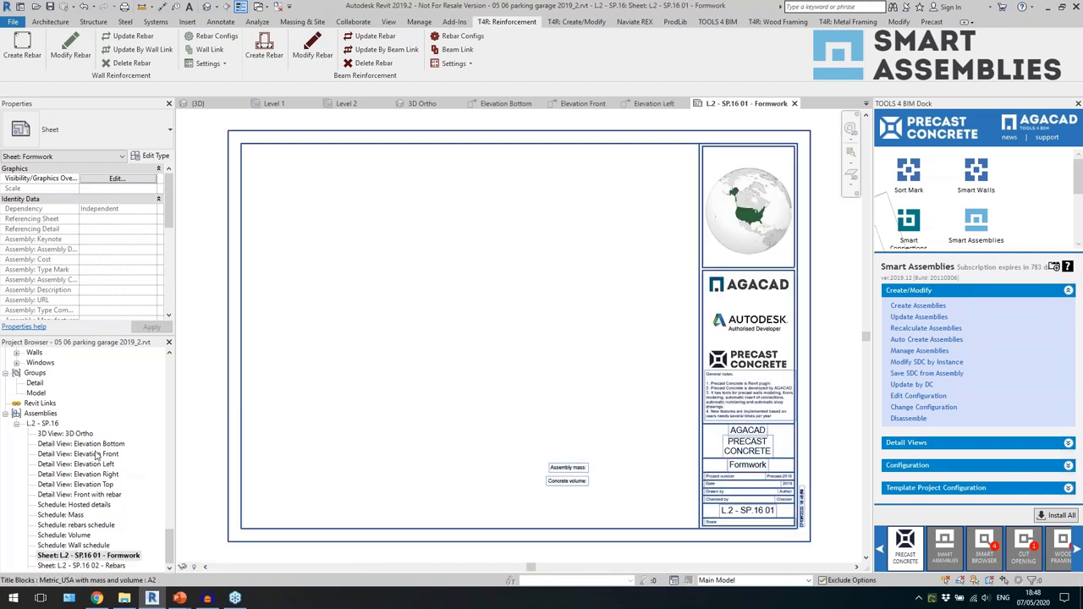
pyautogui.click(89, 454)
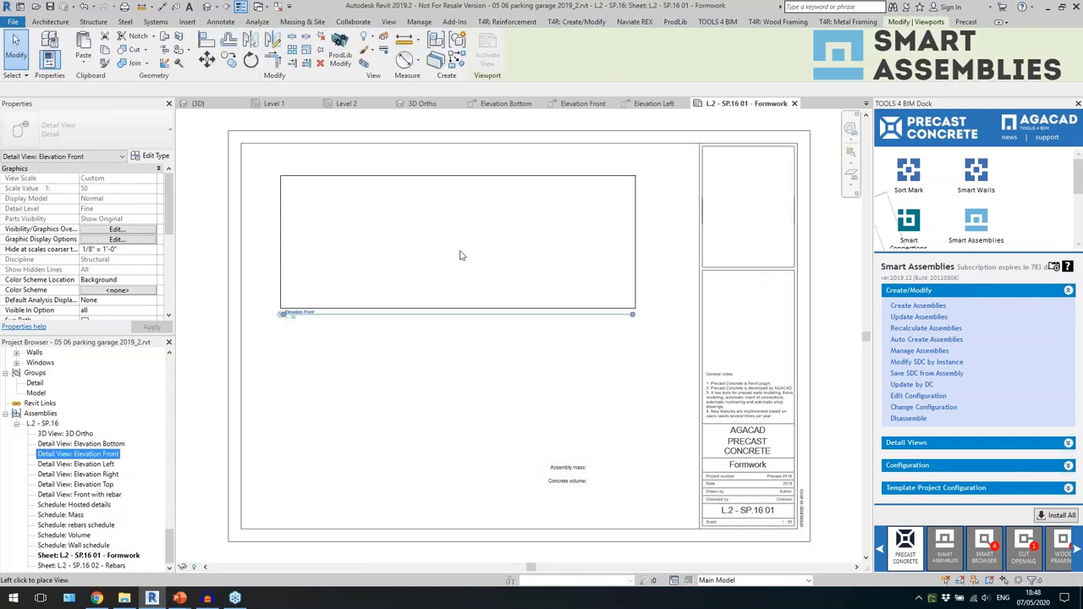
pyautogui.click(452, 254)
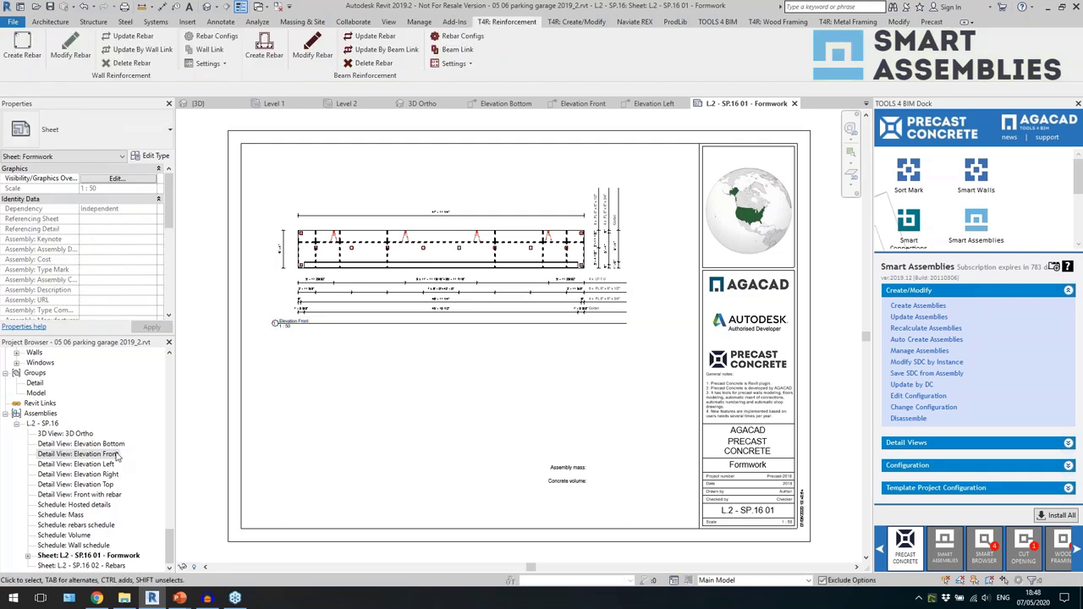
# Place the Elevation Bottom view below the front elevation and the Elevation Top view above it on the Formwork sheet.
pyautogui.click(115, 444)
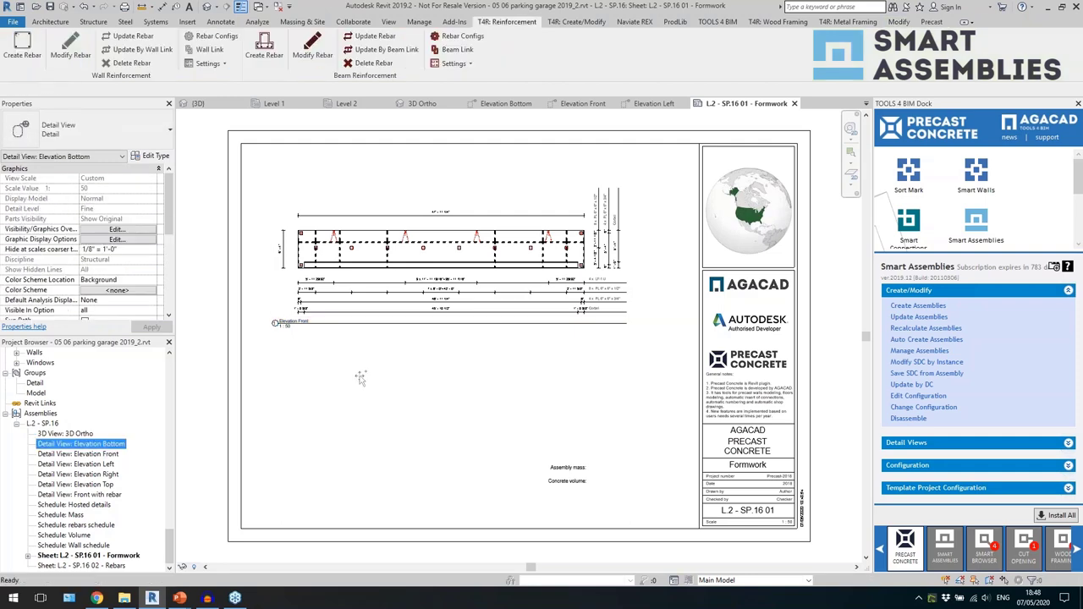
pyautogui.click(439, 349)
pyautogui.click(429, 418)
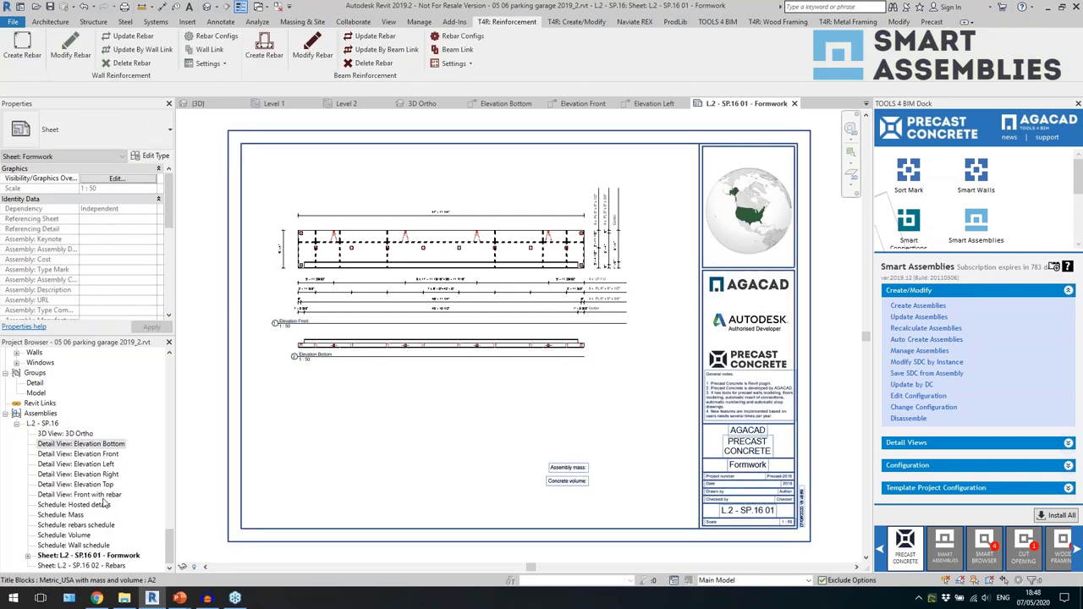
pyautogui.click(75, 484)
pyautogui.moveTo(496, 180); pyautogui.dragTo(462, 181)
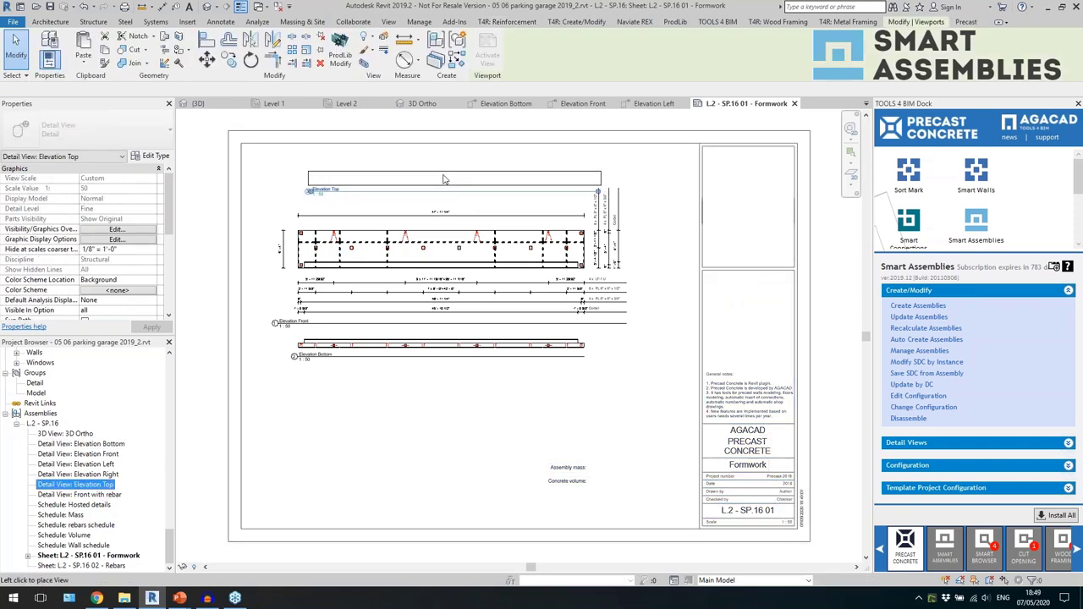
pyautogui.click(444, 179)
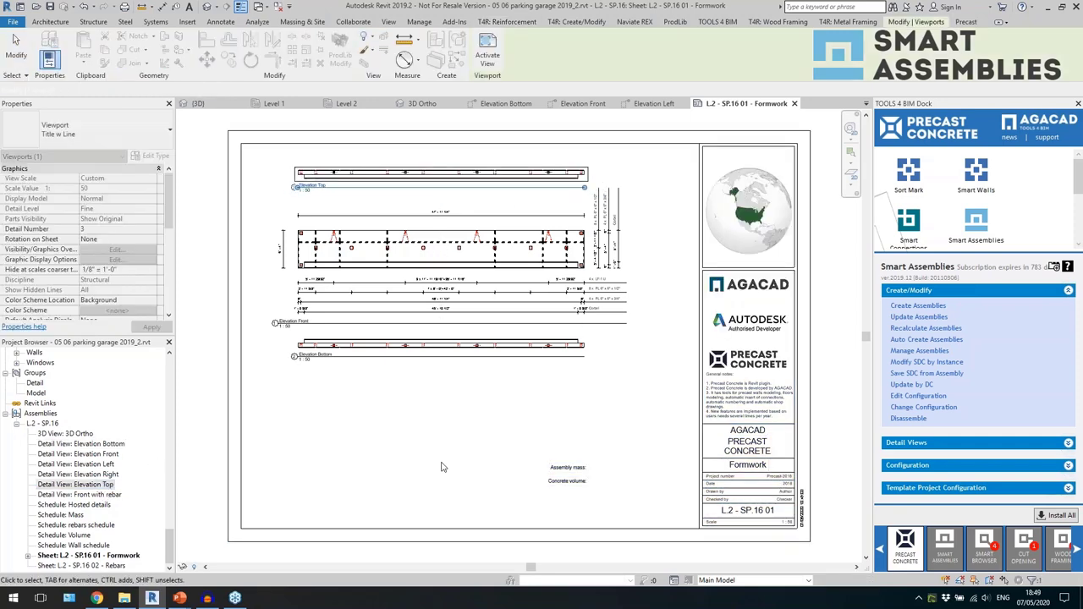
# Place the Elevation Right view to the right of the front elevation and the Mass schedule beside the sheet's Assembly mass label.
pyautogui.click(93, 474)
pyautogui.moveTo(652, 230); pyautogui.dragTo(660, 242)
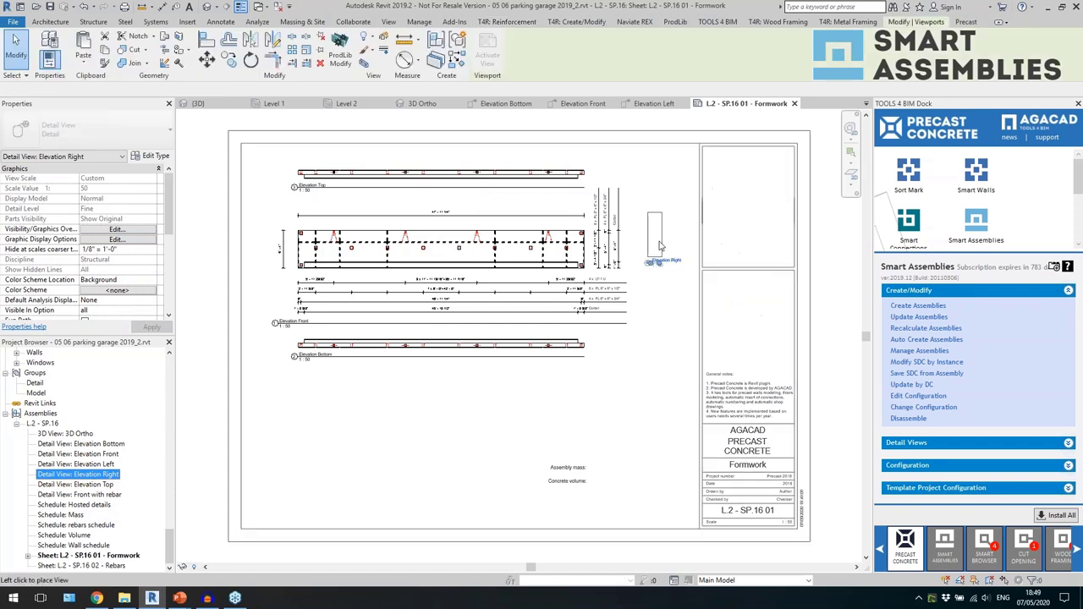
pyautogui.click(660, 248)
pyautogui.press('Escape')
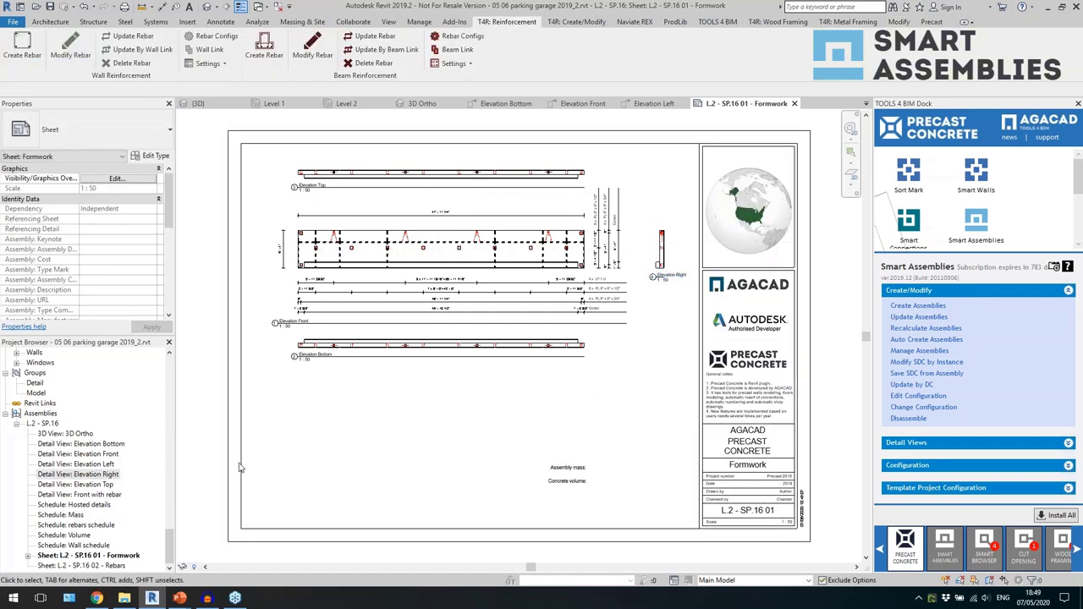
pyautogui.moveTo(77, 516); pyautogui.dragTo(585, 457)
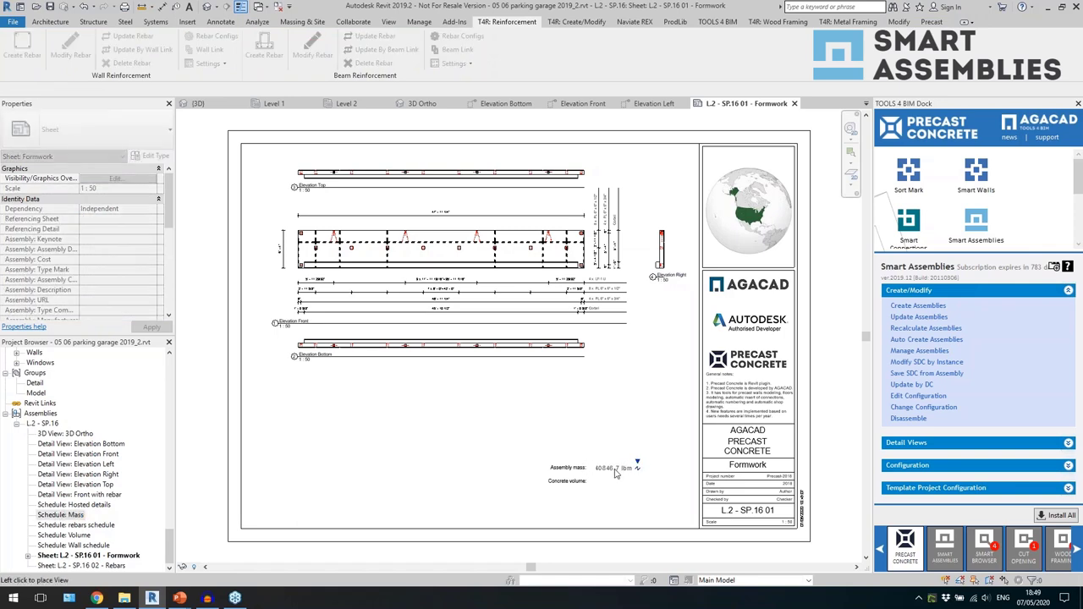
pyautogui.click(616, 474)
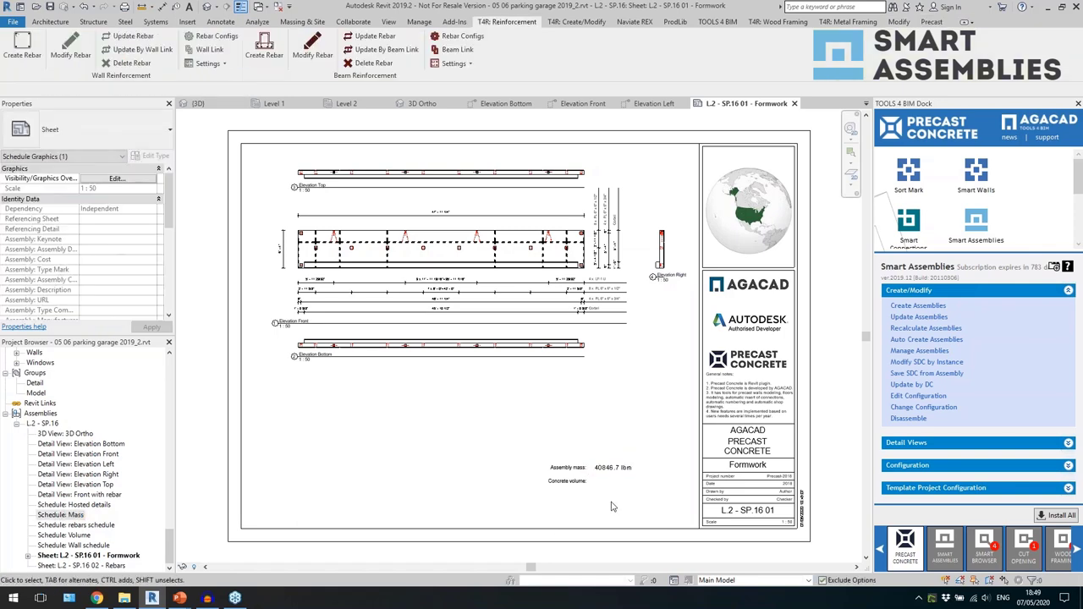
# Place the Volume schedule beside the Concrete volume label and the Wall schedule in the lower-left area of the Formwork sheet.
pyautogui.click(77, 536)
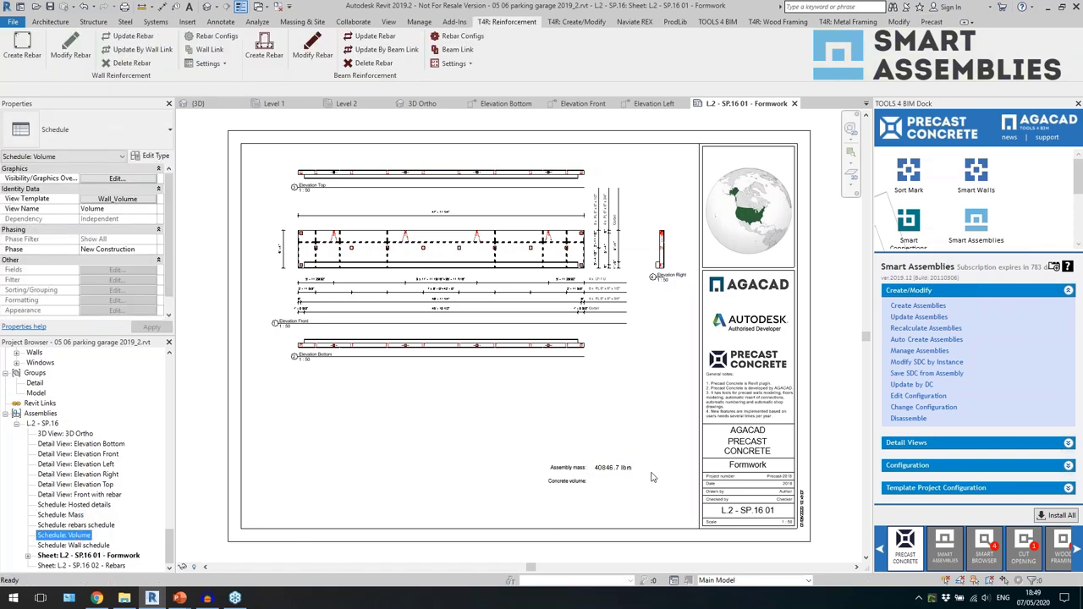
pyautogui.moveTo(652, 477); pyautogui.dragTo(616, 483)
pyautogui.click(616, 488)
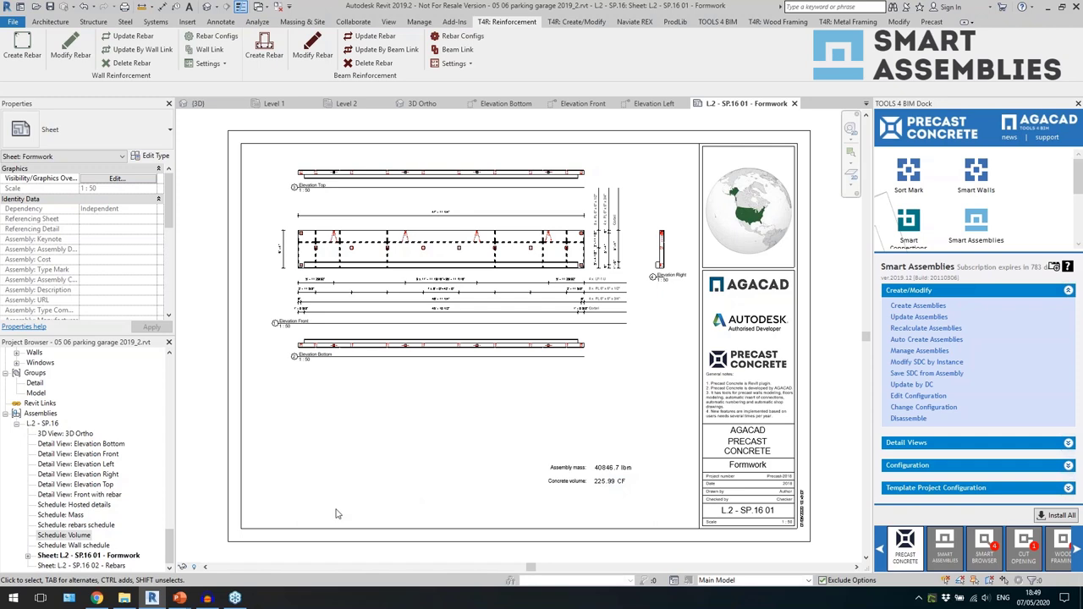
pyautogui.moveTo(84, 546); pyautogui.dragTo(349, 476)
pyautogui.click(350, 478)
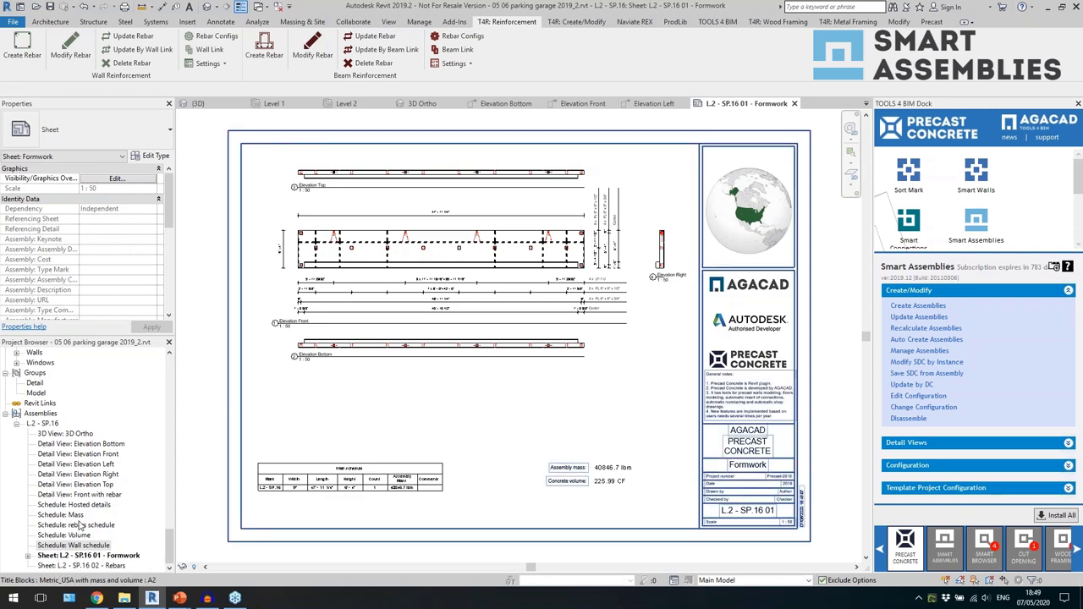
# Place the Notes EN legend above the Assembly mass label on the Formwork sheet and set its viewport type to No title.
pyautogui.moveTo(170, 547); pyautogui.dragTo(163, 425)
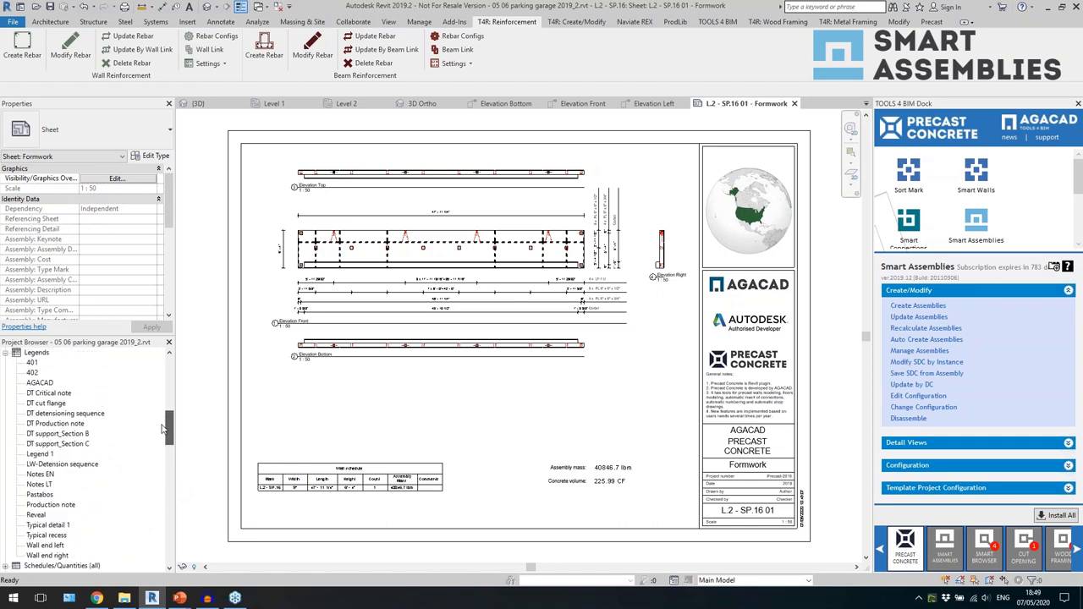
pyautogui.click(48, 476)
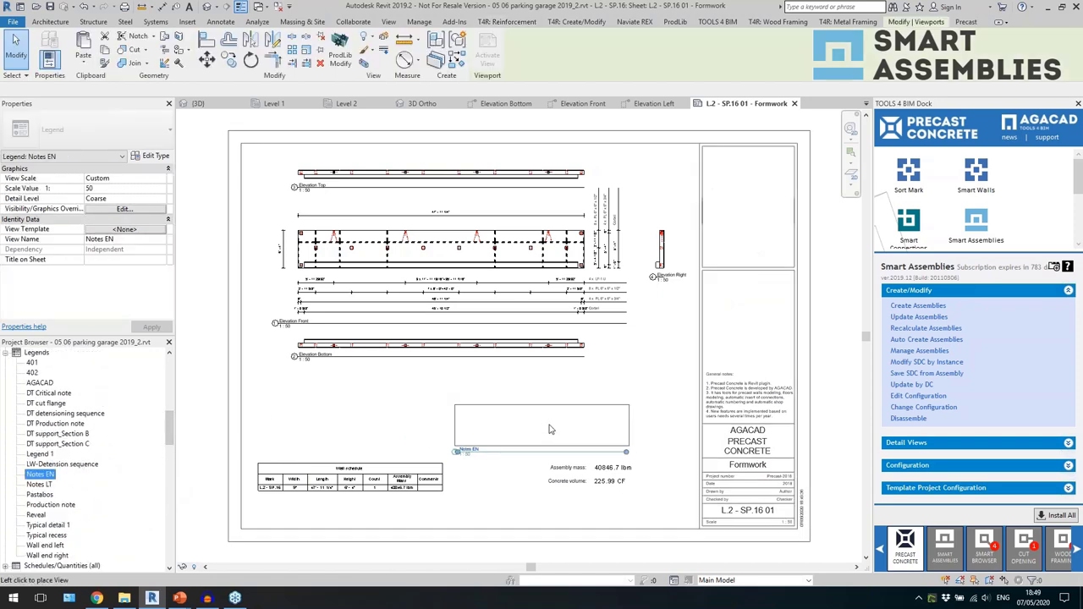
pyautogui.click(554, 415)
pyautogui.scroll(4, 571, 454)
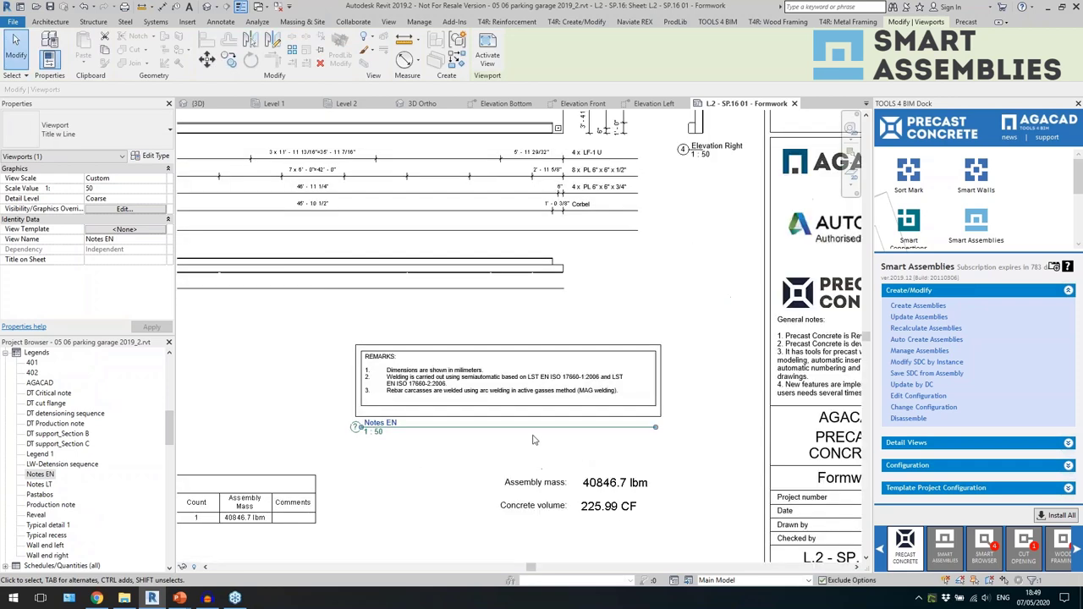
pyautogui.click(127, 142)
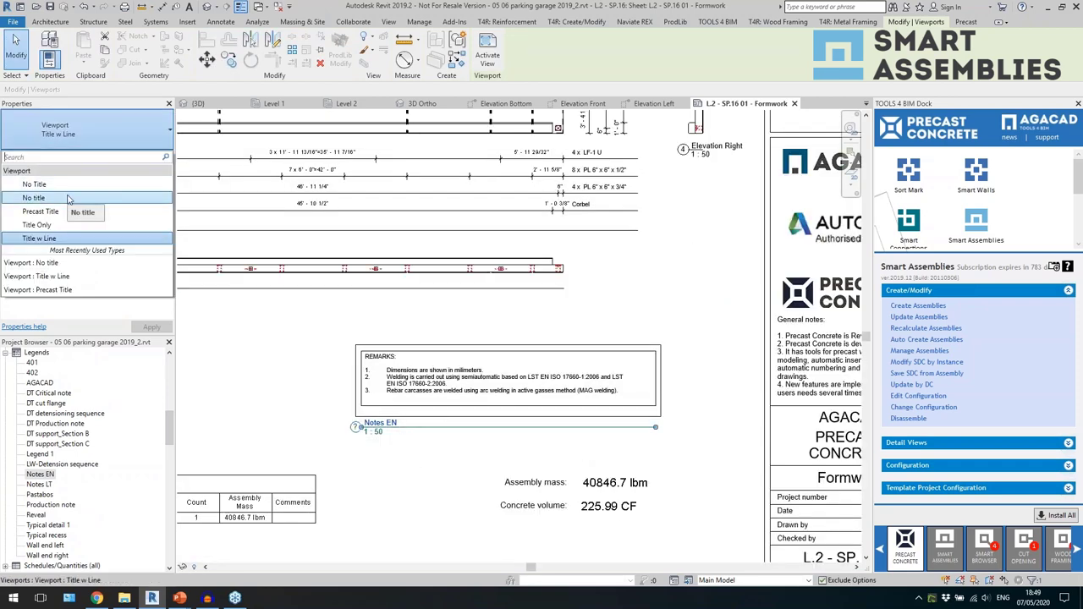
pyautogui.click(69, 197)
pyautogui.press('Escape')
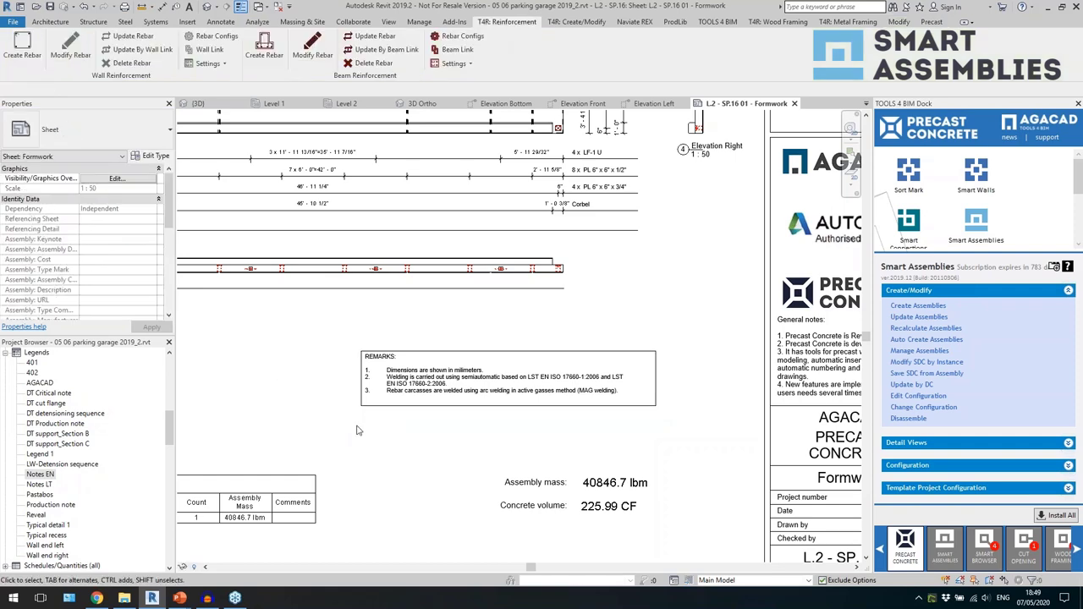
# Set the viewport type of the top, front, bottom and right elevation views on the Formwork sheet to No title.
pyautogui.scroll(-1, 590, 368)
pyautogui.scroll(-3, 591, 368)
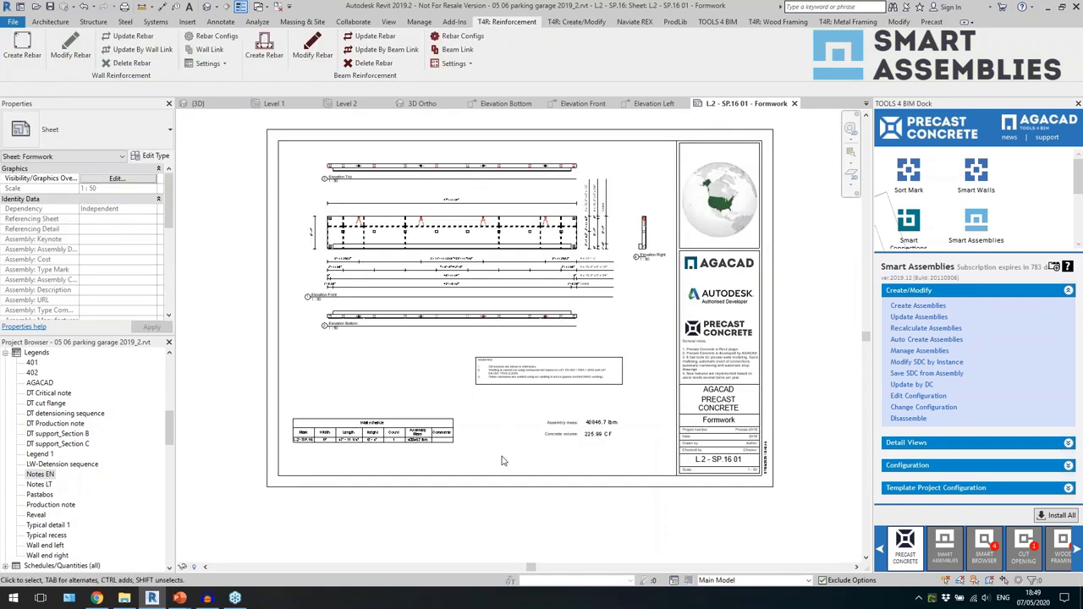
pyautogui.scroll(1, 496, 325)
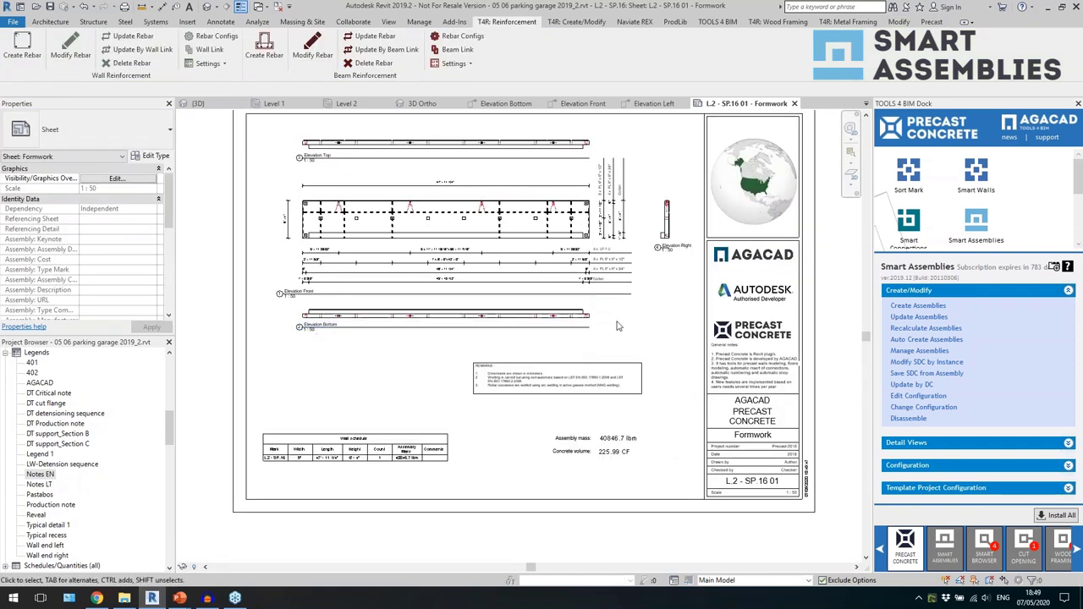
pyautogui.moveTo(669, 332); pyautogui.dragTo(397, 139)
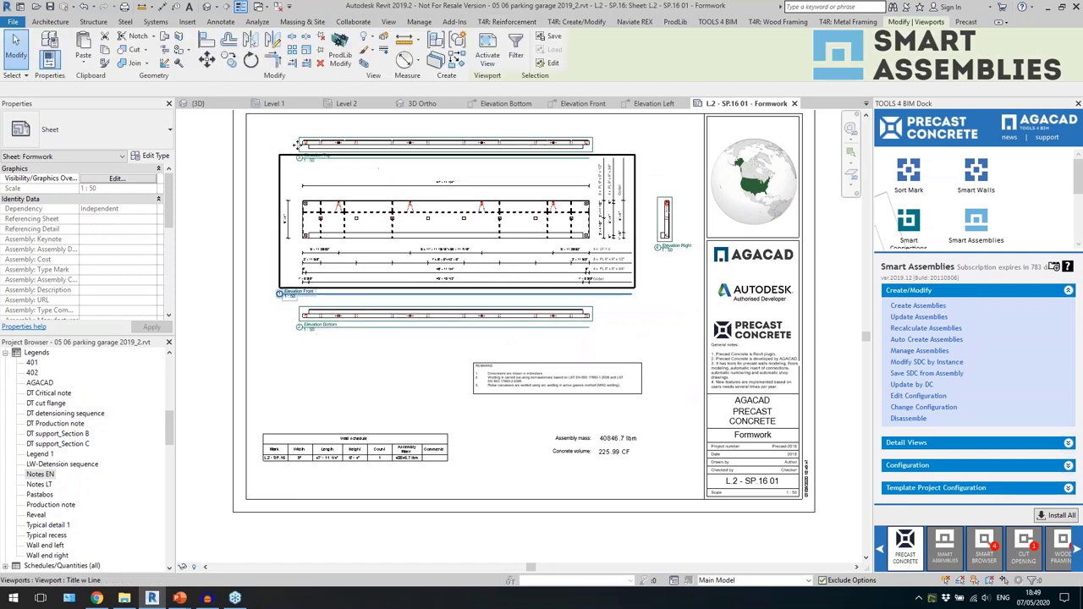
pyautogui.click(154, 142)
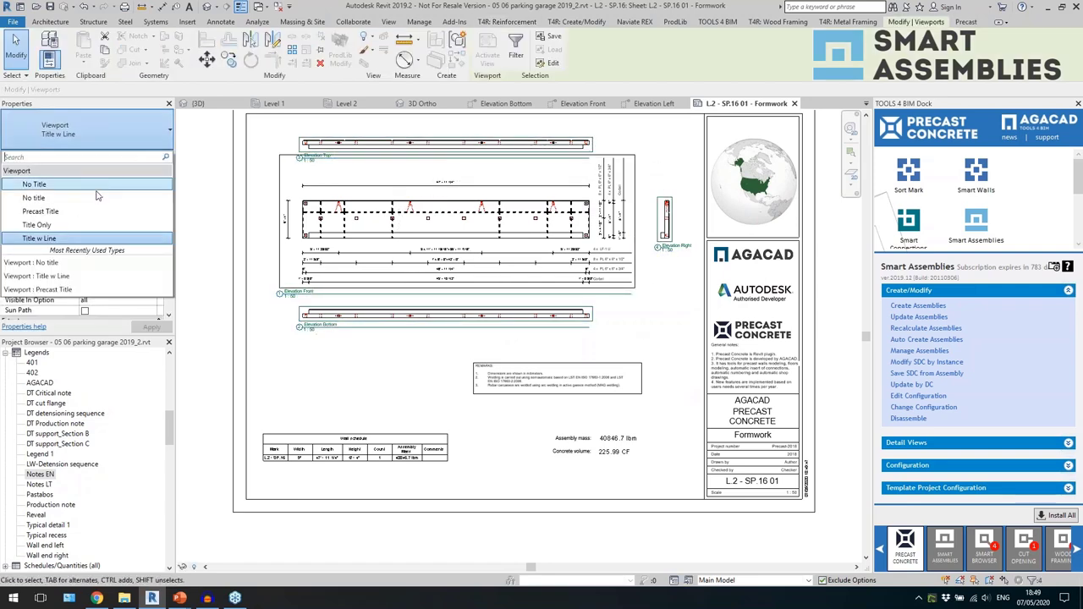
pyautogui.click(96, 238)
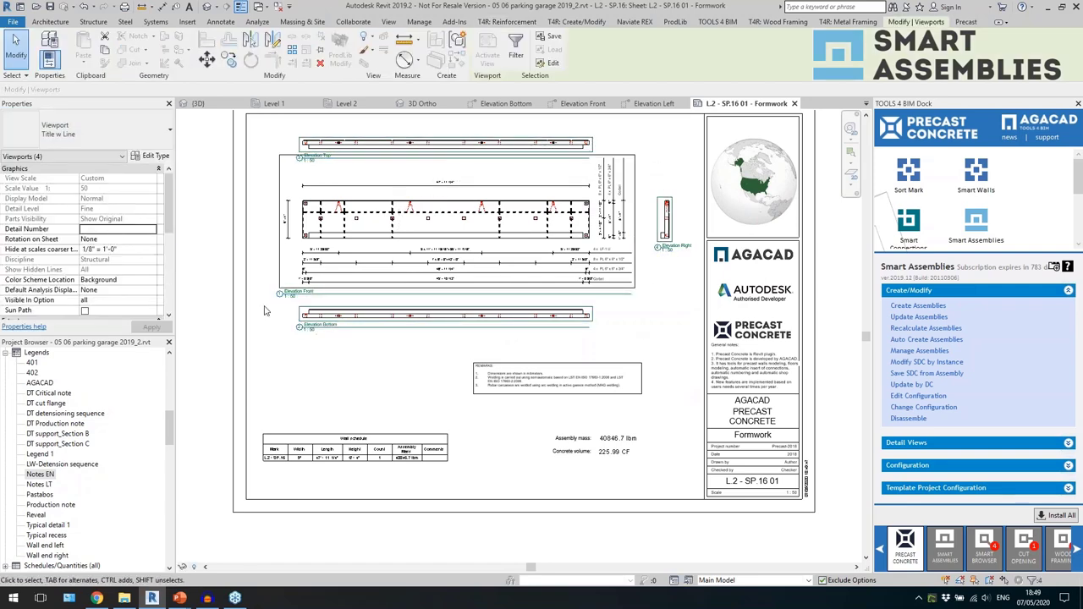
pyautogui.click(84, 131)
pyautogui.click(34, 199)
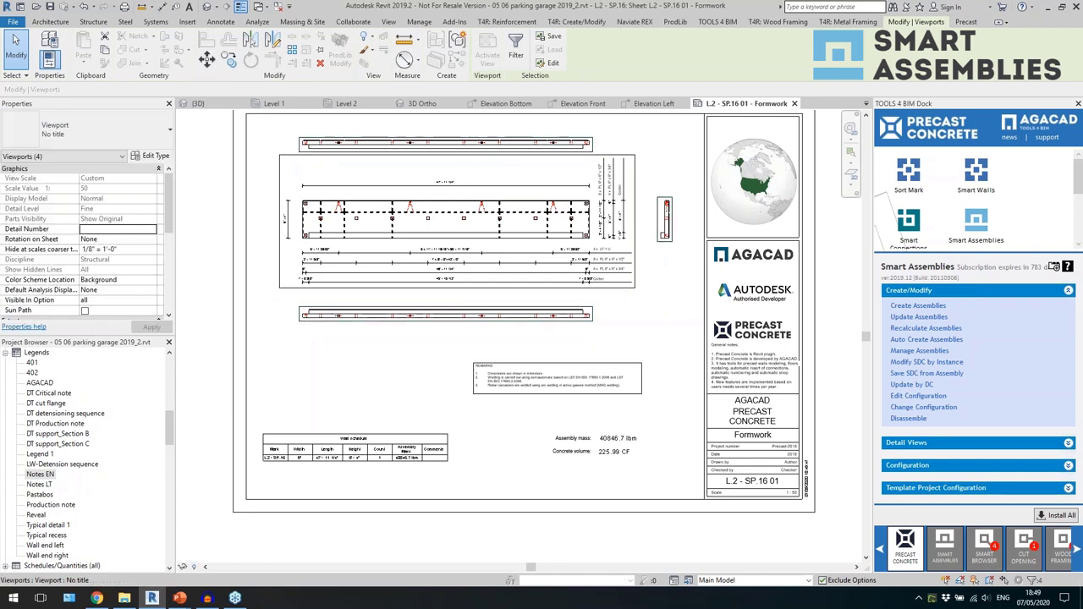
pyautogui.click(363, 377)
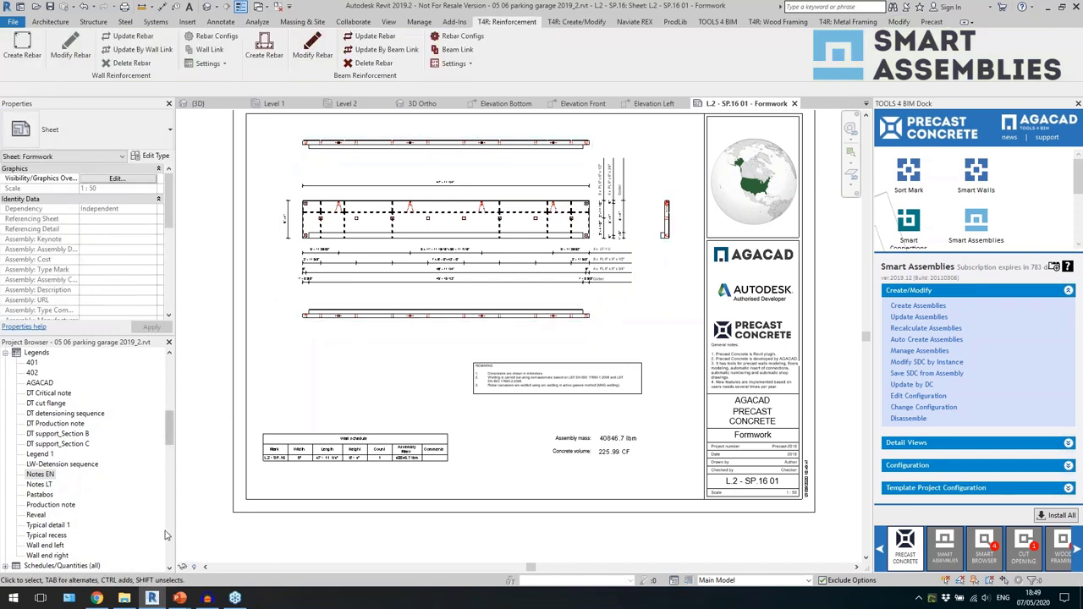
# Open the L.2 - SP.16 02 - Rebars sheet and place the Front with rebar view with the rebars schedule below it.
pyautogui.scroll(-15, 166, 535)
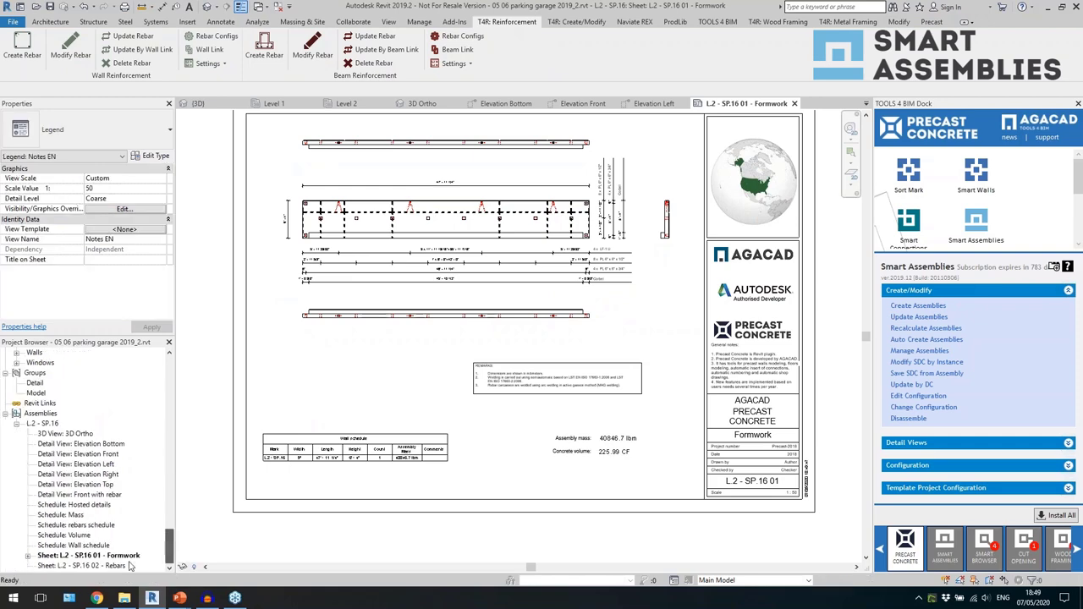
pyautogui.doubleClick(127, 565)
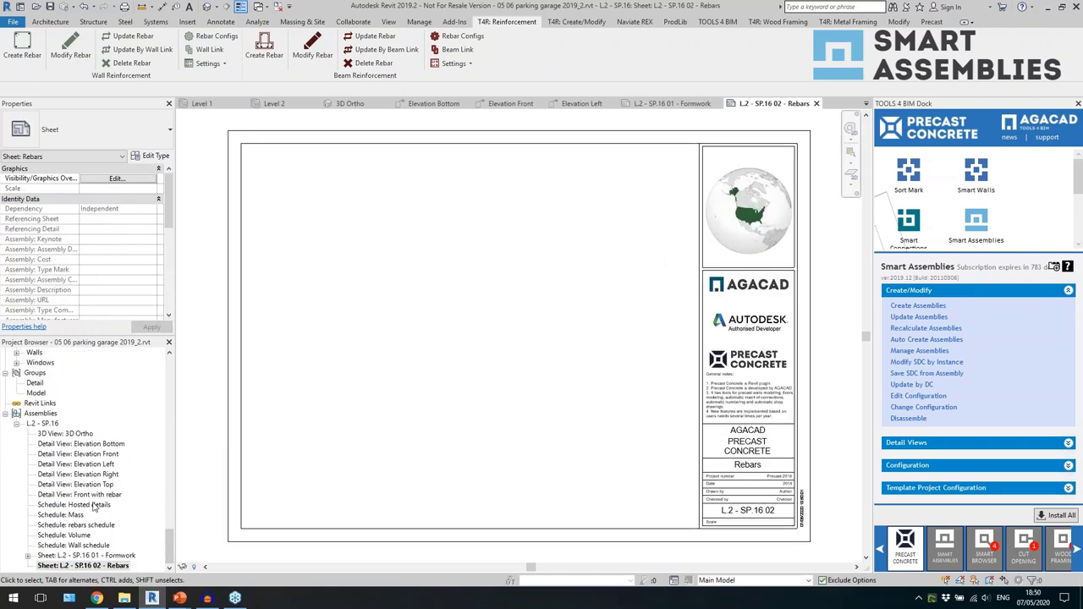
pyautogui.moveTo(93, 496); pyautogui.dragTo(474, 262)
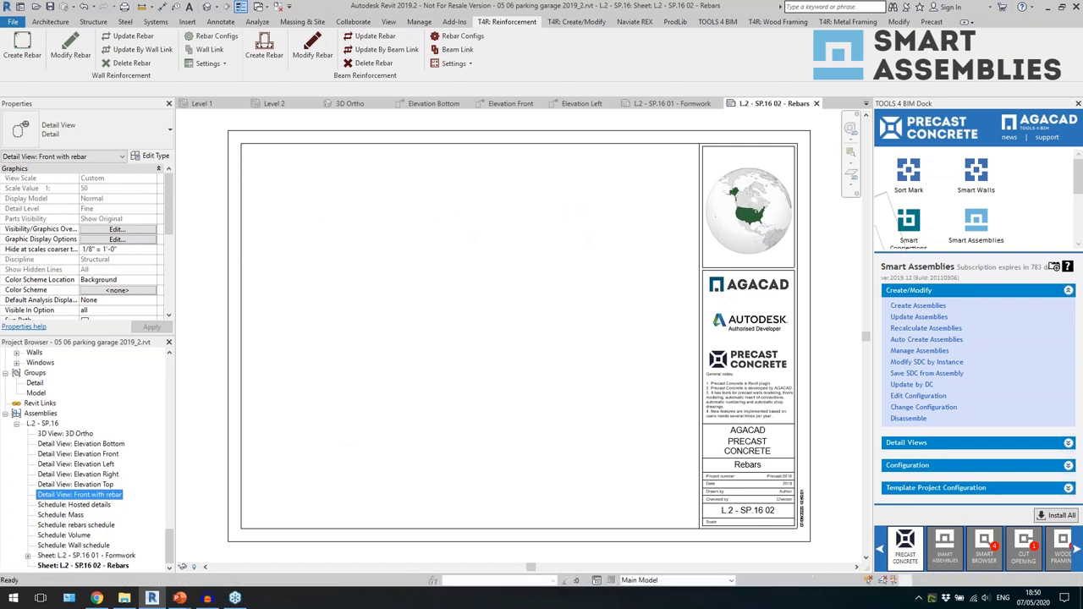
pyautogui.click(480, 244)
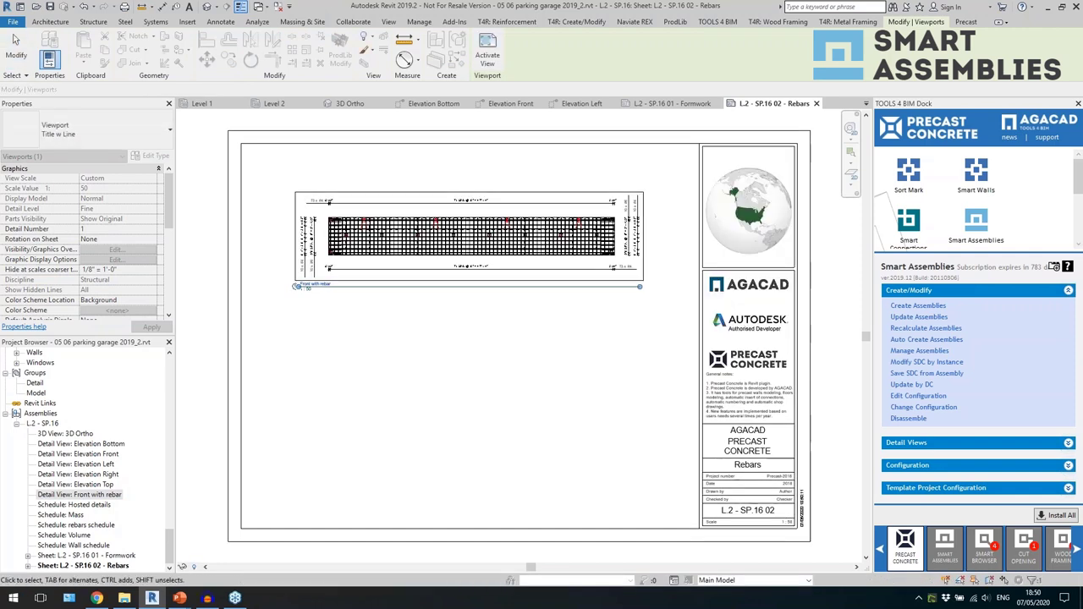
pyautogui.moveTo(77, 528); pyautogui.dragTo(430, 375)
pyautogui.click(476, 366)
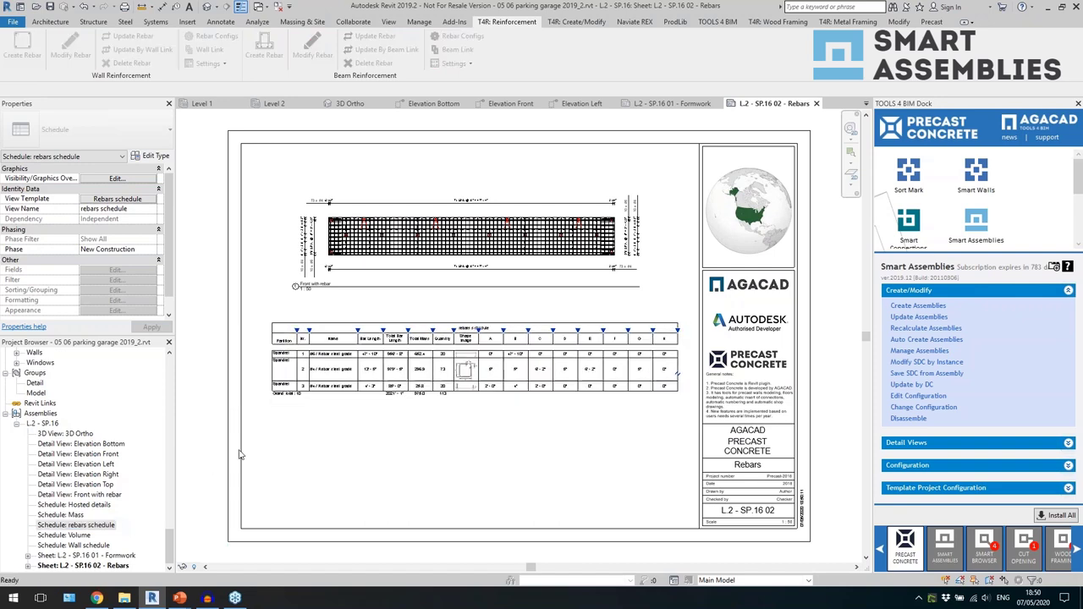
# Place the 402 legend below the rebars schedule at the lower left of the Rebars sheet.
pyautogui.moveTo(169, 545); pyautogui.dragTo(148, 419)
pyautogui.click(32, 444)
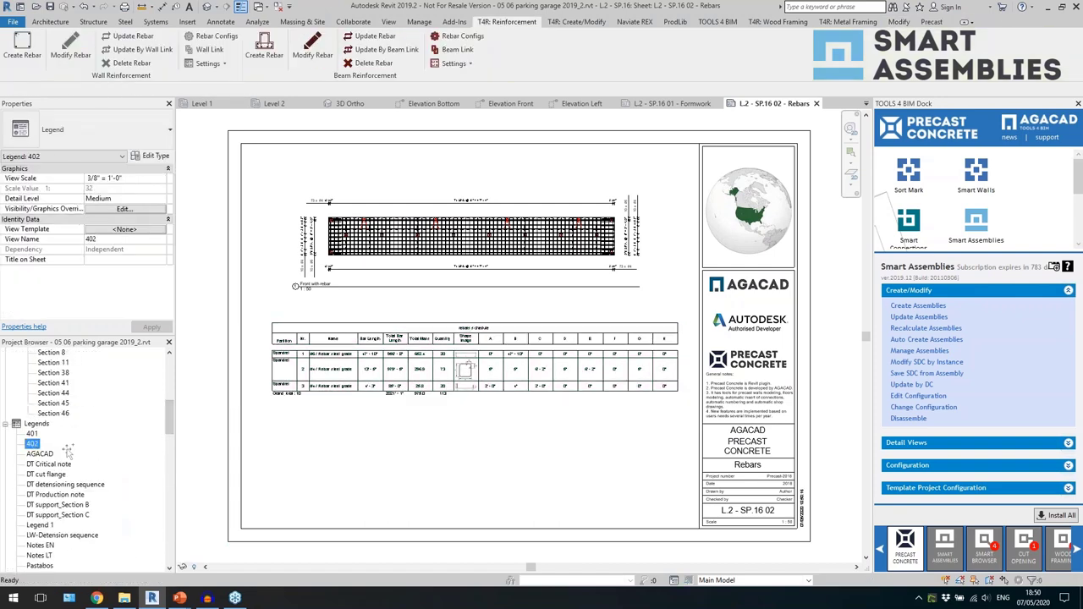
pyautogui.click(336, 454)
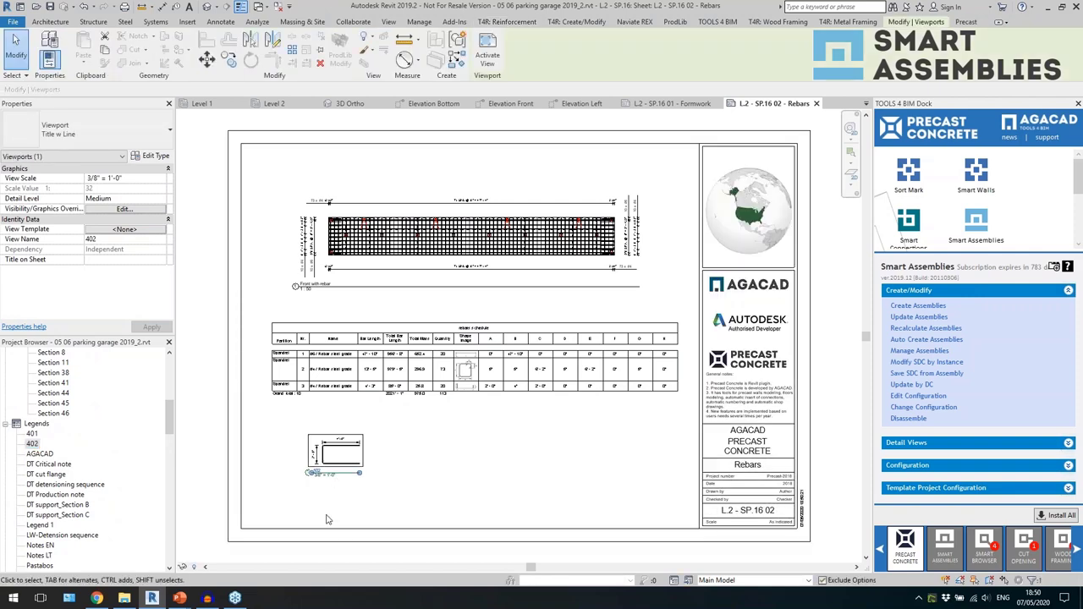
pyautogui.scroll(3, 335, 474)
pyautogui.click(335, 478)
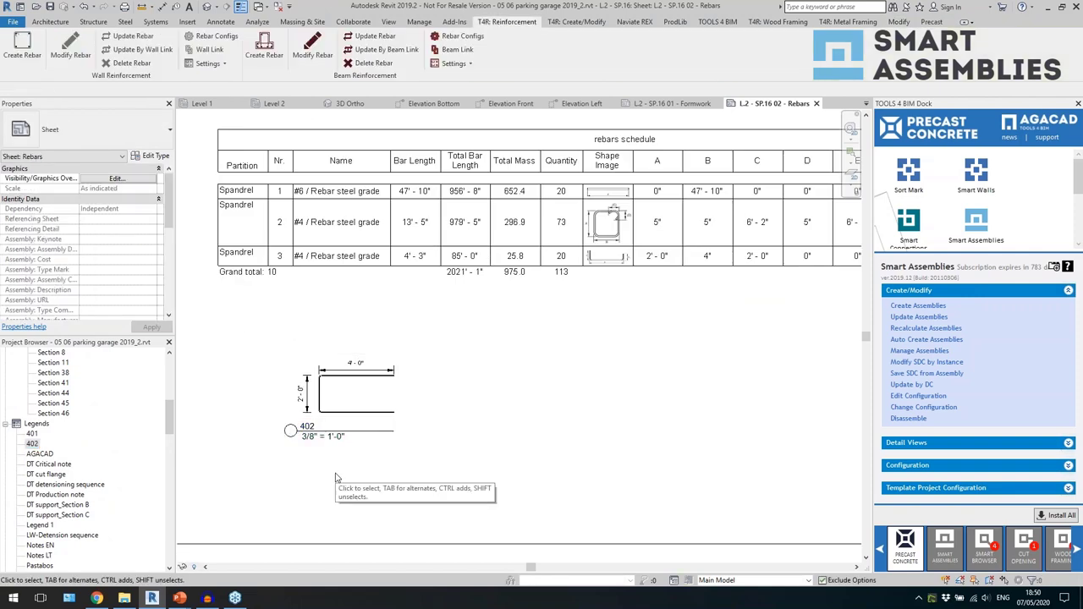
pyautogui.scroll(-4, 335, 478)
pyautogui.scroll(2, 343, 469)
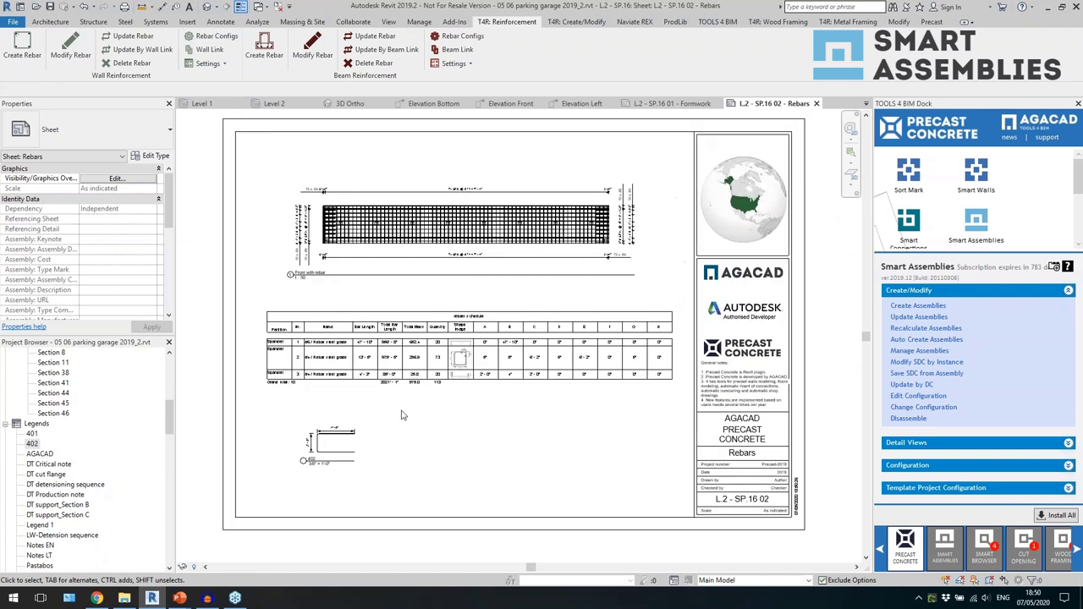
pyautogui.click(444, 372)
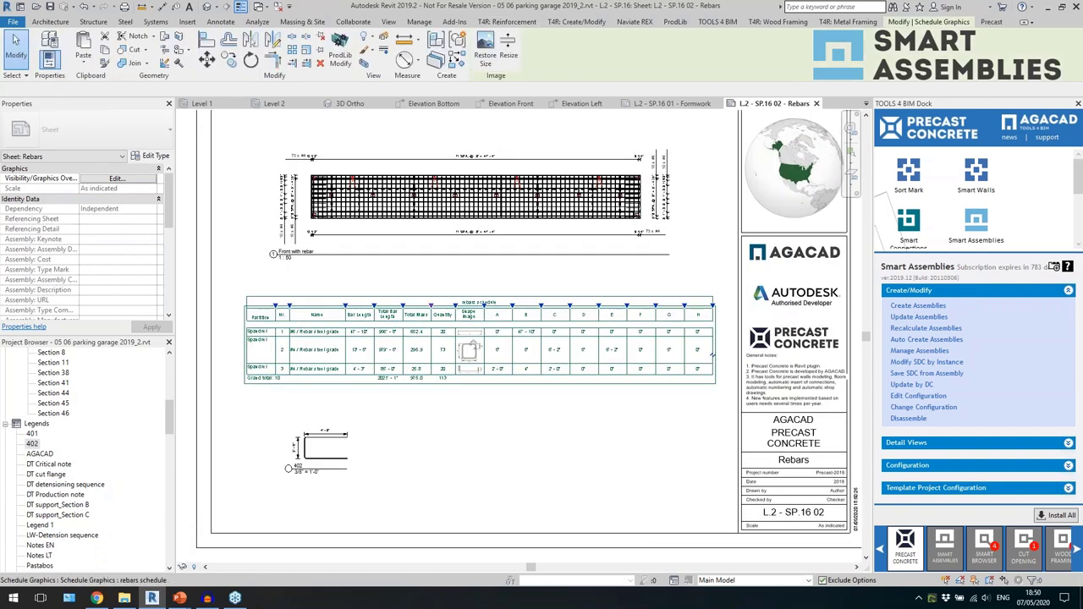
pyautogui.click(430, 218)
pyautogui.press('Escape')
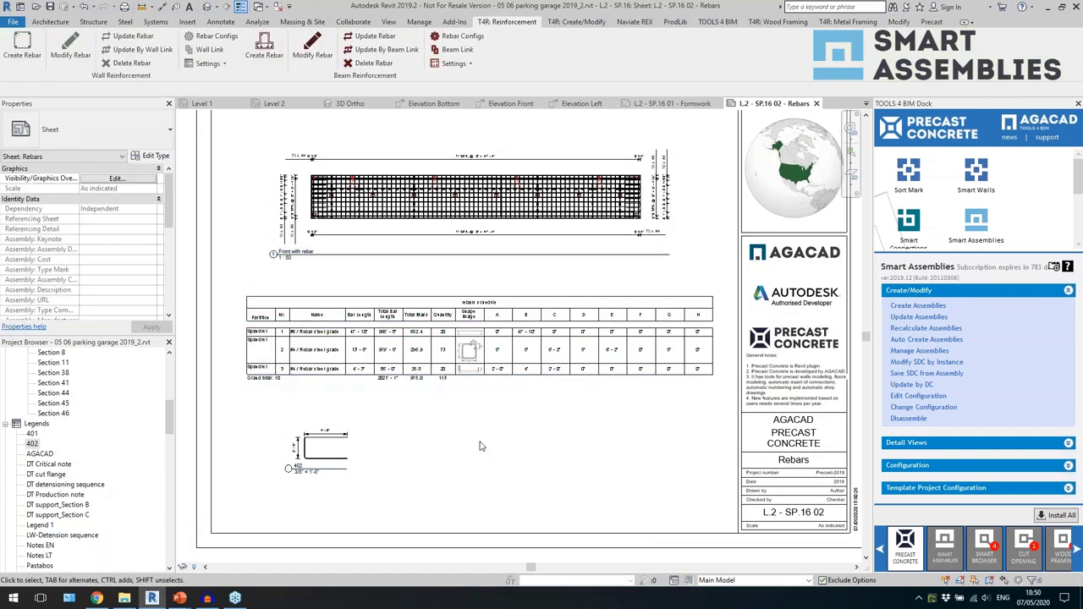
pyautogui.scroll(-2, 480, 444)
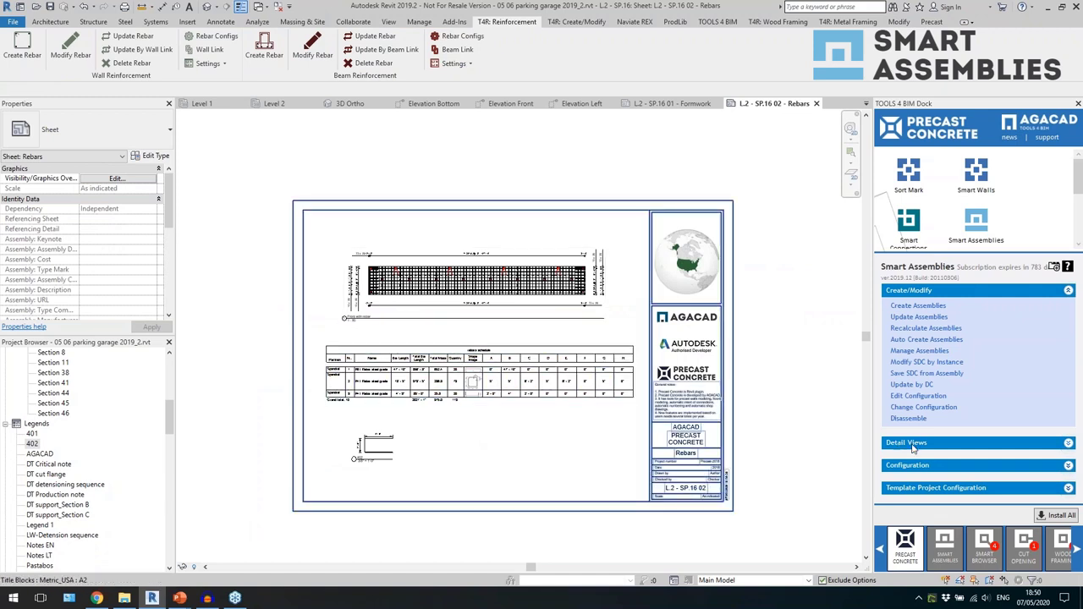
# Assign L.2 - SP.16 01 - Formwork and L.2 - SP.16 02 - Rebars as sheet templates in the Spandrel shop drawing configuration and save it.
pyautogui.click(922, 466)
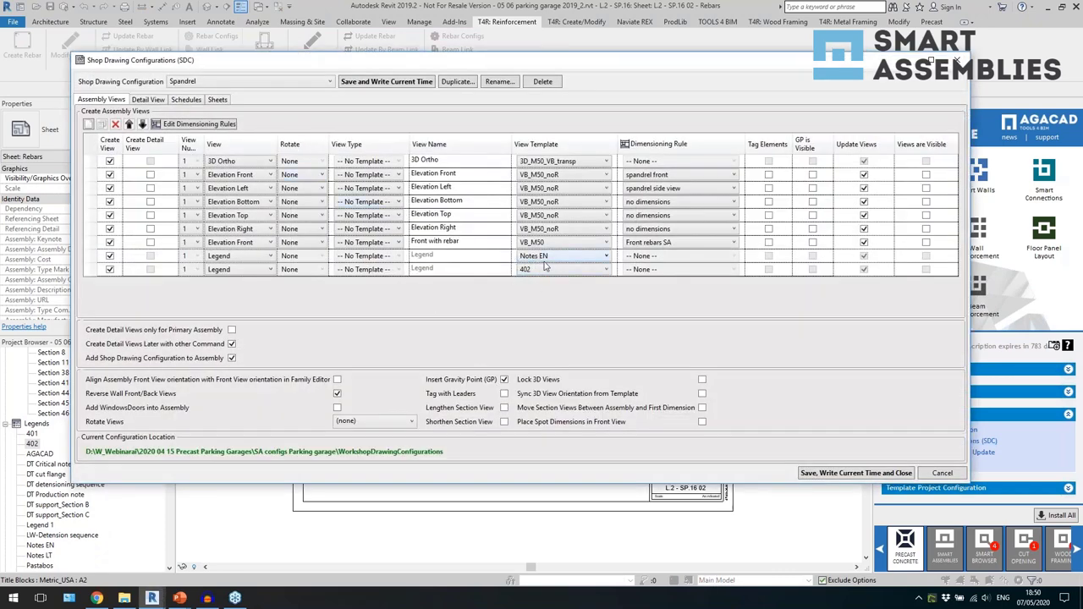
pyautogui.click(212, 256)
pyautogui.click(224, 258)
pyautogui.click(217, 100)
pyautogui.click(764, 154)
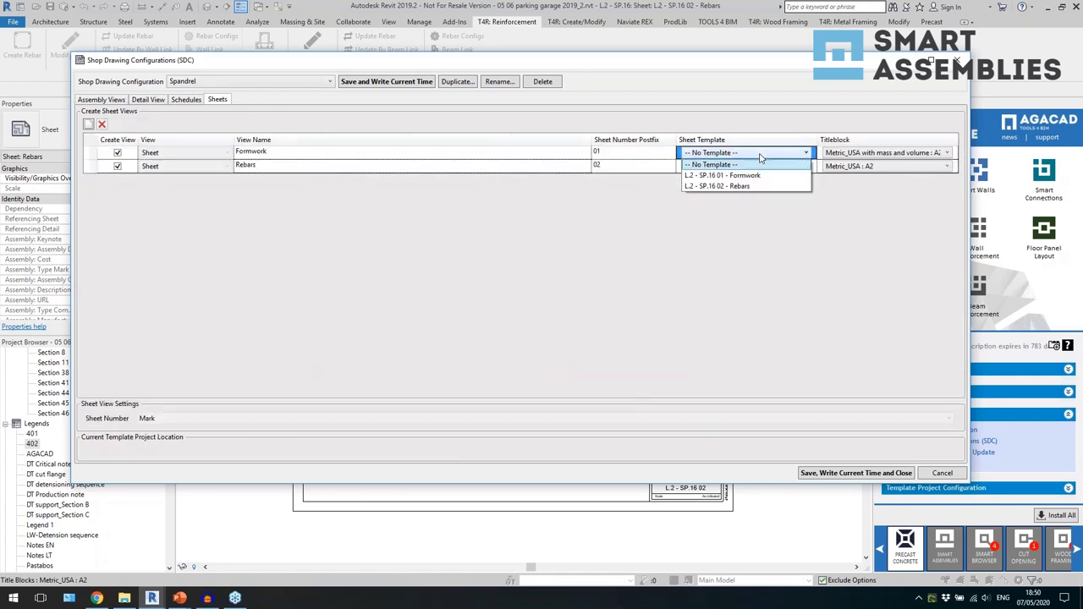
pyautogui.click(745, 175)
pyautogui.click(744, 167)
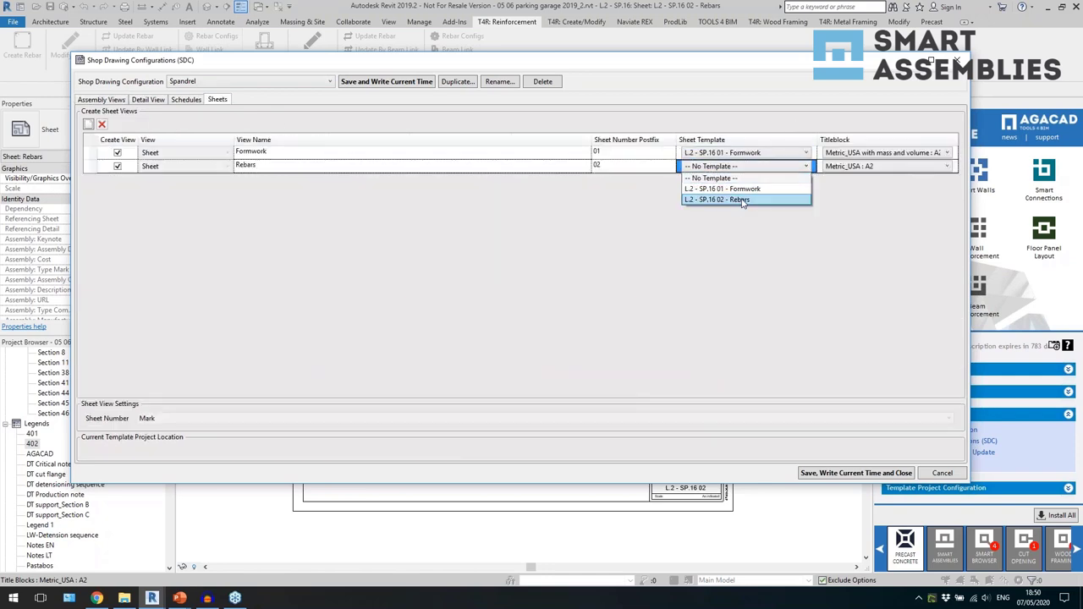
pyautogui.click(738, 198)
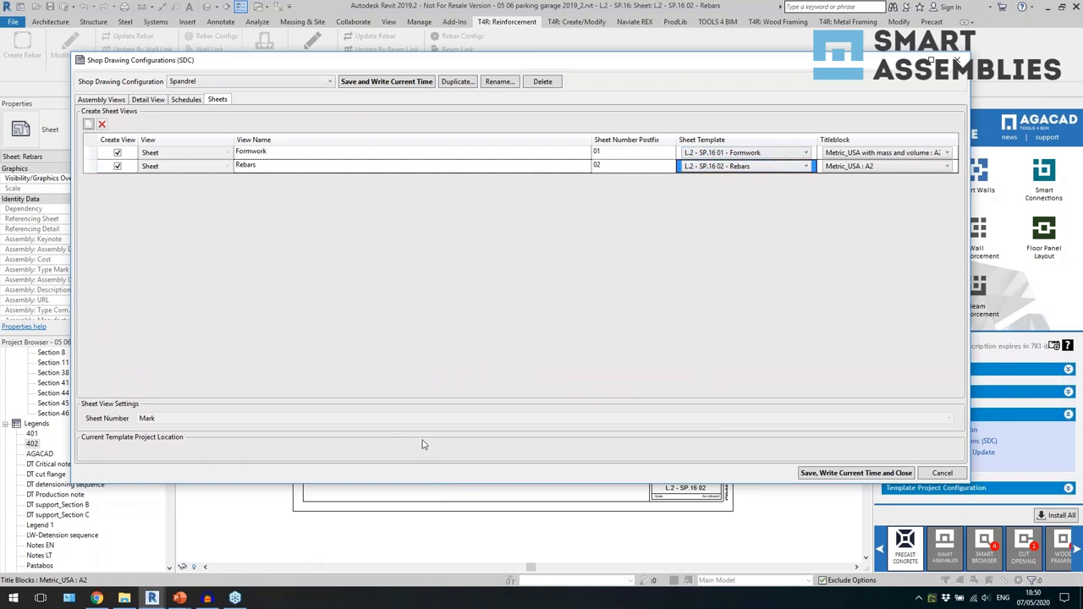
pyautogui.click(809, 475)
# Switch to the default 3D view and close all other open views.
pyautogui.click(207, 6)
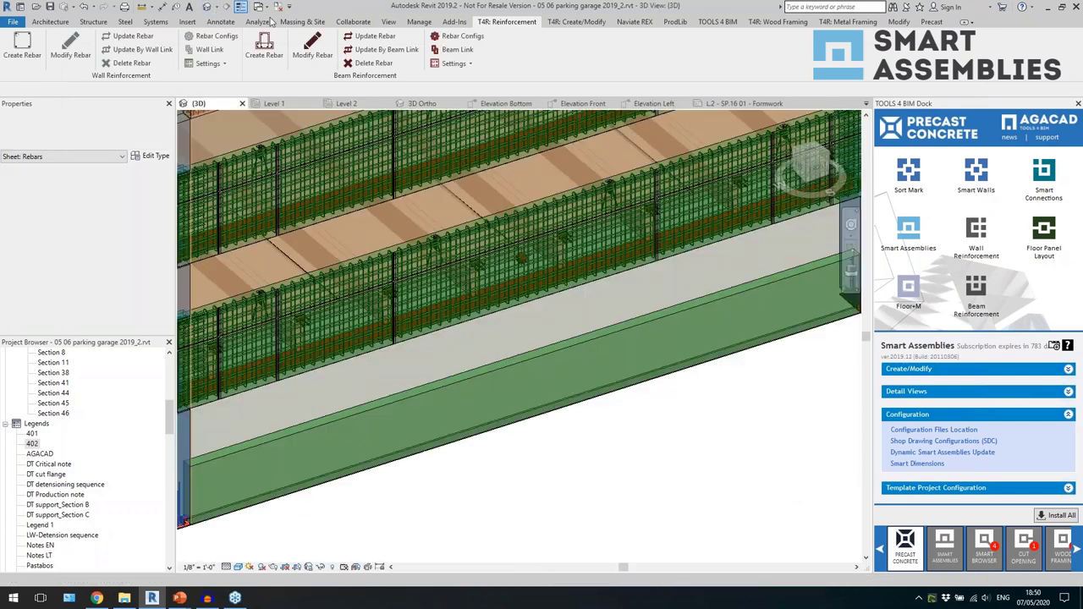
pyautogui.click(277, 7)
# Create the wall reinforcement for the 9" Spandrel wall on Level 2 beside the building's corner column.
pyautogui.scroll(-3, 646, 353)
pyautogui.scroll(-3, 531, 456)
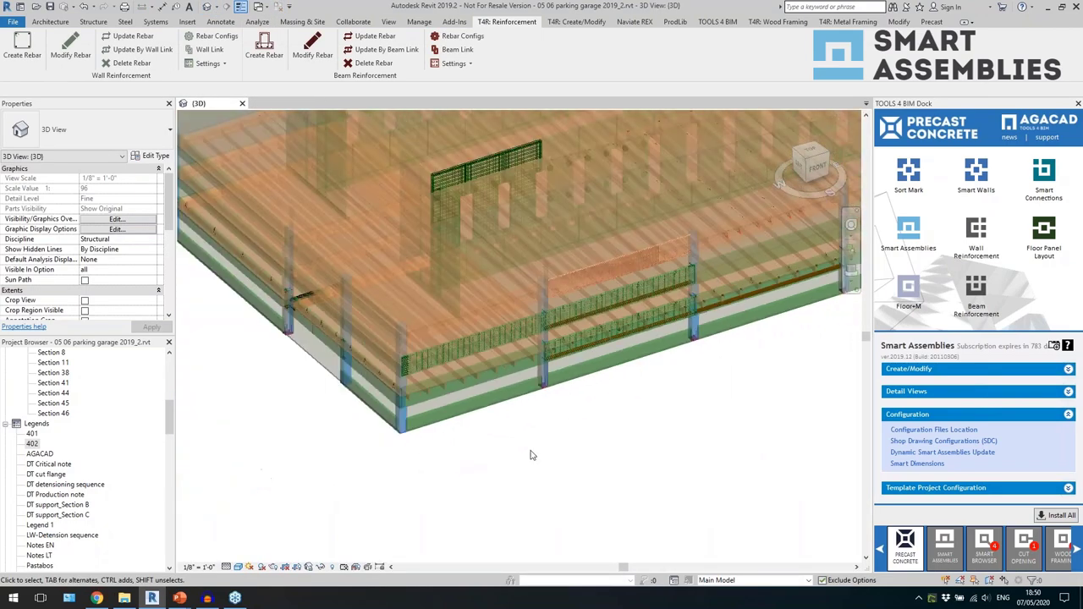
pyautogui.keyDown('shift'); pyautogui.moveTo(573, 455); pyautogui.dragTo(591, 454, button='middle'); pyautogui.keyUp('shift')
pyautogui.scroll(4, 466, 382)
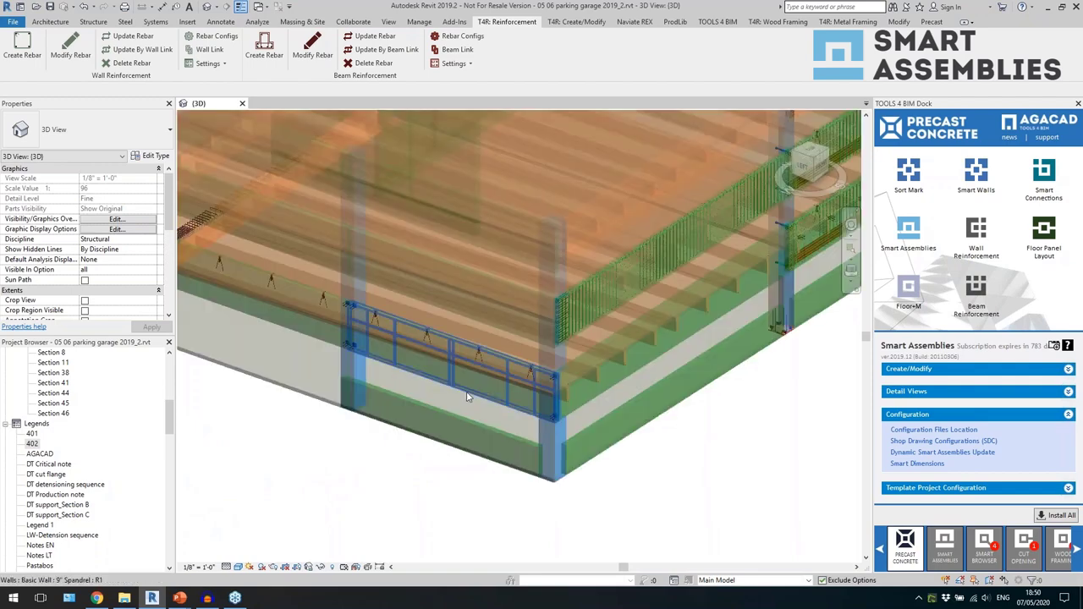
pyautogui.click(474, 395)
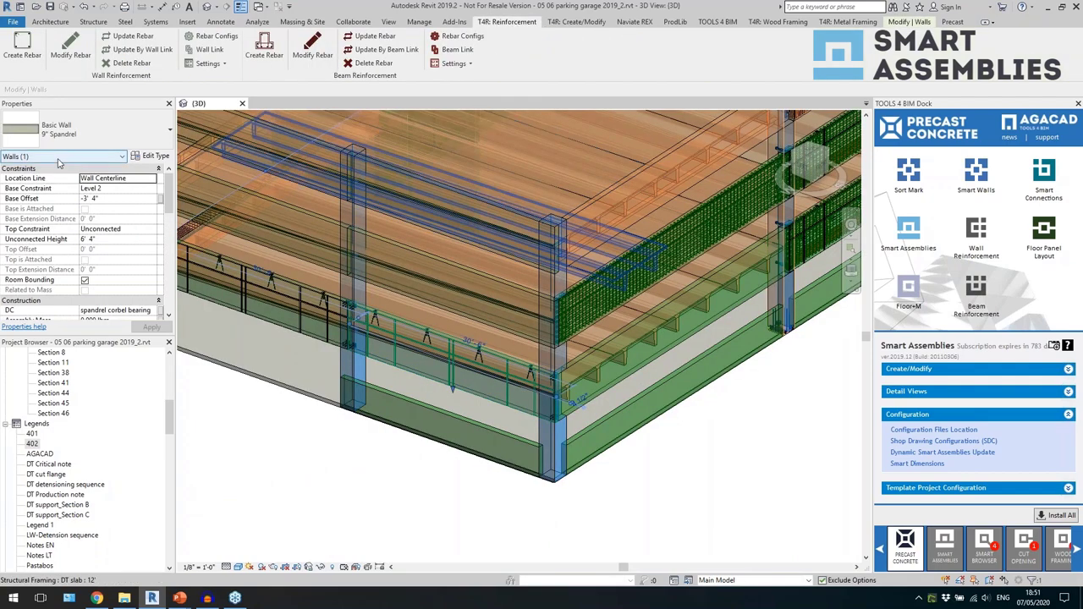
pyautogui.click(28, 59)
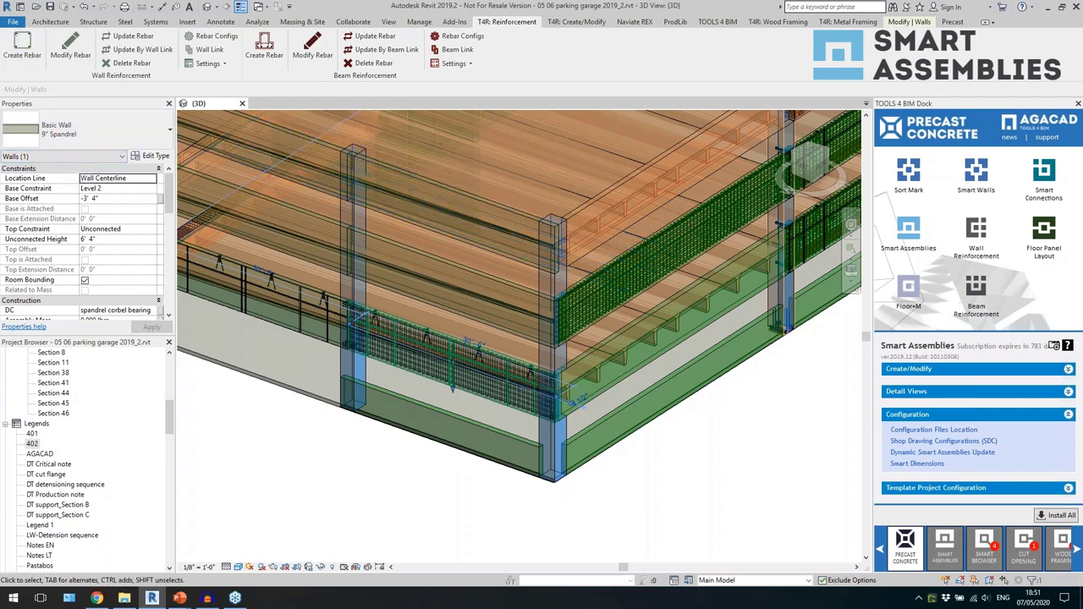
pyautogui.scroll(4, 484, 406)
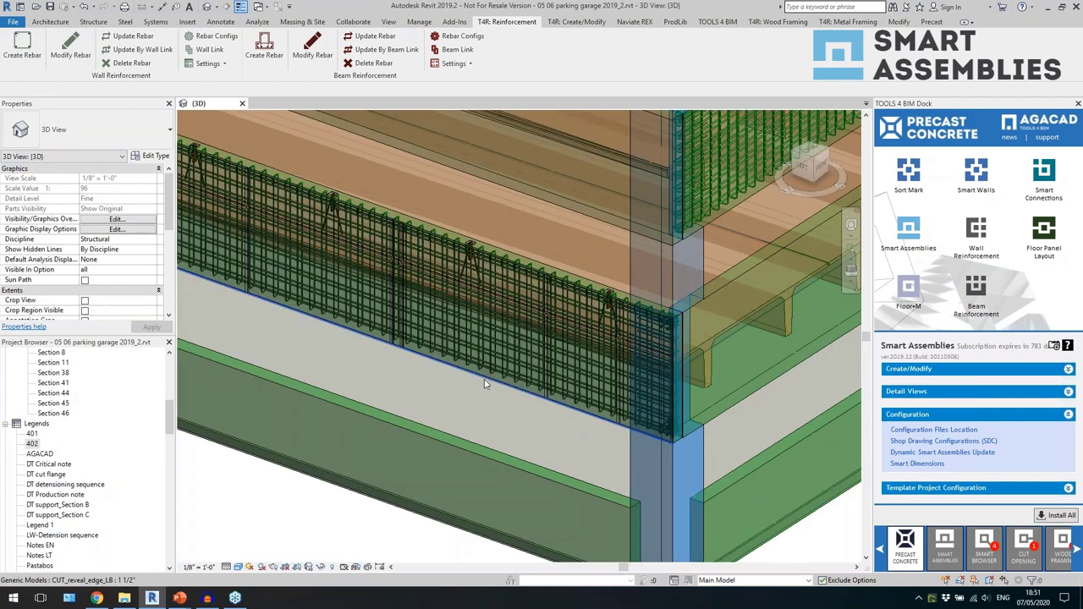
pyautogui.press('Tab')
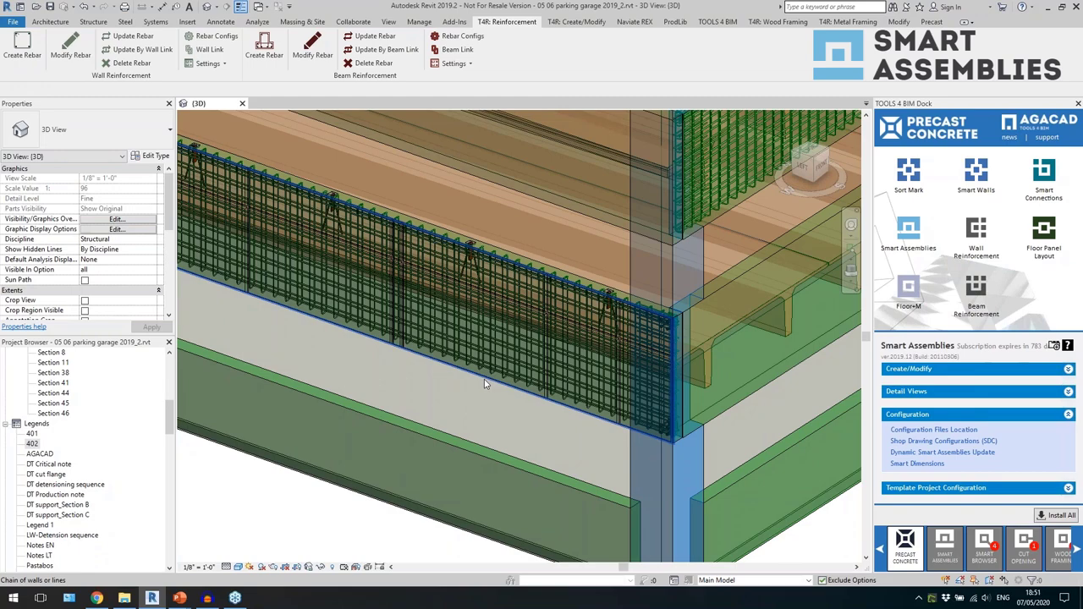
pyautogui.click(538, 259)
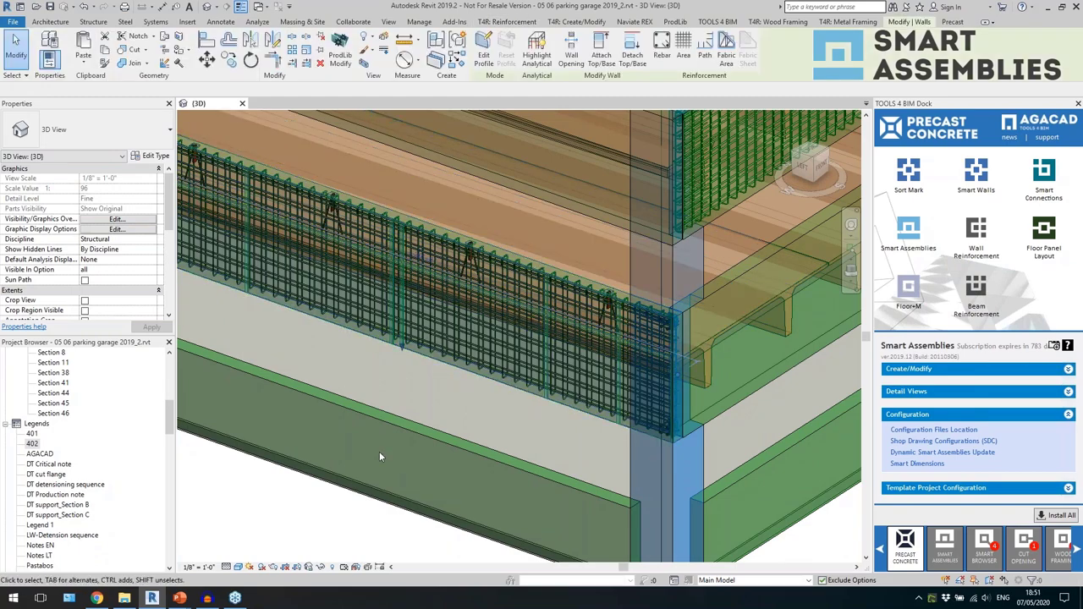
pyautogui.keyDown('shift'); pyautogui.moveTo(325, 465); pyautogui.dragTo(458, 537, button='middle'); pyautogui.keyUp('shift')
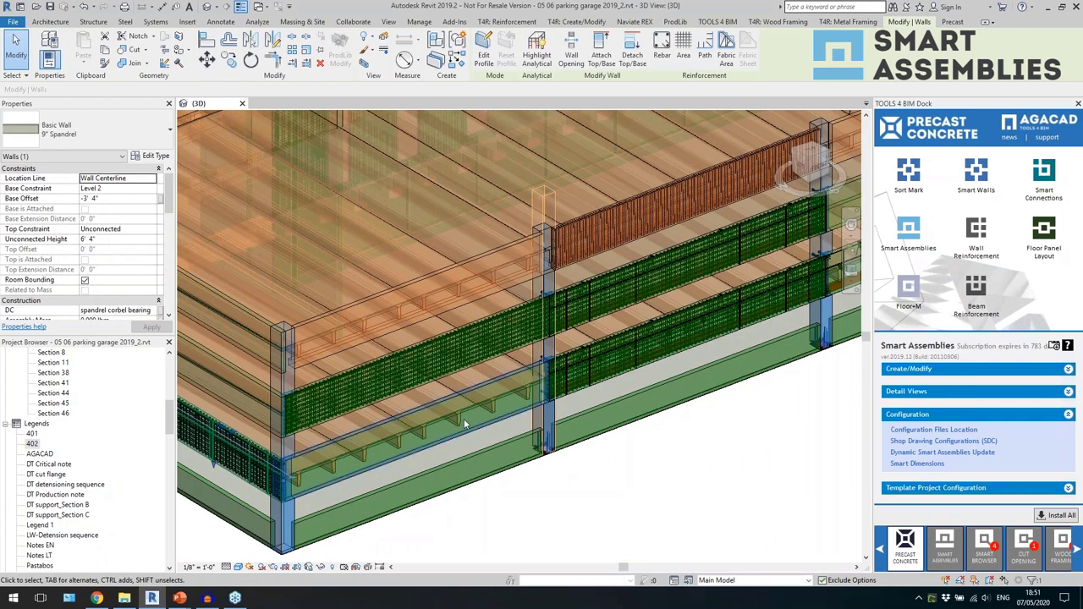
pyautogui.scroll(3, 288, 442)
pyautogui.scroll(2, 286, 443)
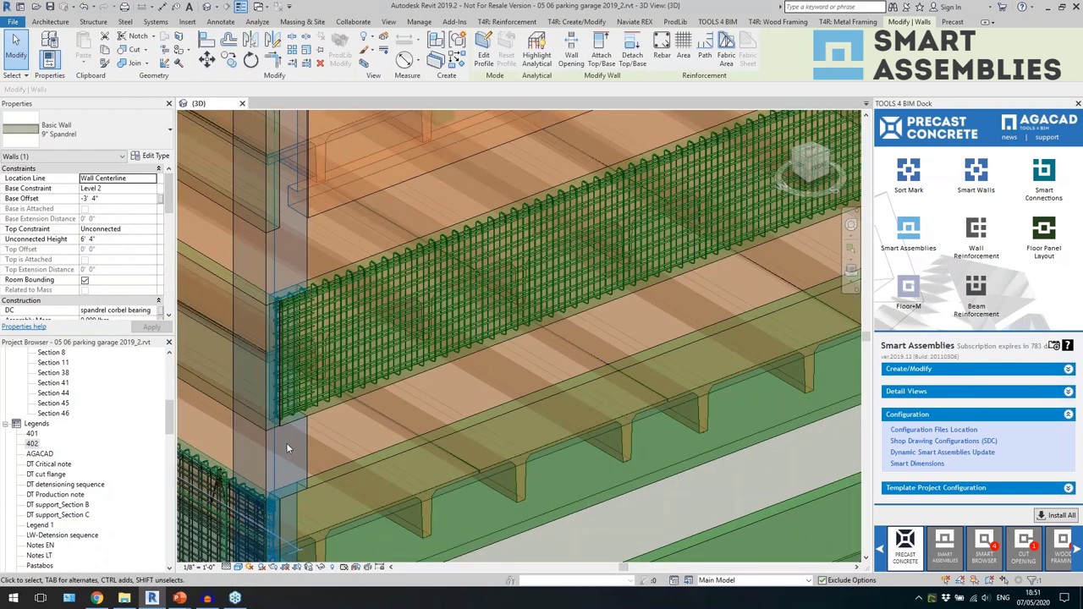
pyautogui.scroll(-5, 286, 442)
pyautogui.scroll(4, 612, 326)
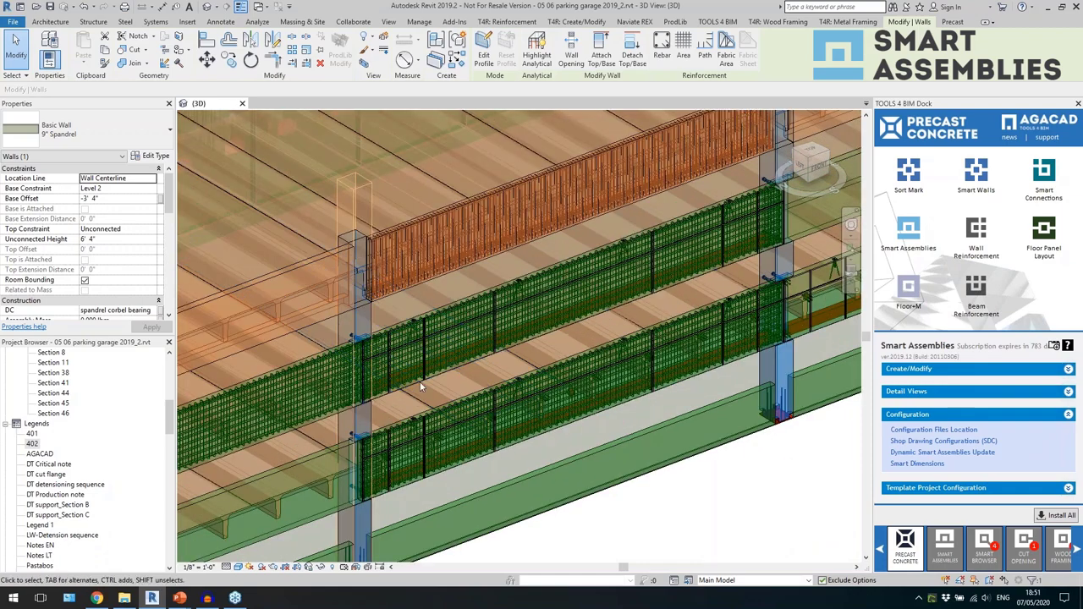
pyautogui.scroll(5, 477, 307)
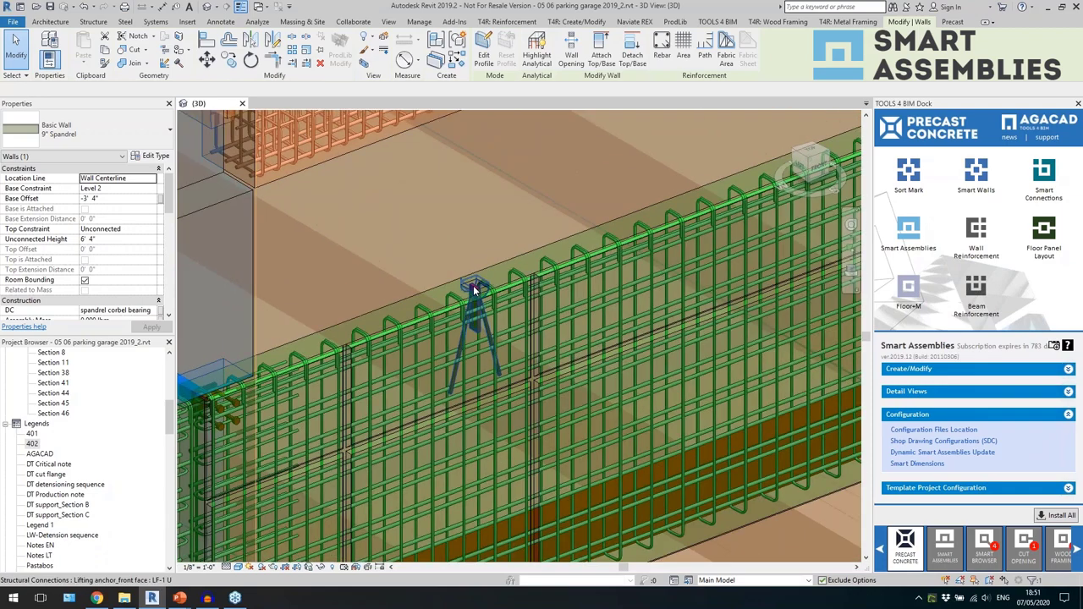
pyautogui.click(474, 290)
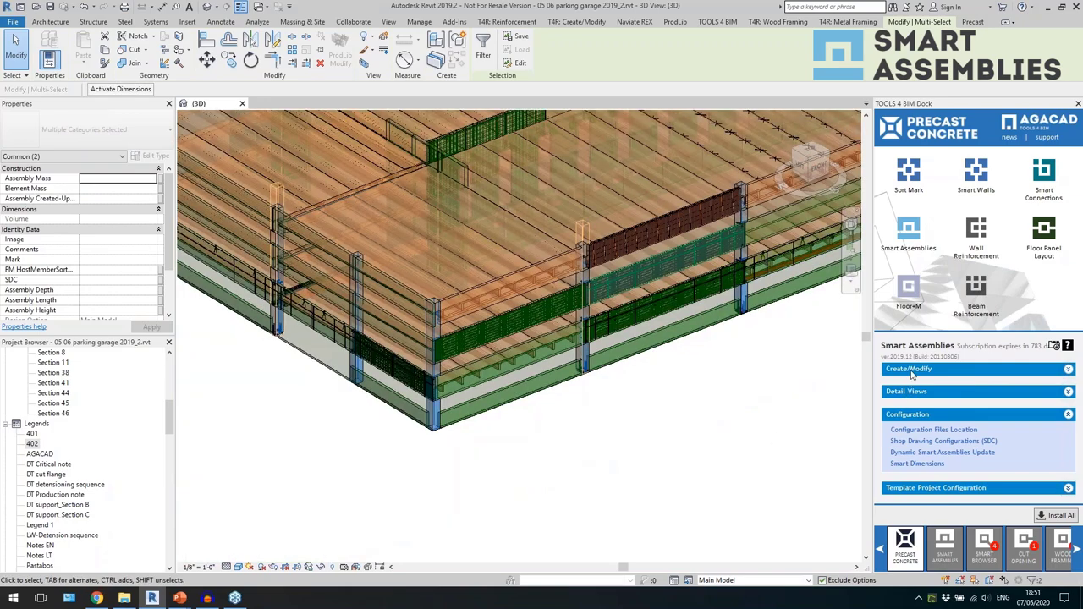
pyautogui.click(912, 370)
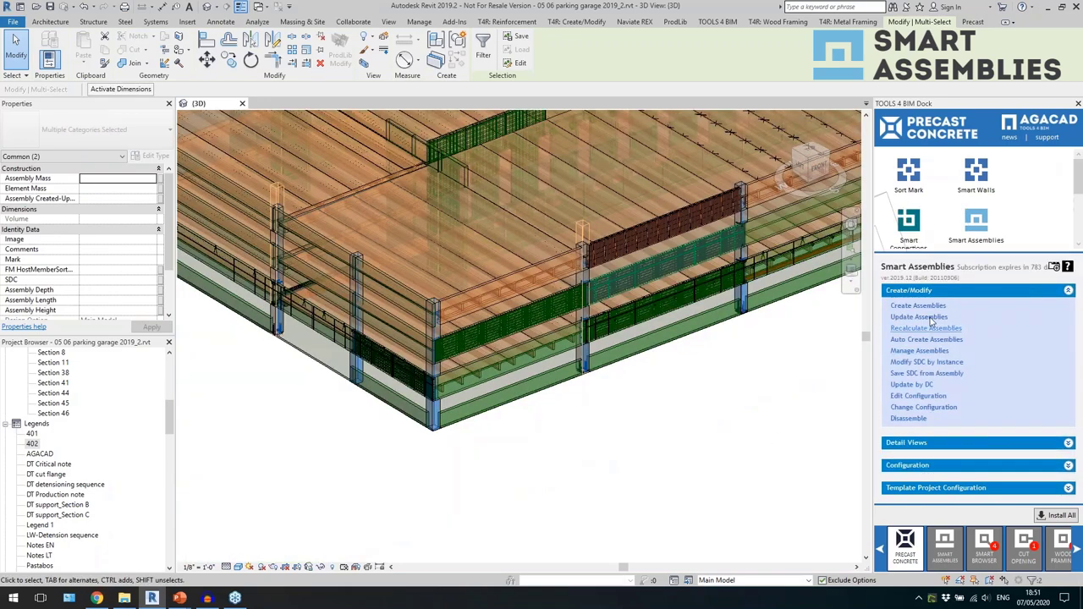
pyautogui.click(930, 307)
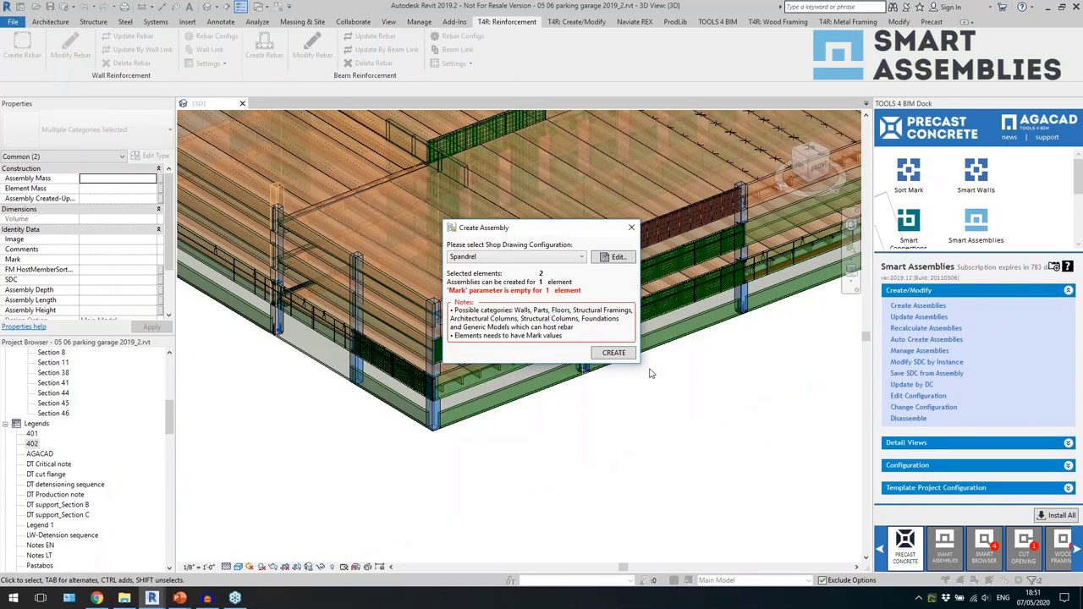
pyautogui.click(632, 229)
# Select the newly reinforced corner spandrel and the upper reinforced spandrel in the next bay, and filter the selection to Walls only.
pyautogui.scroll(4, 435, 350)
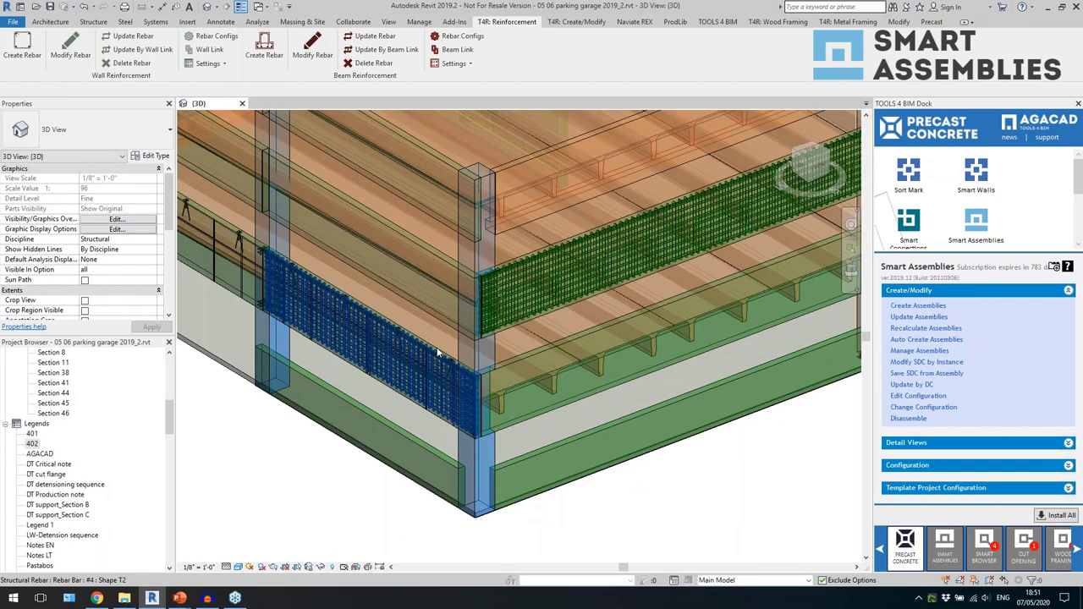
pyautogui.click(439, 354)
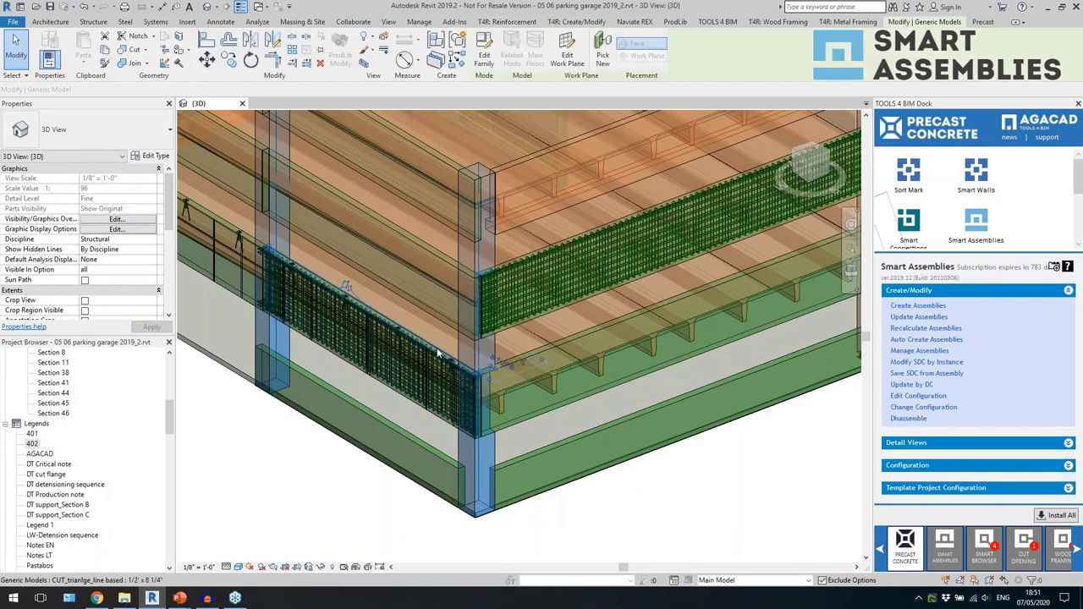
pyautogui.click(396, 408)
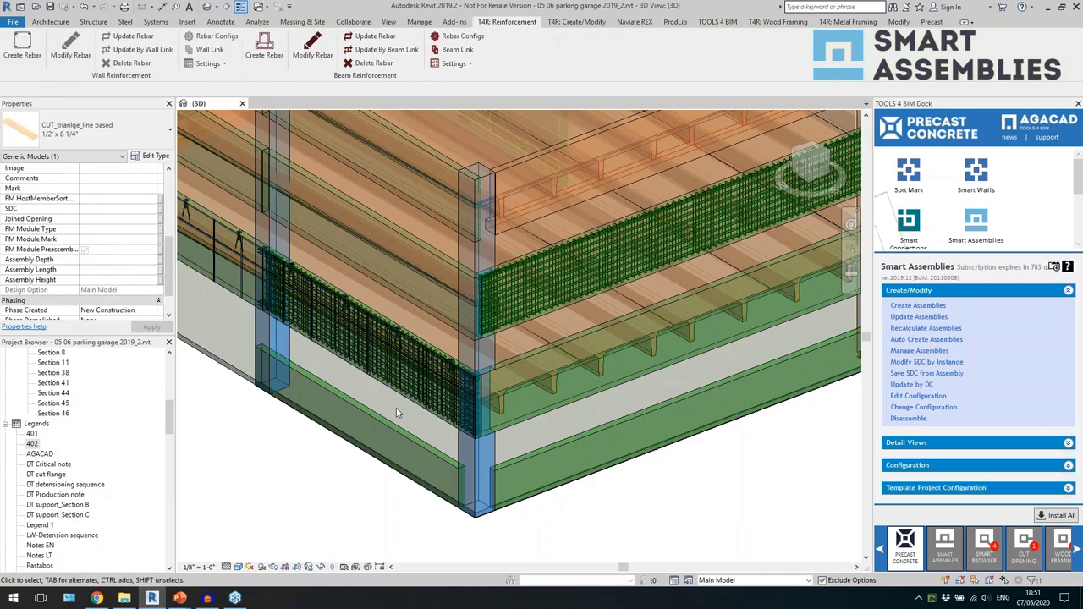
pyautogui.click(392, 385)
pyautogui.scroll(-2, 273, 395)
pyautogui.scroll(2, 609, 285)
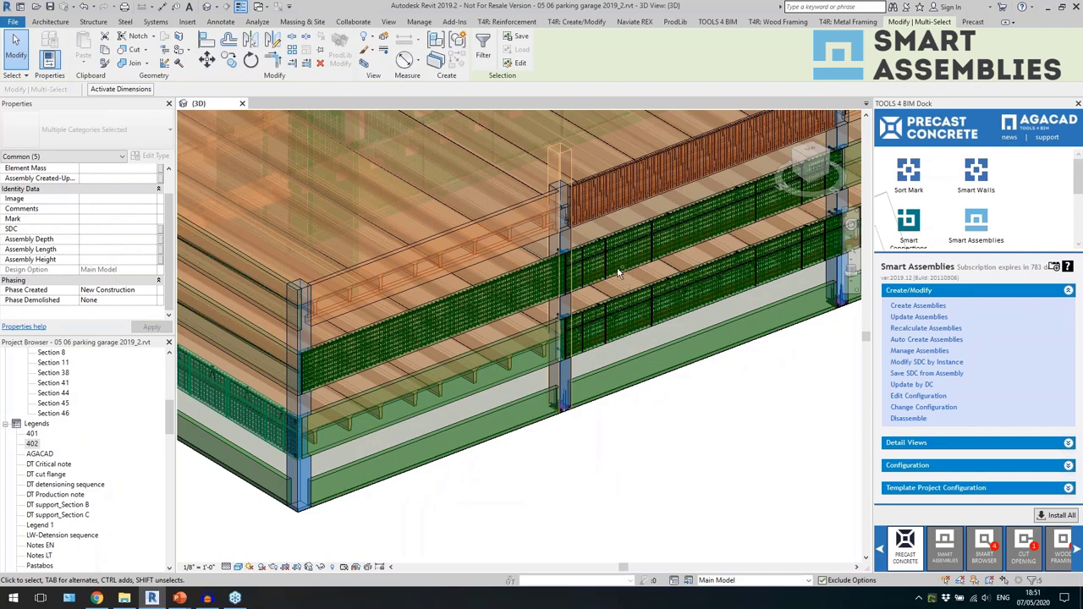
pyautogui.keyDown('ctrl'); pyautogui.click(626, 295); pyautogui.keyUp('ctrl')
pyautogui.click(482, 47)
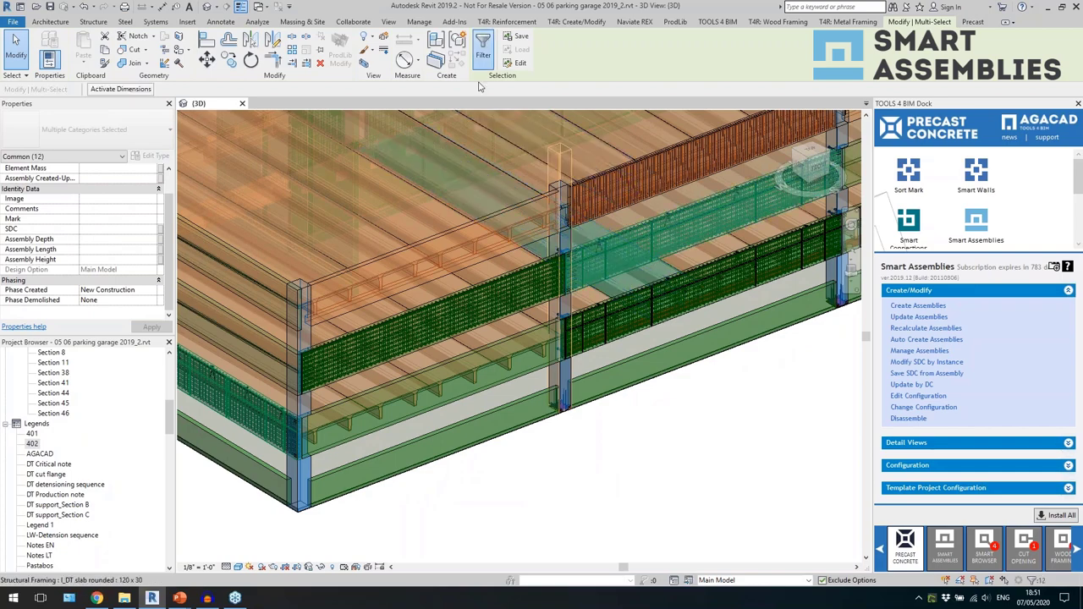
pyautogui.click(411, 398)
pyautogui.click(238, 417)
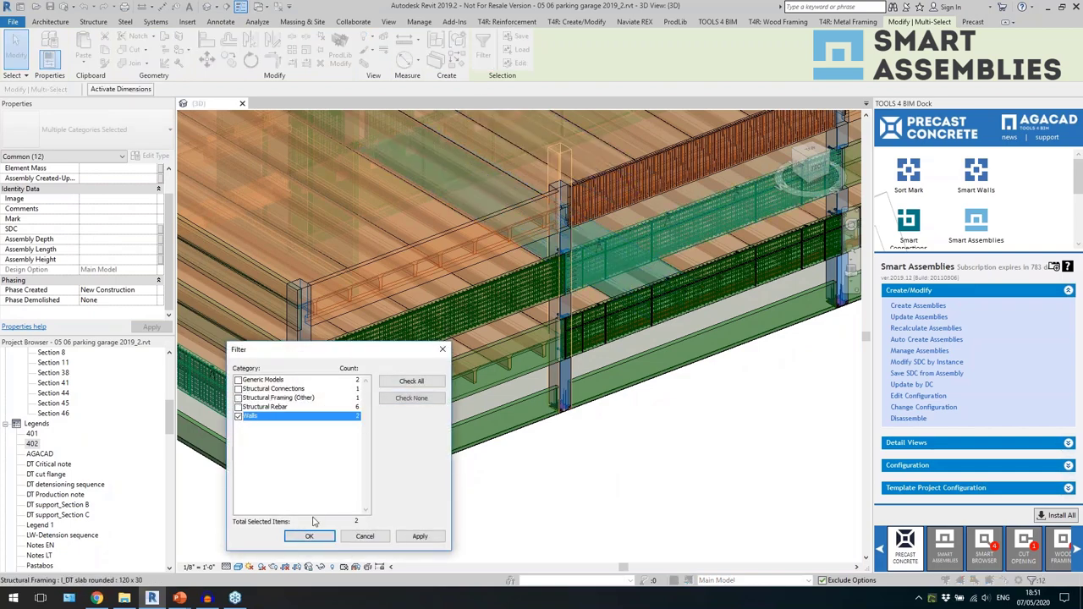
pyautogui.click(310, 537)
# Restore the previous selection of the two spandrel walls and temporarily isolate them in the 3D view.
pyautogui.click(644, 440)
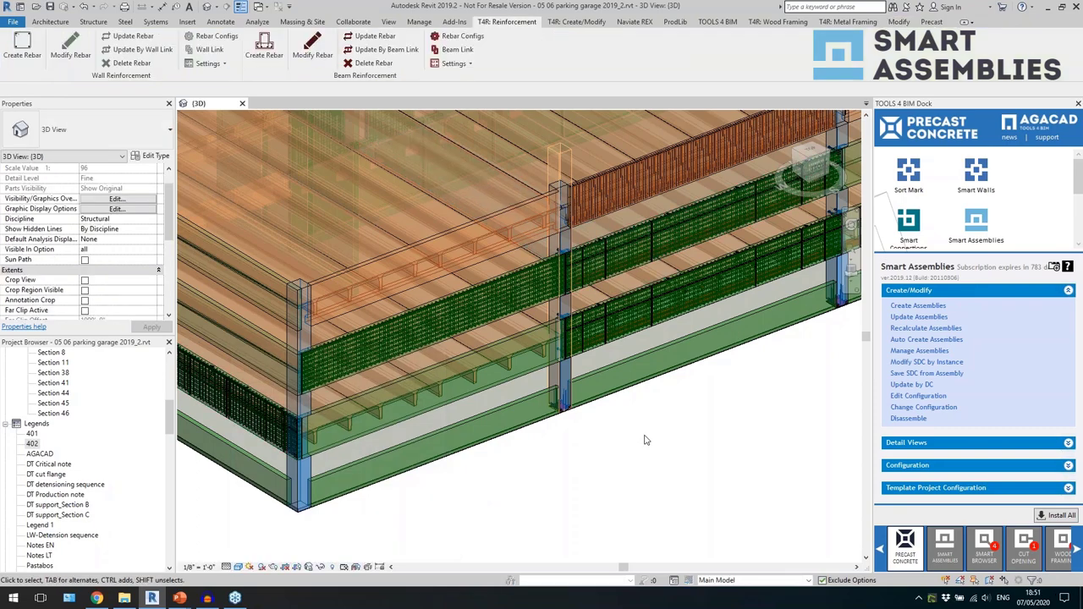
pyautogui.rightClick(644, 440)
pyautogui.click(673, 286)
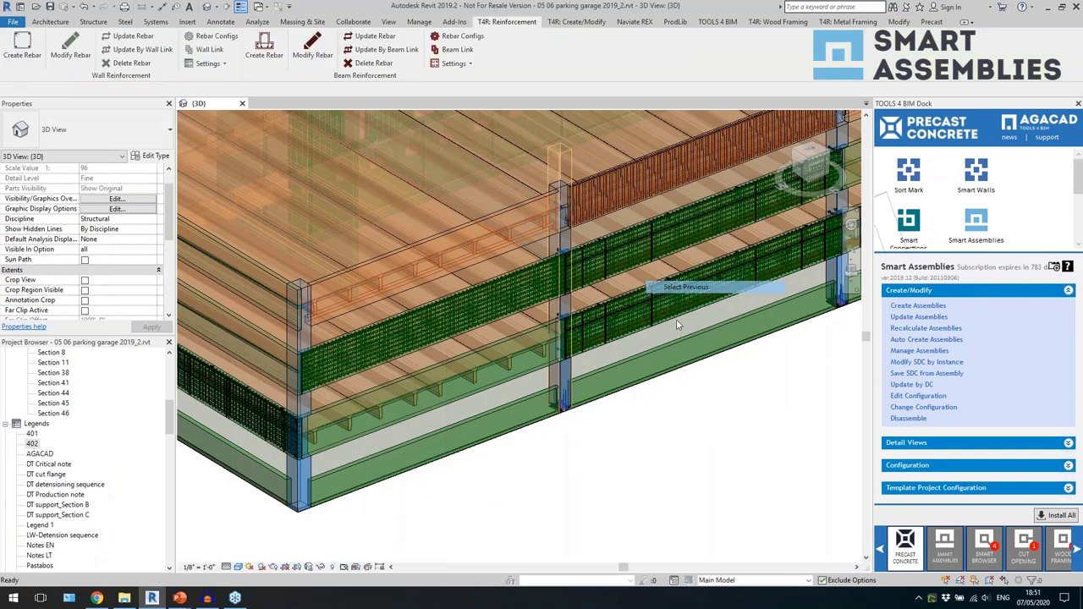
pyautogui.press('h')
pyautogui.press('i')
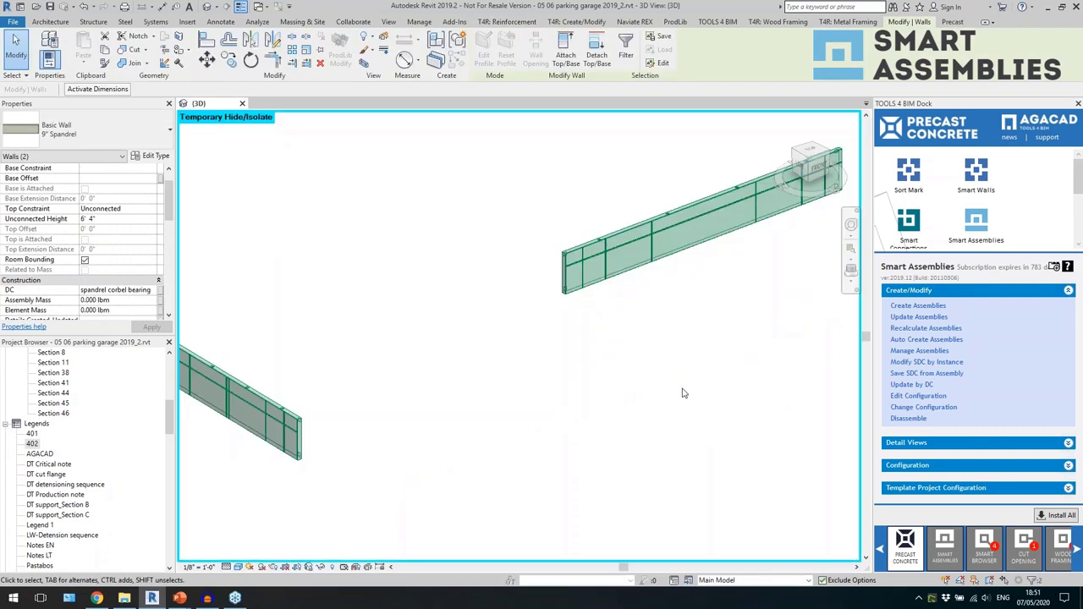
# Check the Mark of each isolated spandrel wall and create assemblies for both with the Spandrel shop drawing configuration.
pyautogui.click(616, 286)
pyautogui.scroll(-5, 109, 256)
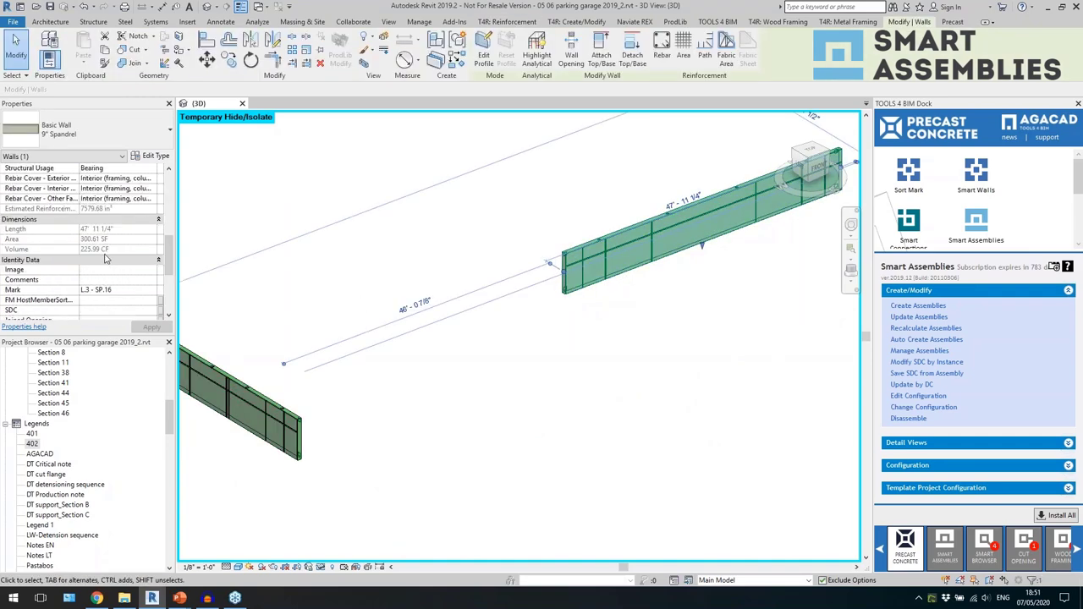
pyautogui.click(230, 380)
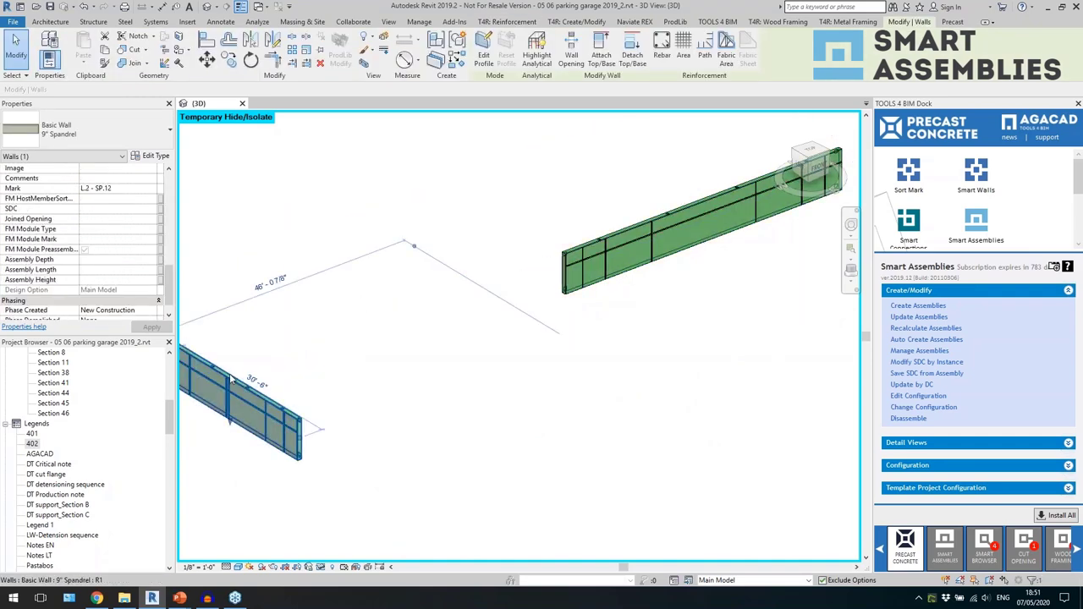
pyautogui.keyDown('ctrl'); pyautogui.click(618, 281); pyautogui.keyUp('ctrl')
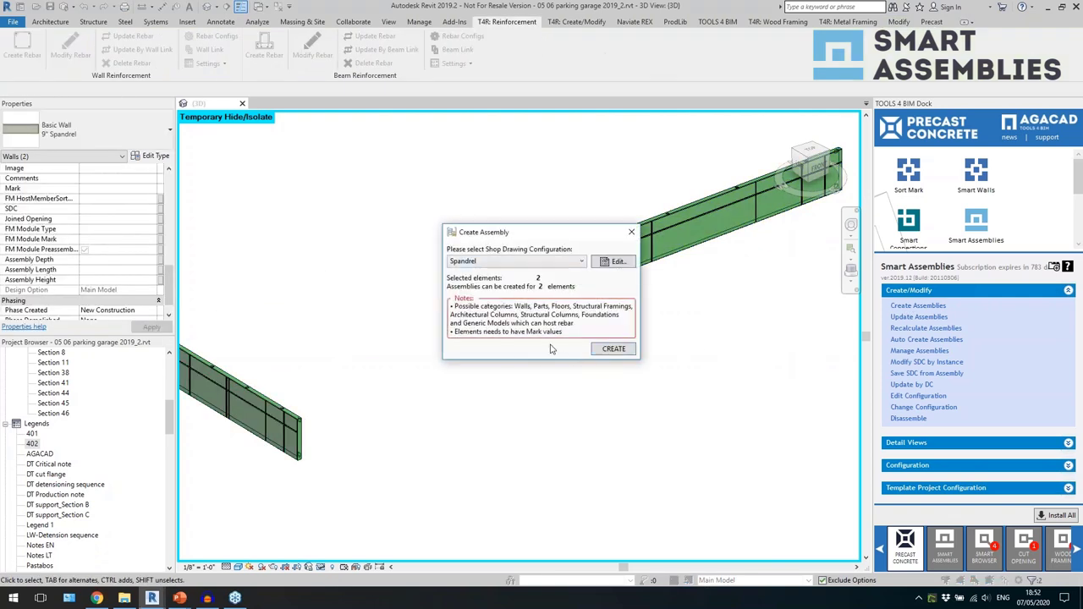
pyautogui.click(611, 350)
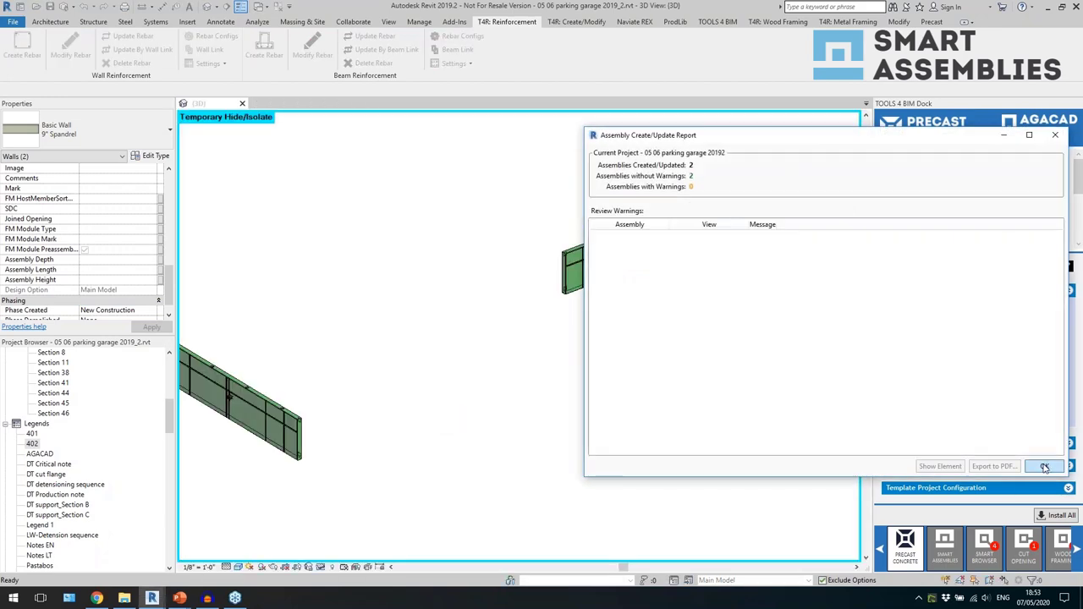
# Close the assembly creation report and reset the temporary isolation in the 3D view.
pyautogui.click(1045, 467)
pyautogui.click(322, 567)
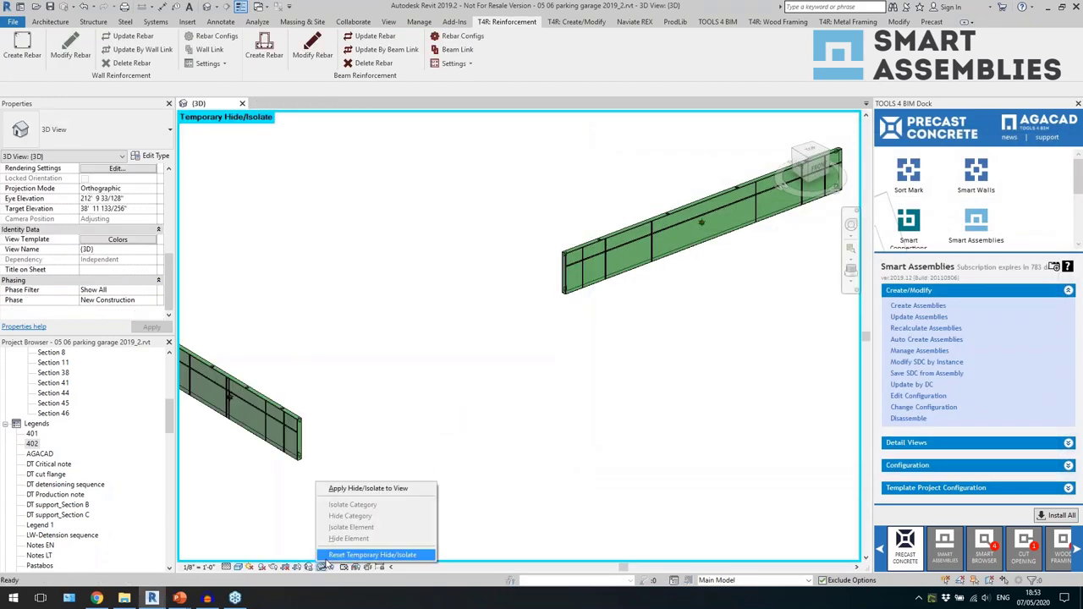
pyautogui.click(360, 554)
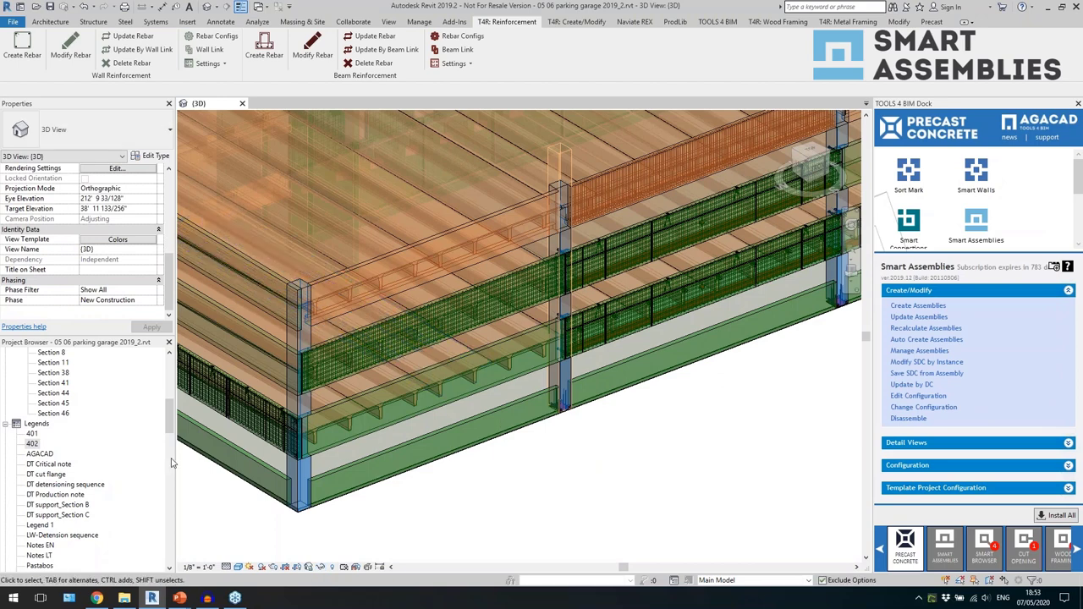
# Open the L.2 - SP.12 assembly's 01 - Formwork and 02 - Rebars sheets and examine their views, dimensions and schedules.
pyautogui.moveTo(170, 419); pyautogui.dragTo(171, 563)
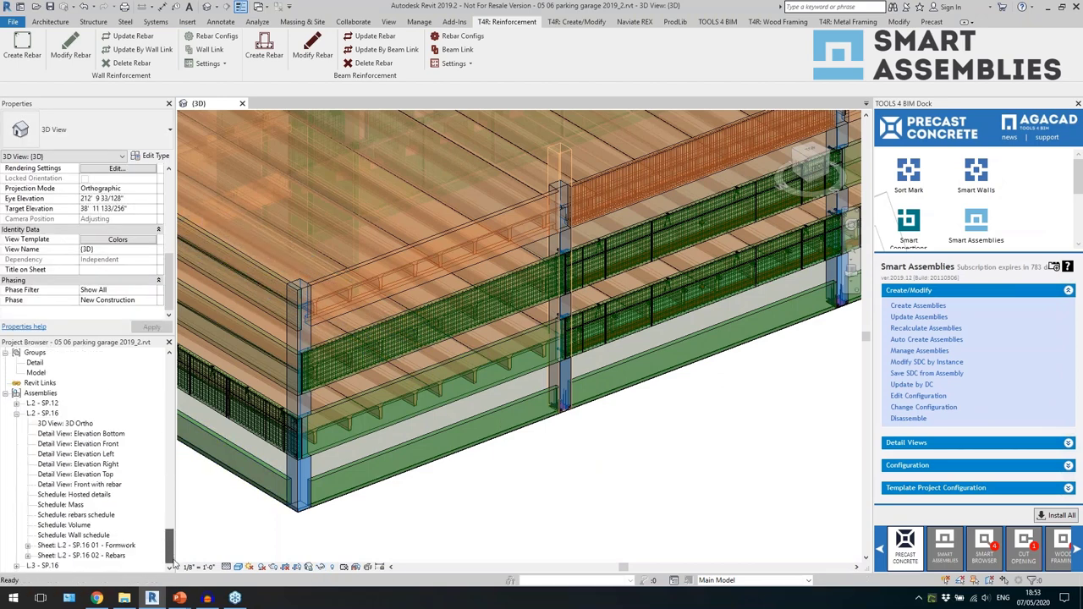
pyautogui.doubleClick(41, 404)
pyautogui.doubleClick(88, 535)
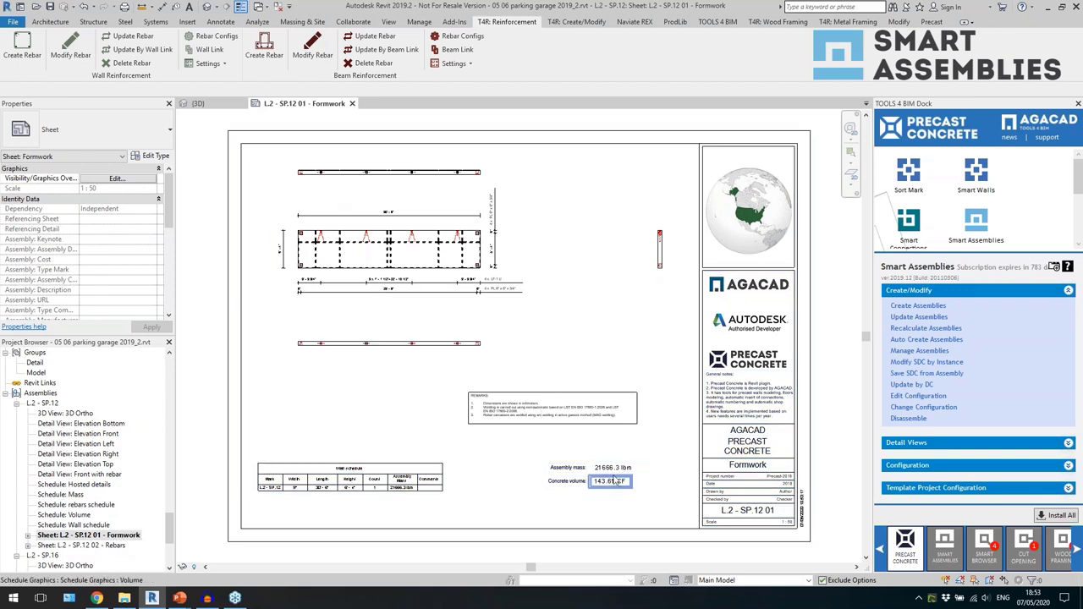
pyautogui.click(88, 547)
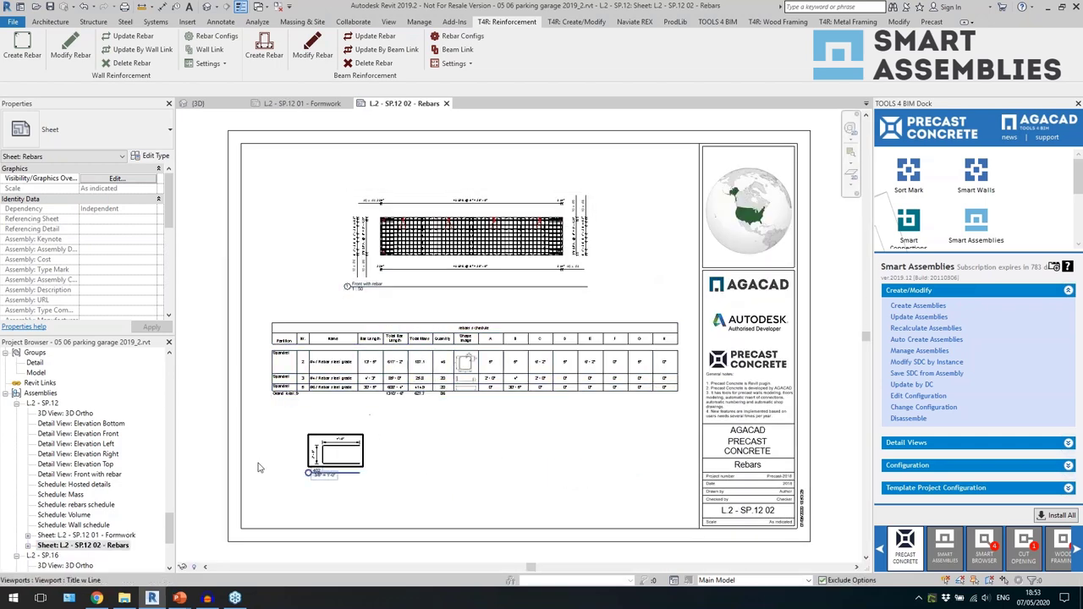
pyautogui.scroll(2, 411, 229)
pyautogui.scroll(3, 411, 233)
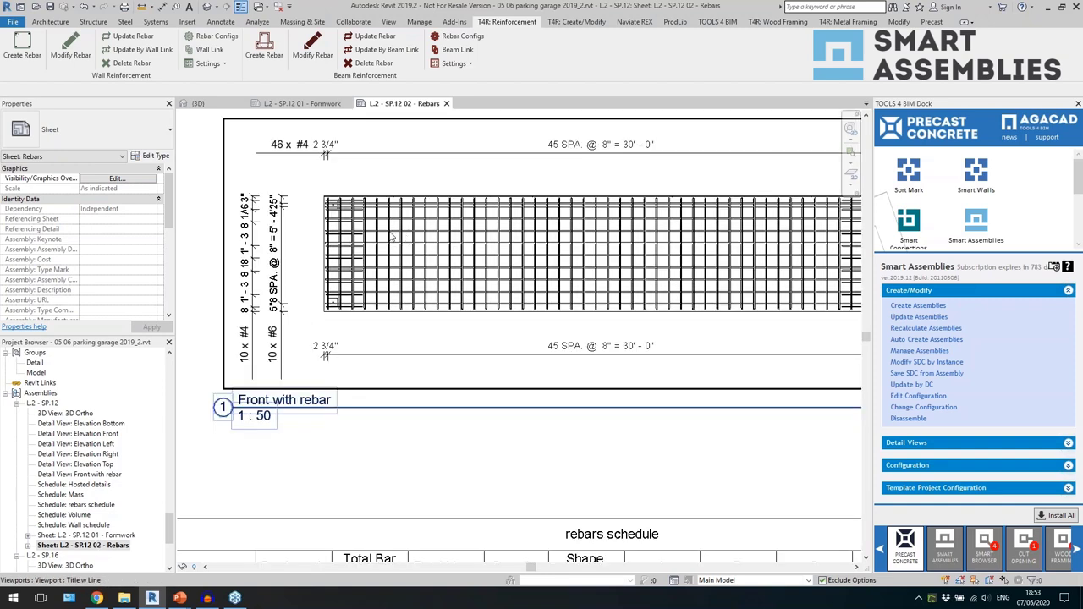
pyautogui.scroll(-4, 391, 232)
pyautogui.scroll(-2, 96, 504)
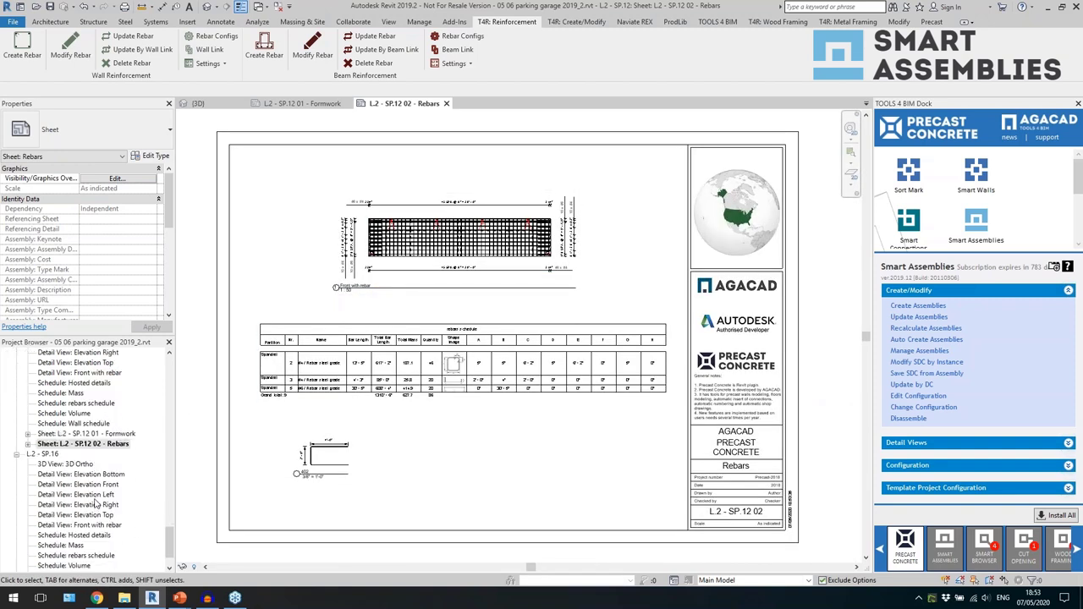
# Examine the L.3 - SP.16 assembly's 01 - Formwork and 02 - Rebars sheets, and return to the 3D view with all other views closed.
pyautogui.scroll(-1, 97, 504)
pyautogui.click(97, 556)
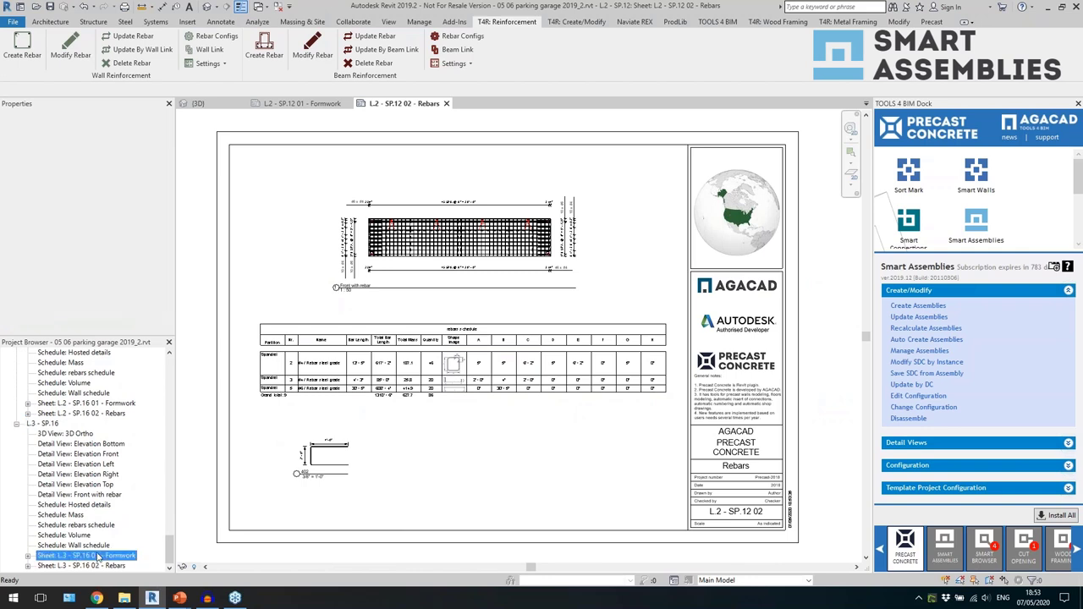
pyautogui.doubleClick(98, 557)
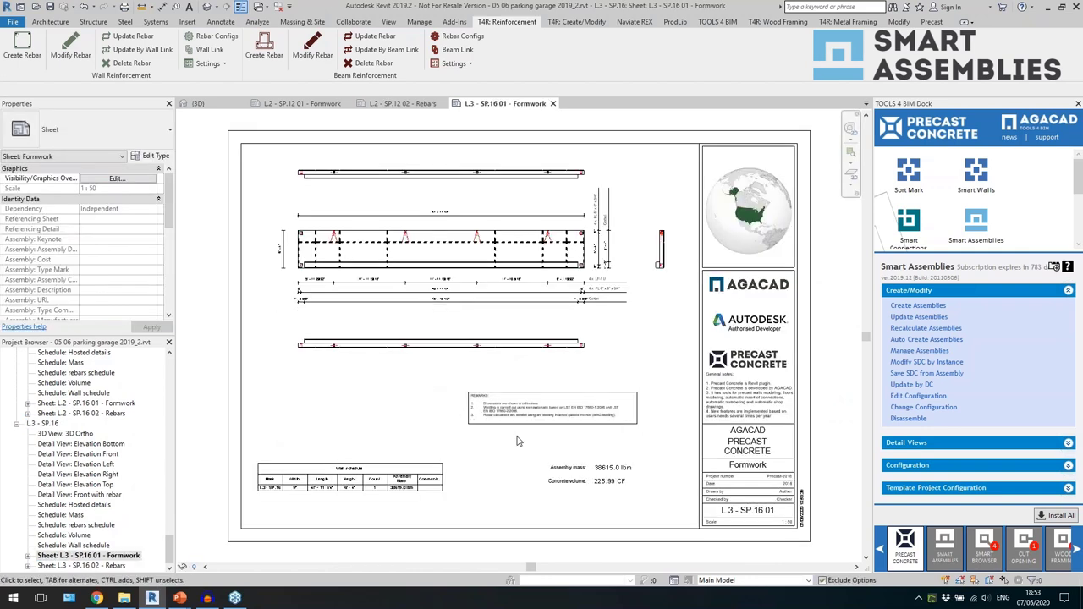
pyautogui.click(120, 565)
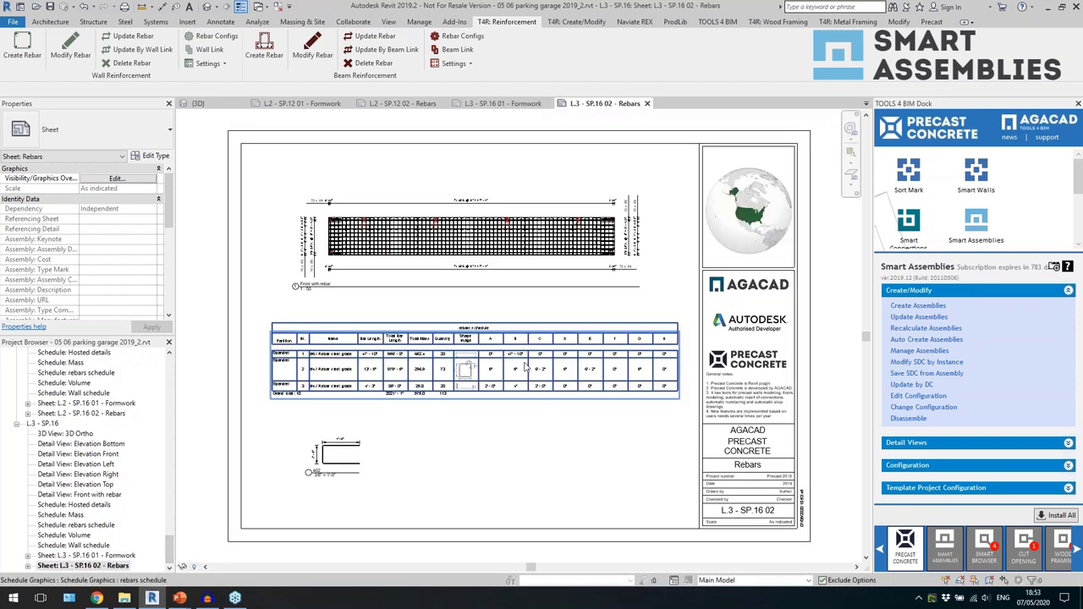
pyautogui.click(208, 8)
pyautogui.click(279, 9)
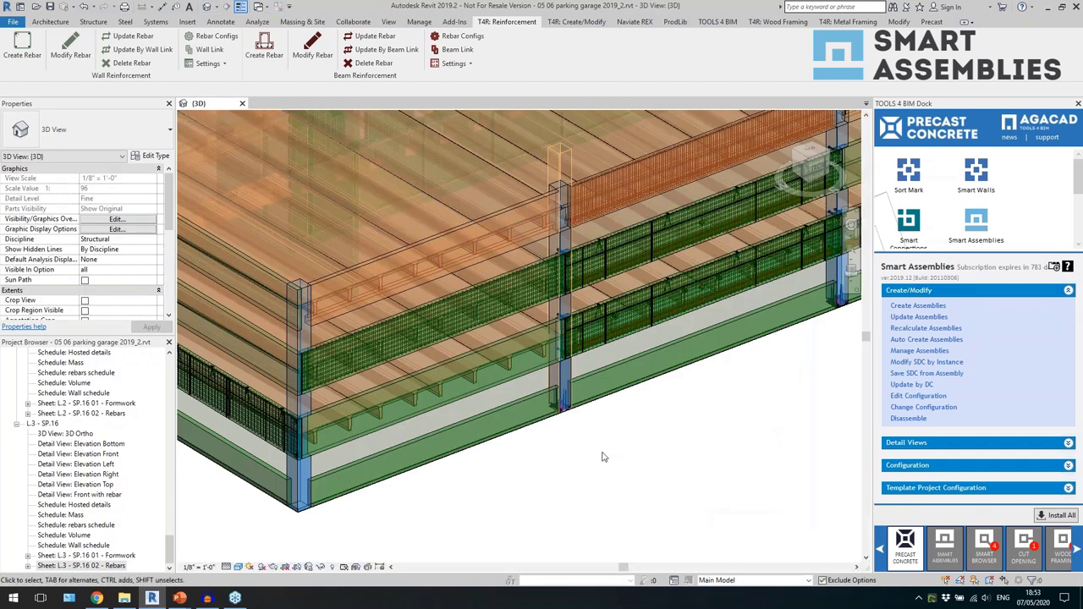
pyautogui.scroll(-3, 565, 499)
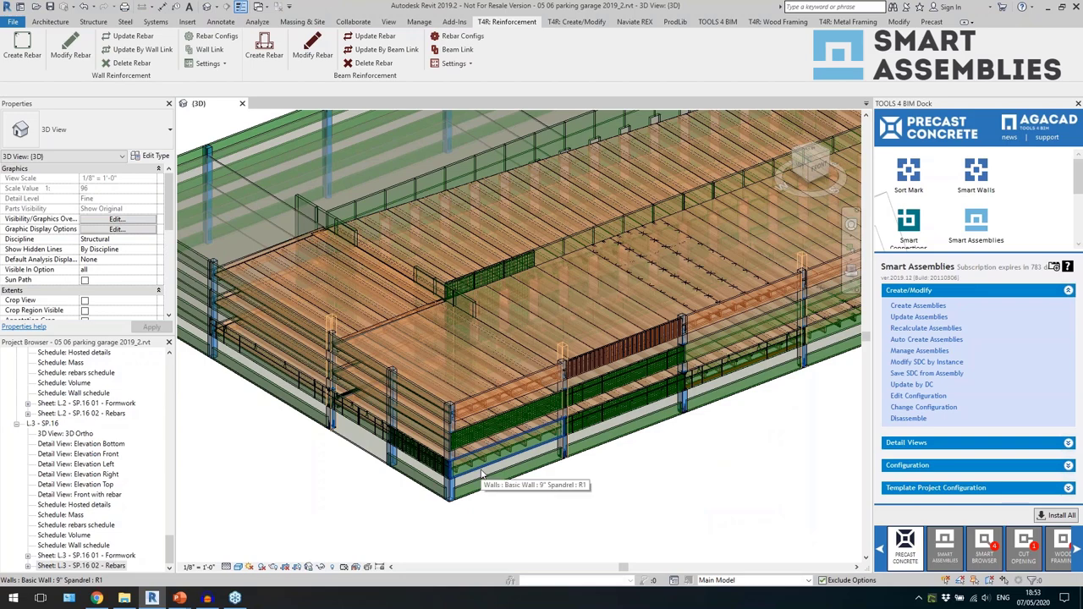
pyautogui.scroll(5, 510, 264)
pyautogui.scroll(3, 510, 264)
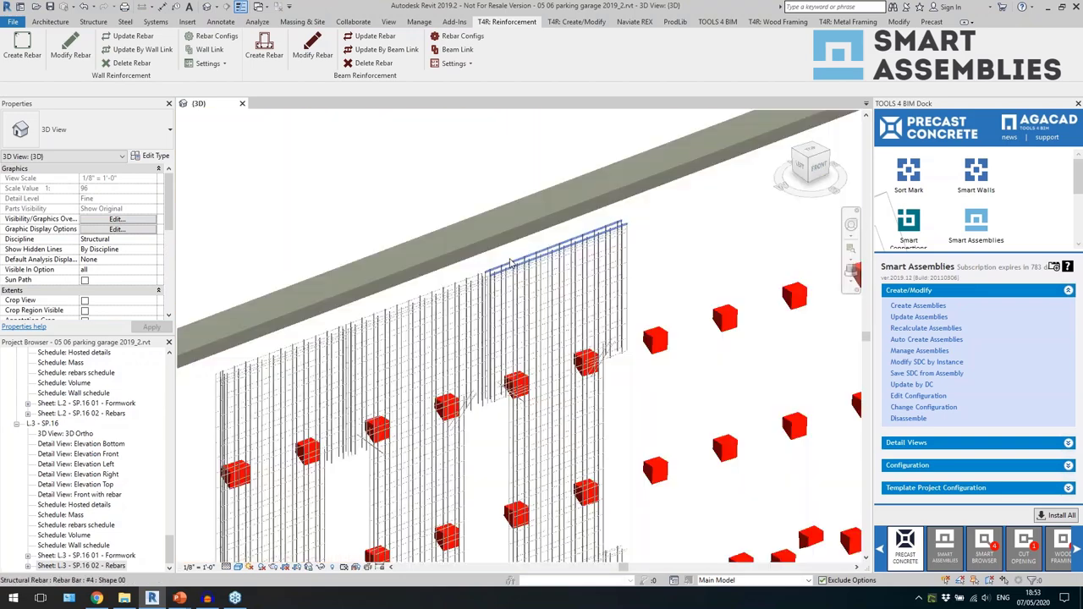
pyautogui.press('Tab')
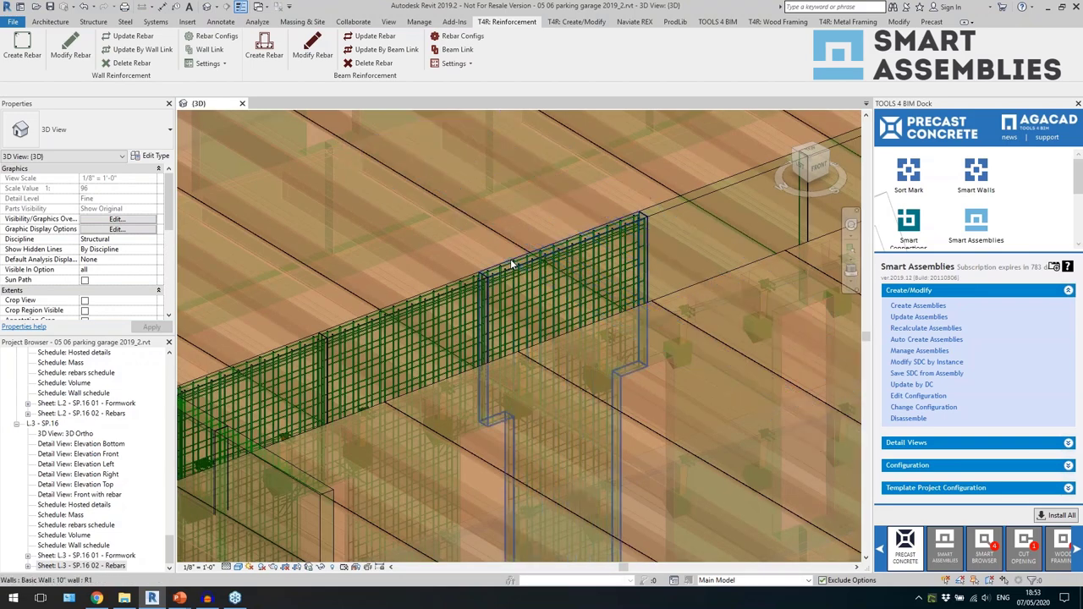
pyautogui.click(510, 264)
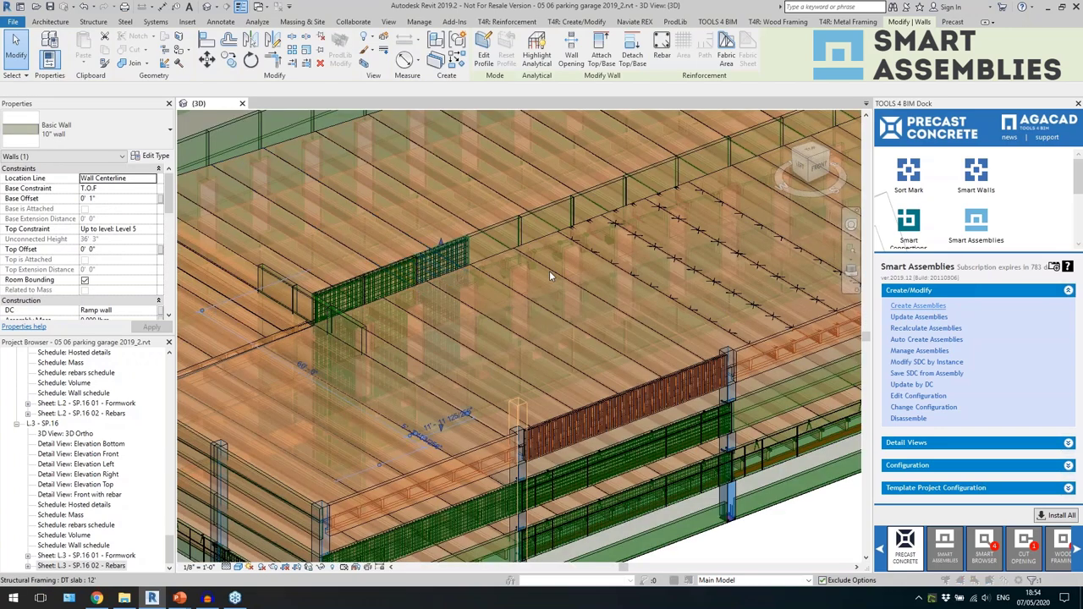
pyautogui.click(630, 229)
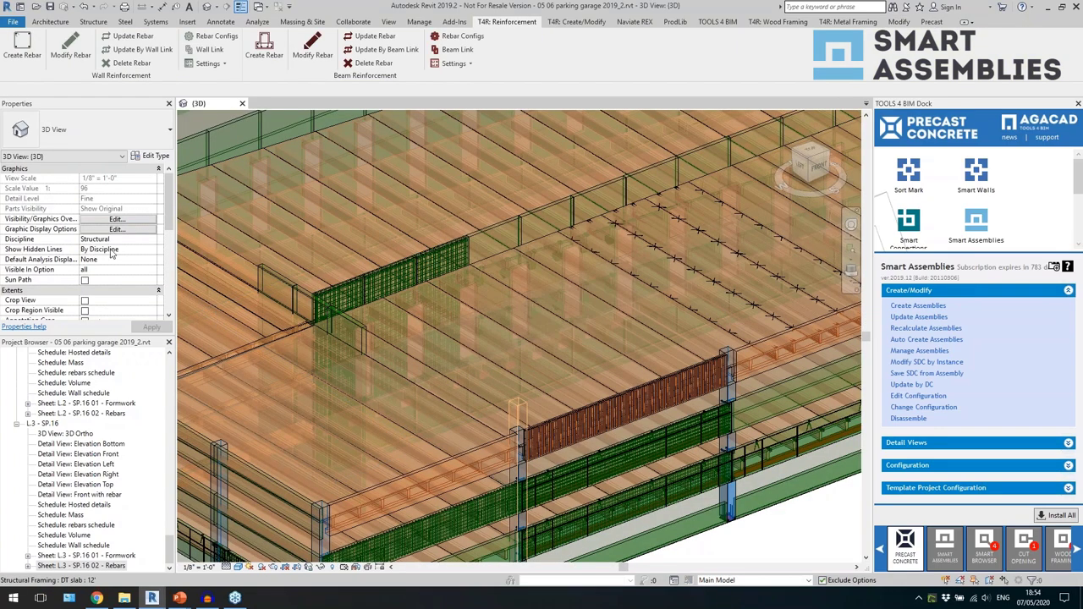
pyautogui.scroll(3, 120, 279)
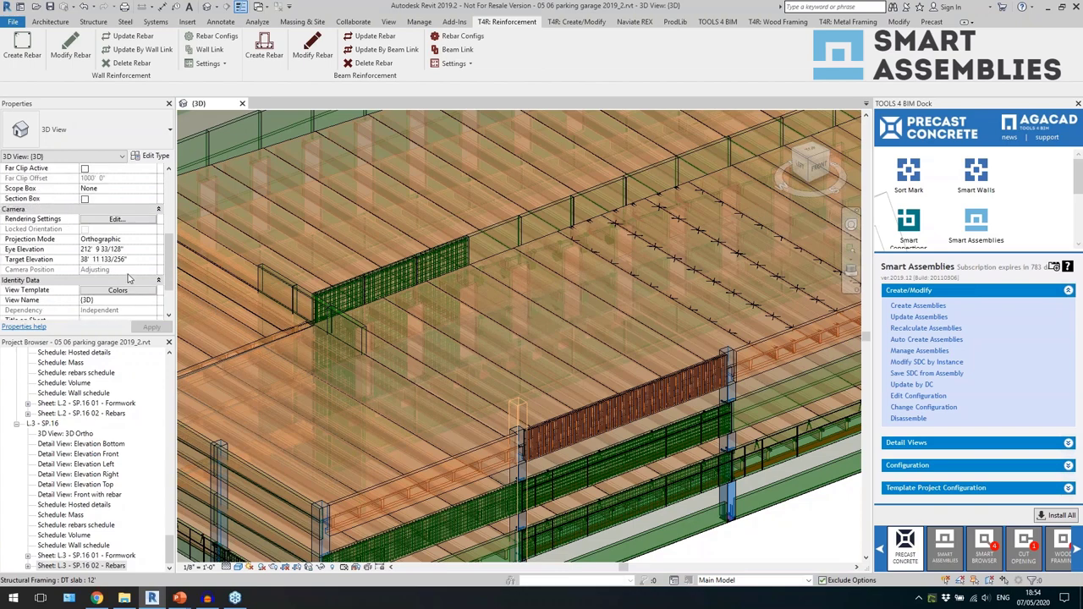
pyautogui.rightClick(785, 552)
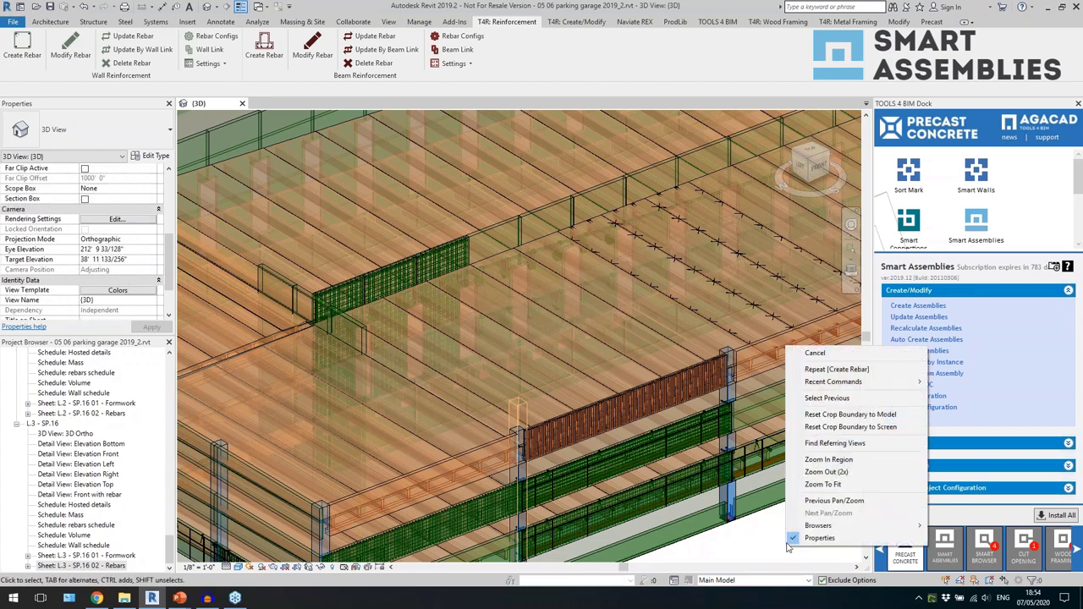
pyautogui.click(834, 400)
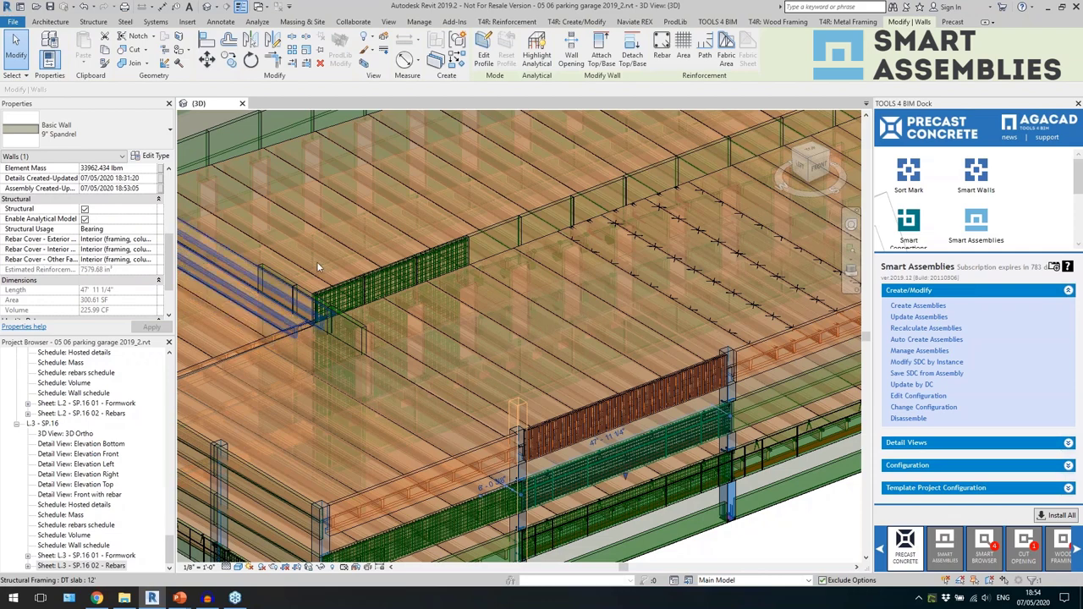
pyautogui.press('Escape')
# Set the Mark of the reinforced 10" ramp wall at the end of the ramp wall row to LW-11.
pyautogui.scroll(4, 433, 238)
pyautogui.scroll(5, 433, 241)
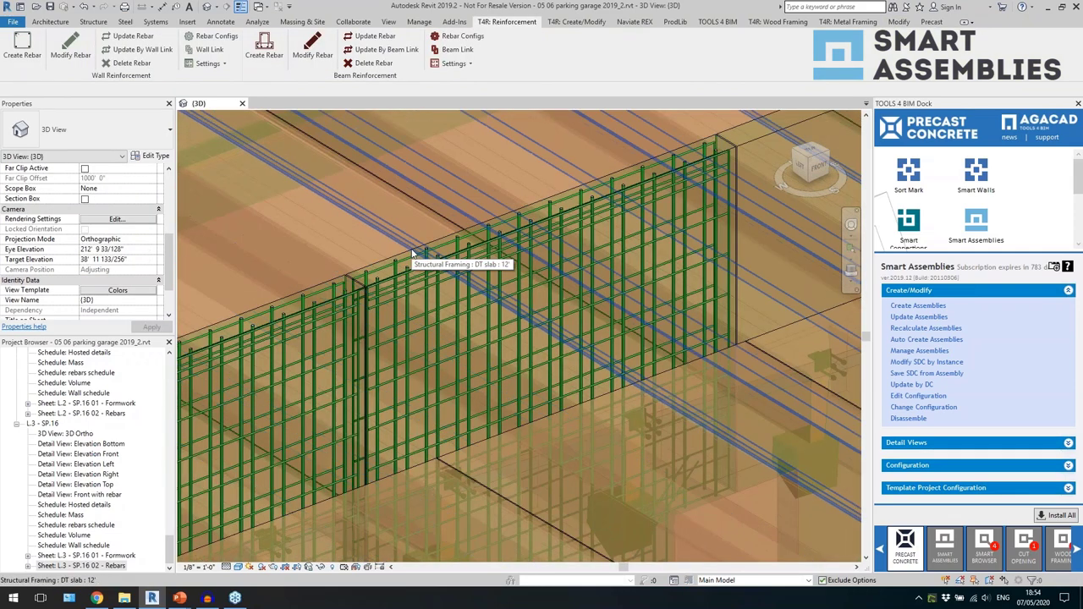
pyautogui.click(412, 255)
pyautogui.scroll(-5, 99, 258)
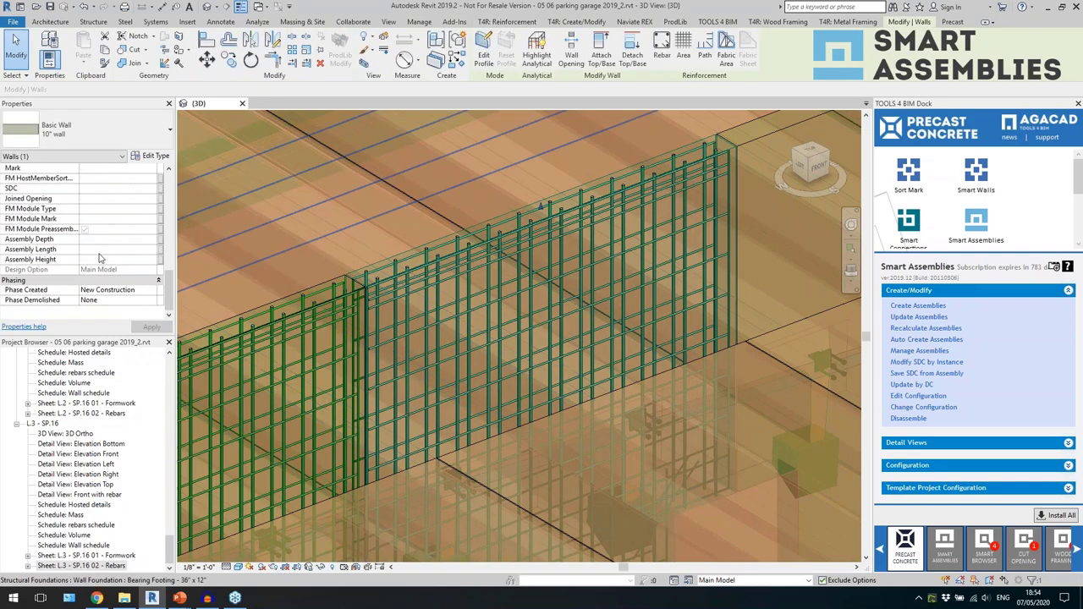
pyautogui.scroll(1, 100, 213)
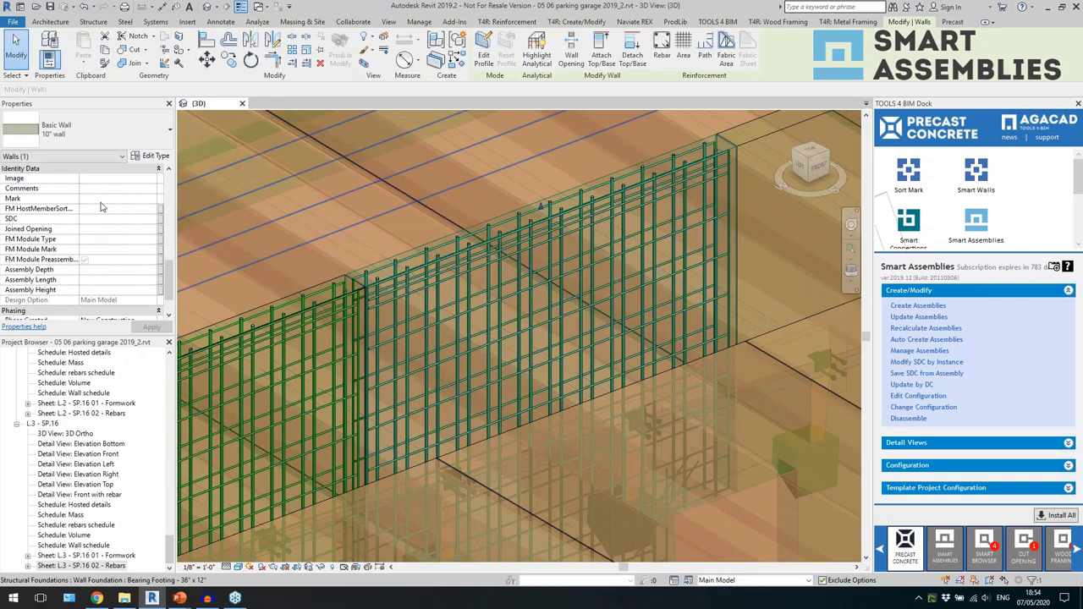
pyautogui.click(101, 198)
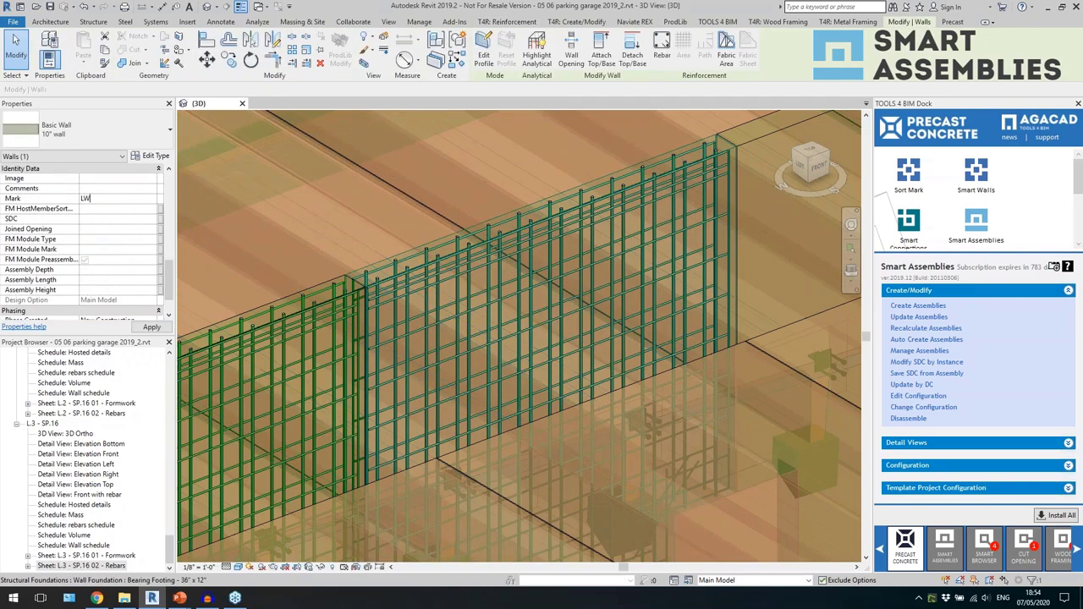
pyautogui.write('LW-11')
pyautogui.click(152, 327)
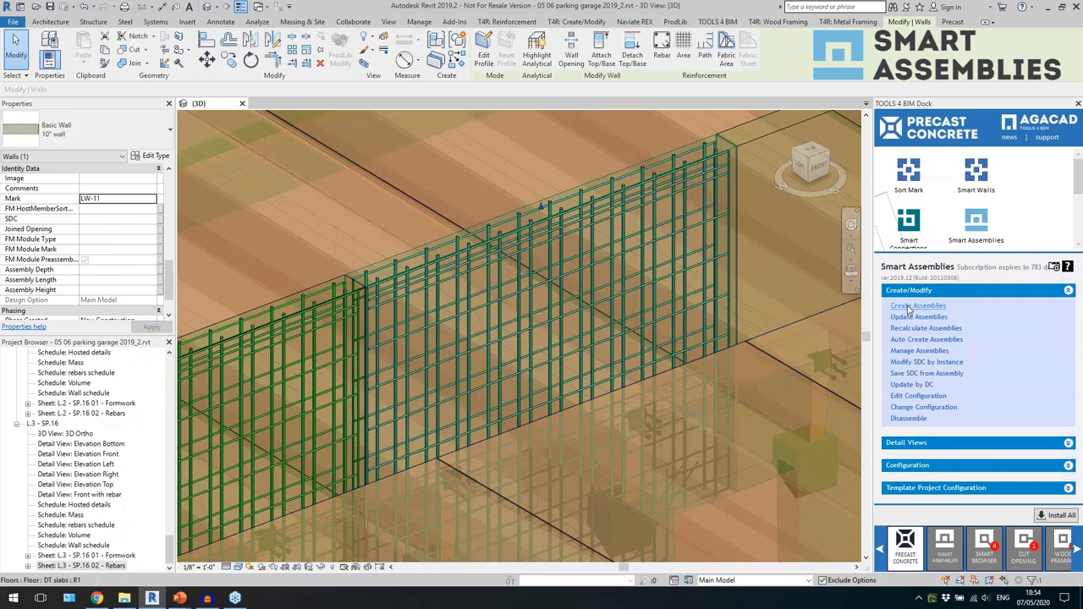
# Create an assembly for the LW-11 wall with the Ramp wall shop drawing configuration and close the report.
pyautogui.click(909, 306)
pyautogui.click(513, 264)
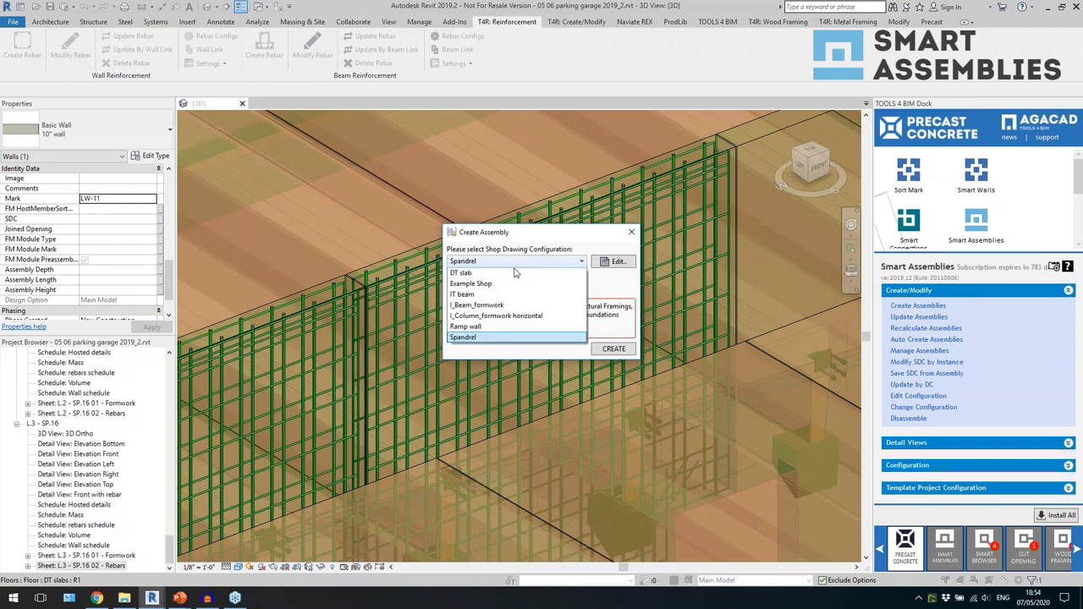
pyautogui.click(501, 326)
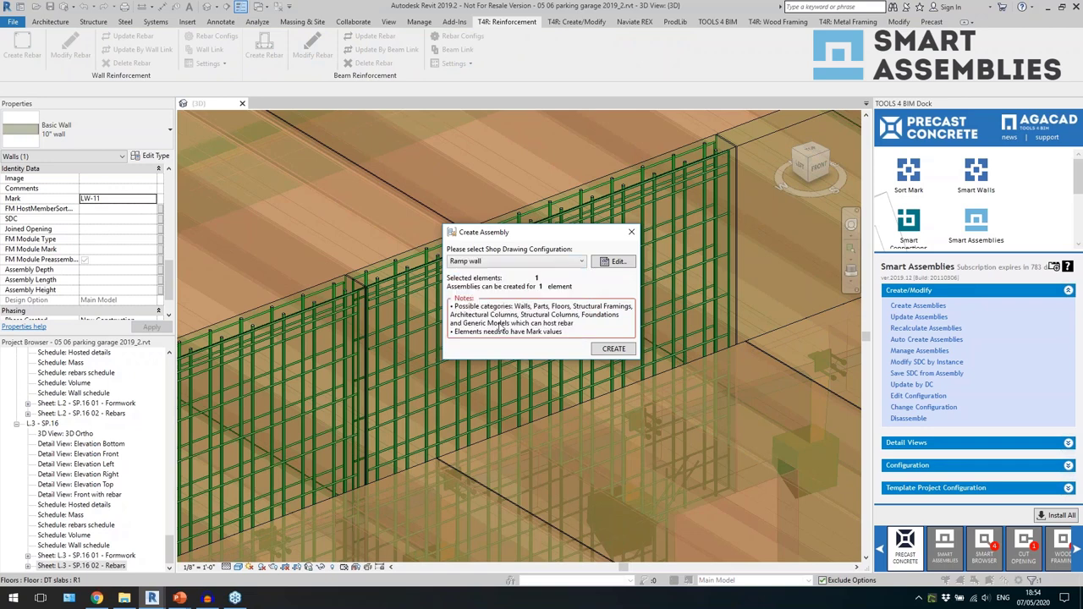
pyautogui.click(613, 350)
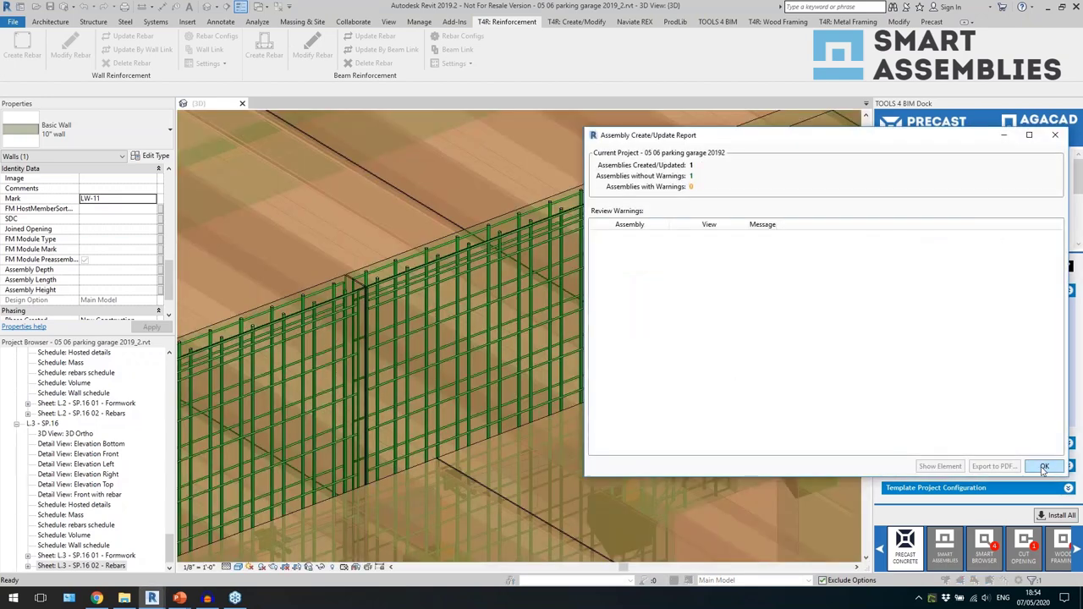
pyautogui.click(1044, 467)
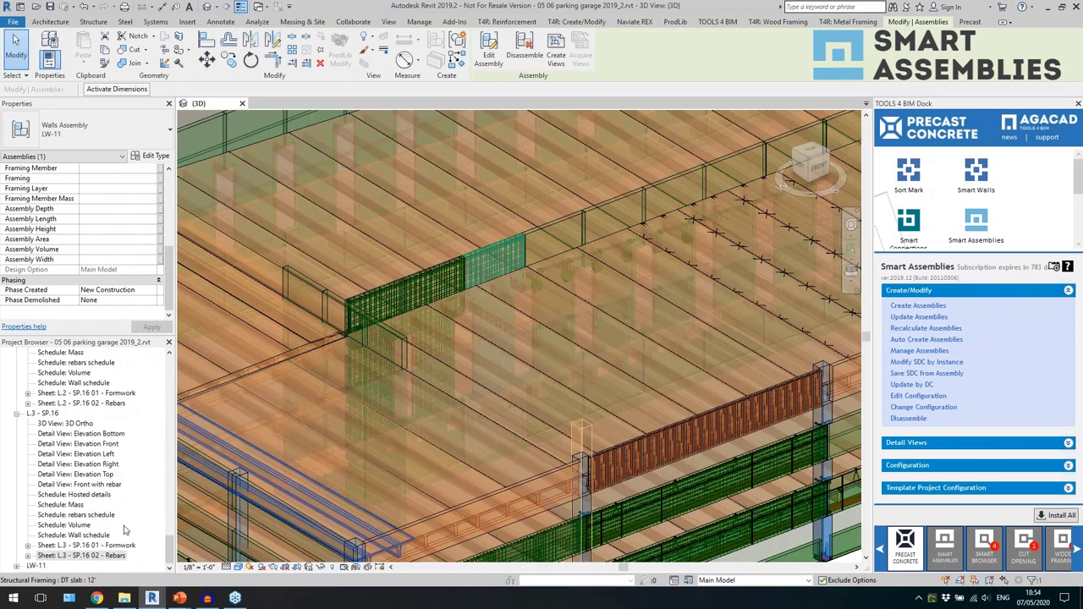
pyautogui.press('Escape')
# Open the LW-11 assembly's Elevation Front detail view and examine its overall, opening and embedded plate dimensions.
pyautogui.moveTo(167, 554)
pyautogui.mouseDown()
pyautogui.moveTo(170, 523)
pyautogui.moveTo(167, 564)
pyautogui.mouseUp()
pyautogui.doubleClick(41, 568)
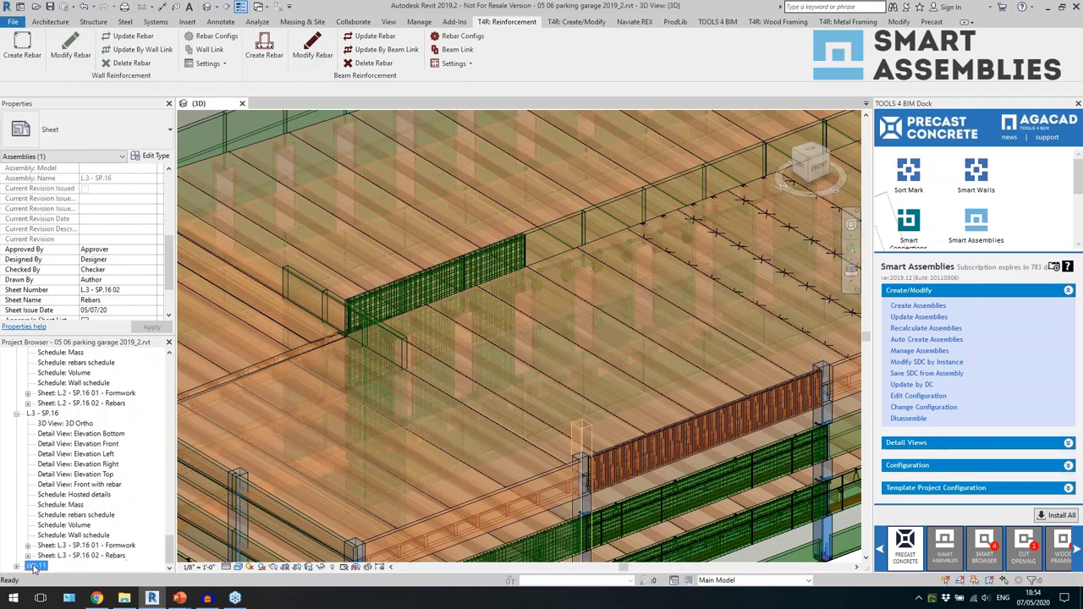
pyautogui.doubleClick(100, 496)
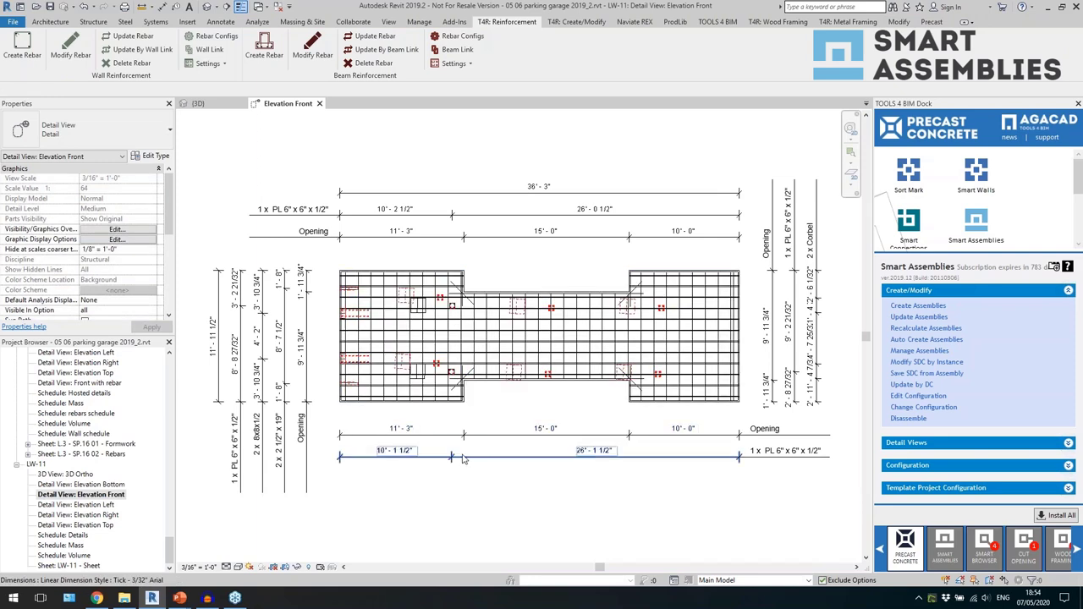
pyautogui.click(362, 195)
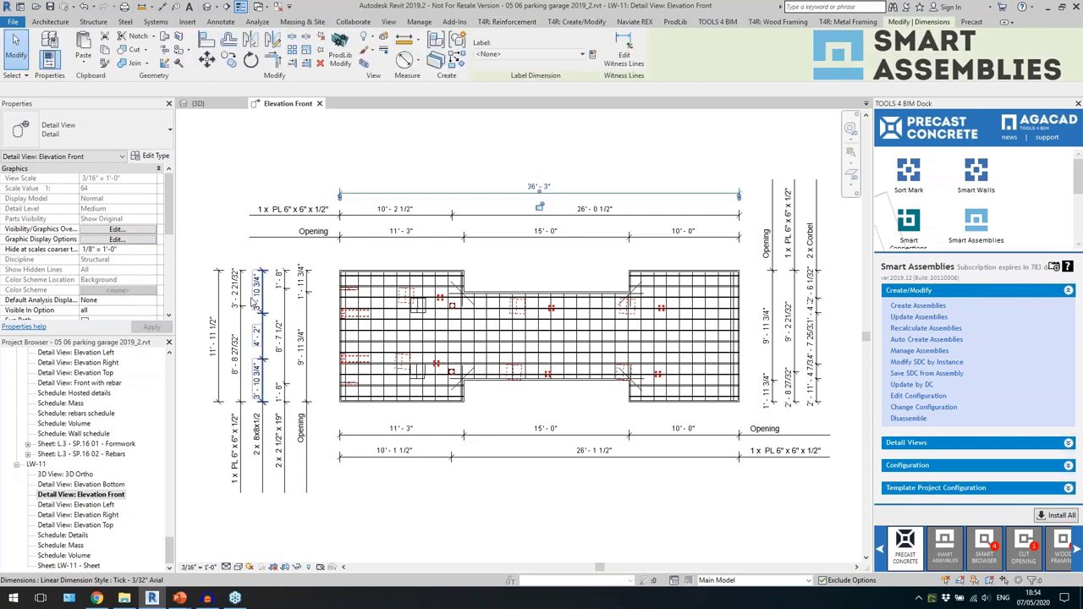
pyautogui.click(218, 332)
pyautogui.click(278, 376)
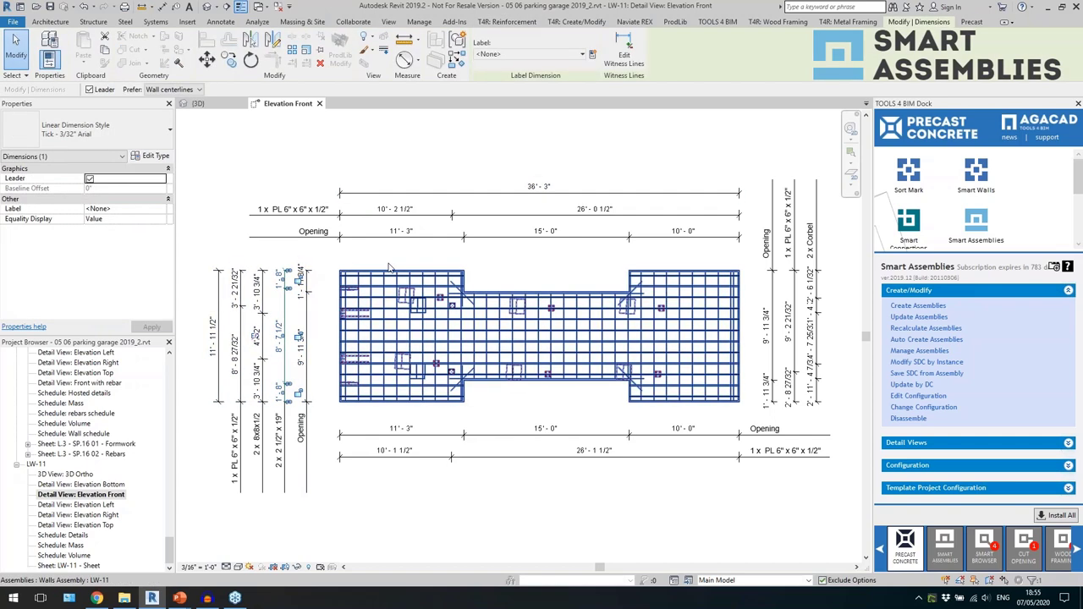
pyautogui.click(402, 210)
# Check LW-11's Elevation Left view and Details schedule, and return to the 3D view with all other views closed.
pyautogui.doubleClick(79, 505)
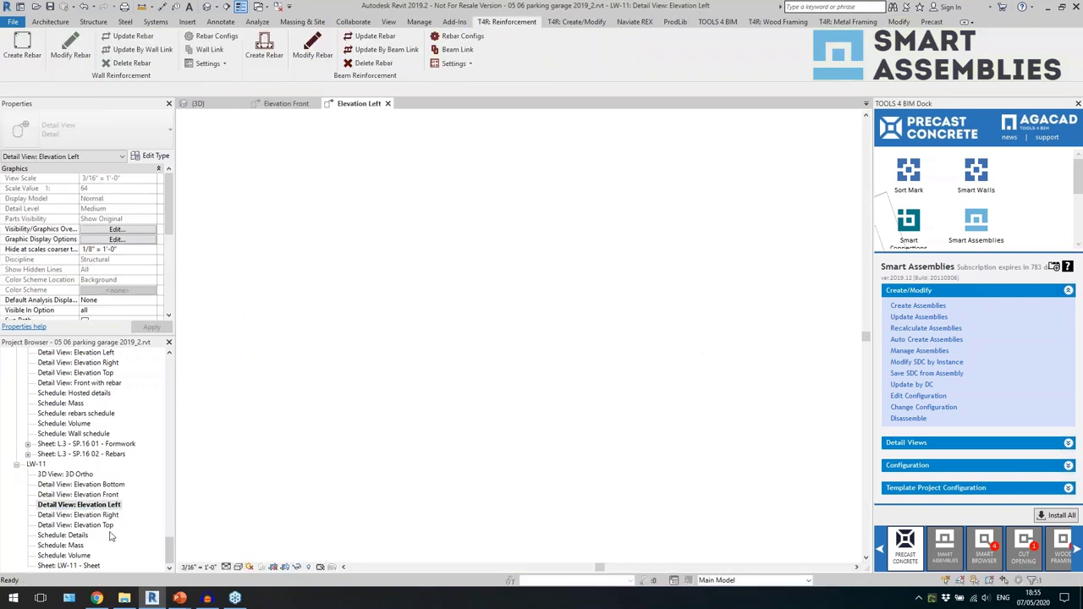
pyautogui.click(68, 536)
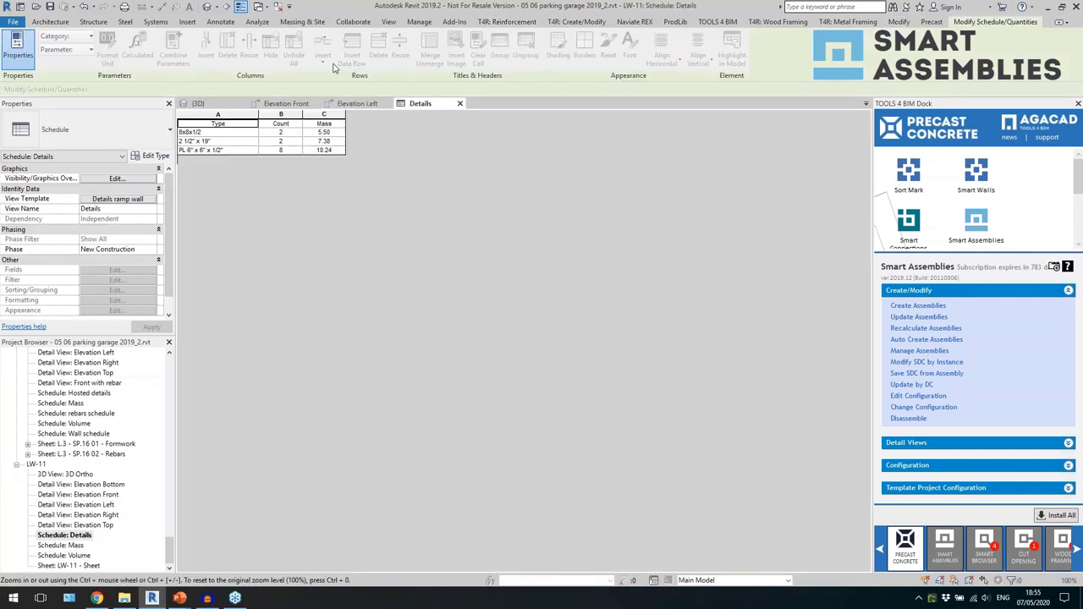
pyautogui.click(206, 9)
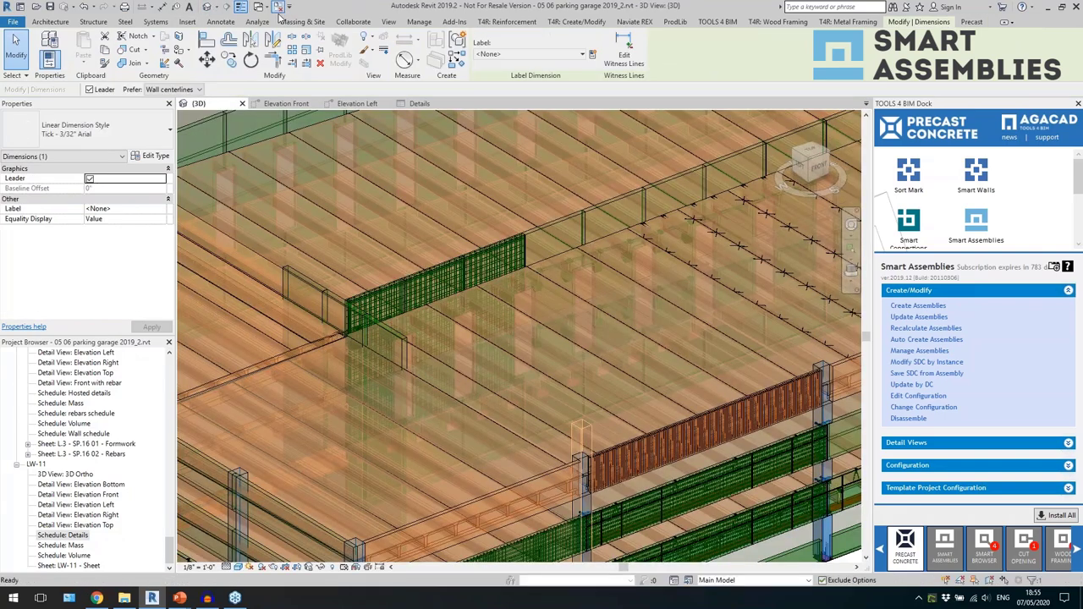
pyautogui.click(277, 8)
pyautogui.scroll(-3, 433, 259)
pyautogui.keyDown('shift'); pyautogui.moveTo(702, 405); pyautogui.dragTo(615, 469, button='middle'); pyautogui.keyUp('shift')
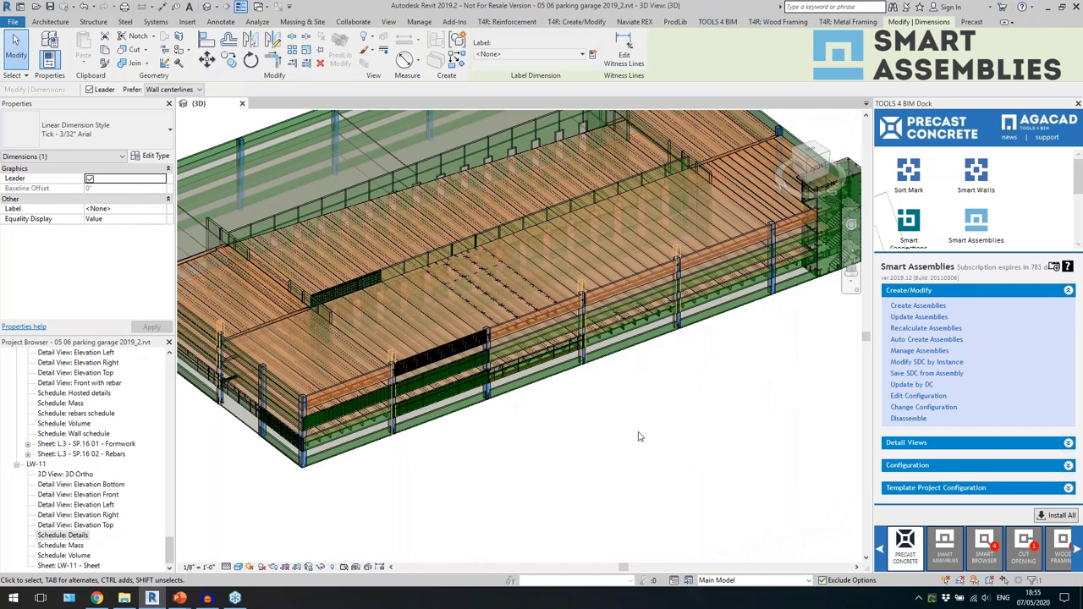
pyautogui.scroll(4, 581, 356)
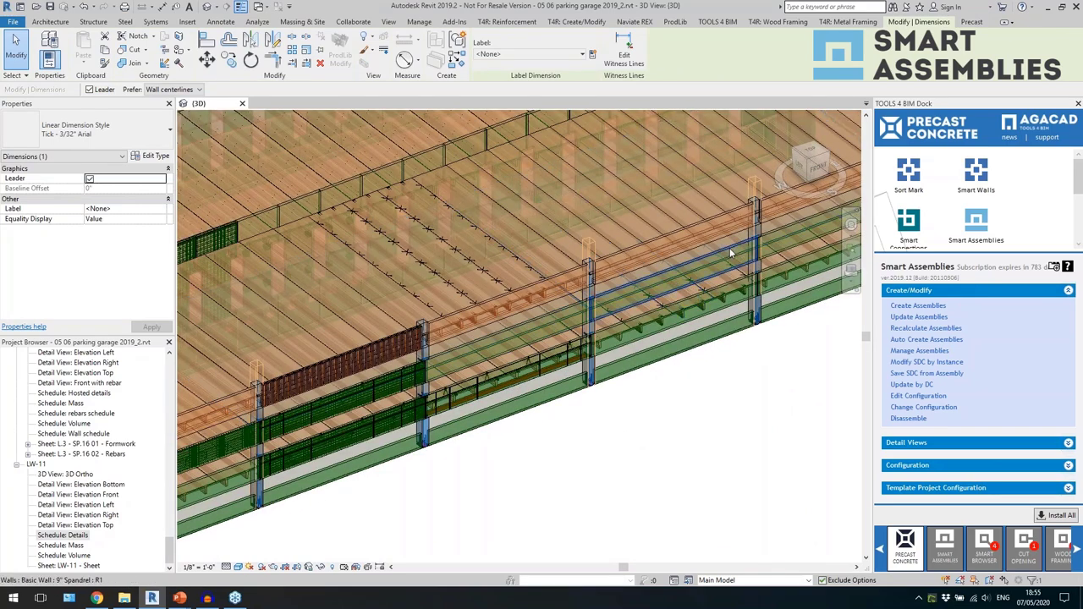
pyautogui.scroll(2, 730, 248)
pyautogui.scroll(2, 608, 338)
pyautogui.click(606, 342)
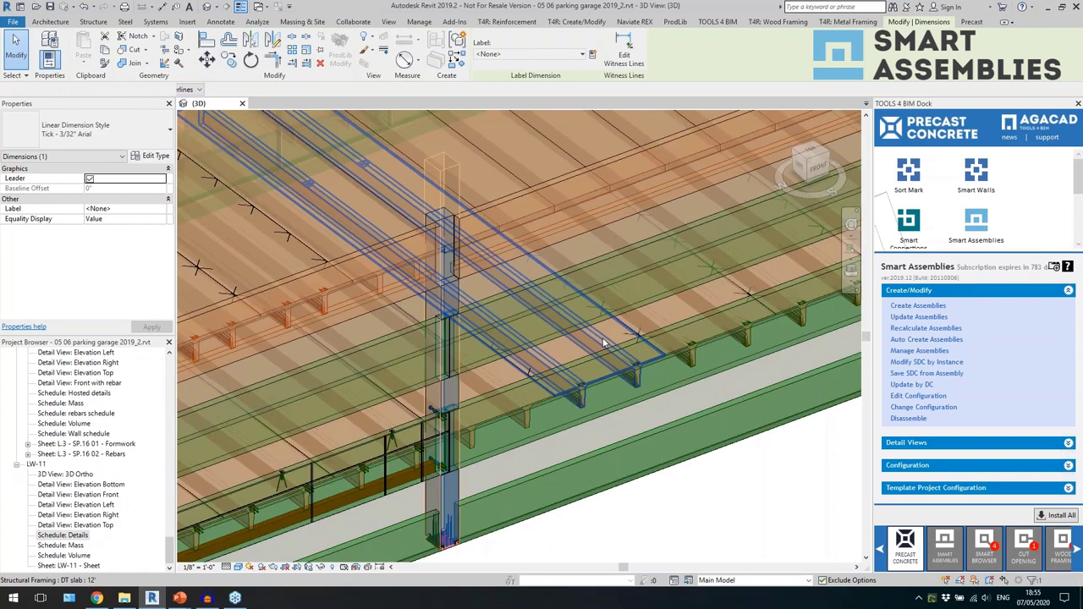
pyautogui.scroll(-2, 705, 337)
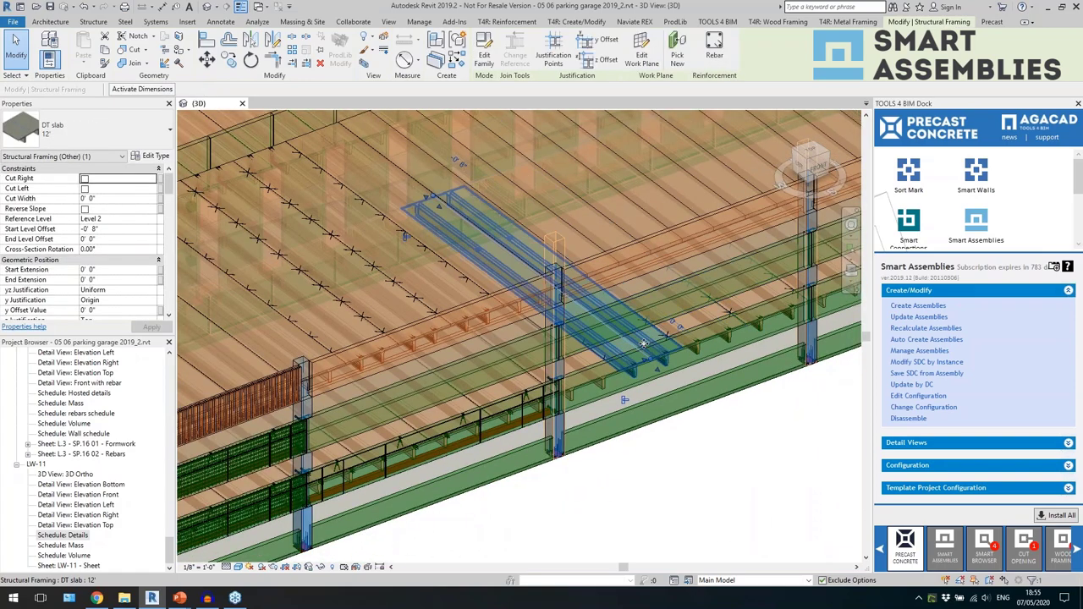
pyautogui.moveTo(643, 343); pyautogui.dragTo(489, 298)
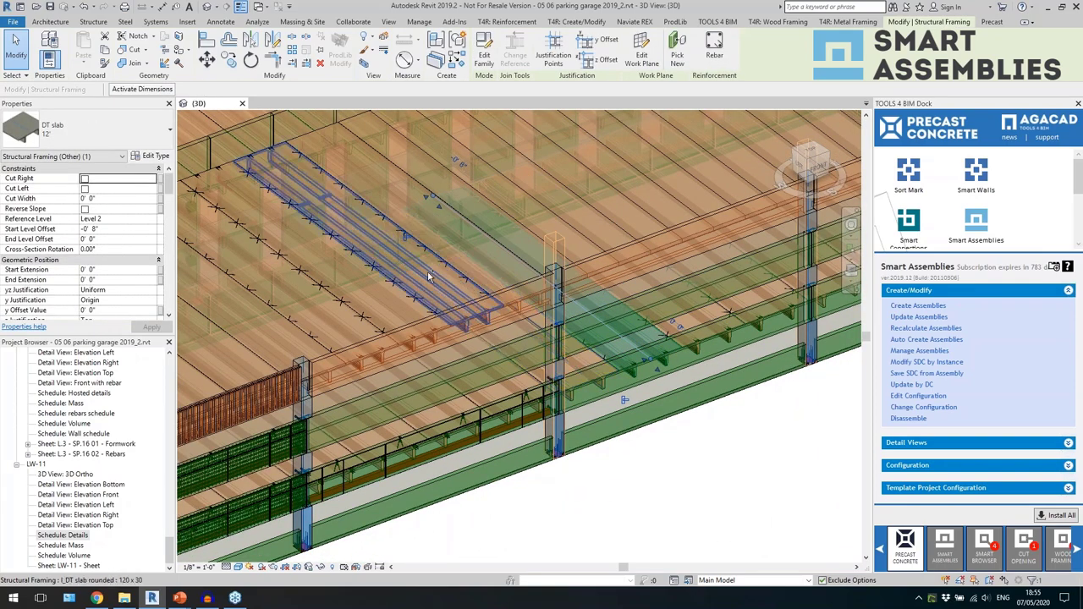
pyautogui.keyDown('ctrl'); pyautogui.click(428, 277); pyautogui.keyUp('ctrl')
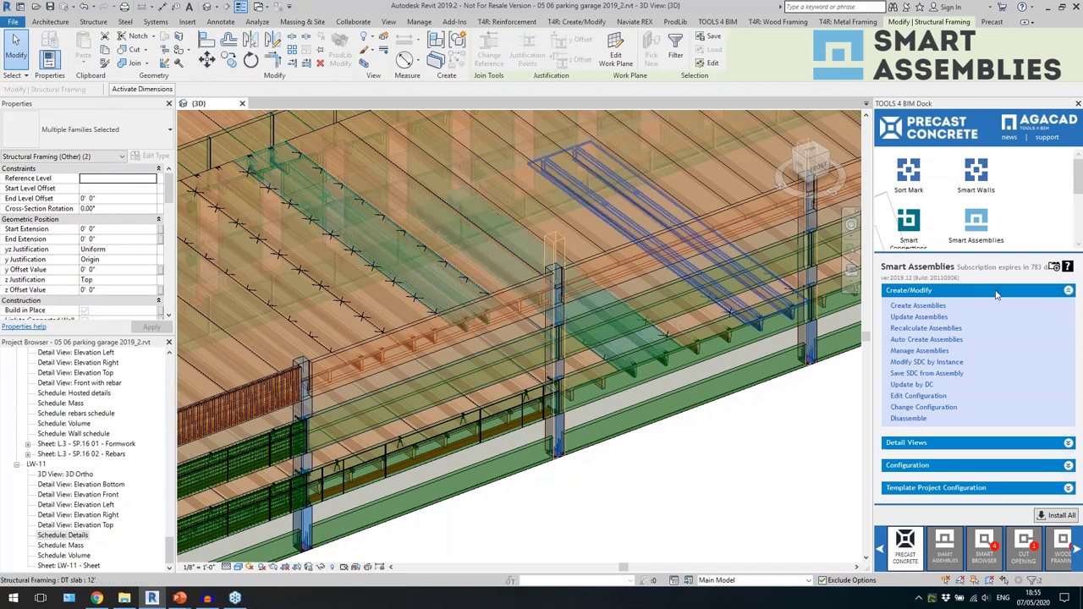
pyautogui.click(938, 310)
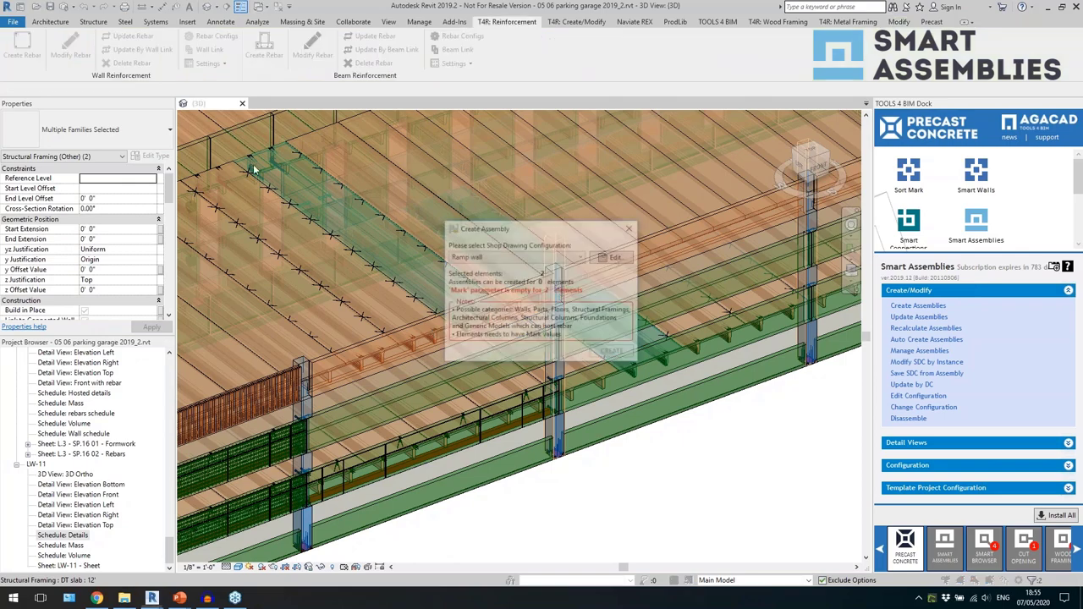
pyautogui.click(633, 229)
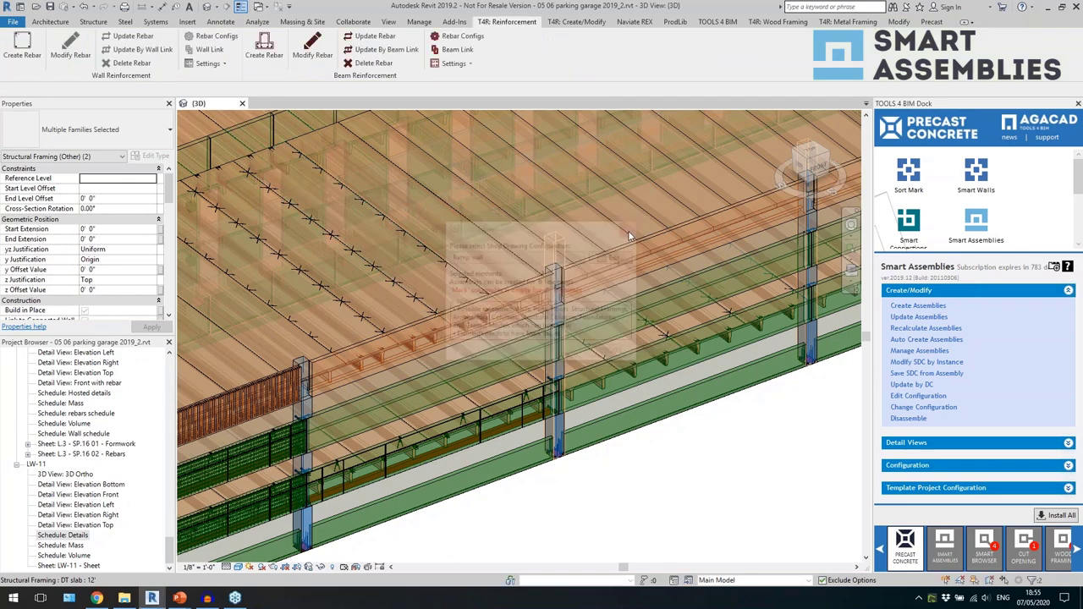
pyautogui.rightClick(668, 469)
pyautogui.click(694, 316)
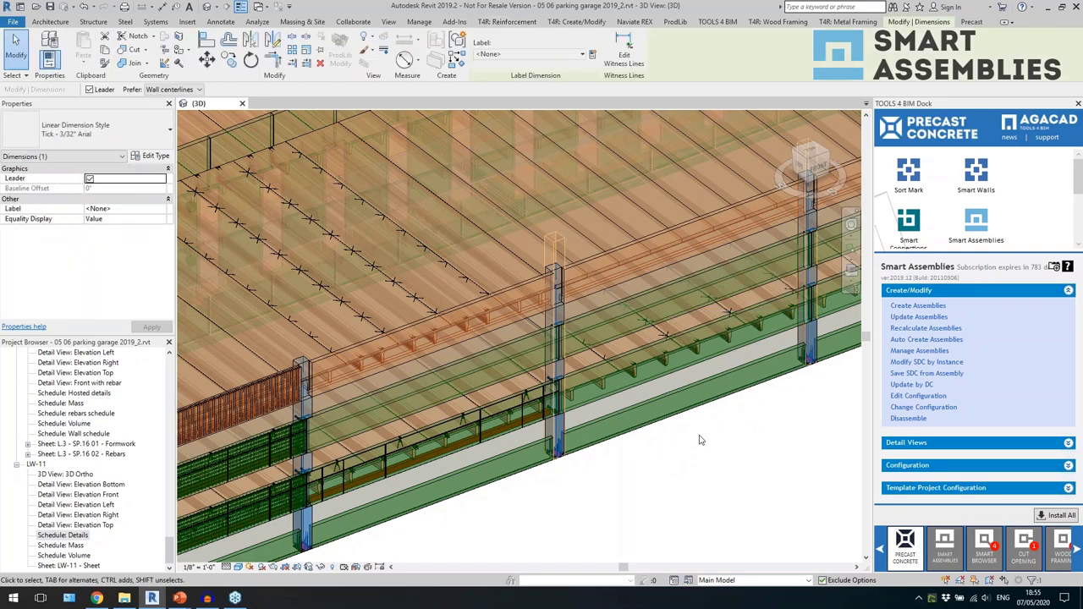
pyautogui.press('Escape')
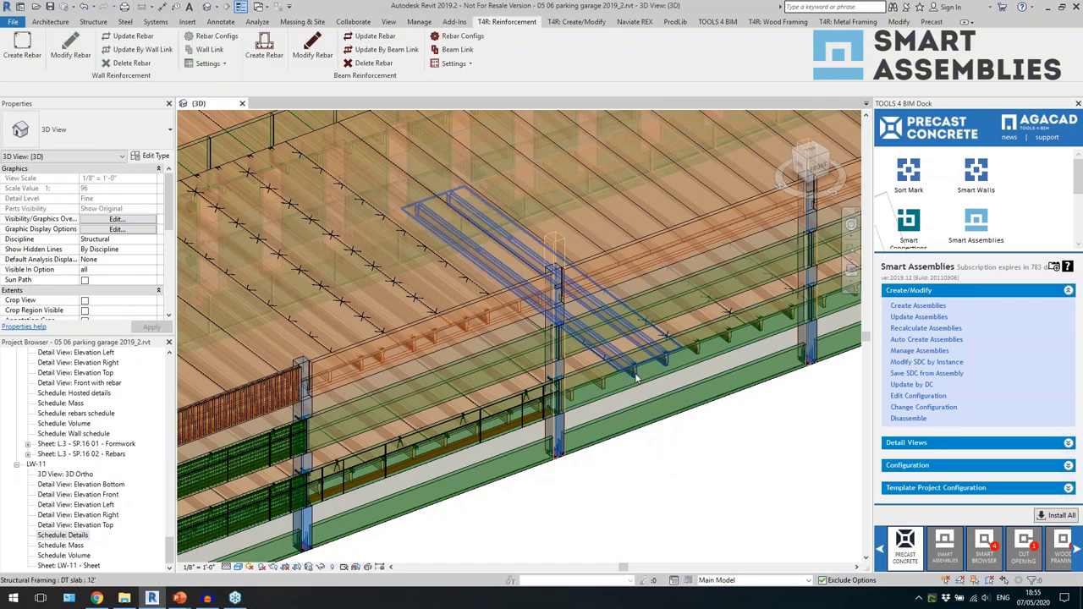
# Temporarily isolate the 12' DT slab and the nearby 120 x 30 rounded DT slab in the 3D view.
pyautogui.click(586, 362)
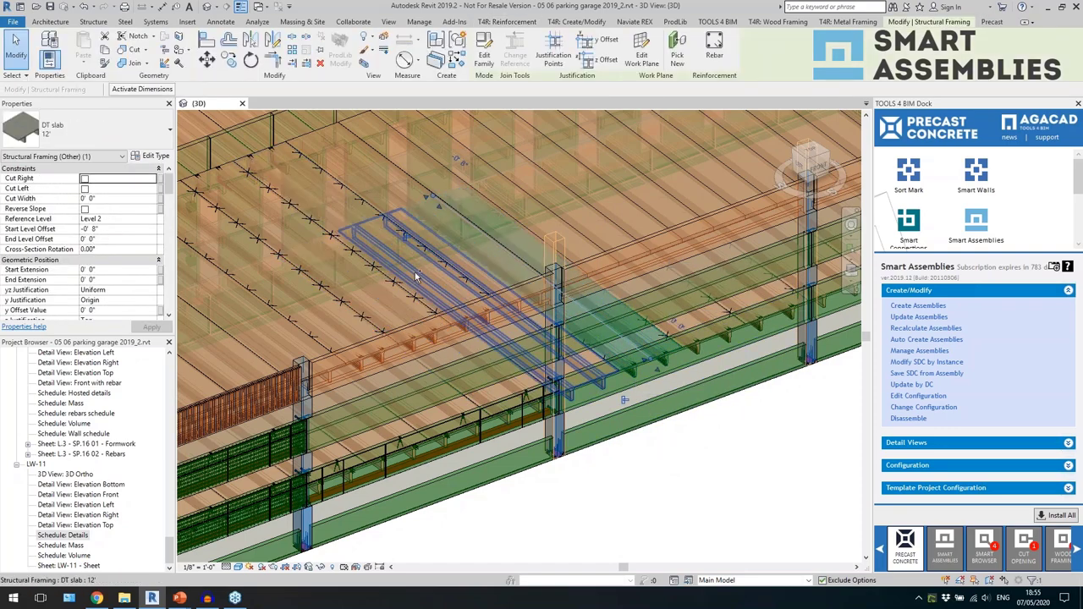
pyautogui.keyDown('ctrl'); pyautogui.click(397, 259); pyautogui.keyUp('ctrl')
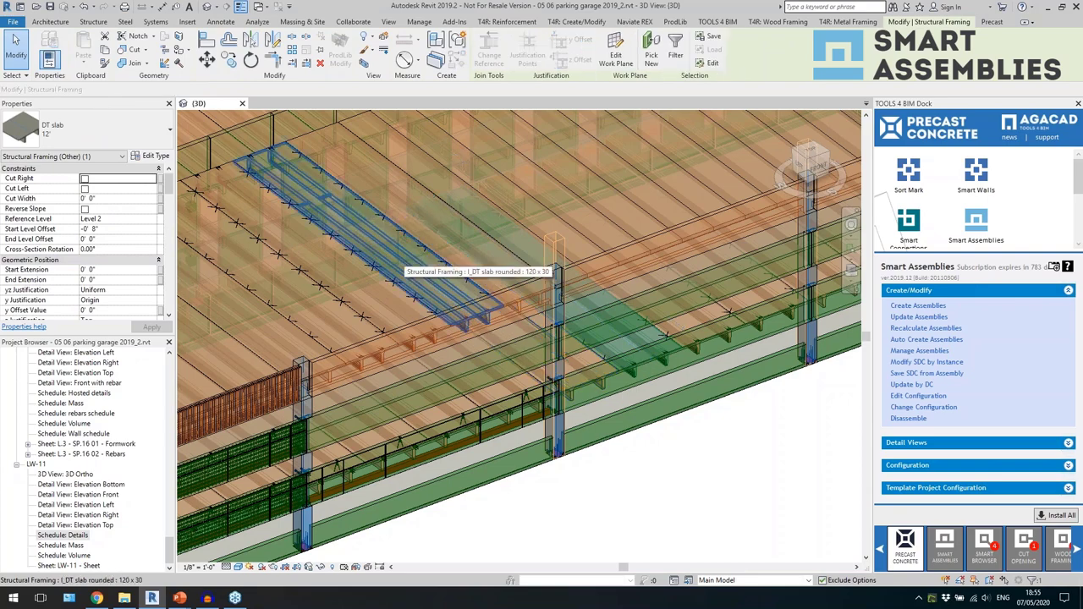
pyautogui.press('h')
pyautogui.press('i')
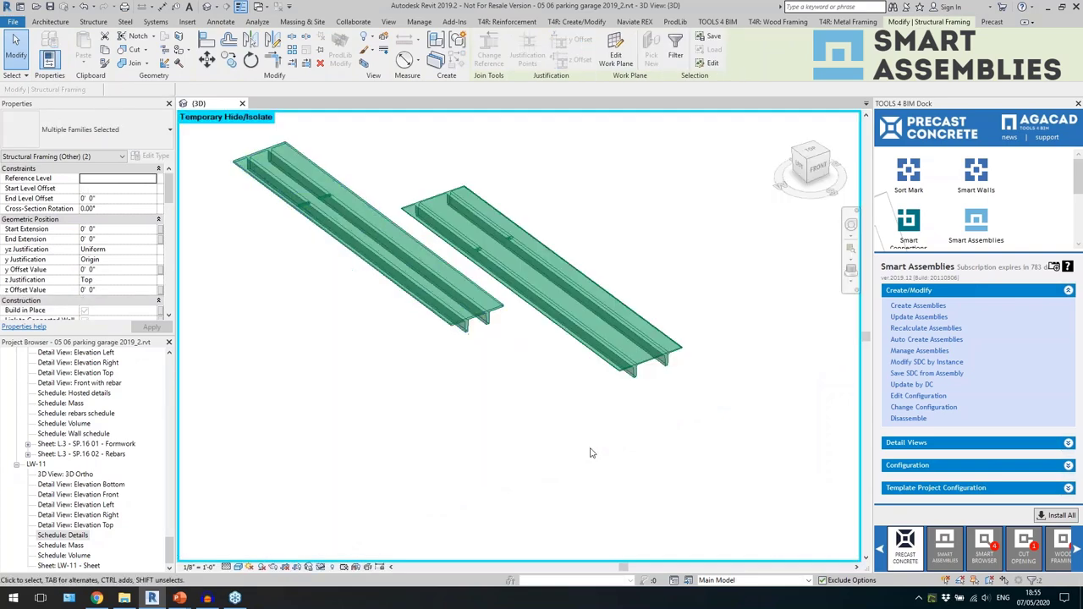
pyautogui.press('Escape')
# Set the Mark of the isolated 12' DT slab to Warped DT.
pyautogui.click(610, 355)
pyautogui.scroll(-10, 128, 248)
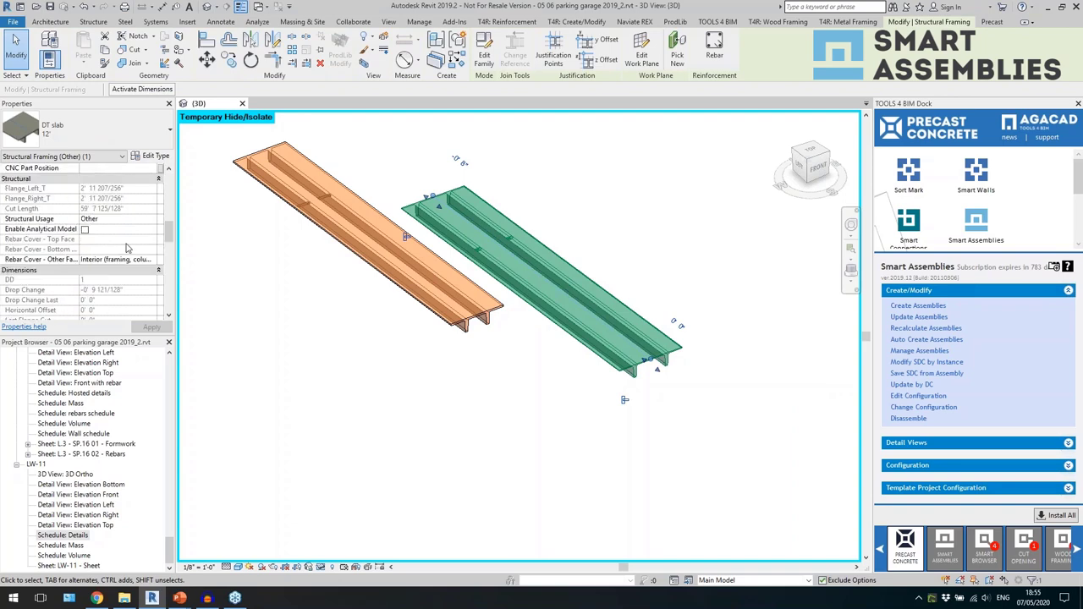
pyautogui.scroll(-5, 128, 248)
pyautogui.scroll(3, 114, 263)
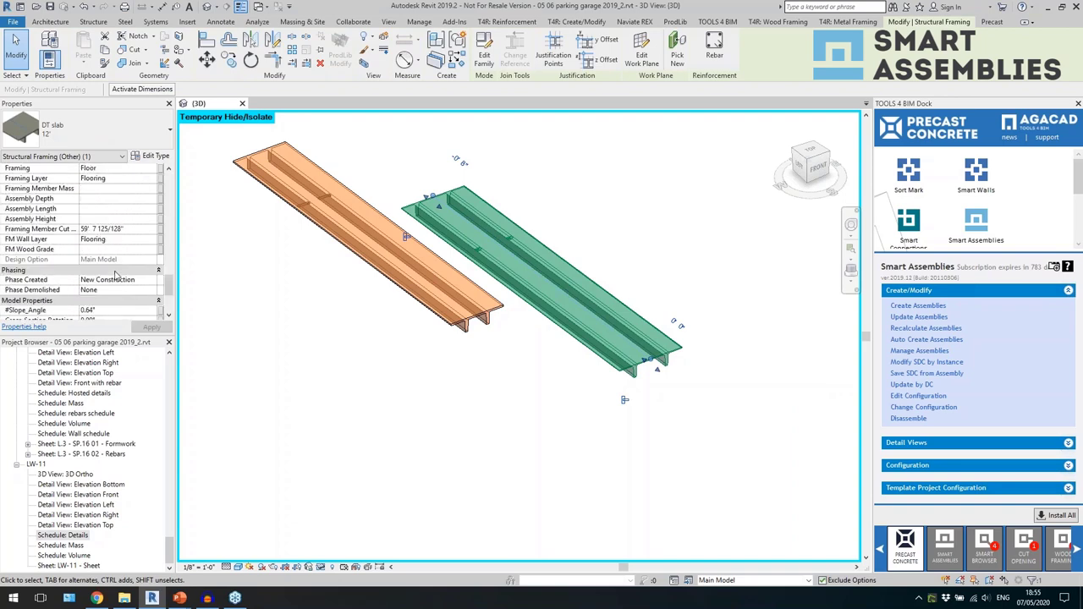
pyautogui.scroll(1, 105, 237)
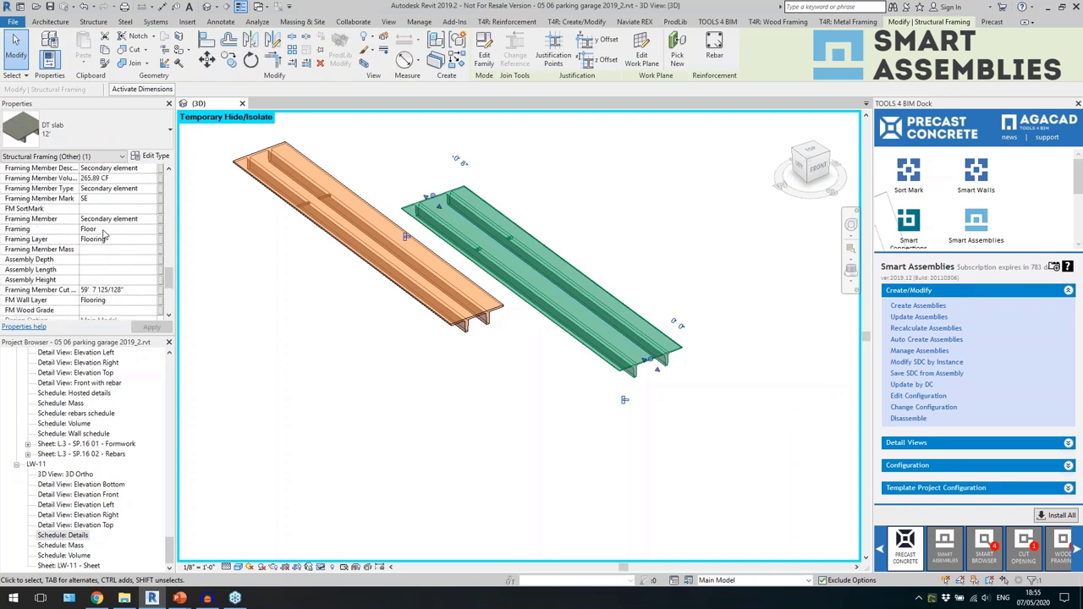
pyautogui.scroll(4, 105, 232)
pyautogui.click(106, 208)
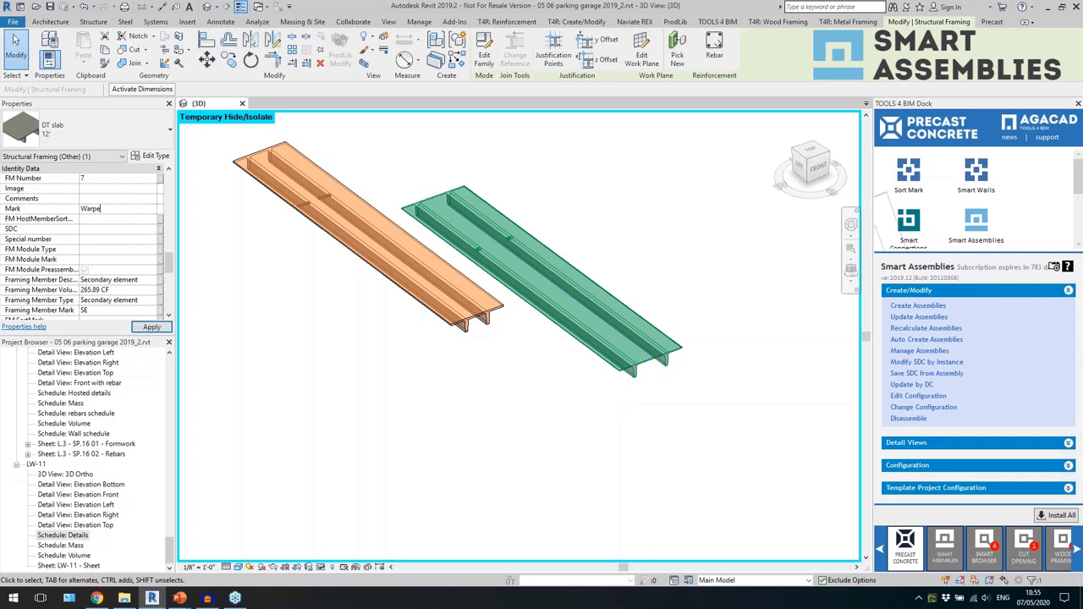
pyautogui.click(102, 208)
pyautogui.click(151, 327)
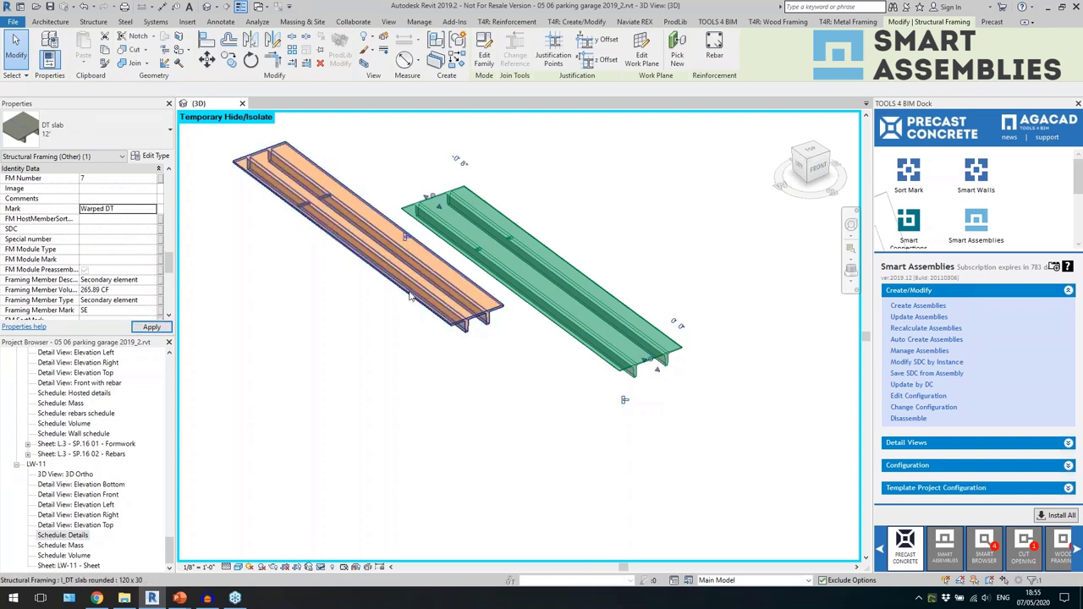
# Set the Mark of the isolated 120 x 30 rounded DT slab to DT-2.
pyautogui.click(338, 211)
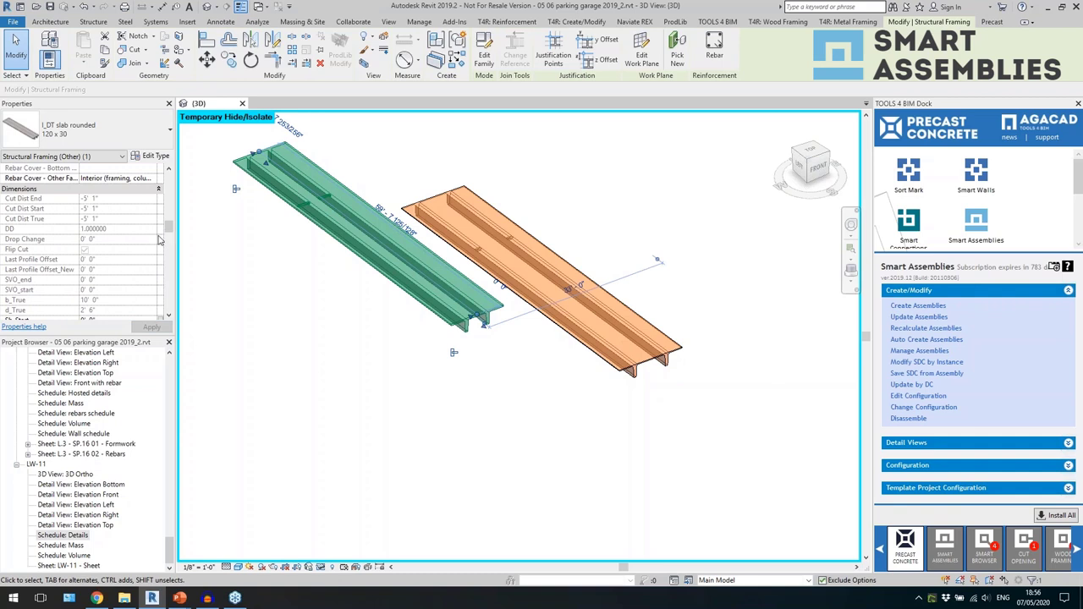
pyautogui.scroll(-5, 152, 246)
pyautogui.click(138, 259)
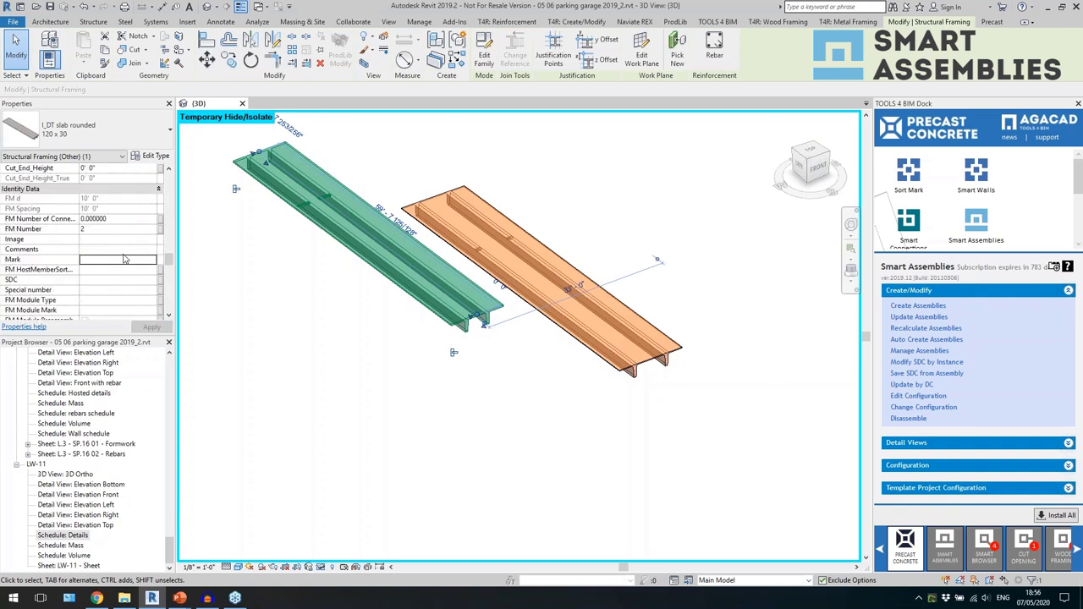
pyautogui.click(93, 261)
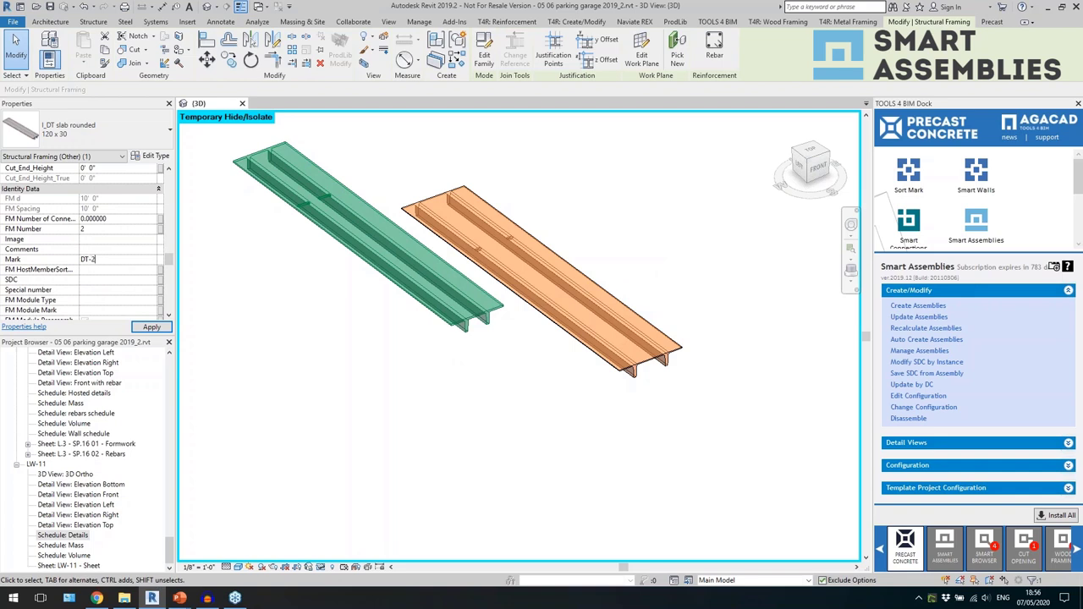
pyautogui.click(149, 328)
# Create assemblies for both isolated DT slabs with the DT slab shop drawing configuration and close the report.
pyautogui.click(551, 280)
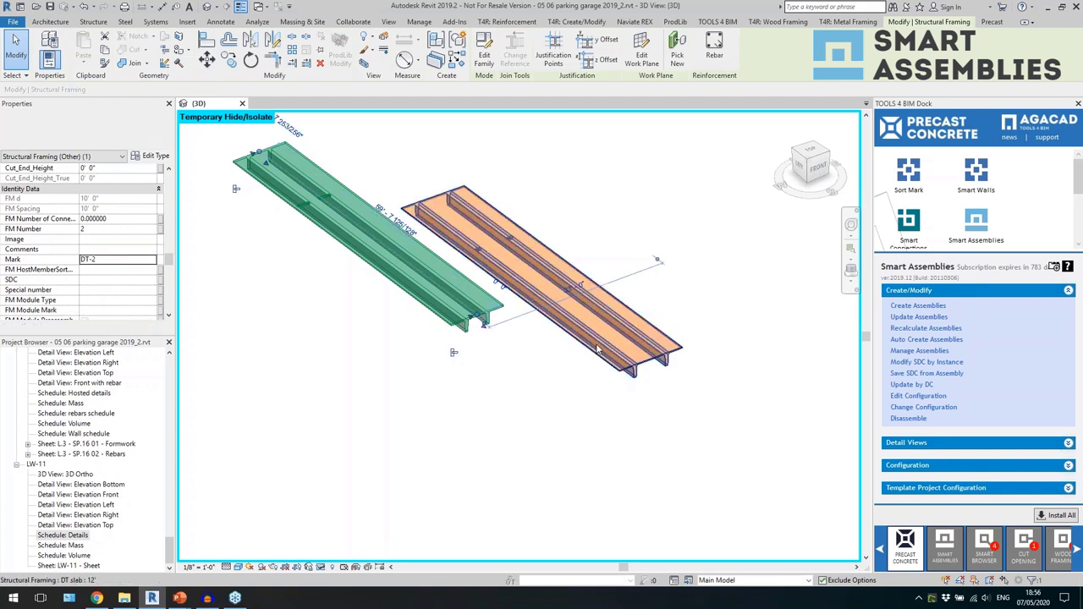
pyautogui.click(919, 305)
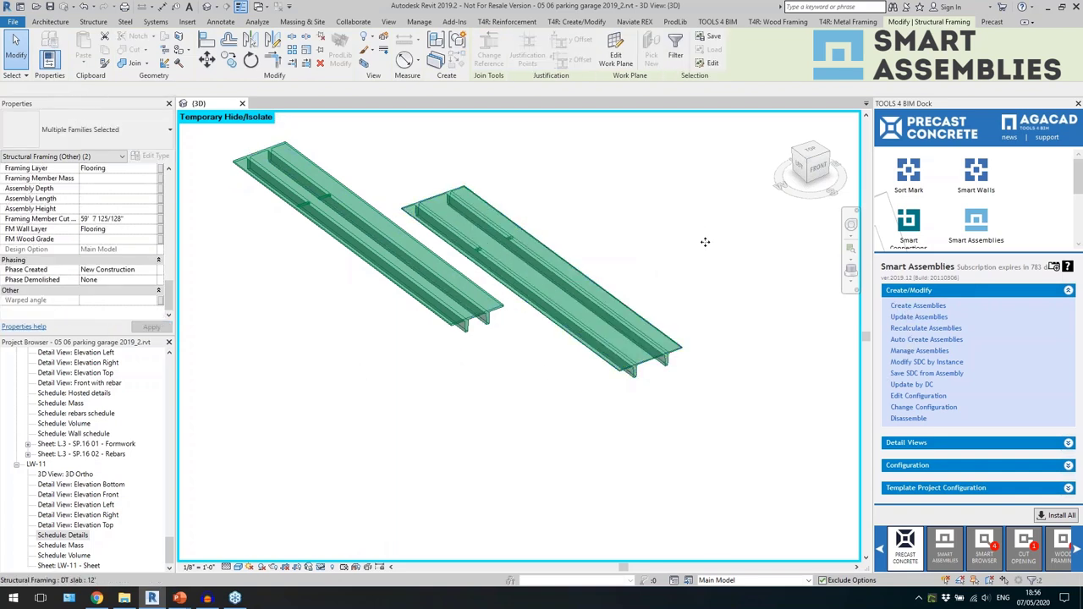
pyautogui.click(494, 261)
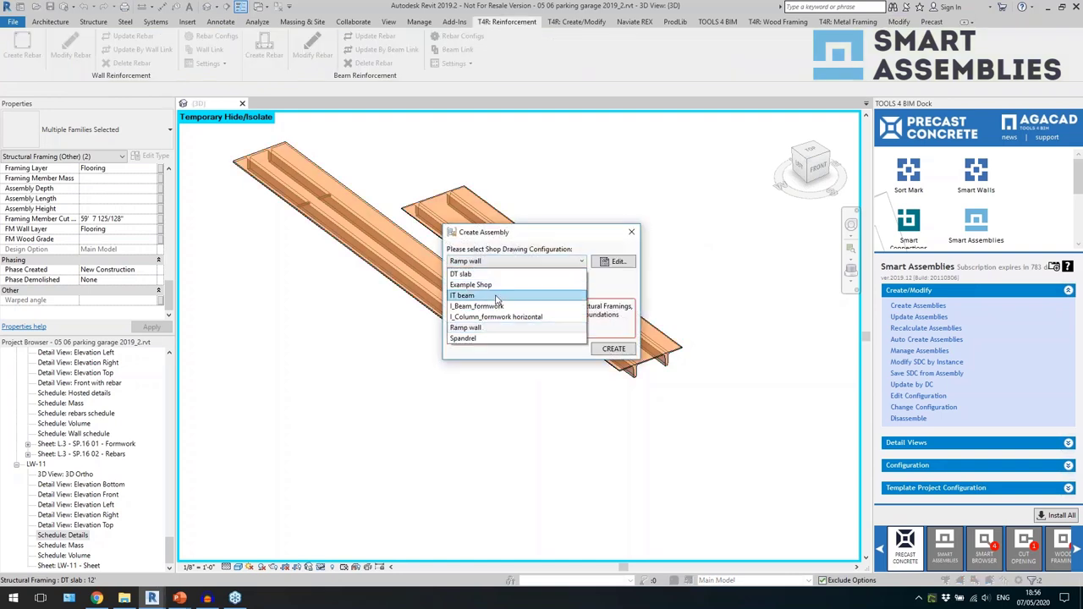
pyautogui.click(489, 275)
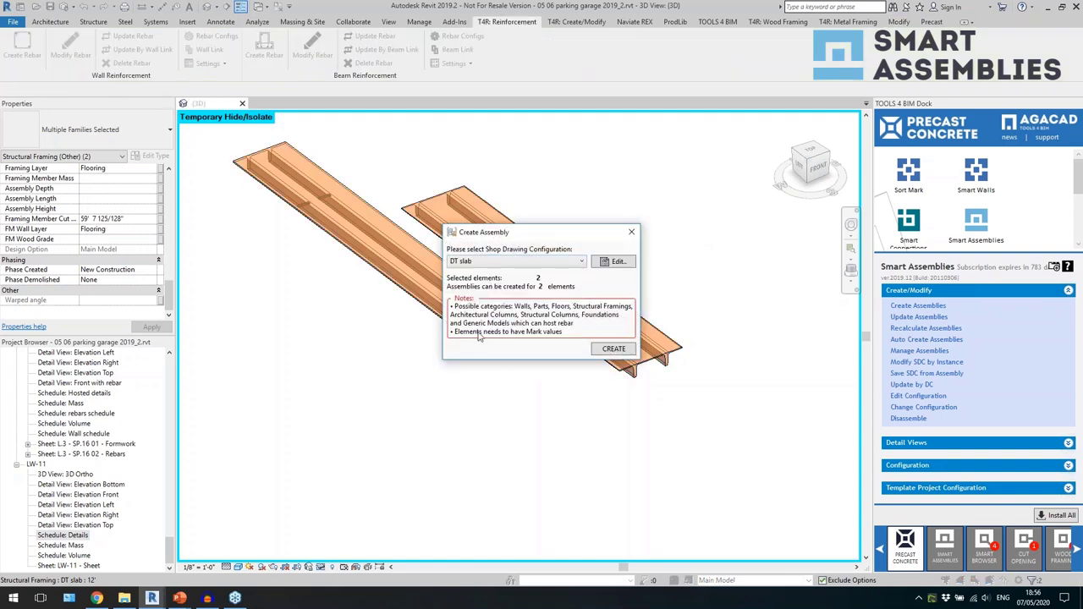
pyautogui.click(613, 349)
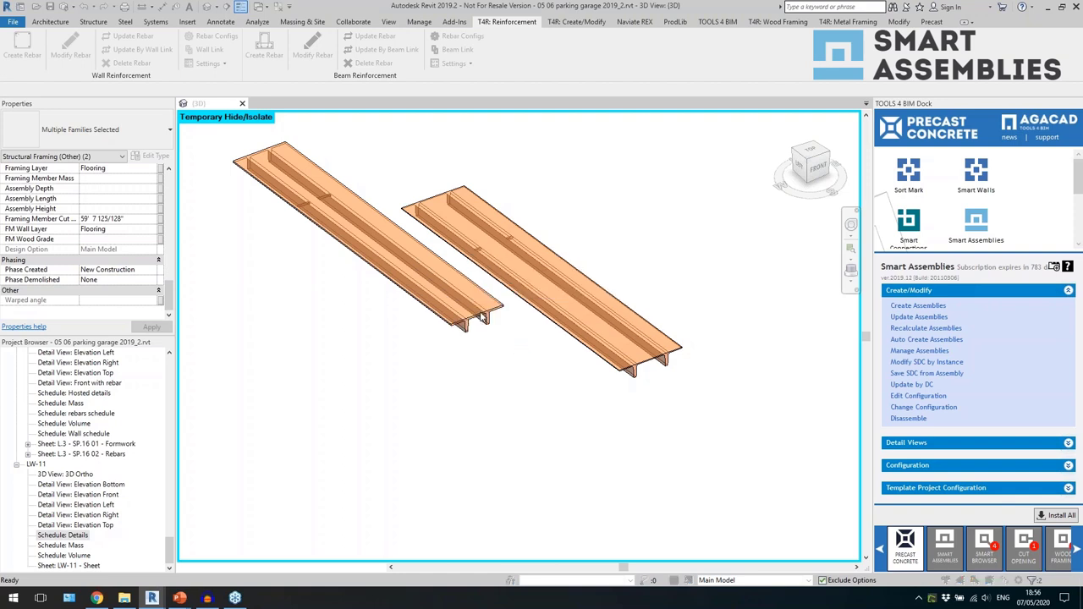
pyautogui.click(461, 337)
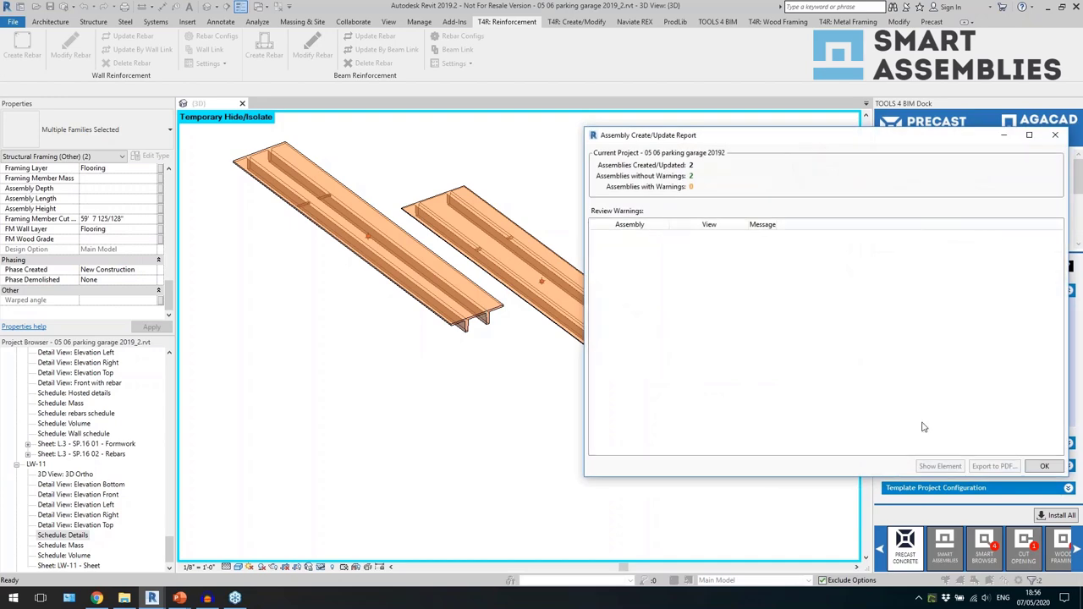
pyautogui.click(1045, 466)
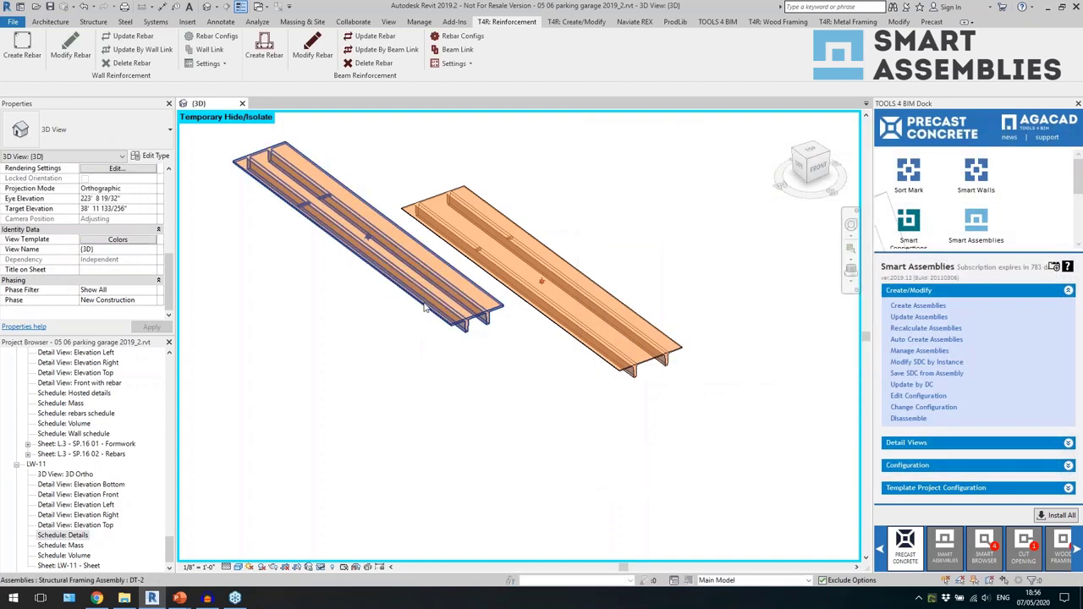
# Turn the 3D view to the left side and examine the slope of the DT-2 slab assembly.
pyautogui.click(364, 237)
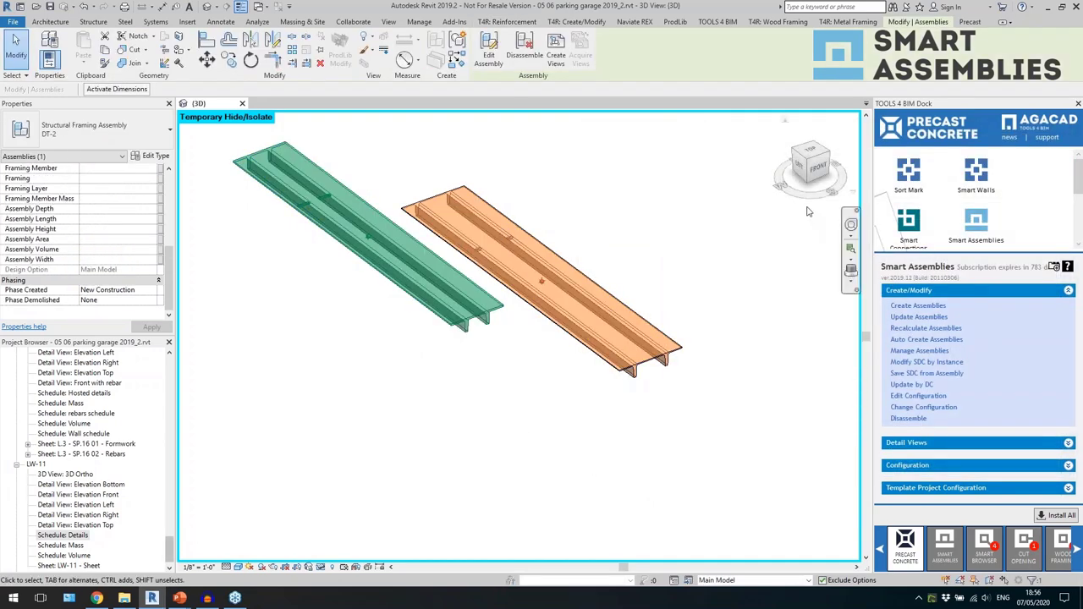
pyautogui.click(801, 176)
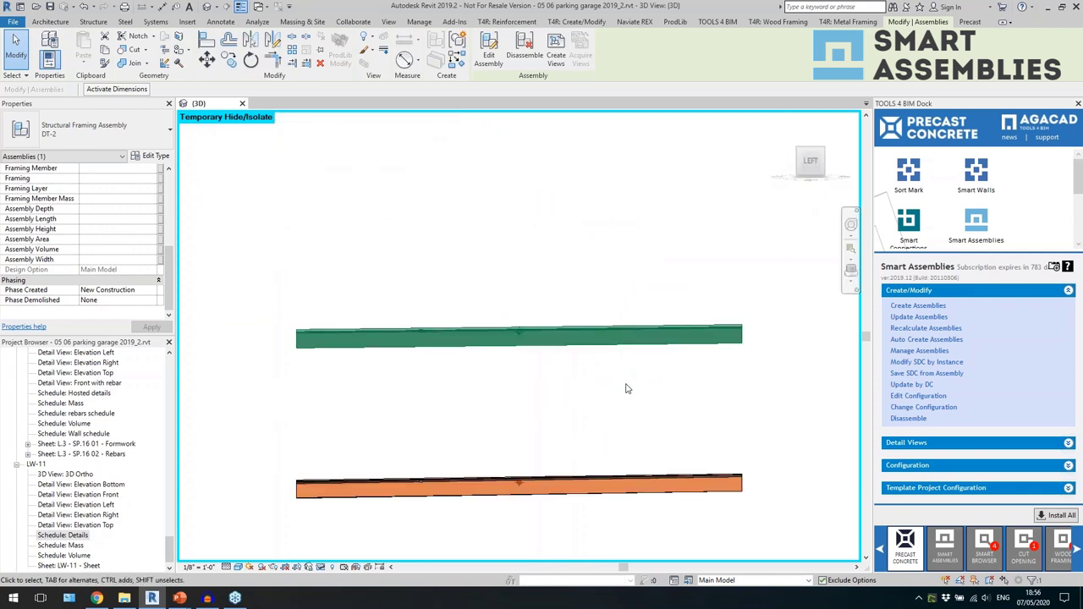
pyautogui.click(616, 391)
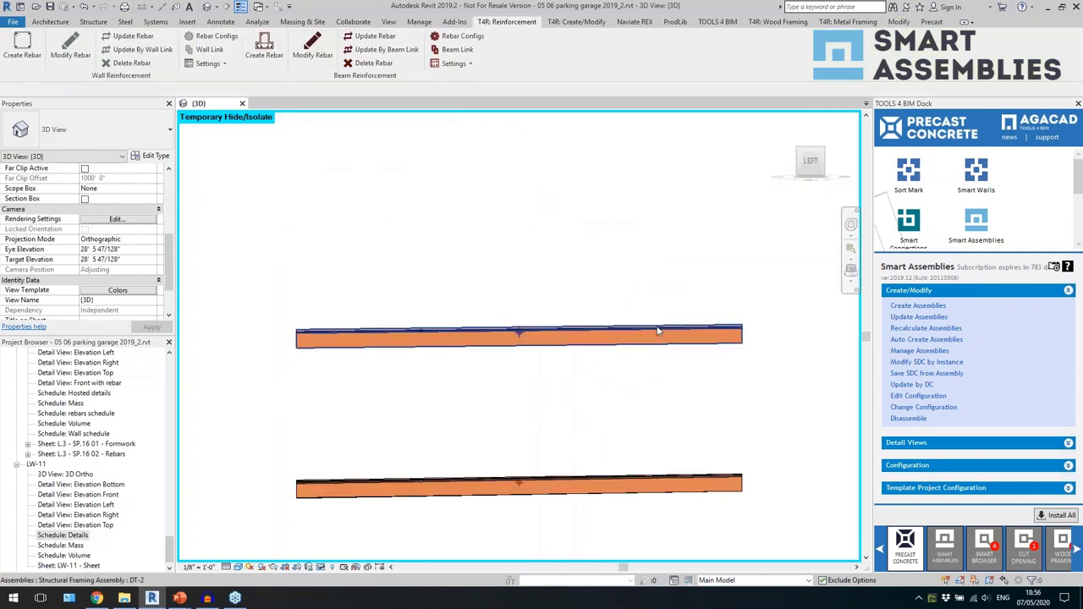
pyautogui.click(356, 346)
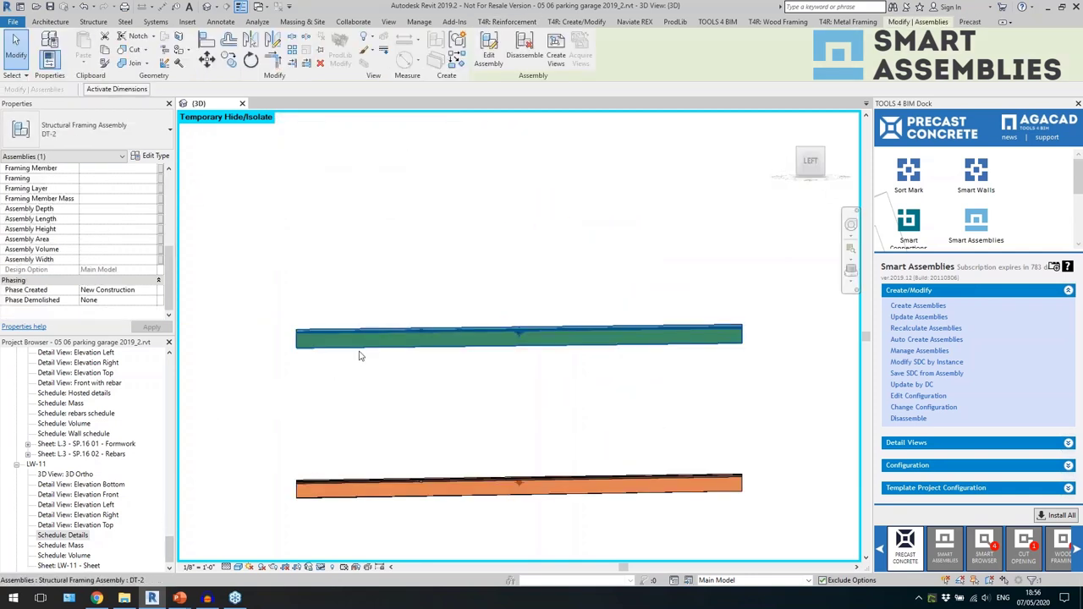
# Expand the DT-2 assembly in the project browser and open its Elevation Front, Elevation Left and Elevation Top detail views.
pyautogui.scroll(-1, 103, 492)
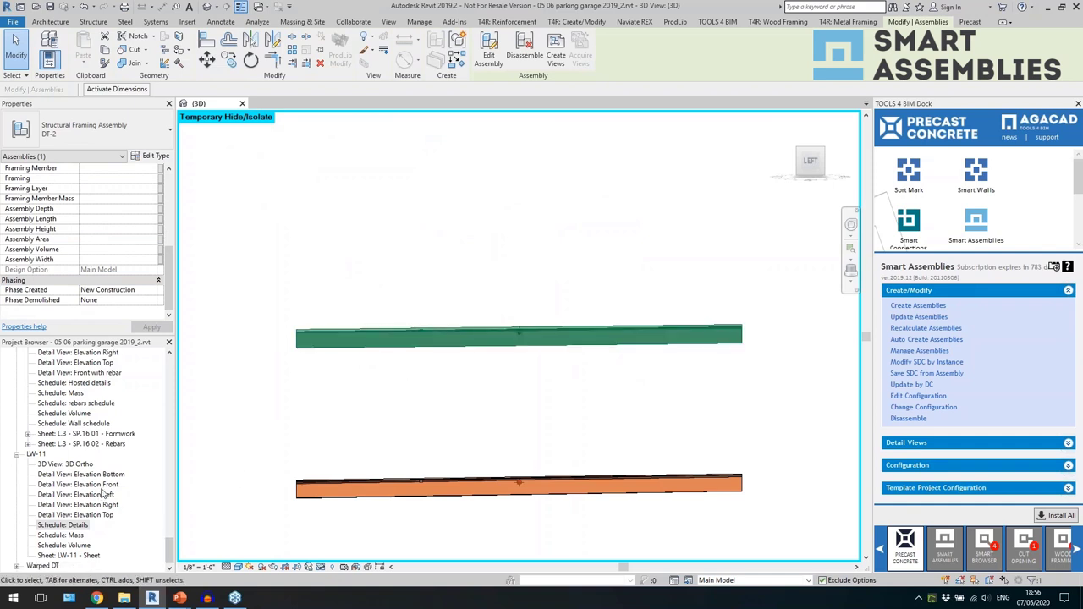
pyautogui.scroll(5, 105, 499)
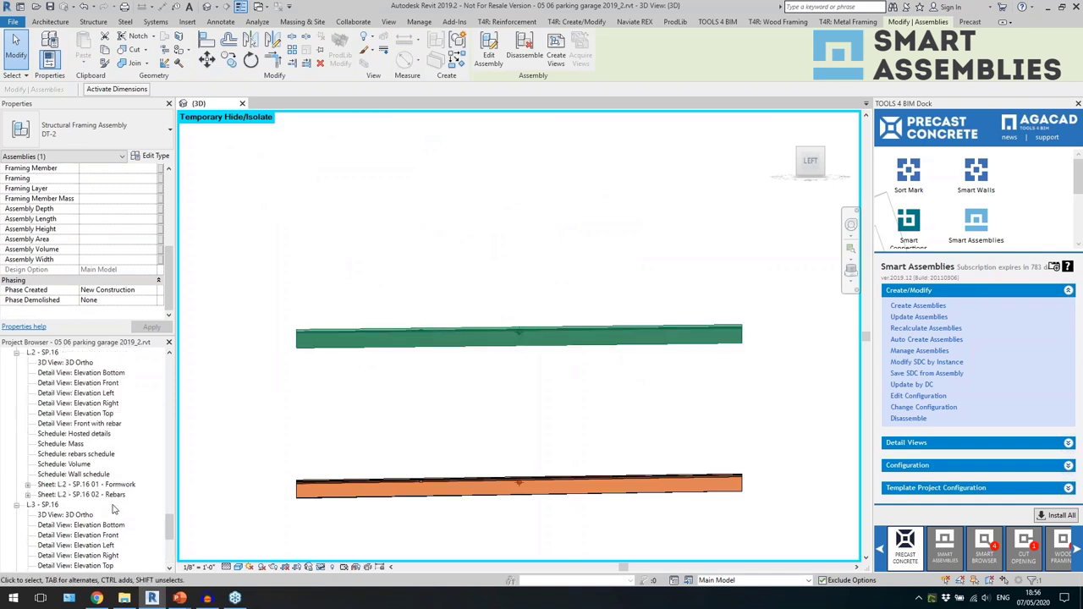
pyautogui.scroll(4, 118, 503)
pyautogui.click(16, 413)
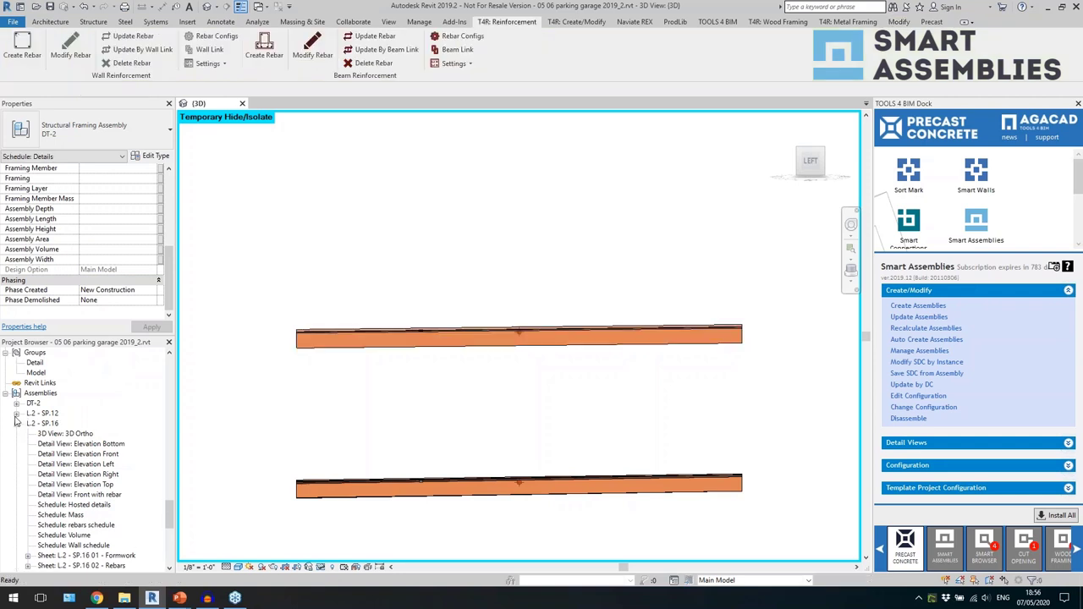
pyautogui.click(17, 424)
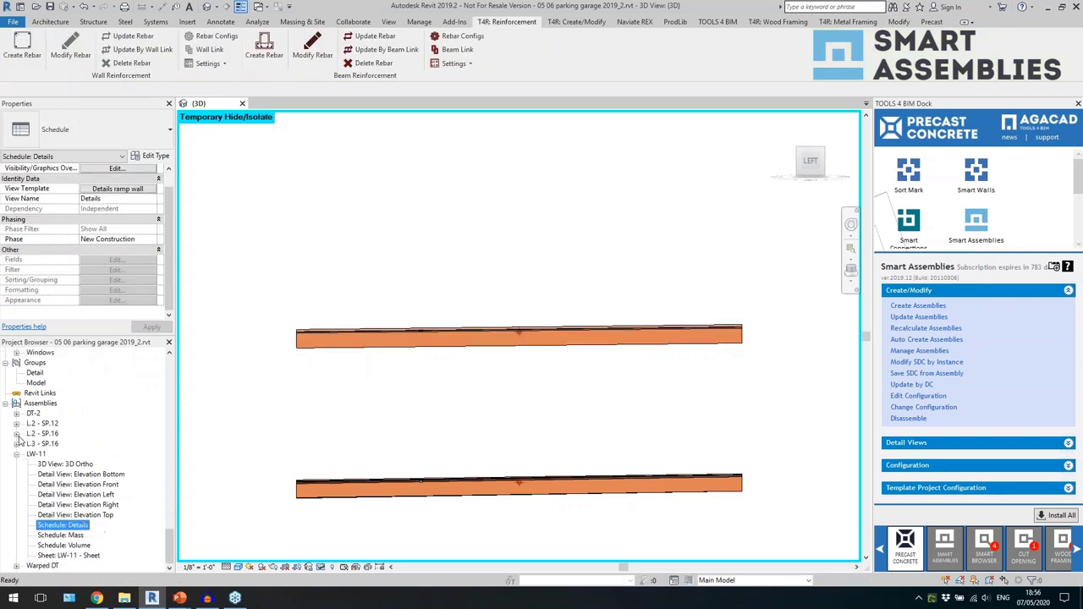
pyautogui.doubleClick(34, 414)
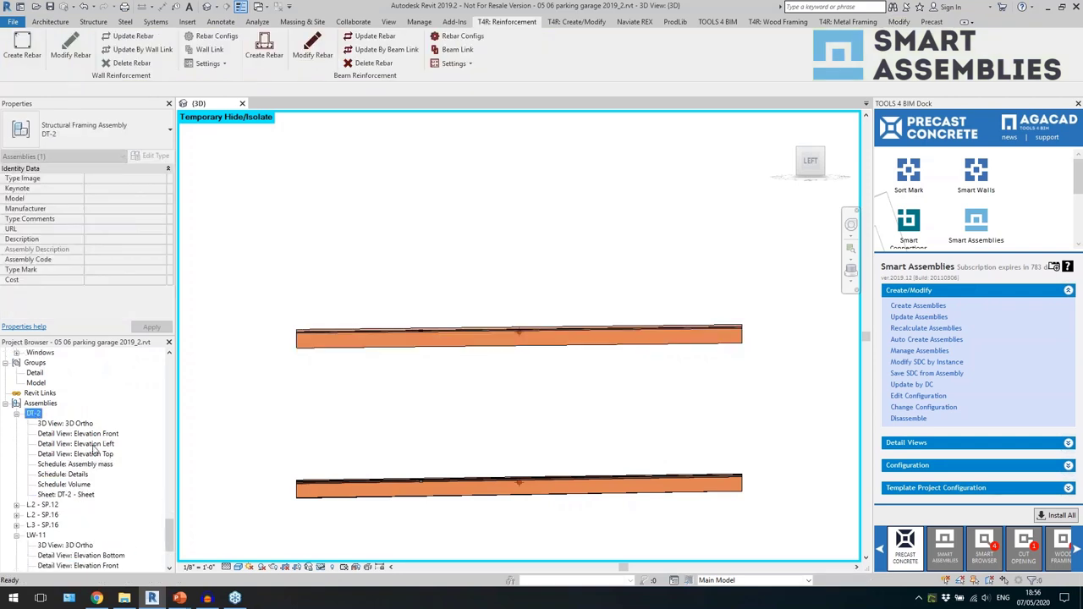
pyautogui.doubleClick(85, 434)
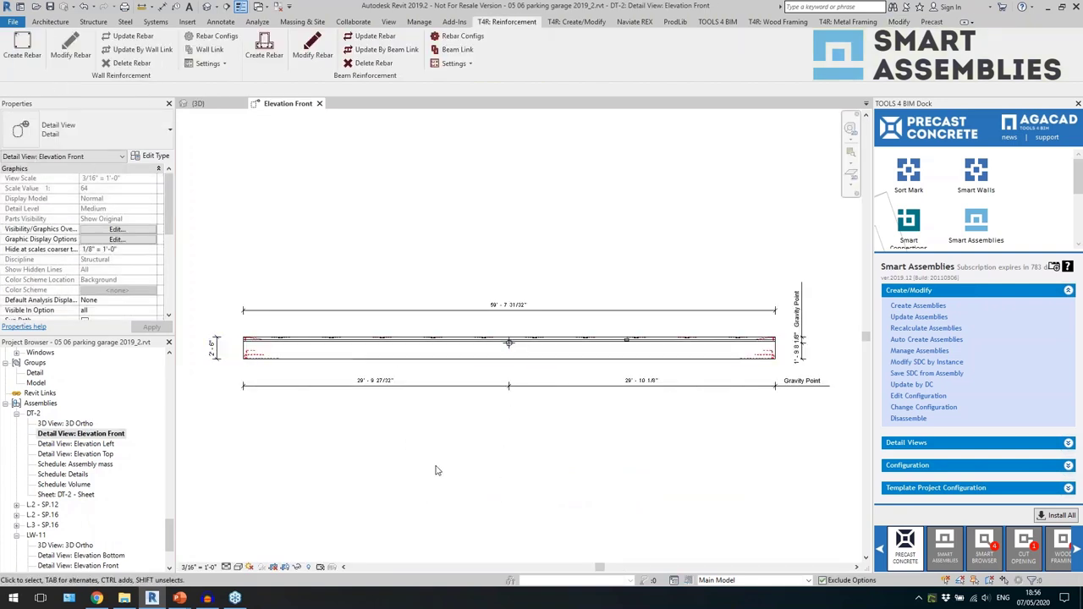
pyautogui.doubleClick(97, 446)
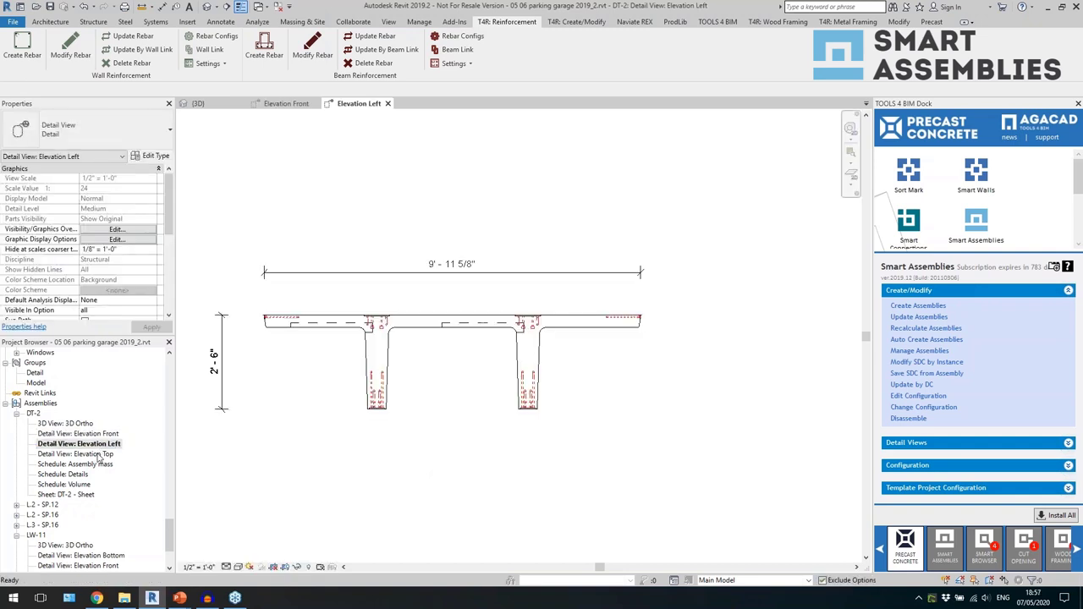
pyautogui.doubleClick(98, 454)
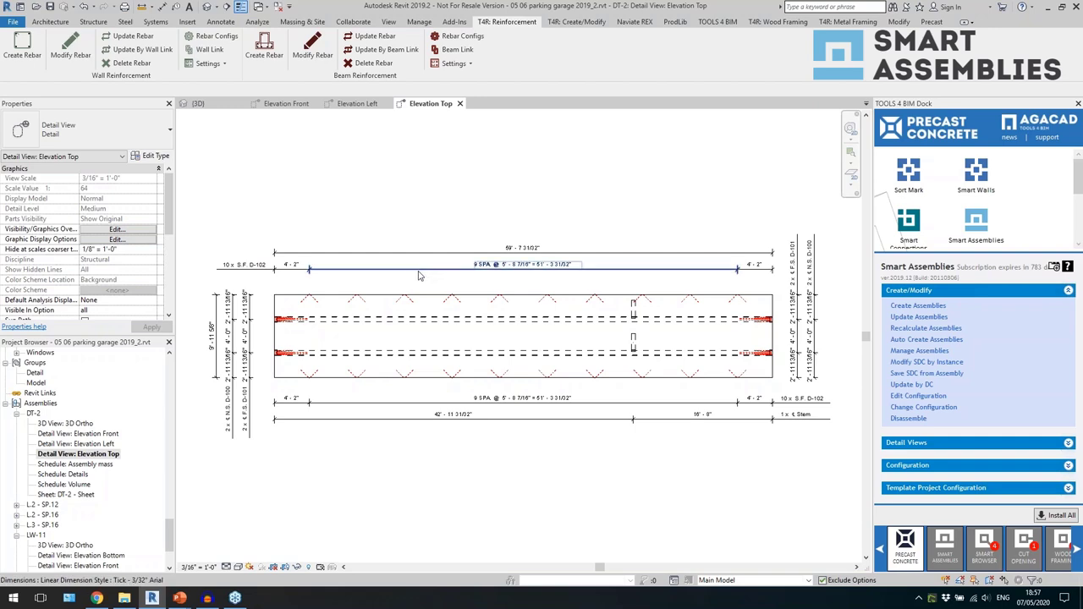
# Examine the embed, spacing and stem dimensions around the slab in DT-2's Elevation Top view.
pyautogui.scroll(3, 212, 379)
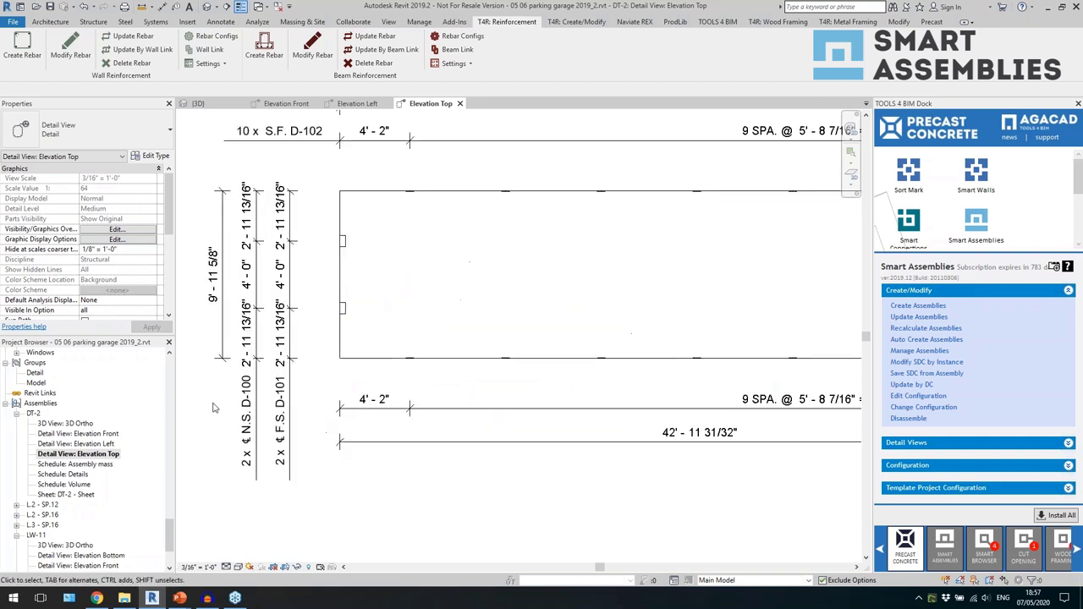
pyautogui.scroll(-3, 269, 420)
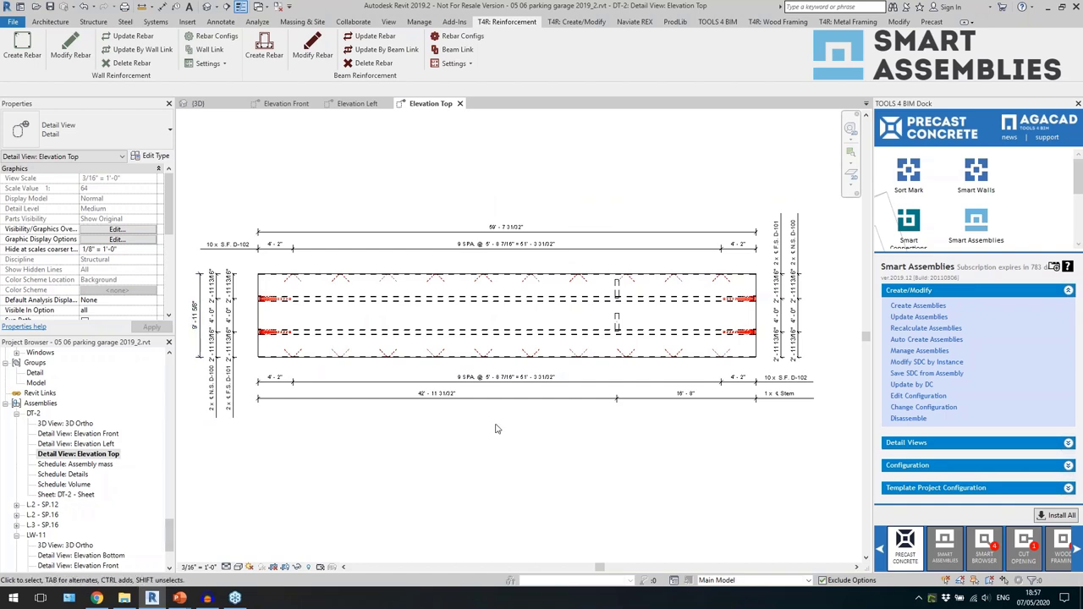
pyautogui.click(495, 398)
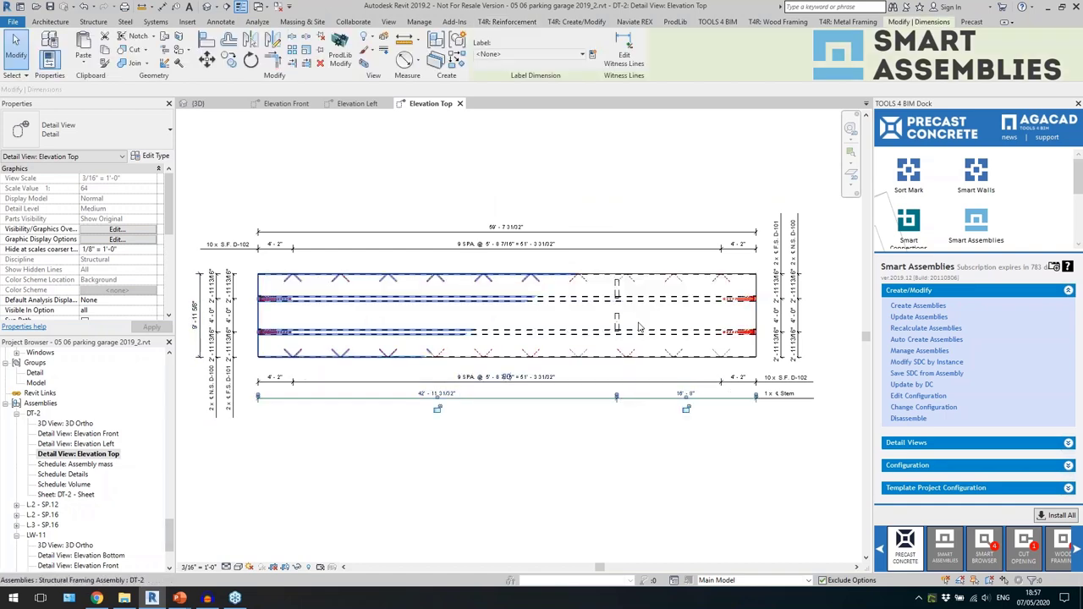
pyautogui.scroll(1, 622, 325)
pyautogui.click(607, 454)
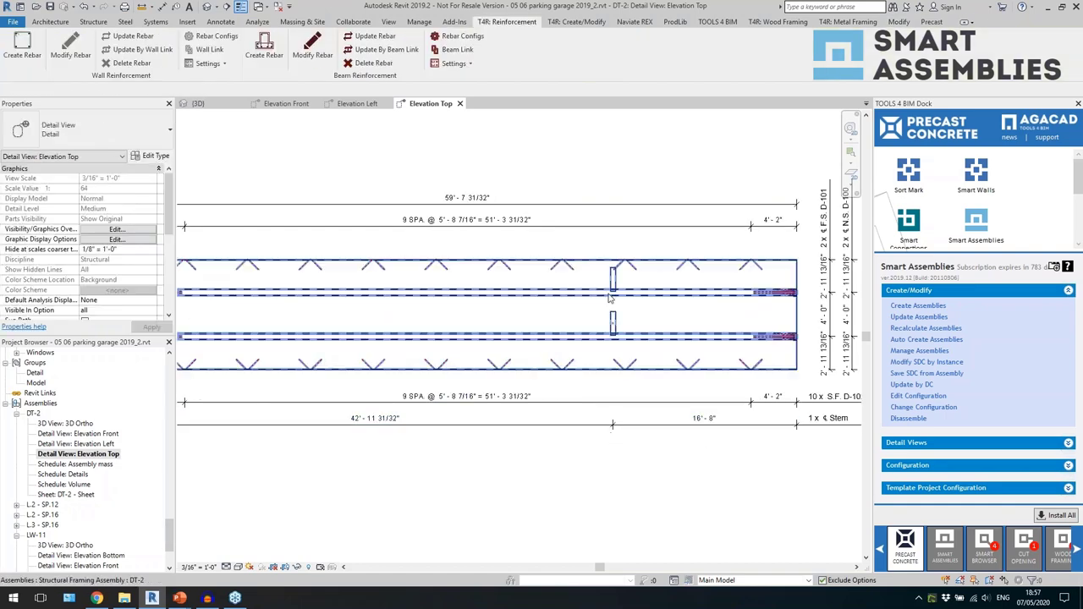
pyautogui.scroll(-2, 600, 270)
# Open the Warped DT assembly's 3D Ortho and its front, left and top elevations, and return to Elevation Left for review.
pyautogui.scroll(-4, 114, 505)
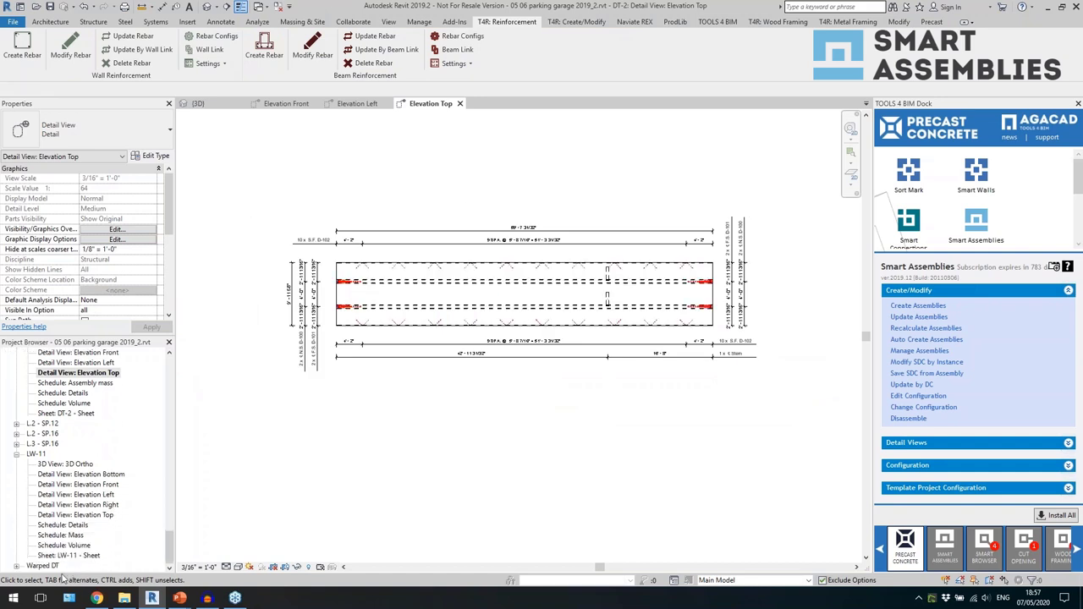
pyautogui.doubleClick(48, 567)
pyautogui.doubleClick(76, 496)
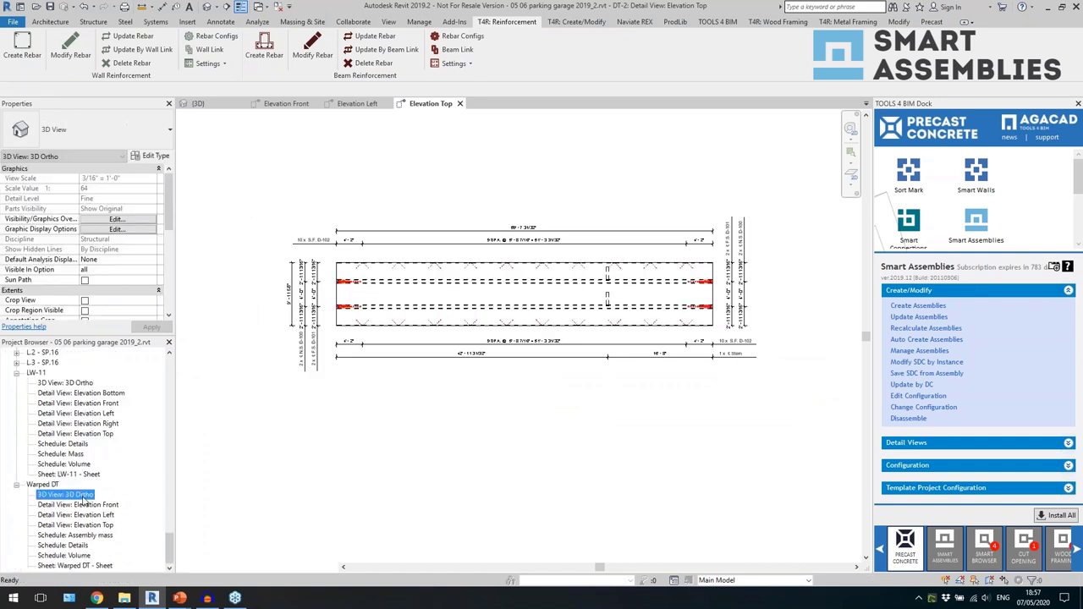
pyautogui.doubleClick(105, 506)
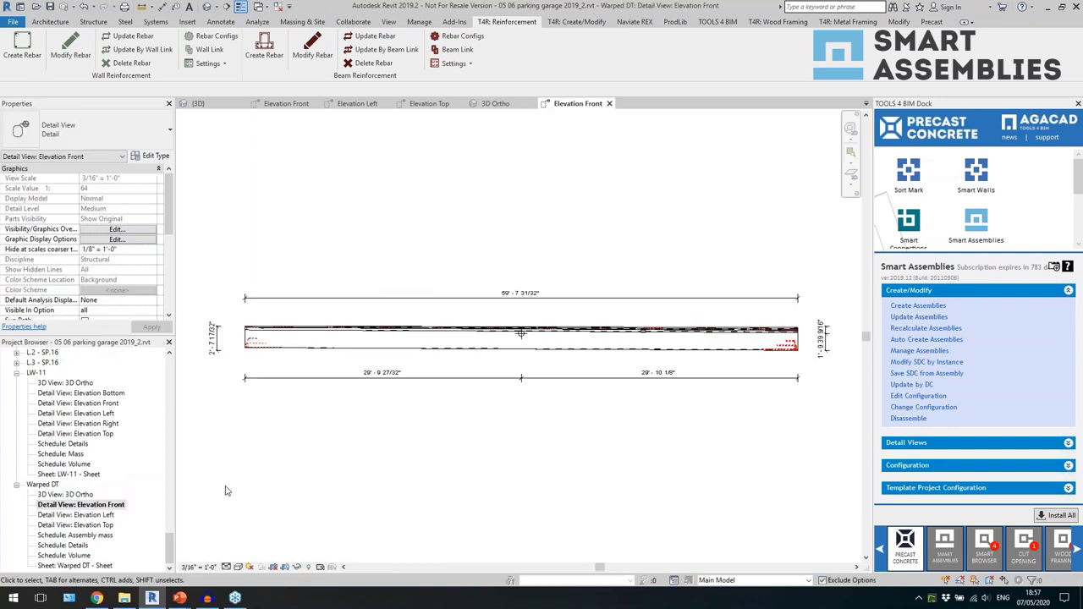
pyautogui.doubleClick(80, 515)
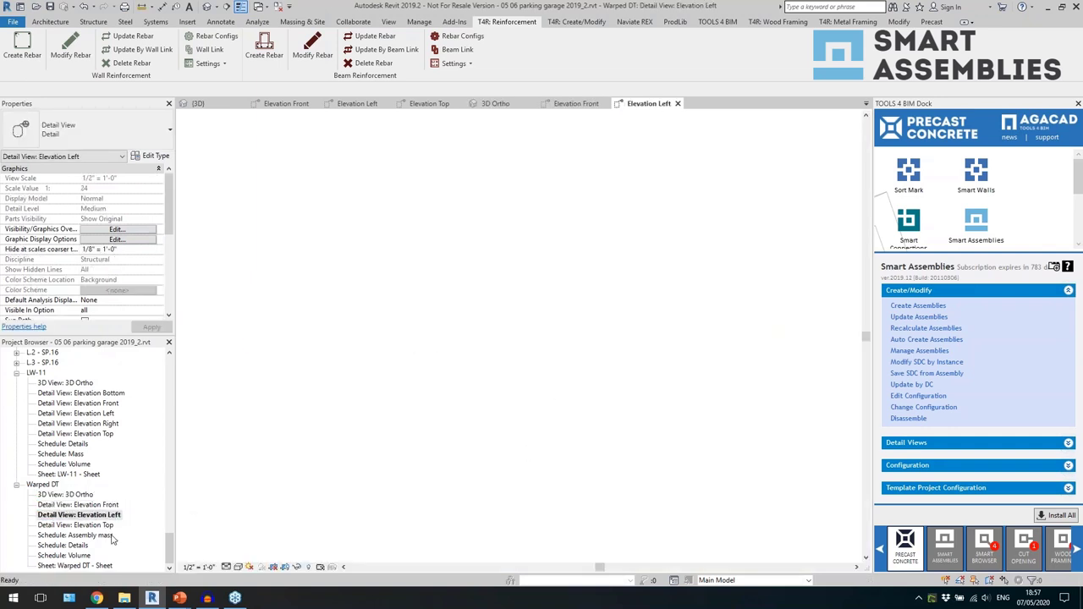
pyautogui.click(93, 526)
pyautogui.doubleClick(93, 526)
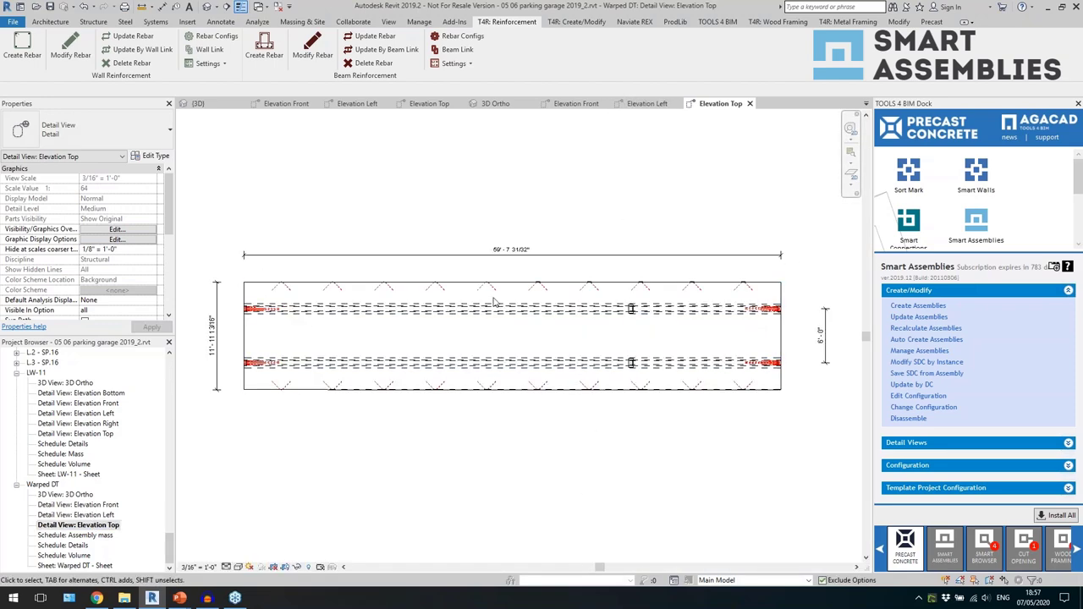
pyautogui.doubleClick(107, 515)
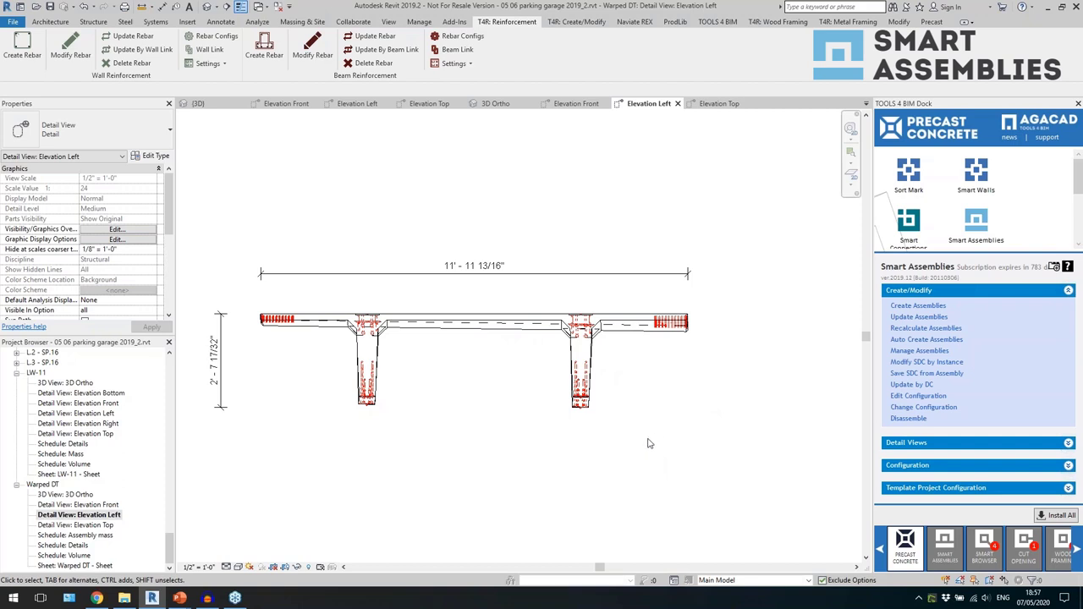
# Return to the default 3D view, close the inactive views and reset the temporary hide/isolate to show the whole garage.
pyautogui.click(205, 8)
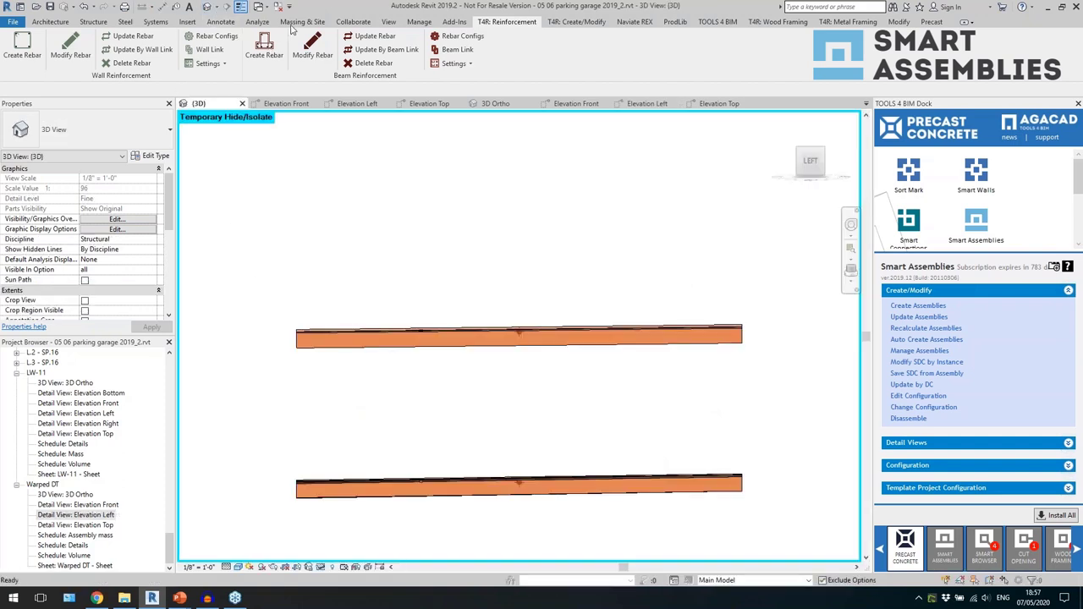
pyautogui.click(279, 7)
pyautogui.click(321, 569)
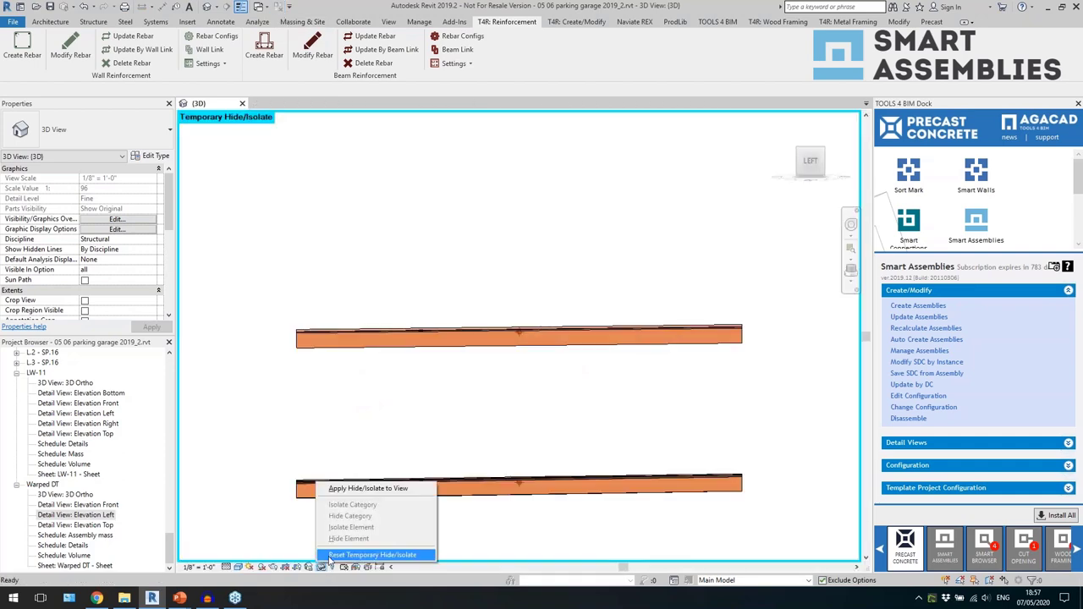
pyautogui.click(373, 548)
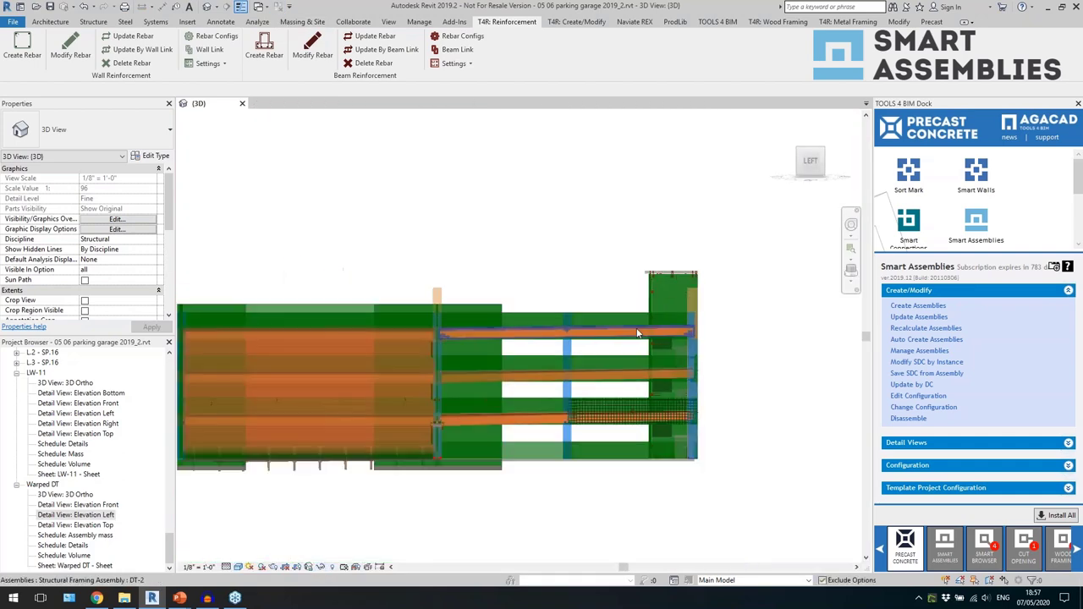
# Orient the garage's 3D view to a floor plan view so the model is cut by its section box.
pyautogui.keyDown('shift'); pyautogui.moveTo(737, 363); pyautogui.dragTo(710, 376, button='middle'); pyautogui.keyUp('shift')
pyautogui.scroll(3, 710, 376)
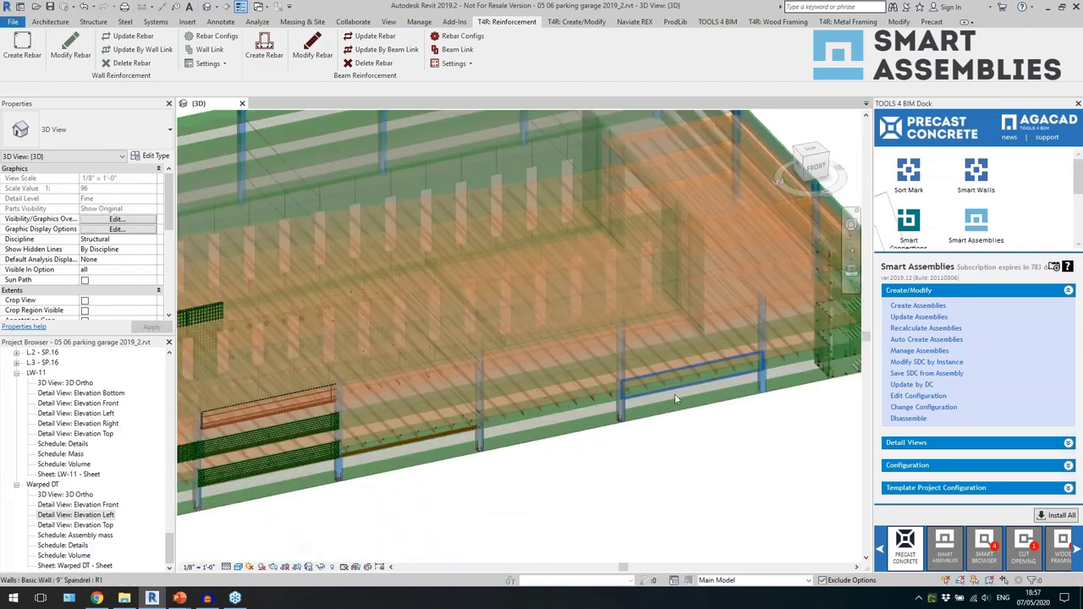
pyautogui.scroll(1, 522, 430)
pyautogui.scroll(-4, 522, 430)
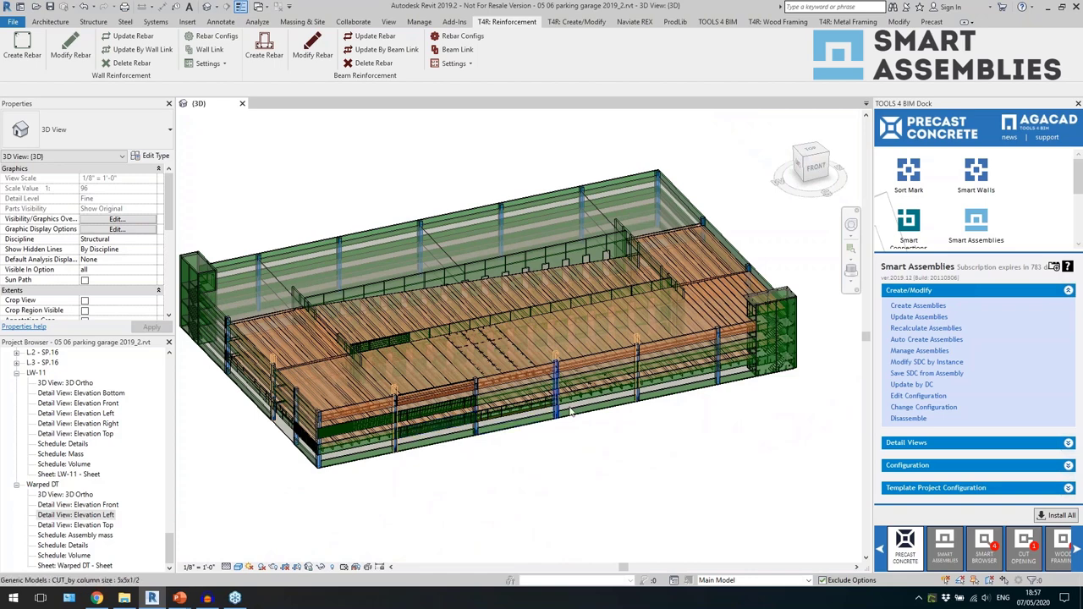
pyautogui.scroll(1, 410, 437)
pyautogui.scroll(3, 410, 438)
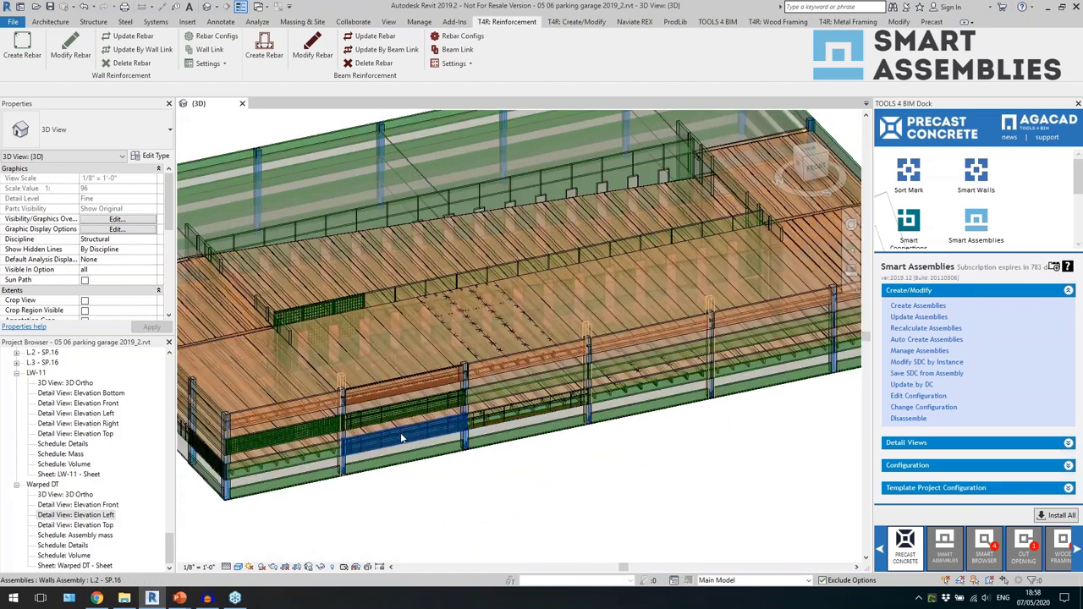
pyautogui.rightClick(854, 198)
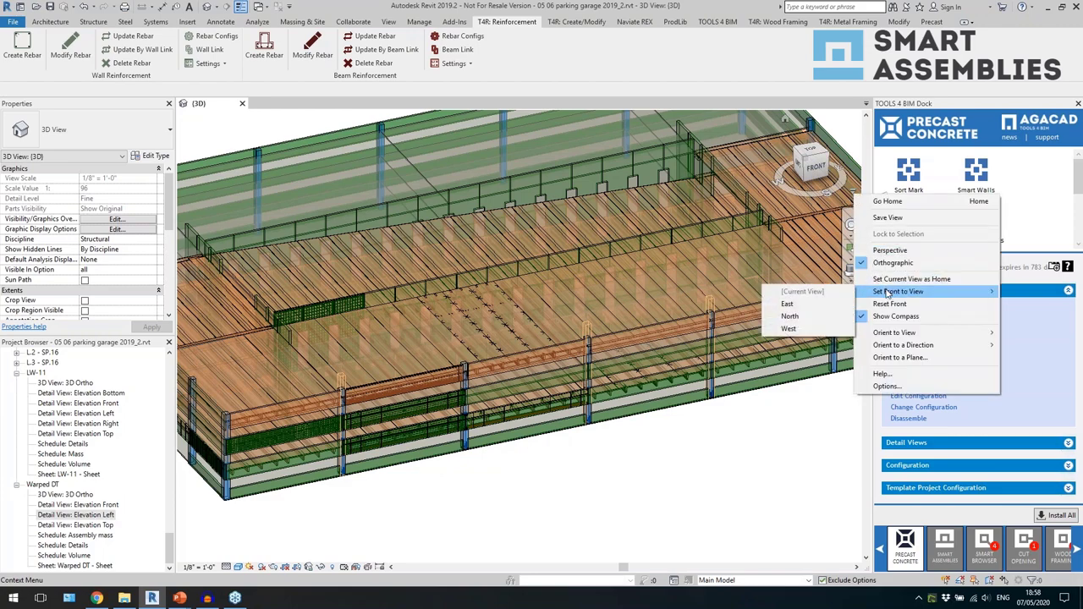
pyautogui.moveTo(893, 335)
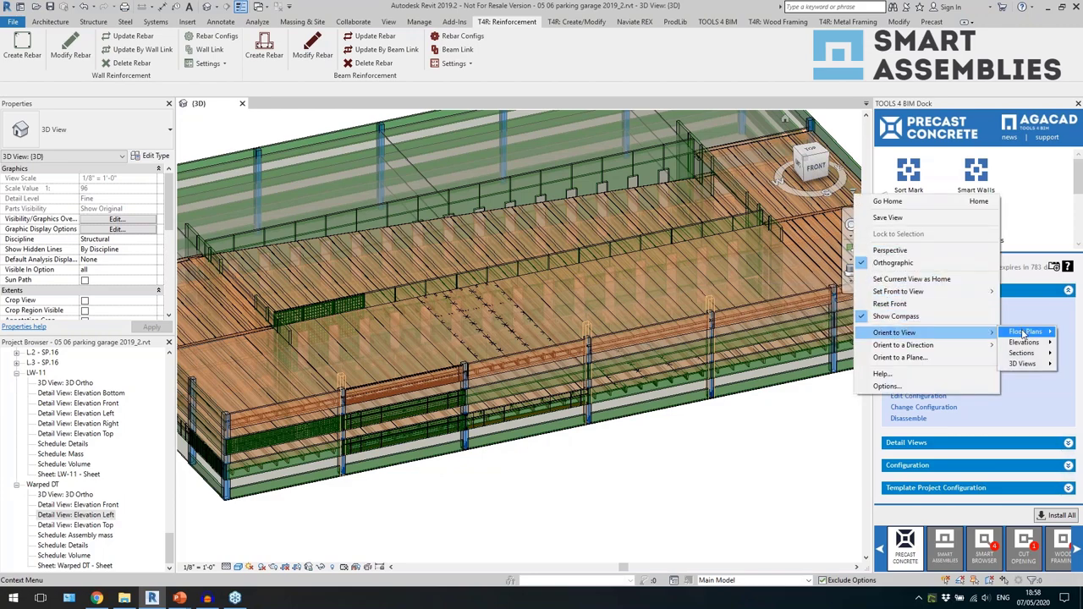
pyautogui.moveTo(1025, 333)
pyautogui.click(937, 346)
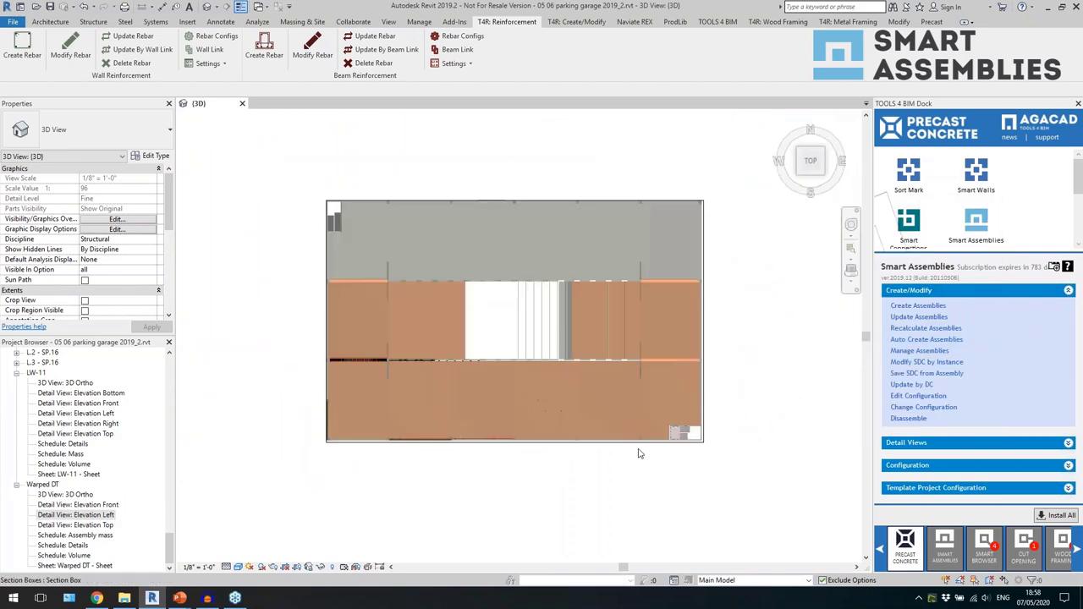
# Copy five adjacent 12' DT slabs beside the outer spandrel wall and paste them aligned to the same place.
pyautogui.keyDown('shift'); pyautogui.moveTo(592, 459); pyautogui.dragTo(445, 514, button='middle'); pyautogui.keyUp('shift')
pyautogui.scroll(5, 477, 471)
pyautogui.scroll(2, 487, 483)
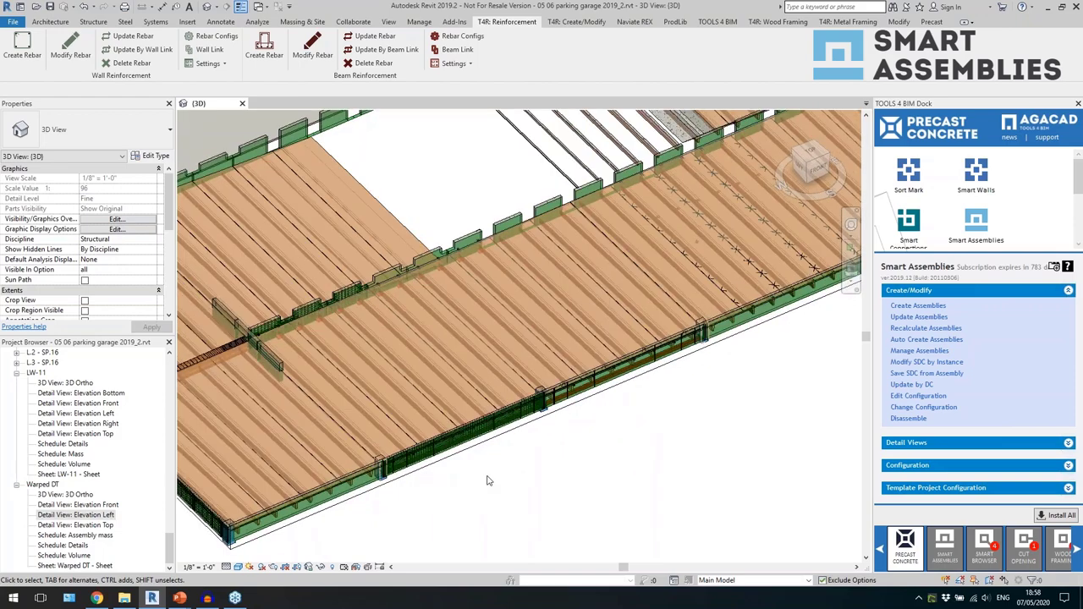
pyautogui.moveTo(487, 481); pyautogui.dragTo(533, 458, button='middle')
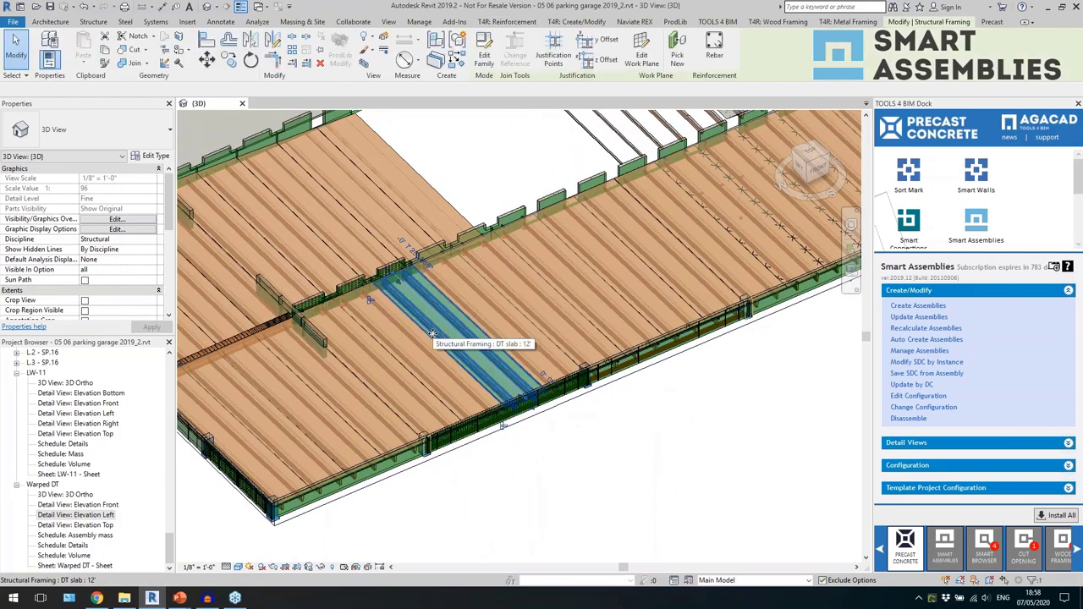
pyautogui.click(470, 338)
pyautogui.scroll(1, 471, 339)
pyautogui.keyDown('ctrl'); pyautogui.click(391, 394); pyautogui.keyUp('ctrl')
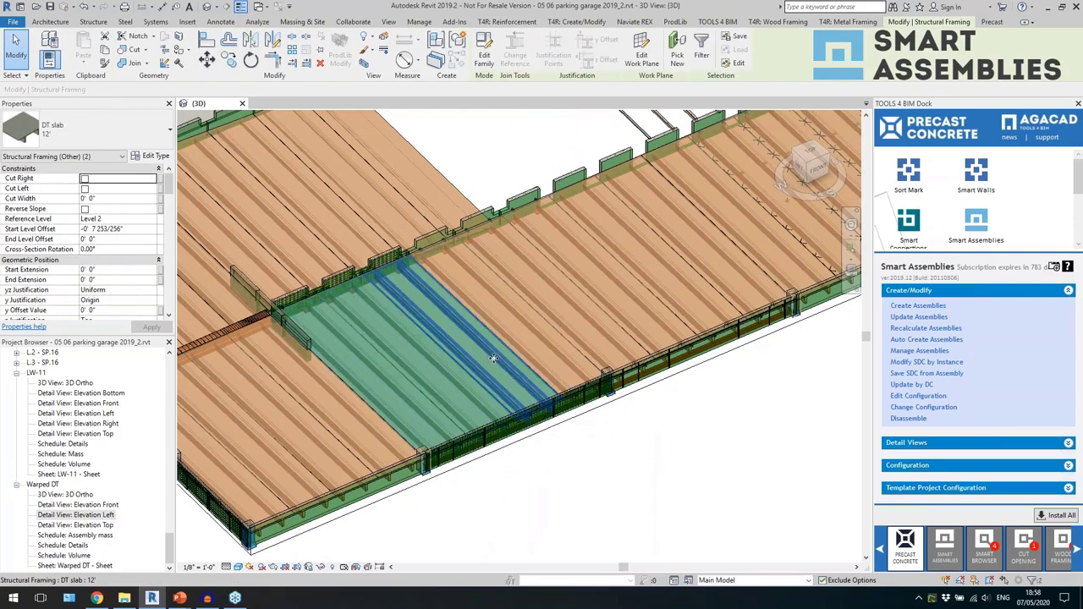
pyautogui.keyDown('ctrl'); pyautogui.click(534, 330); pyautogui.keyUp('ctrl')
pyautogui.keyDown('ctrl'); pyautogui.click(551, 309); pyautogui.keyUp('ctrl')
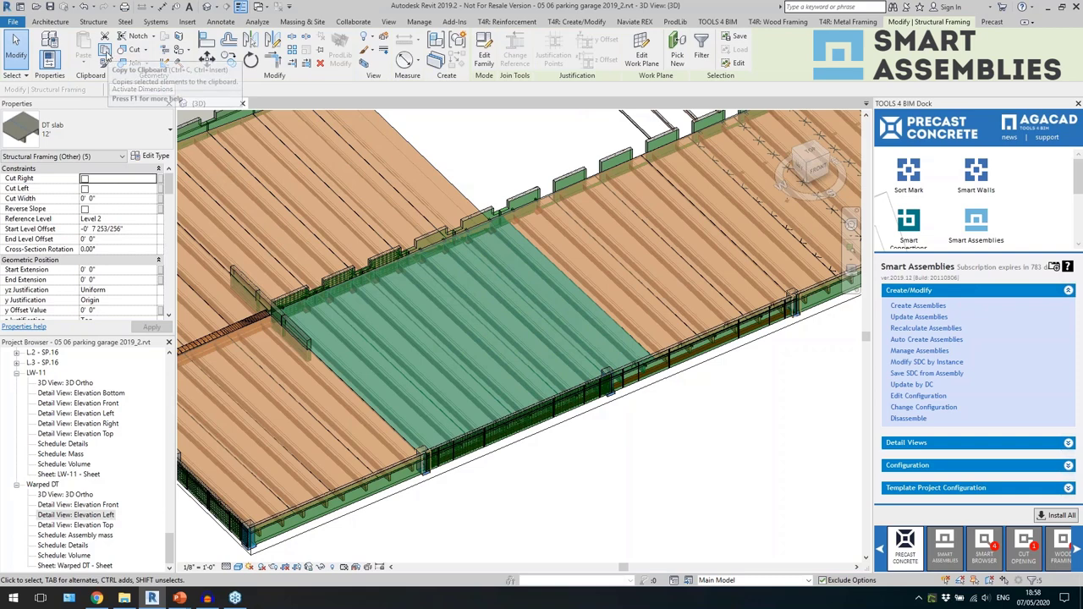
pyautogui.click(105, 50)
pyautogui.click(85, 67)
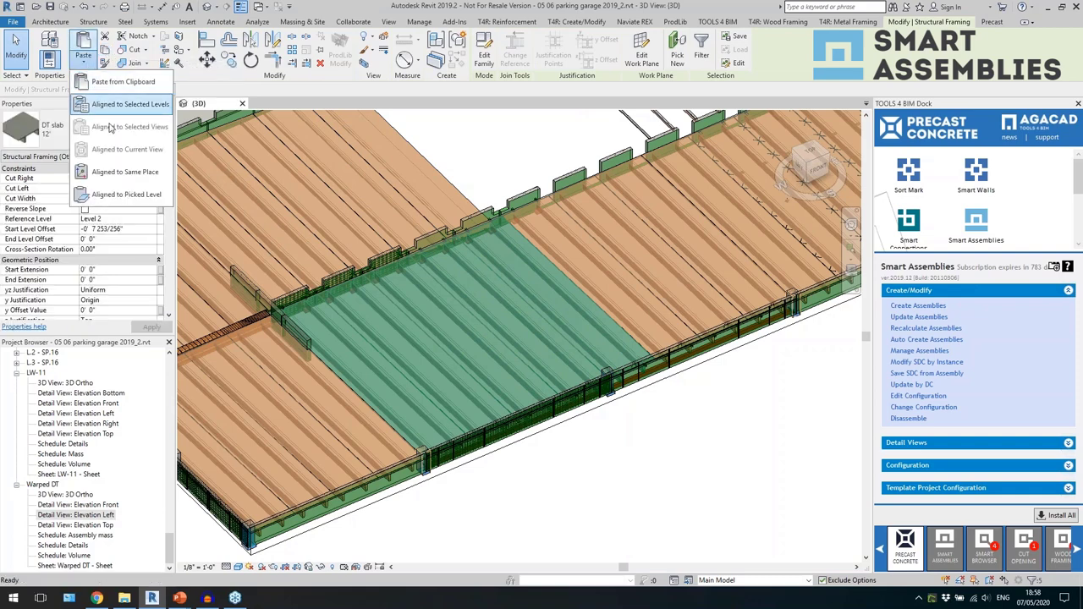
pyautogui.click(125, 173)
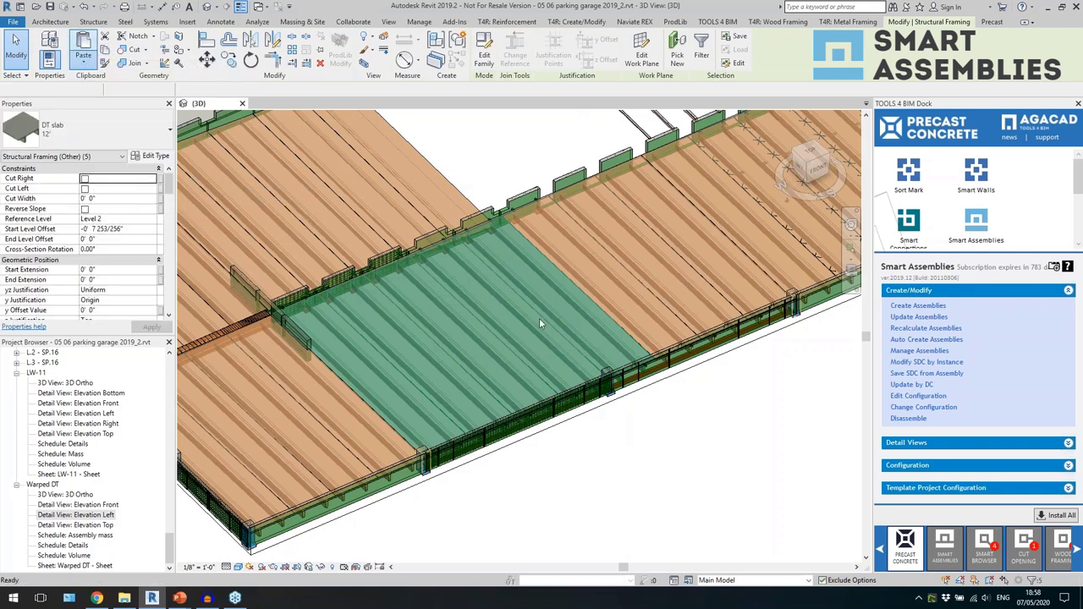
# Set the FM Number of the five duplicated 12' DT slabs to 0.
pyautogui.scroll(-1, 117, 242)
pyautogui.scroll(-5, 118, 243)
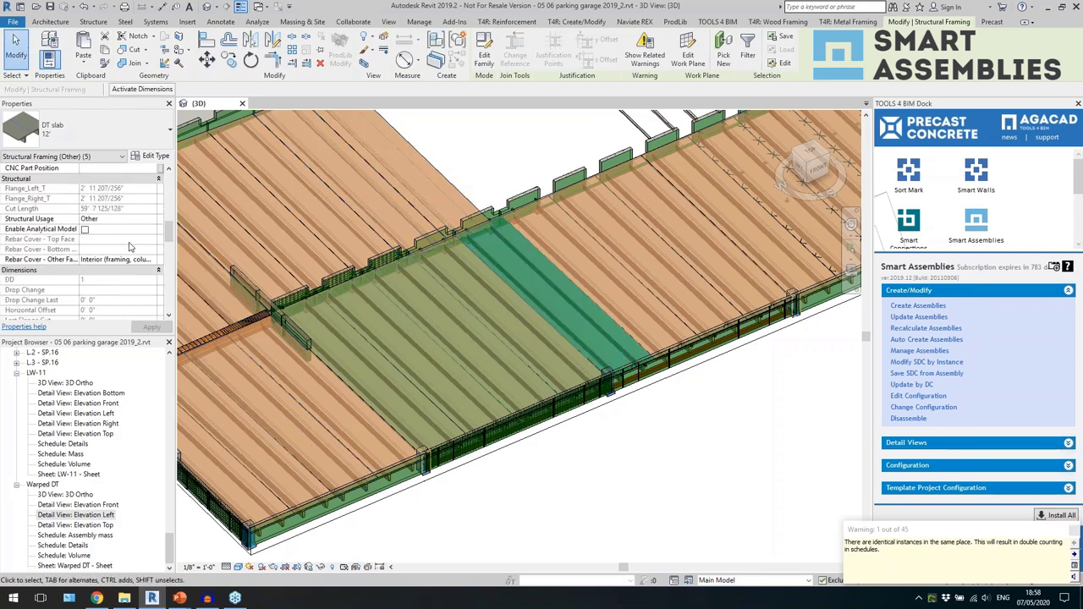
pyautogui.scroll(-3, 130, 246)
pyautogui.scroll(-3, 129, 247)
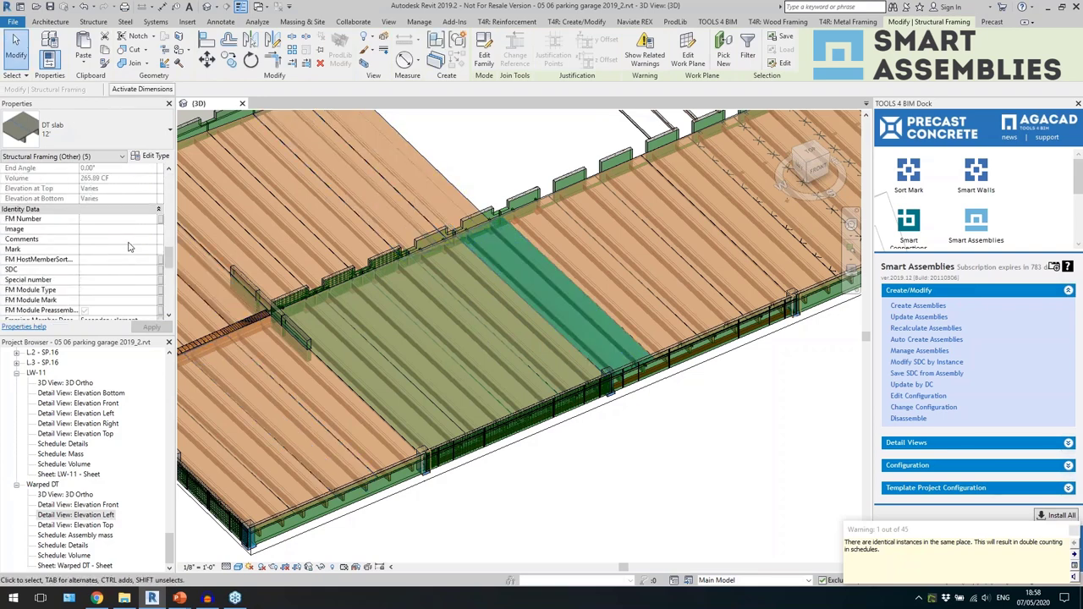
pyautogui.click(88, 219)
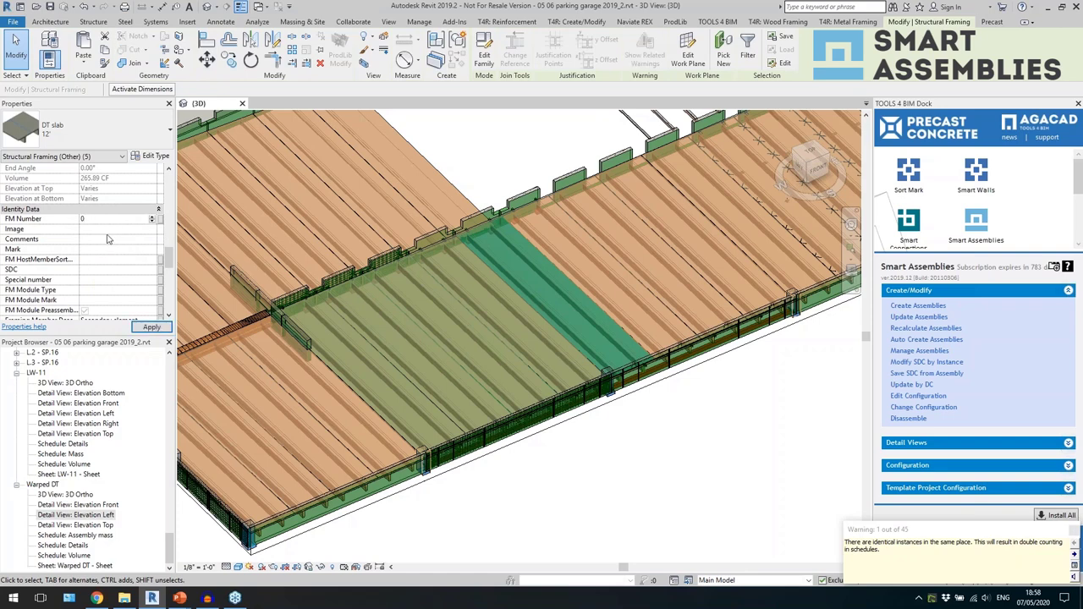
pyautogui.click(151, 327)
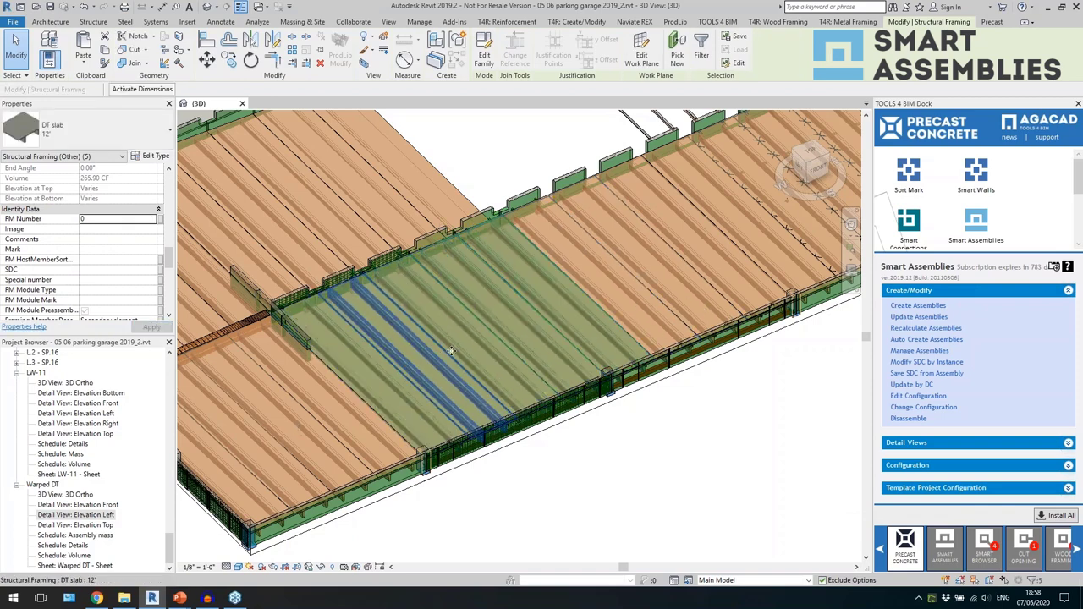
# Select the notched 10" wall at the ends of the duplicated DT slabs and crop the 3D view around it with a selection box.
pyautogui.scroll(2, 427, 365)
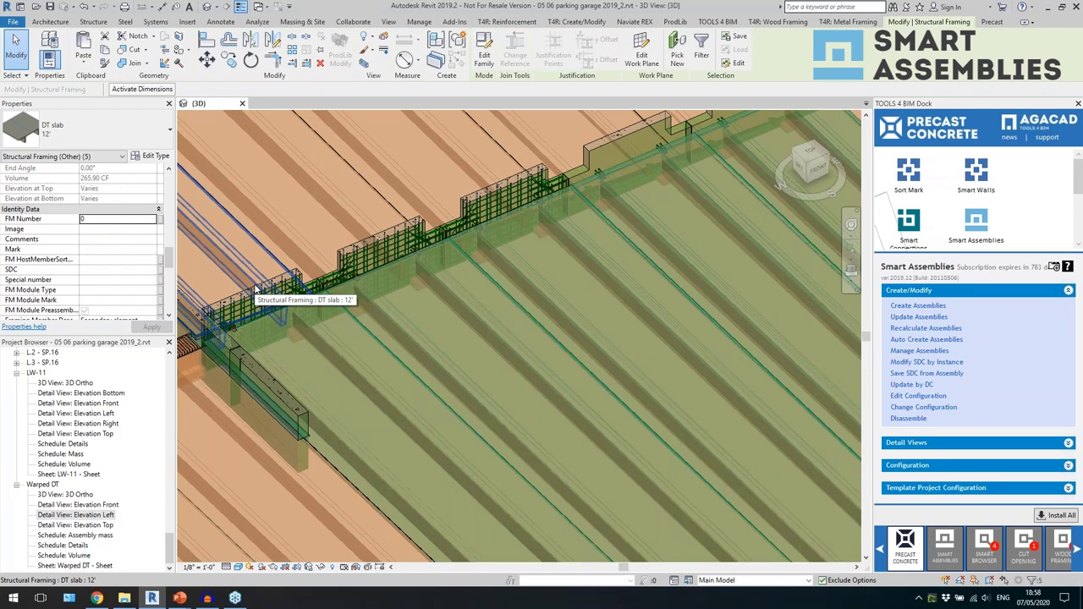
pyautogui.click(252, 364)
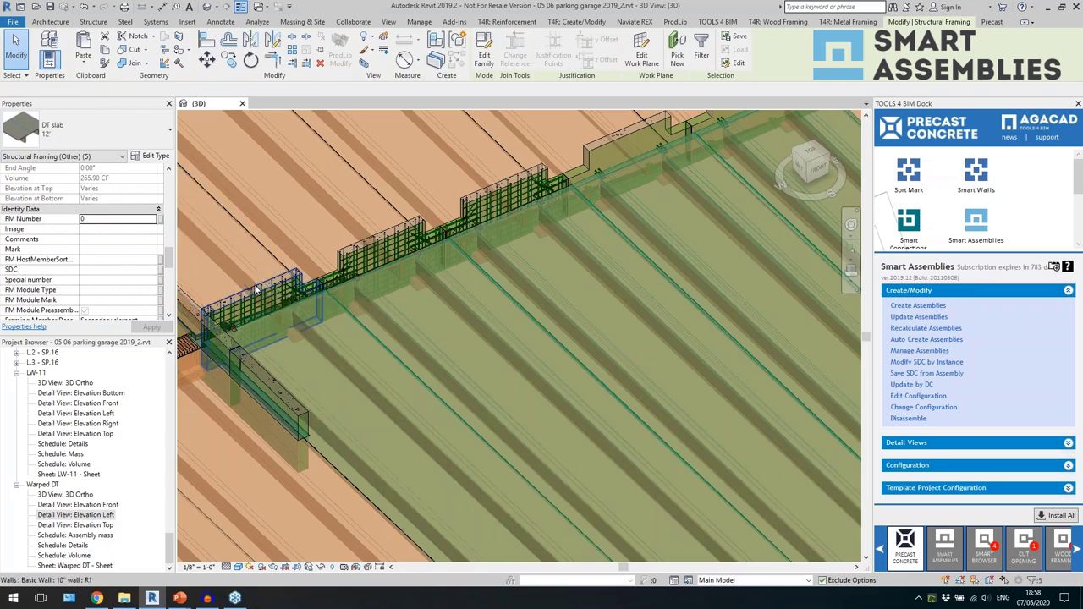
pyautogui.scroll(-2, 252, 364)
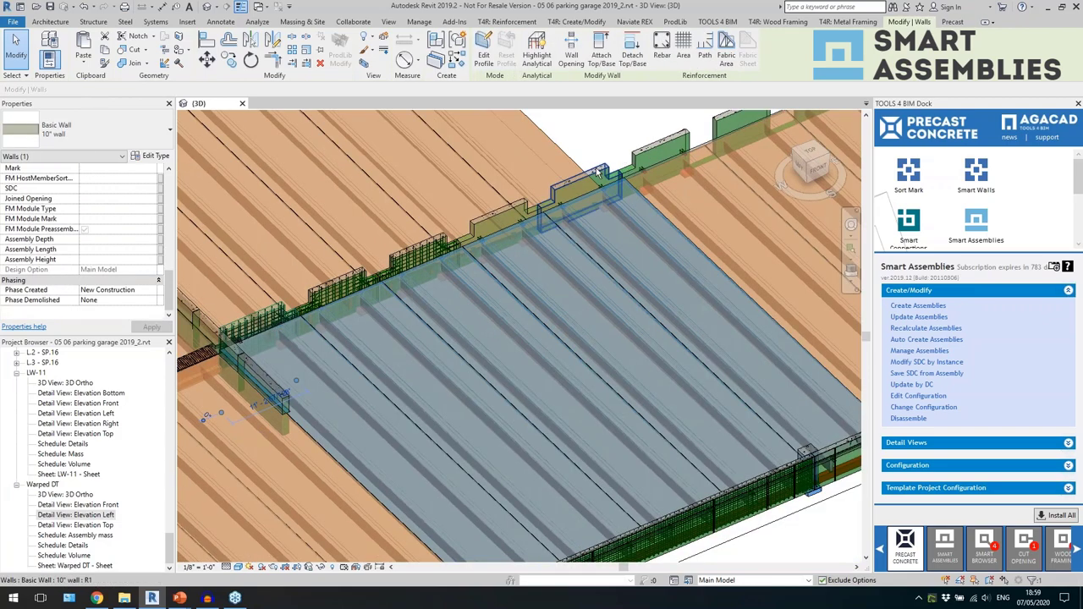
pyautogui.click(364, 64)
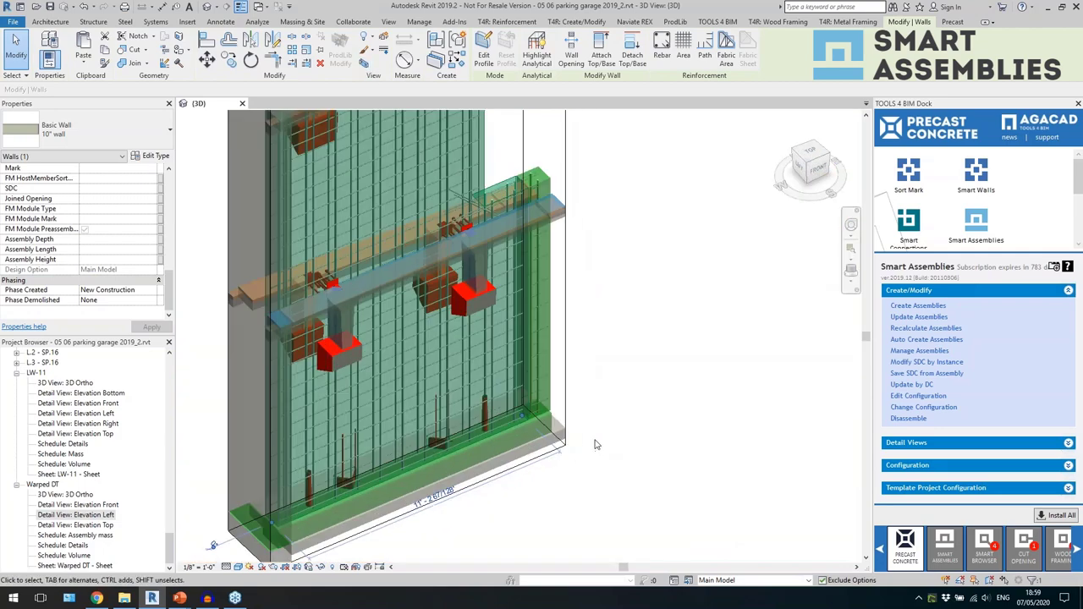
# Extend the section box sideways along the wall line so the view includes the adjacent walls and their DT slabs.
pyautogui.keyDown('shift'); pyautogui.moveTo(596, 444); pyautogui.dragTo(587, 316, button='middle'); pyautogui.keyUp('shift')
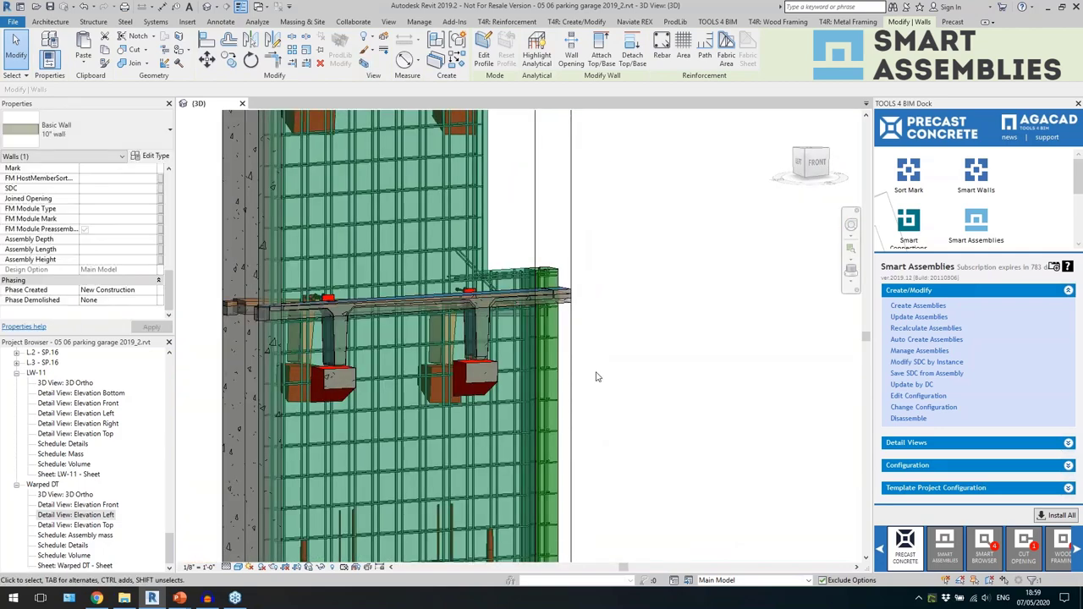
pyautogui.click(596, 376)
pyautogui.click(572, 375)
pyautogui.scroll(-3, 253, 411)
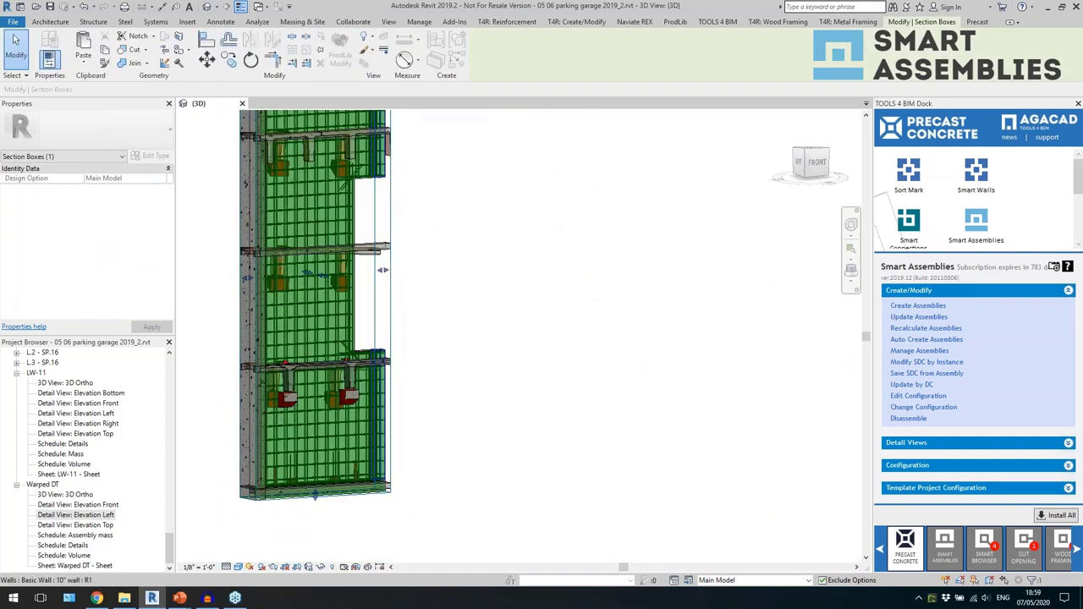
pyautogui.moveTo(382, 270); pyautogui.dragTo(603, 256)
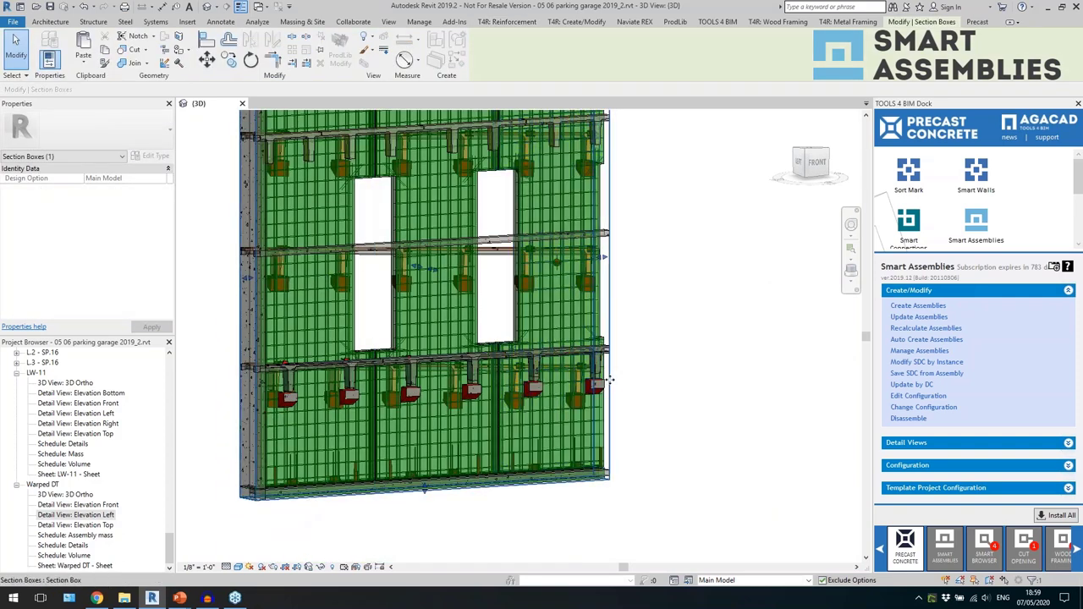
pyautogui.scroll(5, 610, 380)
pyautogui.click(650, 409)
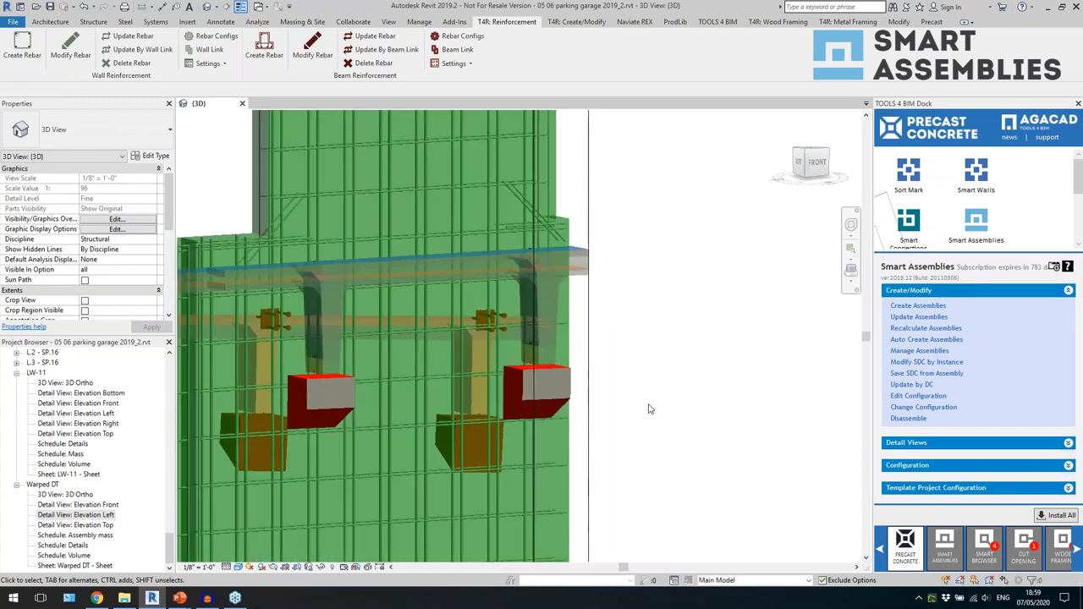
# Select two adjacent upper slabs among the overlapping 12' DT slabs above the corbels of wall assembly LW-11.
pyautogui.scroll(2, 260, 362)
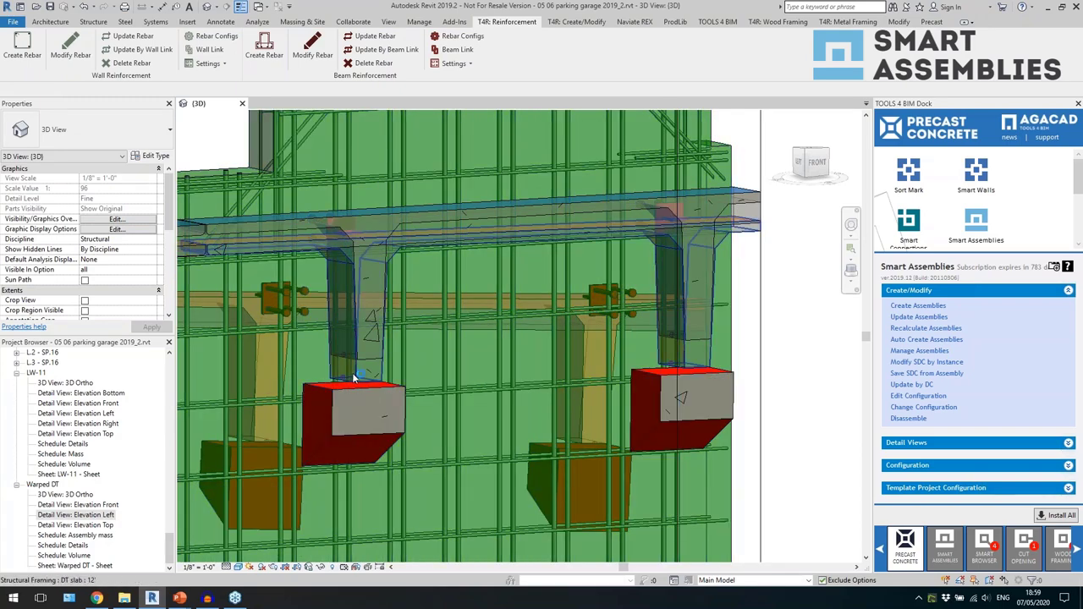
pyautogui.click(354, 377)
pyautogui.scroll(-2, 646, 324)
pyautogui.scroll(2, 423, 330)
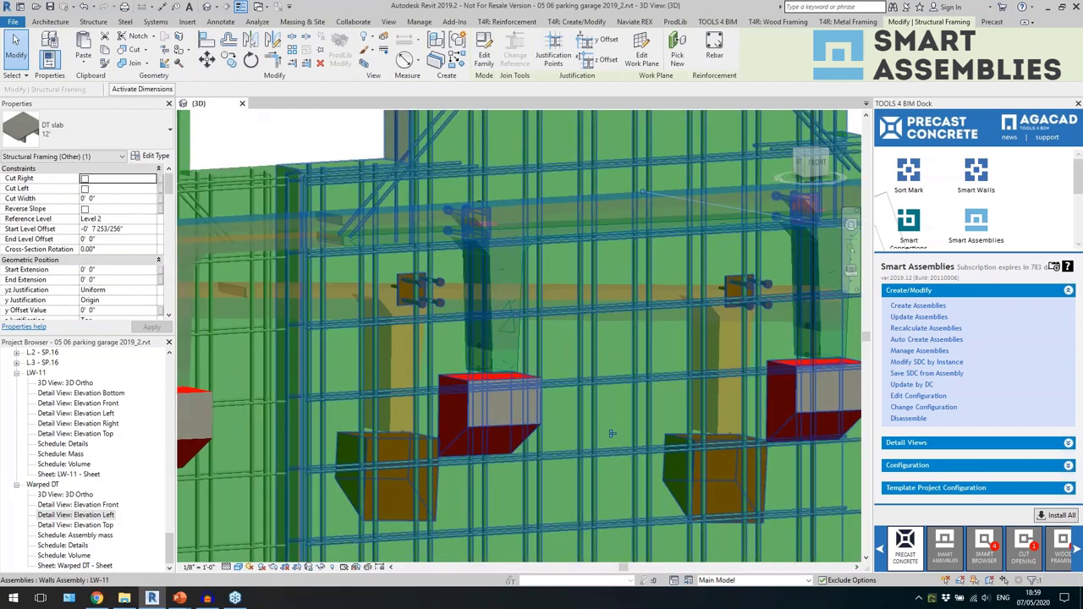
pyautogui.click(468, 404)
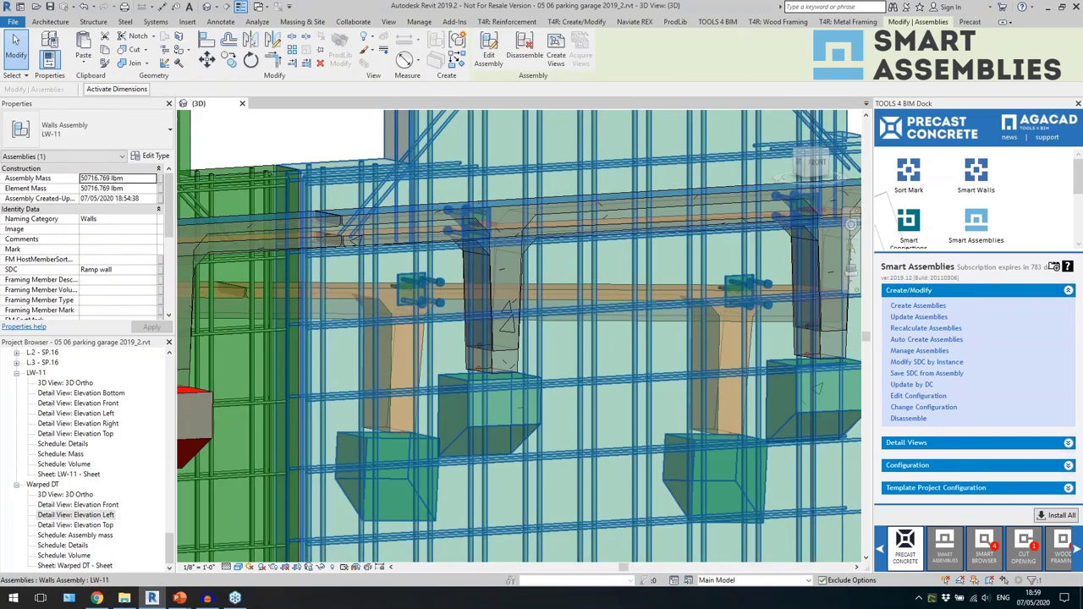
pyautogui.press('Tab')
pyautogui.click(514, 363)
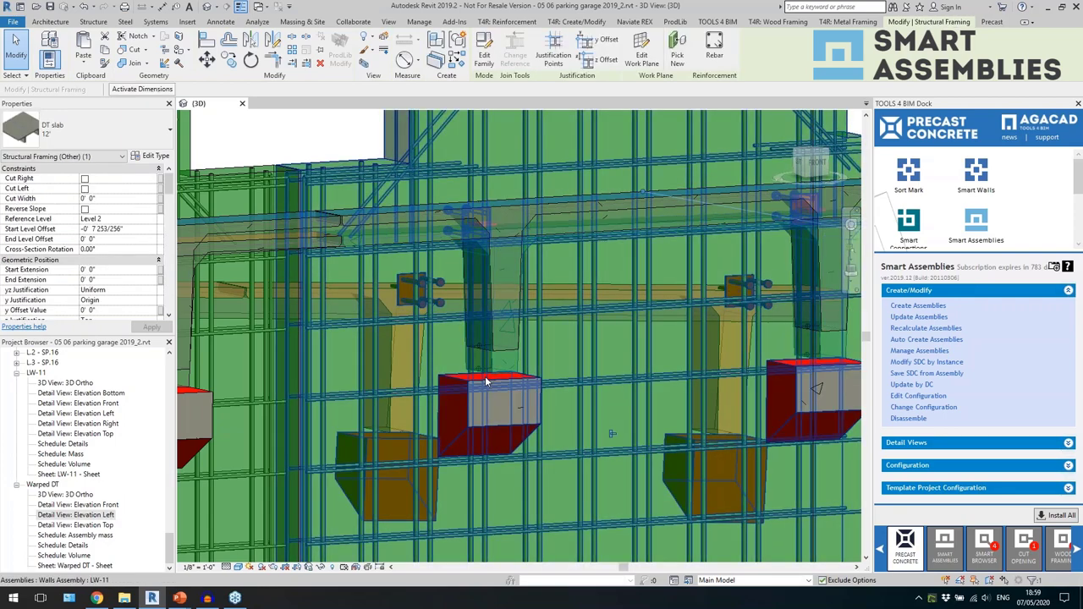
pyautogui.scroll(-1, 486, 379)
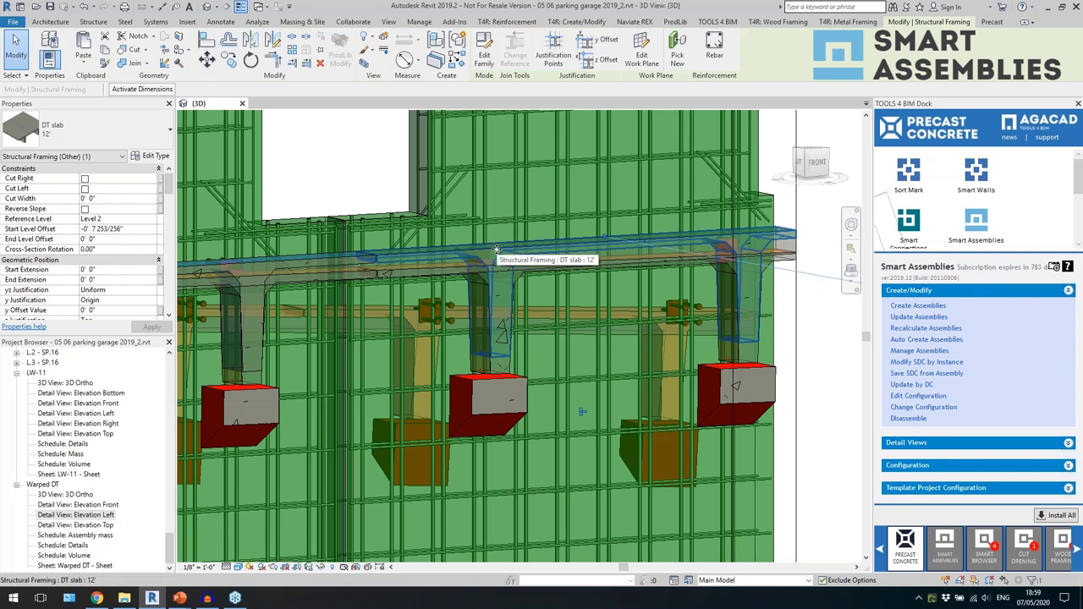
pyautogui.keyDown('shift'); pyautogui.moveTo(497, 250); pyautogui.dragTo(421, 258, button='middle'); pyautogui.keyUp('shift')
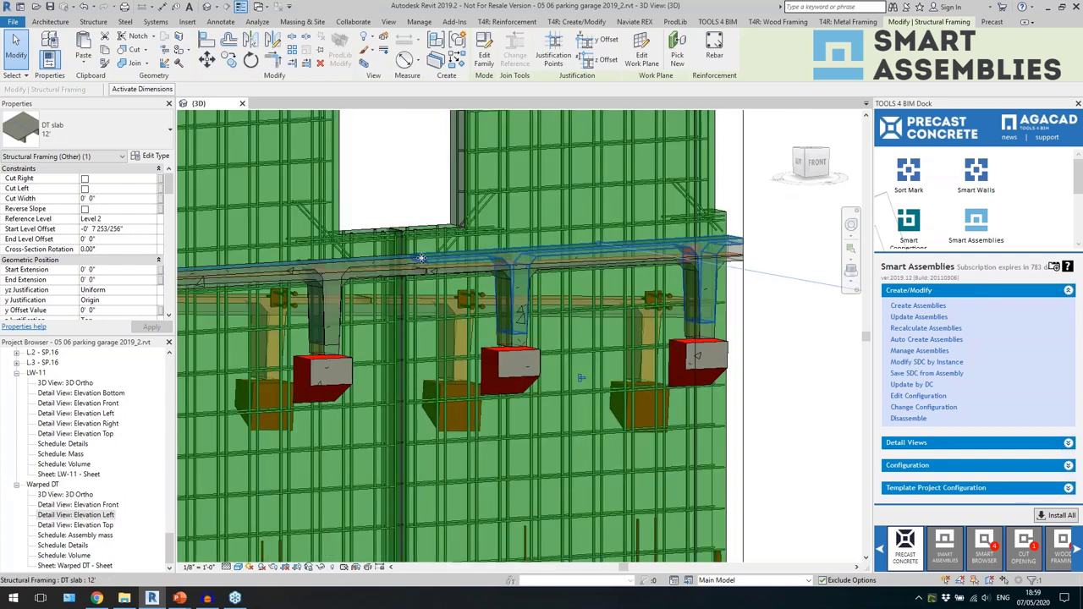
pyautogui.keyDown('ctrl'); pyautogui.click(365, 261); pyautogui.keyUp('ctrl')
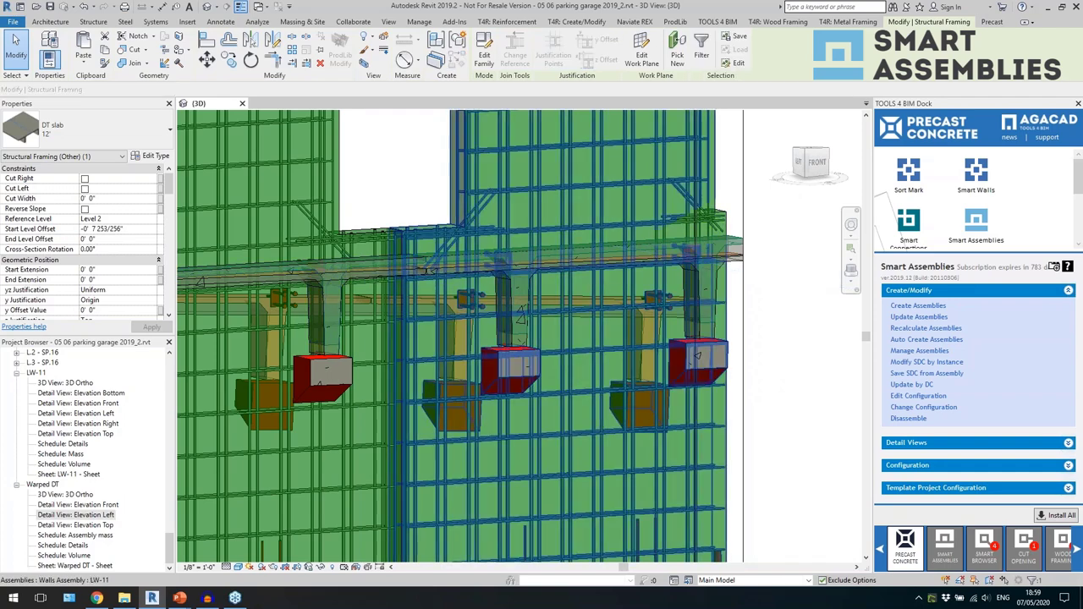
pyautogui.keyDown('ctrl'); pyautogui.click(624, 495); pyautogui.keyUp('ctrl')
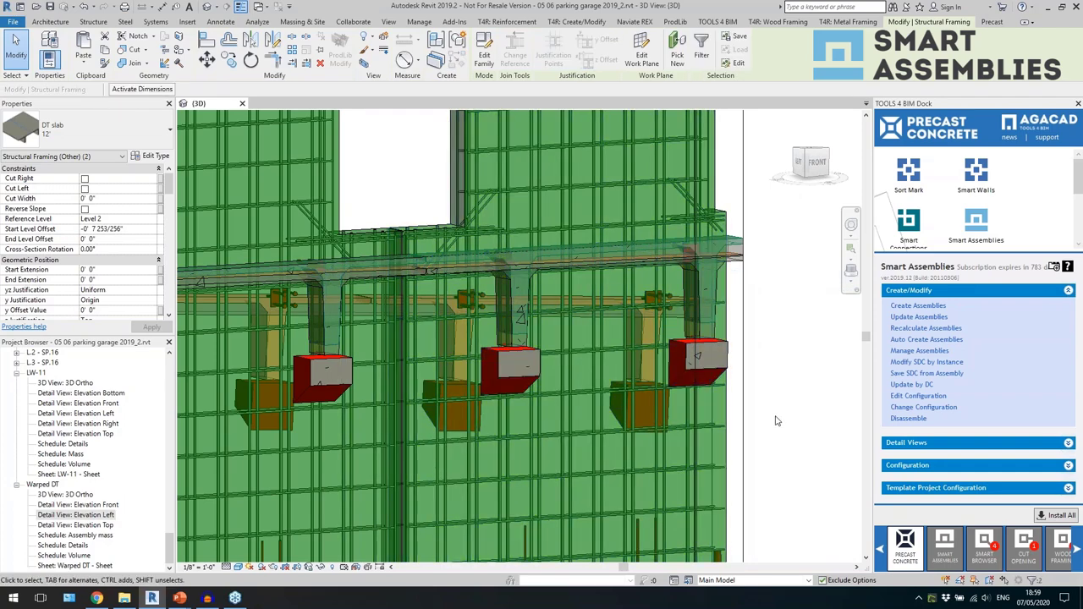
# Insert Smart Connections details on the two selected DT slabs using the DT simple 12 configuration.
pyautogui.click(906, 222)
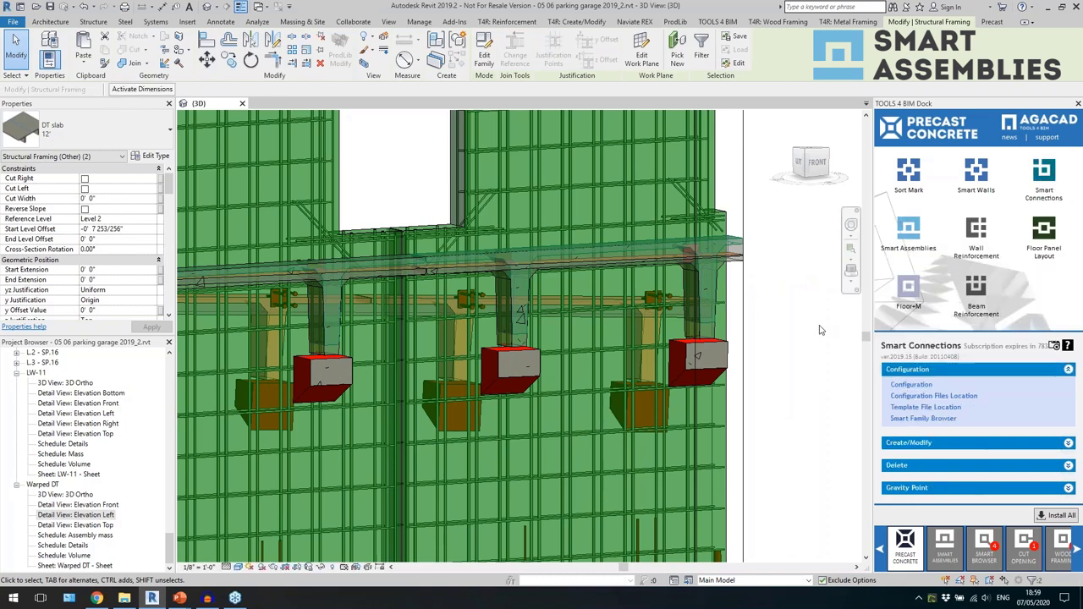
pyautogui.click(909, 443)
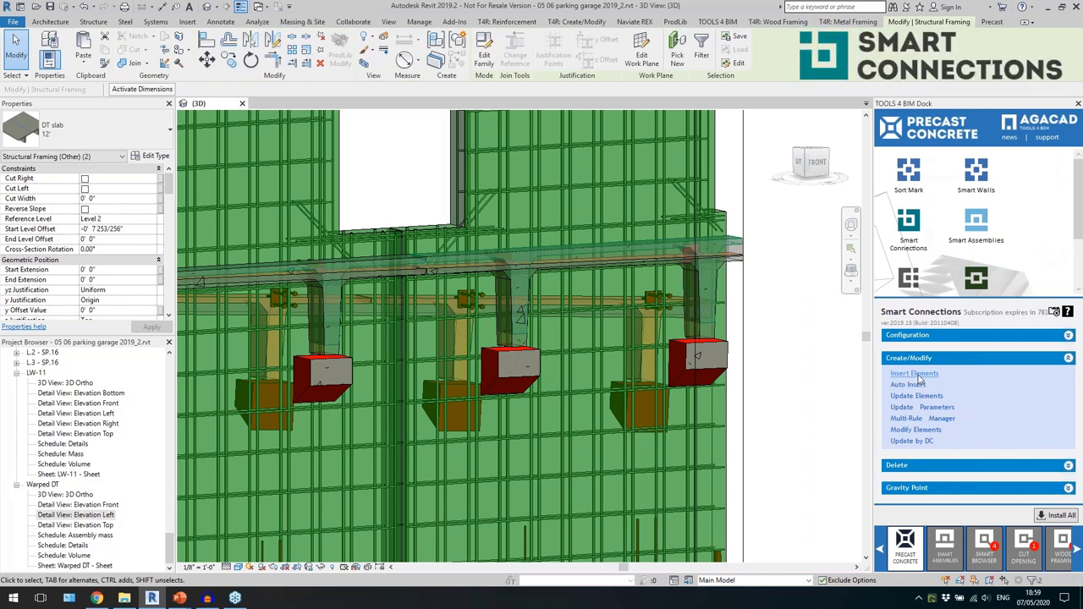
pyautogui.click(765, 313)
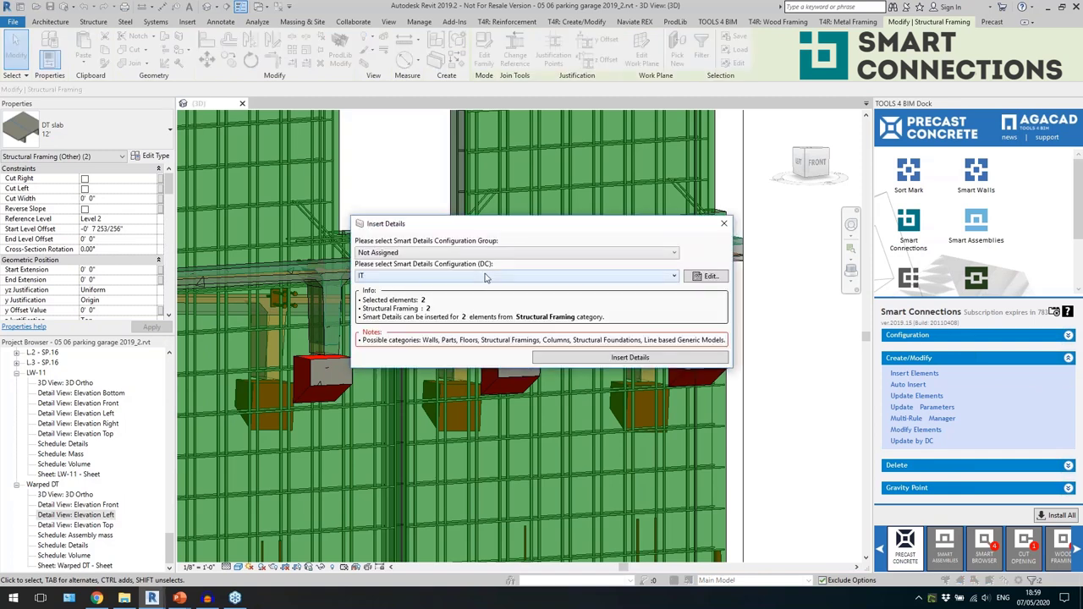
pyautogui.click(476, 281)
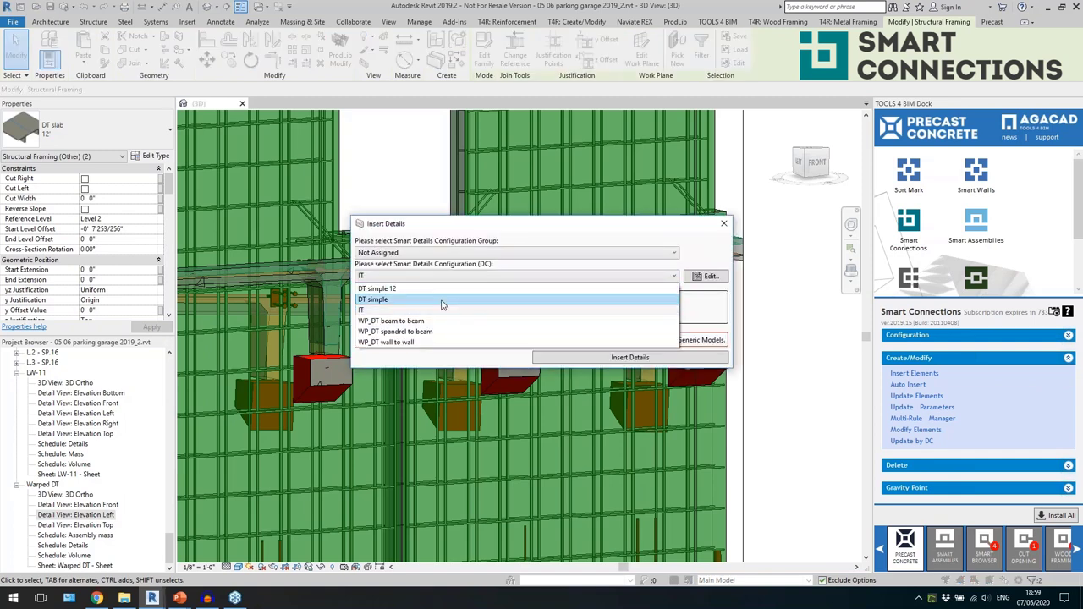
pyautogui.click(438, 289)
pyautogui.click(512, 266)
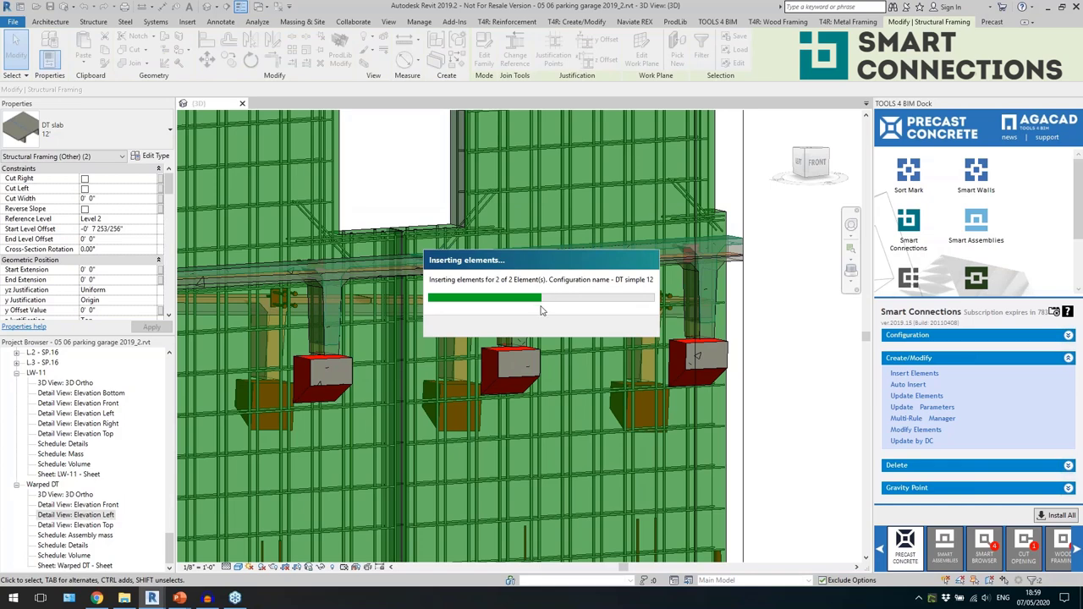
# Inspect the connection plates inserted in the DT slab legs and flanges, including the 12 x 6 x 1/2 DT bottom plate.
pyautogui.scroll(4, 534, 315)
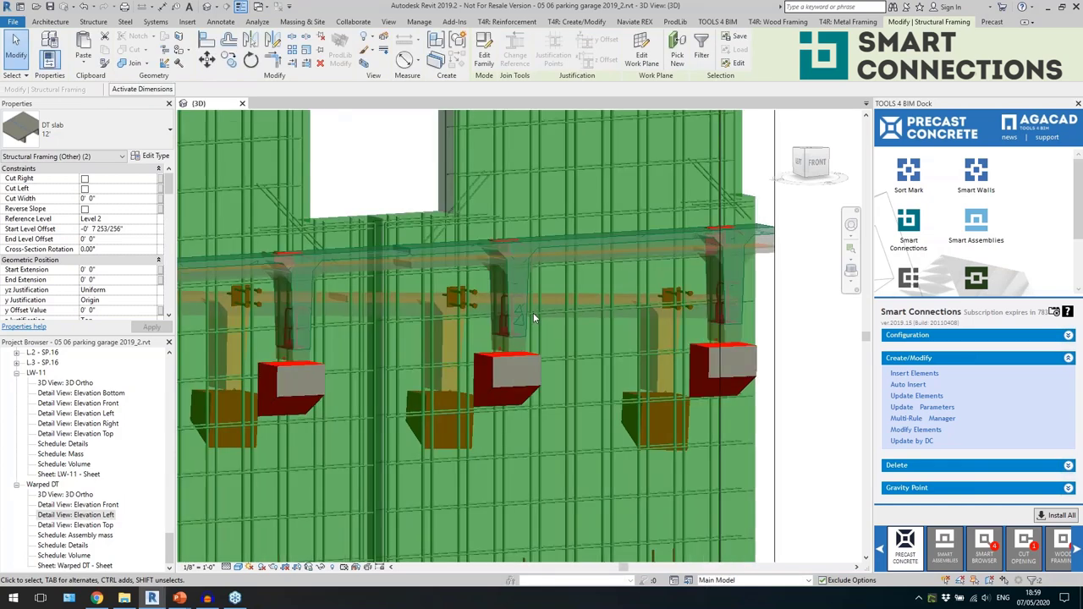
pyautogui.press('Escape')
pyautogui.keyDown('shift'); pyautogui.moveTo(521, 342); pyautogui.dragTo(541, 340, button='middle'); pyautogui.keyUp('shift')
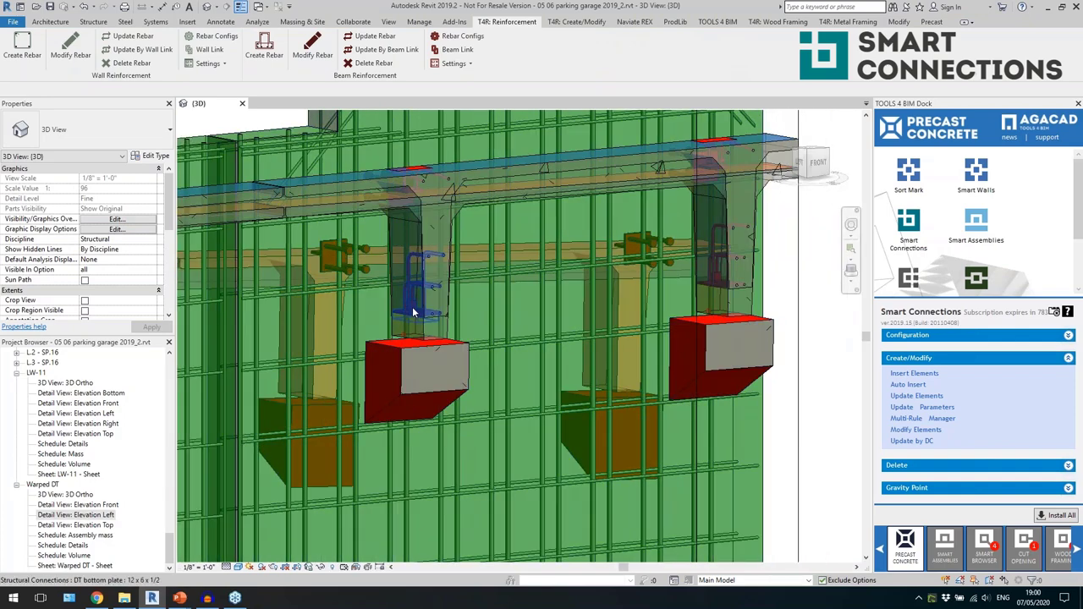
pyautogui.click(413, 313)
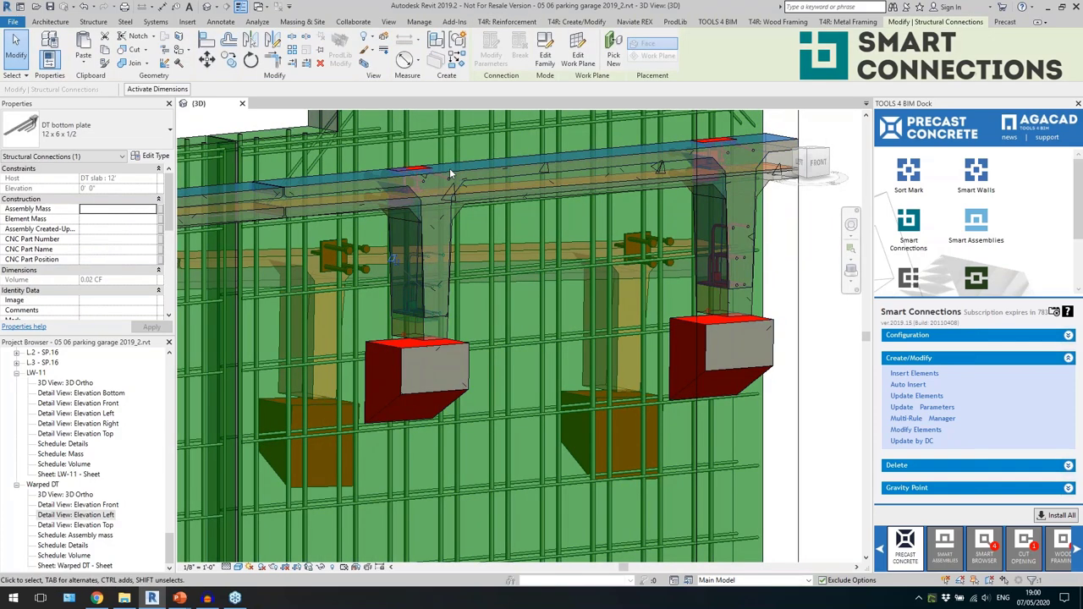
pyautogui.click(450, 171)
pyautogui.keyDown('shift'); pyautogui.moveTo(450, 172); pyautogui.dragTo(692, 379, button='middle'); pyautogui.keyUp('shift')
pyautogui.click(665, 403)
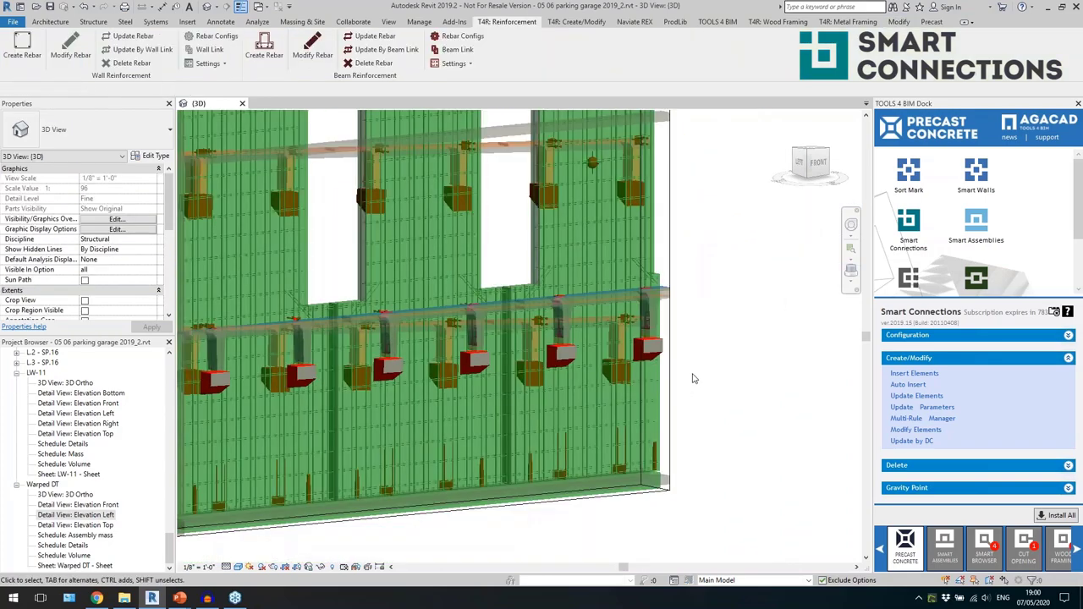
# Add the two adjacent 12' DT slabs above the LW-11 corbels to the Warped (primary) option of the Warped Double tee set.
pyautogui.scroll(8, 692, 380)
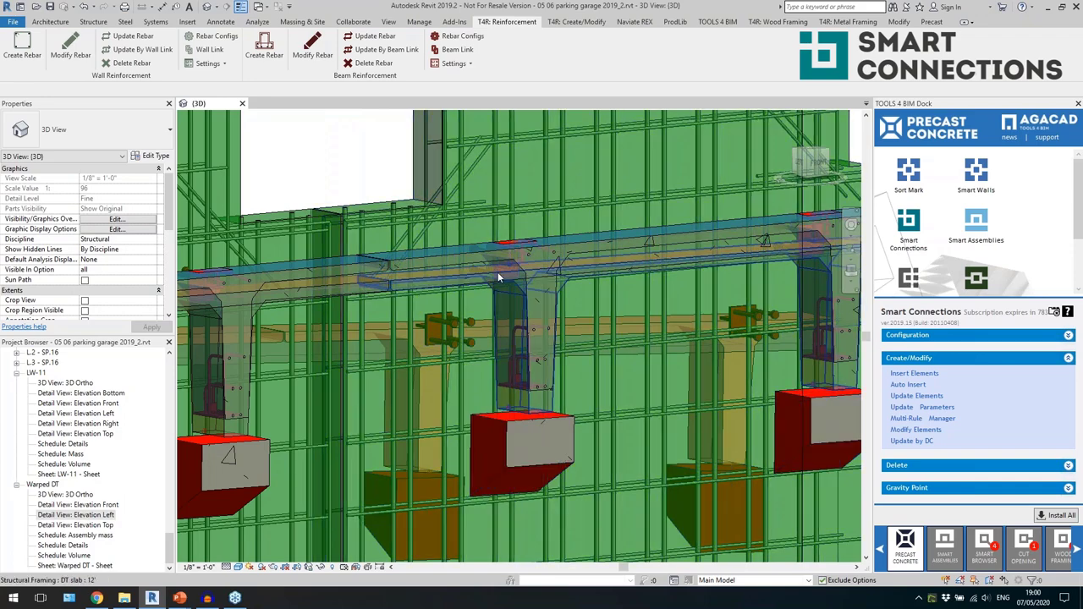
pyautogui.click(450, 276)
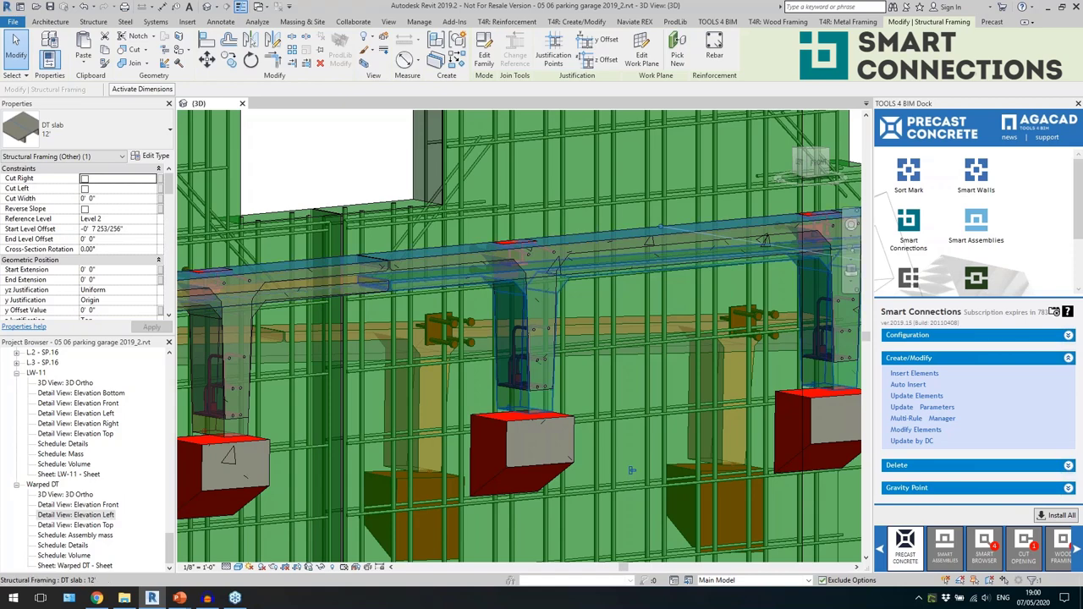
pyautogui.keyDown('ctrl'); pyautogui.click(354, 286); pyautogui.keyUp('ctrl')
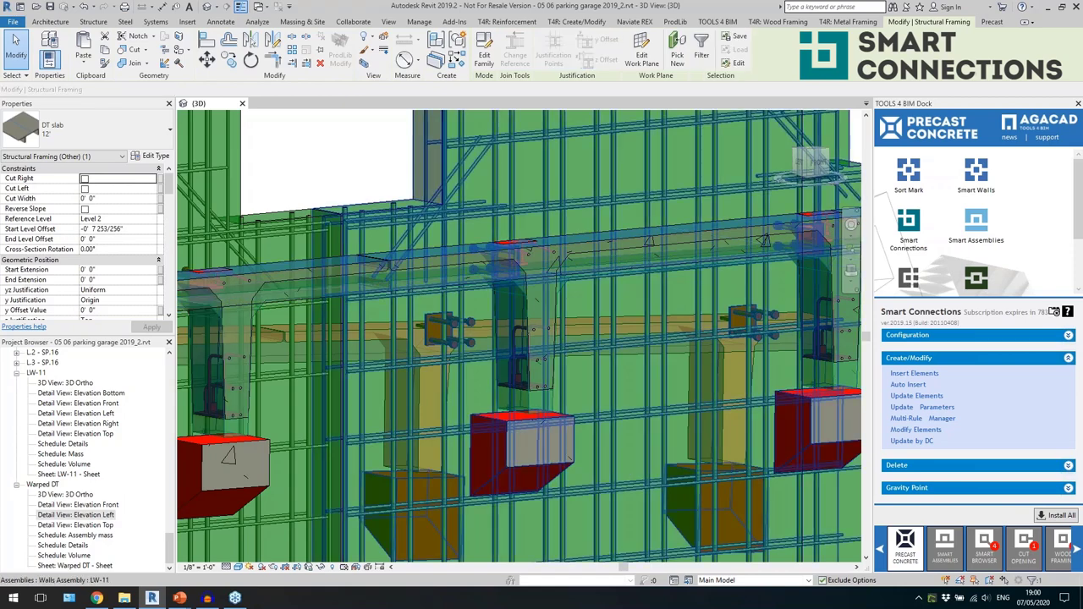
pyautogui.keyDown('ctrl'); pyautogui.click(564, 389); pyautogui.keyUp('ctrl')
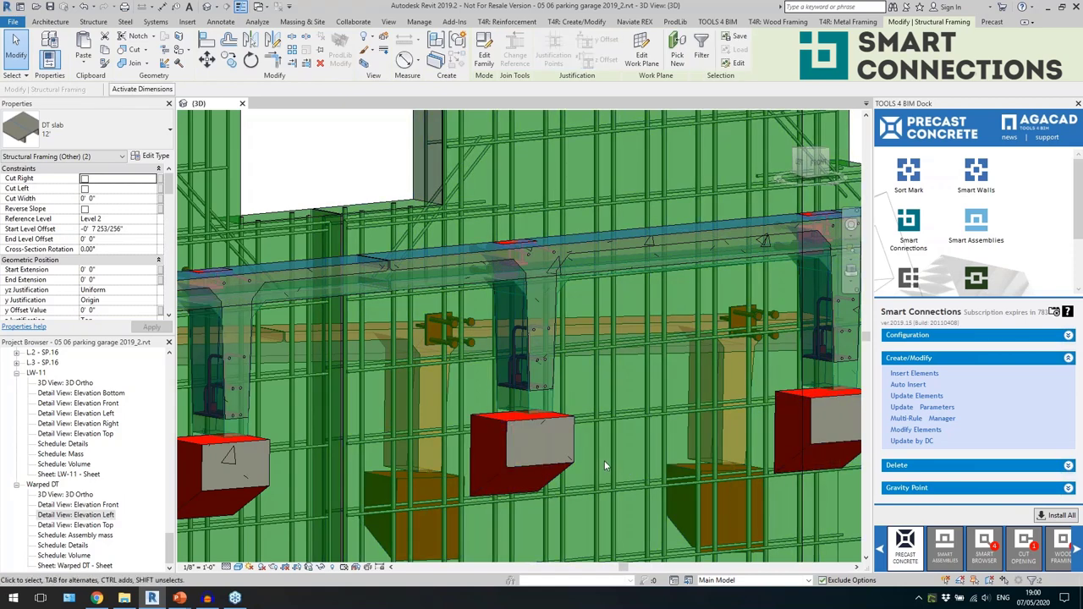
pyautogui.scroll(-3, 606, 440)
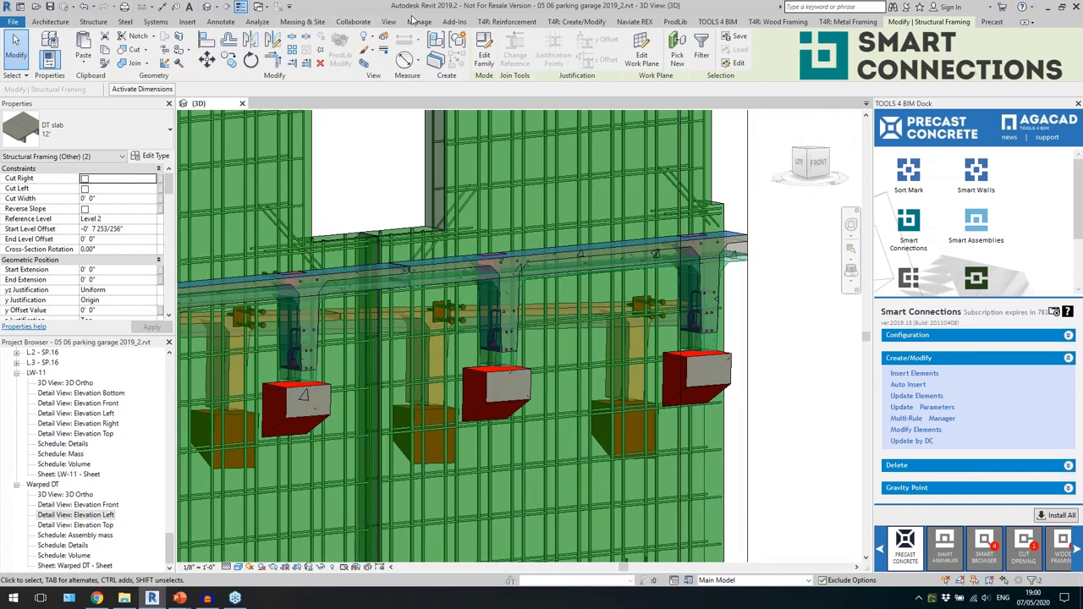
pyautogui.click(419, 21)
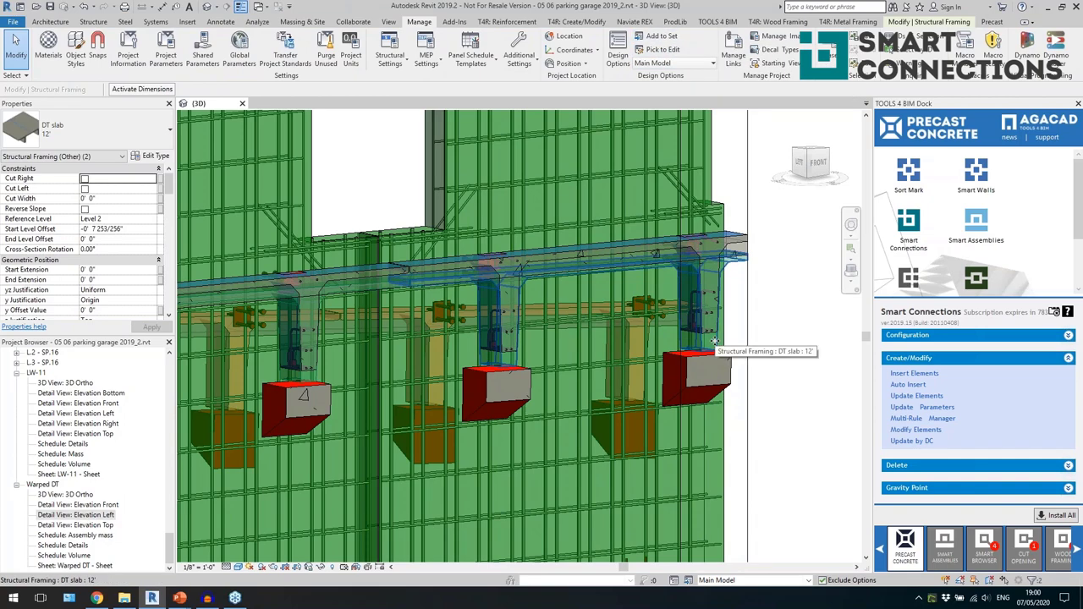
pyautogui.click(661, 36)
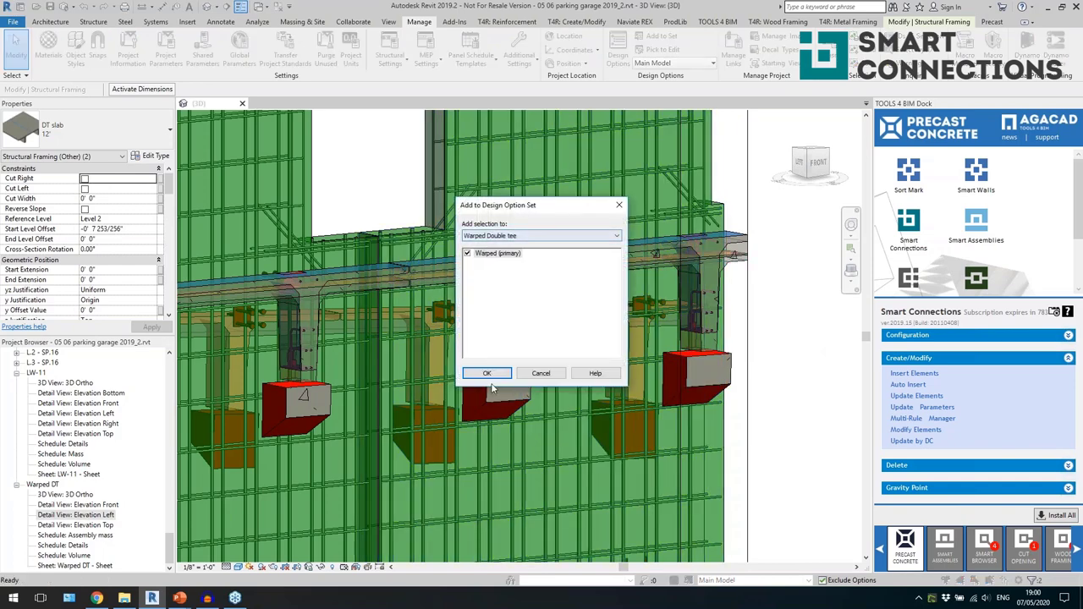
pyautogui.click(486, 374)
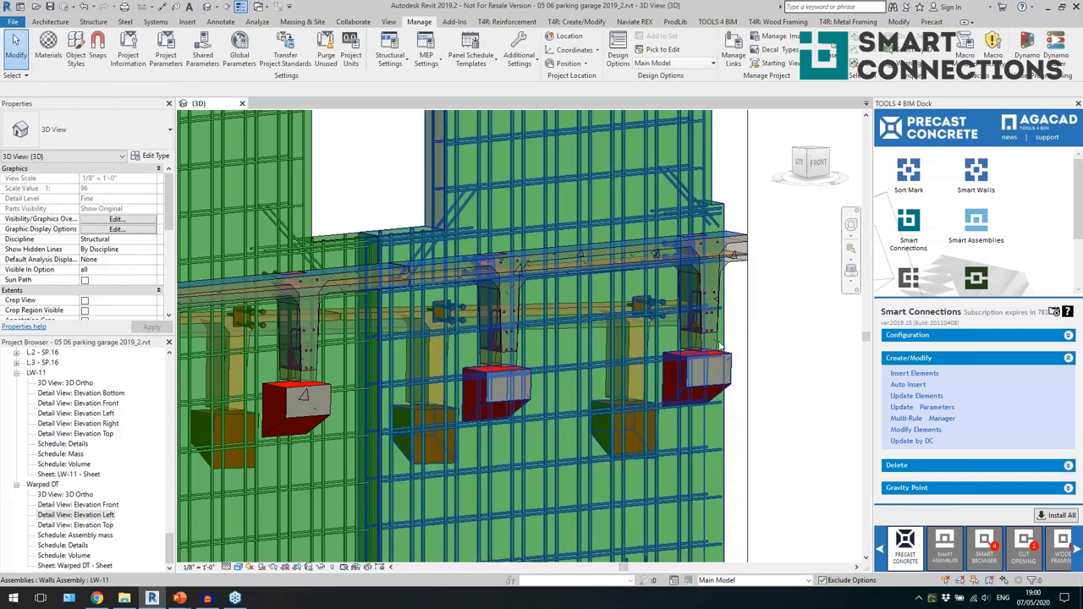
# Make the Warped (primary) design option active and inspect the 12' DT slabs belonging to it along the wall.
pyautogui.scroll(3, 716, 338)
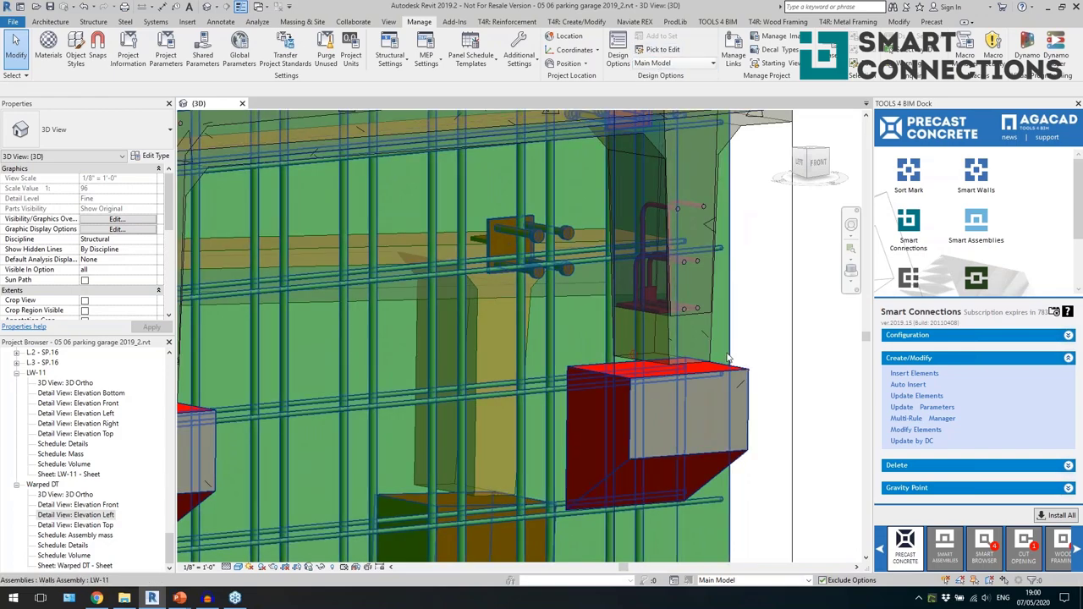
pyautogui.scroll(-4, 727, 357)
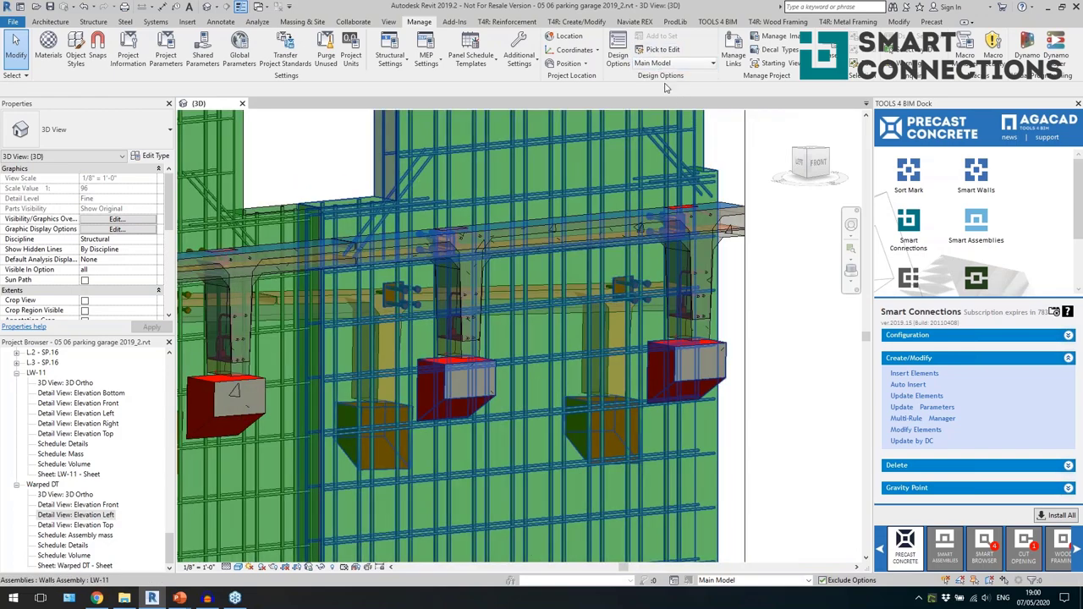
pyautogui.click(677, 63)
pyautogui.click(668, 85)
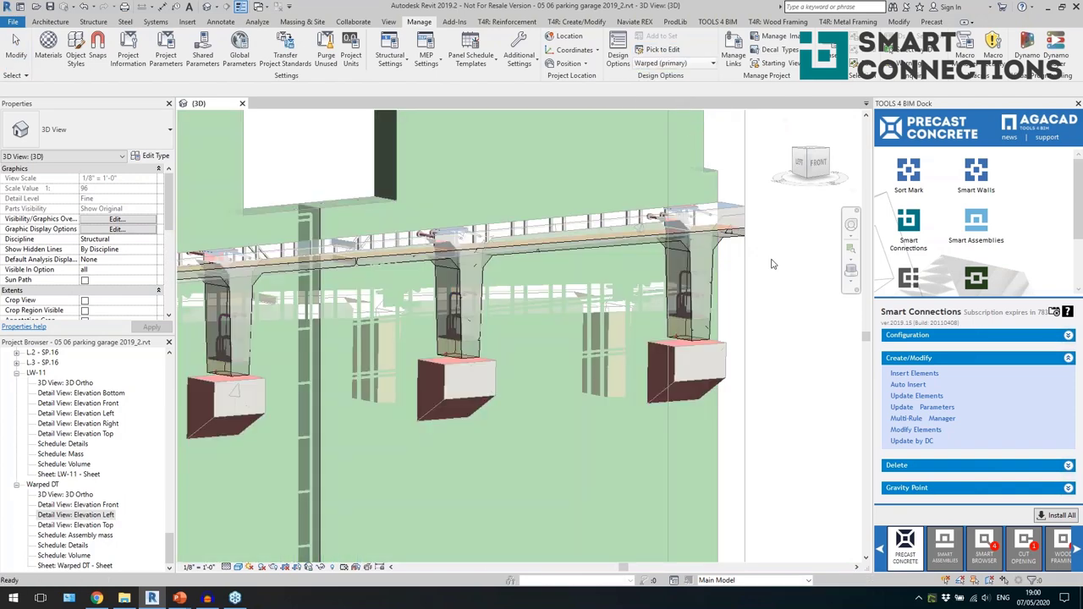
pyautogui.click(719, 337)
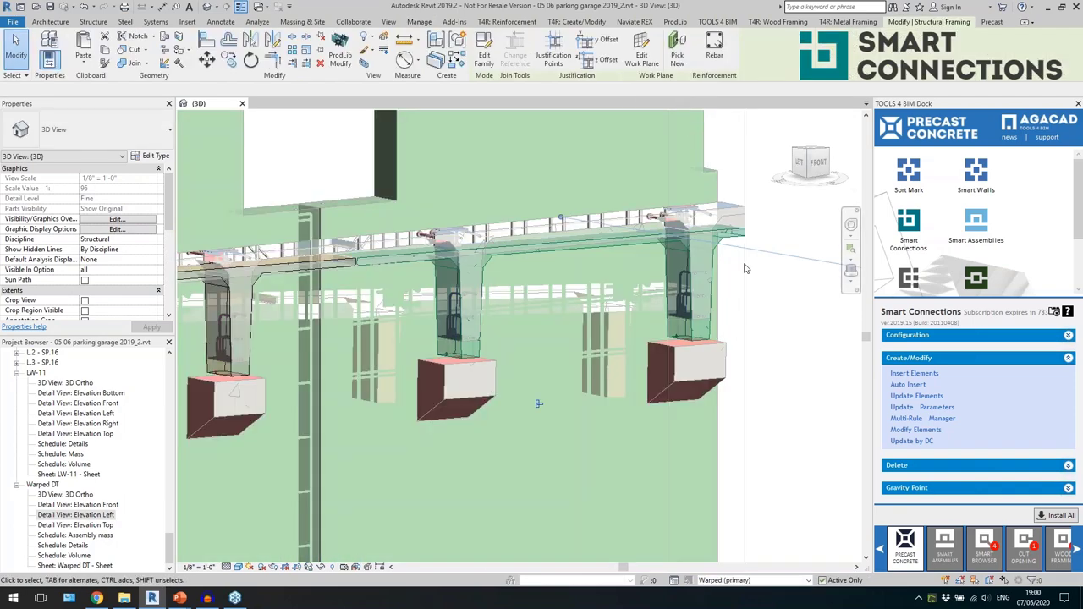
pyautogui.scroll(-3, 719, 336)
pyautogui.click(498, 320)
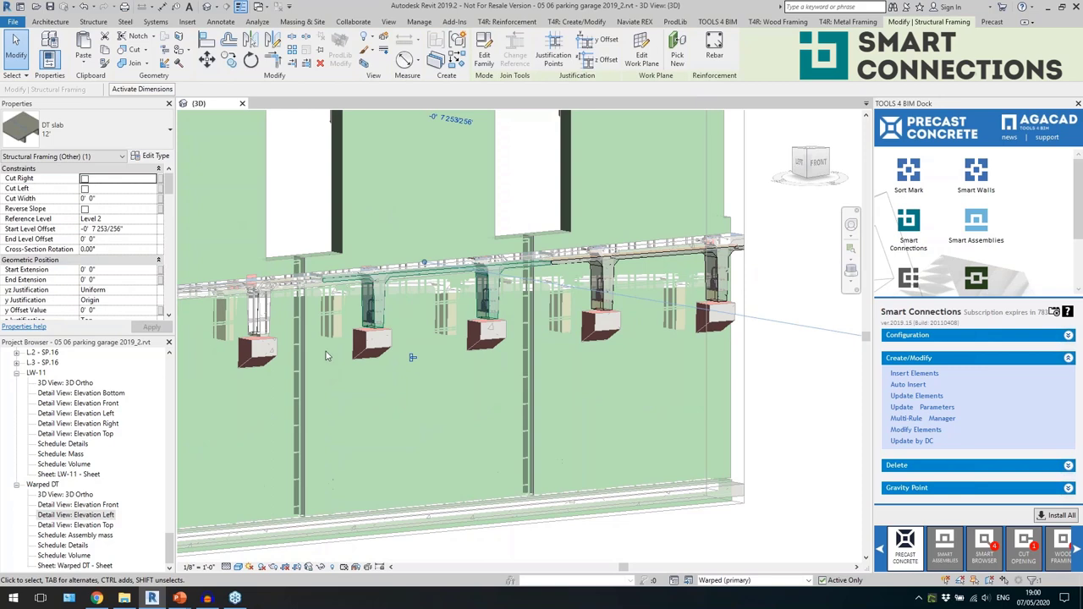
pyautogui.press('Escape')
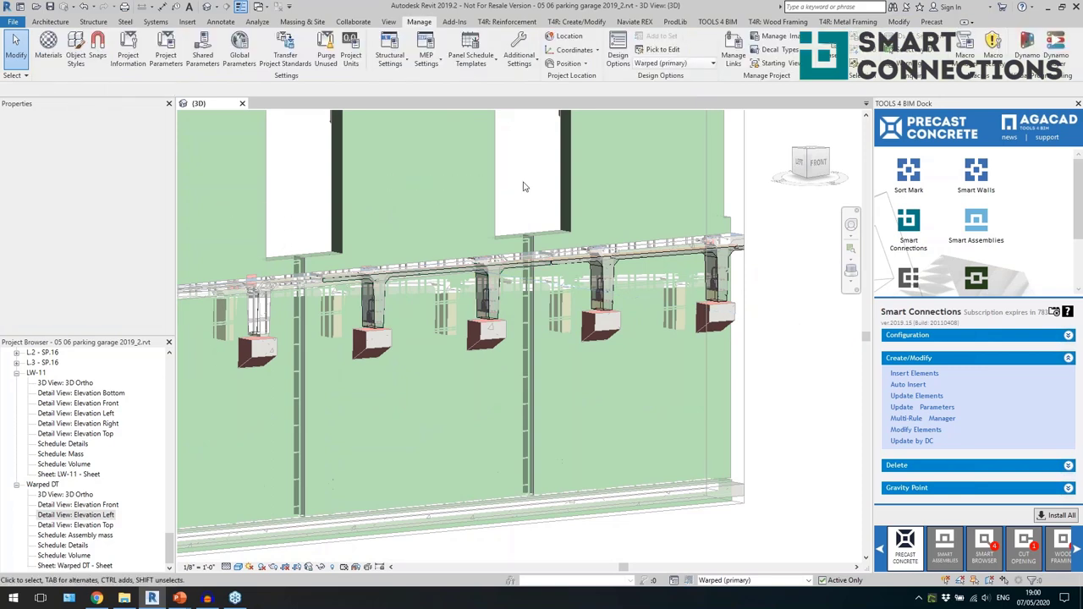
pyautogui.rightClick(600, 311)
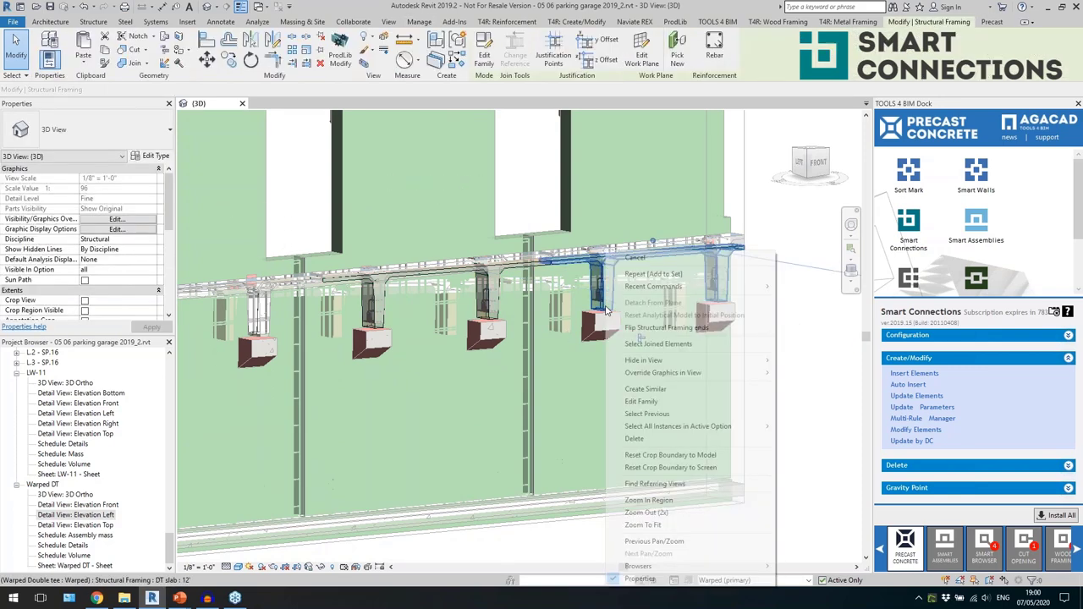
pyautogui.press('Escape')
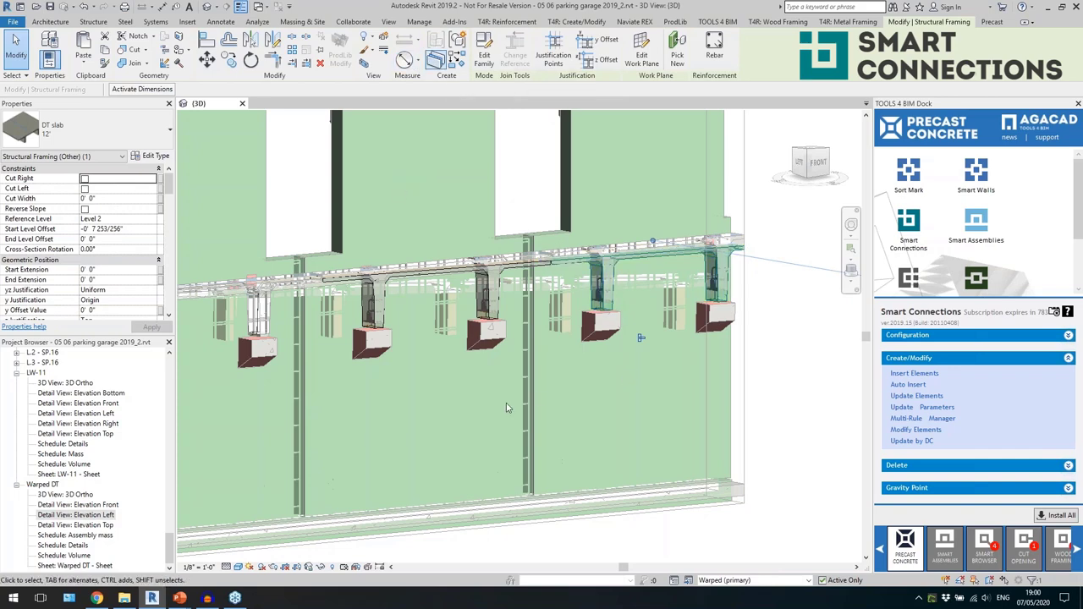
pyautogui.click(748, 386)
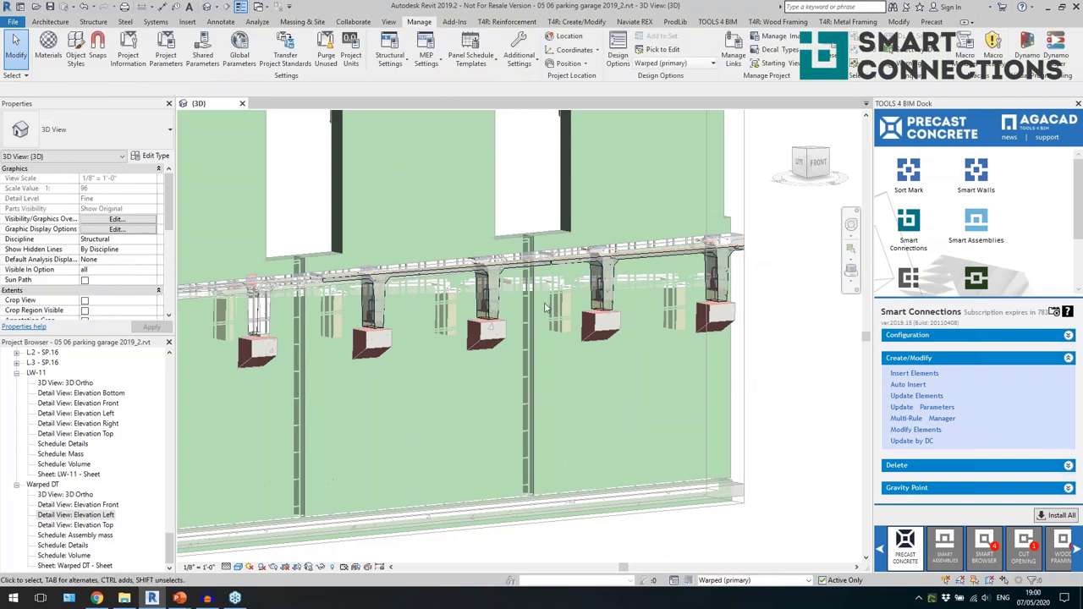
# Set the active design option back to Main Model.
pyautogui.click(669, 63)
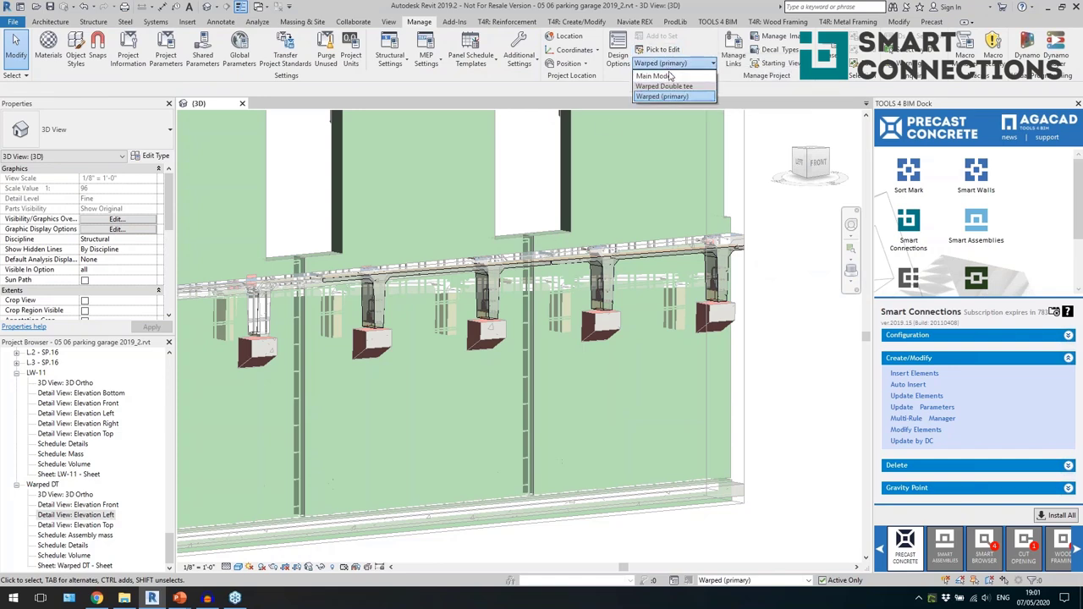
pyautogui.click(657, 75)
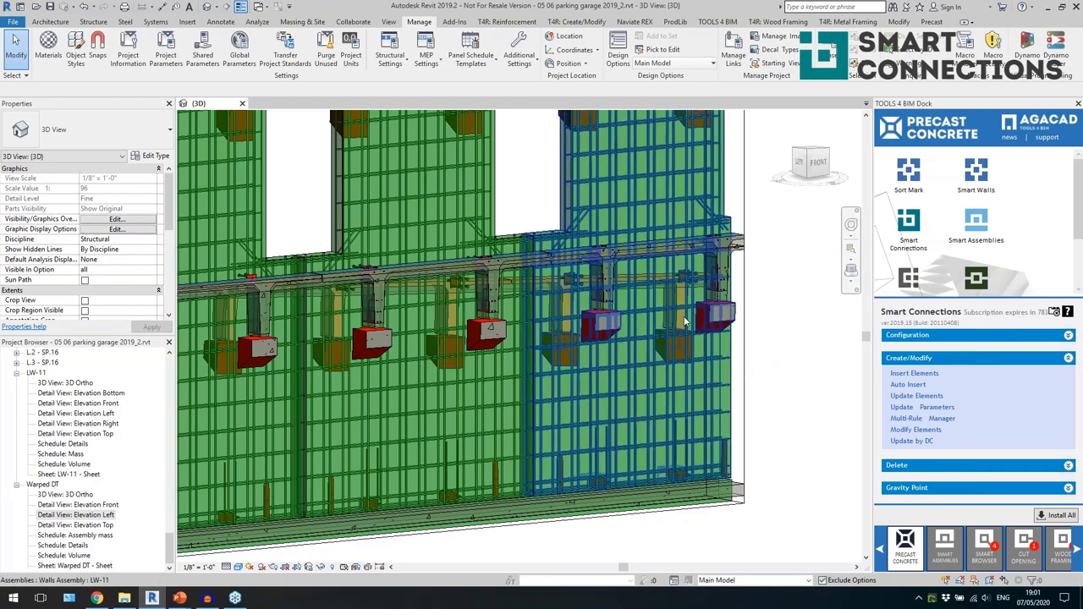
pyautogui.scroll(-2, 728, 285)
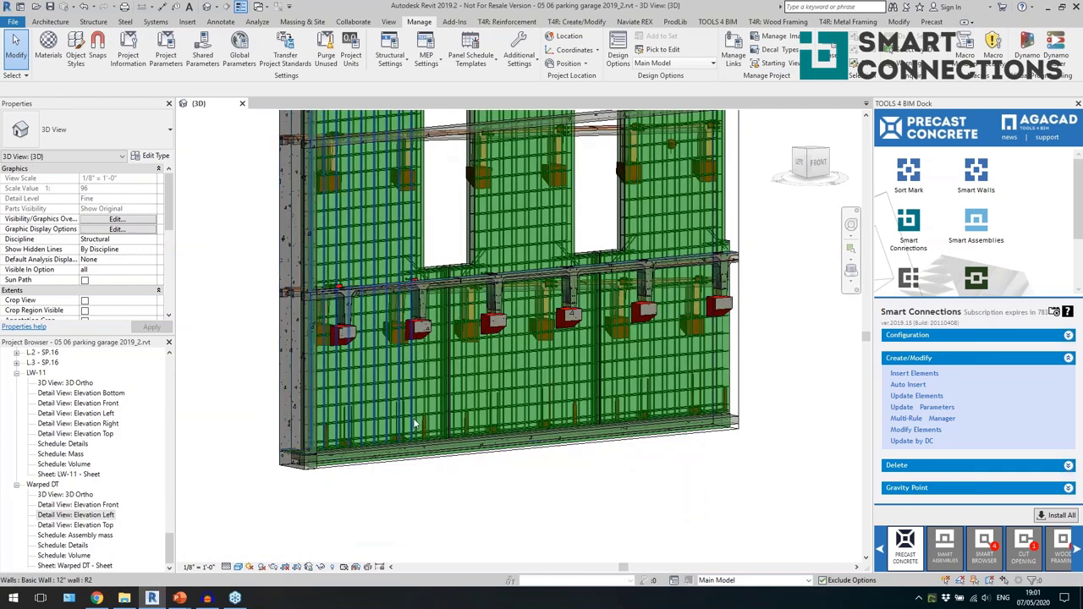
# Turn off visibility of the DT Warped by FM filter in the graphic overrides of the 3D view.
pyautogui.scroll(10, 171, 553)
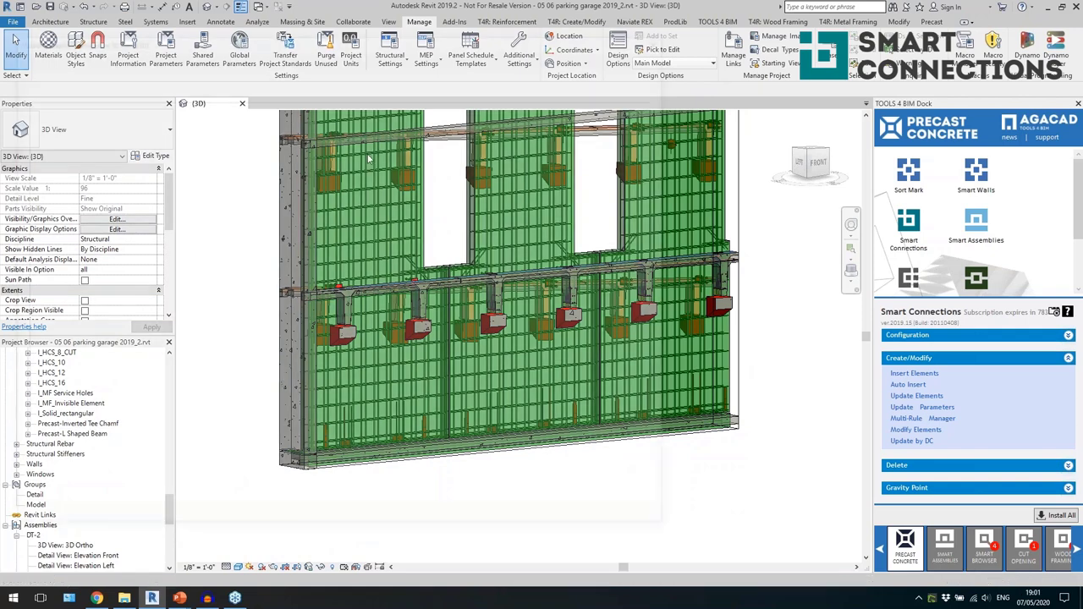
pyautogui.press('v')
pyautogui.press('v')
pyautogui.click(285, 55)
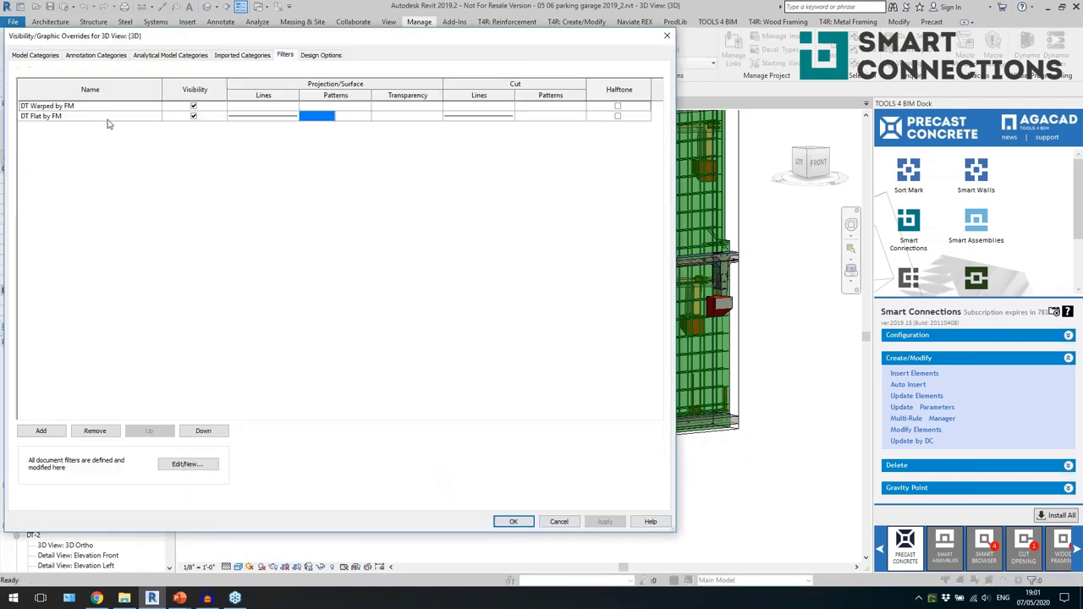
pyautogui.click(51, 116)
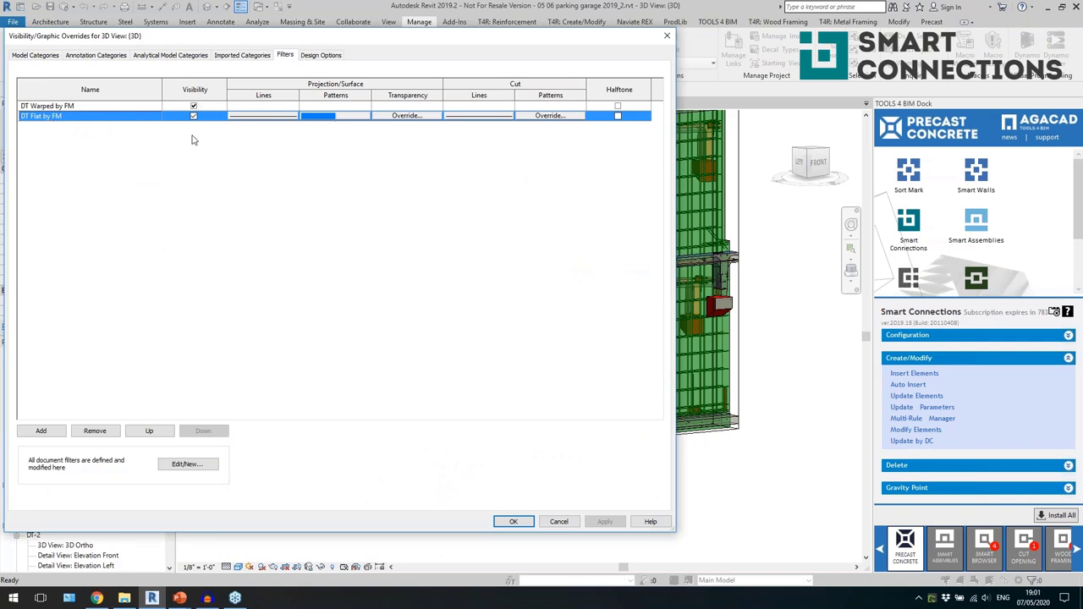
pyautogui.click(193, 107)
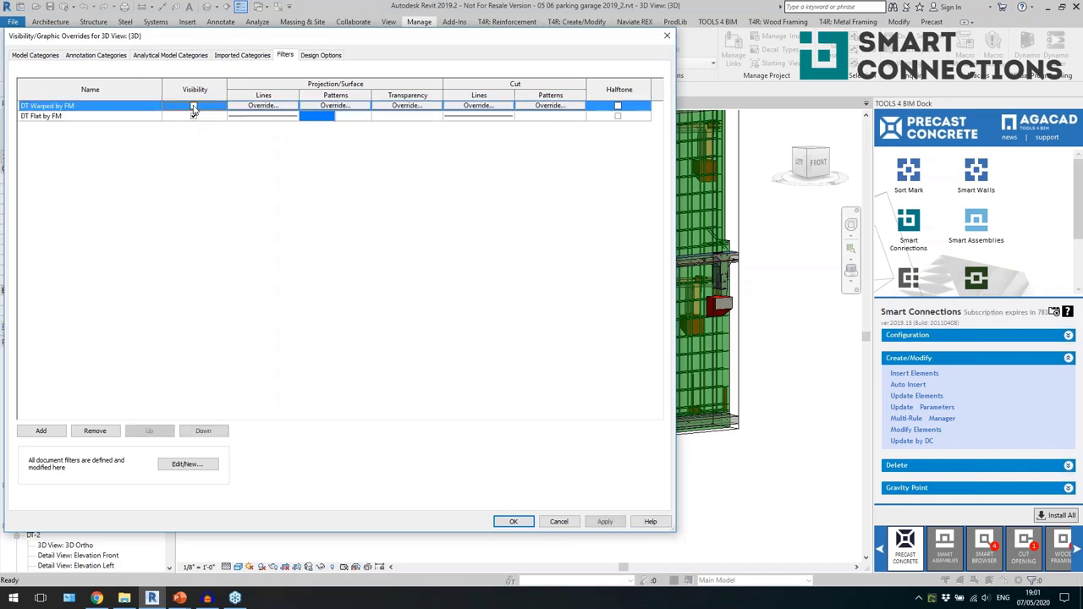
pyautogui.click(513, 522)
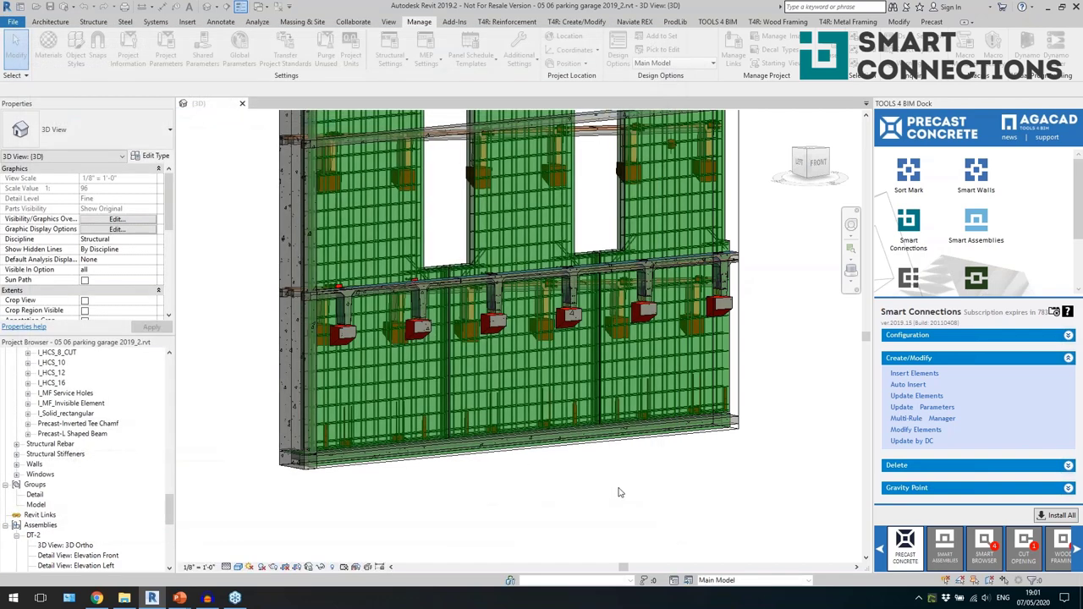
# Inspect the 12' DT slabs left above the LW-11 corbels, and restore the display of the warped slabs.
pyautogui.scroll(4, 643, 282)
pyautogui.scroll(2, 654, 280)
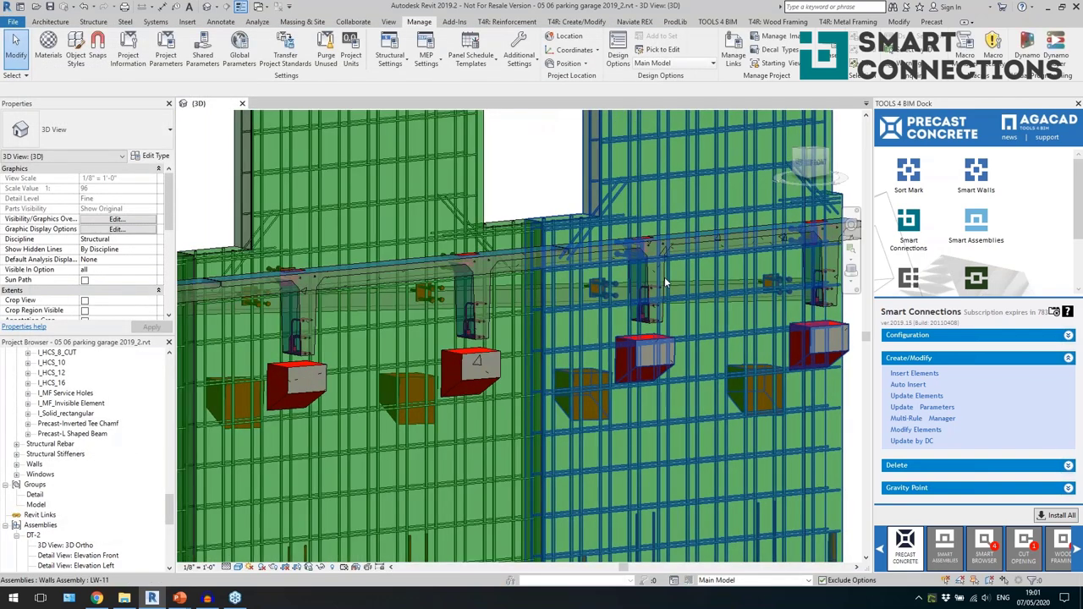
pyautogui.click(663, 277)
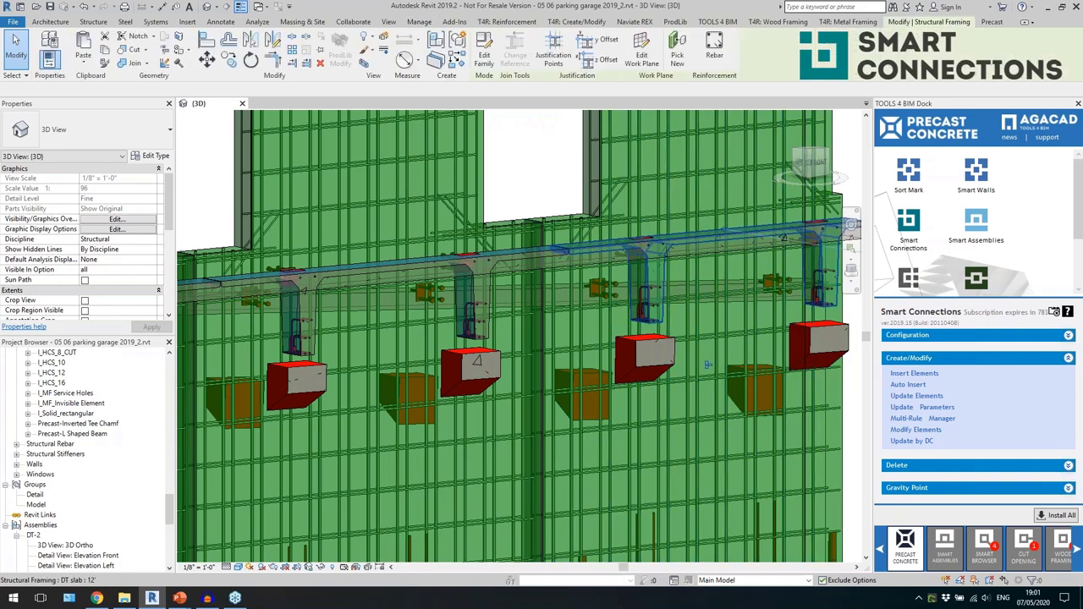
pyautogui.keyDown('shift'); pyautogui.moveTo(663, 277); pyautogui.dragTo(542, 369, button='middle'); pyautogui.keyUp('shift')
pyautogui.keyDown('shift'); pyautogui.moveTo(681, 364); pyautogui.dragTo(687, 362, button='middle'); pyautogui.keyUp('shift')
pyautogui.scroll(-3, 645, 330)
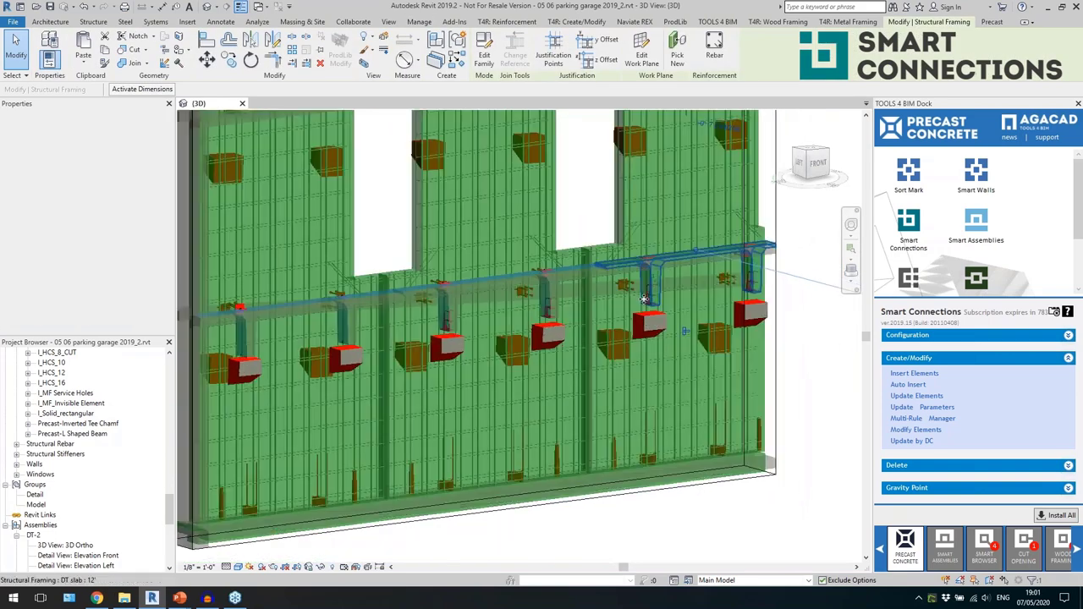
pyautogui.click(629, 466)
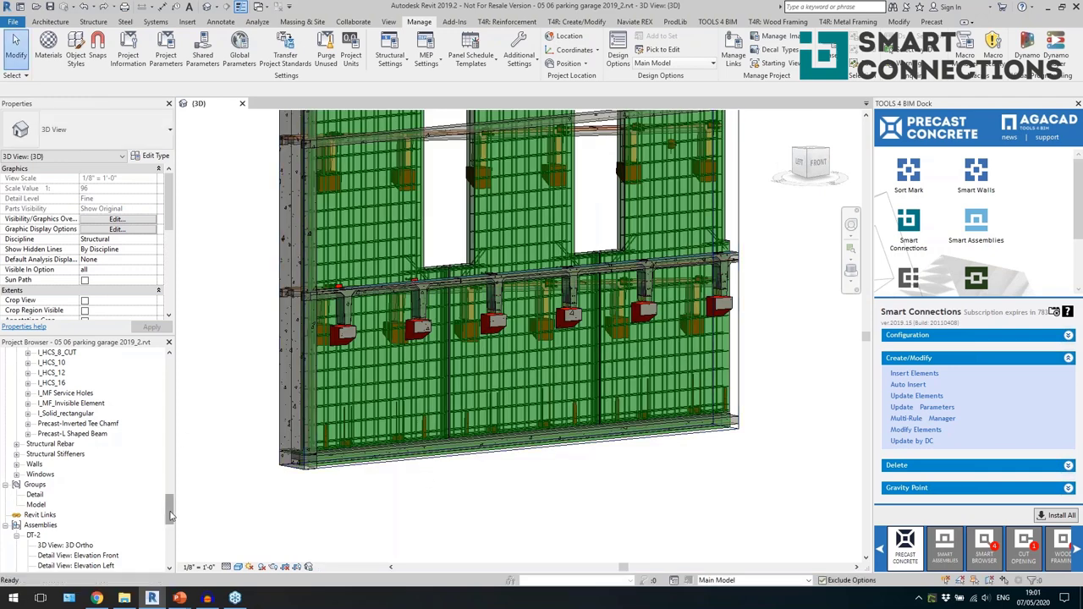
# Open the 3D Warped view of the parking garage.
pyautogui.moveTo(171, 515); pyautogui.dragTo(159, 402)
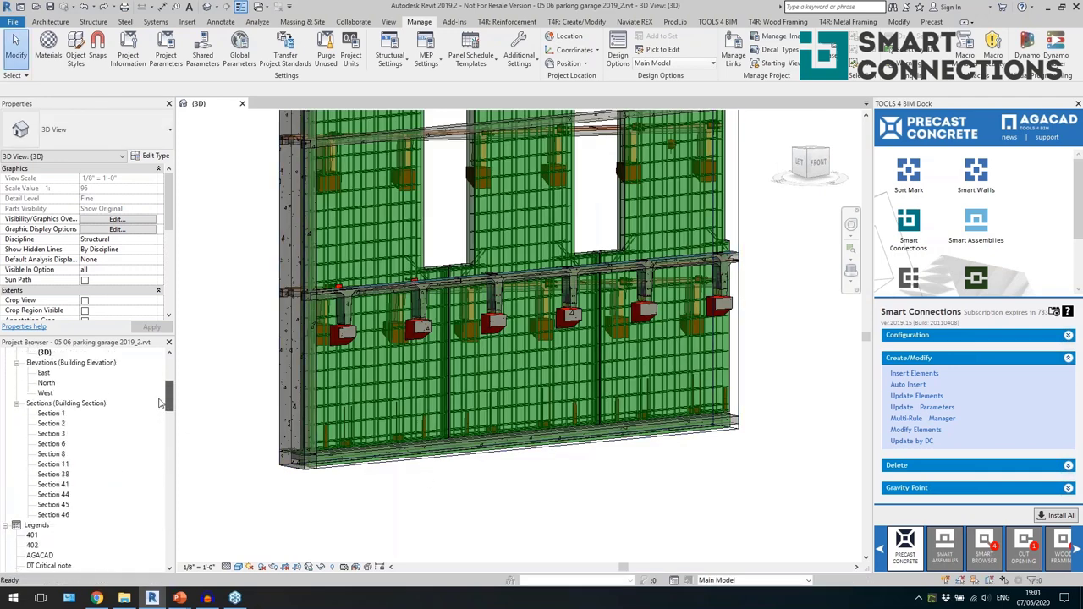
pyautogui.scroll(3, 101, 406)
pyautogui.click(68, 413)
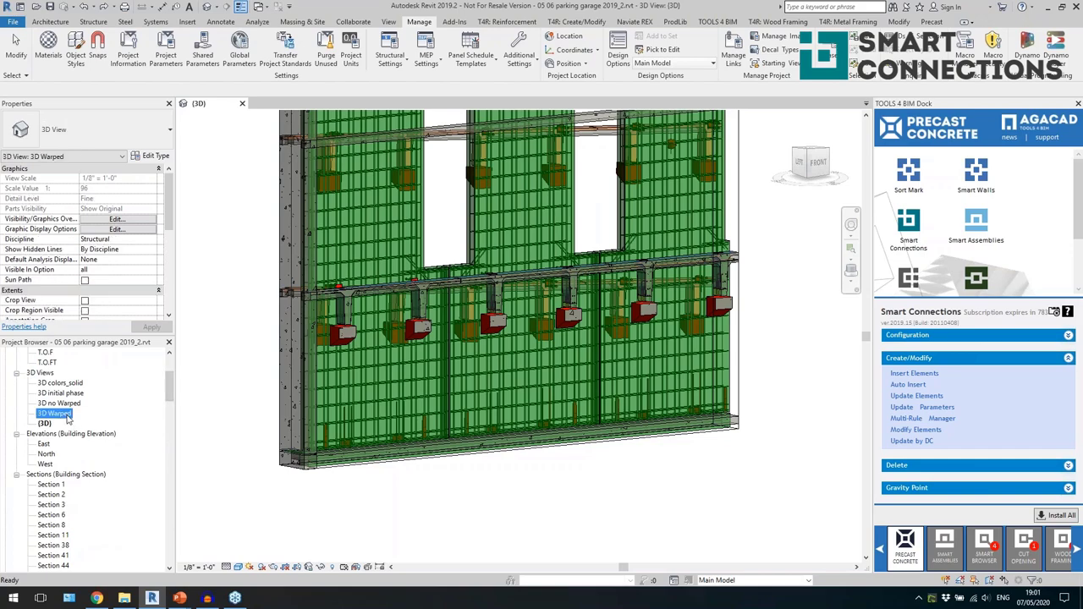
pyautogui.doubleClick(74, 415)
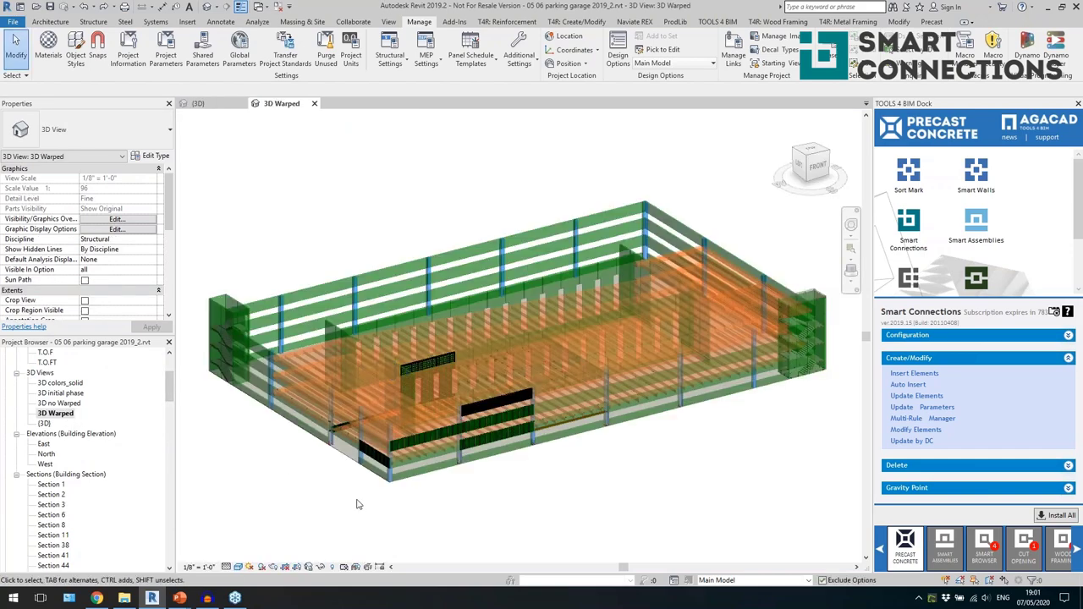
# Examine a 12' DT slab end near the column and the reinforced spandrel panels on the garage's front side.
pyautogui.scroll(10, 382, 491)
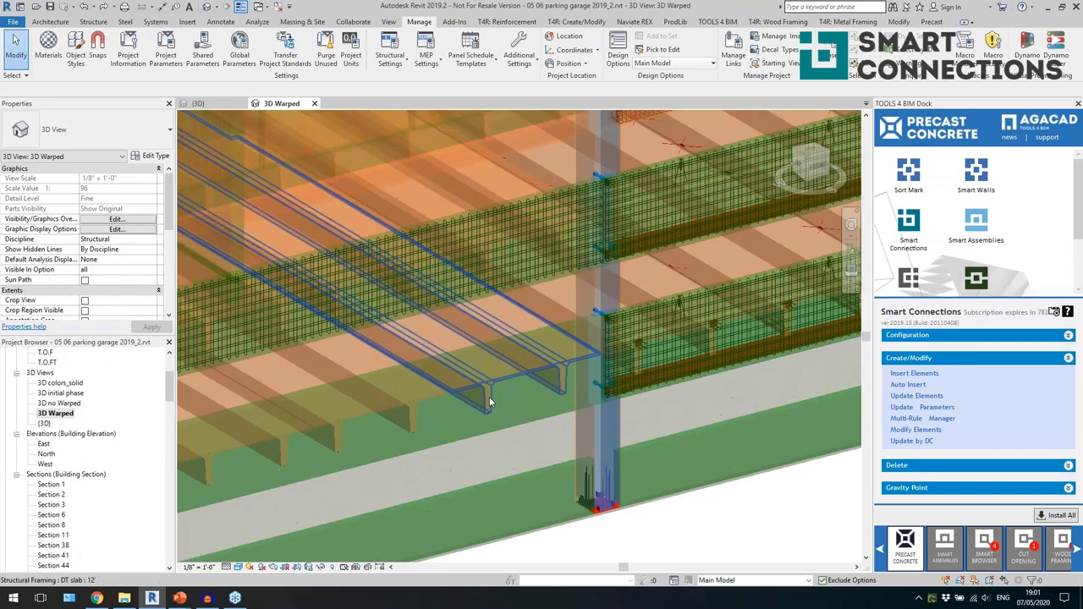
pyautogui.click(552, 412)
pyautogui.scroll(2, 561, 406)
pyautogui.scroll(-4, 440, 439)
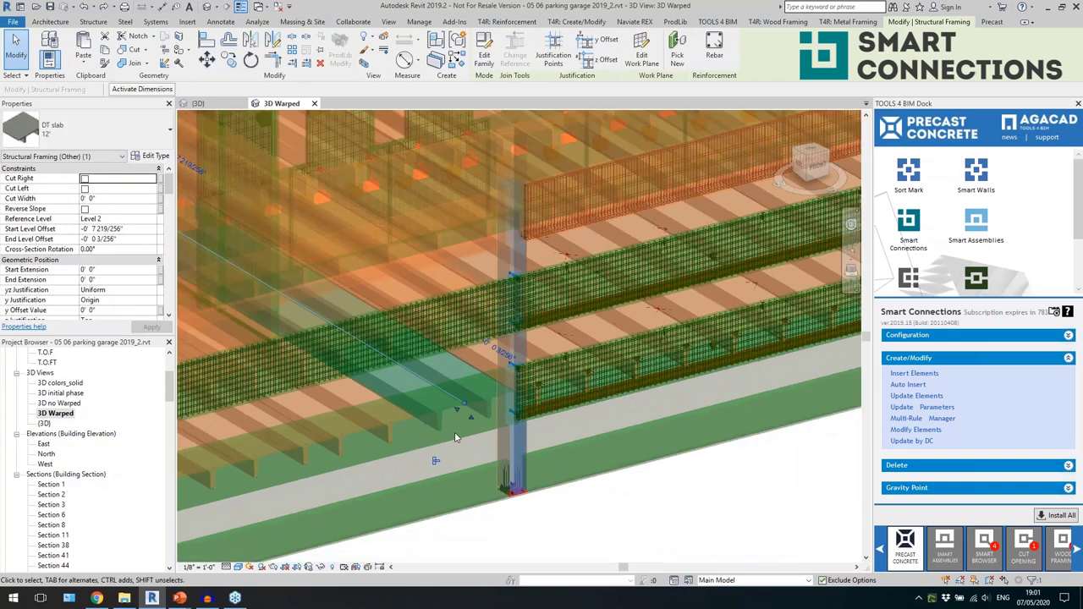
pyautogui.keyDown('shift'); pyautogui.moveTo(640, 315); pyautogui.dragTo(356, 389, button='middle'); pyautogui.keyUp('shift')
# Open the 3D no Warped view and bring the flat DT slab bay beside the openings wall into view.
pyautogui.click(59, 404)
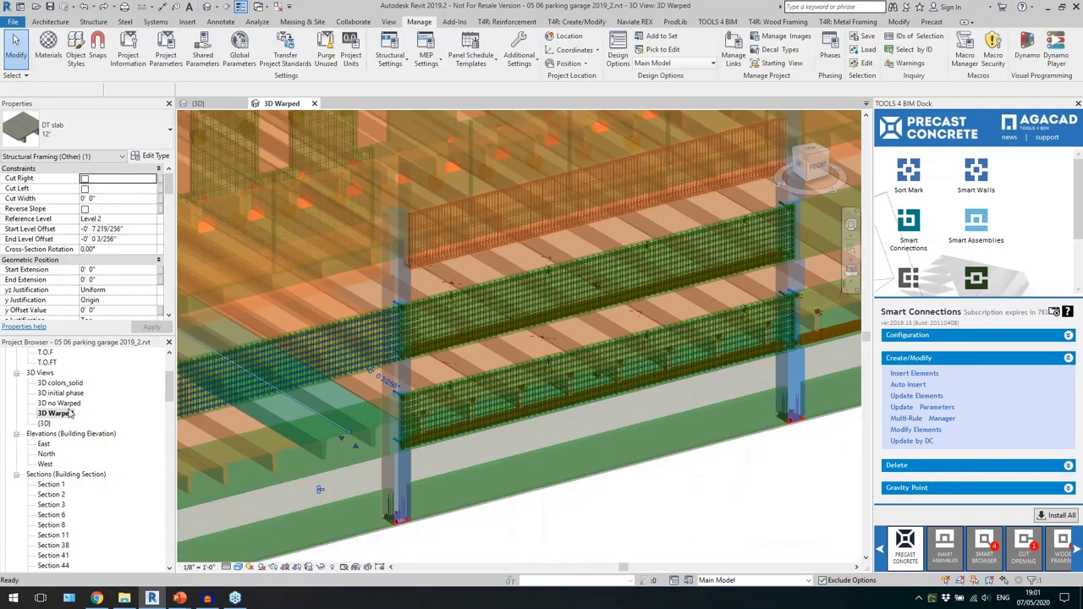
pyautogui.doubleClick(72, 408)
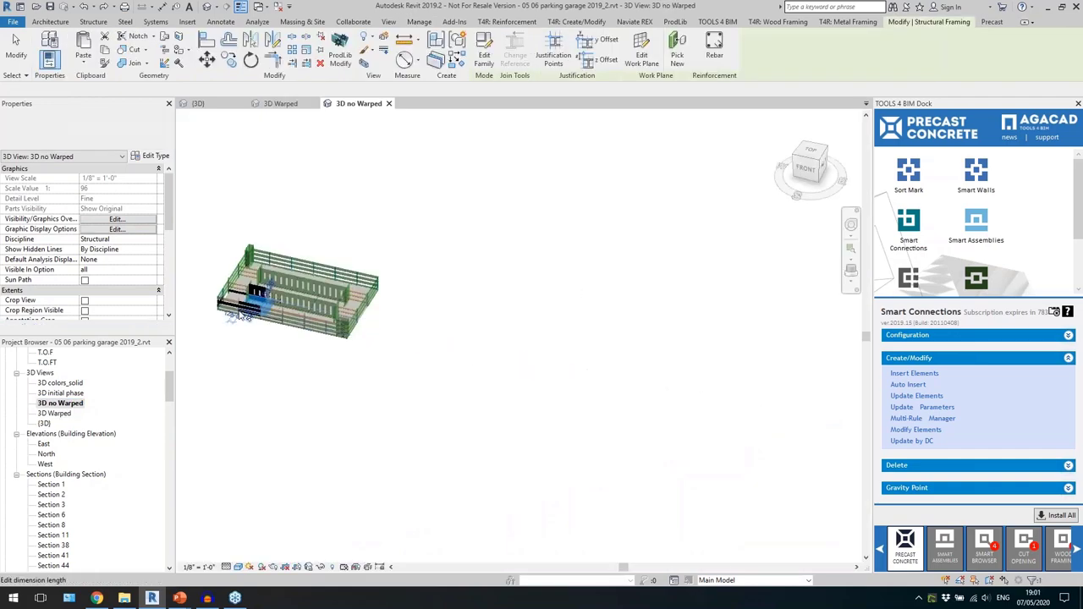
pyautogui.scroll(5, 205, 306)
pyautogui.scroll(4, 341, 253)
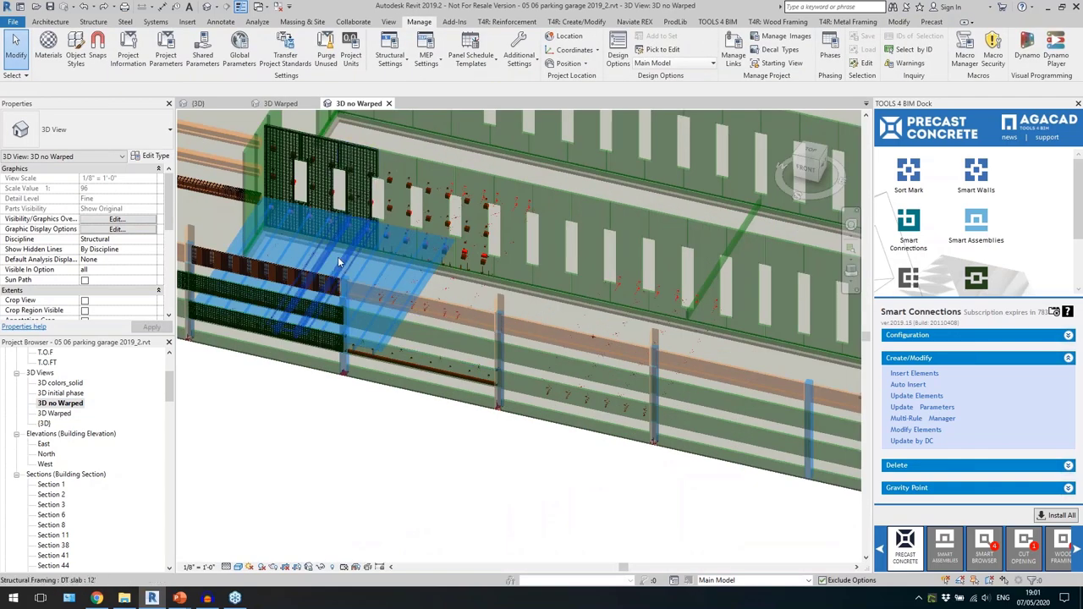
pyautogui.click(342, 266)
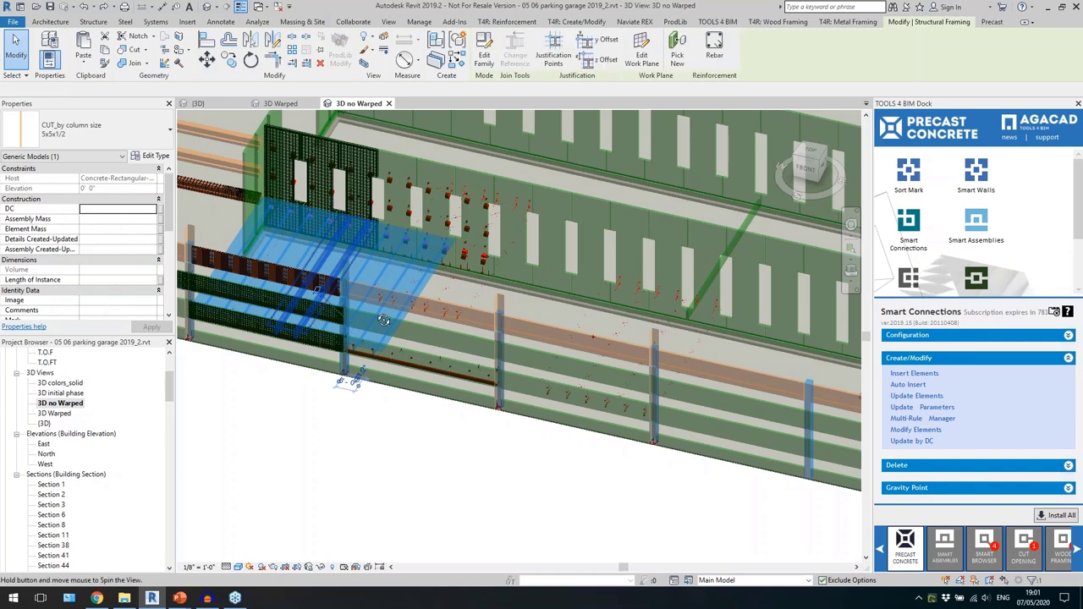
pyautogui.keyDown('shift'); pyautogui.moveTo(345, 253); pyautogui.dragTo(505, 321, button='middle'); pyautogui.keyUp('shift')
pyautogui.scroll(-2, 505, 322)
pyautogui.press('Escape')
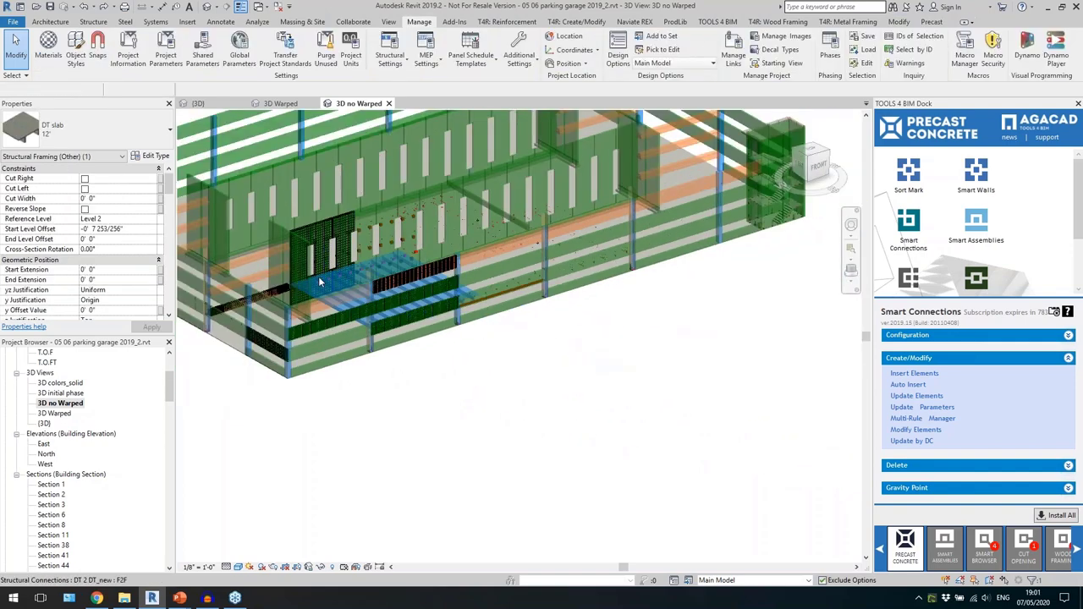
# Examine a flat 12' DT slab spanning between the wall with openings and the front spandrels.
pyautogui.scroll(3, 322, 280)
pyautogui.keyDown('shift'); pyautogui.moveTo(321, 280); pyautogui.dragTo(378, 315, button='middle'); pyautogui.keyUp('shift')
pyautogui.scroll(3, 377, 315)
pyautogui.scroll(4, 416, 272)
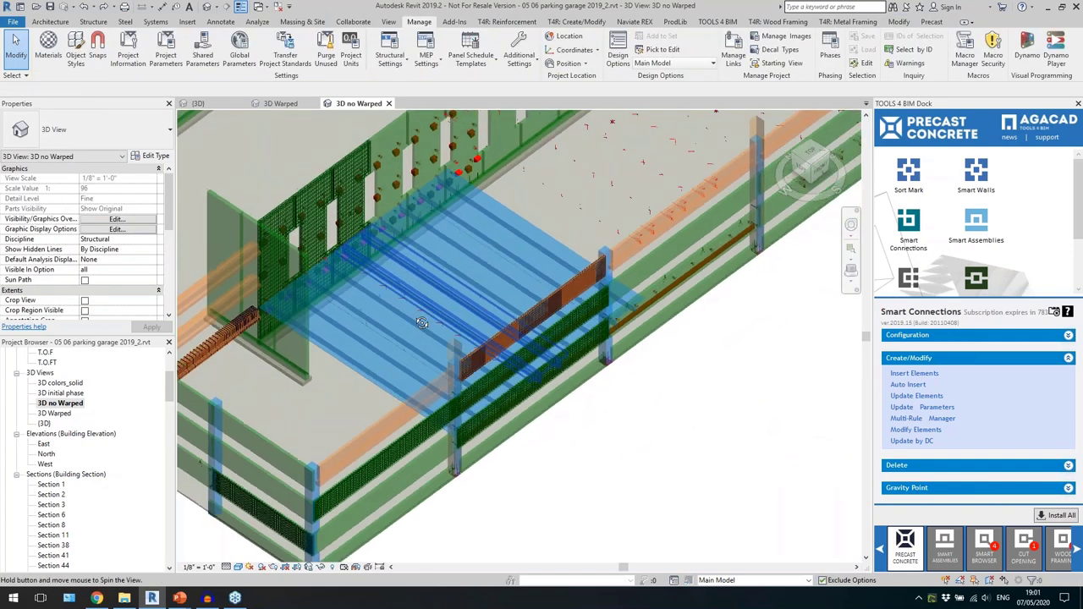
pyautogui.scroll(3, 373, 296)
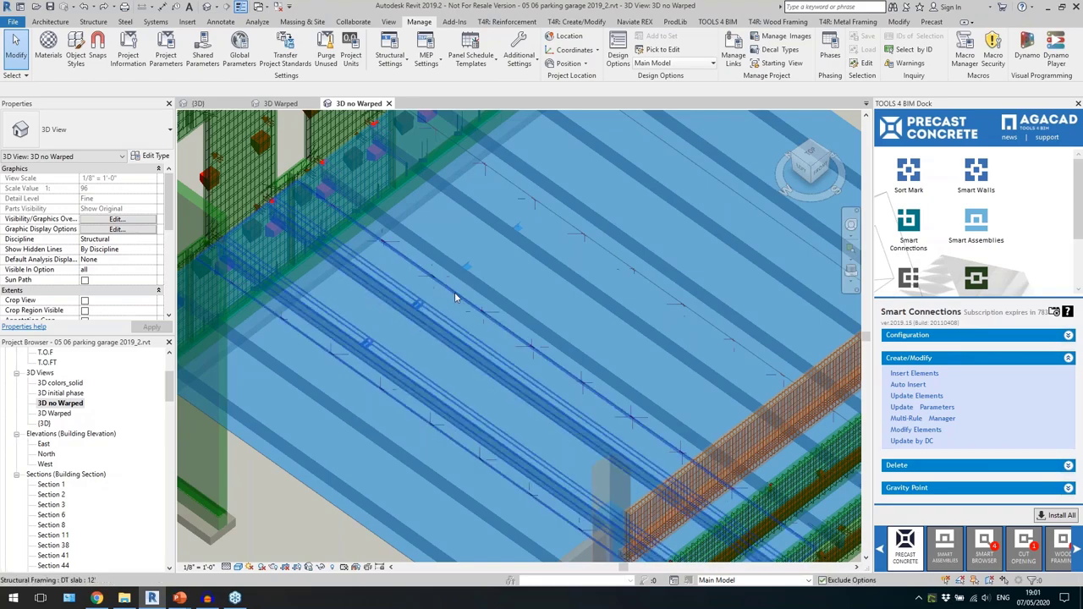
pyautogui.click(453, 292)
pyautogui.keyDown('shift'); pyautogui.moveTo(446, 300); pyautogui.dragTo(302, 304, button='middle'); pyautogui.keyUp('shift')
pyautogui.scroll(-2, 337, 314)
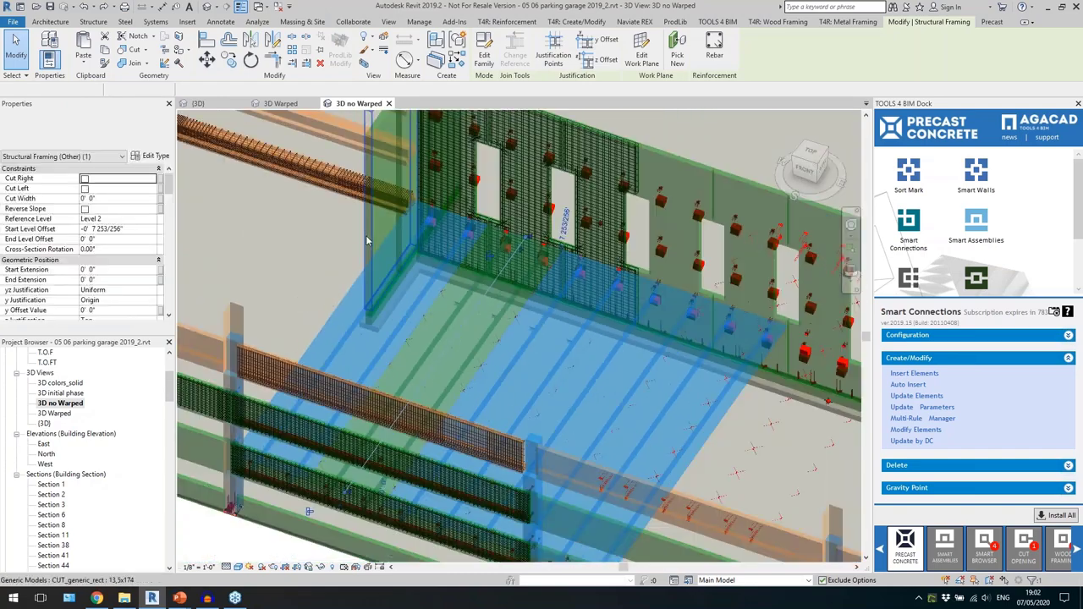
pyautogui.press('Escape')
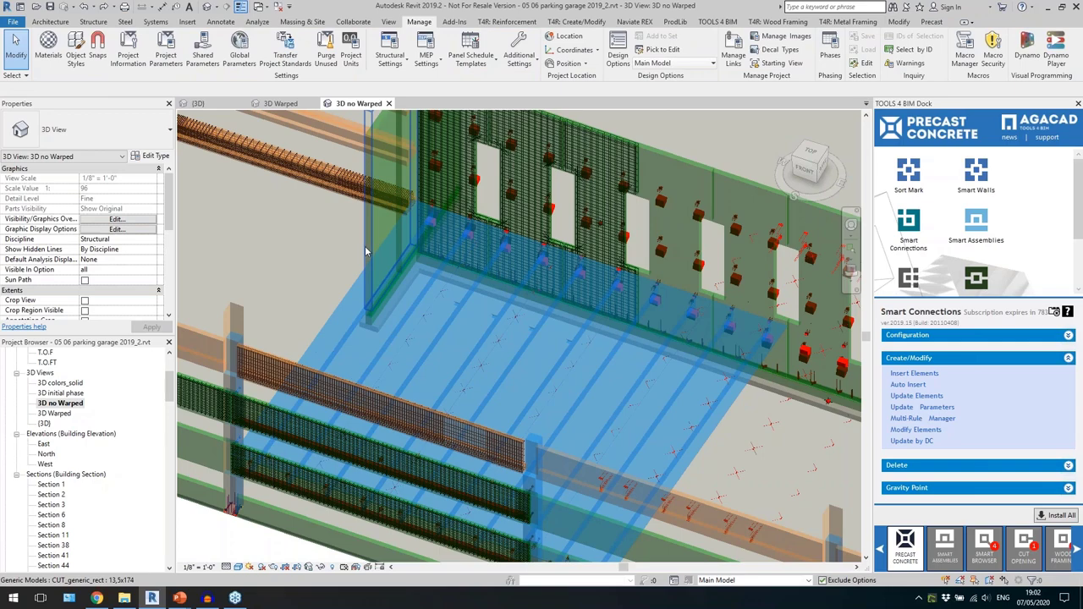
pyautogui.click(365, 251)
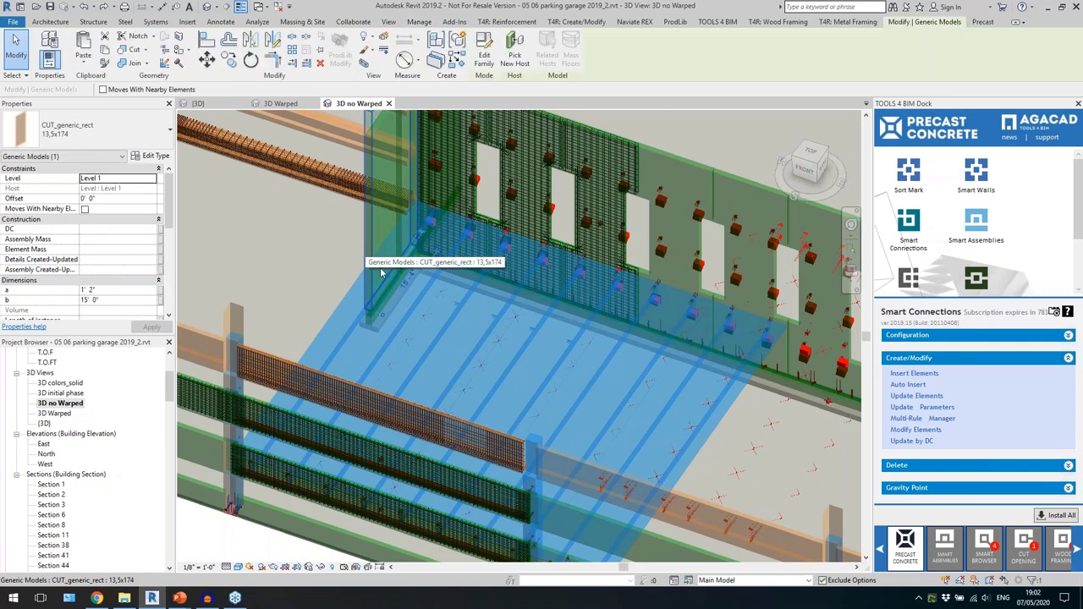
pyautogui.click(143, 50)
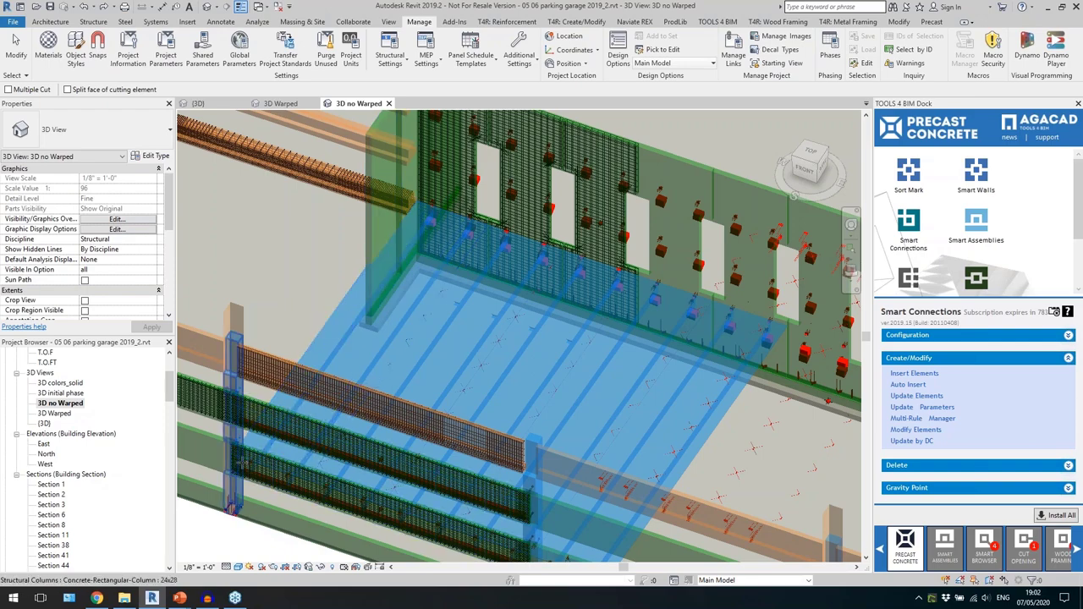
pyautogui.scroll(3, 242, 461)
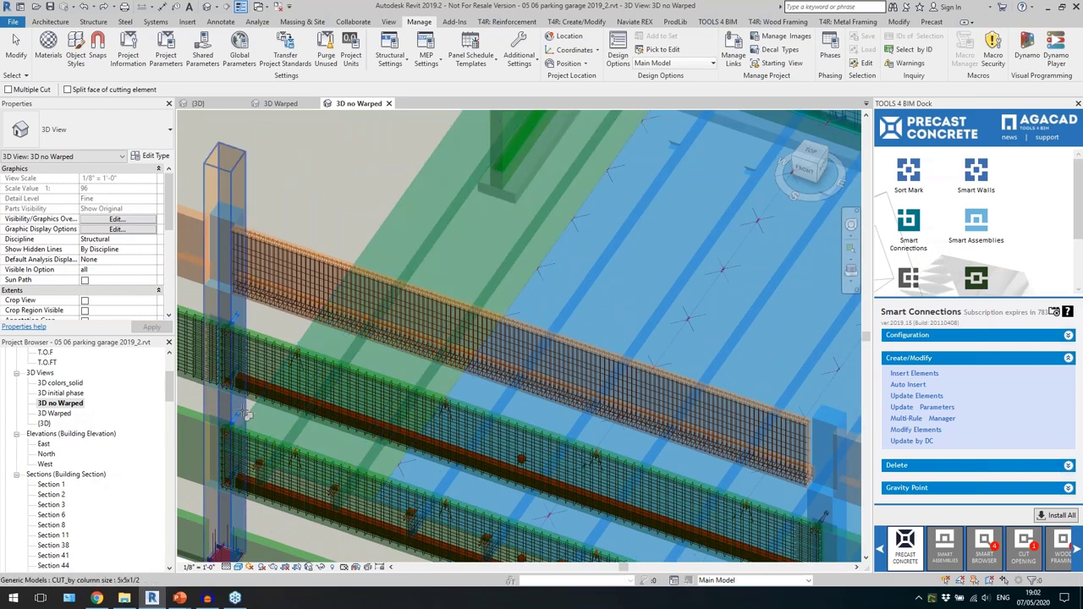
pyautogui.press('Escape')
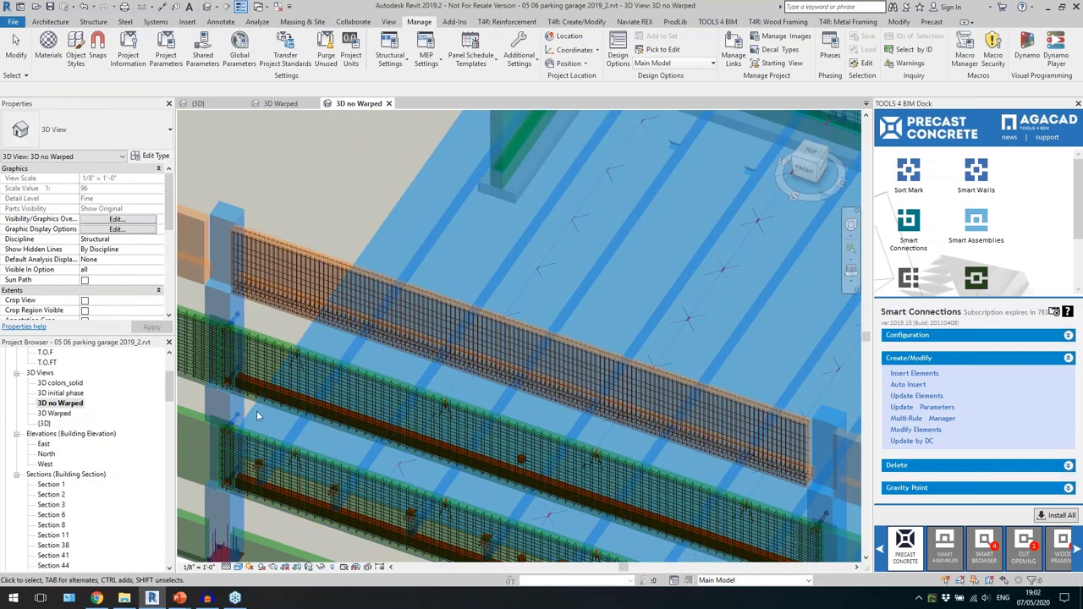
# Inspect the ends of a flat 12' DT slab where it meets the reinforced spandrels and columns.
pyautogui.click(252, 415)
pyautogui.click(251, 415)
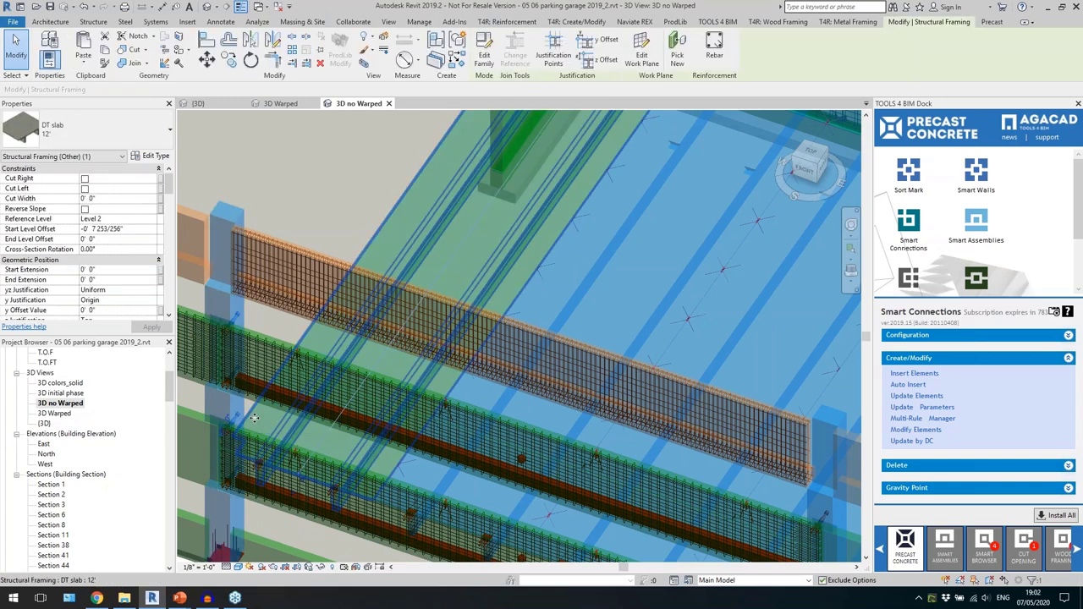
pyautogui.keyDown('shift'); pyautogui.moveTo(252, 414); pyautogui.dragTo(415, 402, button='middle'); pyautogui.keyUp('shift')
pyautogui.scroll(-3, 283, 435)
pyautogui.keyDown('shift'); pyautogui.moveTo(284, 435); pyautogui.dragTo(394, 311, button='middle'); pyautogui.keyUp('shift')
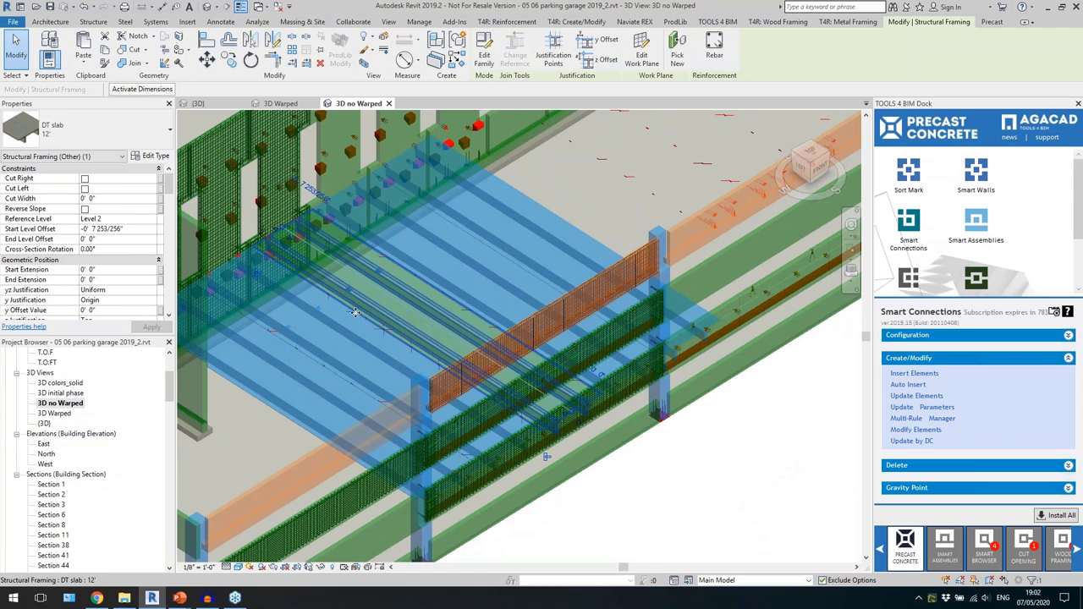
pyautogui.scroll(2, 348, 328)
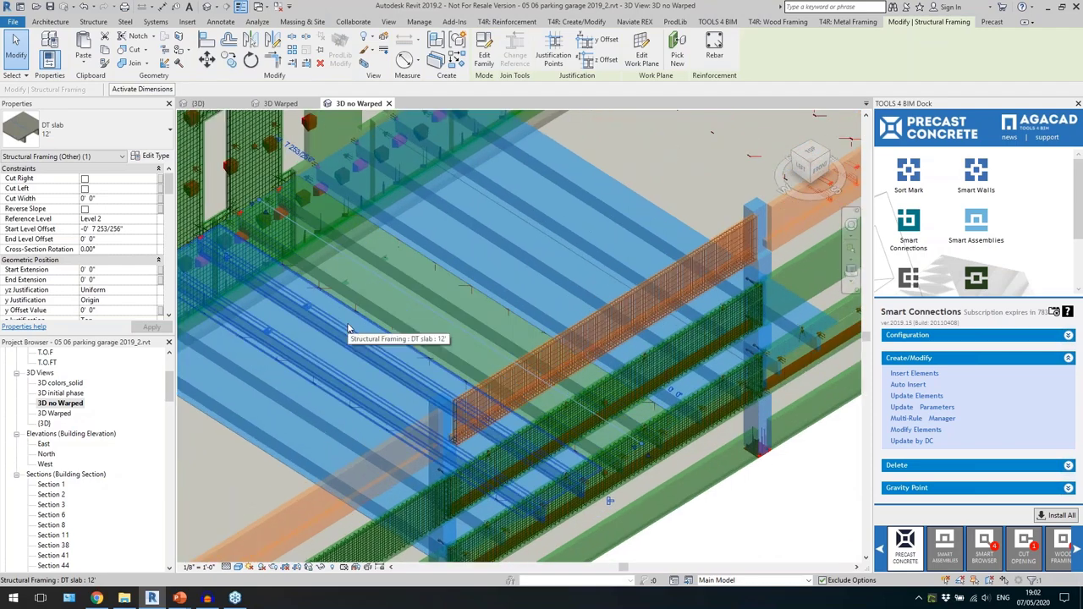
pyautogui.scroll(-2, 358, 320)
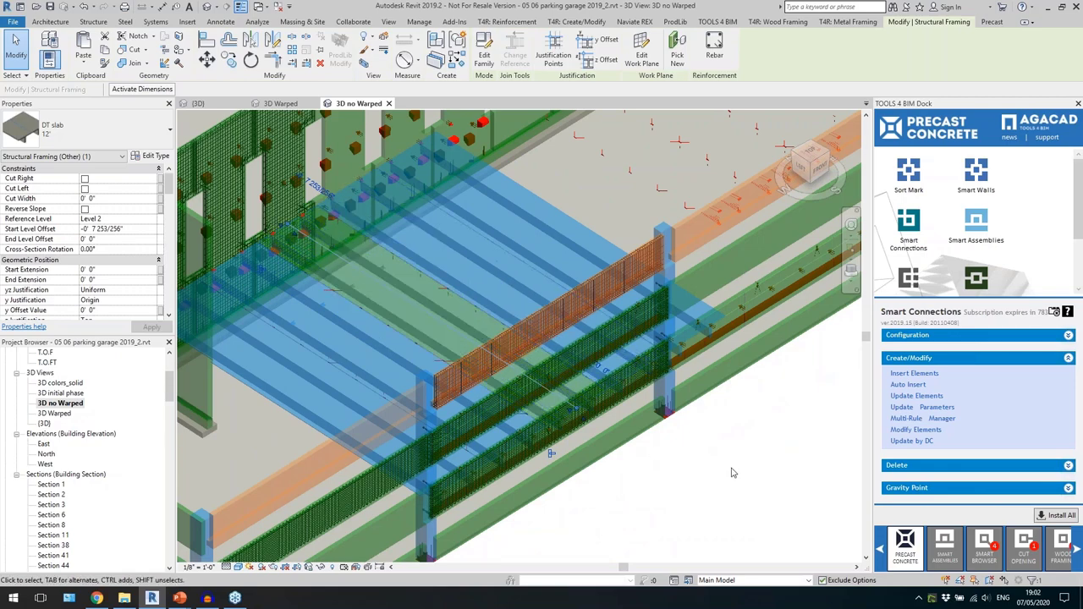
pyautogui.keyDown('shift'); pyautogui.moveTo(685, 487); pyautogui.dragTo(674, 482, button='middle'); pyautogui.keyUp('shift')
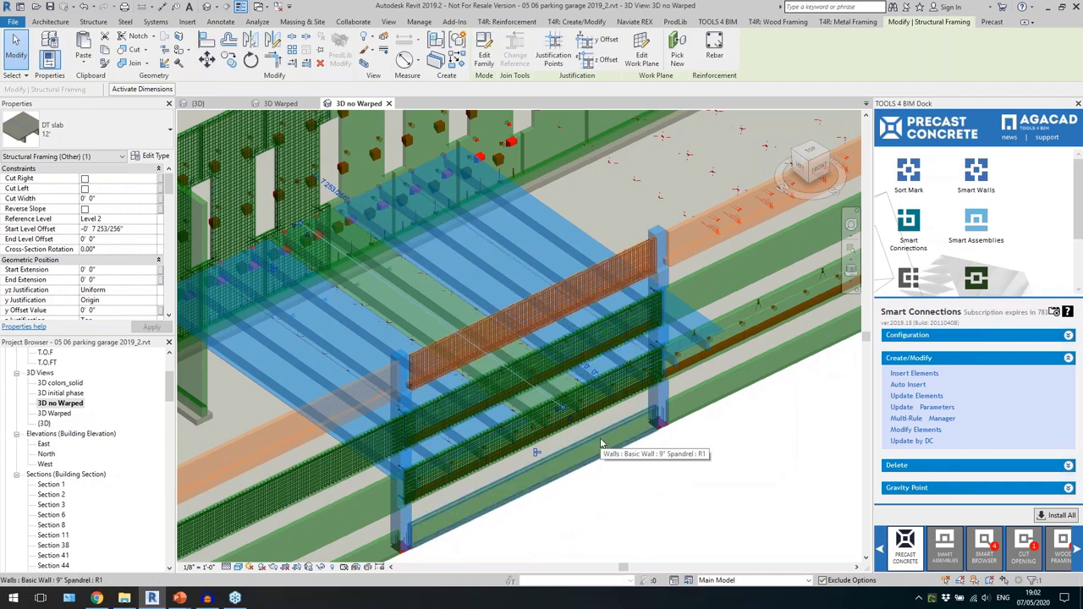
# Select the five flat 12' DT slabs of the bay and temporarily isolate them in the view.
pyautogui.moveTo(536, 241); pyautogui.dragTo(499, 288)
pyautogui.hotkey('ctrl', 'z')
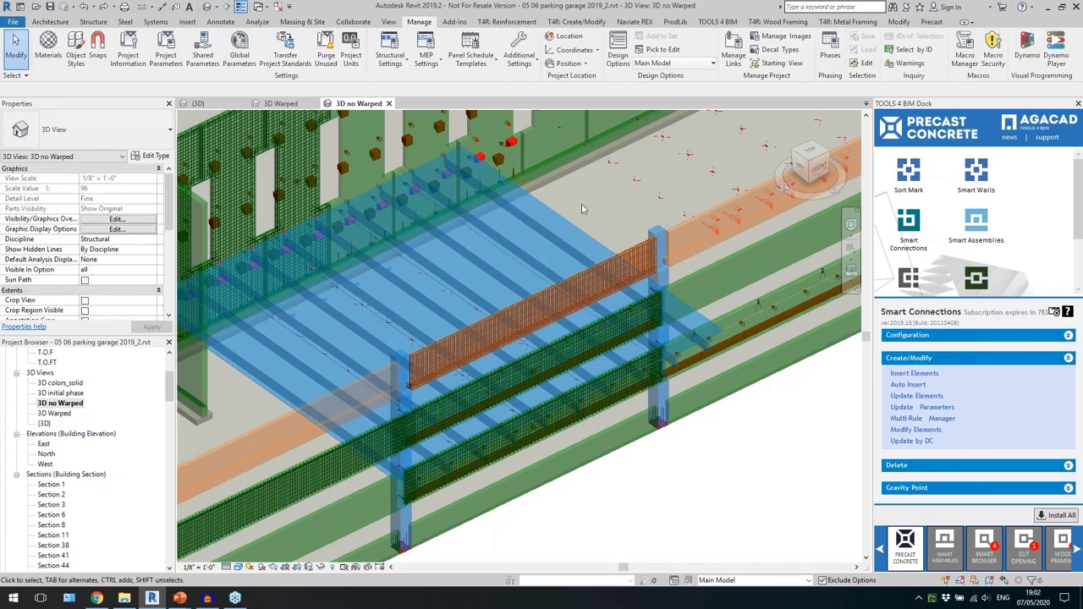
pyautogui.moveTo(581, 204); pyautogui.dragTo(495, 269)
pyautogui.keyDown('shift'); pyautogui.moveTo(442, 293); pyautogui.dragTo(602, 314, button='middle'); pyautogui.keyUp('shift')
pyautogui.moveTo(682, 353); pyautogui.dragTo(535, 272, button='middle')
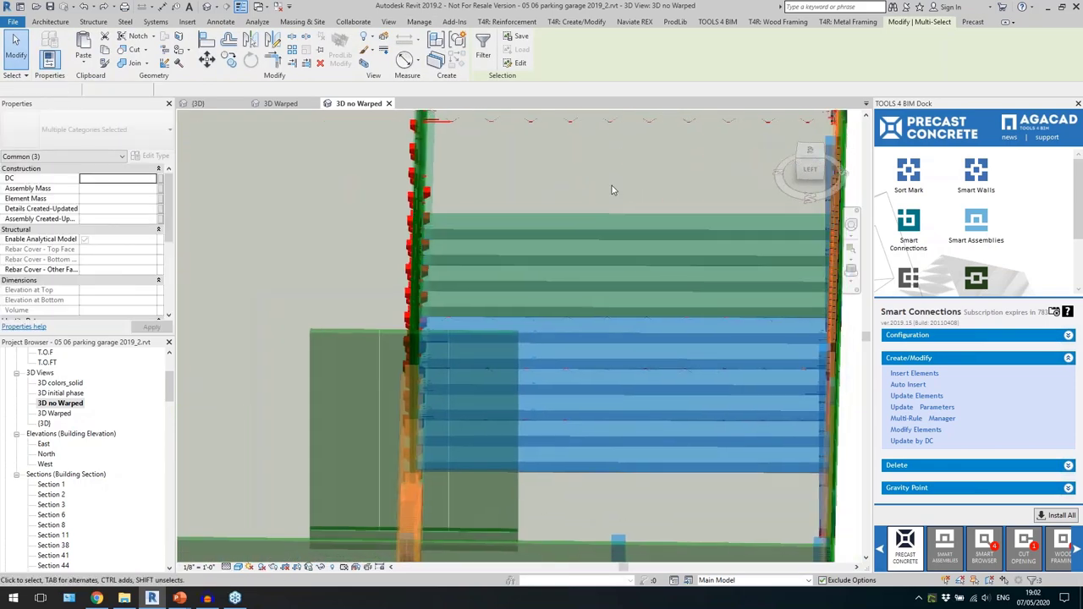
pyautogui.moveTo(681, 192); pyautogui.dragTo(677, 458)
pyautogui.moveTo(672, 185); pyautogui.dragTo(682, 482)
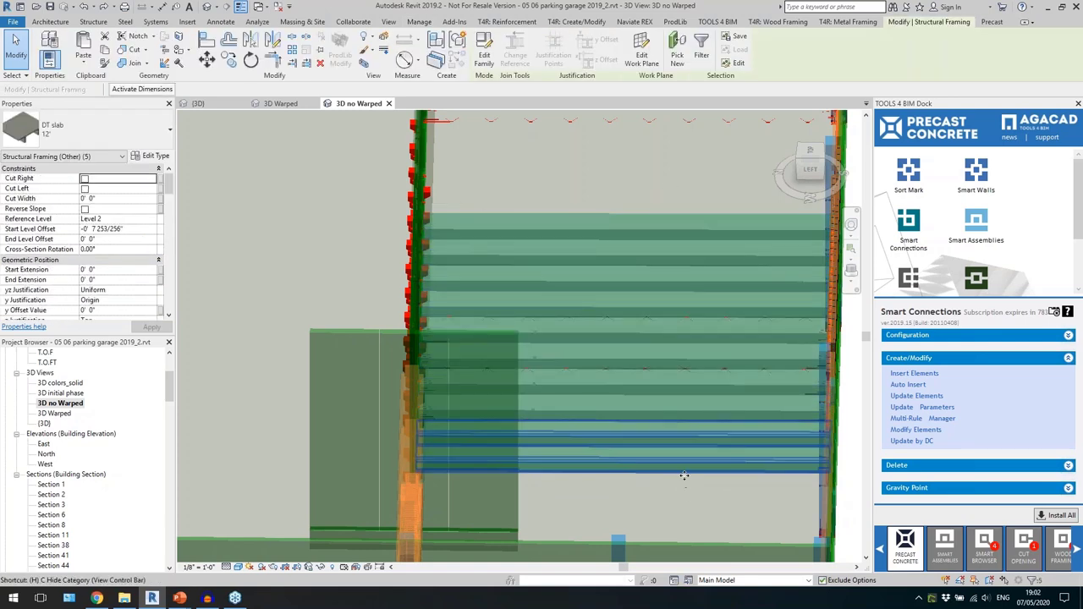
pyautogui.press('h')
pyautogui.press('i')
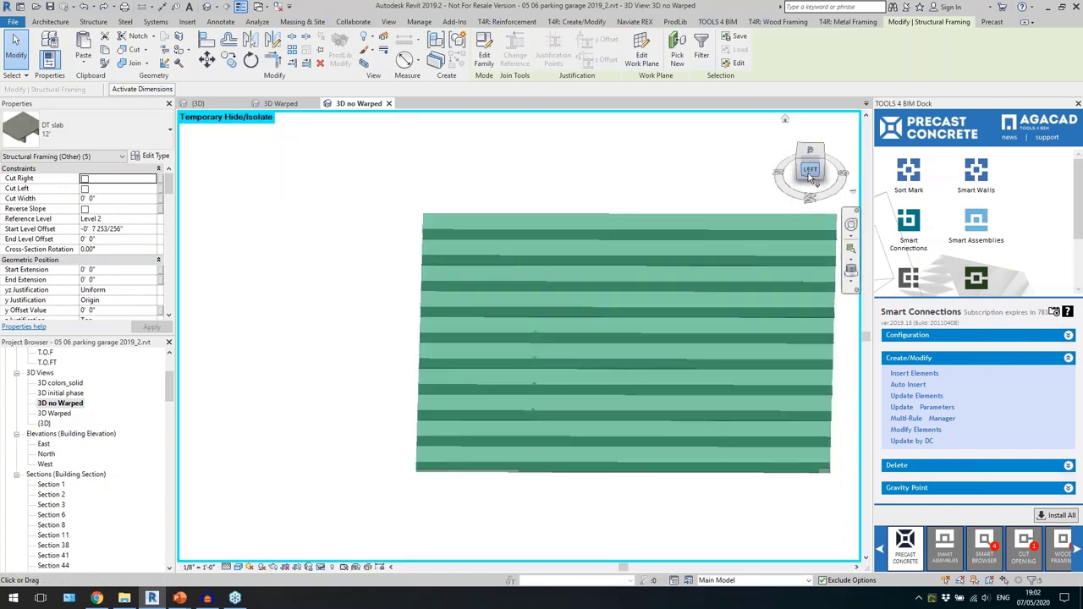
# Check the isolated flat slabs from the left and the front, and return to the home 3D orientation.
pyautogui.click(811, 178)
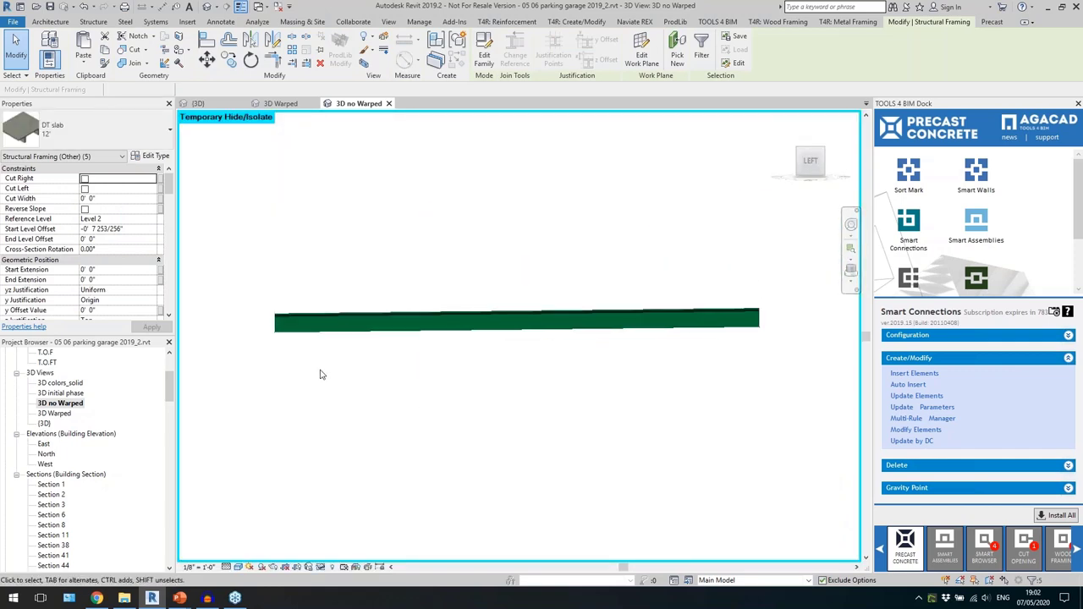
pyautogui.click(320, 374)
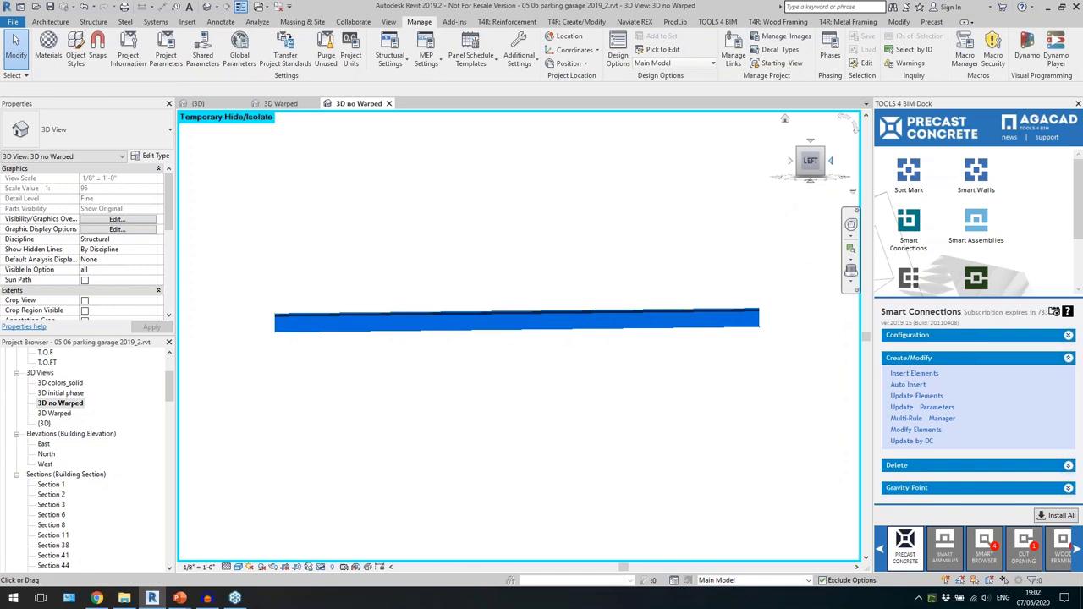
pyautogui.click(831, 161)
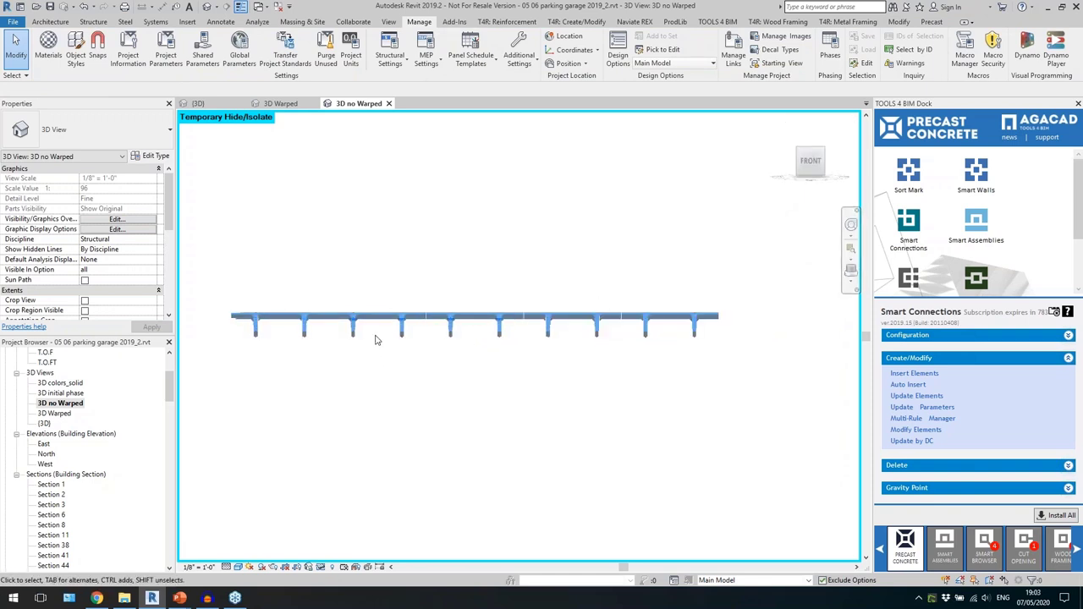
pyautogui.click(786, 122)
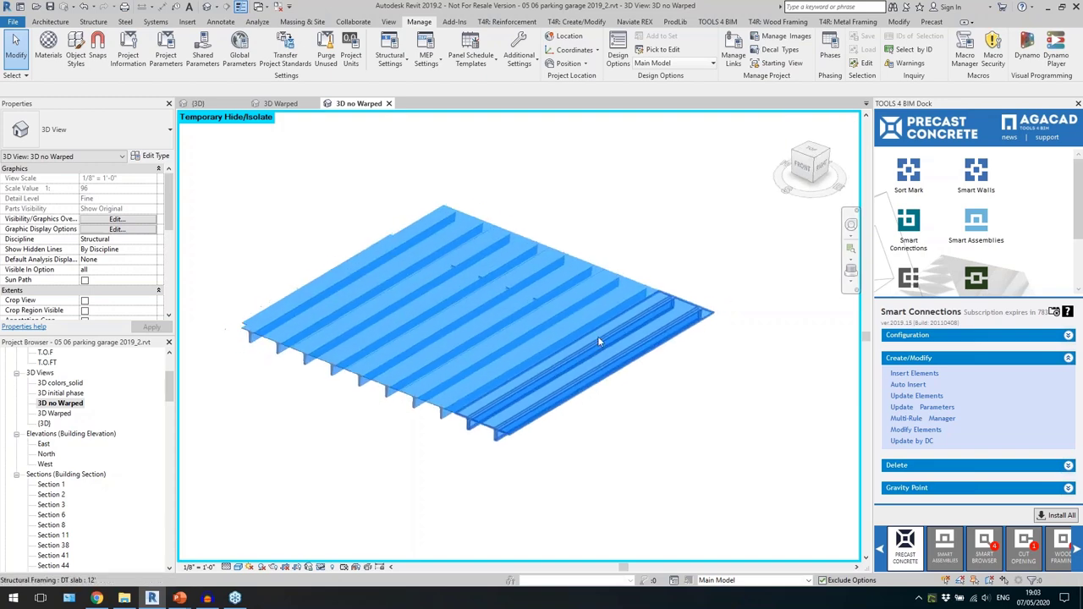
# Try to create an assembly for the second isolated slab with Smart Assemblies and the DT slab configuration.
pyautogui.click(433, 329)
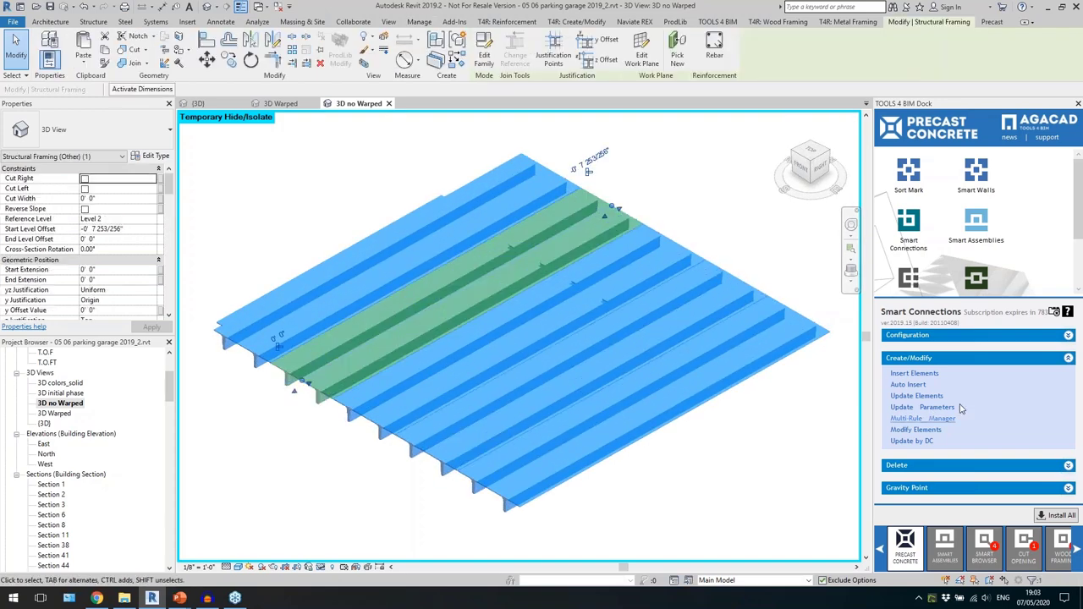
pyautogui.click(974, 225)
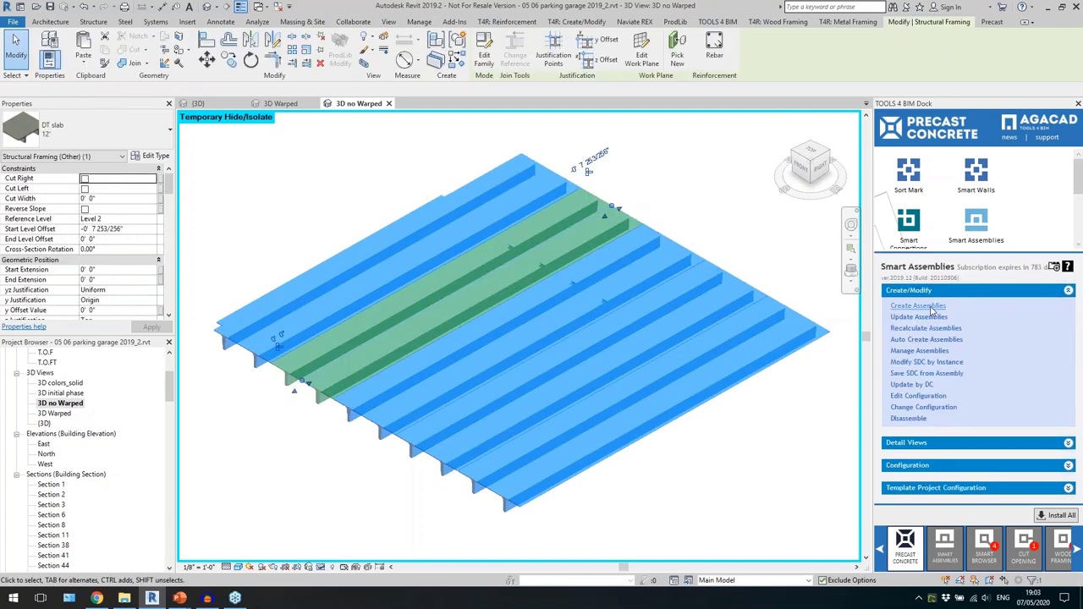
pyautogui.click(930, 307)
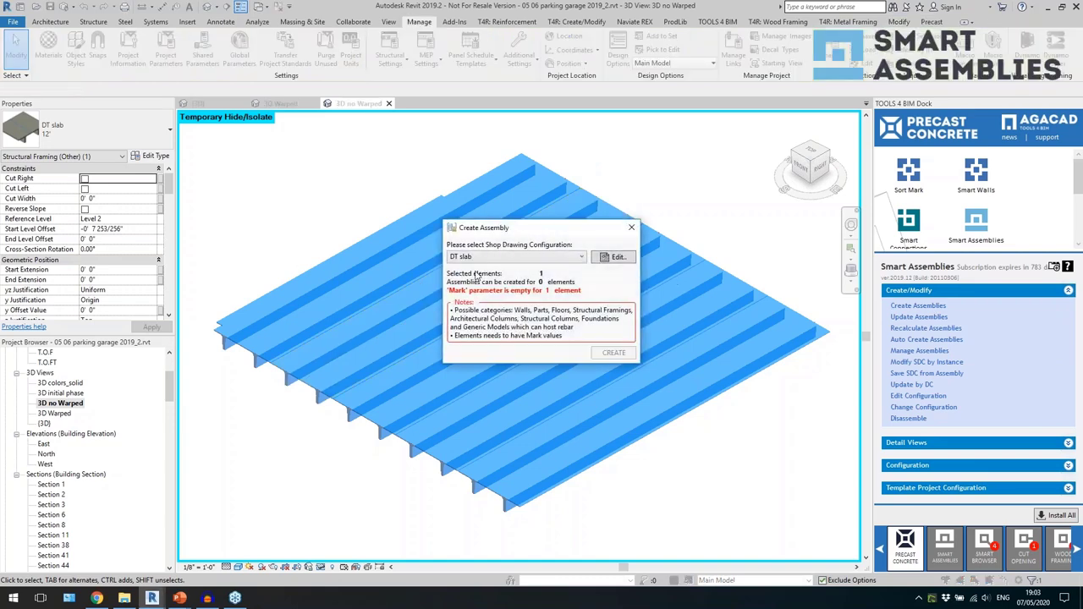
pyautogui.click(630, 228)
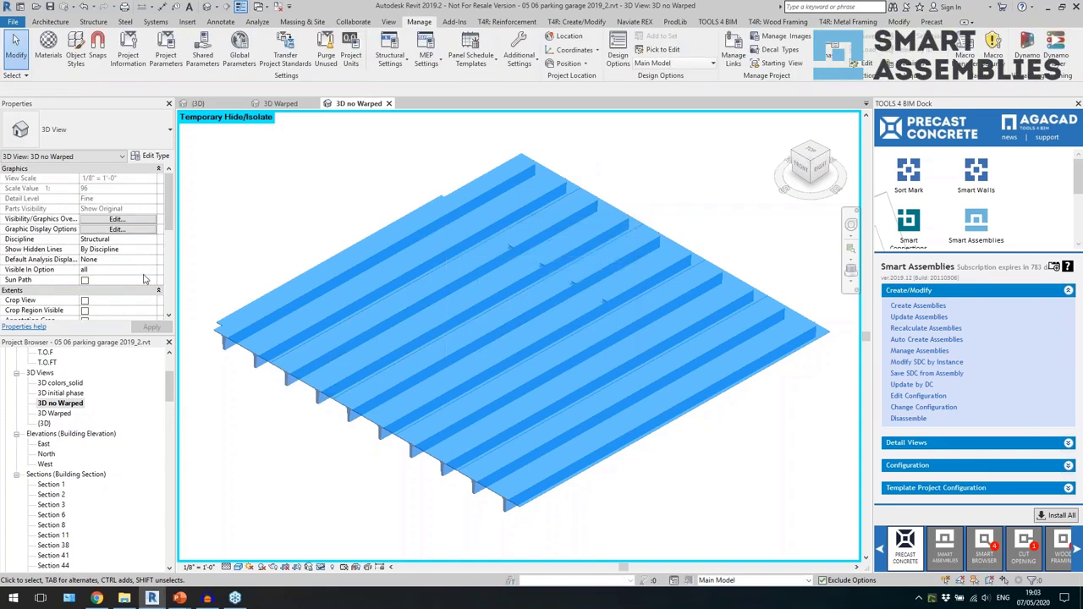
# Set the second slab's Mark to DT flat and create its assembly with the DT slab shop drawing configuration.
pyautogui.click(362, 366)
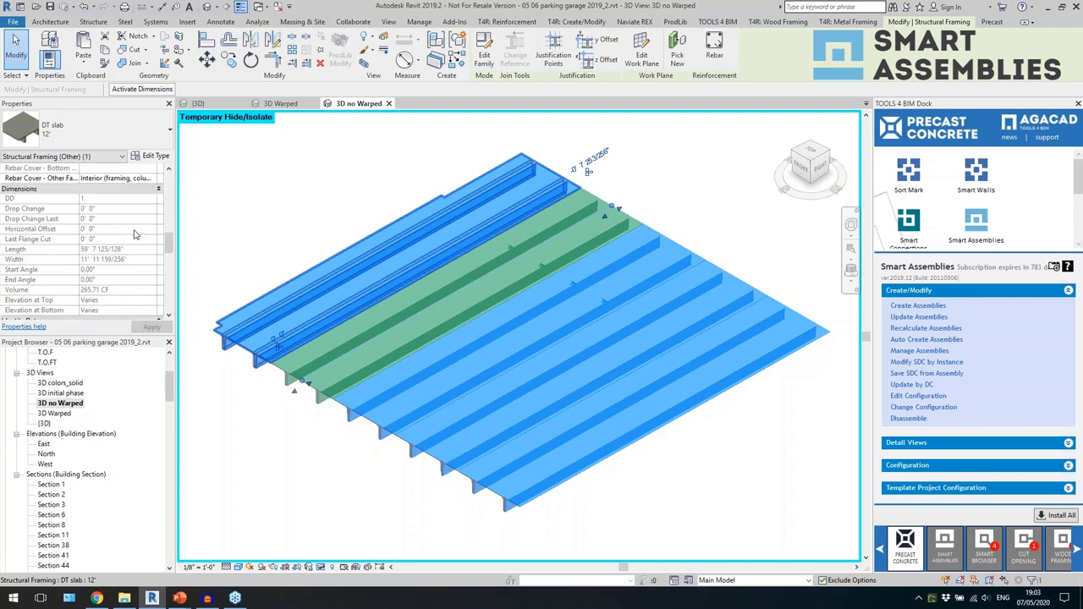
pyautogui.scroll(-8, 134, 235)
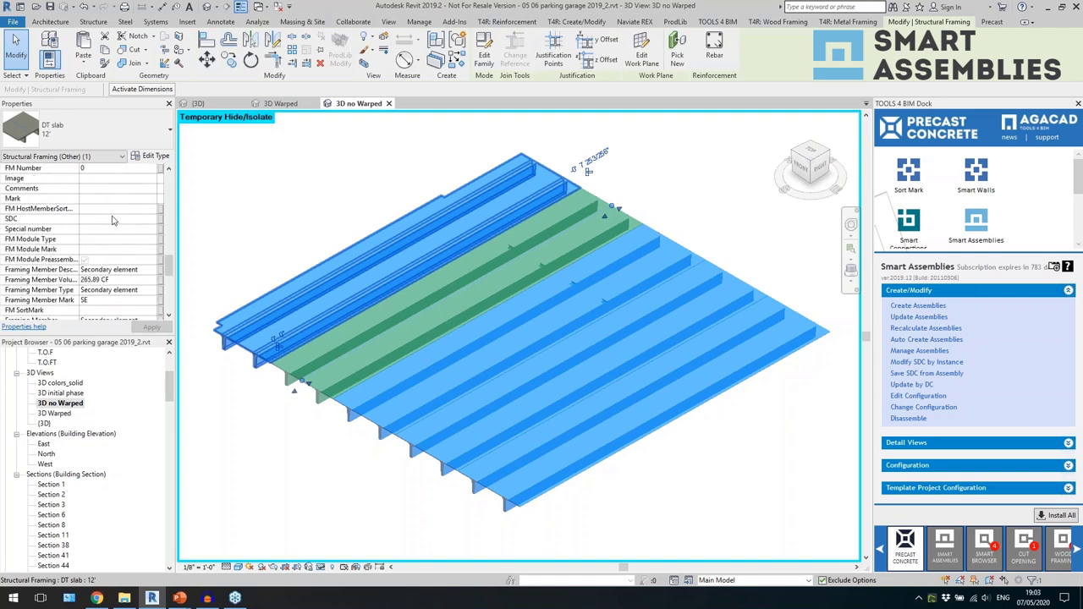
pyautogui.click(93, 200)
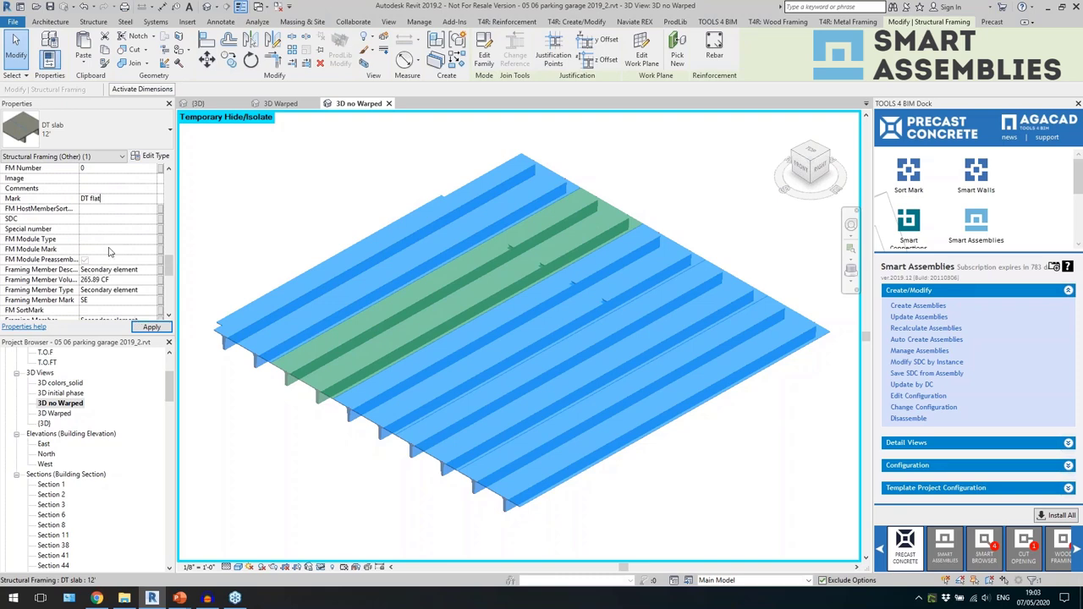
pyautogui.click(143, 328)
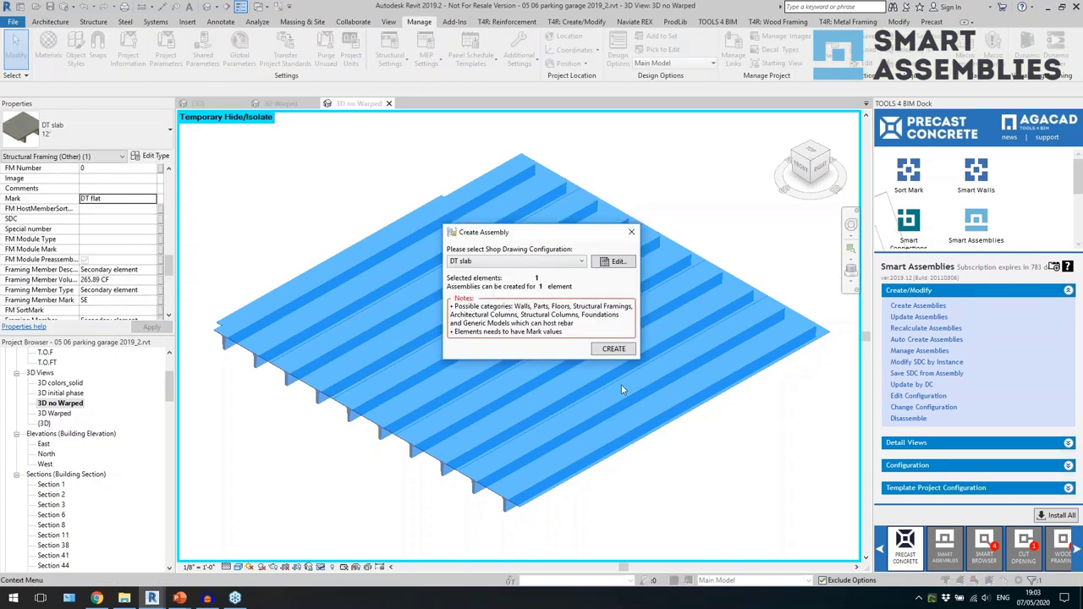
pyautogui.click(610, 351)
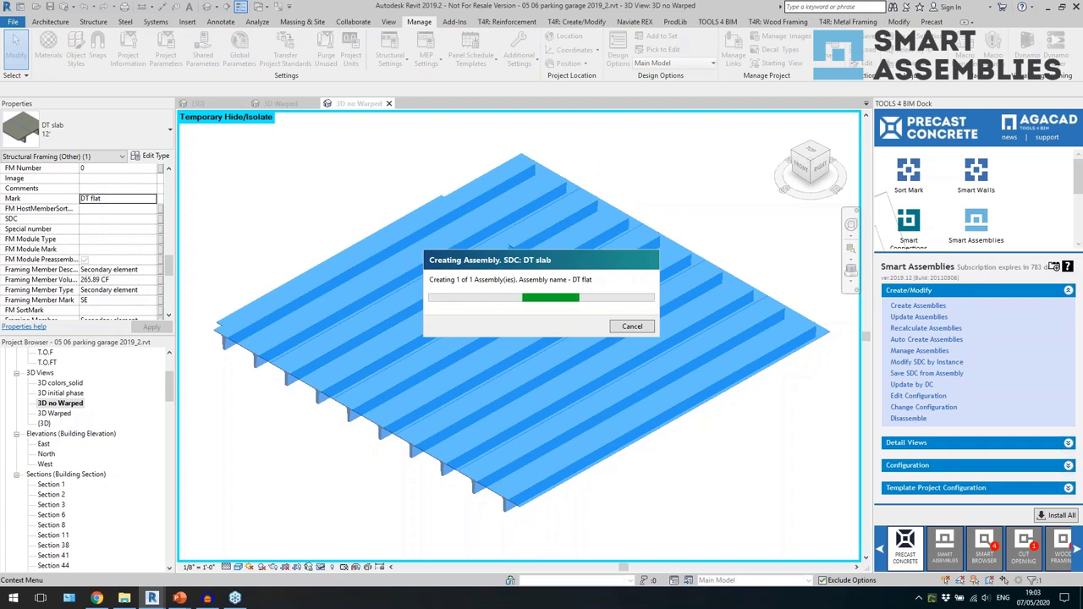
# Accept the warnings from creating the DT flat assembly, select it, and reset the temporary isolation in the 3D no Warped view.
pyautogui.click(581, 337)
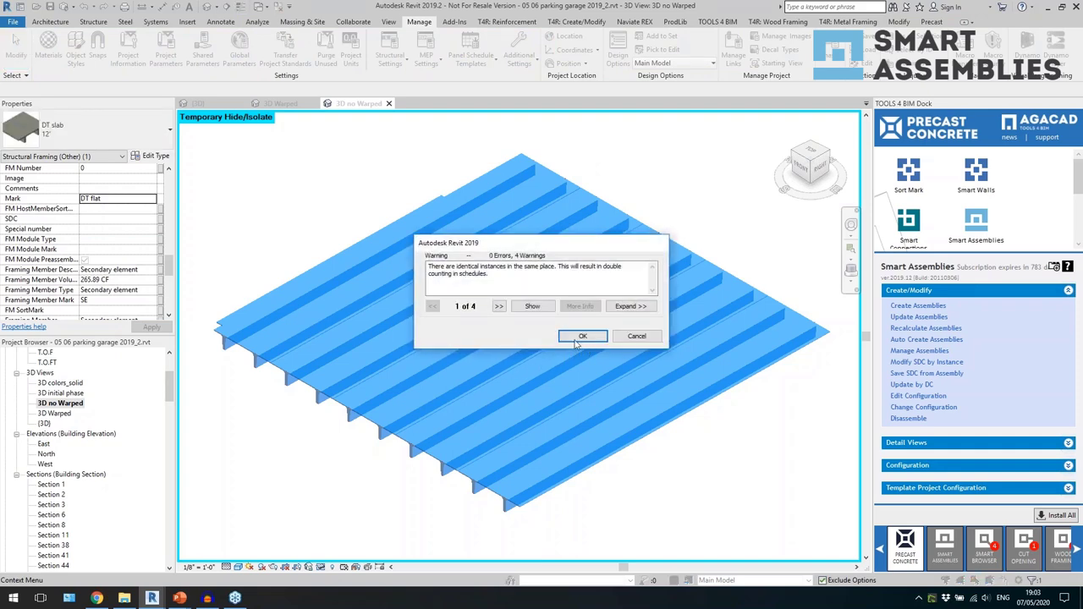
pyautogui.click(577, 340)
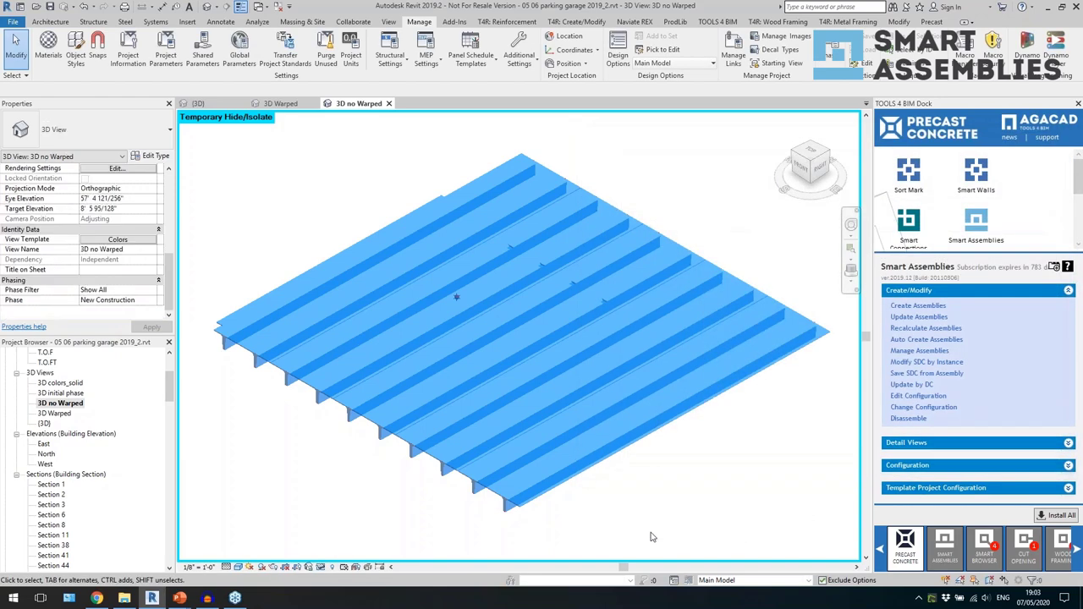
pyautogui.click(330, 364)
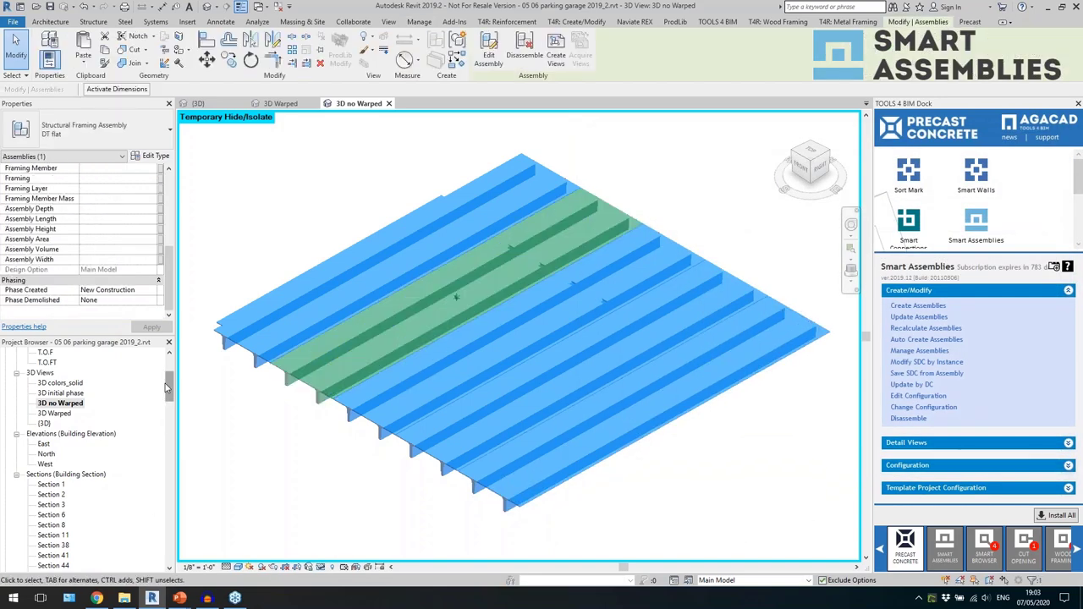
pyautogui.moveTo(169, 386); pyautogui.dragTo(172, 565)
pyautogui.scroll(5, 61, 385)
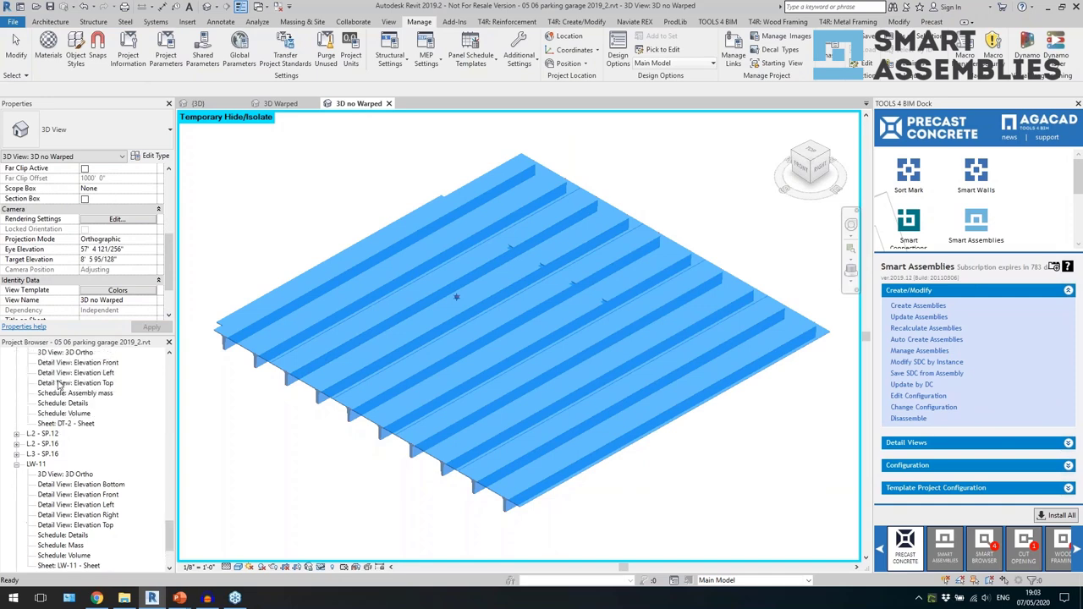
pyautogui.click(323, 567)
pyautogui.click(326, 555)
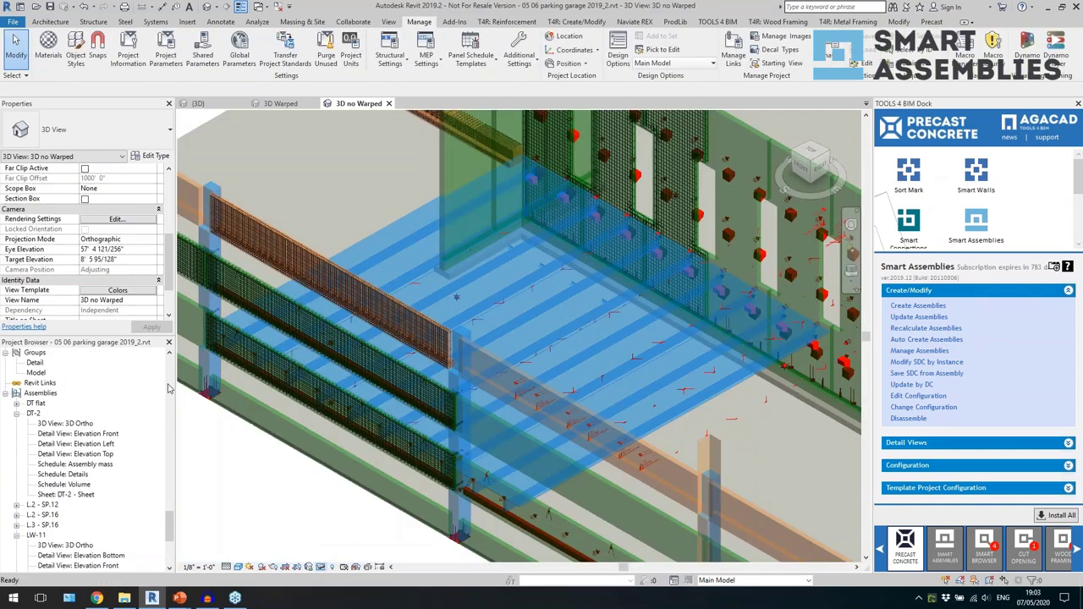
# Review the DT flat assembly's Elevation Front, Elevation Left and Elevation Top detail views.
pyautogui.doubleClick(39, 404)
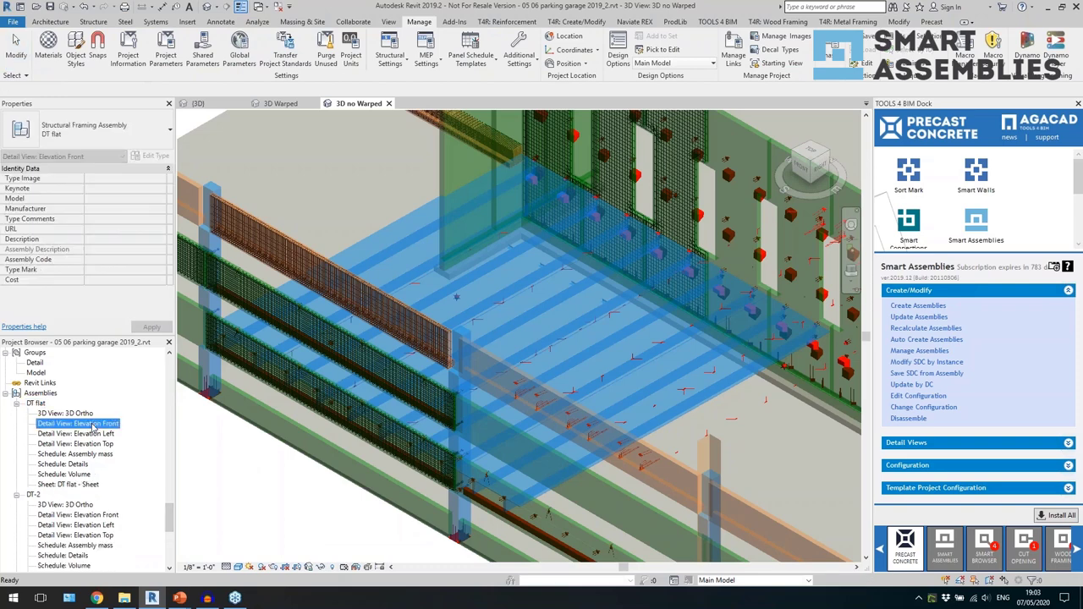
pyautogui.doubleClick(84, 424)
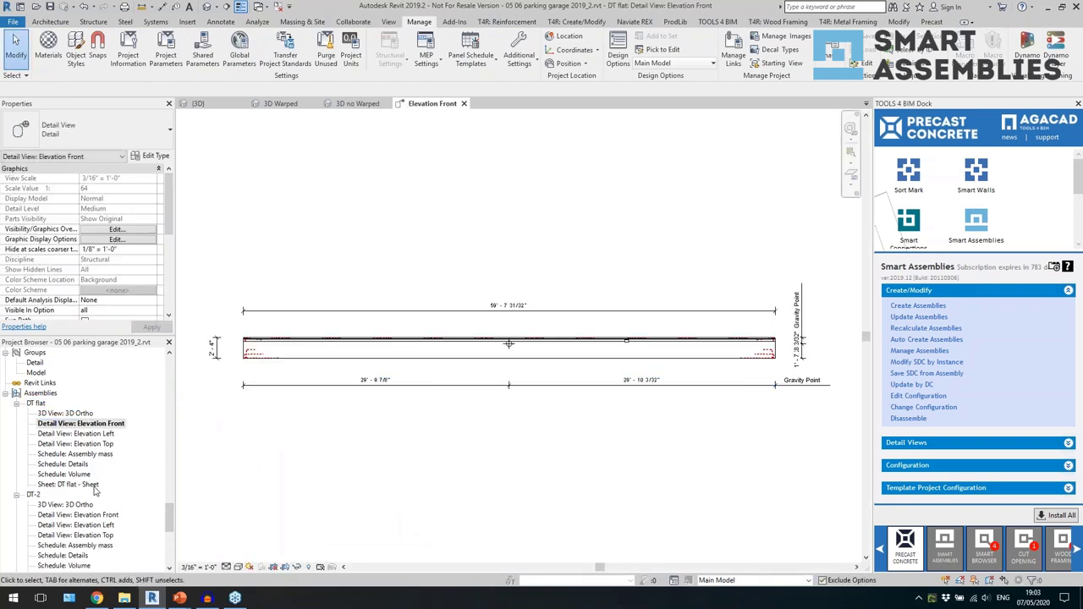
pyautogui.doubleClick(103, 435)
pyautogui.doubleClick(102, 444)
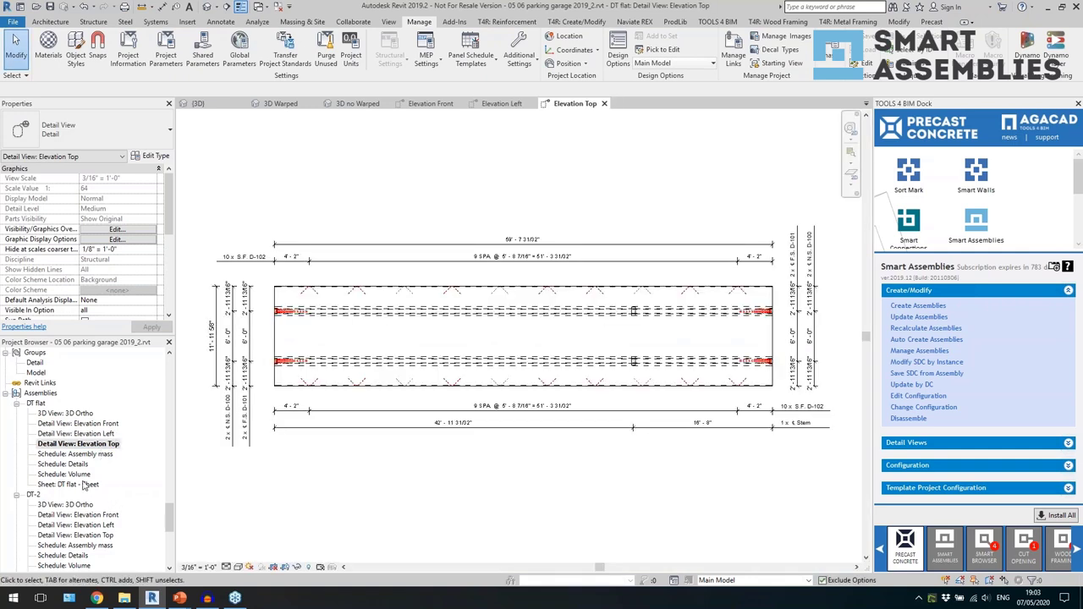
# Place the Elevation Top view on the DT flat assembly sheet, with the Elevation Front view aligned below it.
pyautogui.doubleClick(85, 485)
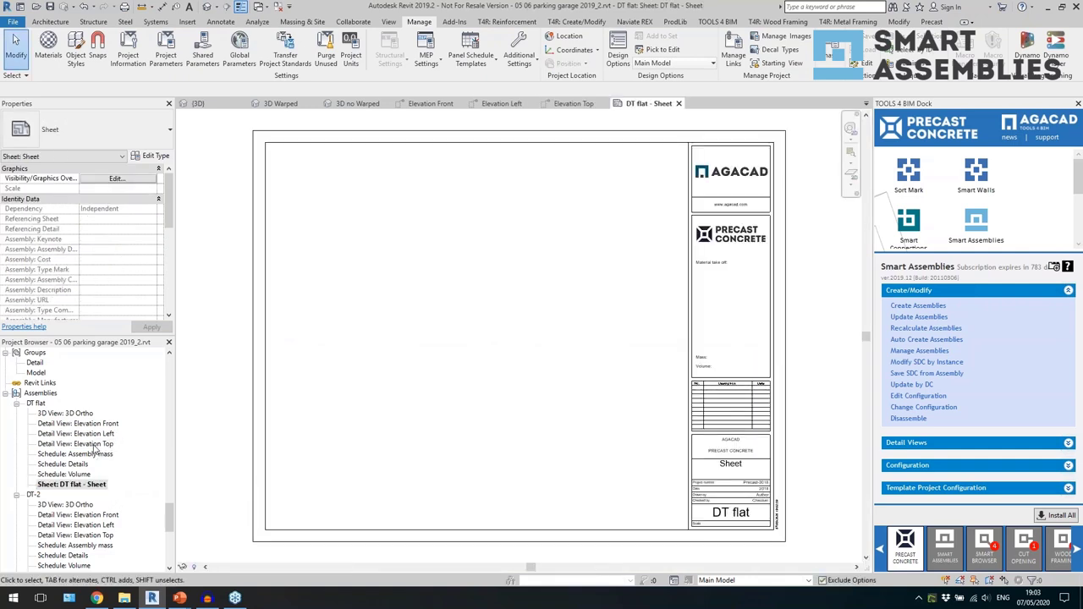
pyautogui.moveTo(97, 446); pyautogui.dragTo(474, 222)
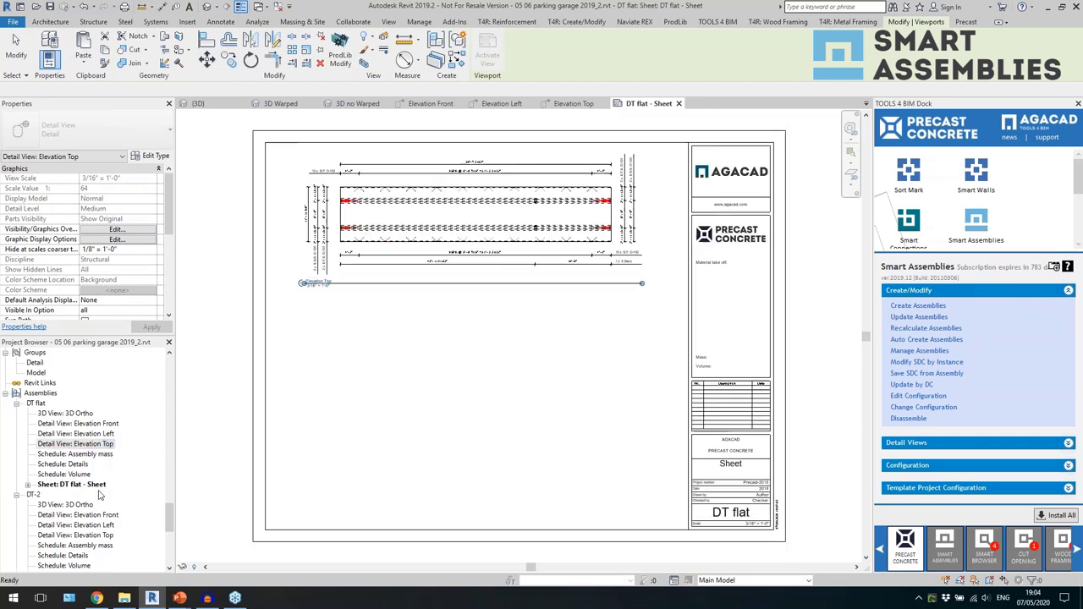
pyautogui.moveTo(100, 424); pyautogui.dragTo(522, 324)
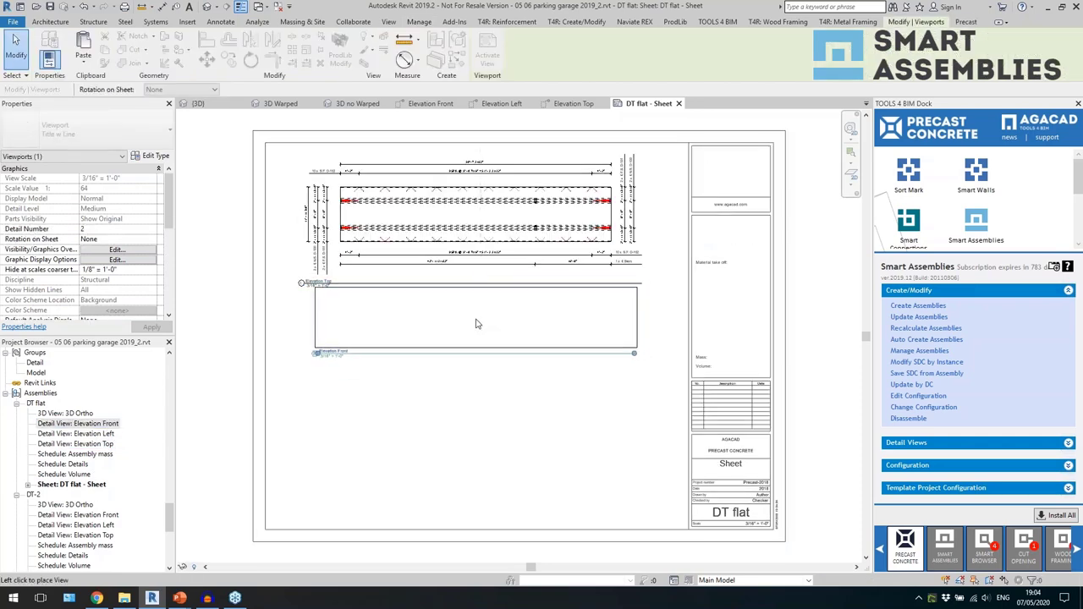
pyautogui.click(474, 332)
pyautogui.click(474, 433)
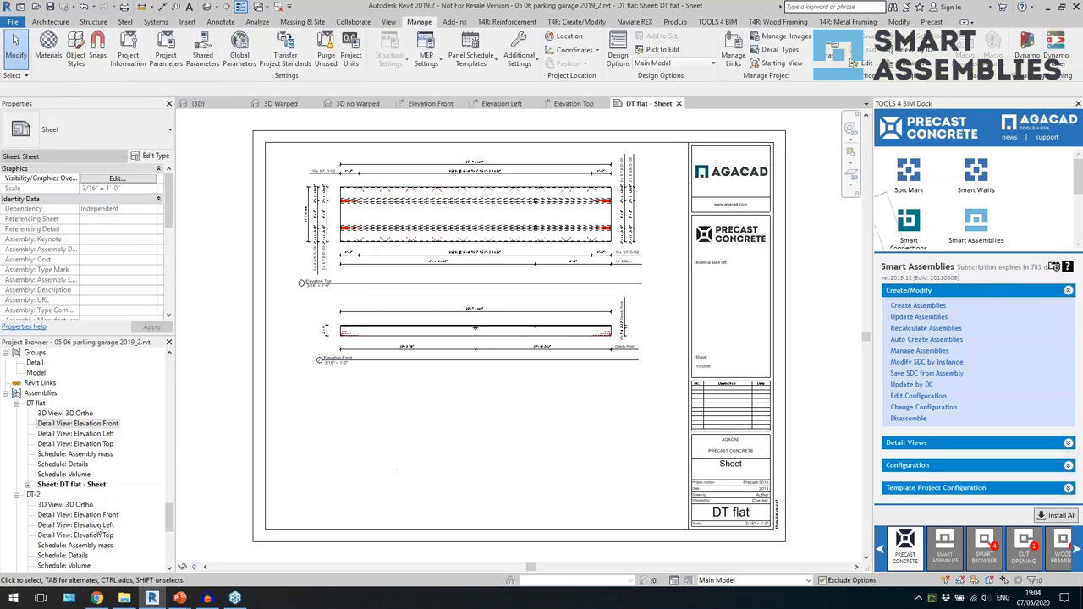
# Place the DT flat assembly's Details schedule on the sheet, below the front elevation near the left border.
pyautogui.moveTo(64, 463); pyautogui.dragTo(345, 430)
pyautogui.click(346, 426)
pyautogui.scroll(2, 344, 464)
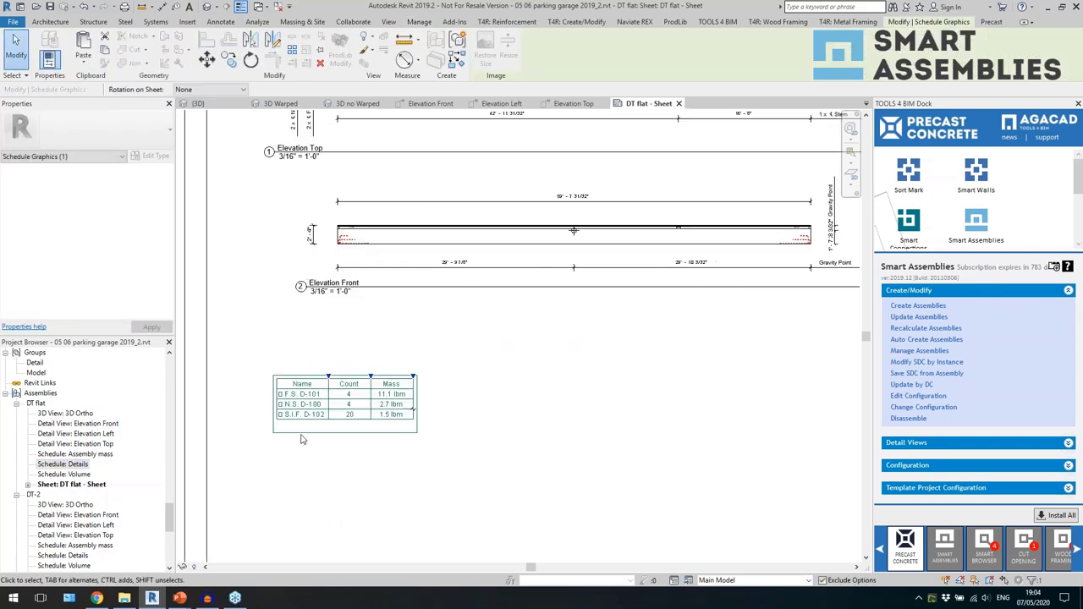
pyautogui.scroll(-2, 287, 432)
pyautogui.click(329, 466)
# Place the DT support_Section B and DT support_Section C legends side by side, to the right of the Details schedule.
pyautogui.moveTo(170, 518); pyautogui.dragTo(171, 421)
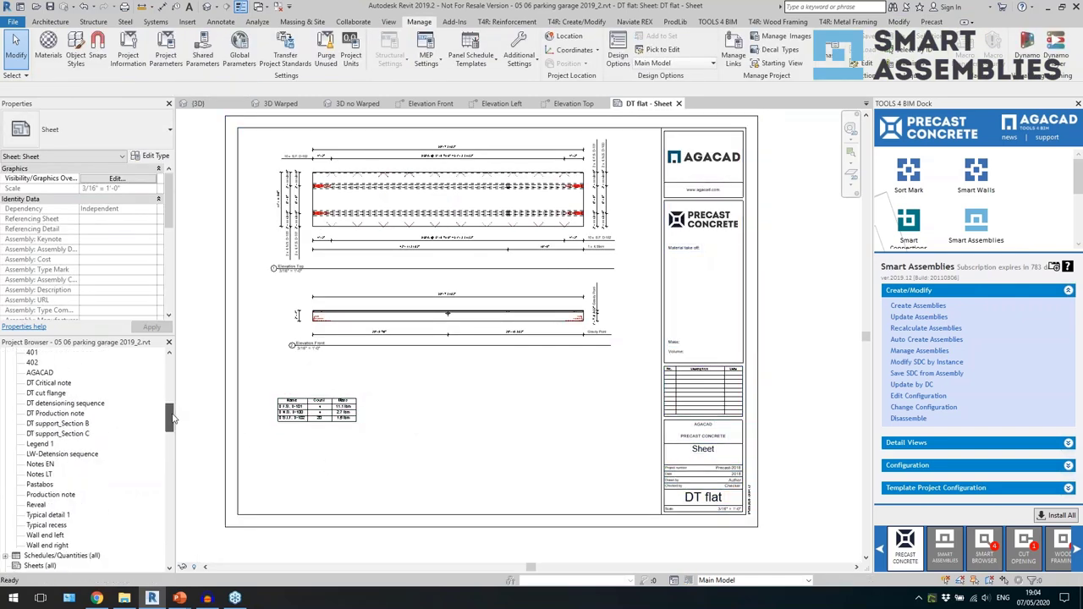
pyautogui.click(66, 424)
pyautogui.moveTo(424, 413); pyautogui.dragTo(424, 416)
pyautogui.click(424, 416)
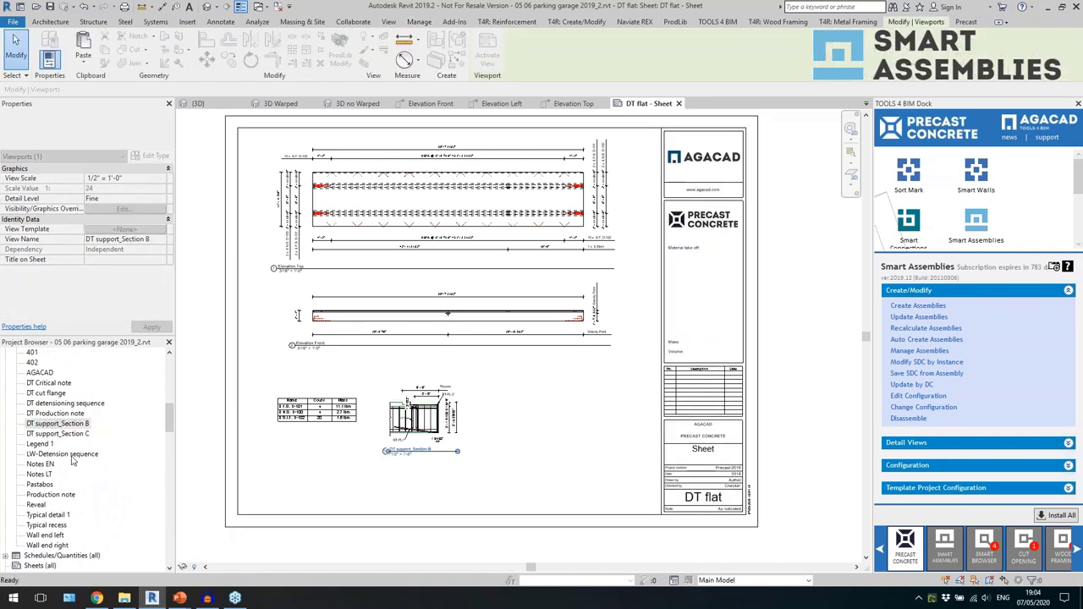
pyautogui.moveTo(58, 433); pyautogui.dragTo(486, 454)
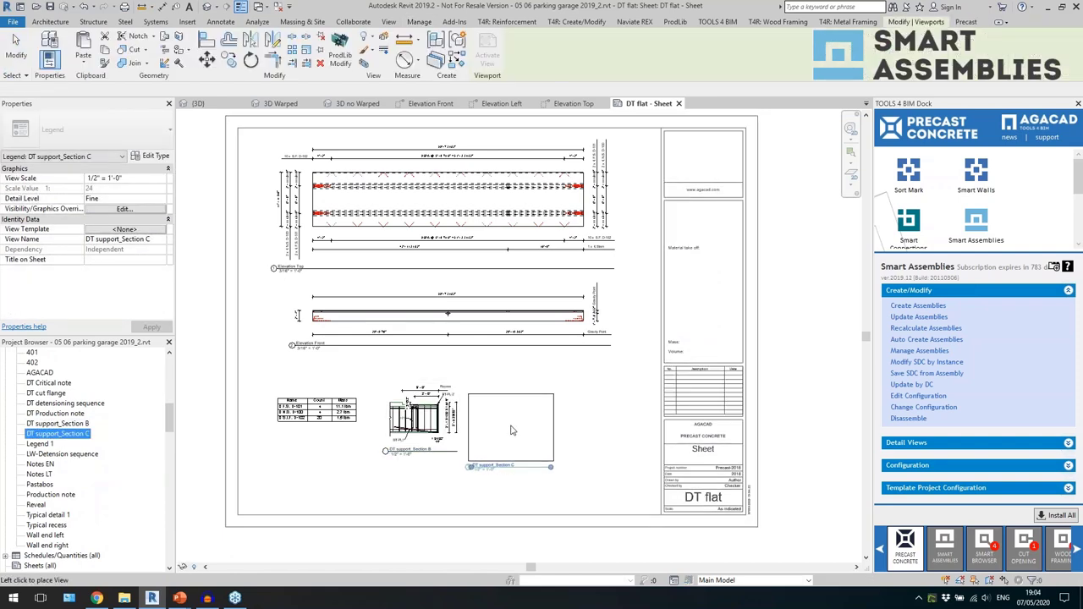
pyautogui.click(516, 423)
# Examine the support section legends, elevations and schedule on the DT flat sheet, up close and as a whole.
pyautogui.scroll(2, 448, 482)
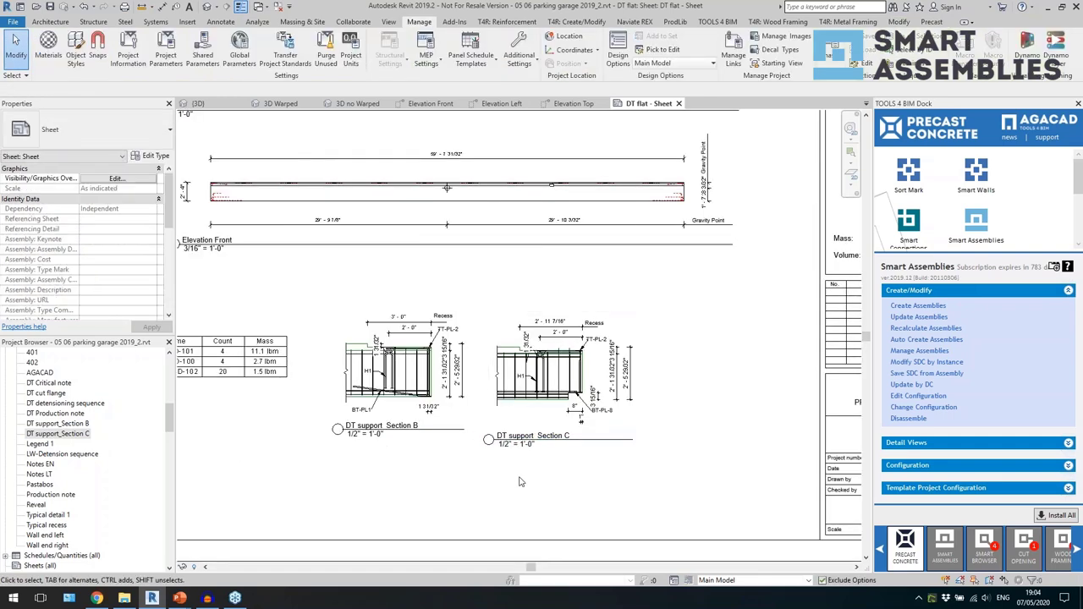
pyautogui.scroll(1, 565, 462)
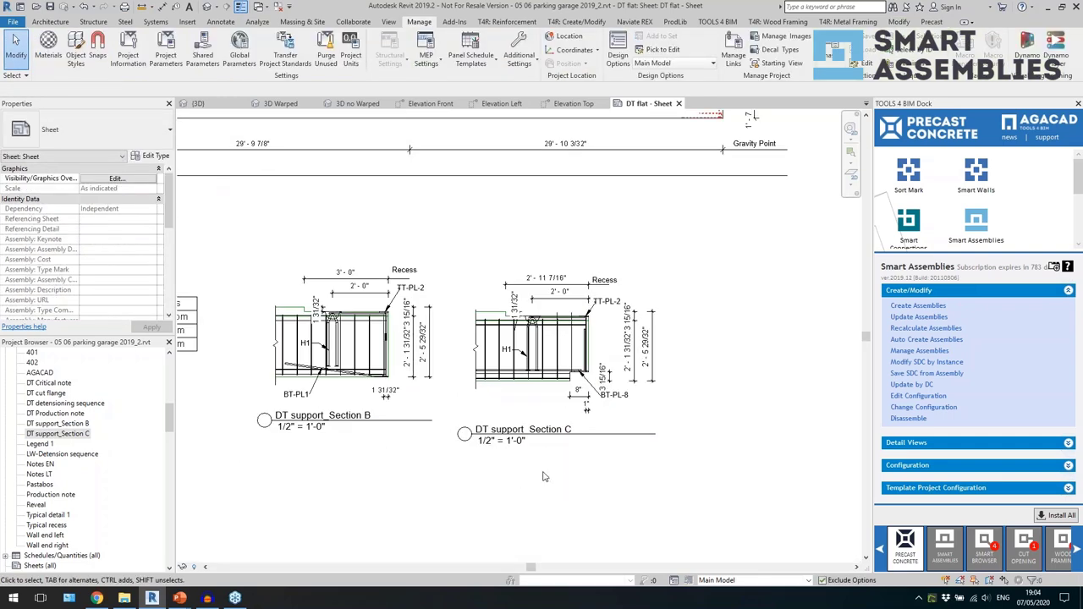
pyautogui.scroll(-5, 449, 369)
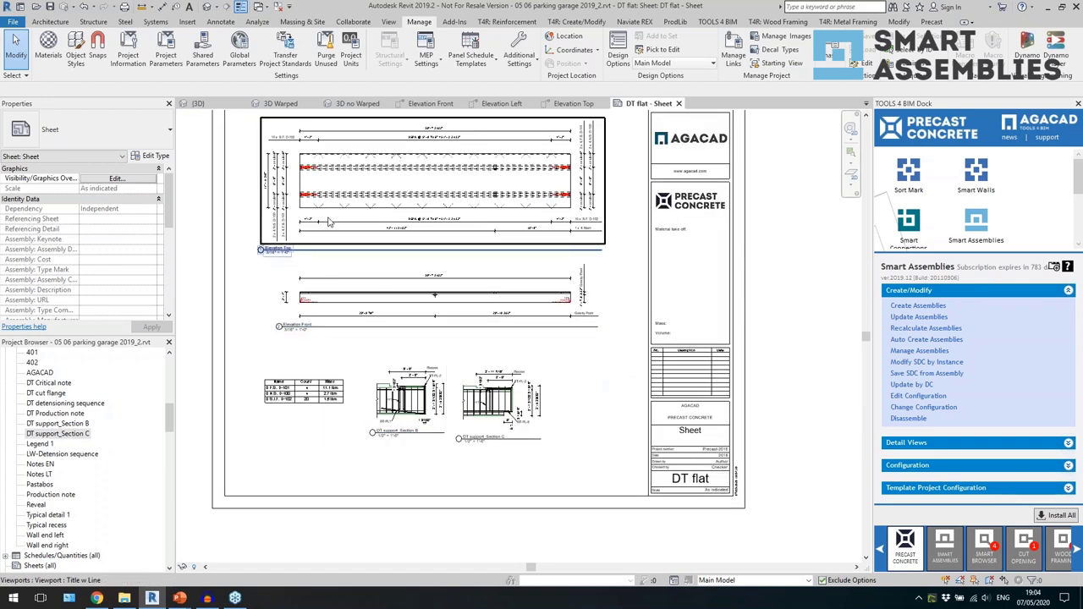
pyautogui.scroll(1, 410, 232)
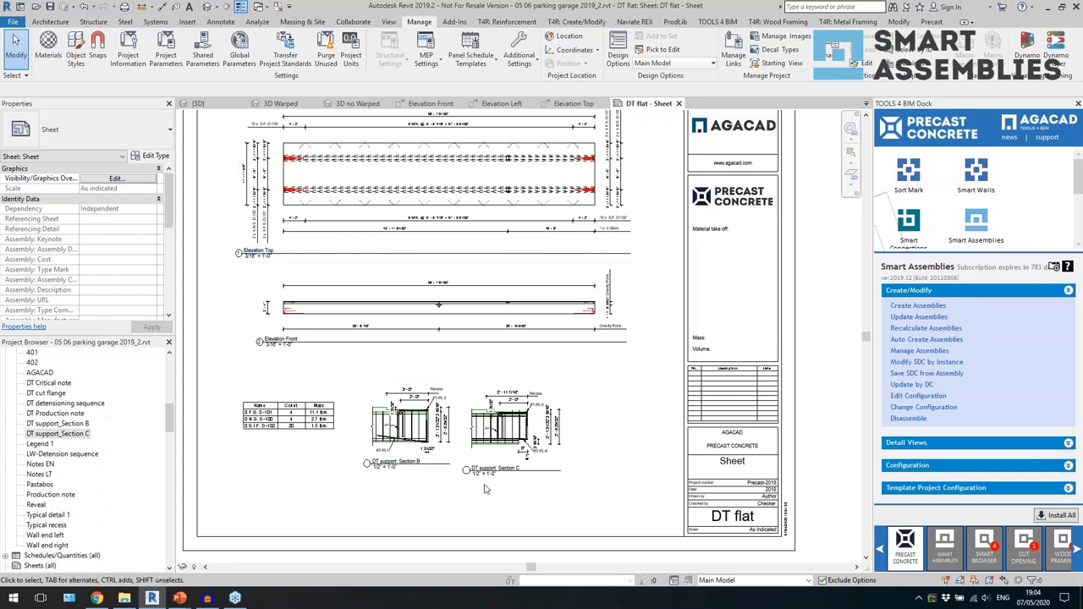
pyautogui.scroll(1, 487, 478)
pyautogui.doubleClick(345, 457)
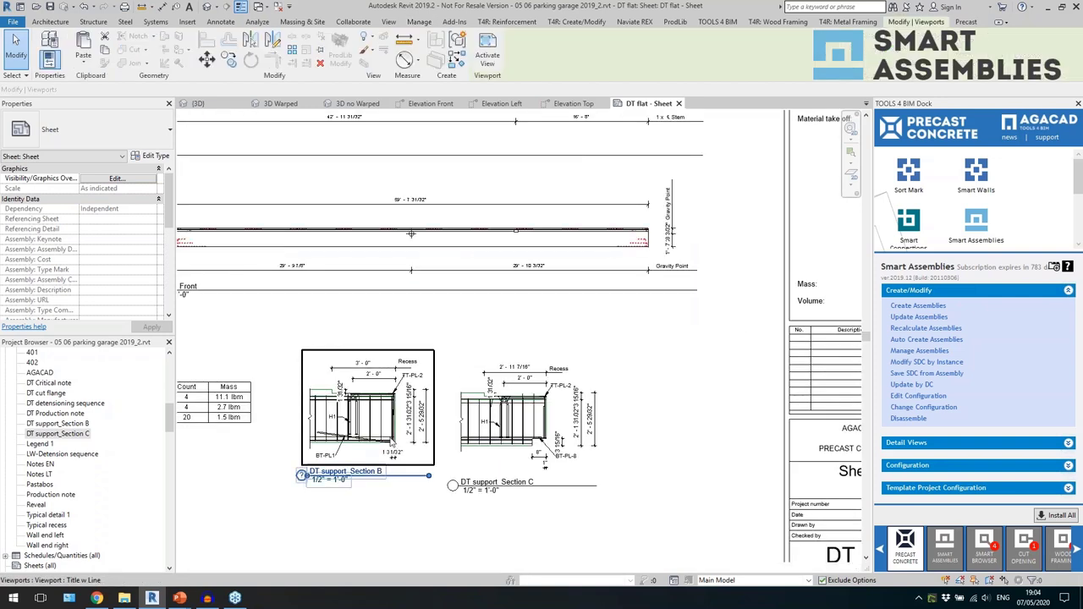
pyautogui.doubleClick(448, 345)
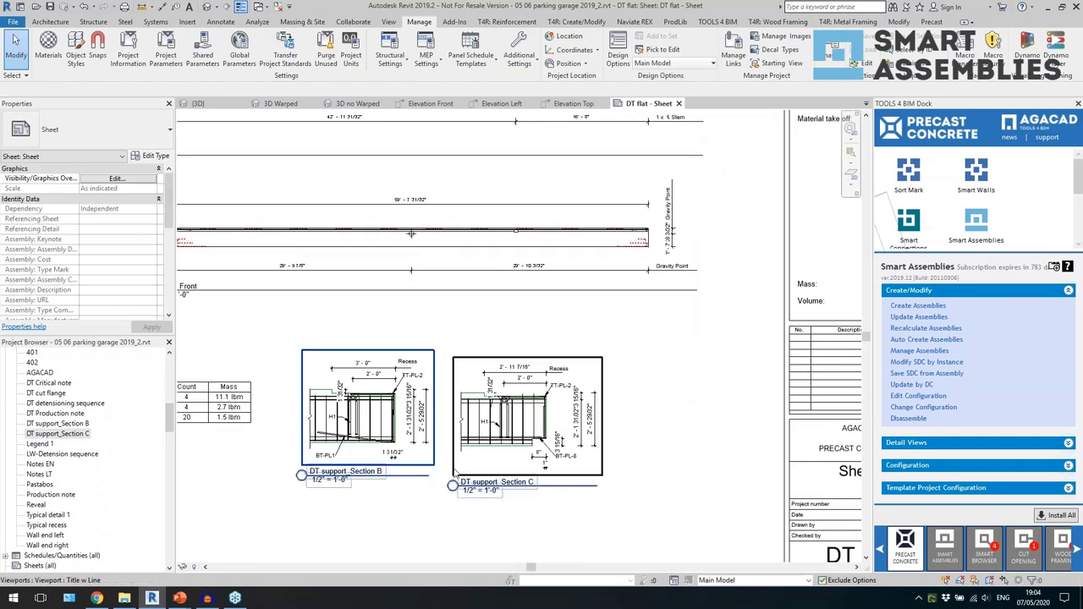
pyautogui.scroll(-2, 451, 381)
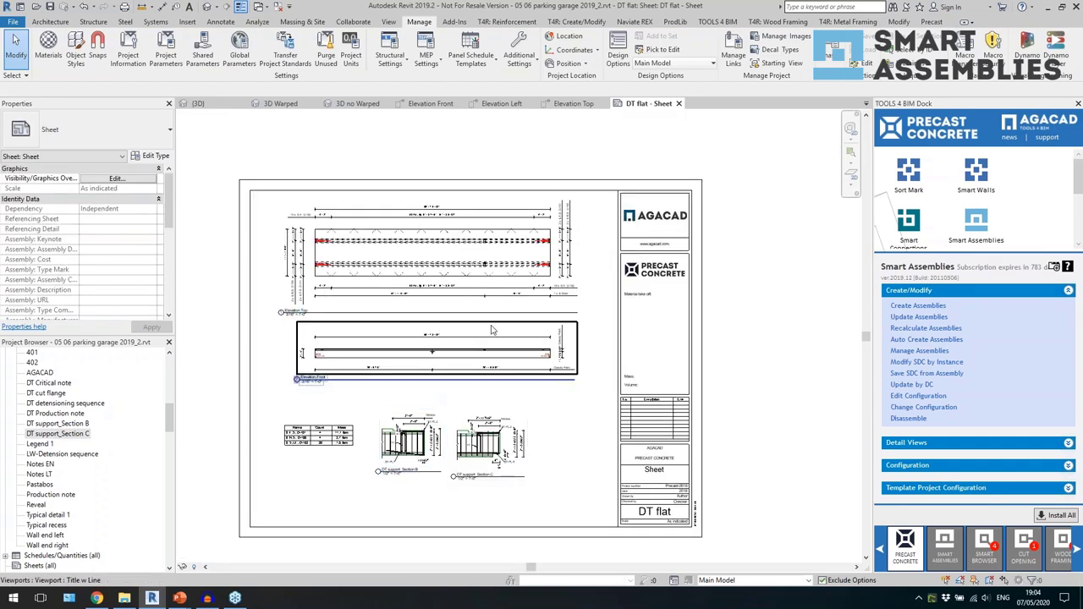
pyautogui.scroll(1, 451, 412)
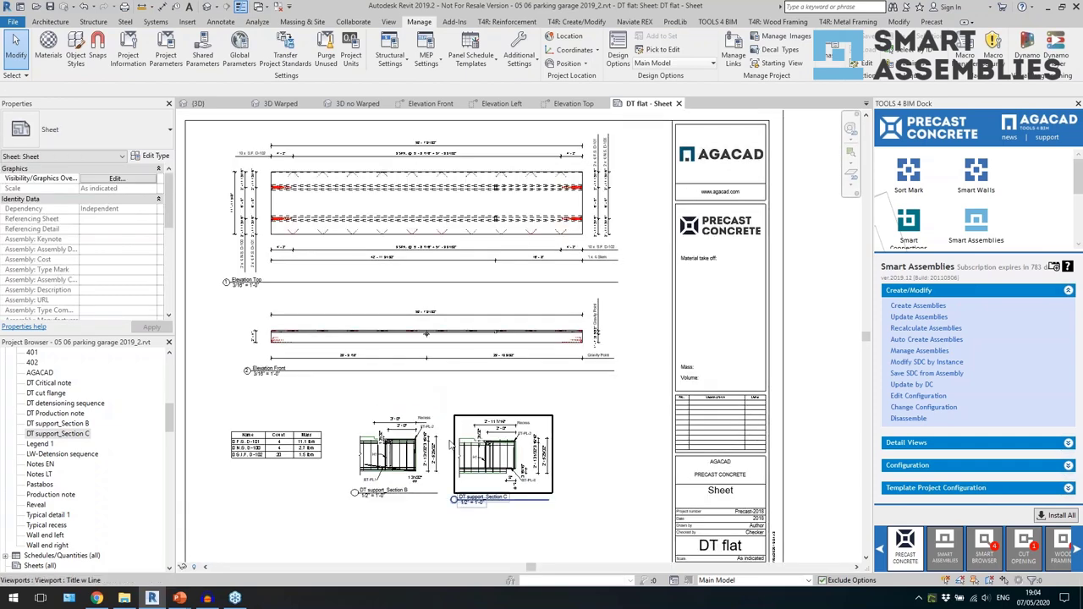
pyautogui.scroll(3, 451, 415)
pyautogui.scroll(-3, 449, 479)
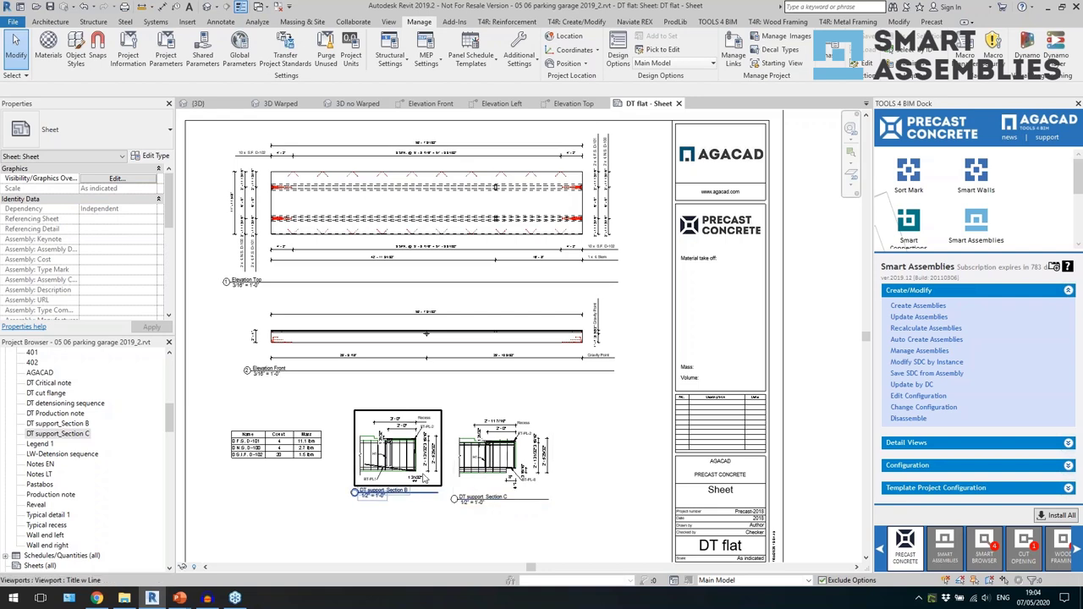
pyautogui.scroll(-2, 447, 447)
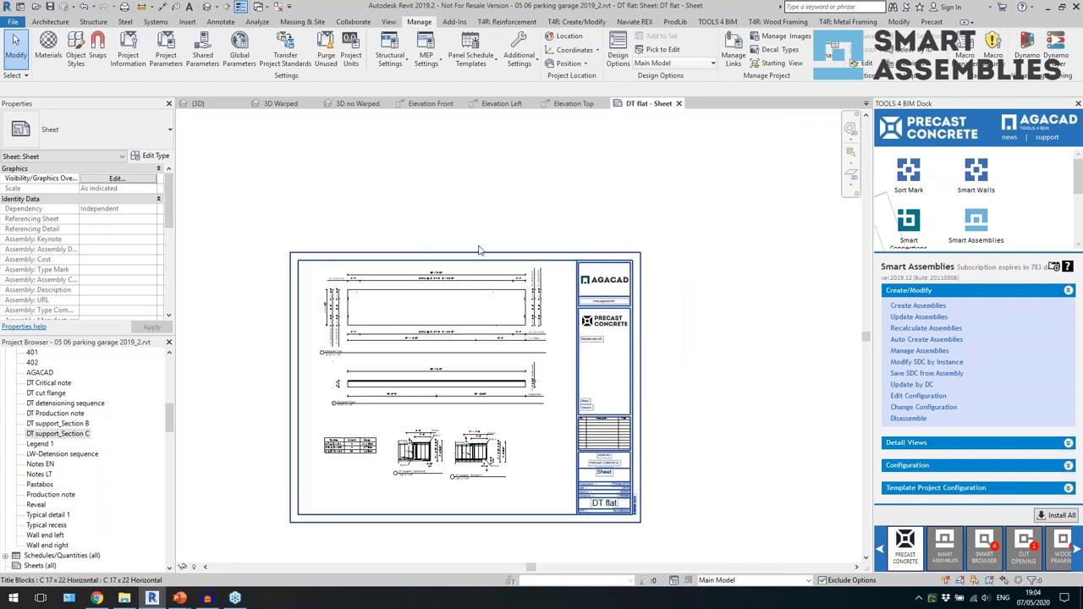
# Open the default 3D view, close all other open views, and turn the sectioned wall towards the front.
pyautogui.click(207, 6)
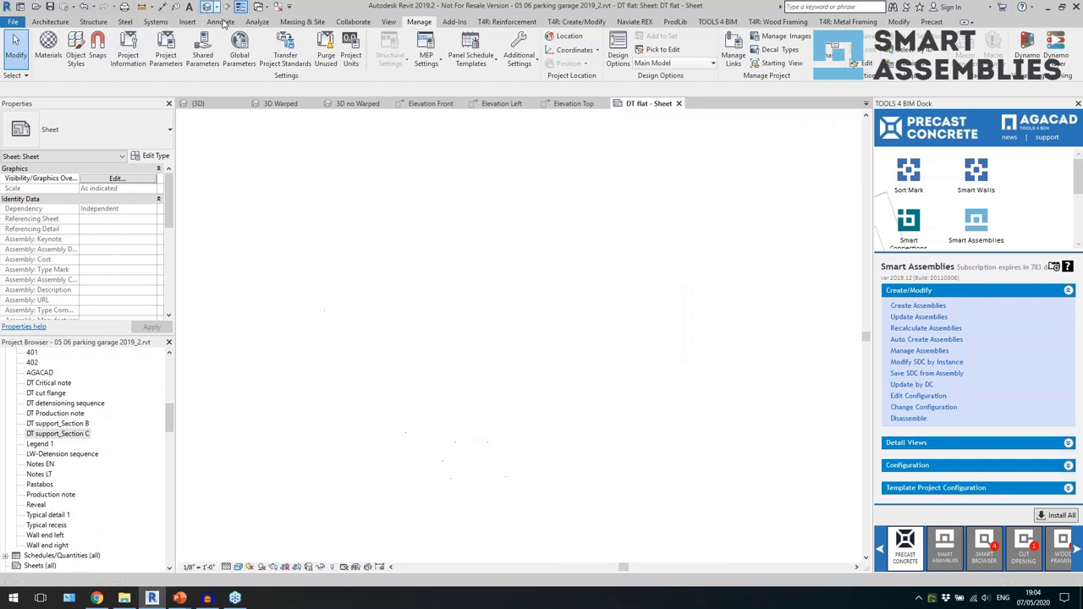
pyautogui.click(278, 8)
pyautogui.click(786, 121)
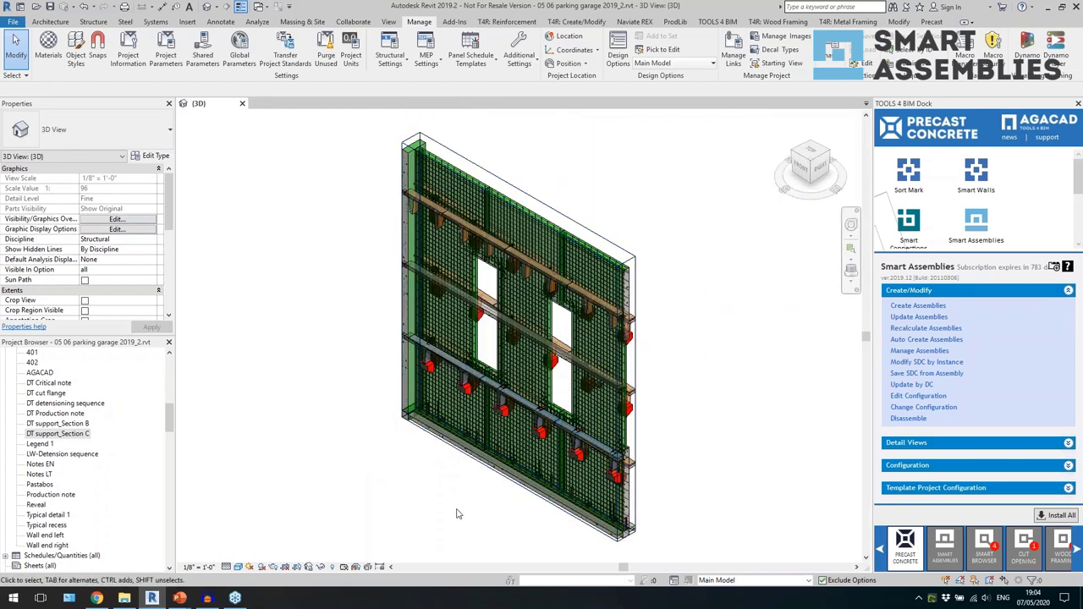
pyautogui.keyDown('shift'); pyautogui.moveTo(458, 511); pyautogui.dragTo(503, 497, button='middle'); pyautogui.keyUp('shift')
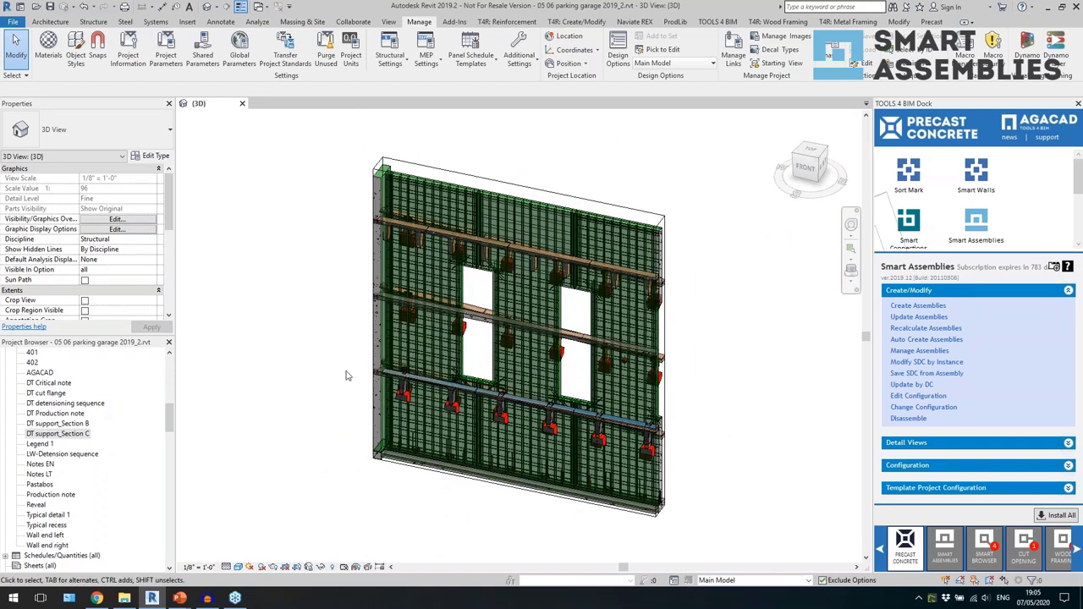
# Turn off the section box of the default 3D view and view the whole parking garage from its front-left corner.
pyautogui.scroll(-4, 342, 381)
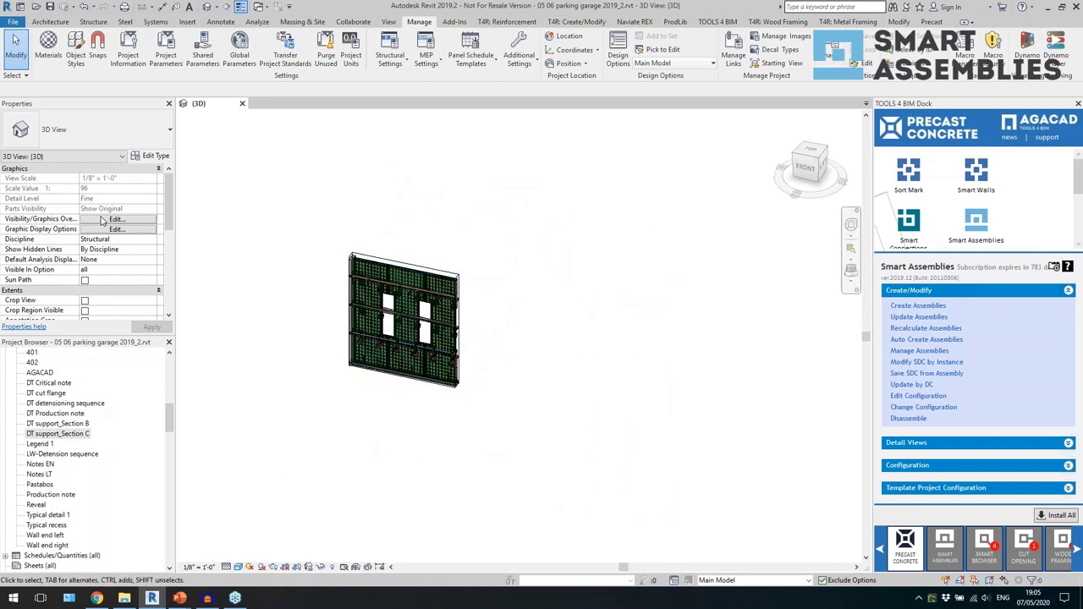
pyautogui.scroll(-3, 101, 221)
pyautogui.scroll(-3, 101, 250)
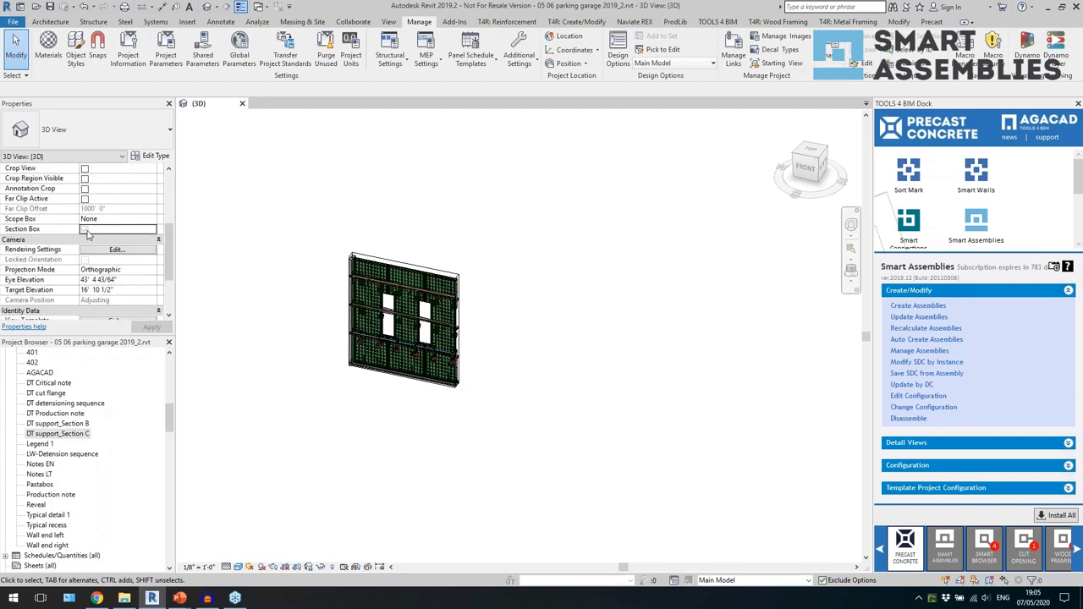
pyautogui.click(85, 230)
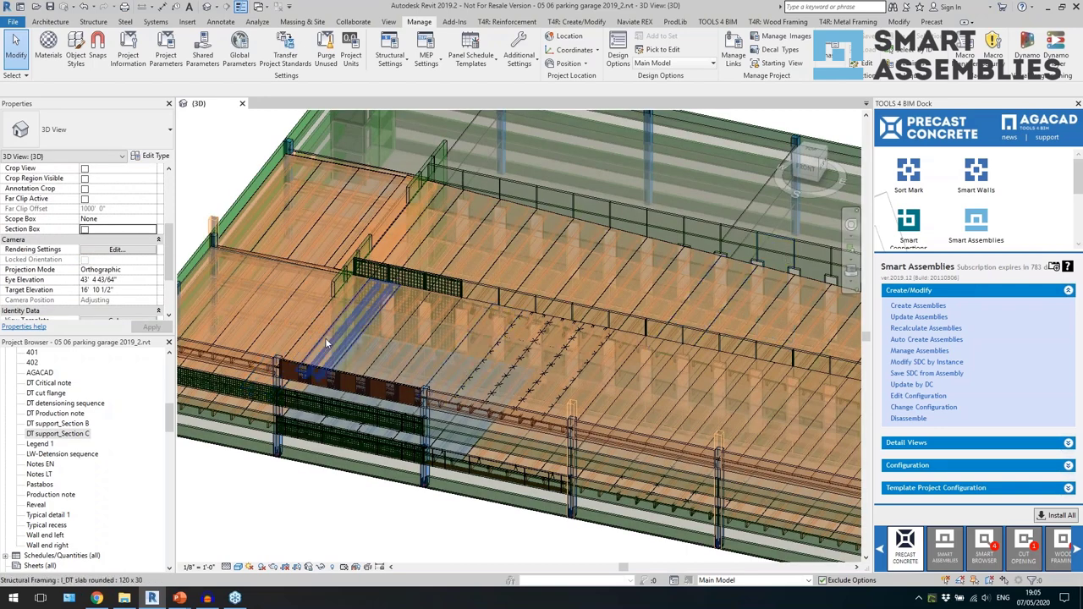
pyautogui.scroll(-3, 326, 342)
pyautogui.click(958, 295)
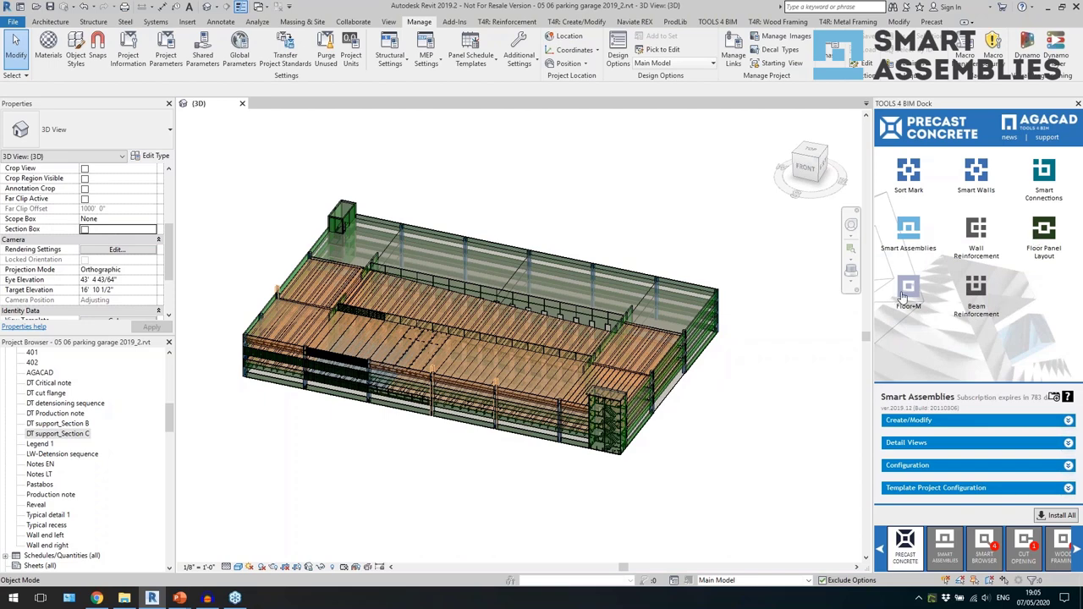
pyautogui.keyDown('shift'); pyautogui.moveTo(606, 483); pyautogui.dragTo(720, 411, button='middle'); pyautogui.keyUp('shift')
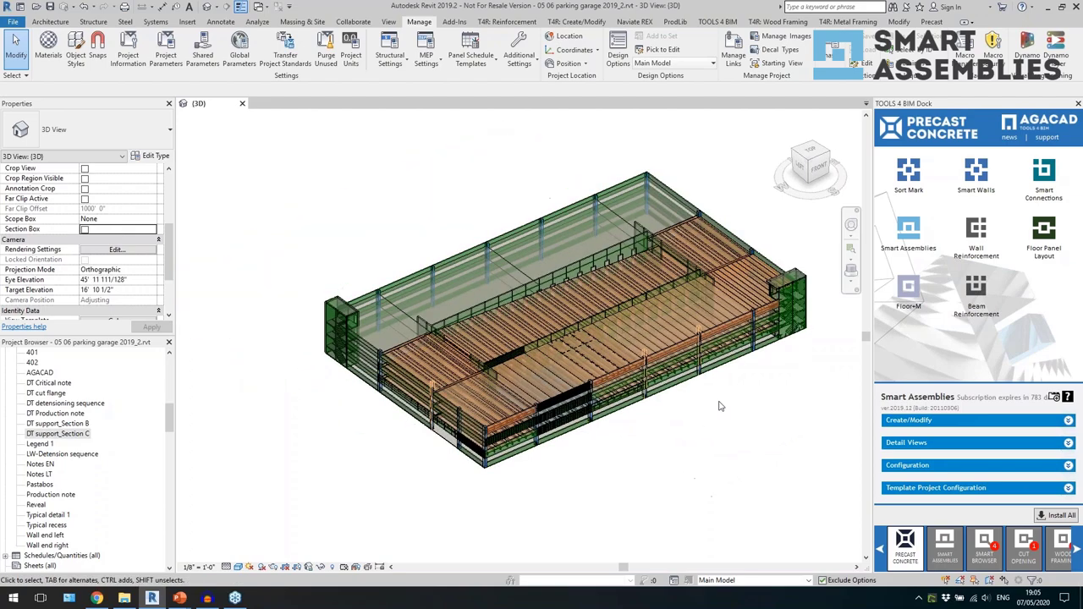
pyautogui.scroll(4, 706, 440)
pyautogui.scroll(-3, 706, 440)
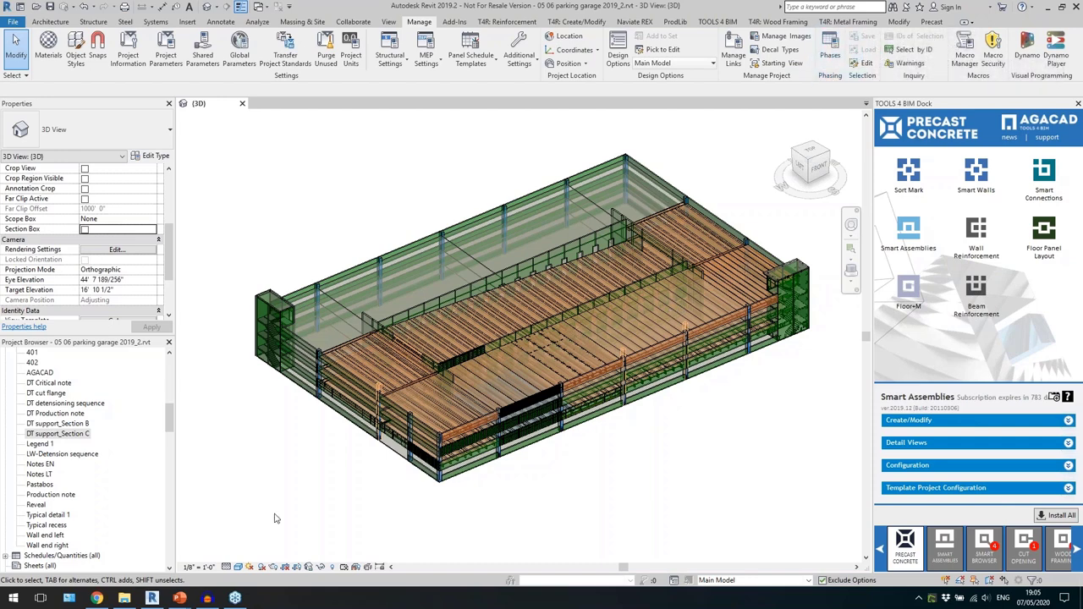
# Switch to the running PowerPoint slide show and advance it to the Free trial slide.
pyautogui.moveTo(188, 599)
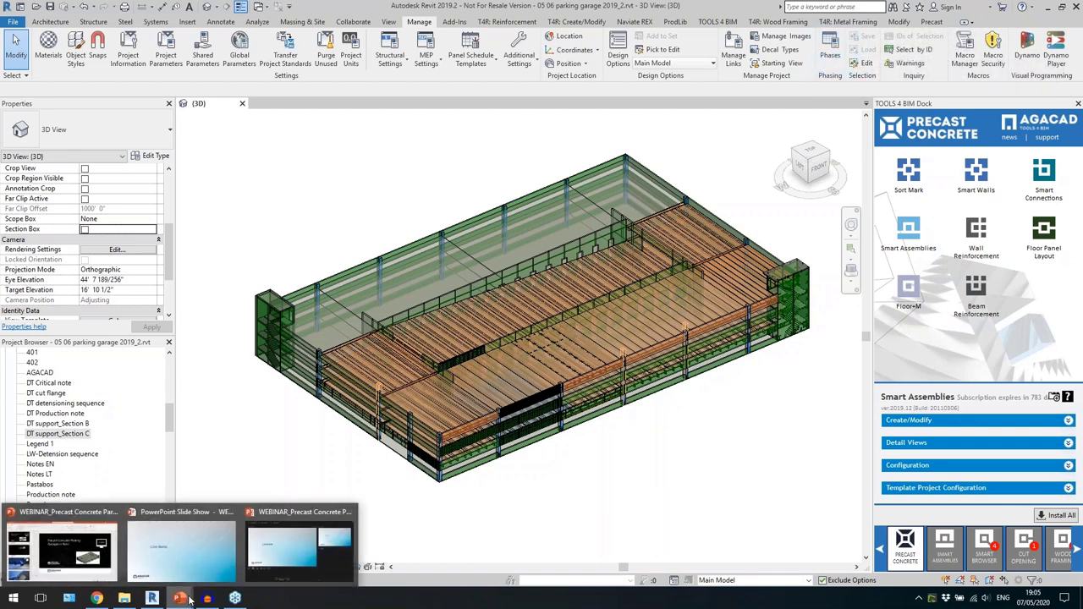
pyautogui.click(212, 555)
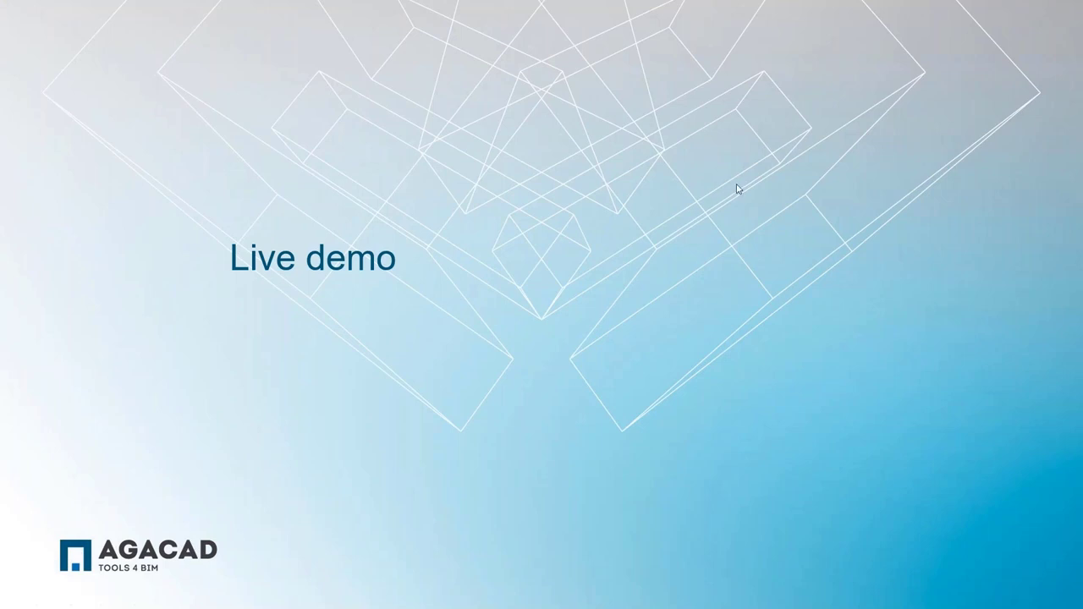
pyautogui.click(490, 342)
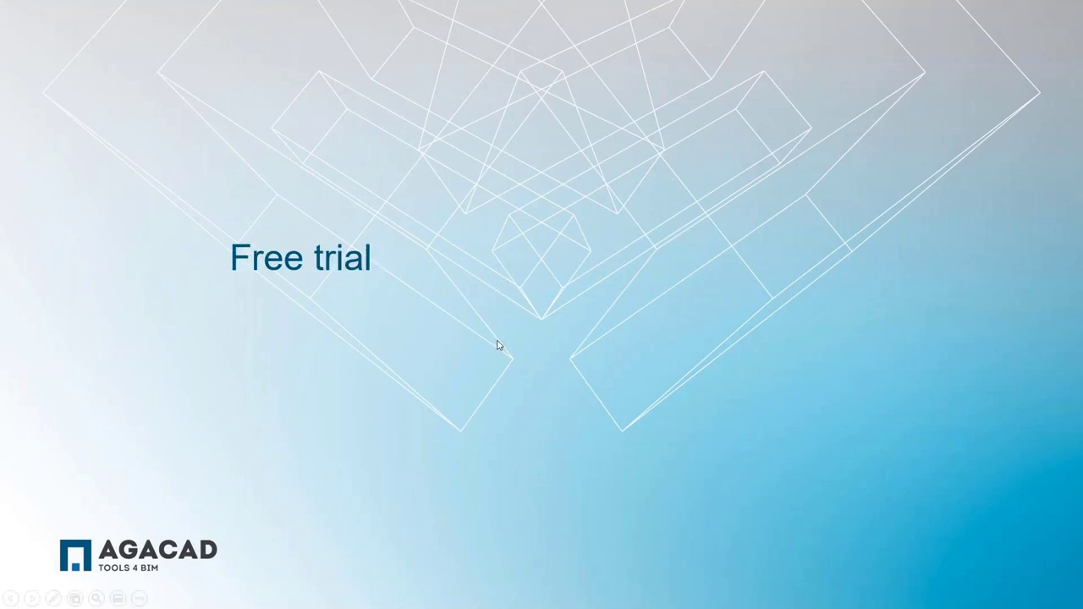
# Switch to Chrome, open the Precast Concrete product page on the AGACAD website and follow its free trial link.
pyautogui.hotkey('alt', 'Tab')
pyautogui.hotkey('alt', 'Tab')
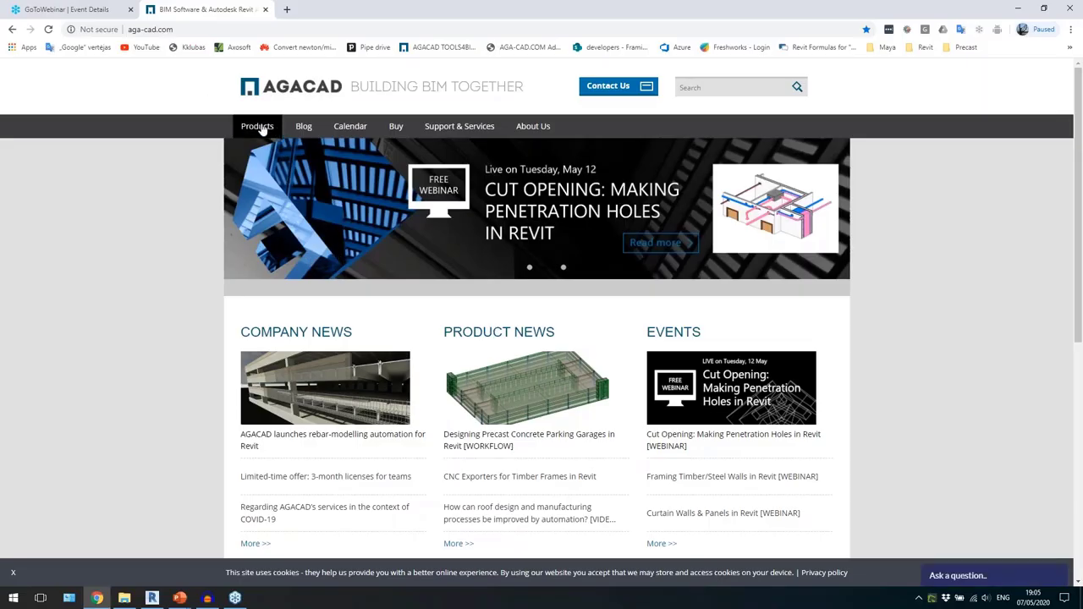
pyautogui.click(358, 186)
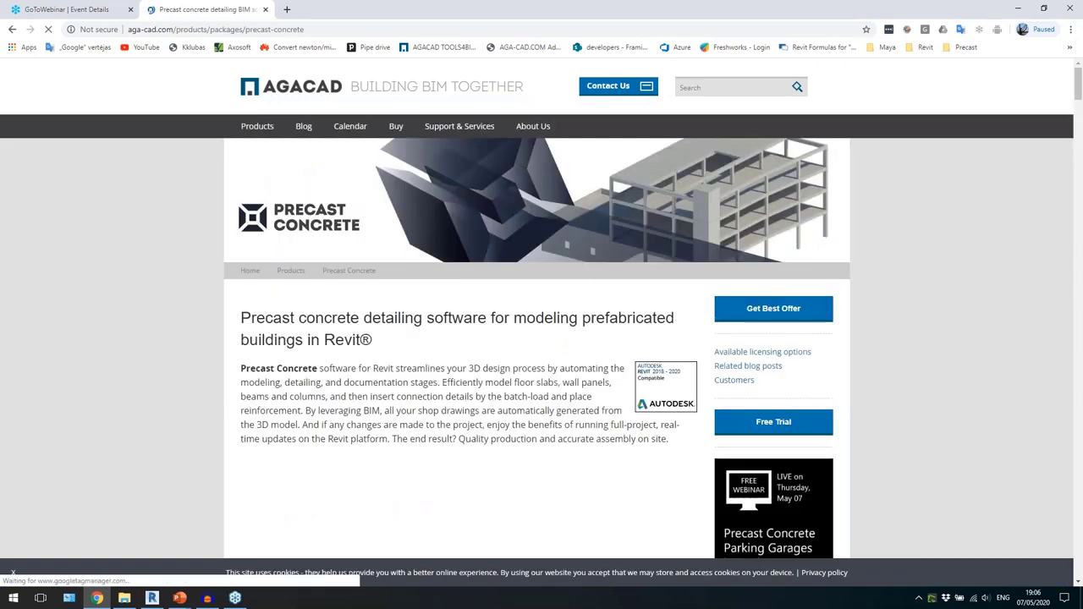
pyautogui.scroll(-4, 481, 253)
pyautogui.scroll(2, 562, 267)
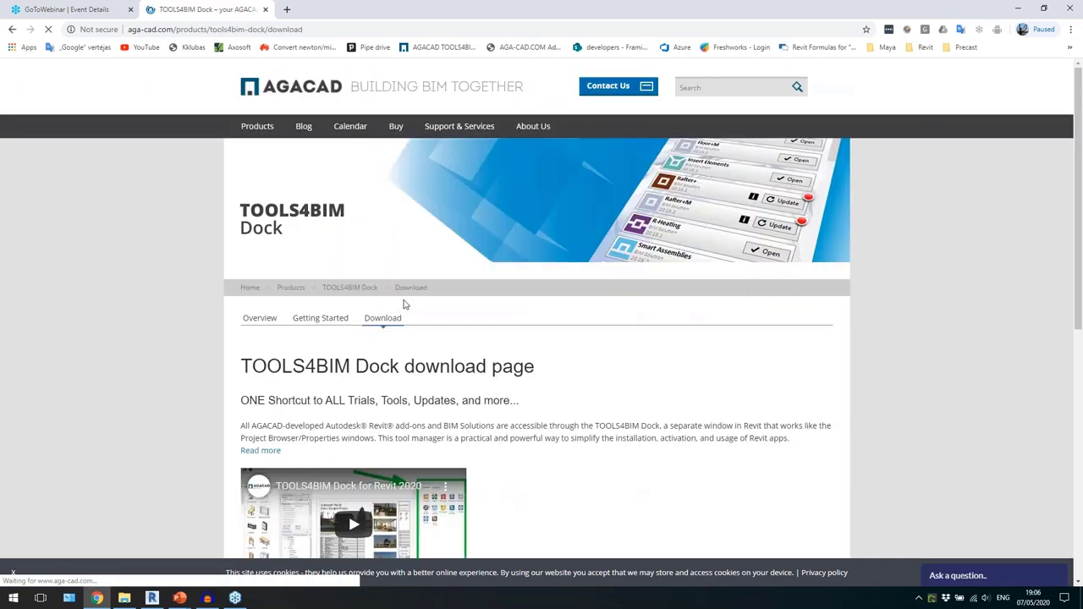
# Examine the installation instructions, Revit version options and download link on the TOOLS4BIM Dock download page.
pyautogui.scroll(-3, 284, 355)
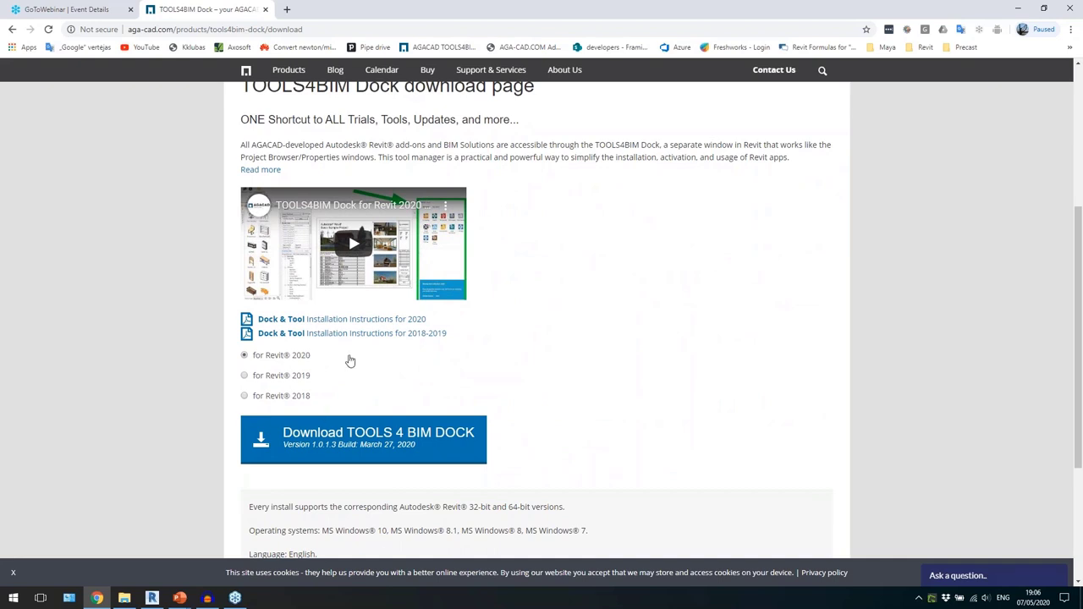
pyautogui.scroll(-1, 355, 385)
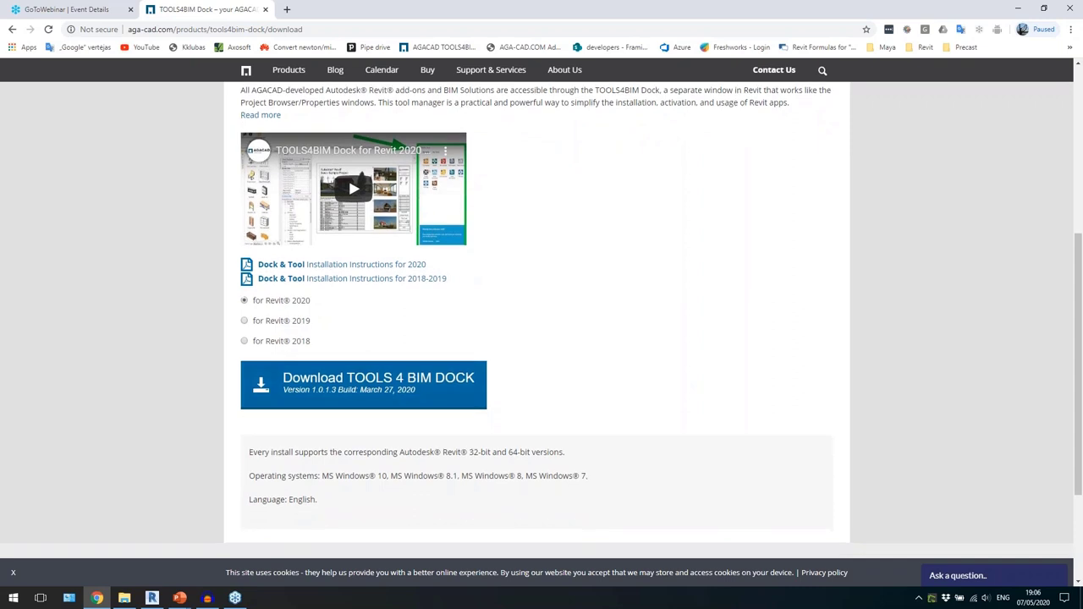
pyautogui.scroll(3, 345, 449)
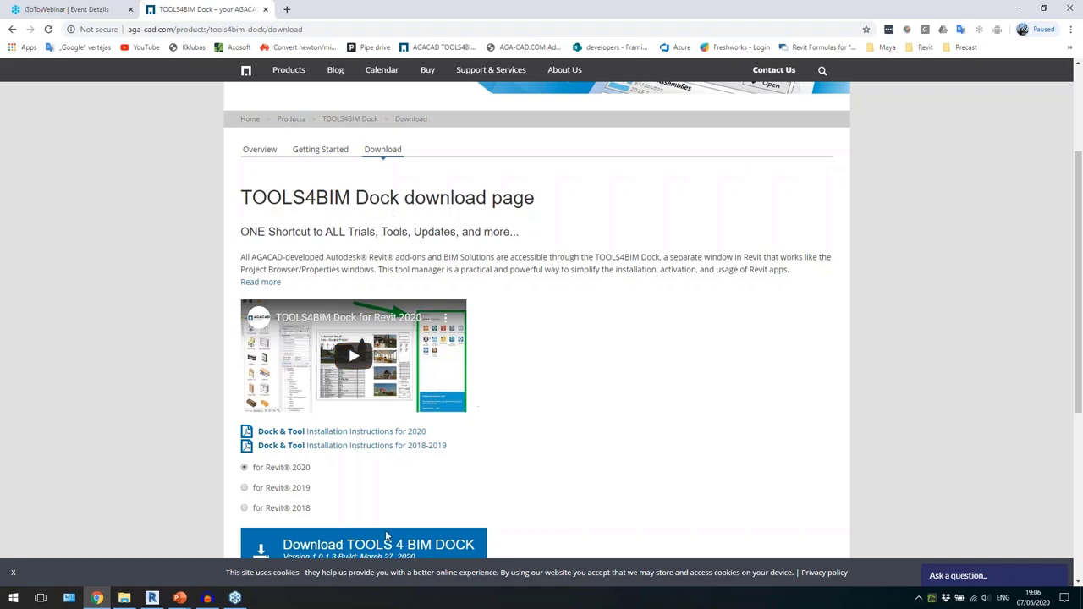
# Switch back to Revit and show the whole parking garage in the default 3D view.
pyautogui.moveTo(154, 599)
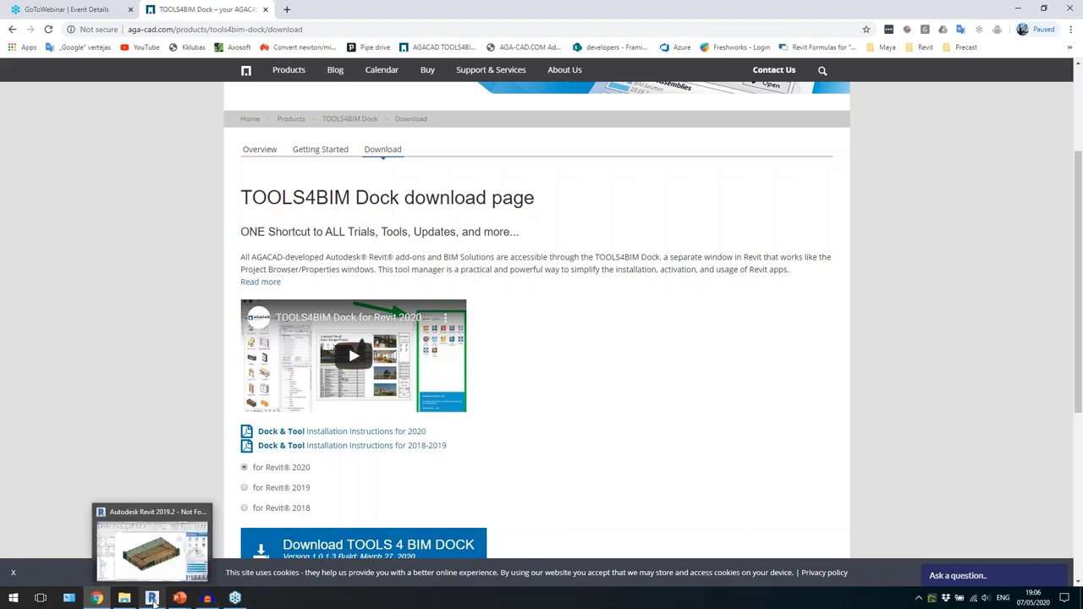
pyautogui.click(161, 557)
pyautogui.moveTo(330, 475); pyautogui.dragTo(325, 470, button='middle')
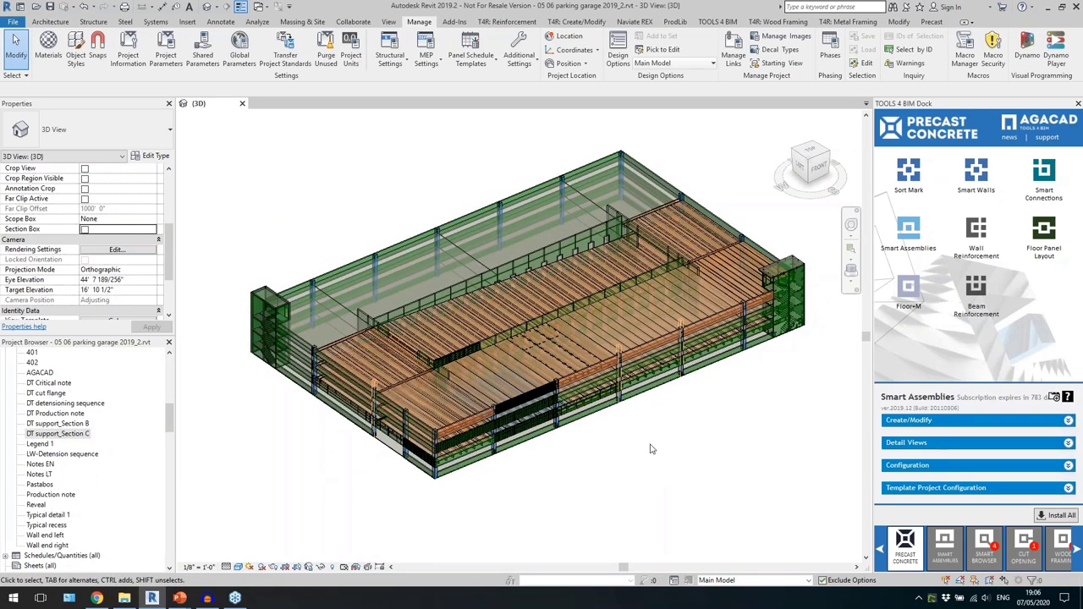